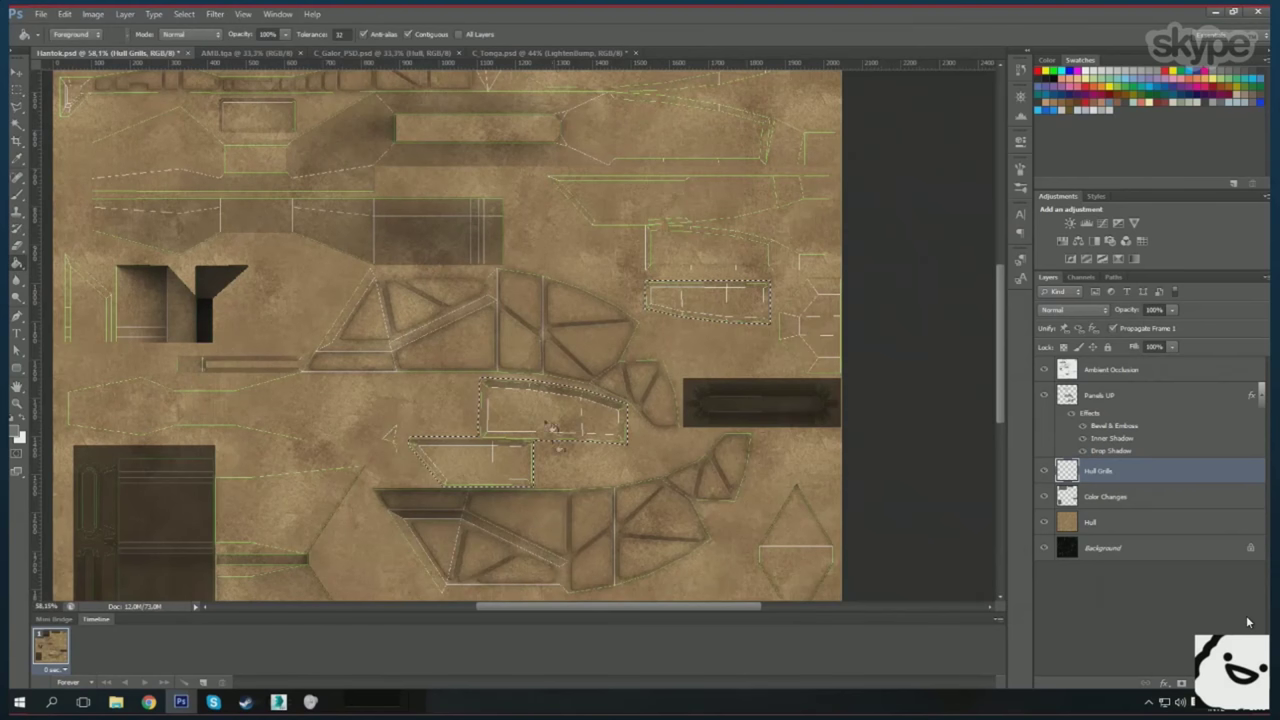
- Add a dark ribbed Pattern Overlay to the Hull Grills layer
double_click(1196, 474)
click(890, 515)
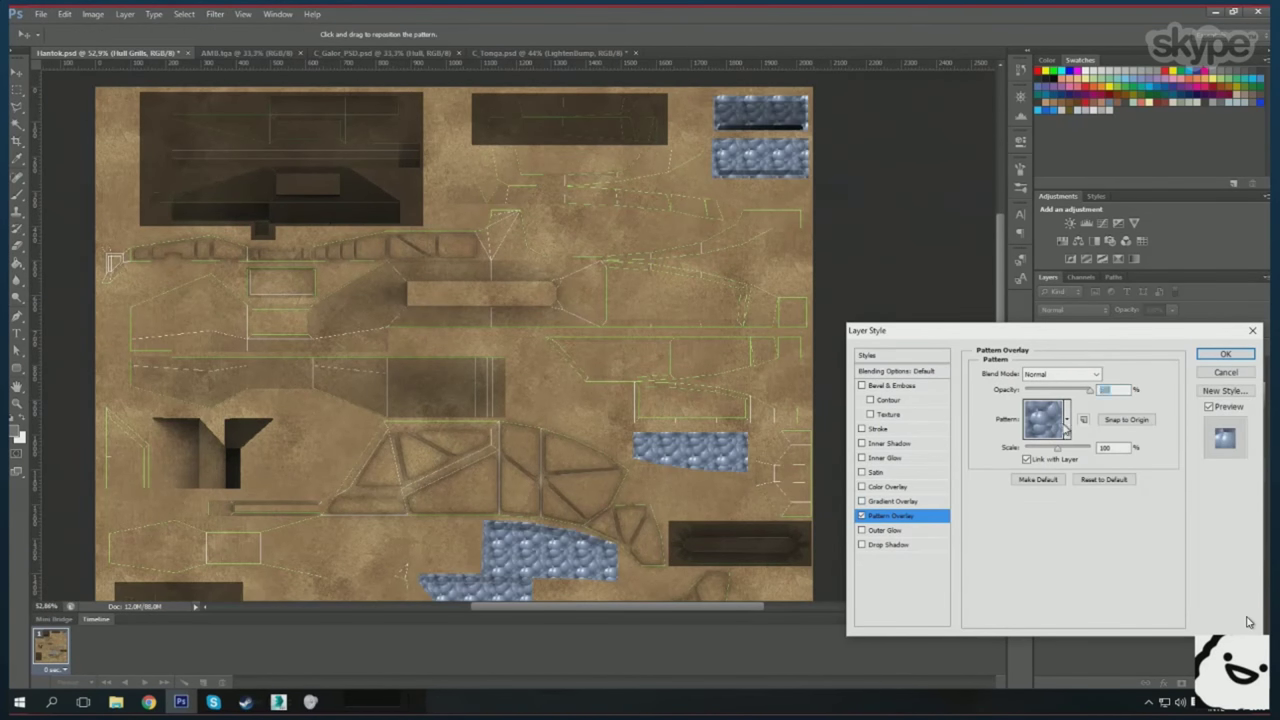
click(1067, 419)
click(1087, 524)
double_click(1087, 525)
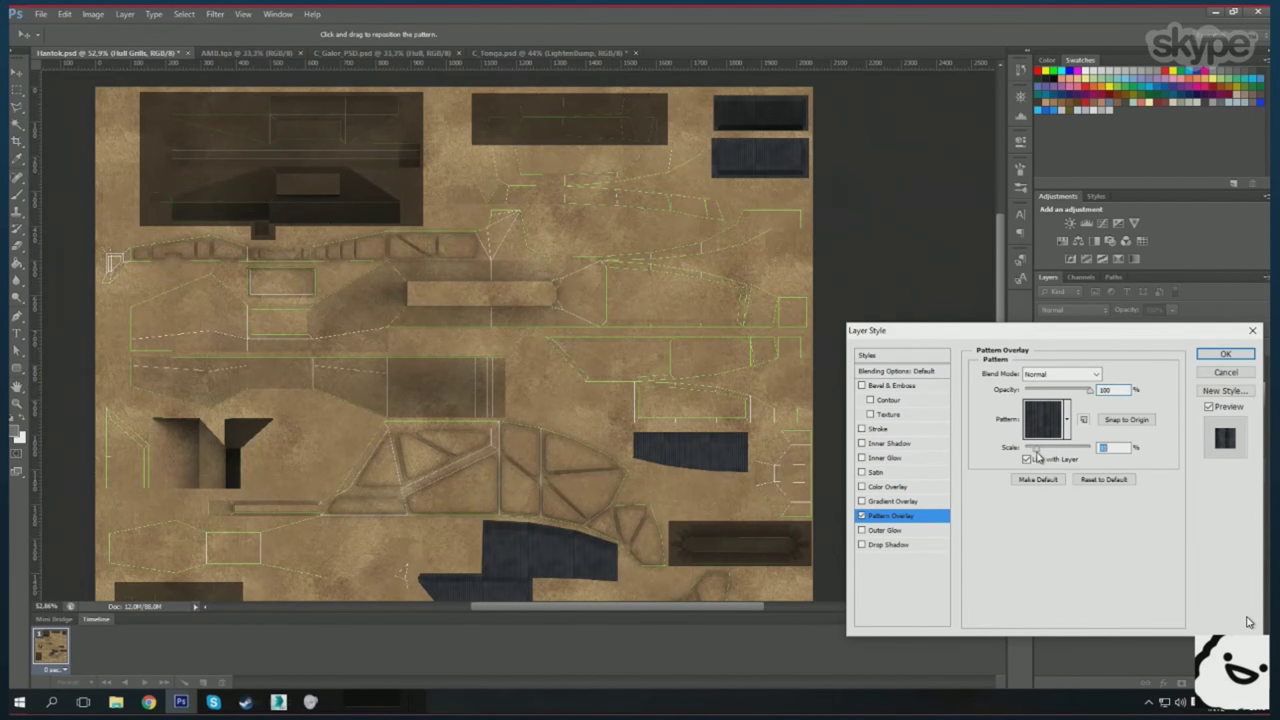
- Add a beige Color Overlay to the grills, blending in Vivid Light
click(888, 487)
click(1110, 373)
drag(1022, 362, 1022, 350)
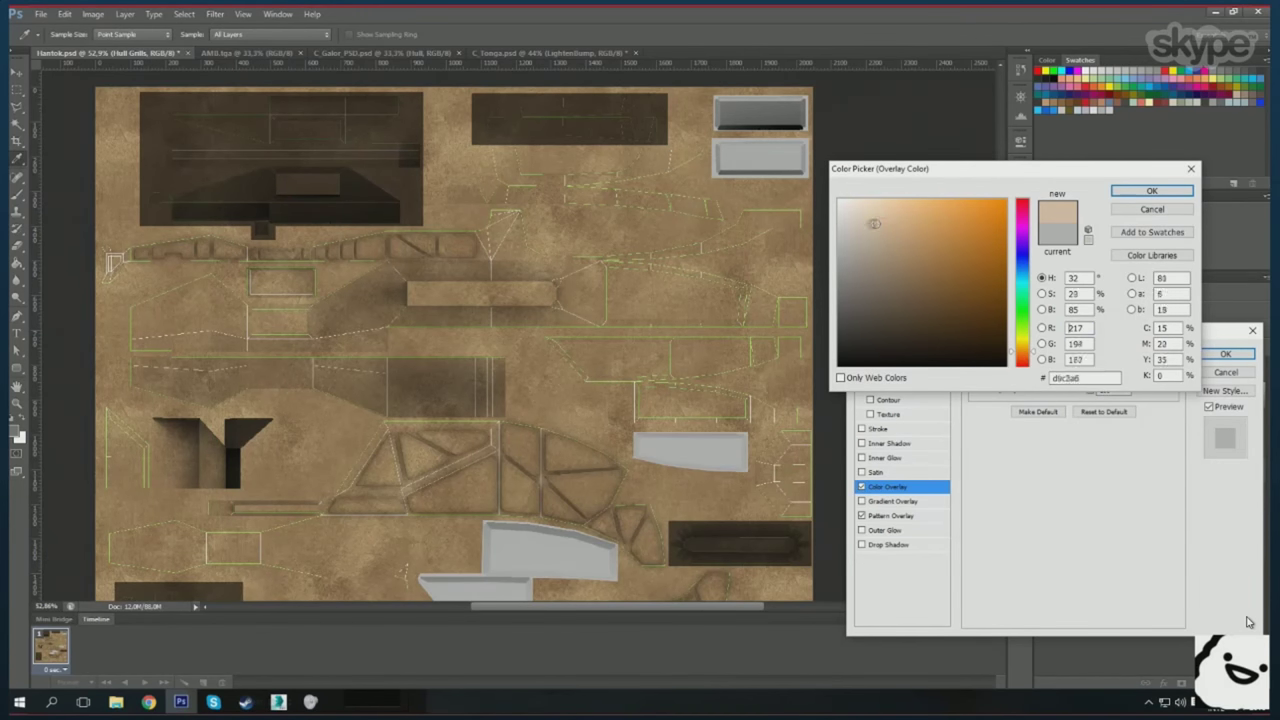
click(1127, 192)
click(1060, 373)
click(1060, 337)
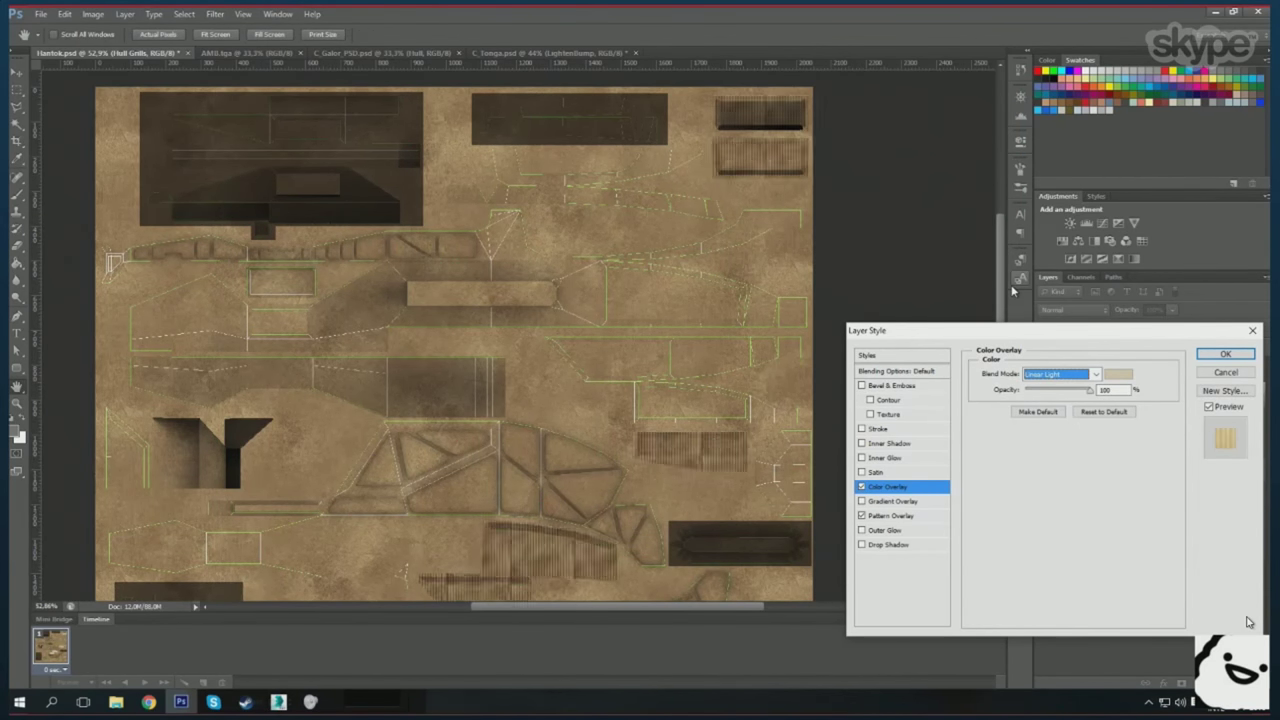
- Change the Color Overlay to a slightly warm, darker greyish-brown
click(1119, 376)
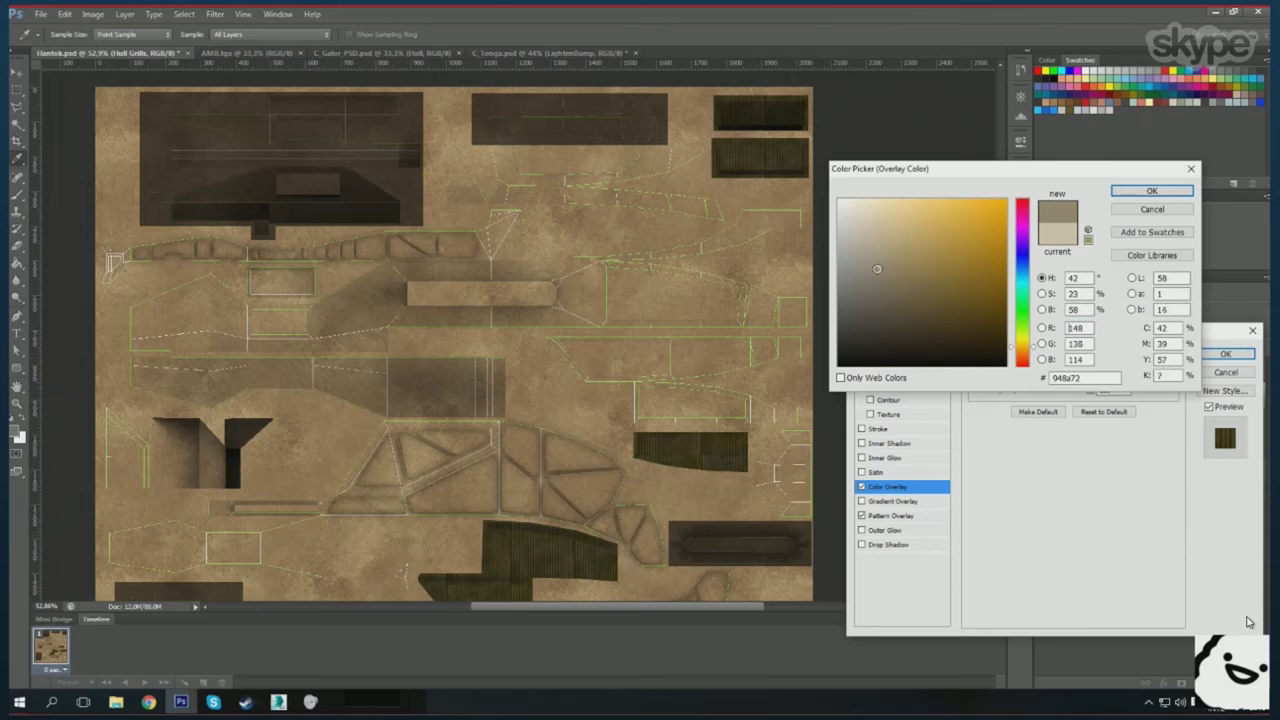
drag(1031, 353, 1037, 352)
click(858, 282)
click(855, 278)
click(1149, 190)
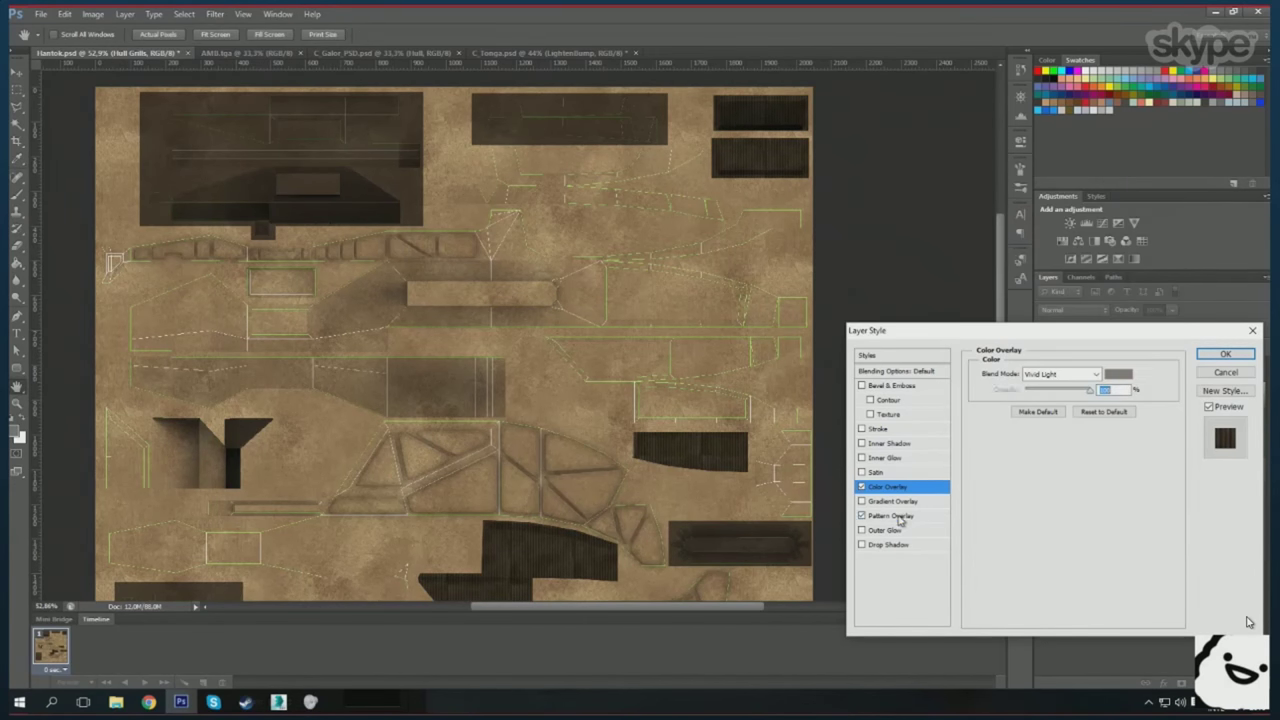
- Apply the grill effects, save the texture, and preview the ship's top in 3ds Max
click(895, 515)
key(Return)
scroll(690, 445, up, 1)
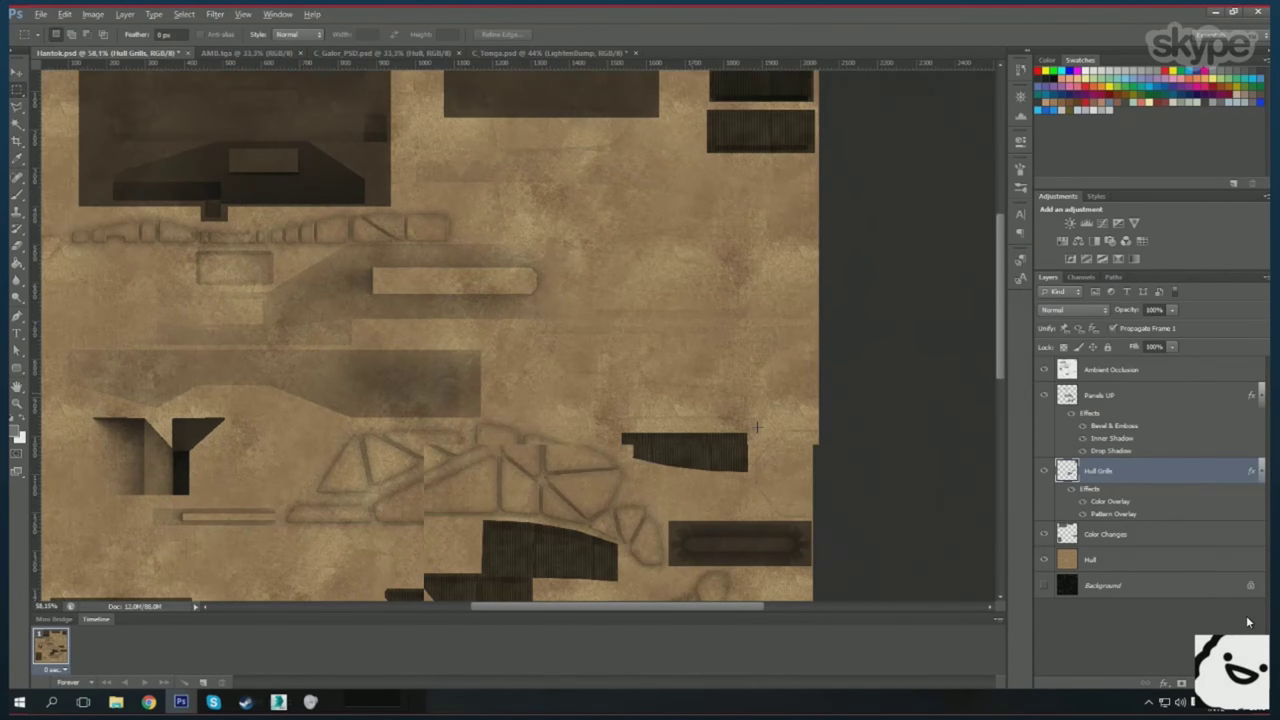
key(ctrl+s)
click(278, 702)
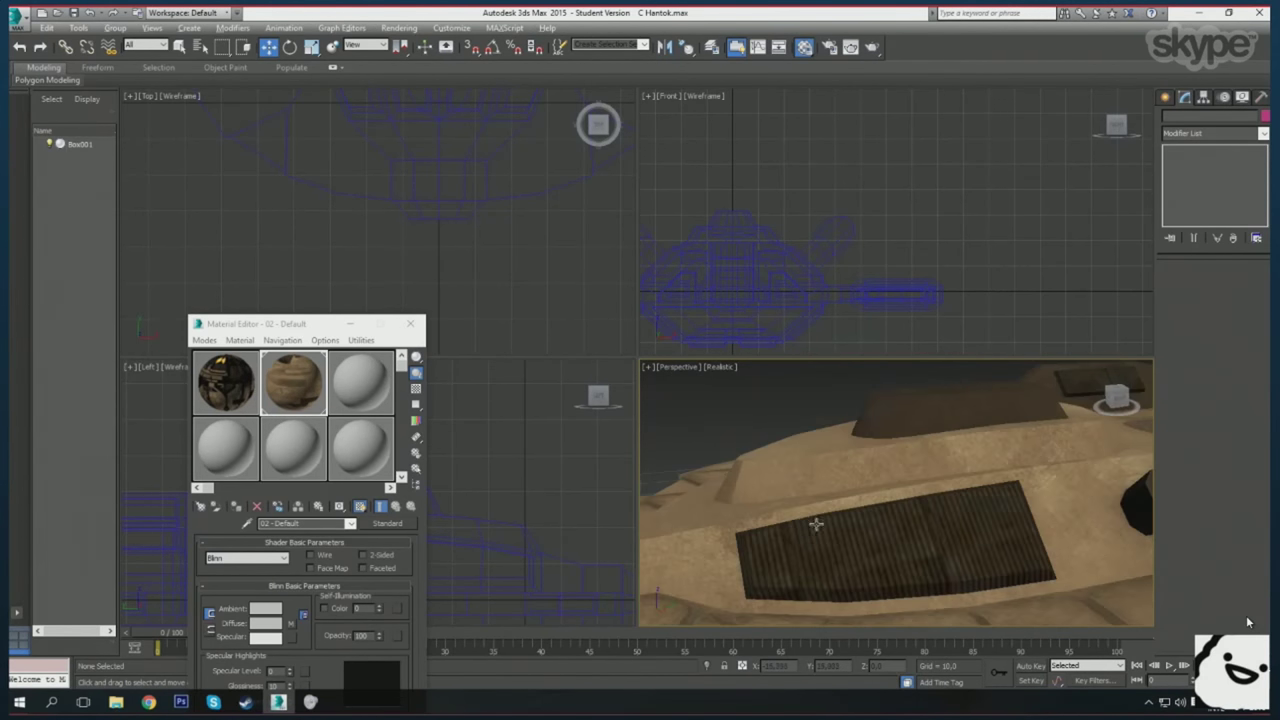
mouse_move(728, 474)
mouse_down()
mouse_move(961, 500)
mouse_move(737, 471)
mouse_up()
- Draw two square rounded-rectangle inset panels on the Panels UP layer
click(180, 702)
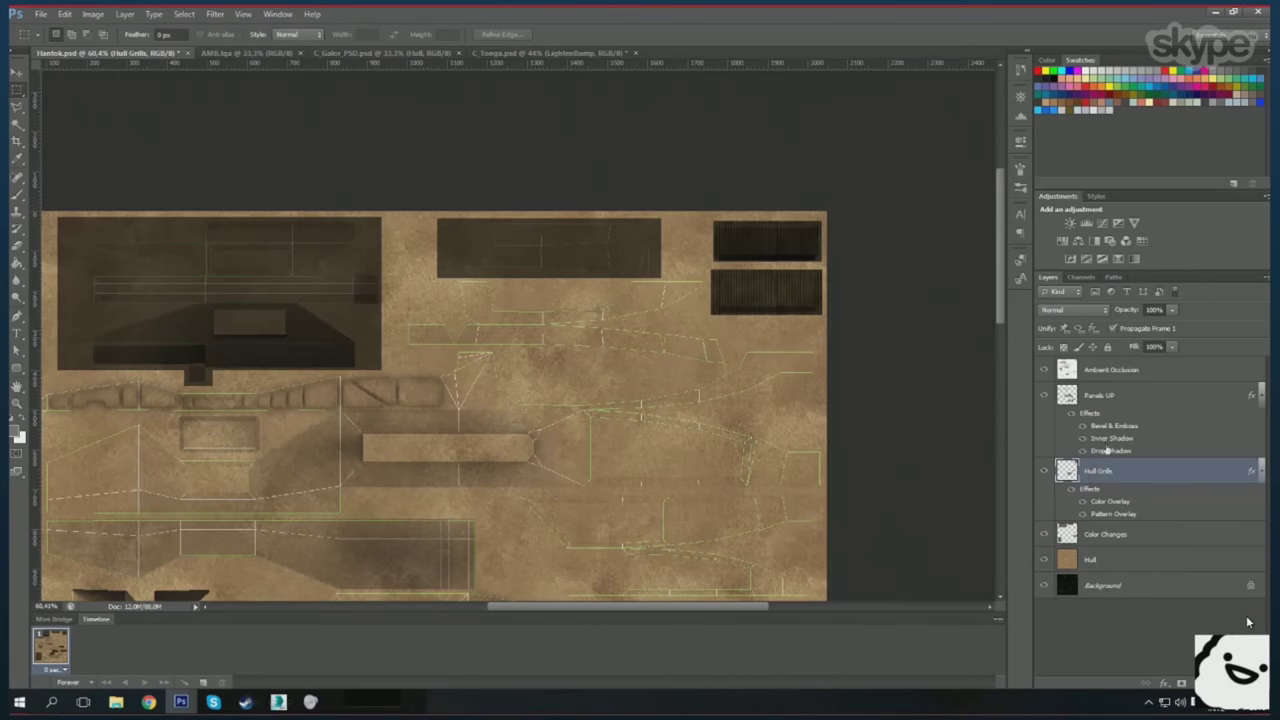
click(1100, 395)
scroll(430, 330, up, 2)
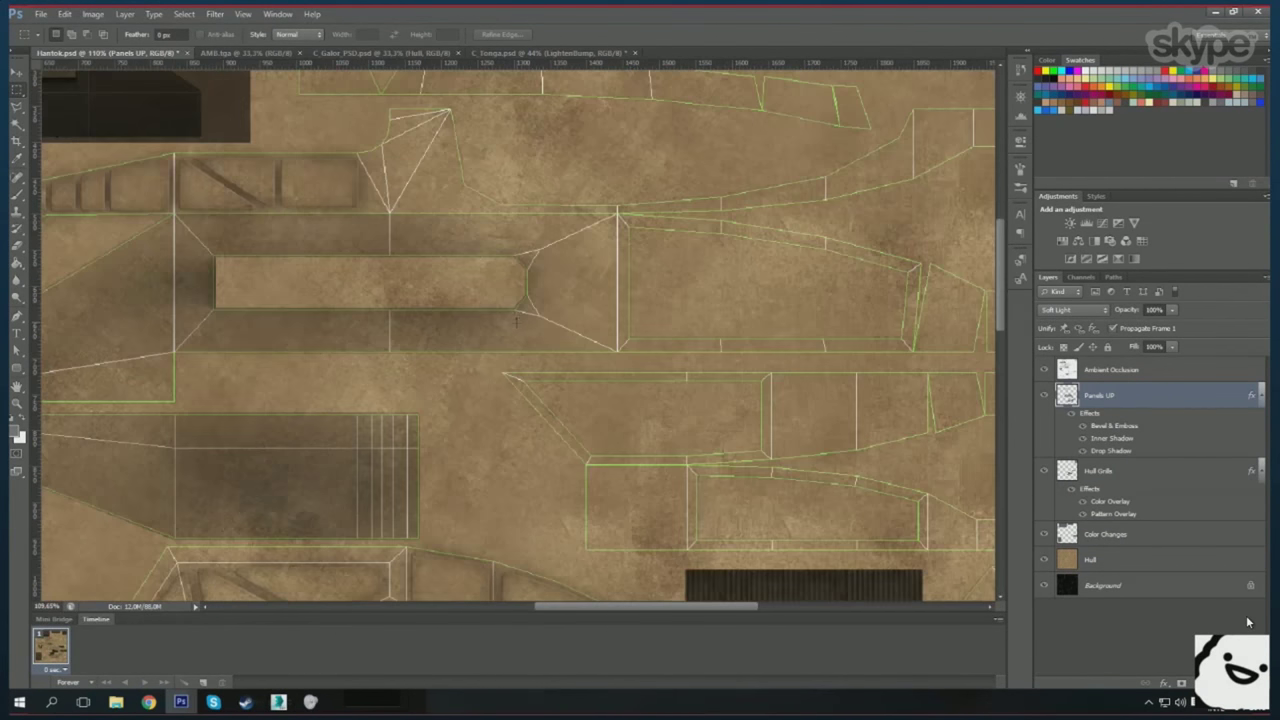
scroll(608, 428, down, 3)
scroll(608, 428, up, 5)
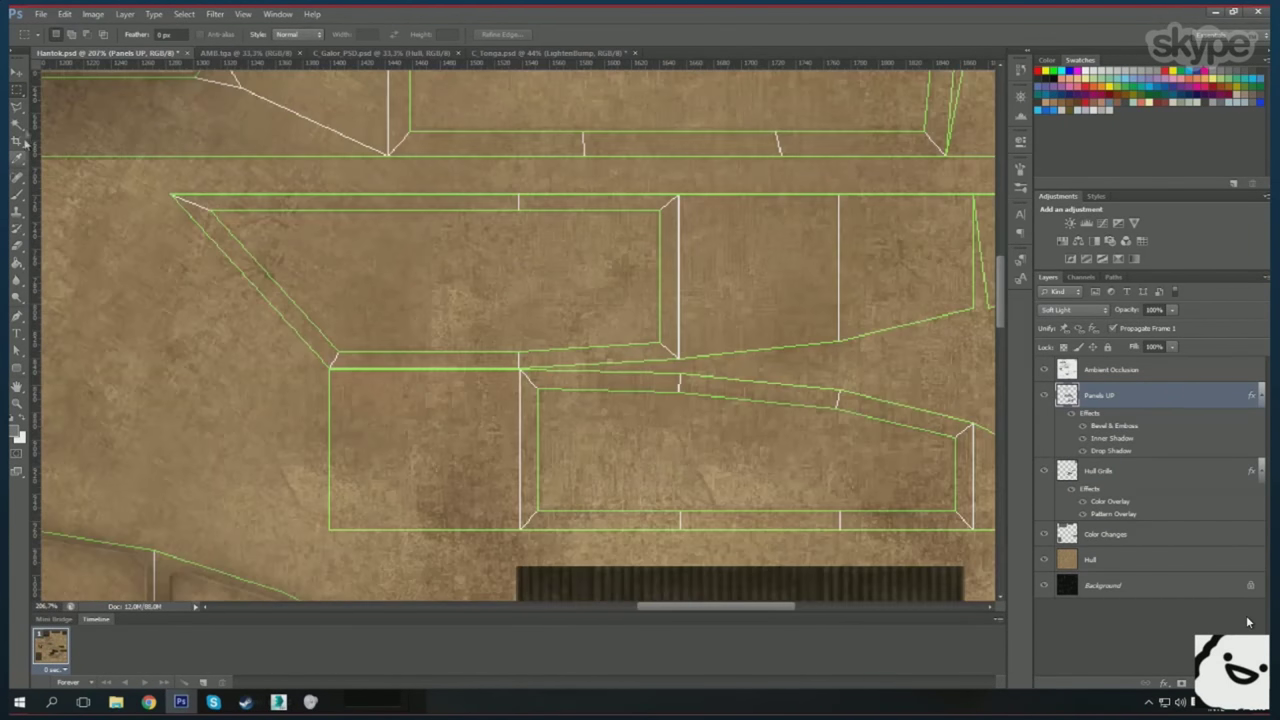
key(u)
scroll(375, 354, down, 3)
scroll(309, 343, up, 4)
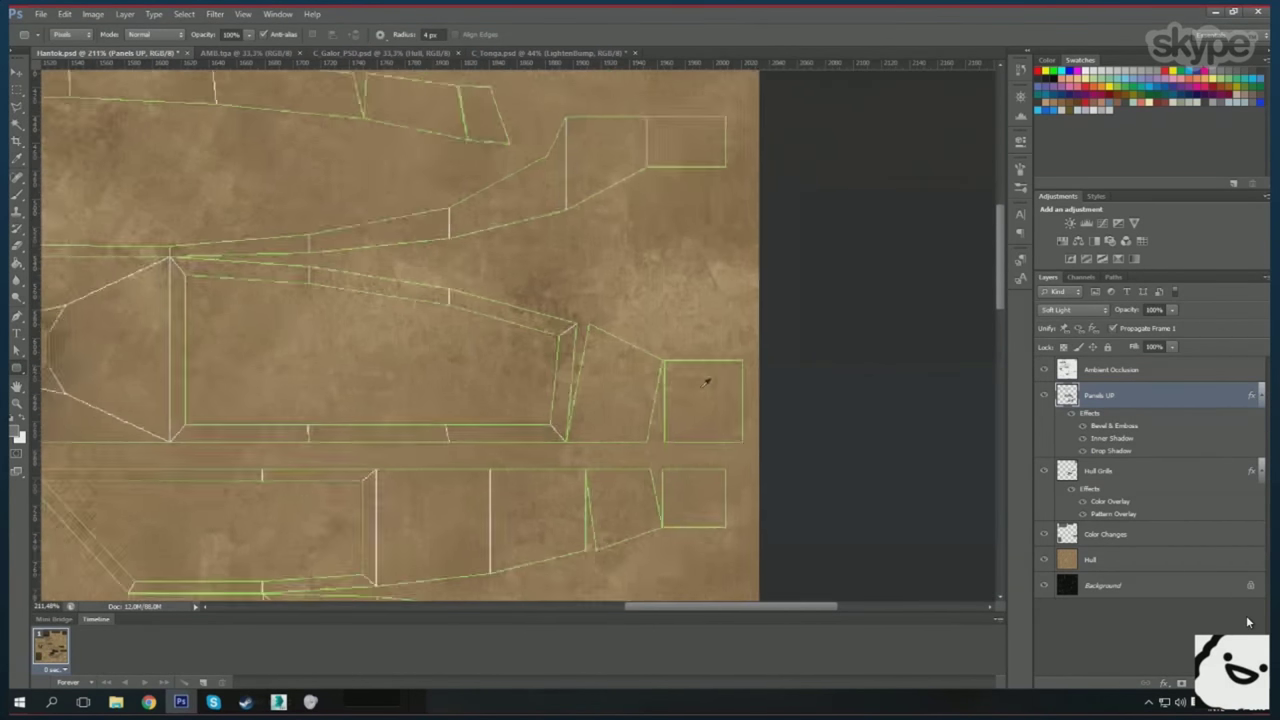
drag(650, 353, 750, 457)
drag(649, 515, 728, 583)
- Fill a lasso panel and a long strip inside the hull outline as bevelled panels
scroll(551, 420, down, 1)
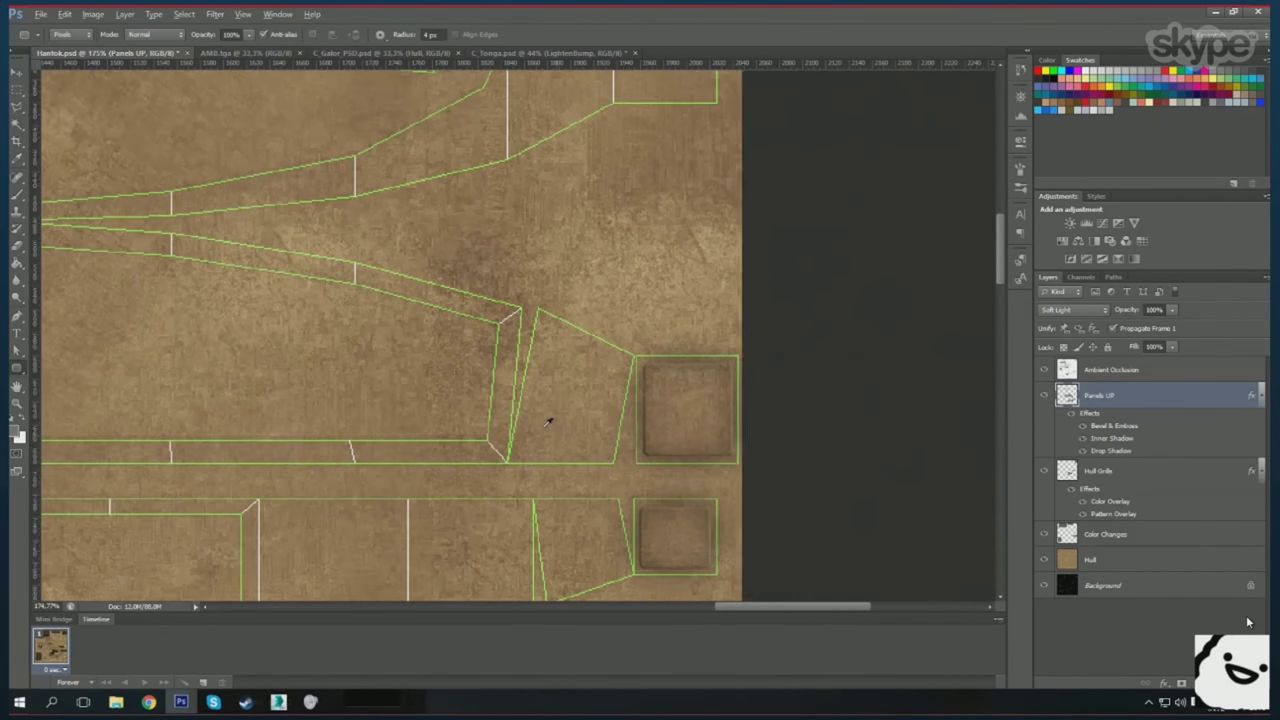
scroll(604, 422, up, 2)
key(l)
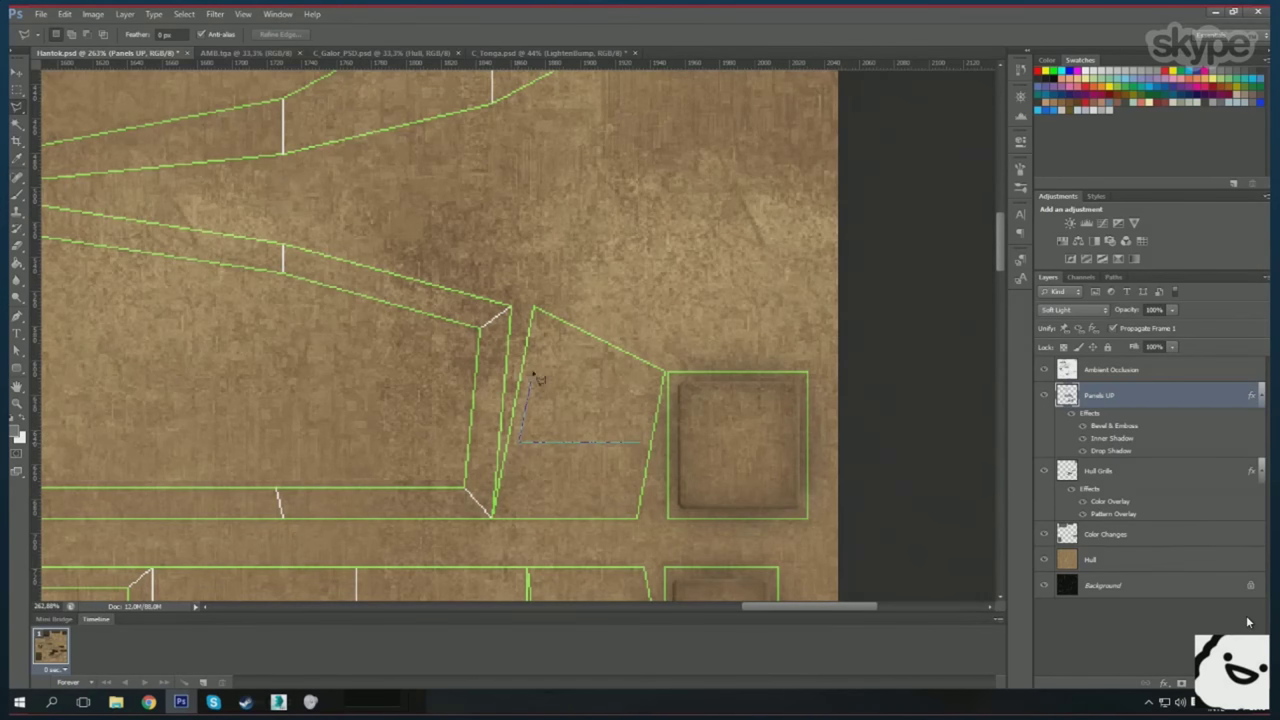
key(alt+BackSpace)
key(m)
key(ctrl+d)
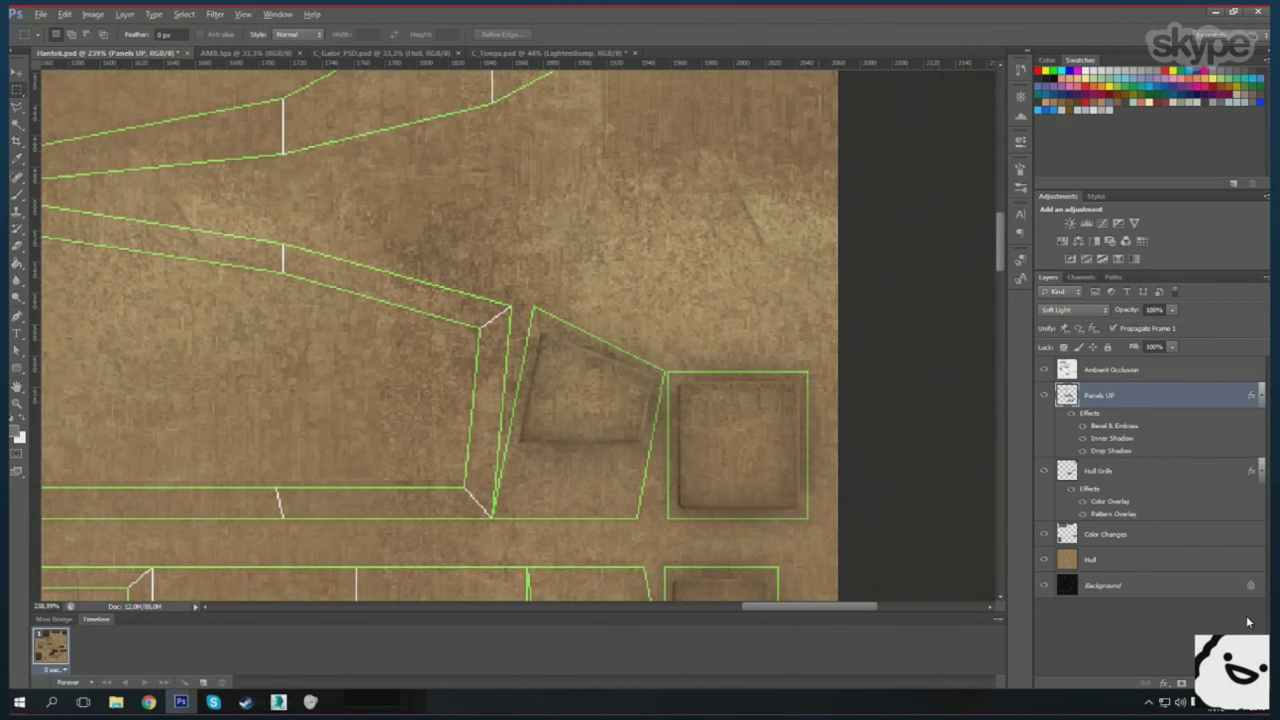
scroll(560, 420, down, 3)
scroll(500, 589, up, 3)
scroll(500, 589, down, 3)
scroll(600, 350, up, 3)
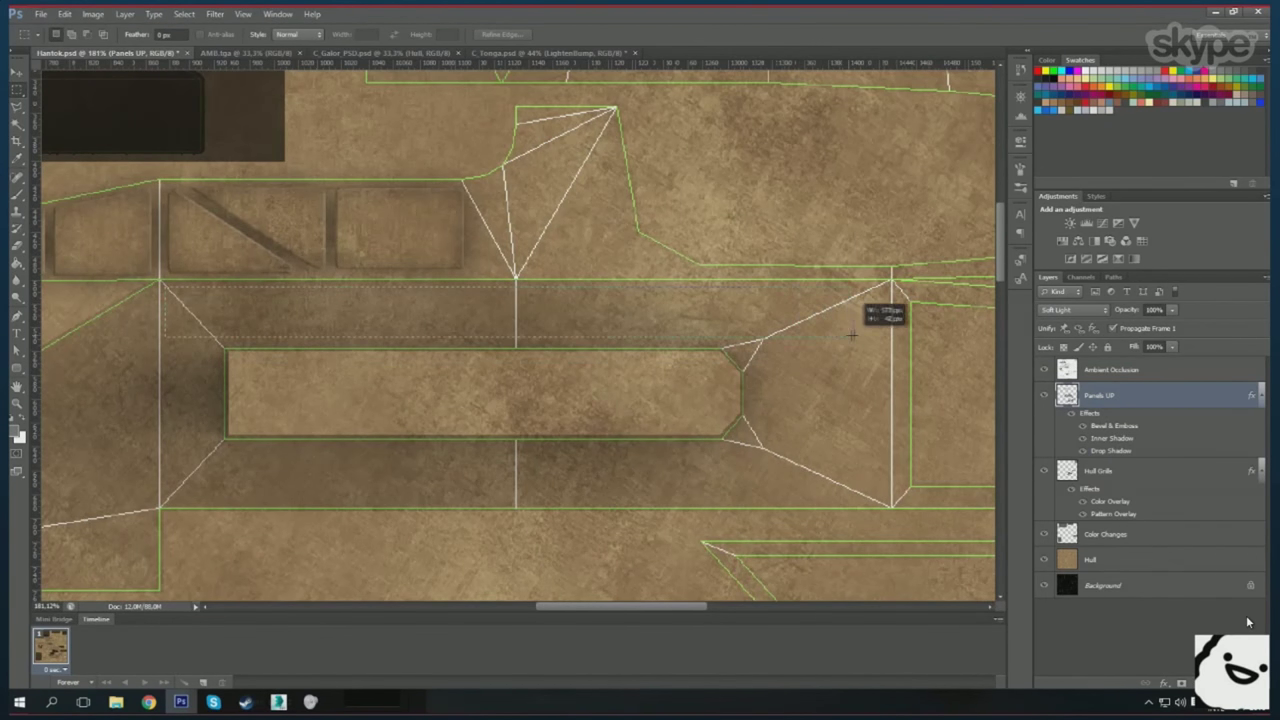
drag(879, 340, 880, 340)
key(alt+BackSpace)
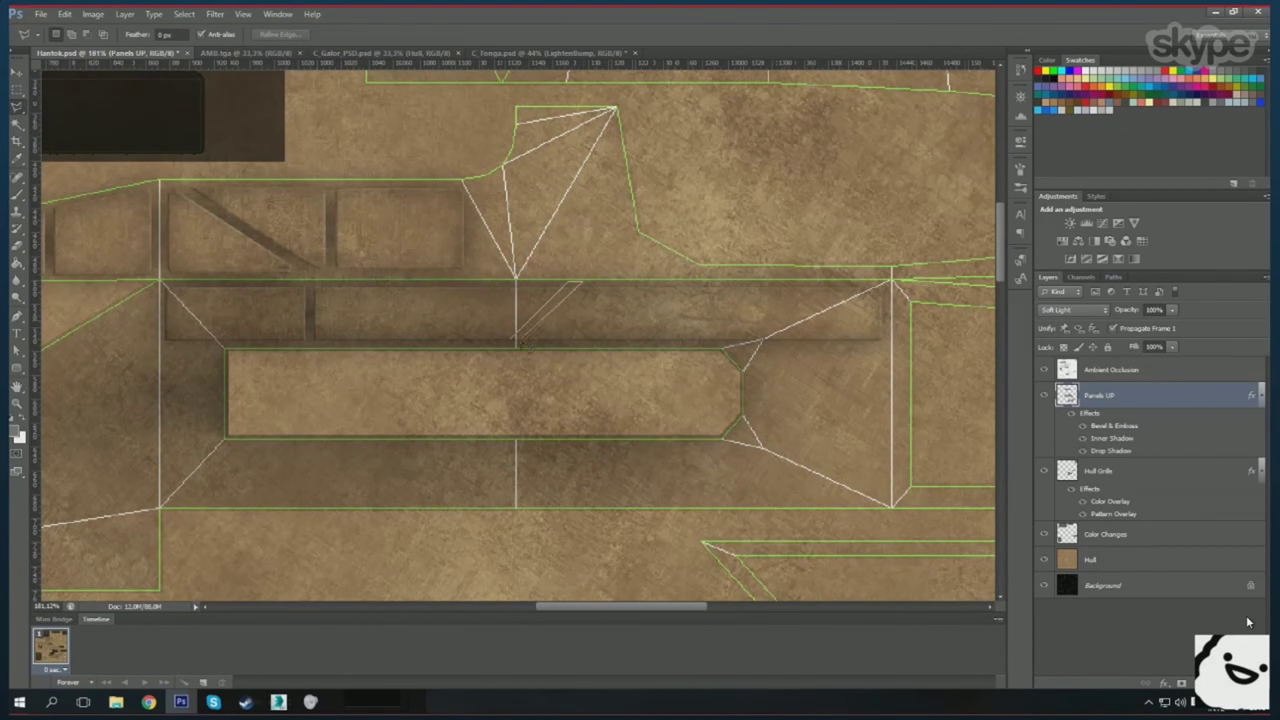
- Keep Panels UP in Soft Light, hide Background, and check the ship in 3ds Max
click(1078, 310)
click(1060, 506)
click(1044, 585)
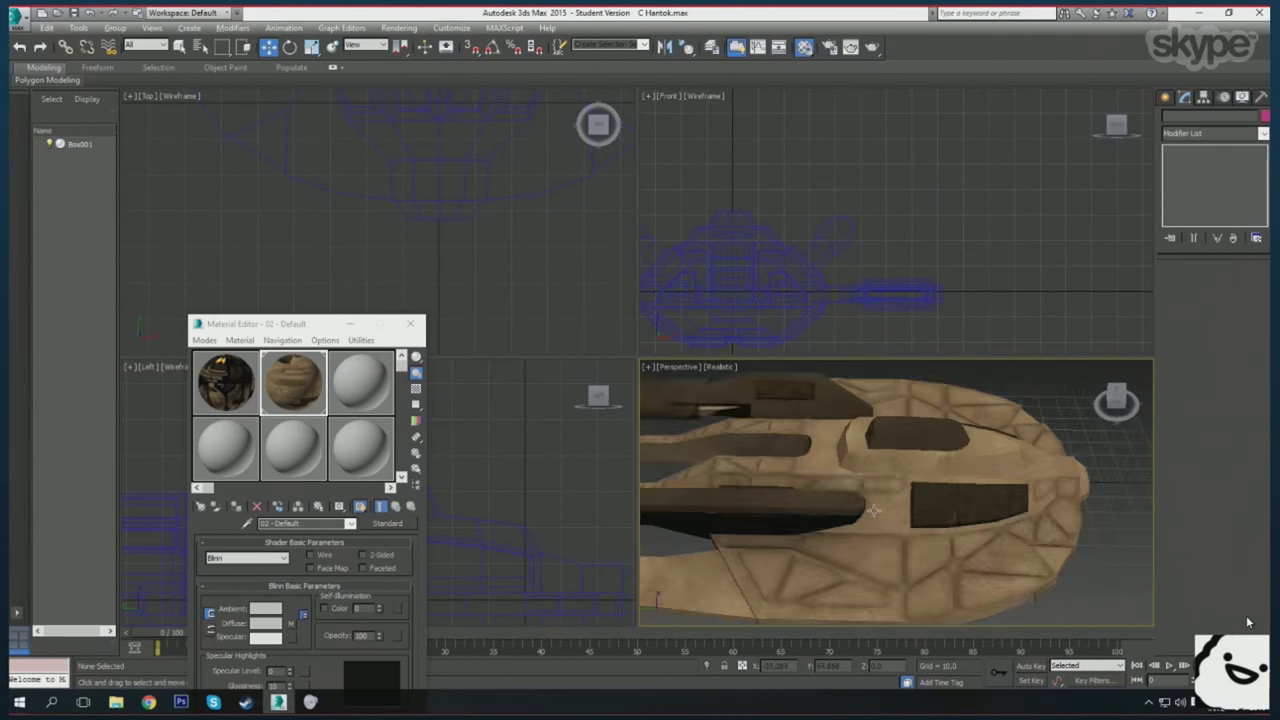
mouse_move(919, 540)
mouse_down()
mouse_move(860, 522)
mouse_move(1087, 470)
mouse_up()
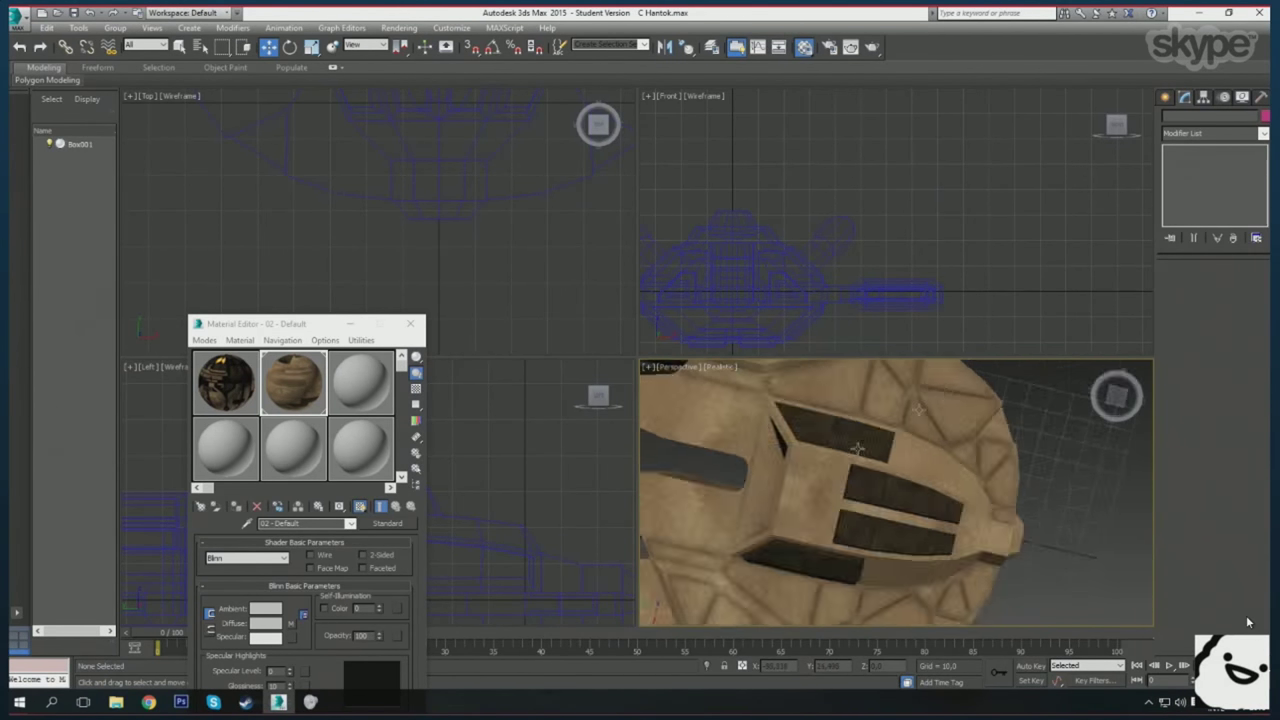
scroll(1087, 470, up, 5)
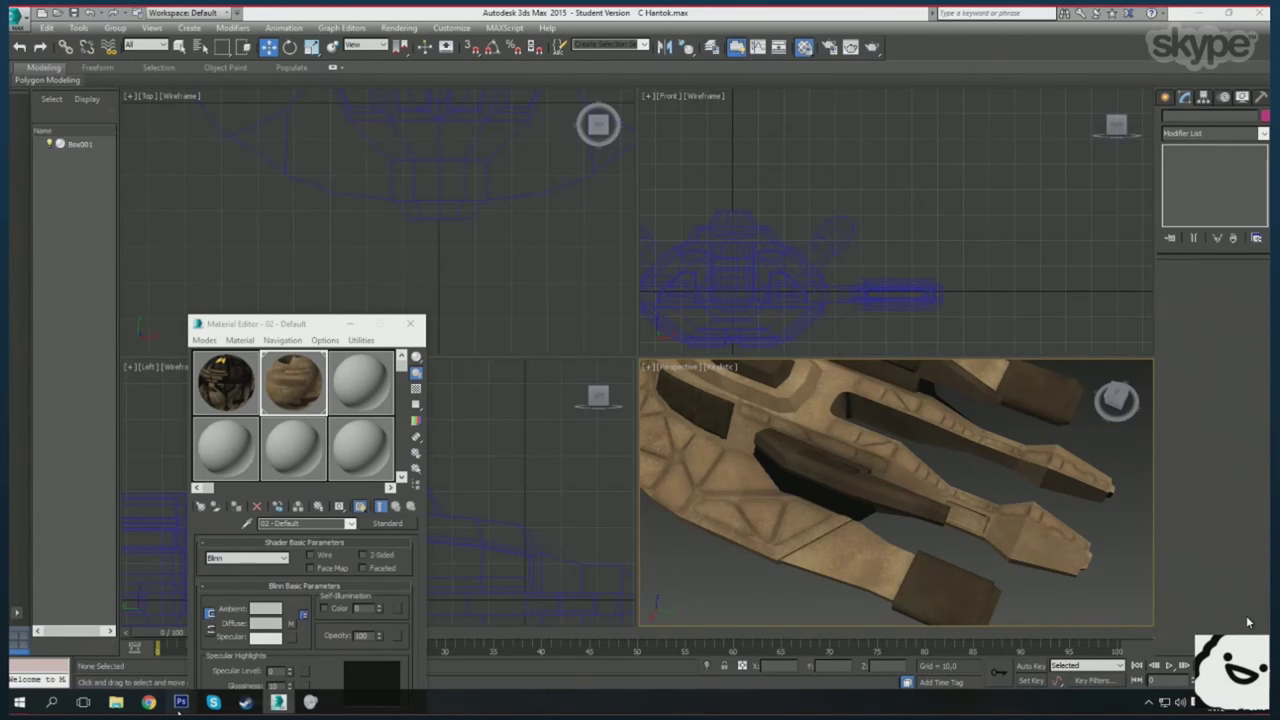
key(alt+Tab)
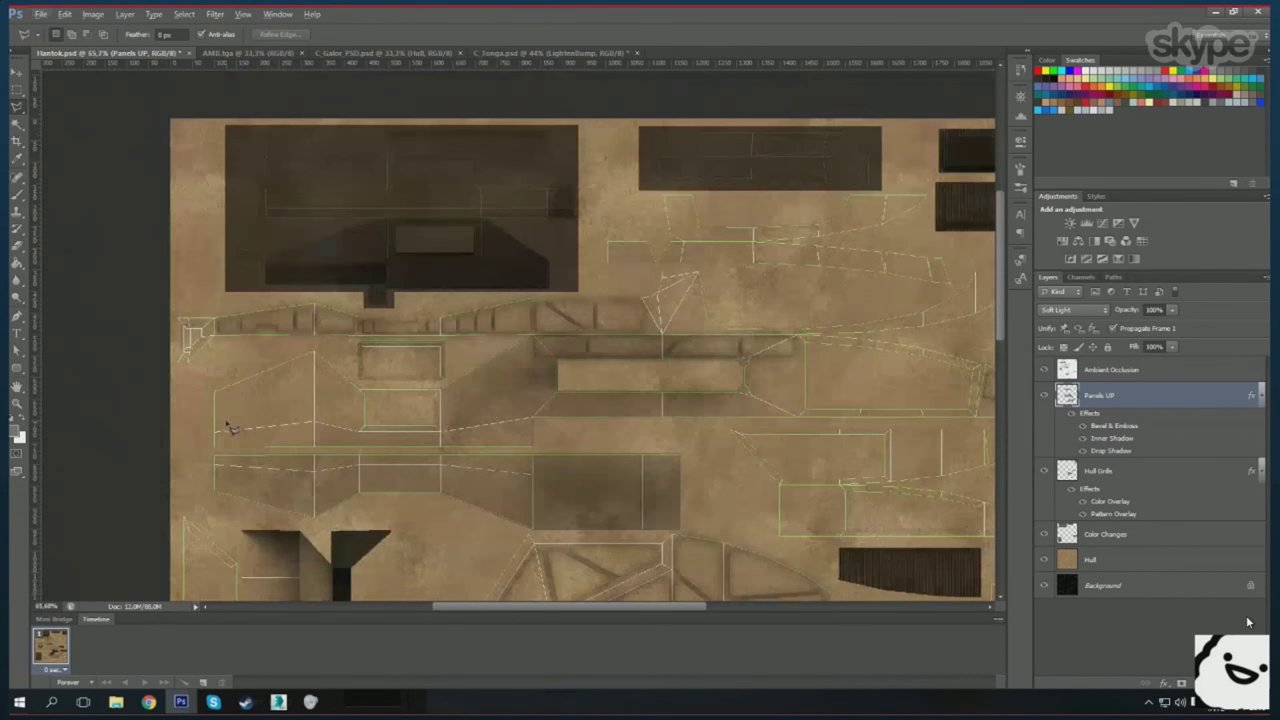
- Select and fill the trapezoid panel areas on Panels UP
scroll(392, 405, up, 3)
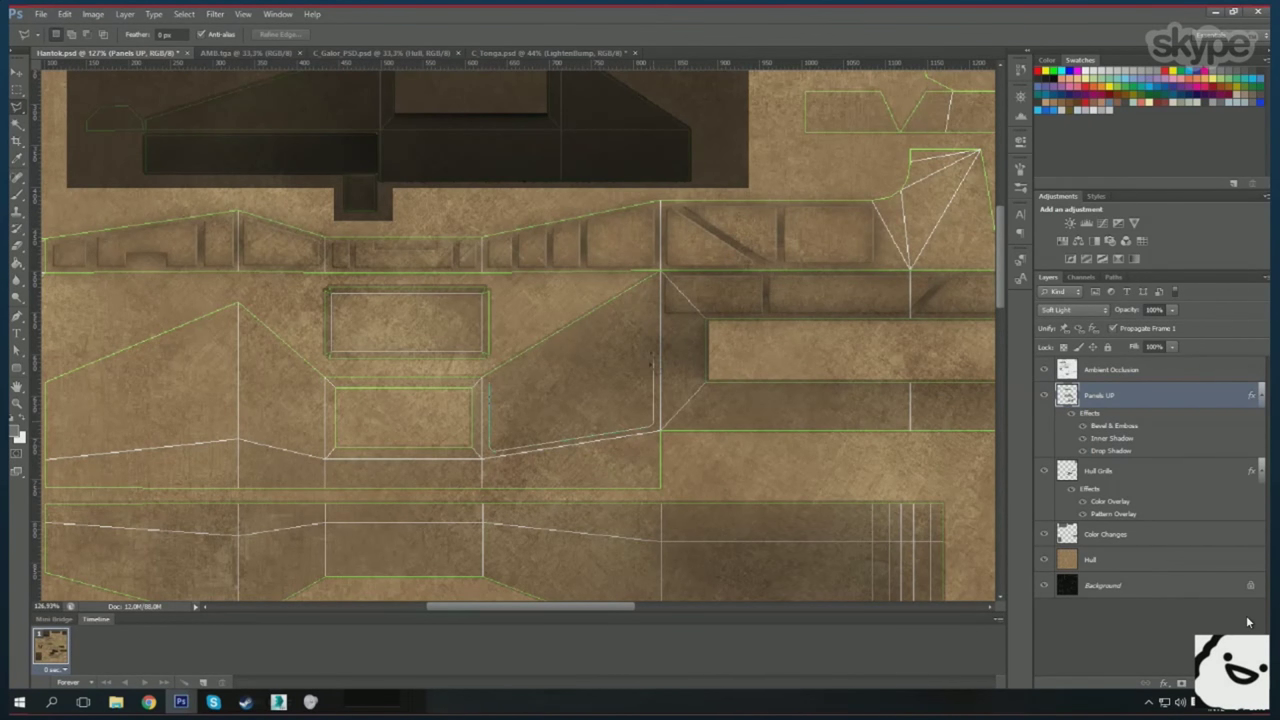
click(493, 388)
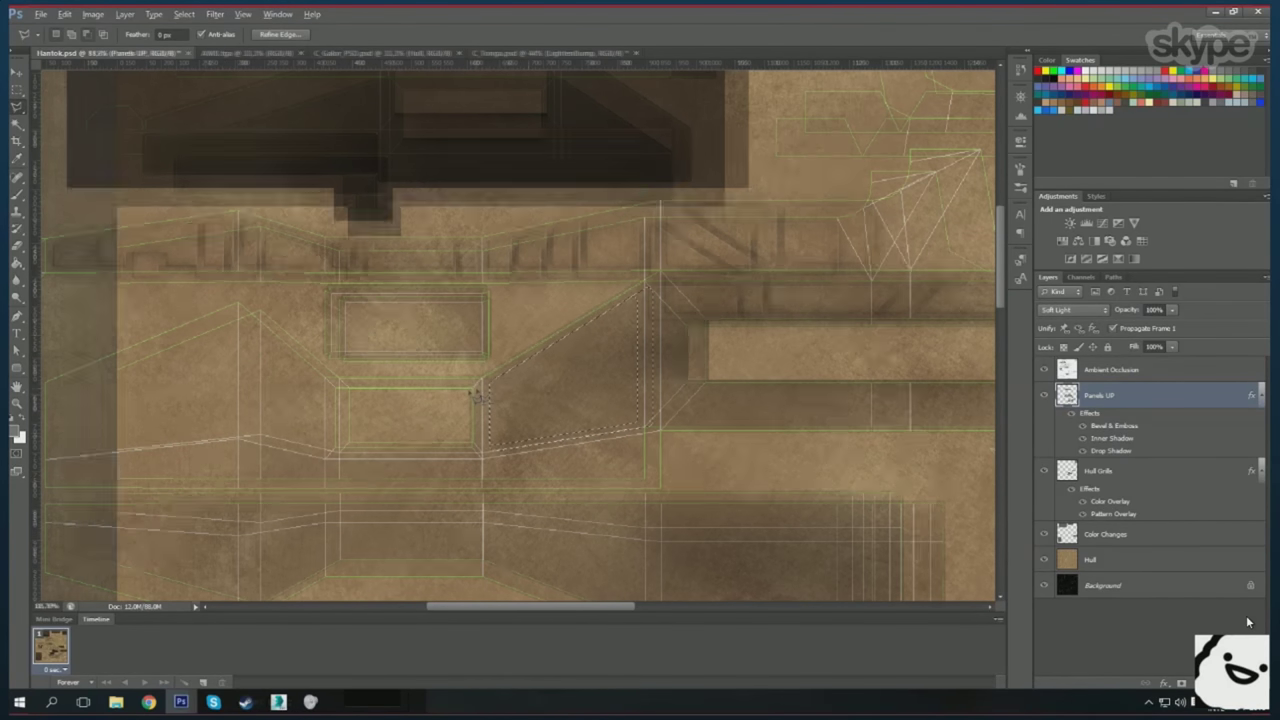
scroll(540, 370, up, 1)
key(m)
key(alt+BackSpace)
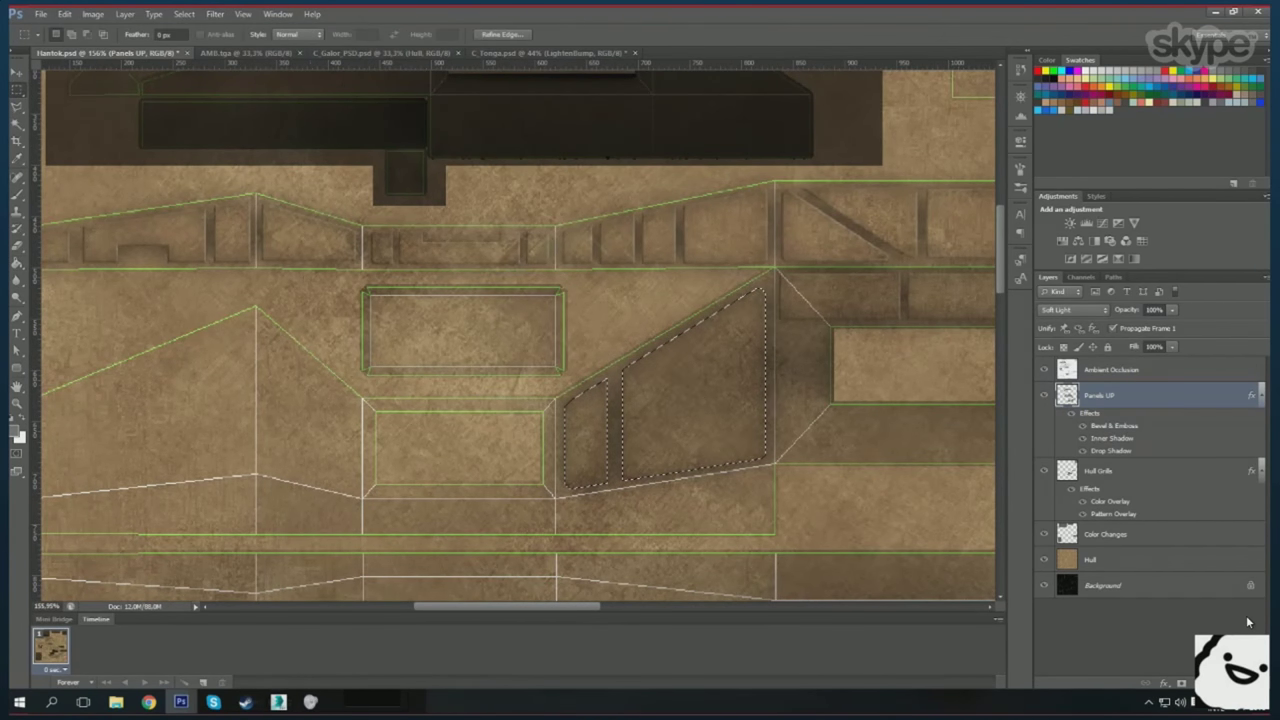
key(ctrl+d)
- Fill an angled lasso panel, zoom out, and bring up the ship in 3ds Max
scroll(201, 492, up, 1)
scroll(201, 492, up, 1)
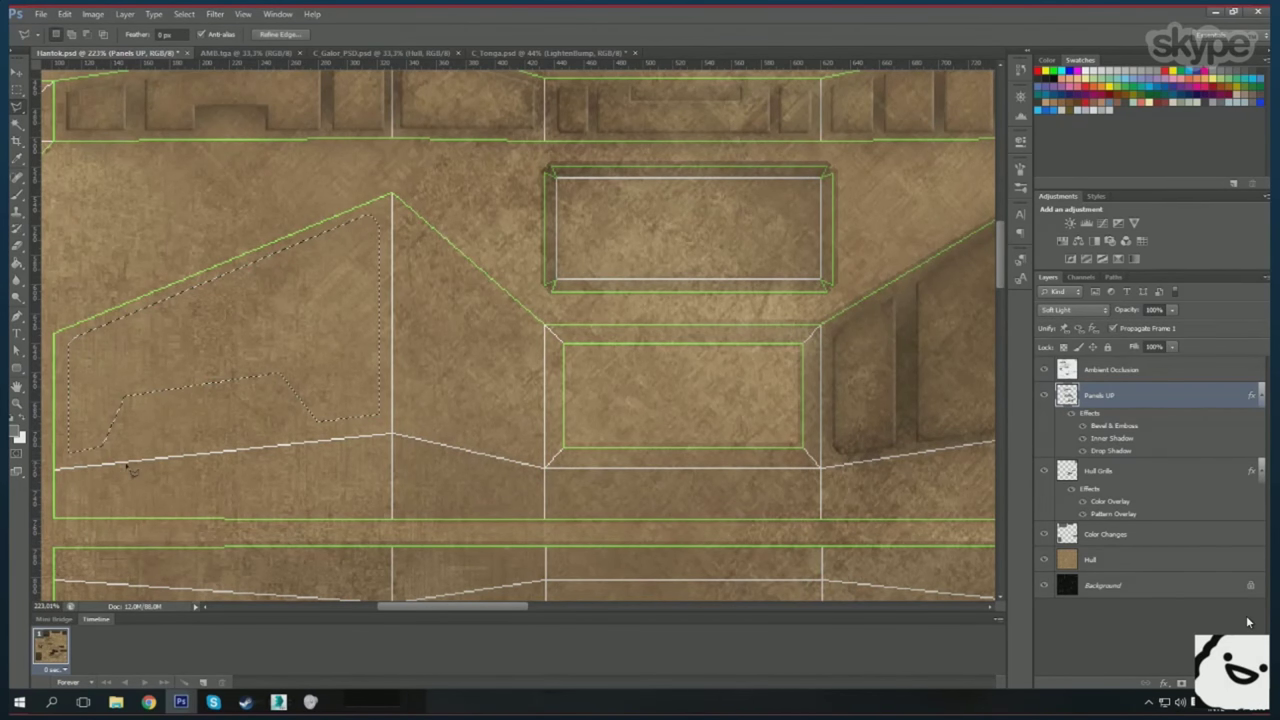
key(m)
key(alt+BackSpace)
key(ctrl+d)
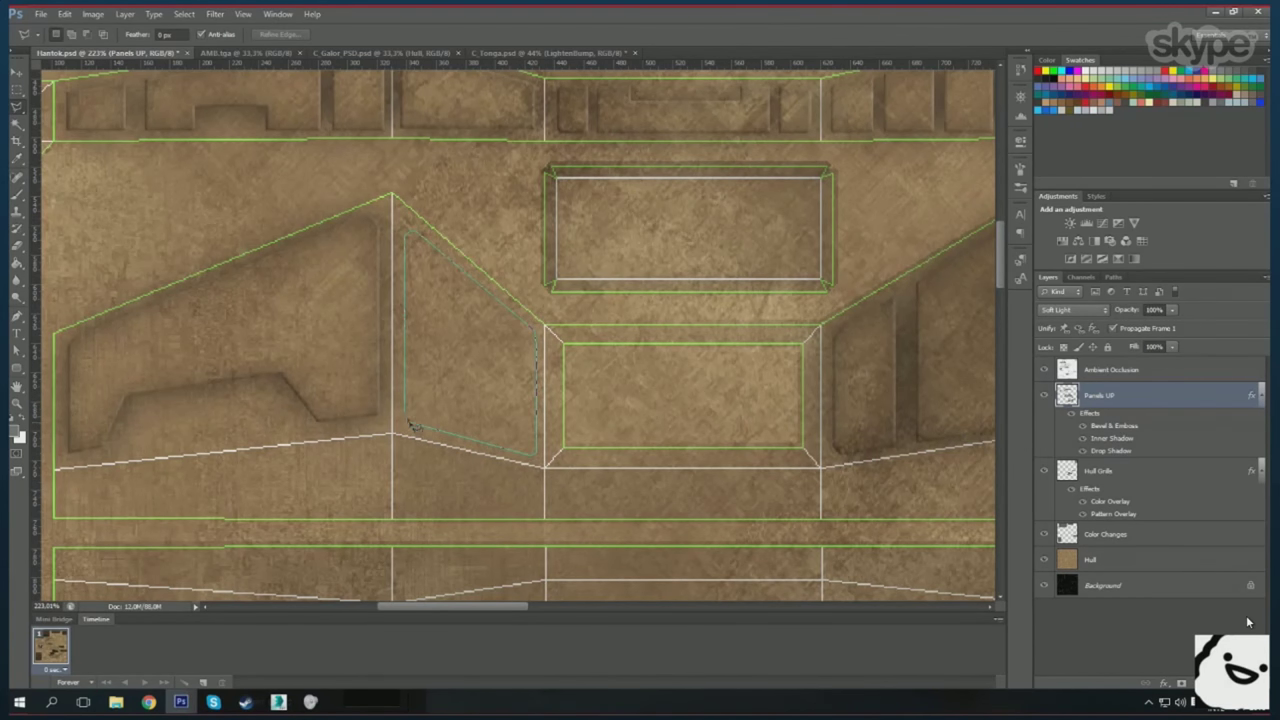
key(m)
scroll(1015, 591, down, 5)
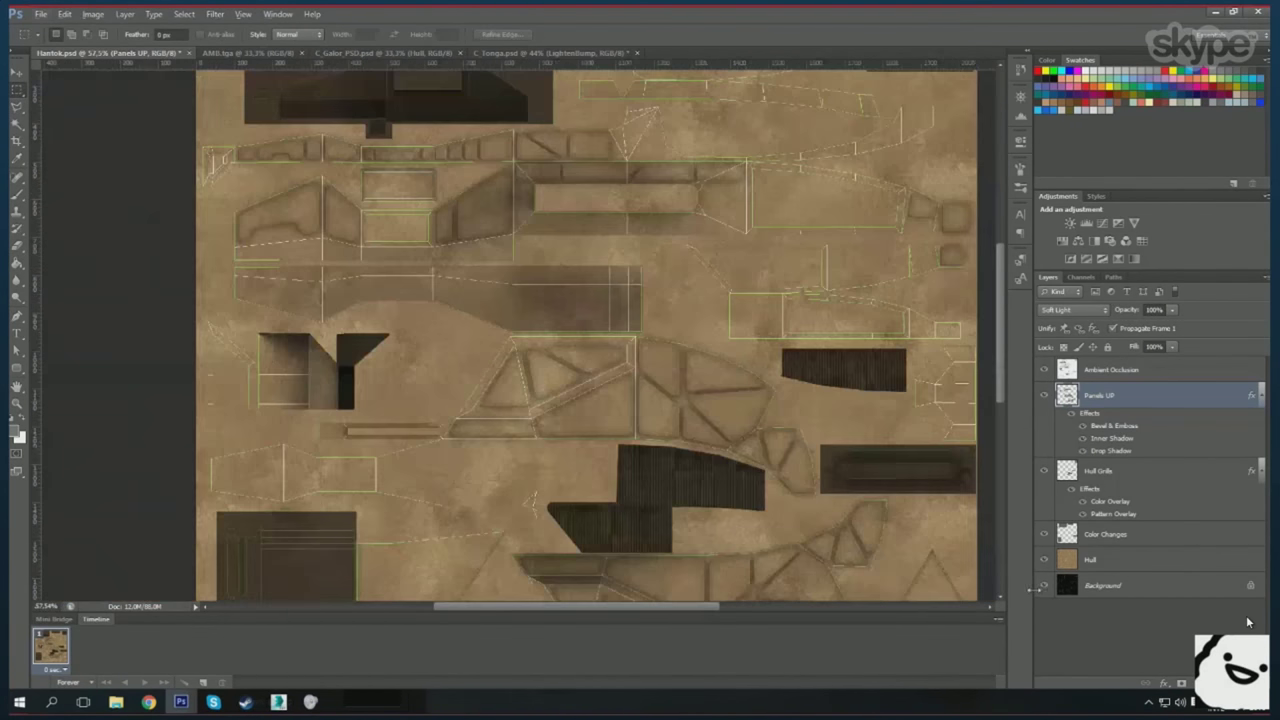
key(alt+Tab)
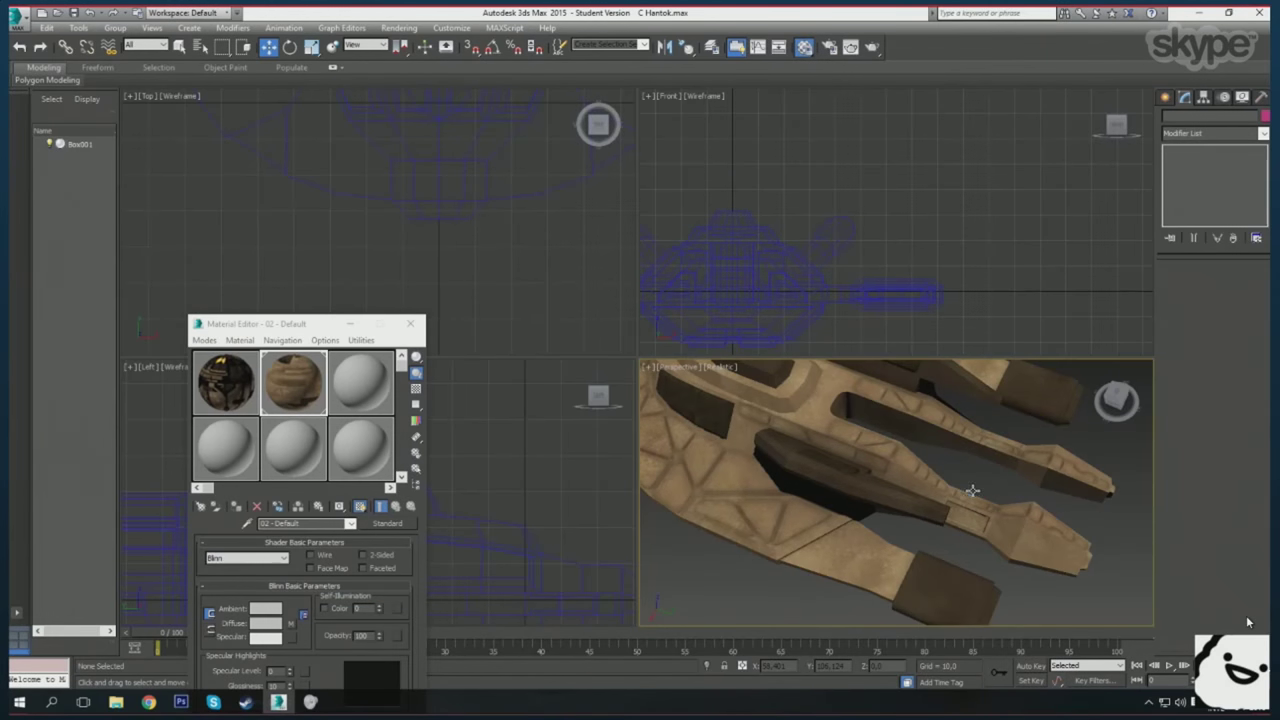
- Orbit to inspect the ship's underside up close, then return to Photoshop
mouse_move(972, 490)
mouse_down()
mouse_move(864, 575)
mouse_move(868, 648)
mouse_up()
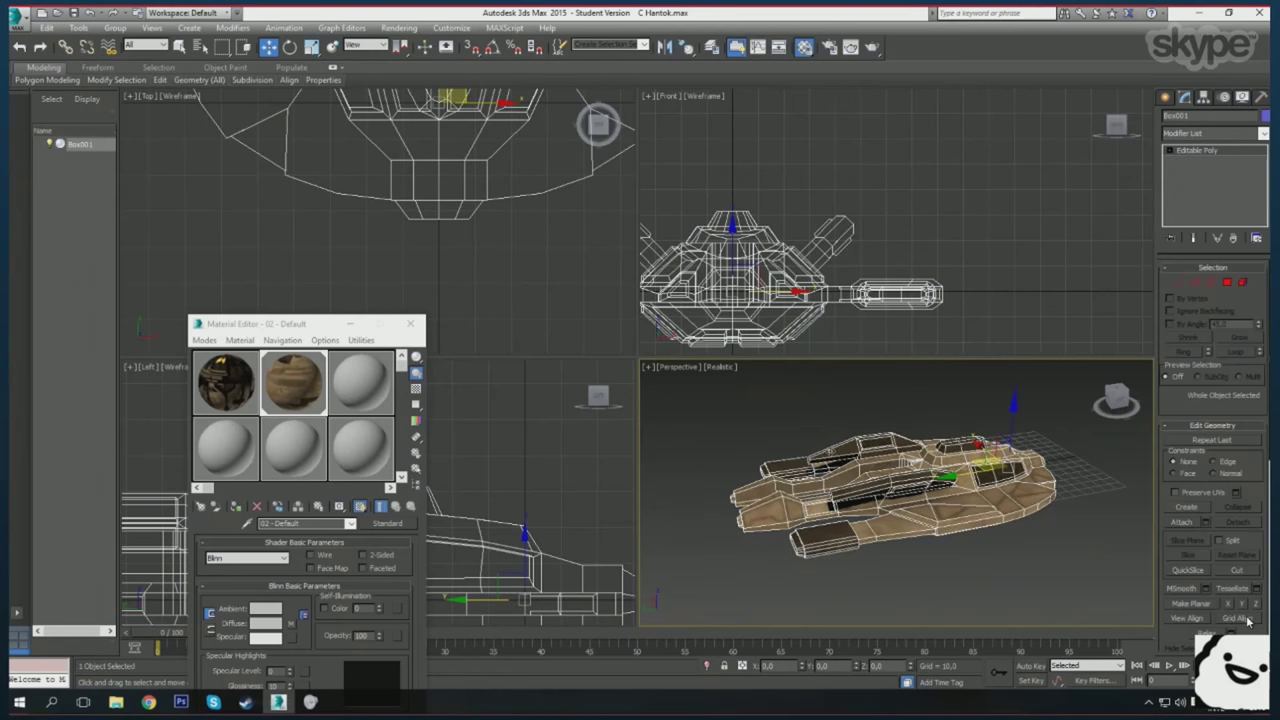
mouse_move(899, 554)
mouse_down()
mouse_move(935, 641)
mouse_move(880, 560)
mouse_up()
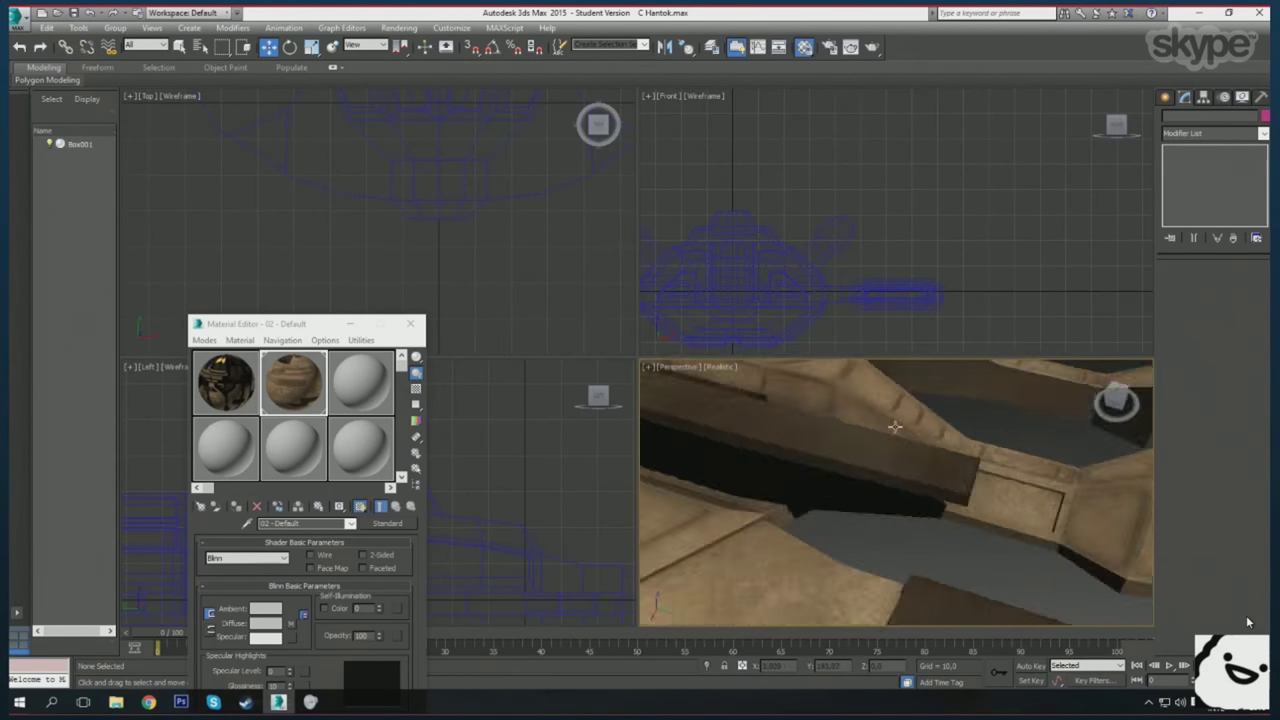
click(180, 702)
- Outline and fill a new polygonal inset panel on Panels UP
scroll(534, 362, up, 3)
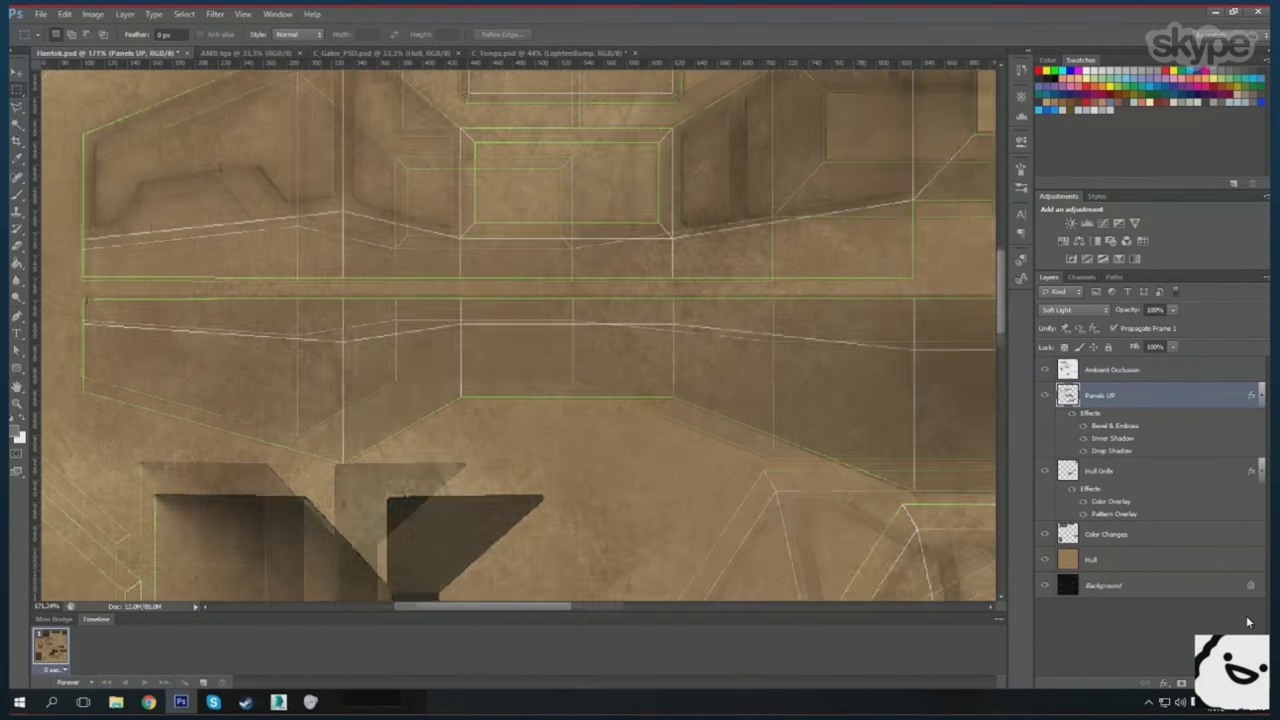
key(u)
scroll(535, 362, up, 1)
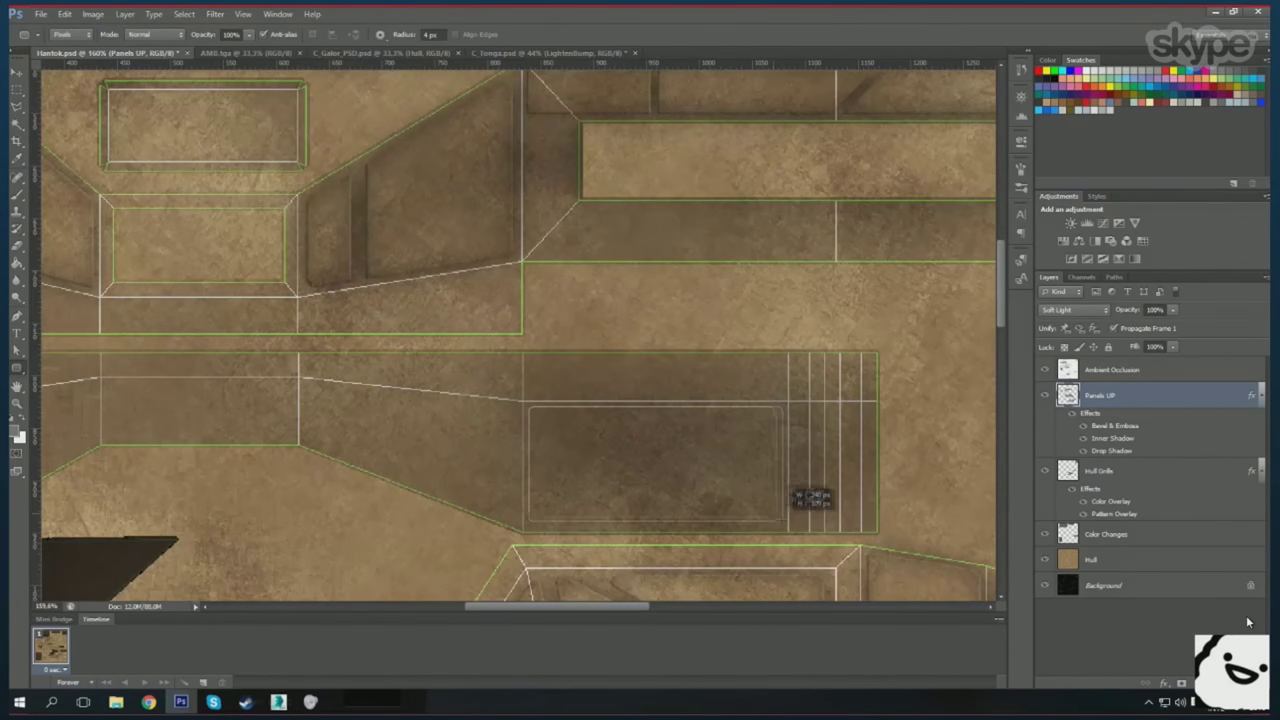
scroll(535, 362, up, 1)
key(l)
scroll(420, 385, up, 2)
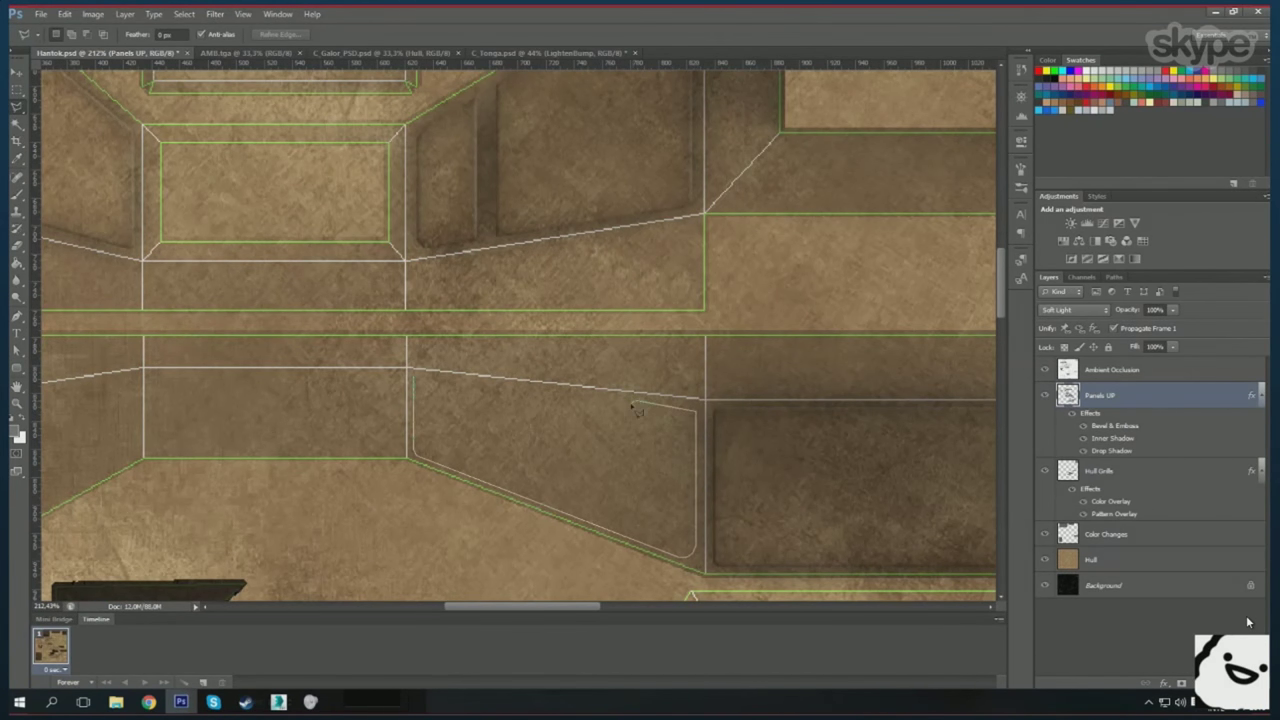
click(17, 262)
click(368, 348)
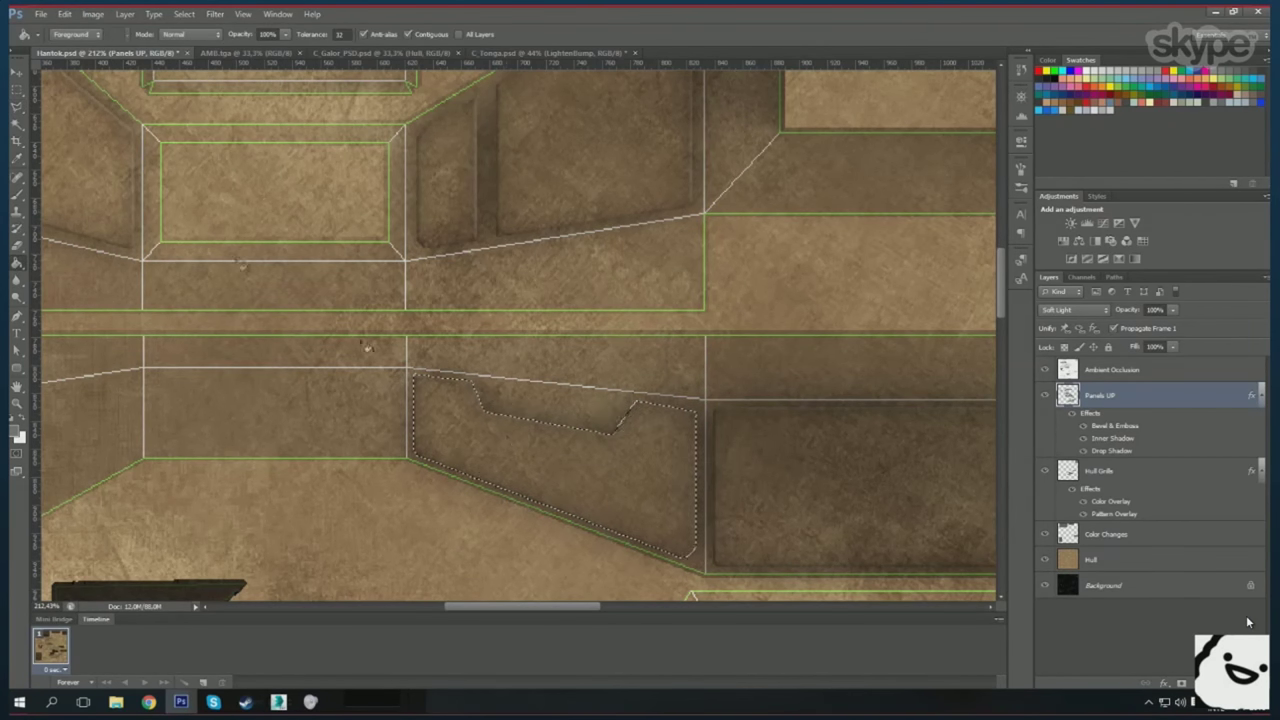
- Draw a 4 px rounded inset panel in the lower centre box and outline a lower trapezoid
scroll(741, 370, up, 1)
scroll(741, 370, left, 5)
key(u)
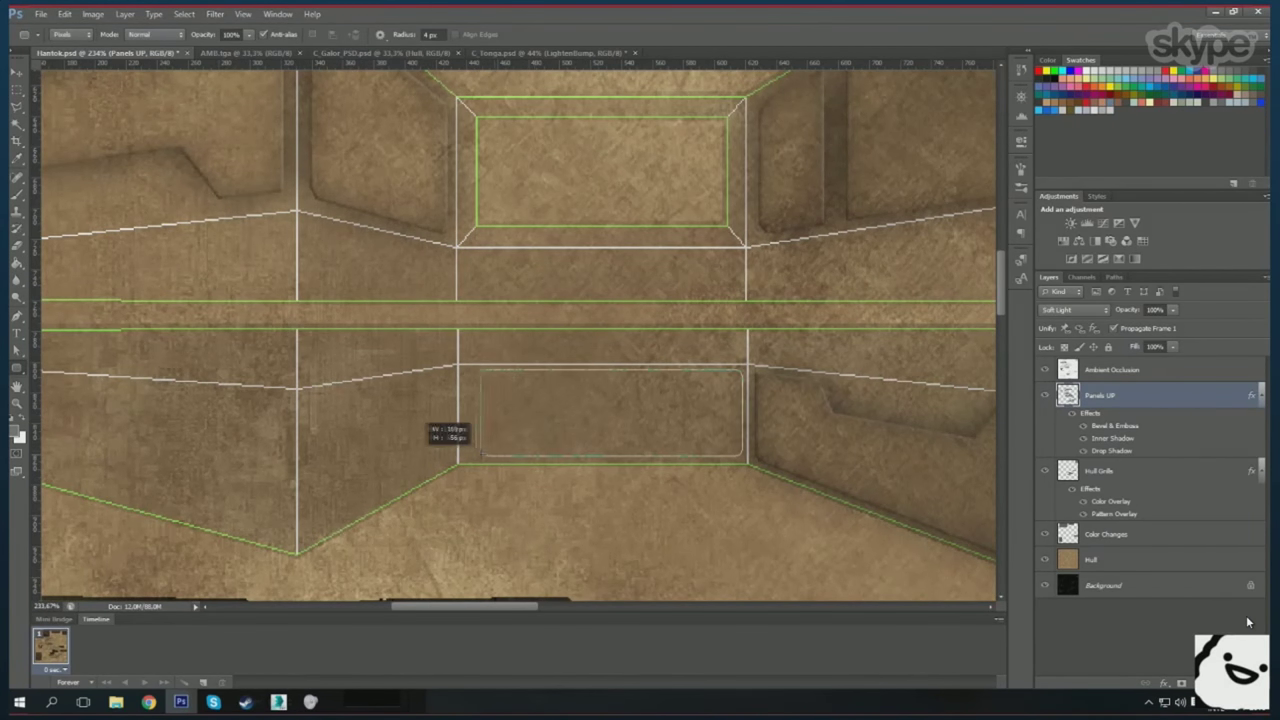
drag(462, 458, 462, 459)
key(m)
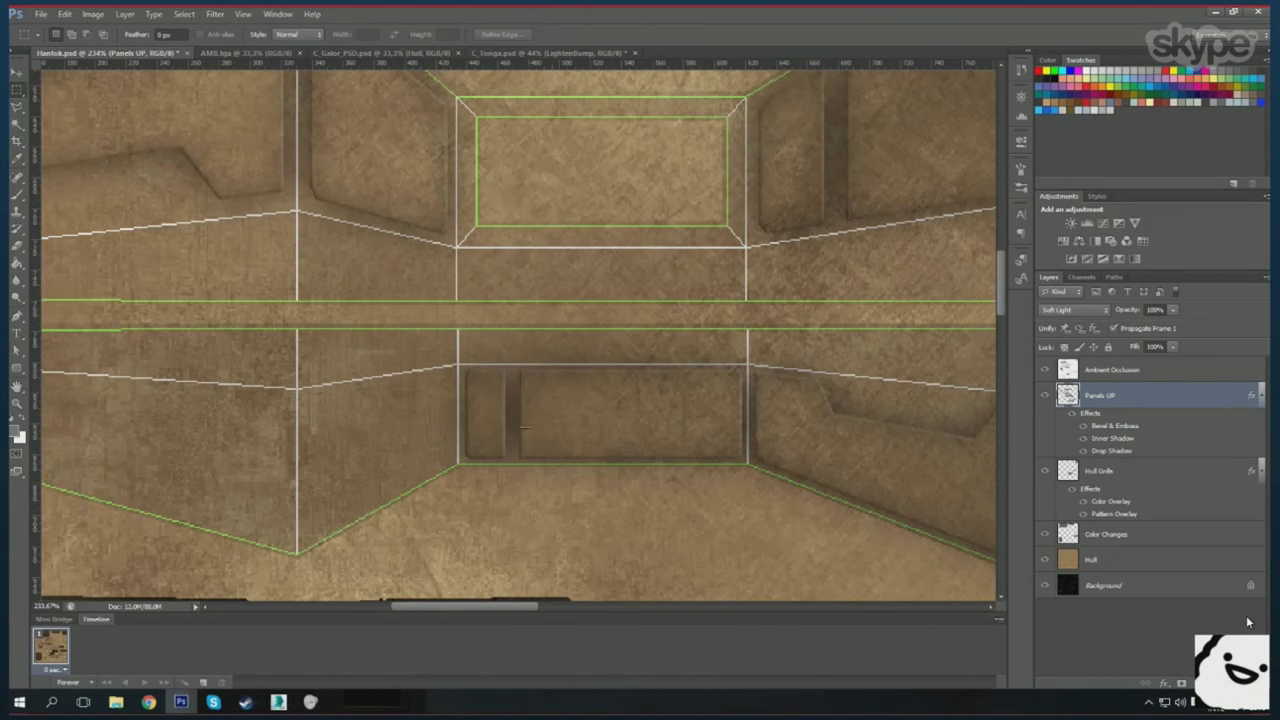
scroll(97, 375, down, 1)
scroll(97, 375, left, 3)
key(l)
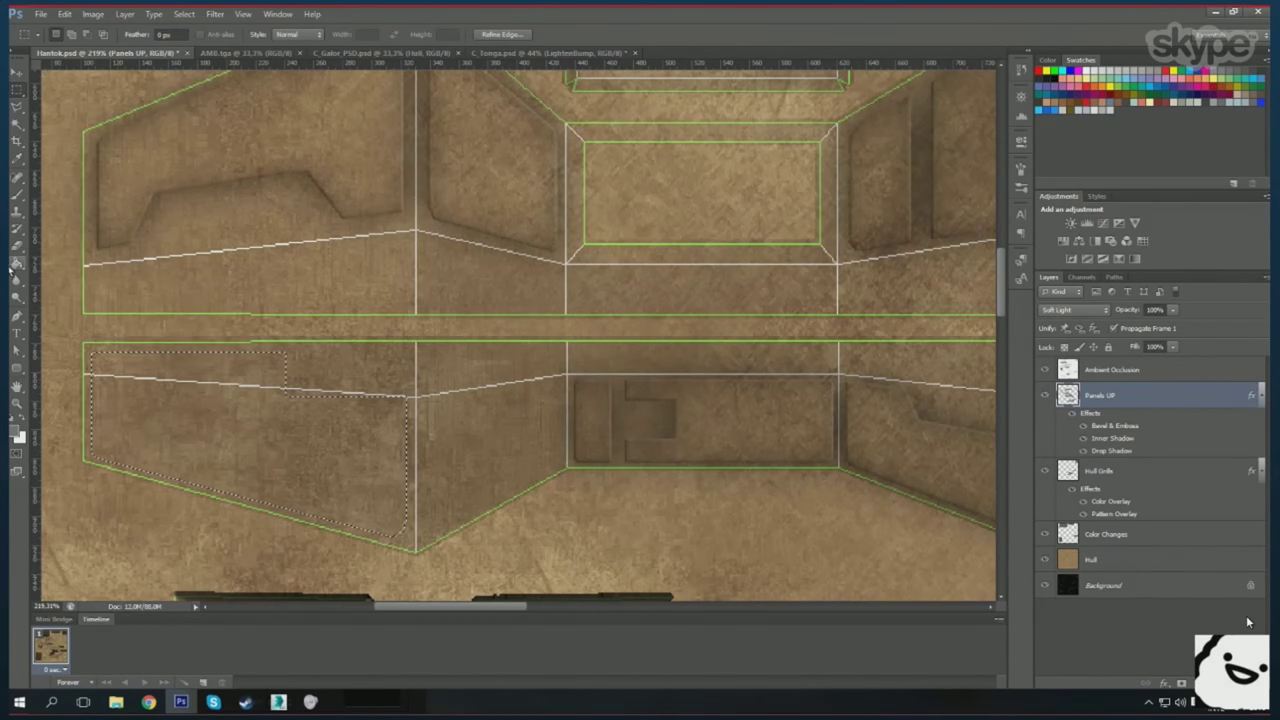
- Fit the texture in view, orbit the ship in 3ds Max, and return to Photoshop
key(ctrl+0)
key(alt+Tab)
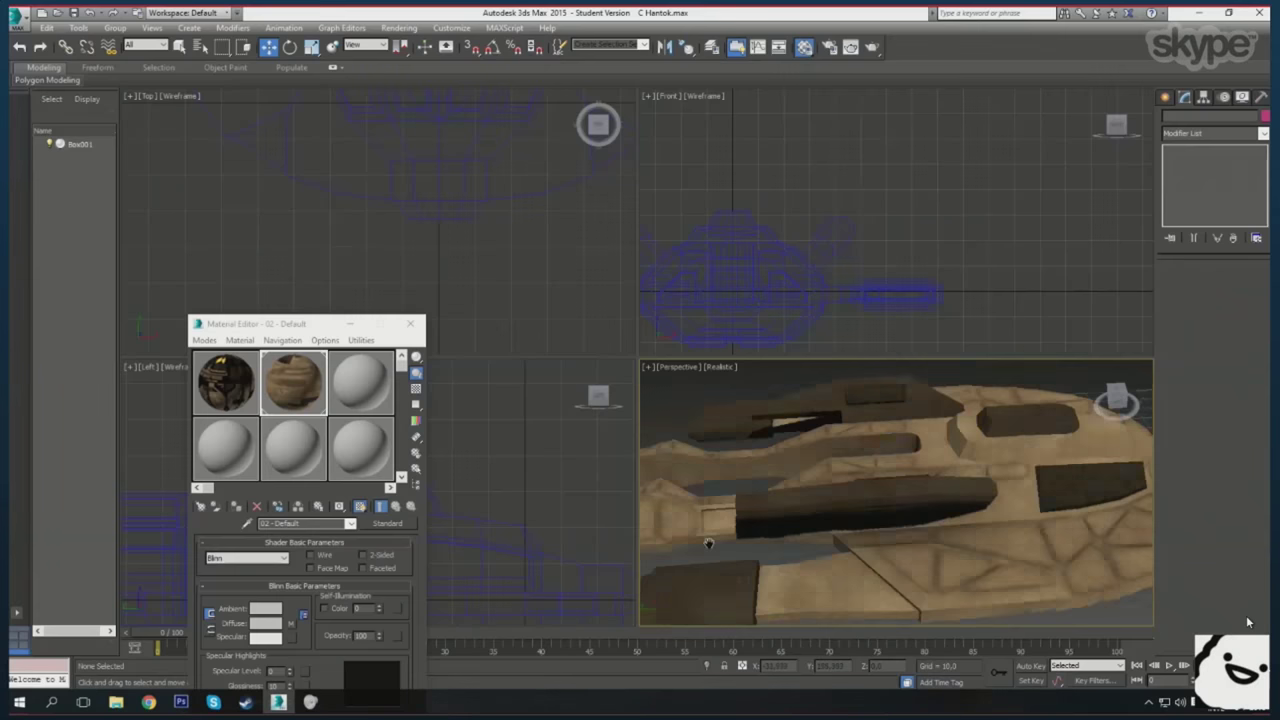
mouse_move(708, 543)
mouse_down()
mouse_move(908, 508)
mouse_move(858, 502)
mouse_move(920, 487)
mouse_up()
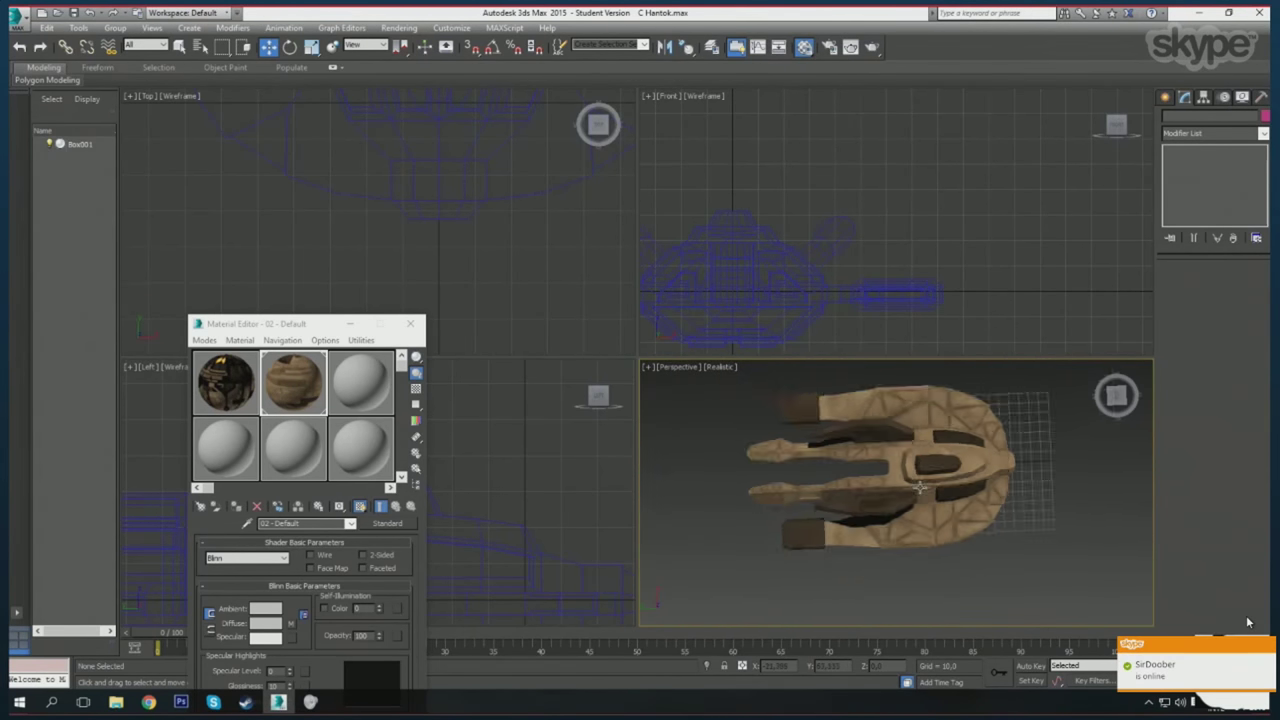
key(alt+Tab)
scroll(130, 423, up, 3)
- Outline and fill the left angled panel on Panels UP
scroll(130, 423, up, 2)
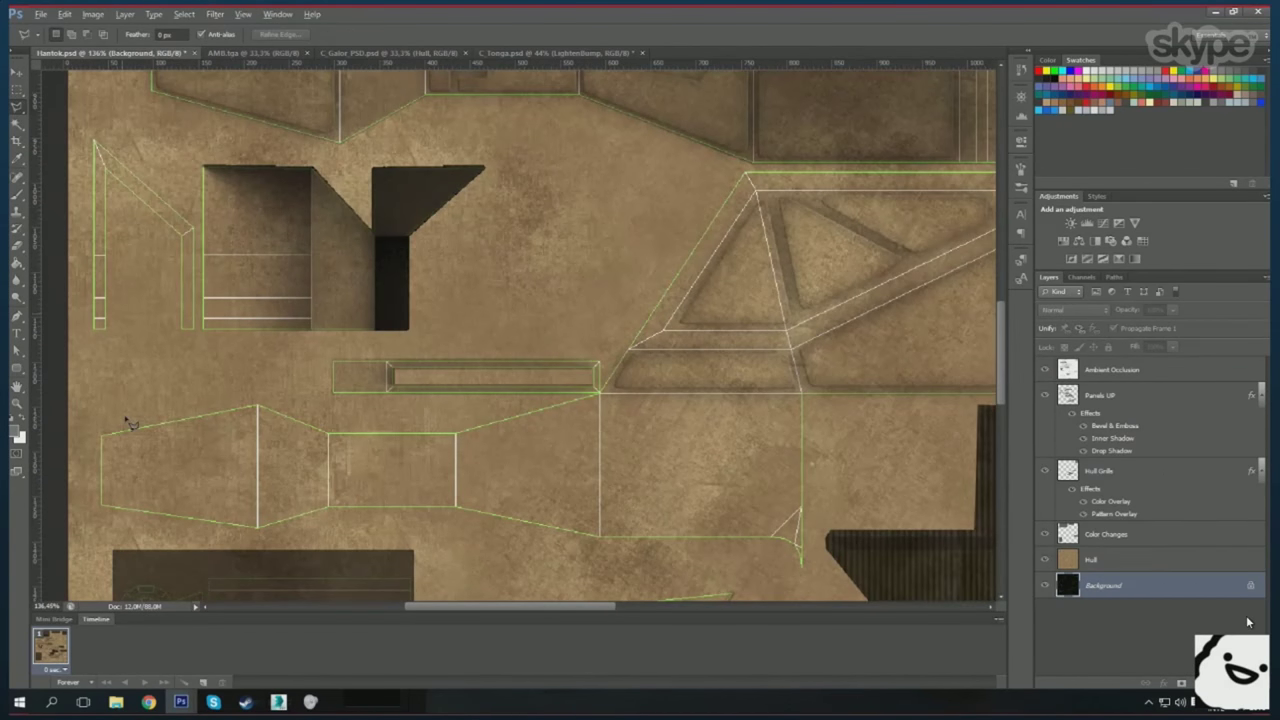
scroll(130, 423, up, 1)
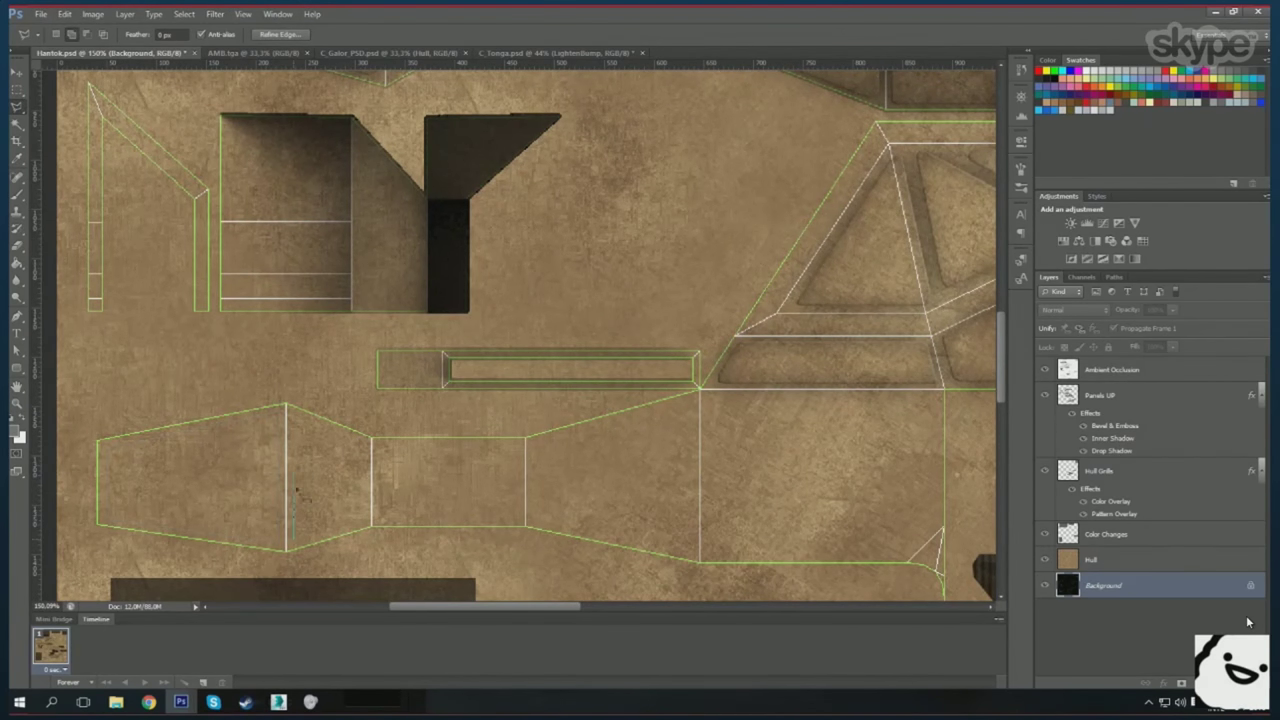
click(283, 530)
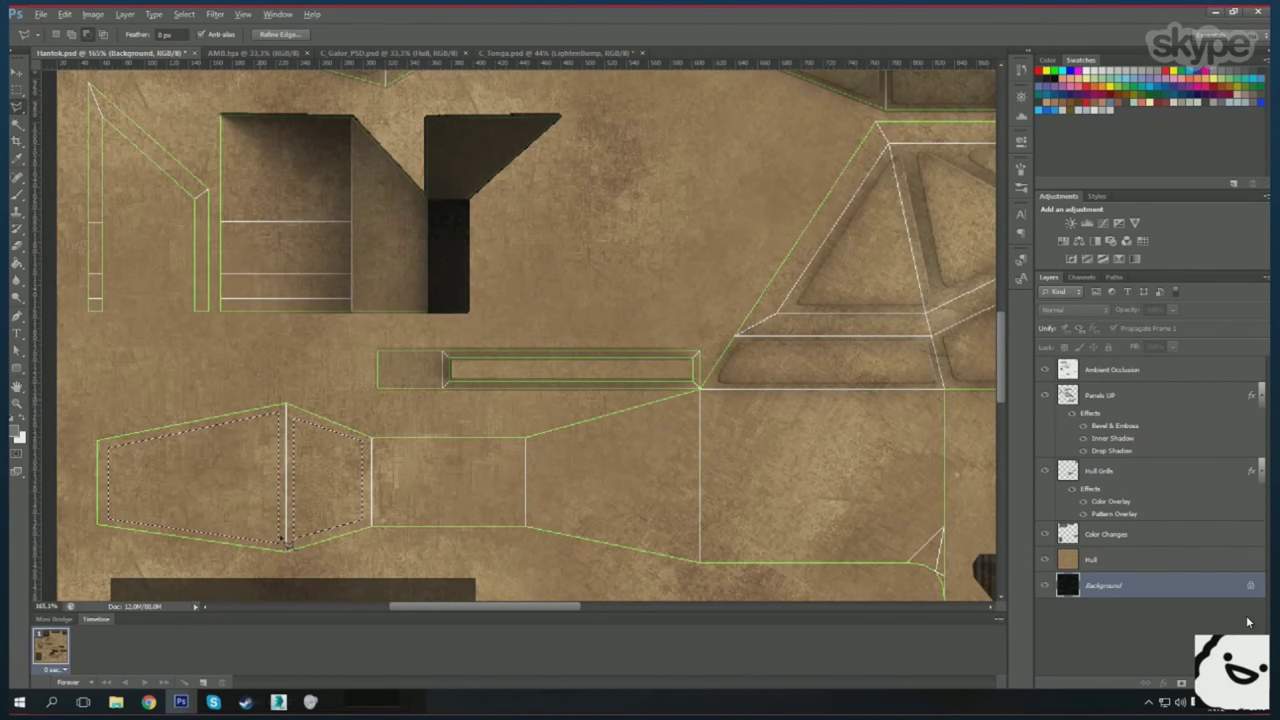
scroll(278, 526, up, 3)
key(m)
key(alt+BackSpace)
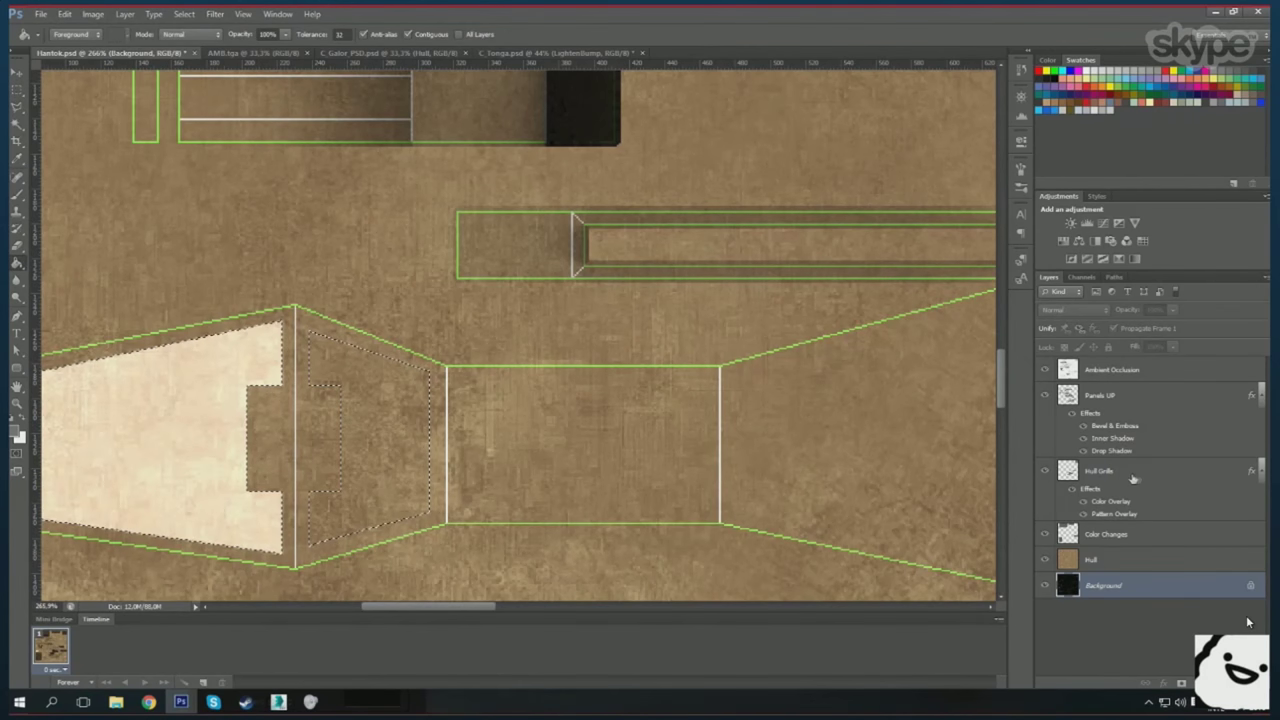
key(ctrl+d)
- Draw a rounded inset panel in the centre box and fill another outlined panel
key(u)
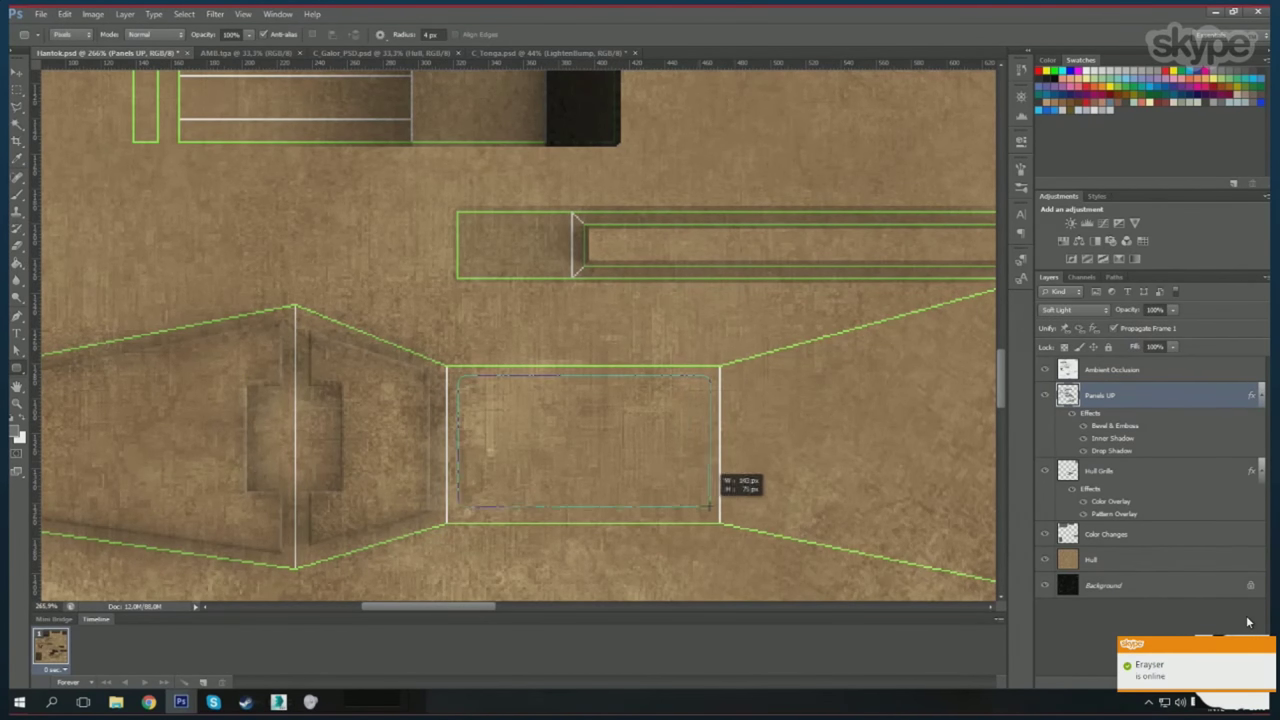
drag(708, 507, 708, 507)
scroll(529, 457, down, 2)
scroll(680, 400, up, 1)
key(m)
scroll(668, 347, down, 1)
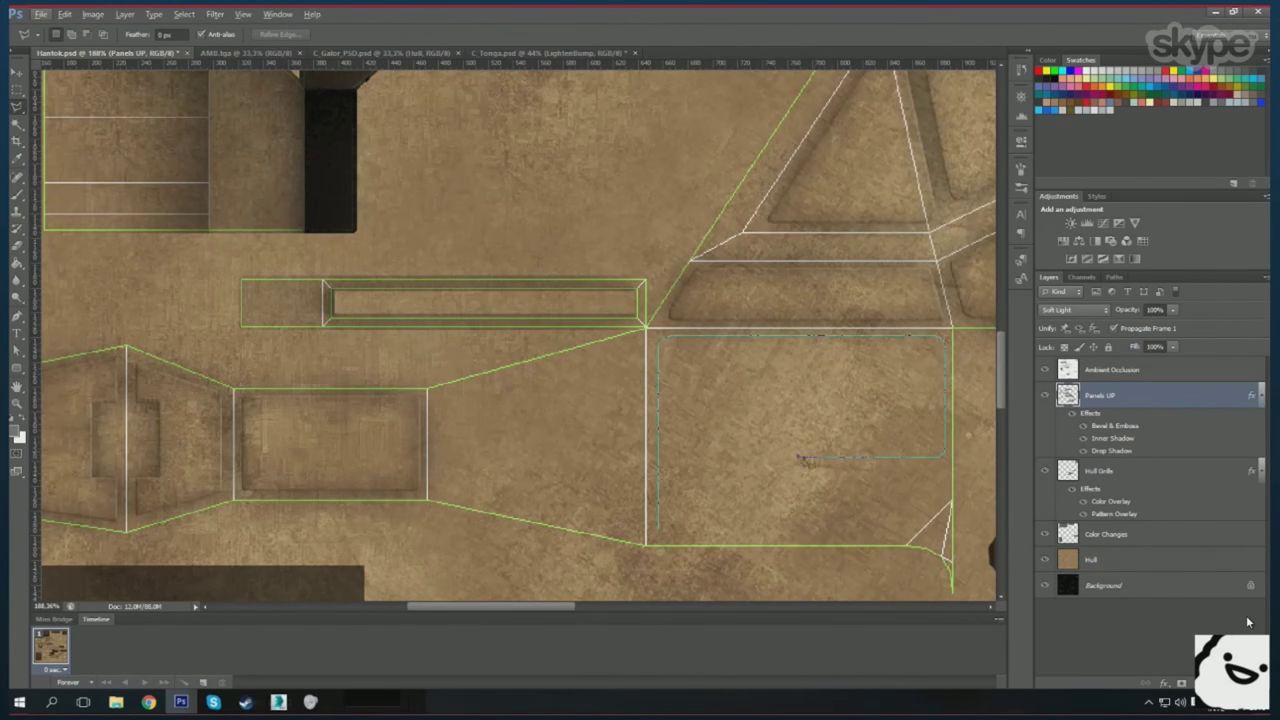
key(m)
key(alt+BackSpace)
key(ctrl+d)
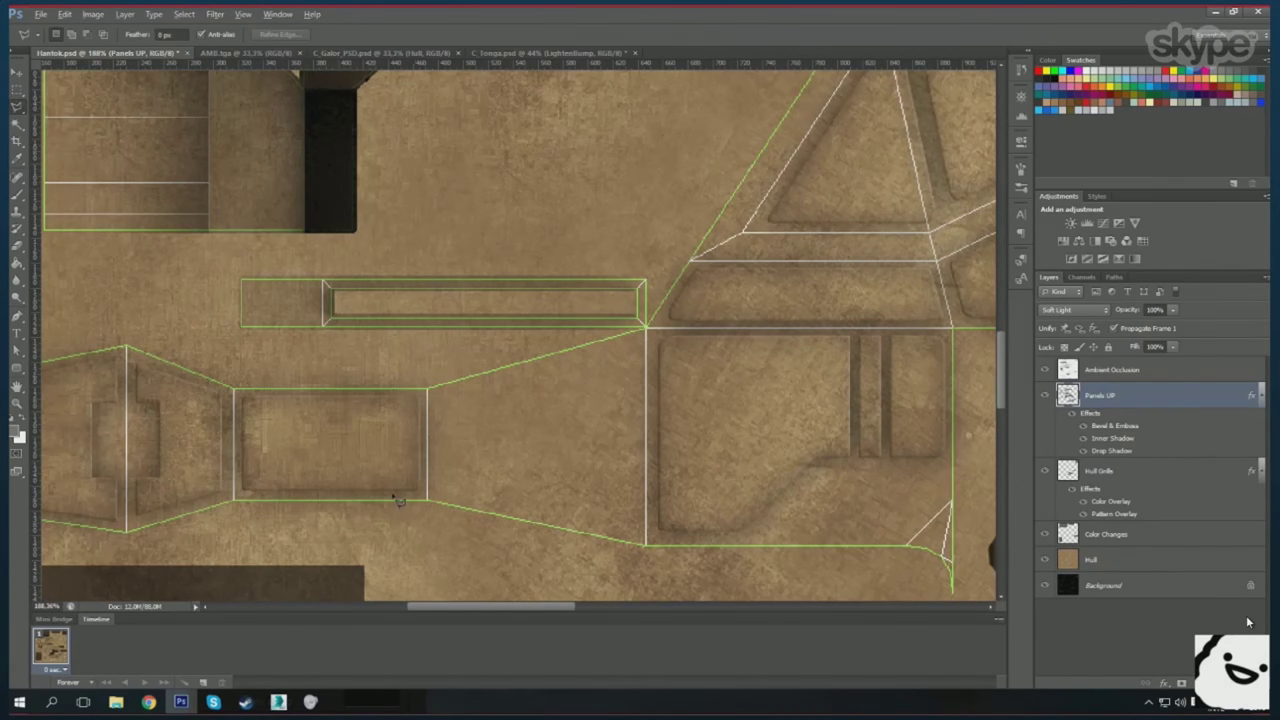
- Outline and fill another angled panel
scroll(397, 500, up, 1)
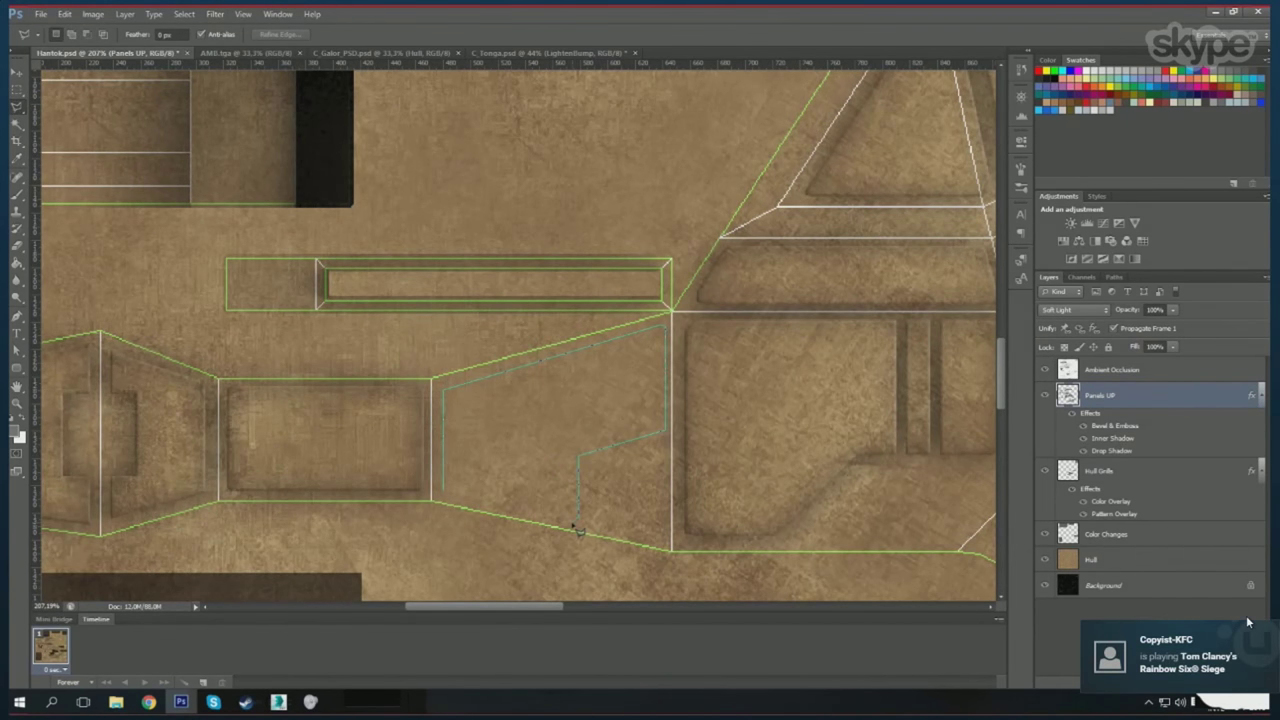
click(450, 500)
key(m)
key(alt+BackSpace)
key(ctrl+d)
- Fill a small notch inside the centre panel, save the texture, and preview it in 3ds Max
scroll(557, 414, down, 3)
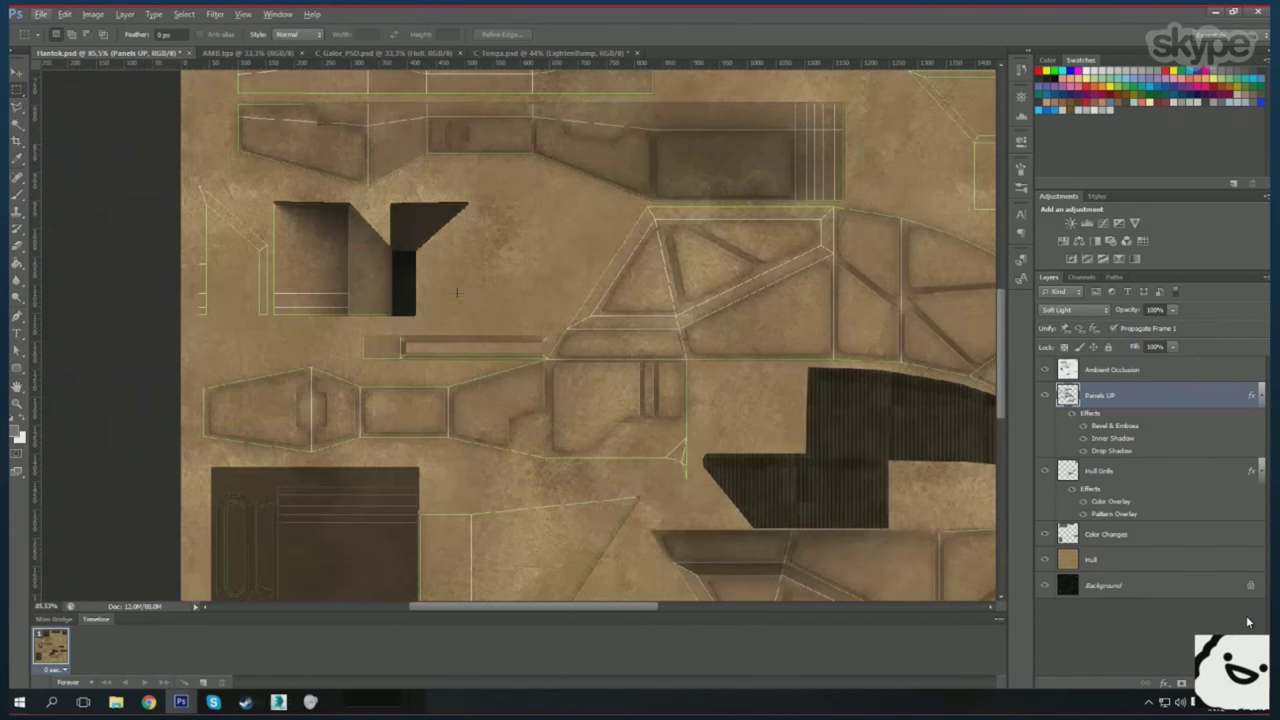
scroll(401, 378, up, 2)
scroll(418, 363, up, 2)
mouse_move(462, 388)
mouse_down()
mouse_move(503, 428)
mouse_move(460, 520)
mouse_up()
key(alt+BackSpace)
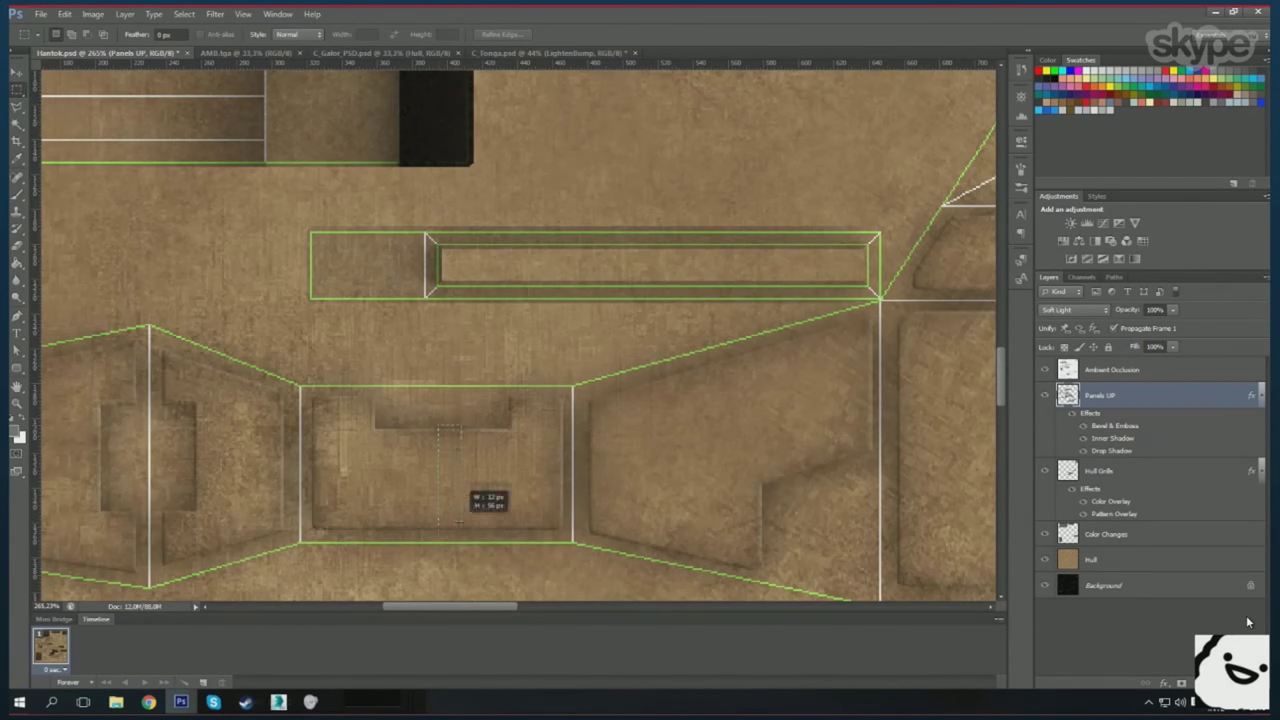
scroll(482, 372, down, 3)
scroll(482, 372, down, 3)
key(ctrl+s)
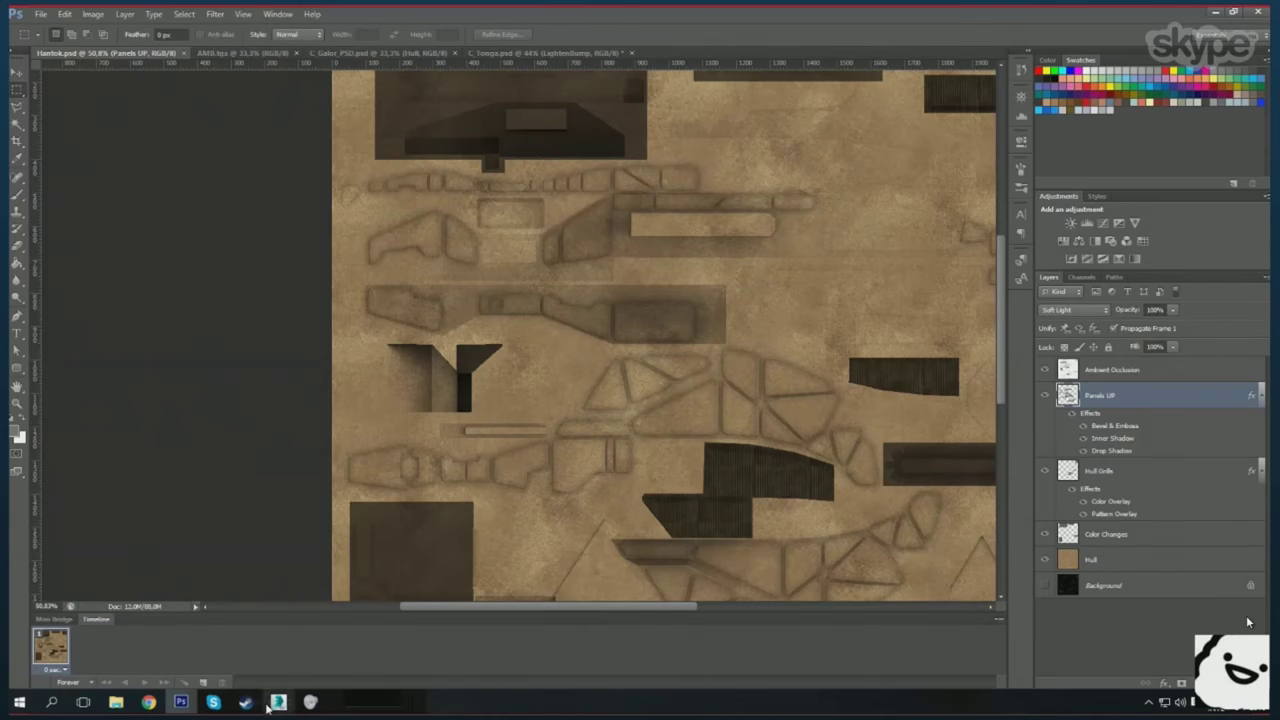
click(278, 702)
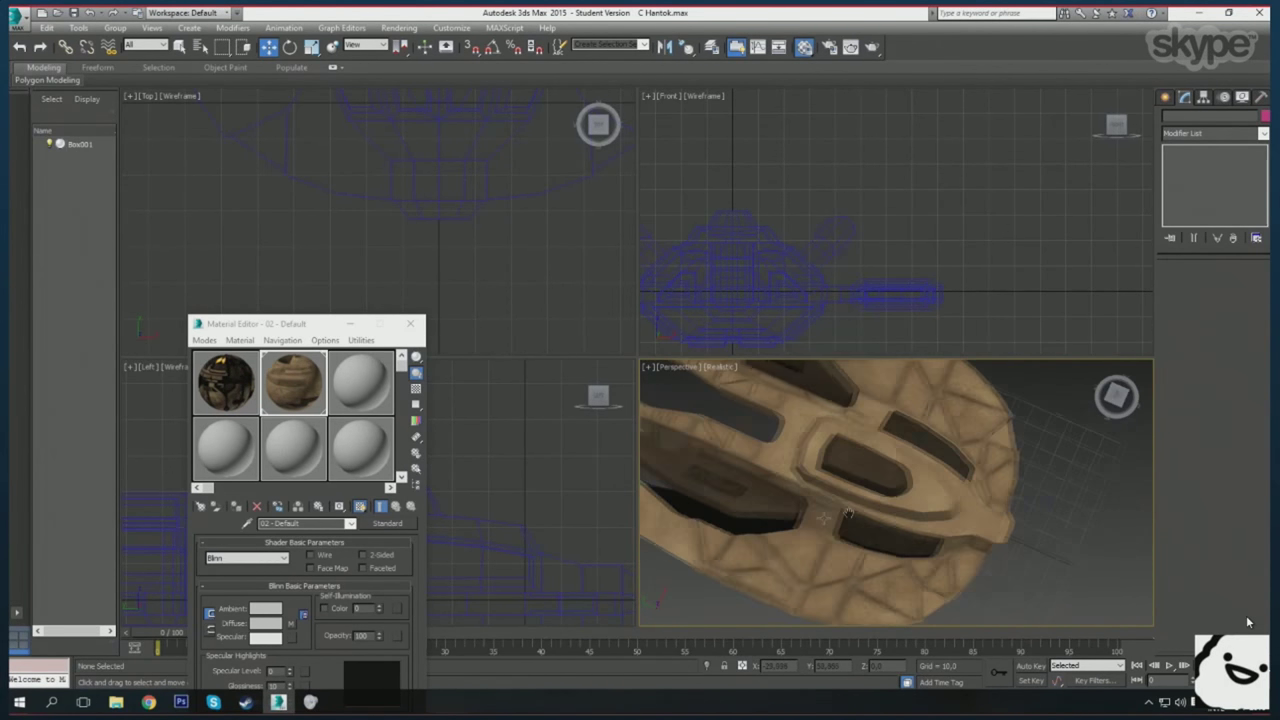
- Back in the hull texture, cut a diagonal groove out of the panel and deselect
click(181, 702)
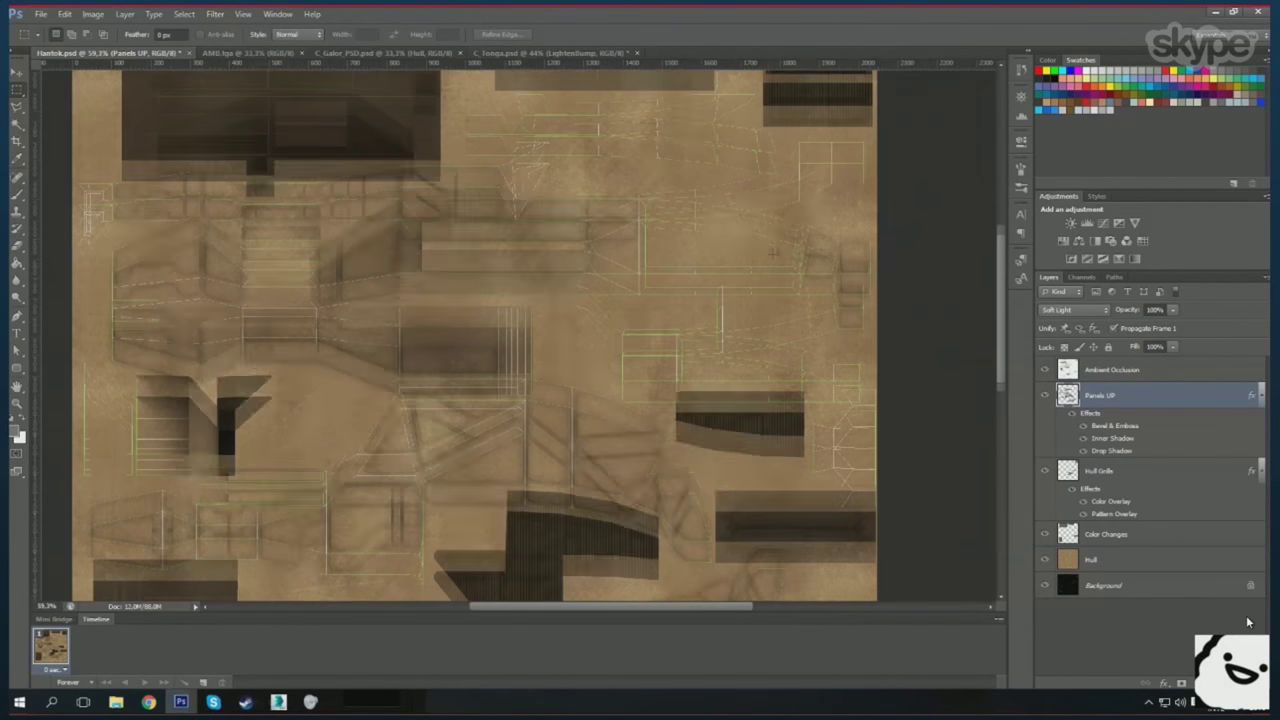
scroll(495, 415, up, 5)
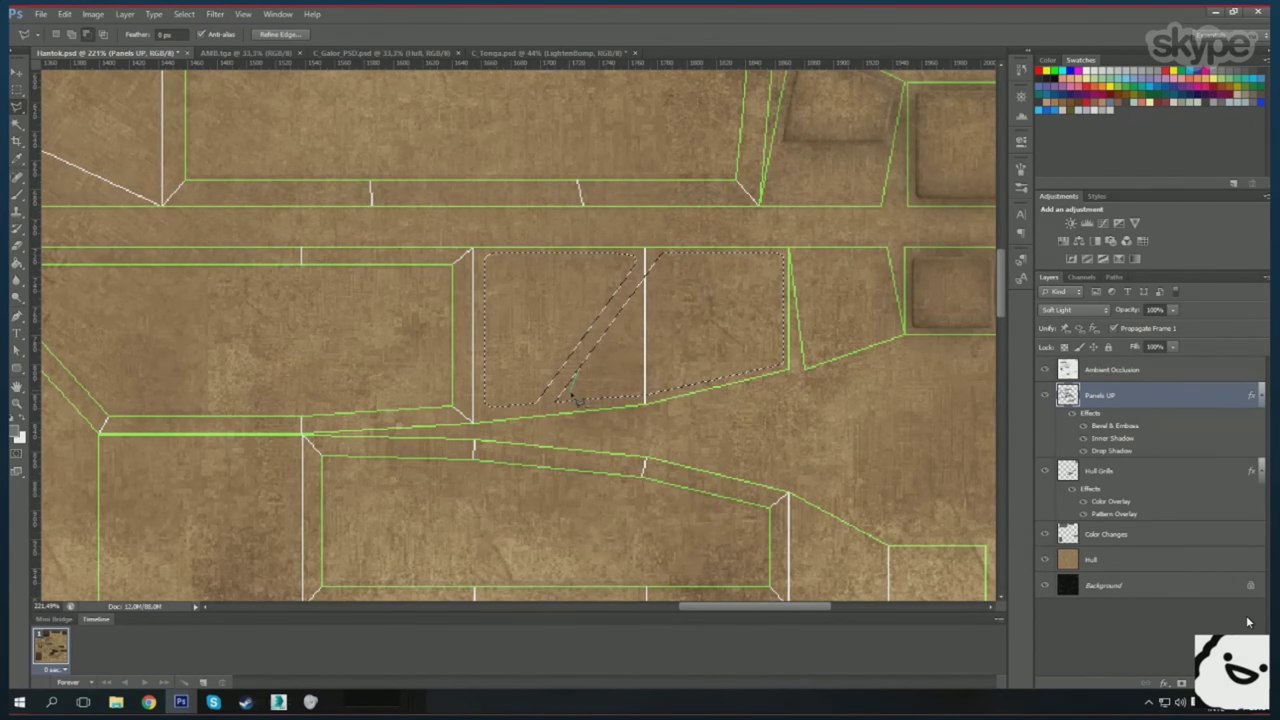
key(Delete)
key(ctrl+d)
scroll(563, 418, up, 1)
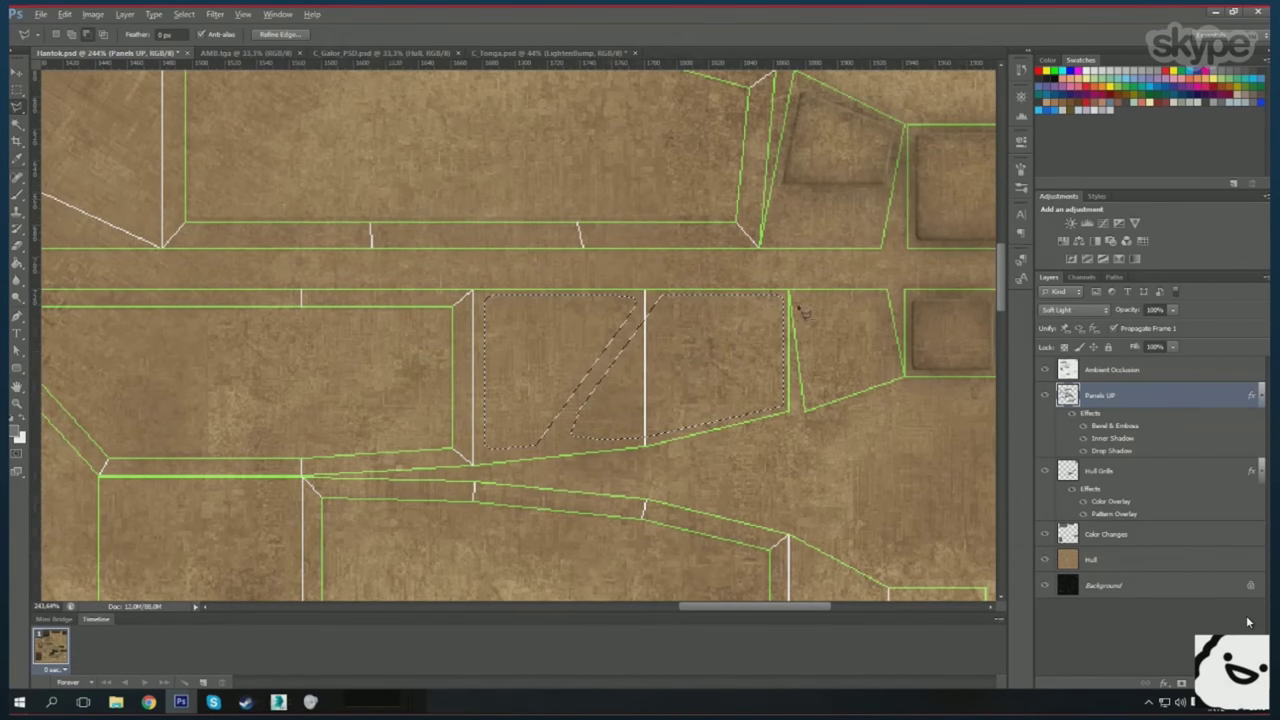
scroll(500, 330, down, 2)
- Cut a rectangular notch from the panel, discard the unfinished outline, and save the hull texture
key(m)
scroll(474, 240, up, 2)
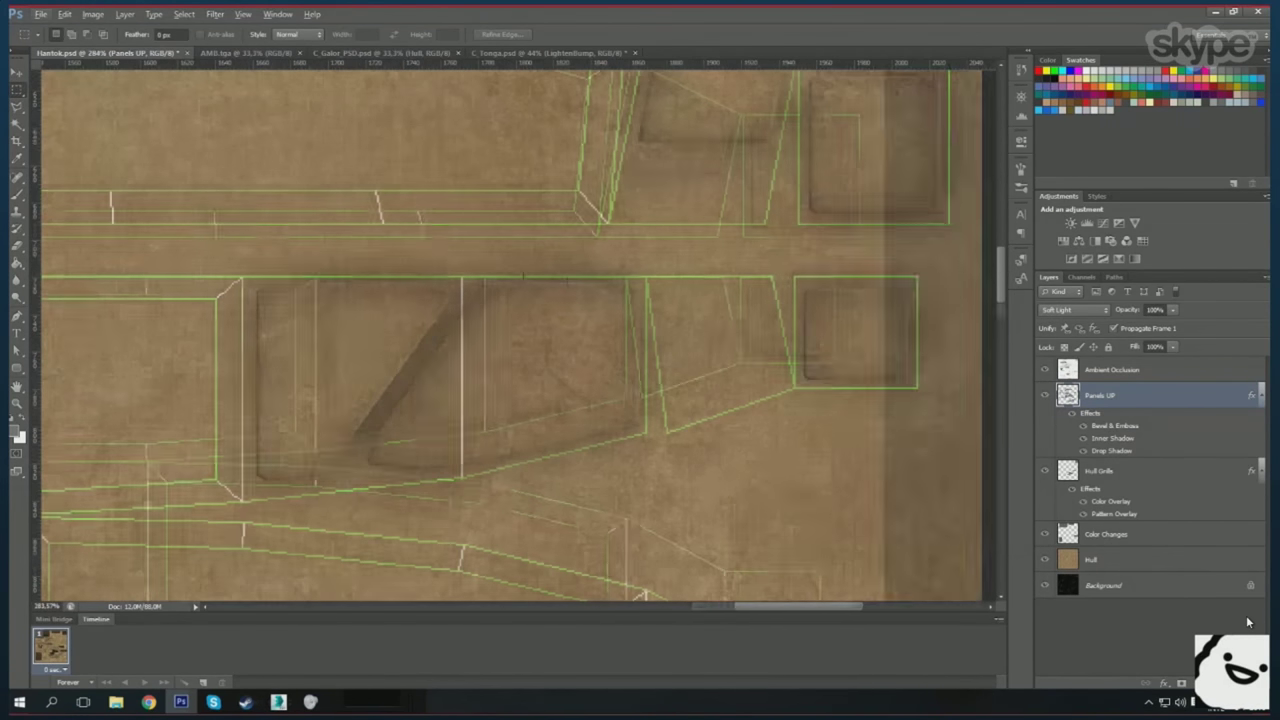
scroll(556, 376, up, 1)
key(Delete)
key(ctrl+d)
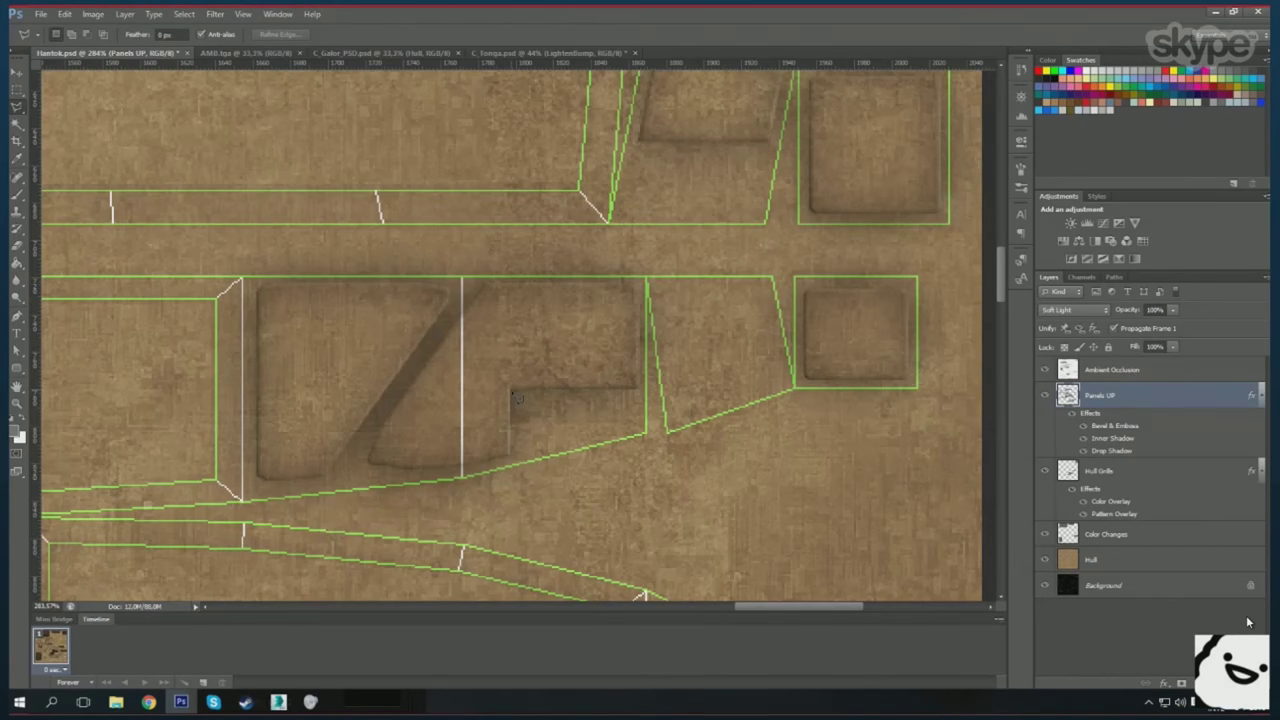
key(Escape)
scroll(556, 410, down, 5)
key(ctrl+s)
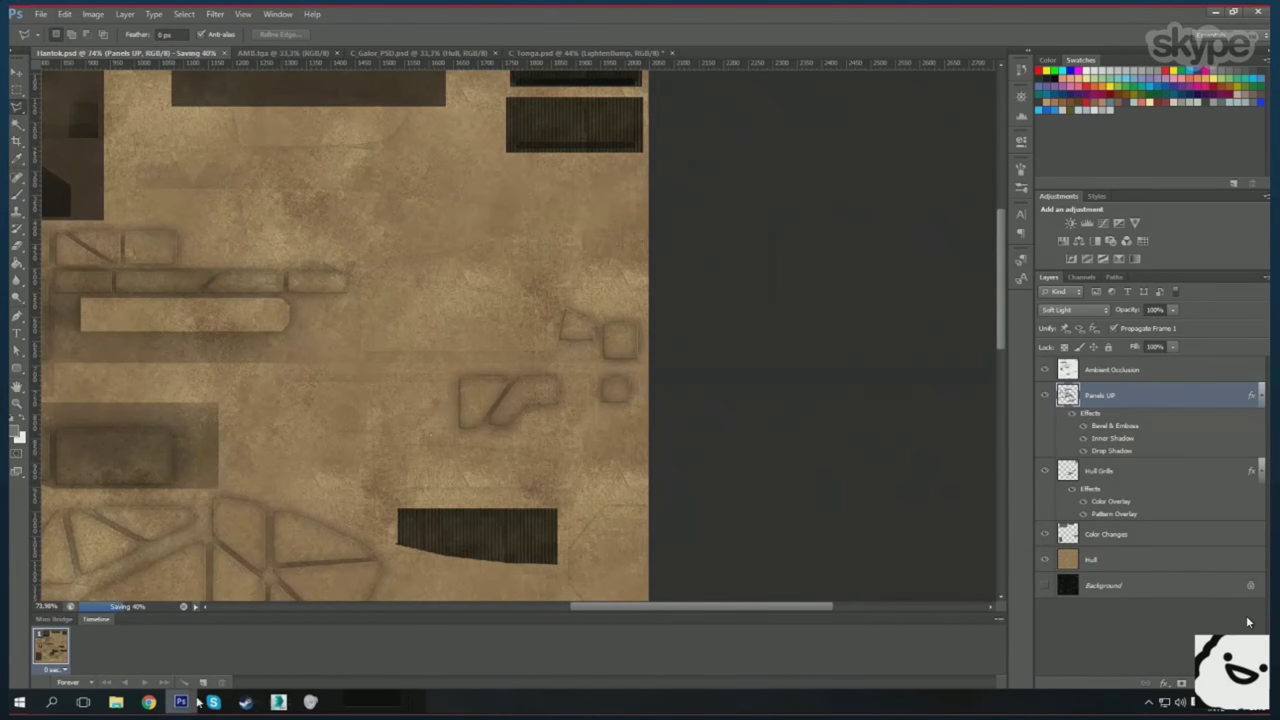
- Preview the updated hull texture on the ship in 3ds Max, then return to Photoshop
key(alt+Tab)
scroll(846, 487, up, 4)
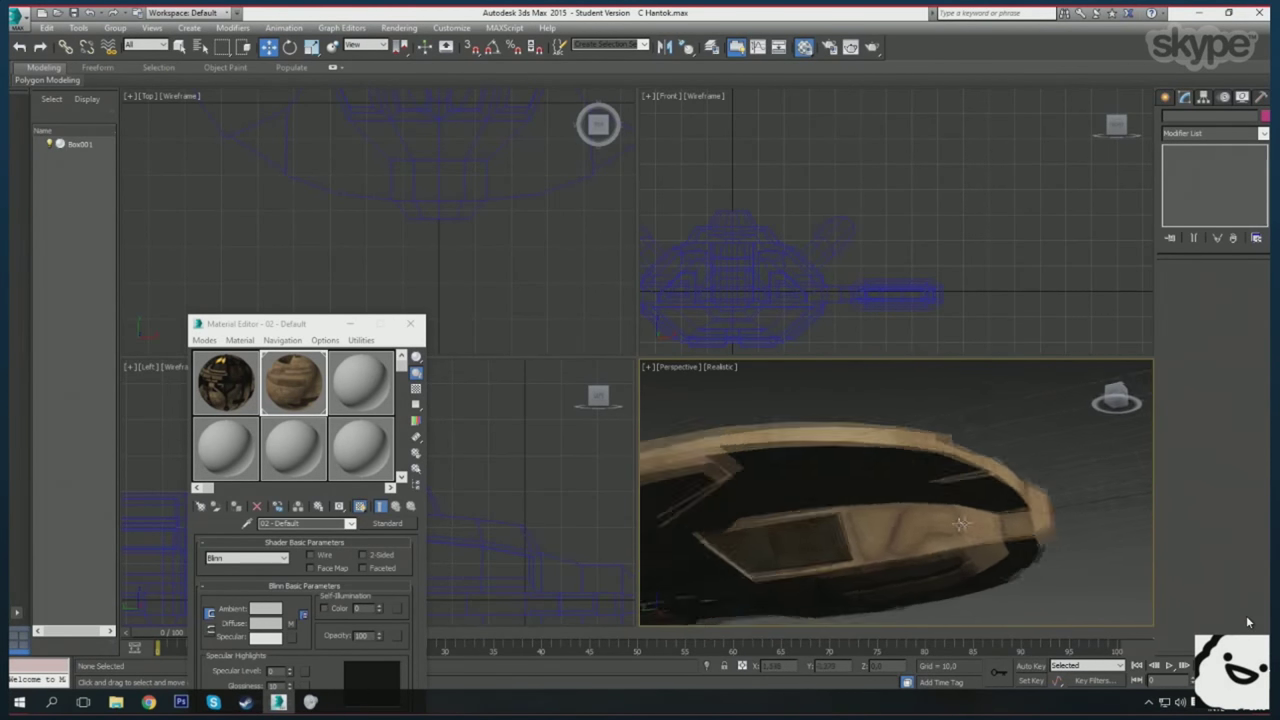
scroll(848, 587, up, 2)
key(alt+Tab)
- Draw a bevelled rounded inset rectangle in the lower-left hull panel
scroll(520, 330, up, 3)
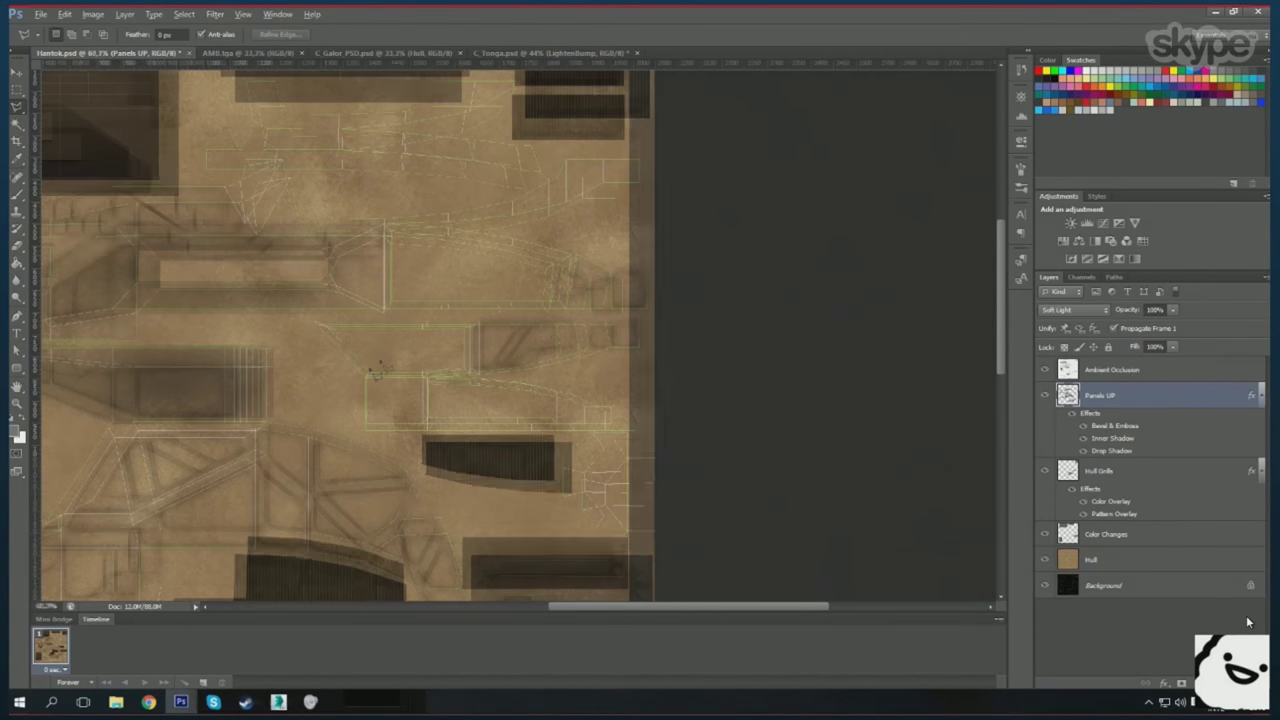
scroll(520, 330, up, 3)
drag(339, 380, 506, 445)
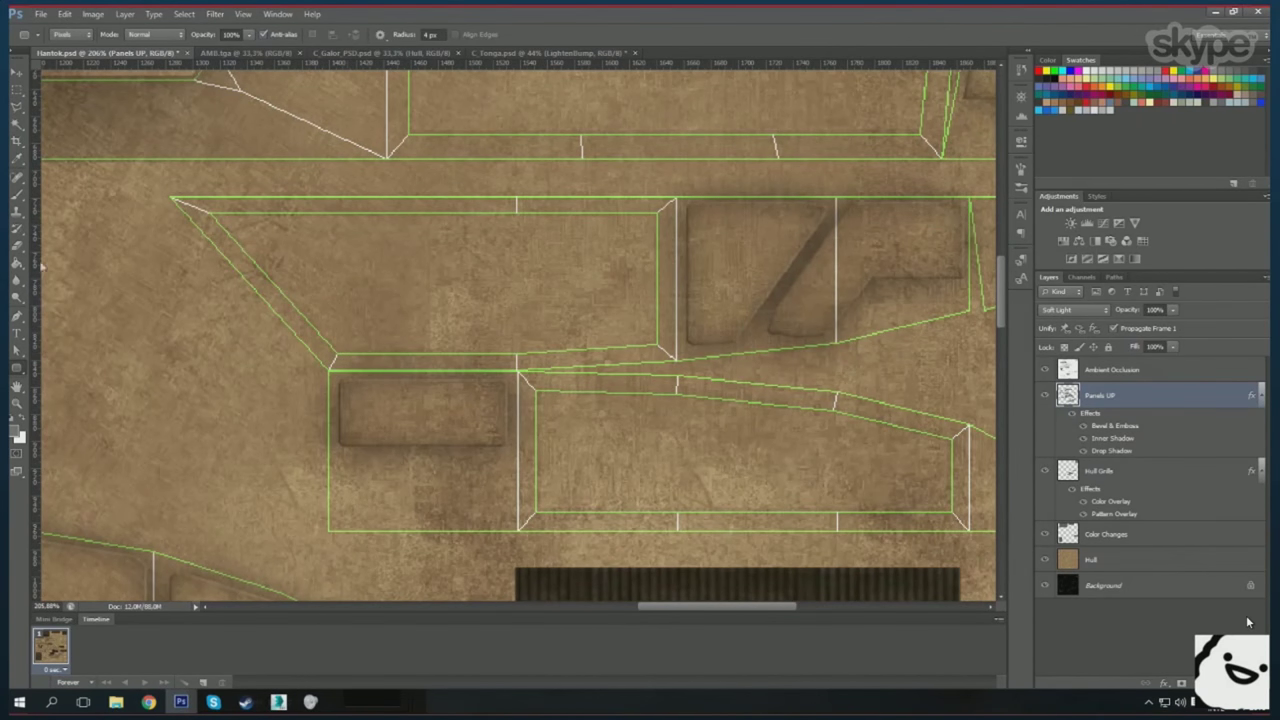
drag(401, 558, 401, 550)
- Open UV.psd from the texture subfolder of the model folder in Explorer
click(278, 702)
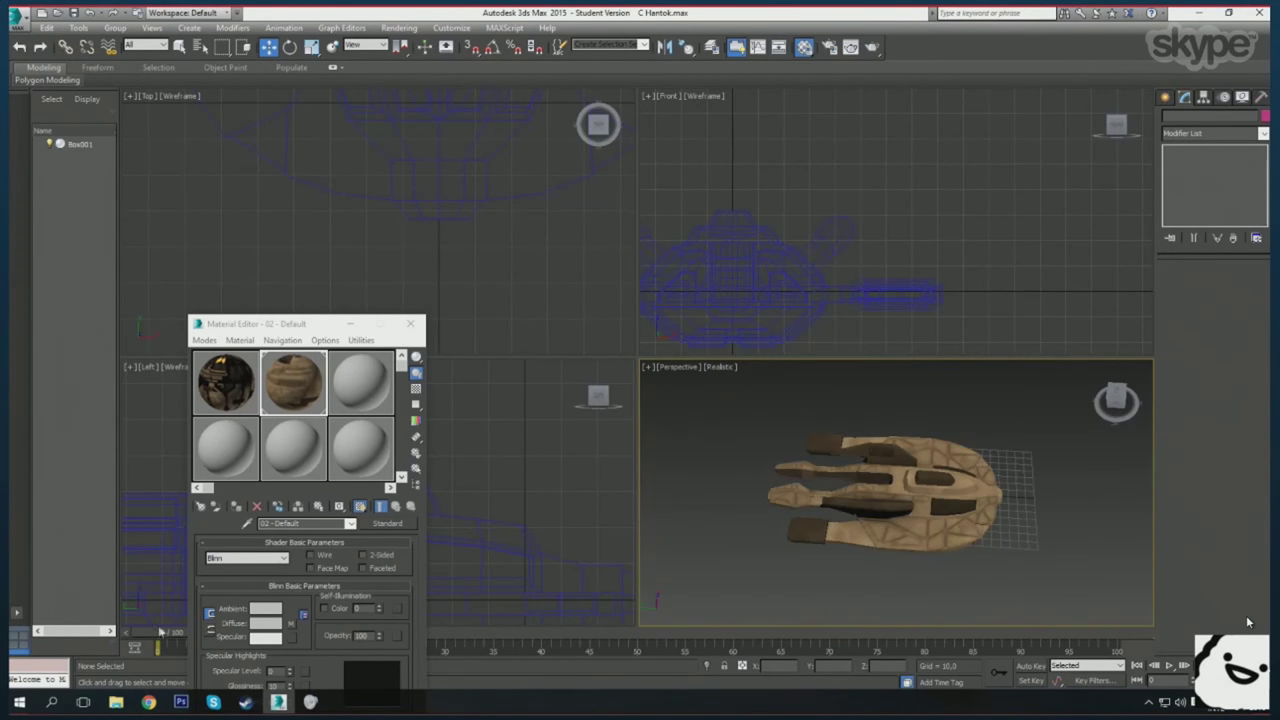
click(116, 702)
click(155, 657)
double_click(143, 126)
double_click(1017, 92)
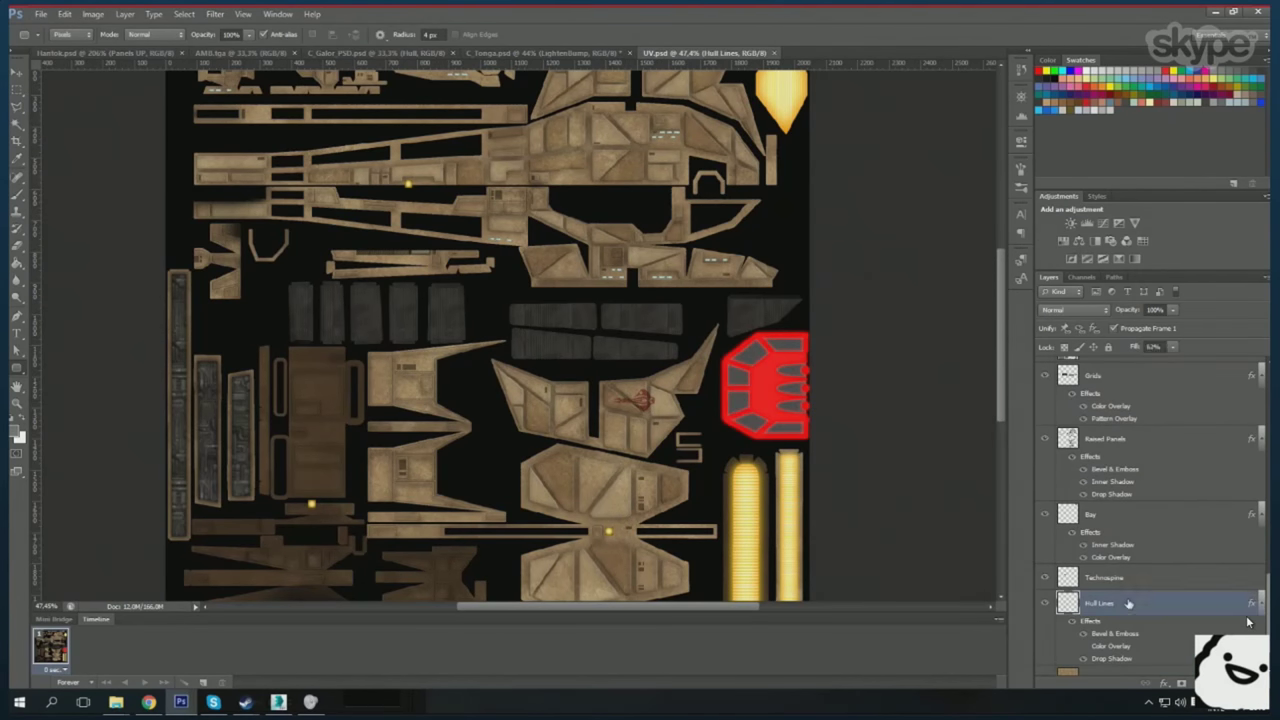
- In Hanfok.psd, paste the bevel style onto Layer 1, add a new layer, and pick the Pen tool
click(135, 55)
right_click(1132, 534)
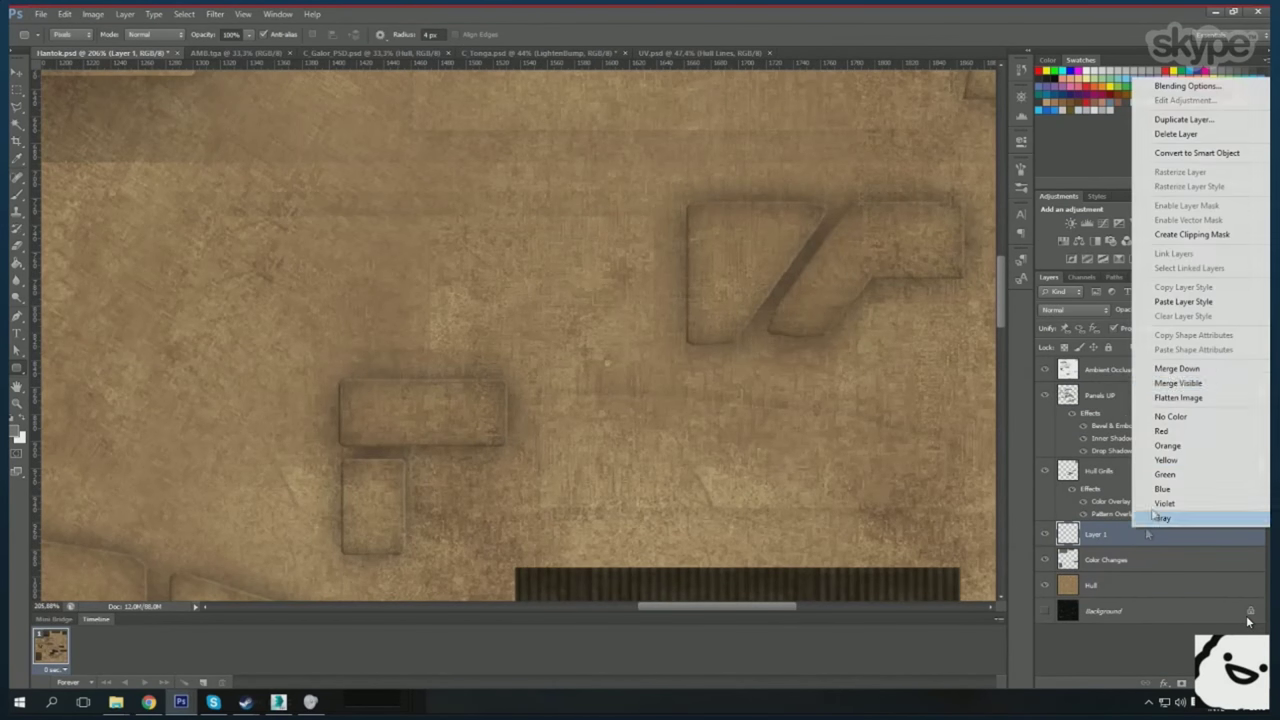
click(1160, 384)
key(ctrl+v)
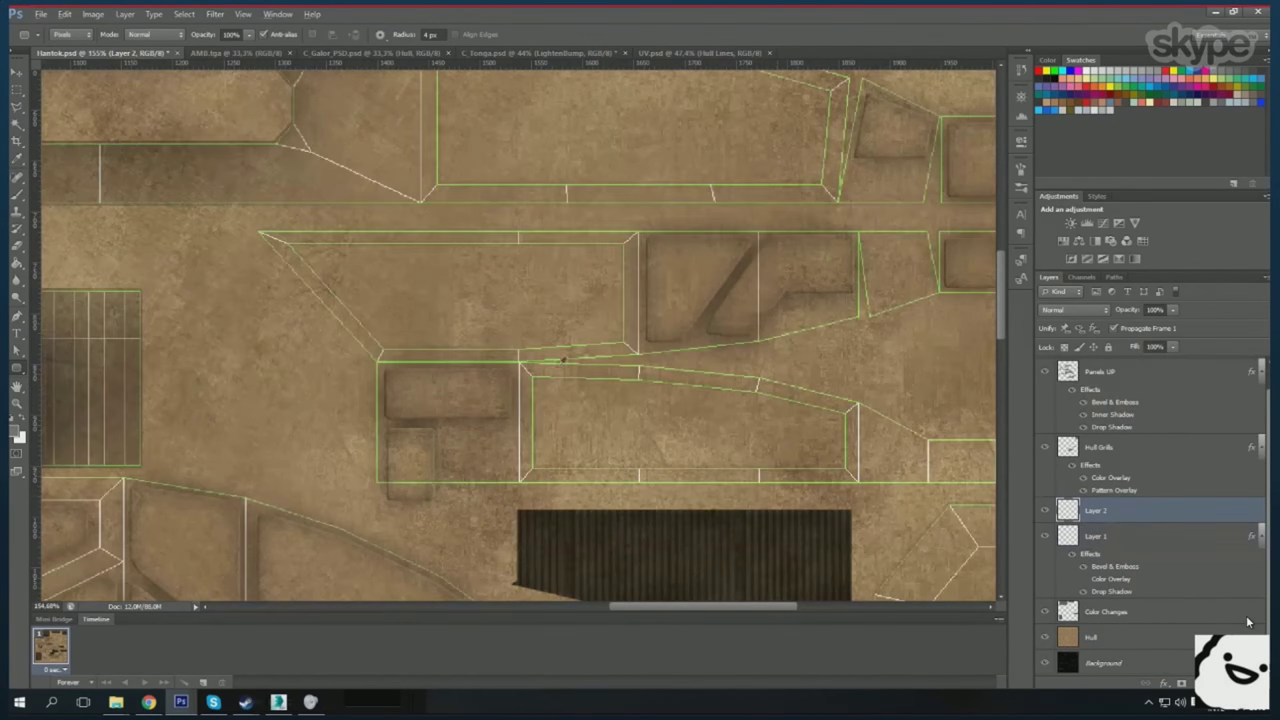
key(p)
scroll(503, 294, up, 2)
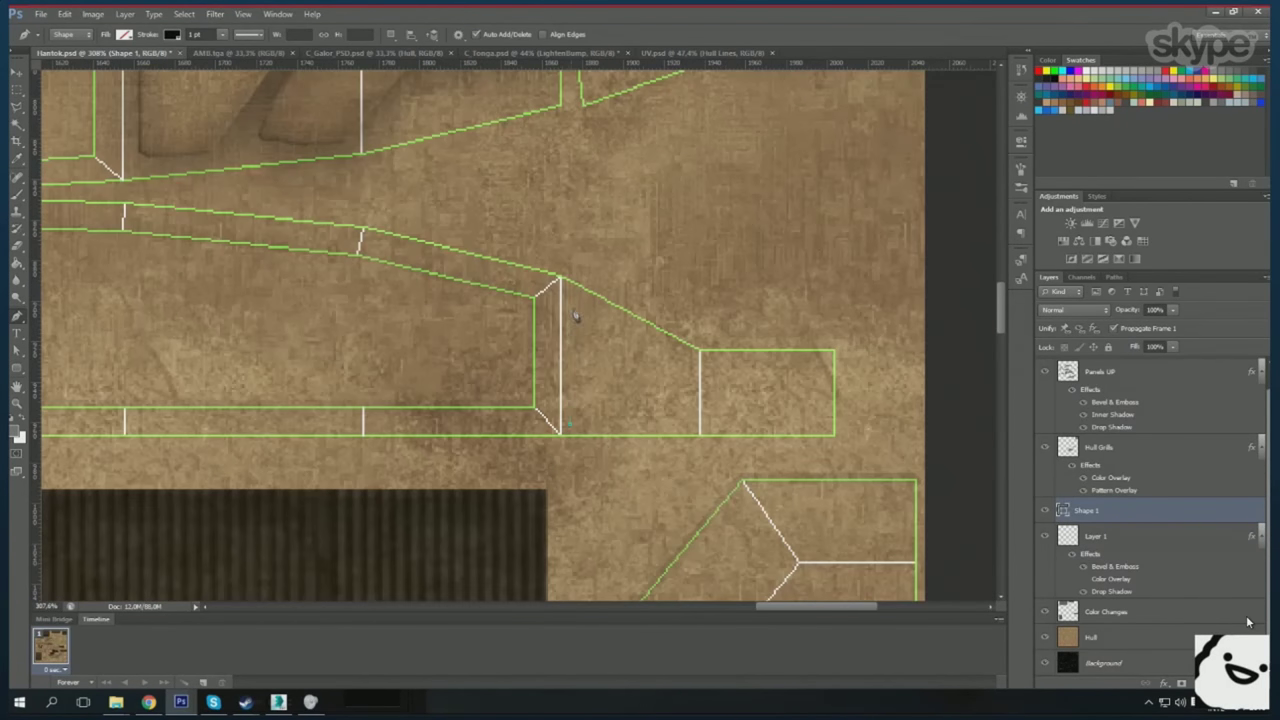
- Close the inset panel outline, merge it into Layer 1, and draw a small square inset
click(573, 431)
key(ctrl+e)
scroll(531, 295, down, 1)
drag(723, 383, 814, 422)
- Outline an upper inset panel with the Pen tool and merge it into Layer 1
scroll(723, 330, down, 3)
scroll(700, 360, up, 1)
scroll(681, 398, up, 3)
scroll(826, 417, down, 3)
scroll(190, 295, up, 1)
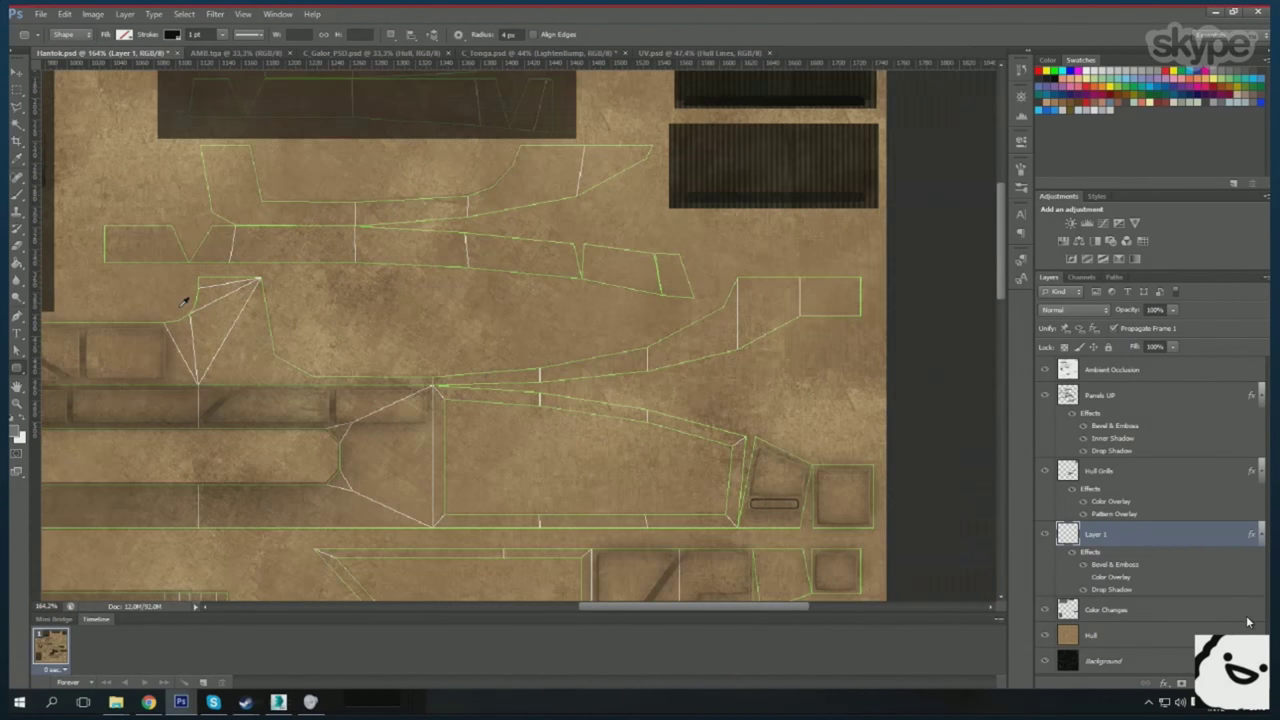
scroll(185, 301, up, 2)
key(p)
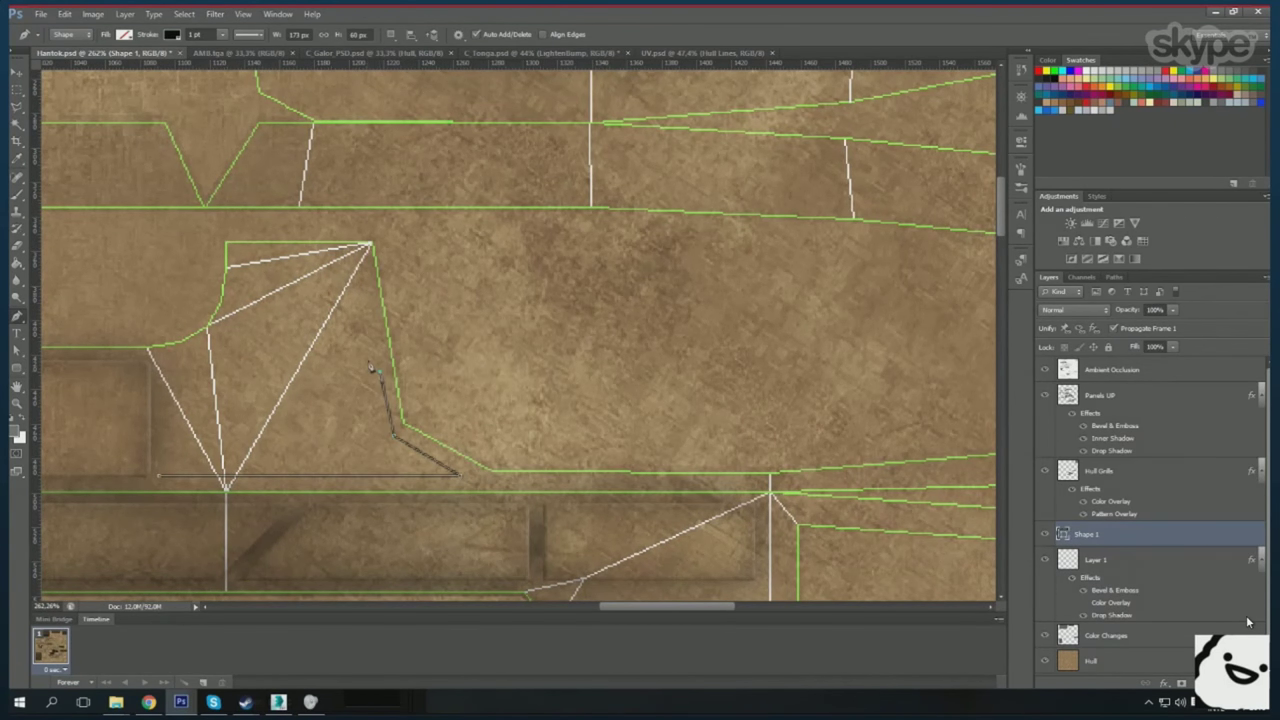
scroll(180, 355, up, 1)
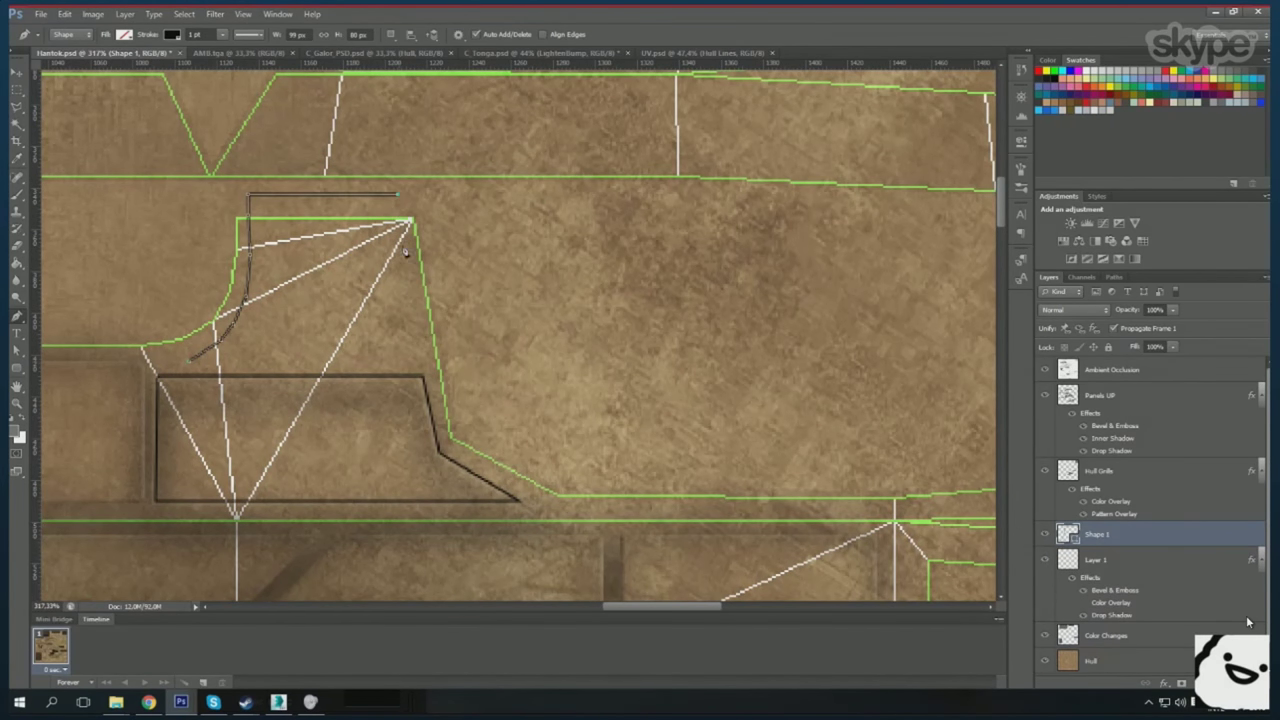
click(190, 360)
key(ctrl+e)
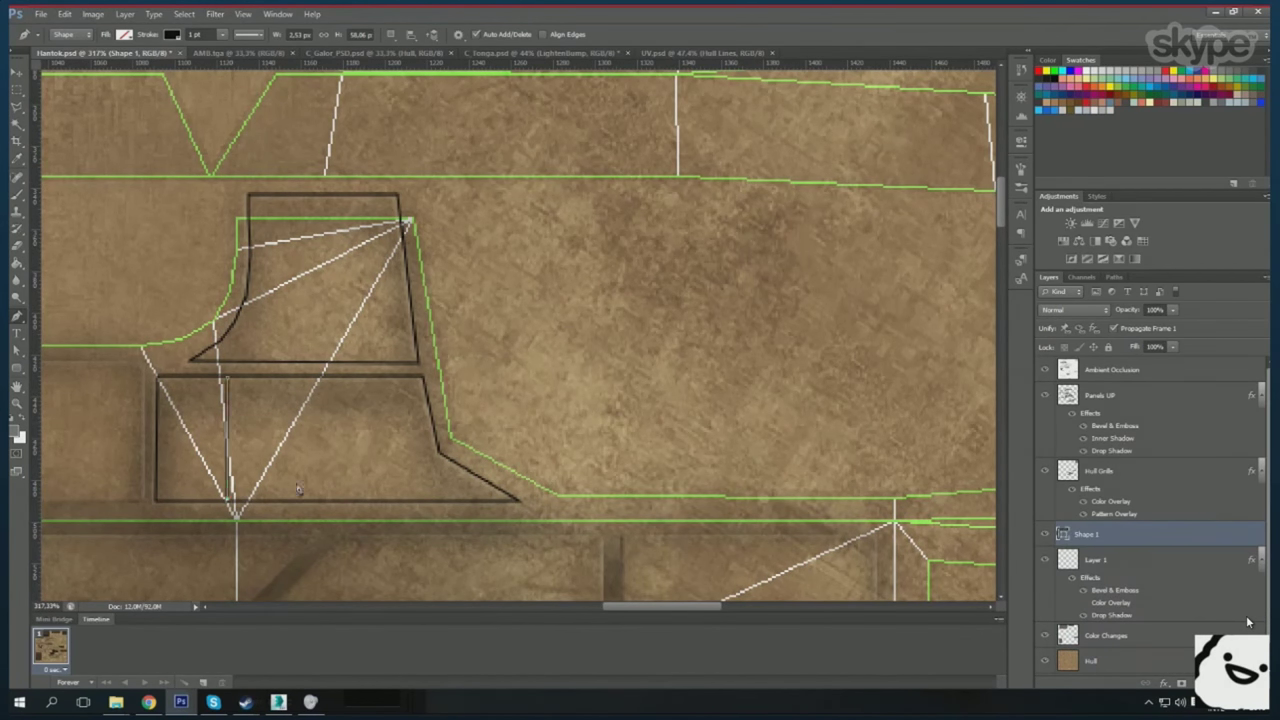
- Add a horizontal divider across the upper inset and a small rounded rectangle in the lower box
drag(250, 272, 408, 272)
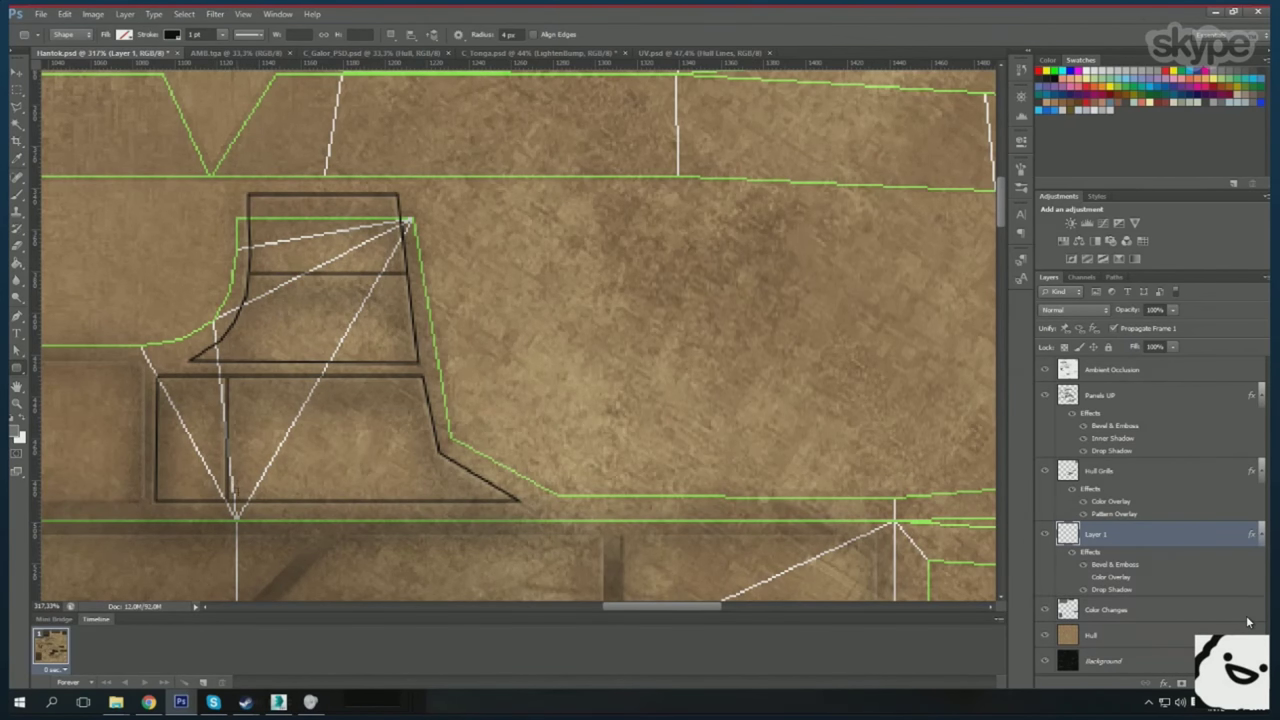
drag(245, 432, 345, 505)
scroll(606, 377, down, 2)
scroll(606, 377, down, 3)
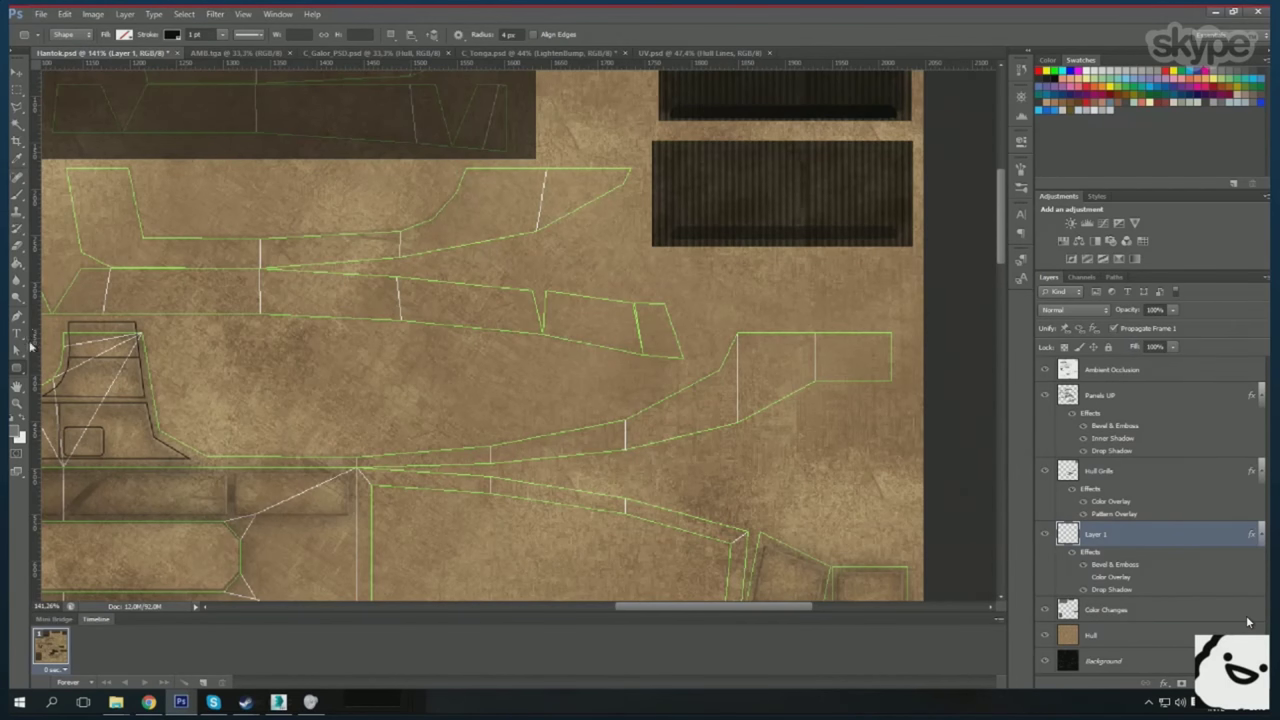
- Draw a slanted inset outline with the Pen tool and merge it into Layer 1
key(p)
scroll(797, 394, up, 2)
click(601, 428)
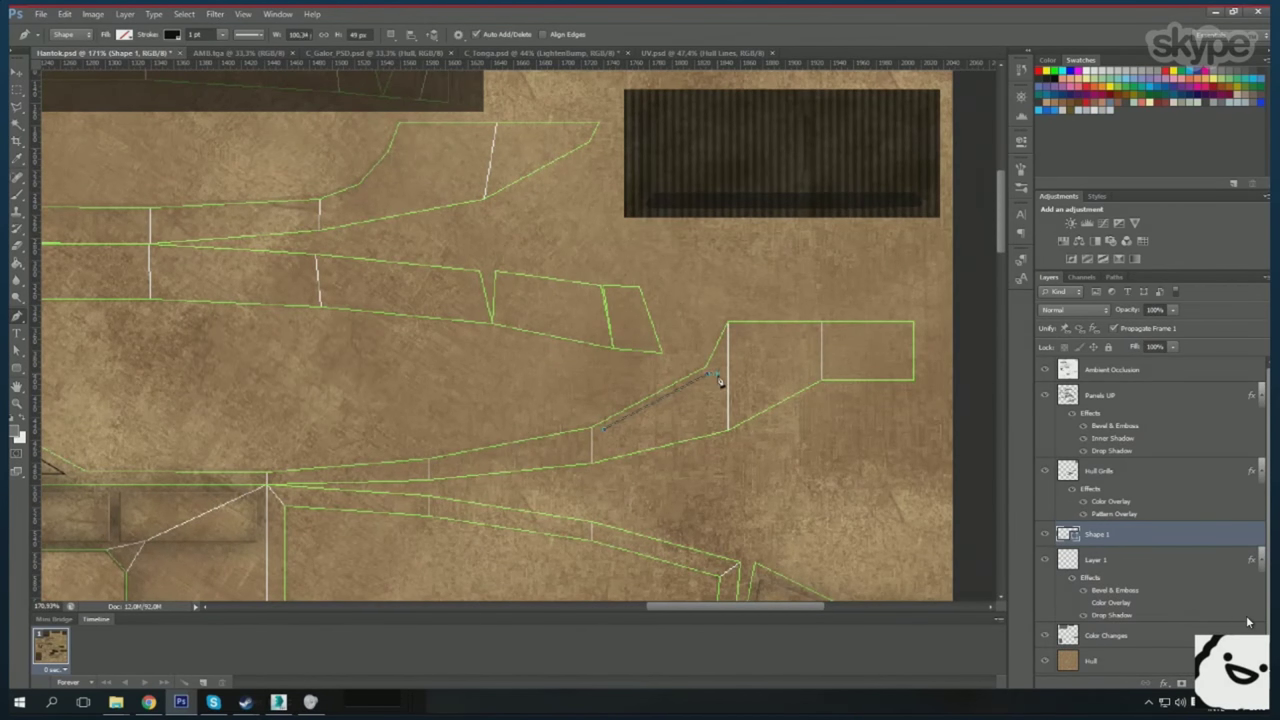
scroll(718, 381, up, 2)
click(713, 430)
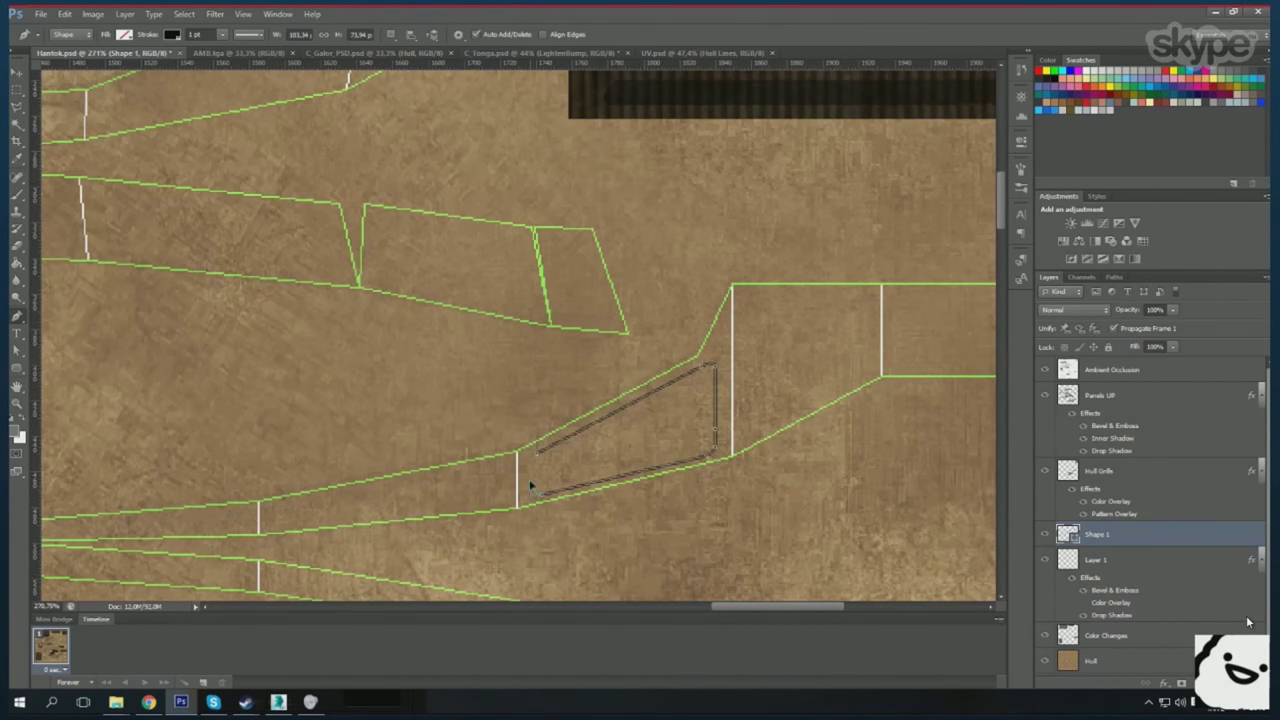
key(ctrl+e)
scroll(551, 462, down, 3)
scroll(551, 462, up, 4)
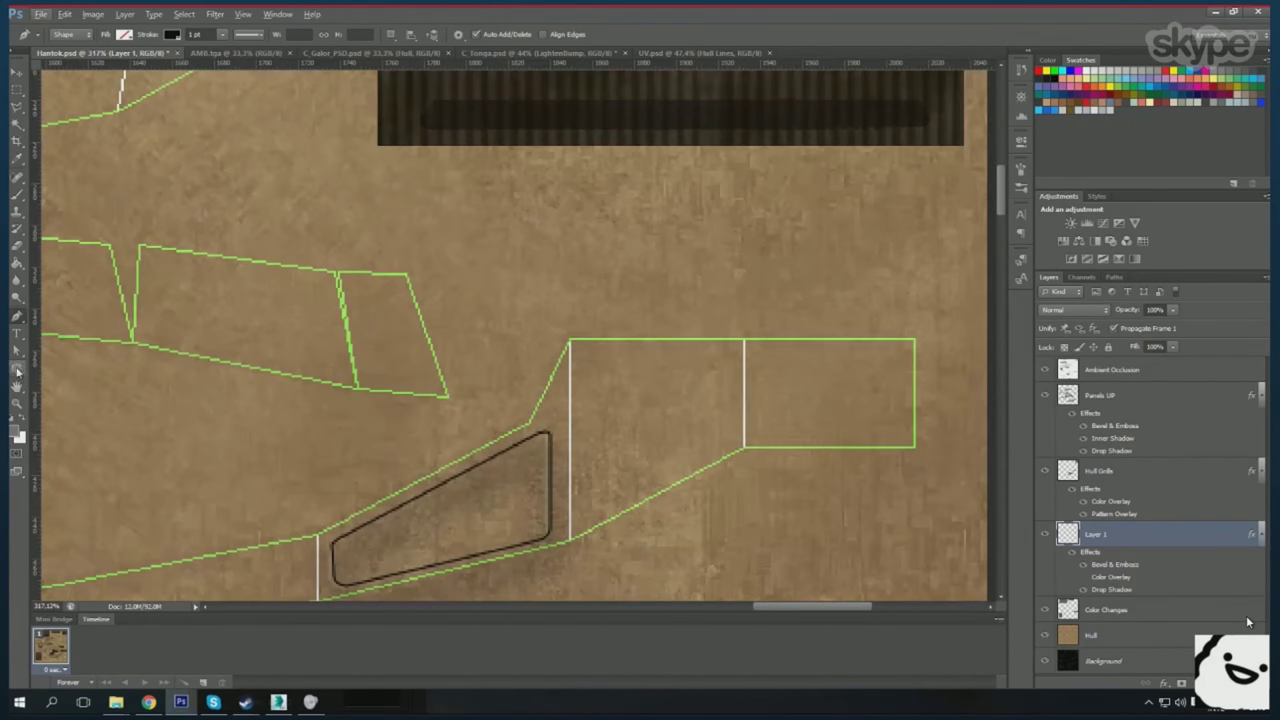
- Draw two rounded rectangle insets in the right hull panel
drag(675, 398, 678, 401)
drag(751, 345, 817, 442)
scroll(720, 400, up, 1)
- Delete the unwanted rounded rectangle, then outline a new inset in the panel and merge it
key(m)
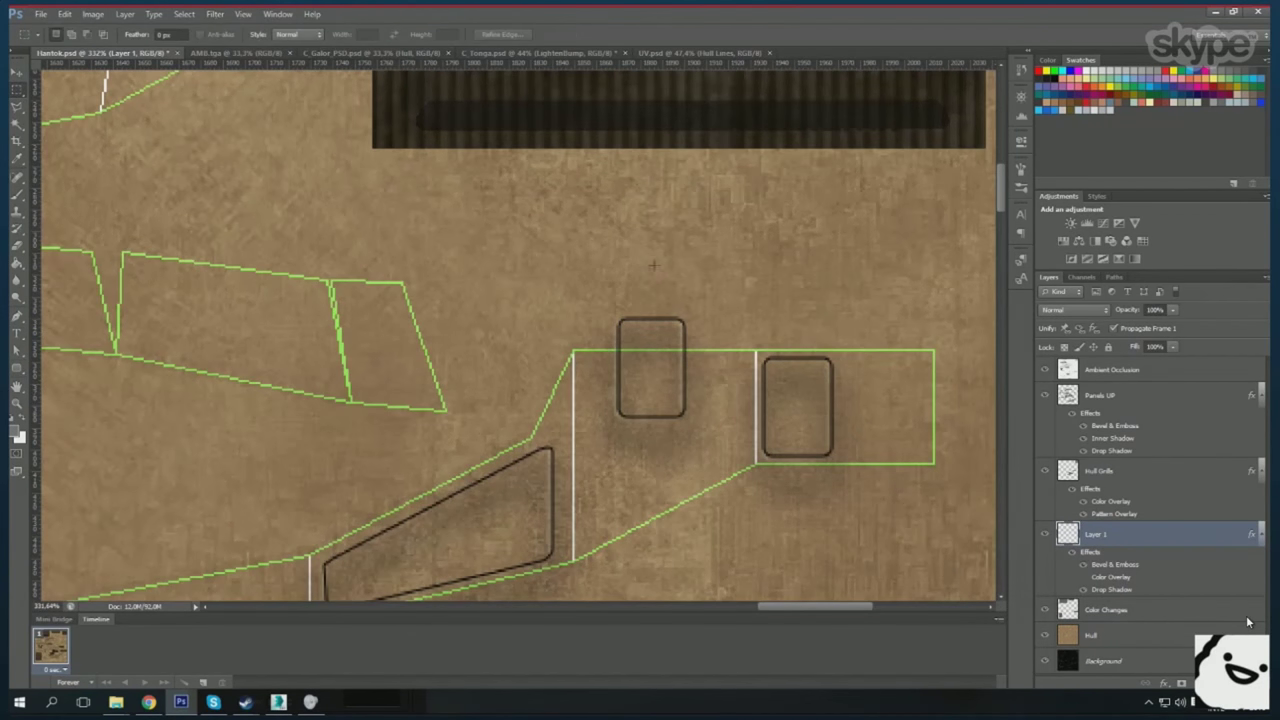
drag(594, 295, 704, 445)
key(Delete)
click(583, 331)
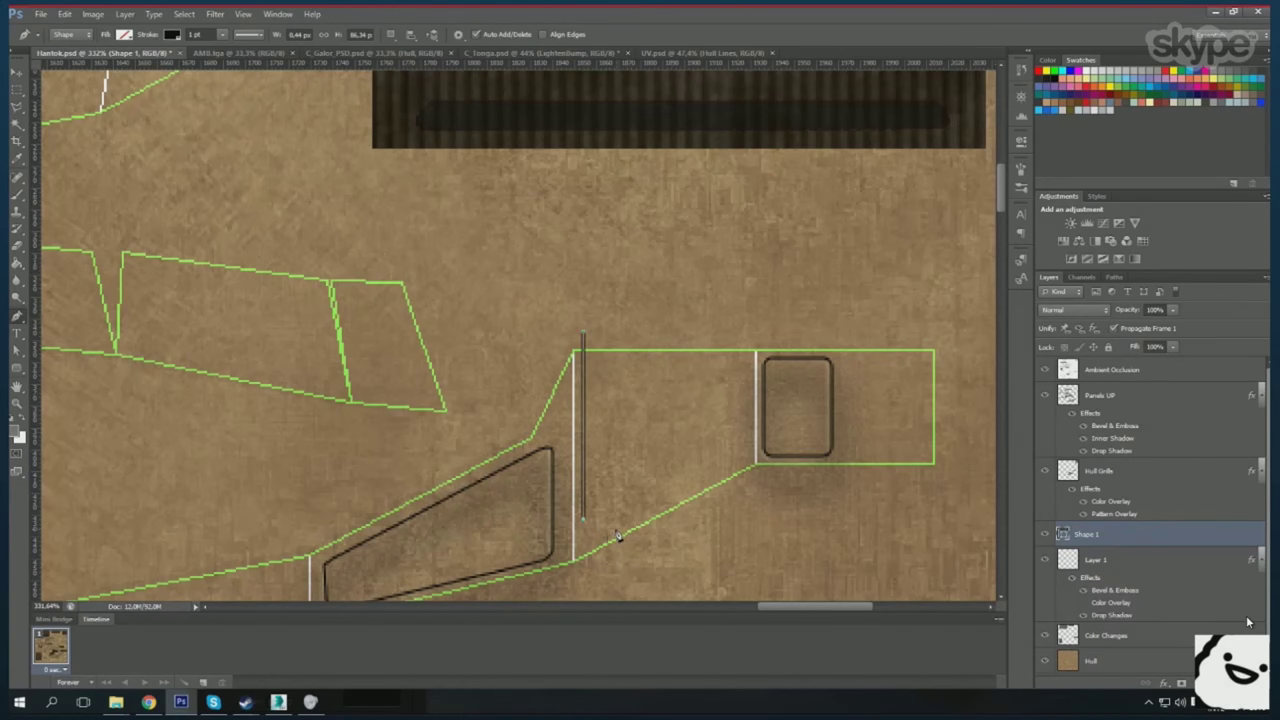
click(697, 318)
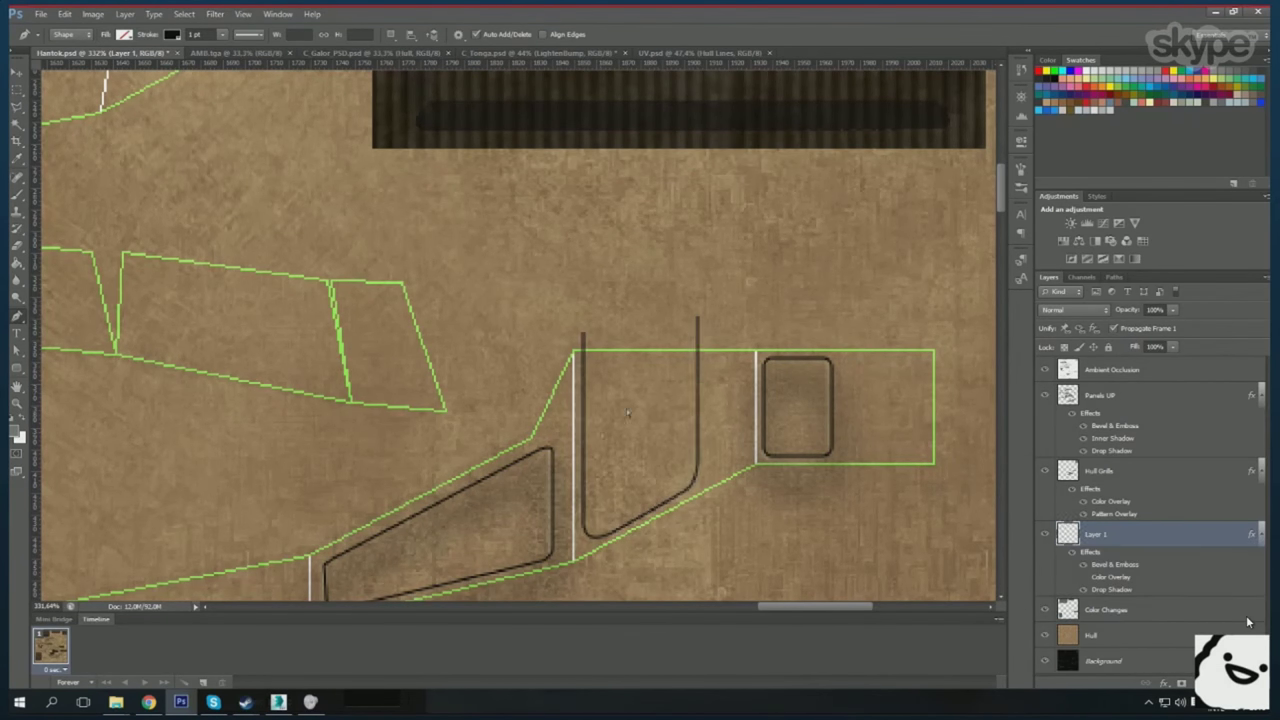
key(ctrl+e)
- Add an outline from the panel's top edge and a divider, merging both into Layer 1
scroll(697, 430, down, 4)
scroll(191, 306, up, 3)
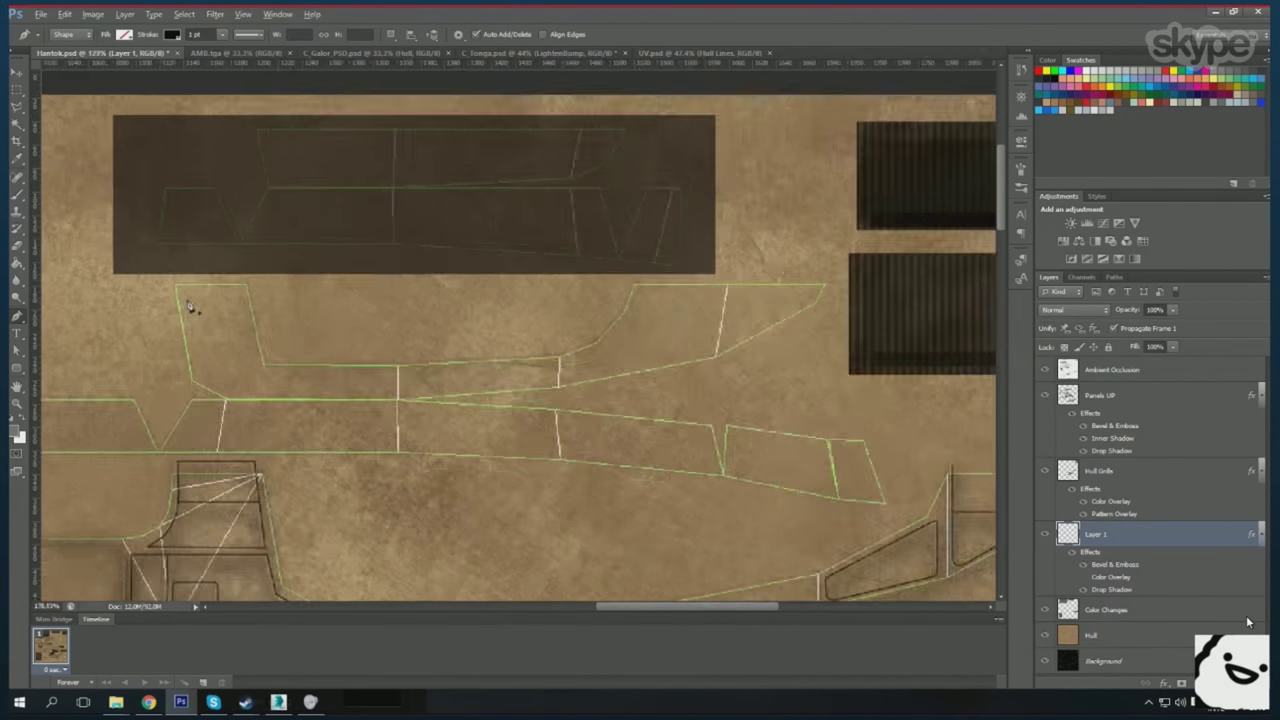
scroll(208, 425, up, 1)
key(ctrl+e)
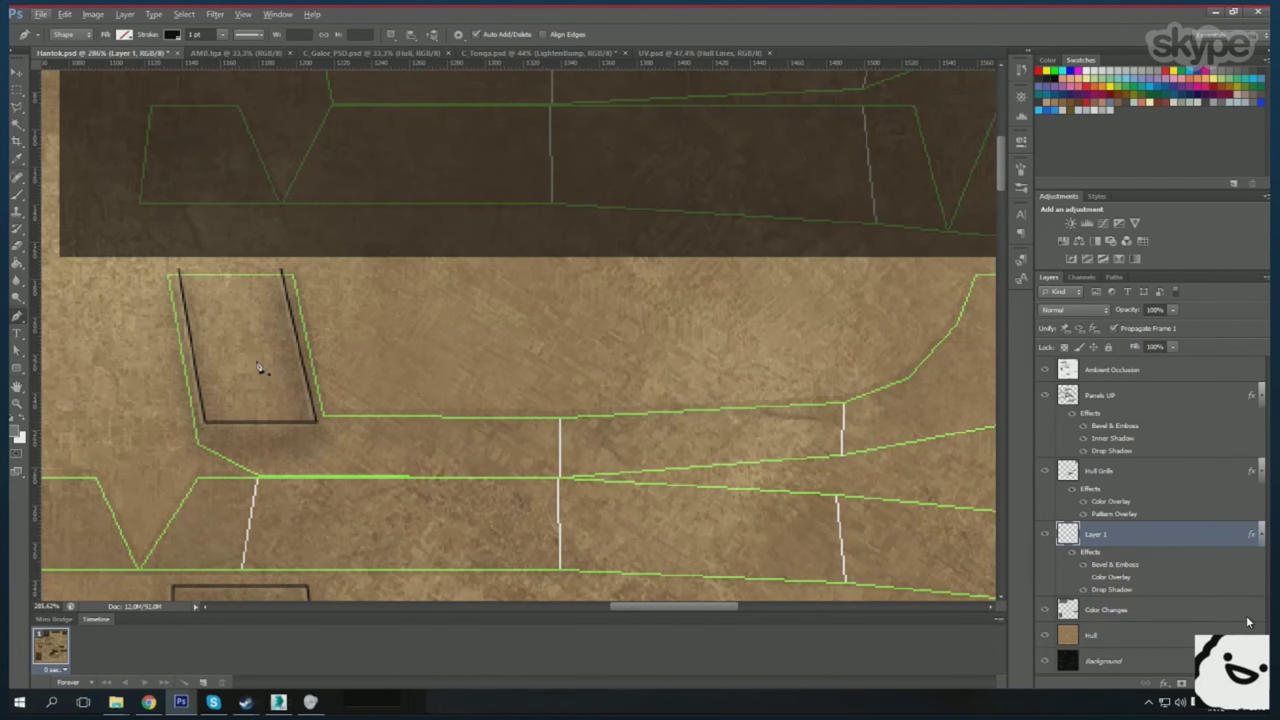
key(ctrl+z)
key(ctrl+e)
scroll(617, 373, right, 5)
click(561, 309)
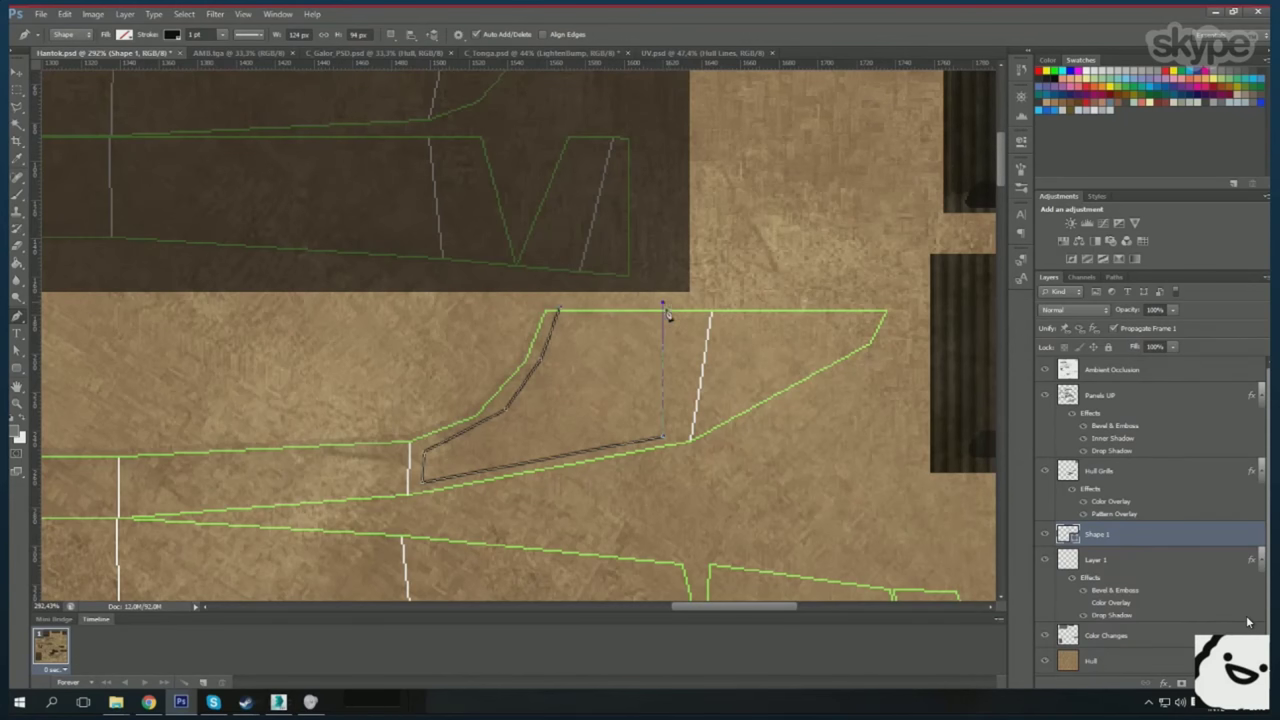
key(ctrl+e)
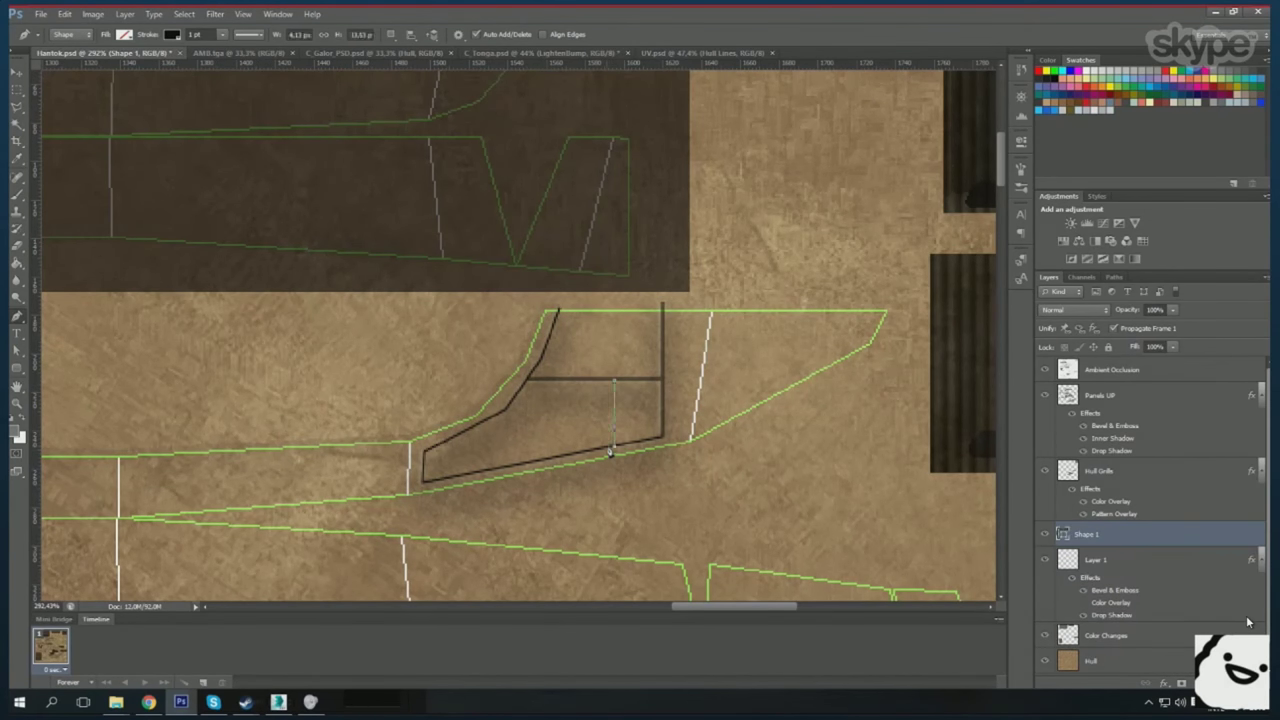
key(ctrl+e)
- Draw a tall rounded rectangle inset with a smaller one inside, merging each into Layer 1
scroll(414, 394, down, 6)
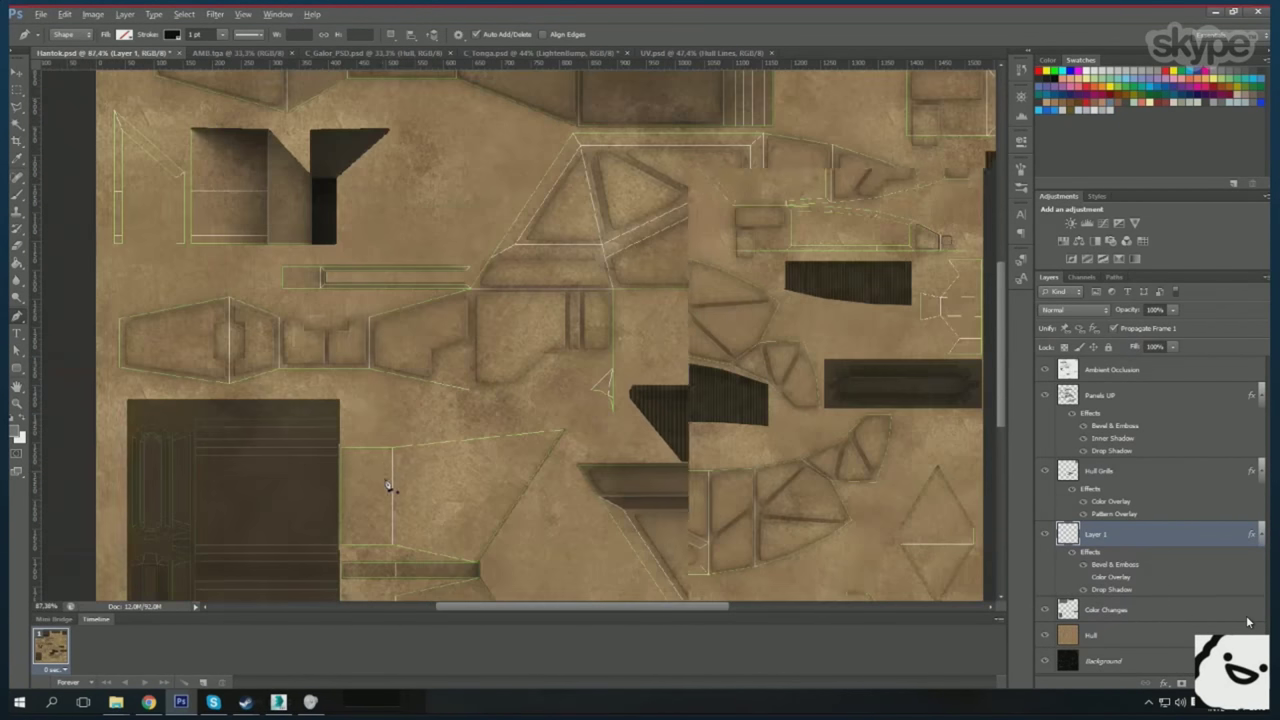
scroll(388, 486, up, 3)
key(u)
drag(405, 272, 337, 409)
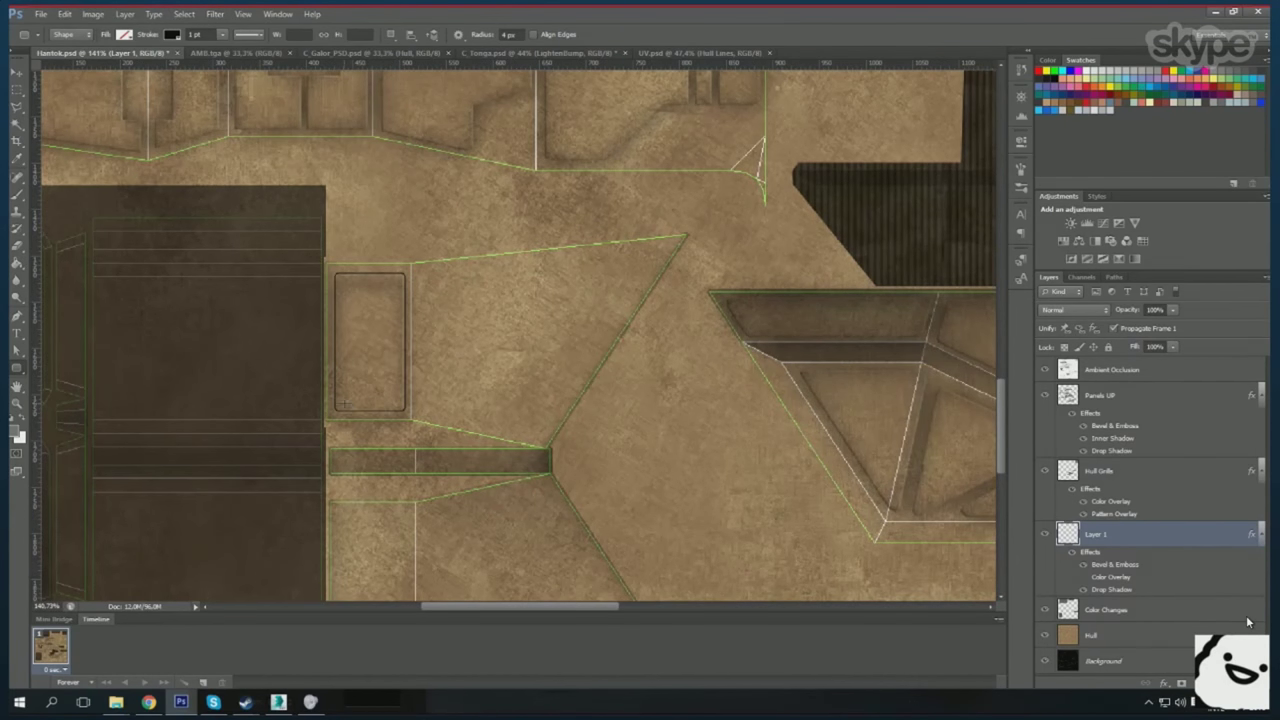
key(ctrl+e)
scroll(338, 363, down, 3)
drag(407, 502, 408, 503)
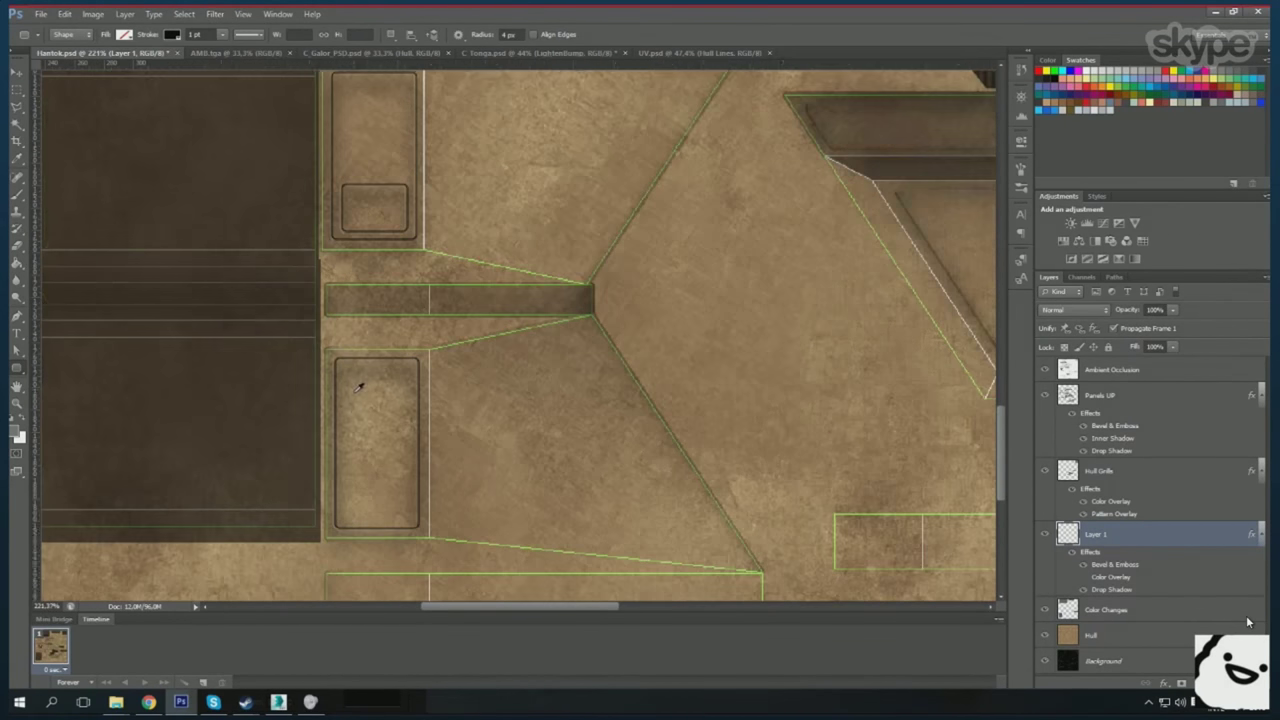
key(ctrl+e)
scroll(452, 552, up, 2)
- Outline an angled inset panel with the Pen tool and merge it into Layer 1
key(p)
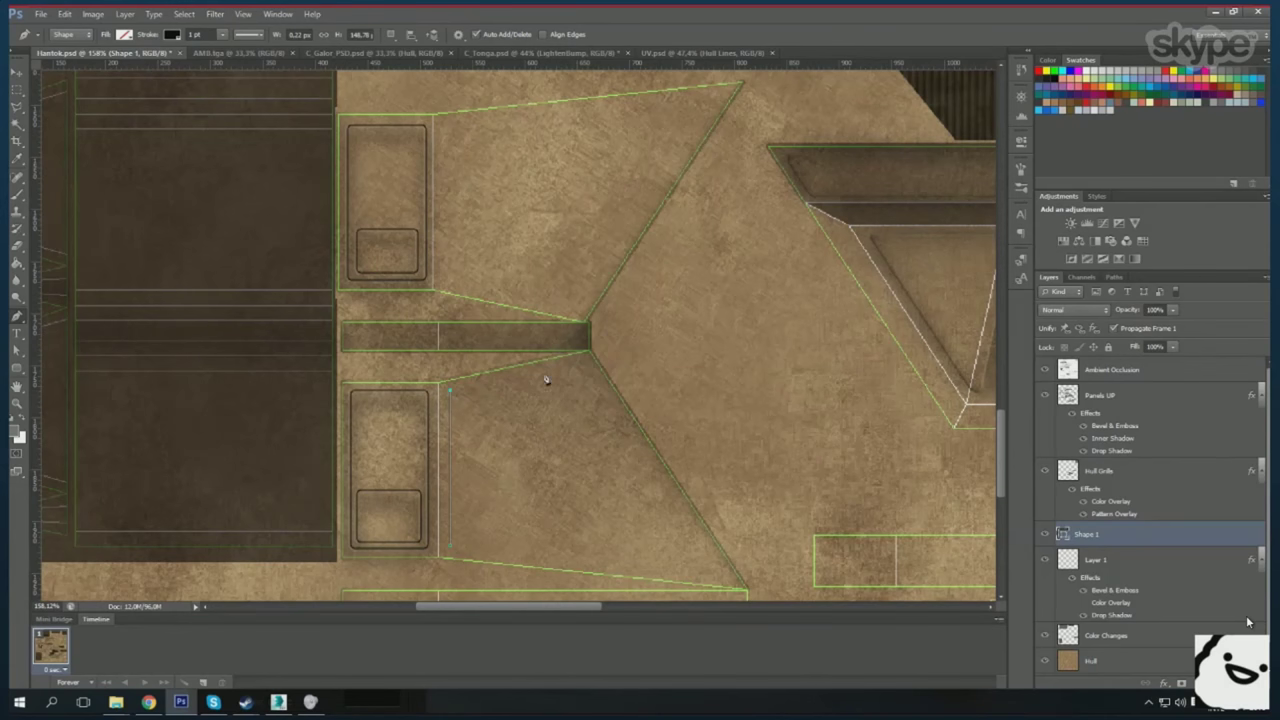
click(585, 359)
scroll(737, 549, down, 1)
click(453, 518)
scroll(500, 434, up, 2)
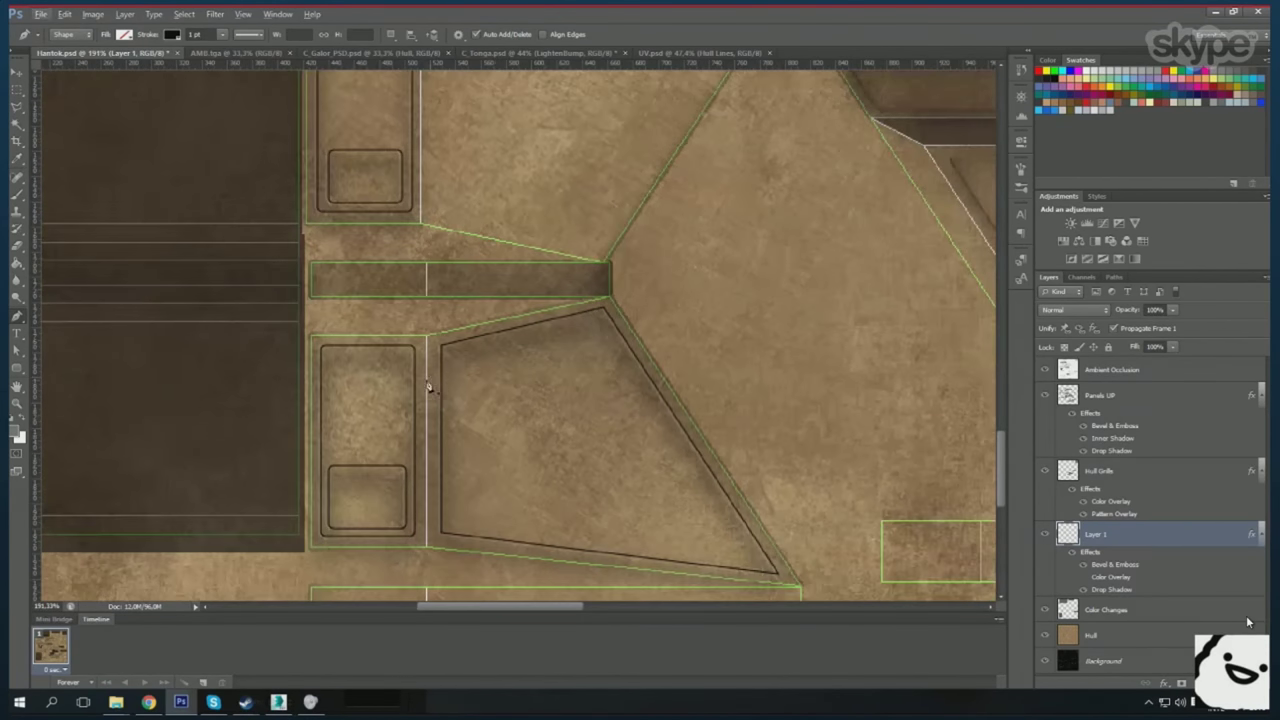
key(ctrl+e)
- Draw horizontal and vertical divider lines across the upper inset and merge them into Layer 1
click(667, 406)
click(487, 406)
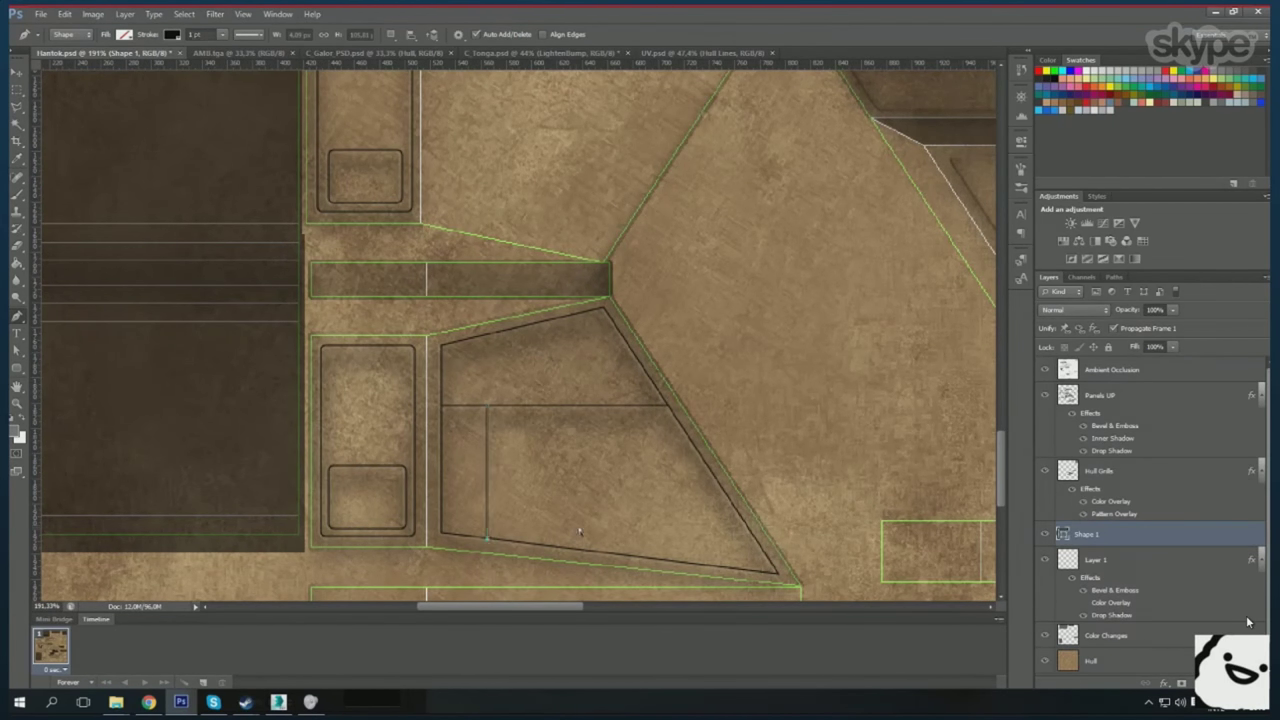
scroll(580, 531, up, 5)
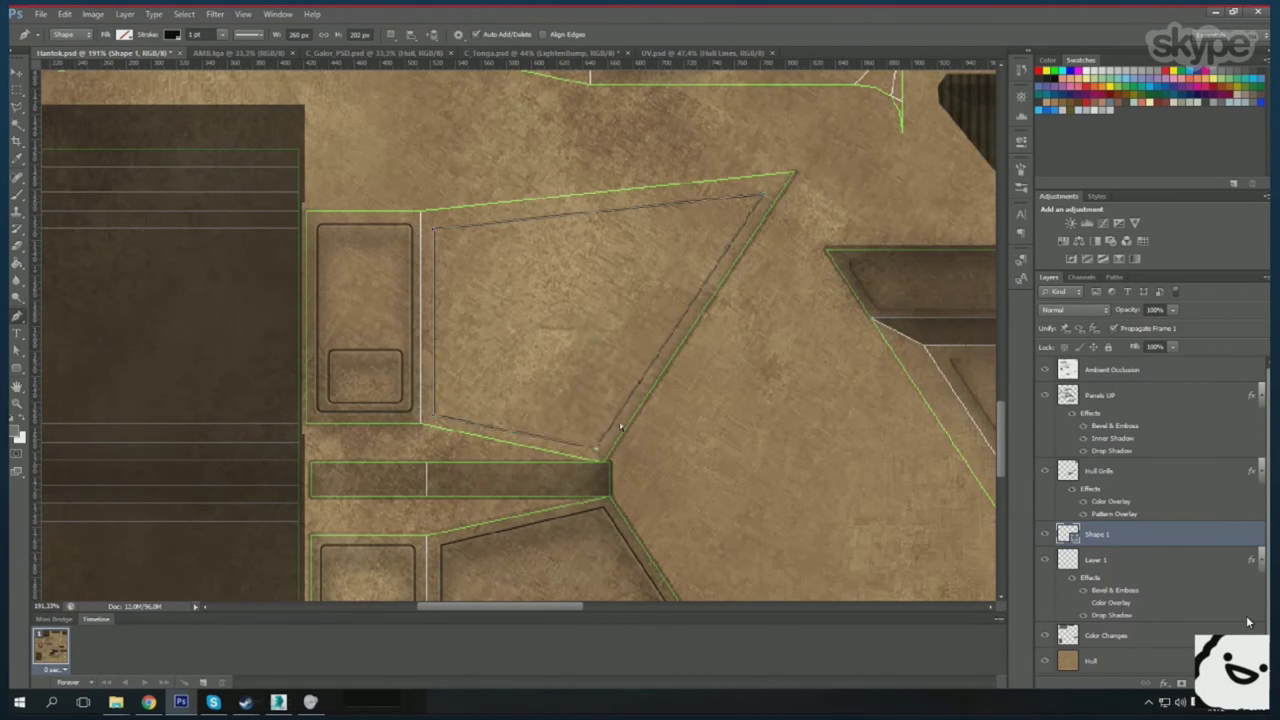
scroll(619, 422, up, 1)
click(435, 317)
click(716, 319)
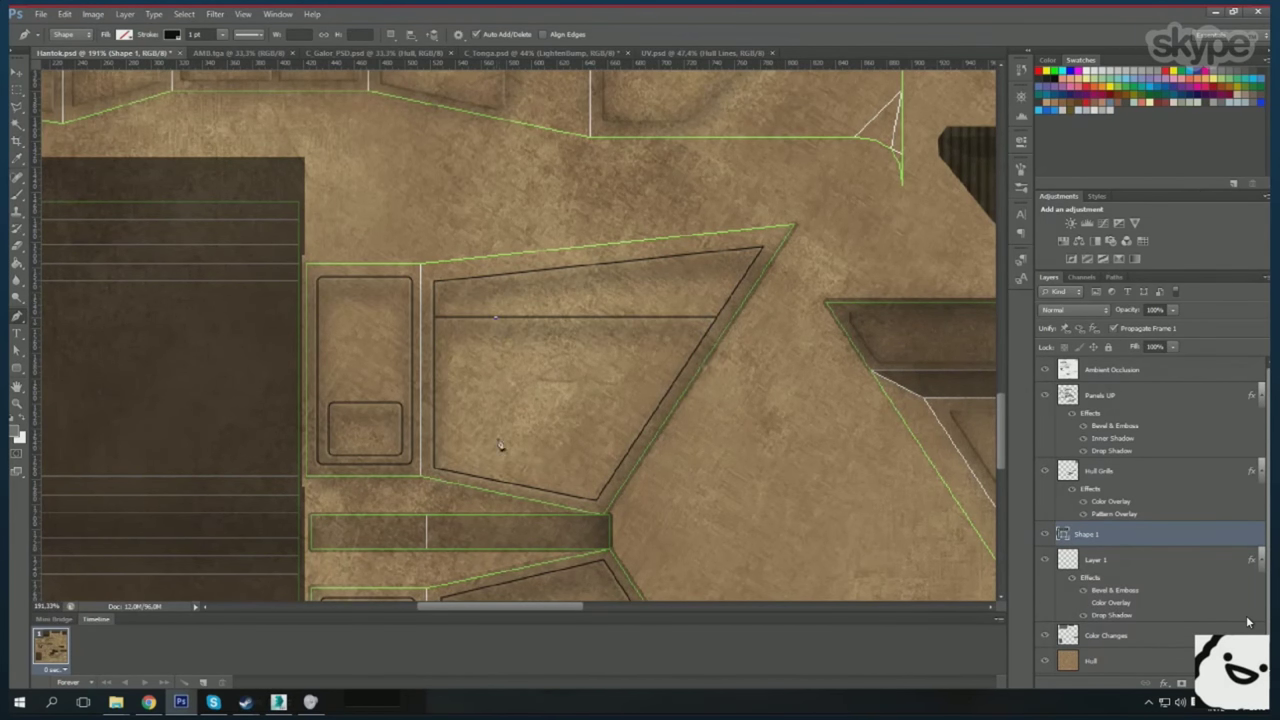
shift+click(517, 476)
key(ctrl+e)
- Outline a rounded inset panel in the hull section with the Rounded Rectangle tool
scroll(517, 463, down, 3)
scroll(494, 389, up, 4)
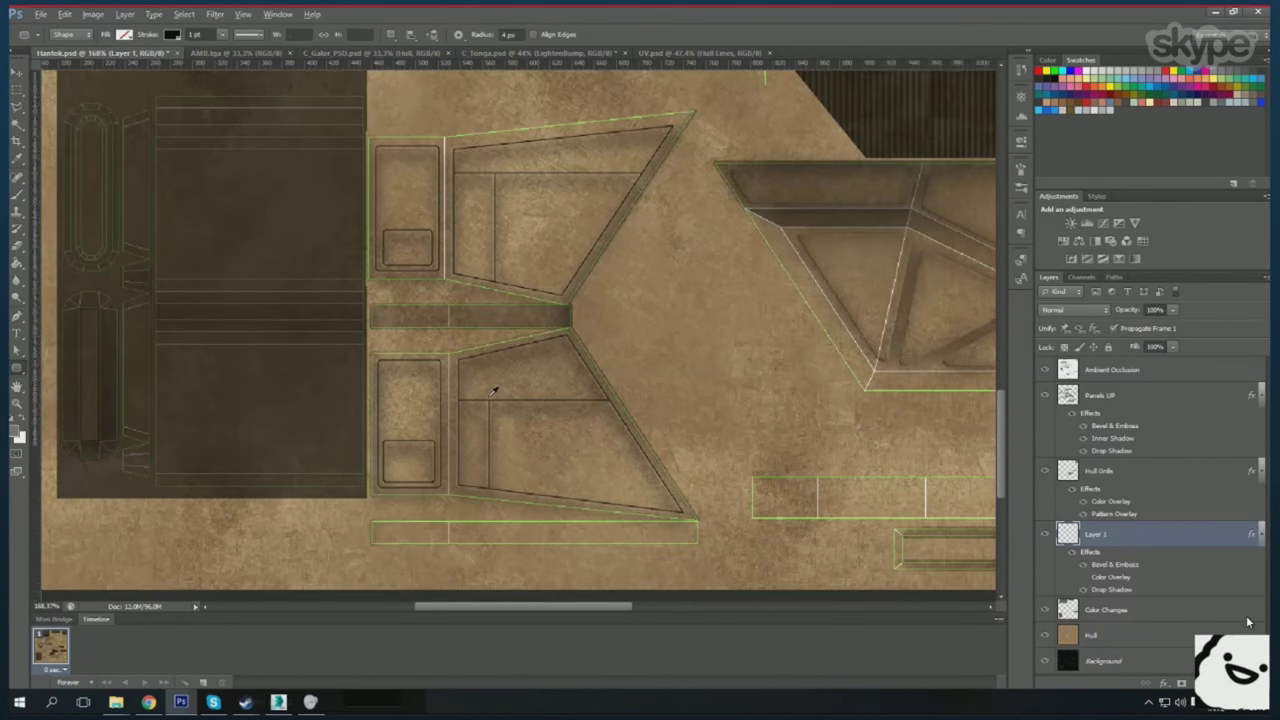
key(u)
drag(503, 423, 608, 476)
scroll(608, 476, up, 4)
drag(434, 247, 437, 249)
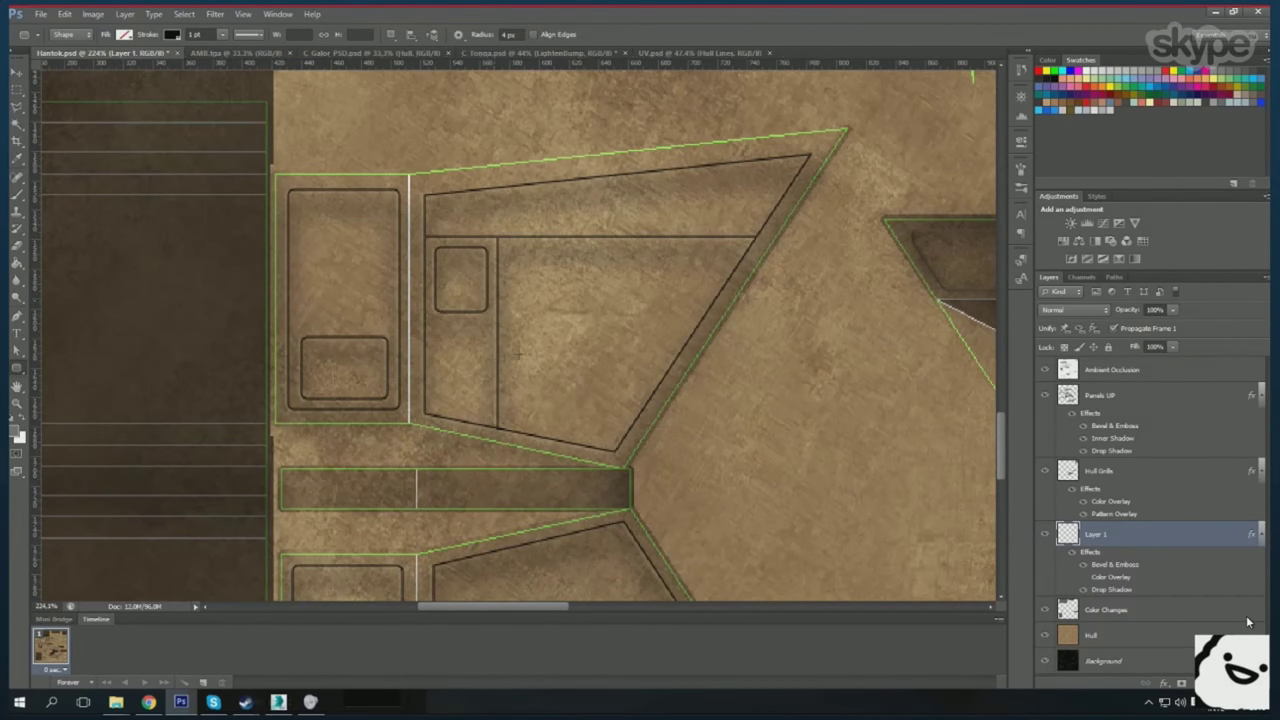
scroll(517, 352, down, 6)
scroll(300, 380, up, 4)
scroll(243, 392, up, 4)
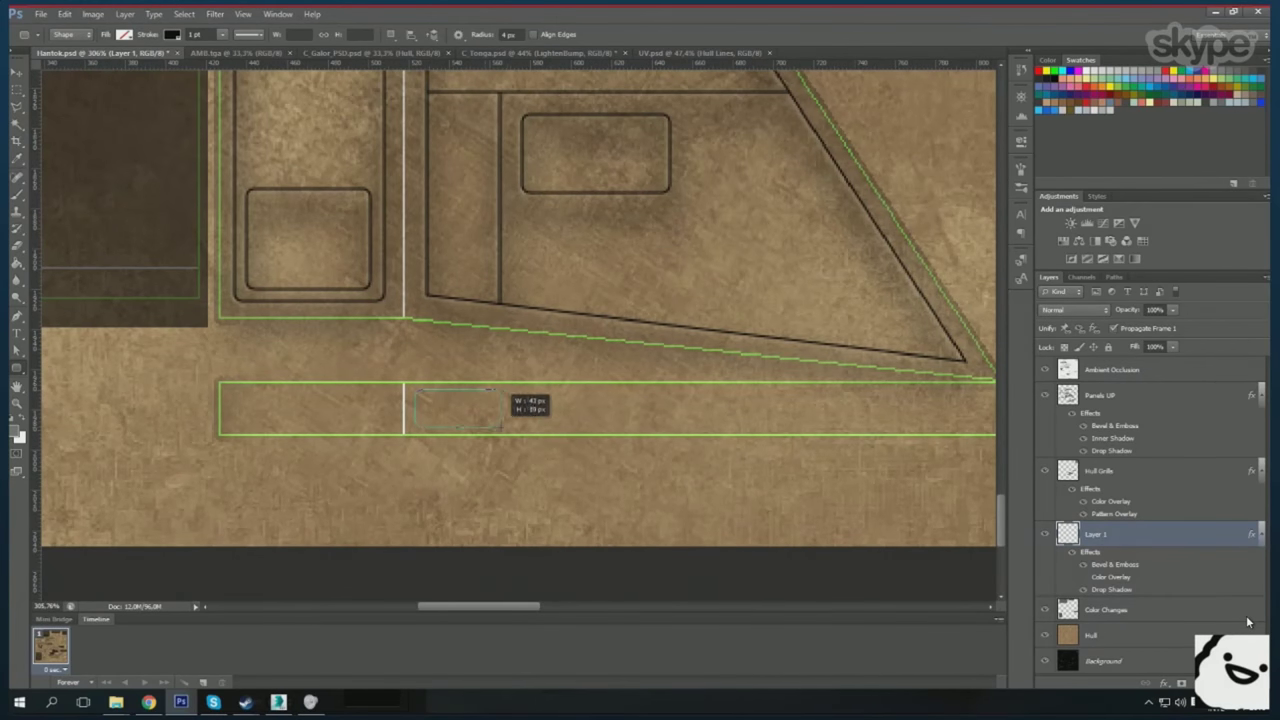
- Draw two small rounded insets in the long hull strip
drag(500, 428, 514, 428)
scroll(528, 414, down, 5)
scroll(686, 371, up, 4)
mouse_move(440, 357)
mouse_down()
mouse_move(497, 408)
mouse_move(522, 410)
mouse_up()
scroll(522, 410, down, 5)
scroll(433, 365, up, 4)
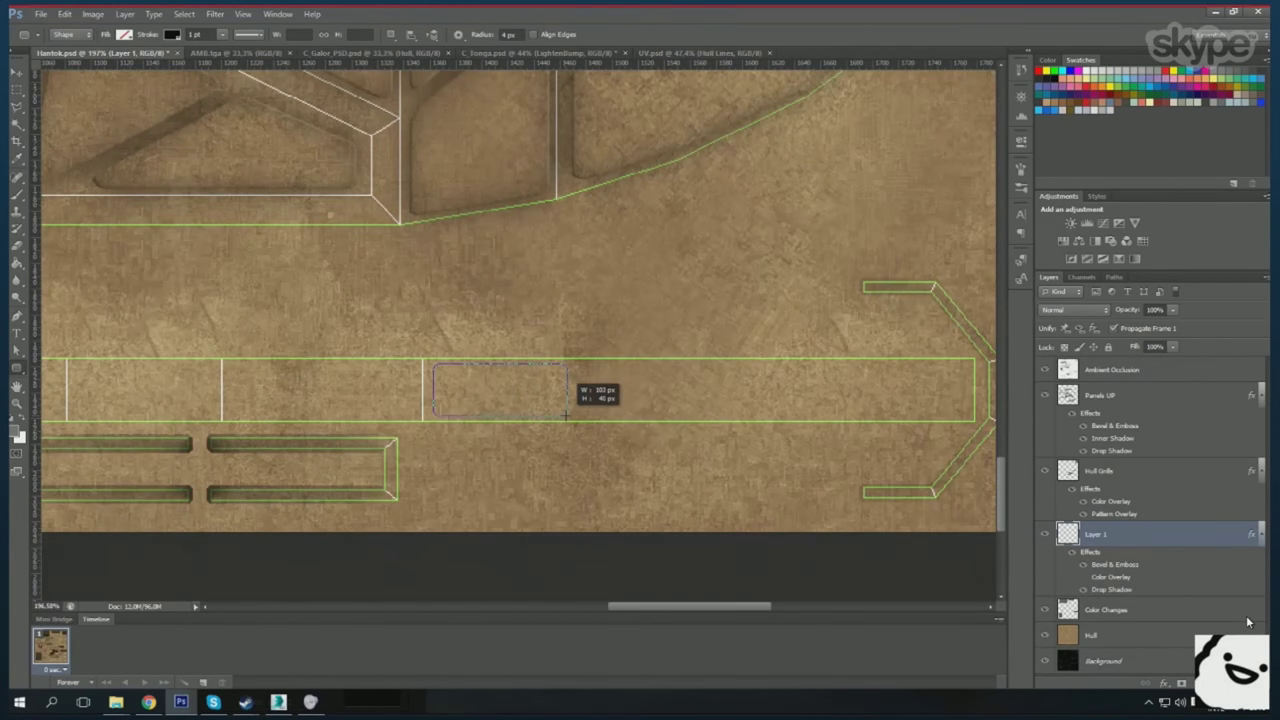
scroll(571, 410, down, 5)
scroll(450, 360, up, 4)
scroll(400, 340, down, 2)
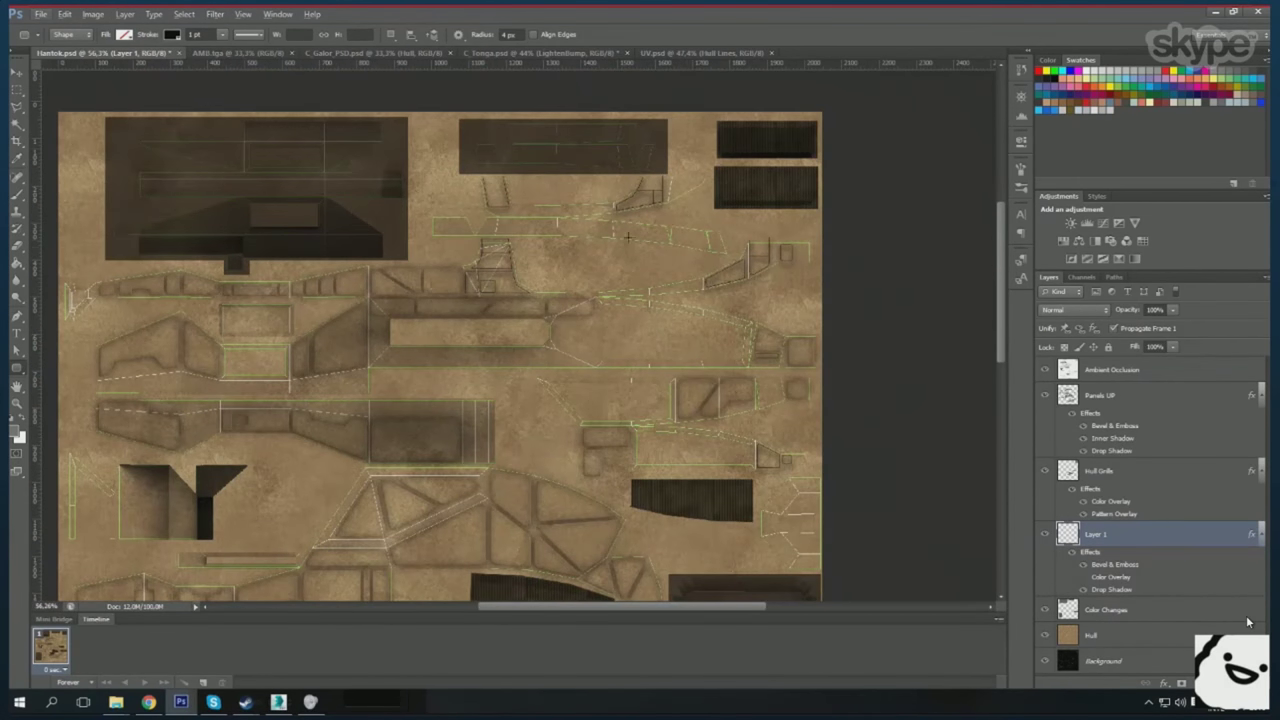
scroll(307, 320, up, 2)
scroll(307, 320, up, 3)
- Draw a rounded inset at the top of the left panel, undo it, and check the ship in 3ds Max
drag(310, 230, 500, 330)
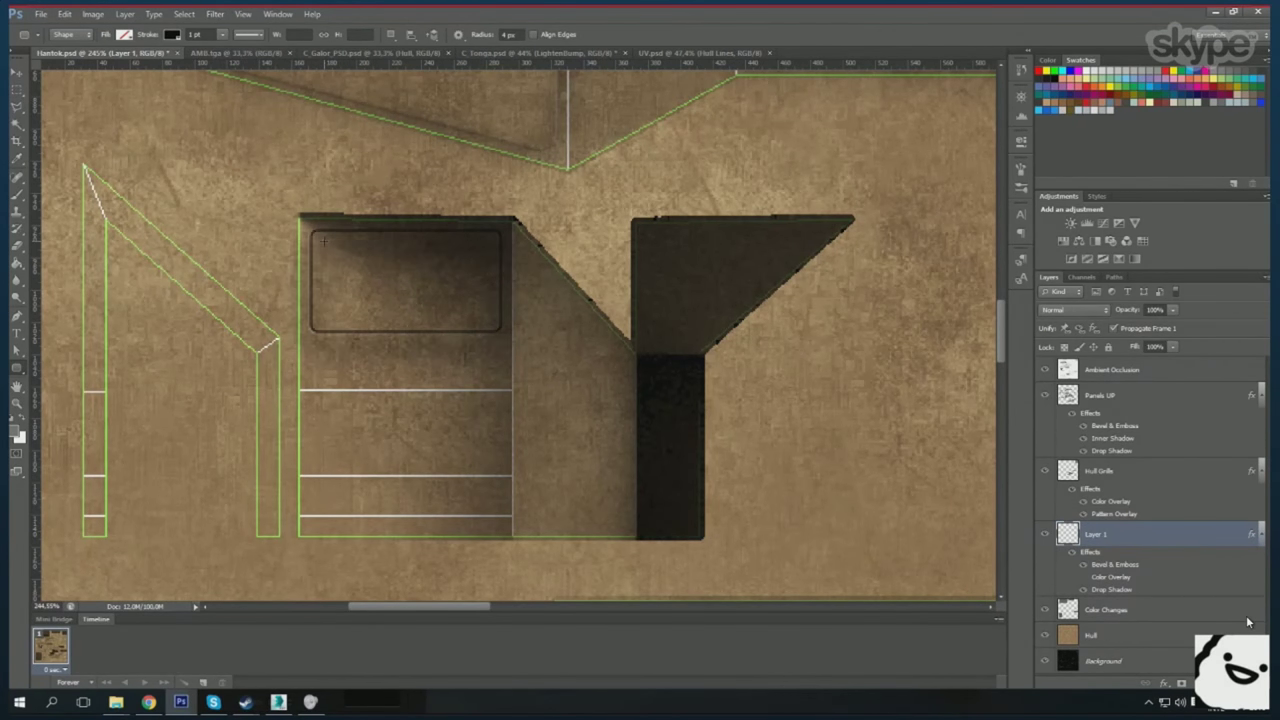
key(ctrl+z)
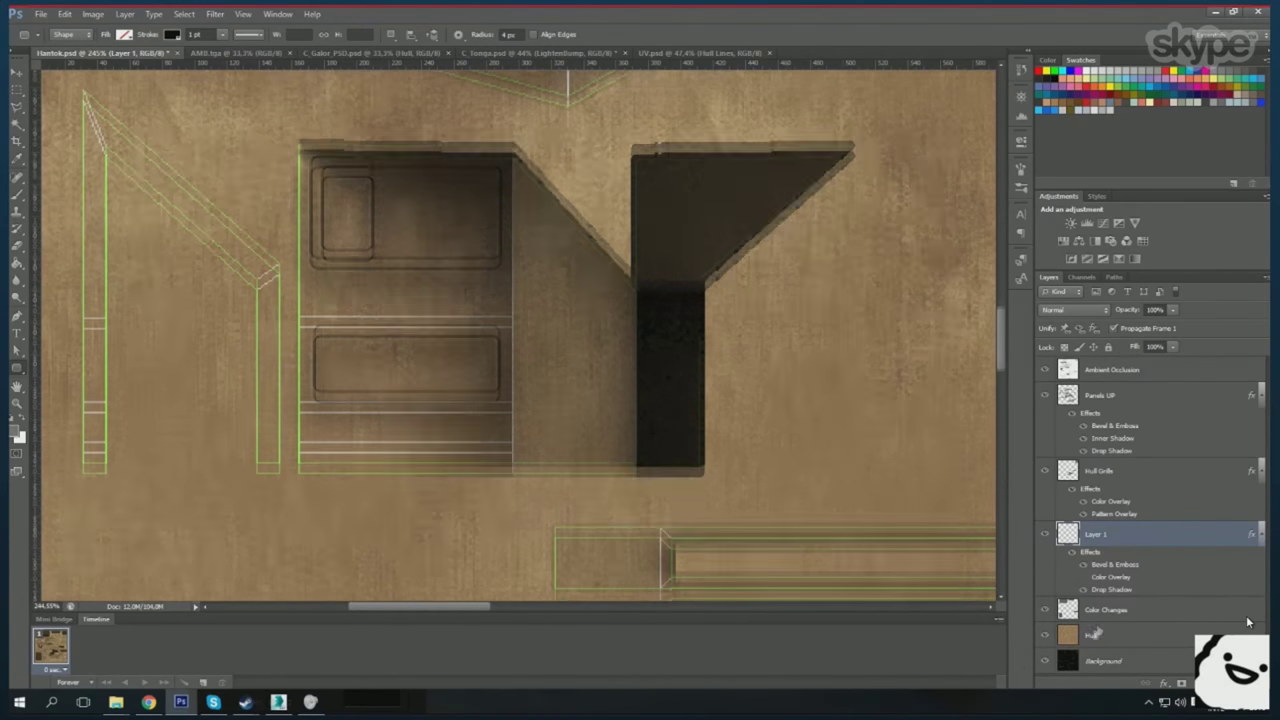
scroll(628, 278, down, 5)
scroll(628, 278, down, 1)
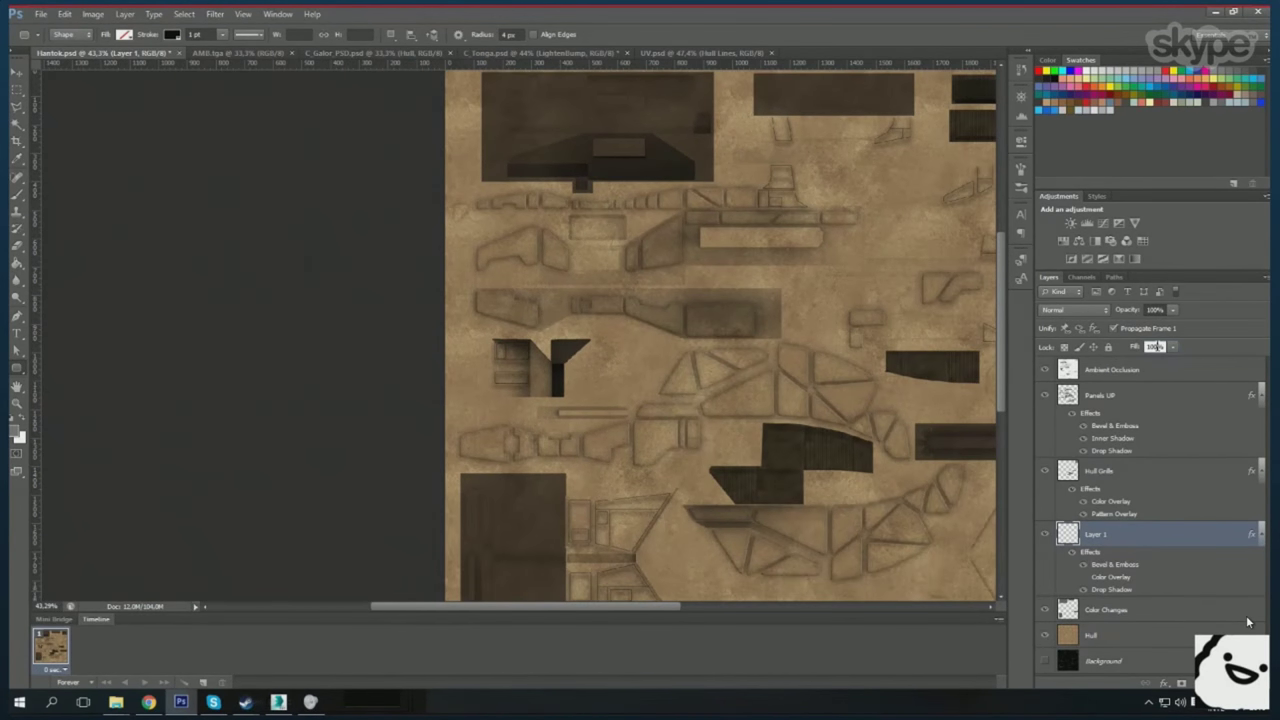
key(alt+Tab)
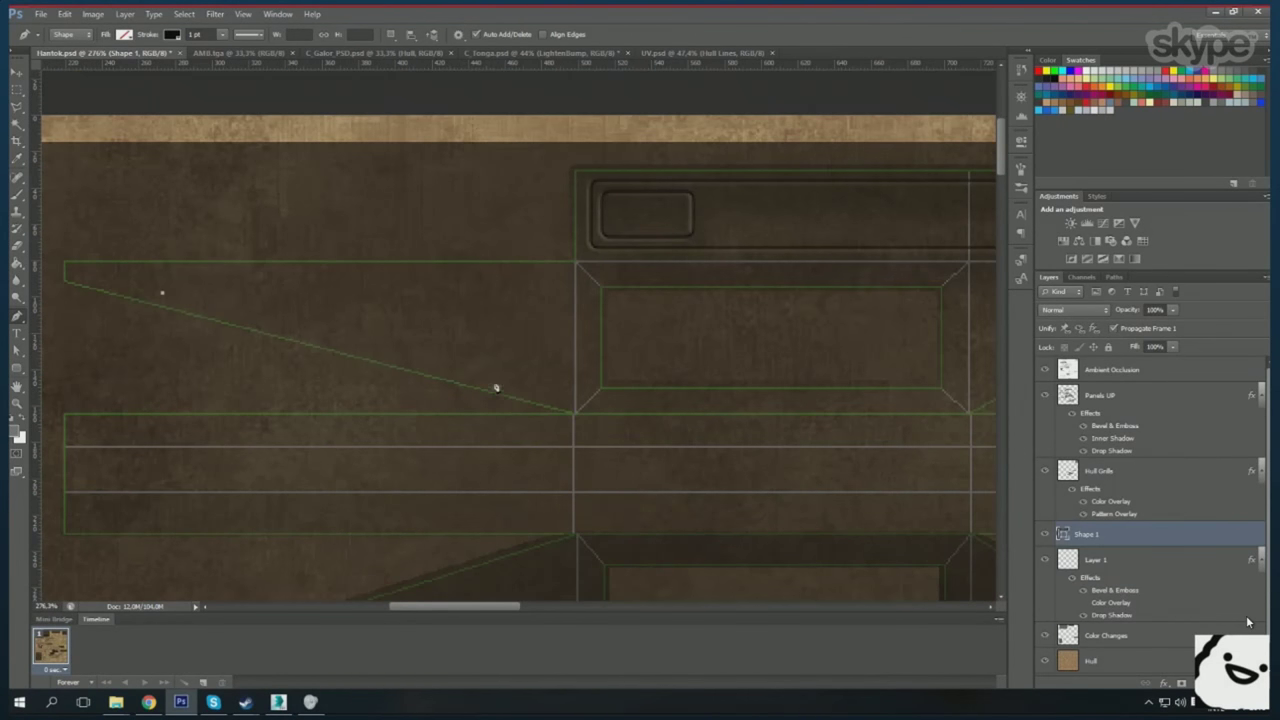
- Leave the full-screen view of the shared screen in Skype
double_click(513, 82)
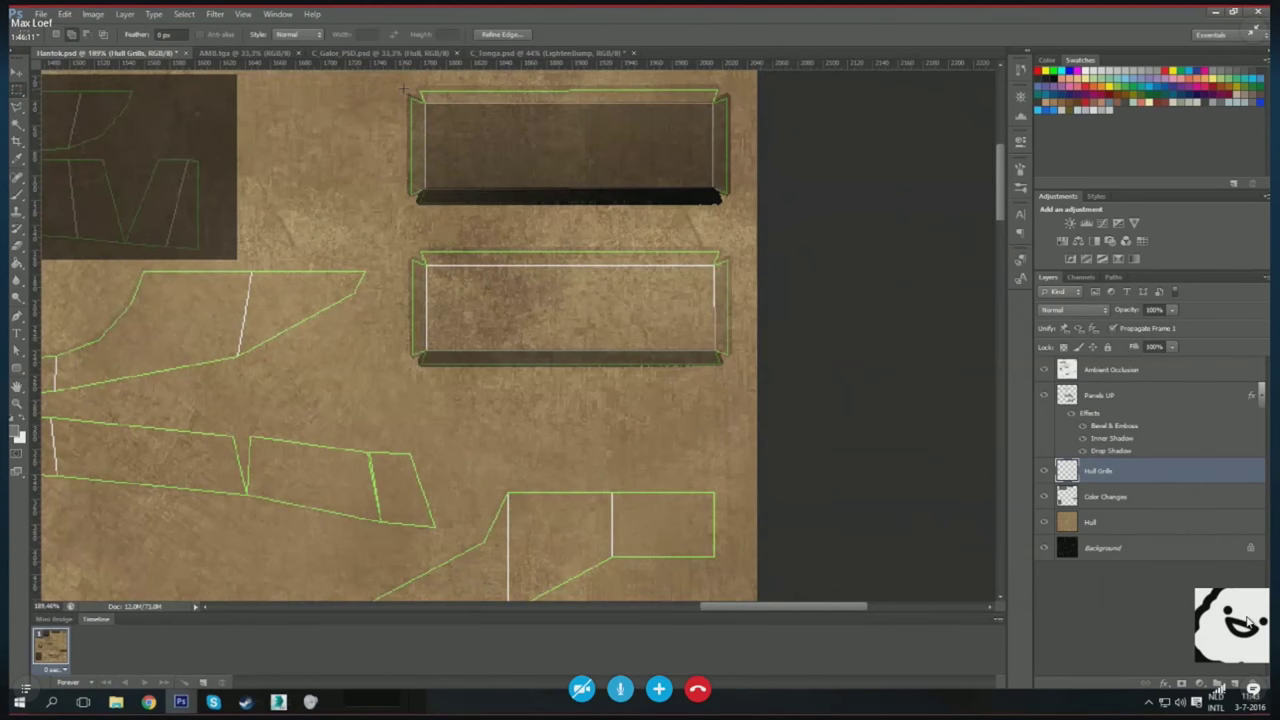
- Switch the Skype call's shared Photoshop screen to full-screen view
double_click(1247, 622)
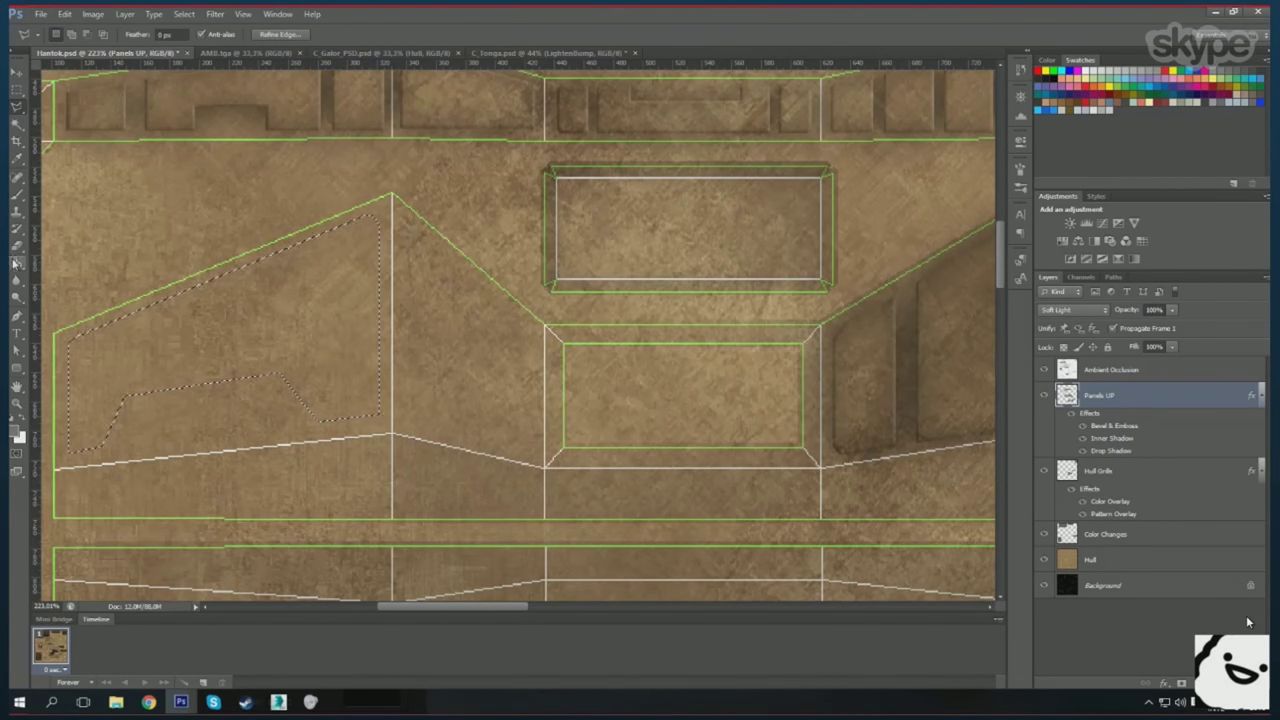
- Cut the outlined notched shape into the left hull panel and fit the whole texture on screen
key(Delete)
key(ctrl+d)
key(m)
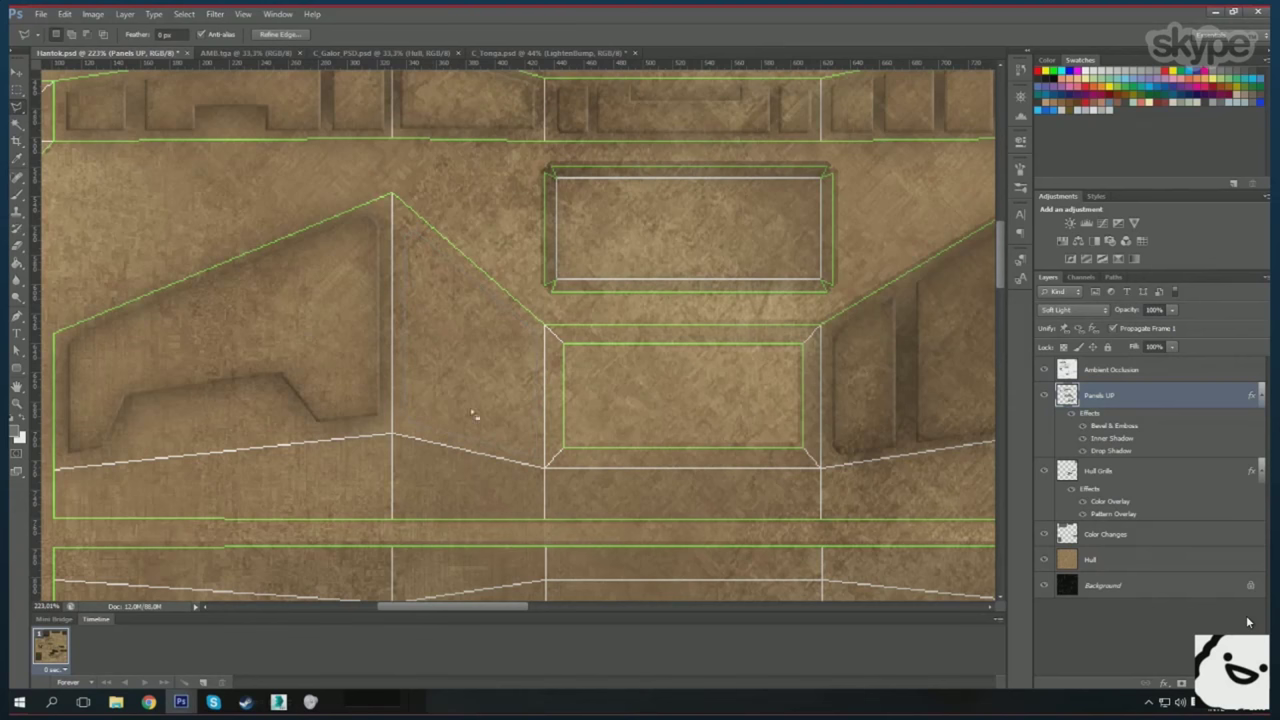
key(ctrl+0)
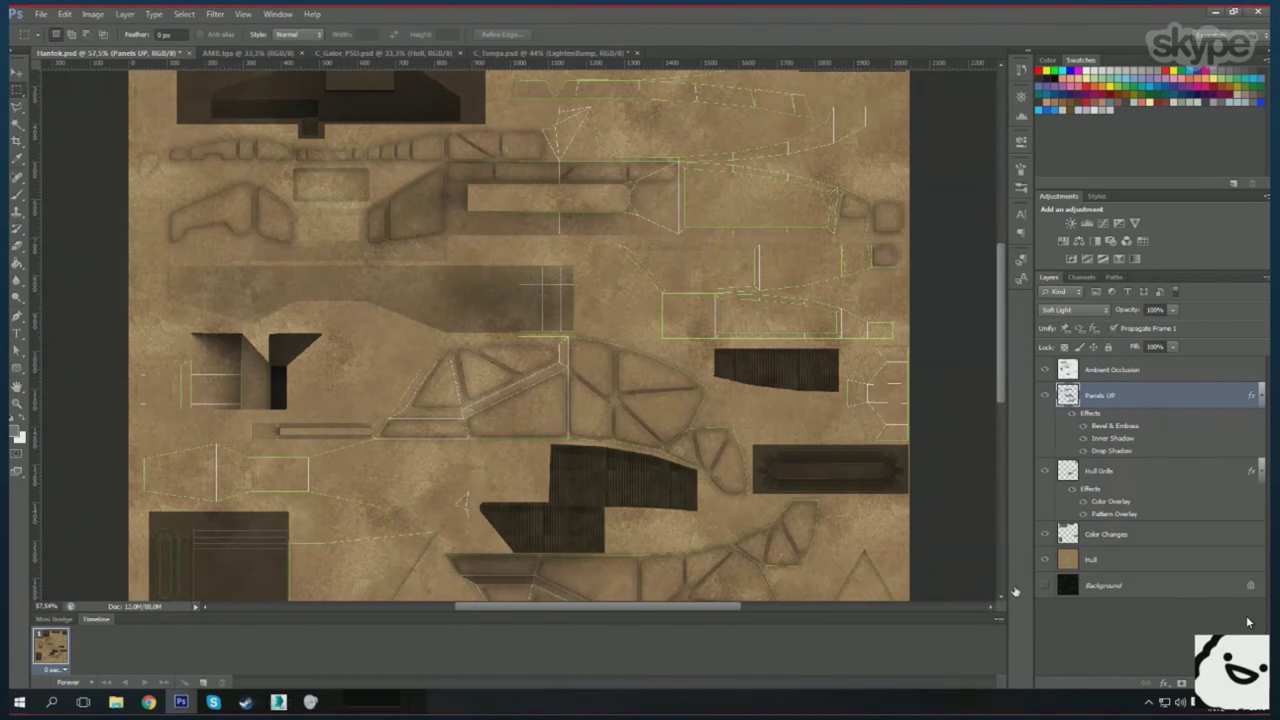
- In 3ds Max, orbit to a low side view and zoom in on the ship's underside
key(alt+Tab)
mouse_move(970, 511)
mouse_down()
mouse_move(858, 574)
mouse_move(903, 621)
mouse_up()
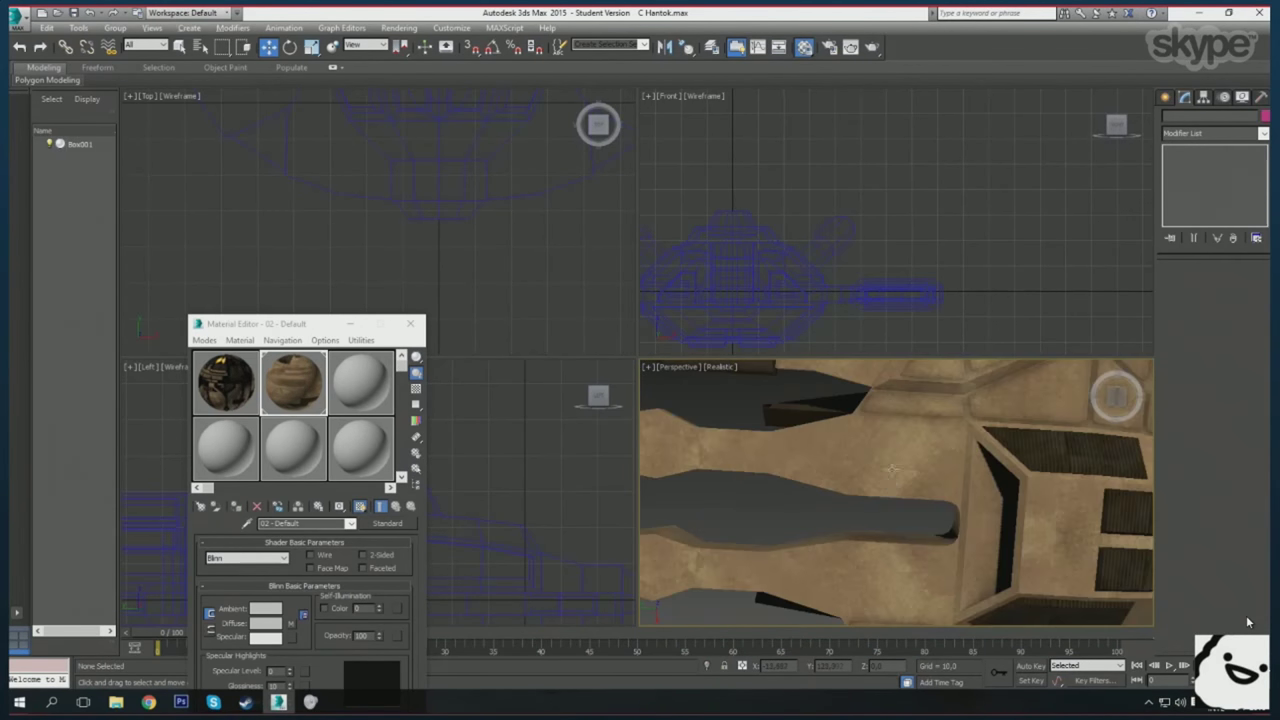
mouse_move(899, 555)
mouse_down()
mouse_move(958, 635)
mouse_move(177, 706)
mouse_up()
- Inset a dark rounded panel in the hull section and cut a lasso notch into it
click(180, 702)
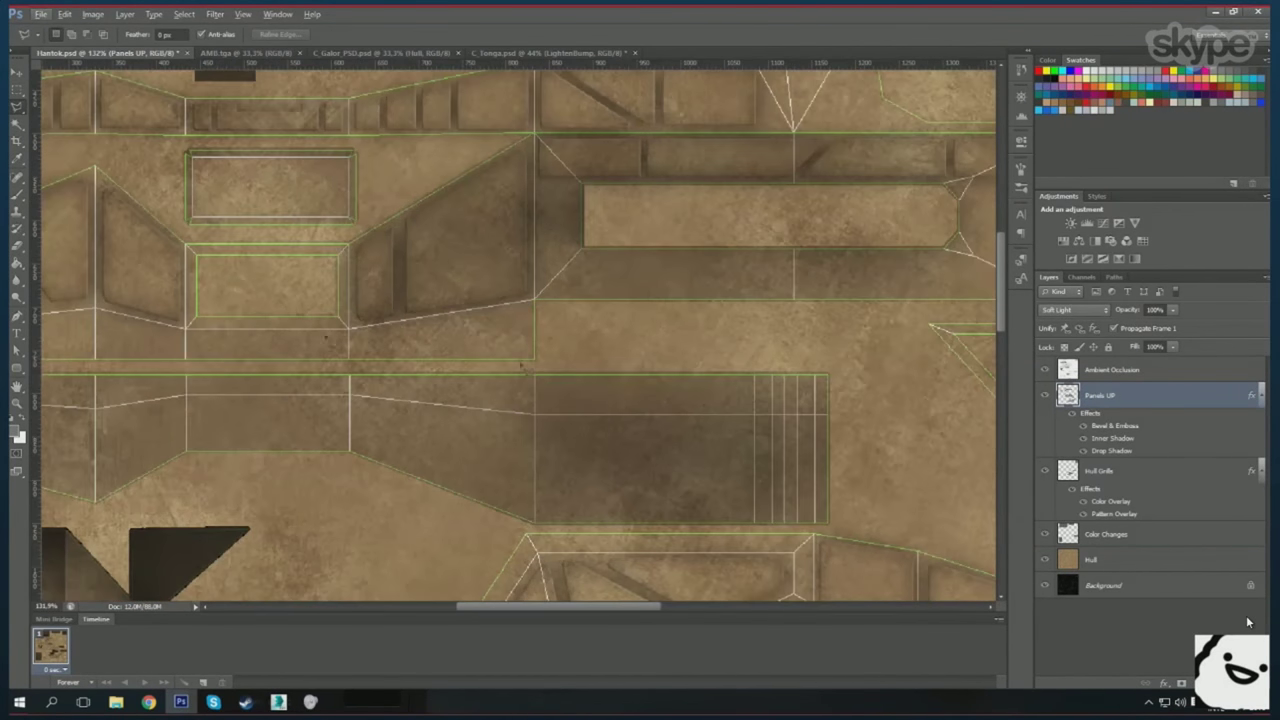
key(u)
scroll(518, 335, up, 2)
drag(529, 400, 808, 500)
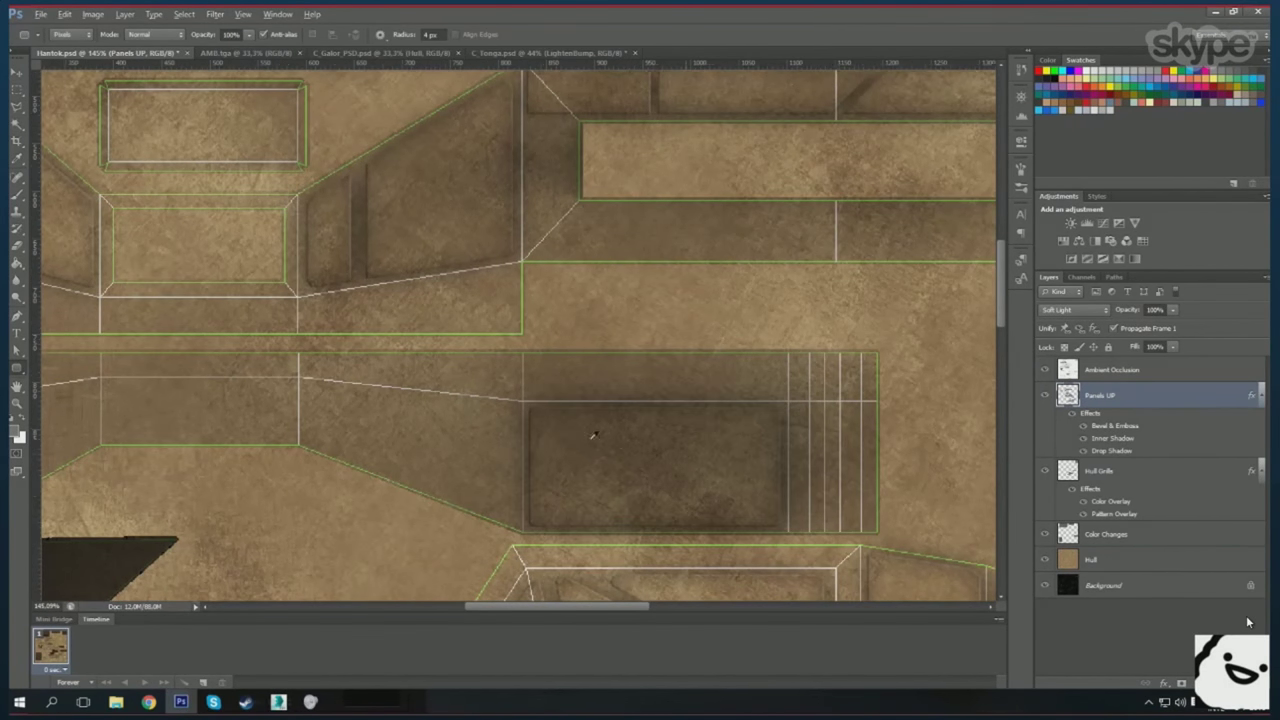
scroll(592, 434, up, 2)
key(l)
scroll(419, 383, up, 2)
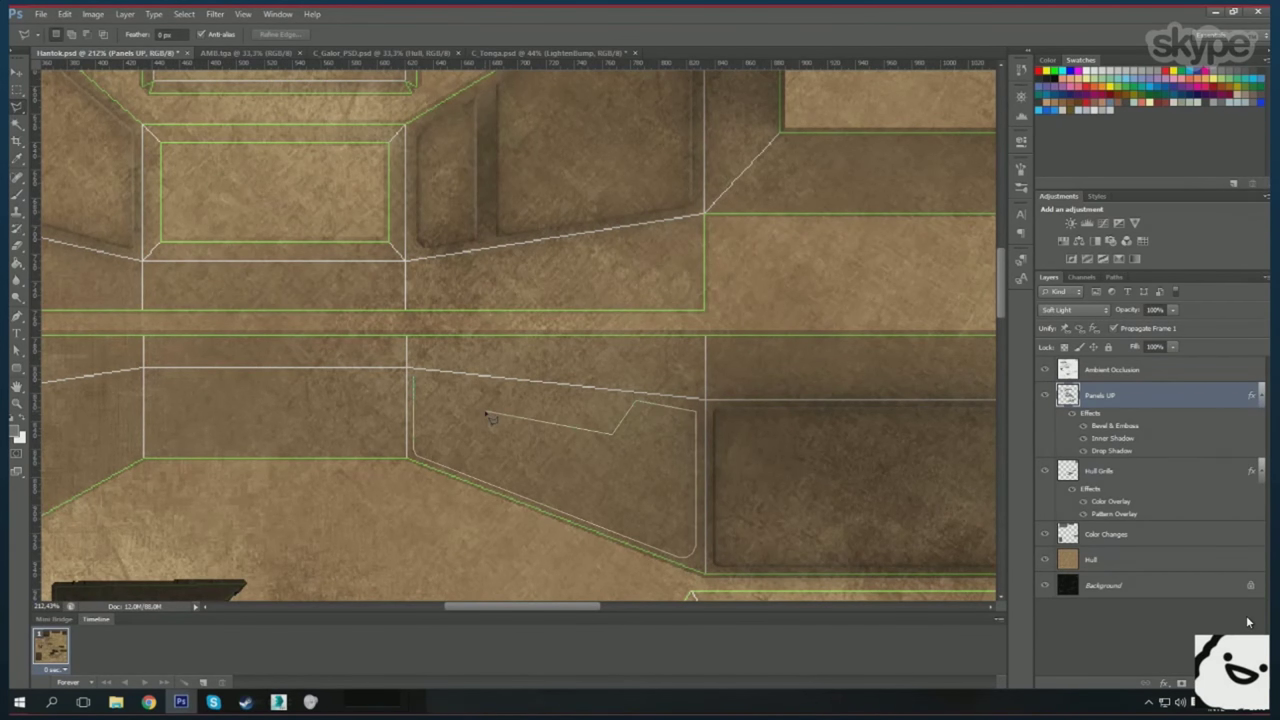
key(ctrl+d)
- Inset a rounded lower-middle panel with a vertical groove and notch, then outline the lower-left panel
key(u)
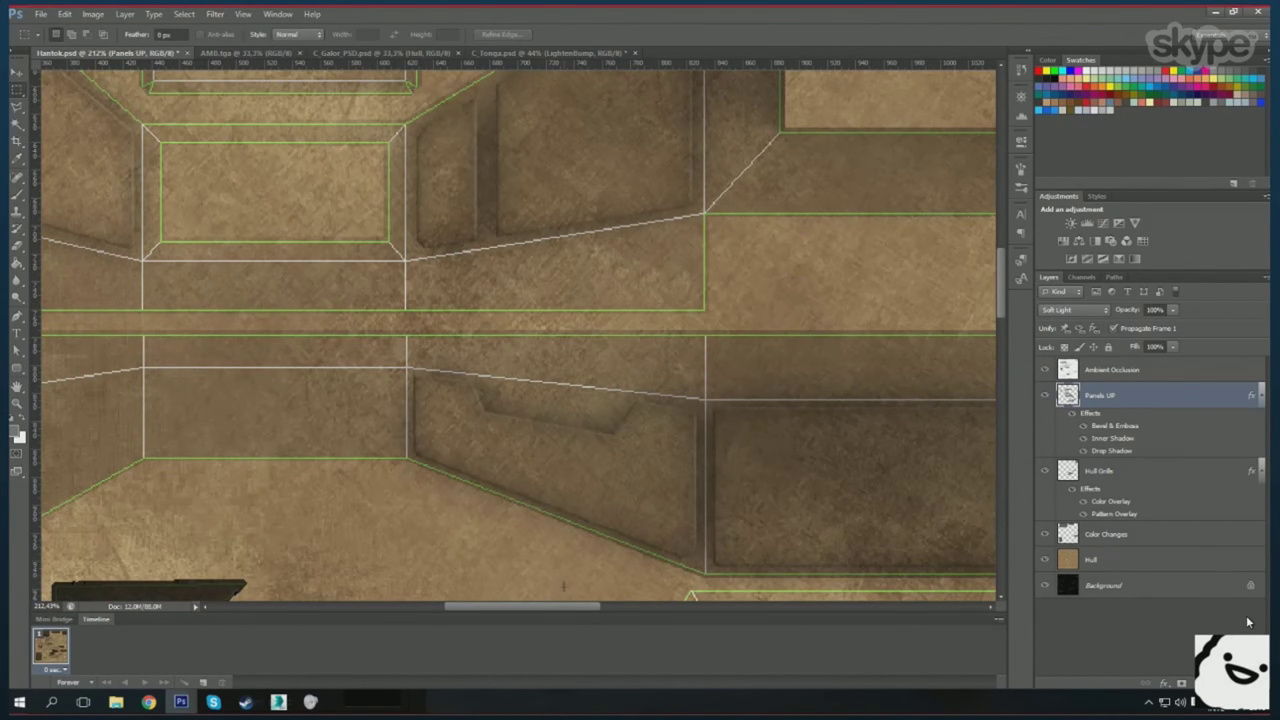
scroll(702, 362, up, 1)
drag(730, 379, 463, 460)
key(m)
key(Delete)
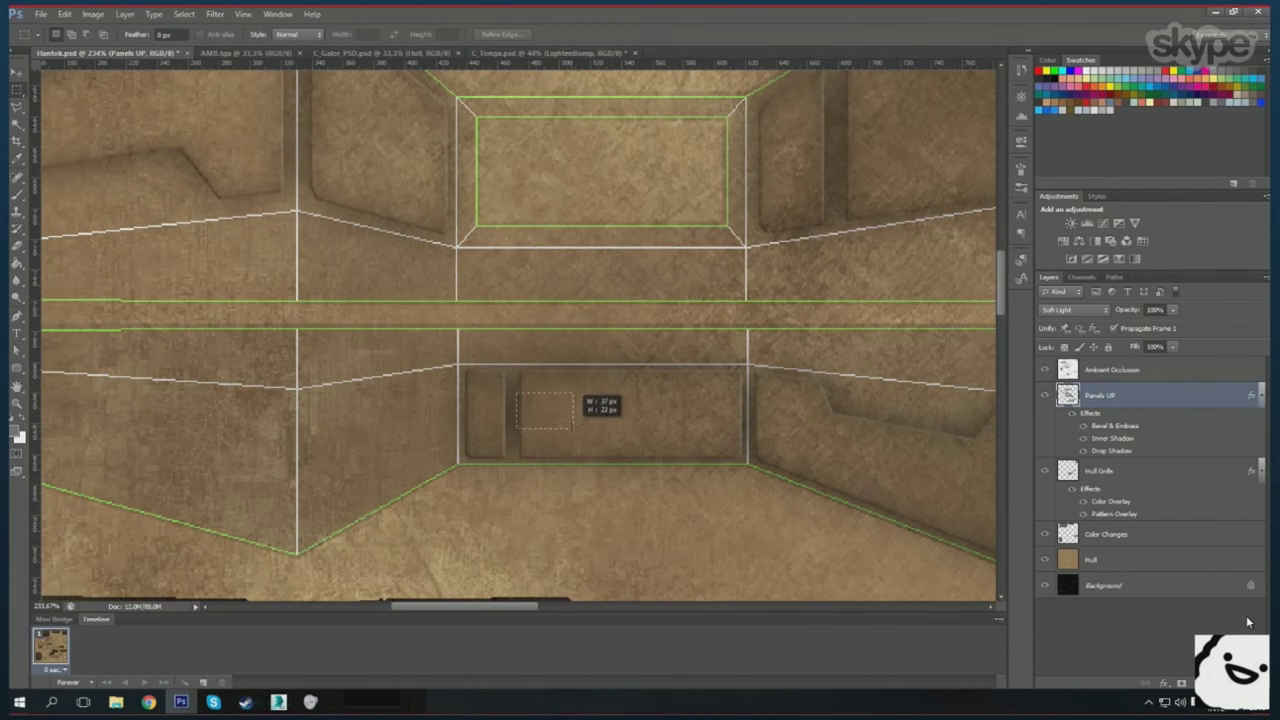
key(Delete)
scroll(520, 330, down, 3)
scroll(520, 330, up, 2)
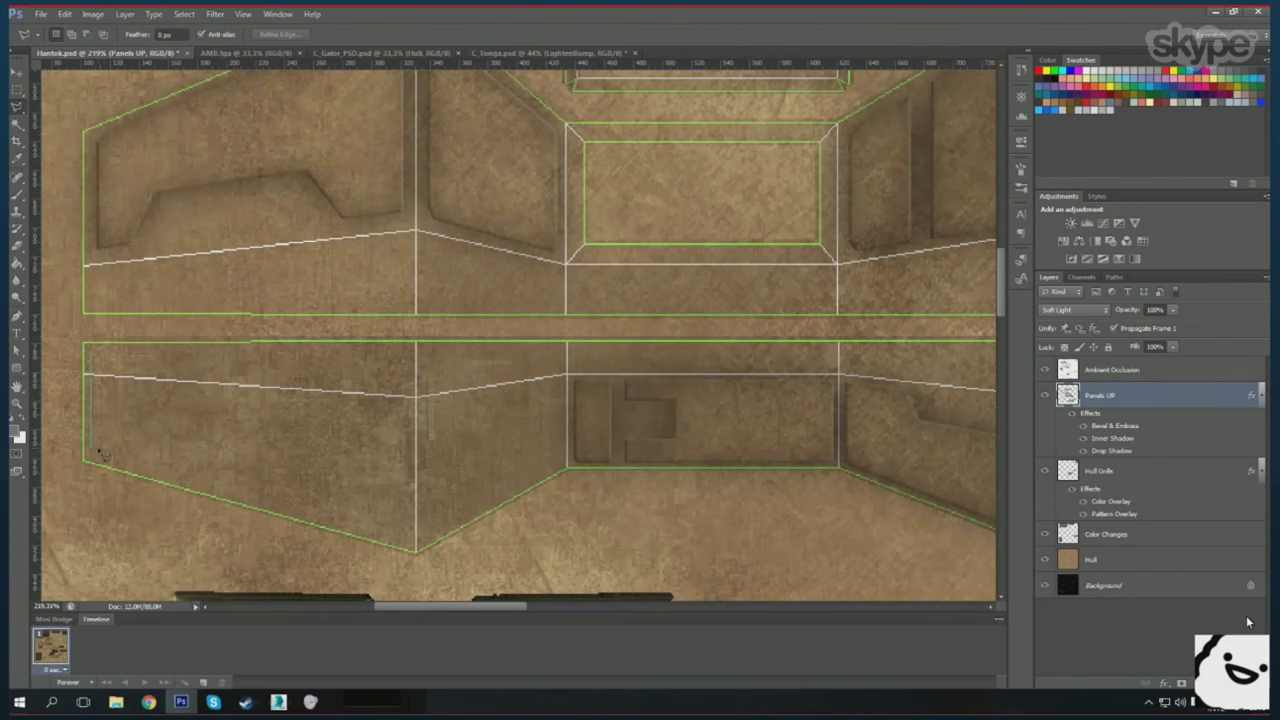
click(98, 363)
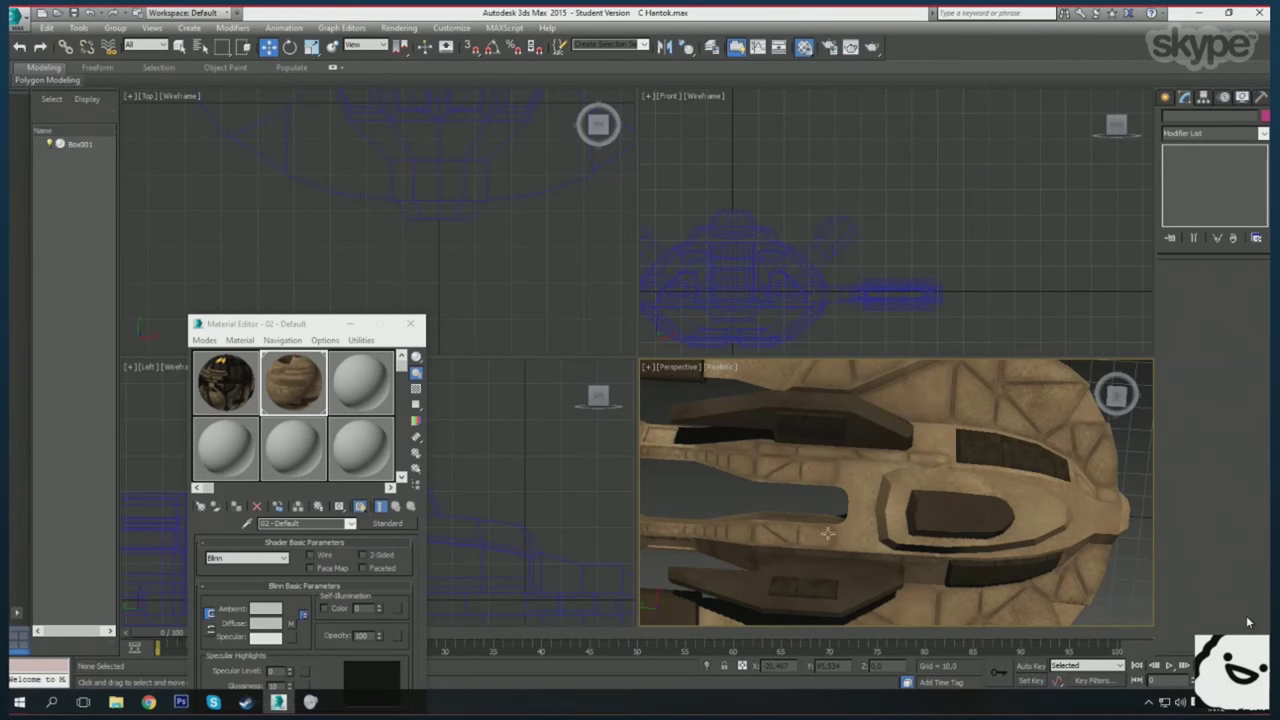
- Orbit and zoom in on the textured ship in 3ds Max to inspect the new hull panels
mouse_move(828, 533)
mouse_down()
mouse_move(915, 546)
mouse_move(917, 571)
mouse_move(900, 480)
mouse_up()
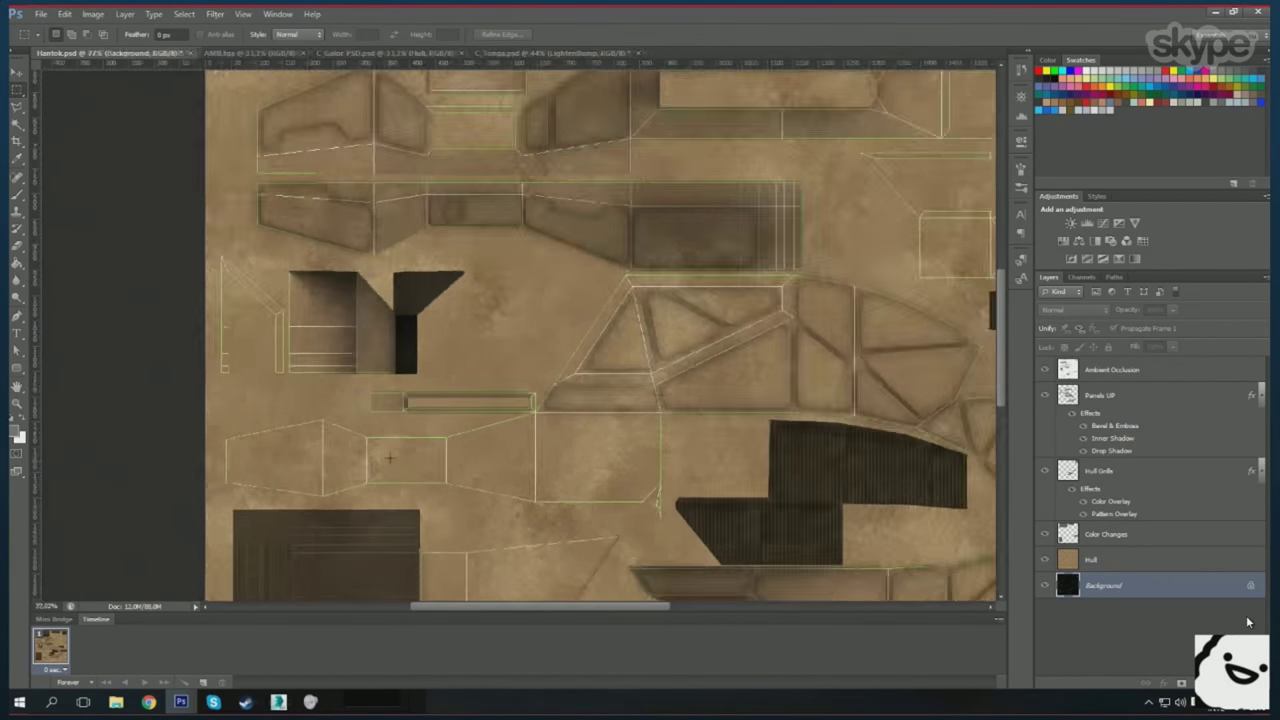
- Cut a rectangular inset out of the Panels UP layer
scroll(389, 458, up, 1)
scroll(389, 458, up, 1)
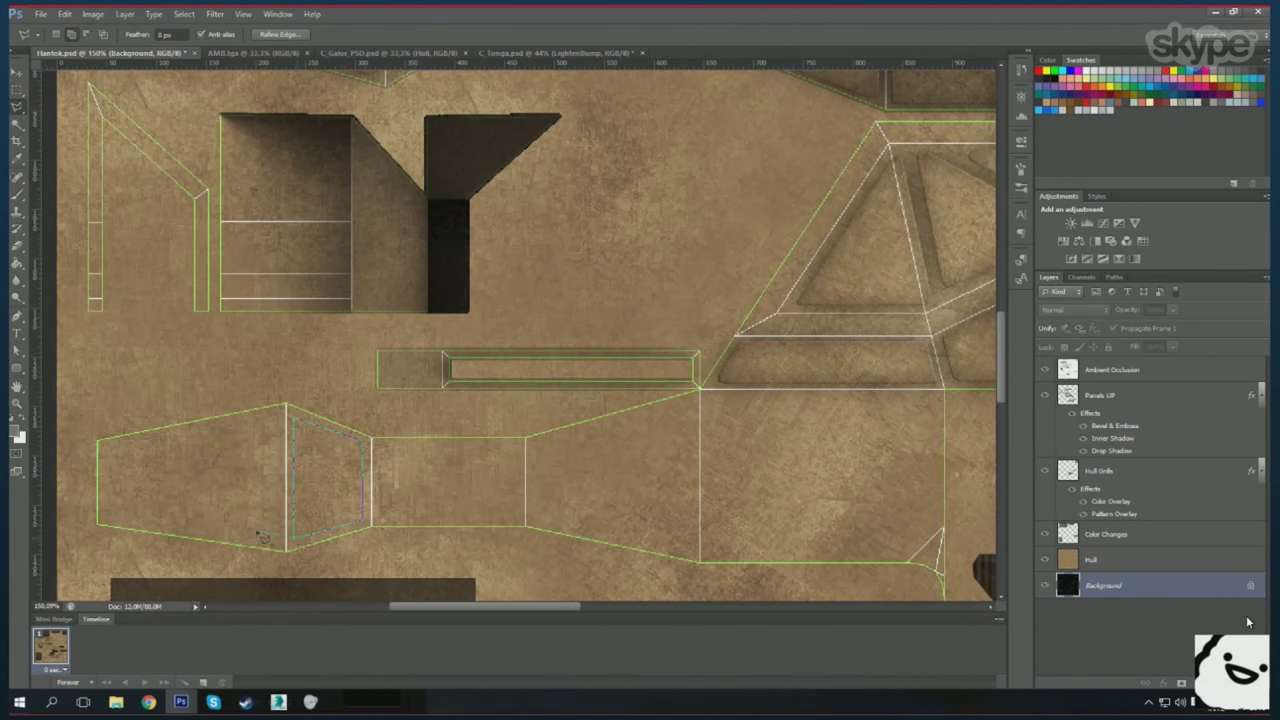
key(m)
scroll(262, 537, up, 2)
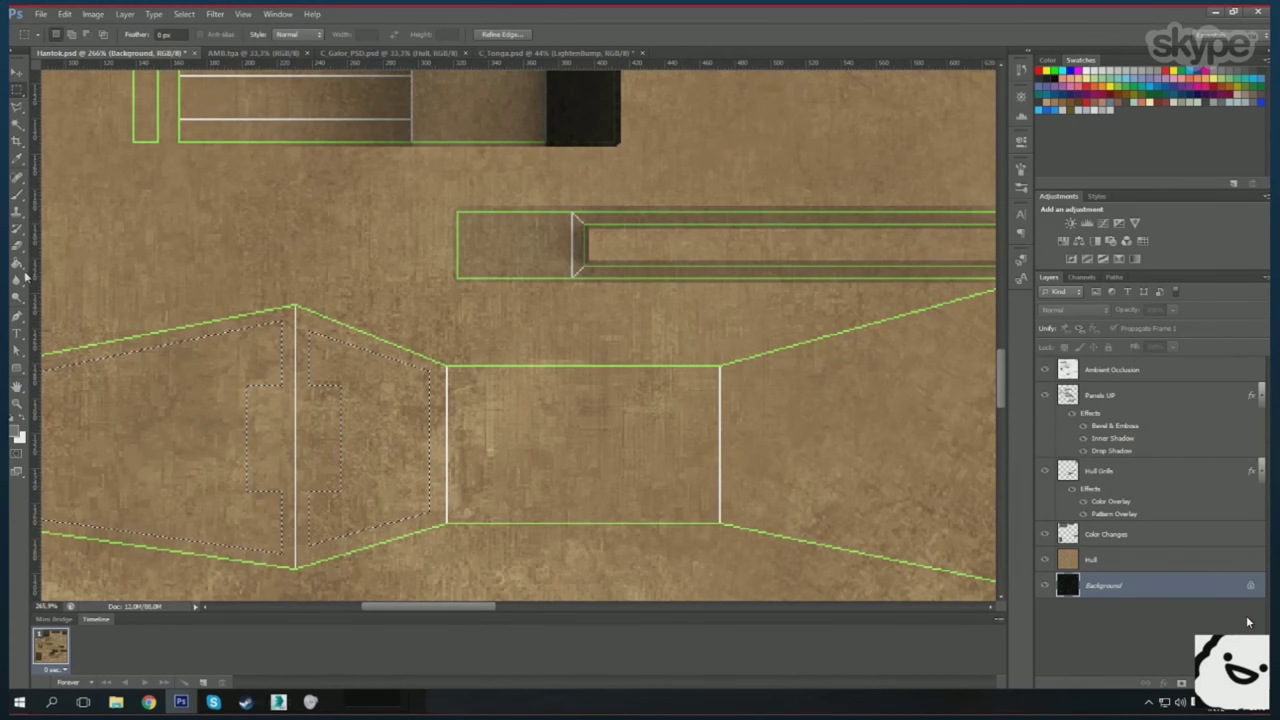
click(1100, 395)
key(Delete)
key(ctrl+d)
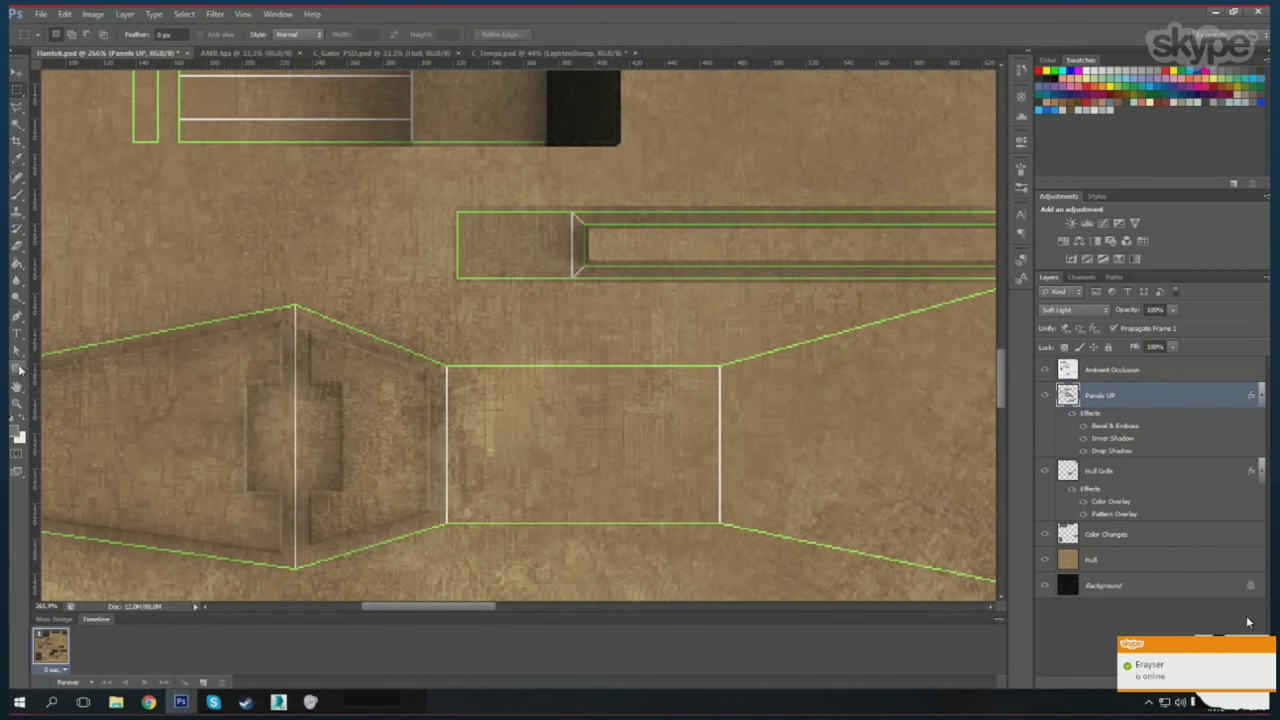
- Cut a lasso inset panel and two thin vertical strips into the lower-right panel
scroll(563, 466, down, 2)
key(l)
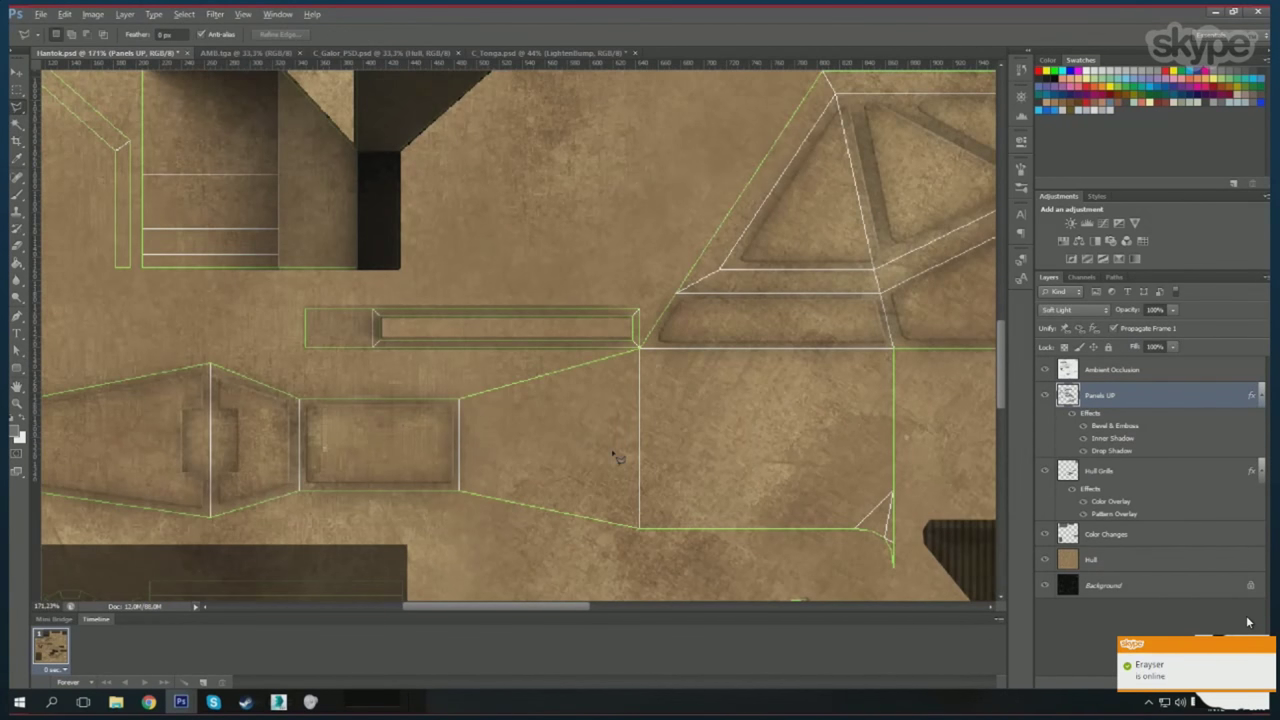
scroll(617, 457, up, 1)
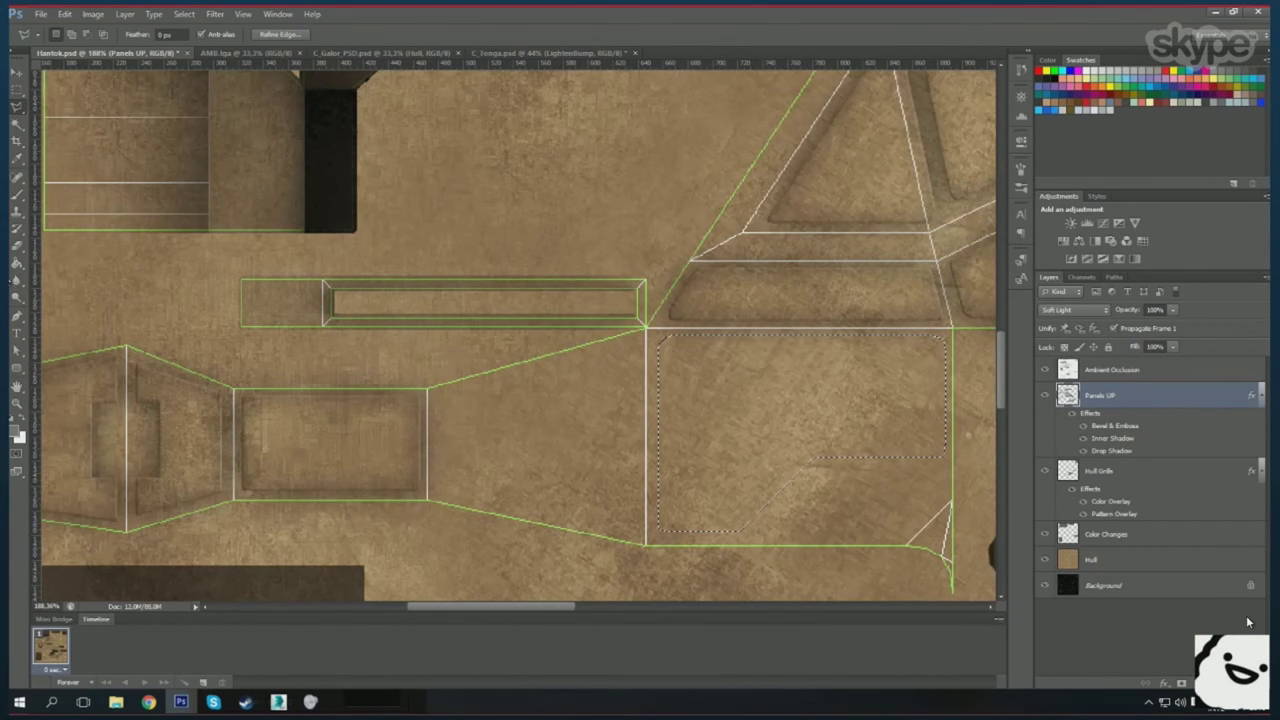
key(m)
key(Delete)
key(ctrl+d)
drag(858, 490, 858, 490)
key(Delete)
drag(878, 334, 888, 490)
key(Delete)
key(ctrl+d)
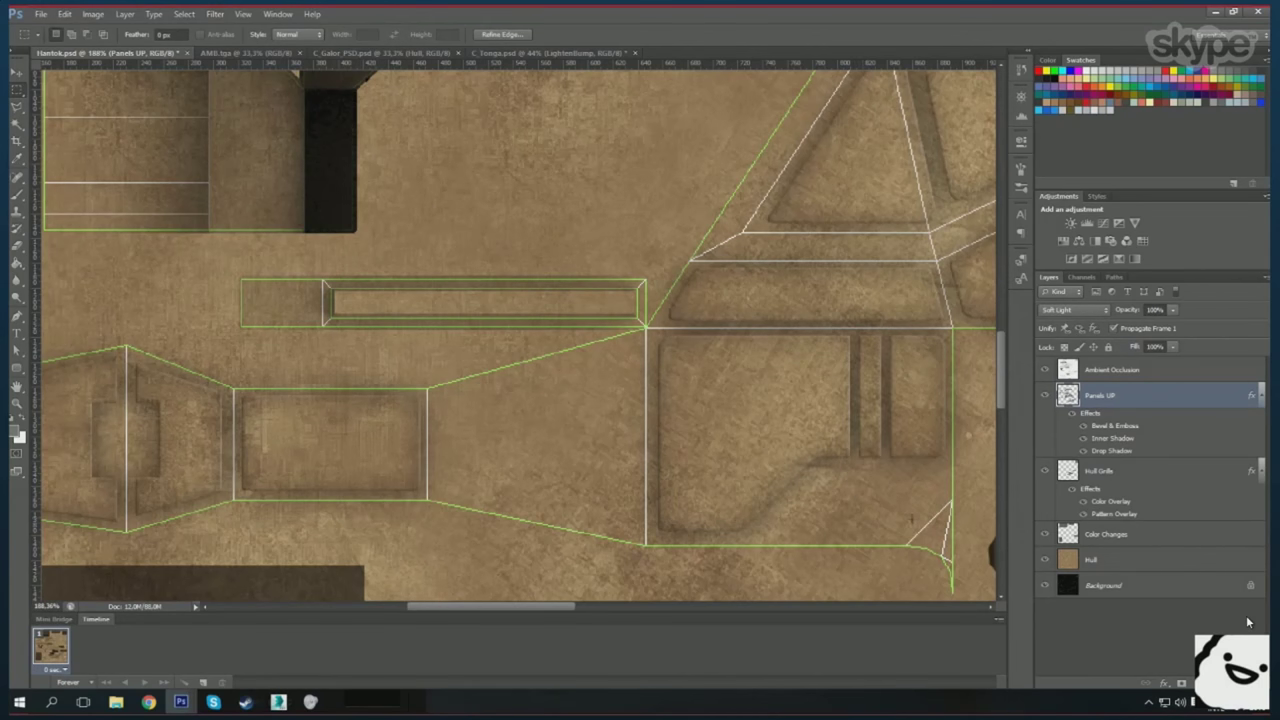
- Trace a panel in the tapered section and cut lasso and rectangular notches into it
click(17, 105)
scroll(474, 492, up, 1)
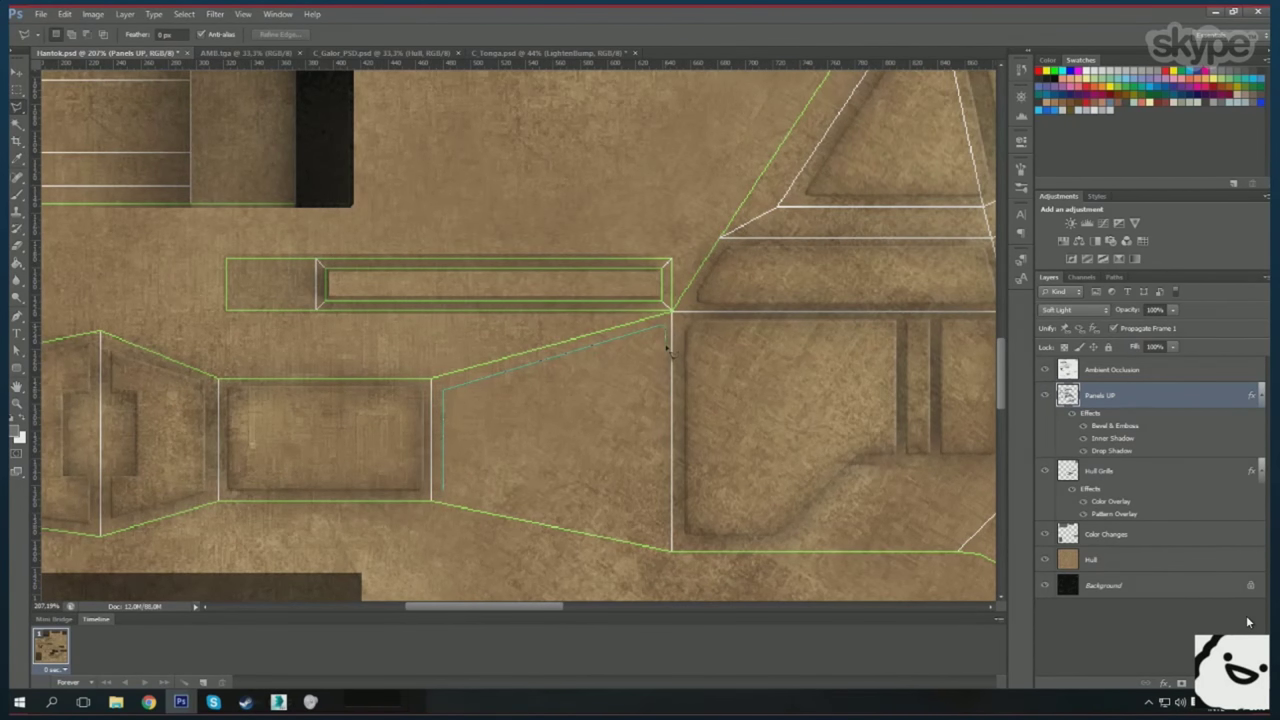
drag(583, 462, 548, 466)
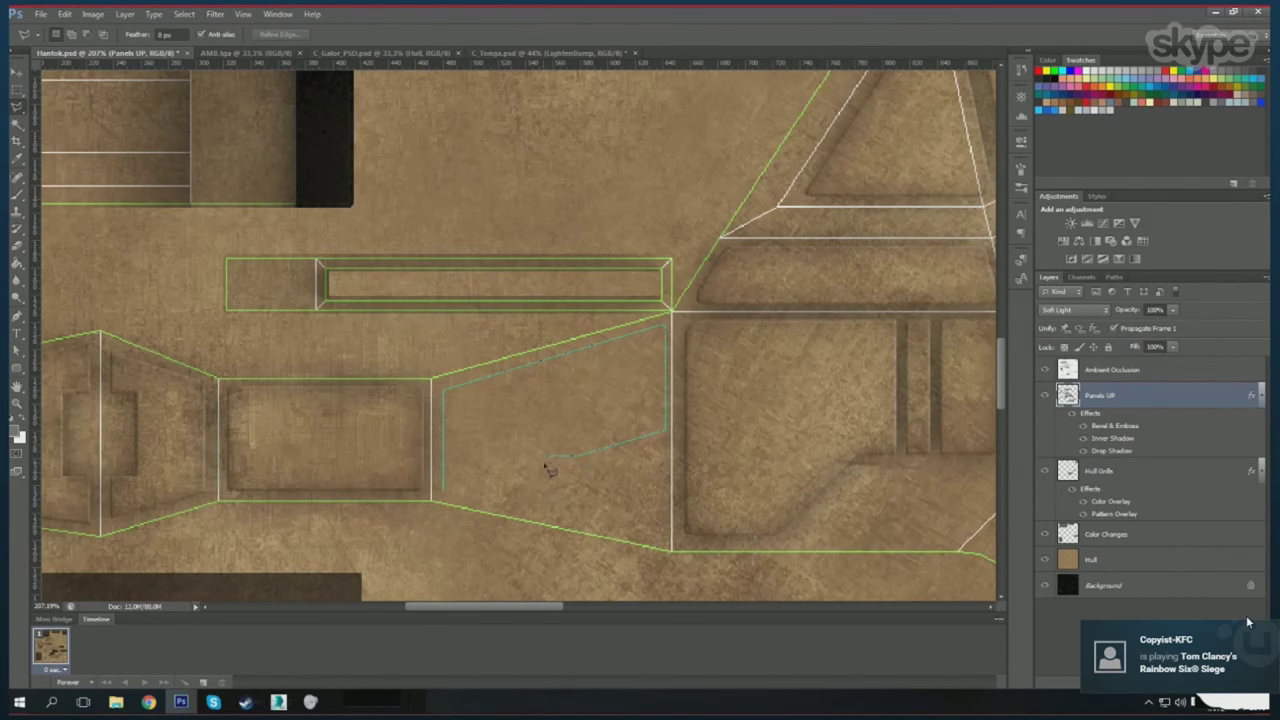
drag(451, 500, 445, 497)
key(Delete)
key(m)
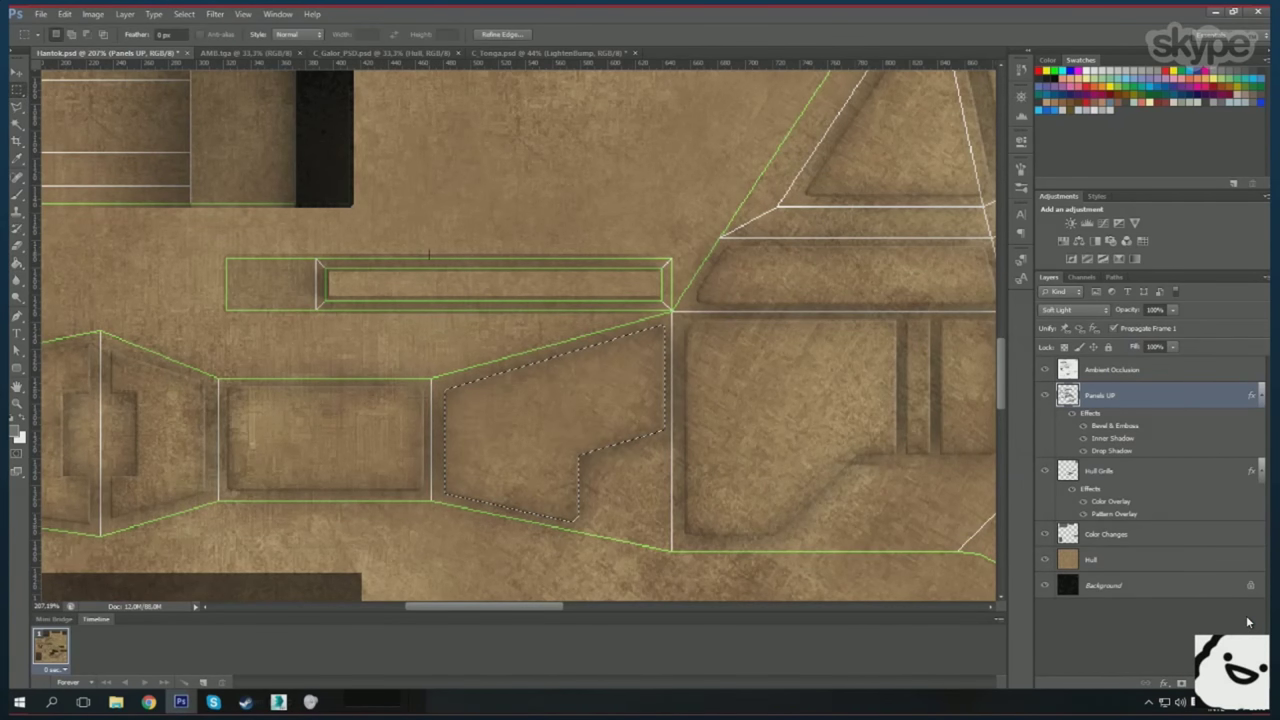
scroll(429, 363, down, 2)
scroll(429, 363, up, 3)
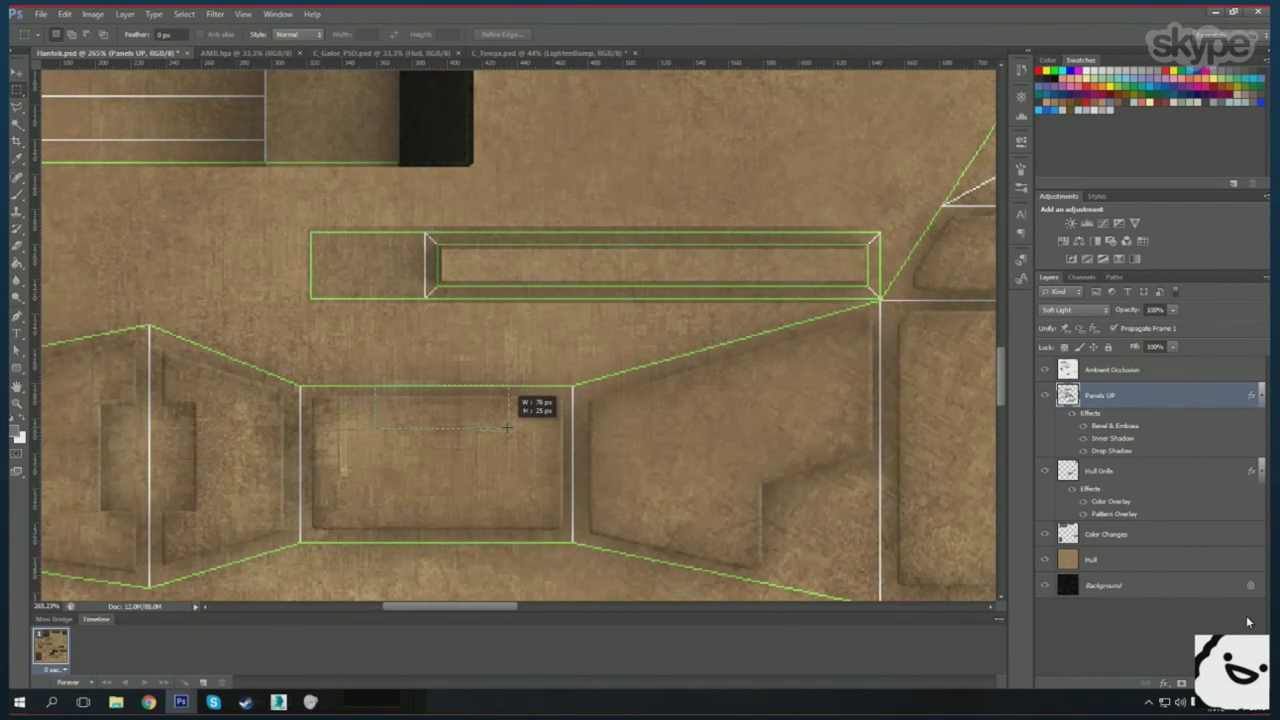
drag(507, 428, 507, 428)
key(Delete)
- Hide the UV overlay, fit the texture in view, save, and orbit the ship in 3ds Max
key(ctrl+h)
key(ctrl+0)
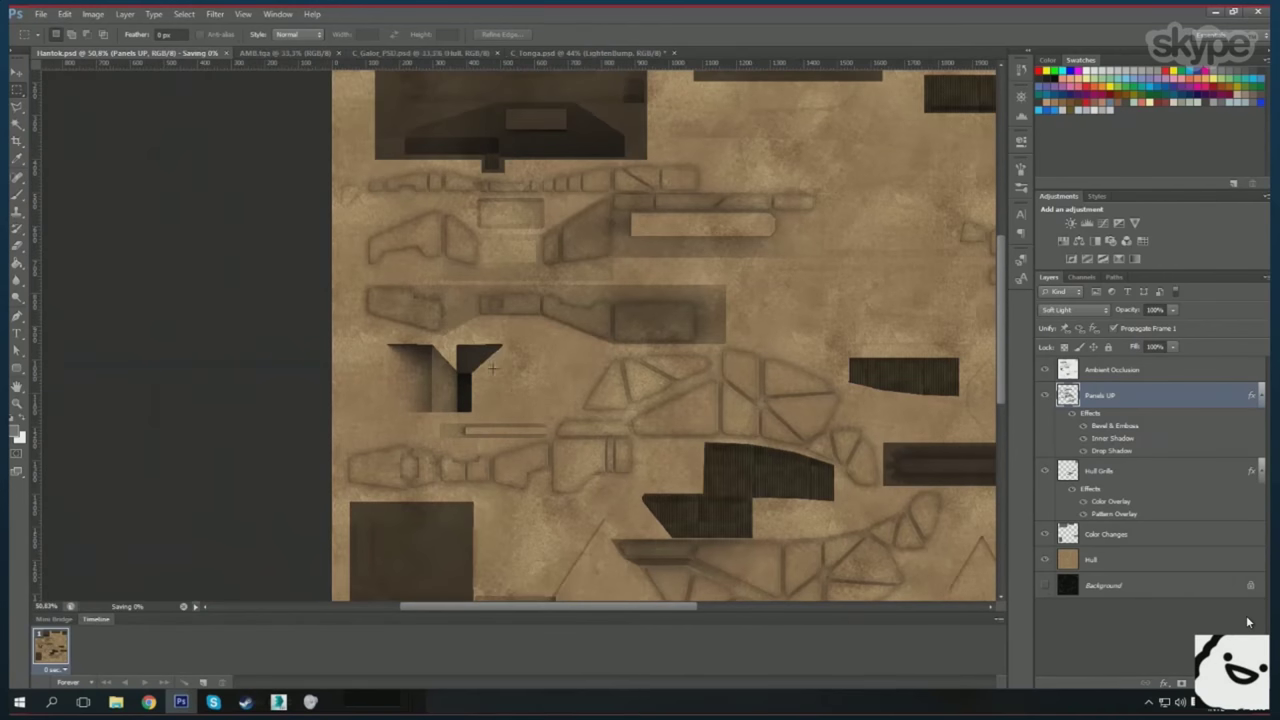
key(ctrl+s)
key(alt+Tab)
mouse_move(843, 487)
mouse_down()
mouse_move(803, 508)
mouse_move(760, 560)
mouse_up()
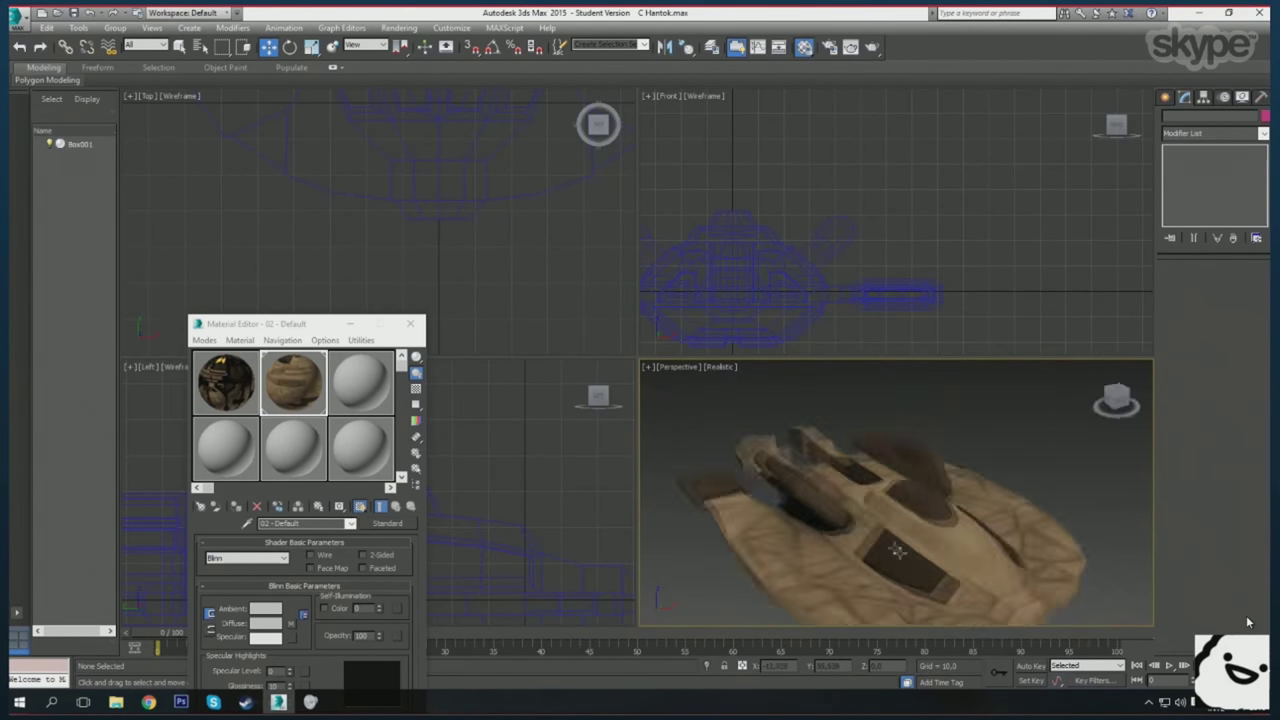
- Cut a bevelled recess into a hull panel with Alt+Backspace
click(180, 702)
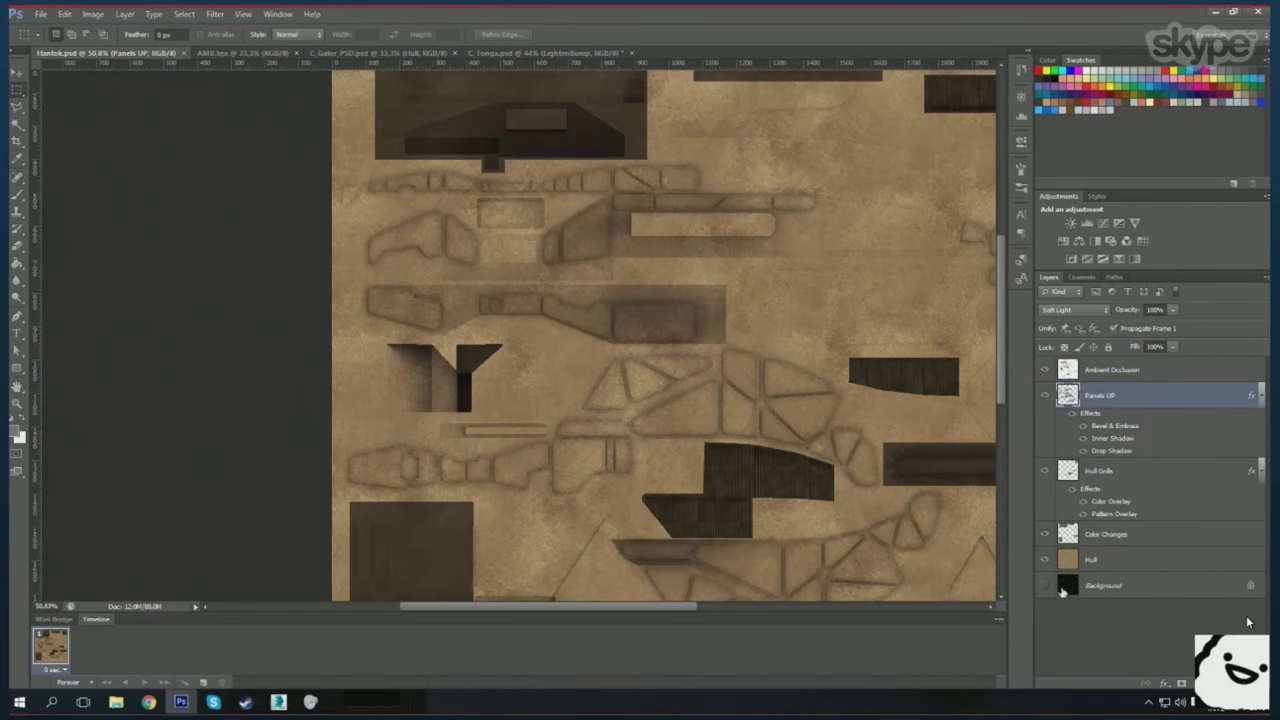
scroll(494, 413, up, 5)
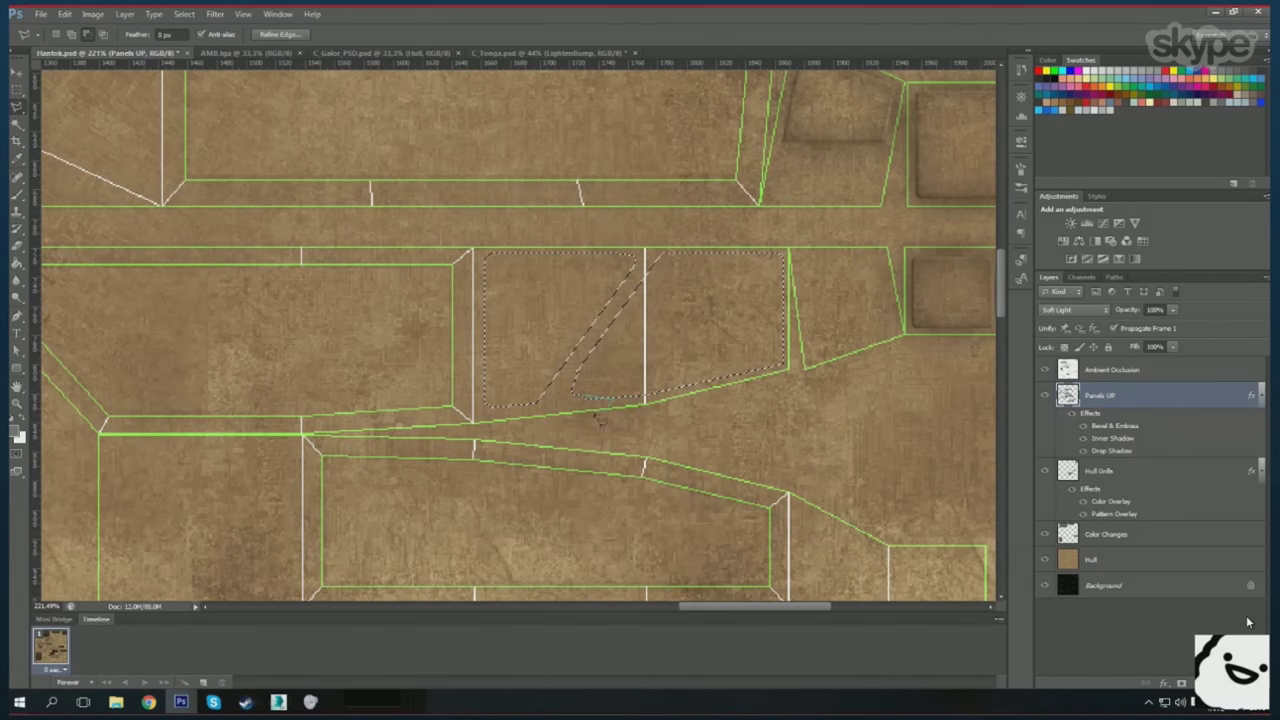
scroll(598, 420, up, 2)
scroll(520, 300, down, 1)
key(alt+BackSpace)
key(ctrl+d)
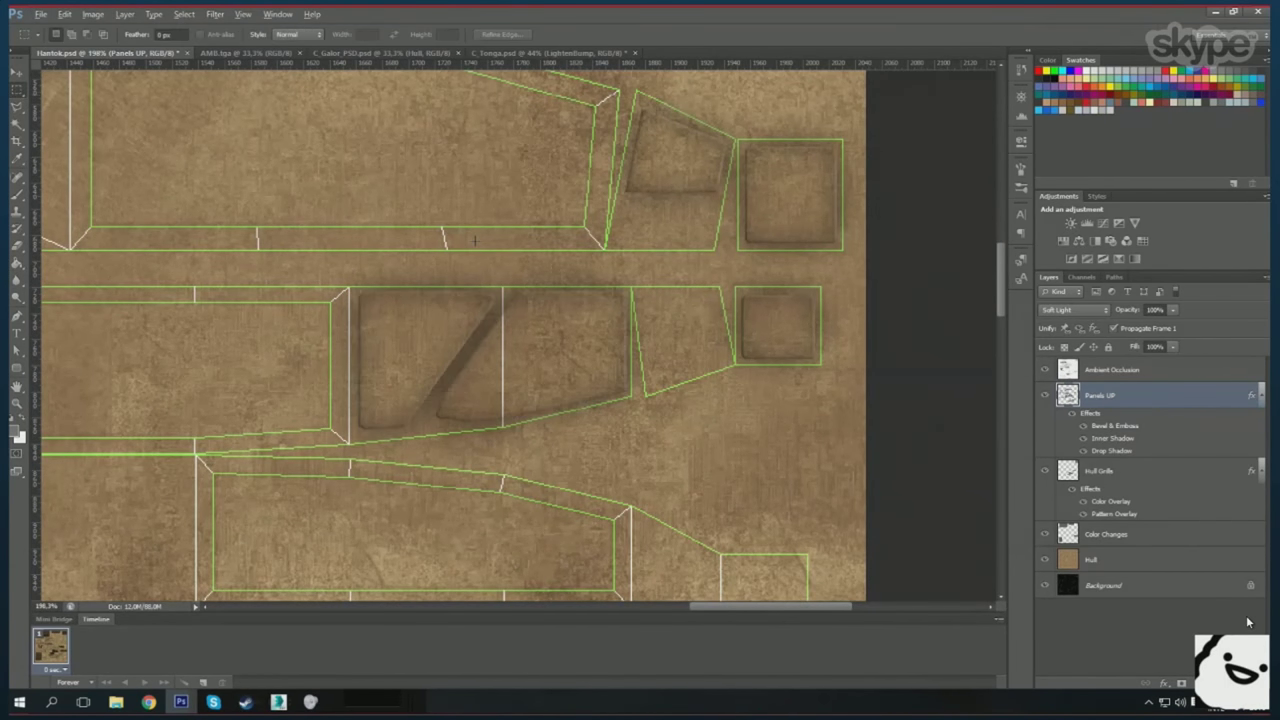
- Carve two more bevelled recesses into the panel
scroll(594, 314, up, 2)
drag(628, 428, 640, 430)
key(alt+BackSpace)
key(ctrl+d)
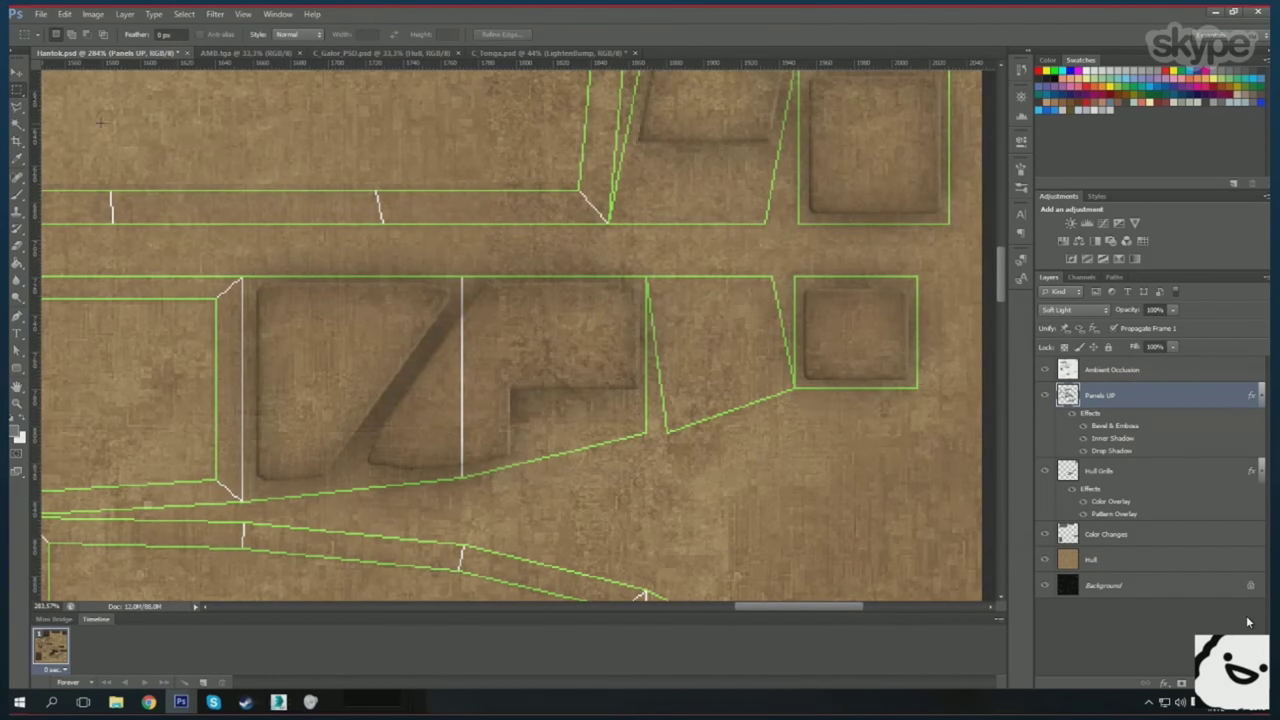
key(alt+BackSpace)
key(ctrl+d)
scroll(534, 429, down, 2)
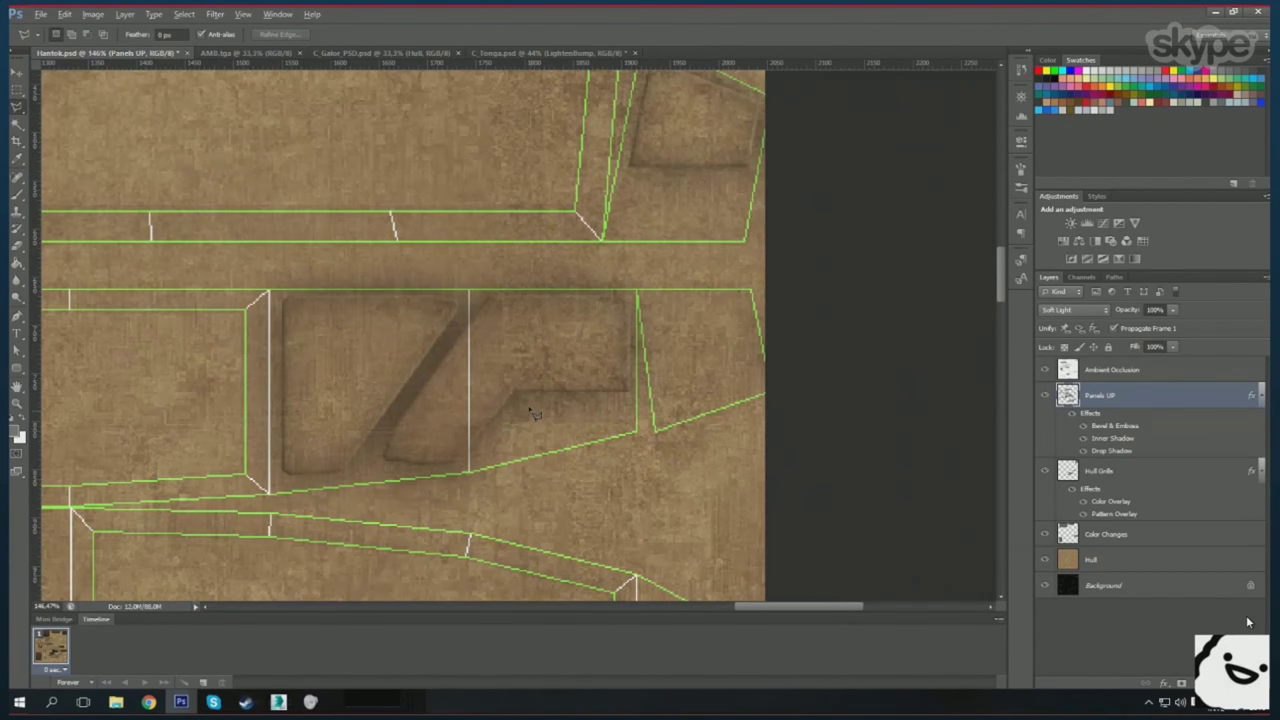
scroll(534, 429, down, 2)
- Preview the updated hull texture on the ship in 3ds Max
key(alt+Tab)
drag(853, 490, 868, 572)
scroll(860, 520, up, 3)
key(alt+Tab)
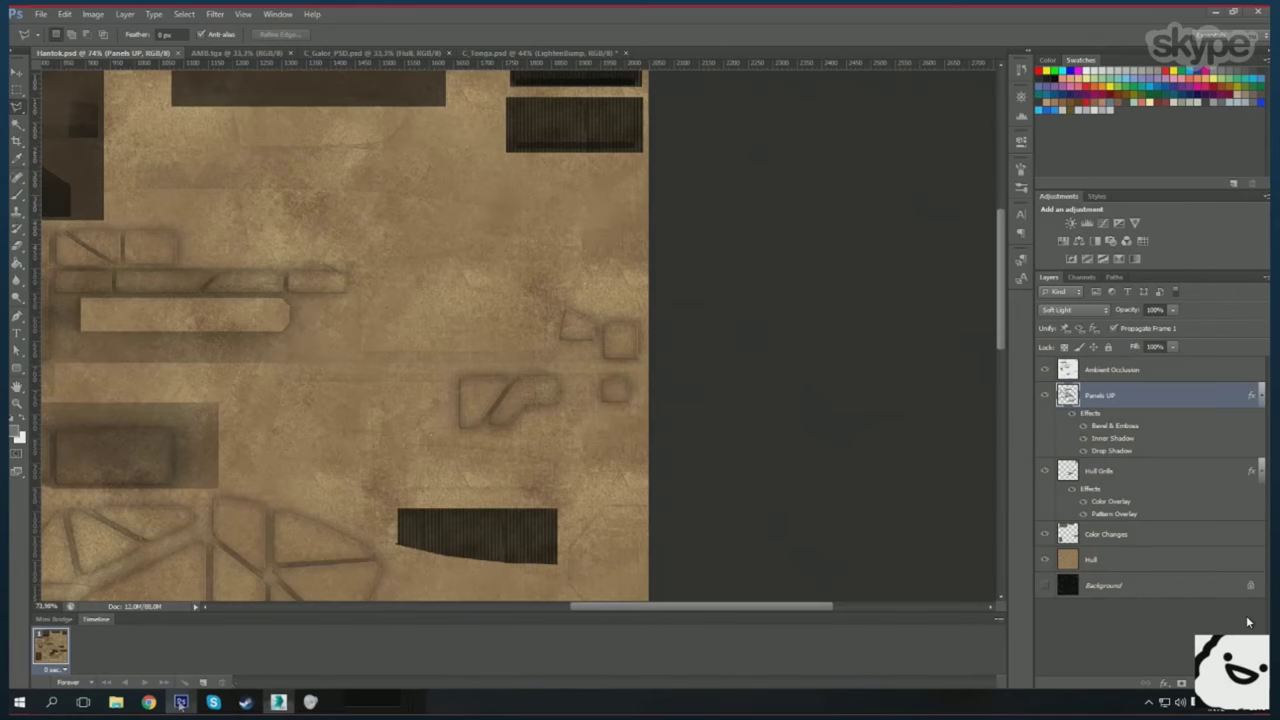
- Draw a wide and a tall rounded inset panel in the left panel box
scroll(520, 335, up, 5)
key(u)
drag(340, 383, 506, 444)
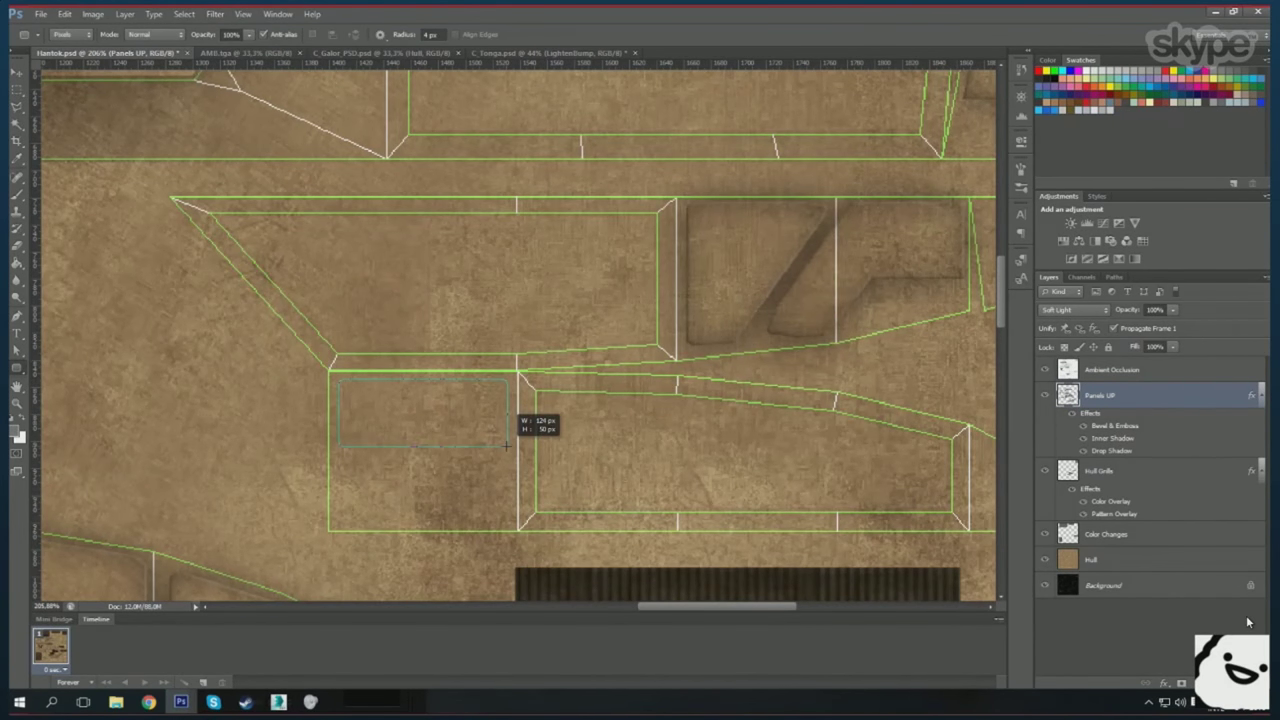
drag(398, 564, 398, 528)
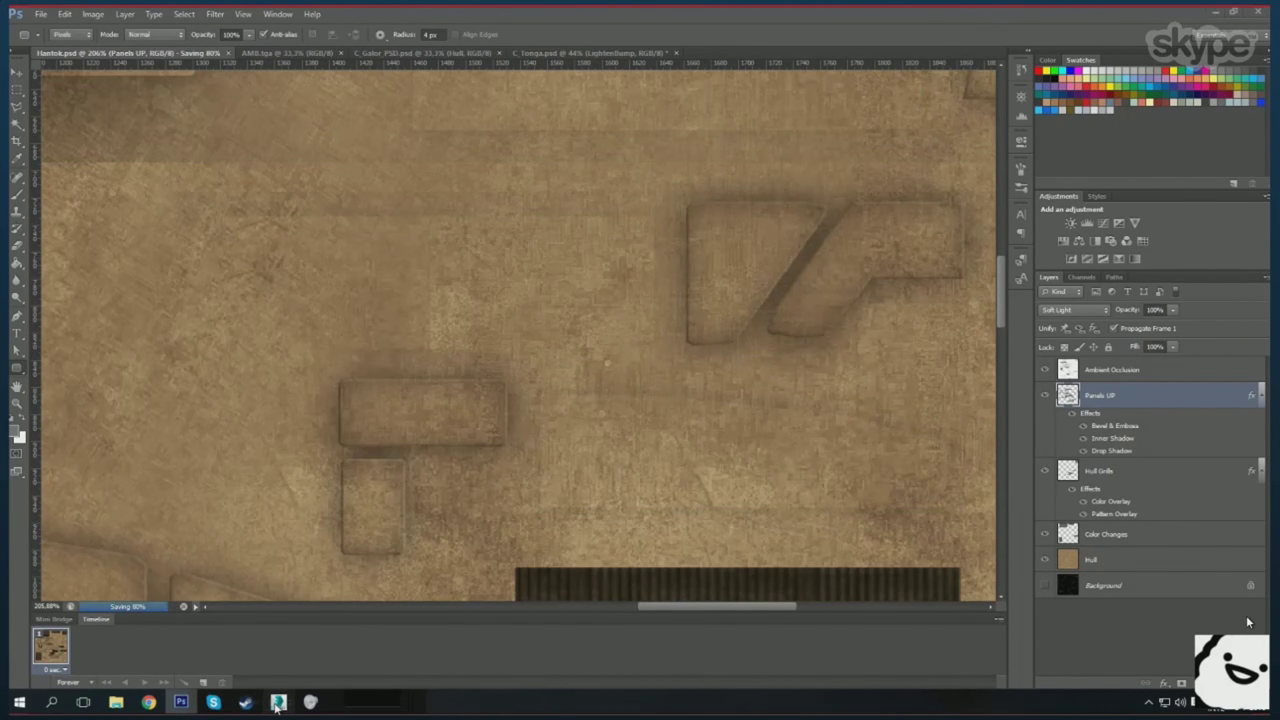
key(alt+Tab)
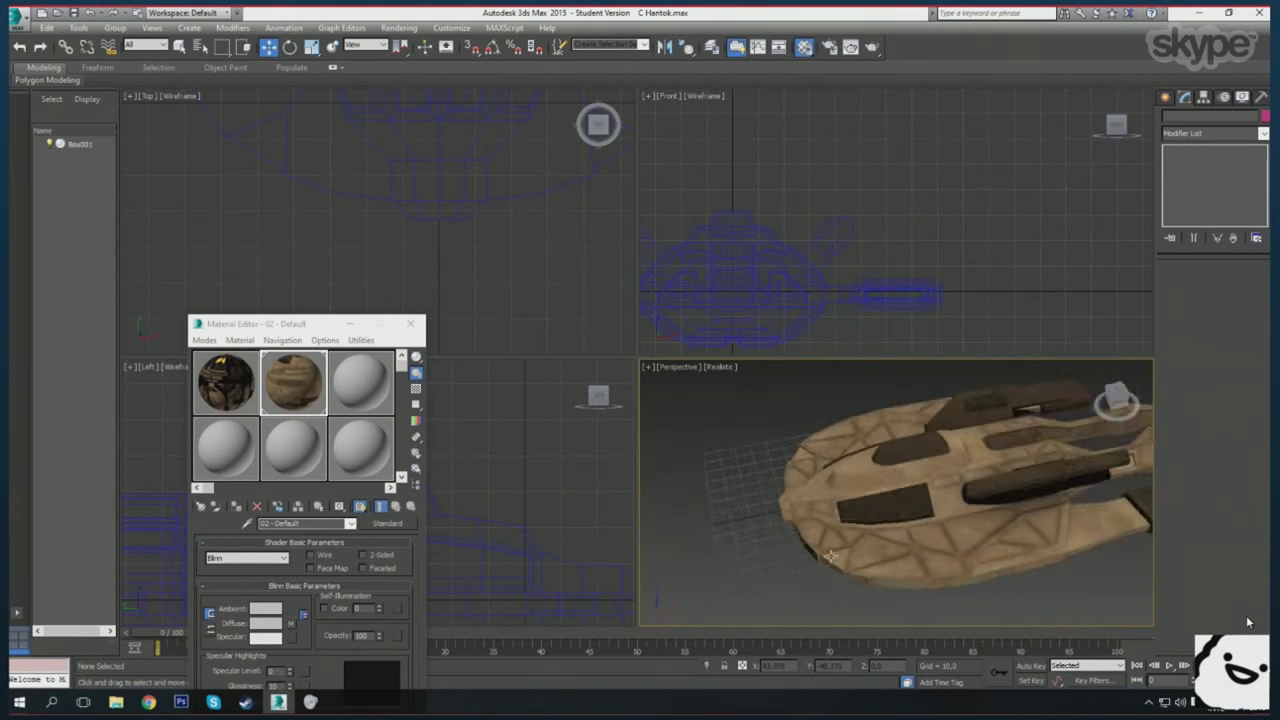
- Open UV.psd from the Vantar ship's folder and copy its layer style
click(116, 702)
click(155, 657)
double_click(157, 109)
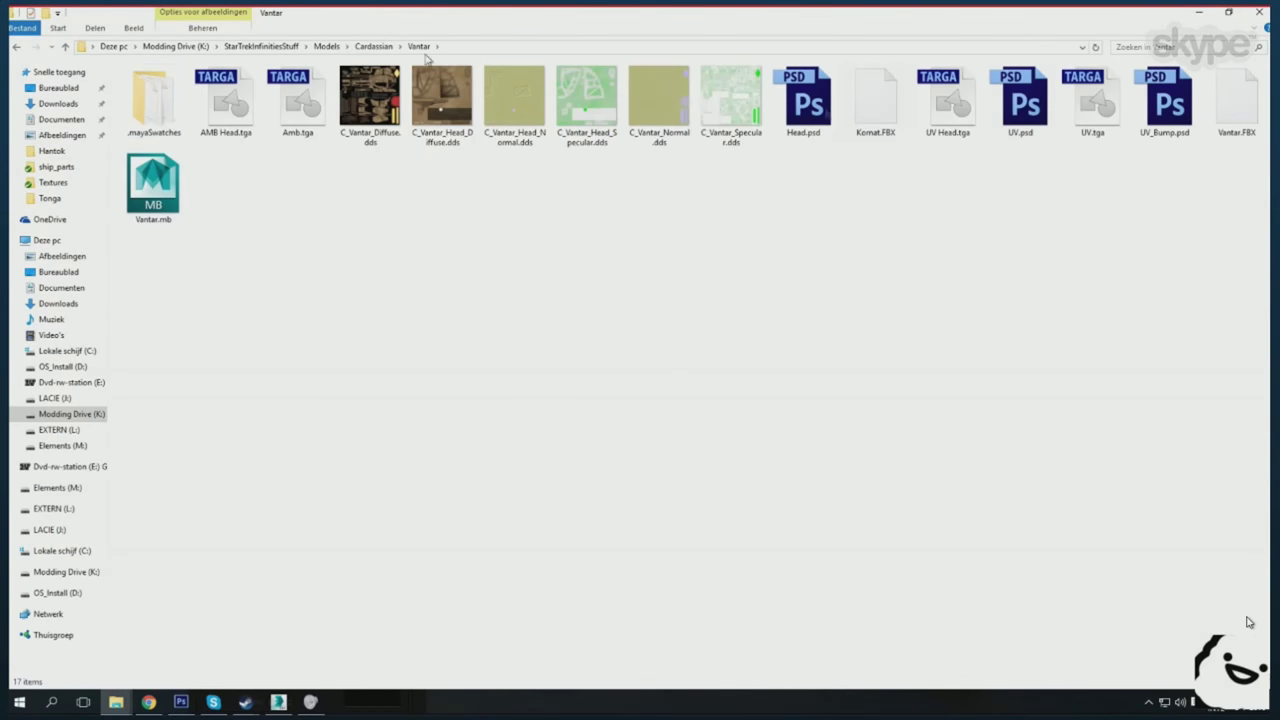
double_click(1023, 91)
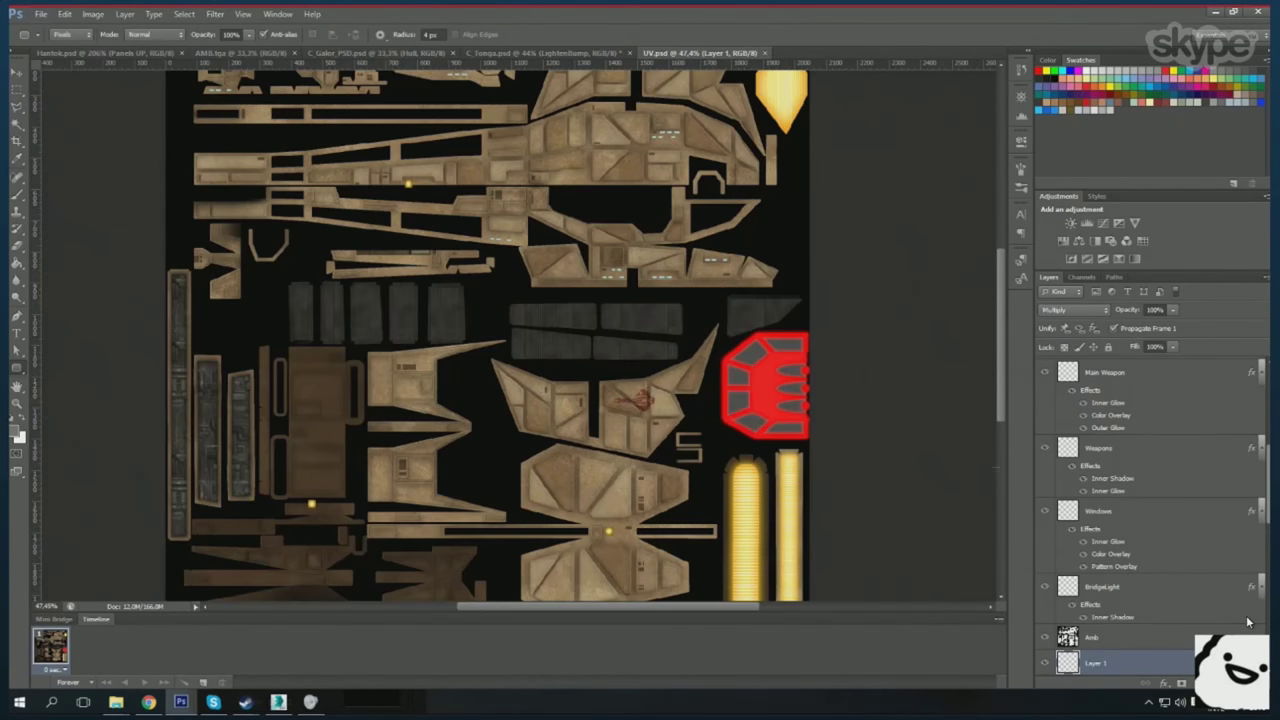
right_click(1128, 605)
click(1183, 358)
- Add a new layer with the pasted bevel style on the Hantok texture and draw a small rounded recess
click(95, 52)
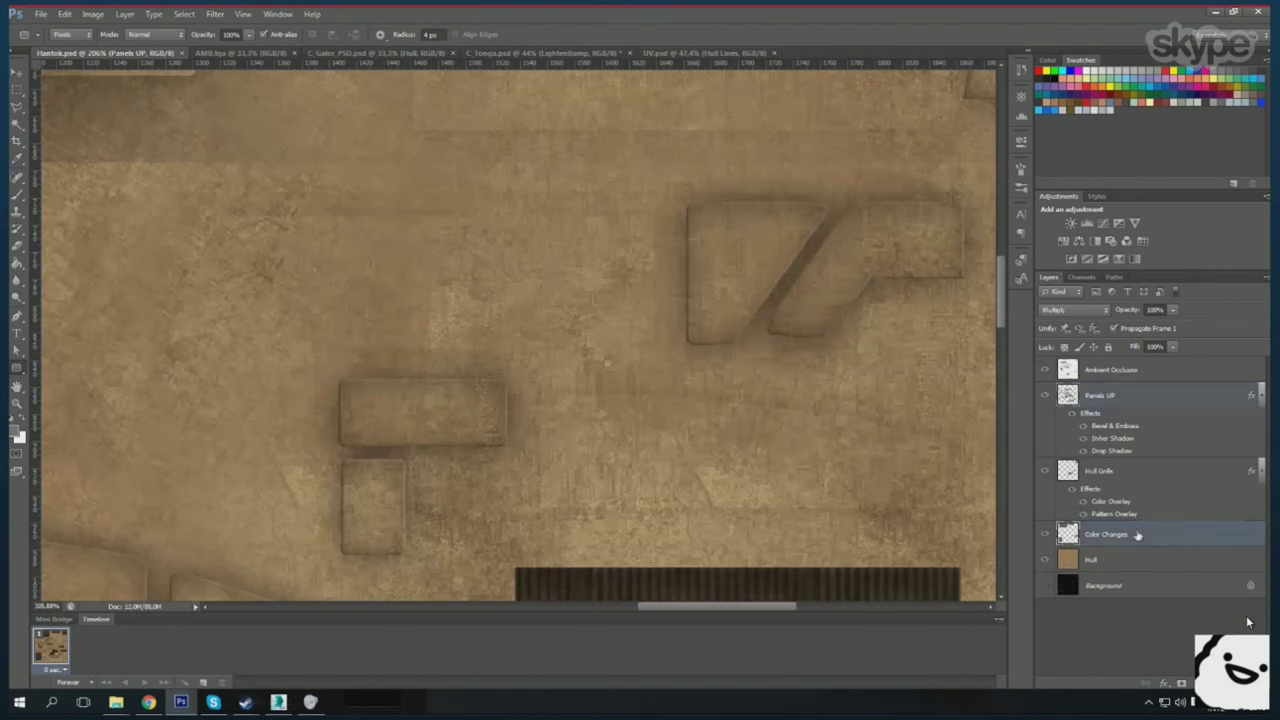
click(1100, 531)
right_click(1100, 531)
click(1185, 300)
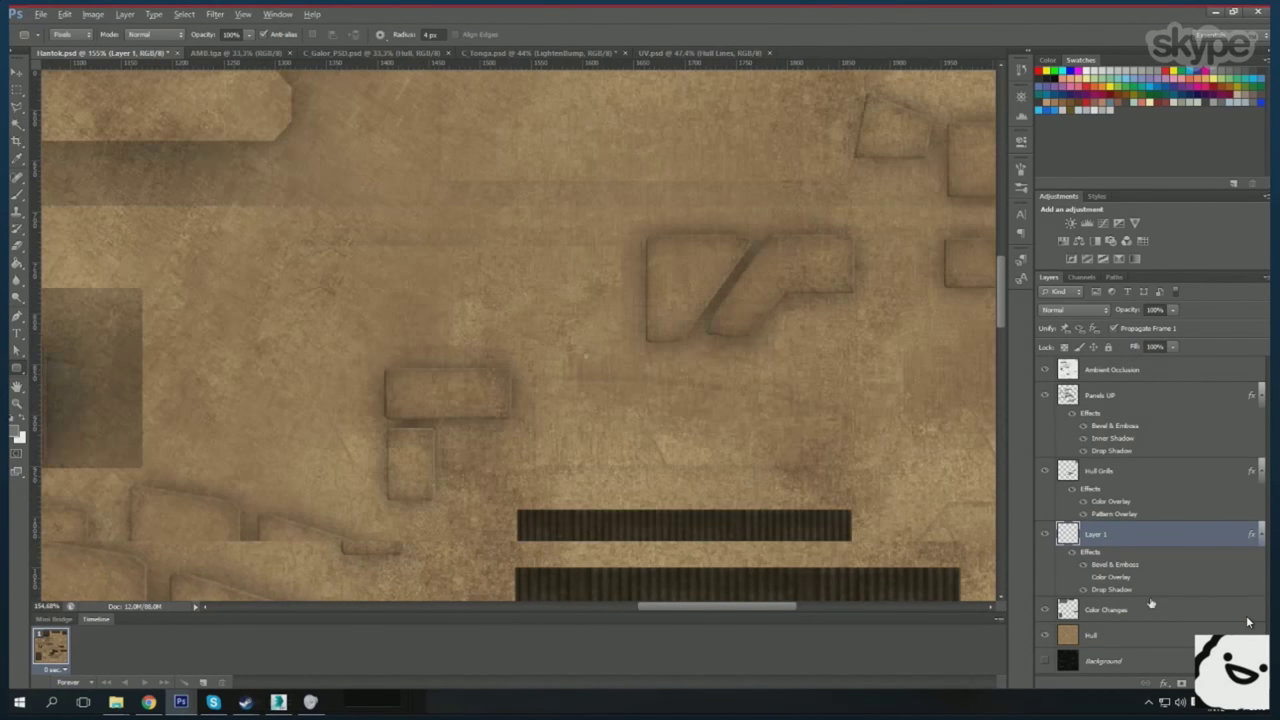
key(ctrl+v)
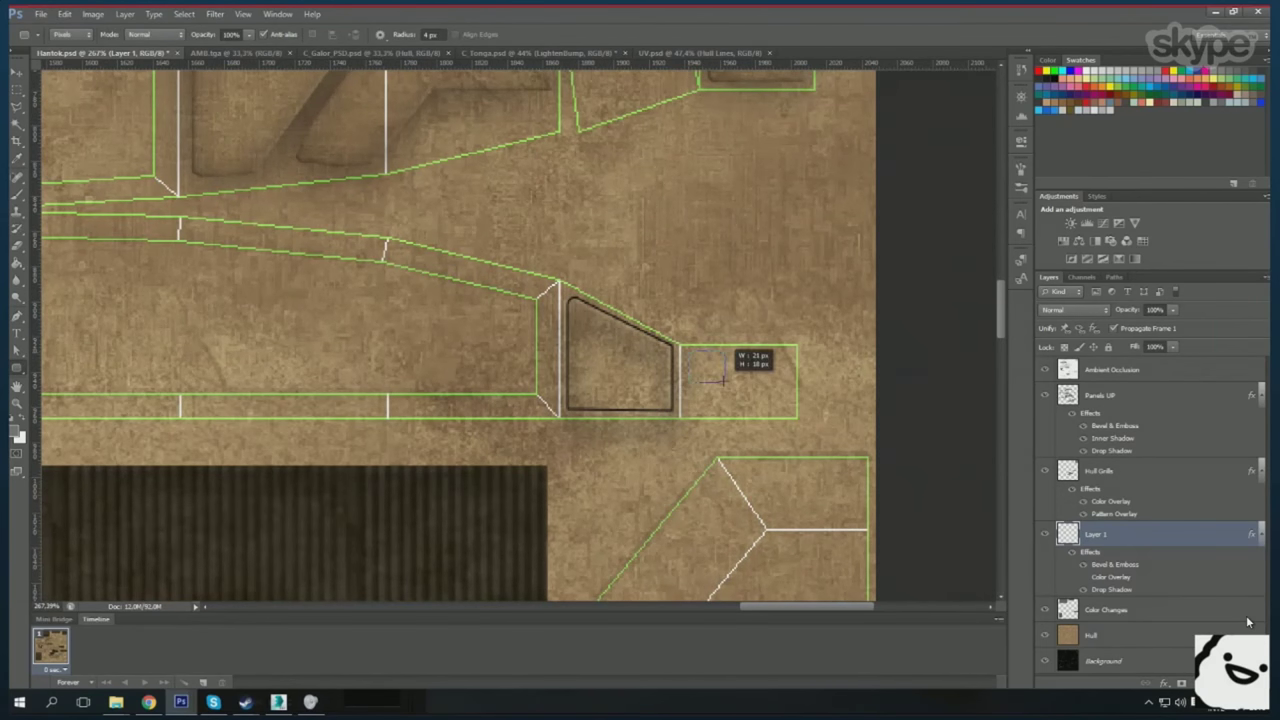
drag(689, 353, 770, 420)
- Draw a custom Pen panel outline, merge it into Layer 1, and add a small rounded recess below
scroll(720, 331, down, 3)
scroll(754, 289, up, 2)
scroll(680, 404, up, 2)
scroll(400, 350, down, 3)
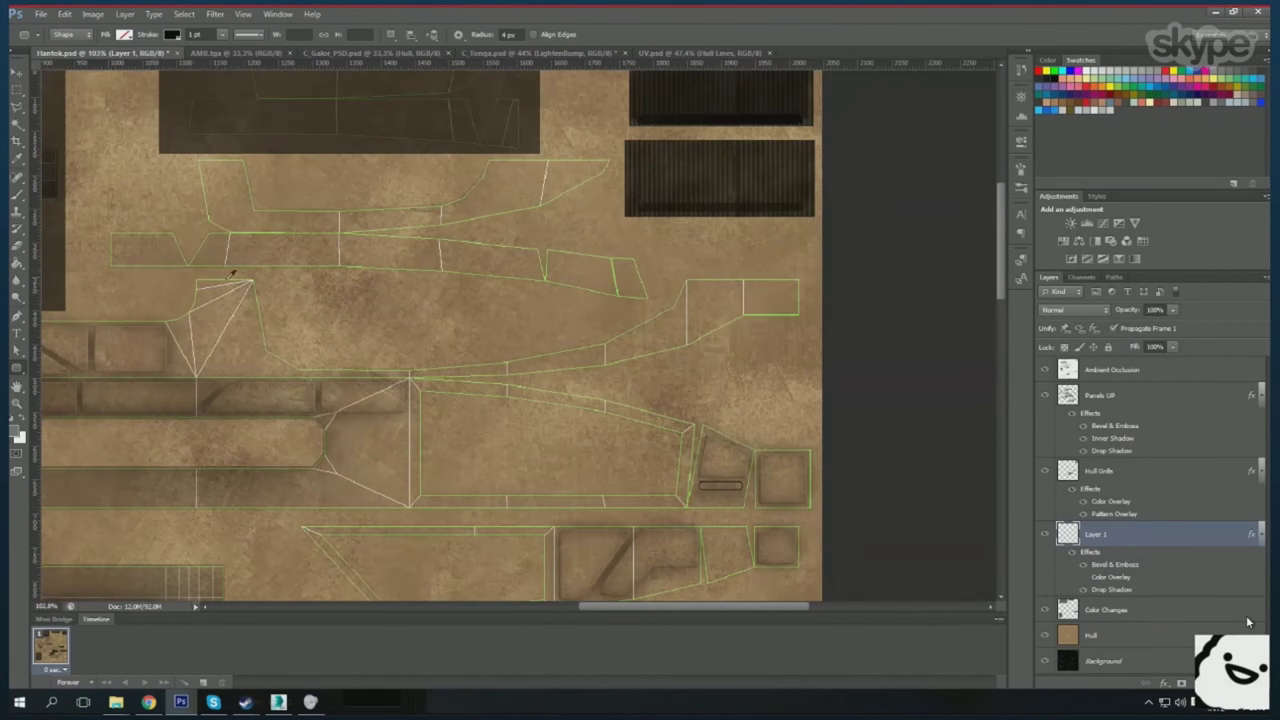
scroll(184, 302, up, 3)
key(p)
click(421, 487)
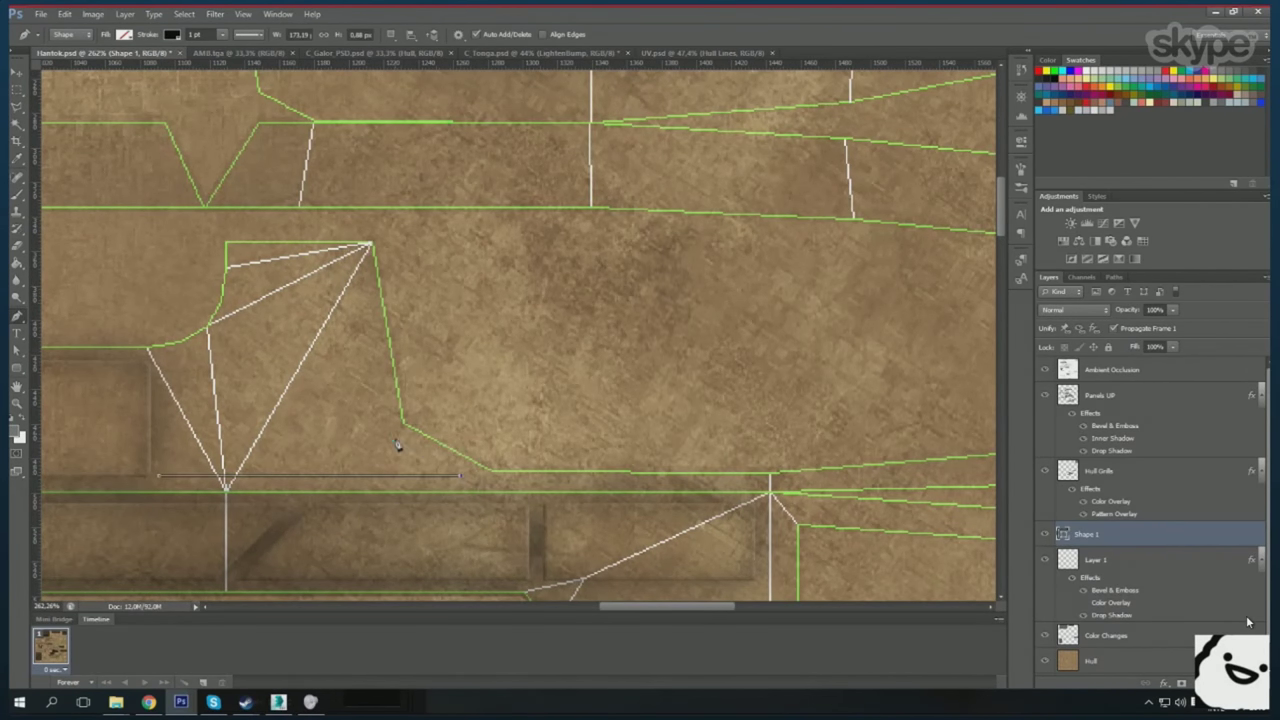
click(172, 460)
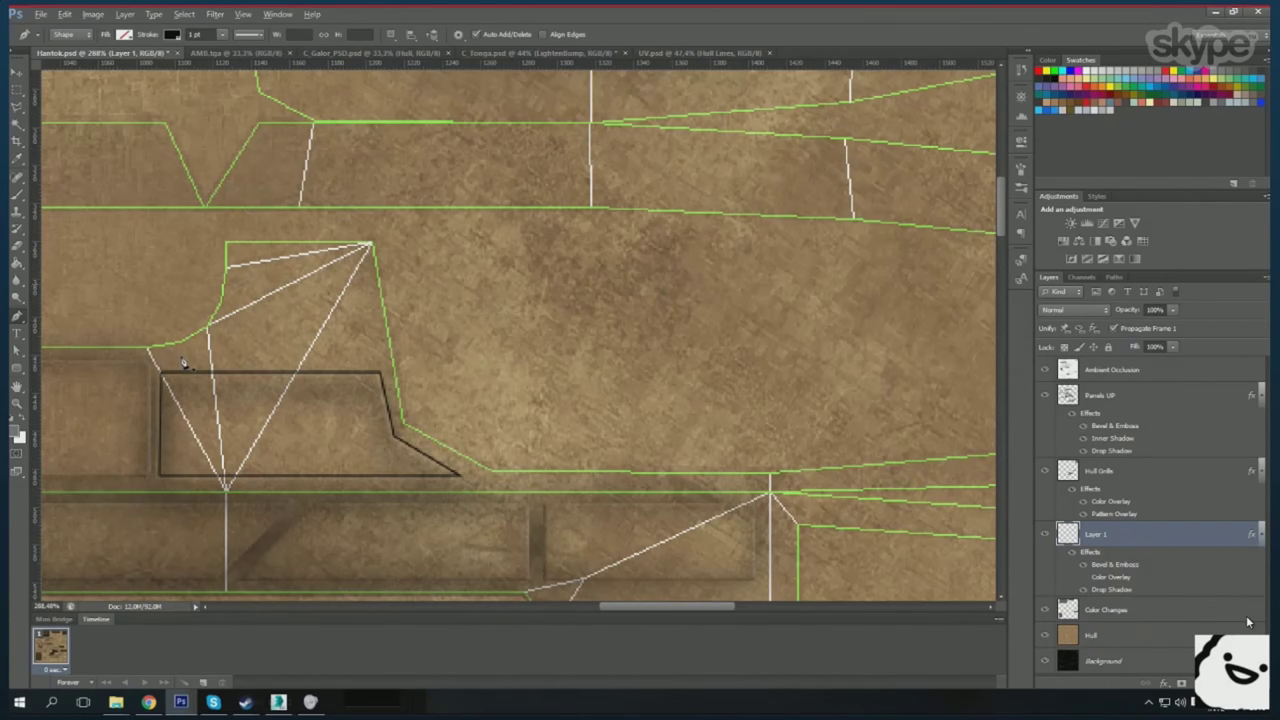
scroll(234, 332, down, 2)
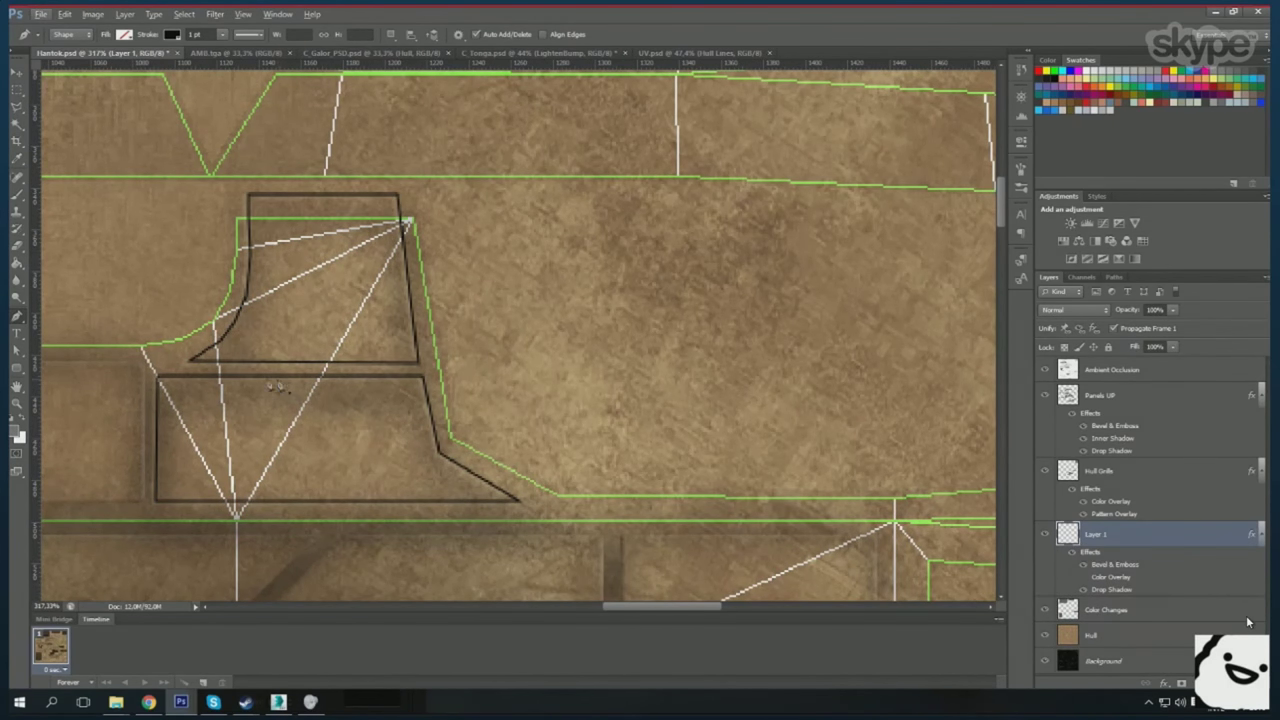
key(ctrl+e)
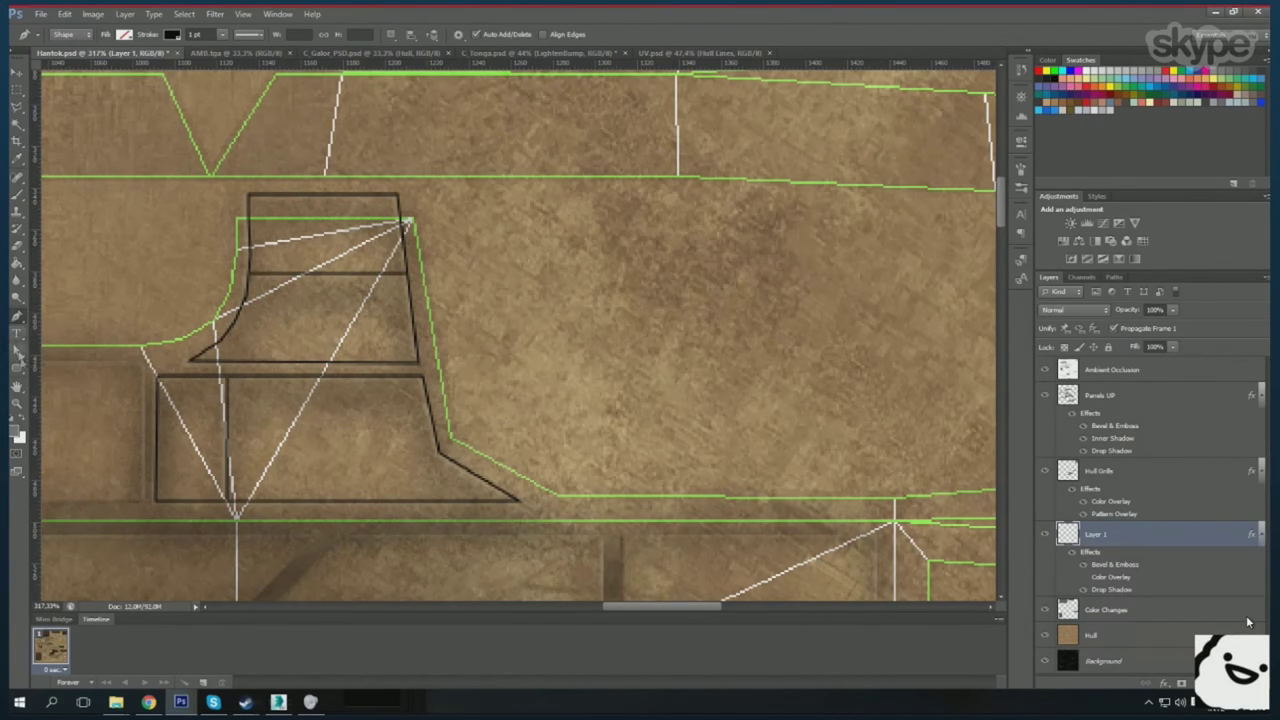
drag(323, 432, 324, 433)
scroll(324, 433, down, 5)
scroll(613, 372, right, 4)
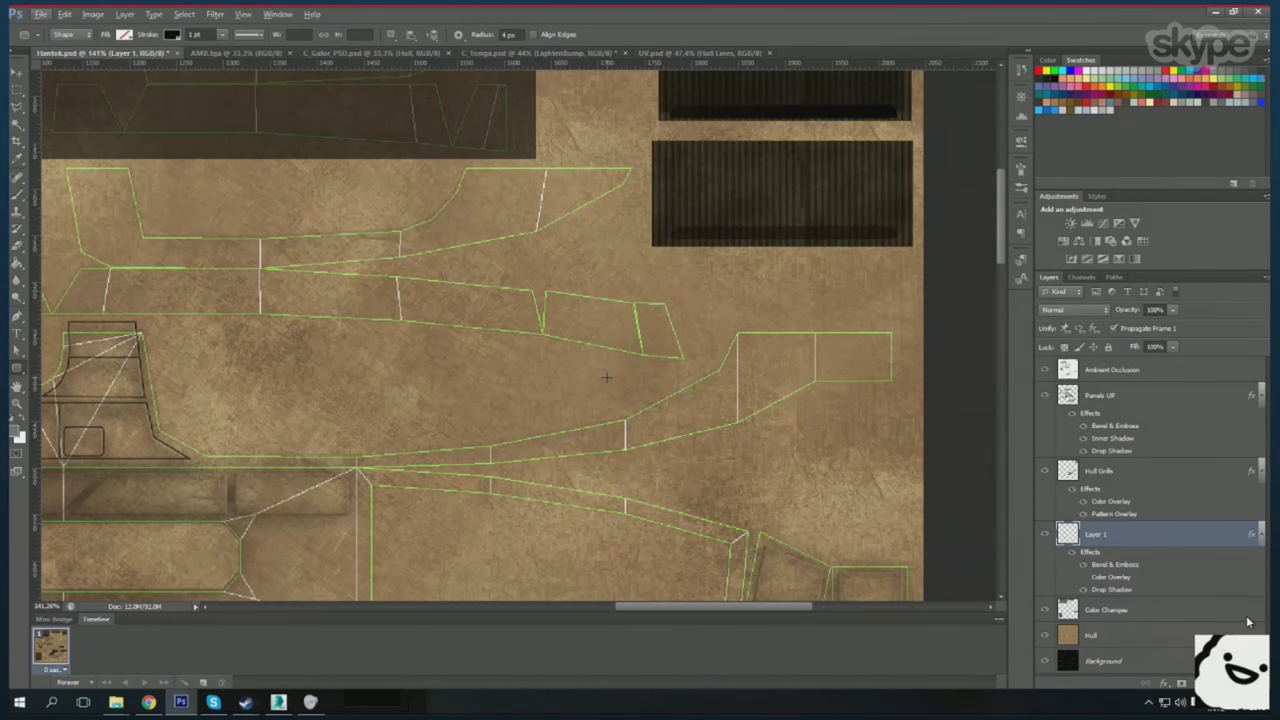
- Open buienradar.nl in a new web browser tab
click(148, 702)
key(ctrl+t)
text(facebook.com)
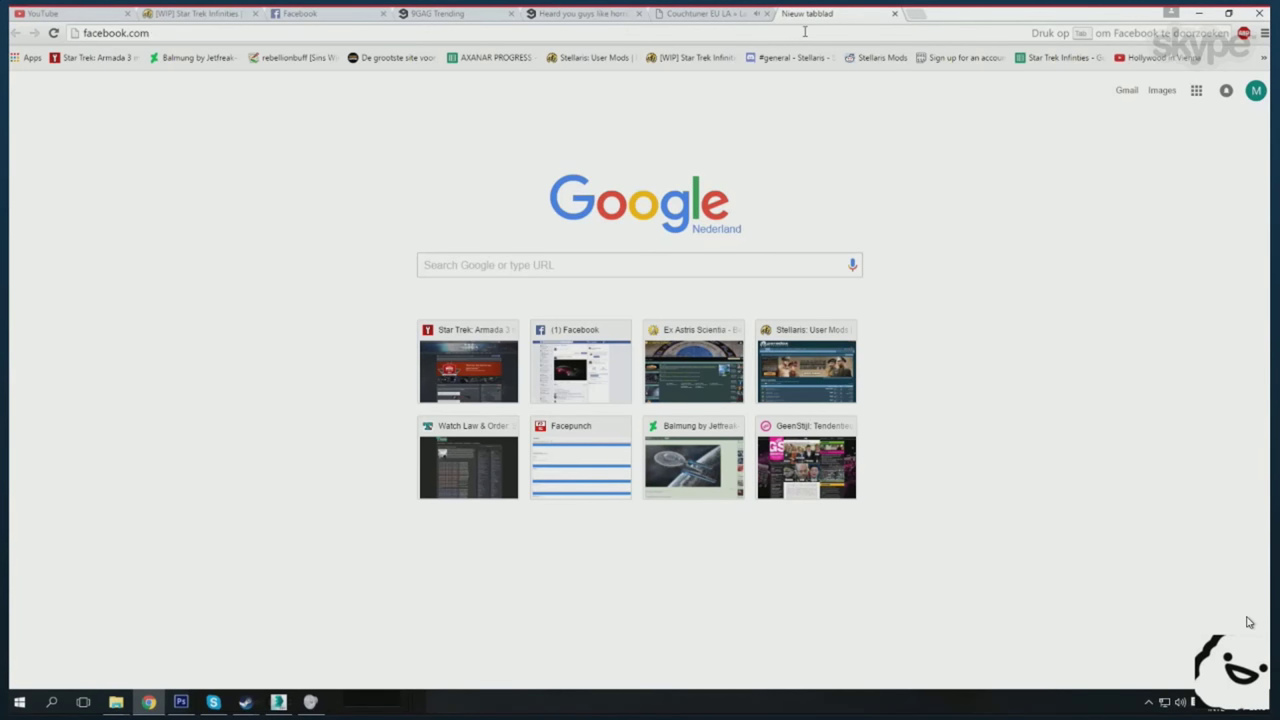
text(buienradar.nl)
key(Return)
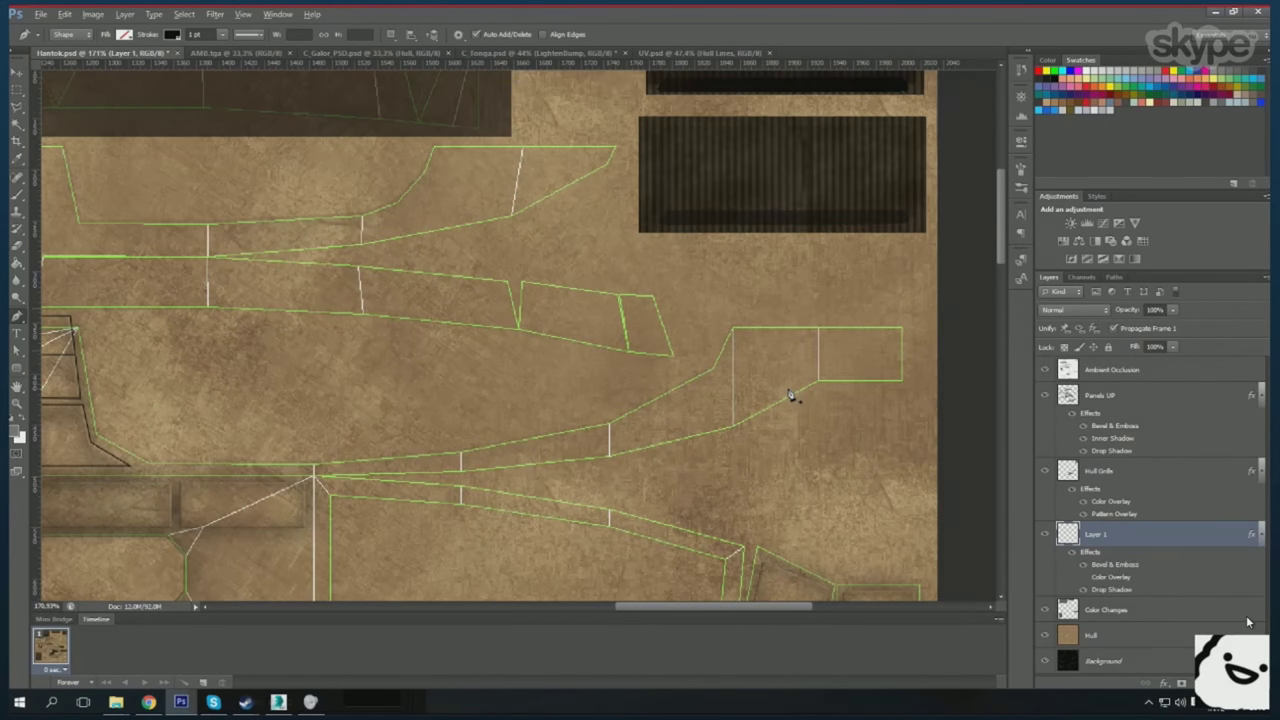
scroll(790, 395, up, 1)
- Draw a four-point angled panel outline with the Pen and merge it into Layer 1
click(606, 431)
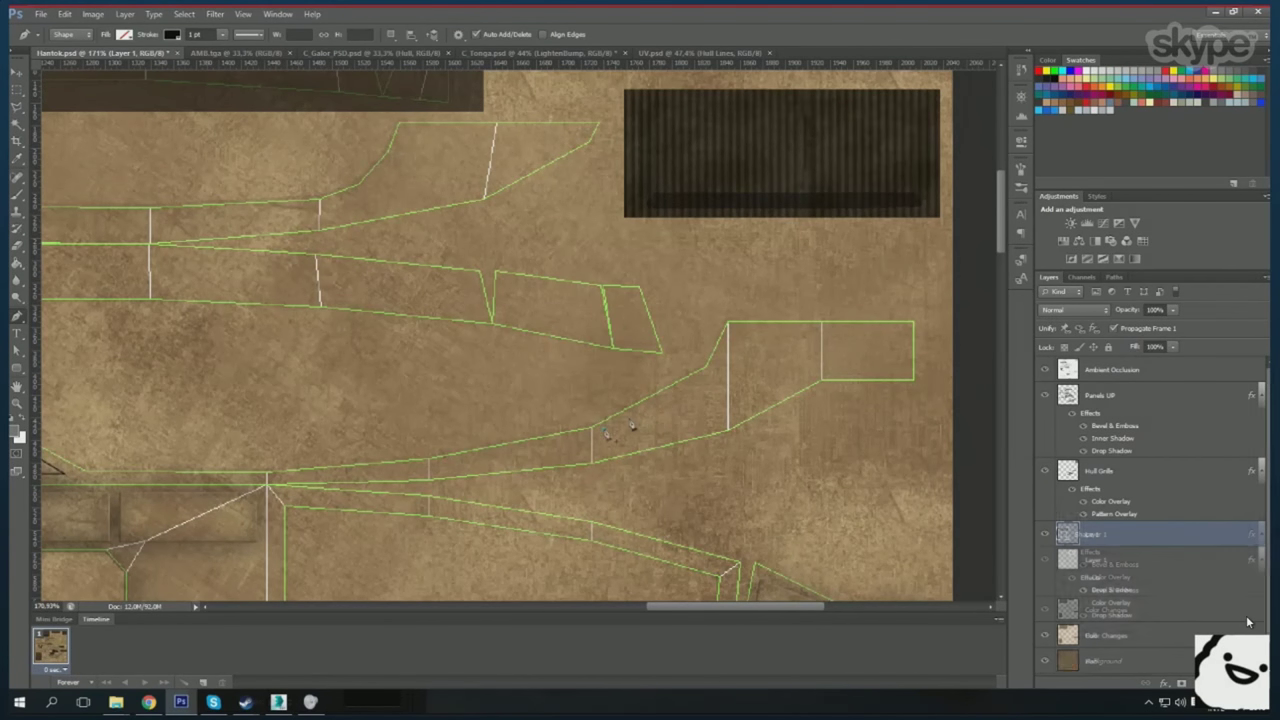
click(715, 377)
scroll(720, 397, up, 2)
scroll(722, 397, up, 1)
click(708, 460)
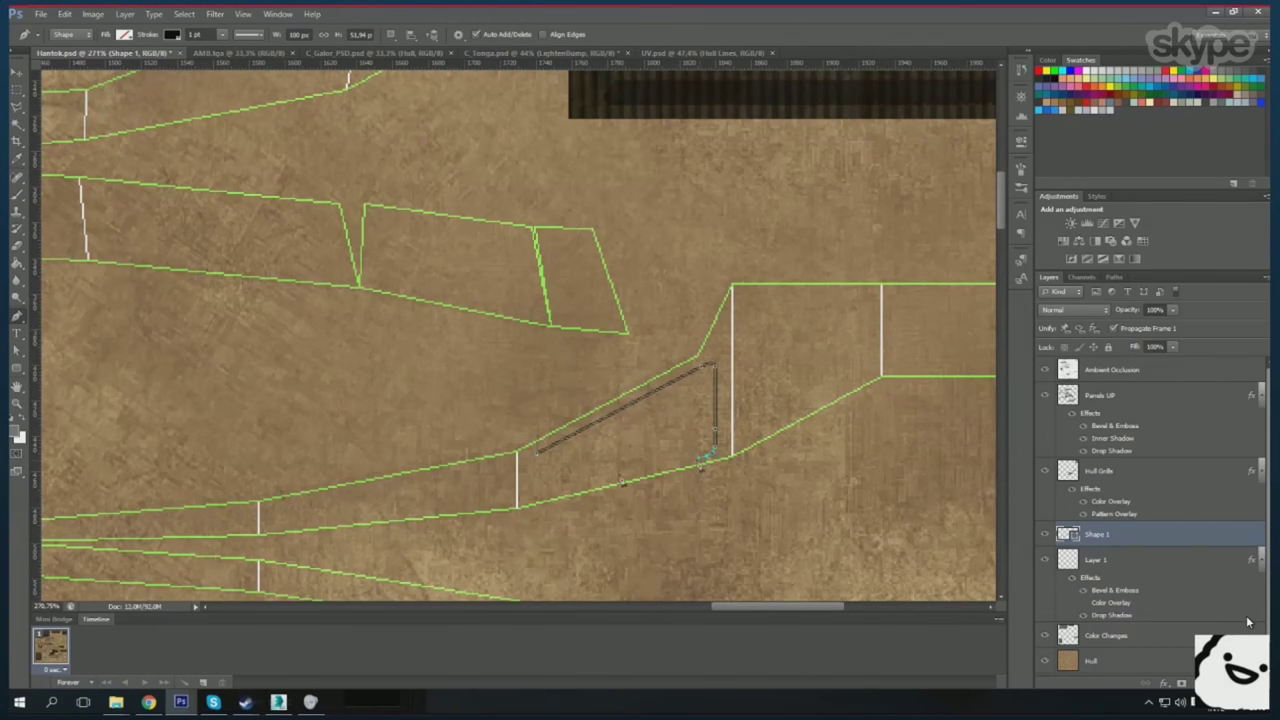
click(535, 455)
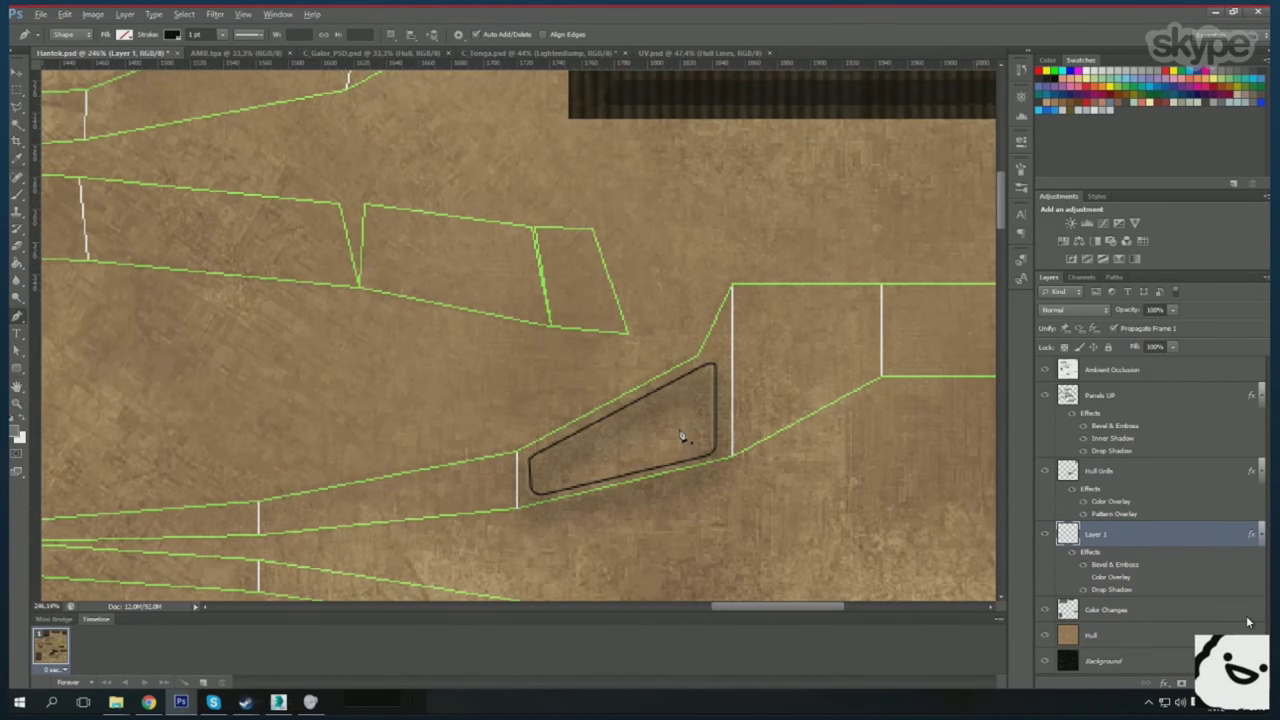
key(ctrl+e)
- Add a rounded recess in the right panel box and another angled inset outline merged into Layer 1
scroll(680, 434, up, 1)
drag(645, 355, 785, 395)
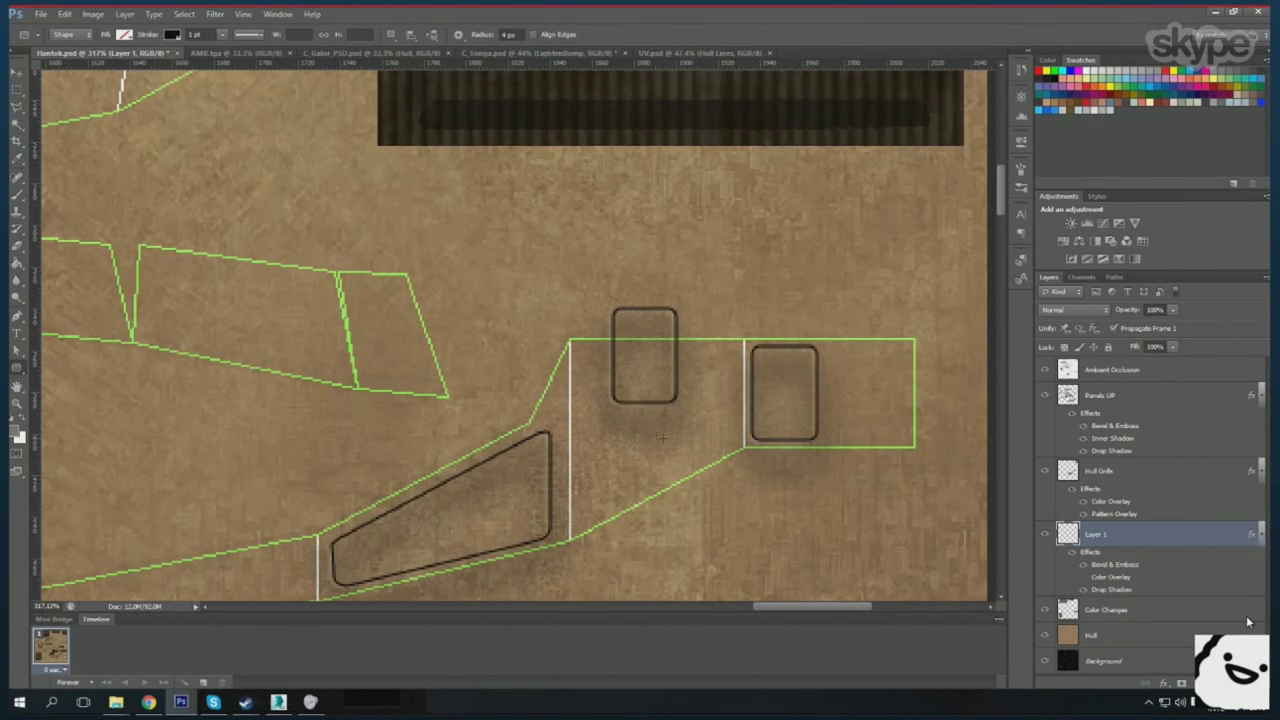
key(Delete)
key(p)
click(583, 331)
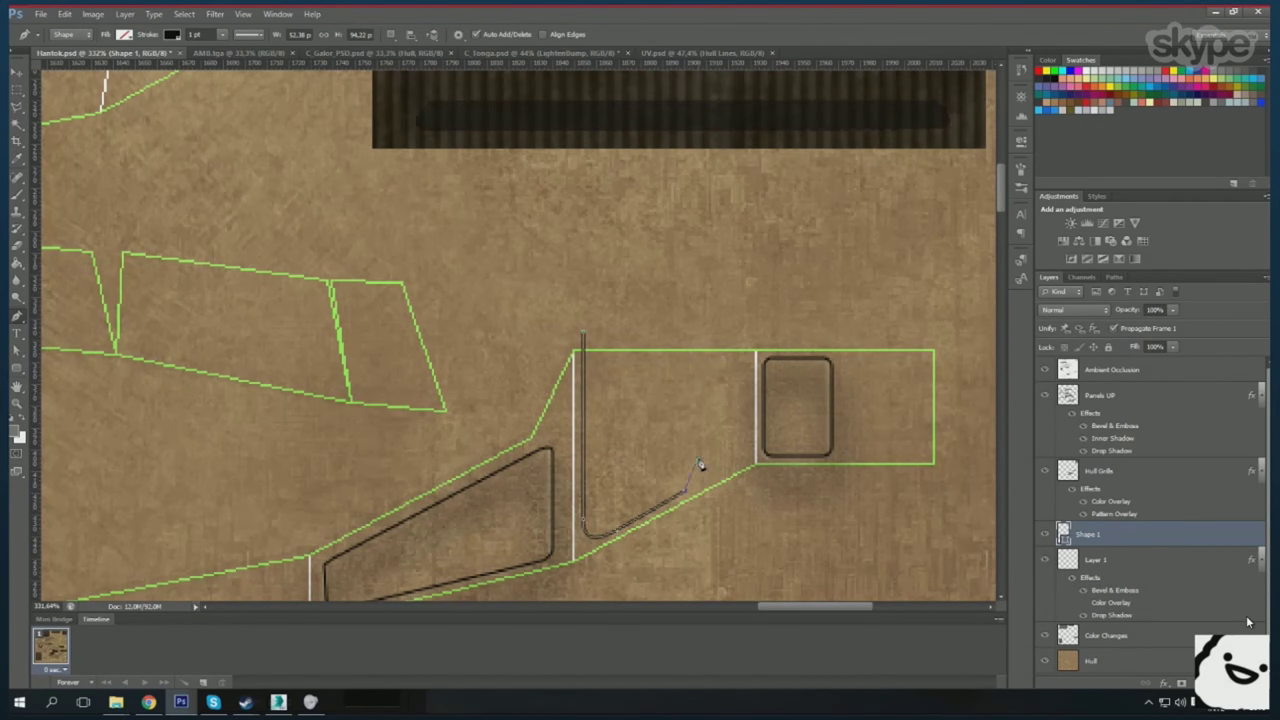
click(583, 331)
key(ctrl+e)
- Draw an inset outline in the left panel and merge it into Layer 1
scroll(677, 449, down, 4)
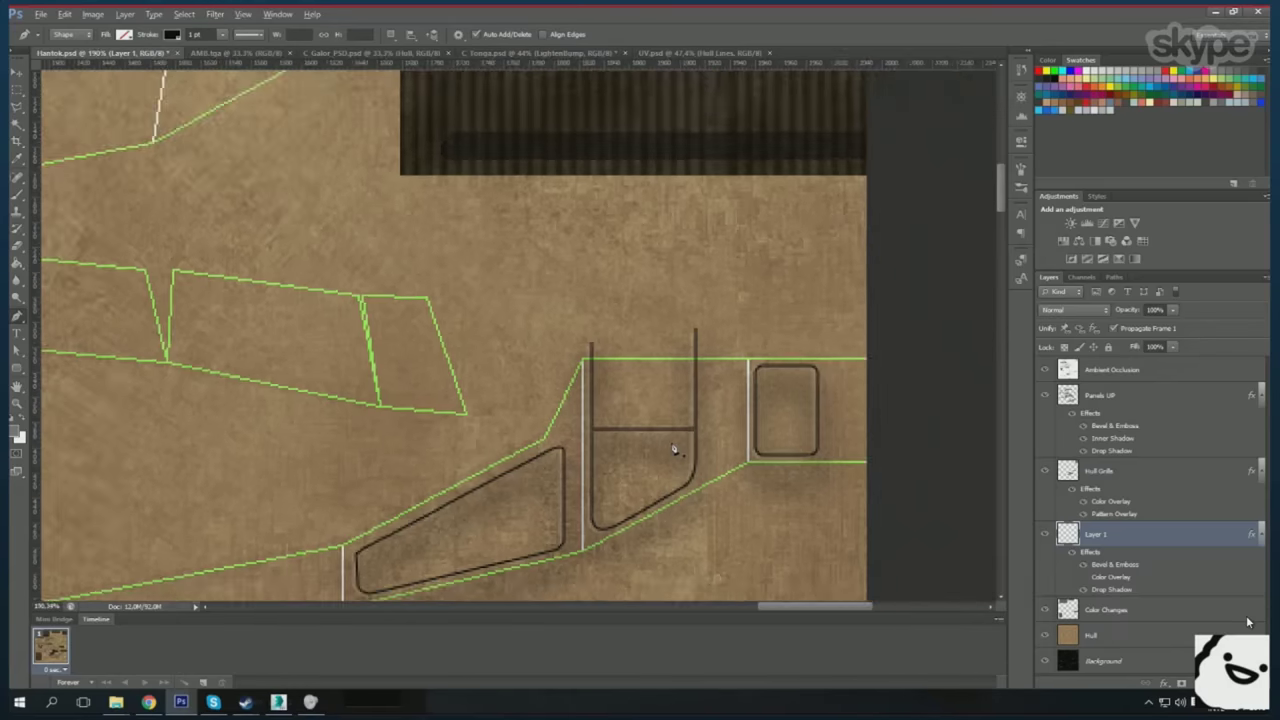
scroll(193, 344, up, 3)
click(178, 268)
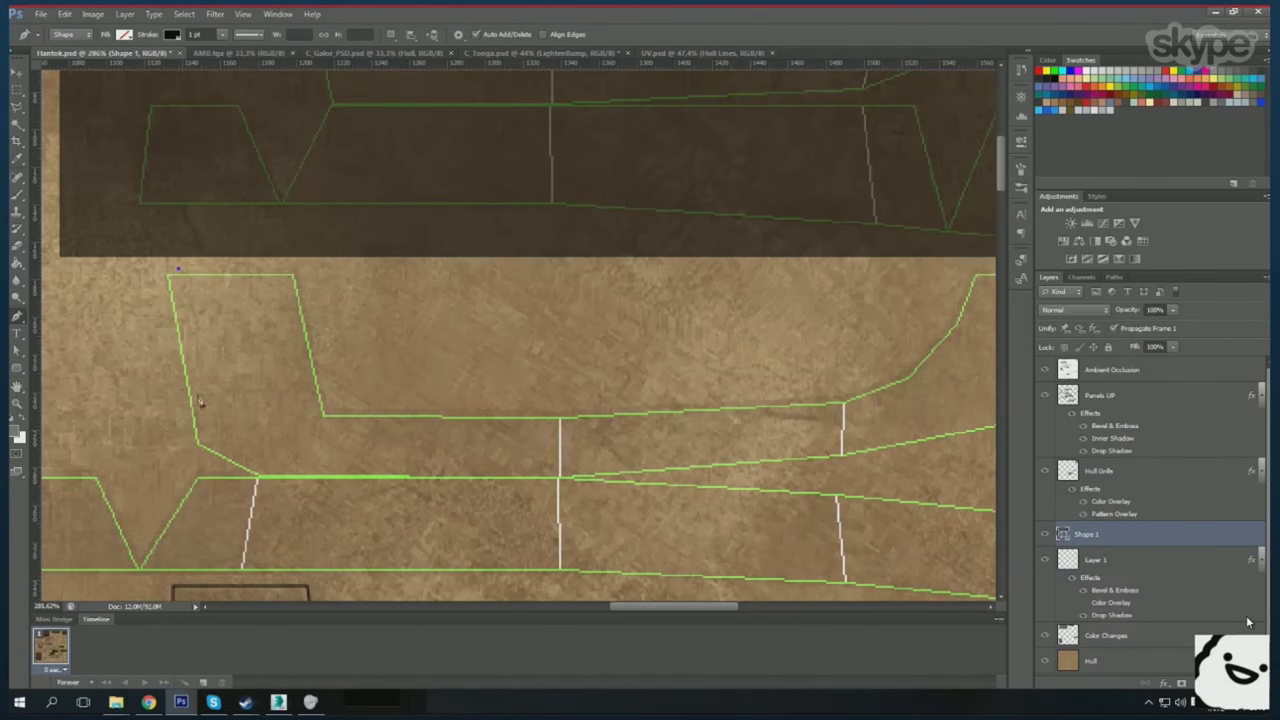
click(284, 274)
key(ctrl+e)
- Outline a slanted panel with a horizontal divider along the top edge and merge it into Layer 1
scroll(302, 425, down, 2)
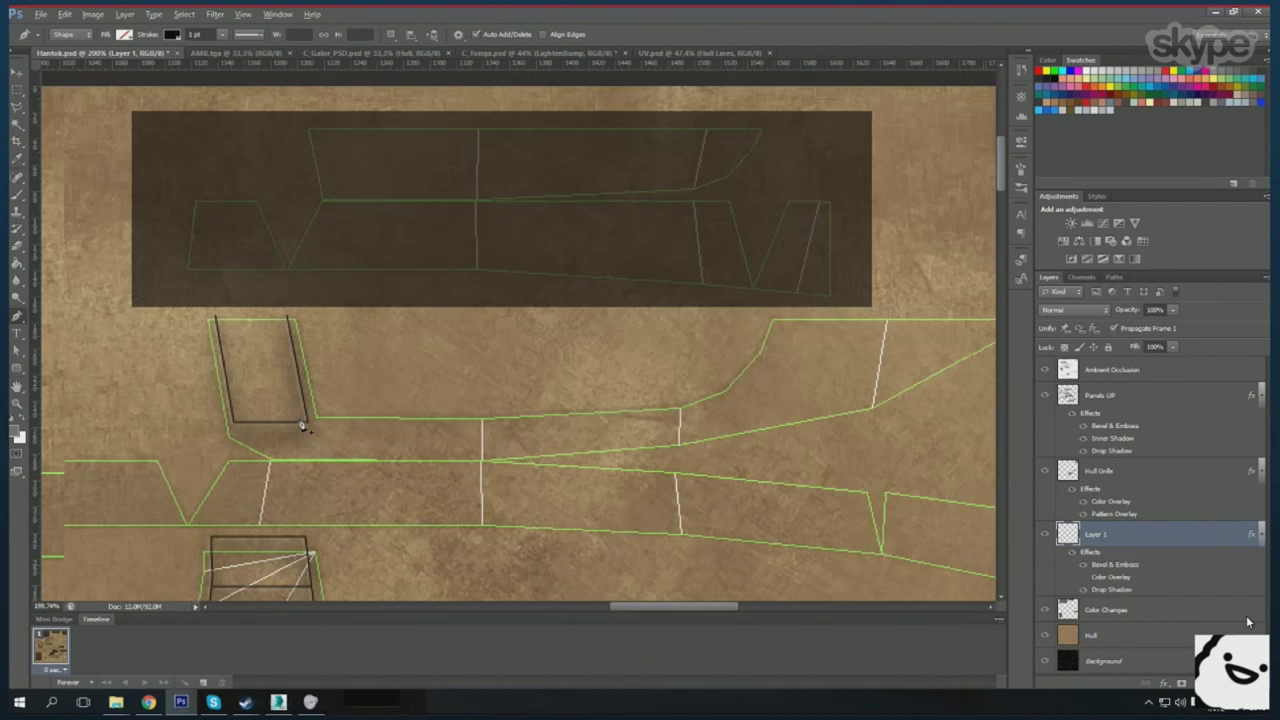
scroll(560, 310, up, 2)
click(560, 308)
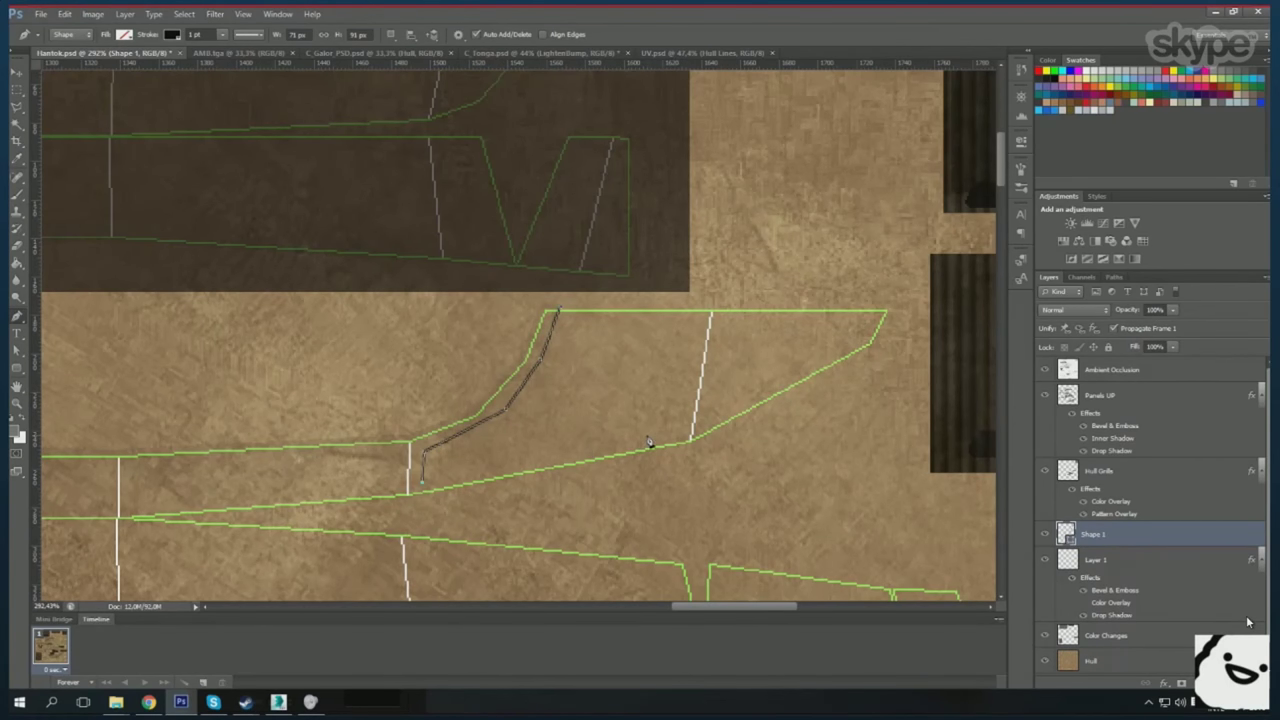
click(663, 305)
click(527, 378)
click(663, 378)
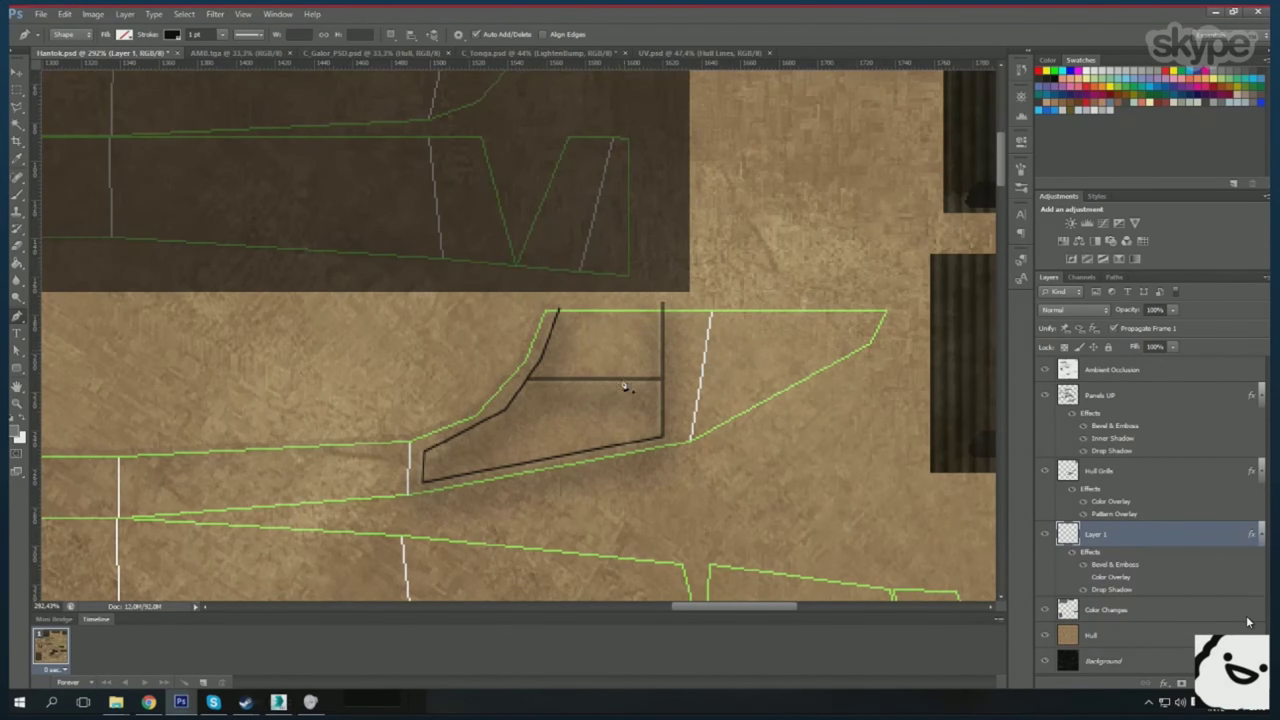
click(614, 458)
key(ctrl+e)
scroll(390, 488, down, 5)
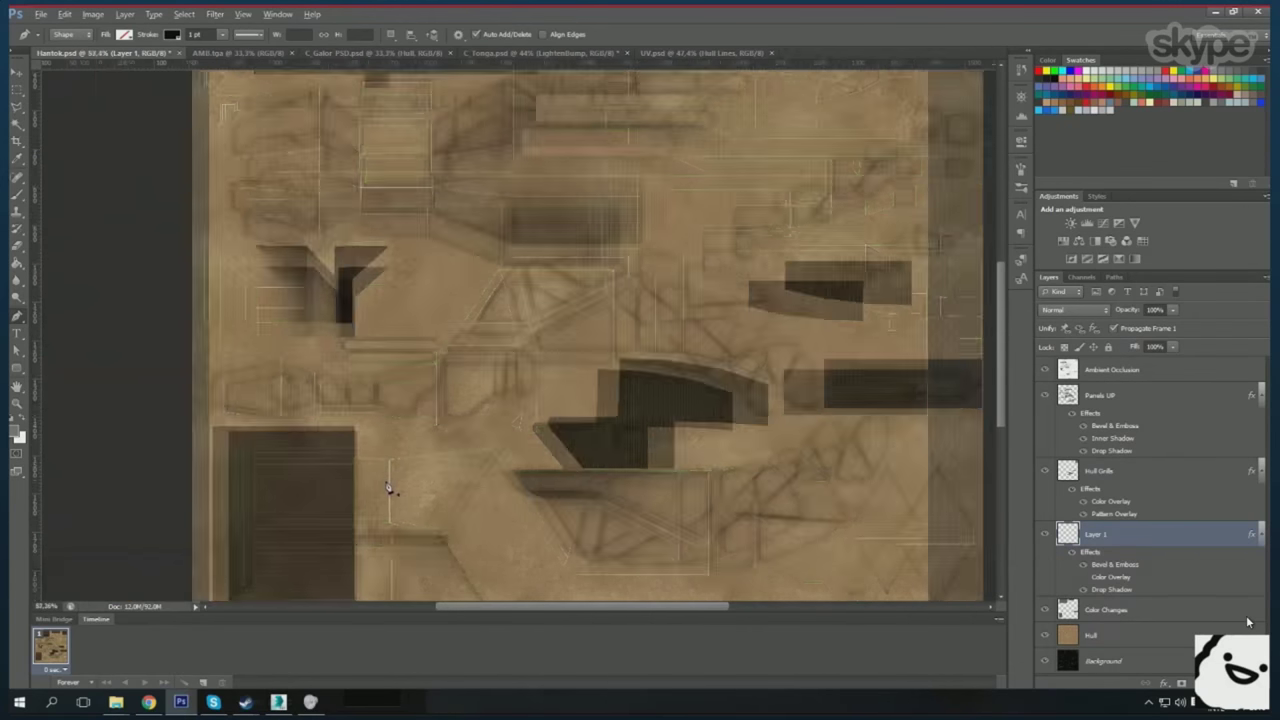
scroll(390, 488, up, 3)
scroll(366, 300, up, 2)
- Add a tall rounded plate in the narrow panel and an inset outline in the triangular panel
key(u)
mouse_move(405, 273)
mouse_down()
mouse_move(347, 403)
mouse_move(428, 477)
mouse_up()
scroll(397, 366, down, 2)
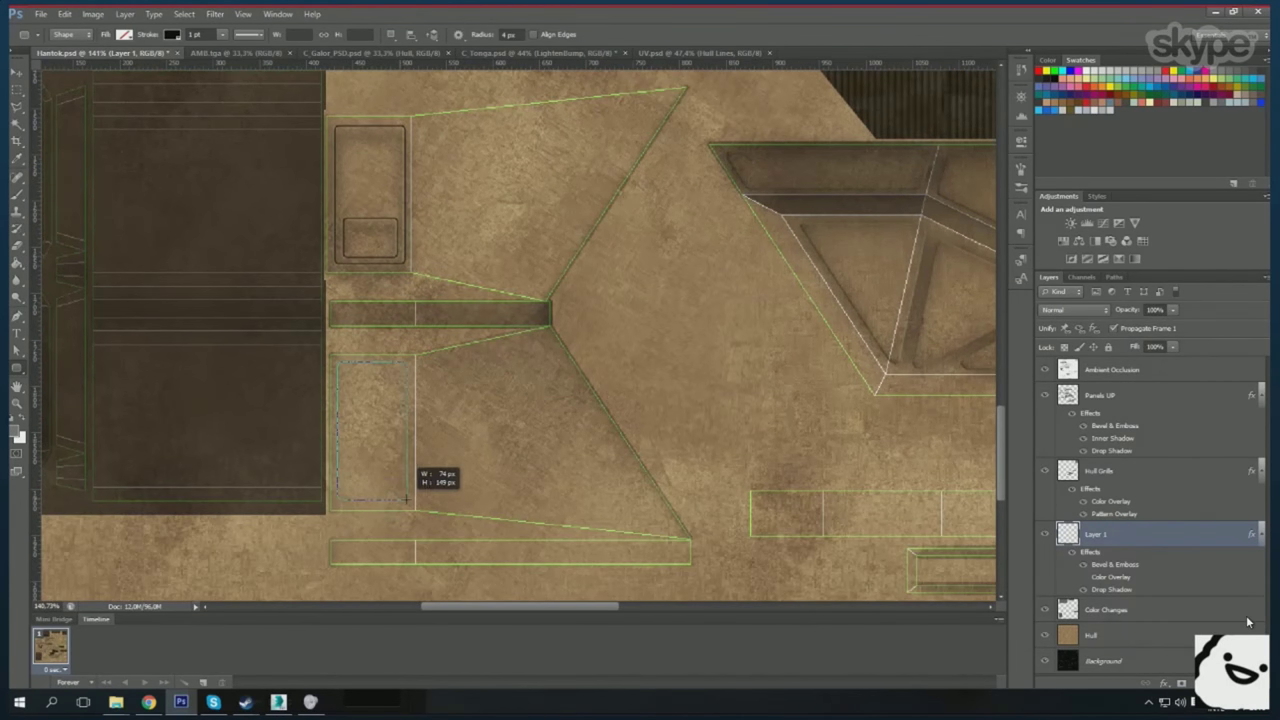
key(p)
click(732, 555)
key(ctrl+e)
- Draw a horizontal divider and an inset outline in the upper panel, merged into Layer 1
scroll(490, 480, up, 1)
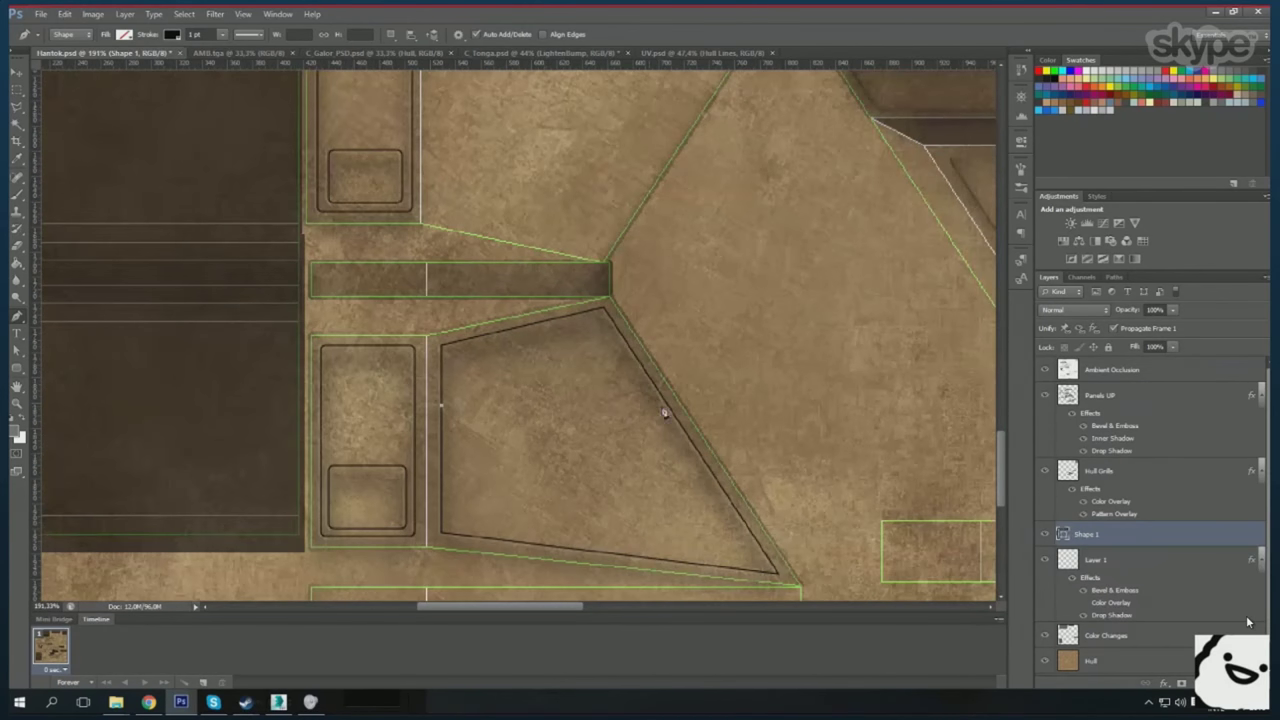
click(665, 407)
click(441, 405)
click(490, 407)
click(492, 545)
scroll(523, 411, up, 1)
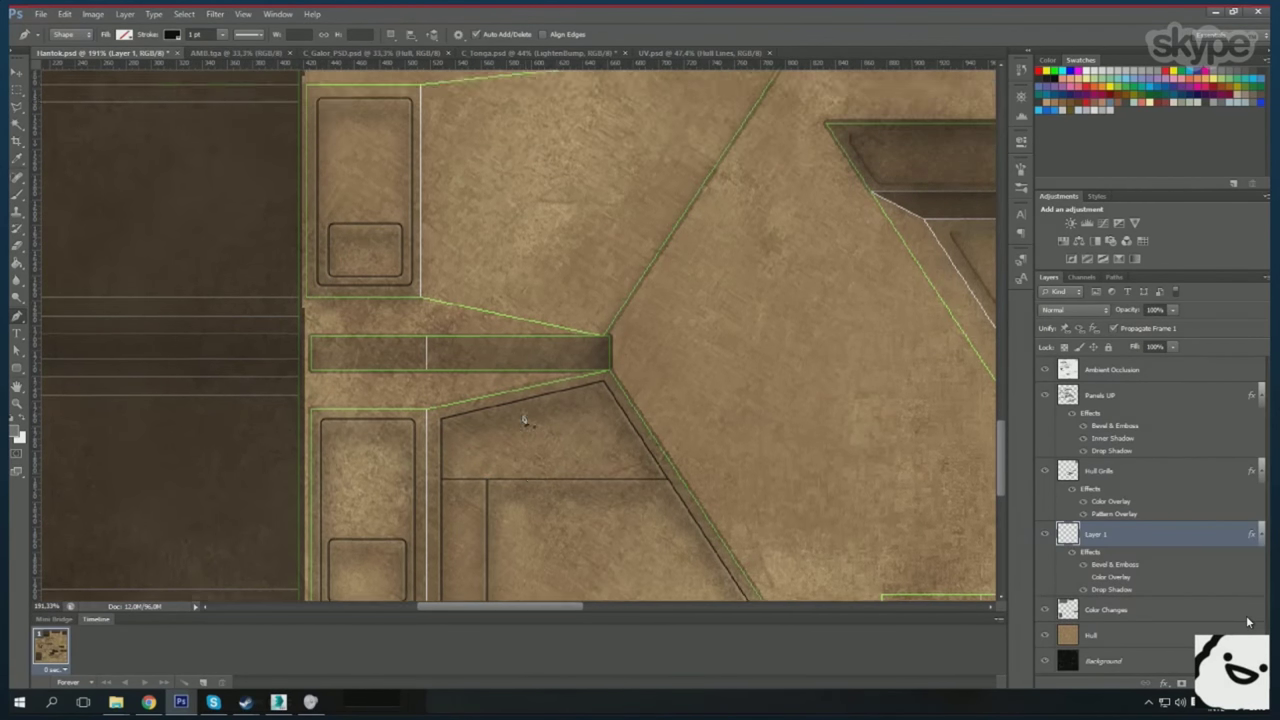
scroll(435, 314, up, 3)
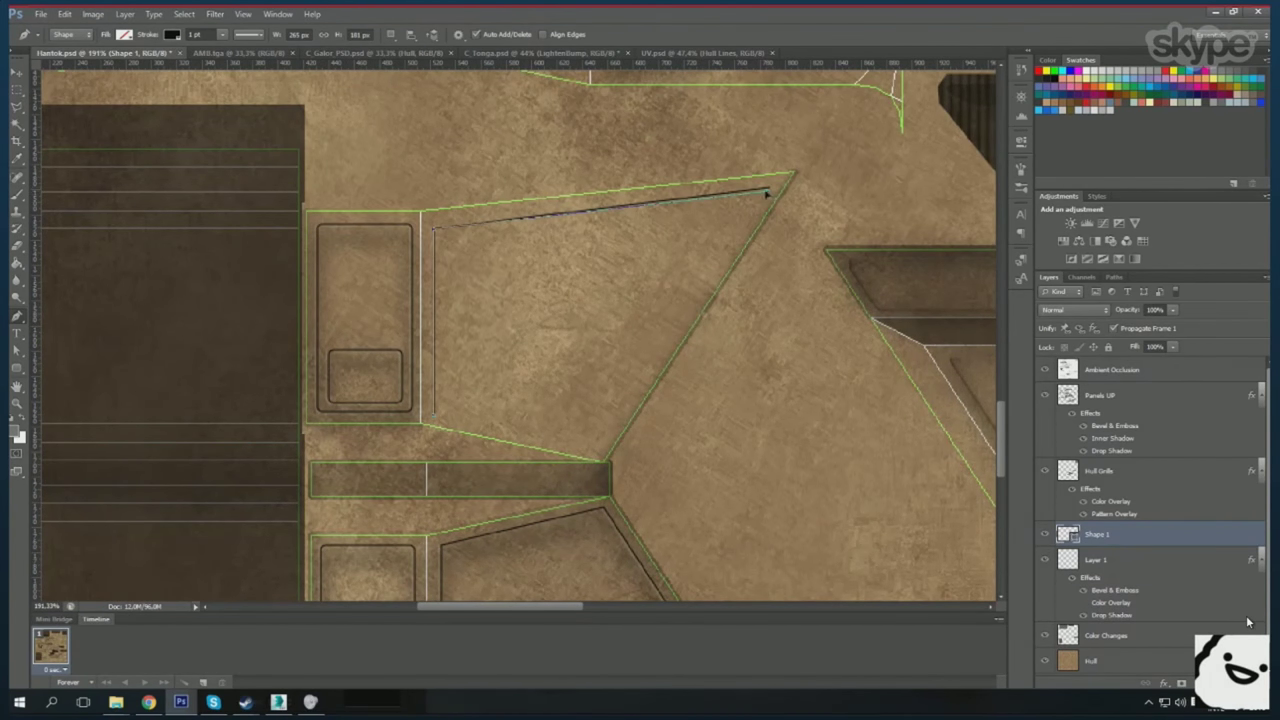
click(597, 449)
scroll(455, 380, up, 1)
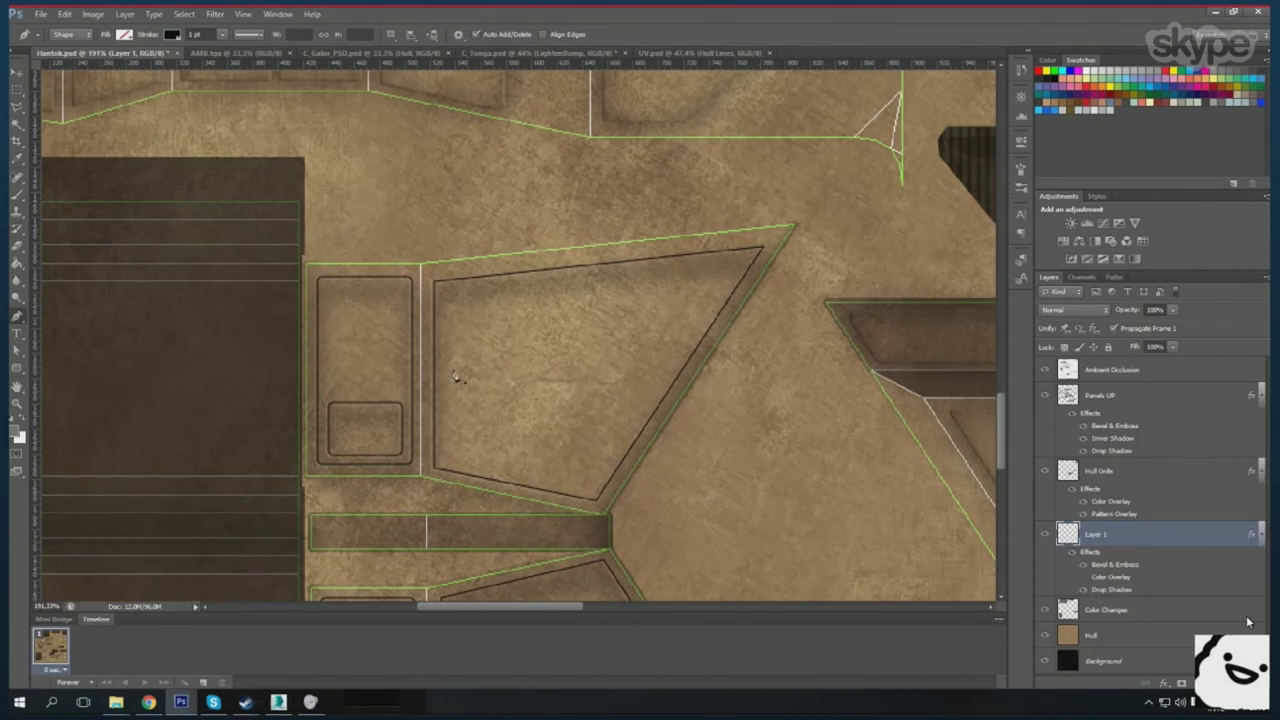
click(712, 320)
key(ctrl+e)
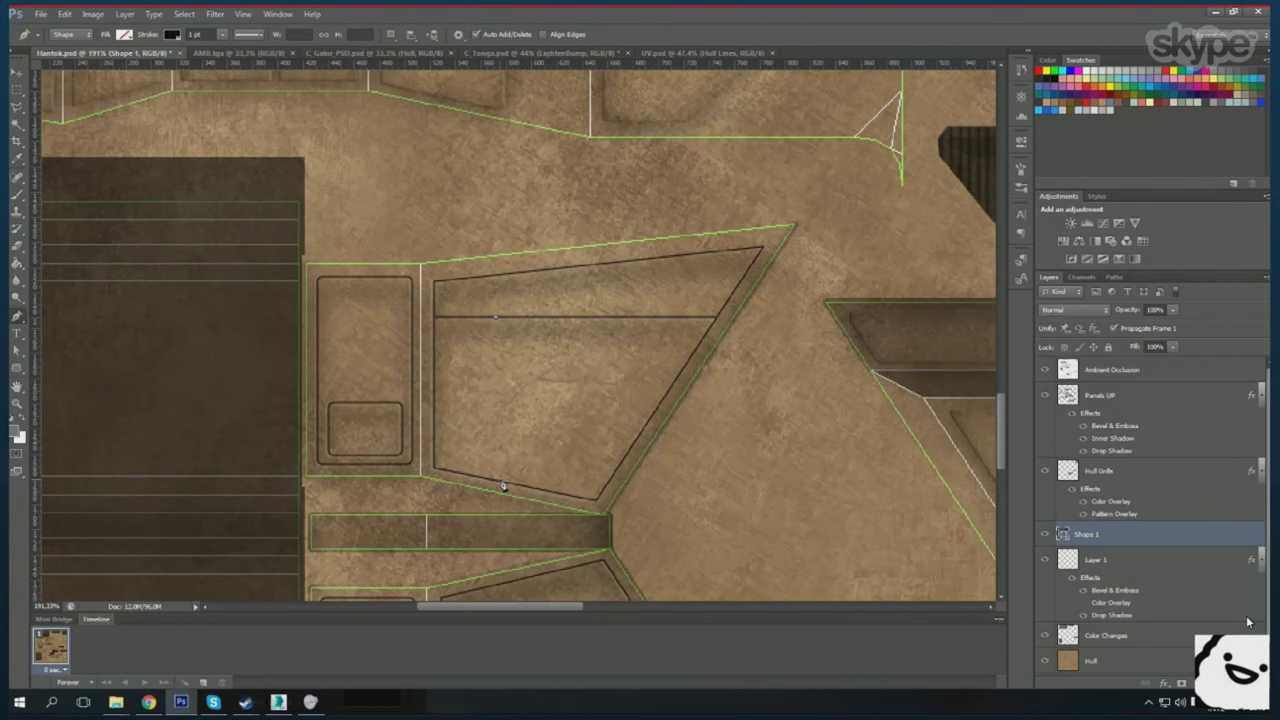
- Draw 4 px-radius rounded plates in the narrow strip, upper panel and long strip
scroll(510, 460, down, 3)
key(u)
scroll(510, 455, up, 2)
scroll(510, 455, up, 2)
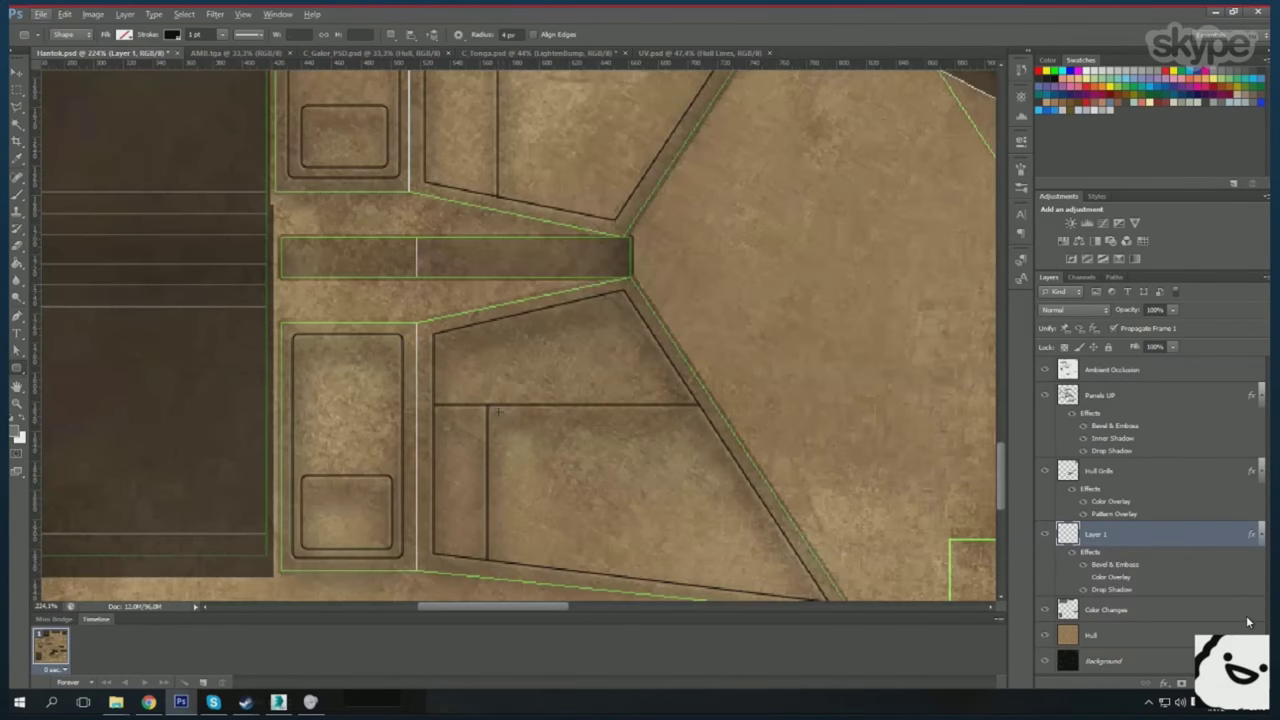
drag(500, 418, 614, 472)
scroll(510, 455, up, 1)
drag(484, 310, 486, 312)
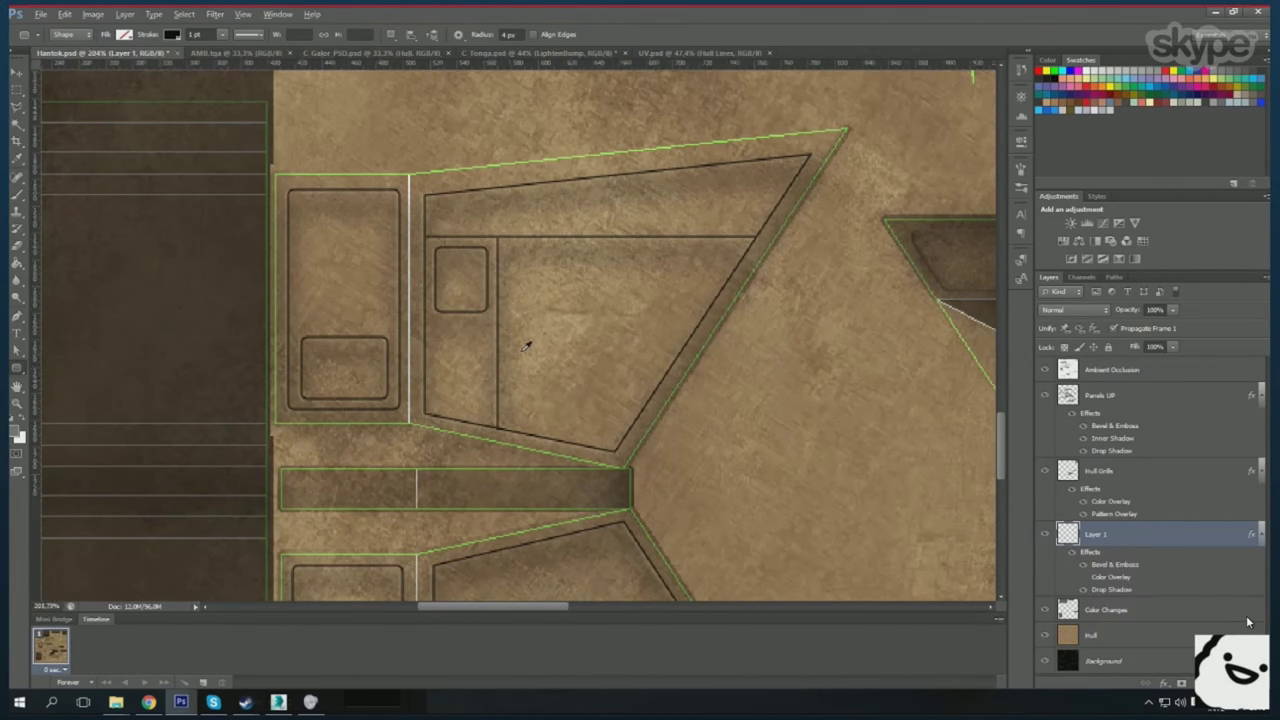
scroll(523, 340, down, 3)
scroll(480, 380, up, 2)
scroll(427, 395, up, 2)
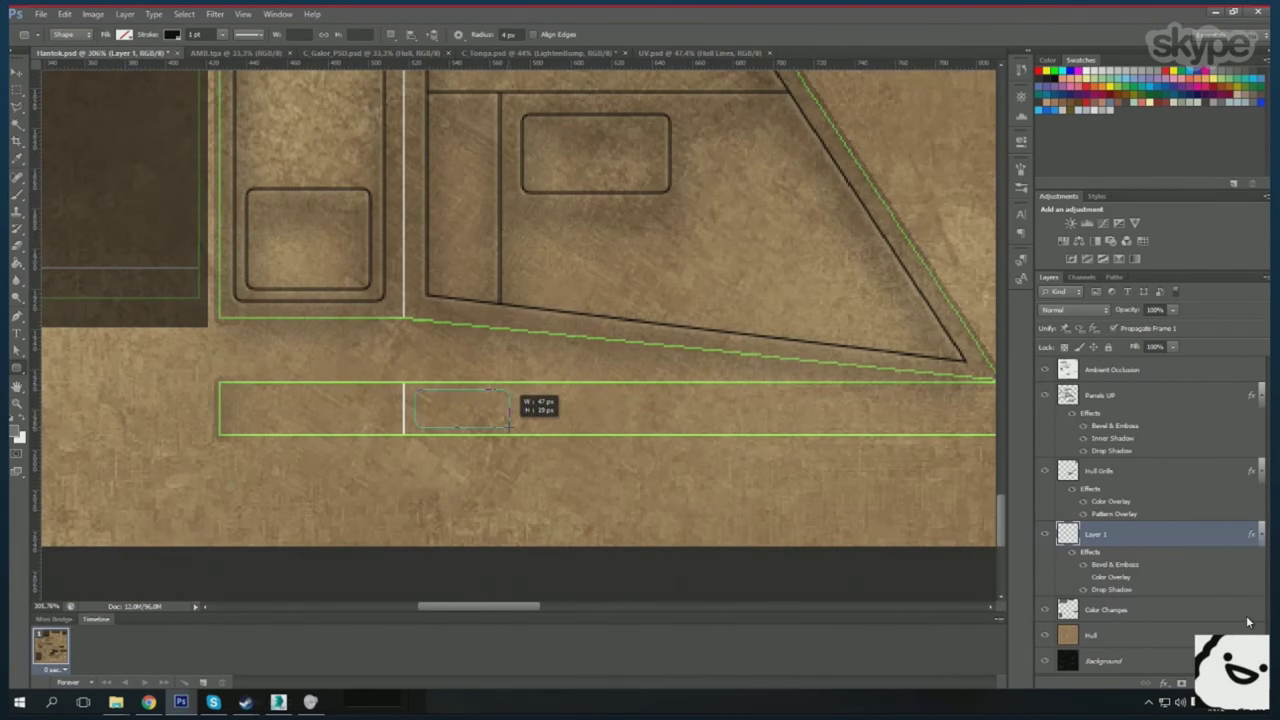
drag(508, 425, 529, 400)
scroll(508, 425, down, 3)
scroll(520, 380, up, 3)
scroll(529, 400, down, 2)
scroll(480, 390, up, 2)
- Add a wide flat rounded plate and two rounded plates in the dark Y-shaped island
mouse_move(434, 364)
mouse_down()
mouse_move(563, 410)
mouse_move(571, 400)
mouse_up()
scroll(571, 400, down, 3)
scroll(452, 268, down, 1)
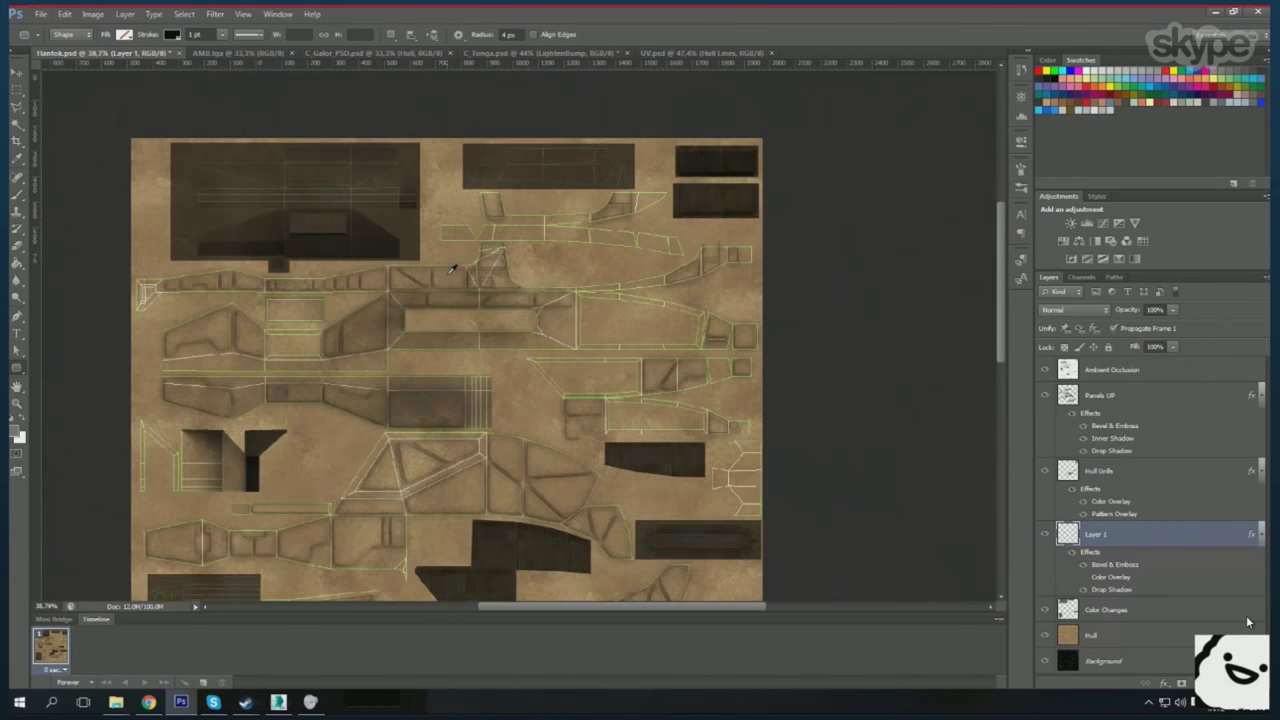
scroll(171, 474, up, 3)
scroll(171, 474, up, 1)
drag(311, 231, 496, 347)
drag(322, 240, 360, 317)
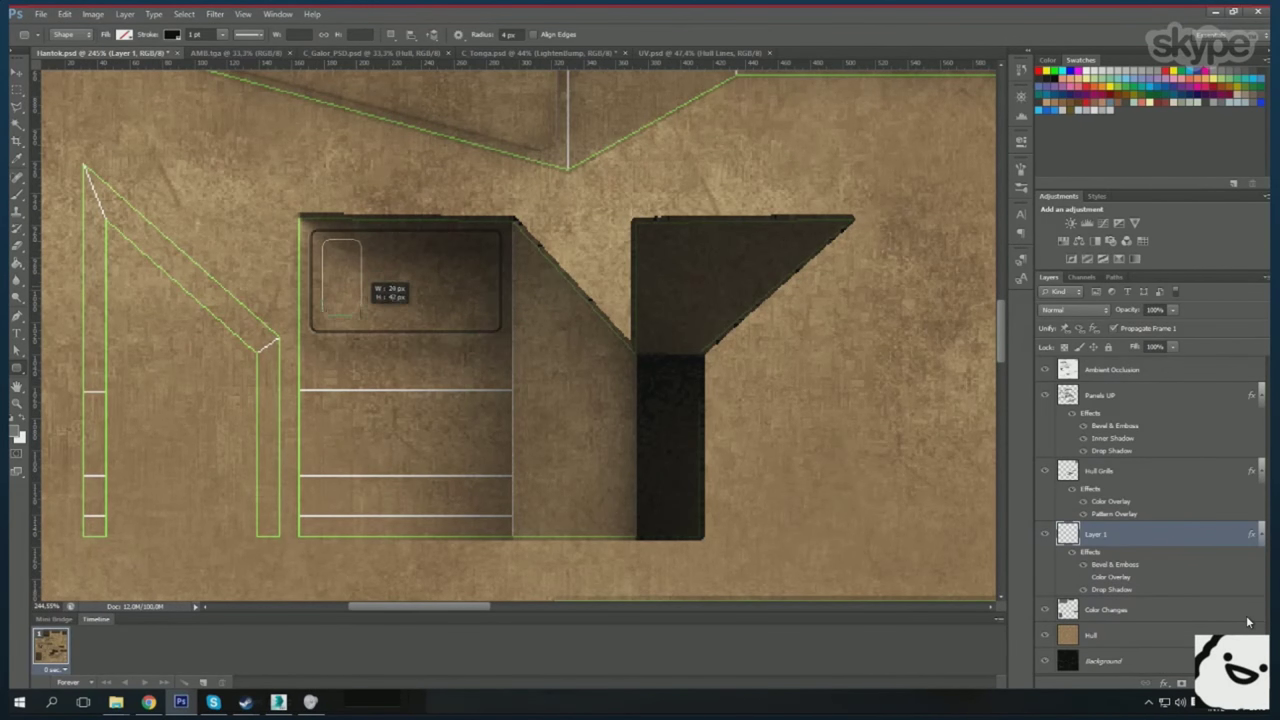
scroll(433, 422, down, 2)
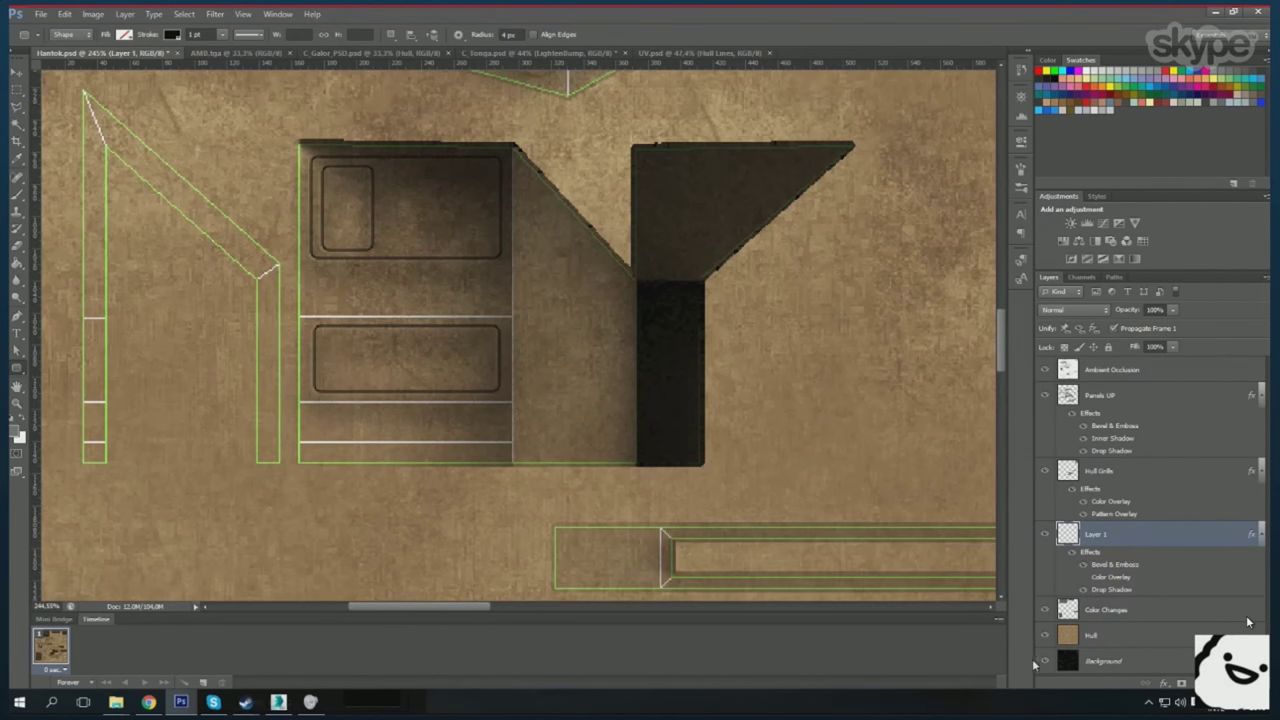
scroll(433, 422, down, 2)
scroll(433, 422, down, 3)
scroll(433, 422, down, 1)
scroll(720, 340, down, 1)
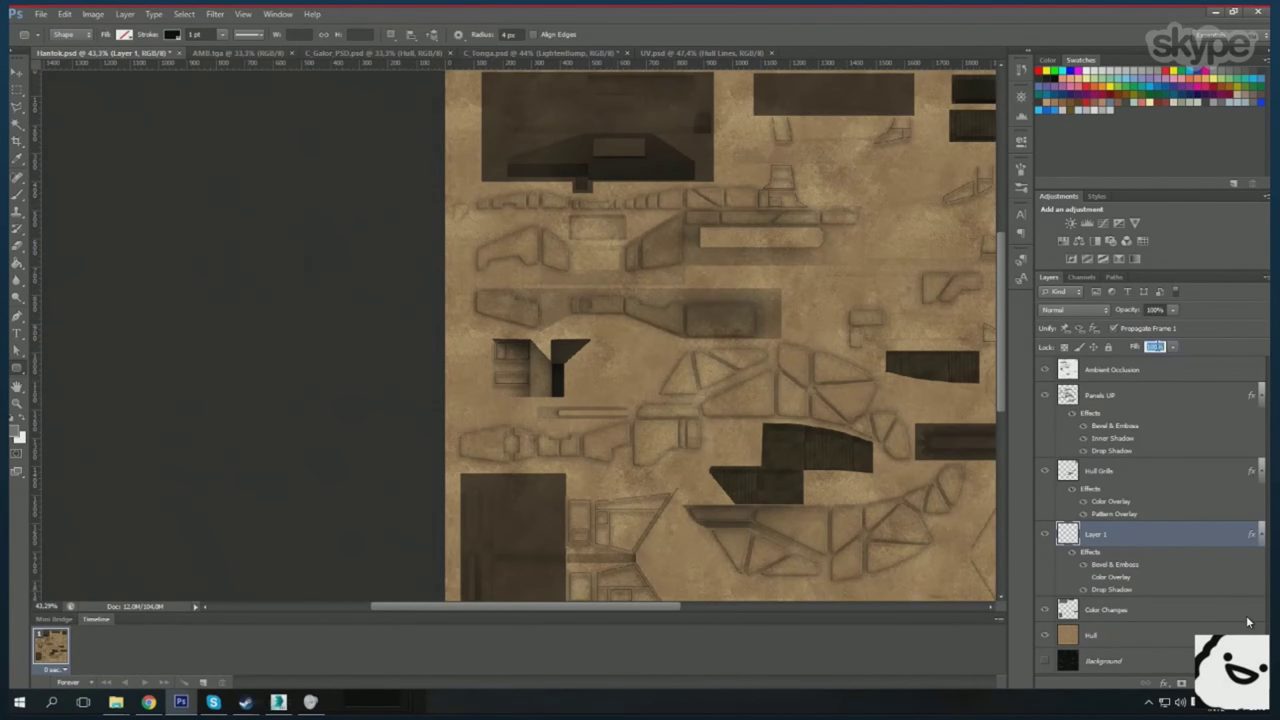
- Maximize the 3ds Max Perspective viewport, orbit the ship's underside, then return to Photoshop
key(alt+Tab)
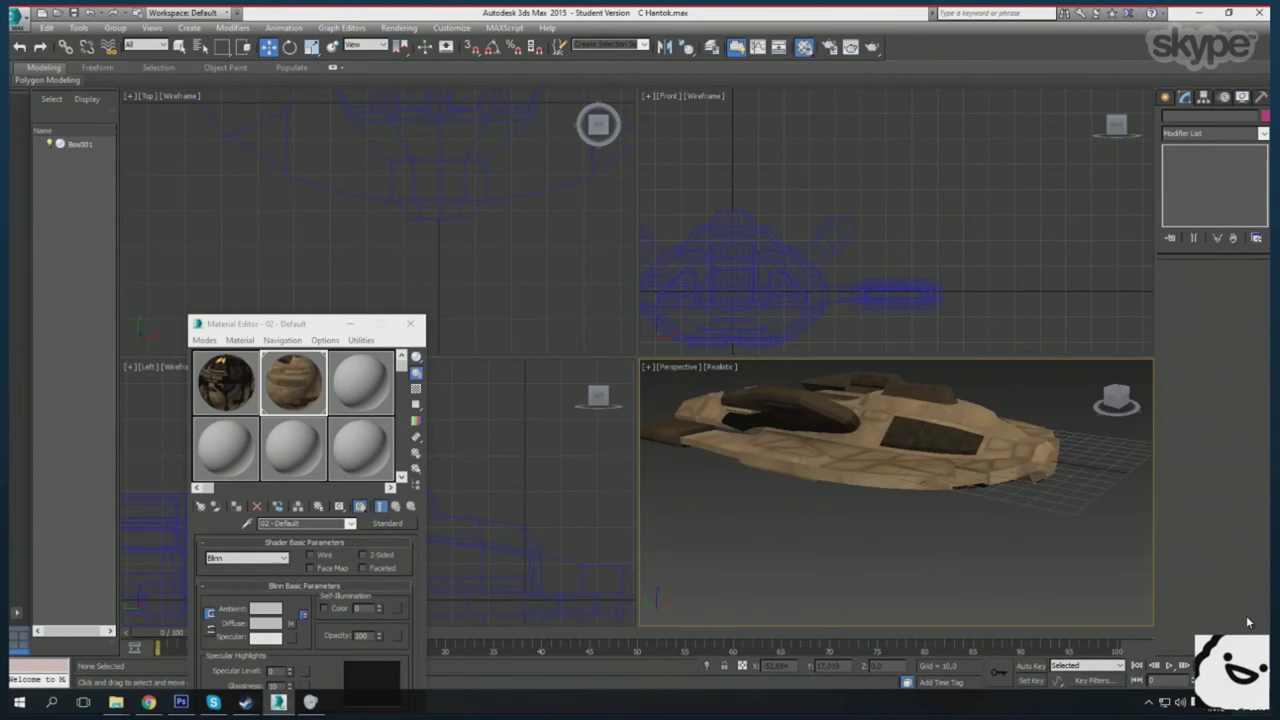
key(alt+w)
key(m)
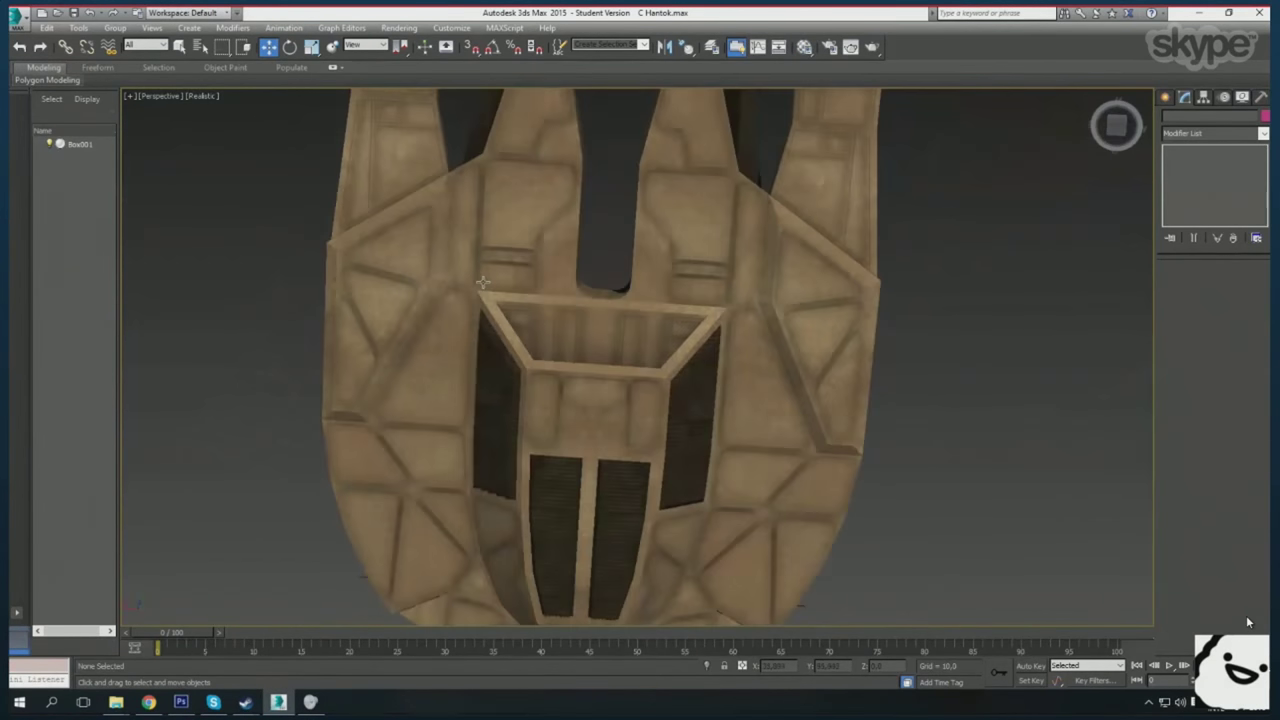
mouse_move(482, 283)
mouse_down()
mouse_move(613, 502)
mouse_move(541, 486)
mouse_move(258, 629)
mouse_up()
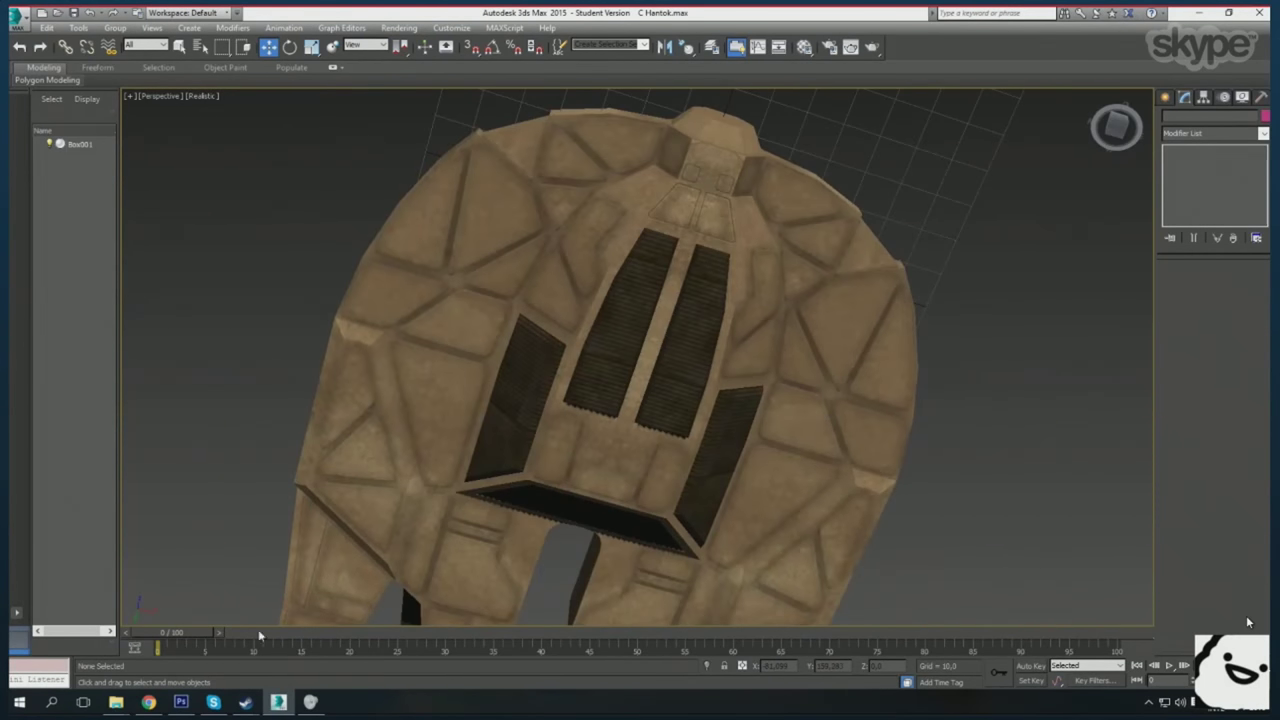
key(alt+Tab)
scroll(600, 400, up, 5)
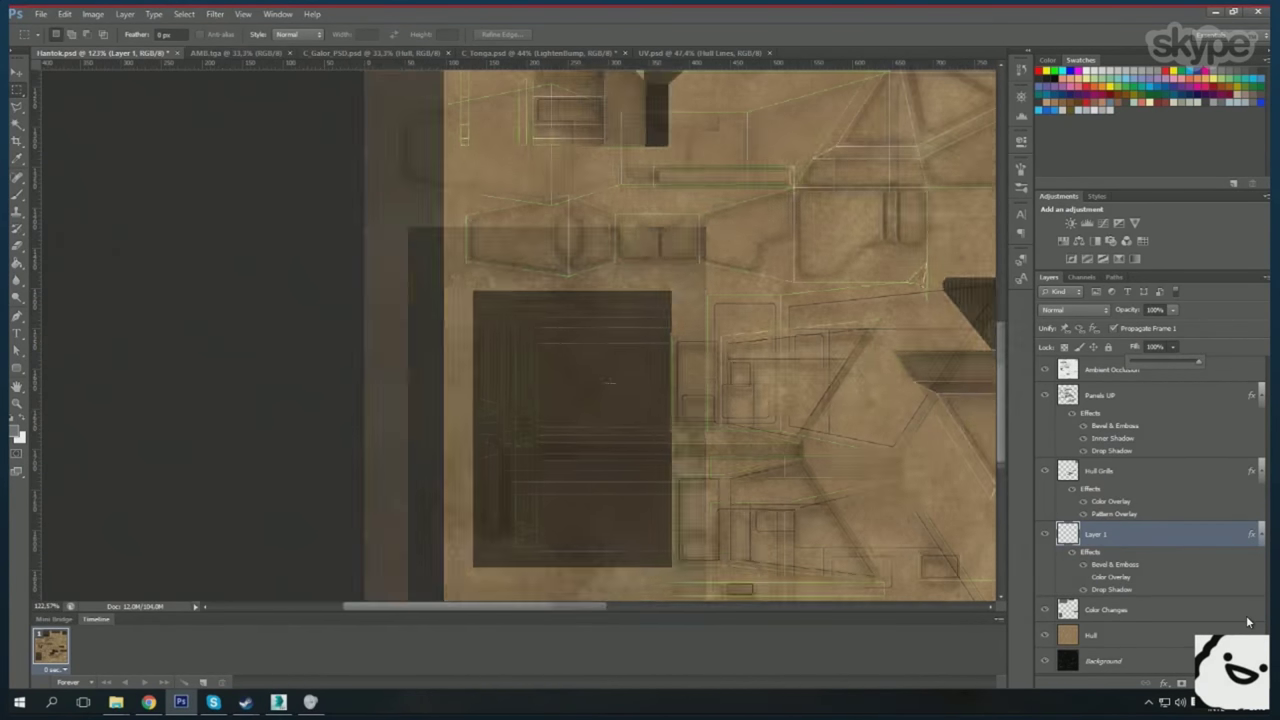
- Drag out three small rounded plates inside the large dark rectangular island
drag(515, 300, 576, 449)
scroll(631, 355, down, 2)
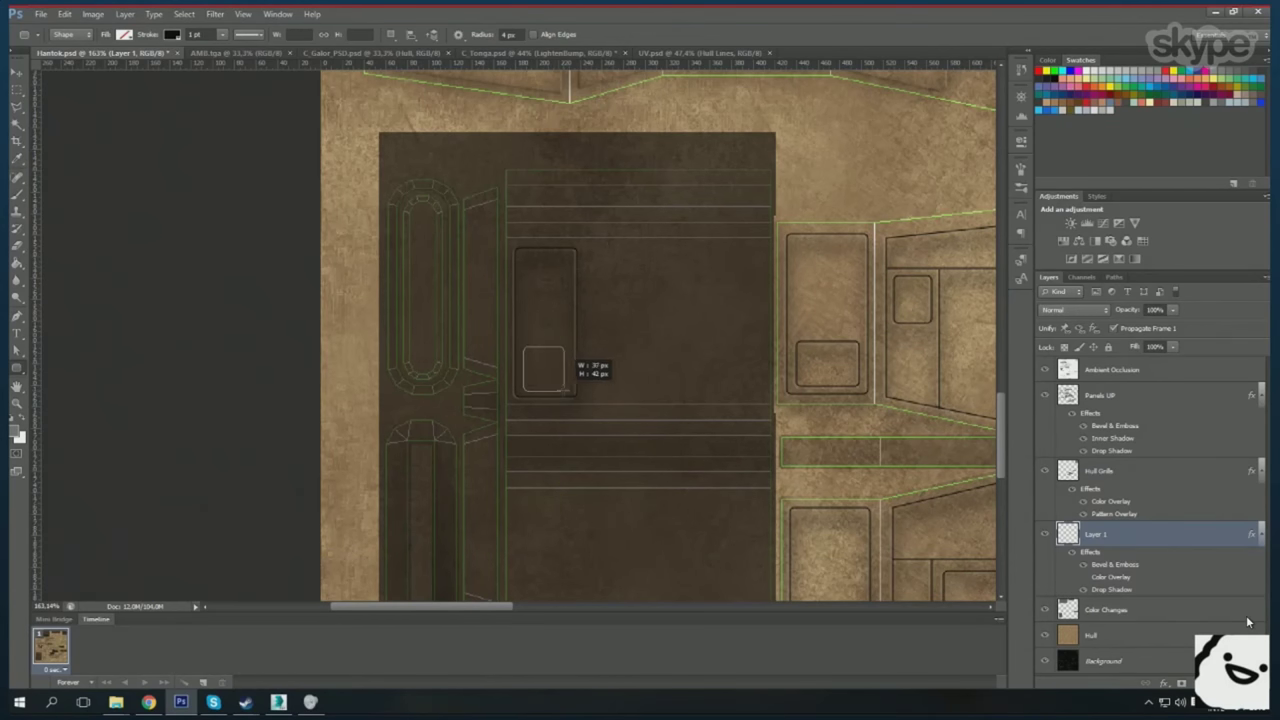
drag(566, 392, 567, 393)
scroll(725, 381, down, 3)
drag(693, 412, 755, 426)
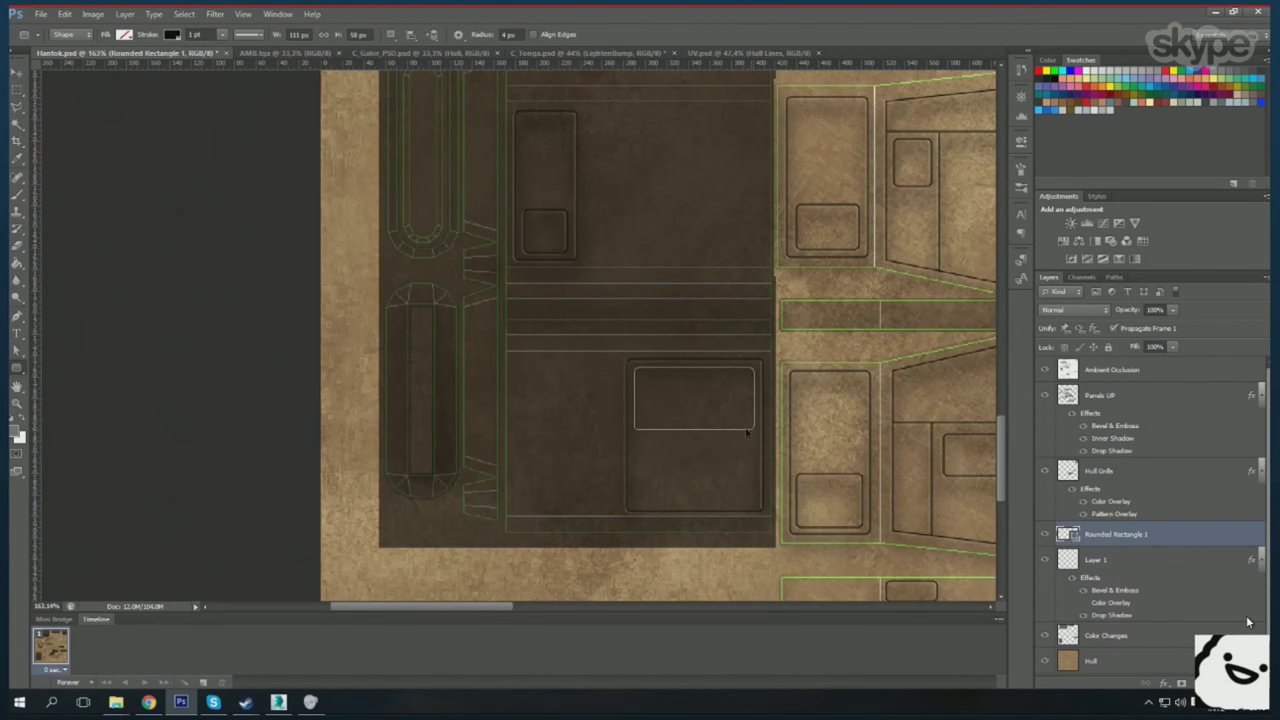
scroll(741, 330, up, 2)
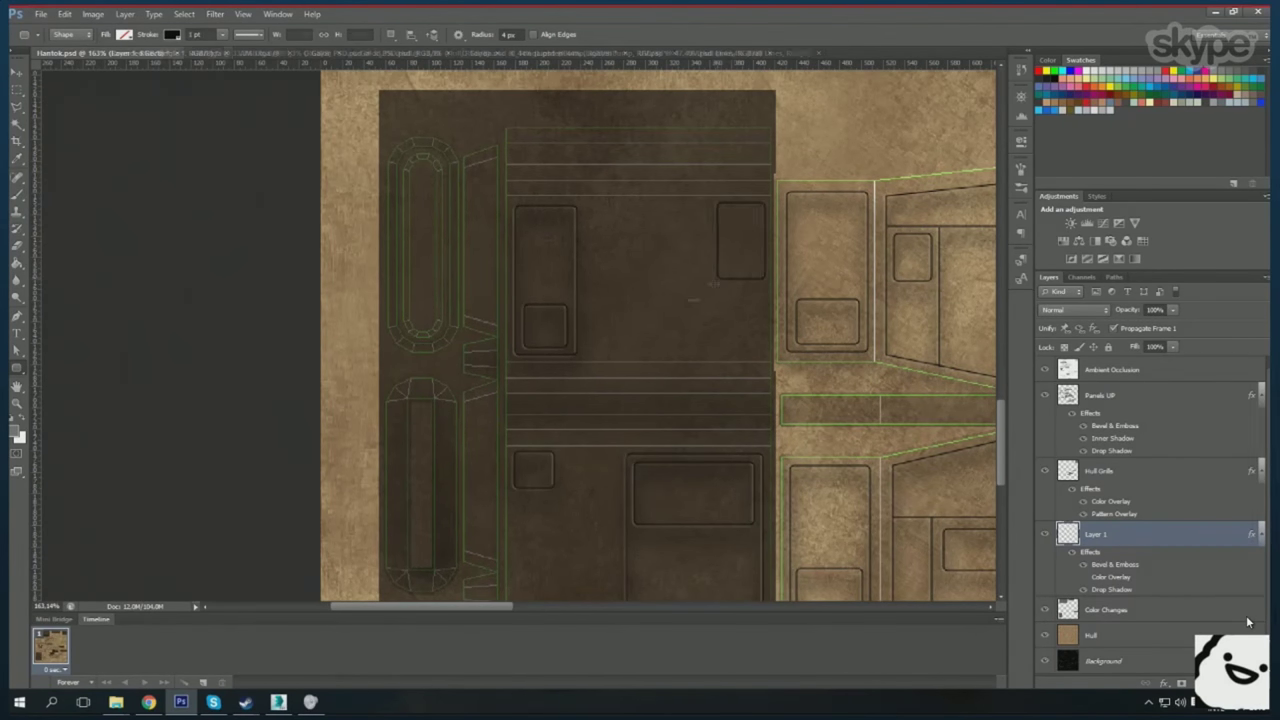
scroll(693, 298, down, 2)
scroll(543, 286, down, 3)
scroll(540, 200, up, 2)
scroll(536, 135, up, 2)
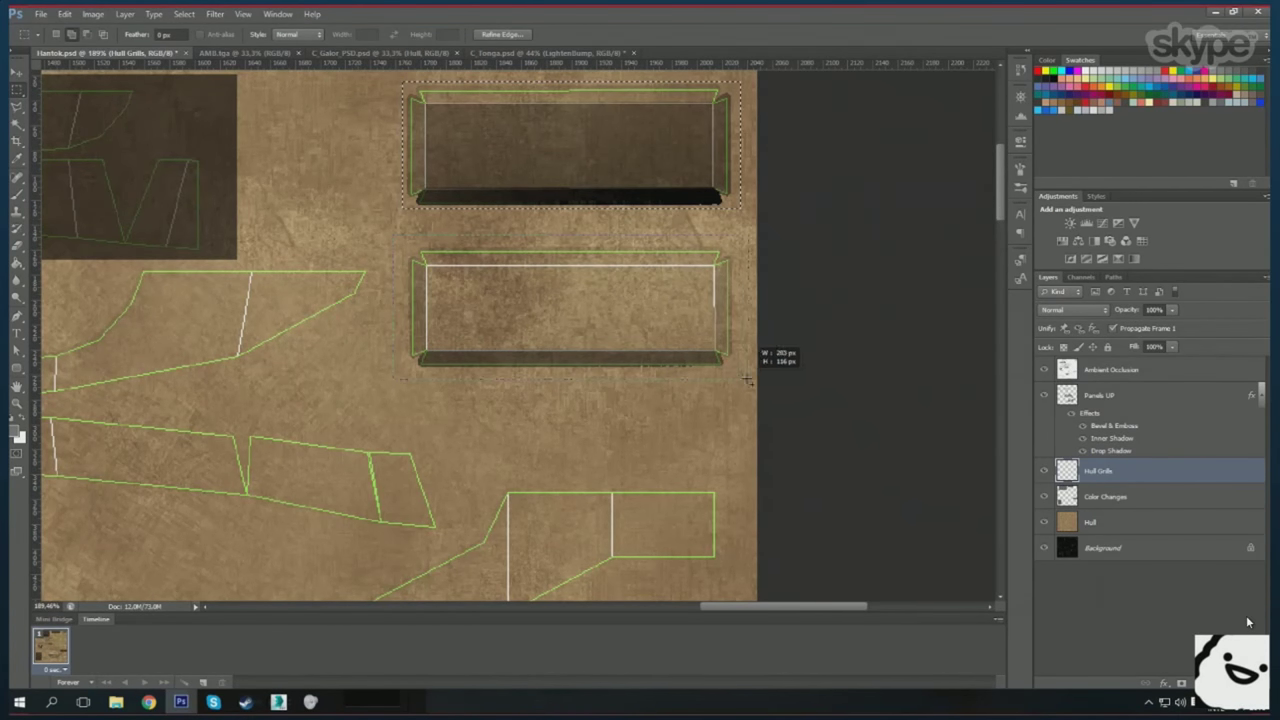
- Pick a dark grill pattern for the Hull Grills pattern overlay
scroll(766, 357, down, 2)
scroll(766, 357, down, 3)
key(g)
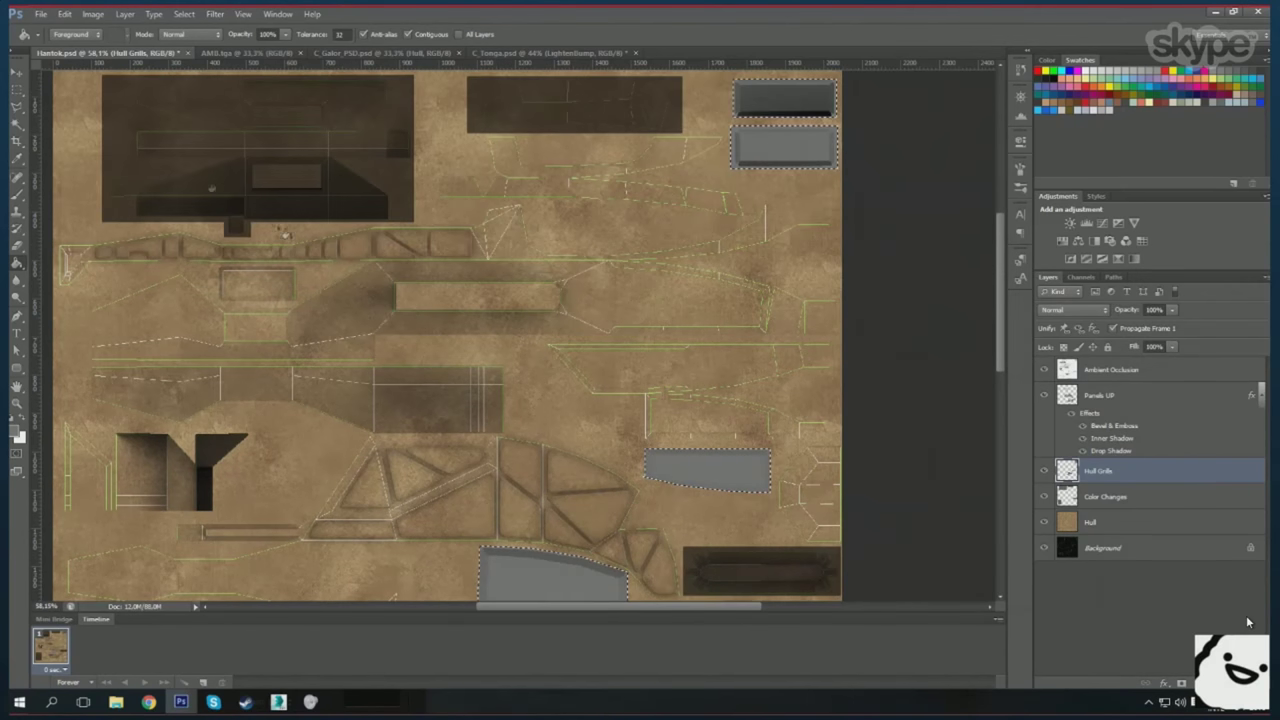
click(1066, 419)
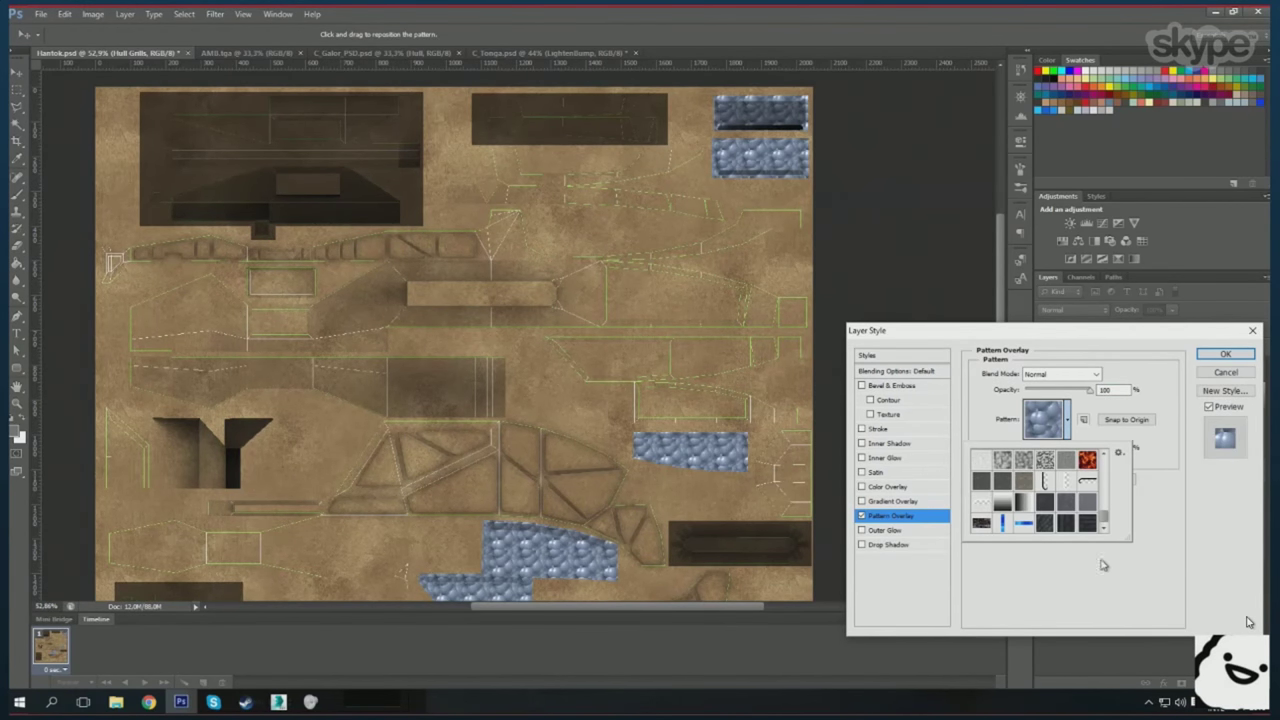
click(1082, 520)
click(1038, 452)
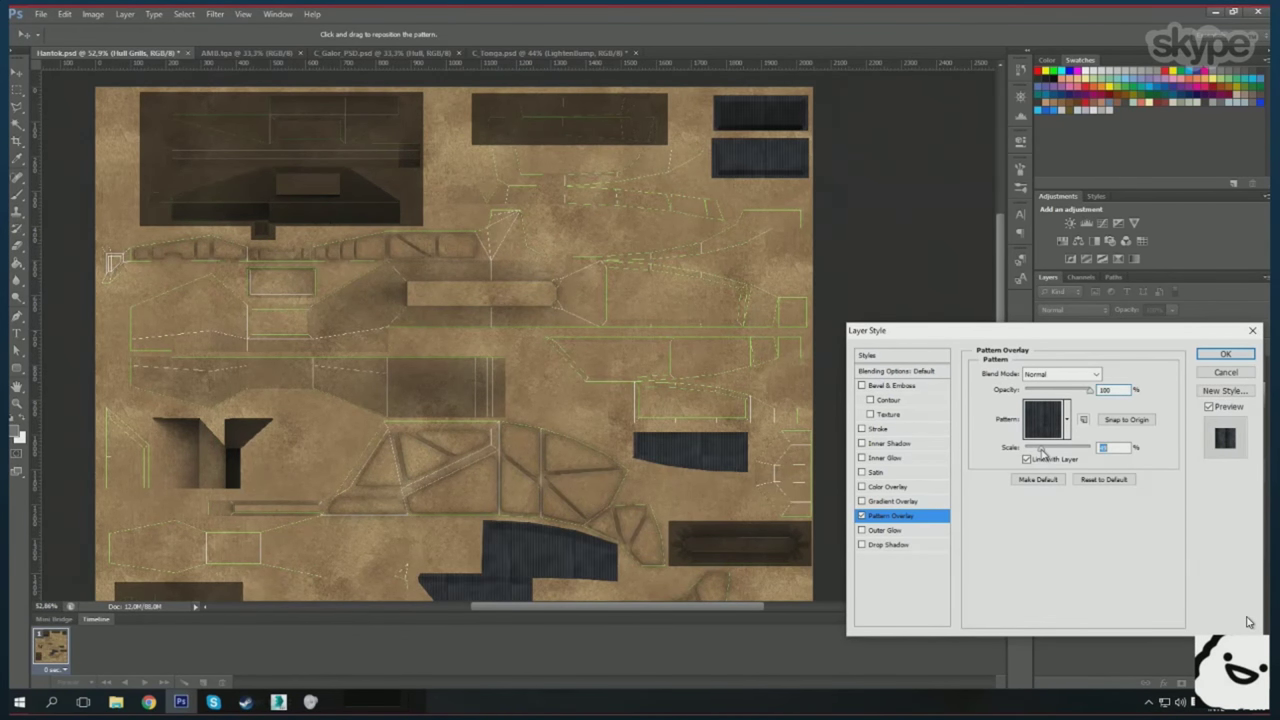
- Enable Color Overlay on Hull Grills with a beige colour in Vivid Light mode
click(887, 487)
click(1110, 373)
click(1022, 347)
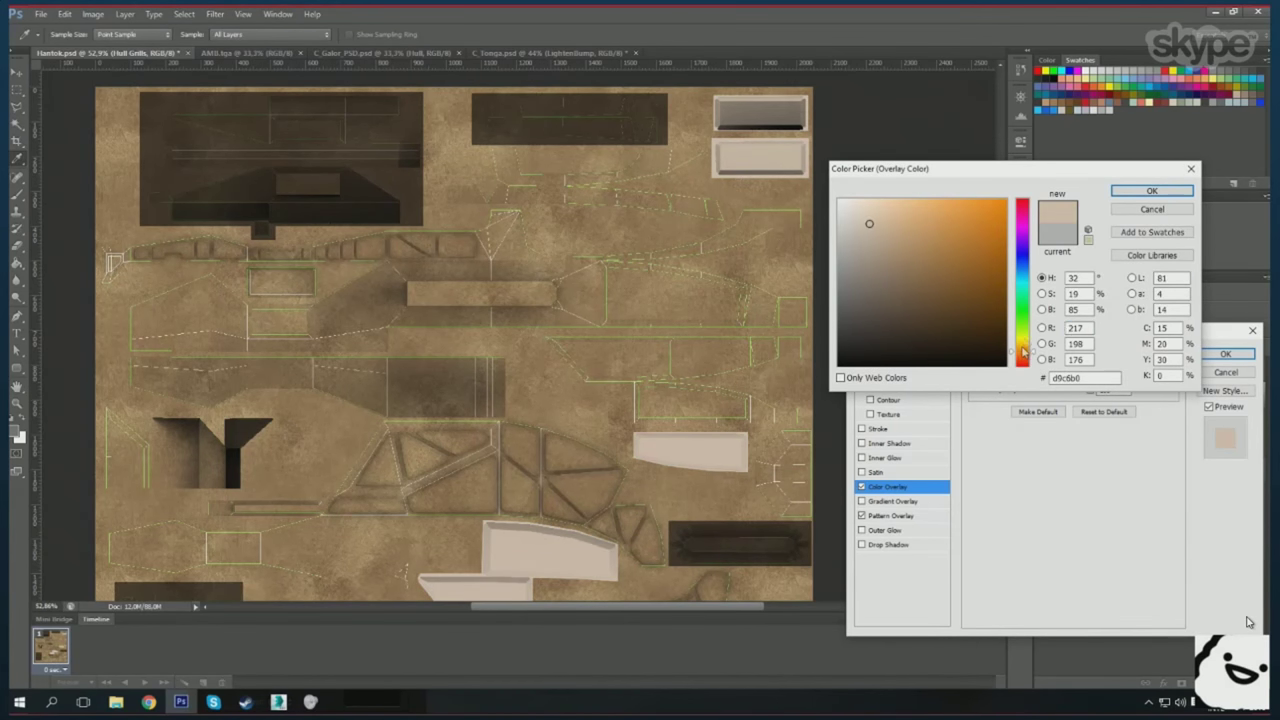
click(869, 223)
click(1151, 190)
click(1062, 373)
click(1062, 150)
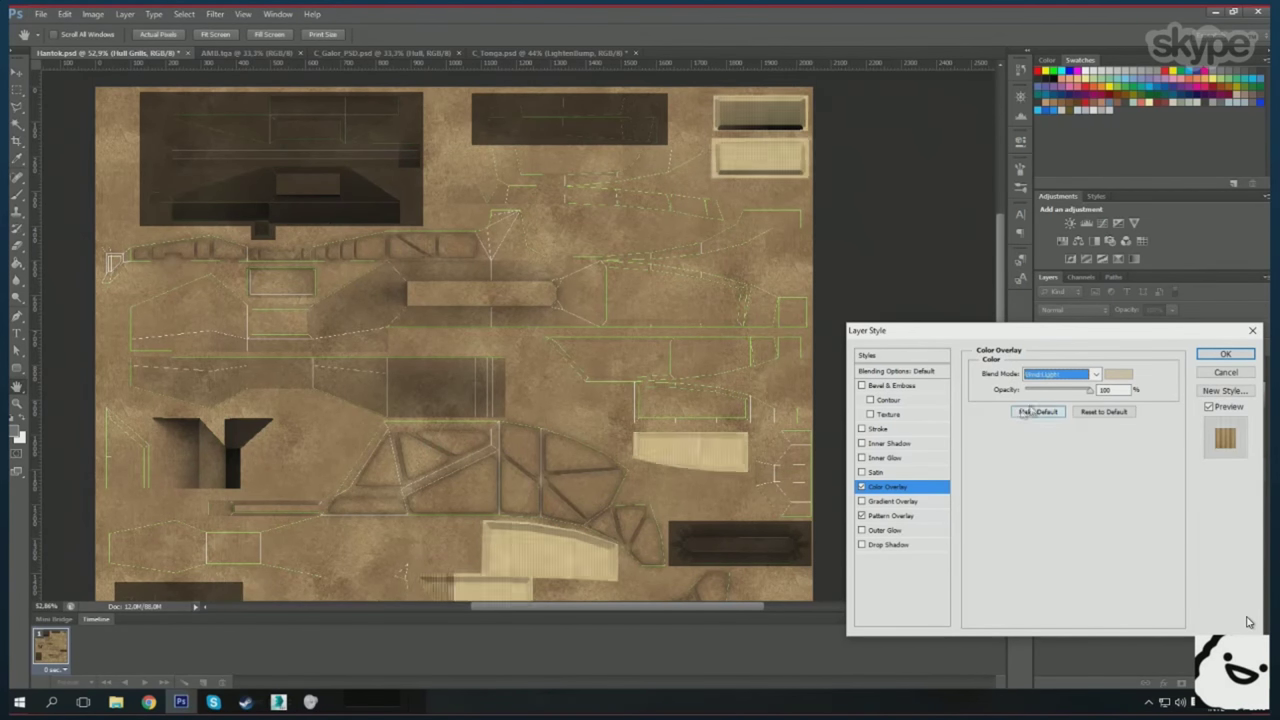
- Darken the overlay colour to a muted brown-grey #7f7a6f and apply the layer style
click(1117, 373)
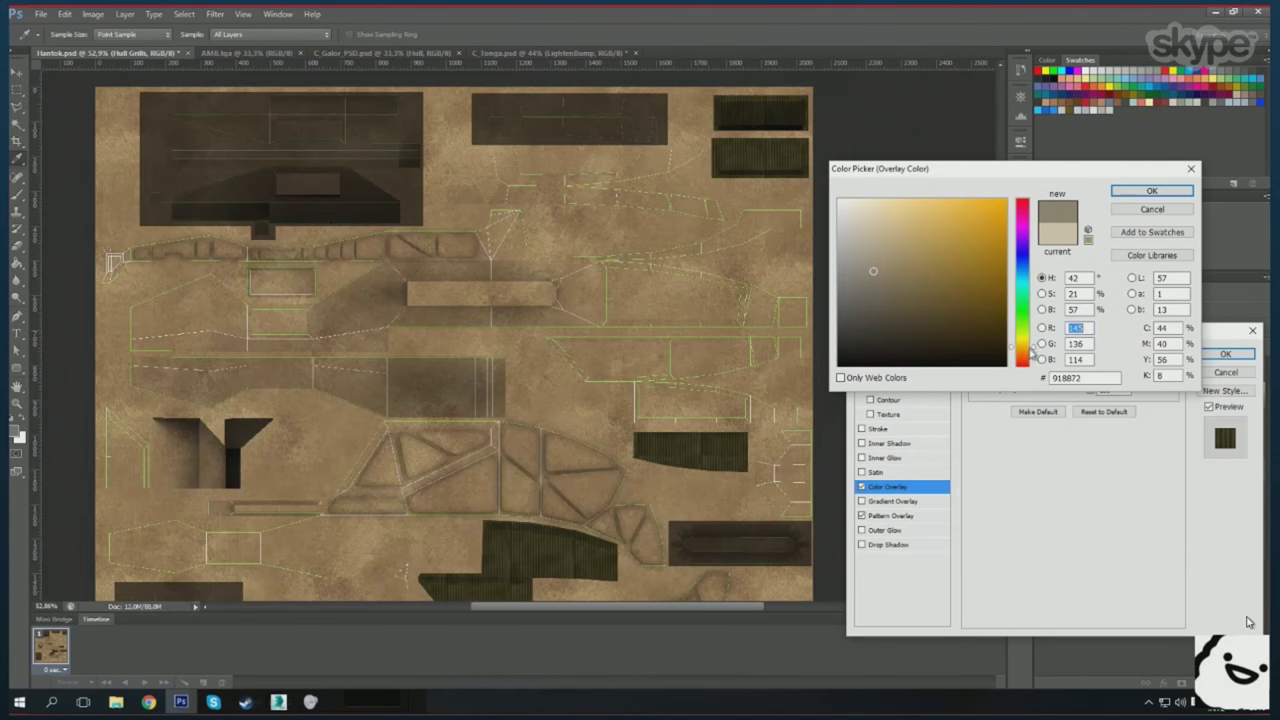
drag(1033, 346, 1038, 356)
drag(903, 292, 861, 283)
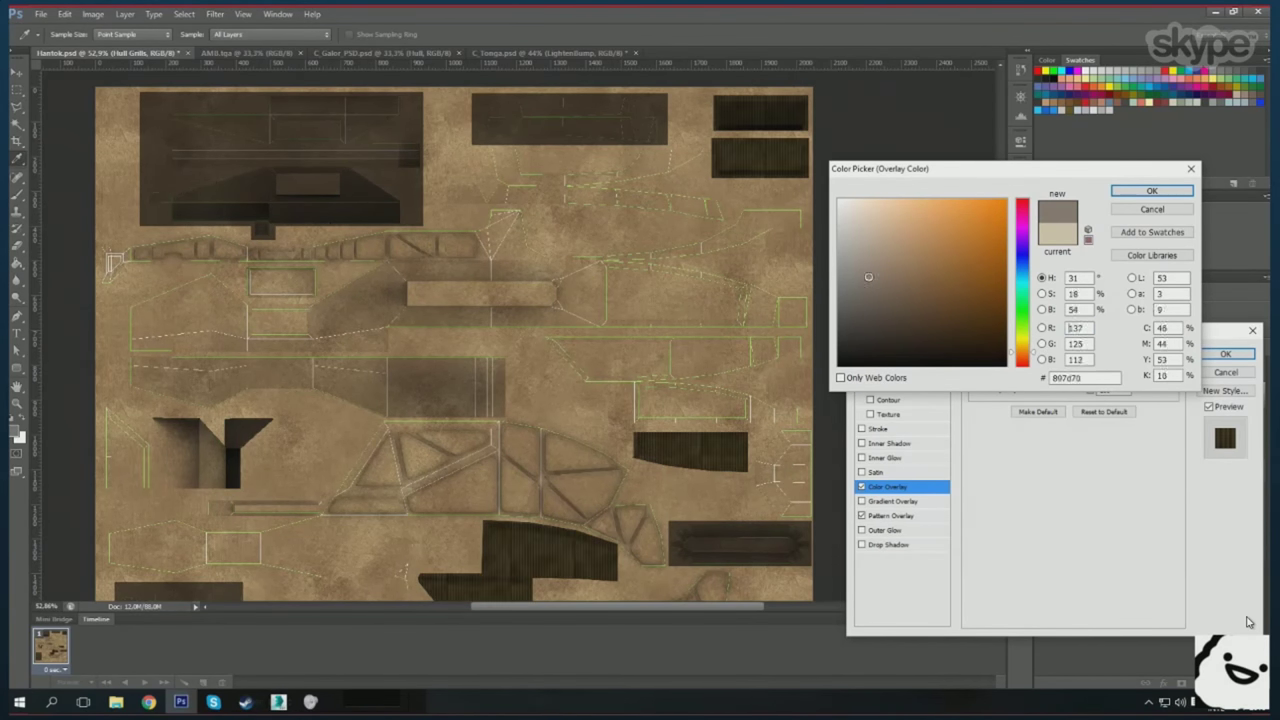
drag(1038, 358, 1038, 356)
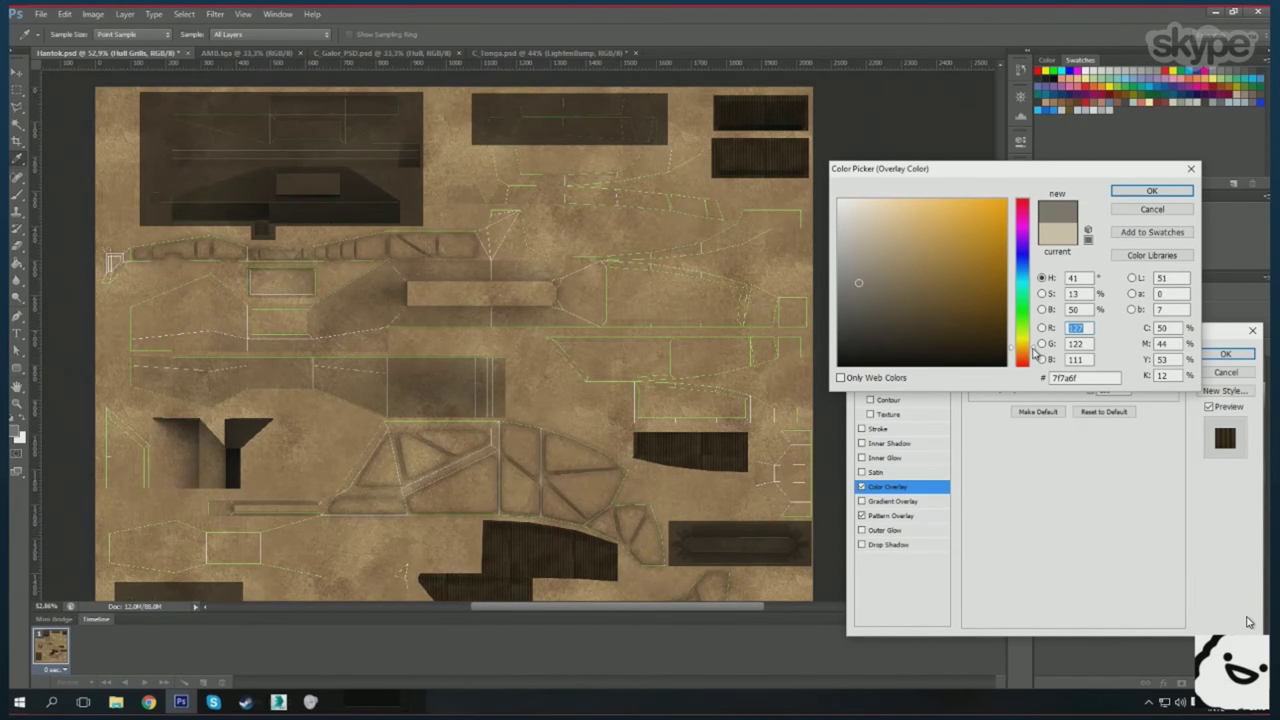
click(1151, 190)
click(891, 515)
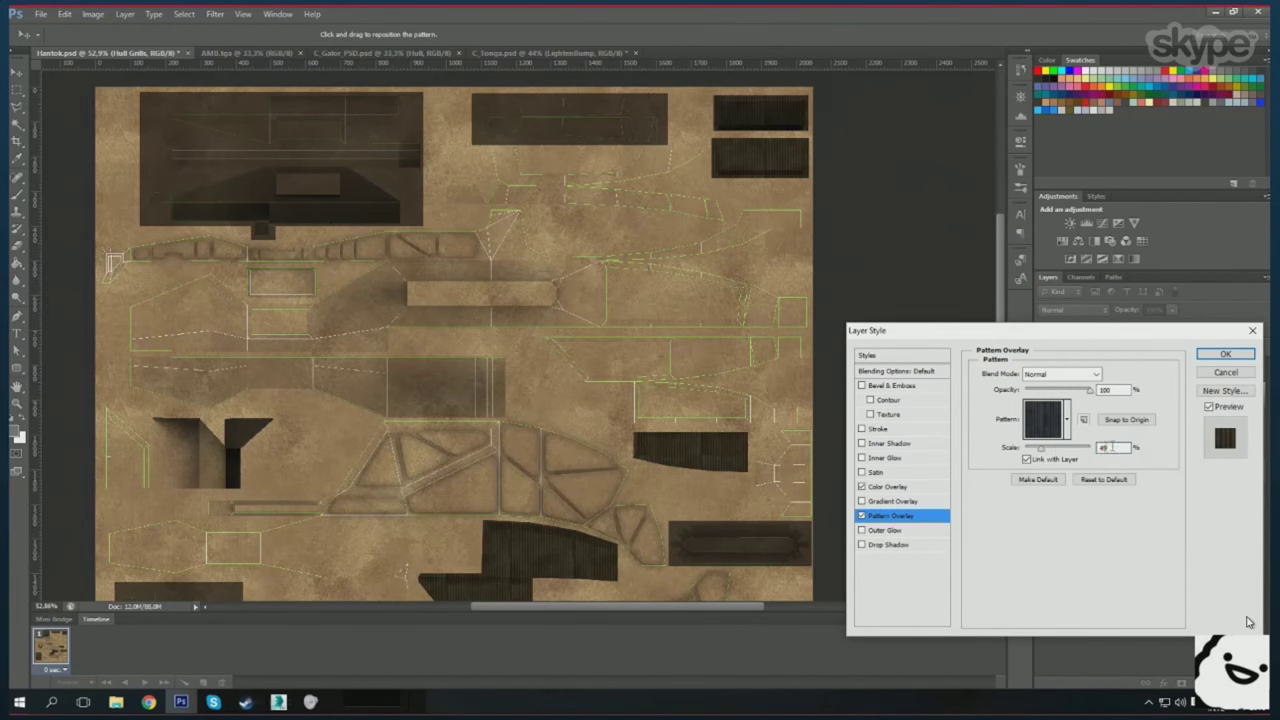
key(Return)
- Orbit the ship in 3ds Max to check the tinted grills, then return to Photoshop
scroll(434, 400, up, 2)
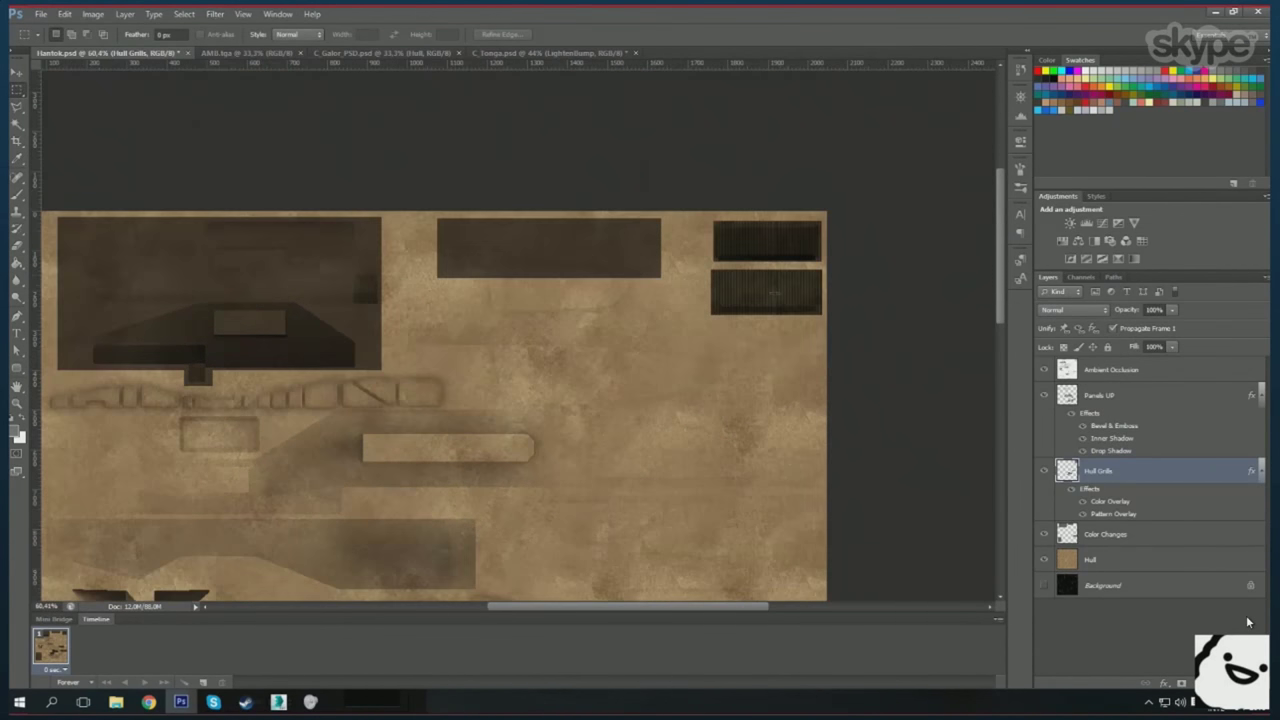
key(alt+Tab)
mouse_move(913, 518)
mouse_down()
mouse_move(846, 360)
mouse_move(940, 500)
mouse_move(905, 541)
mouse_up()
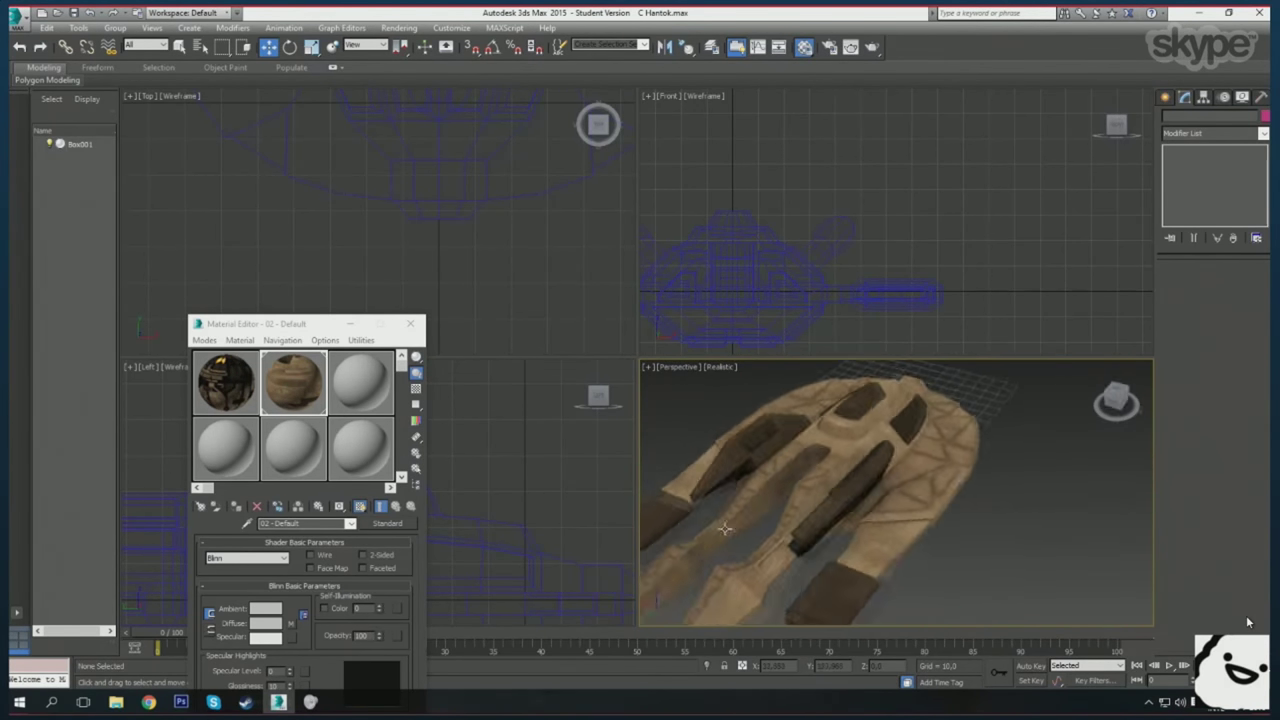
key(alt+Tab)
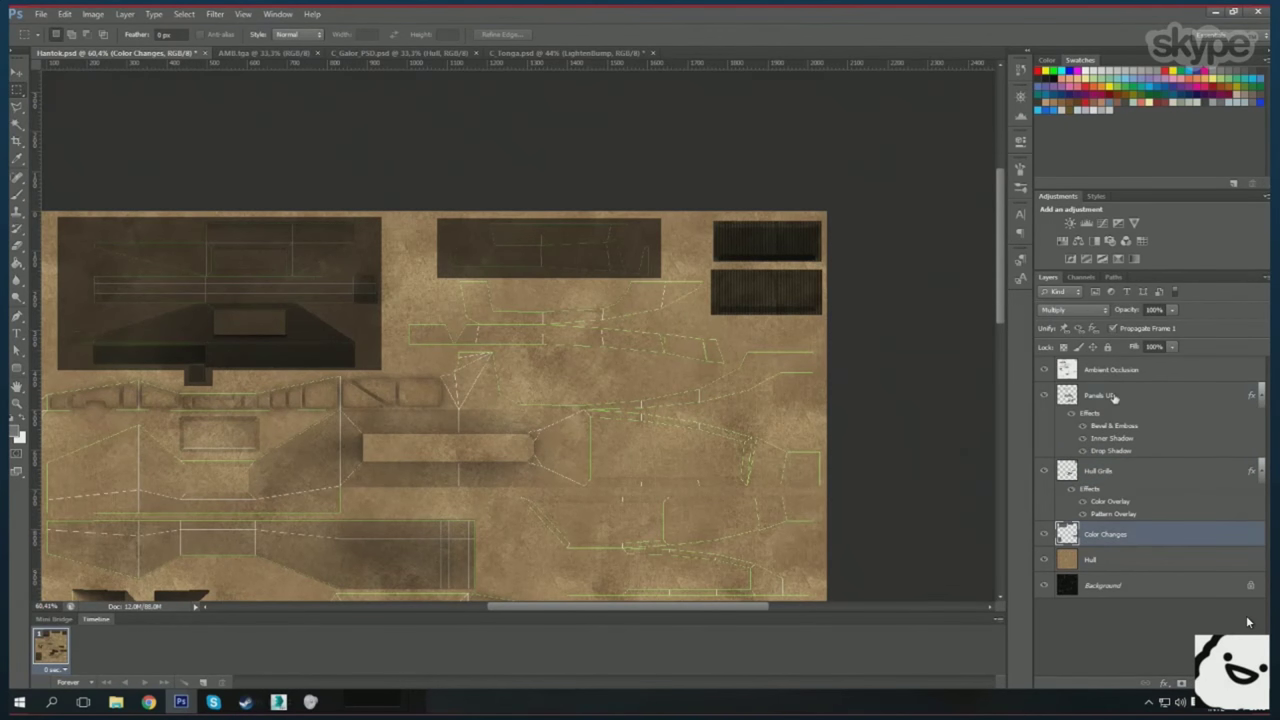
- Draw two small rounded panels on Panels UP, one beside the strut
scroll(542, 534, down, 5)
scroll(542, 534, down, 3)
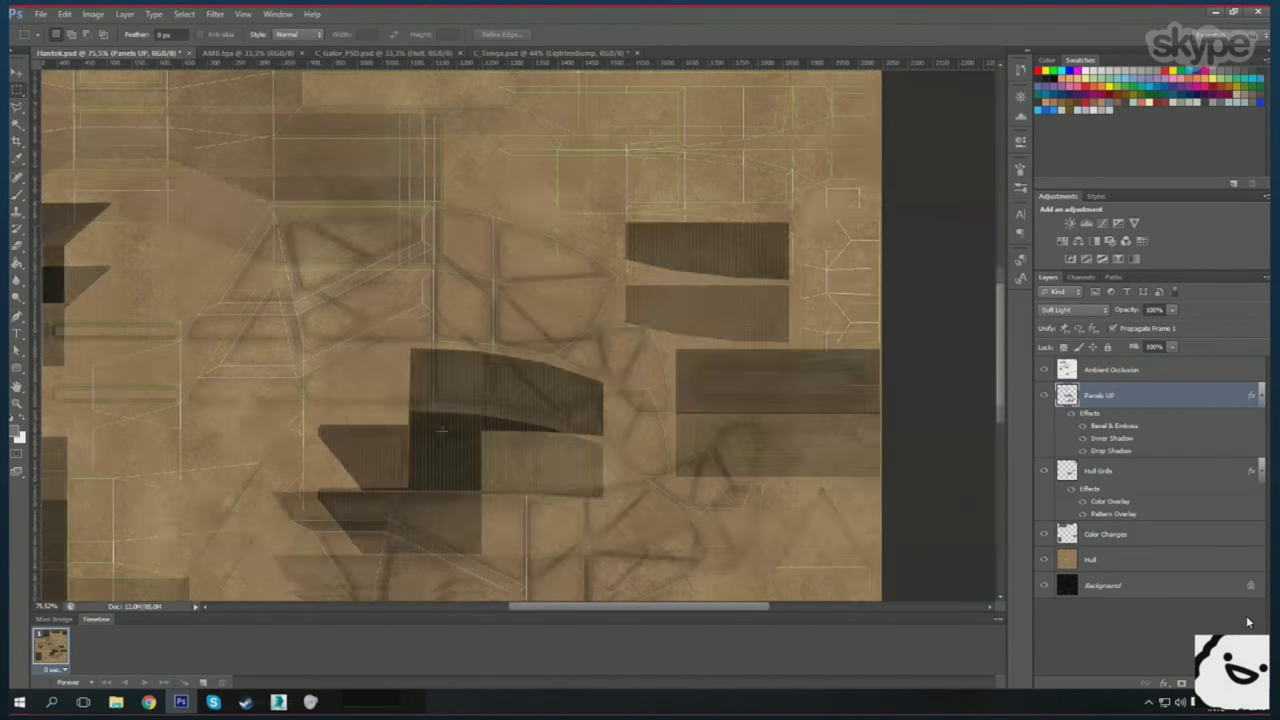
scroll(609, 428, up, 5)
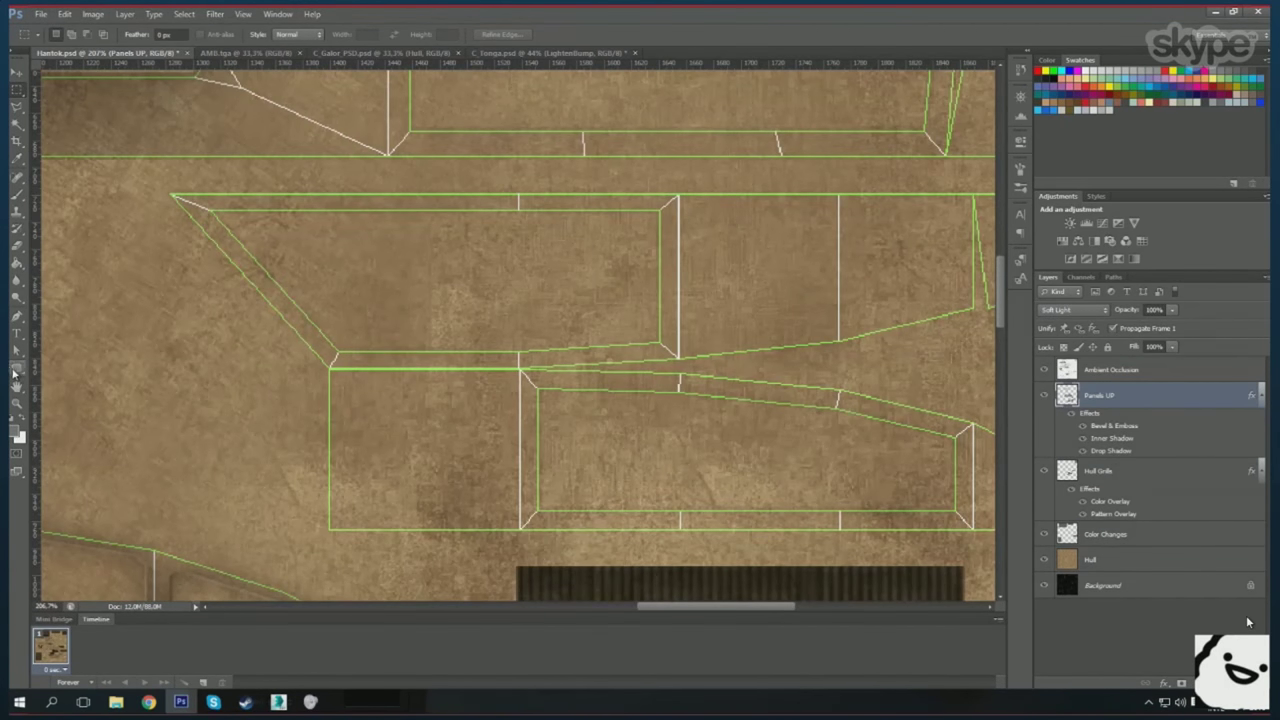
click(14, 372)
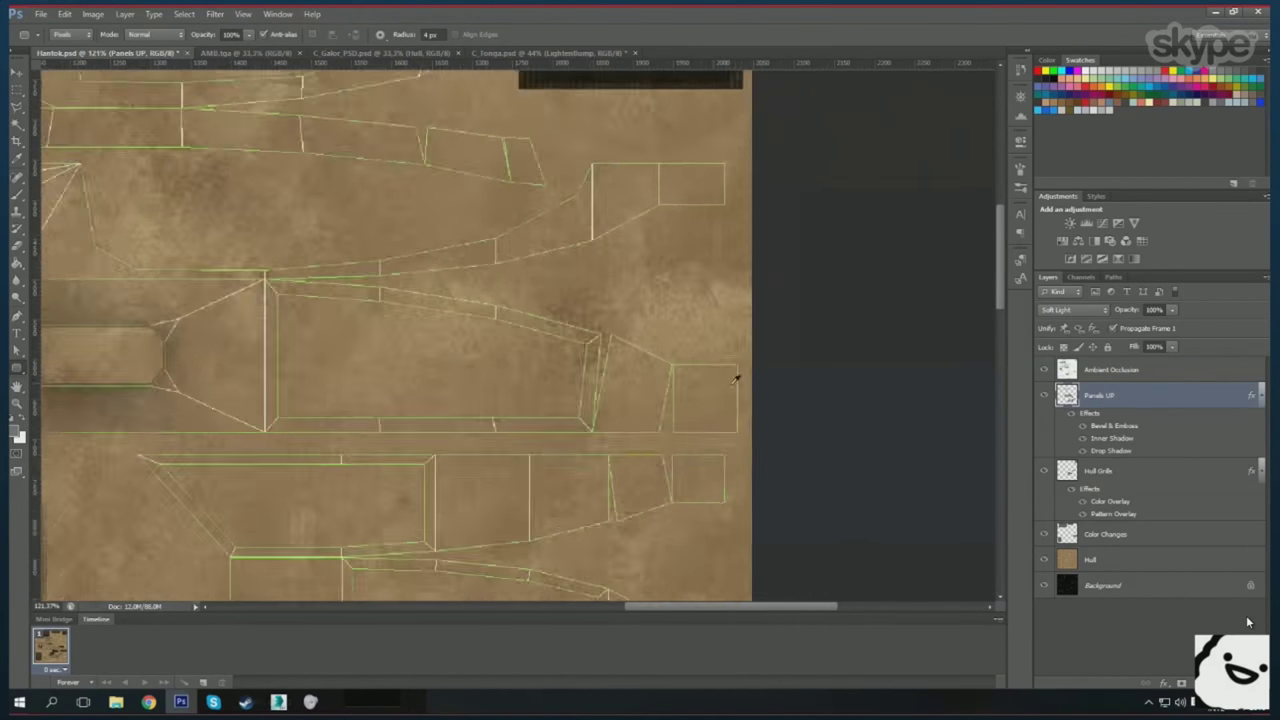
drag(651, 356, 751, 448)
drag(725, 578, 726, 579)
- Fill a lassoed quad panel and a rectangular panel, then mark a long strip panel
key(m)
scroll(520, 384, up, 1)
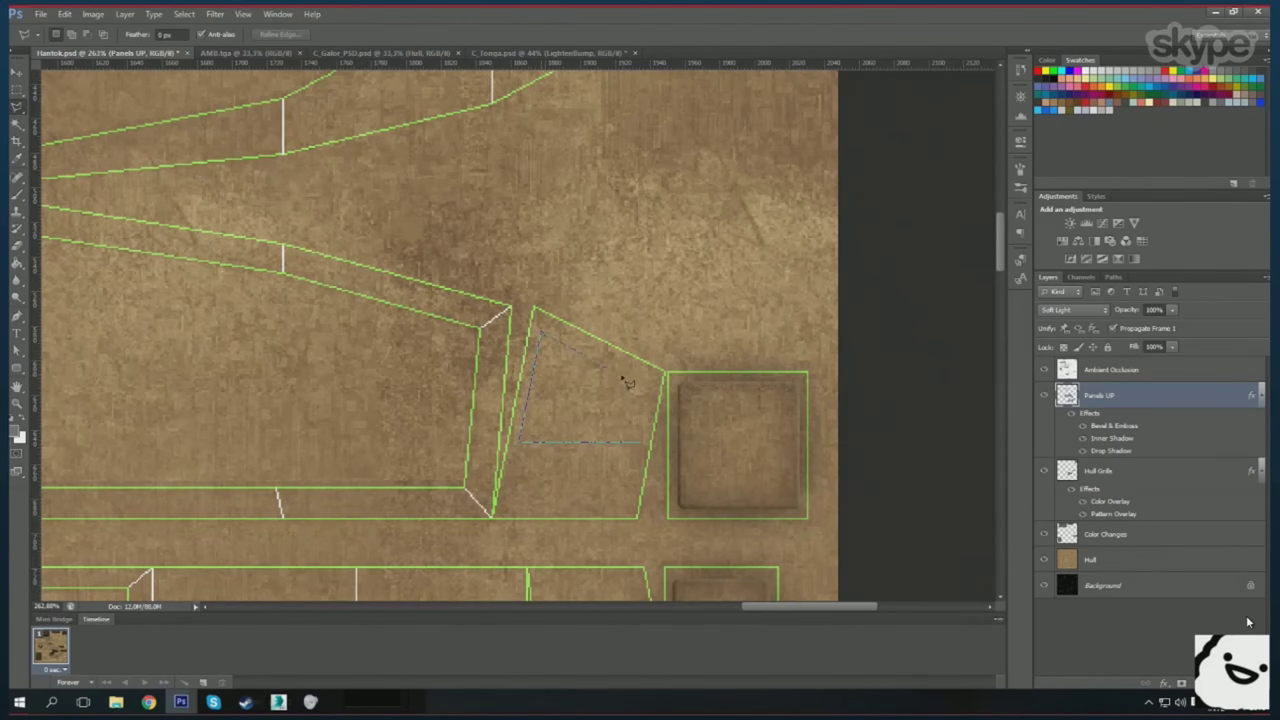
double_click(646, 449)
key(alt+BackSpace)
key(ctrl+d)
scroll(563, 450, down, 3)
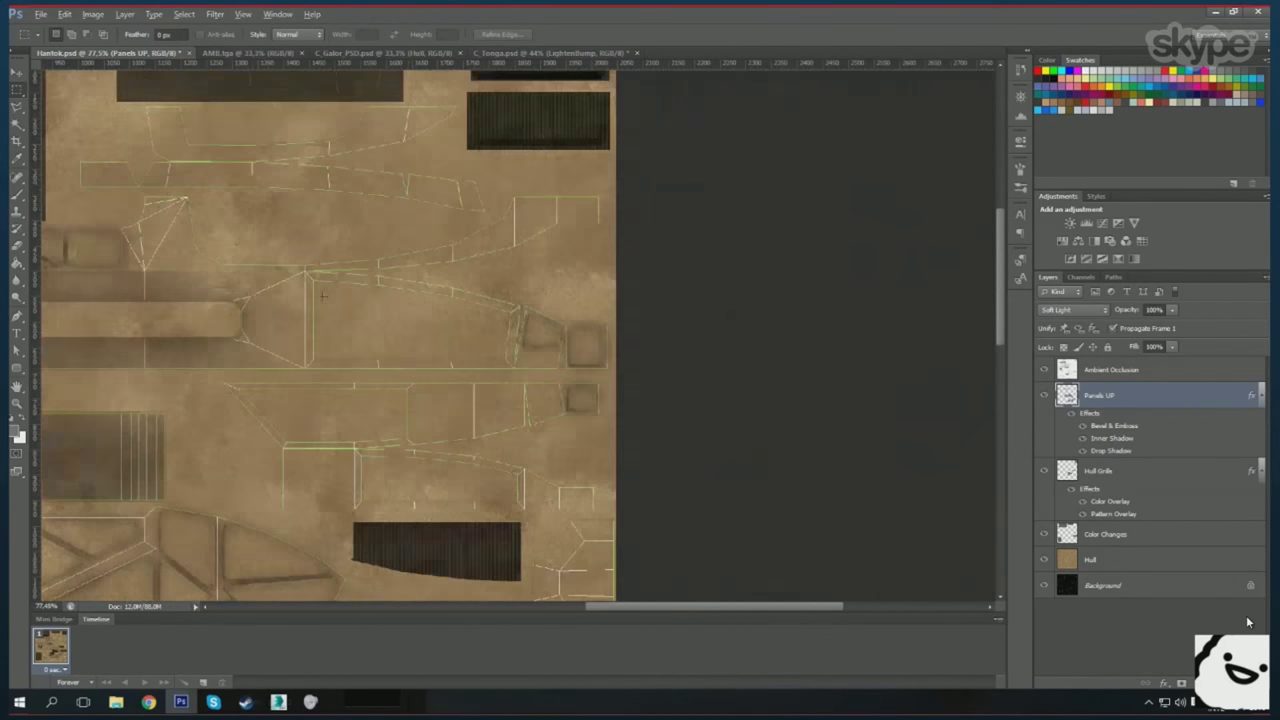
scroll(563, 450, up, 2)
drag(563, 600, 654, 630)
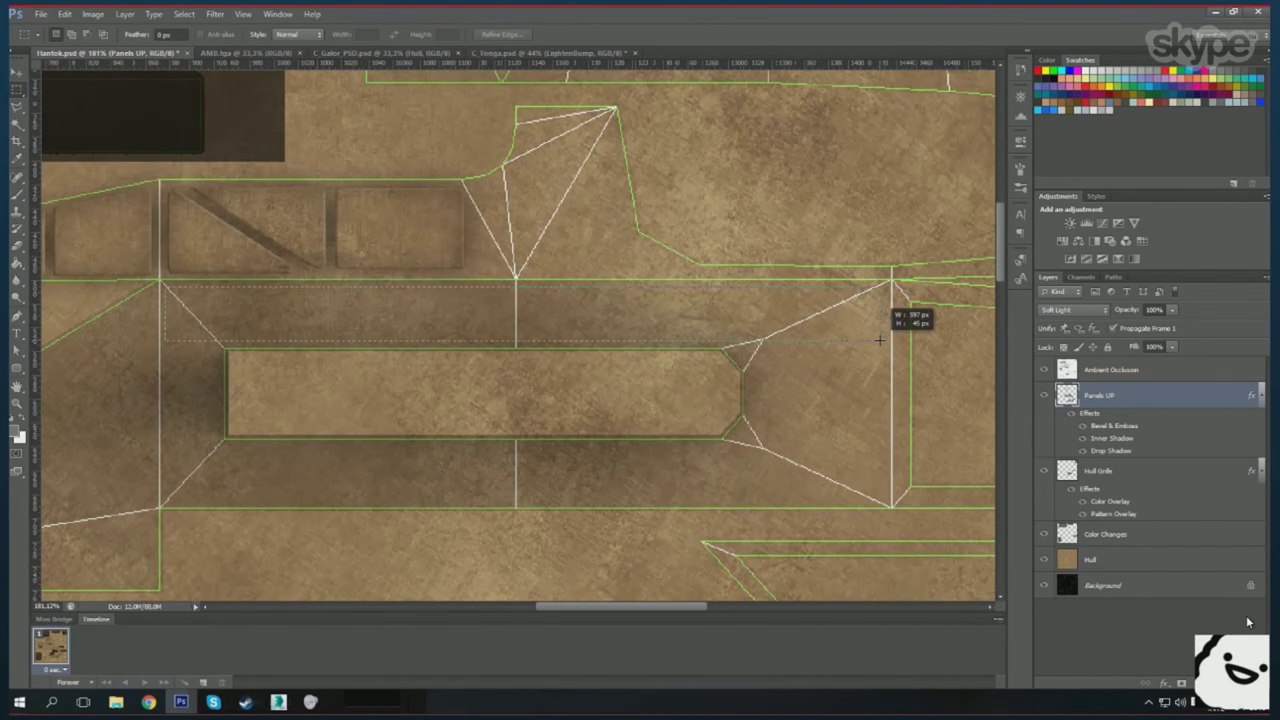
key(alt+BackSpace)
key(ctrl+d)
drag(307, 279, 310, 350)
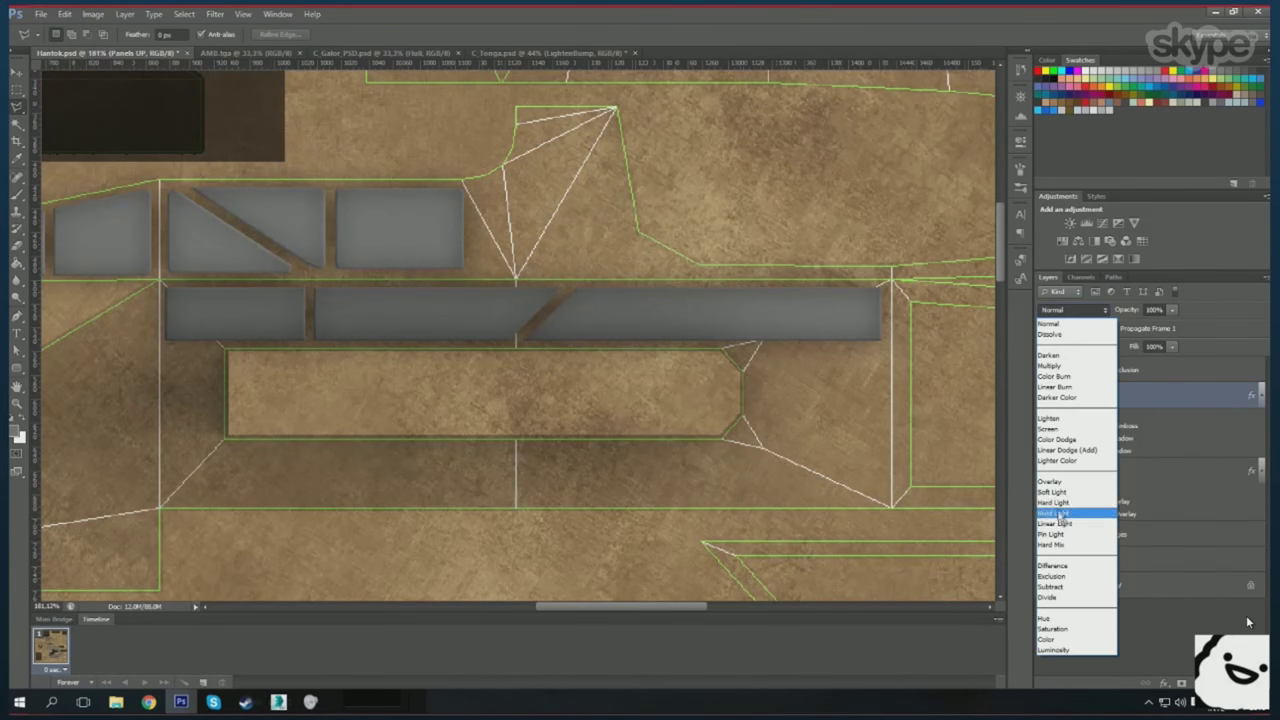
- Hide the UV wireframe, preview the panels in 3ds Max, and outline the angled panel
click(1044, 585)
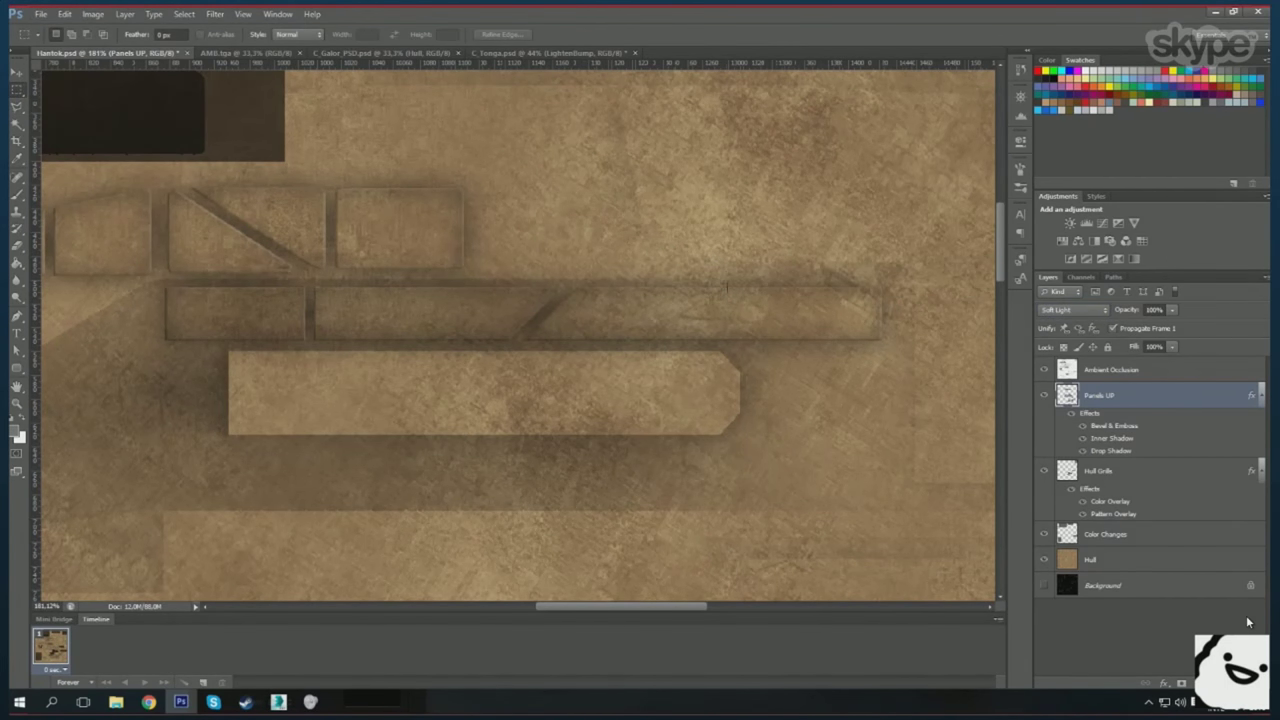
scroll(752, 370, down, 3)
key(alt+Tab)
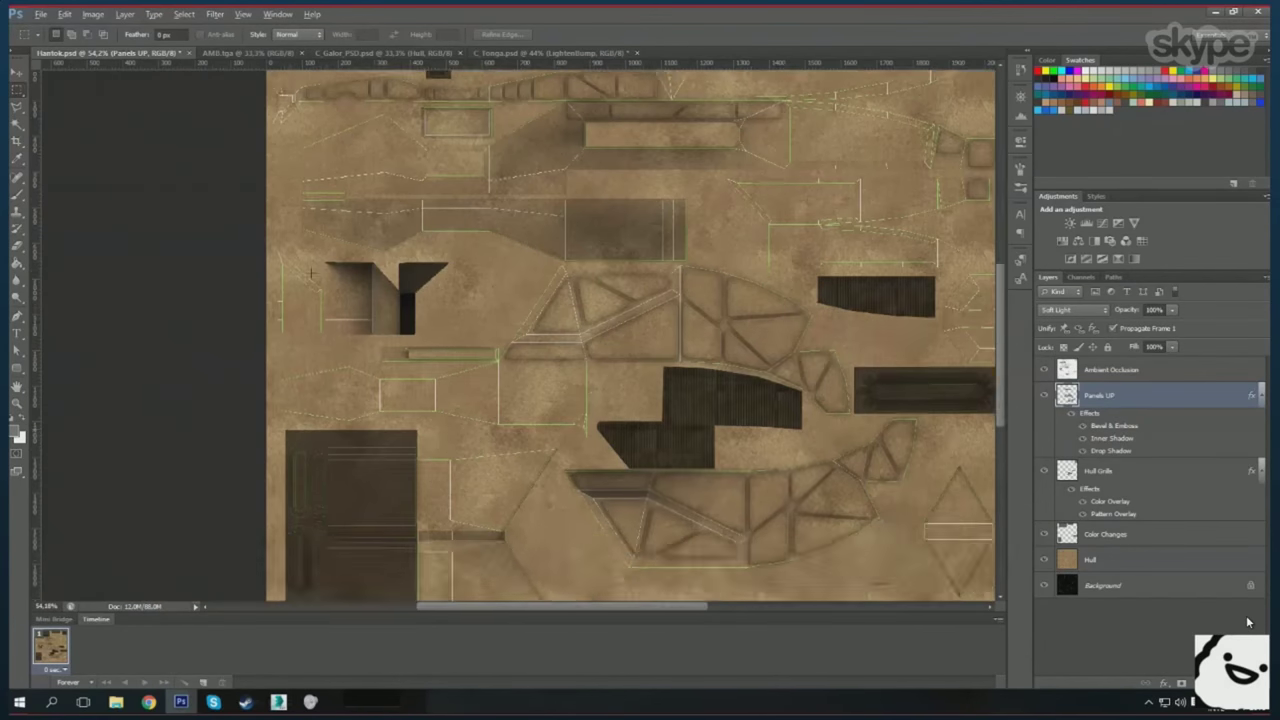
scroll(222, 435, down, 3)
scroll(498, 387, up, 2)
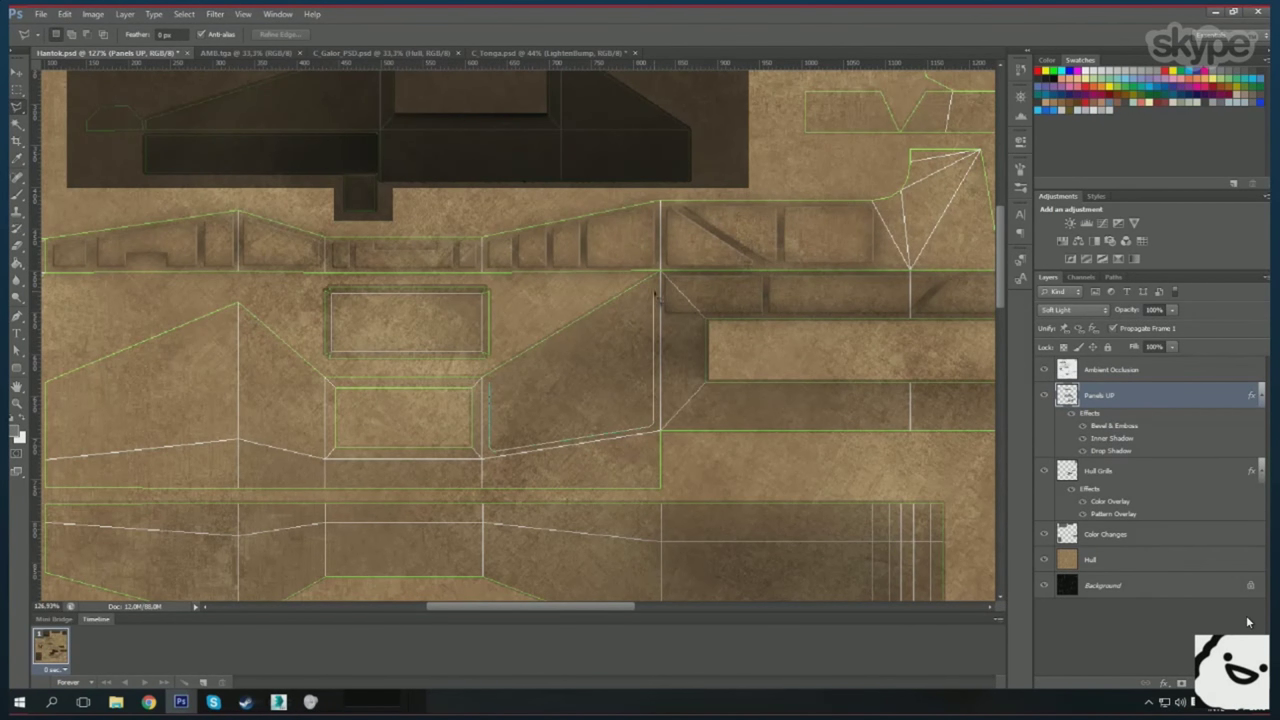
click(492, 383)
scroll(490, 385, up, 1)
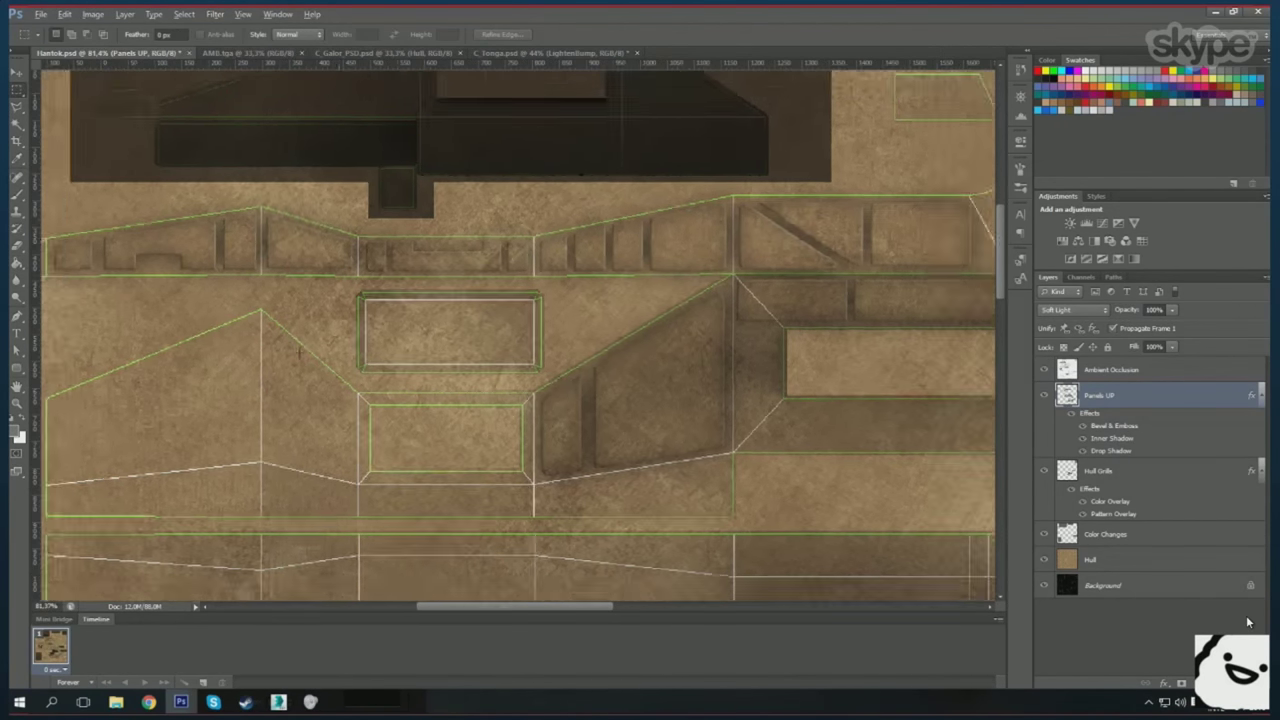
scroll(70, 460, up, 3)
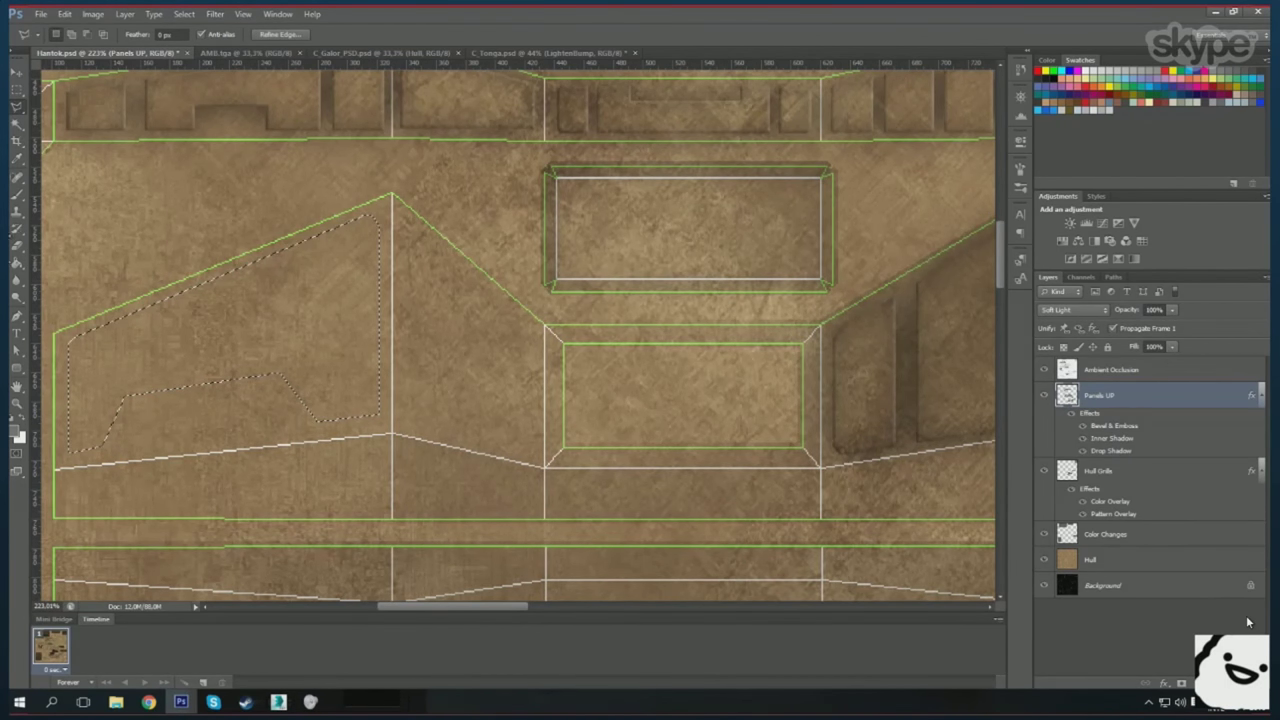
- Fill the notched selections as a bevelled recess in the left angled panel
key(m)
key(alt+BackSpace)
key(ctrl+d)
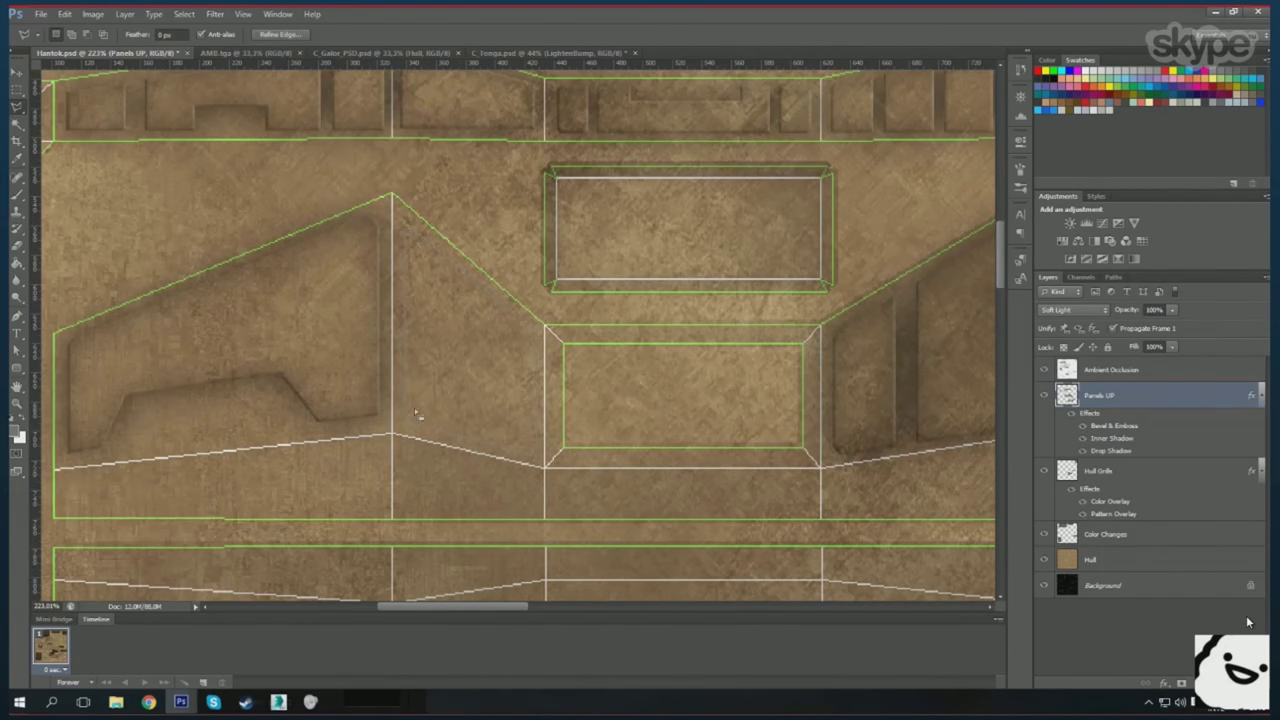
key(m)
key(alt+BackSpace)
key(ctrl+d)
- Zoom out to the whole sheet, save the texture, and switch to 3ds Max
key(ctrl+0)
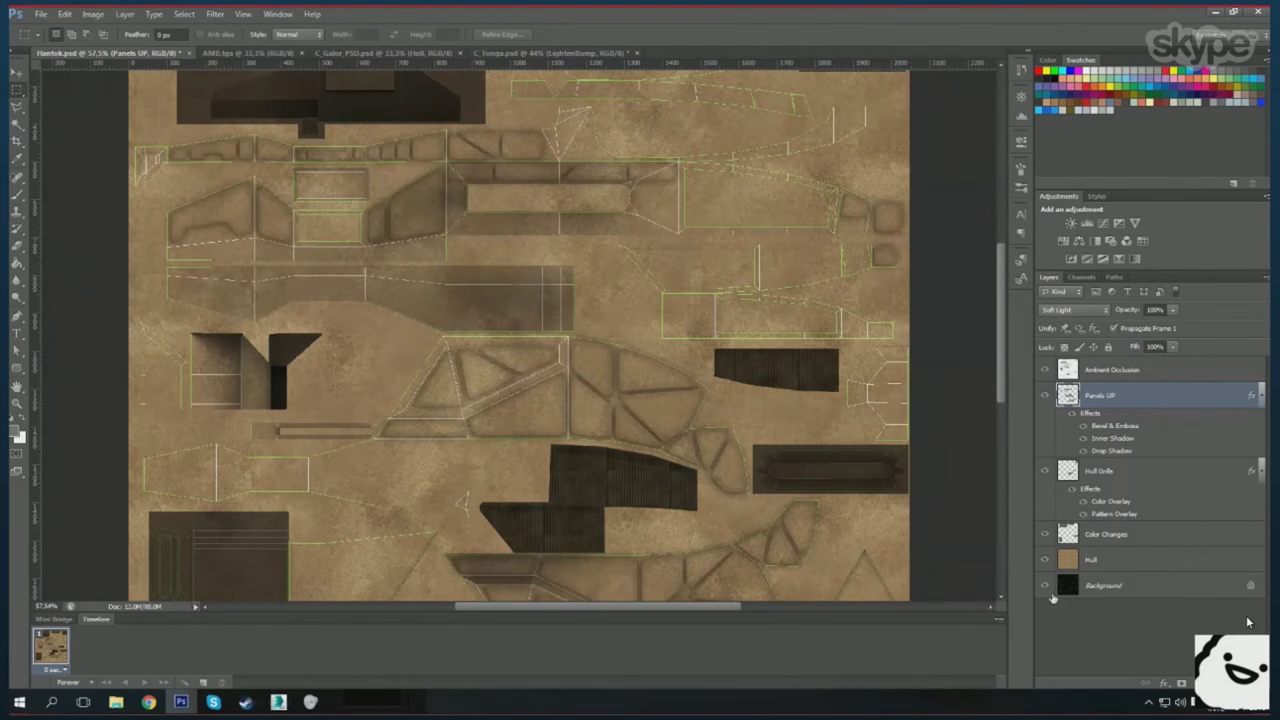
key(ctrl+s)
key(alt+Tab)
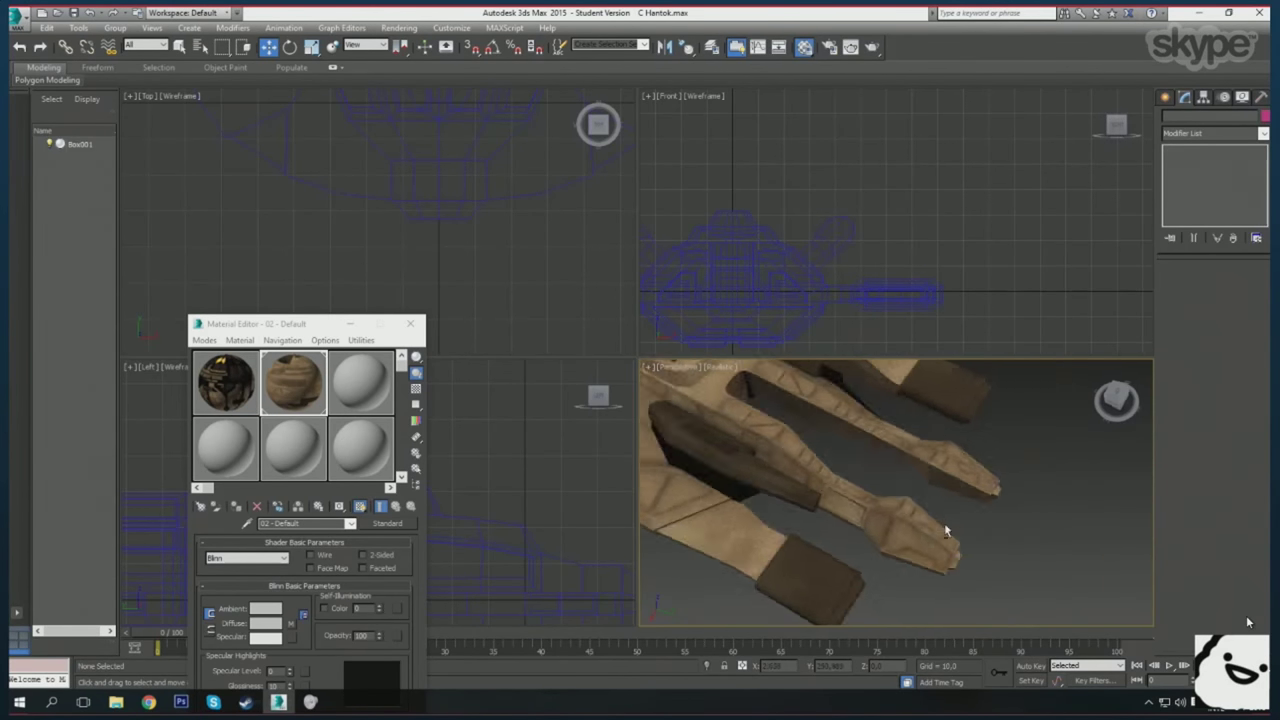
- Orbit the Perspective viewport to view the updated hull panels on the ship
mouse_move(946, 531)
mouse_down()
mouse_move(870, 638)
mouse_move(870, 390)
mouse_move(962, 485)
mouse_move(990, 470)
mouse_up()
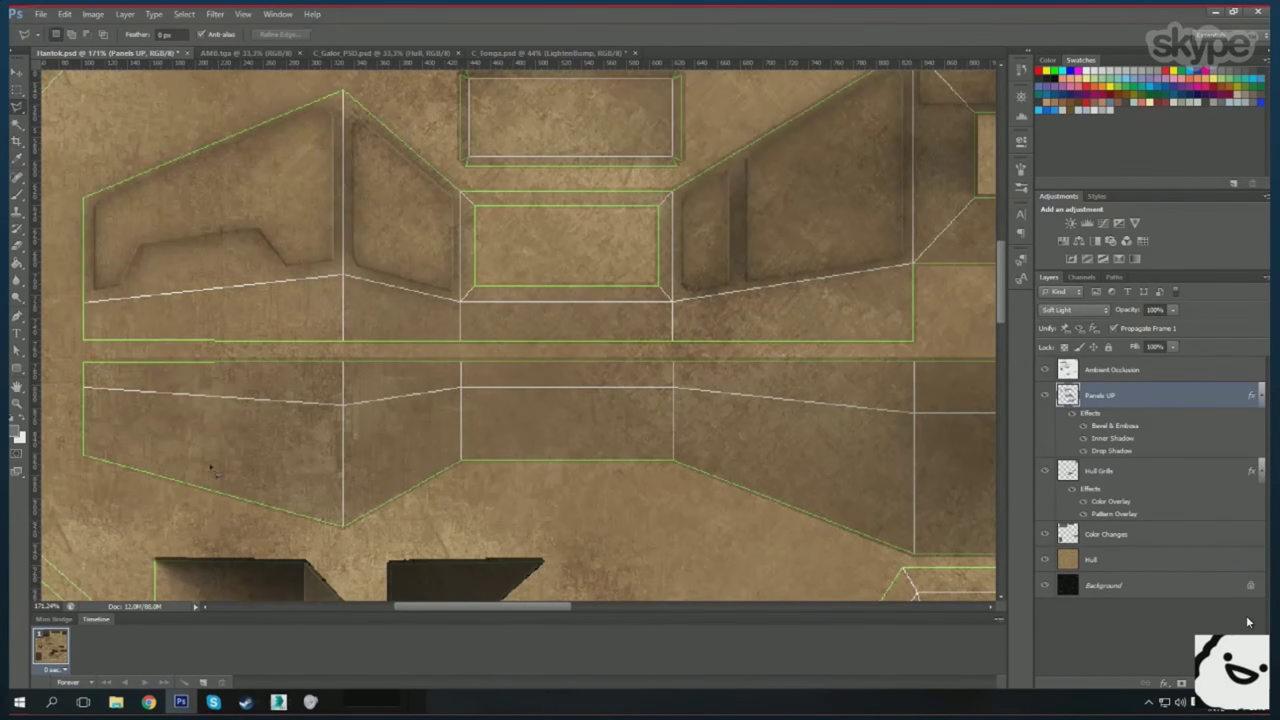
- Lasso a freeform panel shape and fill it as a darker inset panel
scroll(520, 330, down, 5)
scroll(520, 330, up, 5)
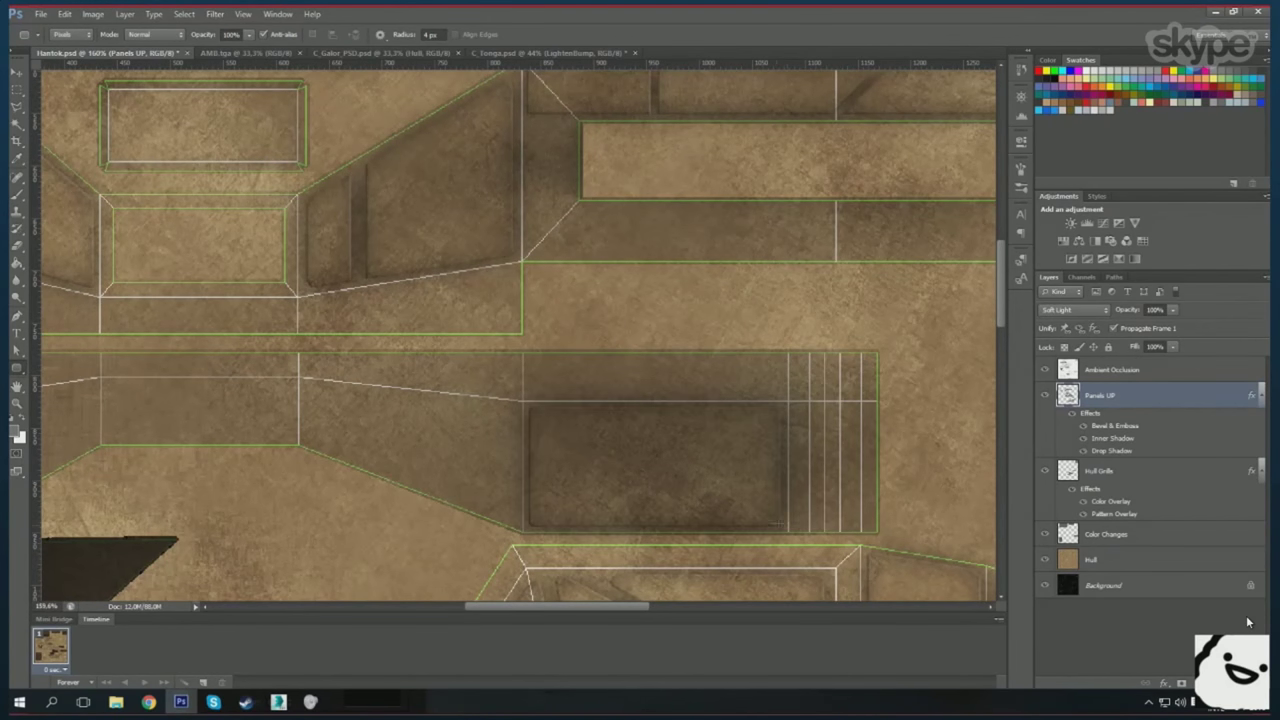
key(l)
scroll(424, 392, down, 3)
scroll(424, 392, up, 5)
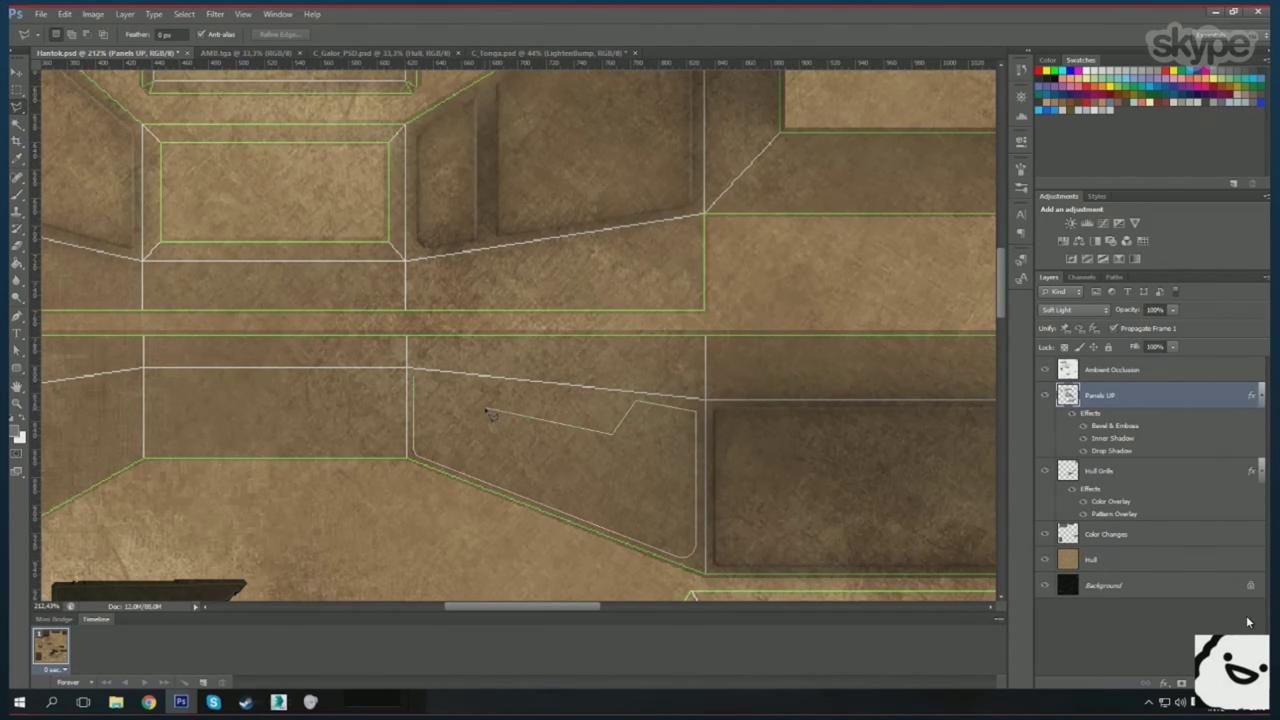
key(alt+BackSpace)
key(ctrl+d)
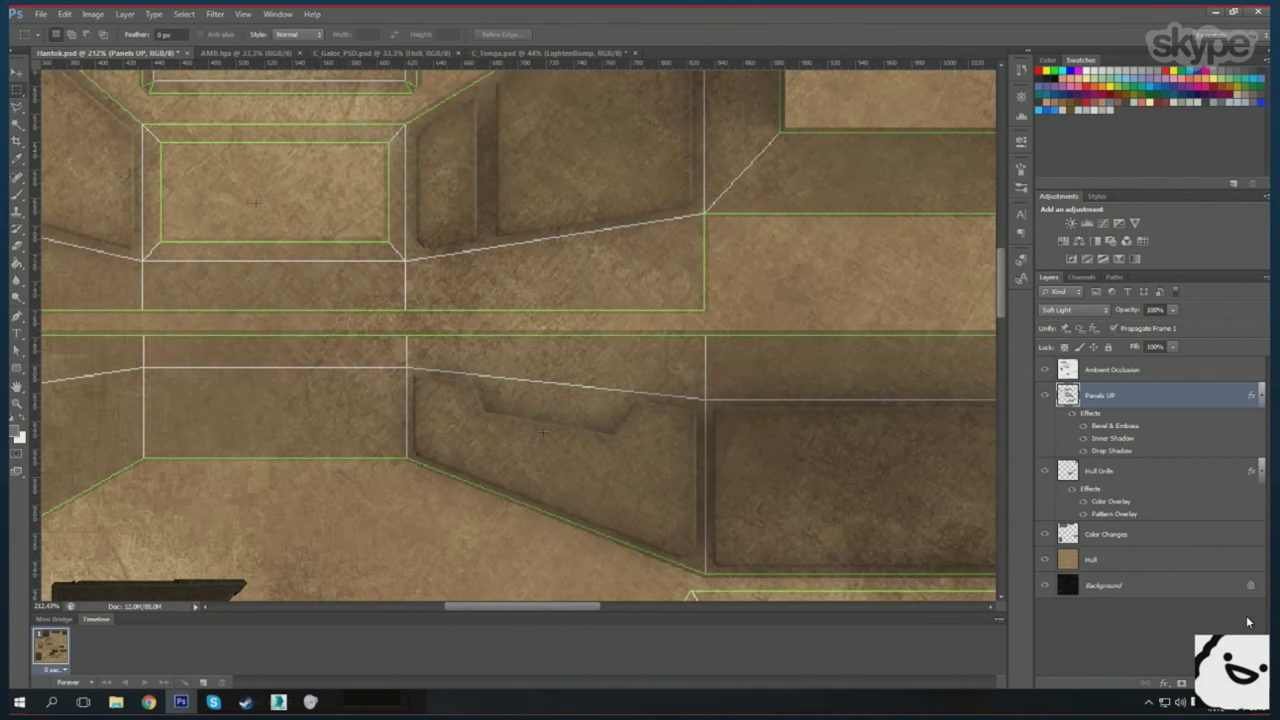
- Add a rounded panel between the hull lines with a small filled rectangle inside it
scroll(520, 330, up, 2)
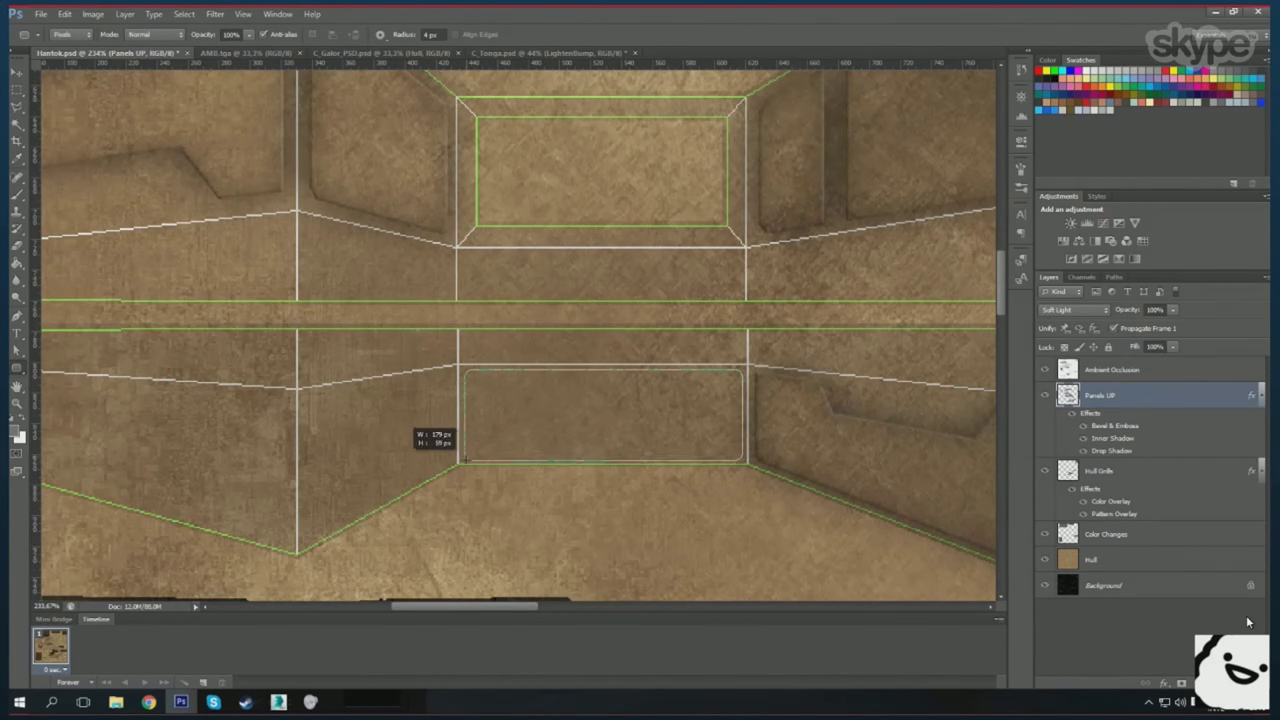
drag(463, 461, 463, 461)
key(m)
drag(507, 360, 510, 460)
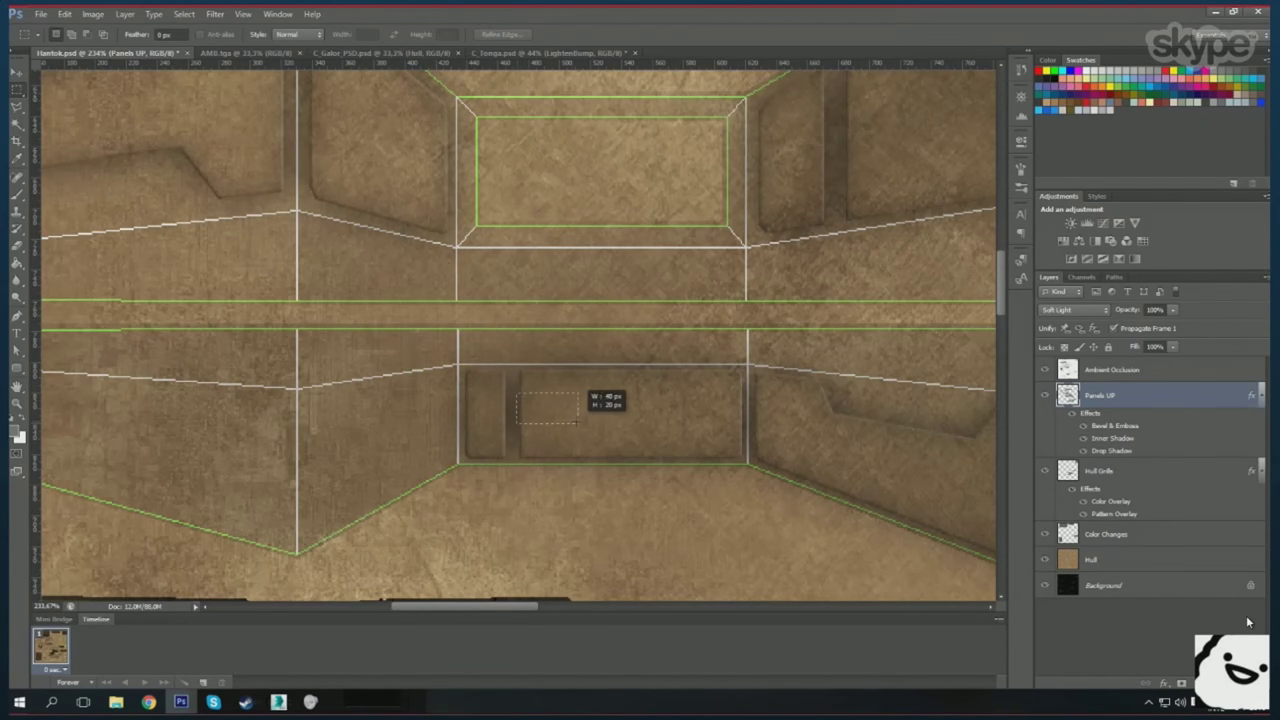
key(alt+BackSpace)
key(ctrl+d)
- Marquee the lower-left panel shape and fill it with the darker colour
scroll(562, 428, down, 1)
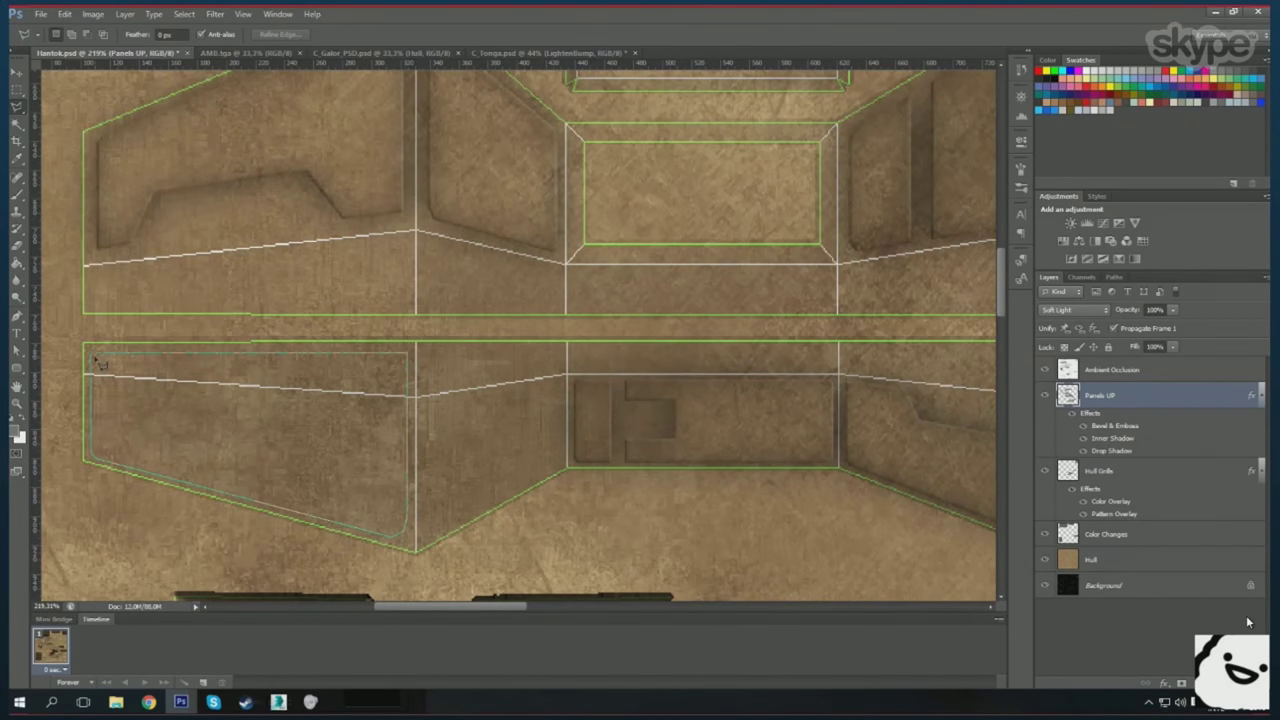
key(m)
drag(95, 352, 288, 392)
key(alt+BackSpace)
key(ctrl+d)
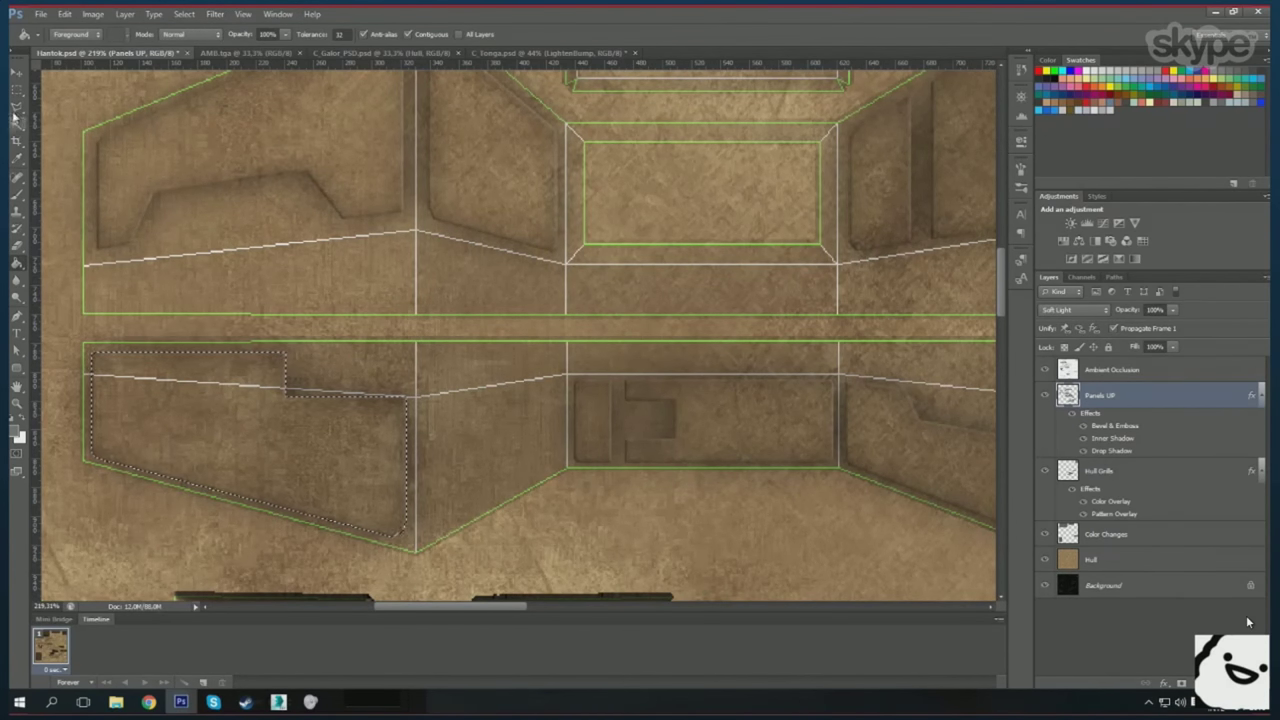
- Orbit and zoom the ship in 3ds Max to check the hull from above
key(alt+Tab)
drag(650, 412, 917, 513)
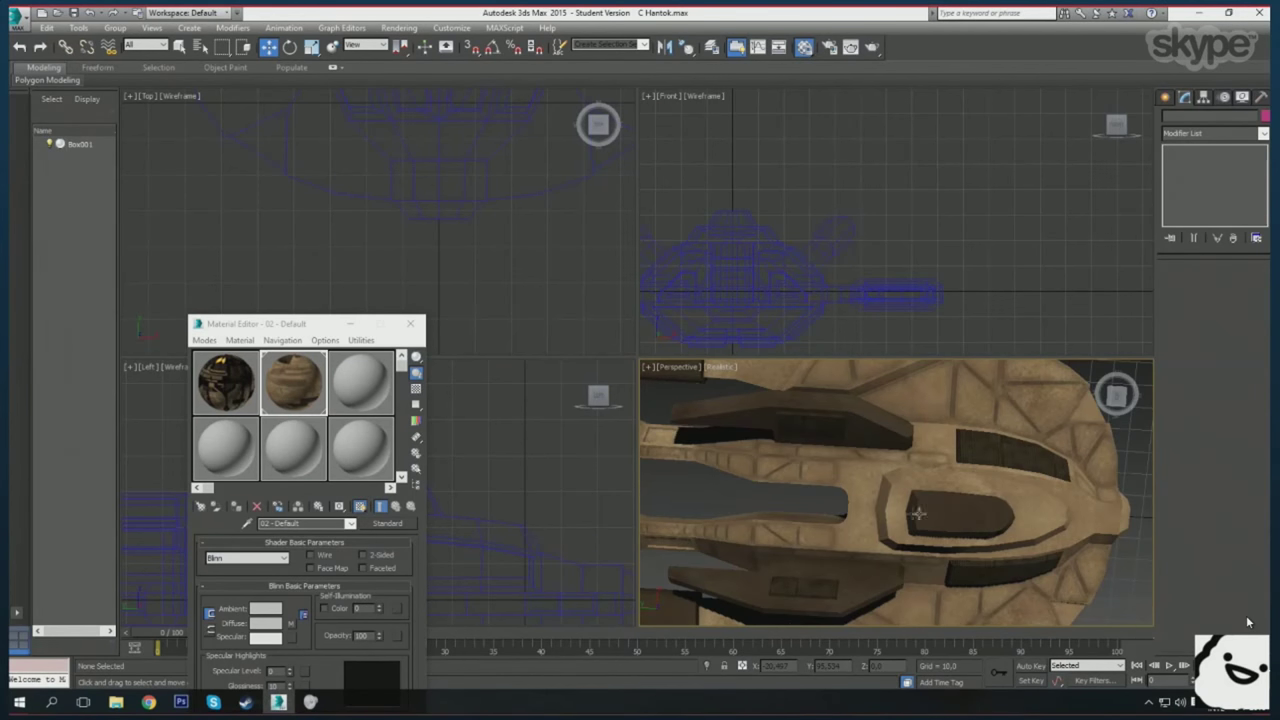
drag(792, 522, 825, 512)
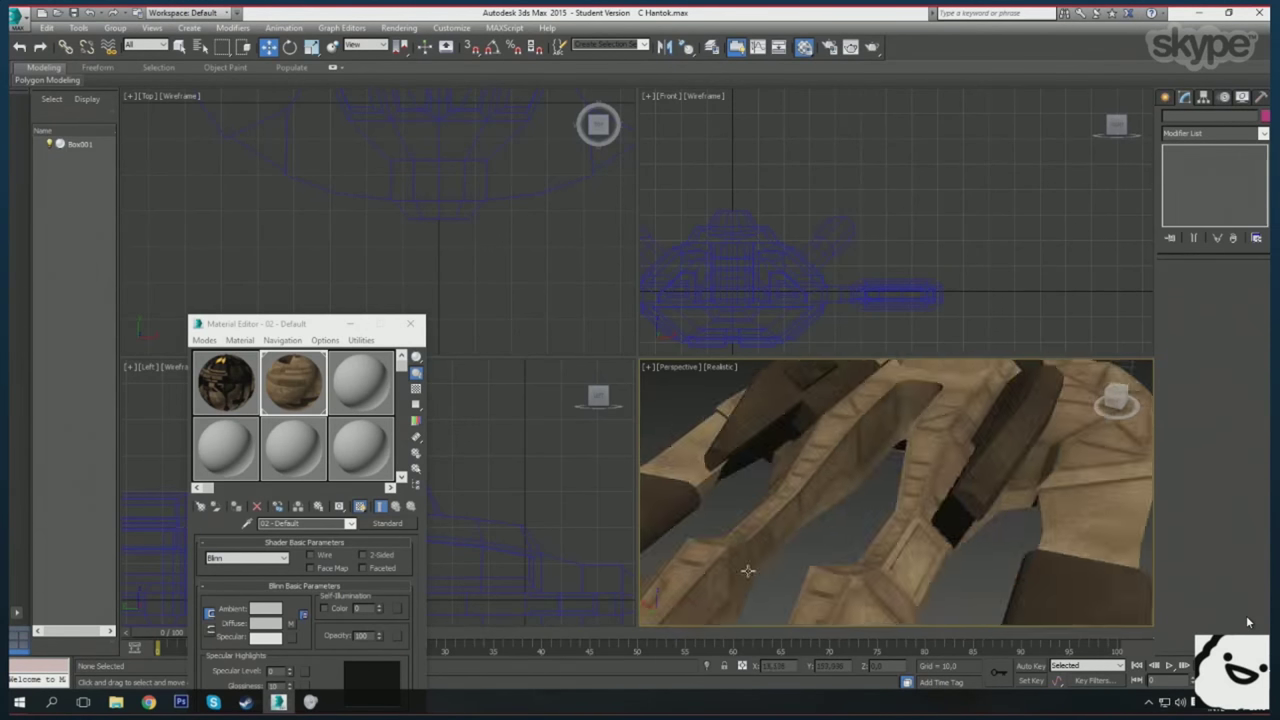
drag(825, 512, 790, 560)
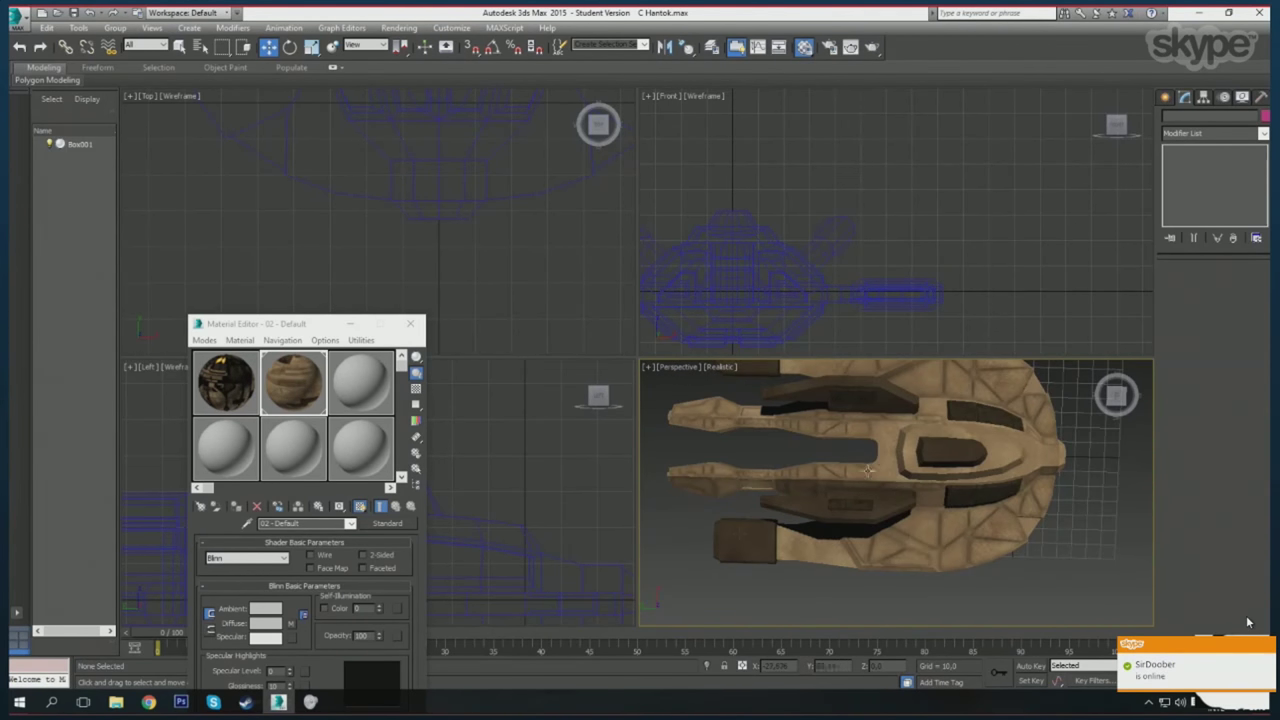
click(158, 700)
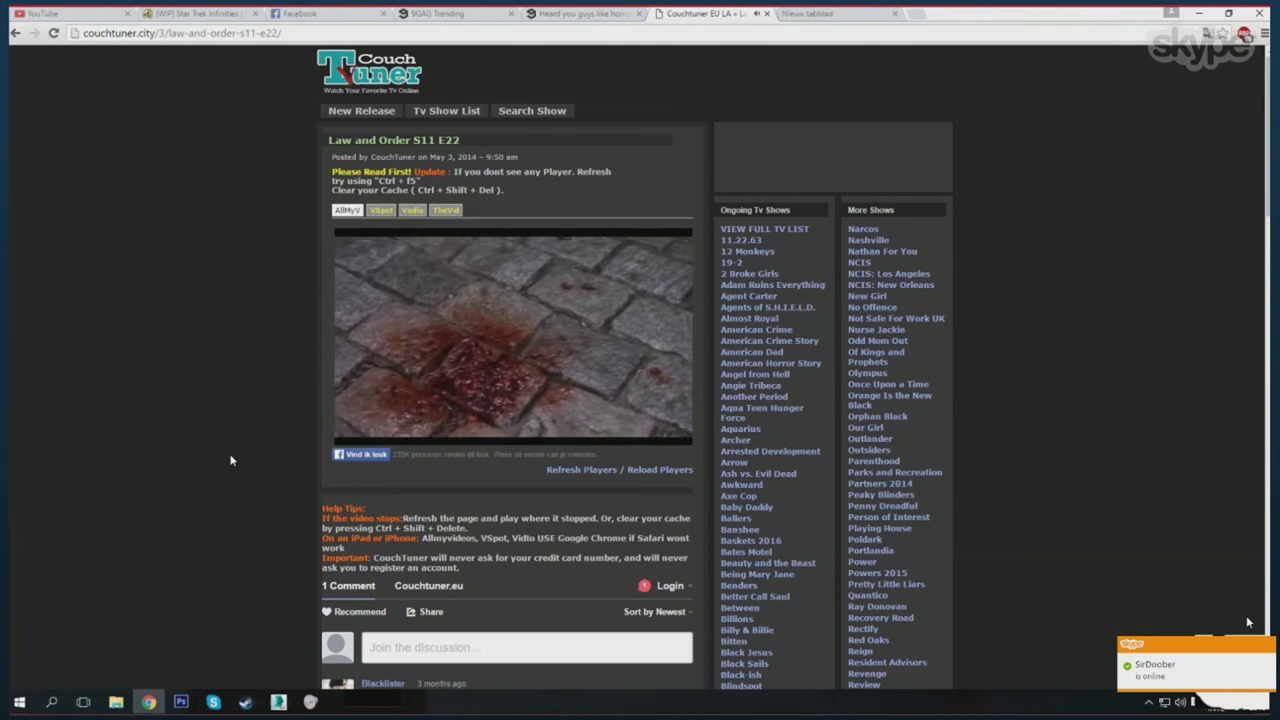
- Switch from the Chrome episode page back to the hull texture in Photoshop
key(alt+Tab)
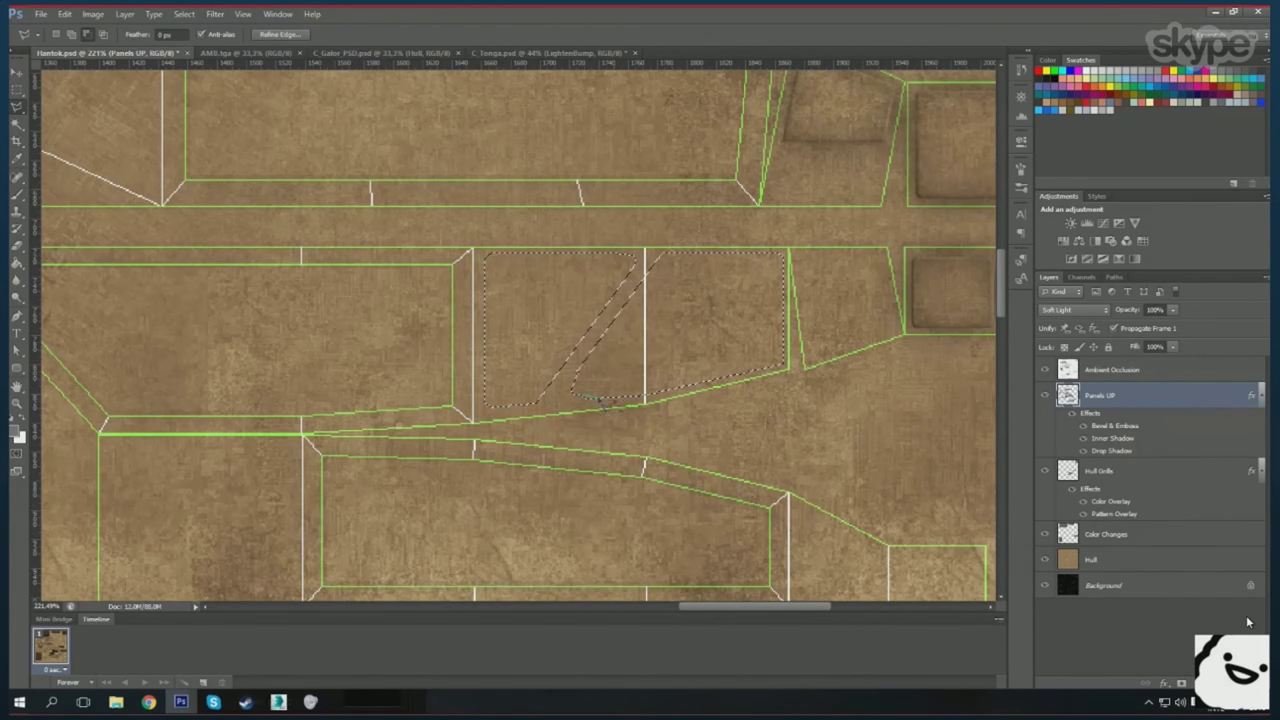
- Fill the diagonal-split panel selection and marquee the corner to cut from the right panel
scroll(520, 335, down, 2)
key(alt+BackSpace)
key(v)
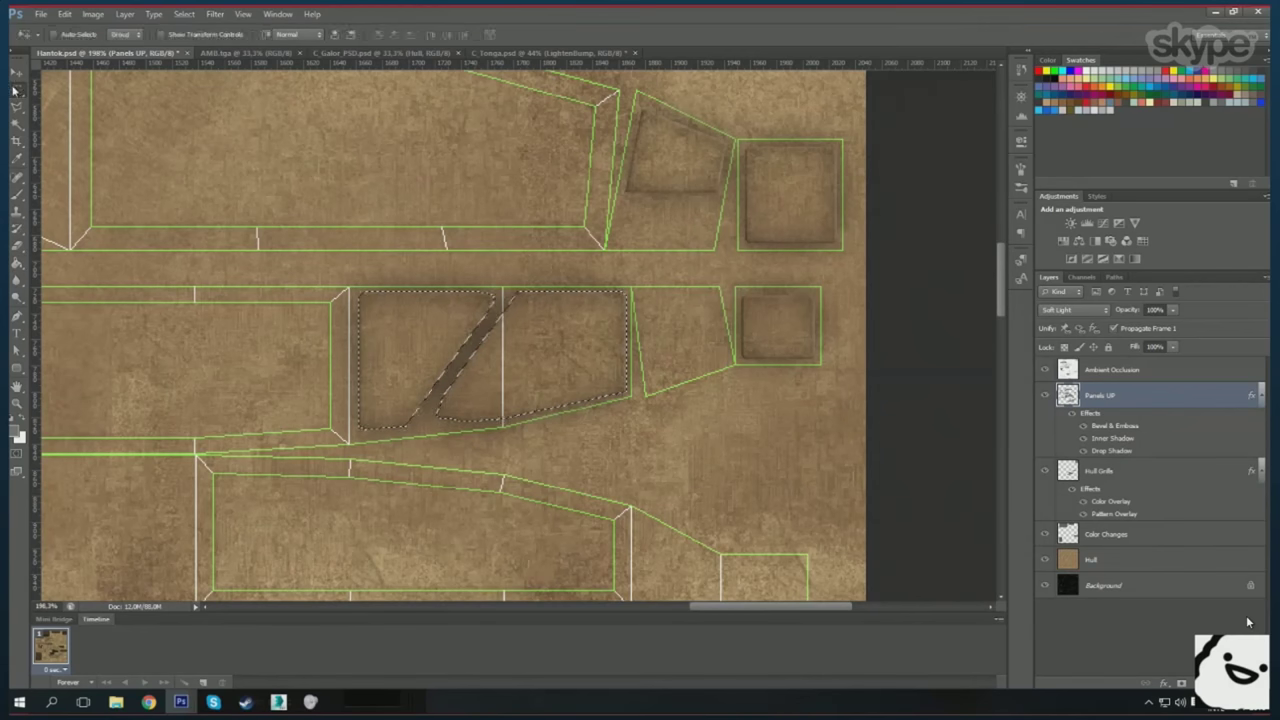
click(15, 90)
key(ctrl+d)
scroll(104, 152, up, 3)
drag(689, 397, 758, 474)
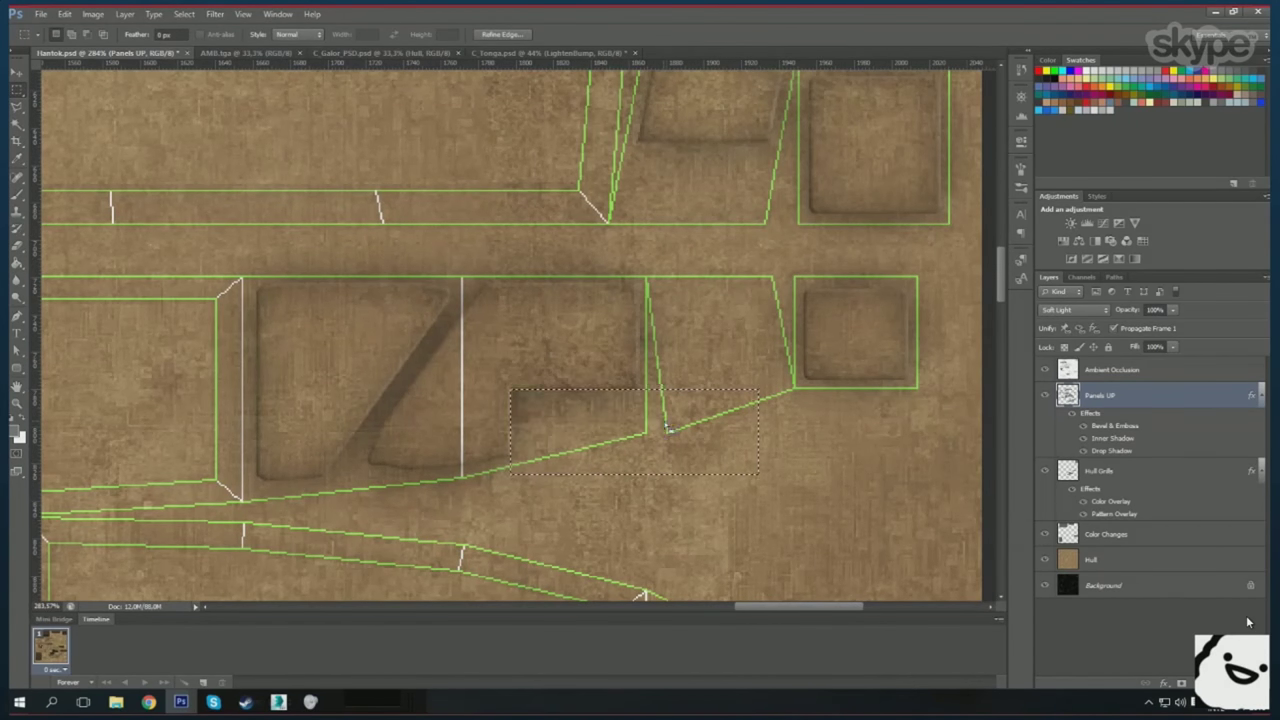
scroll(446, 485, down, 3)
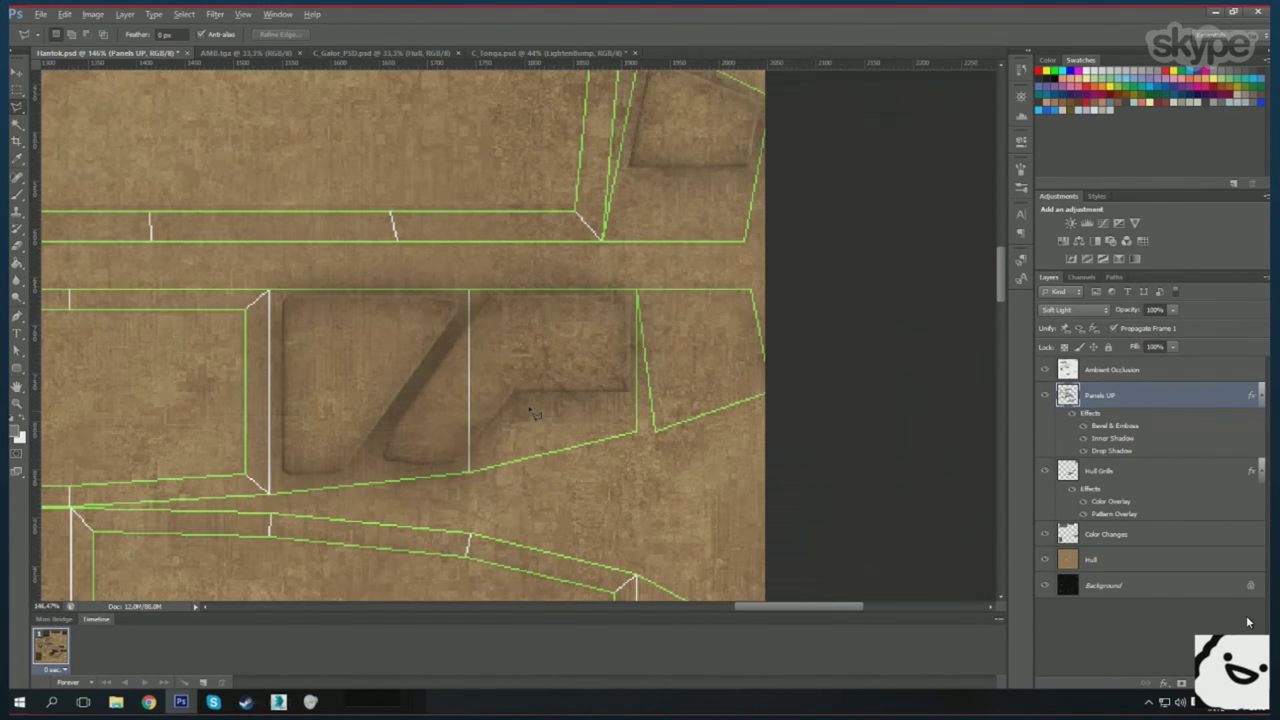
- Orbit the textured ship in 3ds Max to inspect the new panels
click(278, 702)
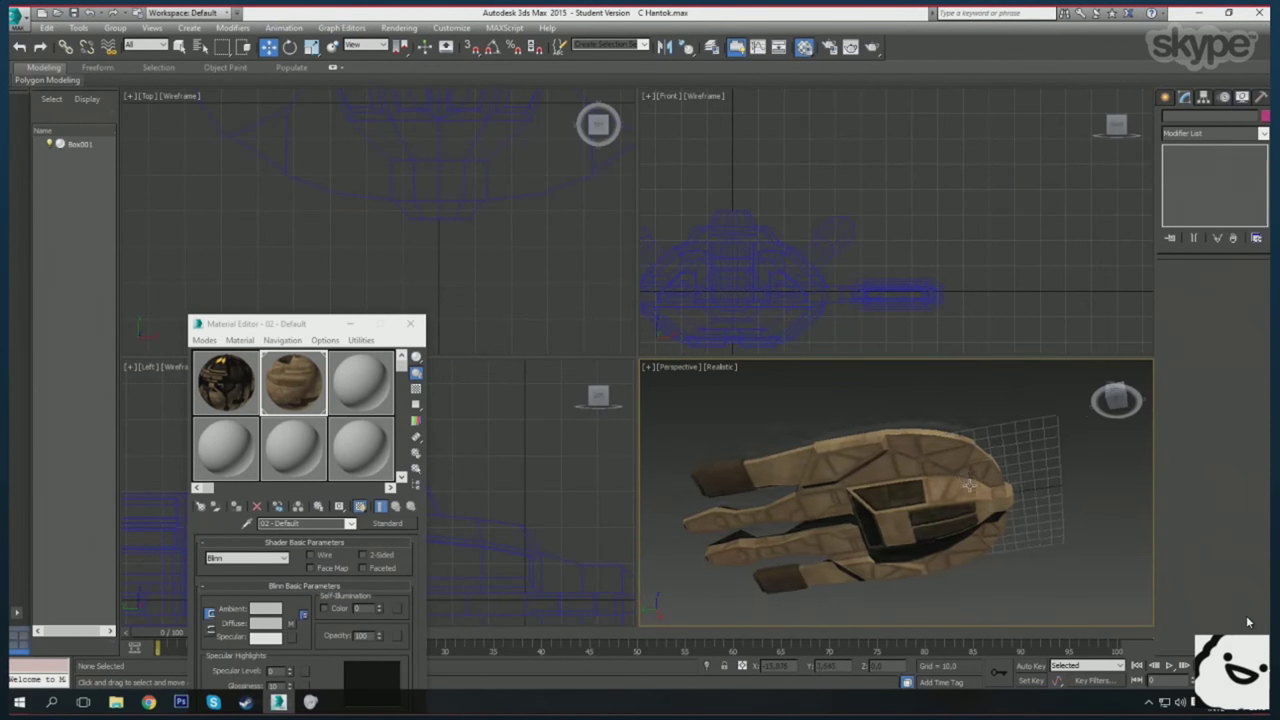
mouse_move(880, 480)
mouse_down()
mouse_move(921, 571)
mouse_move(914, 486)
mouse_up()
scroll(921, 571, up, 4)
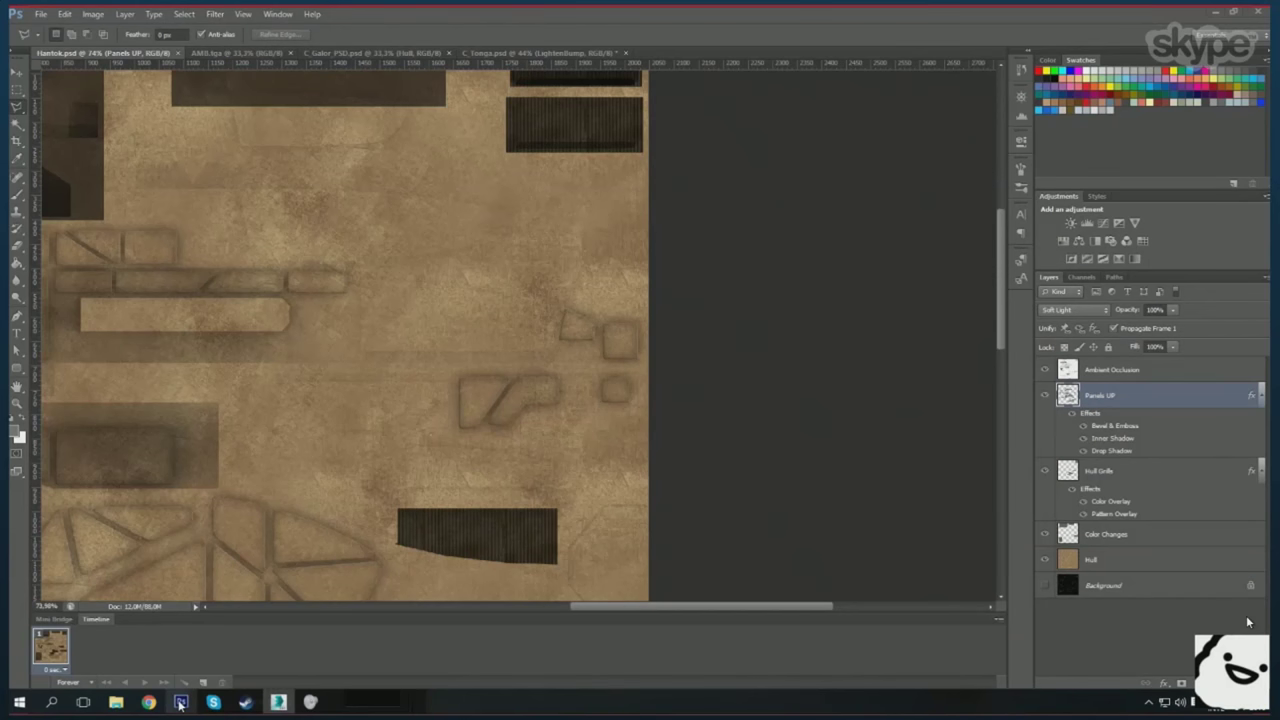
click(180, 702)
- Draw two small rounded inset panels on the hull and save the texture
scroll(397, 415, up, 3)
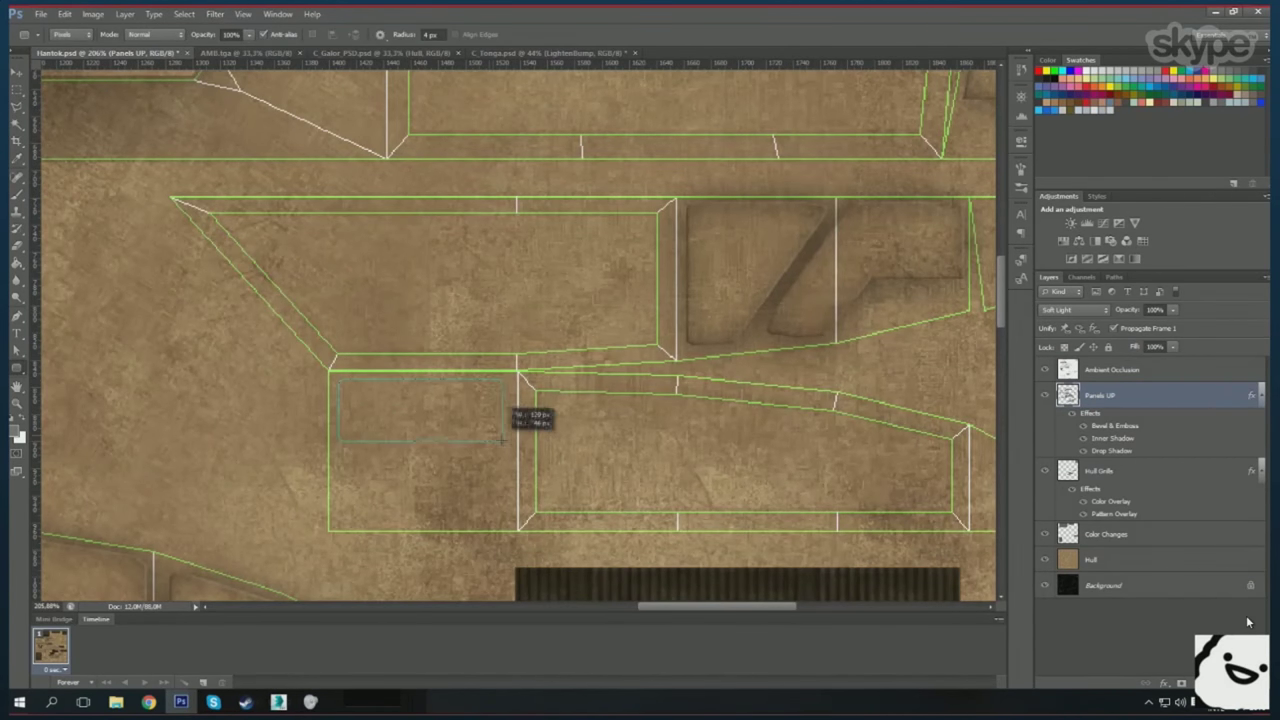
drag(501, 440, 502, 441)
drag(341, 458, 412, 540)
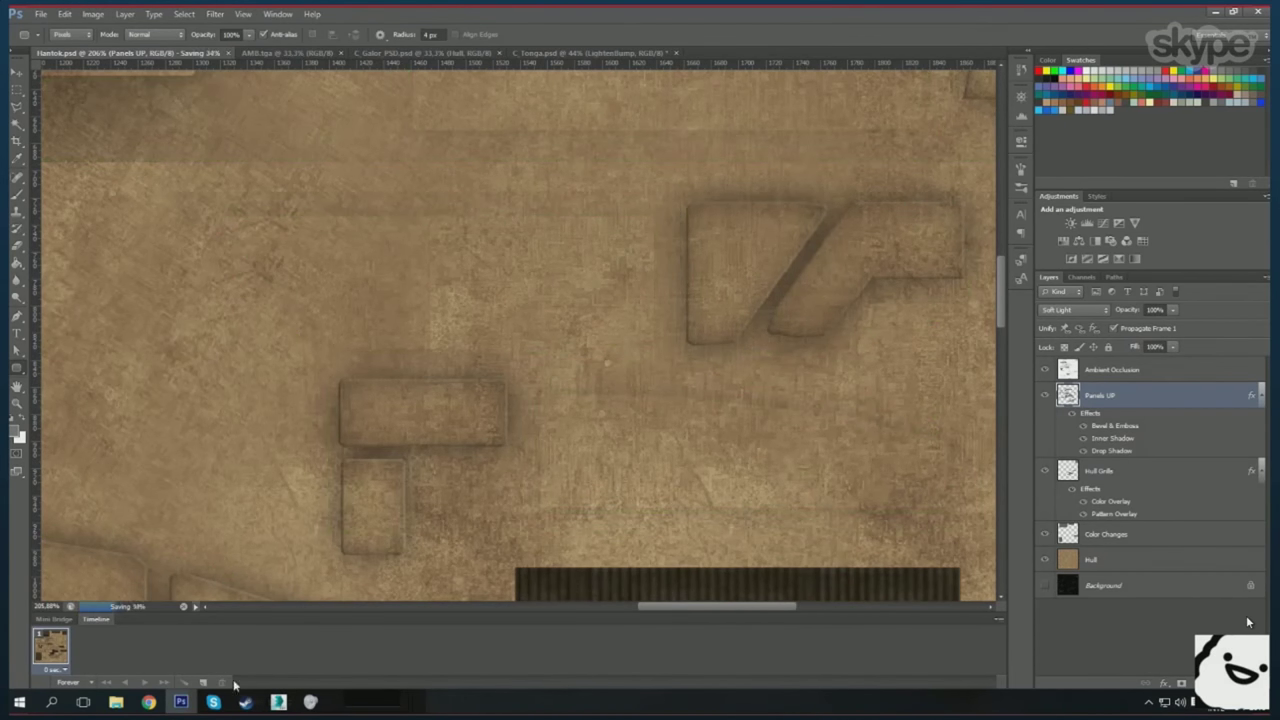
key(alt+Tab)
scroll(860, 505, down, 5)
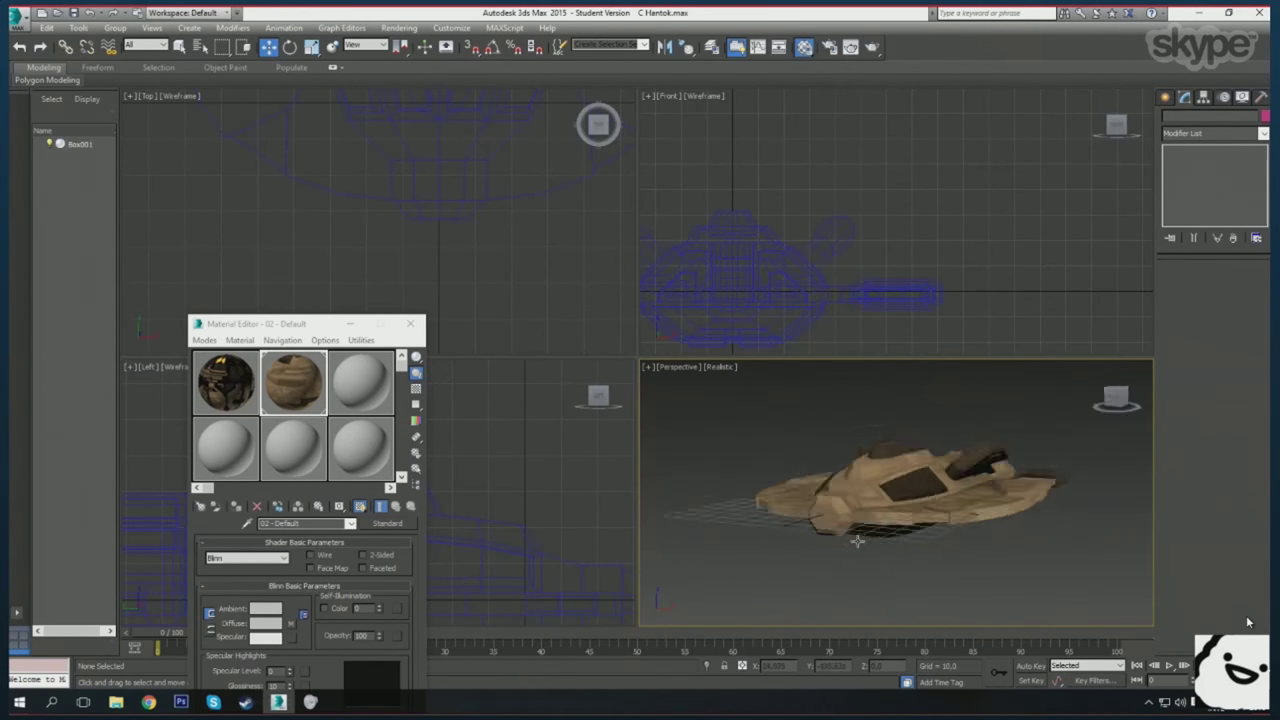
click(103, 655)
- Paste the copied bevel layer effects onto a new Layer 1 in the Hantok hull document
double_click(158, 140)
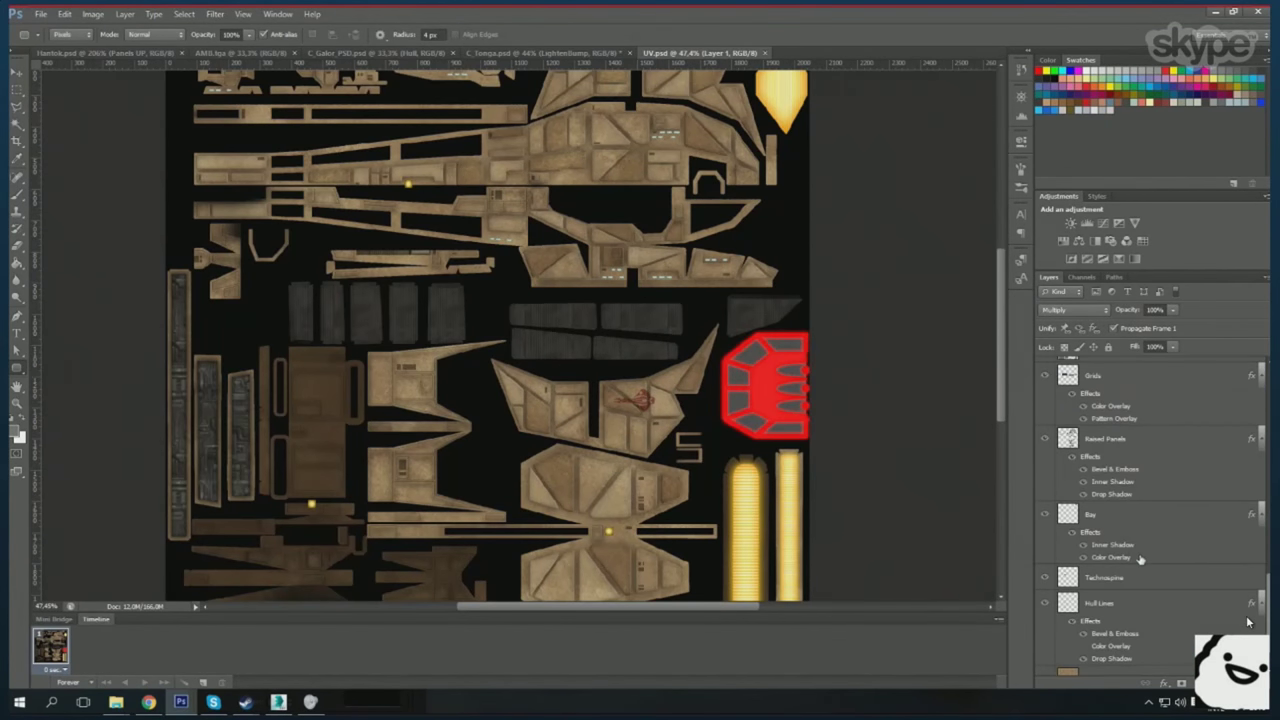
right_click(1140, 560)
key(Escape)
key(ctrl+Tab)
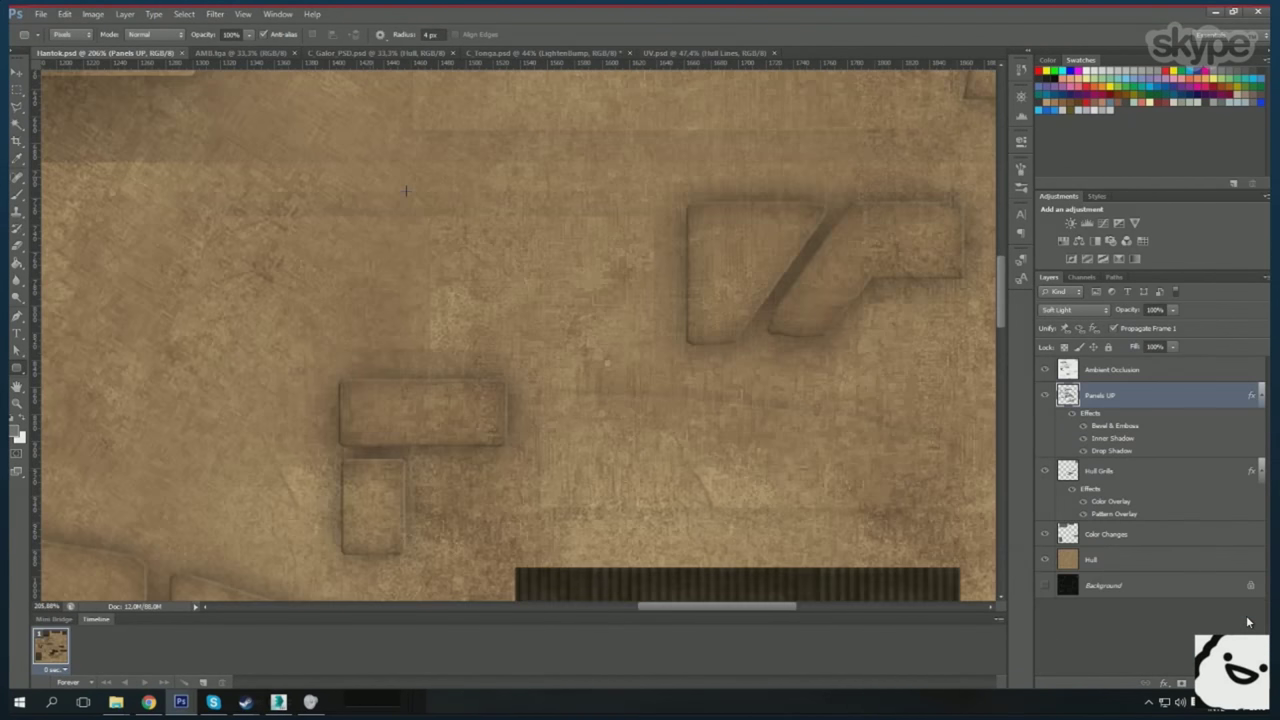
click(1160, 526)
right_click(1160, 526)
click(1170, 303)
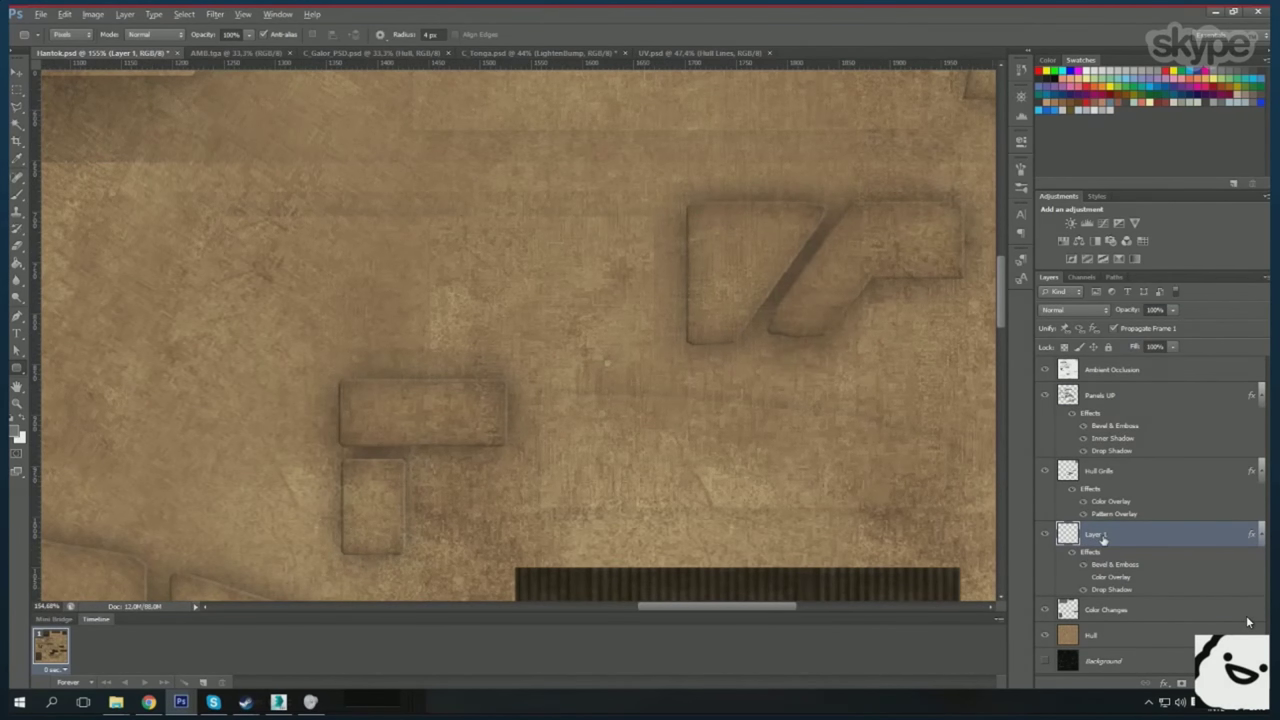
- Create another empty layer and draw a closed Pen panel outline
scroll(524, 356, down, 1)
key(ctrl+shift+alt+n)
scroll(557, 351, down, 2)
scroll(557, 351, up, 3)
scroll(530, 320, up, 2)
key(p)
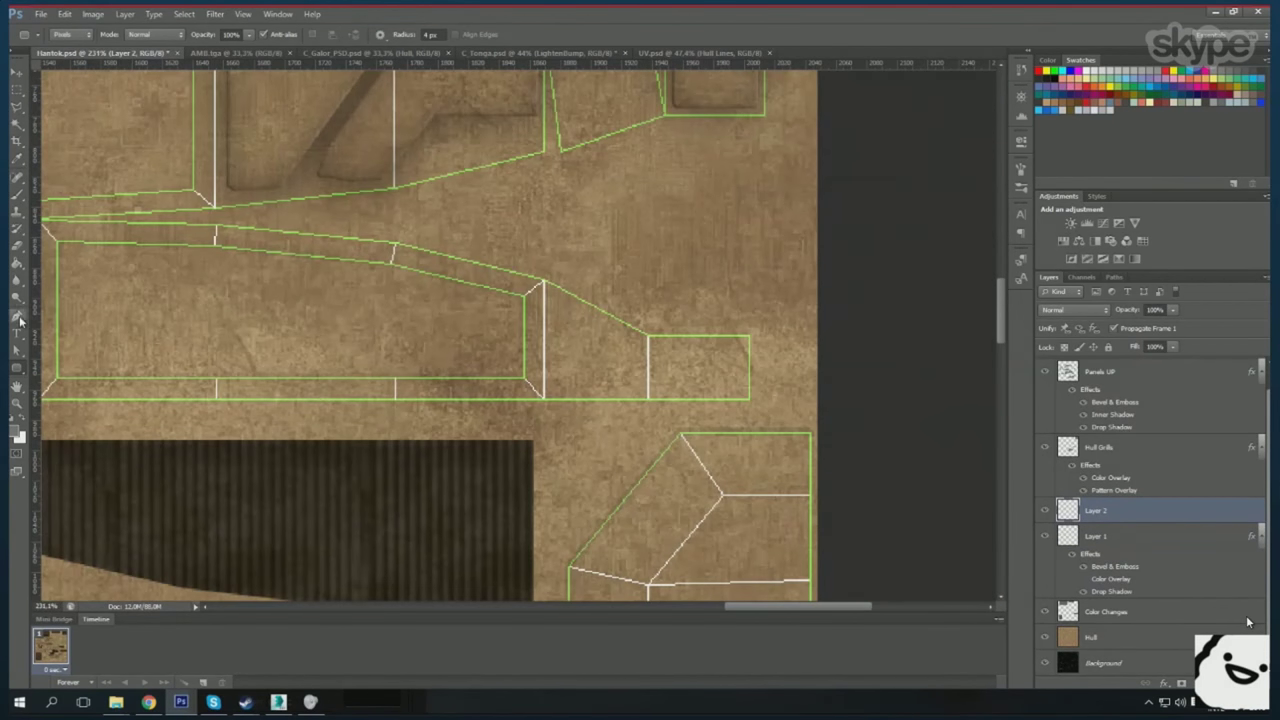
scroll(521, 303, up, 1)
drag(574, 363, 580, 302)
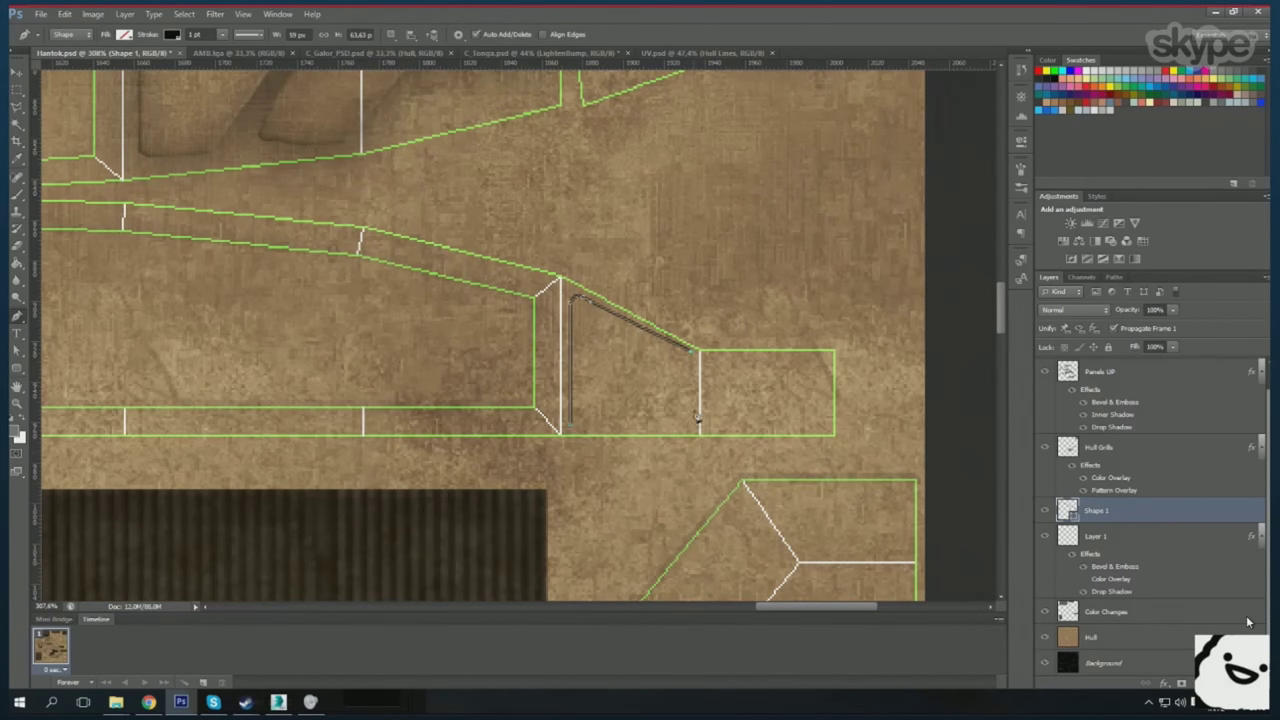
click(570, 428)
- Draw a rounded panel inside the UV outline and merge it into the bevelled layer
scroll(723, 363, down, 1)
key(u)
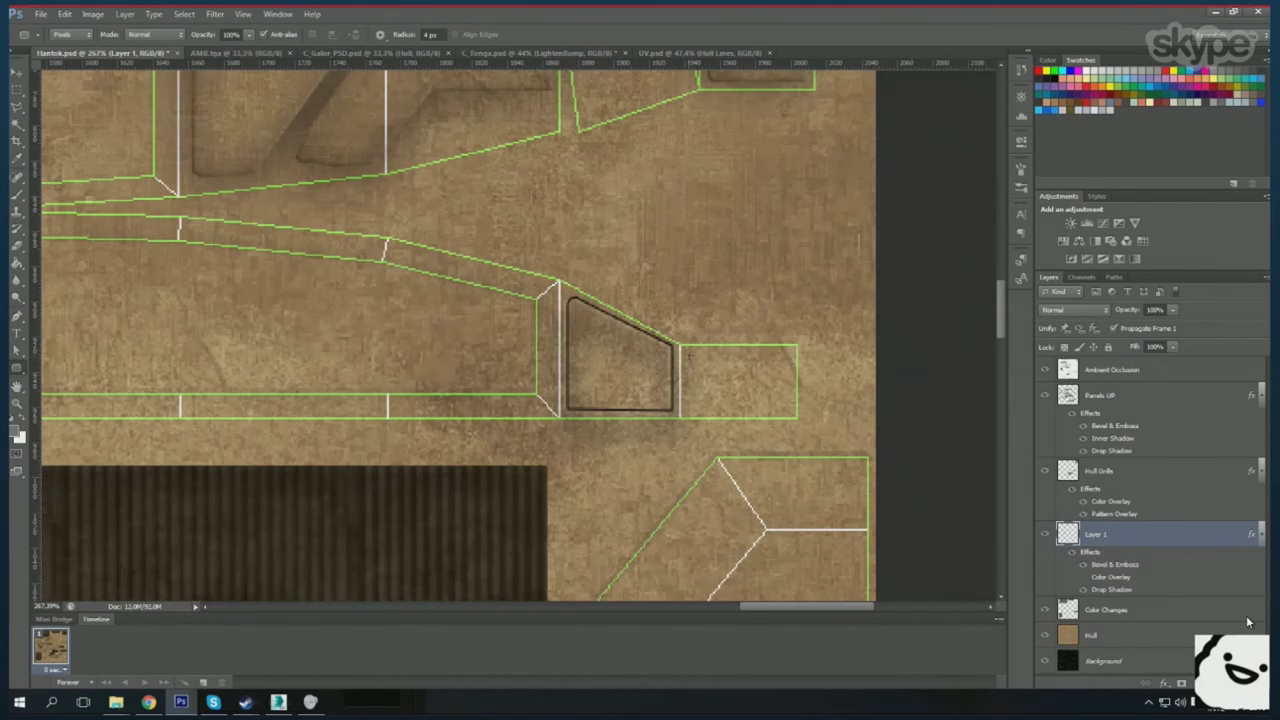
mouse_move(690, 352)
mouse_down()
mouse_move(730, 390)
mouse_move(800, 412)
mouse_up()
key(ctrl+j)
- In Shape mode, draw two stacked lower-edge panel outlines and a small rectangle, merged into Layer 1
click(66, 48)
scroll(720, 323, down, 2)
scroll(757, 303, up, 2)
scroll(730, 400, down, 2)
scroll(730, 400, up, 2)
scroll(730, 400, down, 3)
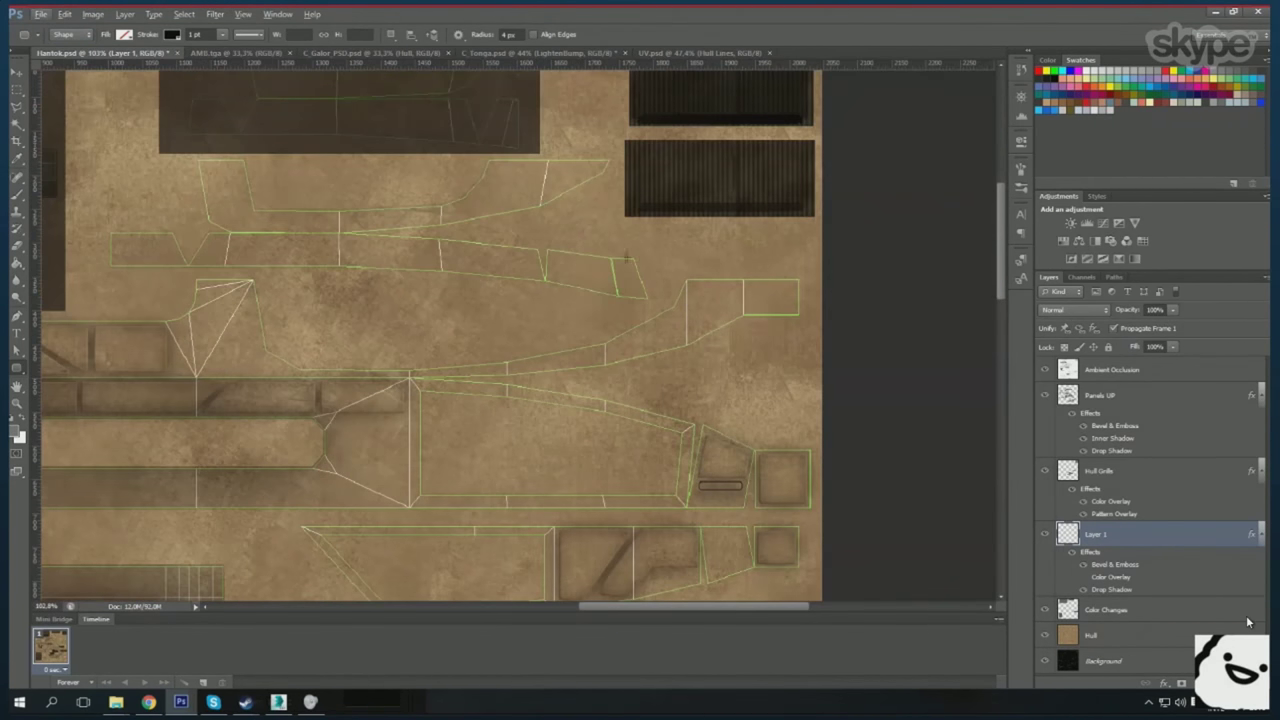
scroll(177, 308, up, 2)
drag(160, 476, 458, 477)
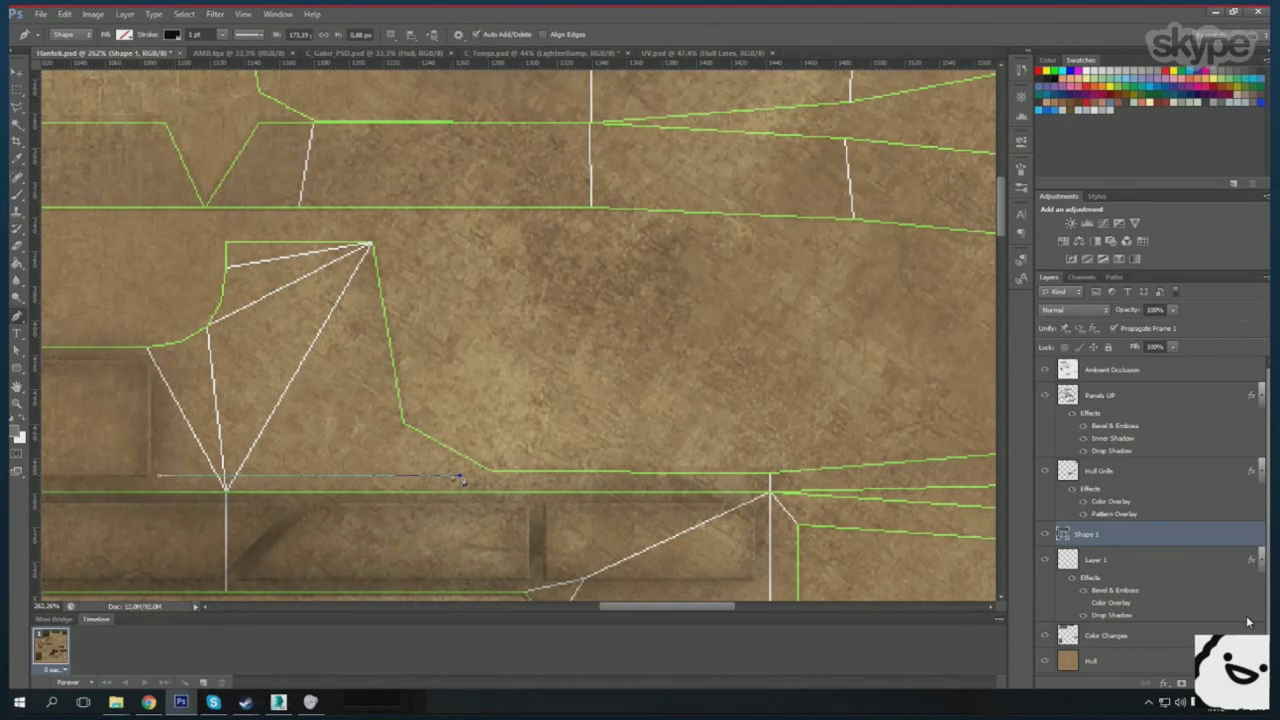
click(160, 477)
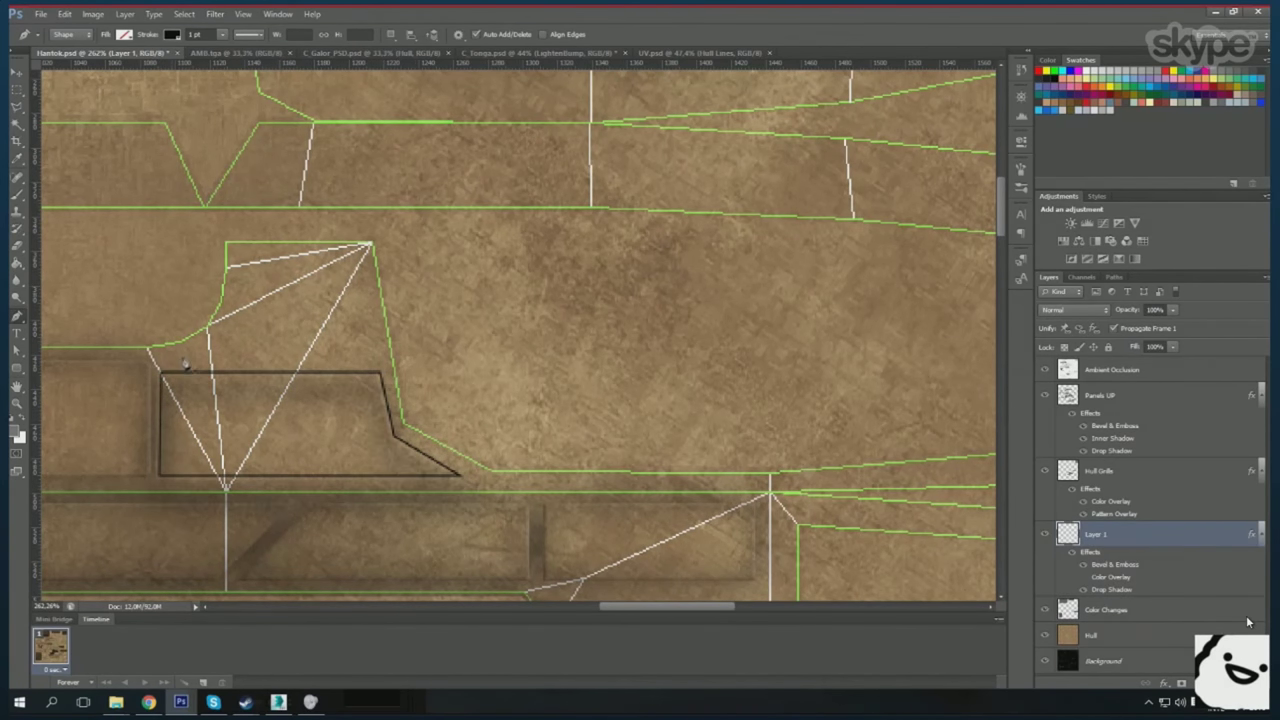
scroll(175, 352, up, 1)
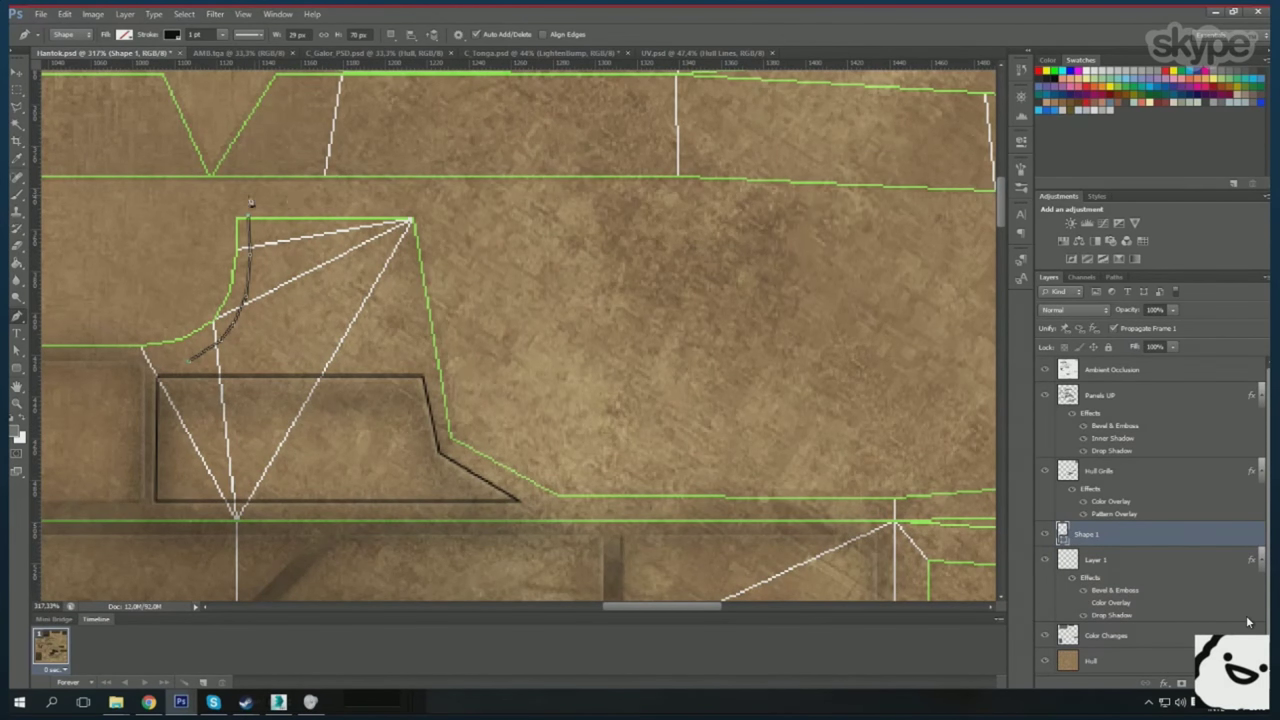
click(190, 362)
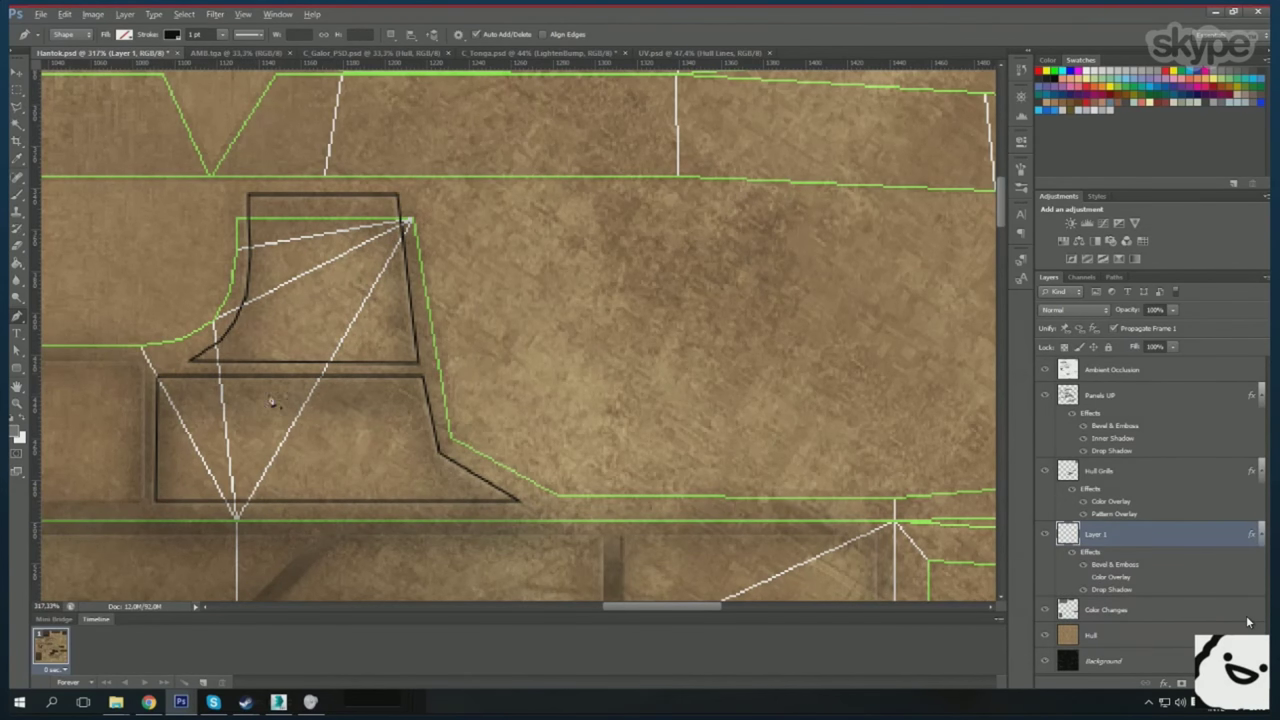
key(ctrl+e)
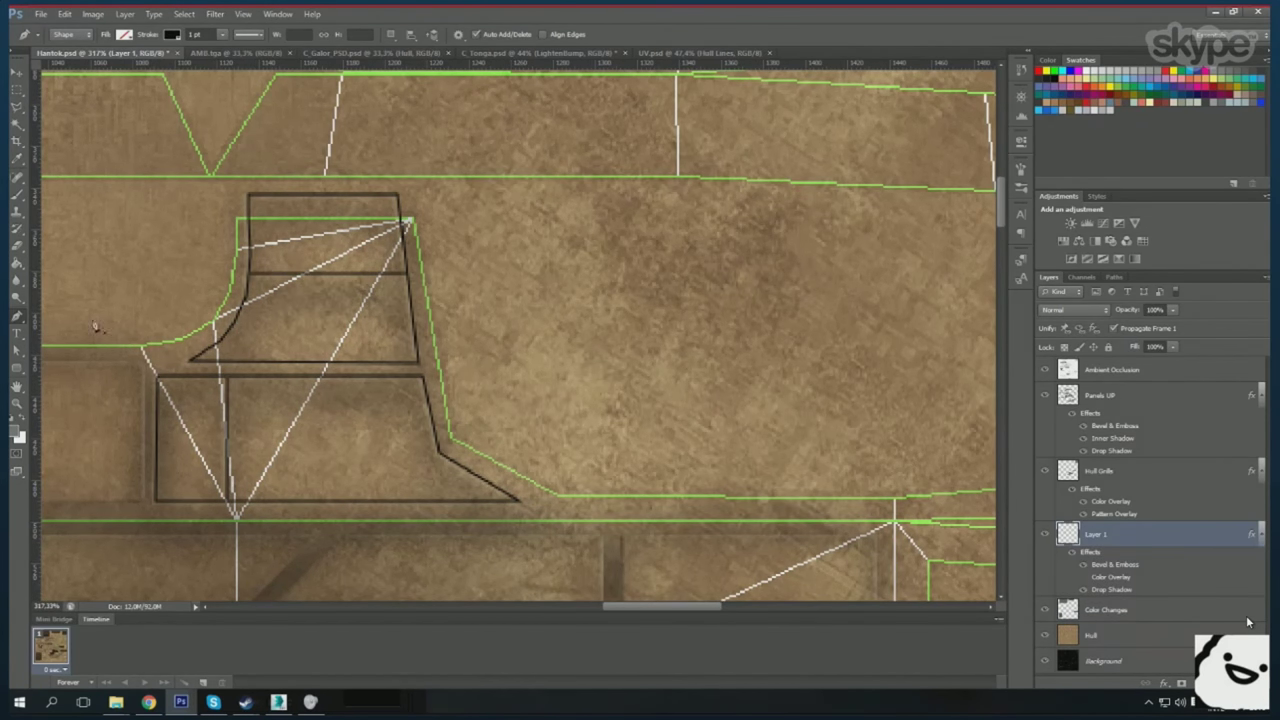
drag(315, 437, 322, 430)
scroll(606, 377, down, 4)
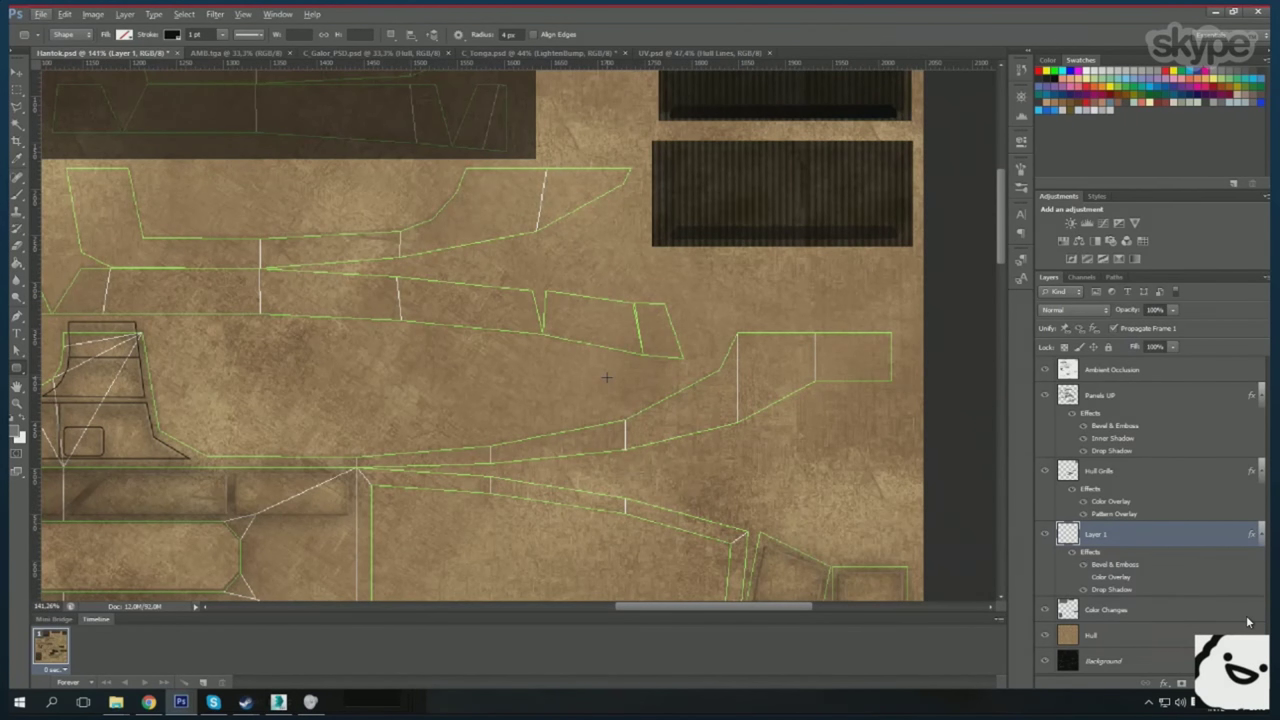
- Load the weather radar site in the browser, then return to the hull texture
click(148, 702)
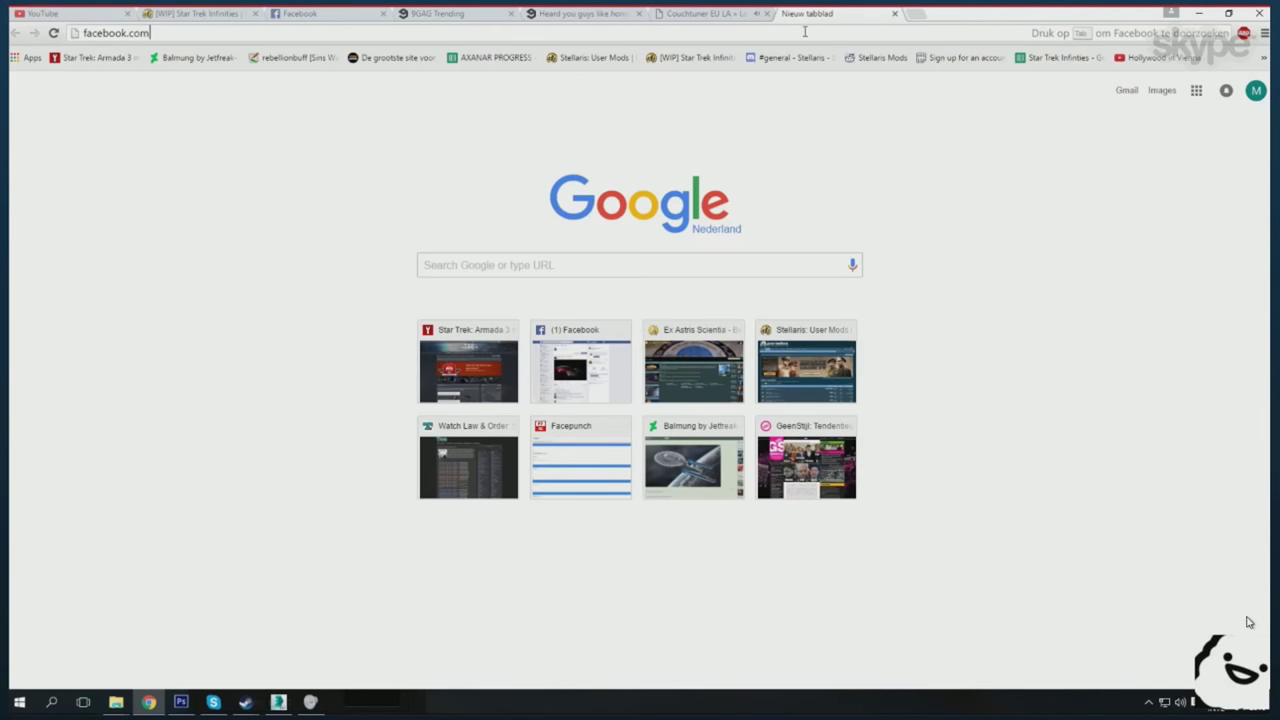
text(www.b)
key(Return)
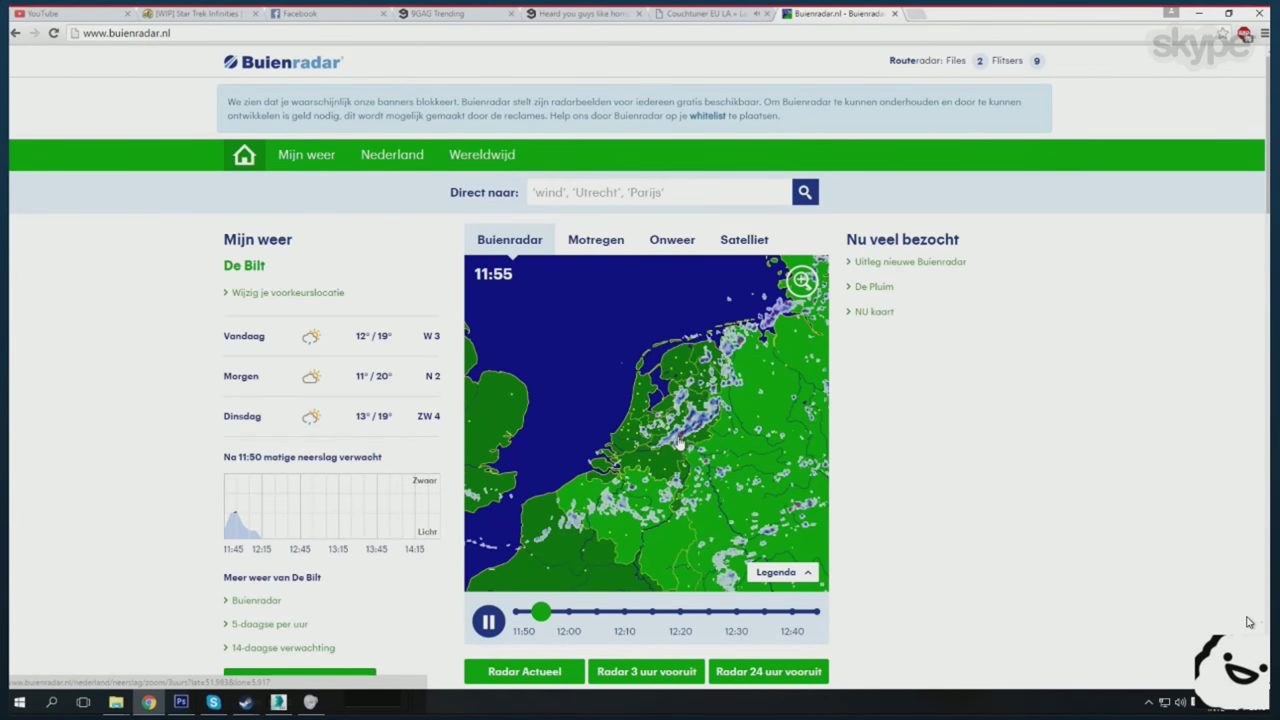
key(alt+Tab)
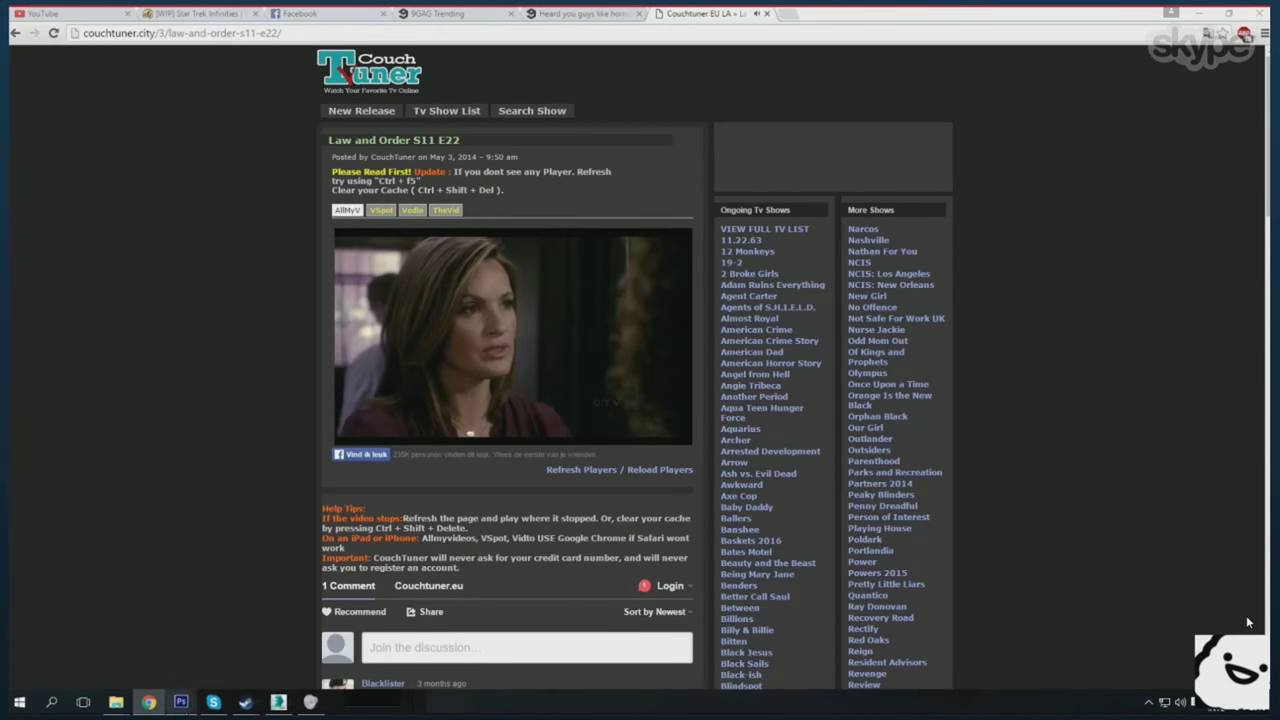
scroll(790, 395, up, 2)
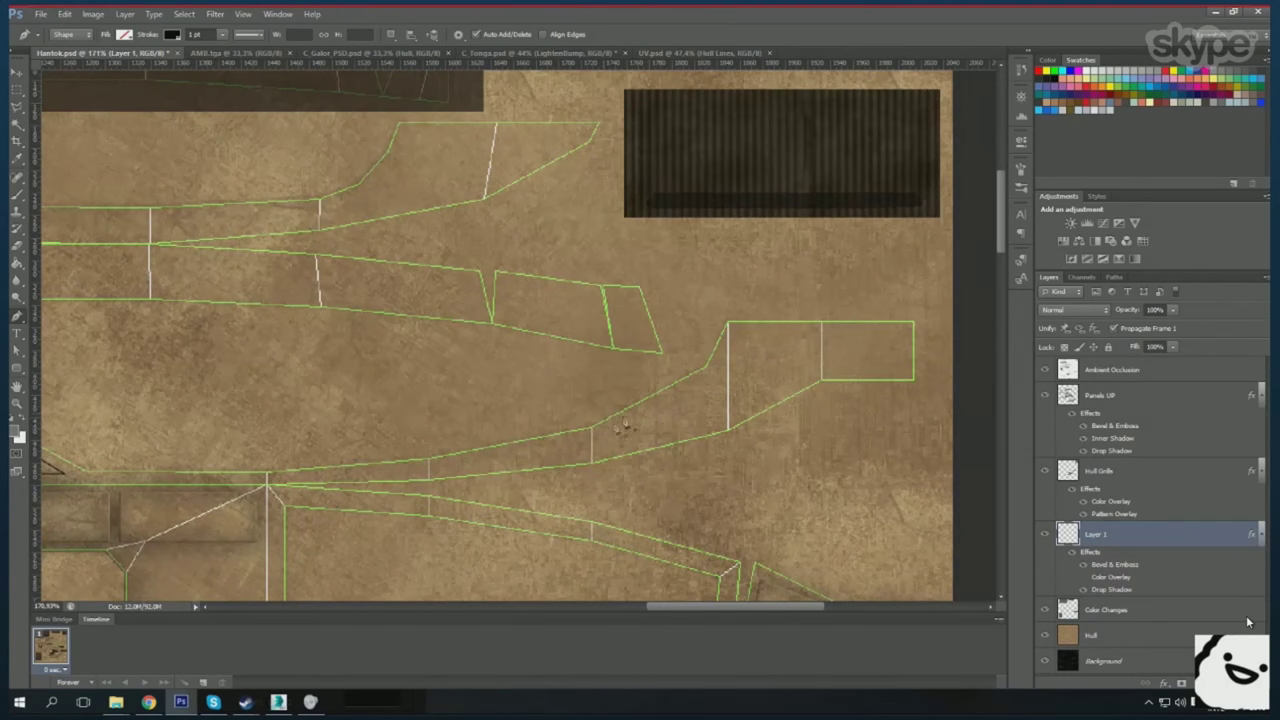
- Draw an angled inset outline inside the panel and merge it into Layer 1
click(600, 428)
click(715, 372)
scroll(723, 395, up, 1)
click(715, 428)
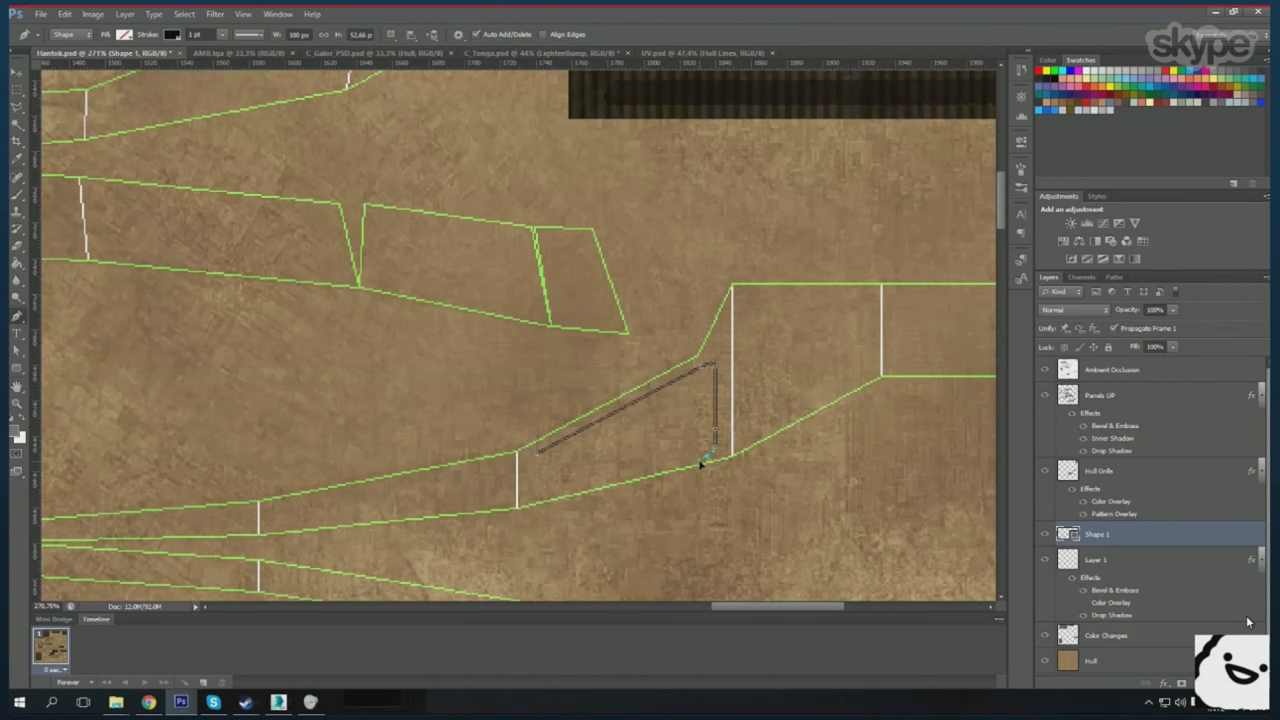
click(537, 460)
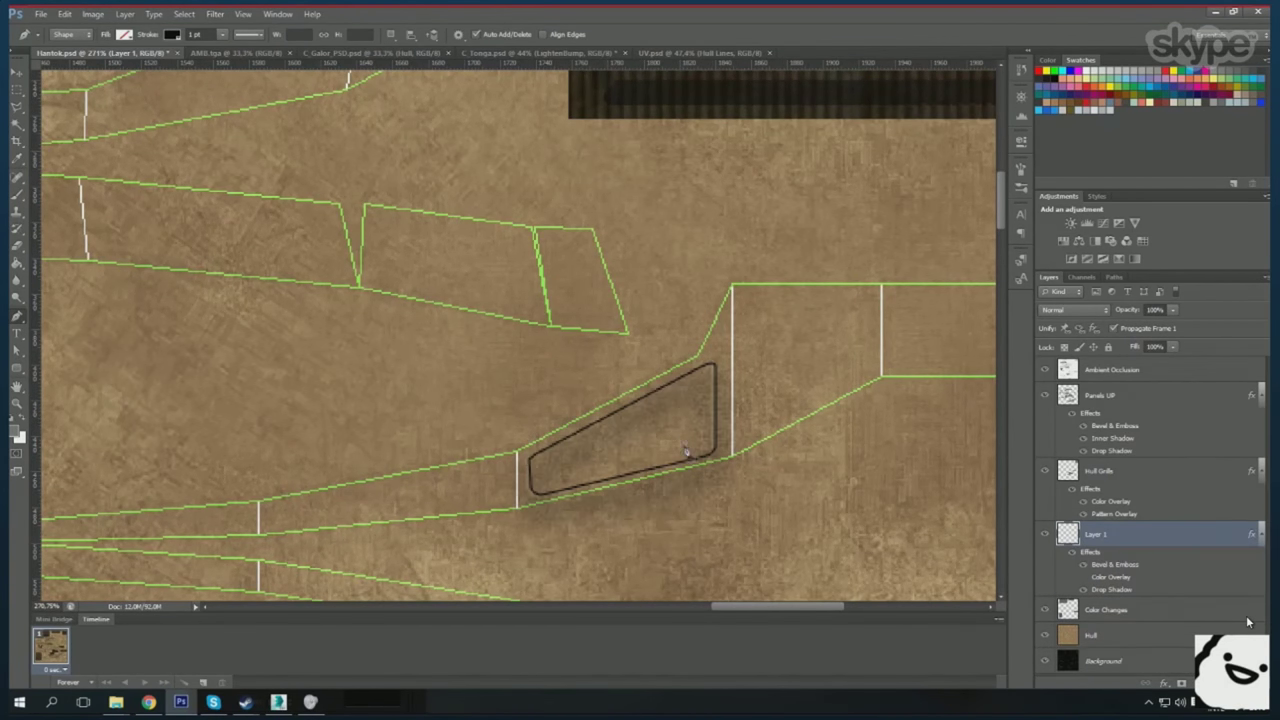
key(ctrl+e)
scroll(428, 387, up, 1)
- Draw two rounded insets in the rectangular panel and delete the stray left one
drag(610, 318, 675, 410)
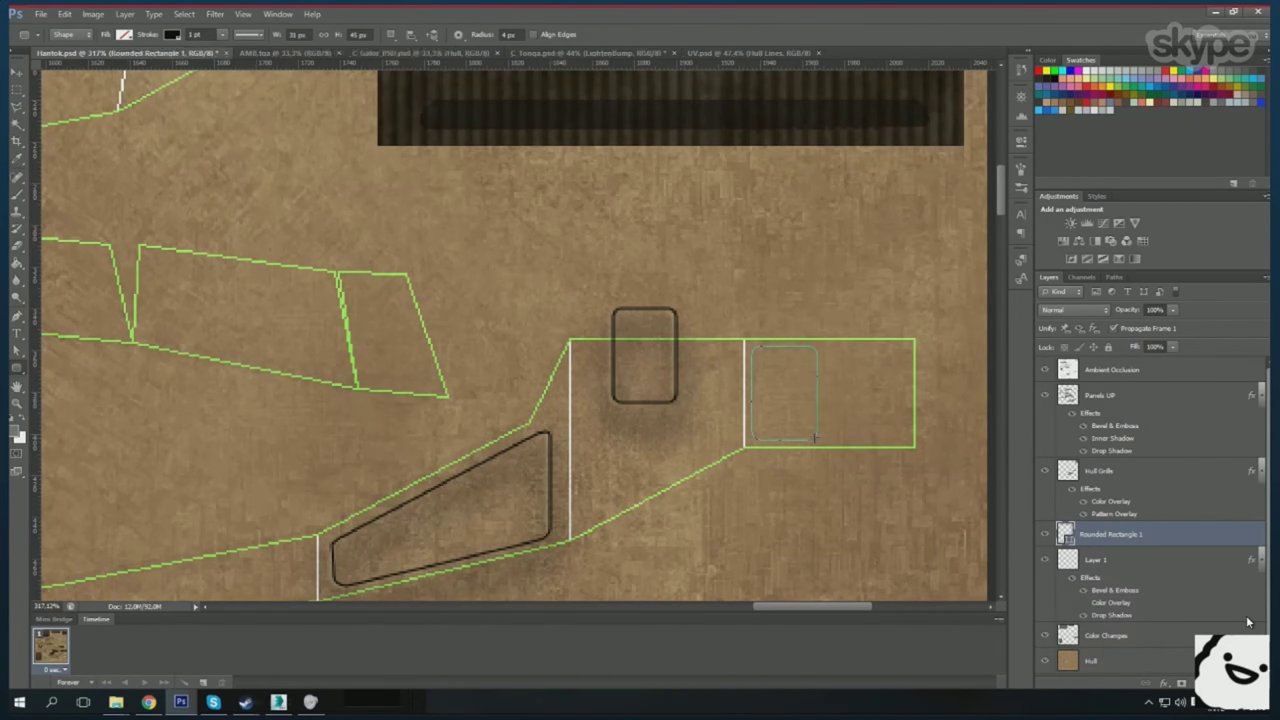
drag(749, 347, 815, 443)
scroll(815, 443, down, 1)
scroll(703, 443, up, 1)
key(m)
drag(615, 444, 703, 443)
key(Delete)
key(ctrl+d)
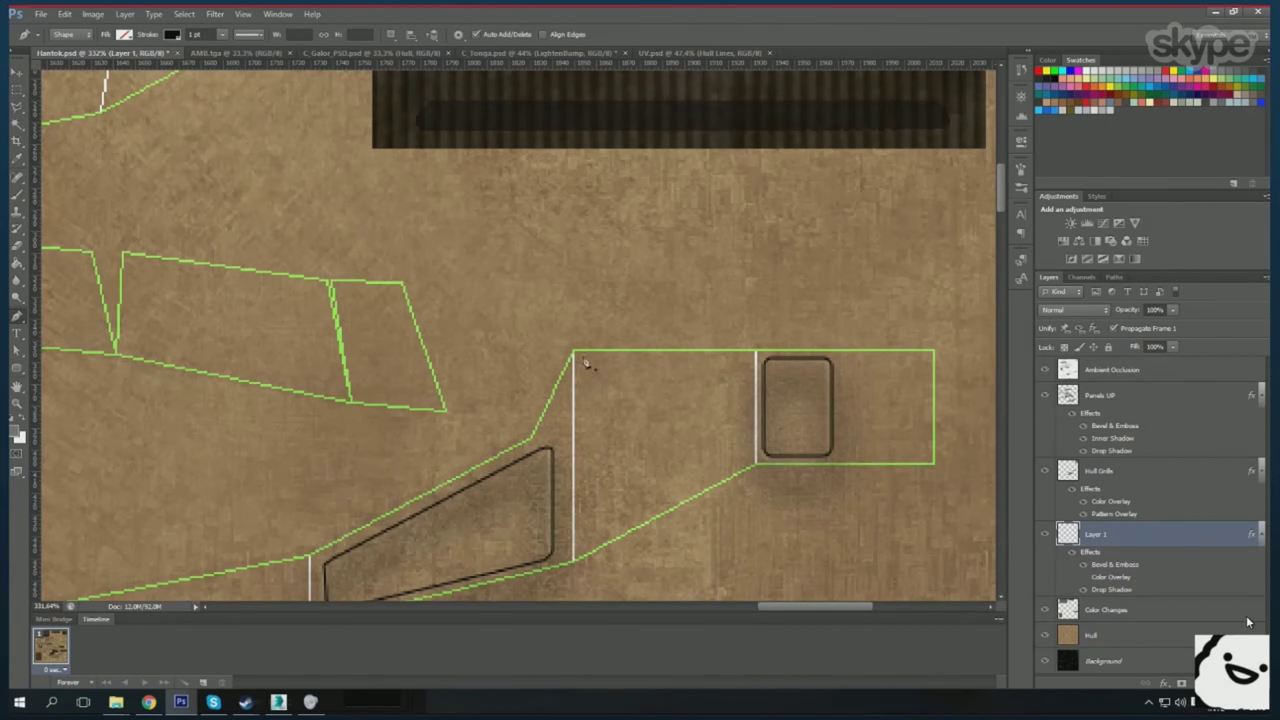
- Draw inset lines down the panel's side and across the inset
click(583, 332)
click(583, 520)
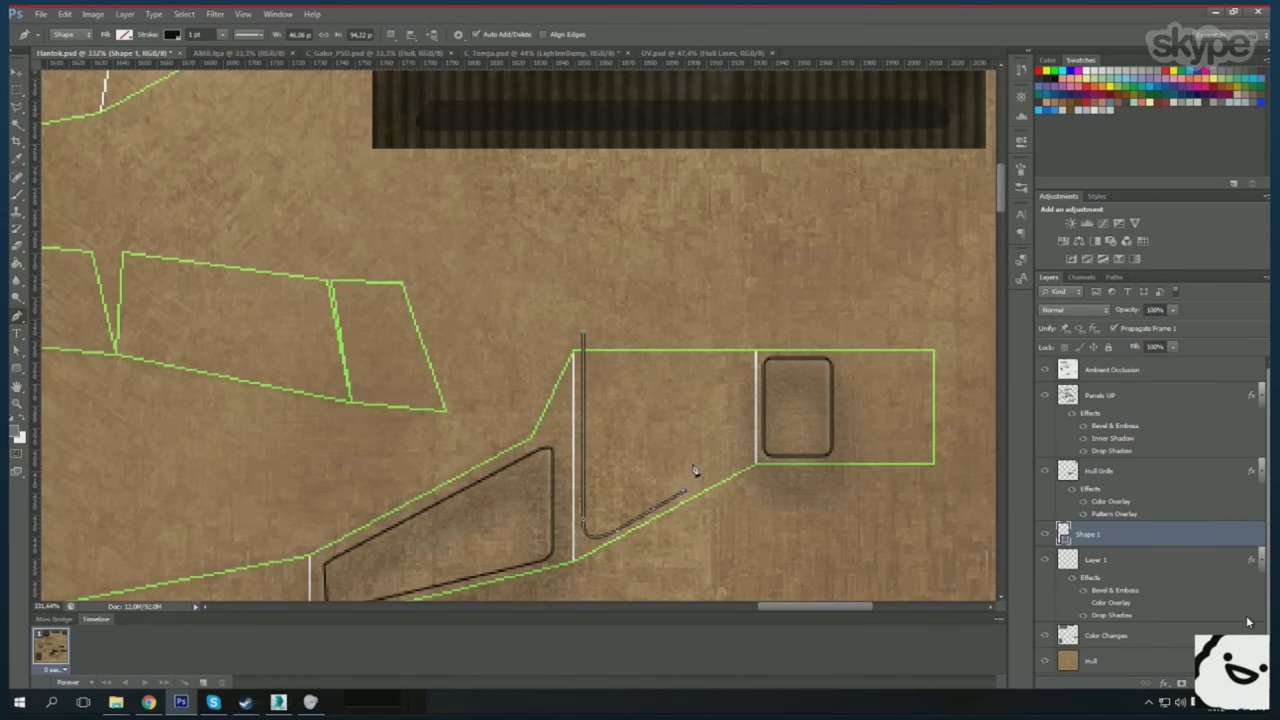
click(691, 434)
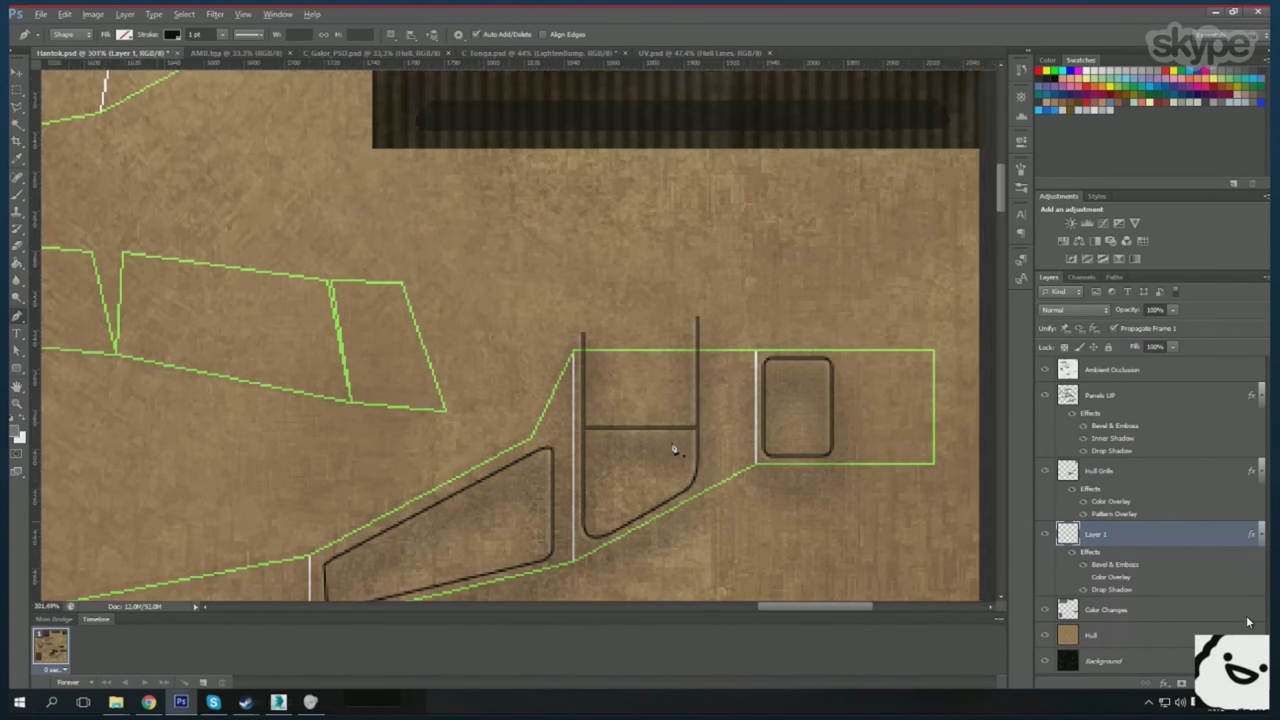
scroll(674, 449, down, 5)
scroll(281, 403, up, 4)
- Outline insets in the upper-left and sloped panels and merge them into Layer 1
click(178, 270)
click(204, 421)
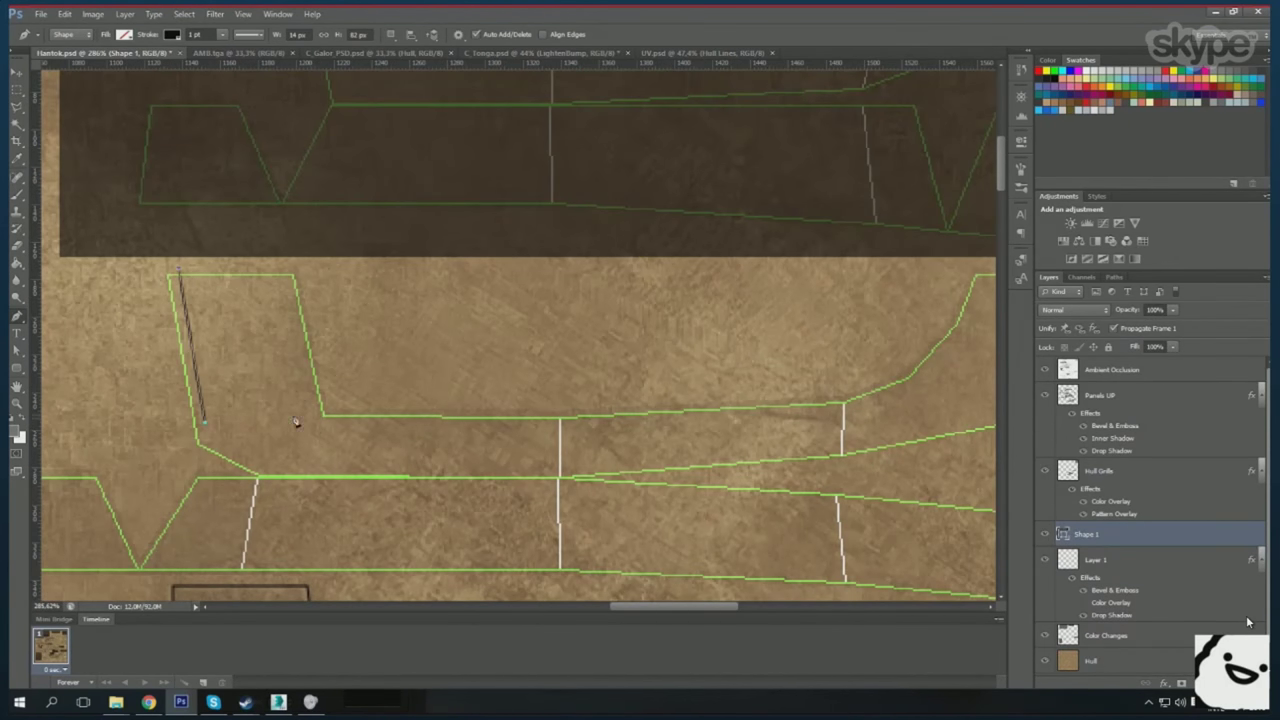
click(281, 271)
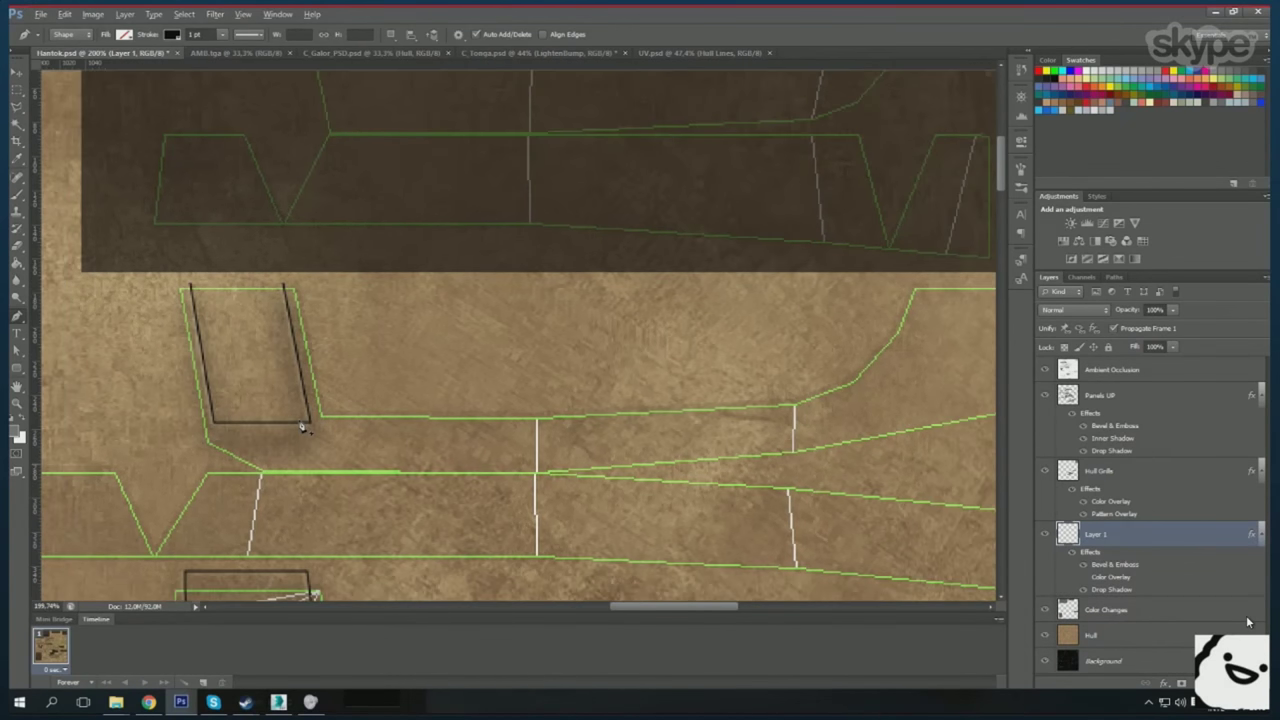
scroll(440, 400, right, 5)
click(560, 312)
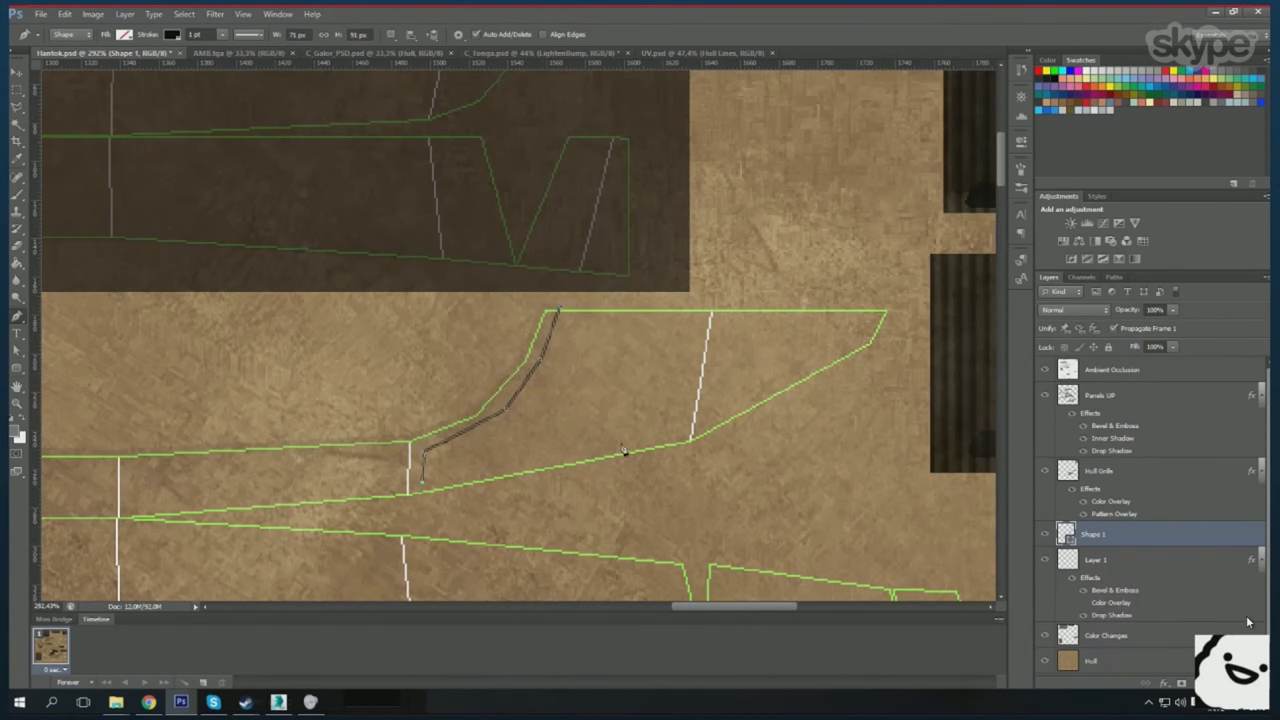
click(663, 302)
key(ctrl+e)
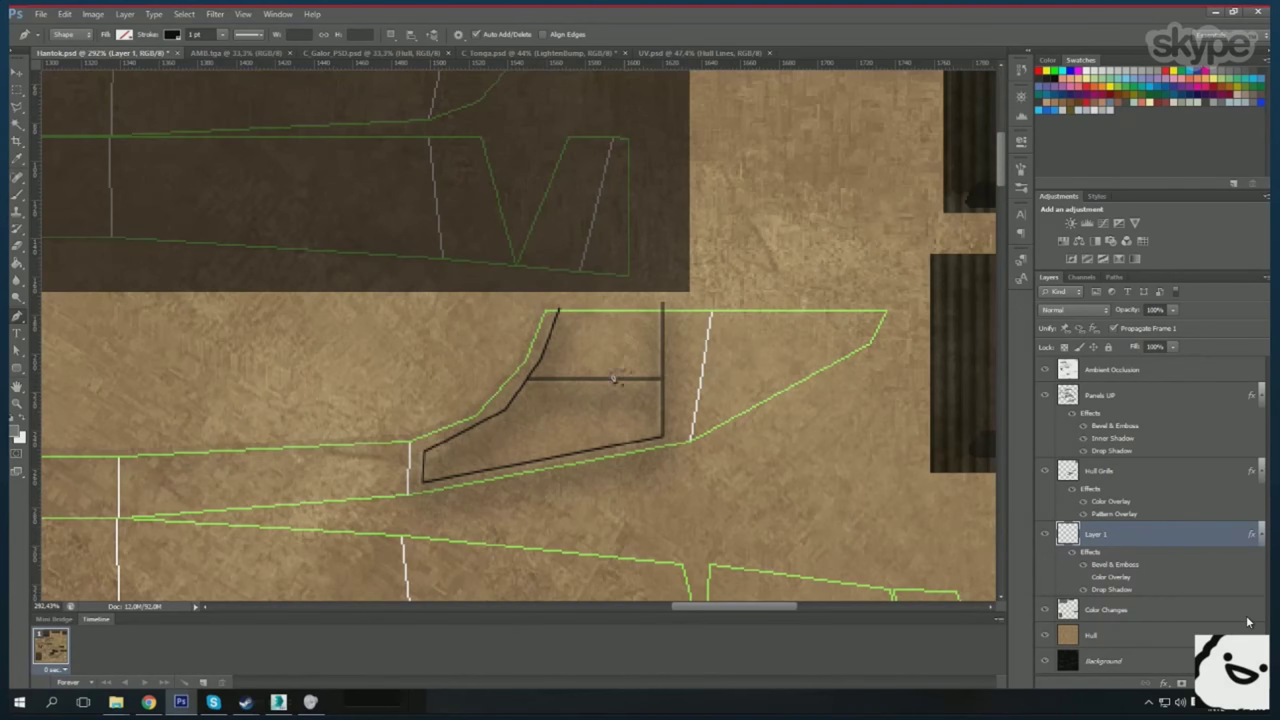
- Add small rounded-rectangle insets in the upper and lower tall panels, merged into Layer 1
scroll(617, 386, down, 3)
scroll(530, 440, down, 3)
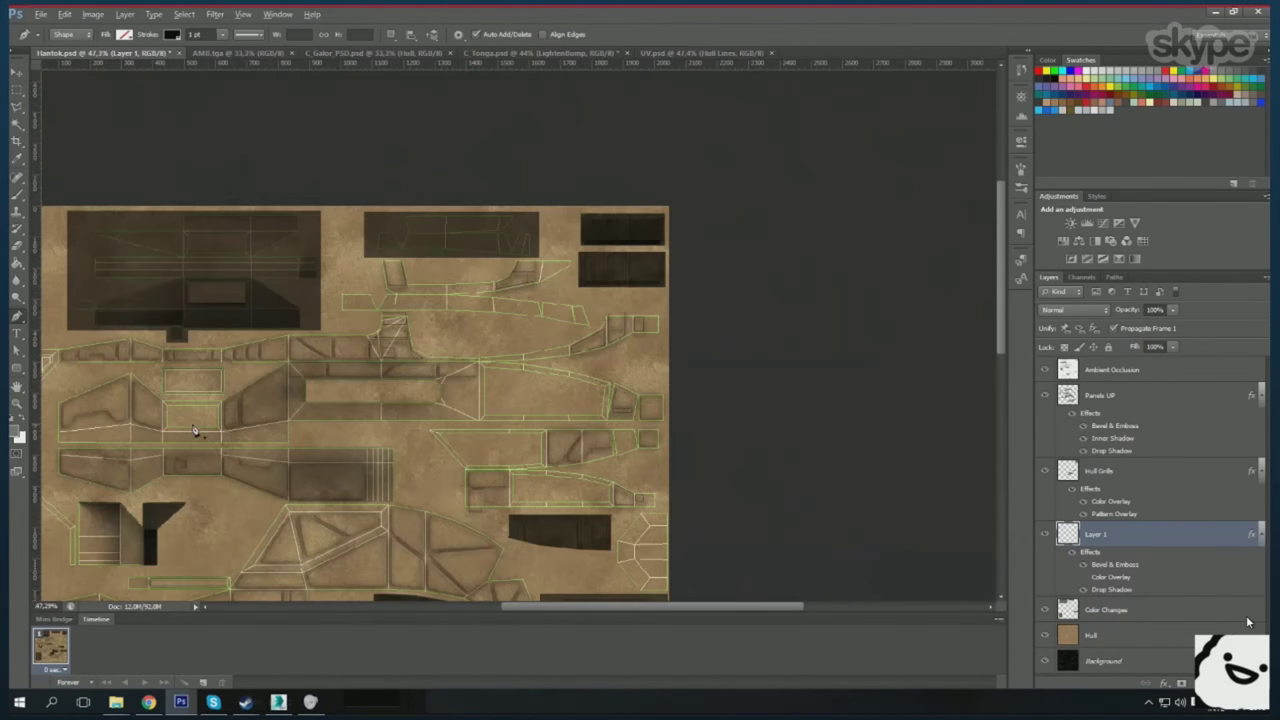
scroll(441, 488, up, 5)
scroll(366, 303, up, 3)
key(u)
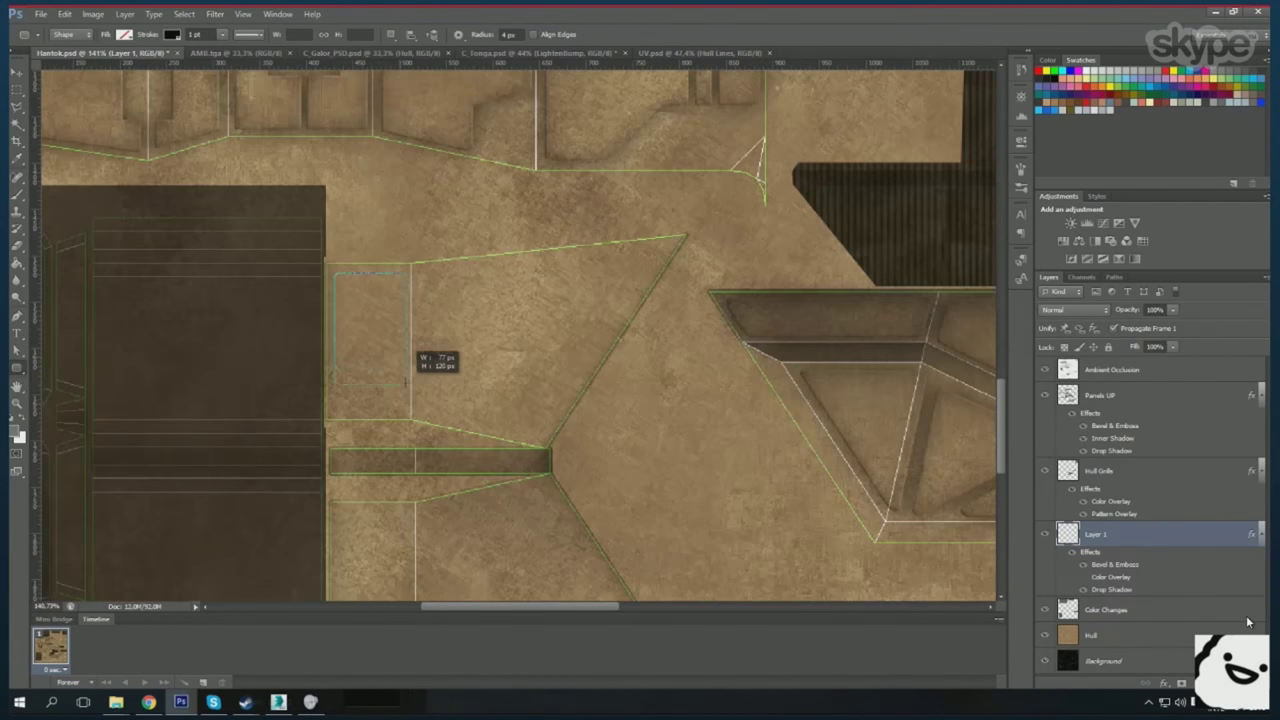
mouse_move(428, 357)
mouse_down()
mouse_move(355, 403)
mouse_move(398, 366)
mouse_up()
key(ctrl+e)
scroll(400, 345, down, 3)
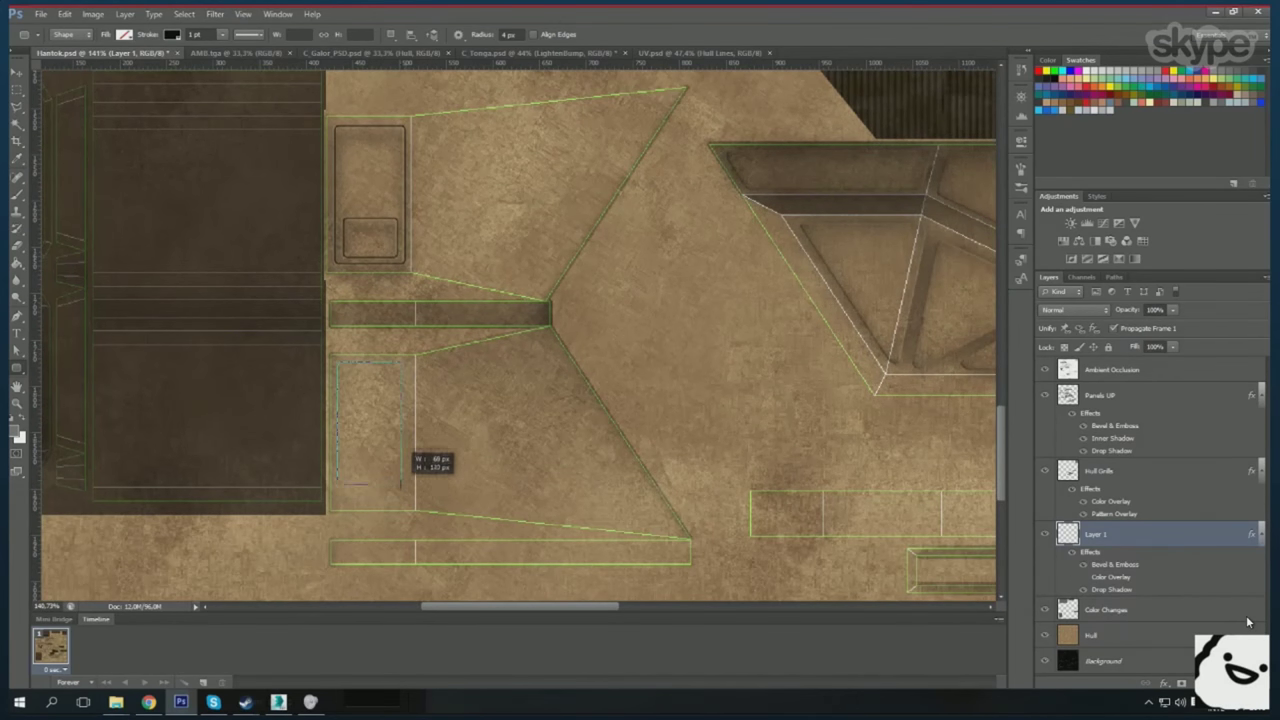
drag(420, 448, 361, 380)
scroll(361, 380, up, 2)
drag(428, 492, 428, 562)
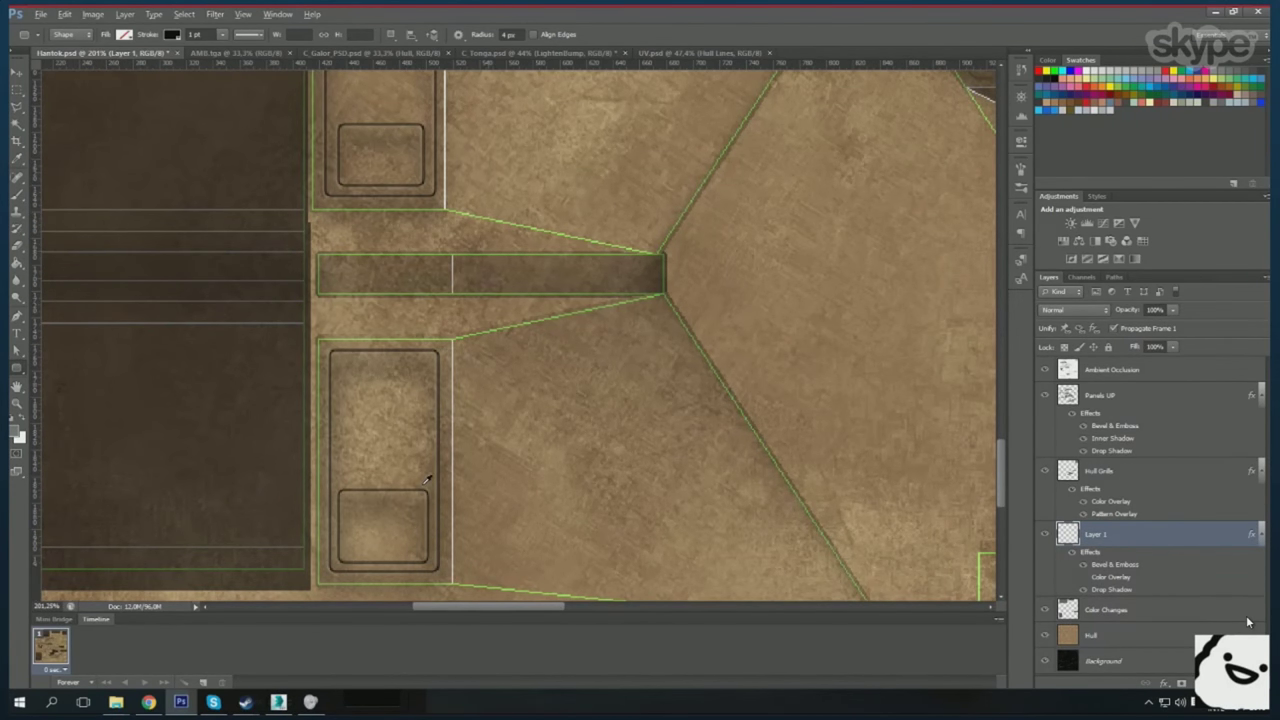
scroll(428, 492, down, 2)
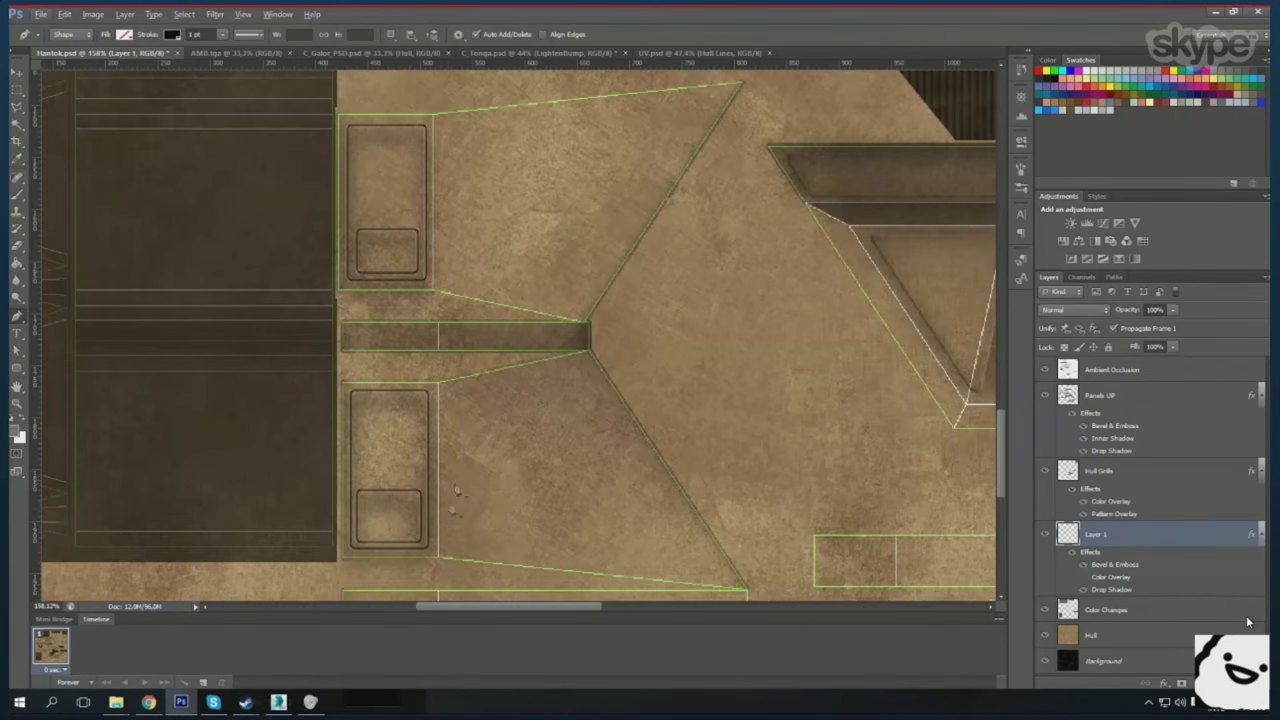
- Outline an inset in the triangular panel, add dividing lines above, and merge into the bevelled layer
click(450, 546)
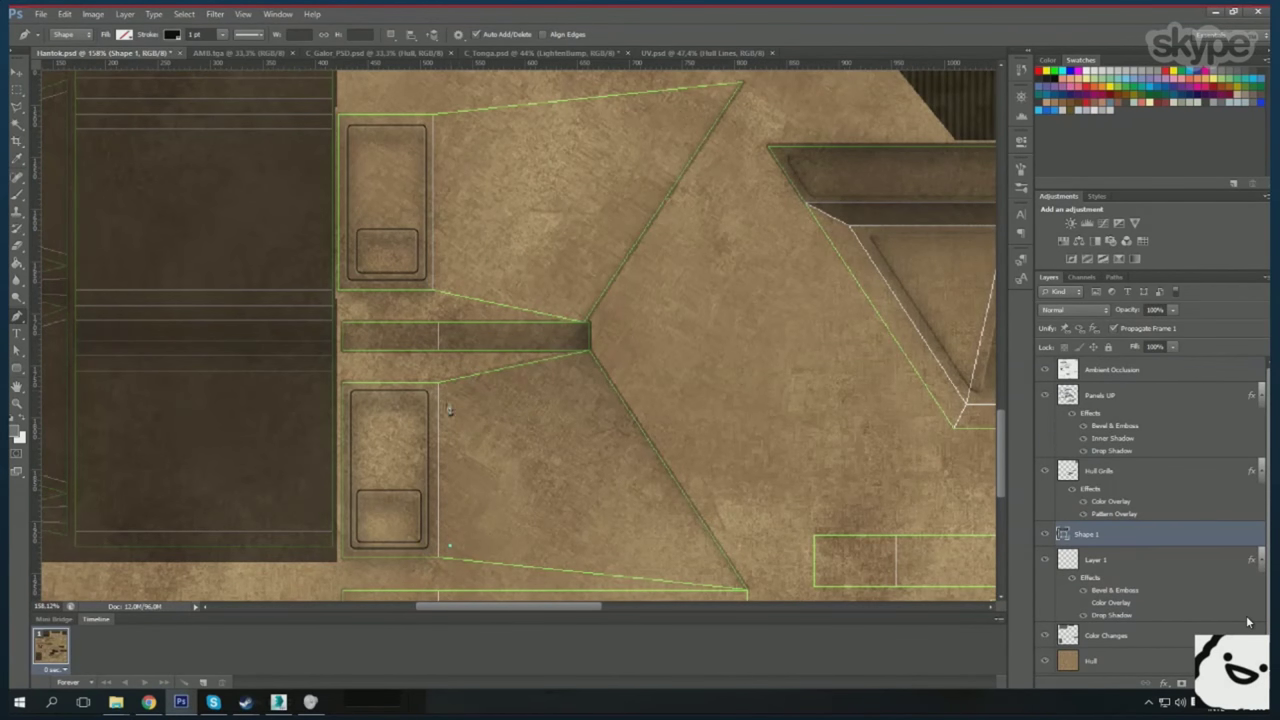
click(585, 362)
scroll(585, 368, down, 1)
click(455, 520)
scroll(497, 437, up, 1)
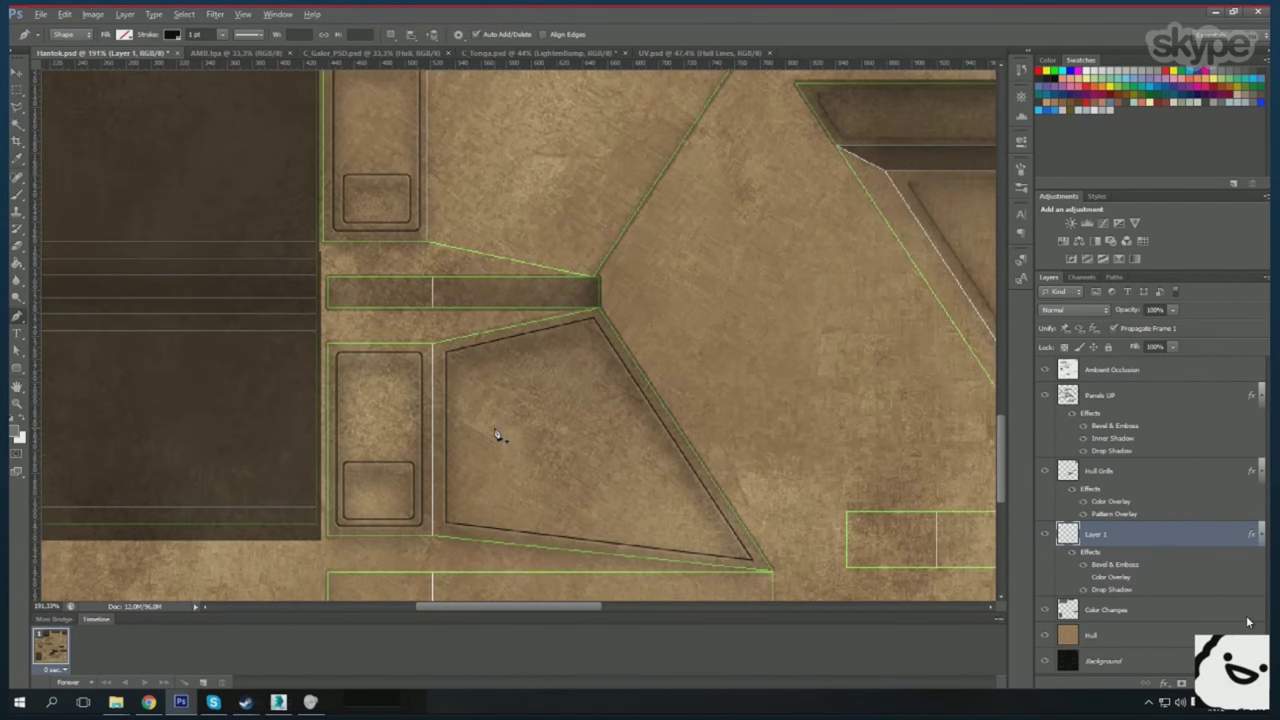
scroll(653, 410, up, 1)
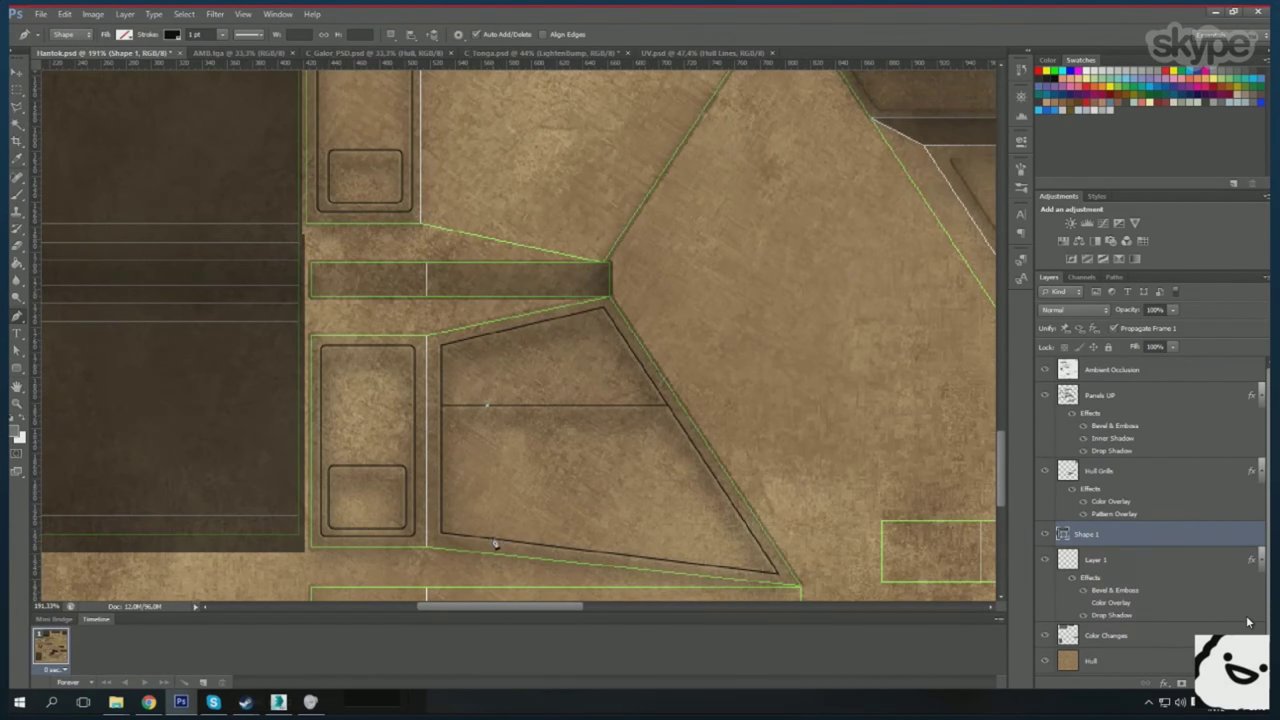
scroll(500, 450, up, 3)
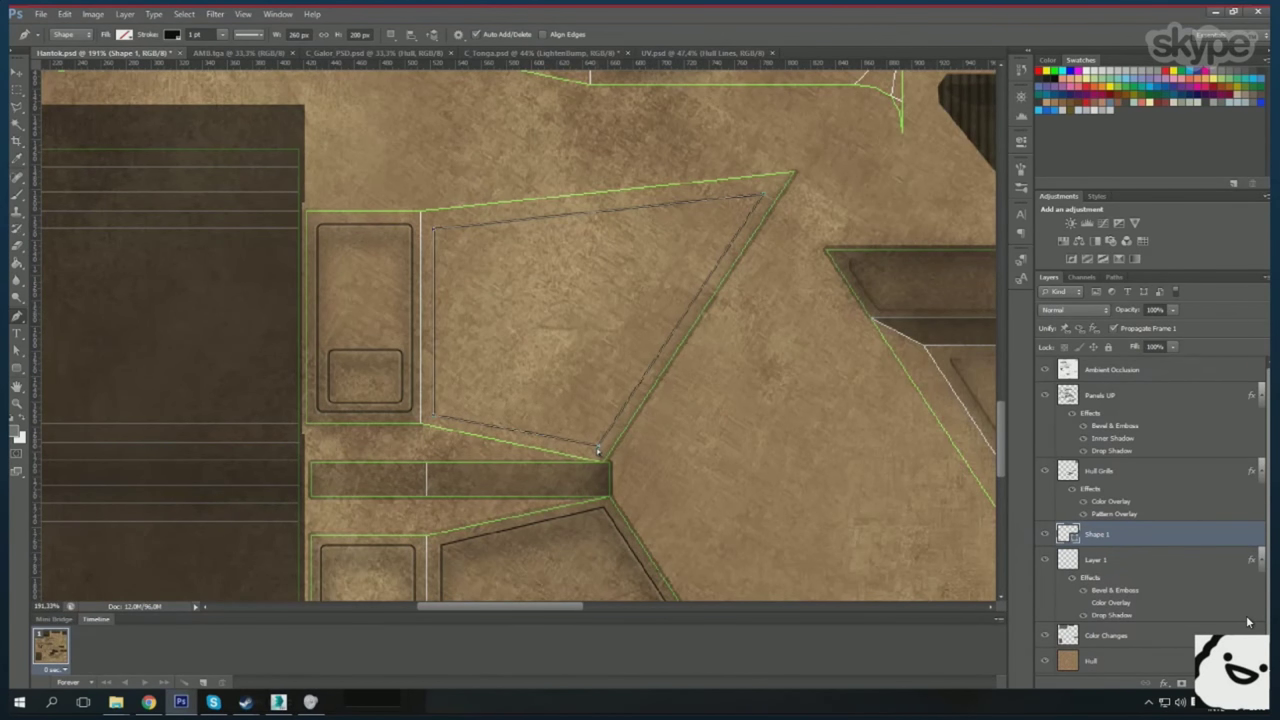
scroll(560, 420, up, 2)
click(435, 318)
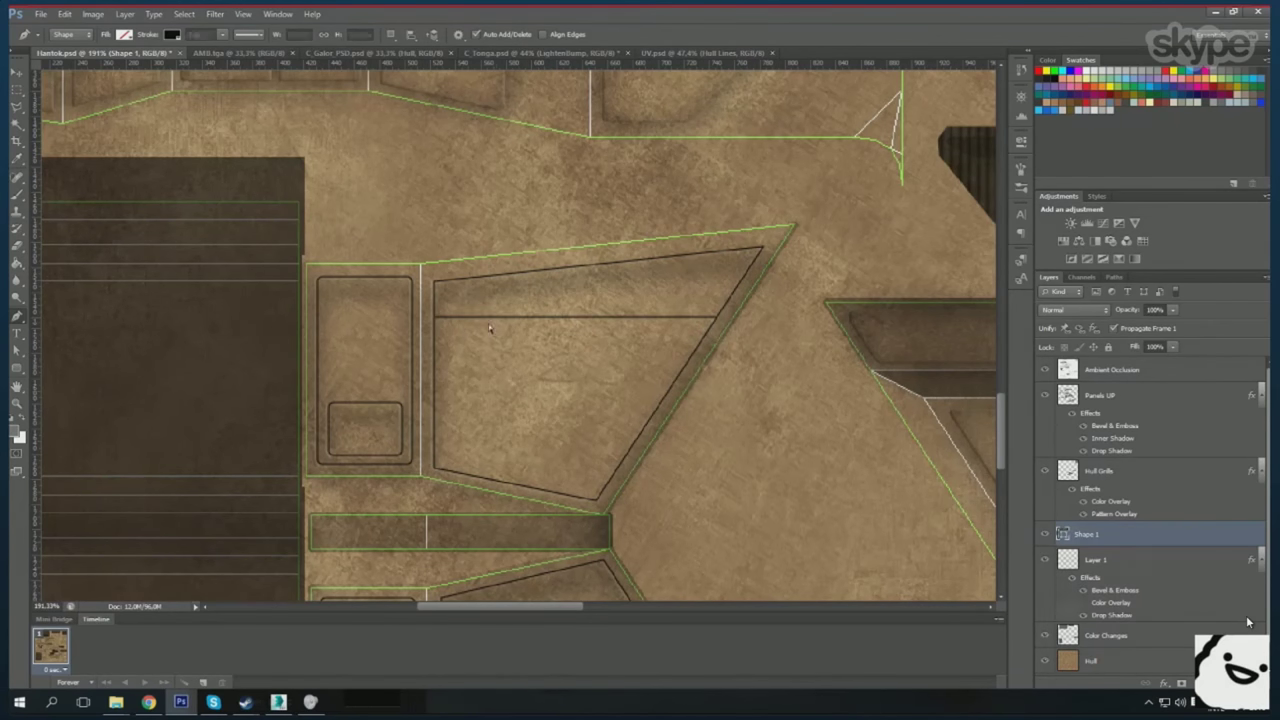
key(ctrl+e)
- Draw rounded insets inside the small panel and the upper quadrilateral
scroll(514, 457, down, 3)
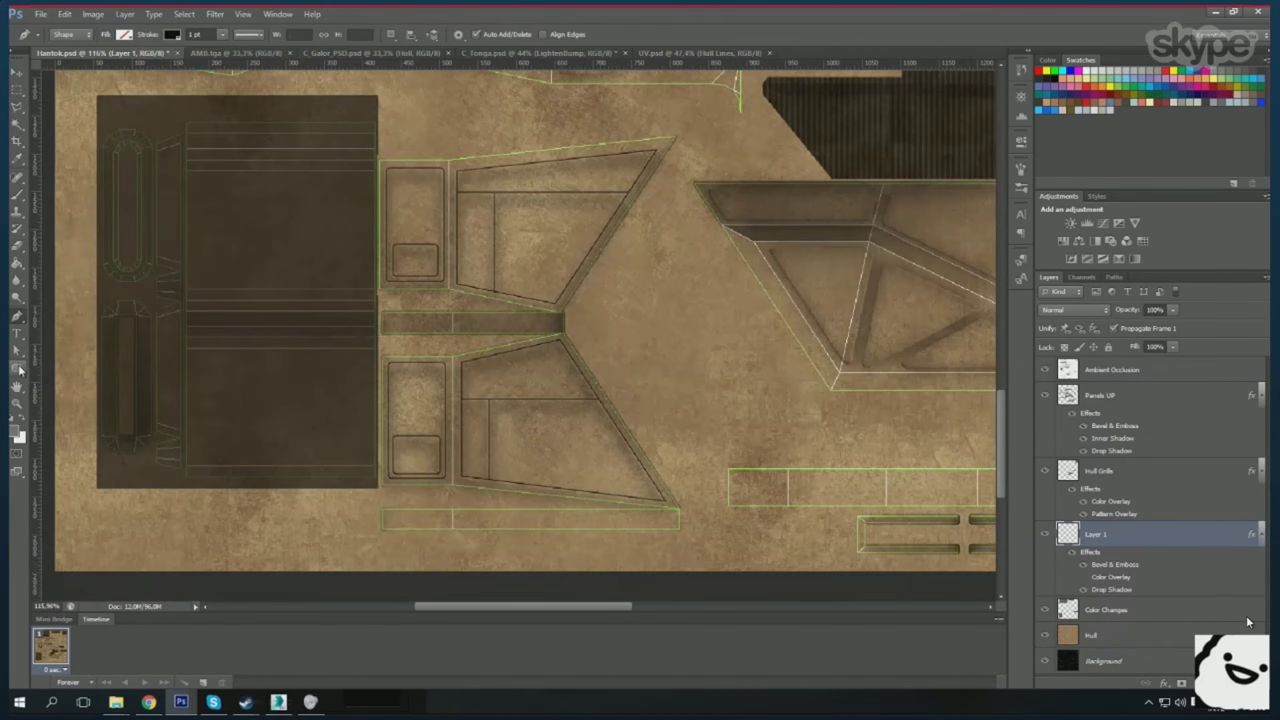
scroll(503, 388, up, 3)
scroll(540, 237, up, 1)
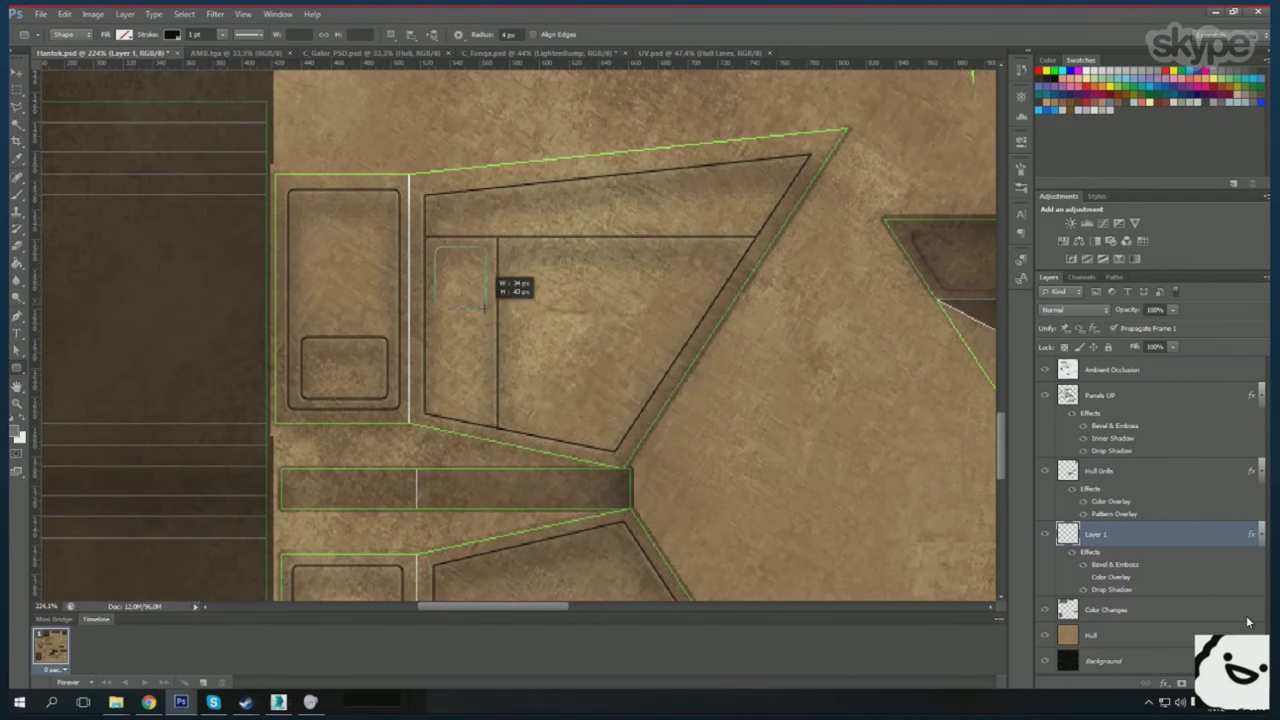
drag(484, 307, 486, 308)
scroll(526, 343, down, 4)
scroll(433, 395, up, 2)
scroll(433, 395, up, 3)
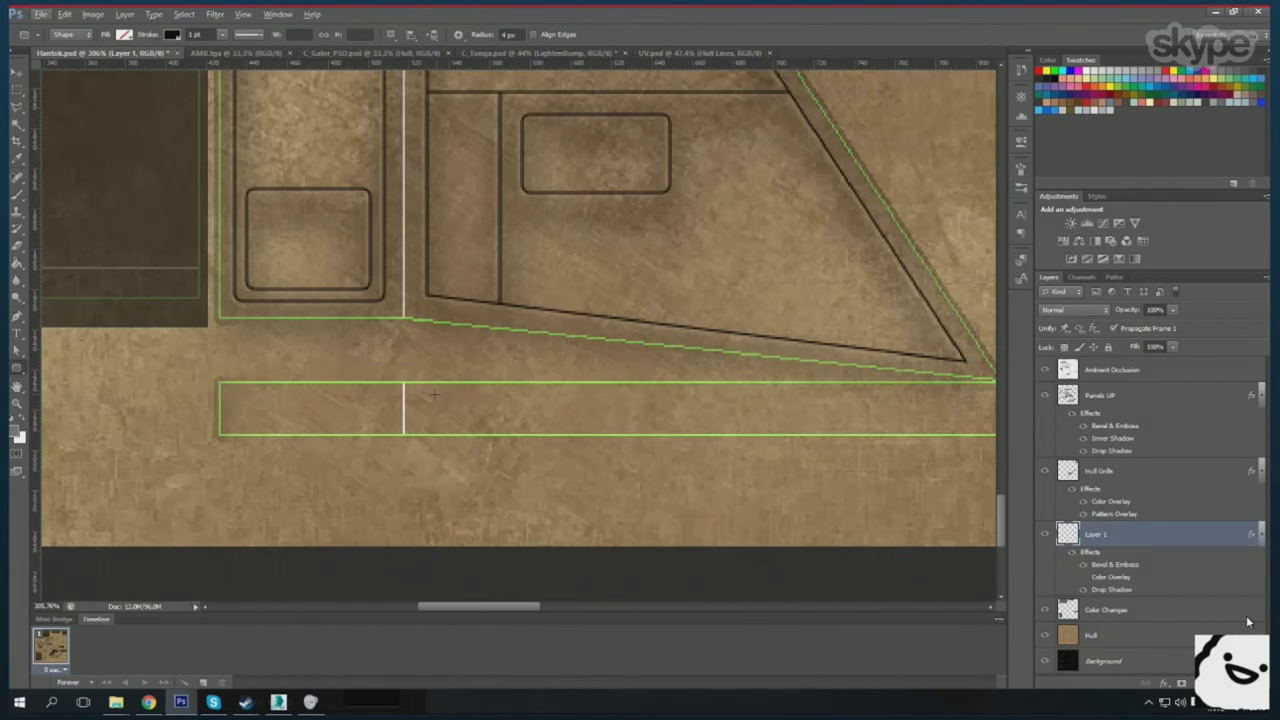
drag(507, 427, 528, 401)
scroll(528, 414, down, 4)
scroll(543, 362, up, 3)
- Add a wide rounded inset in another panel and two rounded insets in the boxy panel
scroll(528, 401, down, 4)
scroll(571, 371, up, 3)
drag(433, 363, 566, 411)
scroll(571, 400, down, 4)
scroll(452, 268, up, 1)
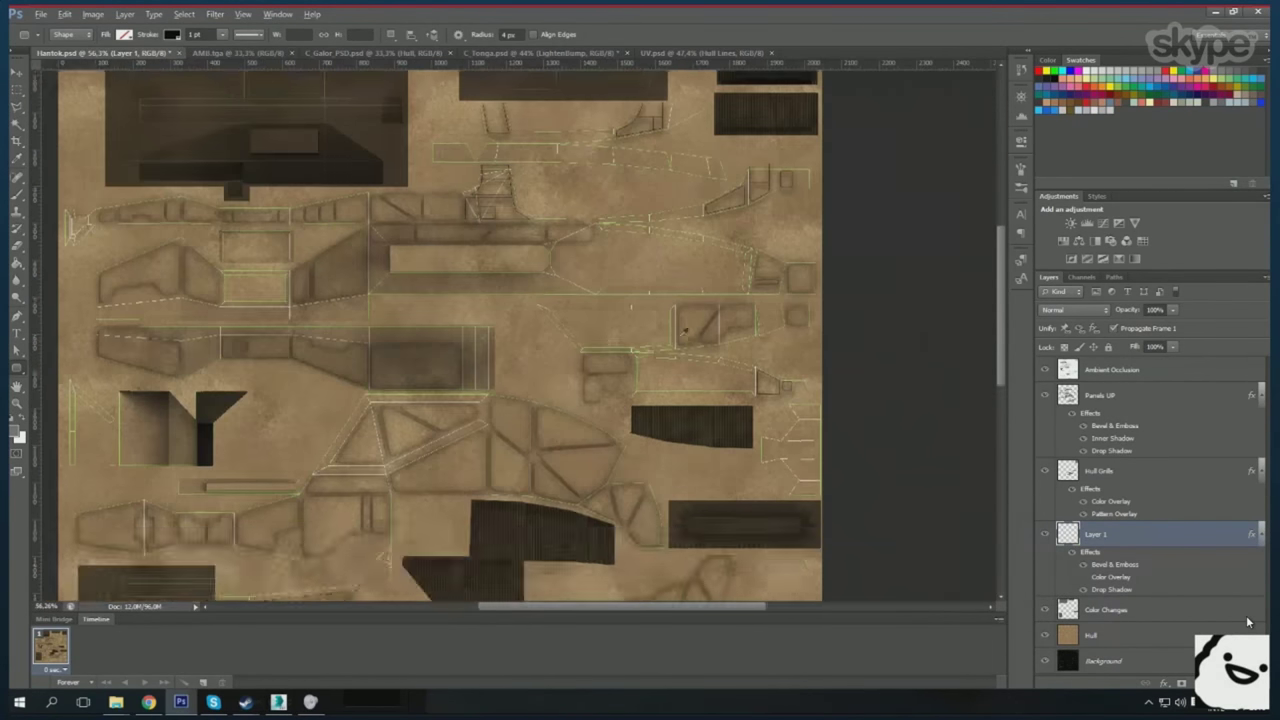
scroll(452, 268, up, 1)
scroll(452, 268, up, 3)
scroll(452, 268, up, 1)
mouse_move(310, 230)
mouse_down()
mouse_move(500, 330)
mouse_move(358, 305)
mouse_up()
drag(425, 462, 425, 462)
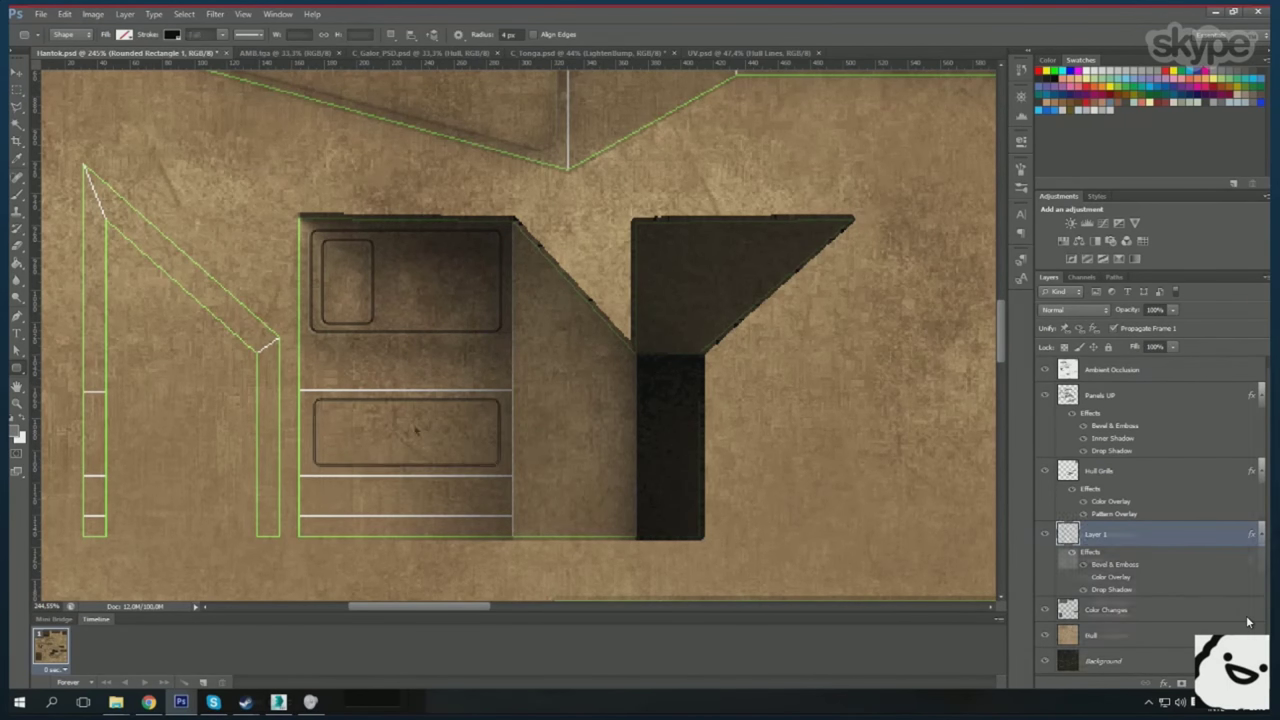
- Switch to 3ds Max to preview the textured ship model
scroll(588, 298, down, 1)
scroll(588, 298, down, 1)
scroll(588, 298, down, 3)
scroll(588, 298, down, 1)
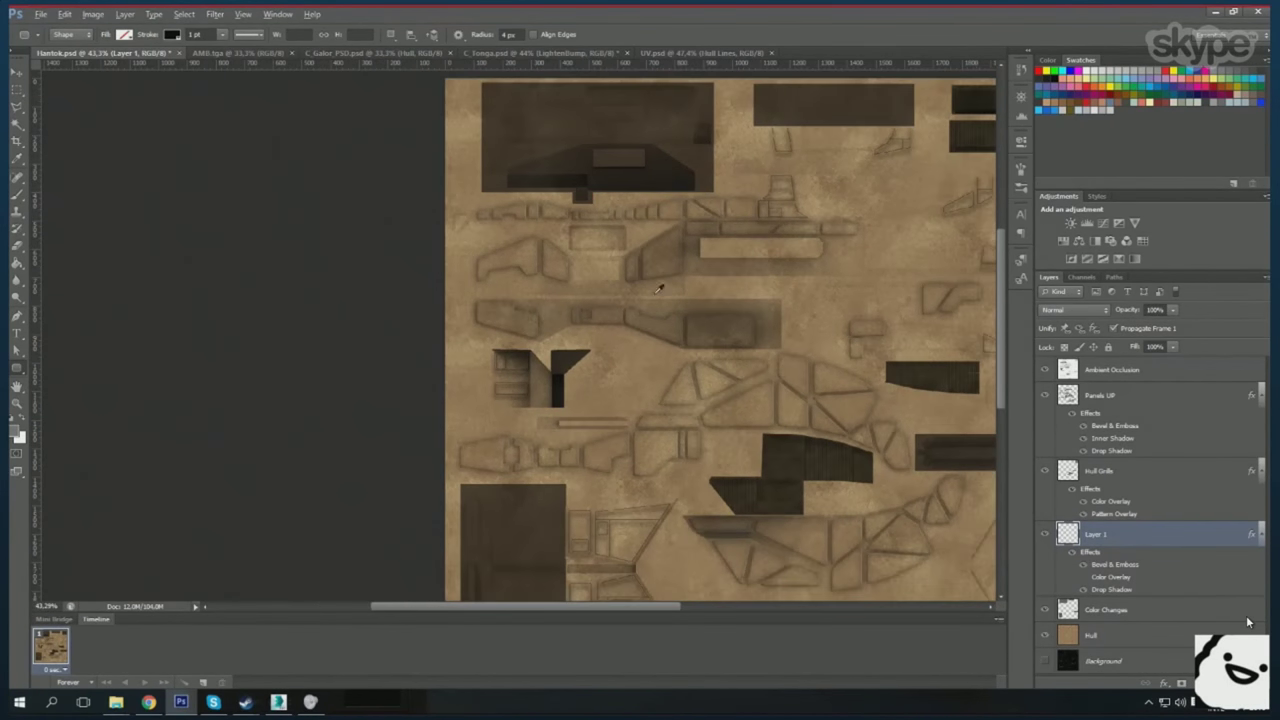
key(alt+Tab)
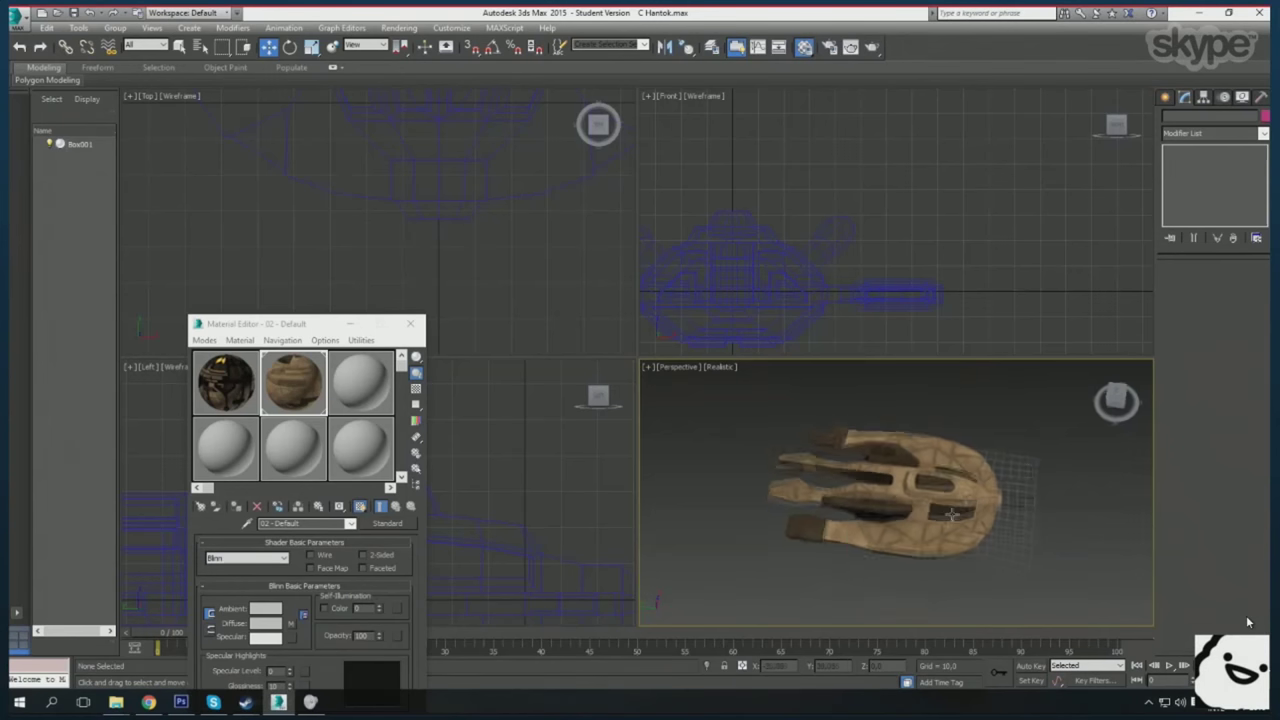
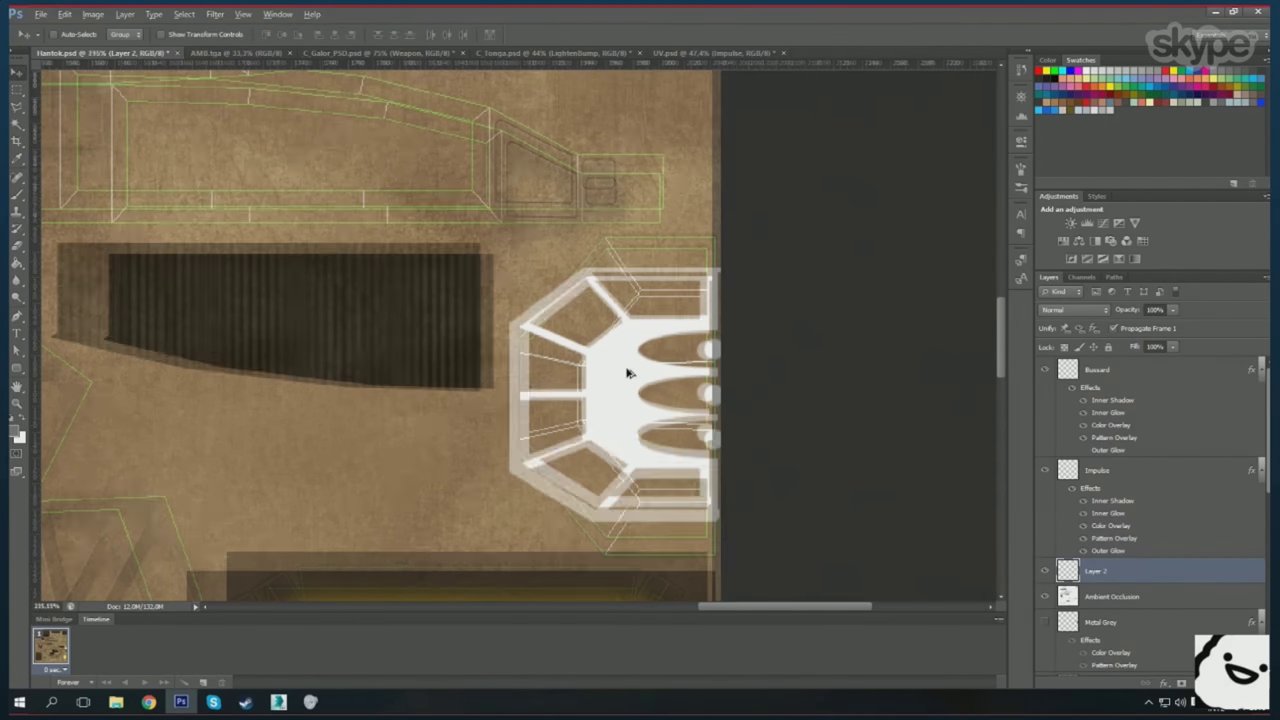
- Delete the white emblem's left half and enlarge the remainder to about 126%
key(m)
drag(458, 268, 625, 540)
key(Delete)
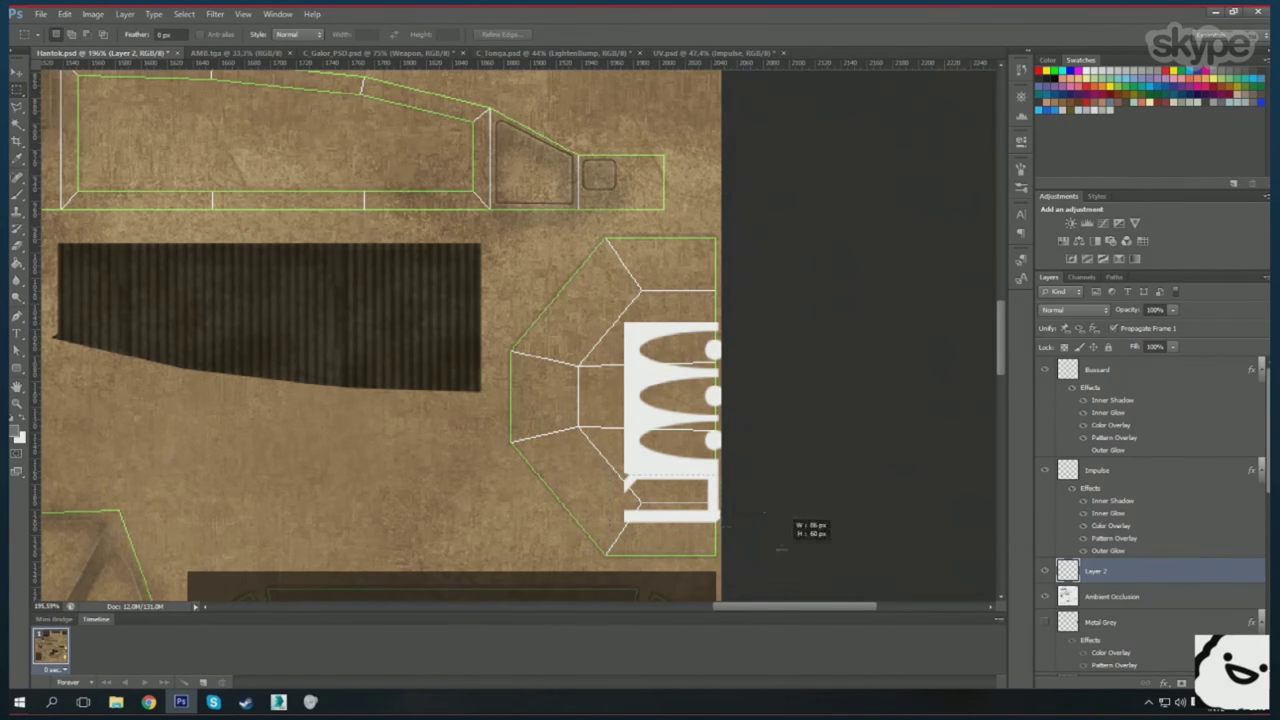
key(ctrl+t)
drag(591, 400, 557, 400)
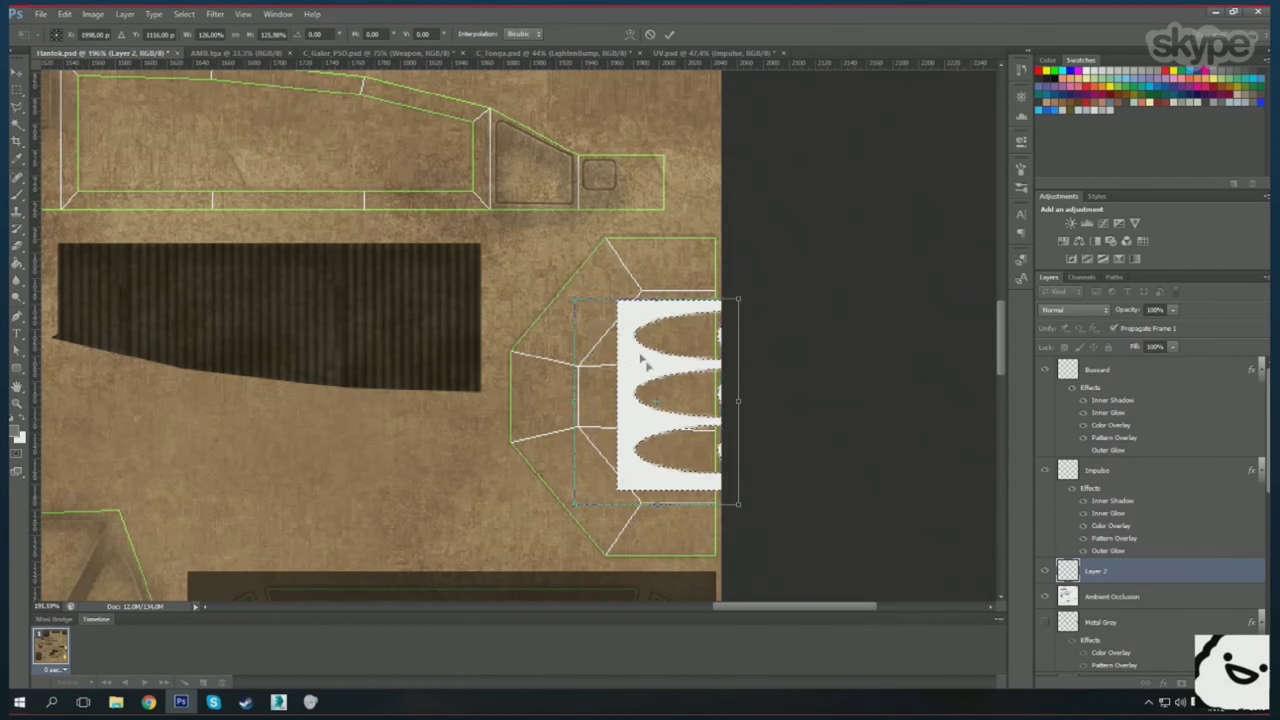
- Reselect the emblem and scale it to fit inside the octagonal shell
key(m)
key(Return)
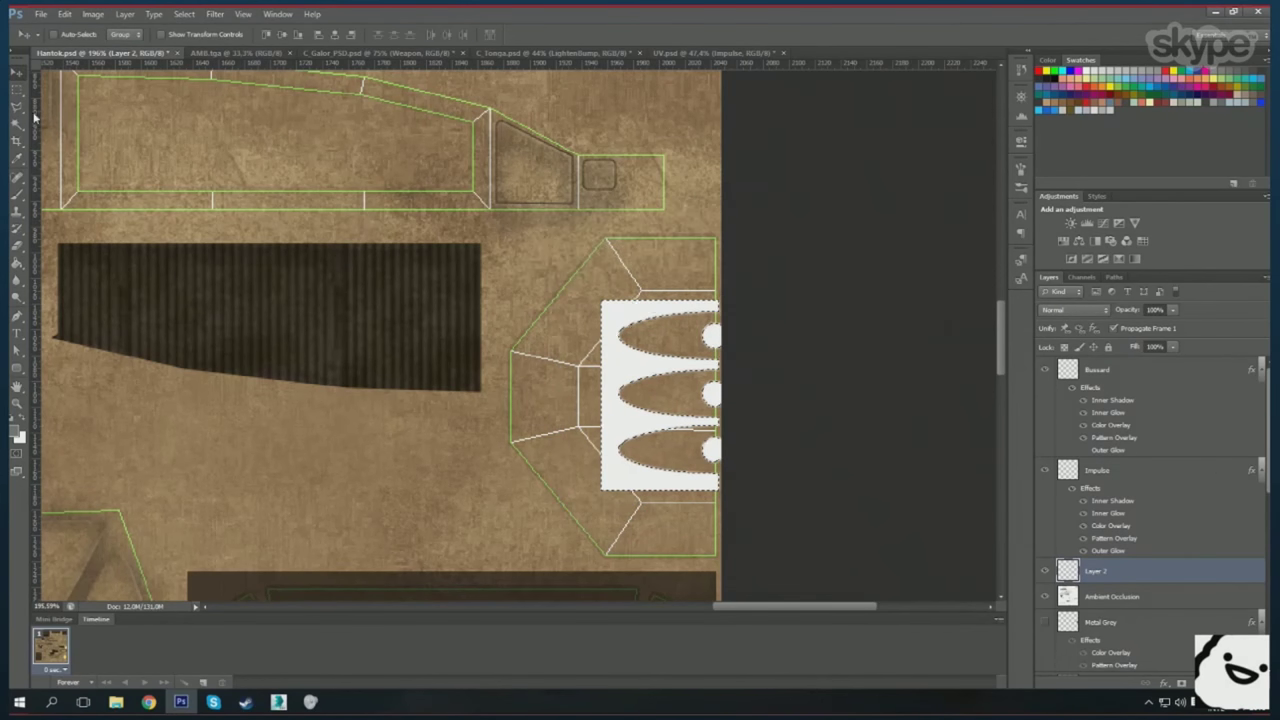
drag(661, 272, 610, 516)
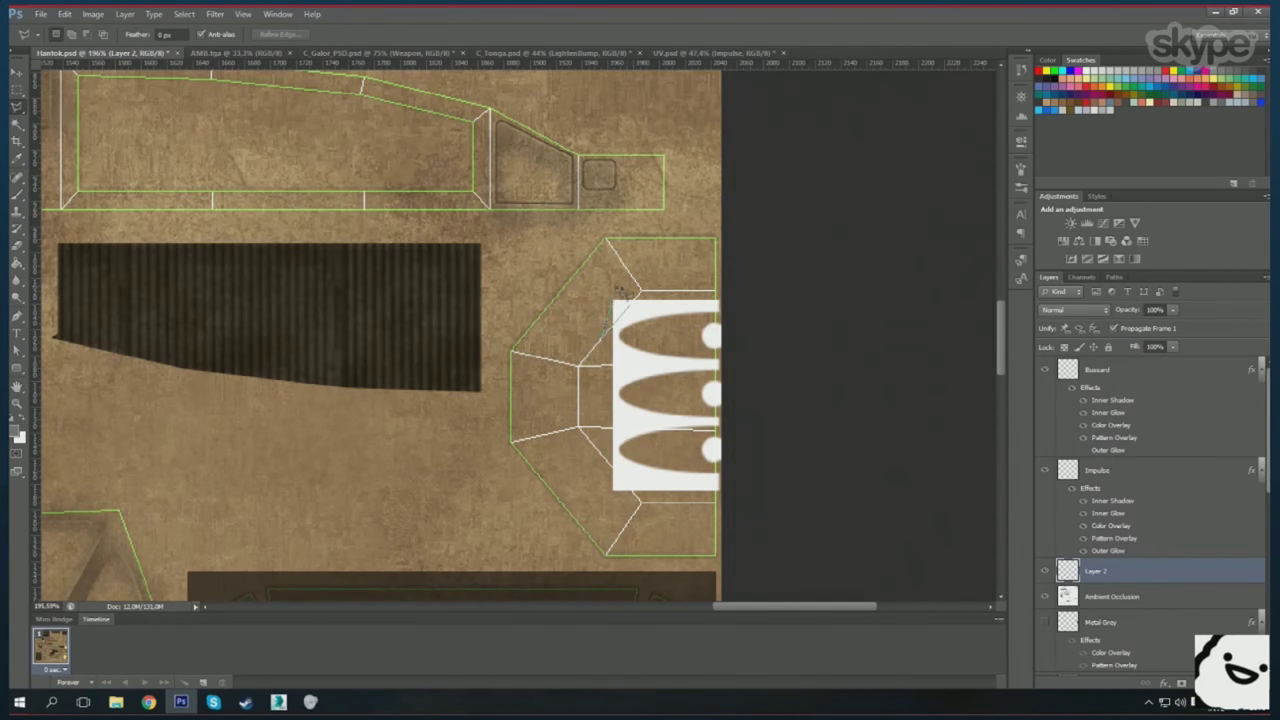
key(ctrl+t)
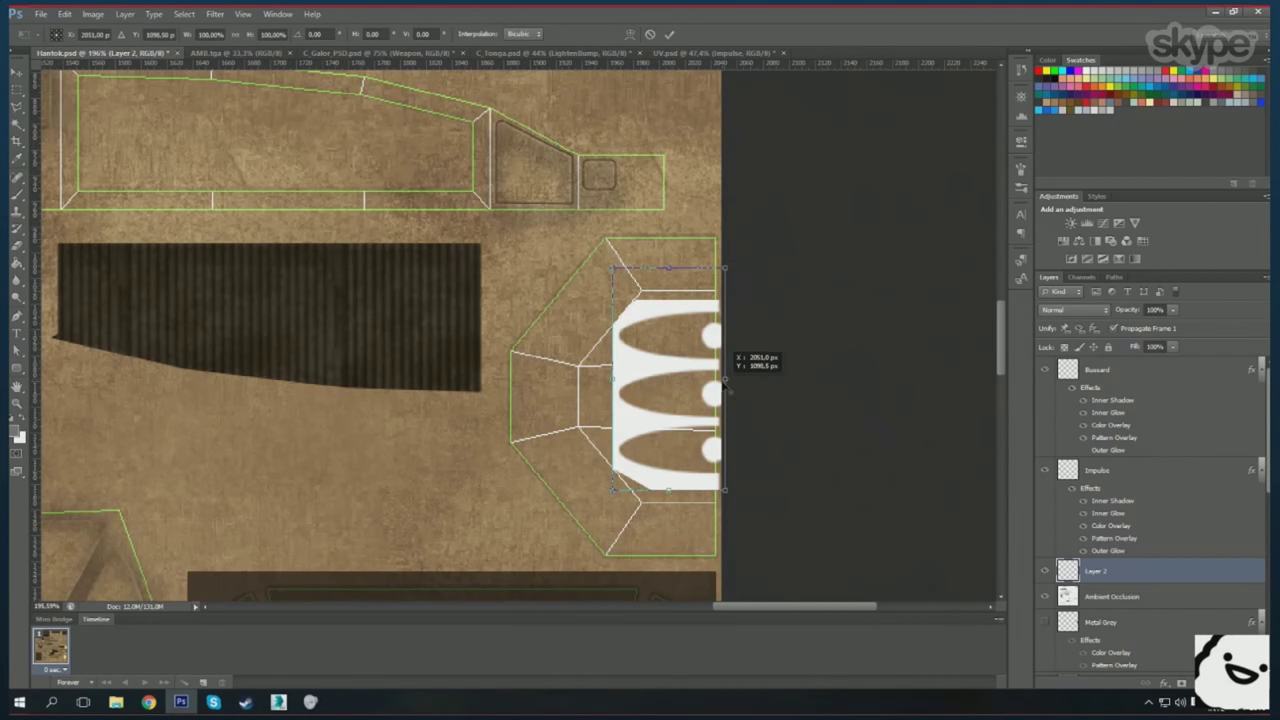
drag(614, 490, 620, 480)
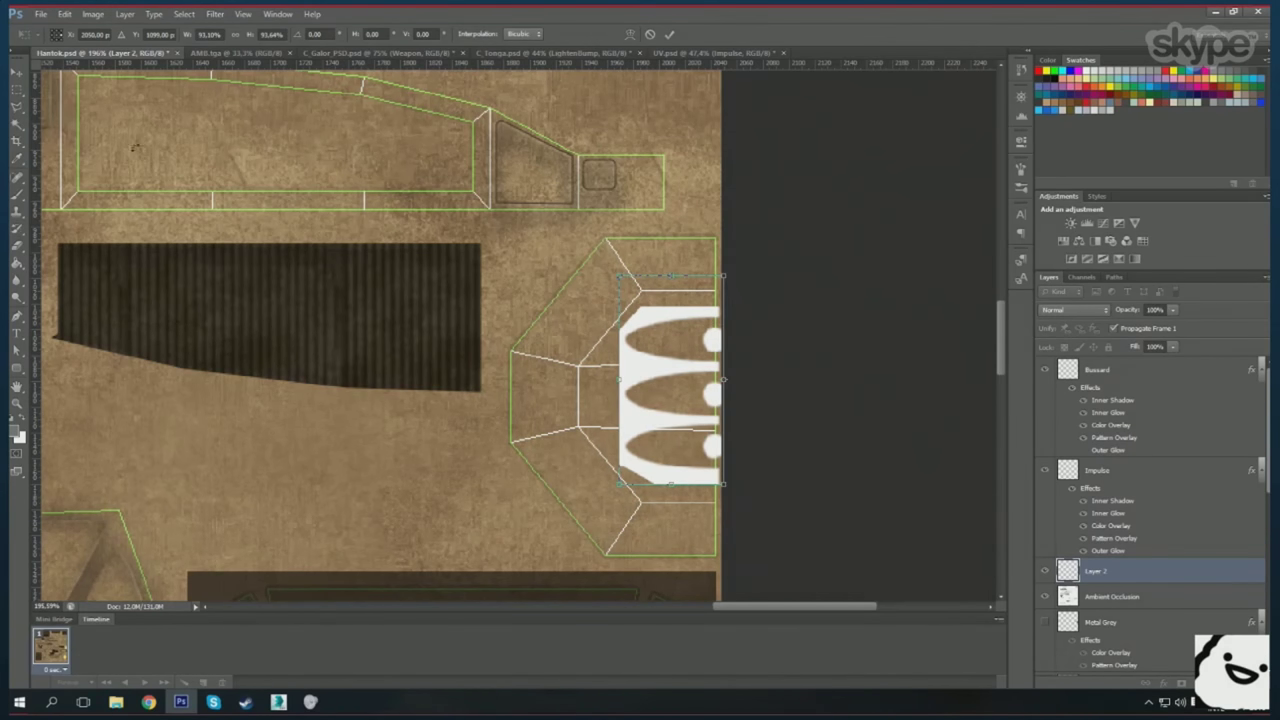
key(Return)
scroll(578, 433, up, 2)
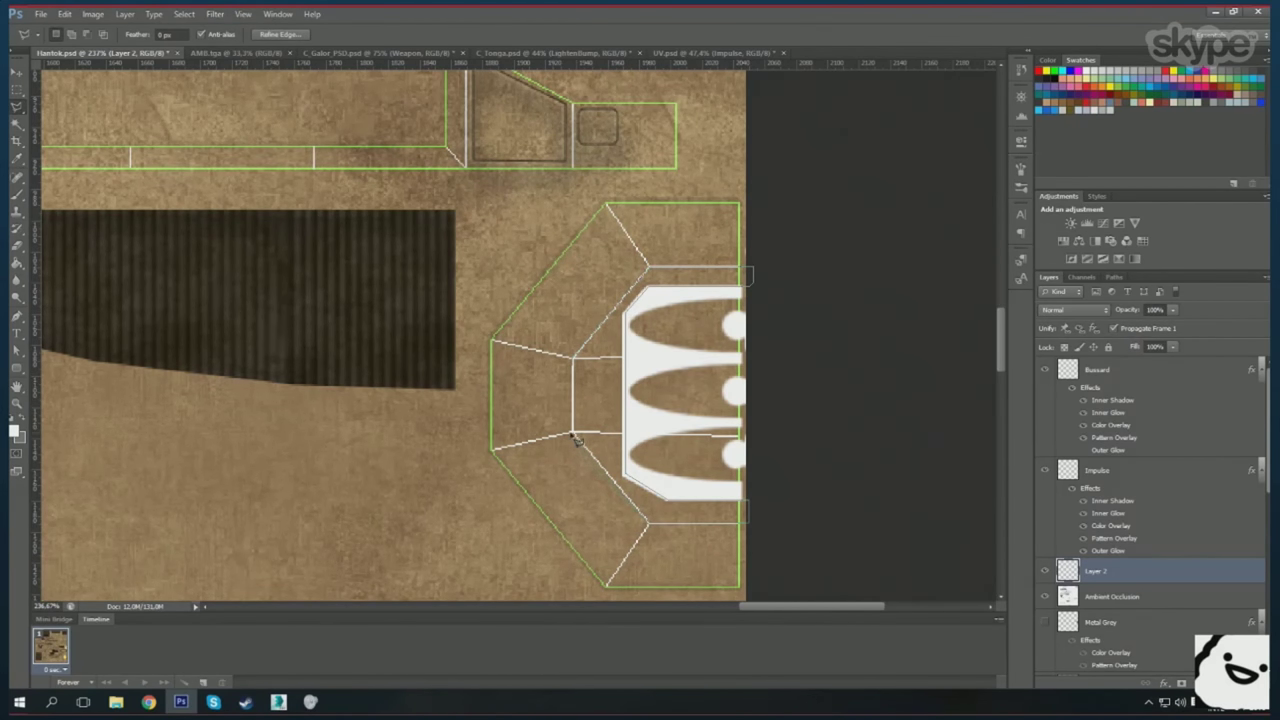
- Fill the octagon-shaped selection with white and deselect it
key(m)
key(alt+BackSpace)
key(ctrl+d)
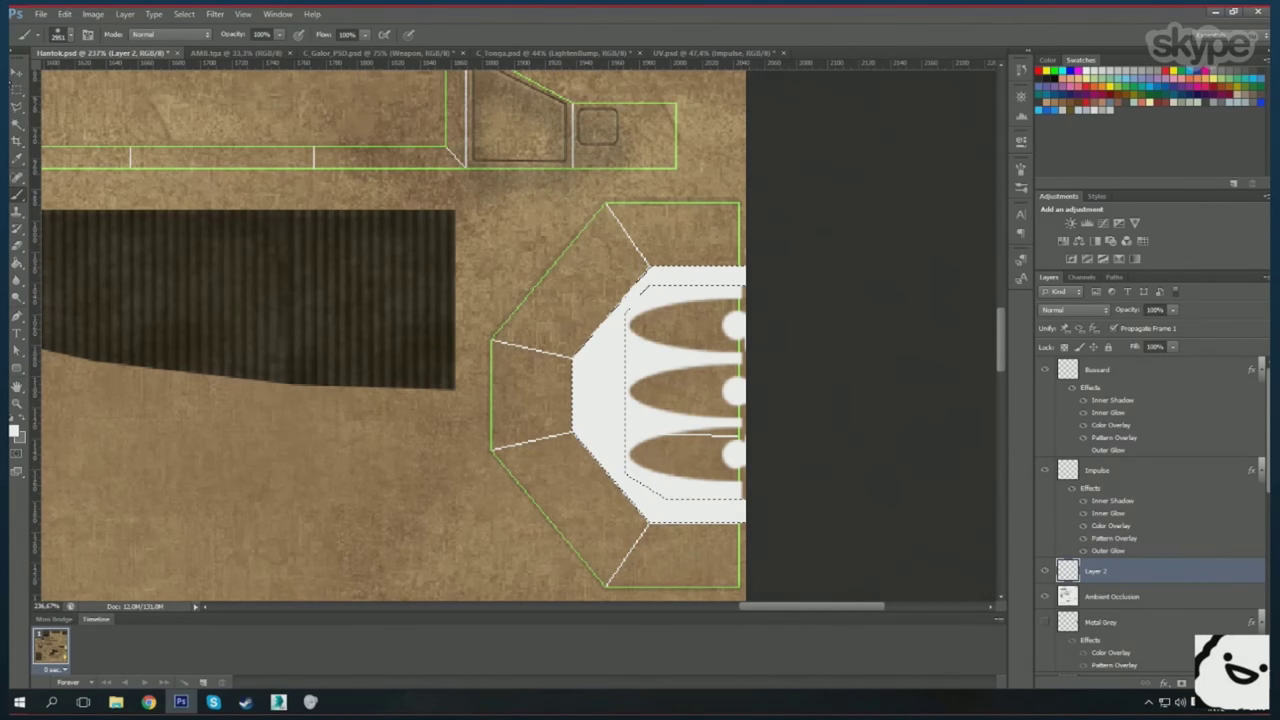
scroll(607, 361, down, 1)
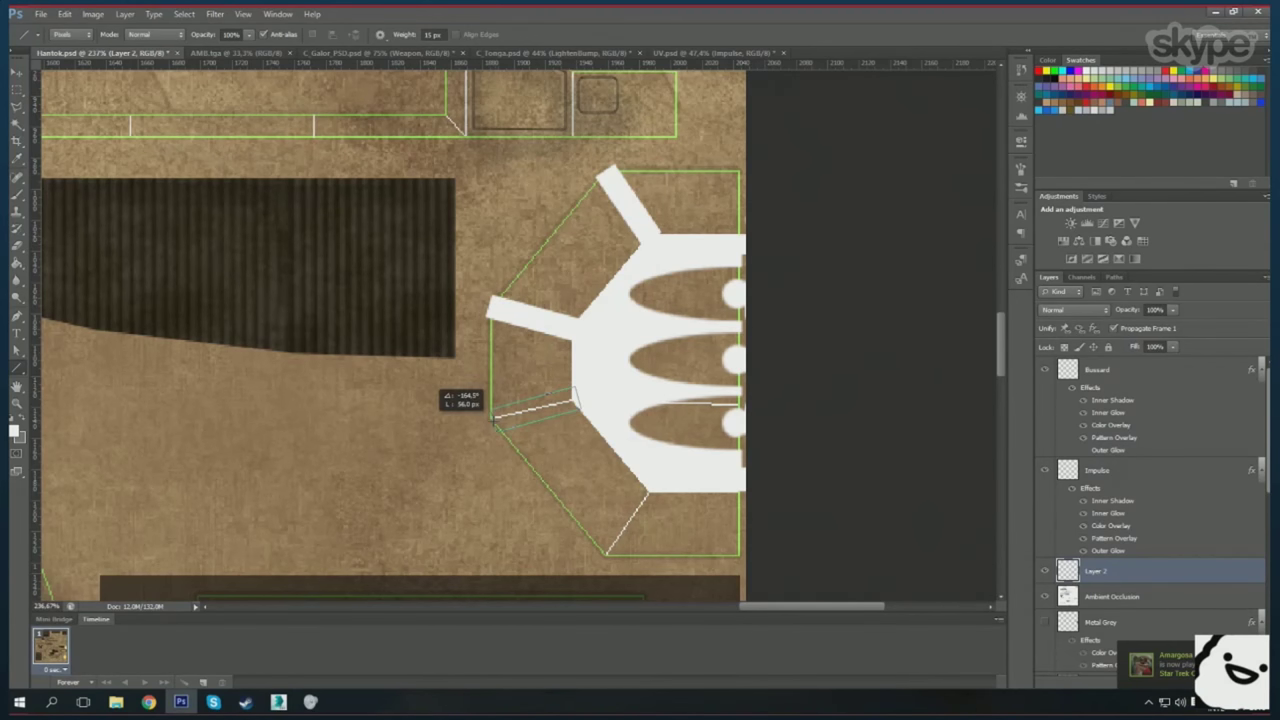
- Draw thick white spokes and bars out to the shell's left corner, lower-left and top edges
drag(636, 491, 638, 489)
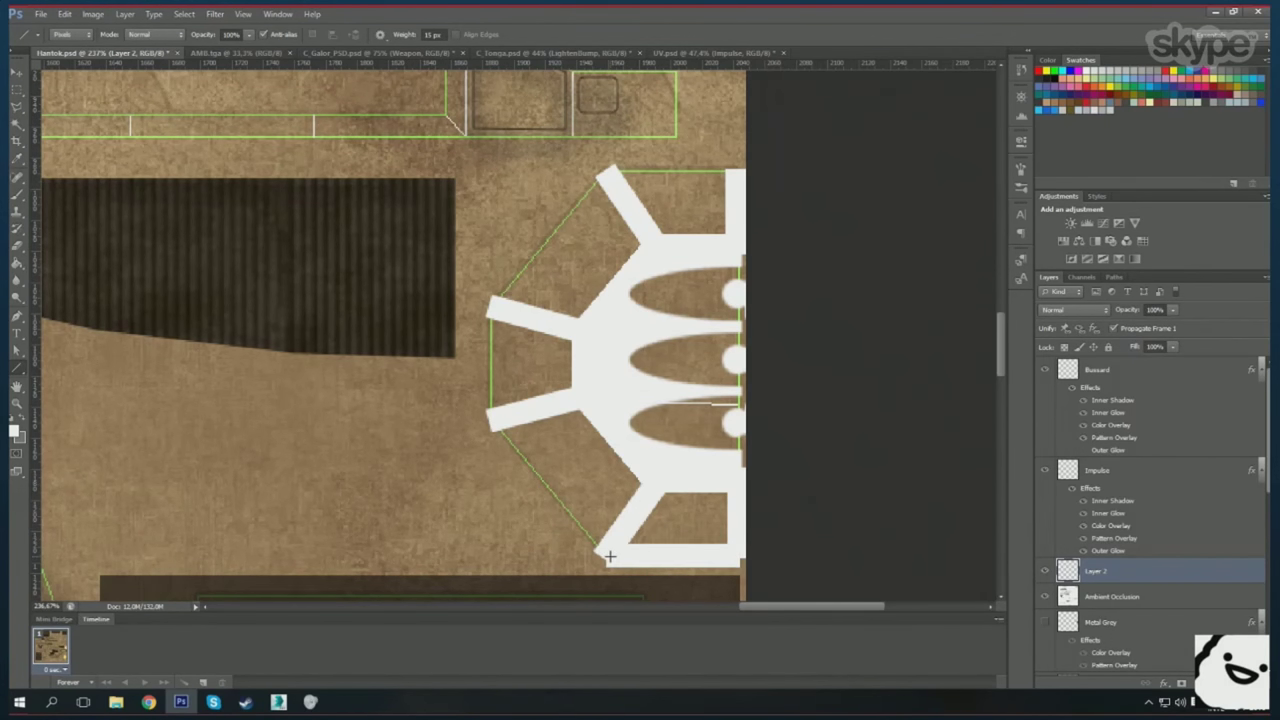
drag(499, 427, 600, 553)
drag(496, 425, 490, 305)
drag(607, 172, 741, 171)
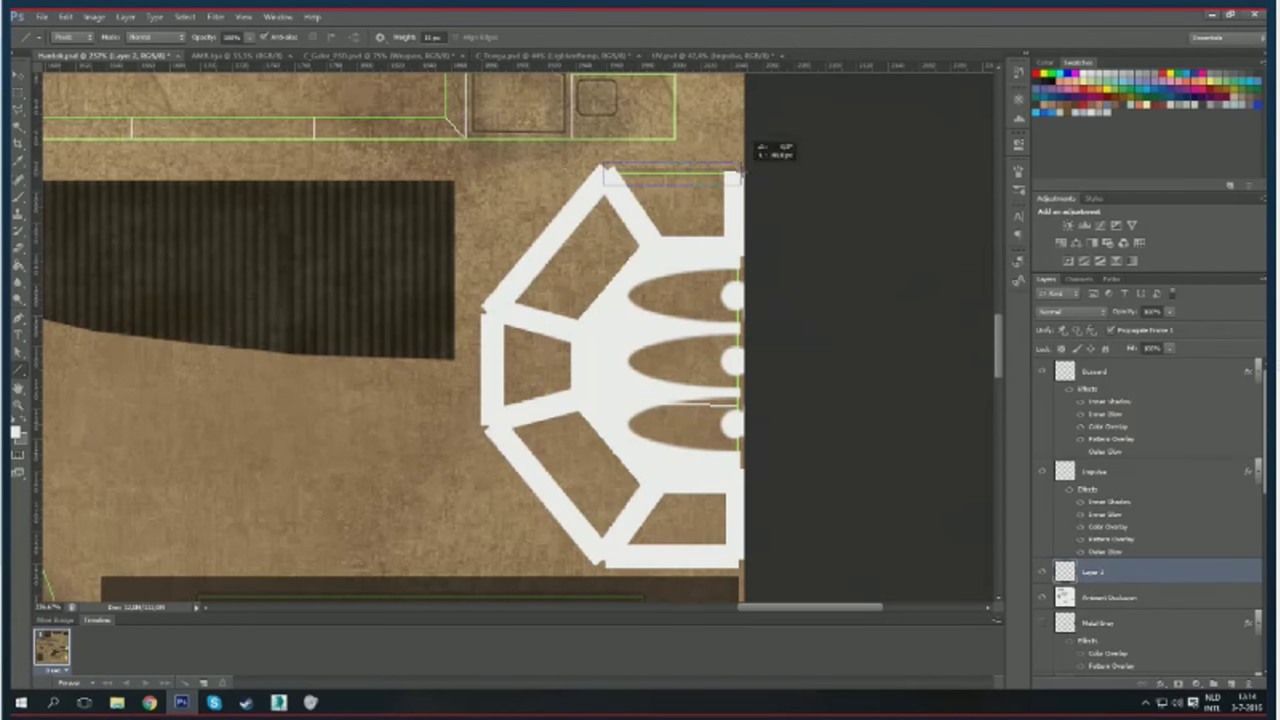
- Add a grey Color Overlay effect to the new emblem layer
double_click(1137, 571)
click(886, 487)
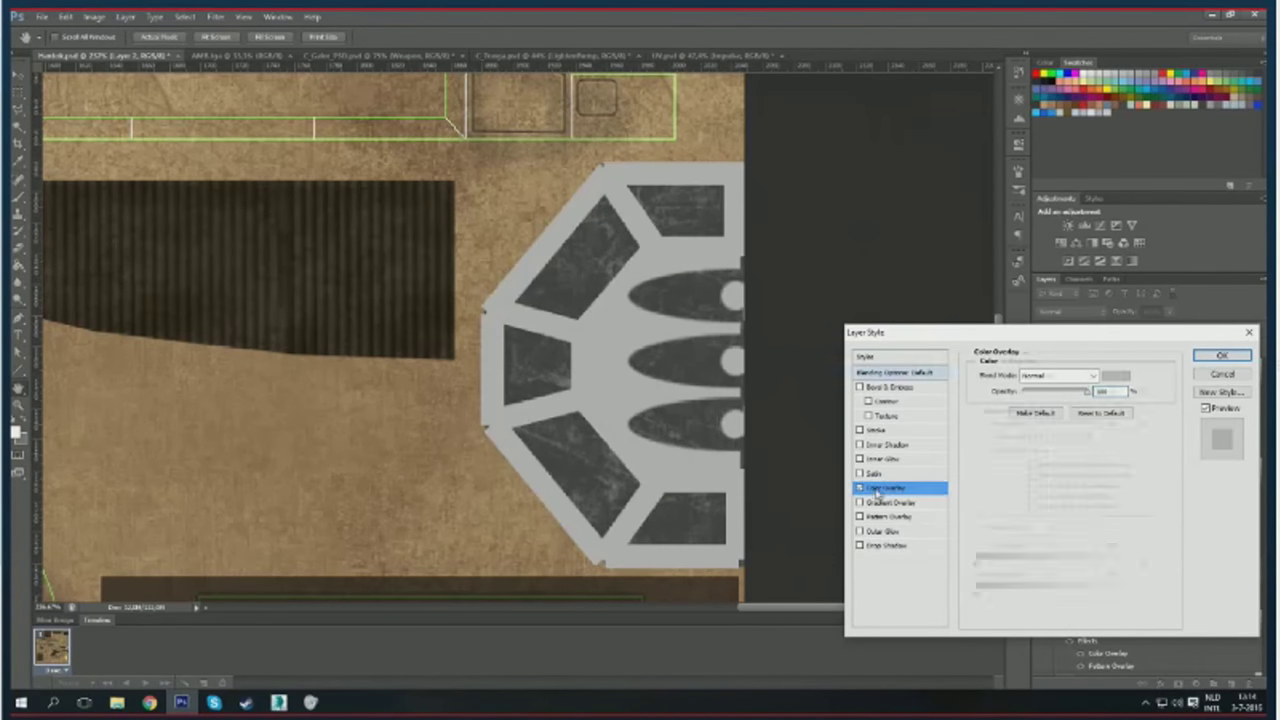
click(1105, 375)
click(1148, 193)
click(1222, 355)
- Copy the red emblem's layer style from UV.psd and paste it onto the new emblem layer
click(715, 55)
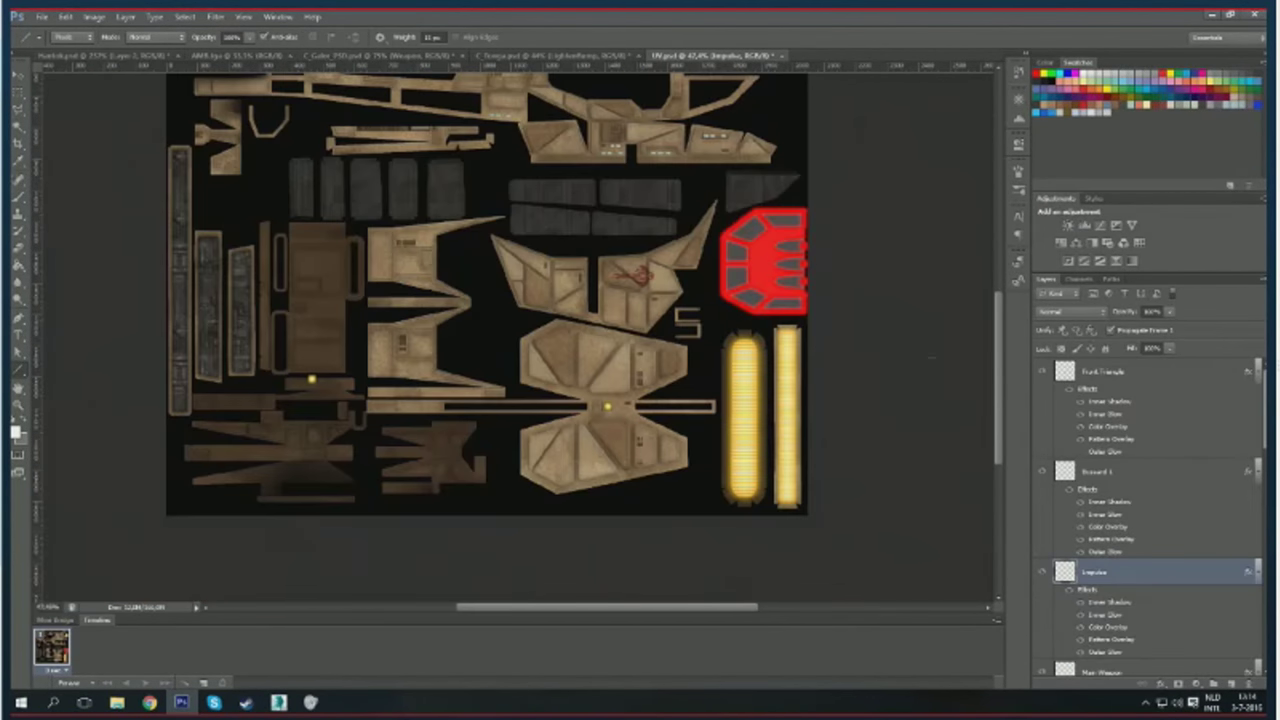
right_click(1137, 568)
click(1170, 337)
key(ctrl+Tab)
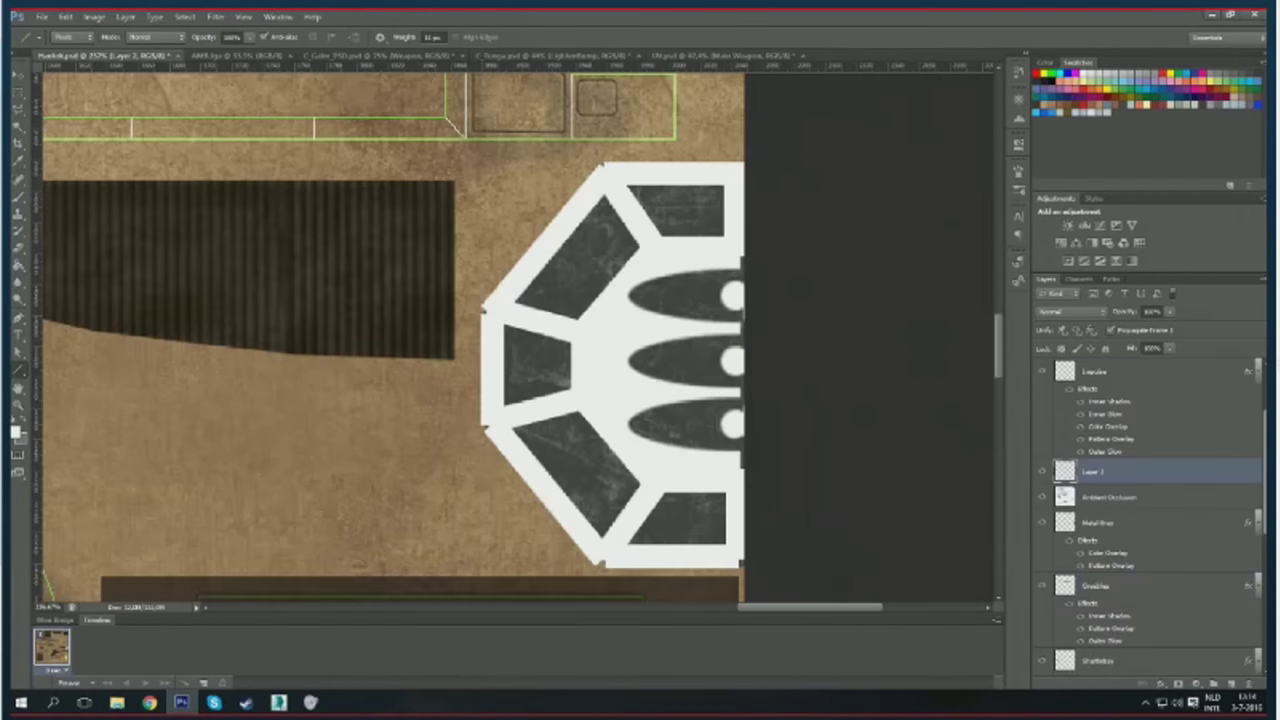
right_click(1145, 478)
click(1180, 248)
double_click(1105, 572)
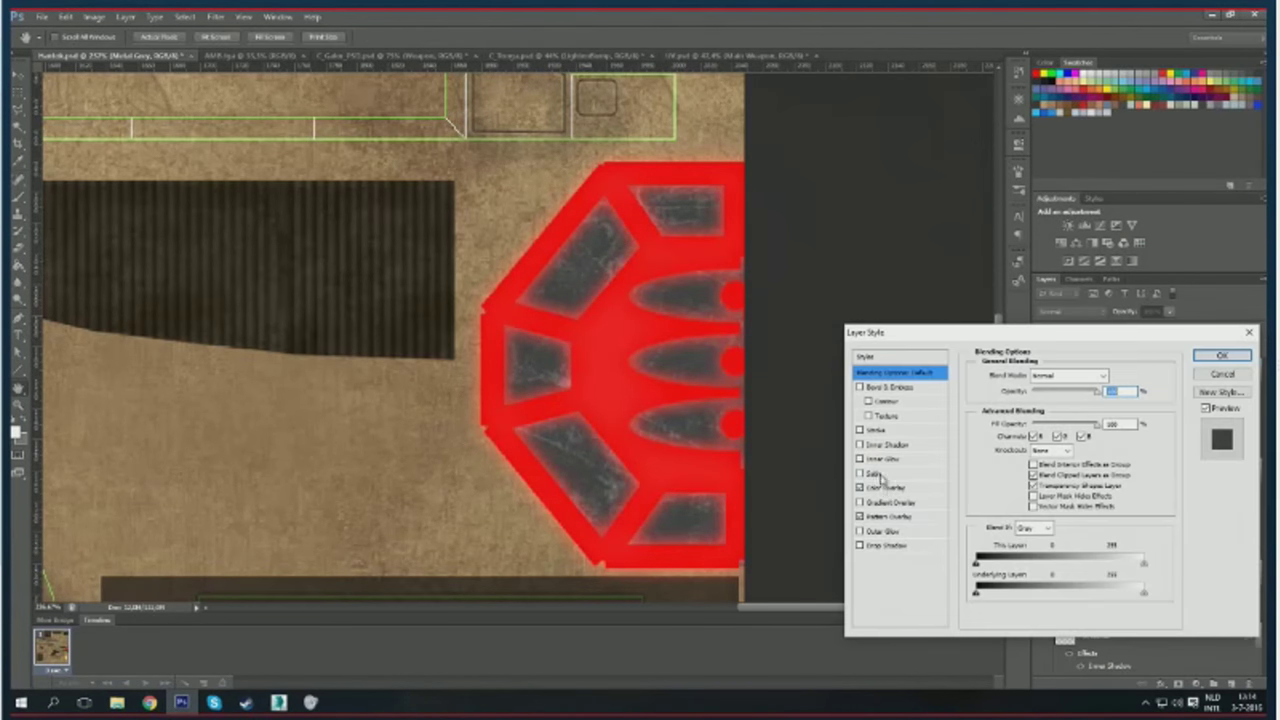
key(Return)
scroll(645, 337, down, 5)
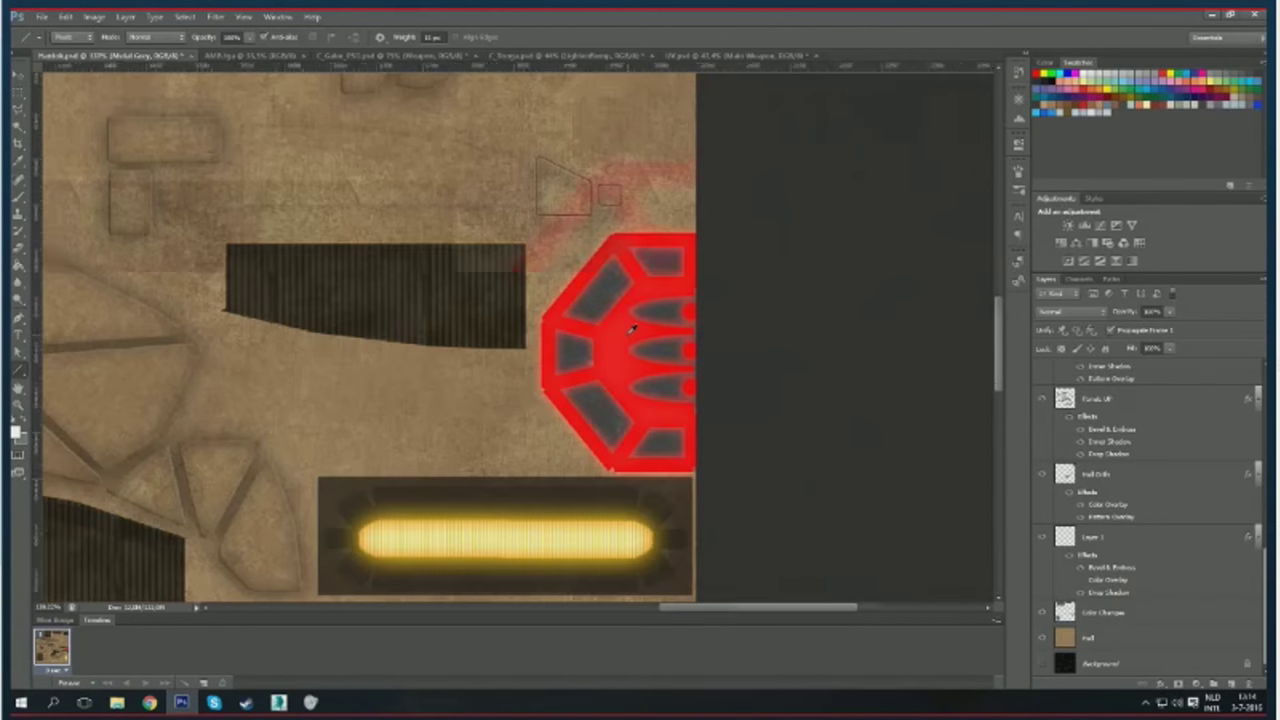
- Orbit the ship in 3ds Max to view the red emblem on its front hull
click(149, 703)
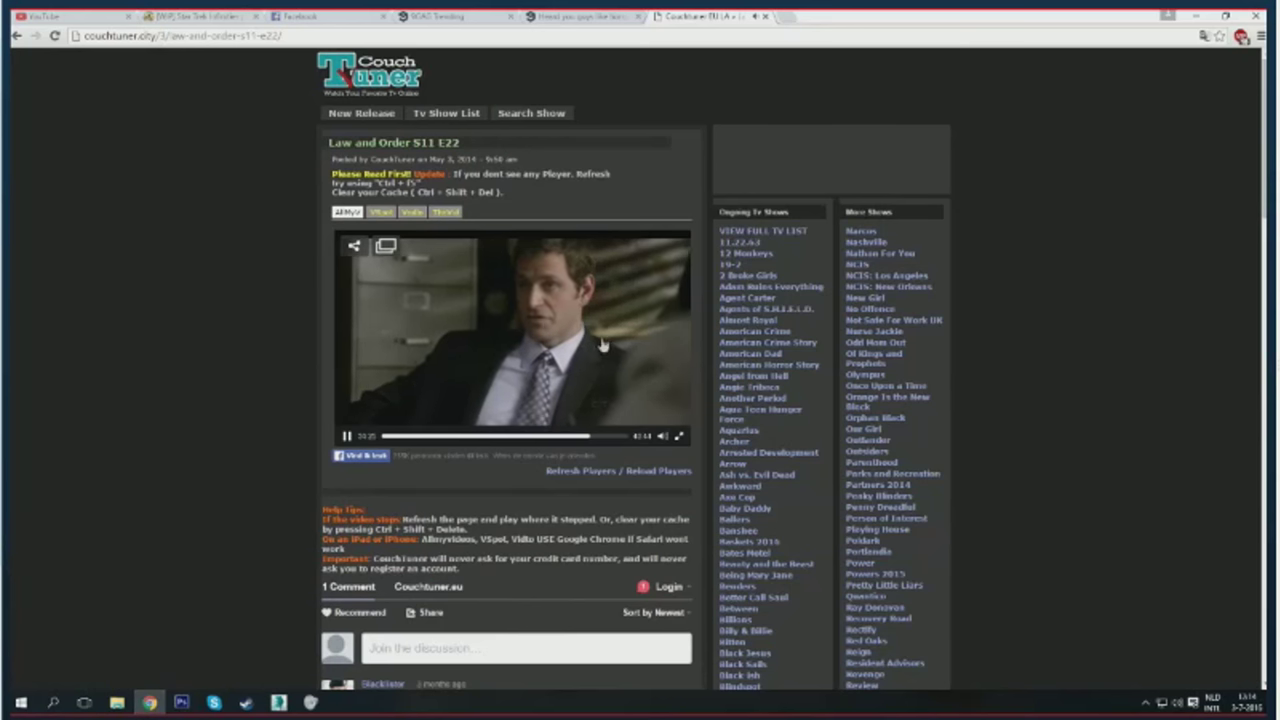
click(278, 703)
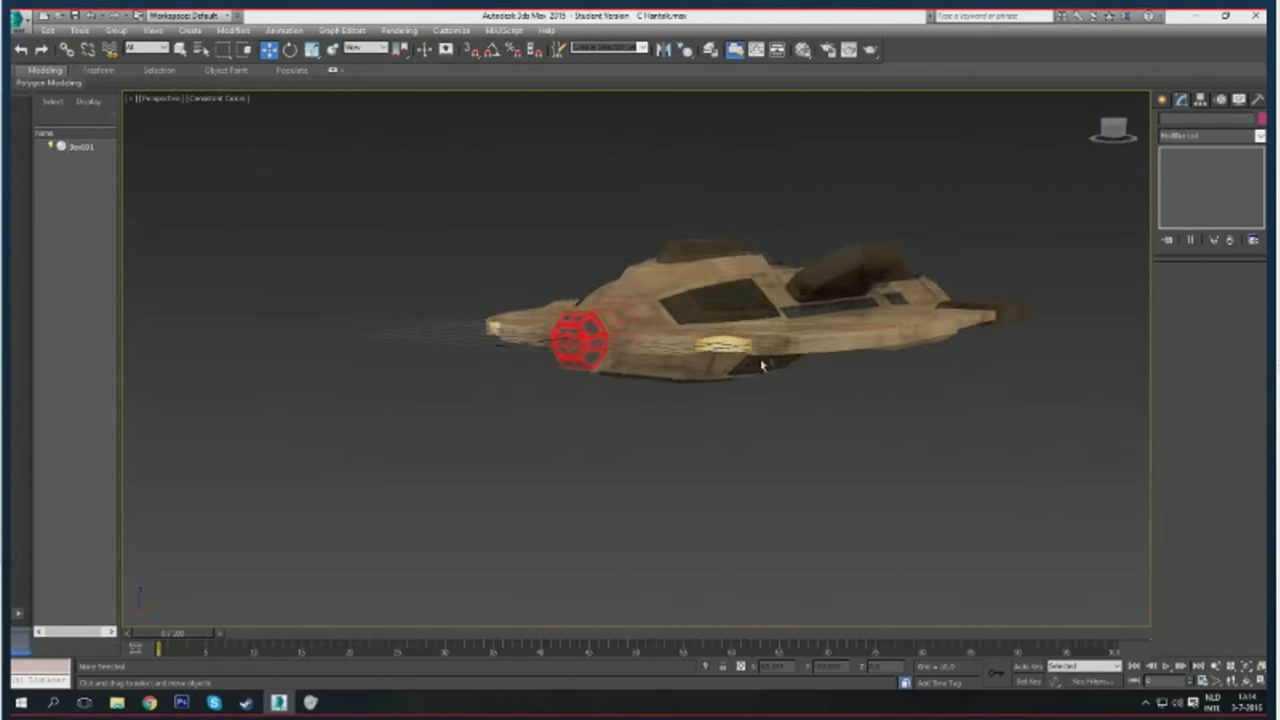
mouse_move(762, 366)
mouse_down()
mouse_move(718, 320)
mouse_move(684, 319)
mouse_move(740, 281)
mouse_up()
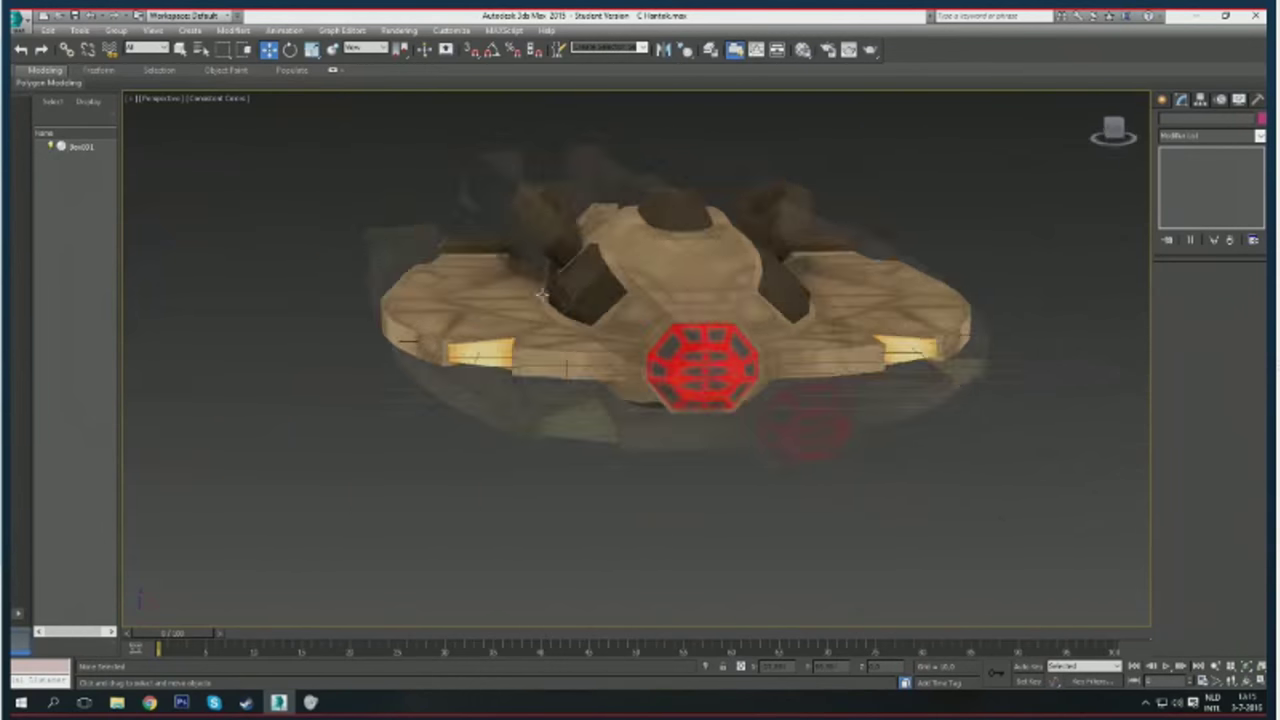
scroll(740, 281, up, 5)
key(alt+Tab)
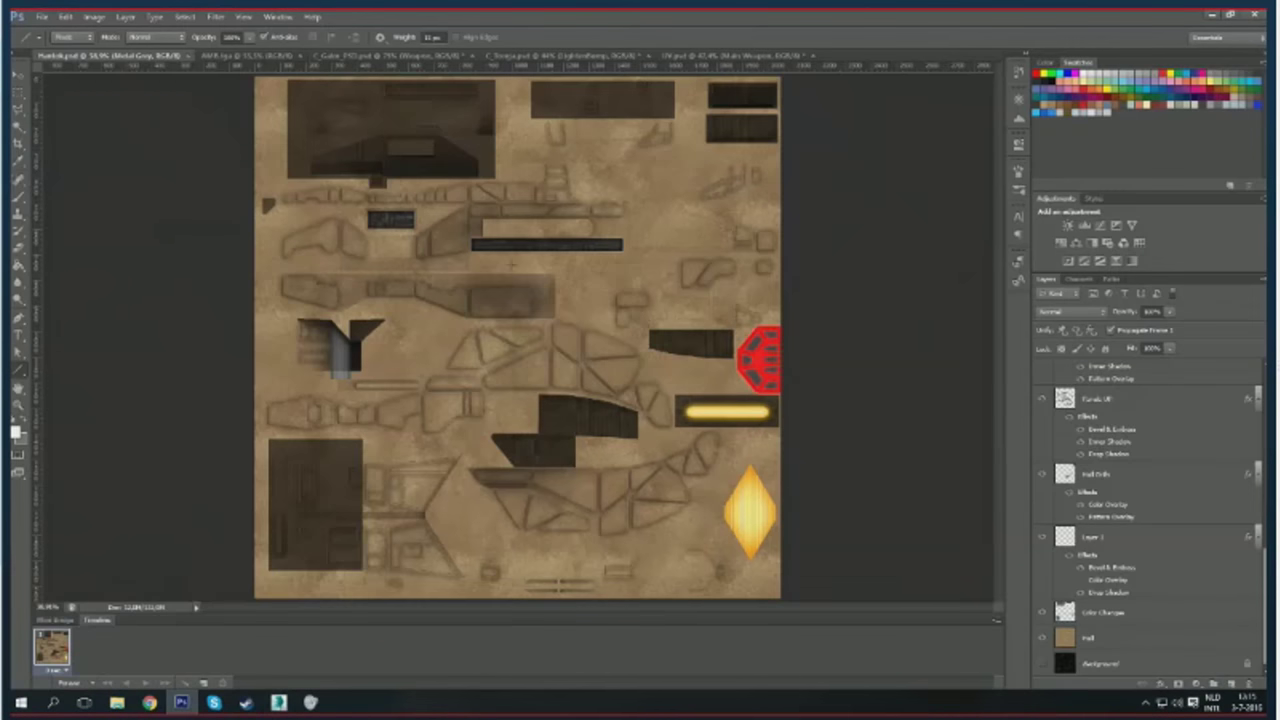
- Select and copy the row of small window lights in the C_Tonga texture
click(545, 55)
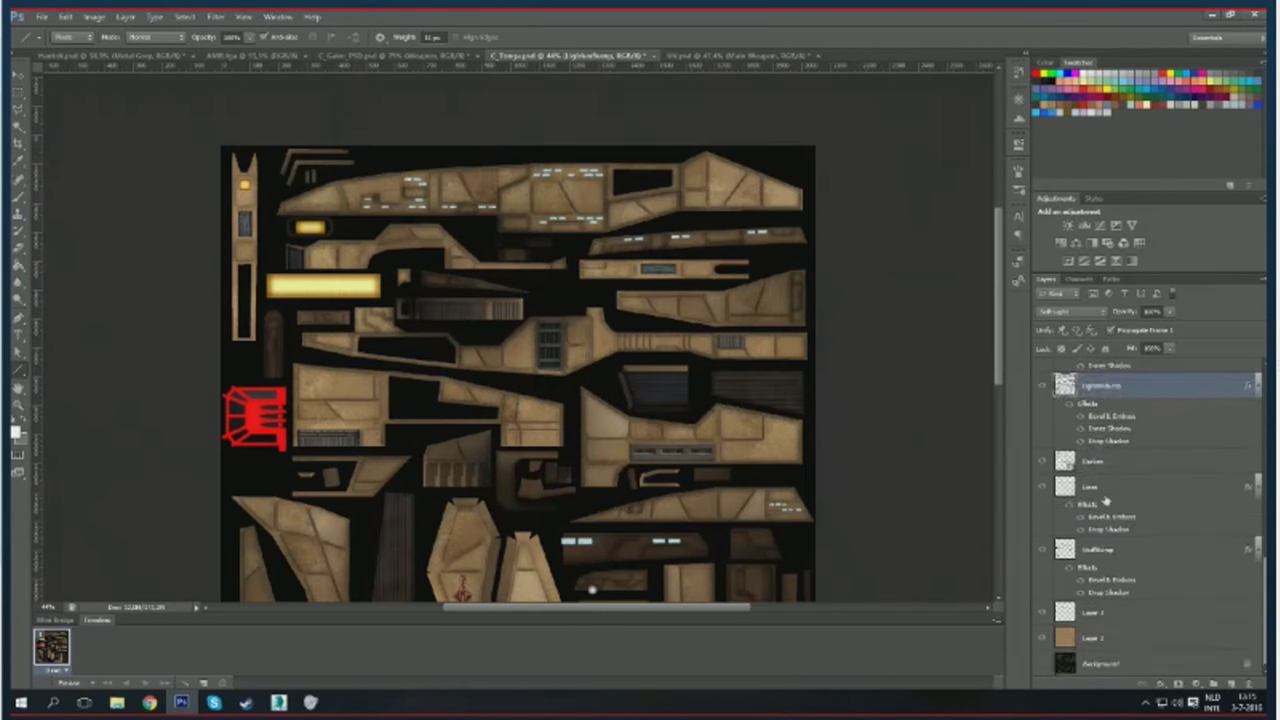
scroll(1118, 505, up, 3)
scroll(591, 590, up, 2)
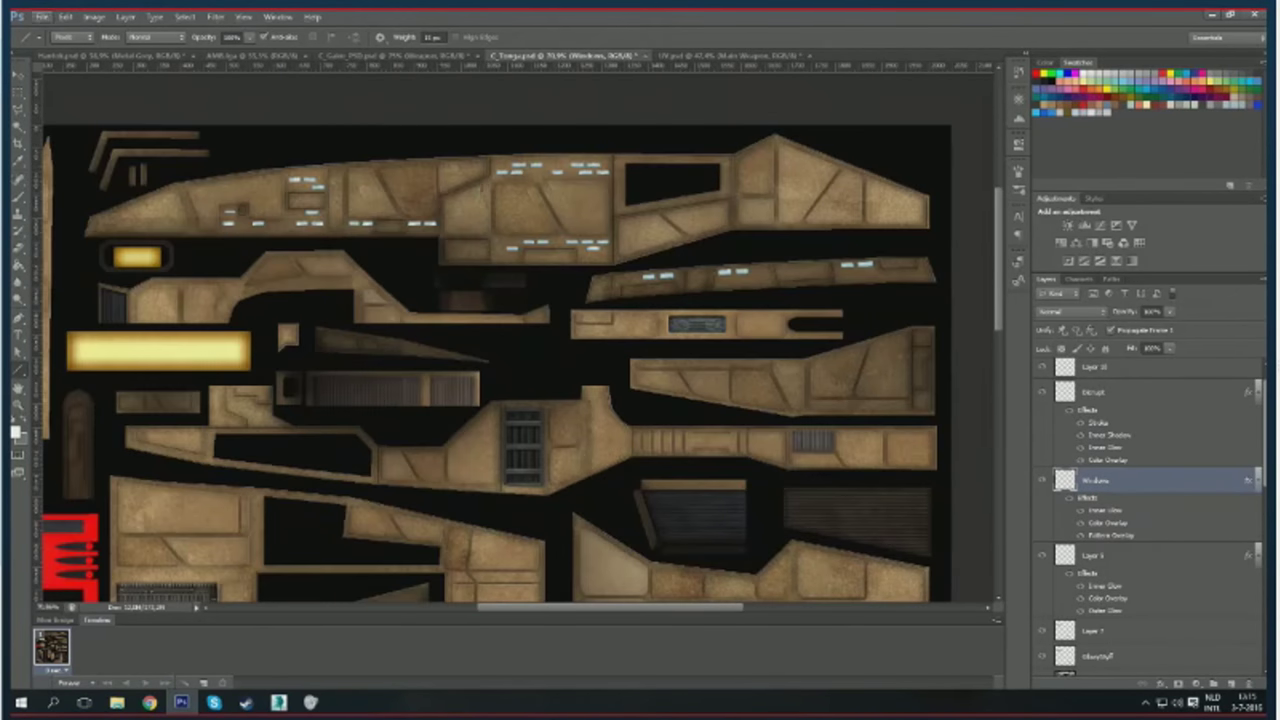
key(alt+bracketleft)
key(m)
drag(487, 166, 638, 184)
right_click(1136, 487)
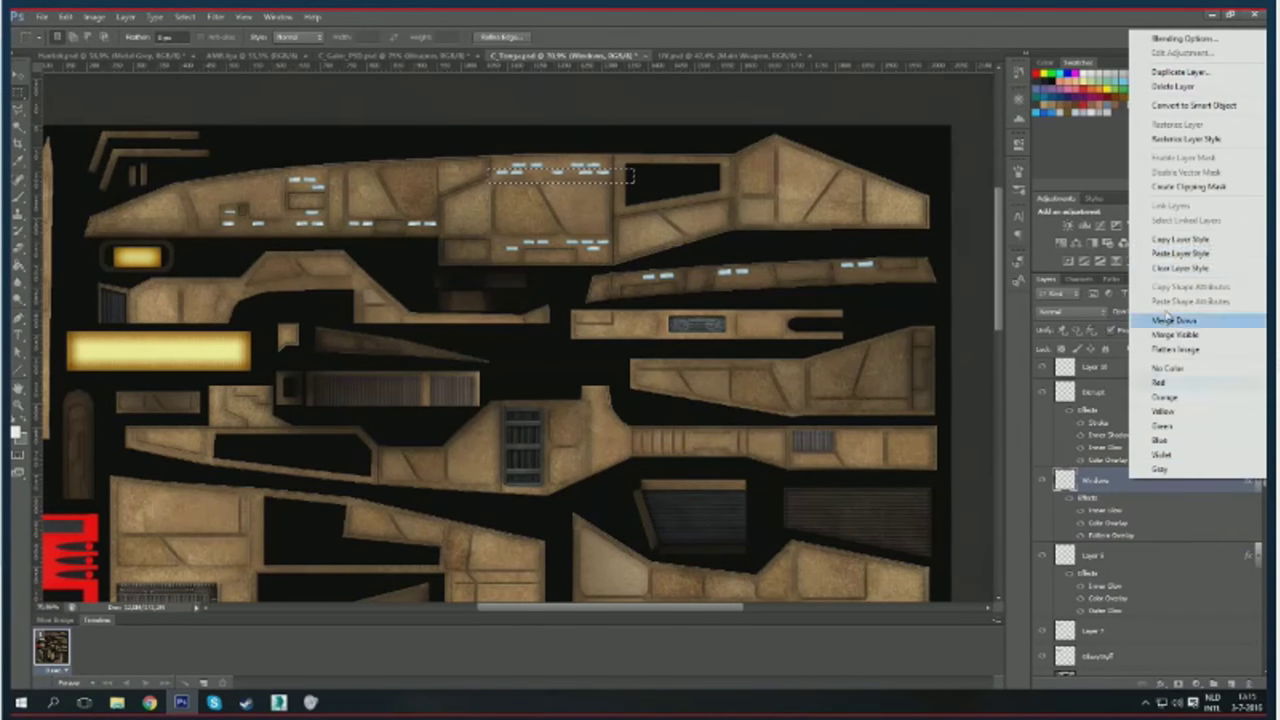
key(Escape)
key(ctrl+d)
key(ctrl+0)
- In the hull texture, paste the window layer style onto Layer 1's black dashes
click(99, 66)
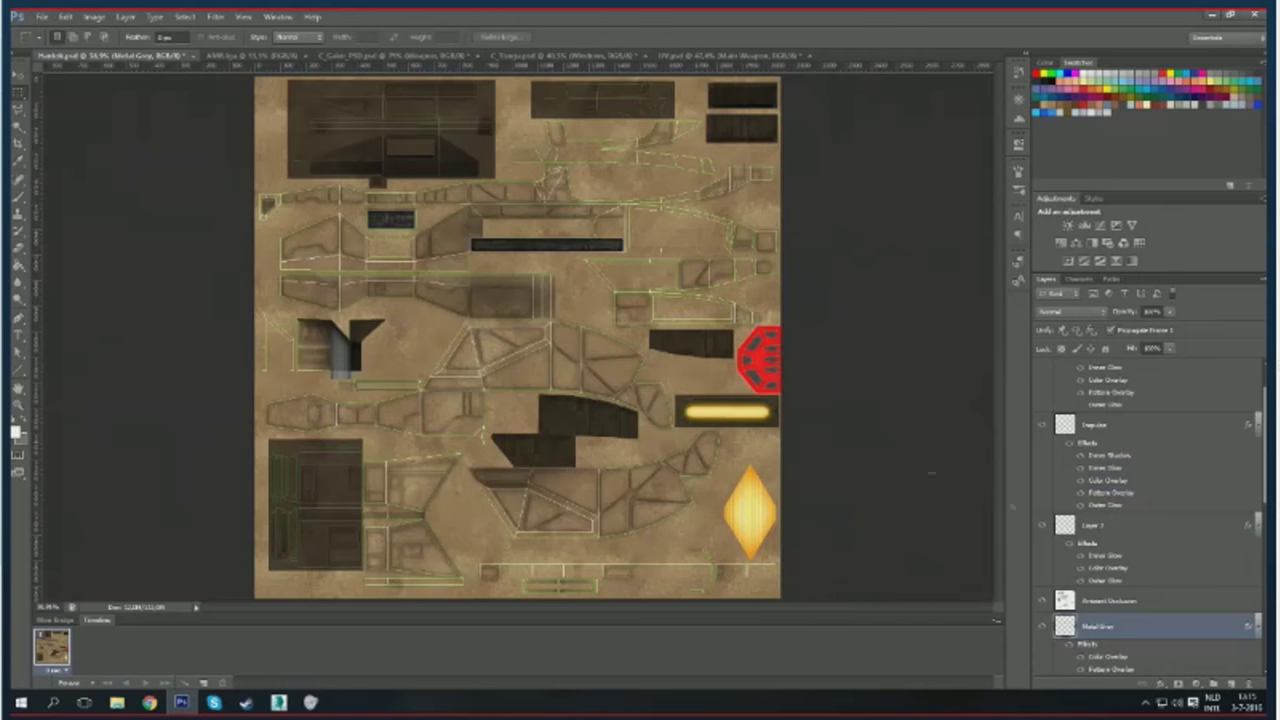
scroll(502, 285, up, 2)
scroll(502, 285, down, 2)
click(19, 76)
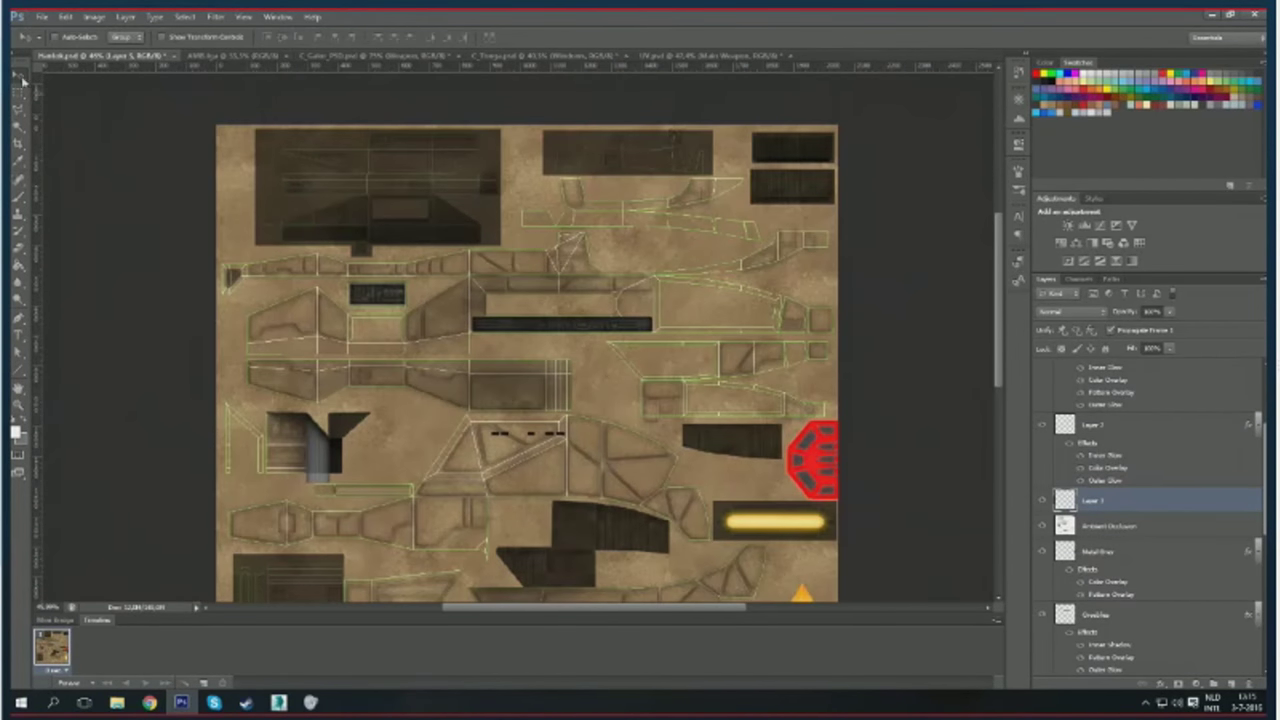
scroll(602, 204, up, 4)
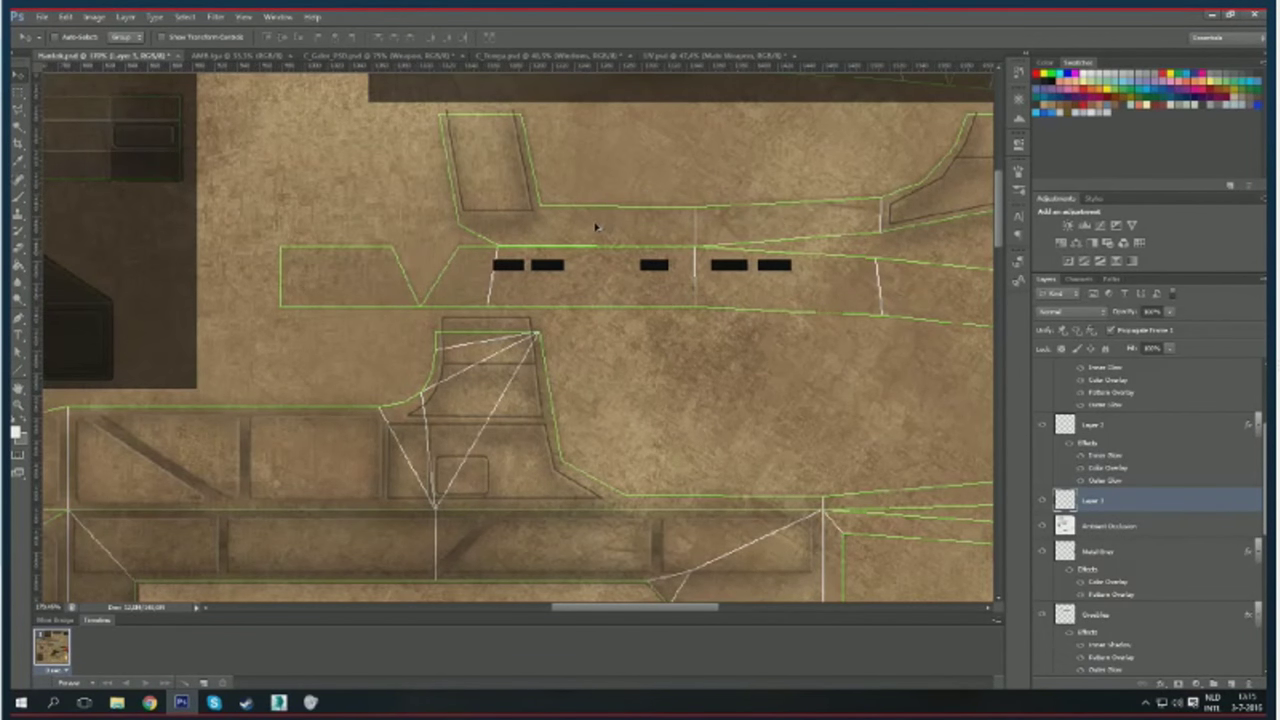
scroll(596, 228, down, 2)
right_click(1103, 505)
click(1180, 270)
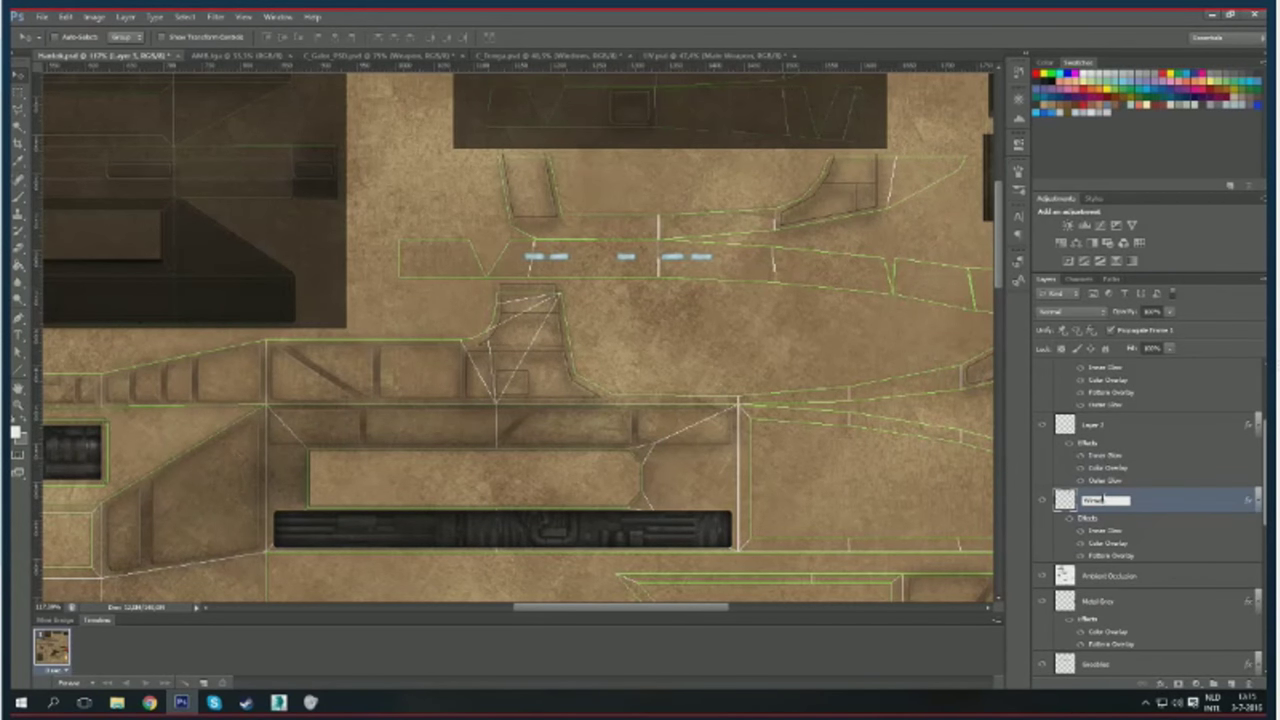
- Paste the copied window lights as a new layer and confirm their placement
scroll(366, 245, down, 3)
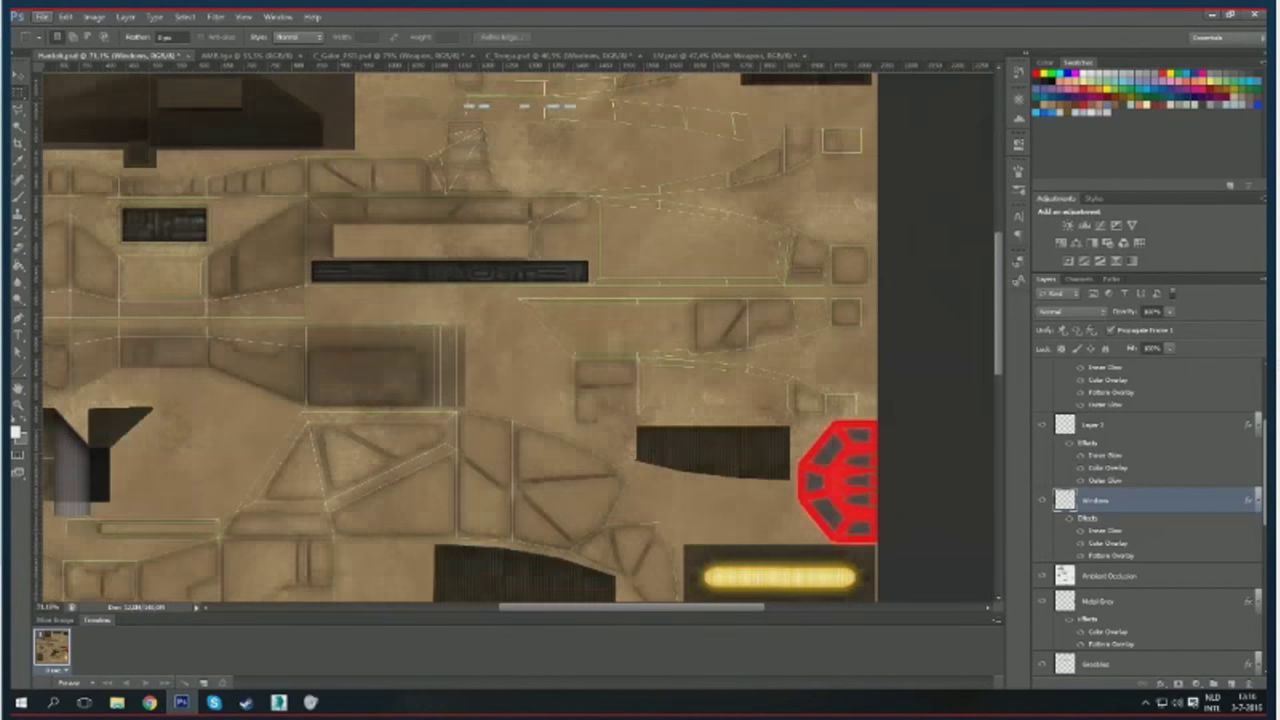
scroll(366, 245, down, 2)
scroll(617, 270, up, 3)
scroll(578, 326, up, 4)
key(ctrl+v)
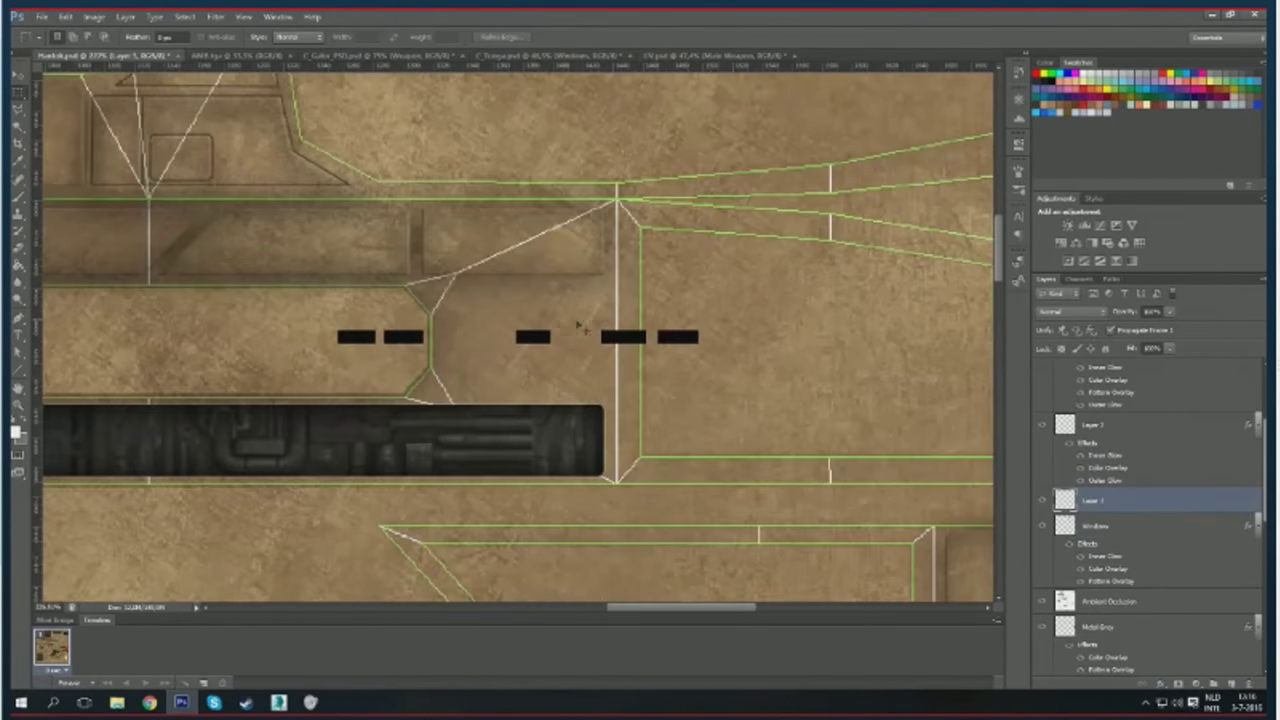
key(Return)
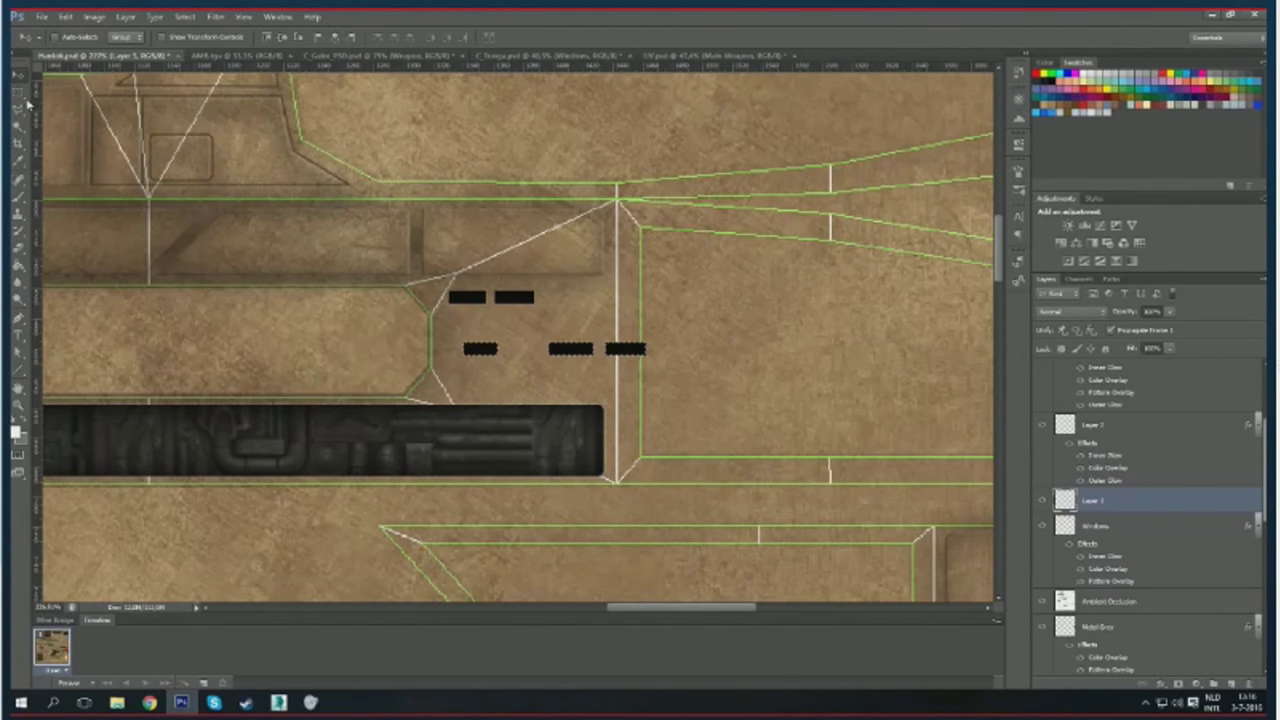
scroll(604, 388, down, 2)
- Orbit the ship in 3ds Max to inspect the new texture
scroll(604, 388, down, 3)
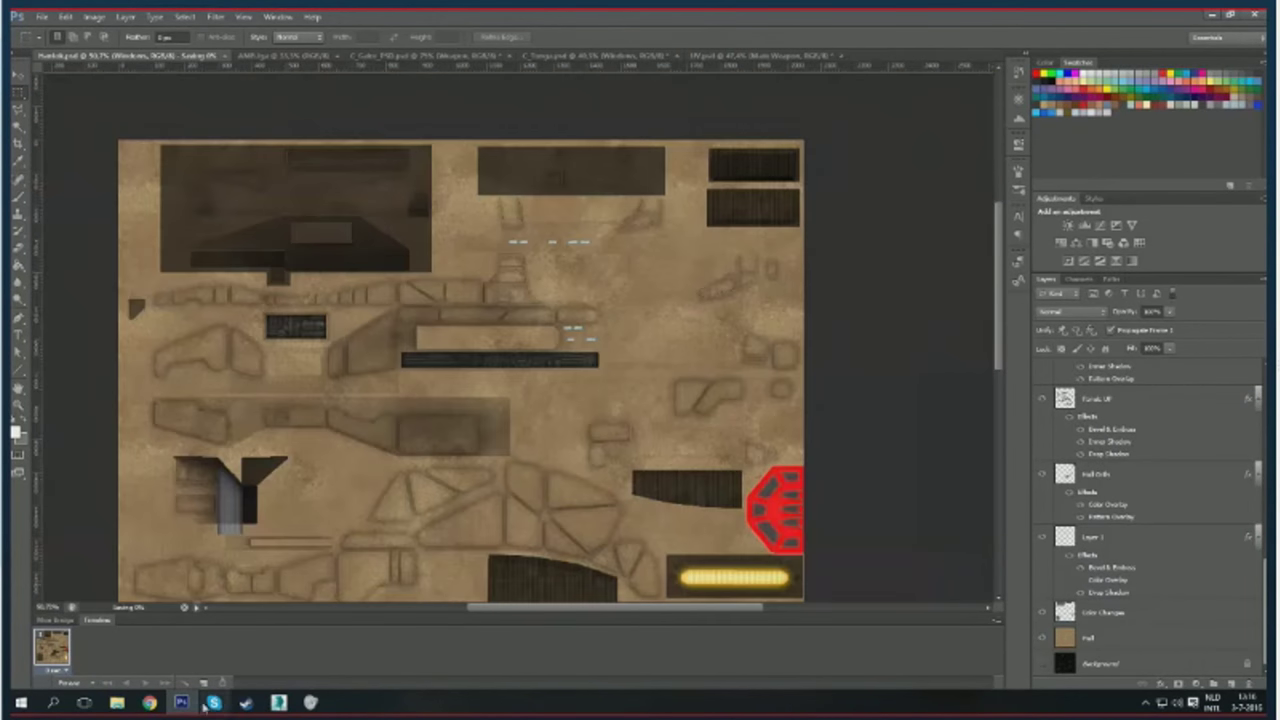
key(alt+Tab)
drag(720, 345, 278, 632)
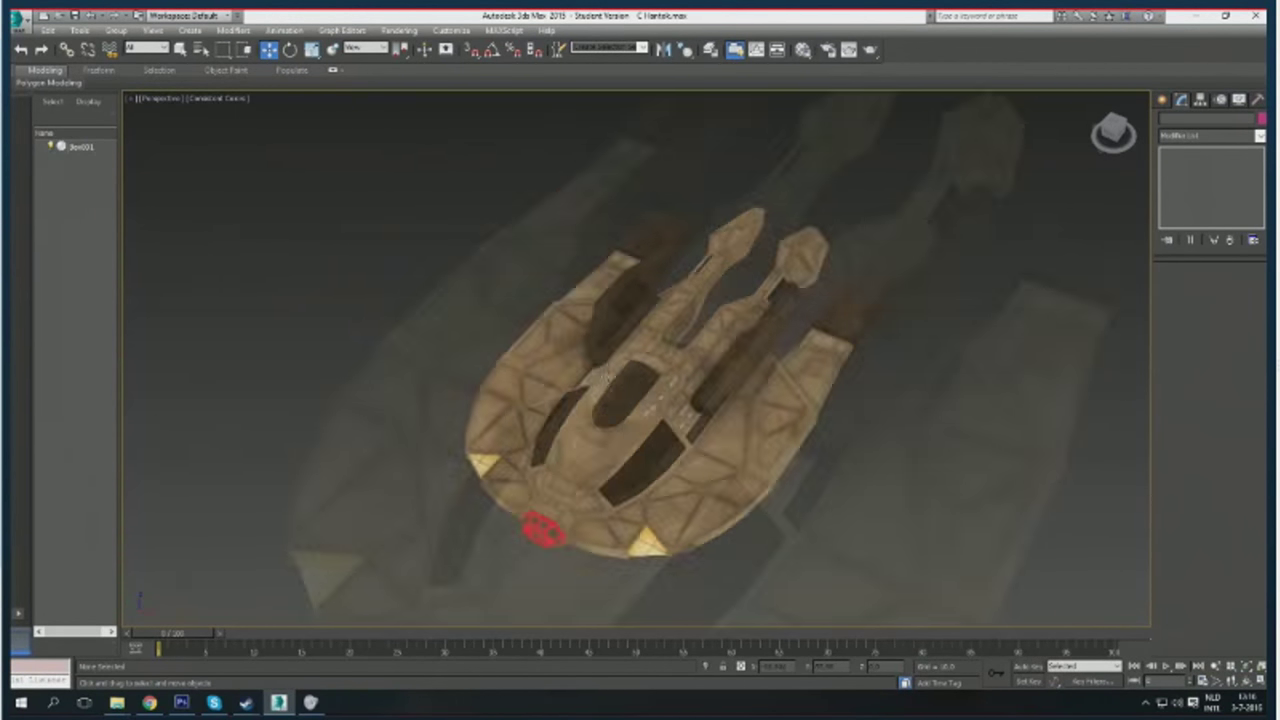
click(181, 703)
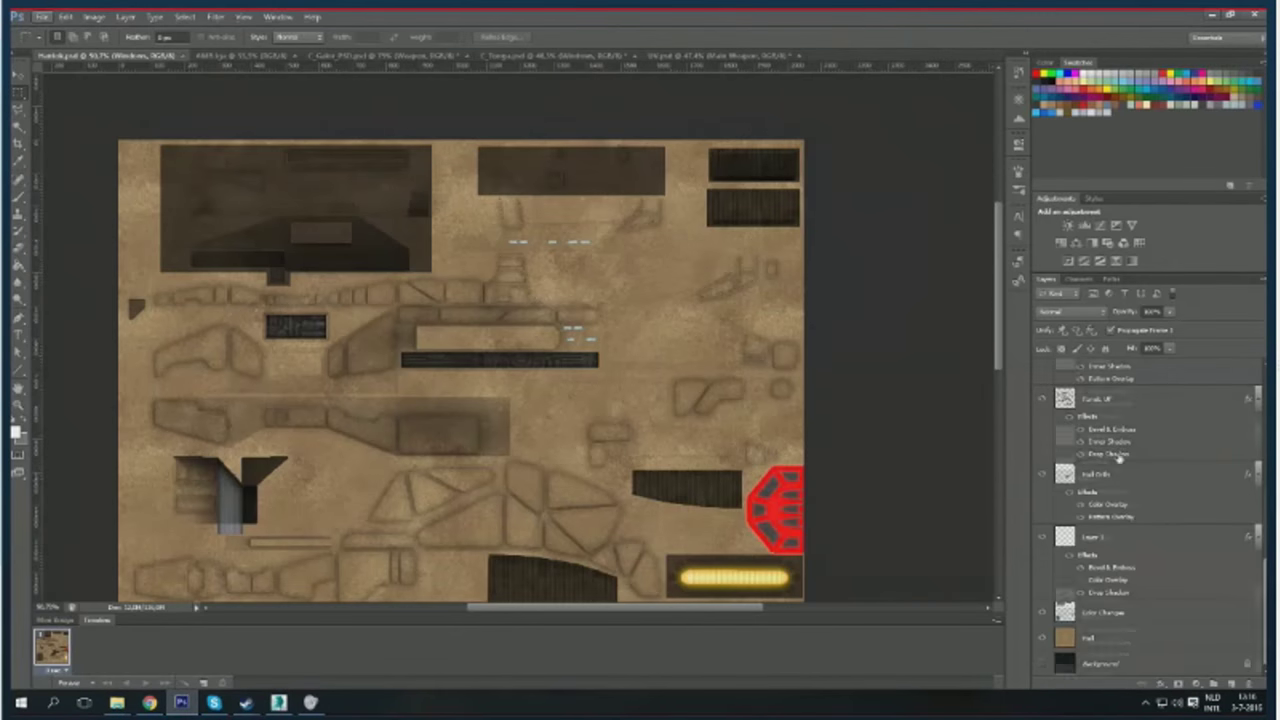
- Commit the light-blue window shape and nudge the two windows up and left
scroll(557, 346, up, 3)
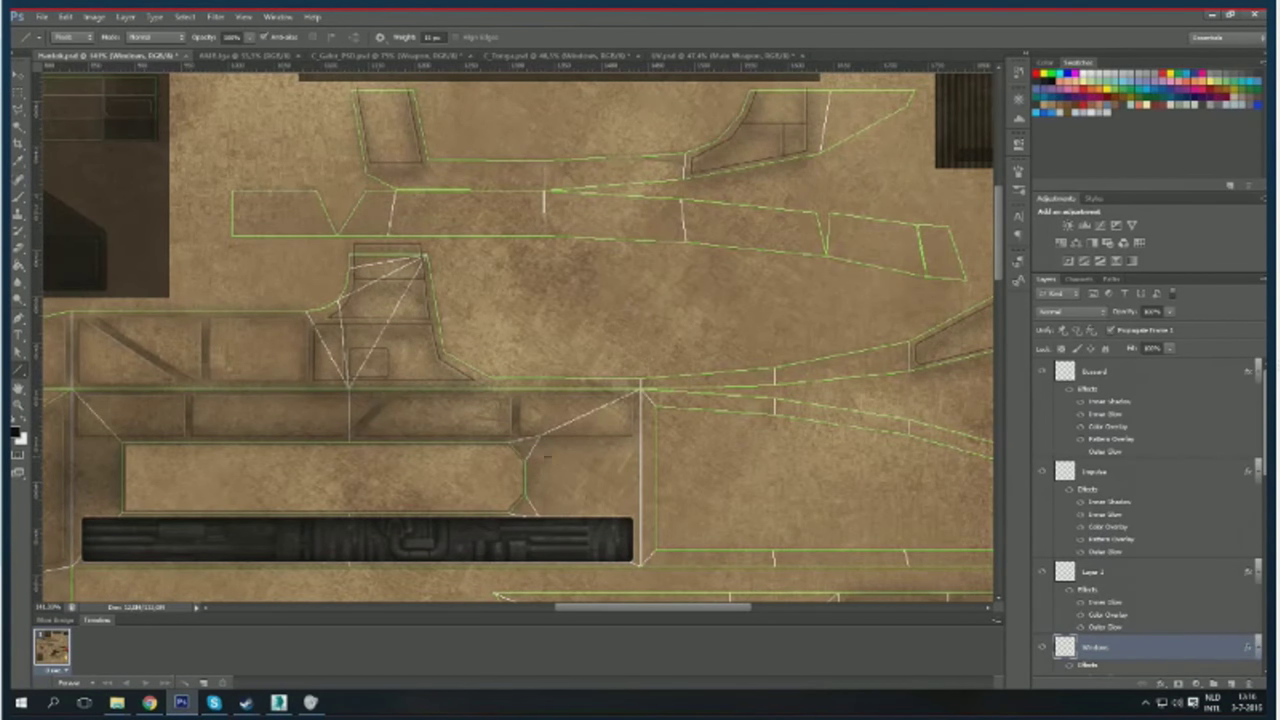
scroll(637, 462, up, 2)
key(m)
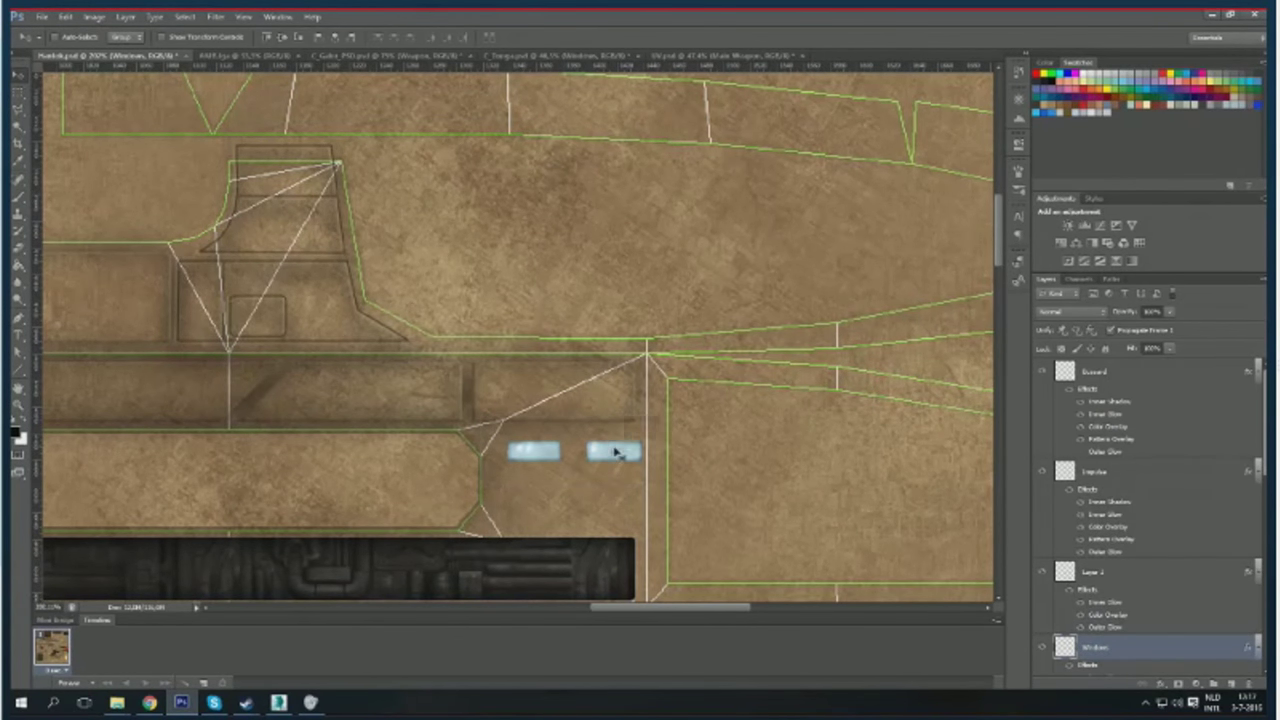
drag(617, 453, 625, 447)
- Move the pasted black window pair into place on another UV island
scroll(627, 426, down, 2)
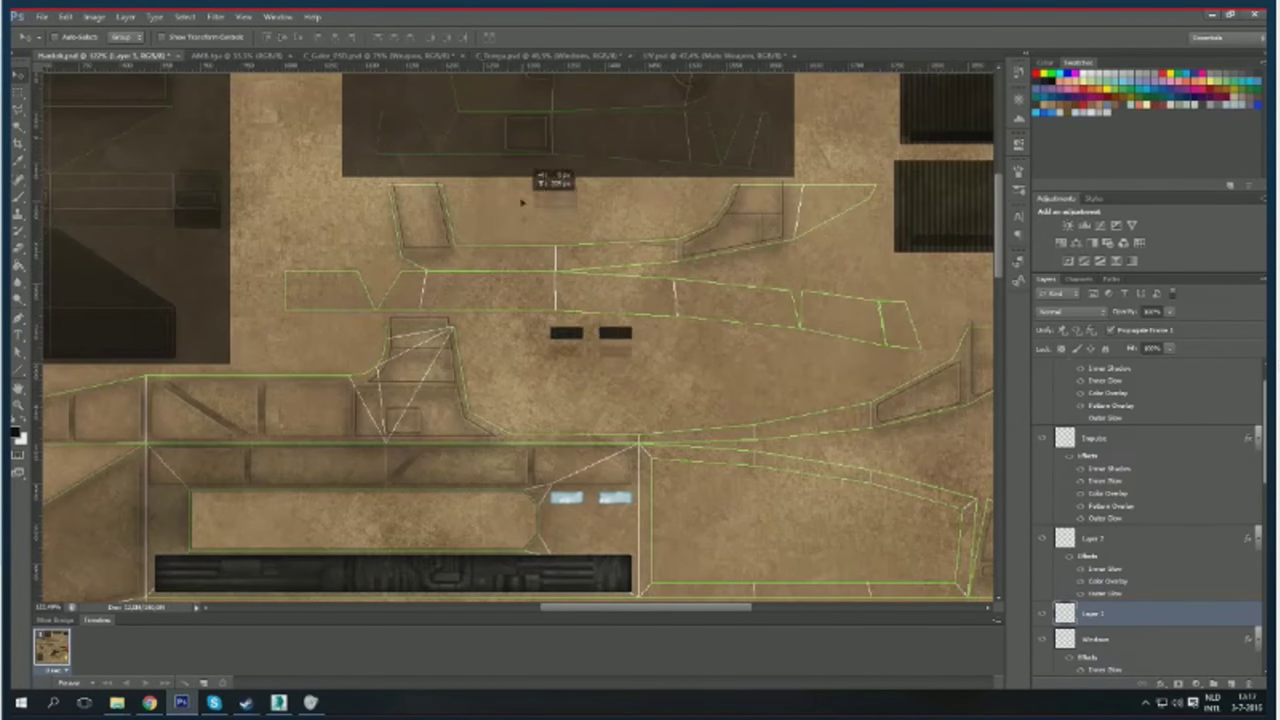
scroll(722, 357, up, 3)
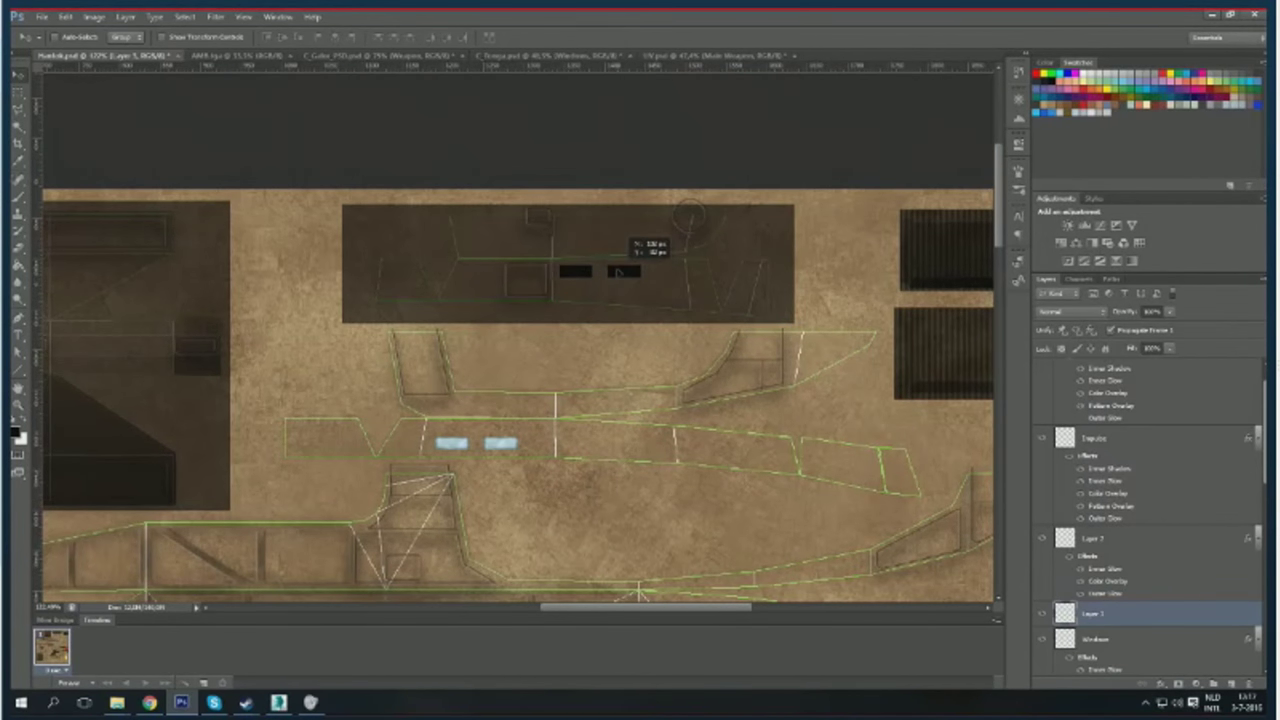
scroll(624, 277, down, 2)
scroll(620, 340, down, 3)
scroll(537, 457, down, 1)
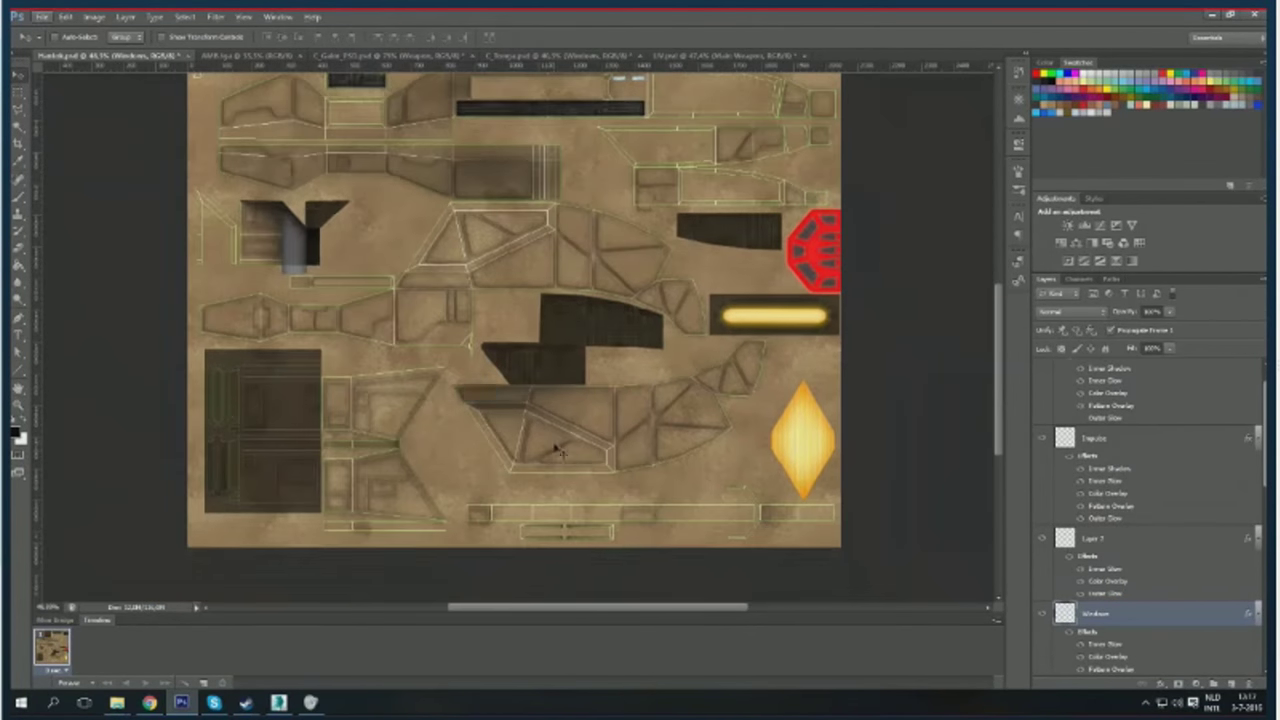
scroll(557, 449, up, 1)
scroll(580, 430, up, 1)
scroll(620, 410, up, 2)
scroll(670, 380, up, 2)
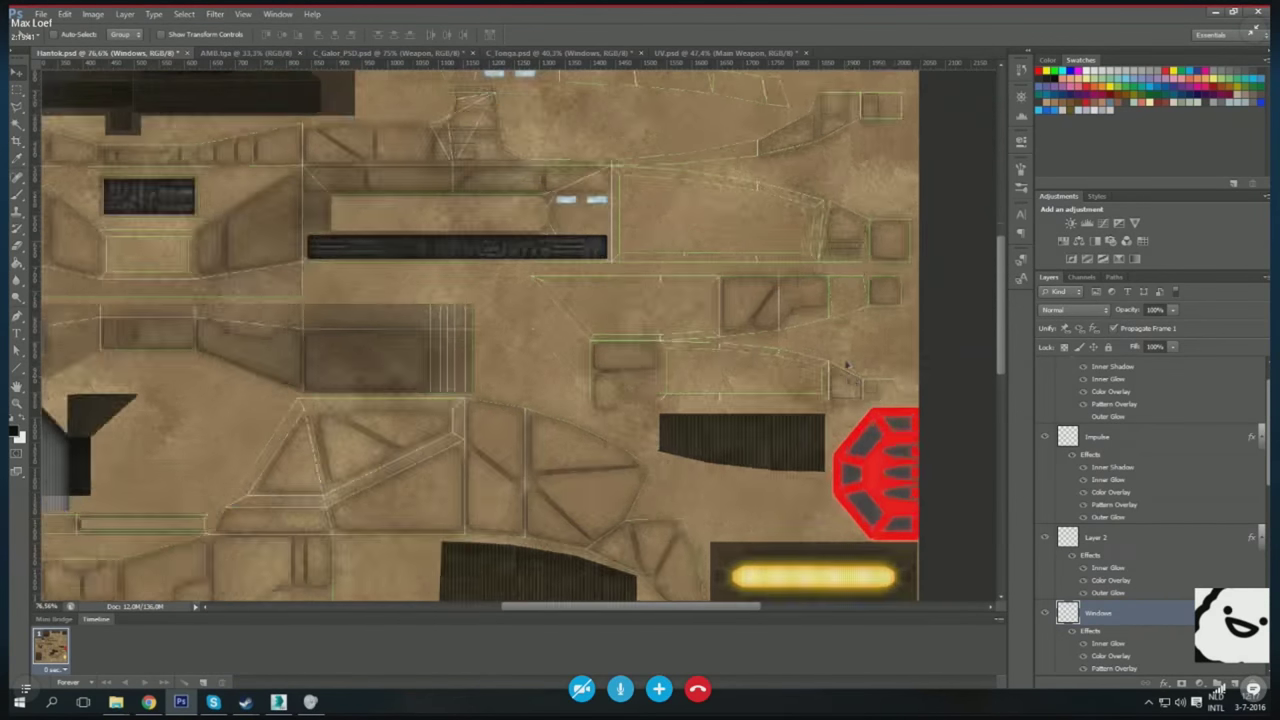
scroll(717, 354, up, 1)
drag(717, 354, 888, 307)
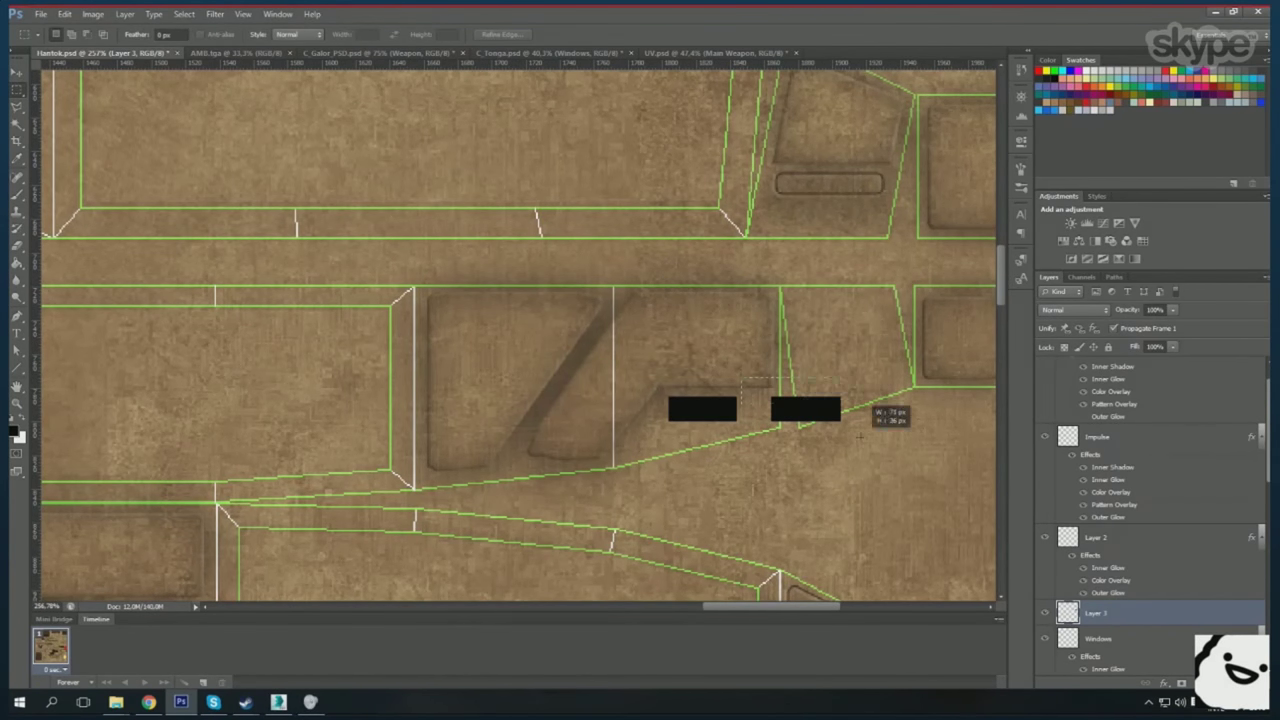
scroll(858, 436, down, 2)
scroll(700, 400, down, 1)
scroll(299, 610, down, 2)
key(alt+Tab)
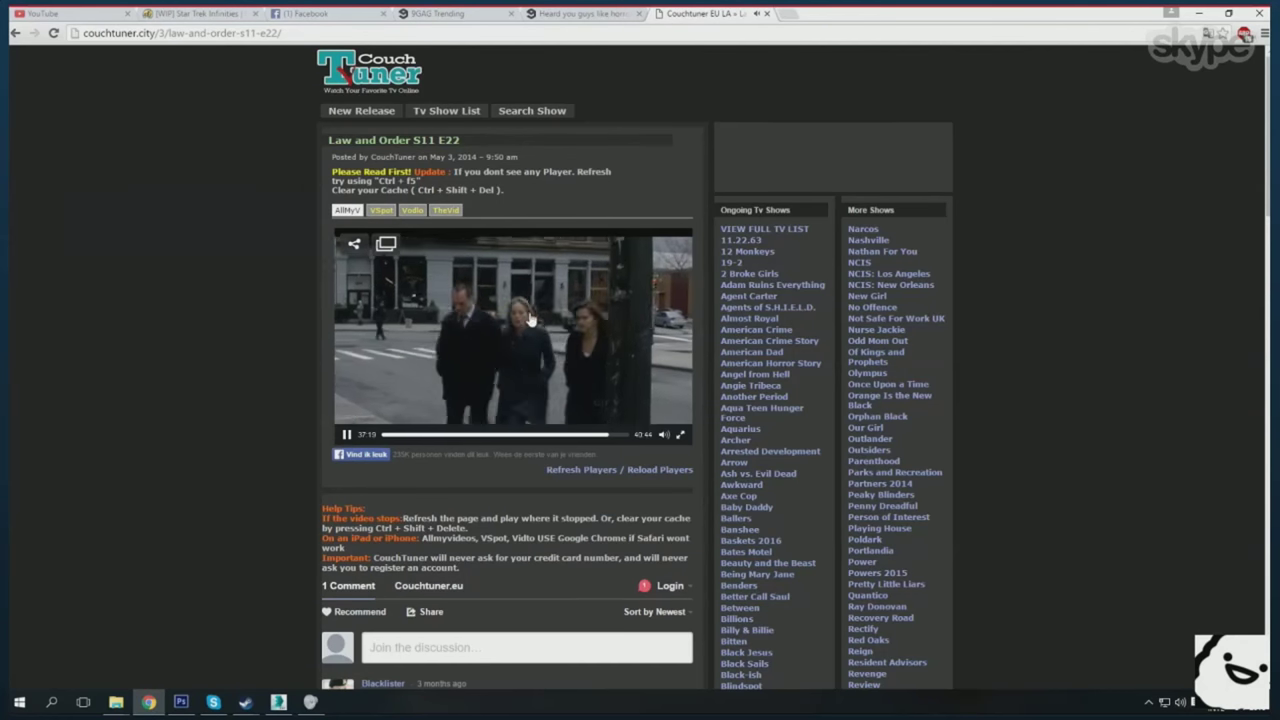
- Preview the light-blue window details on the ship in 3ds Max
key(alt+Tab)
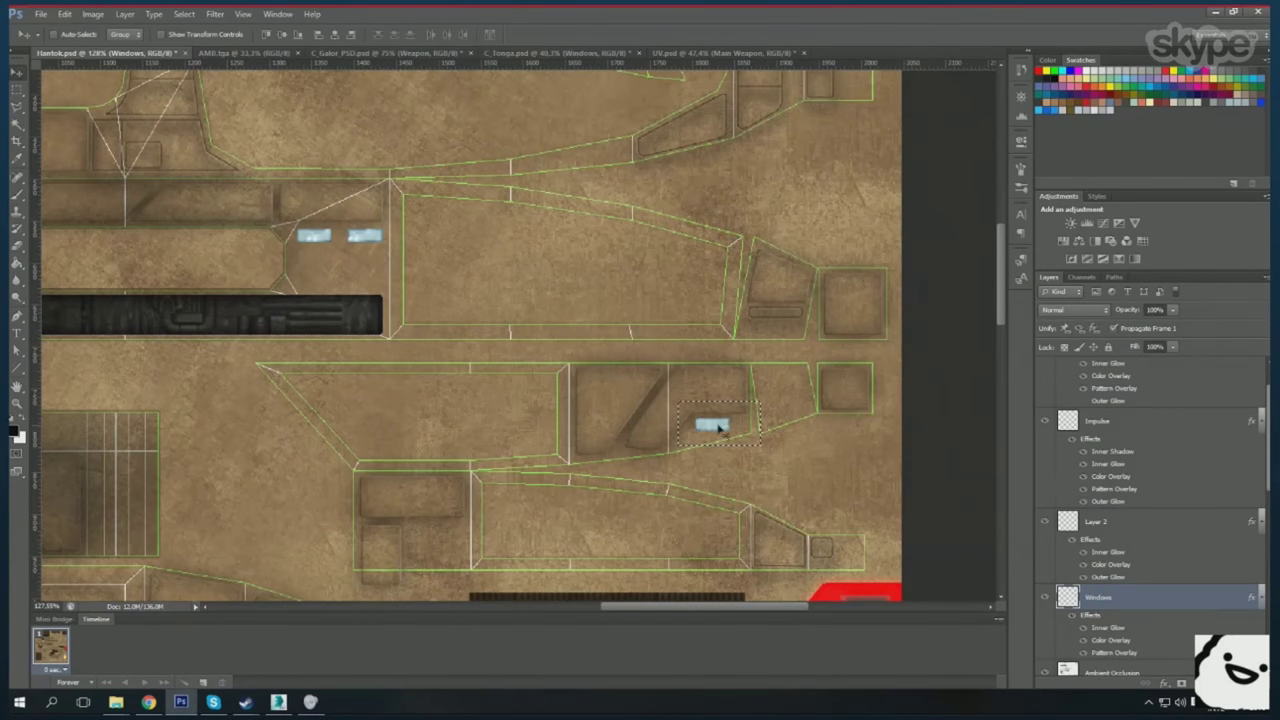
key(alt+Tab)
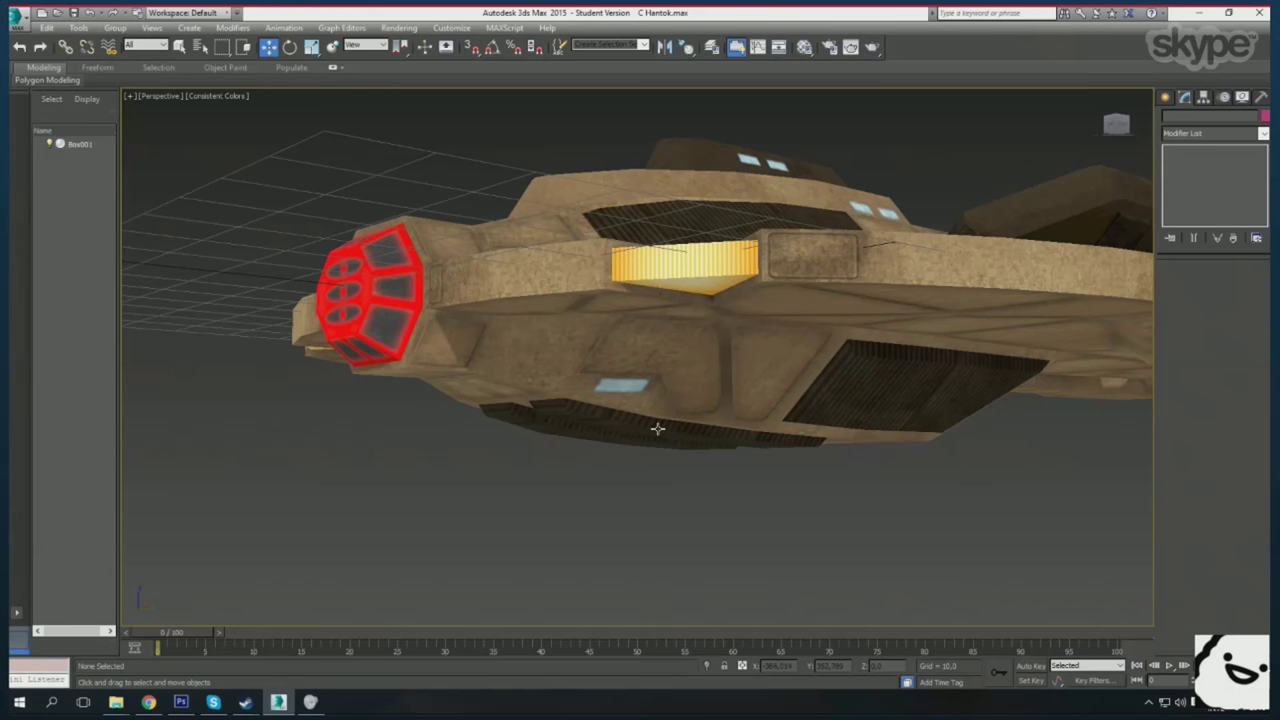
click(180, 702)
scroll(470, 335, up, 5)
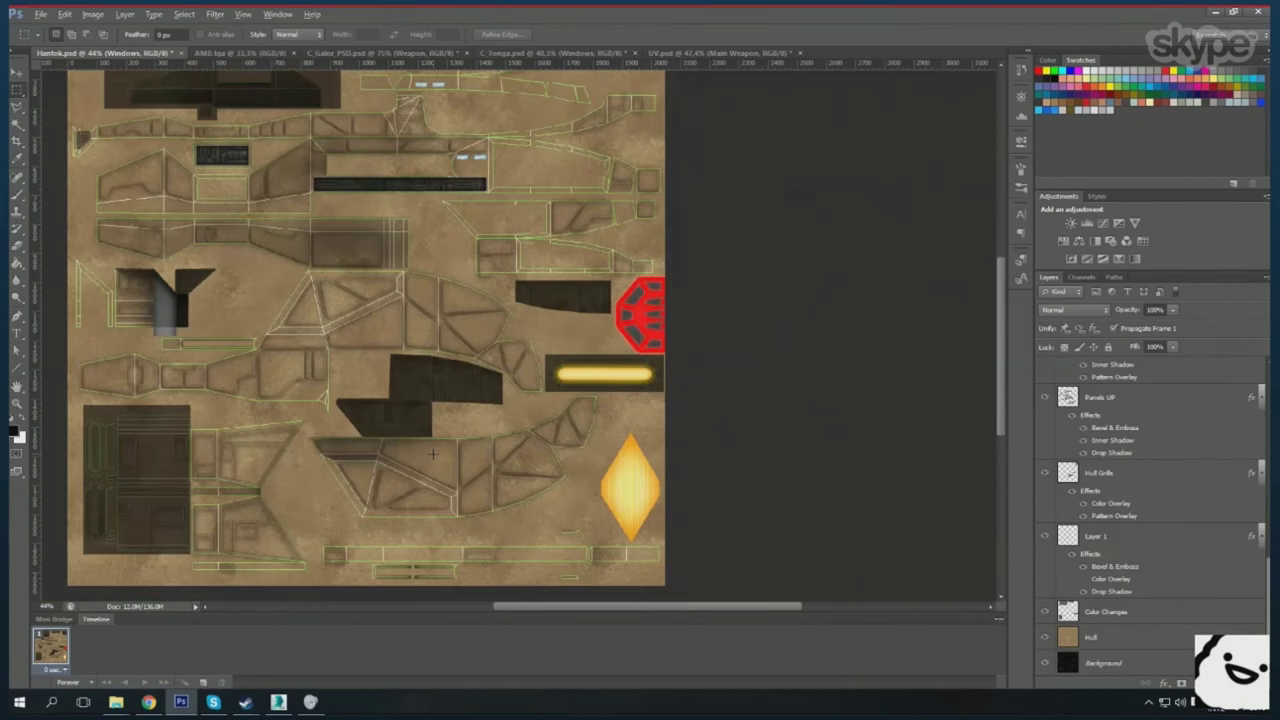
- Zoom in on the dark techno-spine strip and switch to the Lasso tool
scroll(499, 322, down, 1)
scroll(499, 322, up, 5)
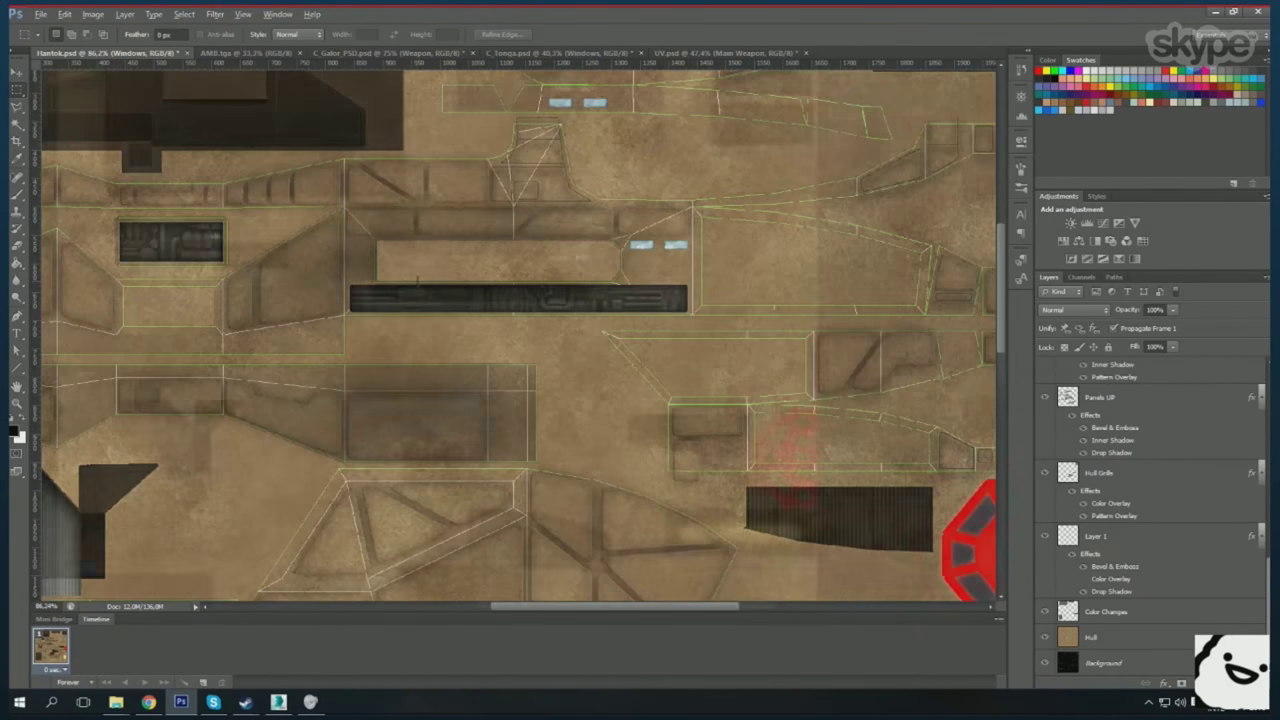
scroll(1112, 572, up, 5)
scroll(550, 280, up, 2)
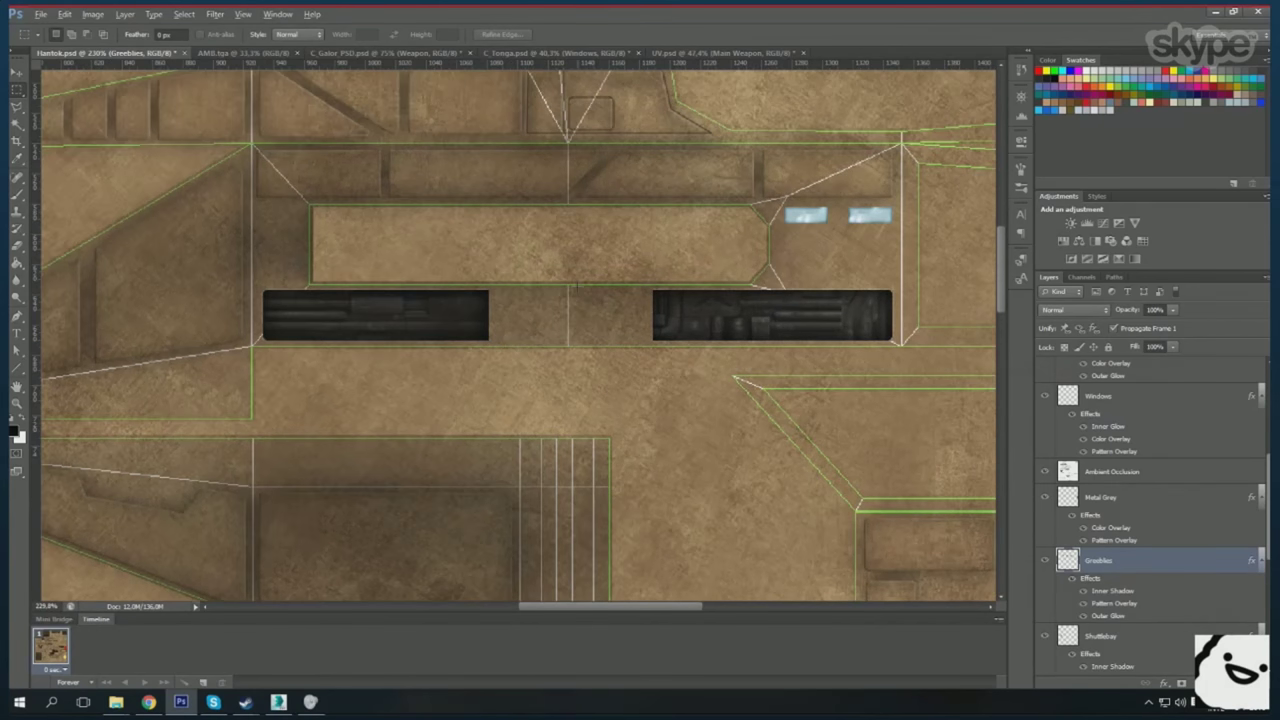
scroll(550, 280, up, 2)
key(l)
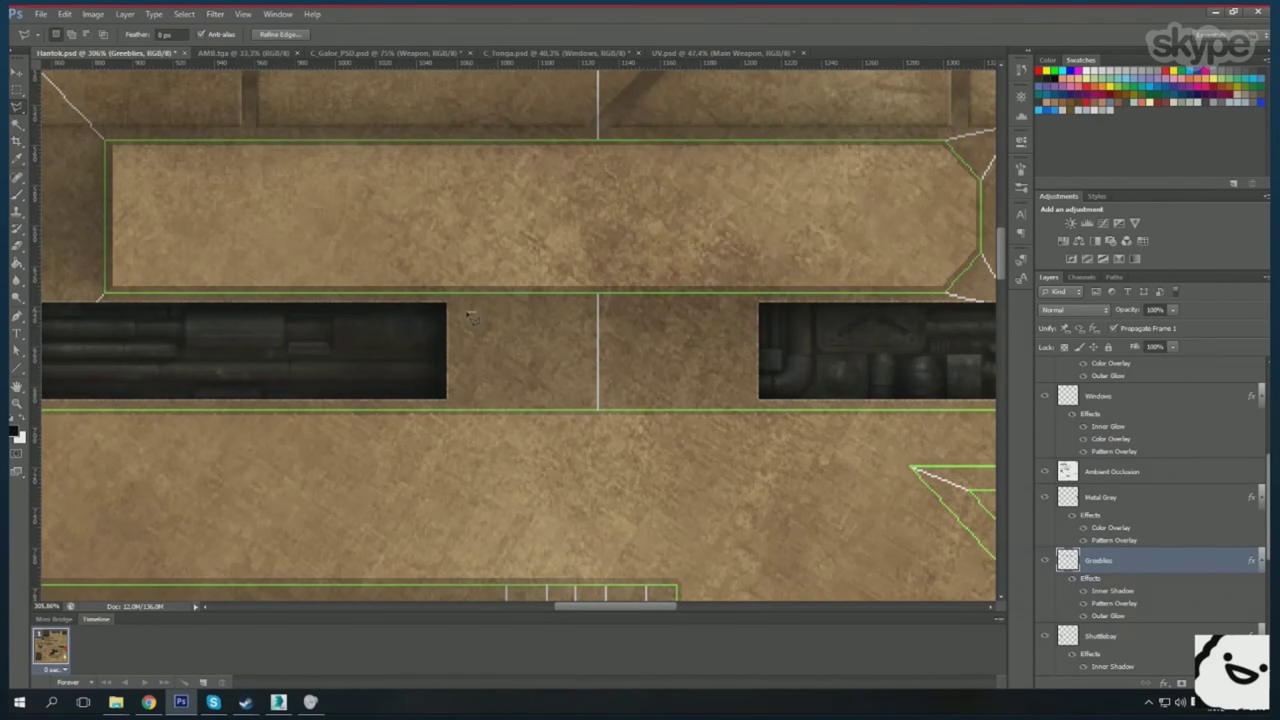
scroll(470, 314, up, 2)
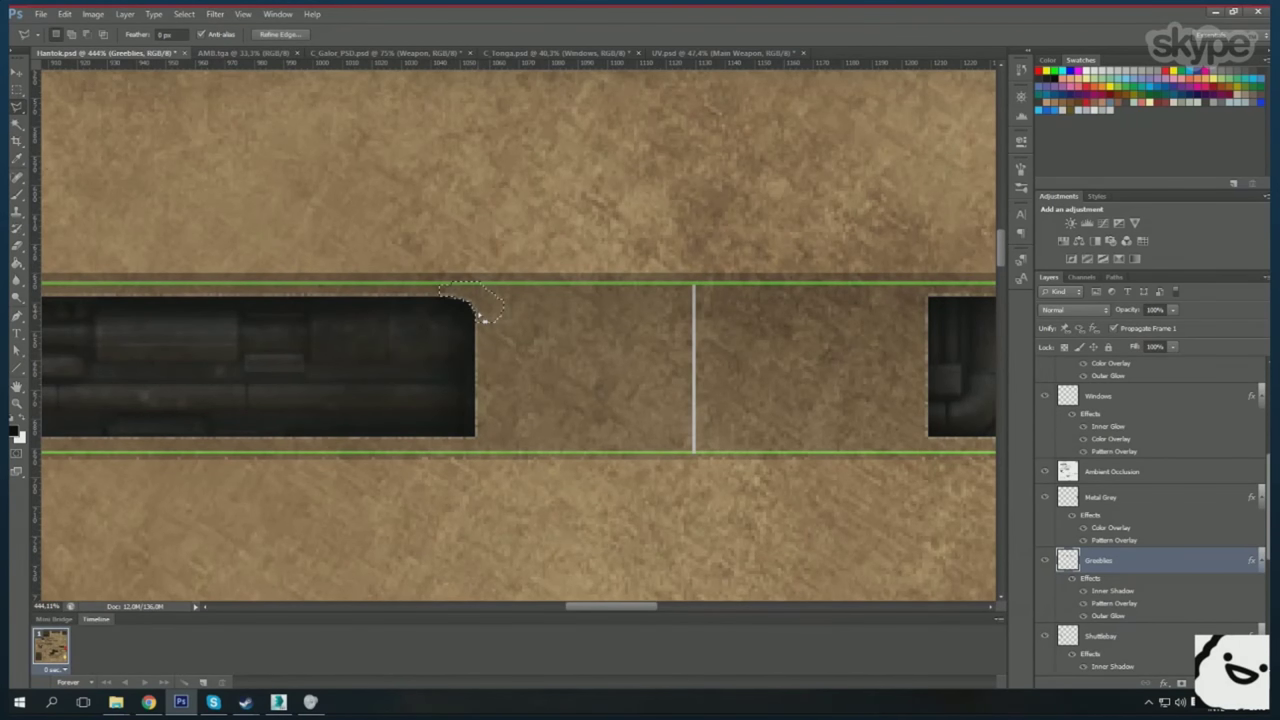
scroll(512, 397, up, 1)
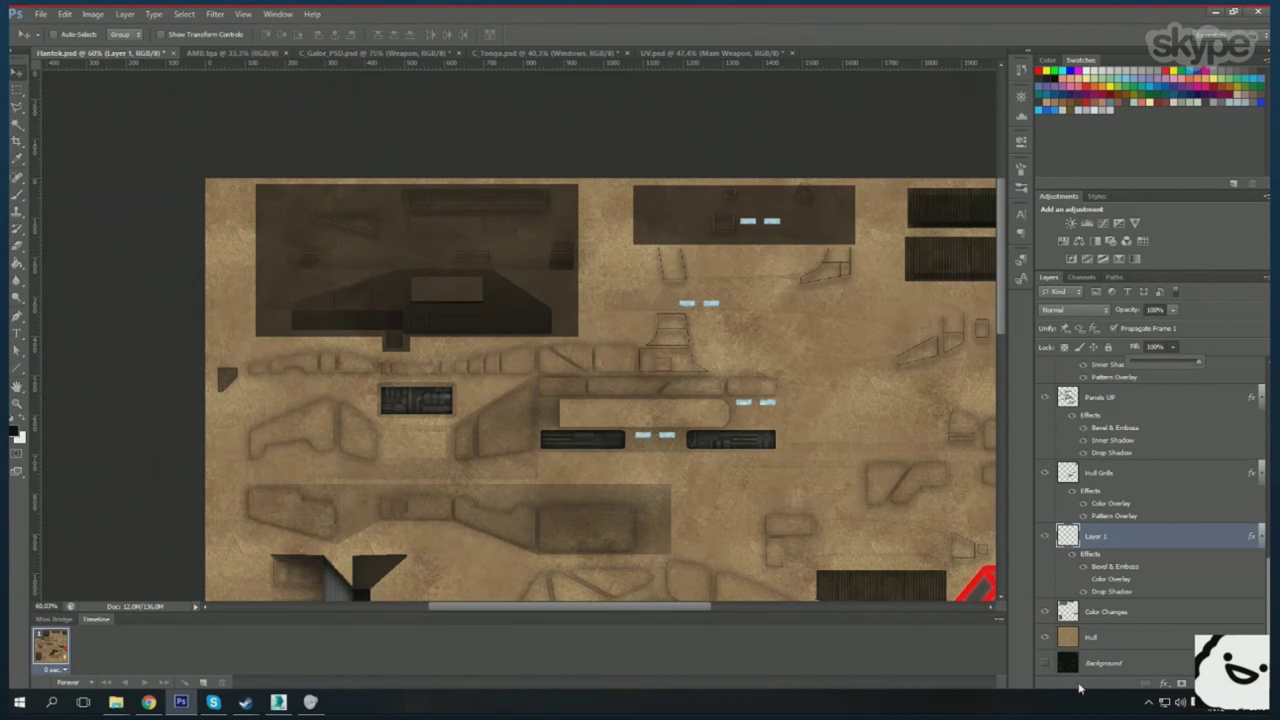
- Close the first two rectangular panel outlines
scroll(308, 295, up, 5)
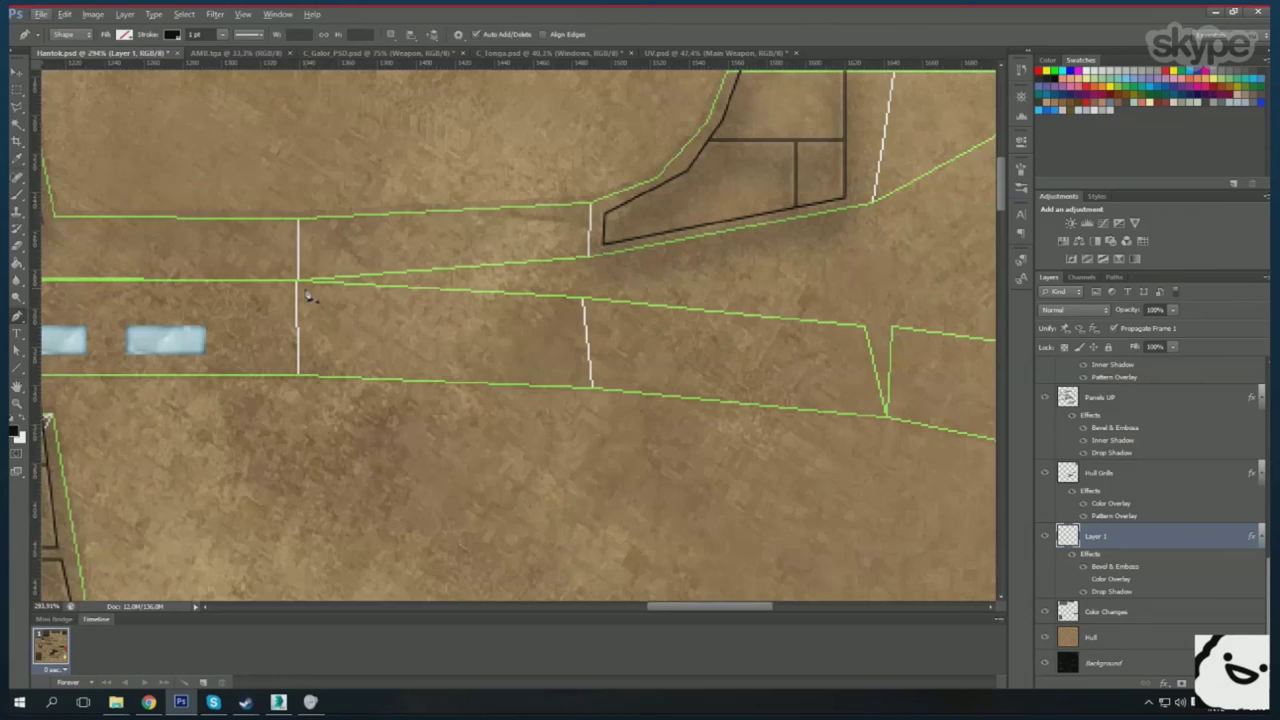
click(300, 290)
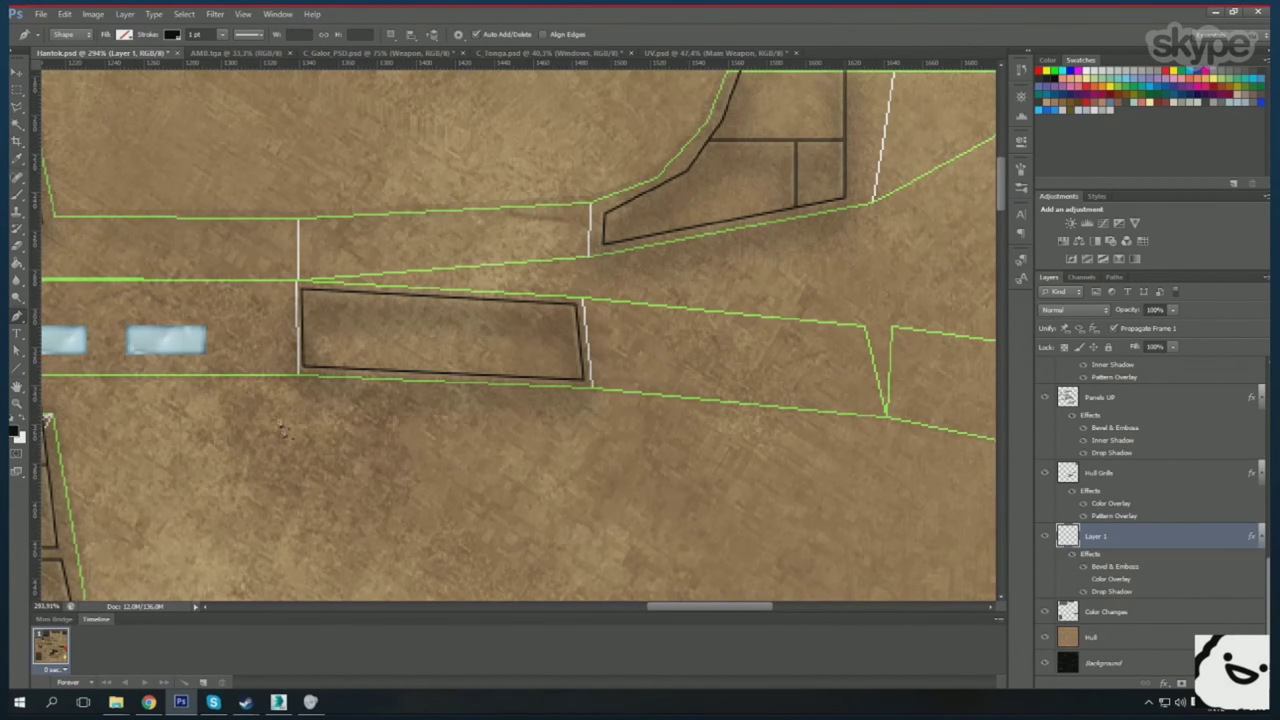
scroll(709, 414, down, 3)
scroll(656, 354, up, 3)
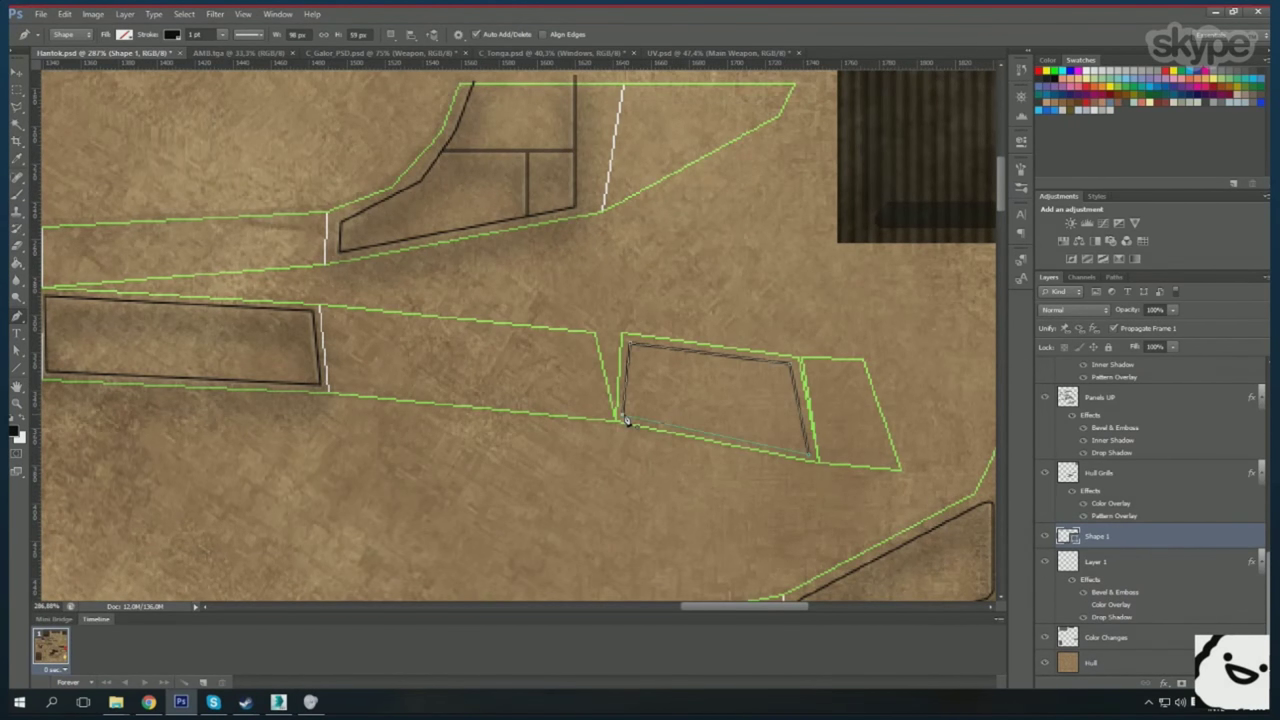
click(627, 421)
scroll(571, 357, down, 3)
scroll(575, 287, up, 3)
- Close two more panel outline shapes and merge each into Layer 1
click(744, 176)
key(ctrl+e)
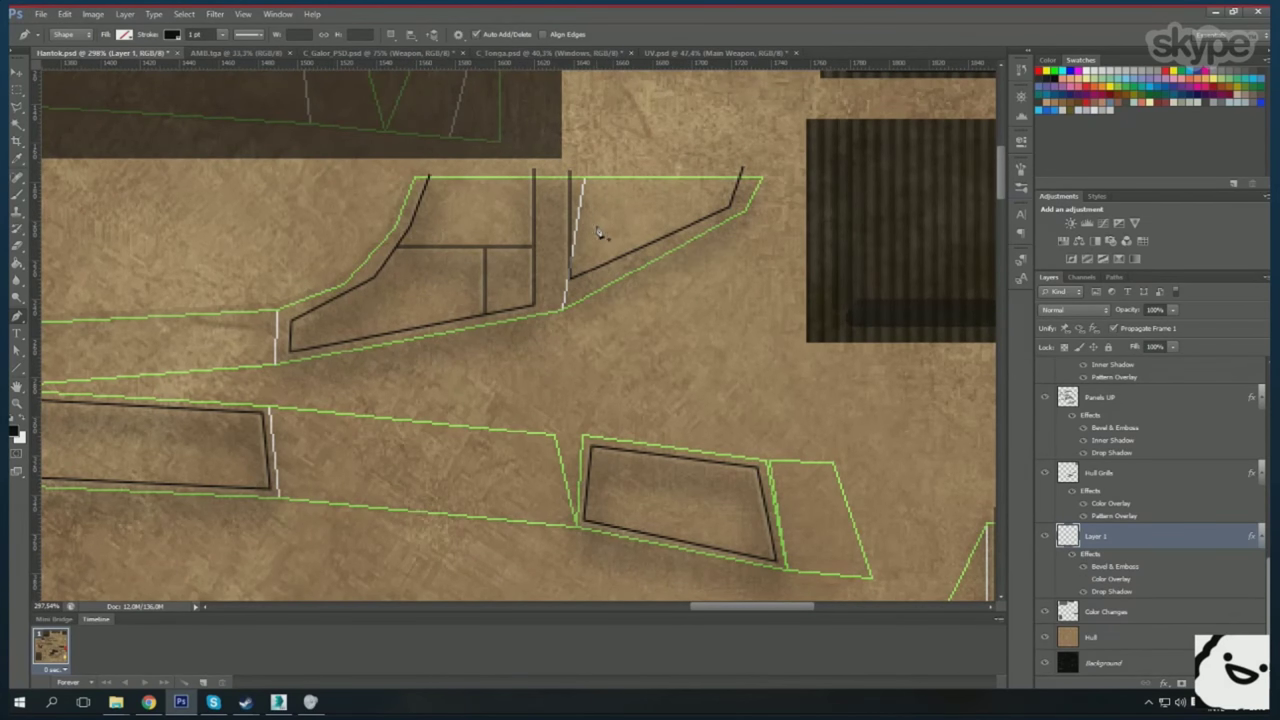
click(680, 236)
key(ctrl+e)
scroll(680, 240, down, 2)
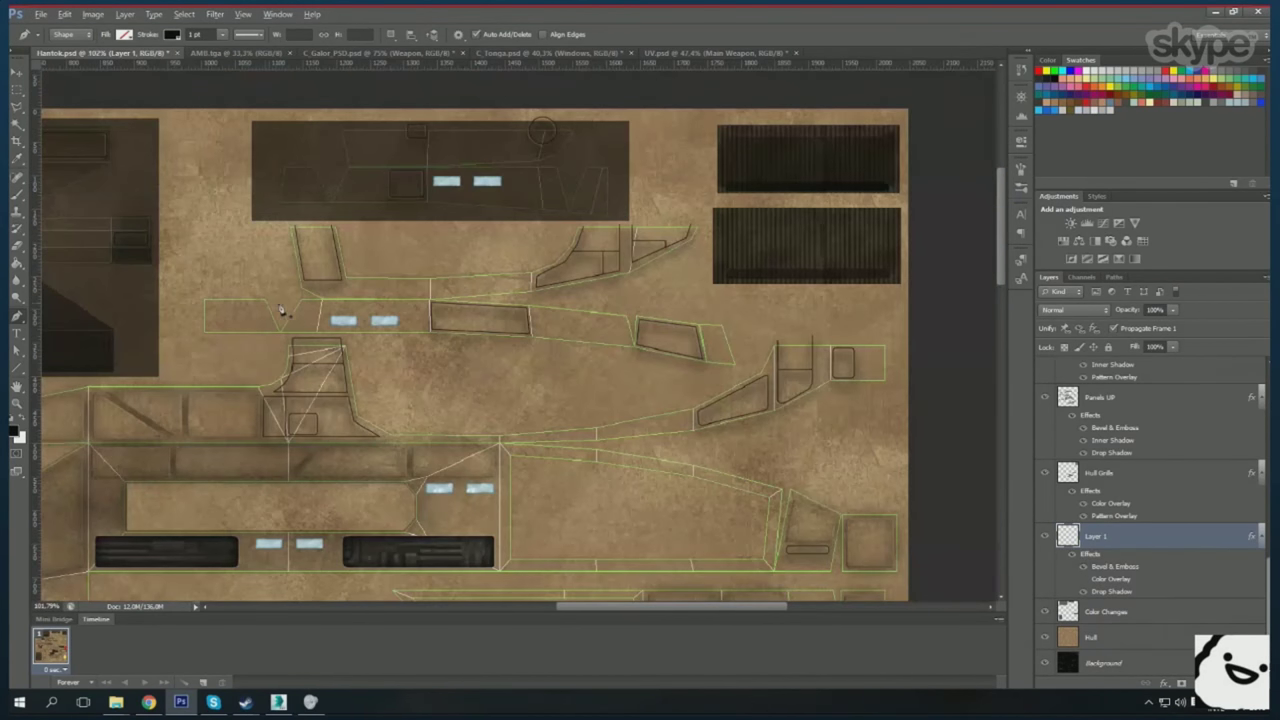
scroll(740, 340, down, 2)
scroll(781, 441, down, 2)
scroll(781, 441, up, 2)
scroll(720, 445, up, 2)
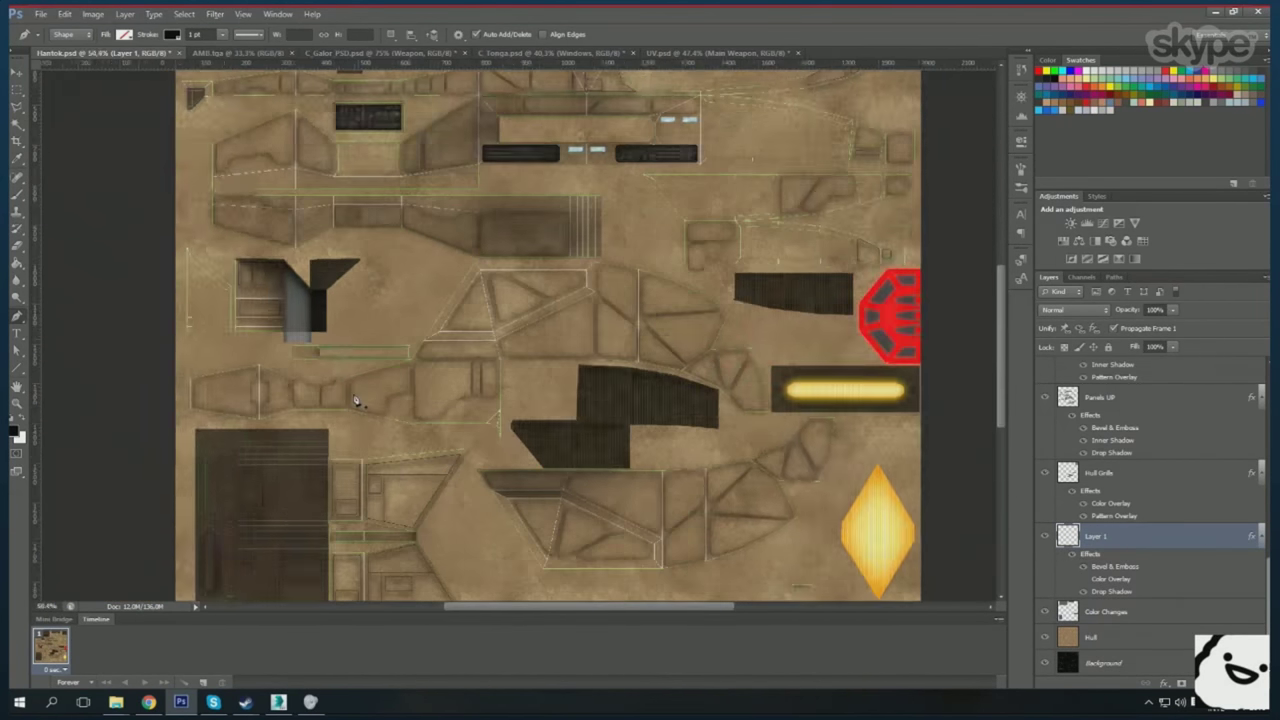
scroll(660, 450, up, 2)
scroll(566, 462, down, 1)
scroll(300, 300, up, 2)
scroll(180, 460, up, 2)
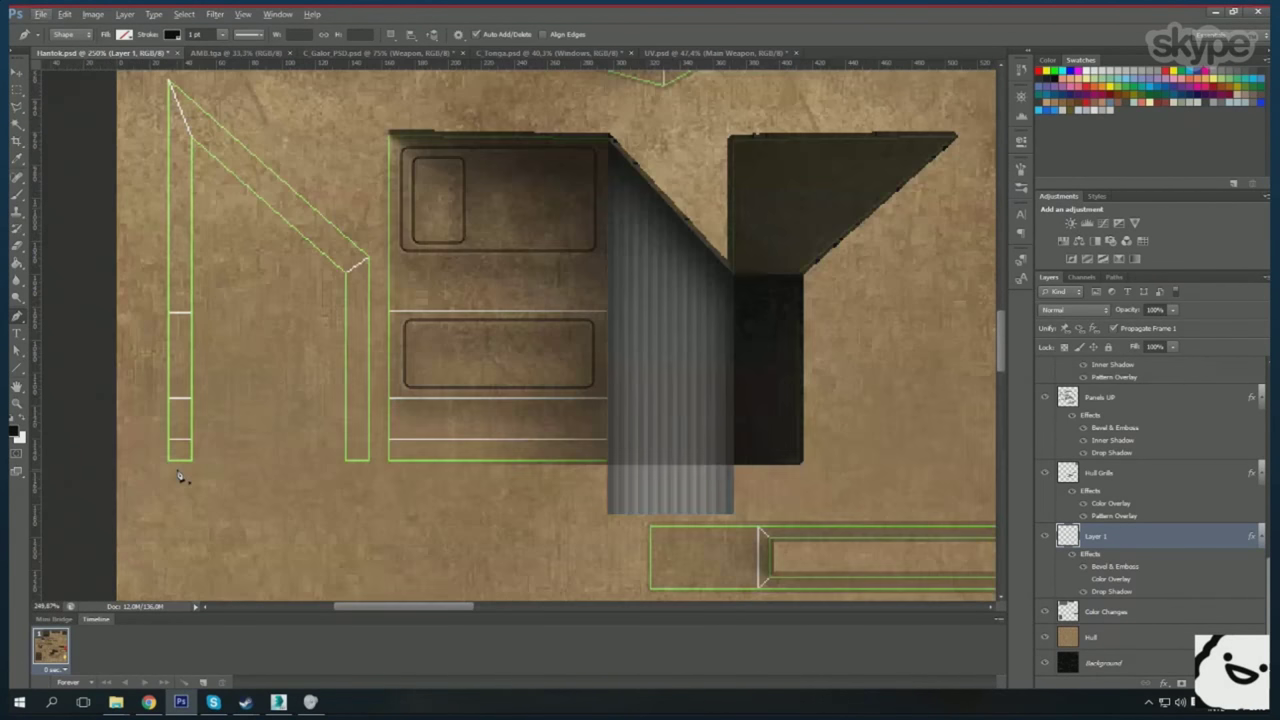
- Draw an outline along the narrow left strip and merge it into Layer 1
click(175, 532)
key(ctrl+e)
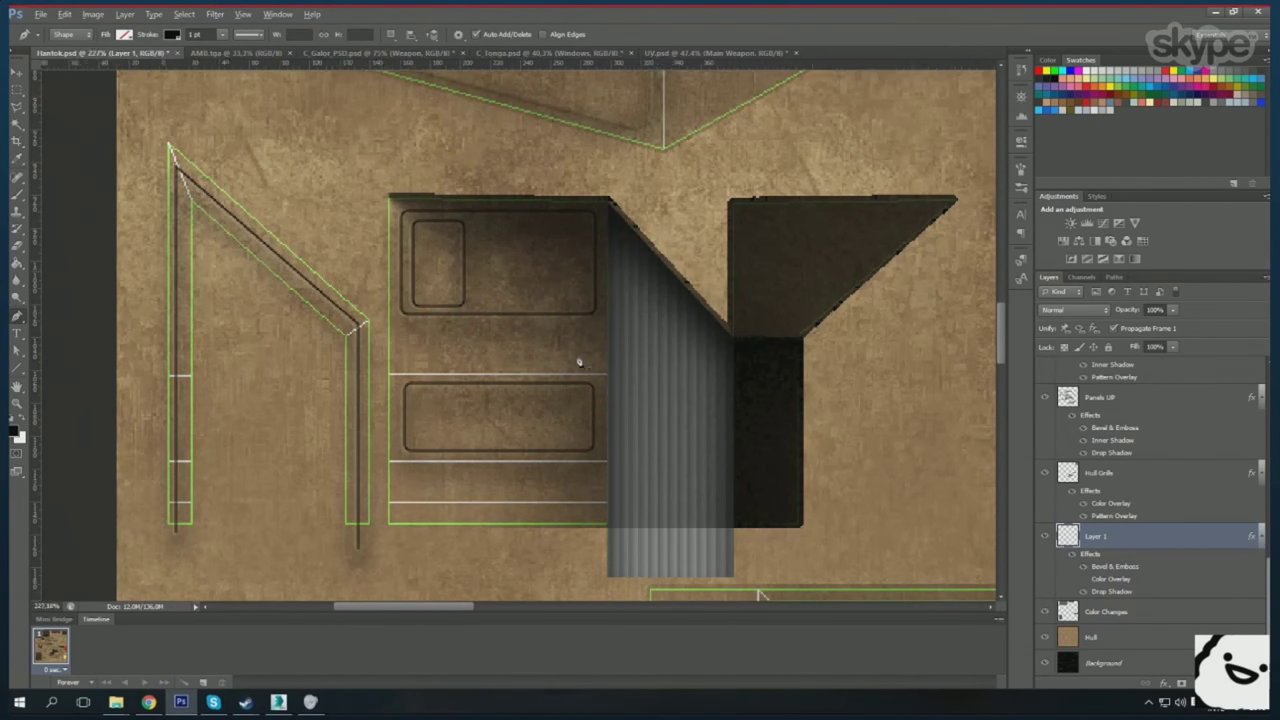
scroll(577, 360, down, 4)
scroll(545, 385, up, 1)
scroll(545, 385, up, 1)
scroll(545, 385, up, 1)
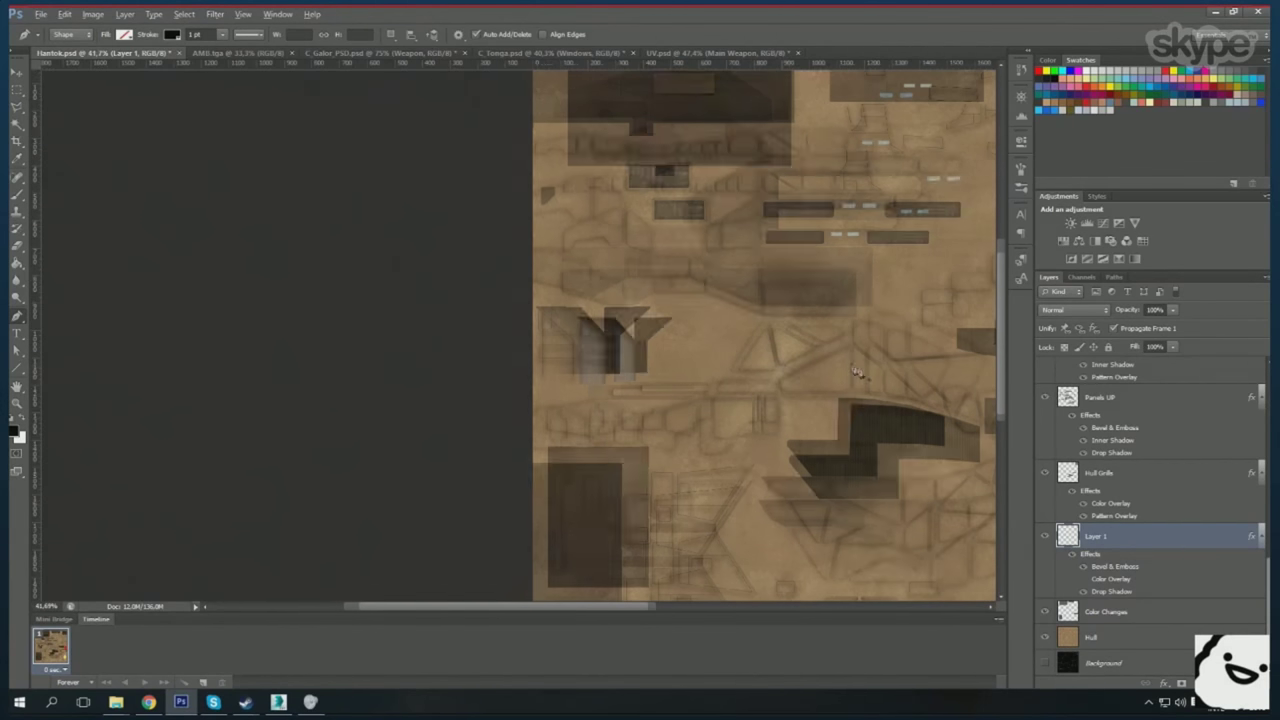
scroll(600, 330, down, 3)
scroll(666, 286, up, 1)
scroll(666, 270, up, 1)
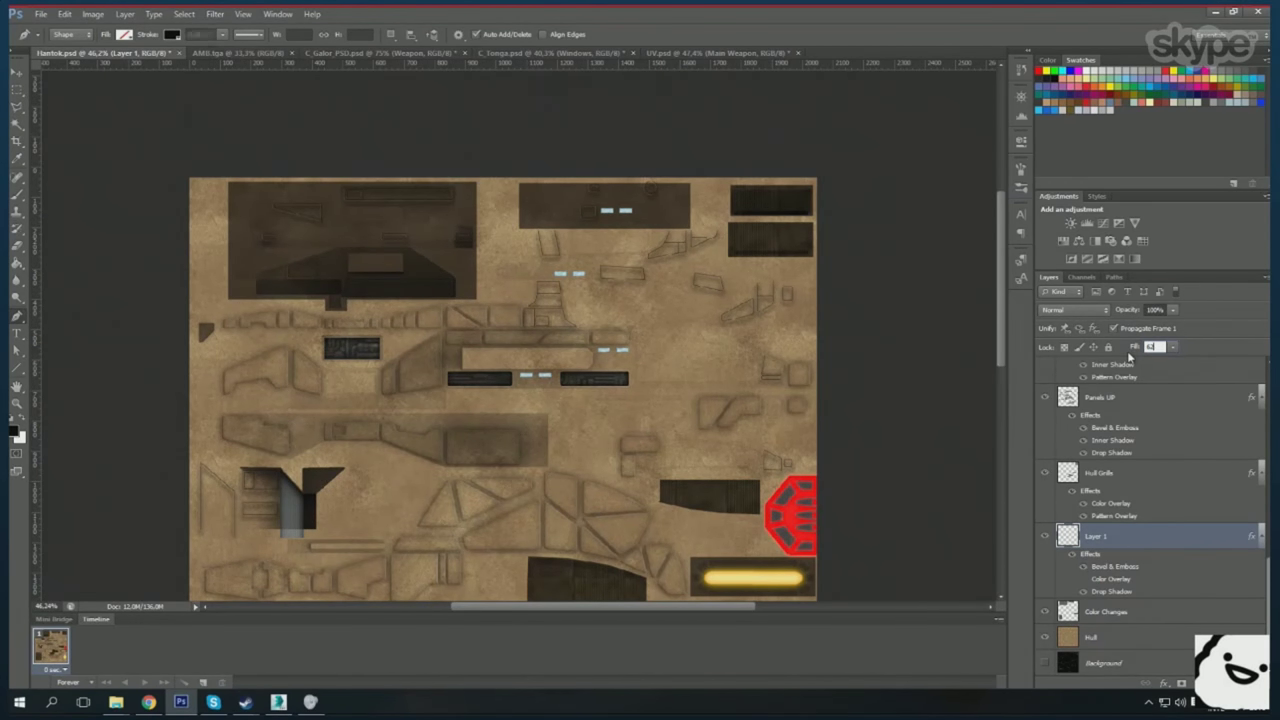
- Orbit the ship in 3ds Max to see the updated texture from above
click(278, 702)
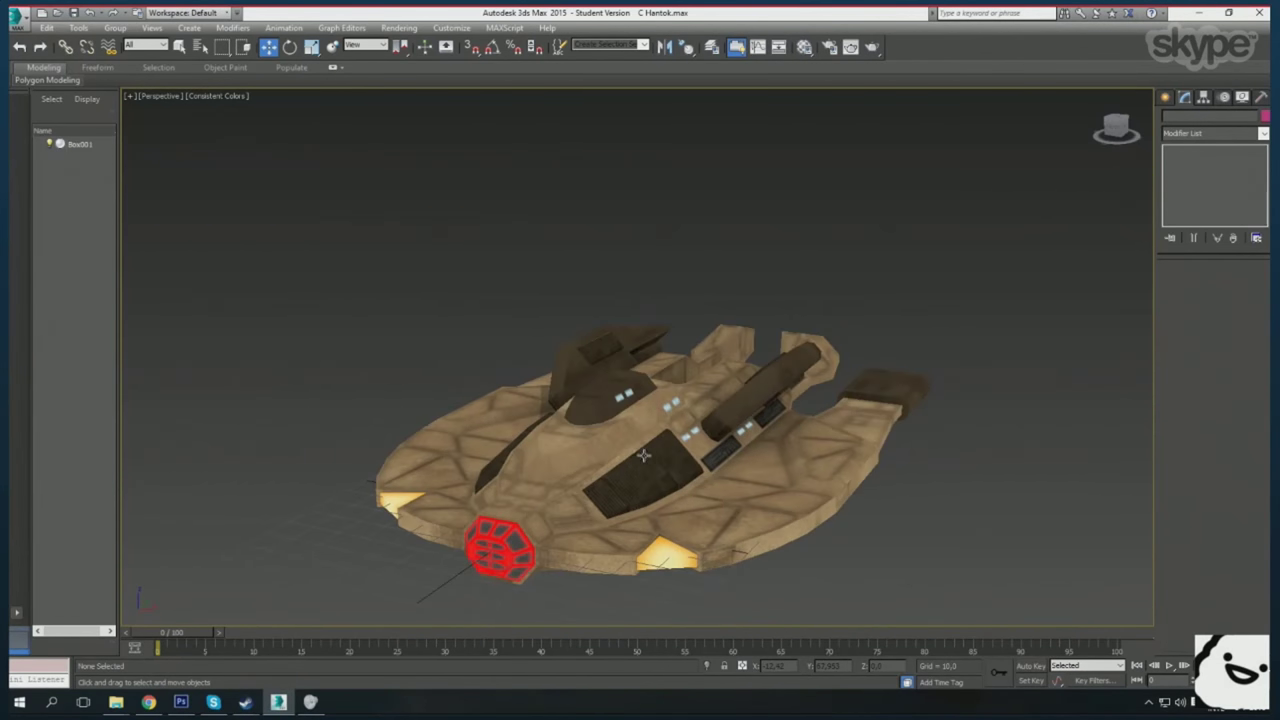
drag(629, 465, 600, 530)
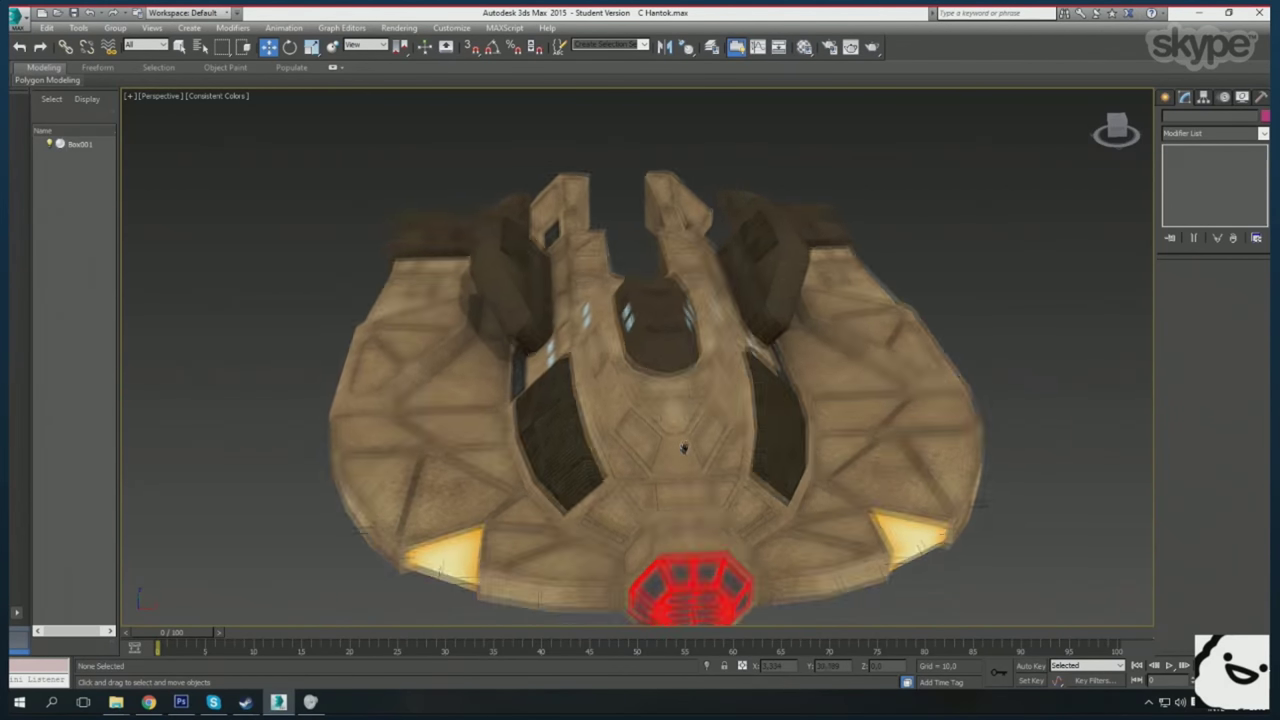
click(181, 702)
scroll(632, 327, down, 3)
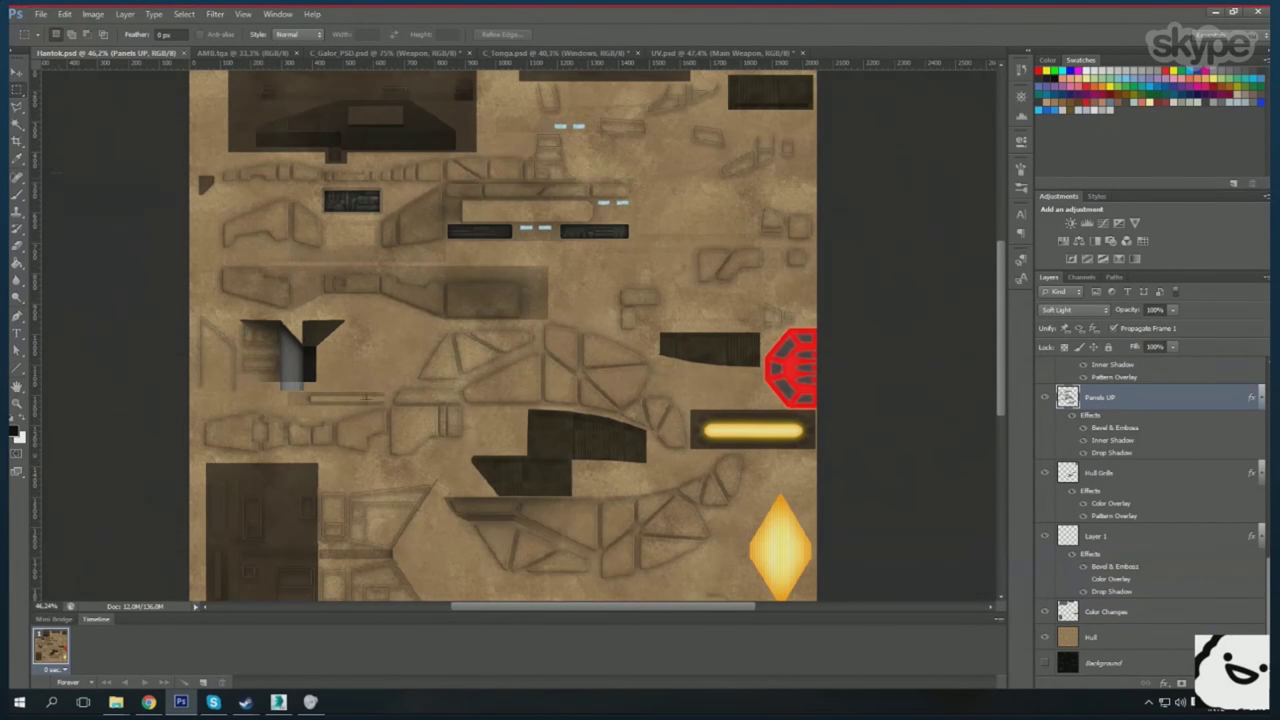
scroll(632, 327, up, 1)
scroll(632, 327, down, 2)
click(622, 352)
shift+click(320, 404)
shift+click(245, 402)
scroll(451, 474, down, 1)
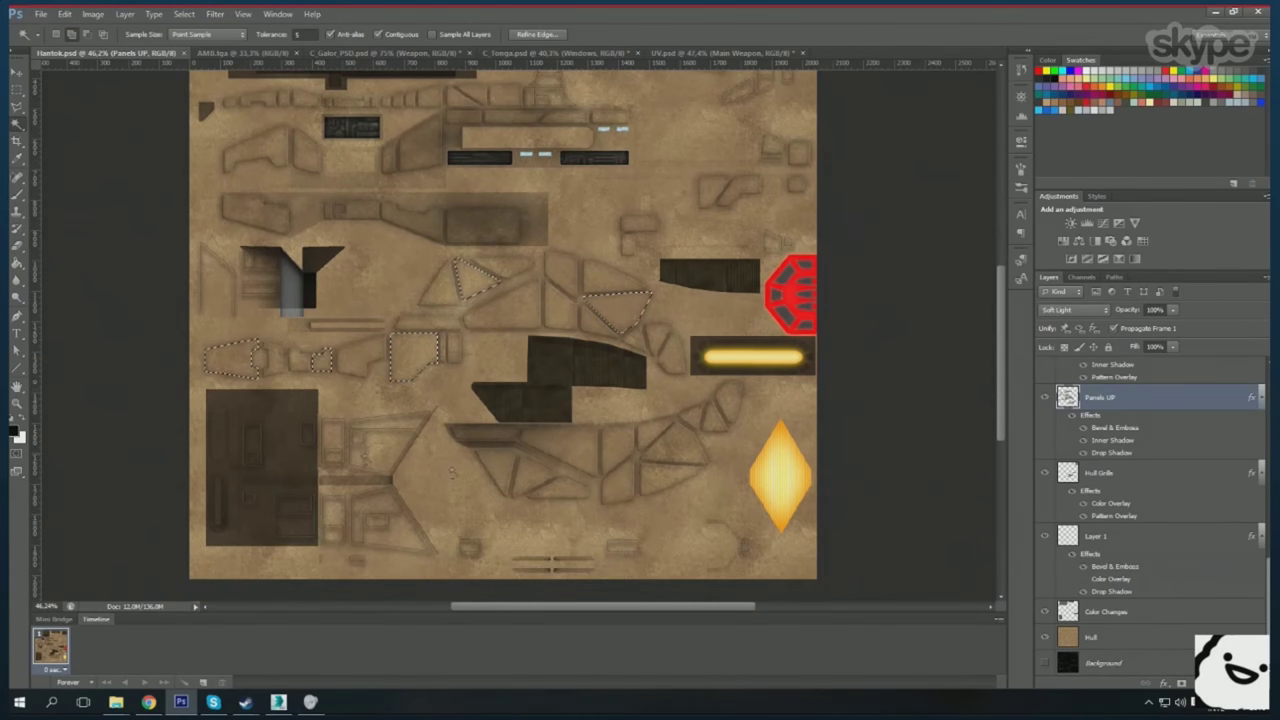
scroll(503, 489, up, 2)
scroll(522, 278, up, 2)
shift+click(522, 278)
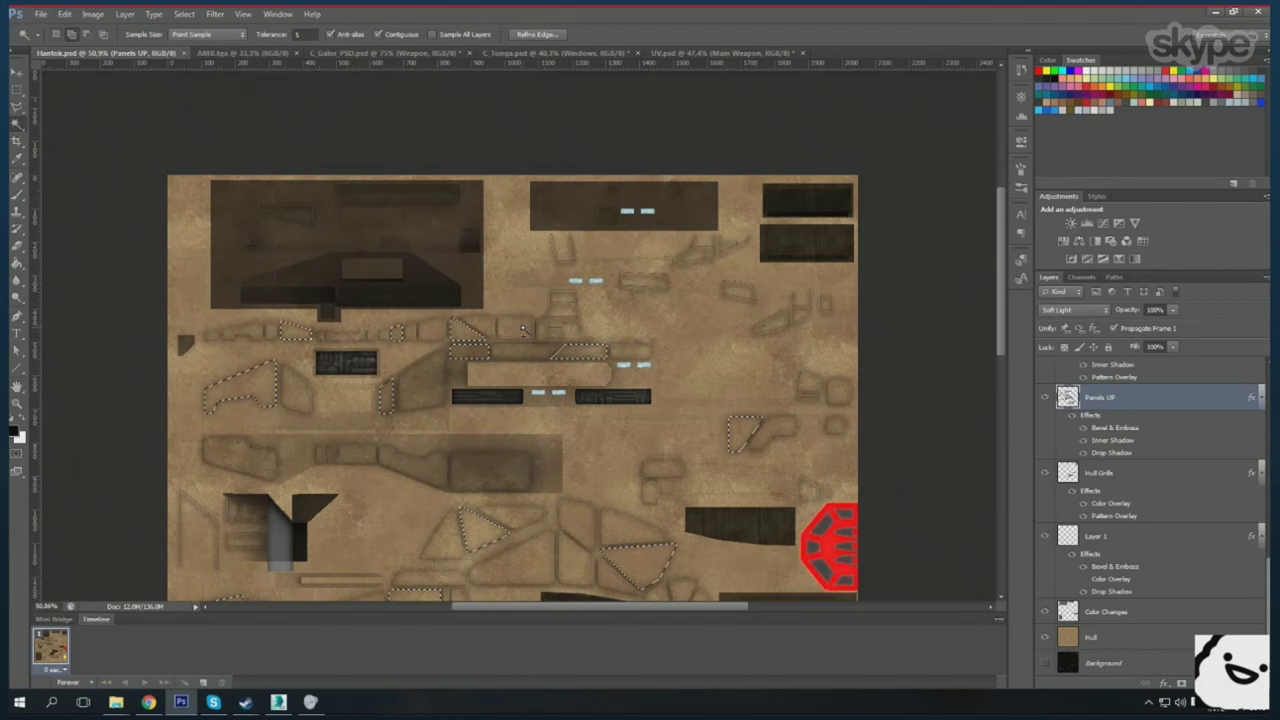
scroll(392, 312, down, 2)
shift+click(683, 404)
shift+click(565, 322)
scroll(565, 322, down, 1)
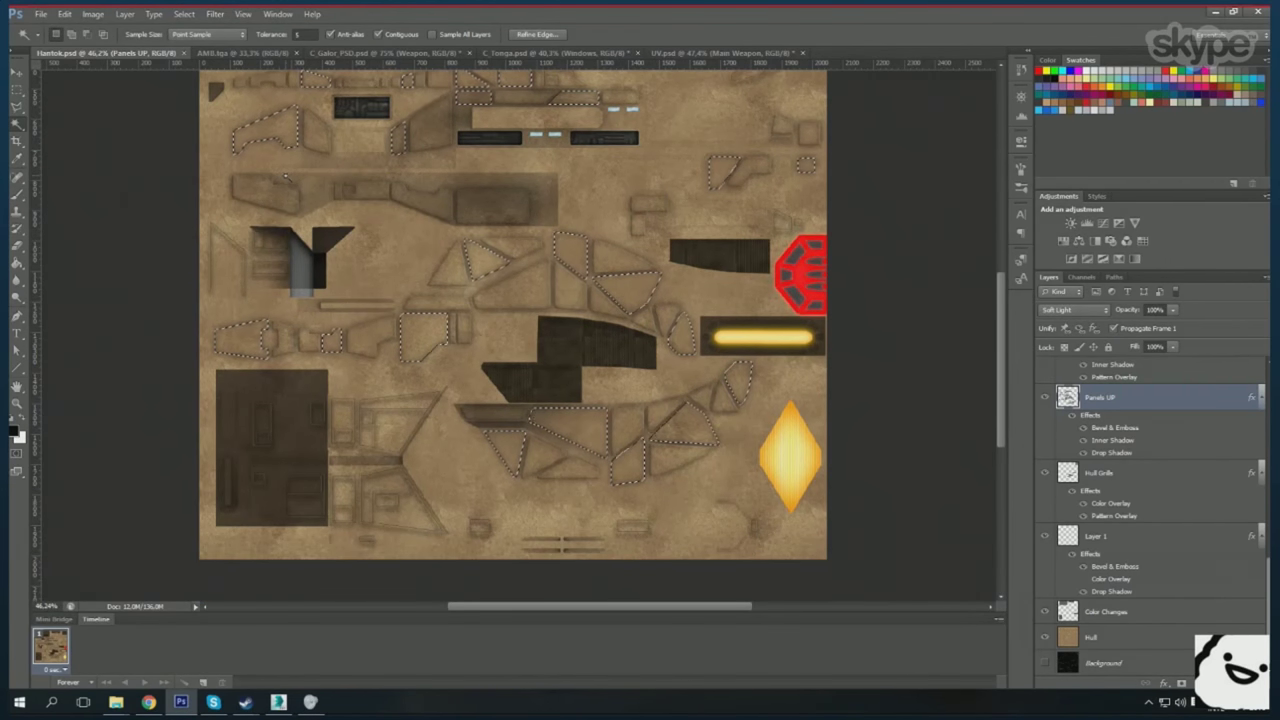
click(92, 14)
click(255, 46)
key(Return)
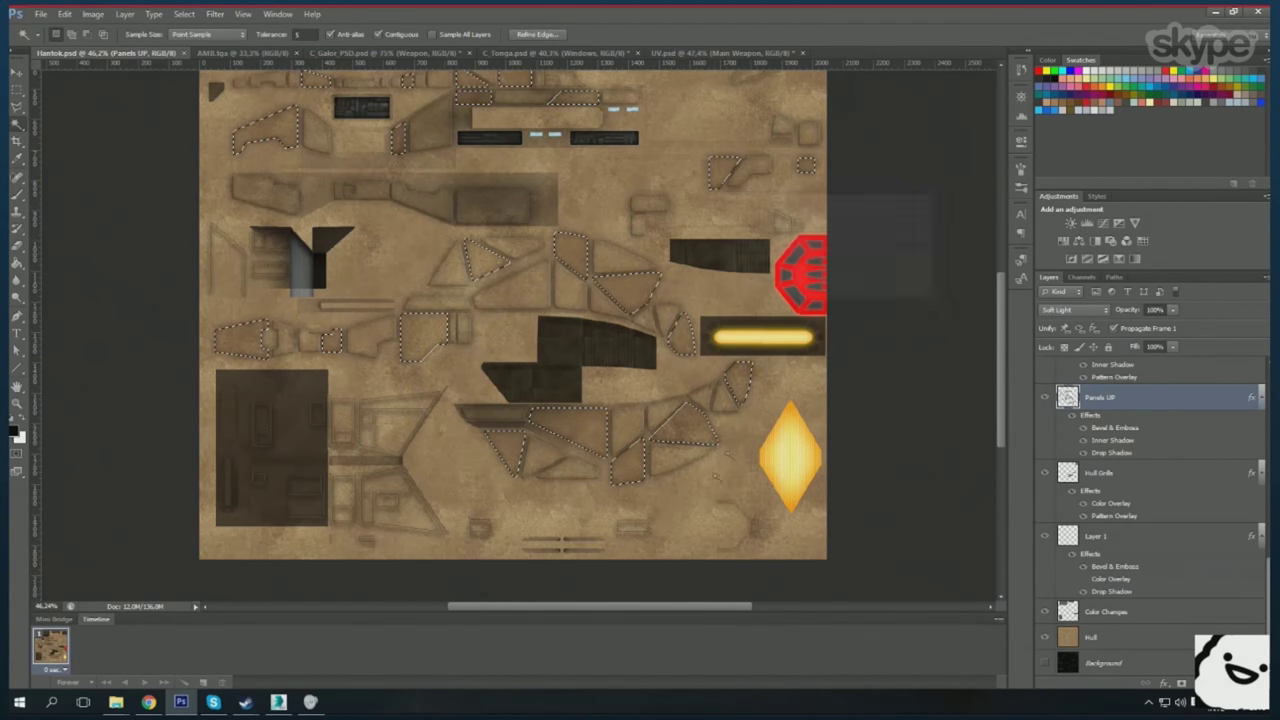
scroll(515, 265, up, 2)
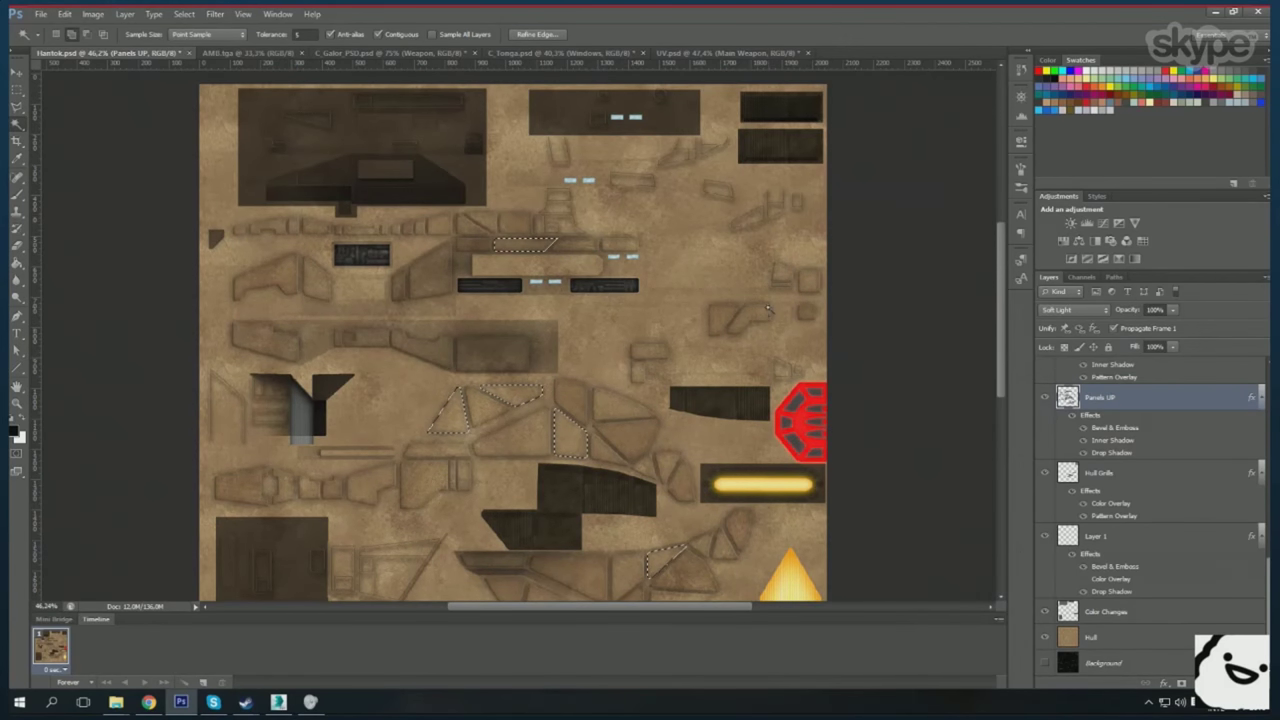
scroll(636, 374, down, 1)
scroll(636, 374, down, 1)
scroll(636, 374, up, 1)
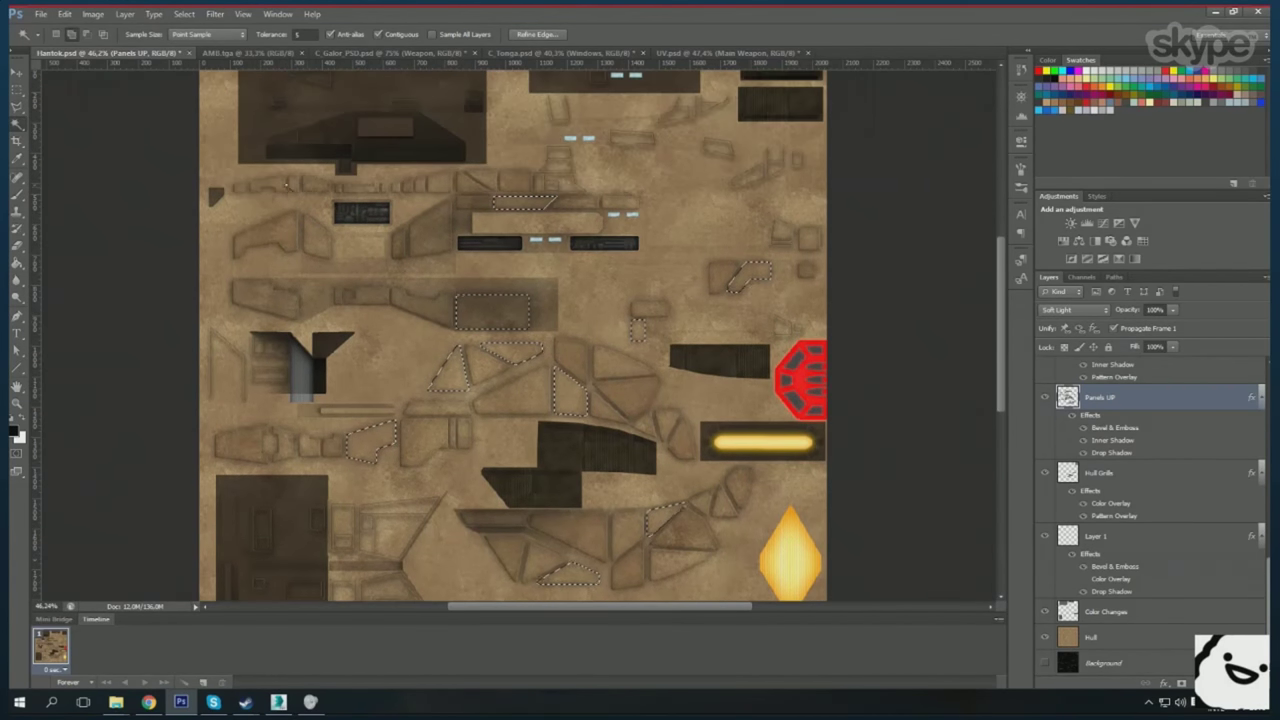
click(92, 14)
click(280, 43)
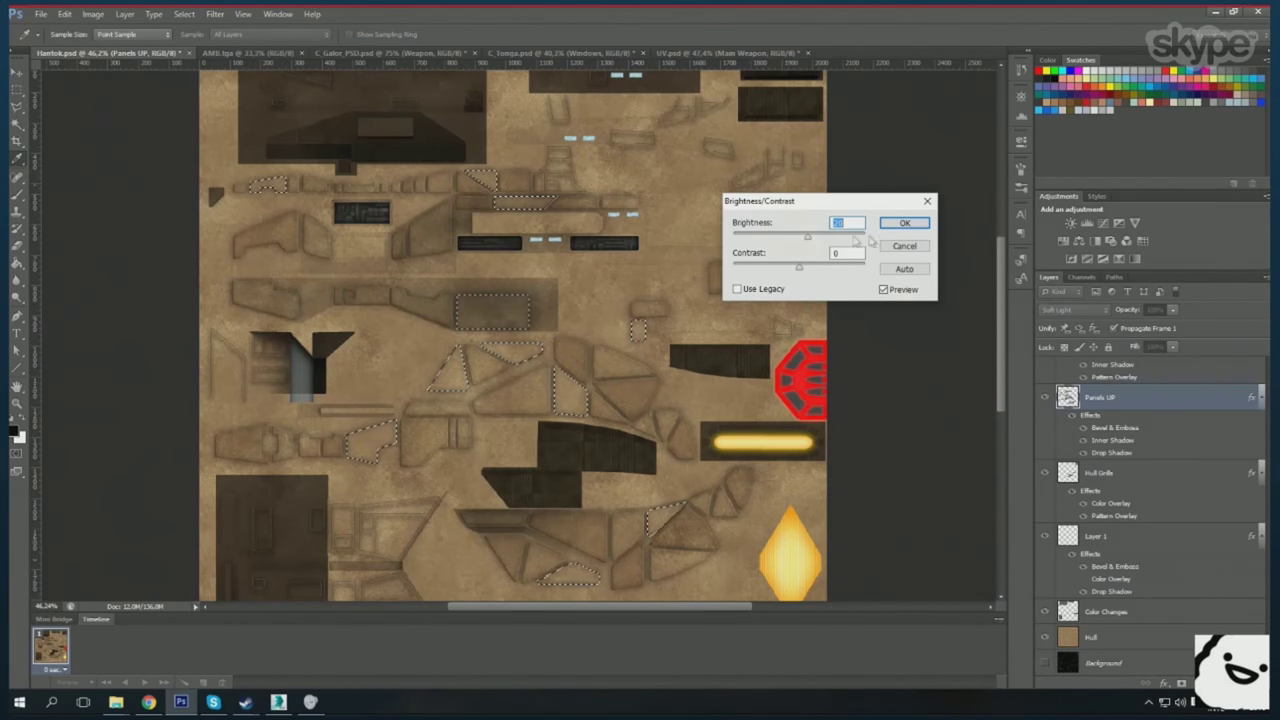
click(884, 246)
key(ctrl+b)
click(1030, 212)
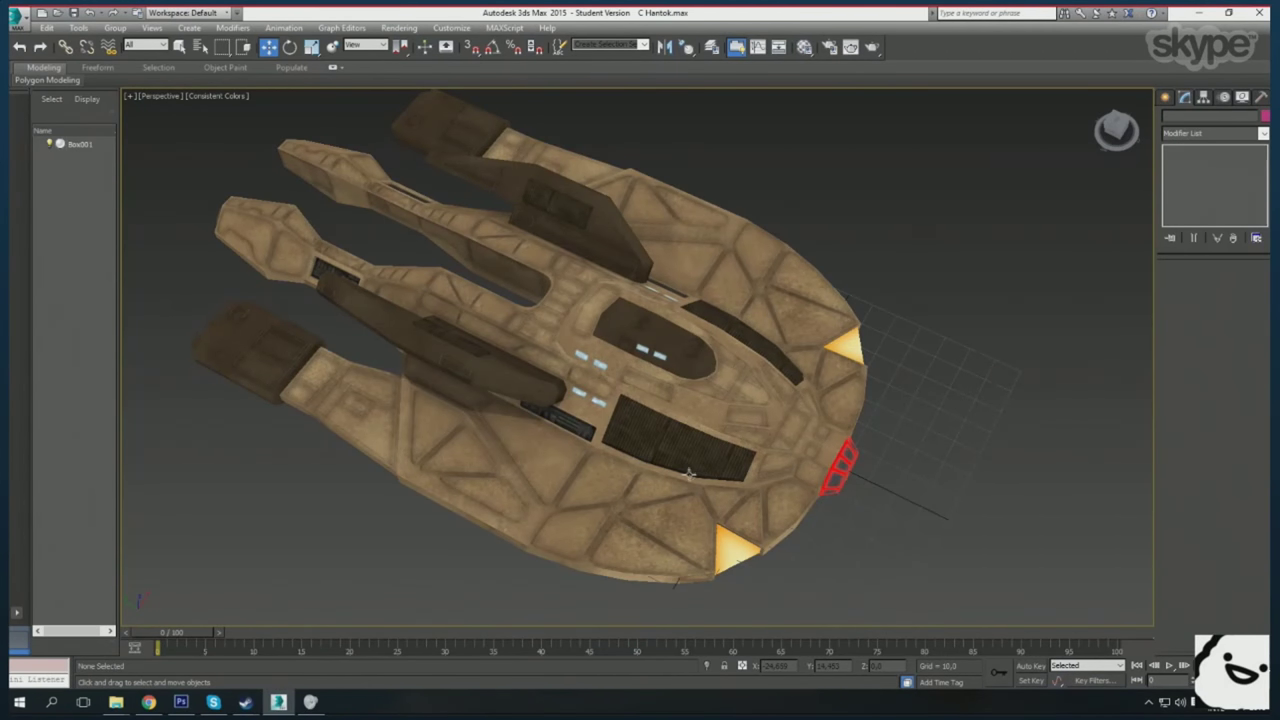
drag(688, 474, 716, 381)
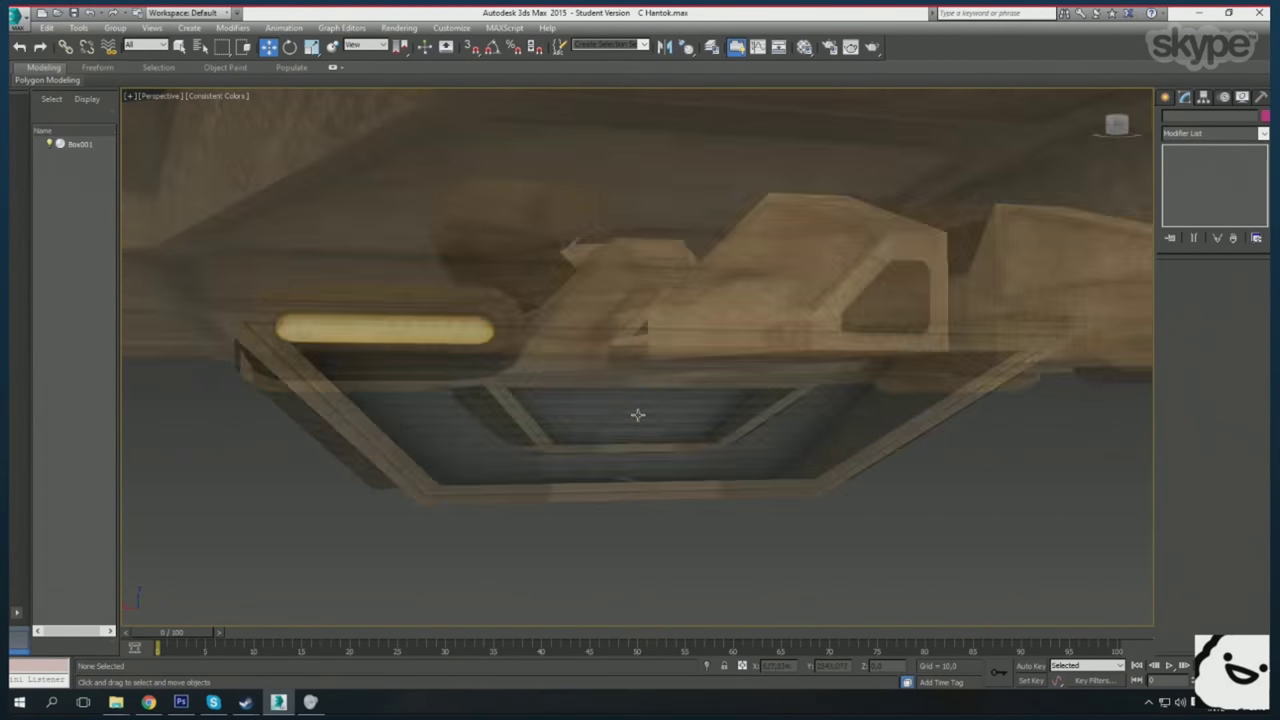
mouse_move(716, 381)
mouse_down()
mouse_move(673, 384)
mouse_move(794, 414)
mouse_up()
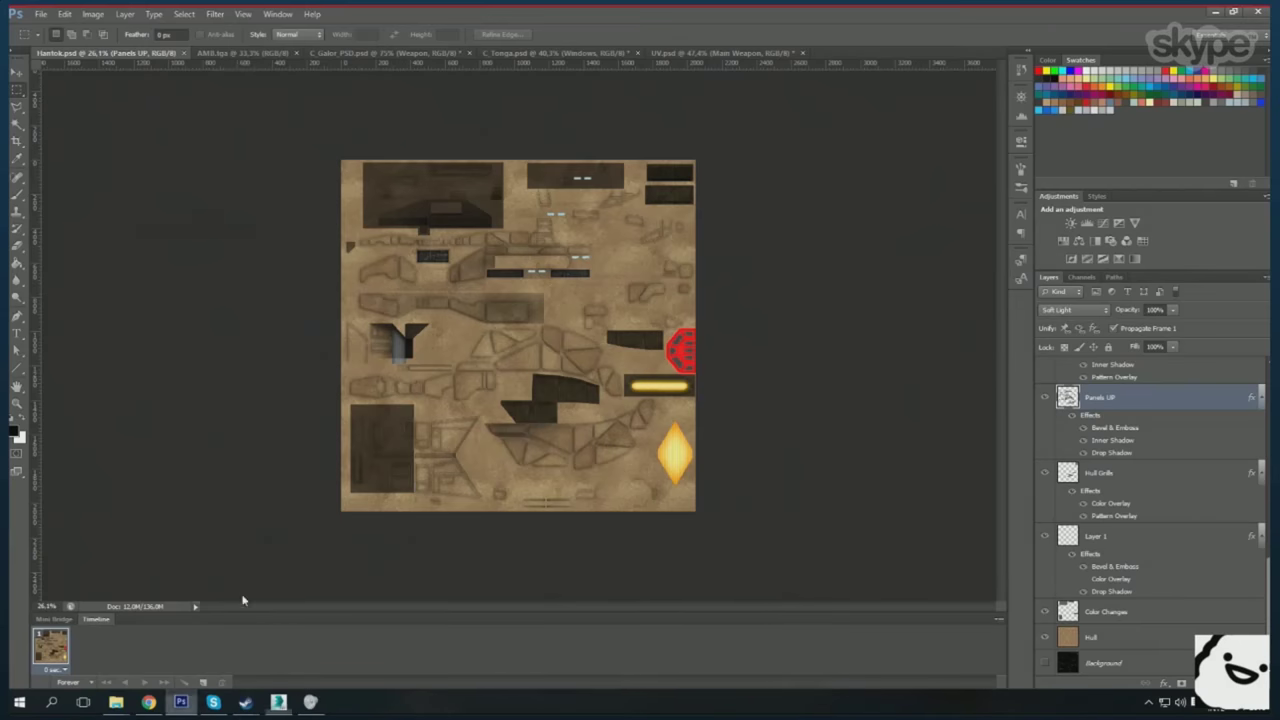
key(ctrl+Tab)
key(ctrl+Tab)
scroll(738, 515, down, 2)
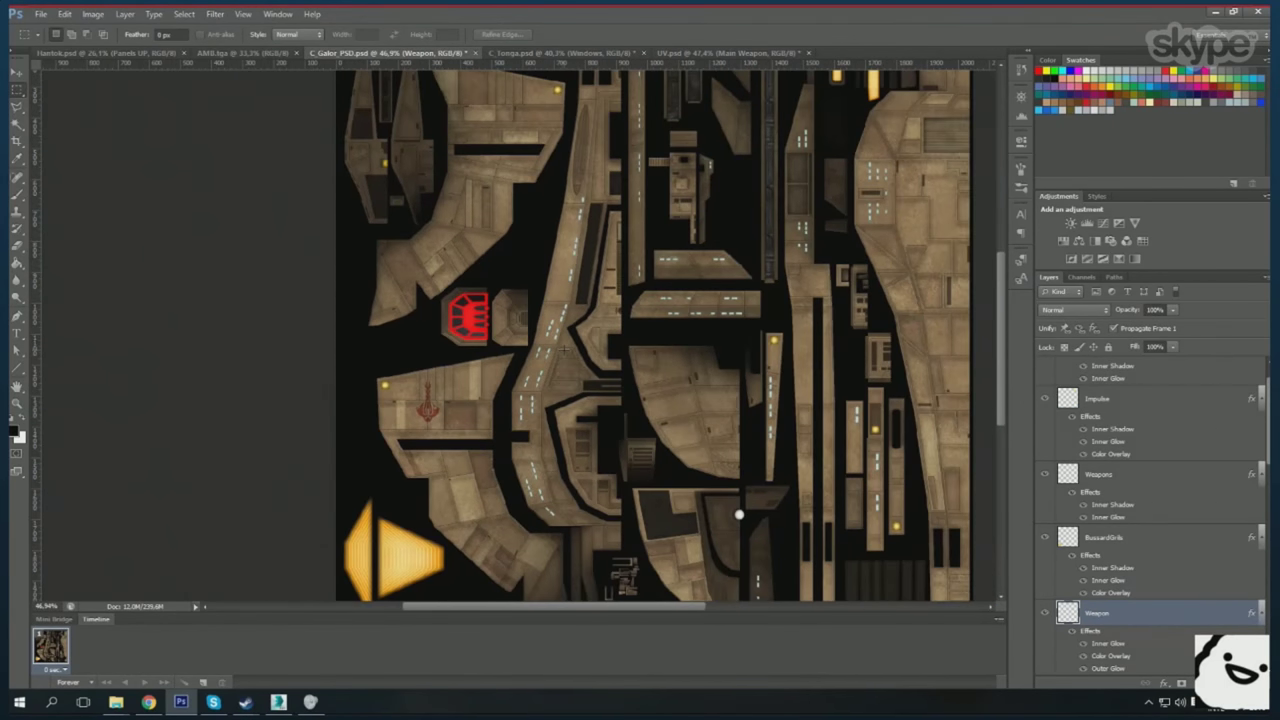
scroll(564, 348, up, 3)
scroll(520, 330, up, 2)
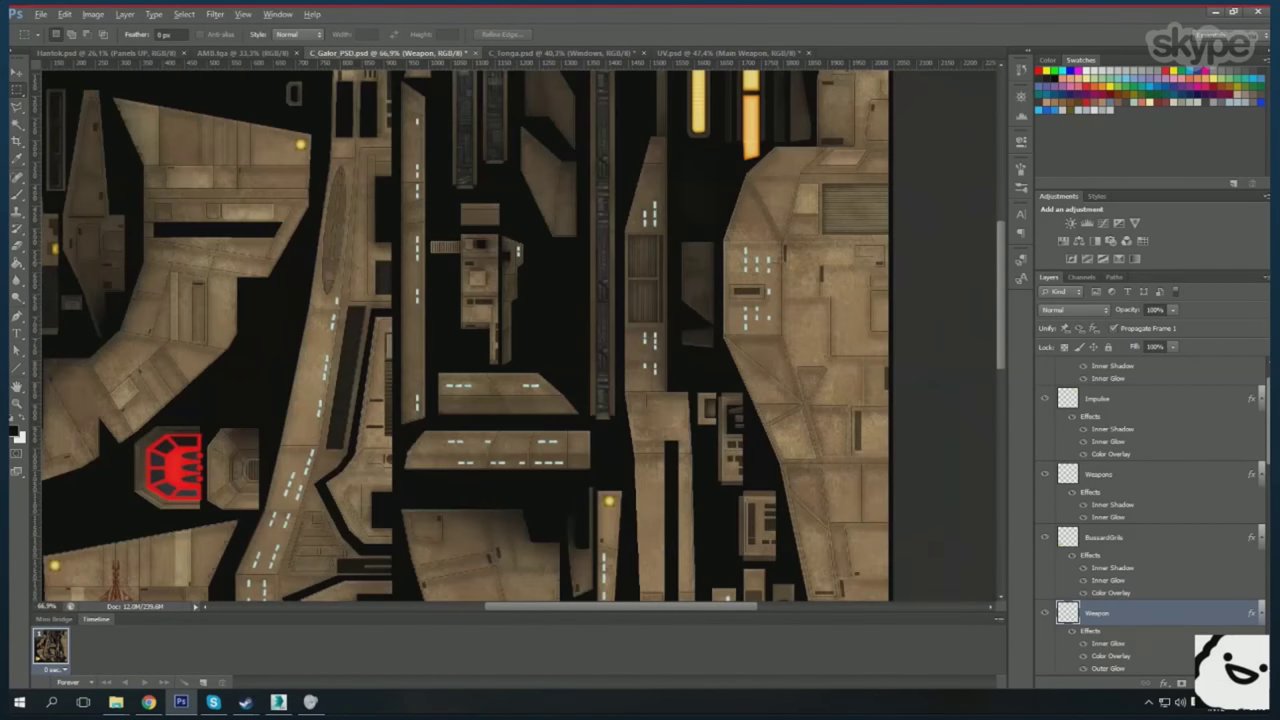
scroll(520, 330, down, 3)
click(96, 58)
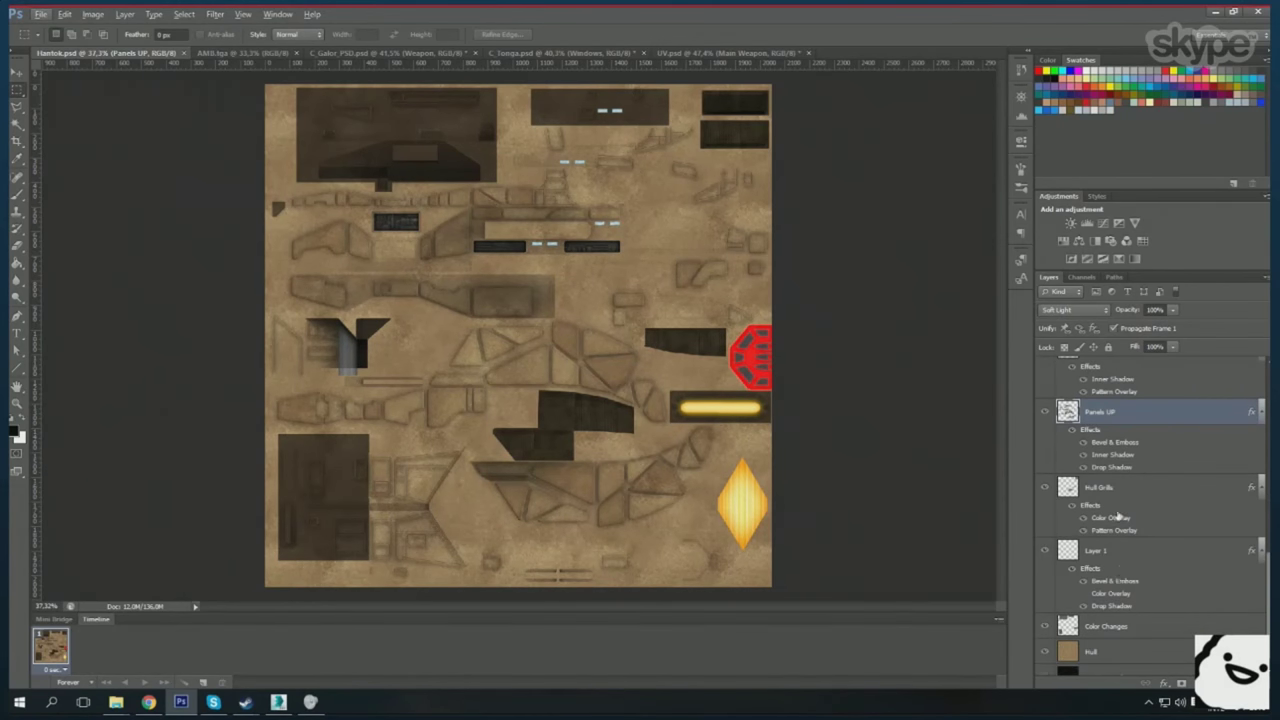
- Switch to the Line tool and pick a dark grey, then a lighter grey, drawing colour
scroll(345, 440, up, 2)
key(u)
click(16, 432)
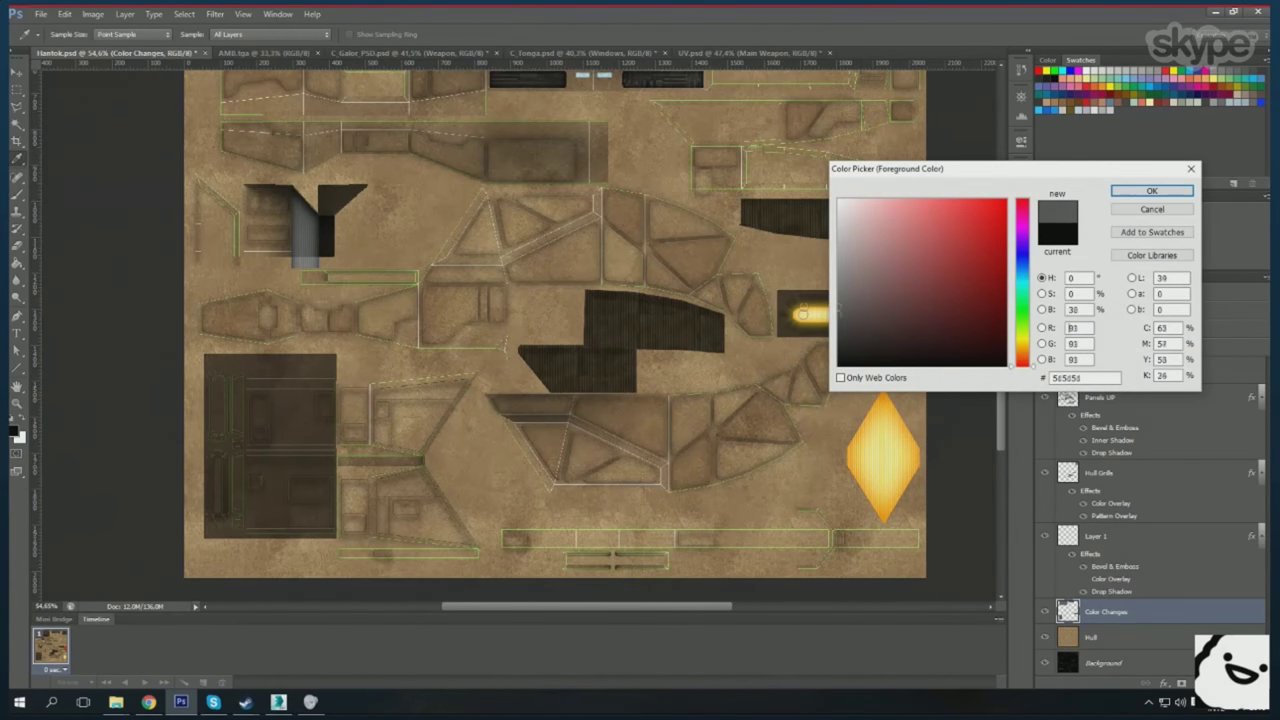
key(Escape)
scroll(676, 392, up, 1)
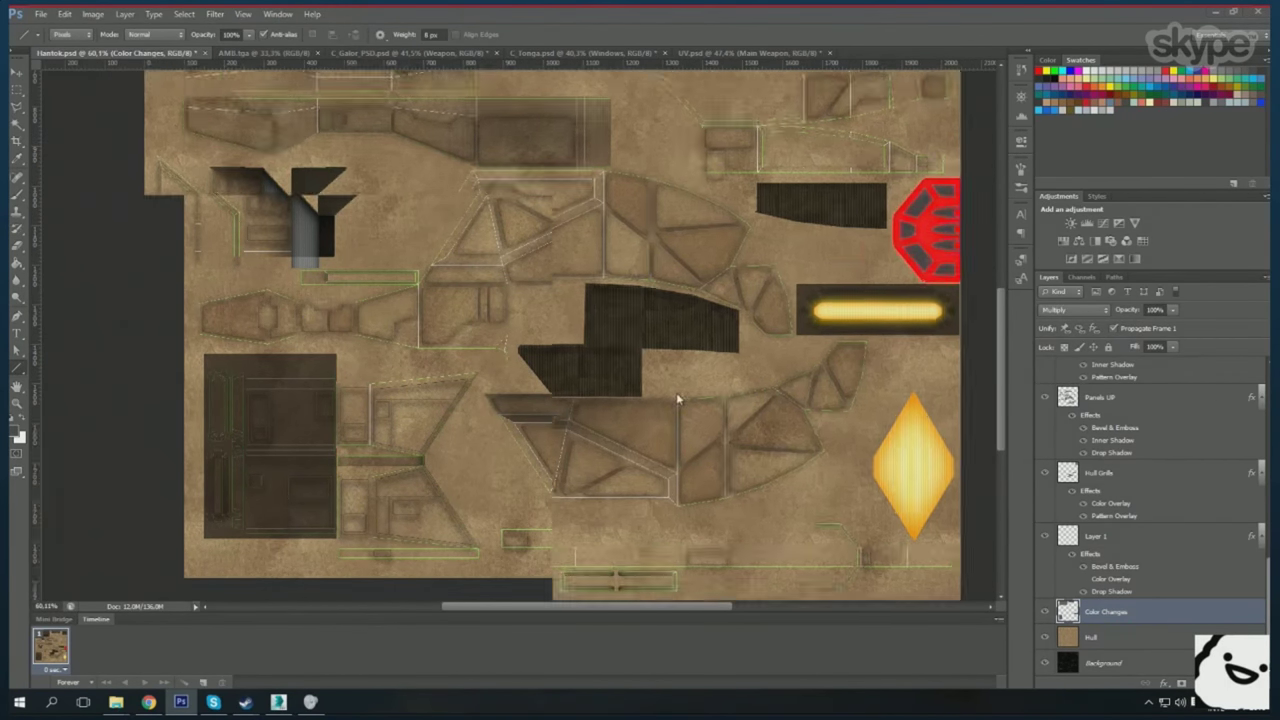
scroll(676, 400, up, 3)
key(i)
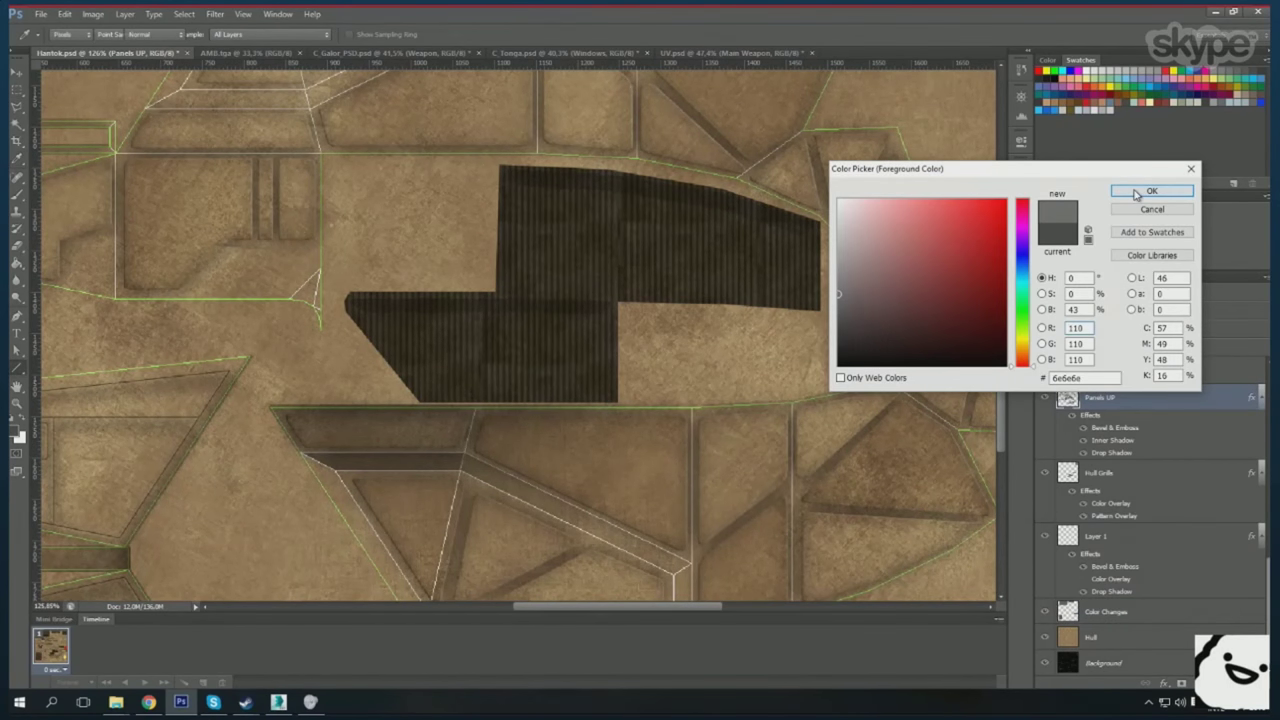
click(1150, 191)
- Fill the current selection with the dark colour to add a slit detail, then deselect
scroll(555, 217, up, 5)
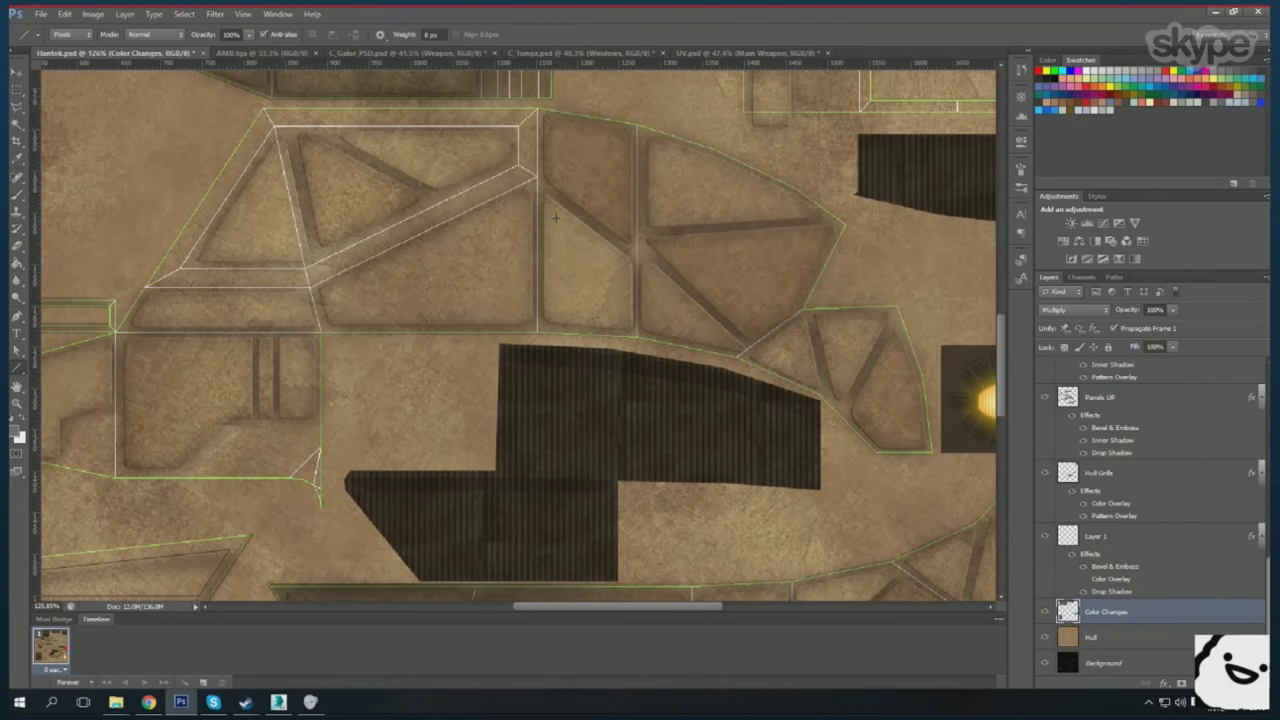
scroll(515, 311, up, 2)
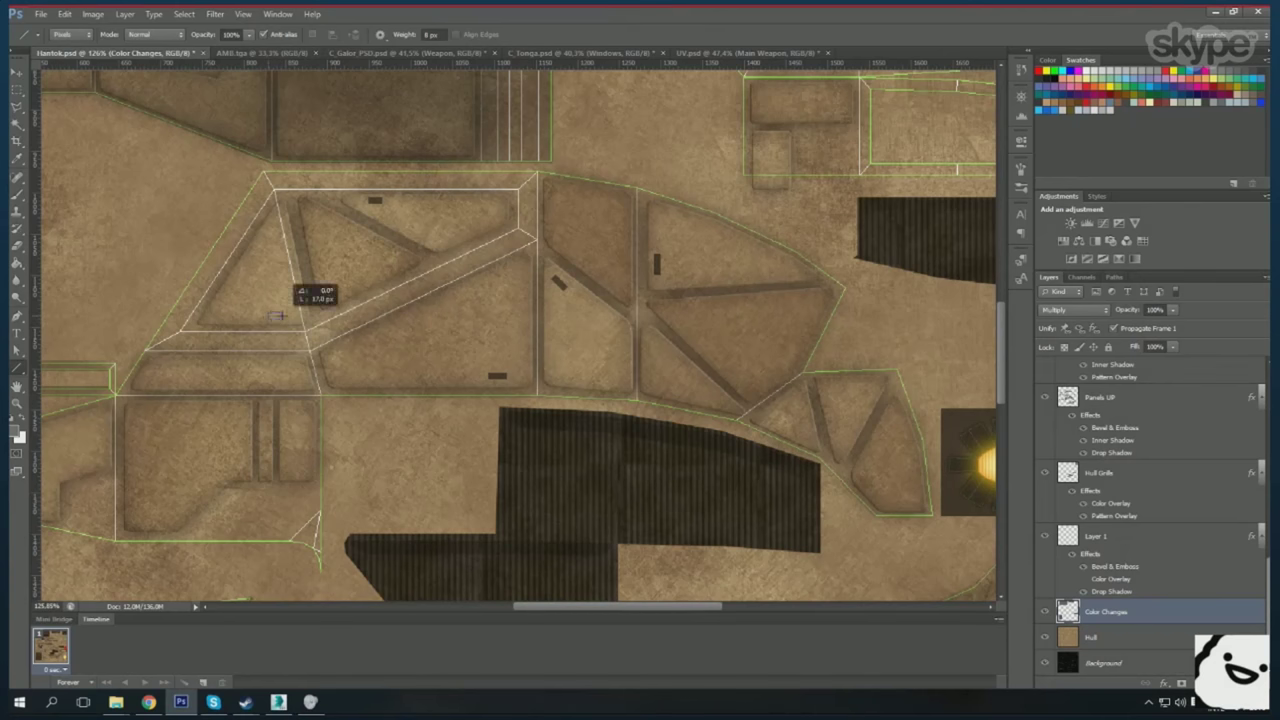
scroll(316, 374, down, 5)
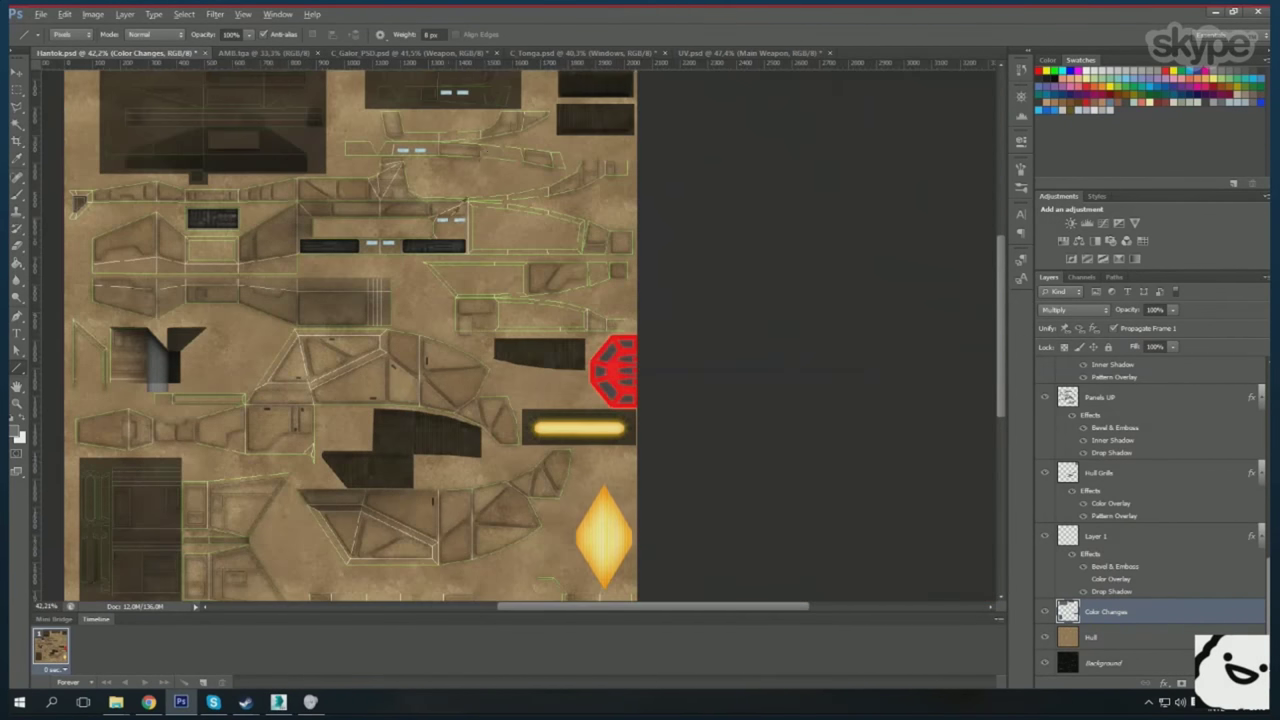
scroll(702, 222, up, 6)
scroll(731, 244, up, 2)
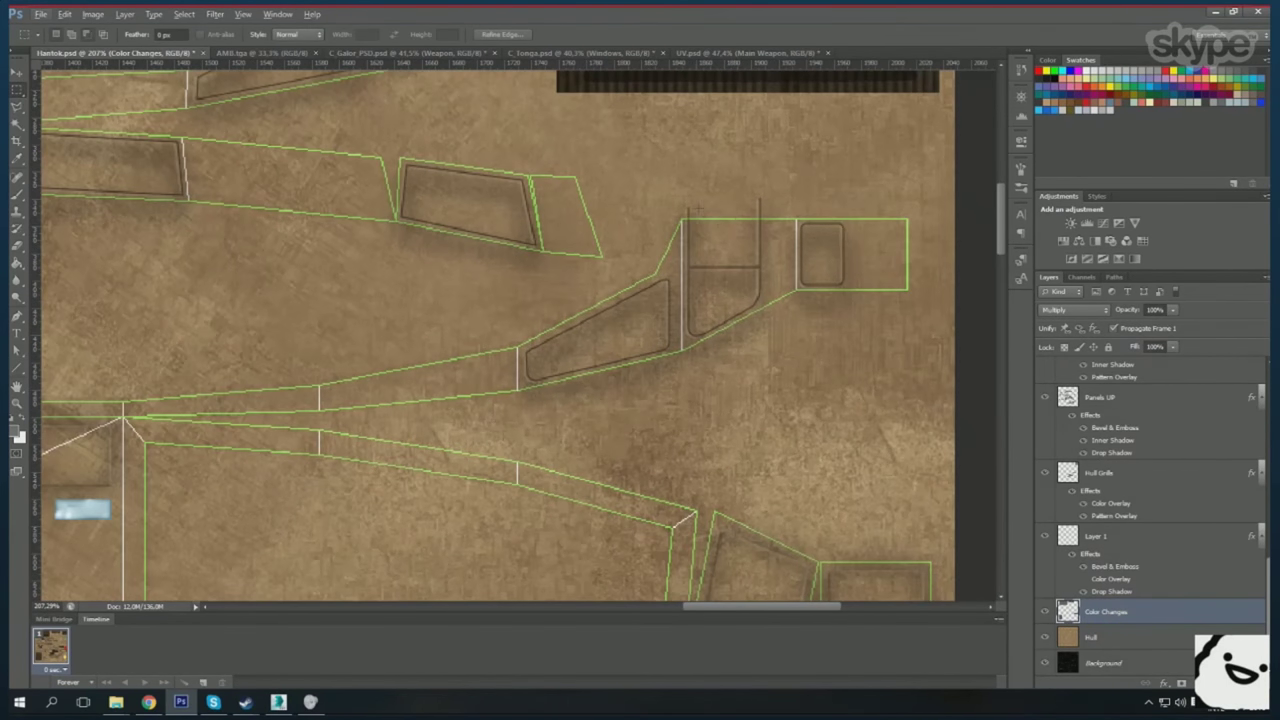
key(alt+BackSpace)
key(ctrl+d)
scroll(815, 268, up, 1)
key(u)
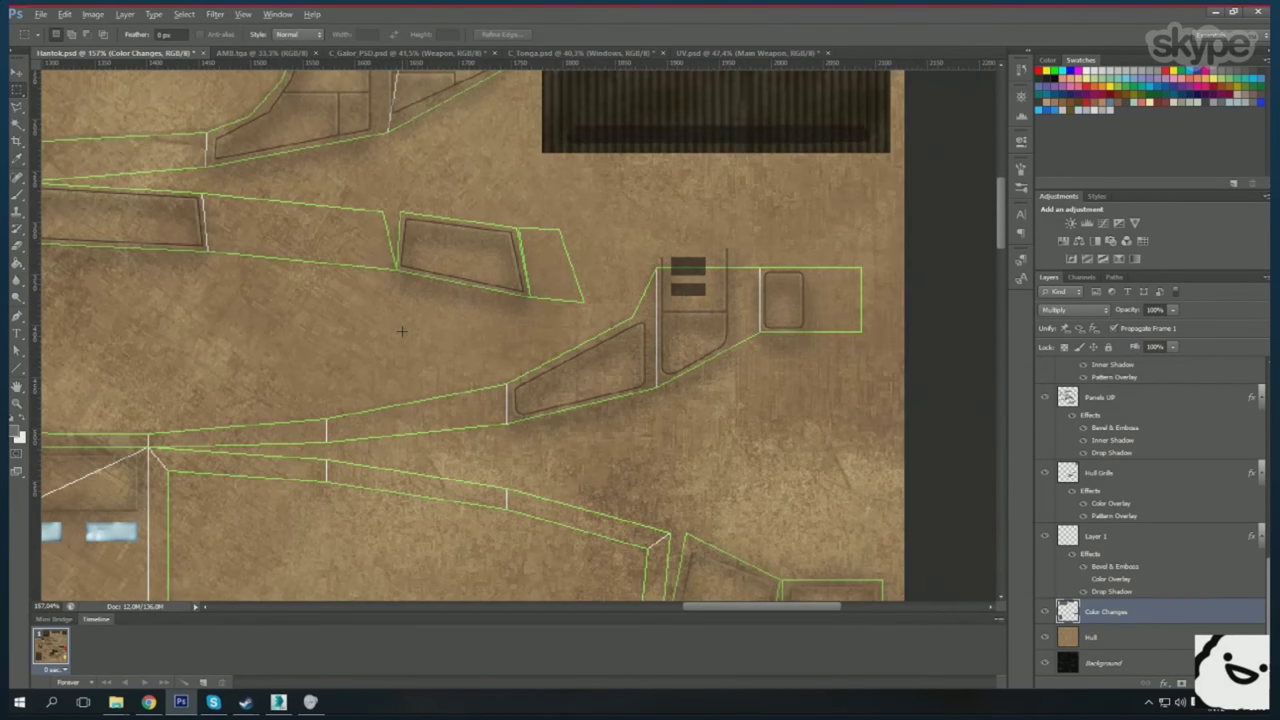
- Zoom around the hull panels to inspect the small dark details, toggling Marquee and Line tools
scroll(409, 390, up, 3)
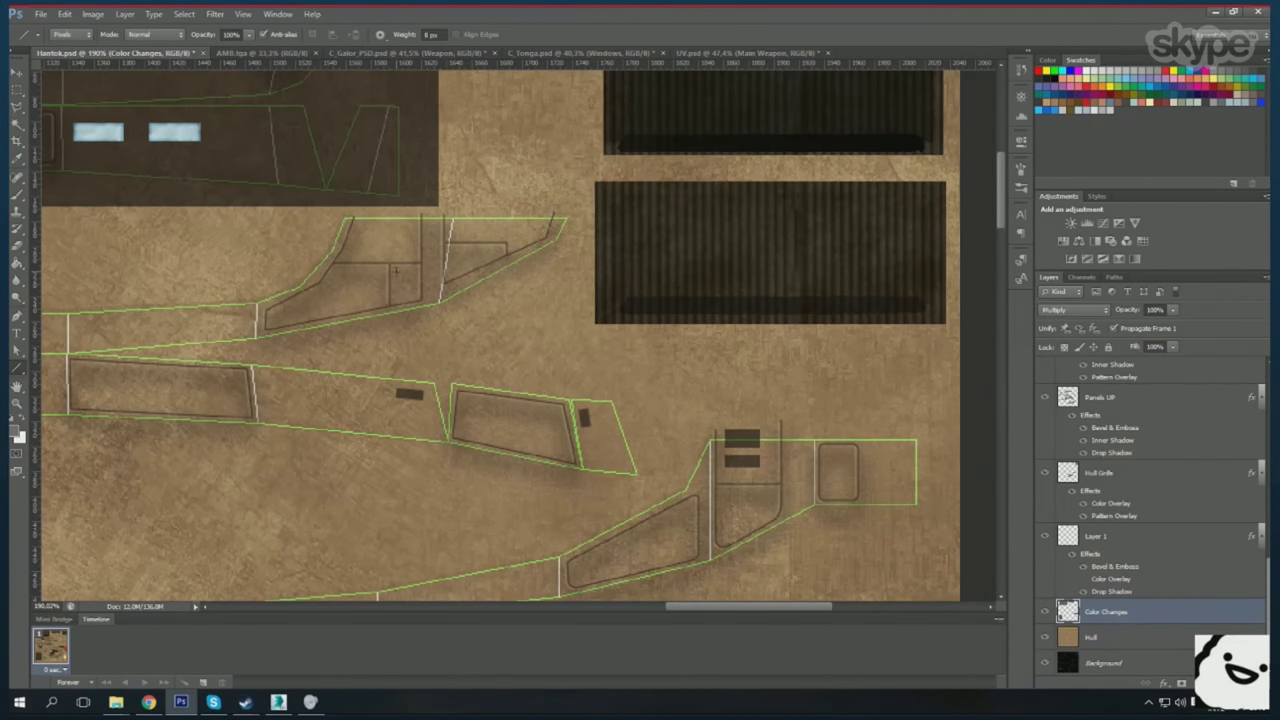
scroll(118, 276, down, 1)
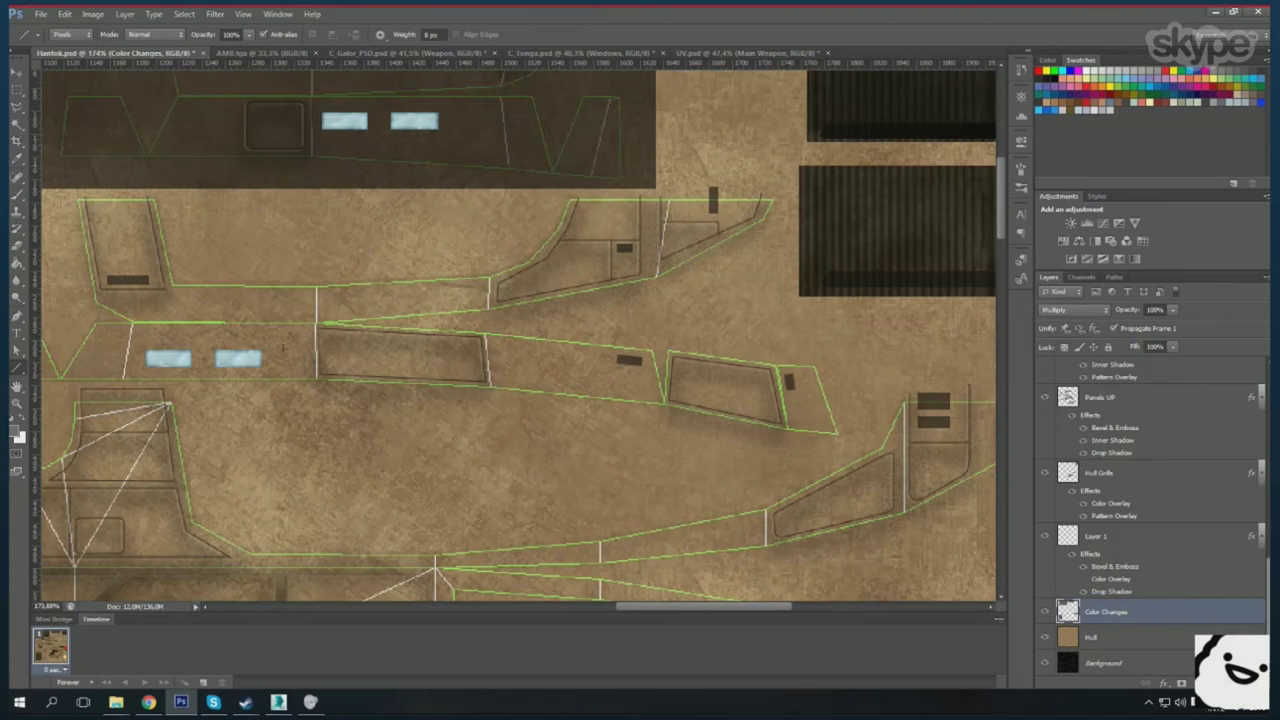
scroll(290, 327, down, 5)
scroll(238, 356, up, 6)
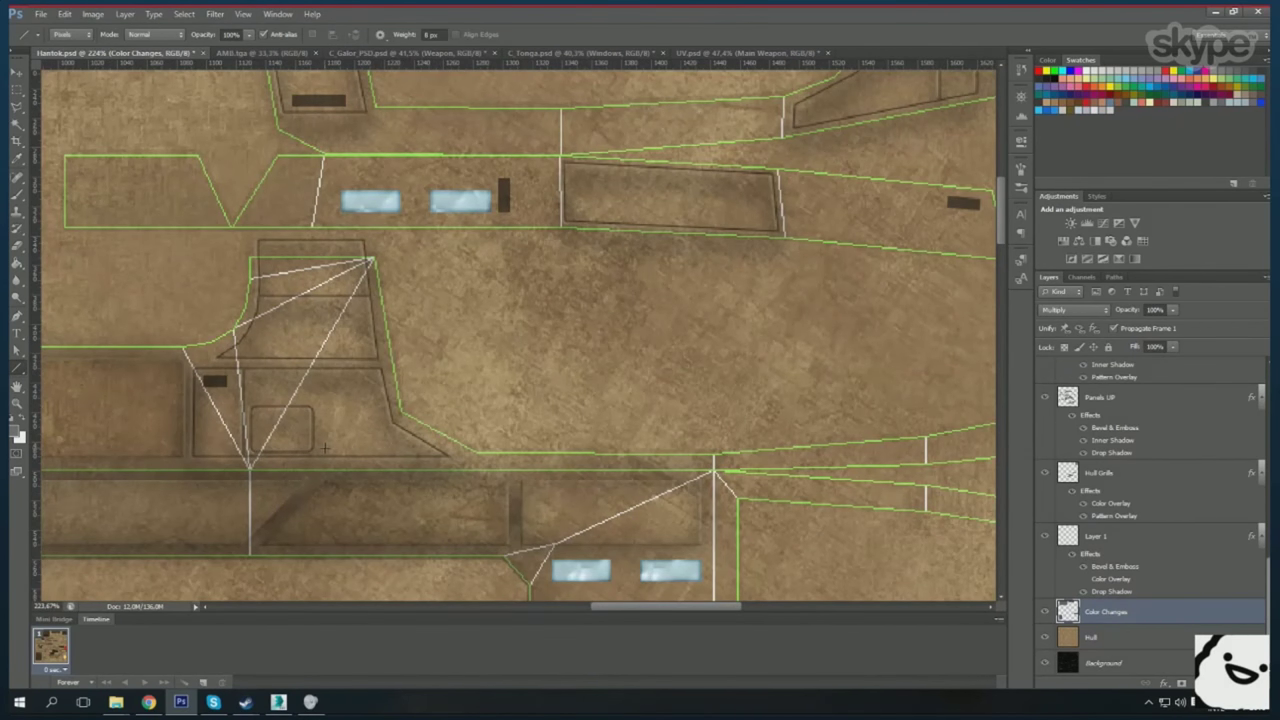
scroll(338, 405, down, 5)
scroll(152, 432, up, 5)
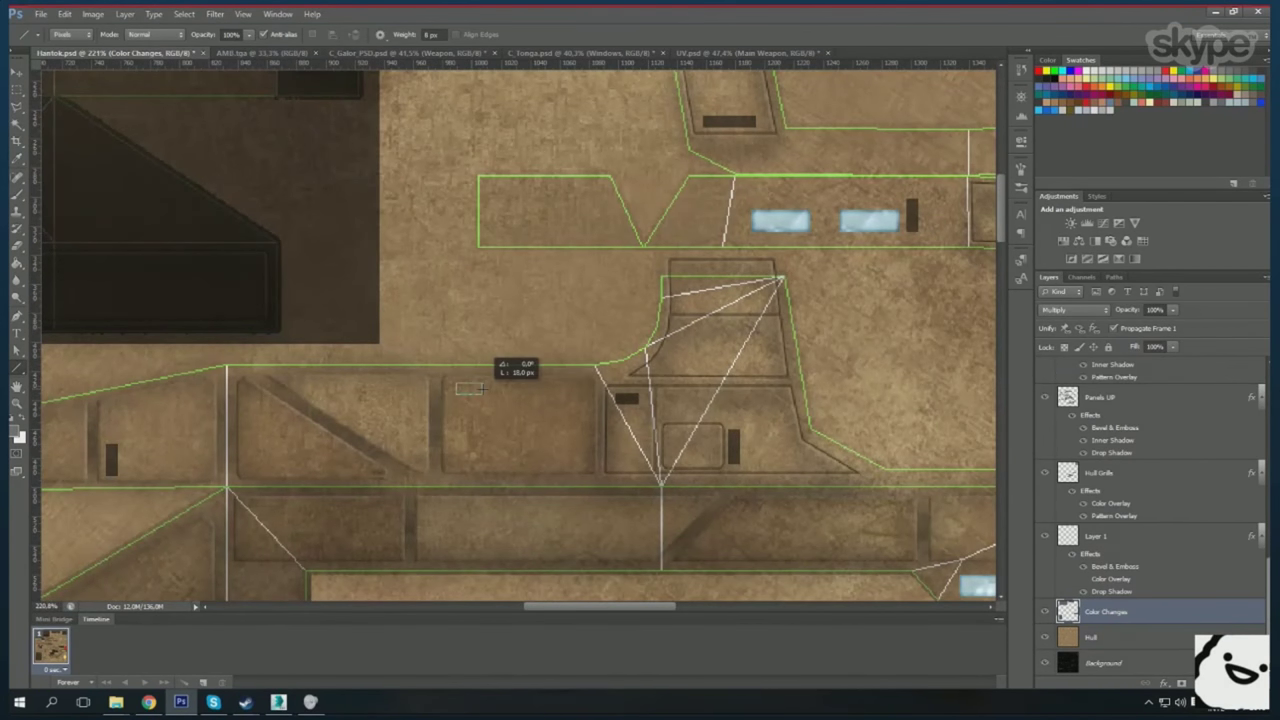
scroll(480, 388, down, 5)
scroll(480, 388, up, 5)
scroll(400, 450, down, 3)
scroll(400, 450, up, 3)
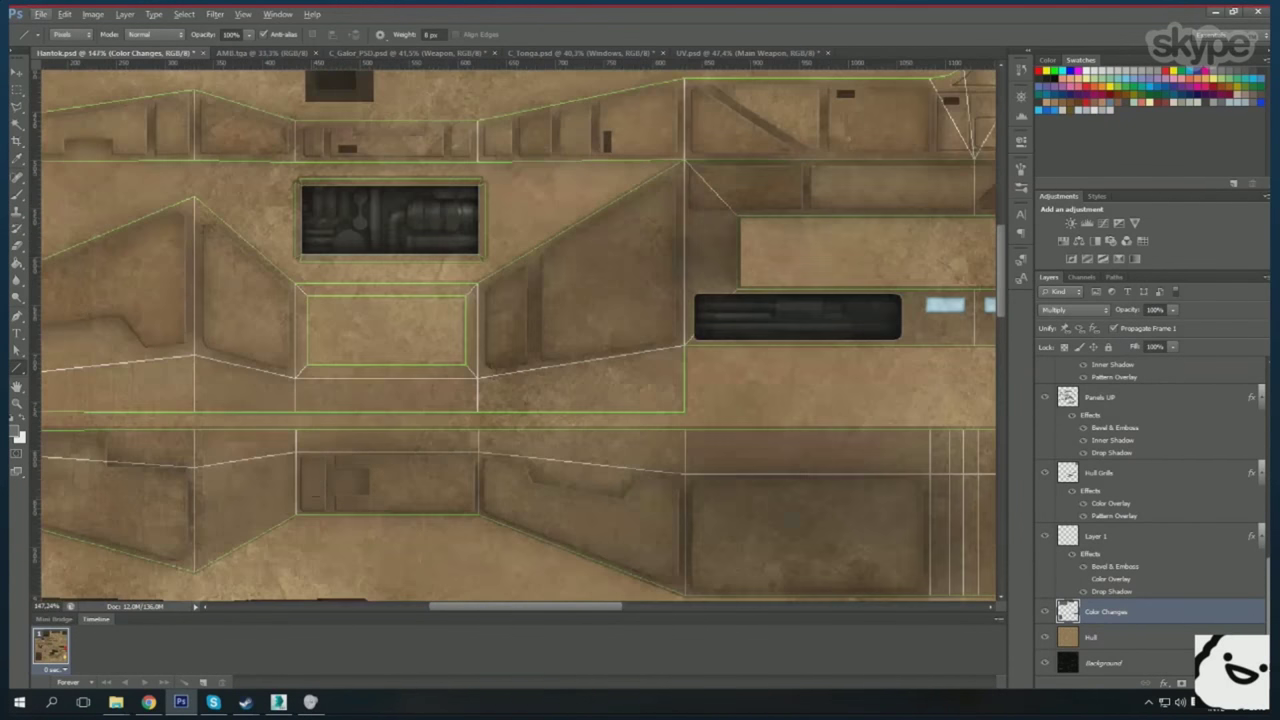
scroll(45, 440, down, 1)
scroll(443, 529, down, 5)
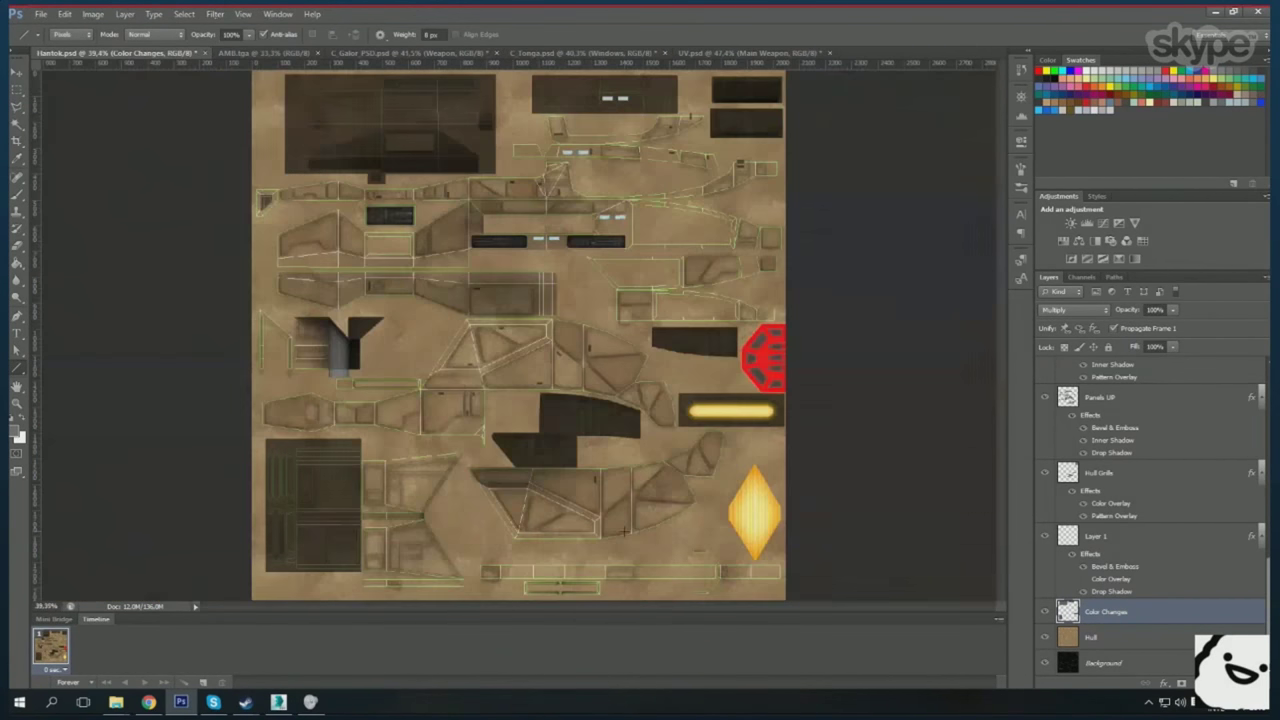
scroll(443, 529, up, 5)
scroll(213, 401, up, 2)
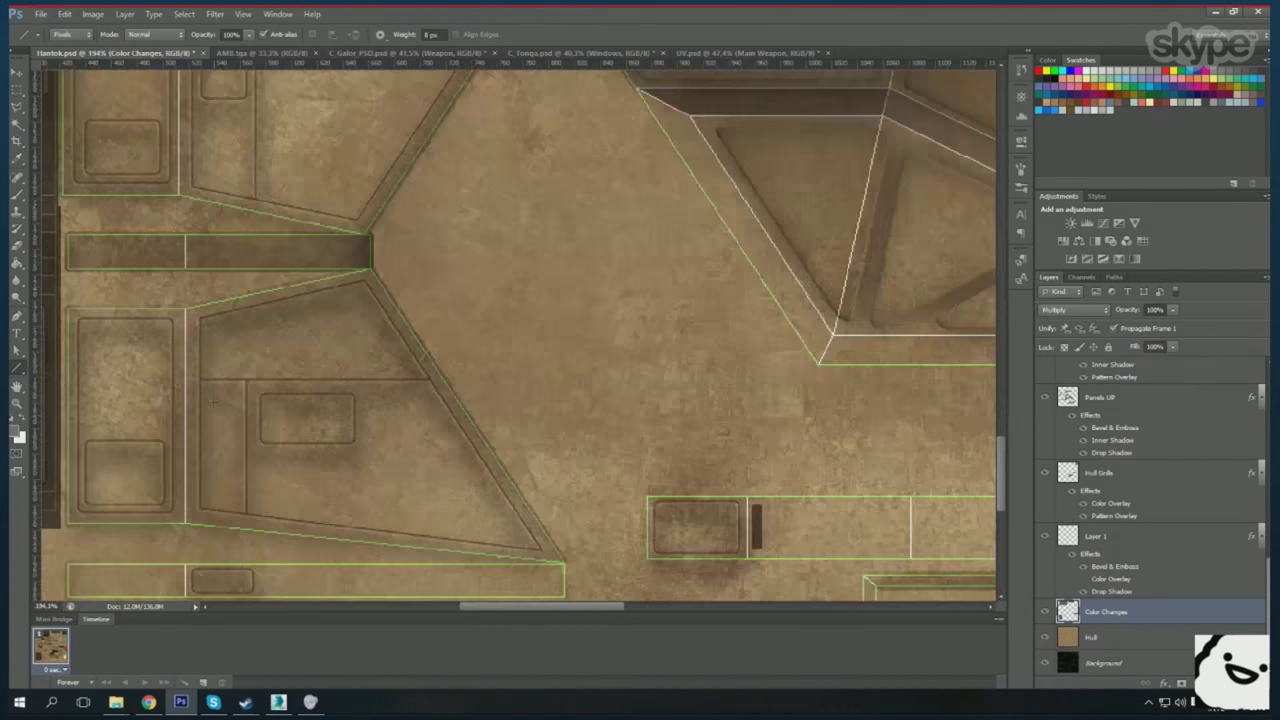
scroll(196, 444, down, 5)
scroll(448, 343, up, 5)
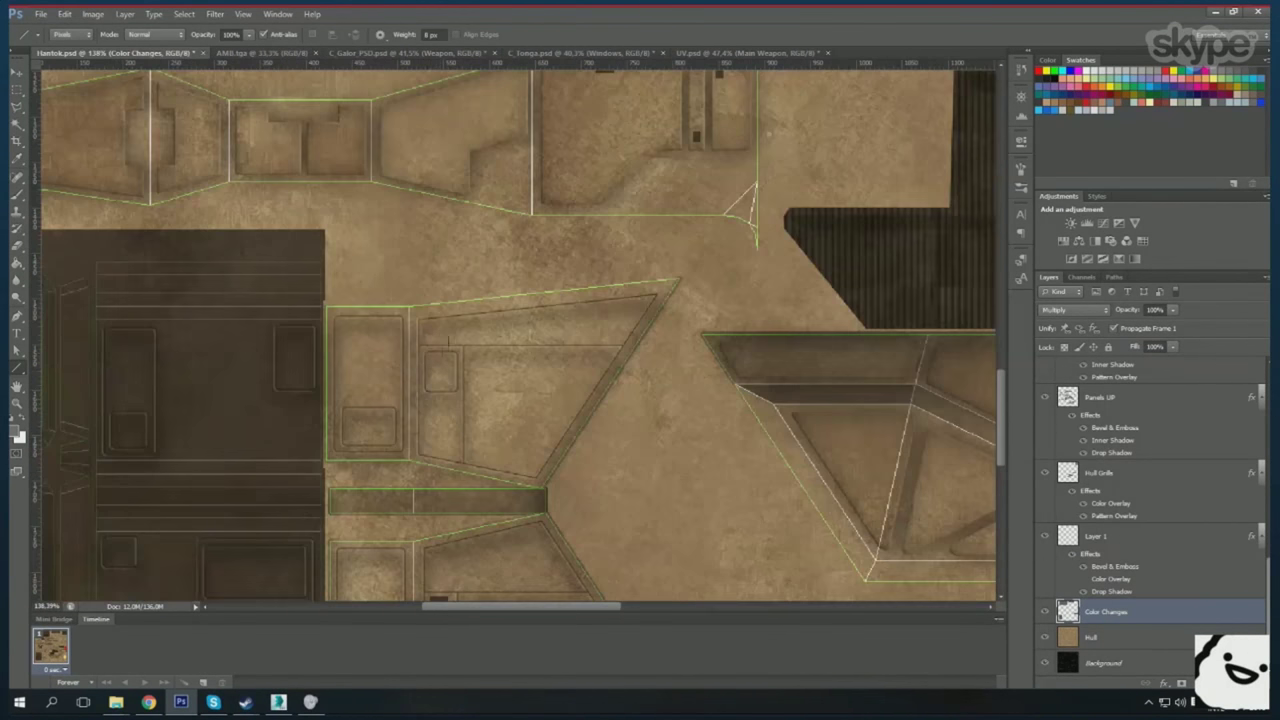
key(m)
scroll(351, 291, up, 5)
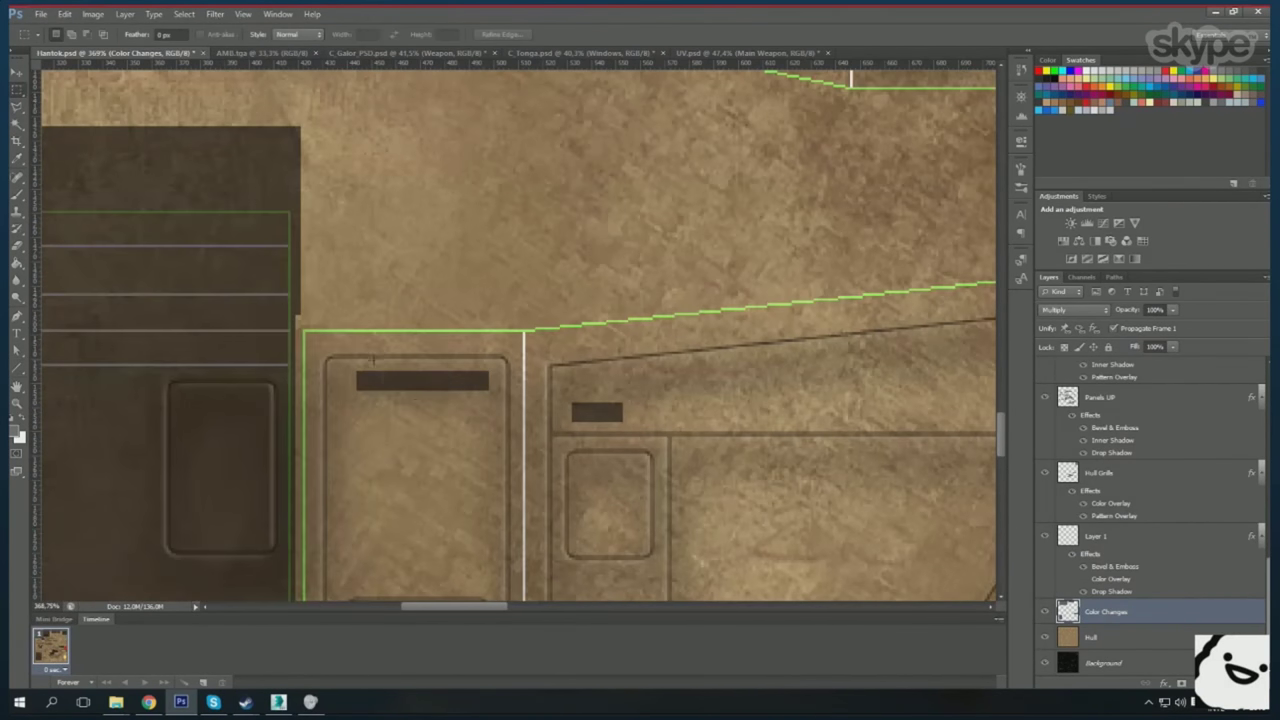
scroll(476, 428, down, 5)
key(u)
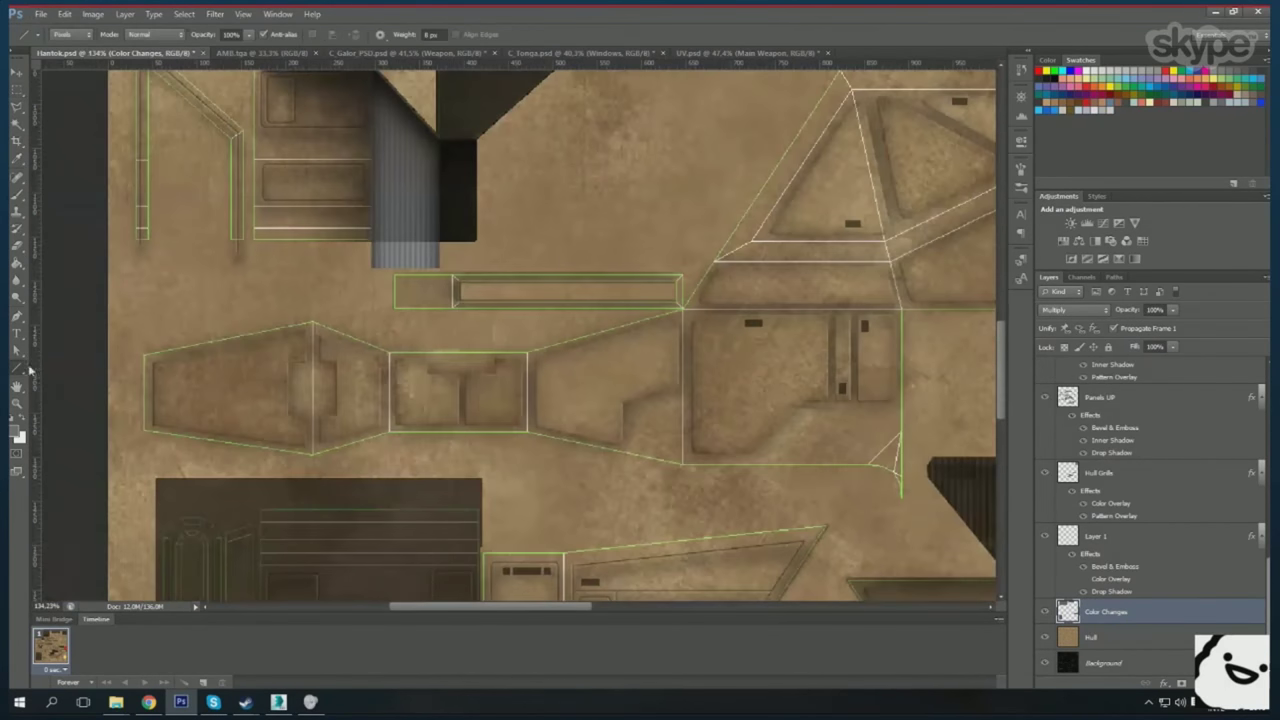
scroll(142, 364, up, 2)
scroll(975, 258, down, 5)
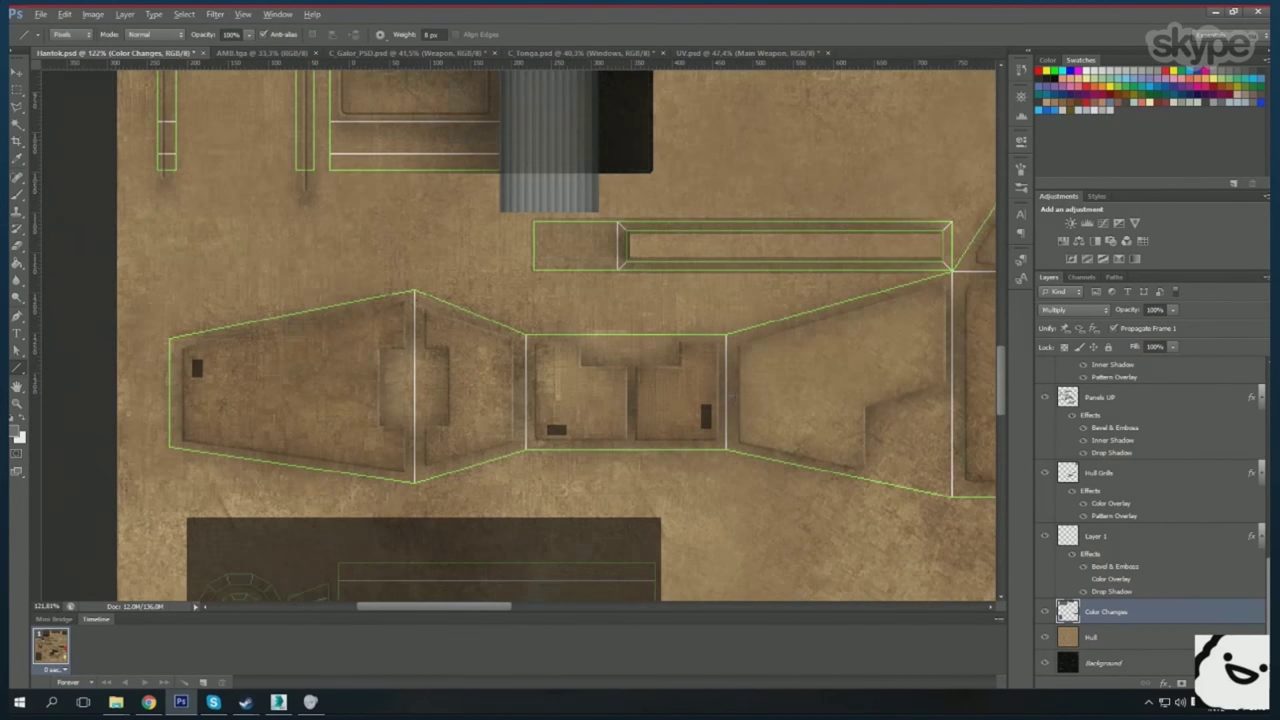
scroll(780, 291, up, 4)
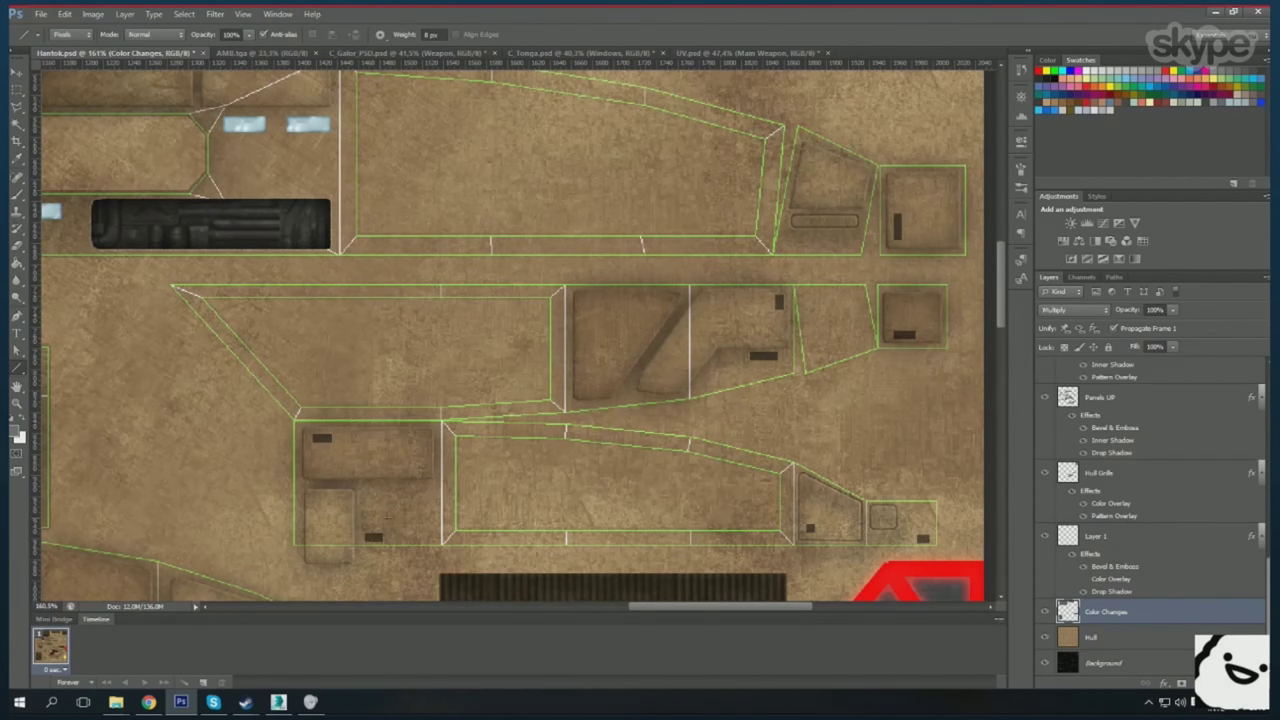
scroll(376, 432, down, 4)
scroll(176, 410, up, 4)
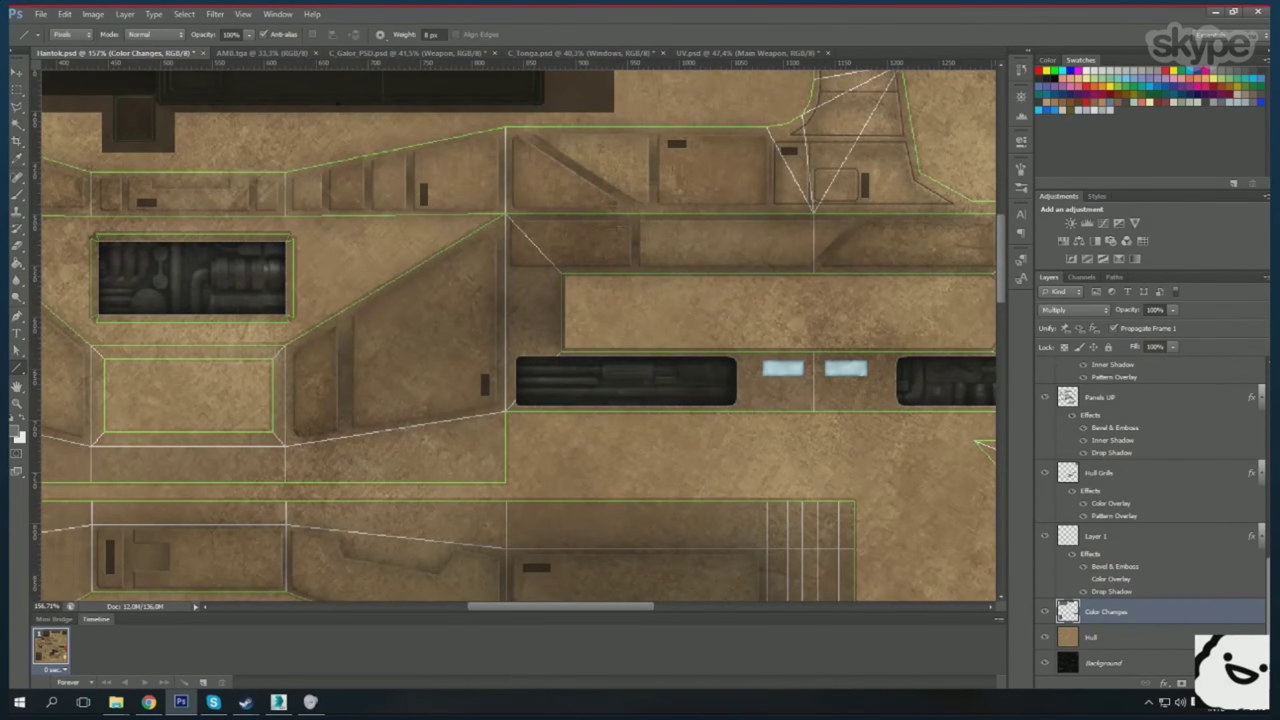
- Cycle through the open documents C_Galor_PSD and UV.psd, then return to Hantok.psd
scroll(787, 388, down, 5)
scroll(601, 347, up, 4)
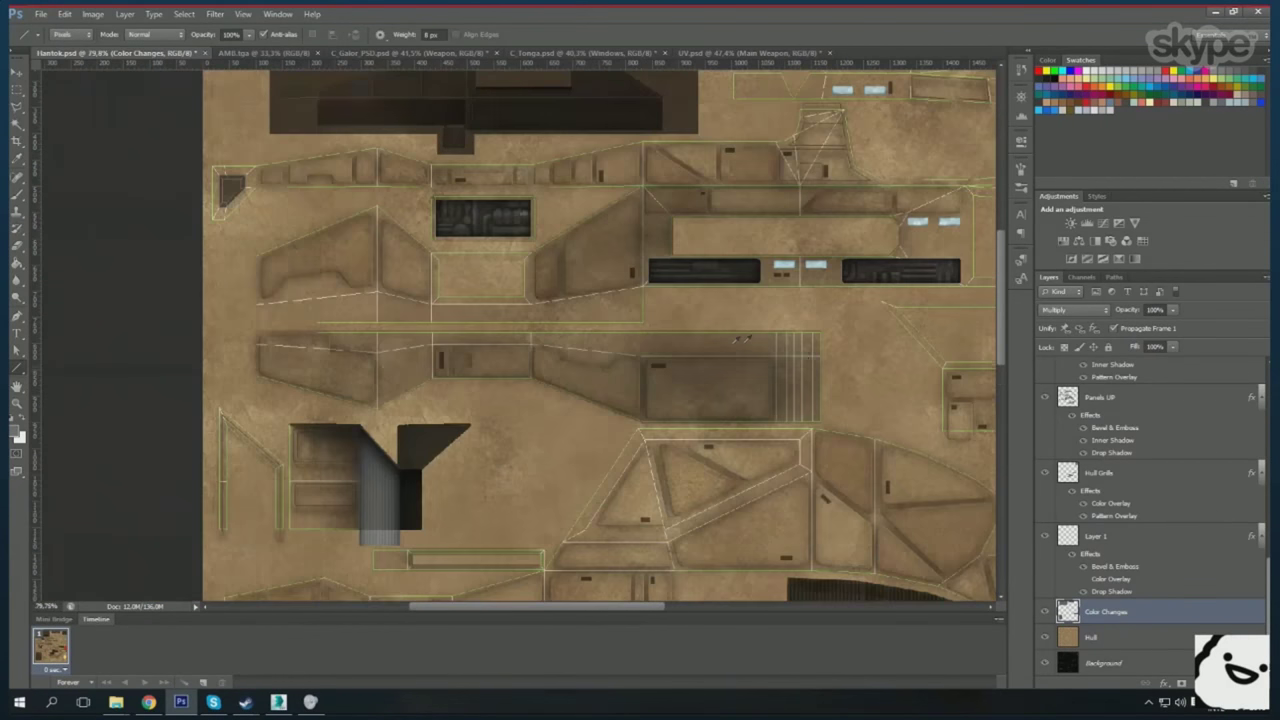
scroll(635, 330, down, 5)
scroll(635, 330, up, 2)
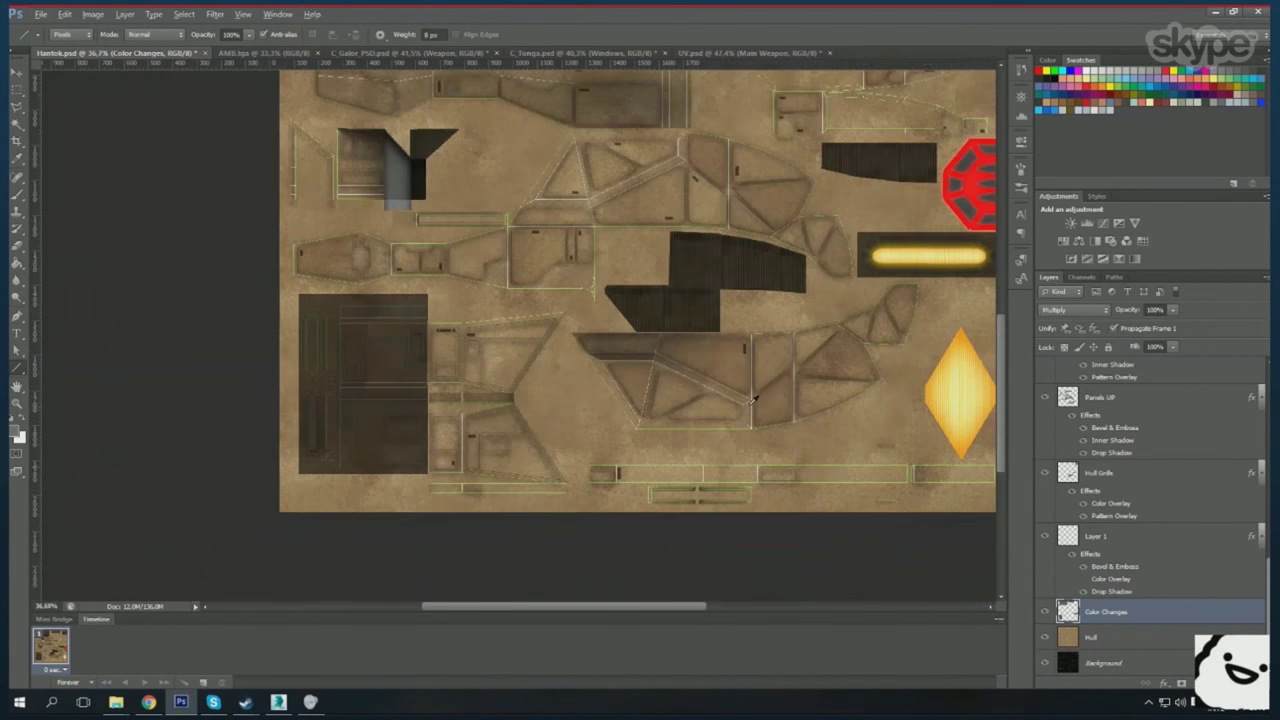
key(ctrl+Tab)
key(ctrl+Tab)
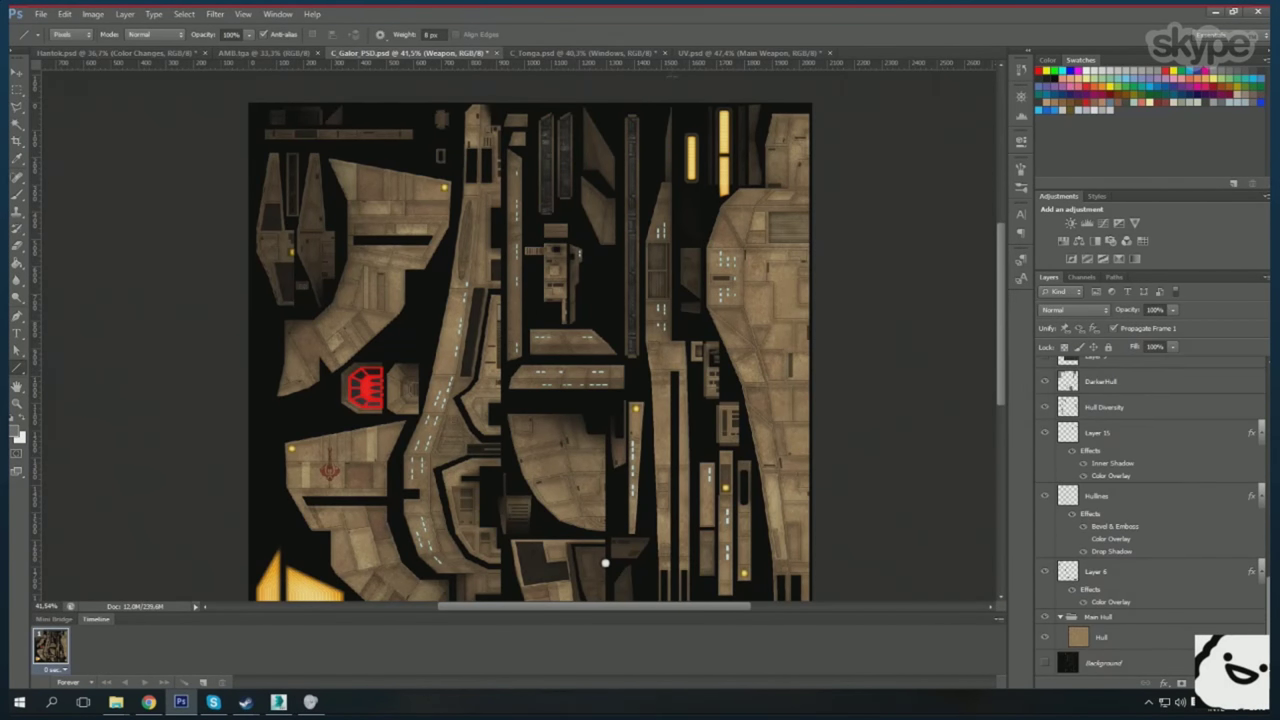
key(ctrl+Tab)
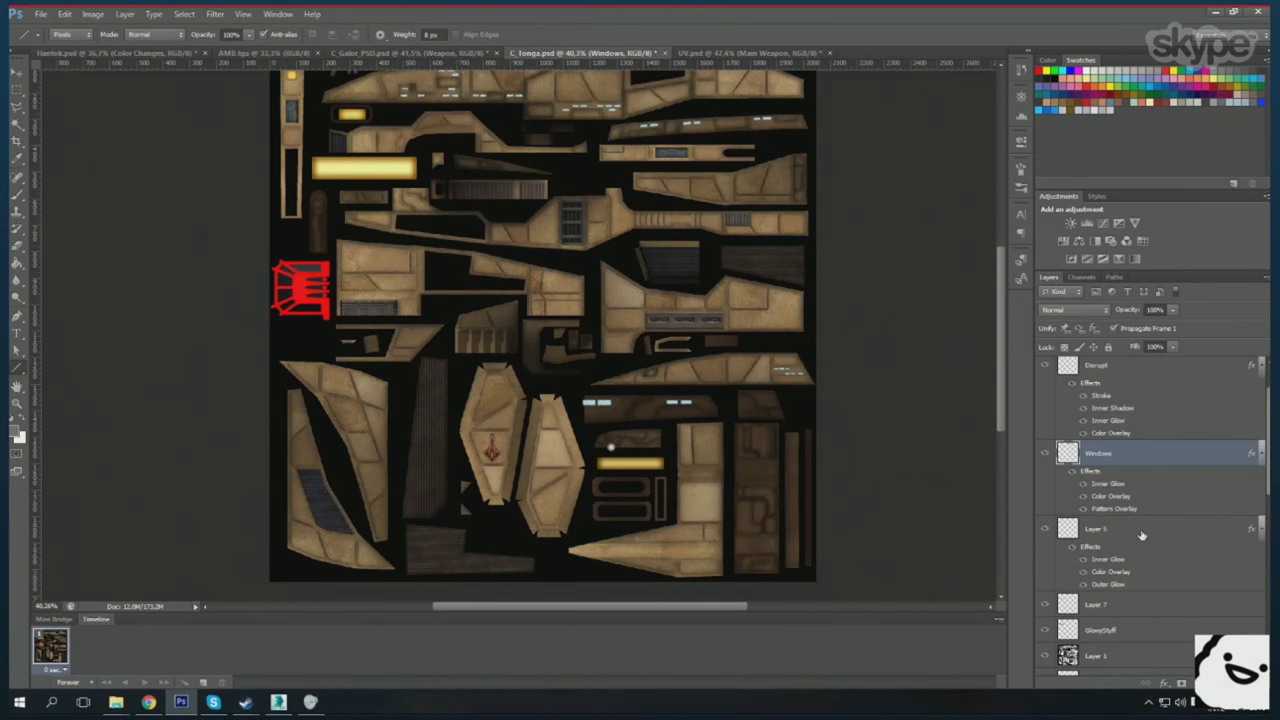
key(ctrl+Tab)
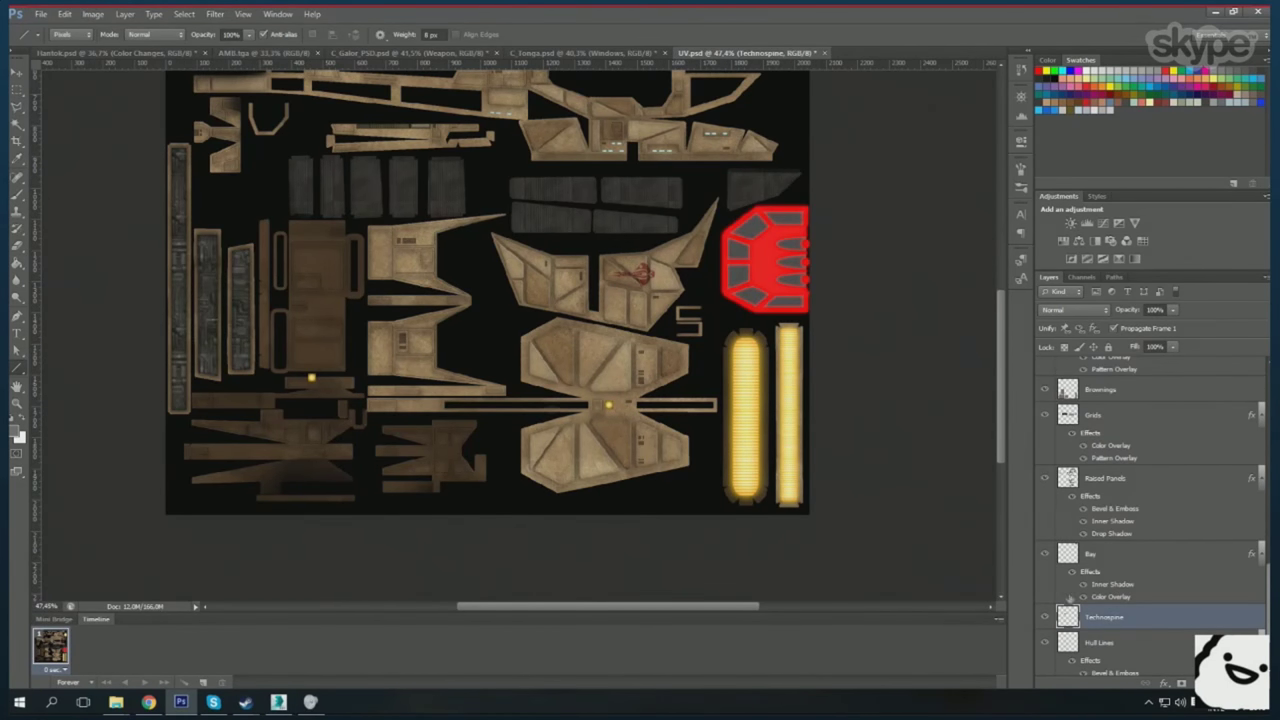
click(109, 54)
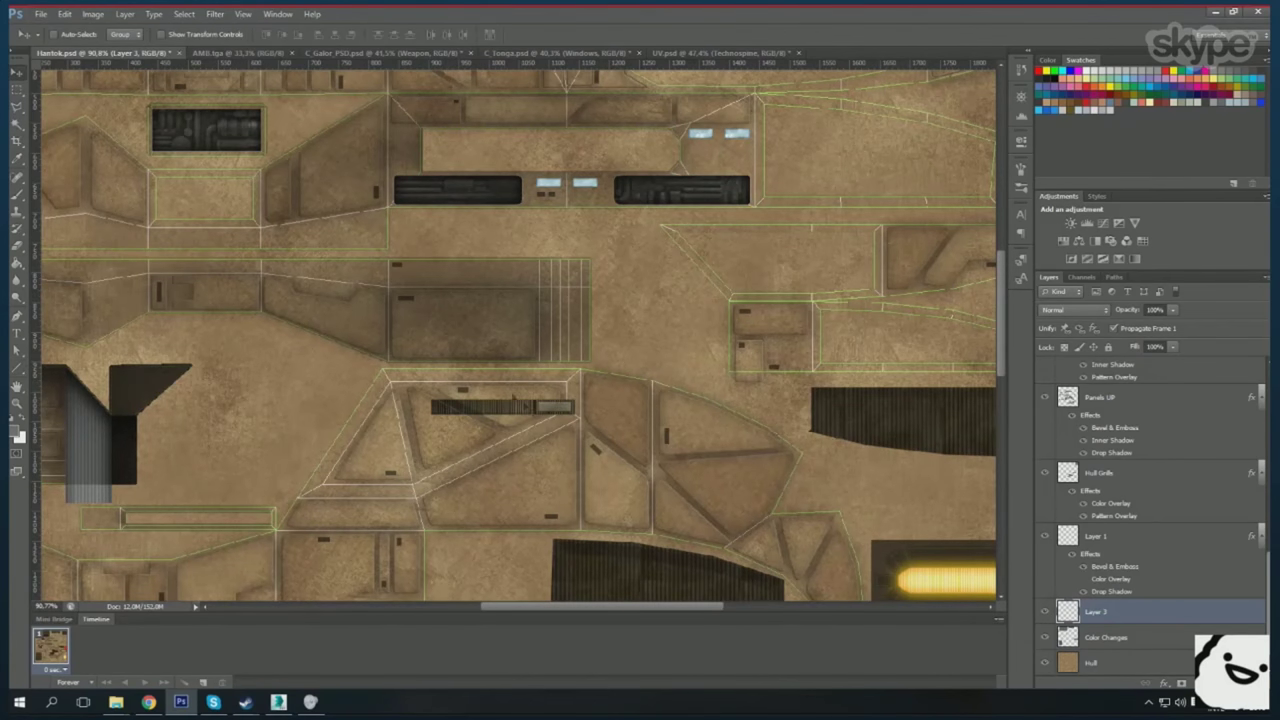
- Finish naming Layer 3 TechnoSpine, select the Color Changes layer, and save Hantok.psd
scroll(513, 403, up, 2)
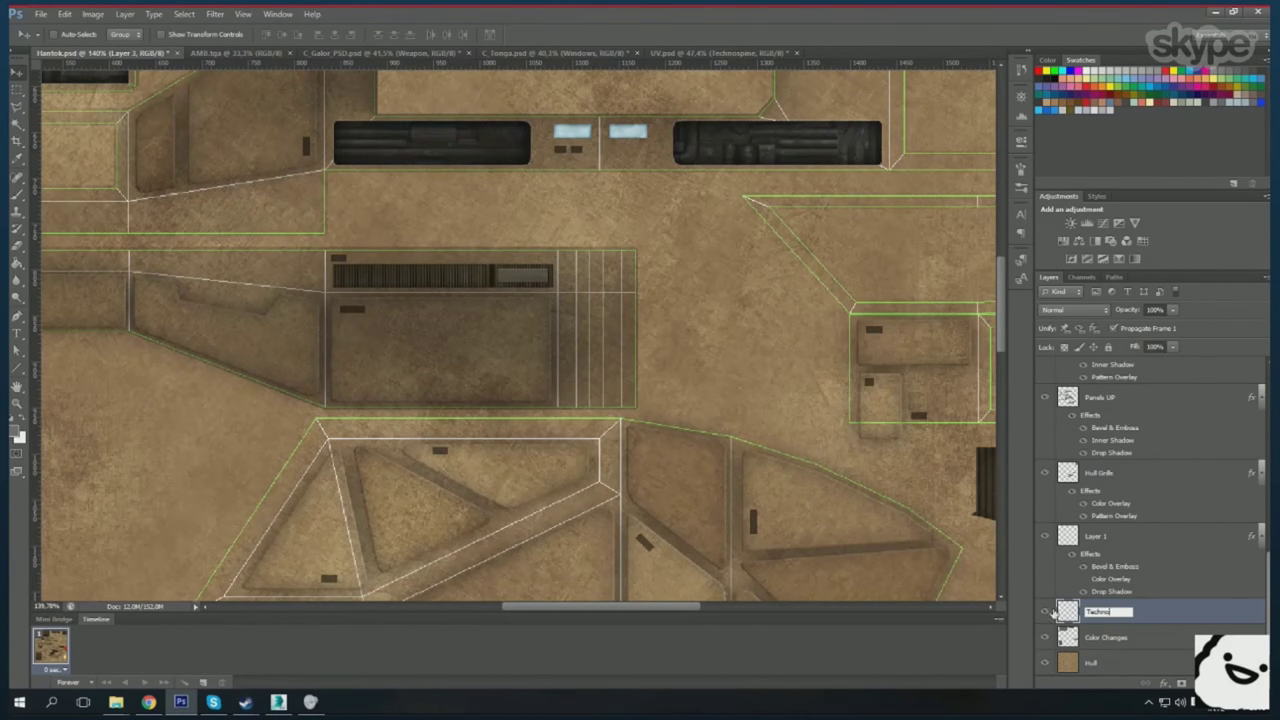
scroll(1093, 620, down, 1)
click(1093, 620)
scroll(580, 357, down, 4)
scroll(600, 365, up, 4)
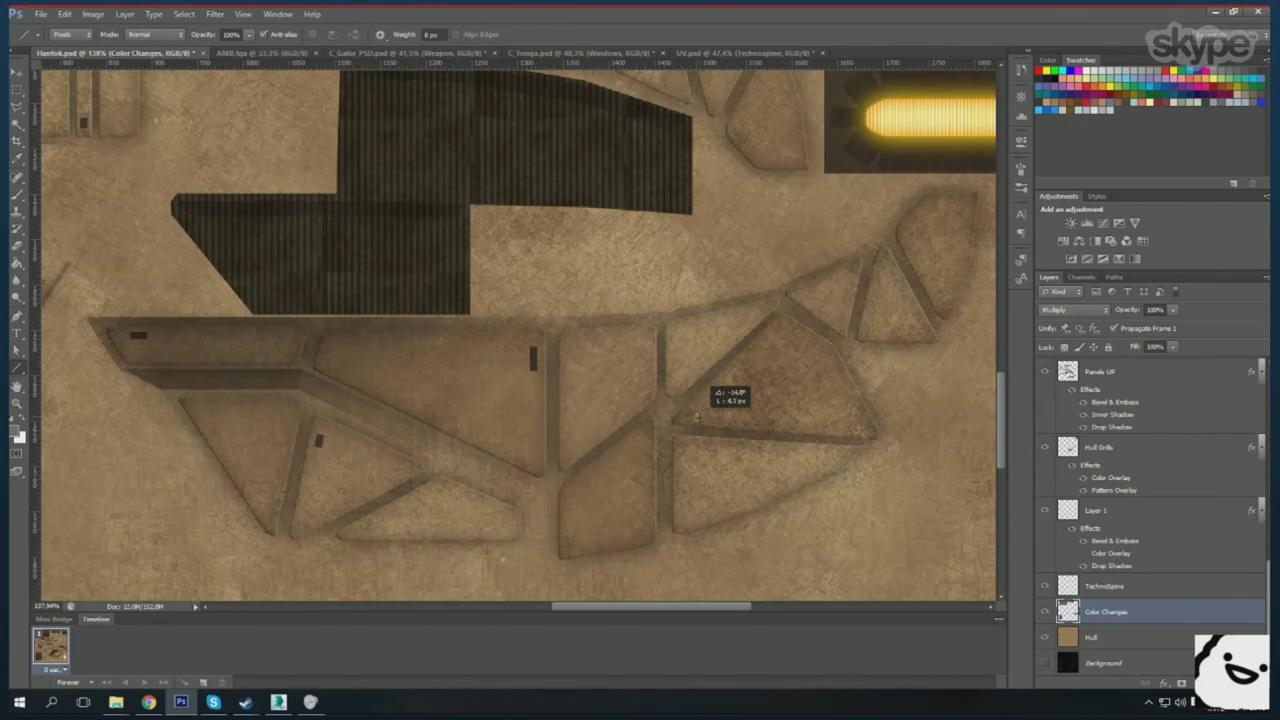
scroll(840, 368, up, 1)
scroll(789, 380, down, 2)
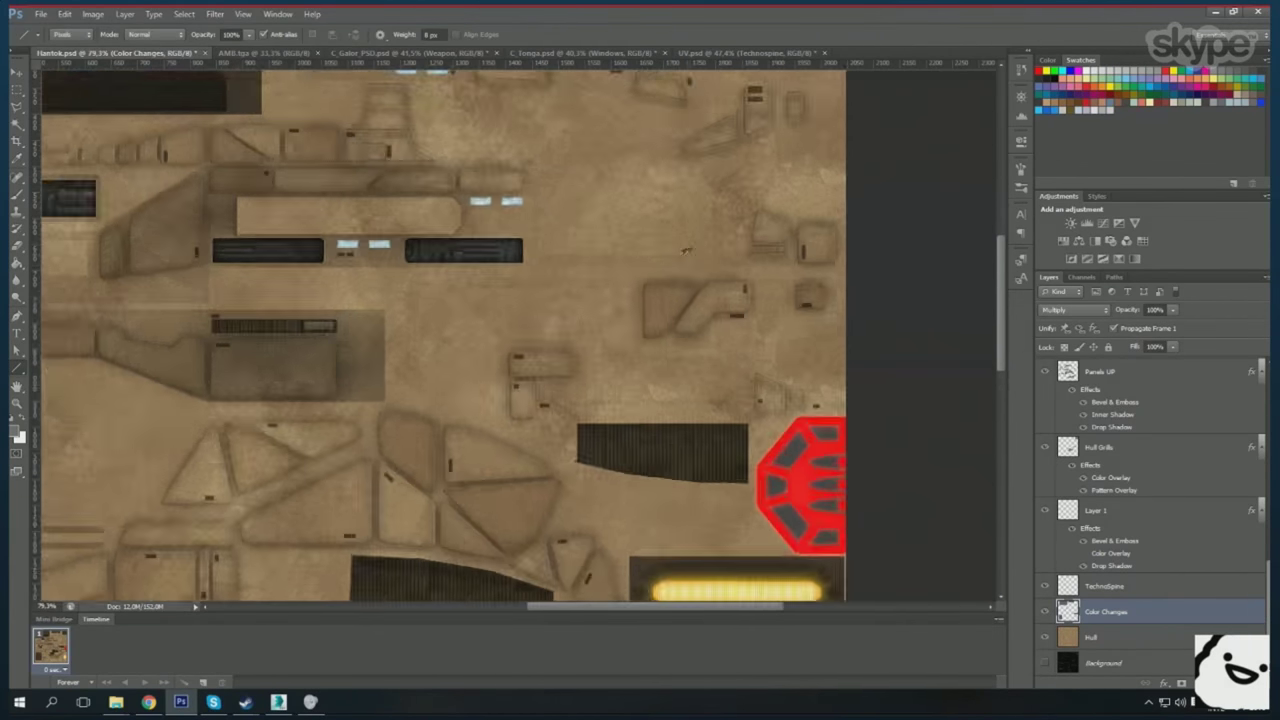
scroll(758, 322, up, 3)
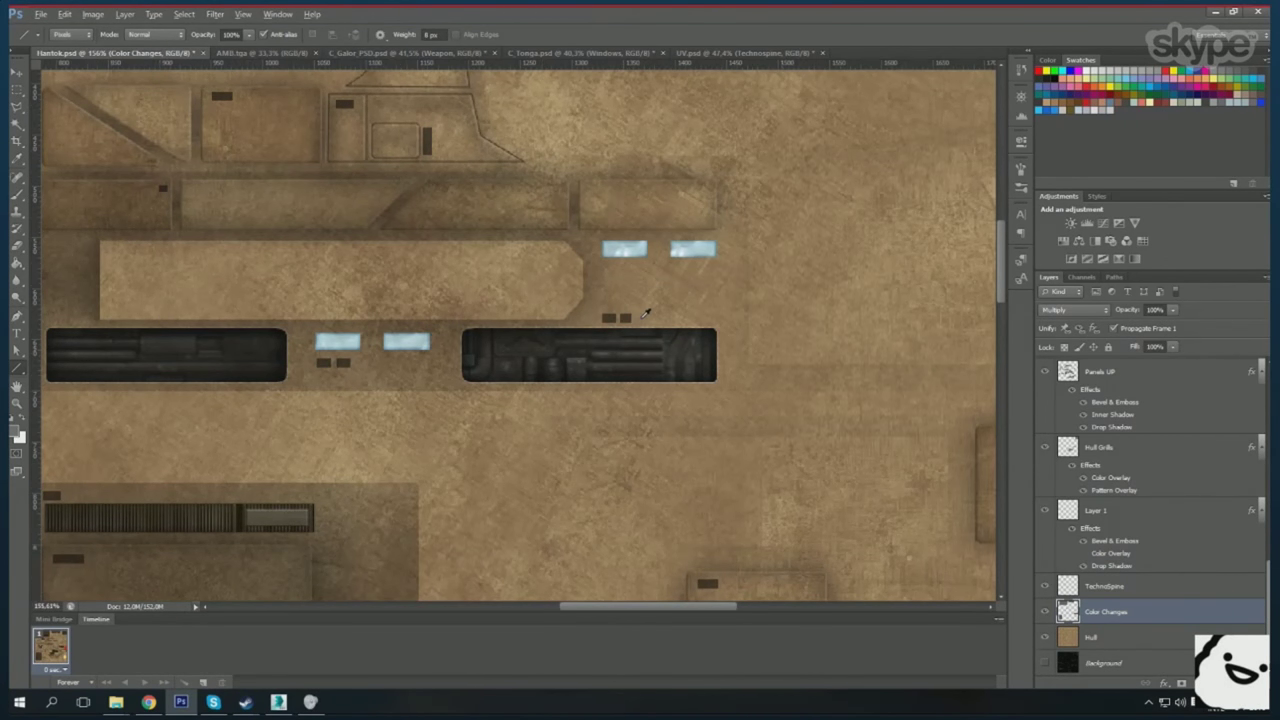
scroll(645, 313, down, 5)
scroll(322, 500, up, 5)
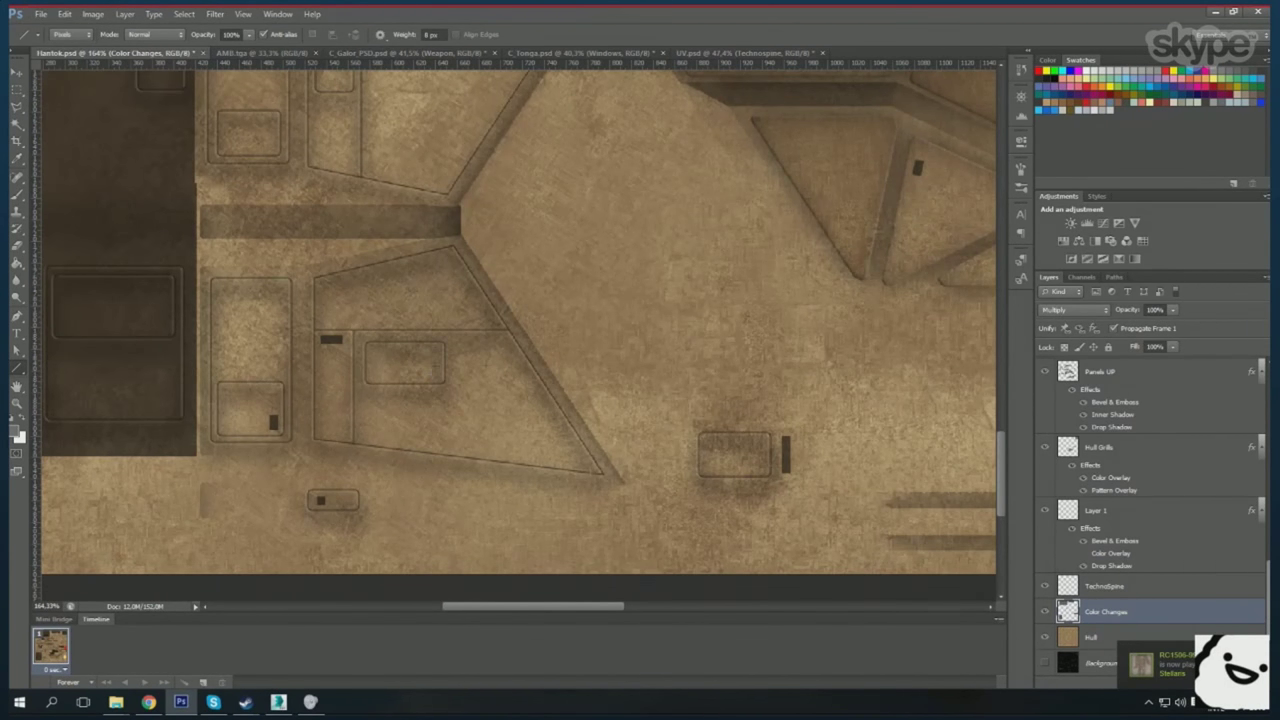
scroll(393, 483, down, 1)
scroll(393, 483, down, 2)
scroll(393, 483, down, 2)
key(ctrl+s)
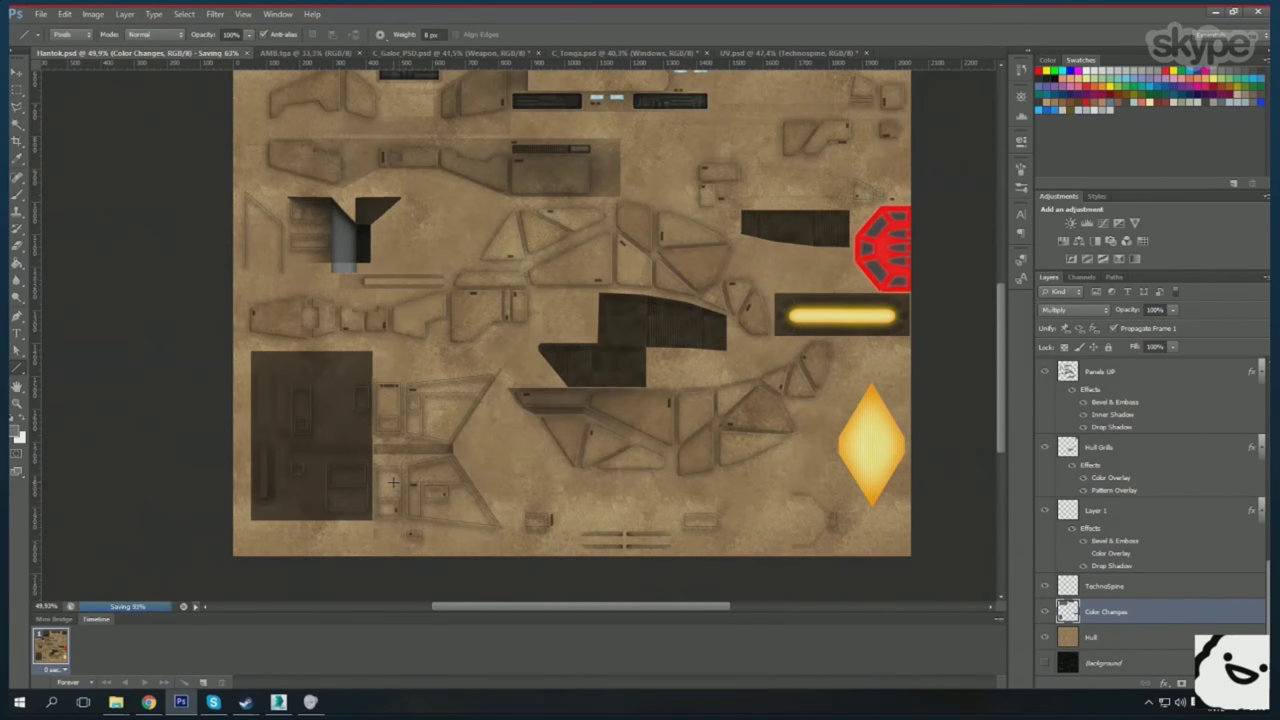
click(278, 702)
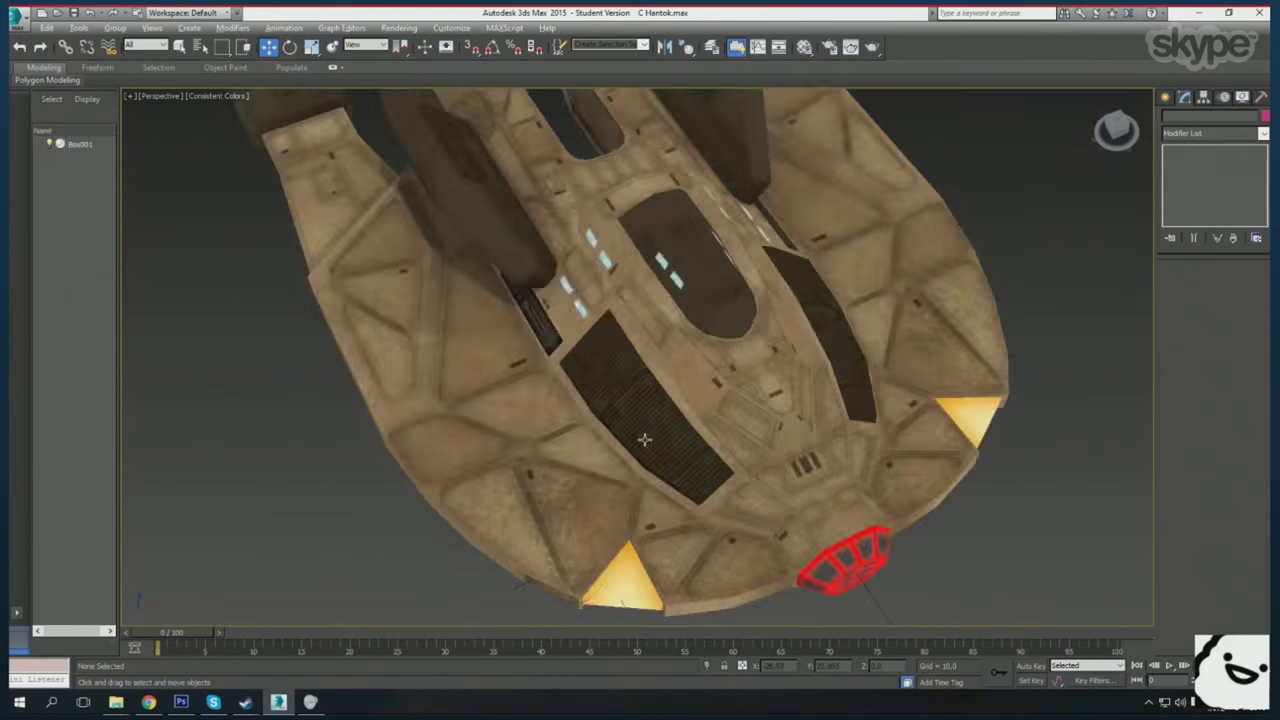
- Orbit and zoom around the ship to review the red front emblem and hull texture
scroll(643, 443, down, 5)
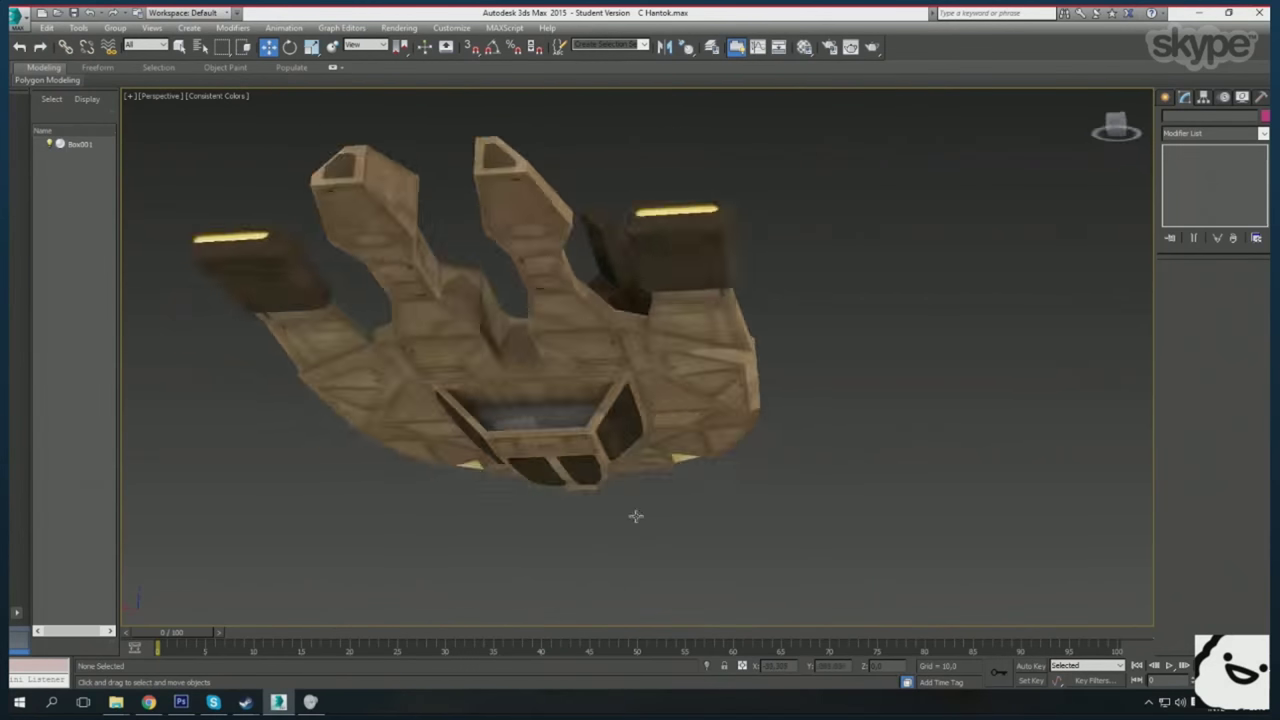
scroll(634, 517, up, 5)
scroll(641, 420, up, 3)
scroll(641, 420, down, 5)
mouse_move(641, 420)
mouse_down()
mouse_move(686, 341)
mouse_move(520, 370)
mouse_move(471, 463)
mouse_up()
scroll(686, 341, up, 1)
scroll(520, 370, up, 3)
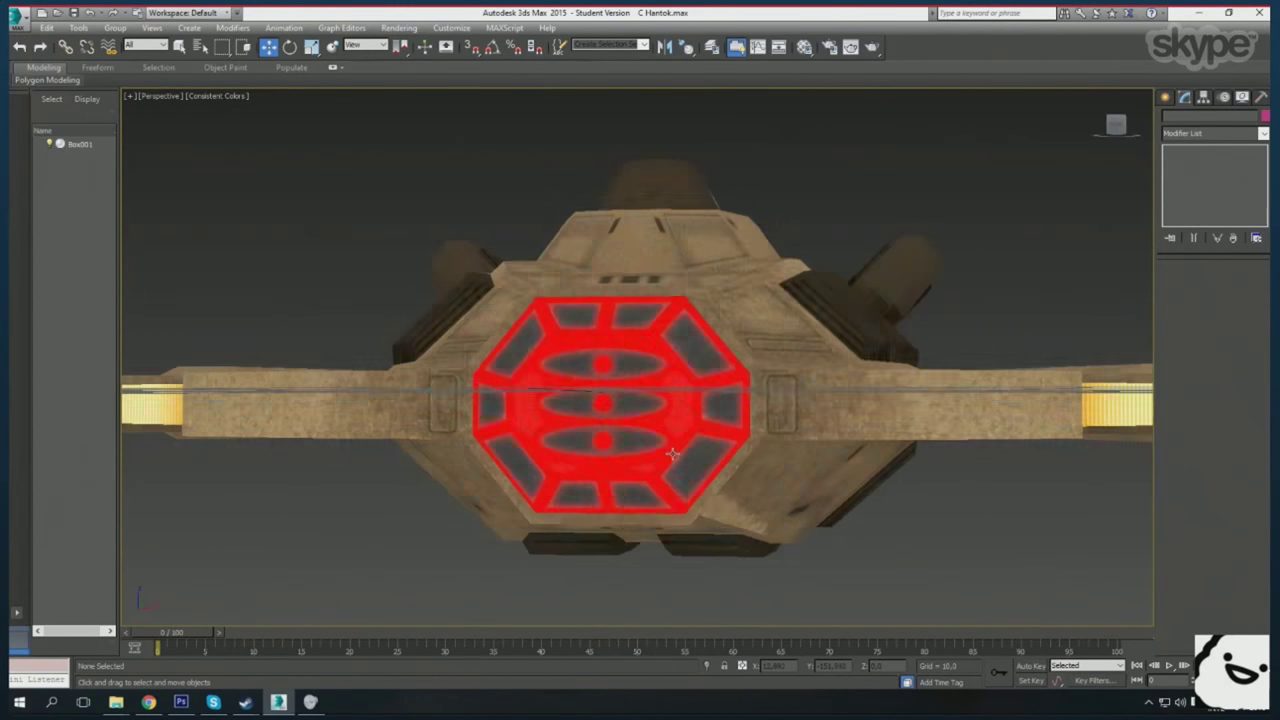
scroll(471, 463, down, 3)
click(181, 703)
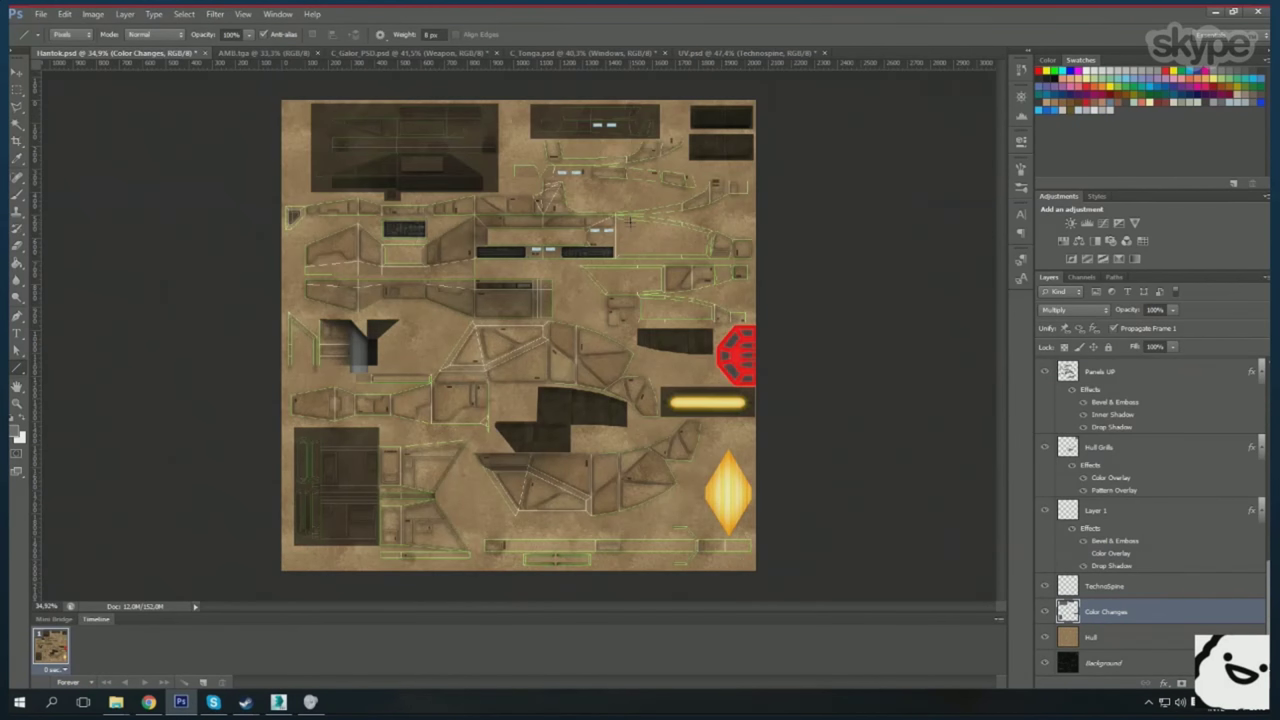
- Select the Technospine layer in UV.psd, then rename Hantok.psd's Layer 1 to HullLines
click(776, 53)
scroll(1090, 490, up, 3)
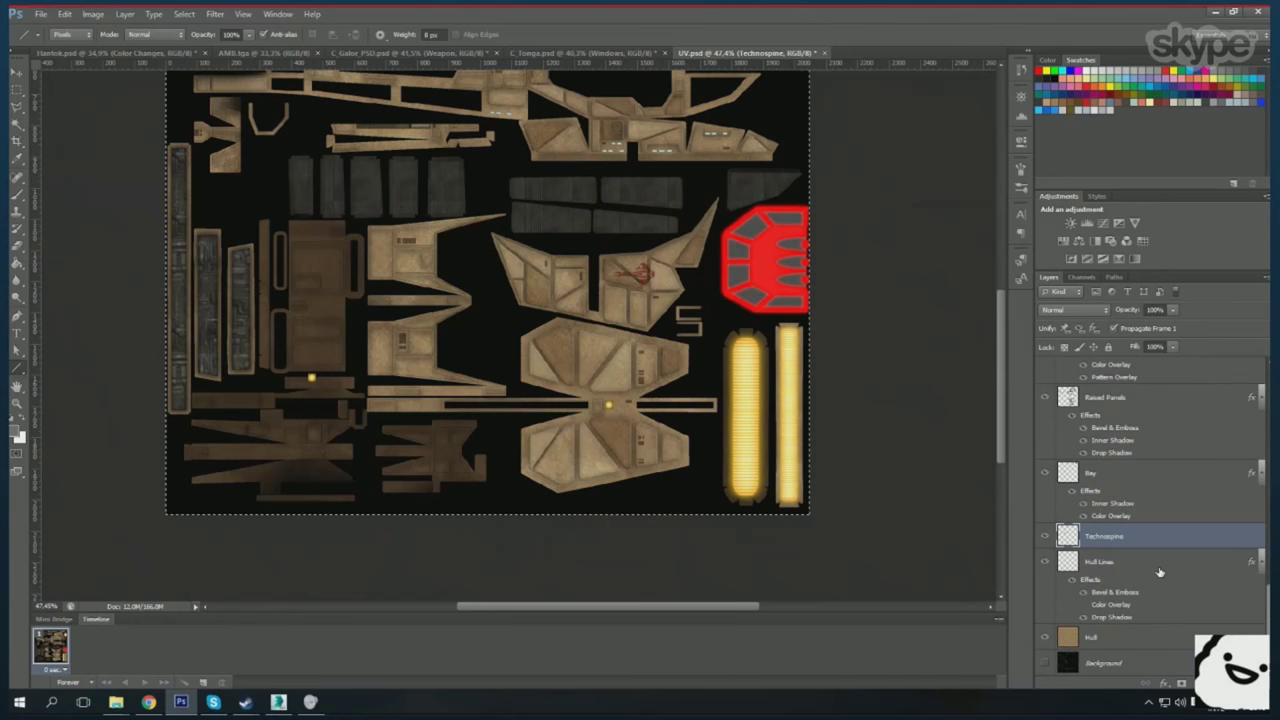
scroll(1090, 490, up, 3)
click(1107, 424)
click(105, 52)
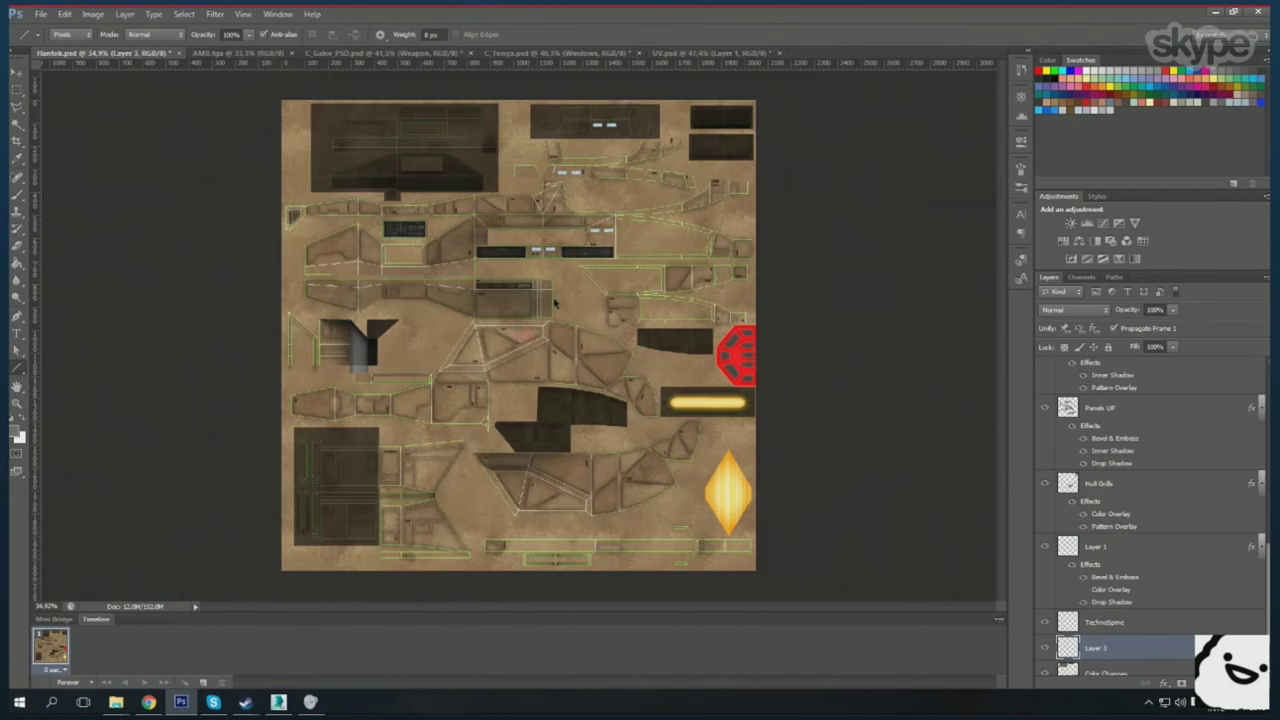
scroll(50, 88, up, 3)
scroll(50, 88, up, 2)
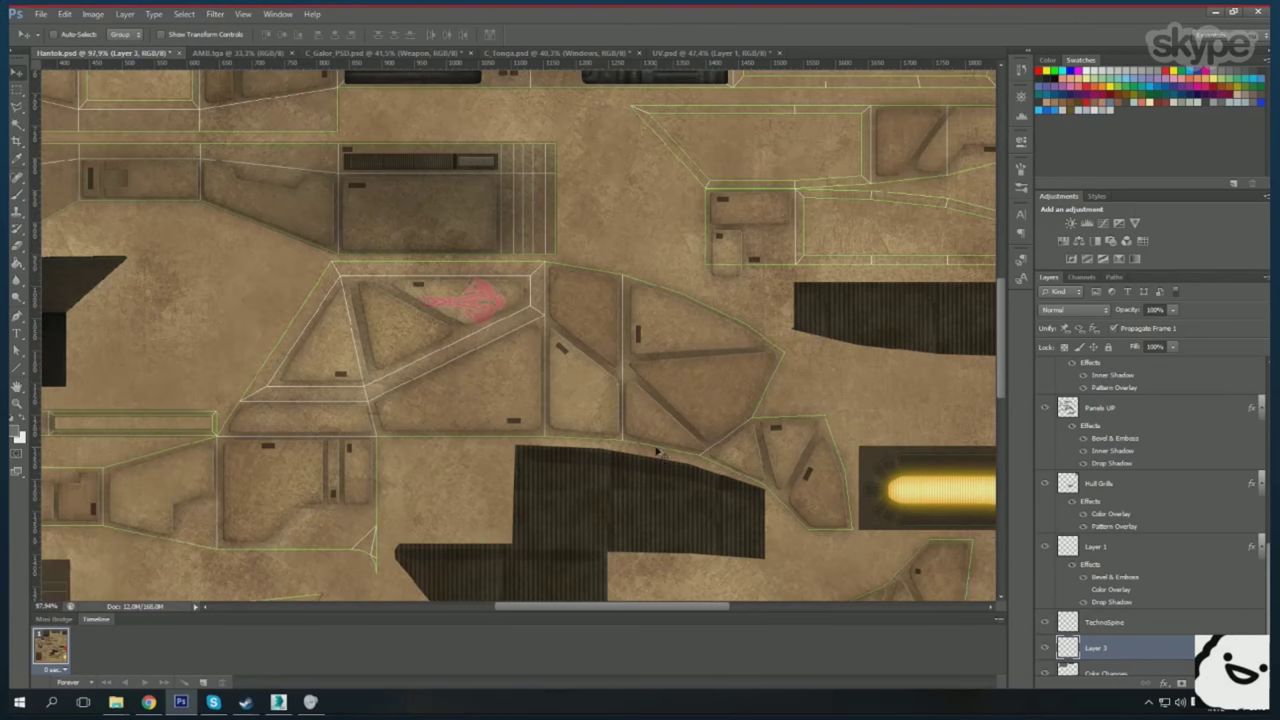
double_click(1096, 546)
text(HullLines)
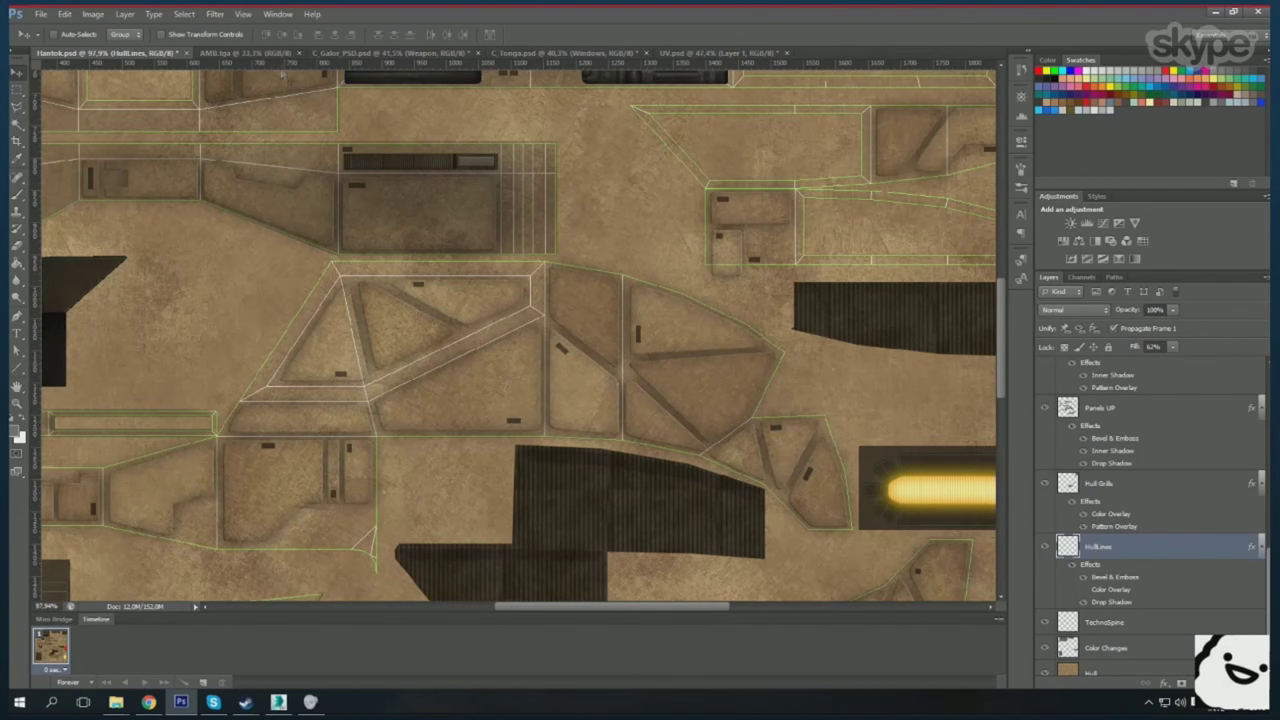
- Paste the red Emblem layer into the hull texture and resize it with Free Transform
click(380, 52)
click(110, 52)
key(ctrl+v)
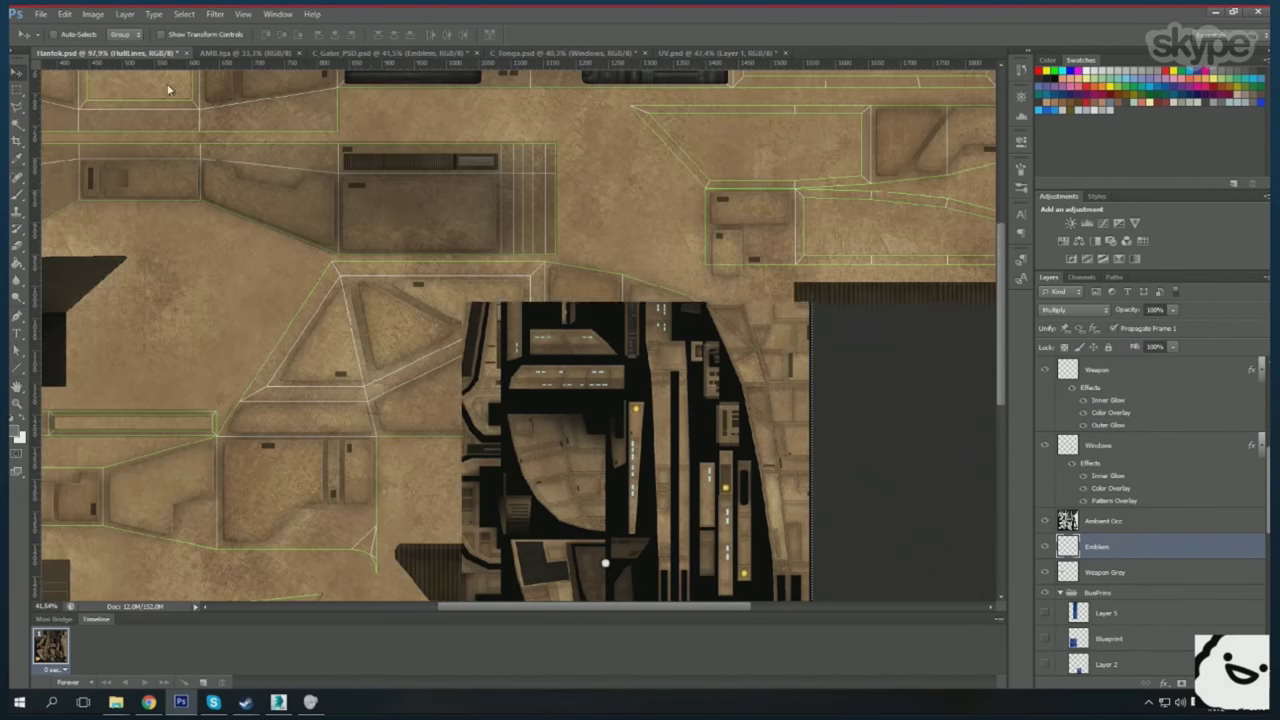
scroll(572, 350, up, 2)
key(ctrl+t)
scroll(571, 486, up, 2)
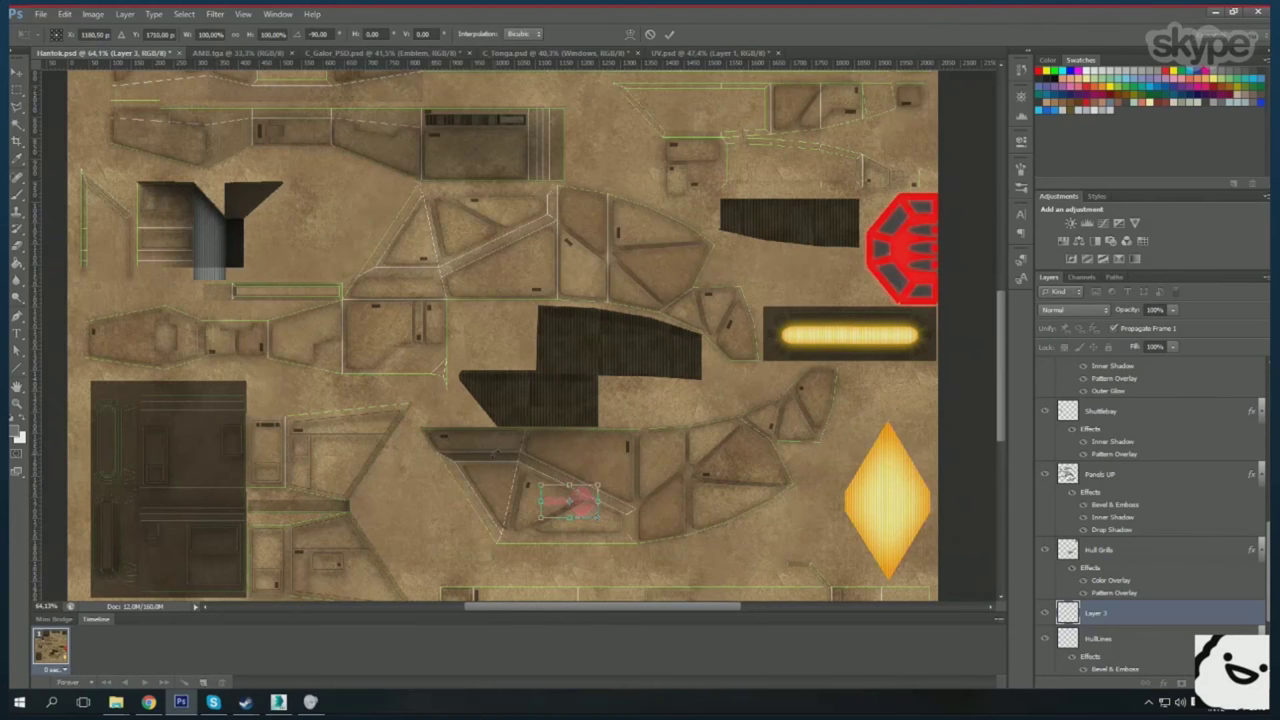
scroll(586, 508, up, 2)
scroll(536, 497, up, 2)
key(v)
key(Return)
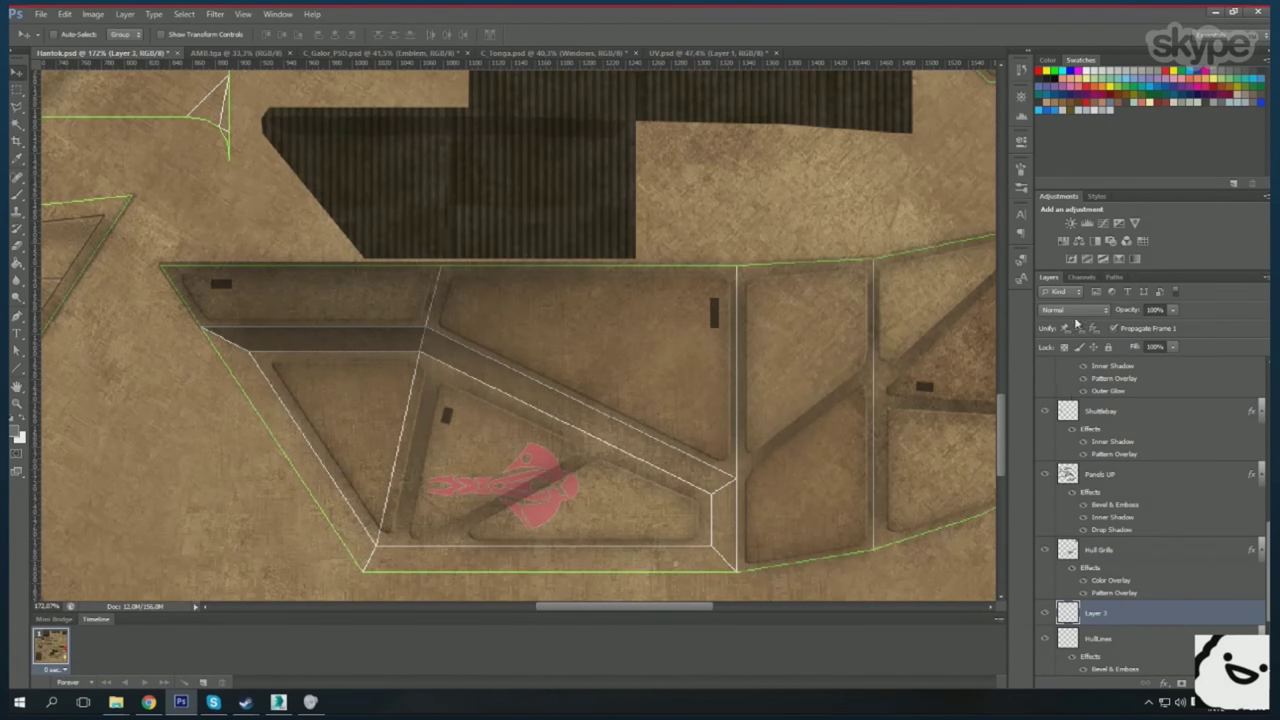
- Set the emblem layer to Multiply, reposition the layer effect, and hide the UV overlay
key(shift+alt+m)
text(Emblem)
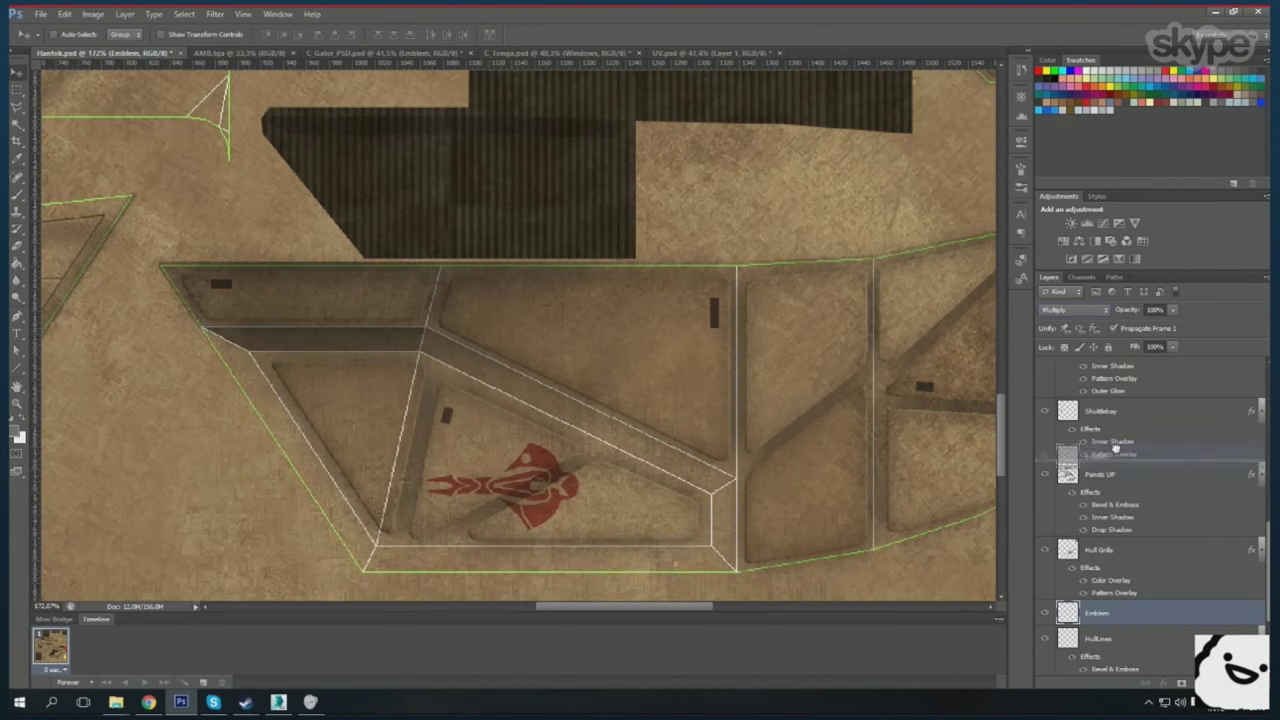
drag(1115, 450, 1115, 455)
click(278, 702)
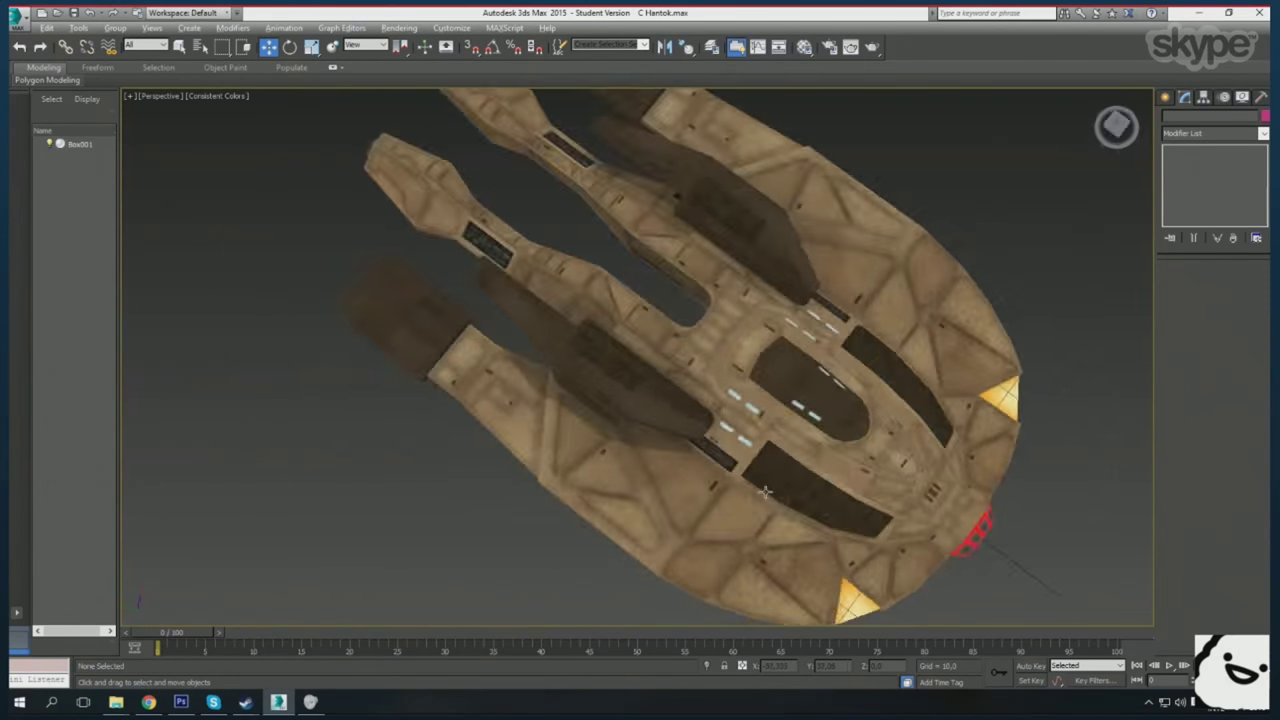
- Orbit the ship from above, the side and below to check the red emblem decals
mouse_move(764, 492)
mouse_down()
mouse_move(652, 475)
mouse_move(638, 488)
mouse_up()
key(alt+Tab)
key(alt+Tab)
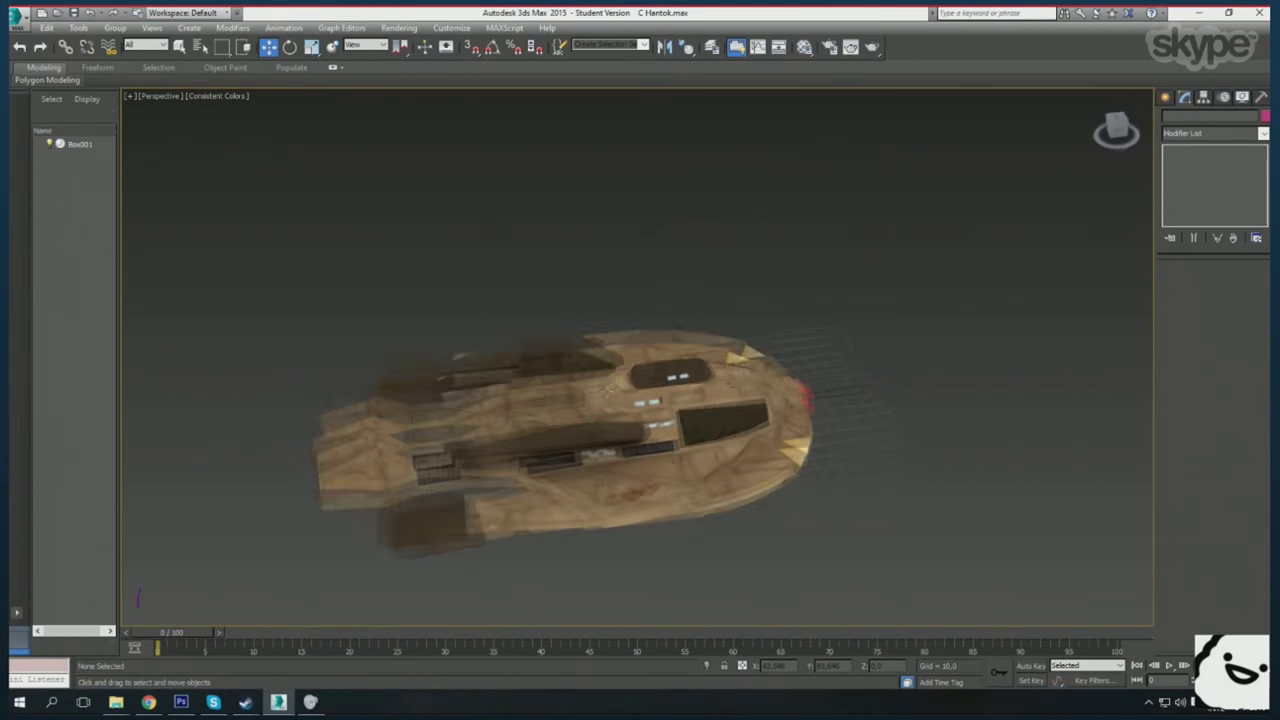
scroll(638, 488, up, 3)
scroll(638, 488, down, 3)
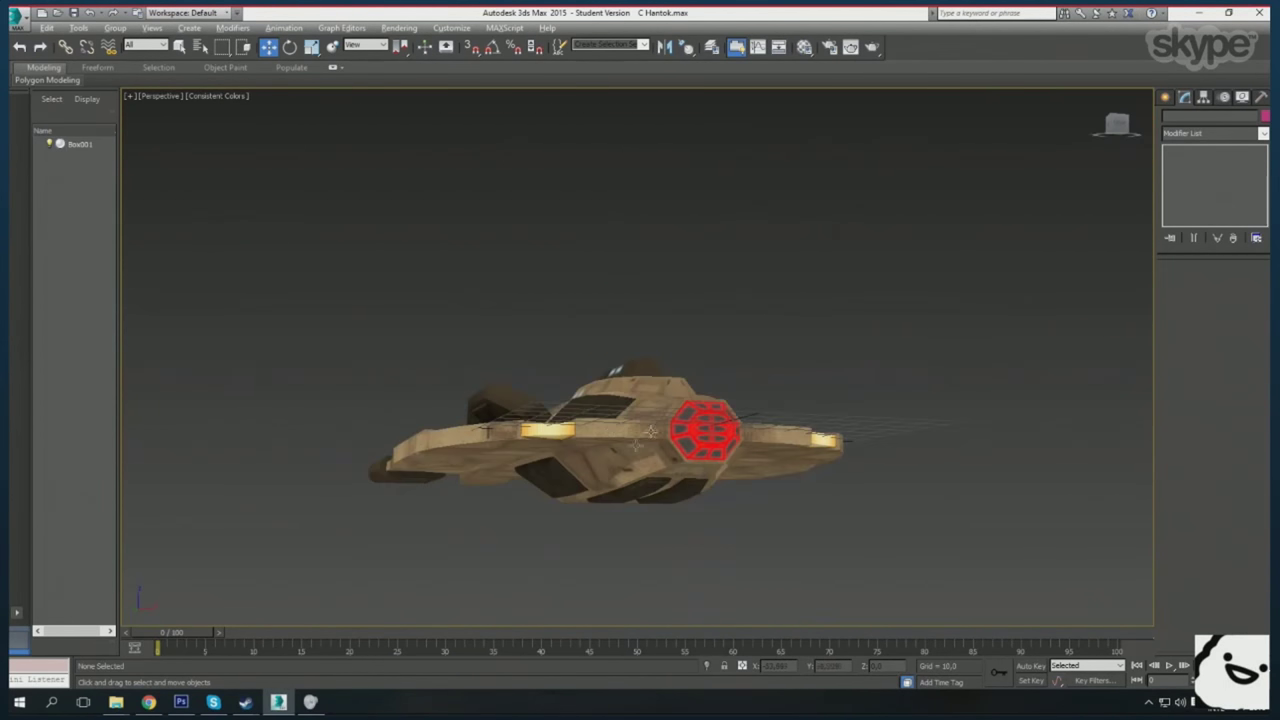
mouse_move(638, 488)
mouse_down()
mouse_move(773, 549)
mouse_move(781, 457)
mouse_up()
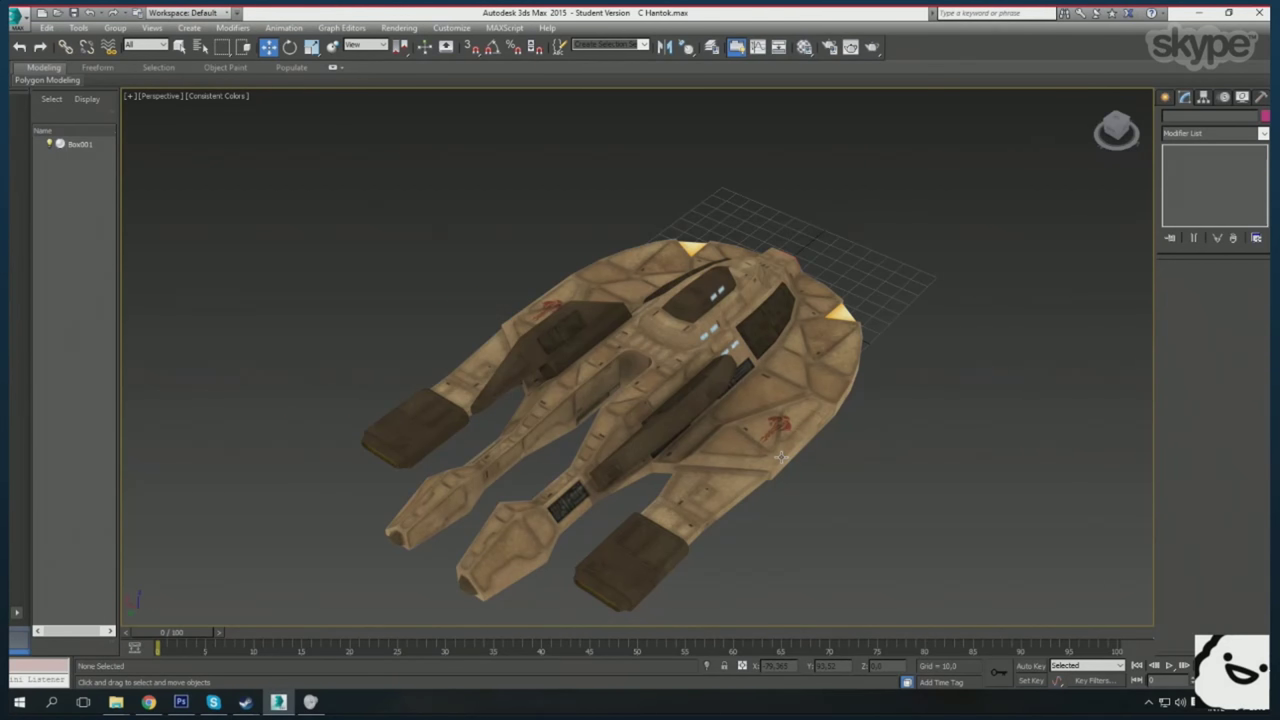
mouse_move(781, 457)
mouse_down()
mouse_move(634, 301)
mouse_move(817, 398)
mouse_up()
- Fit the texture to the window and rename two layers Main Weapon and Bridge Light
key(alt+Tab)
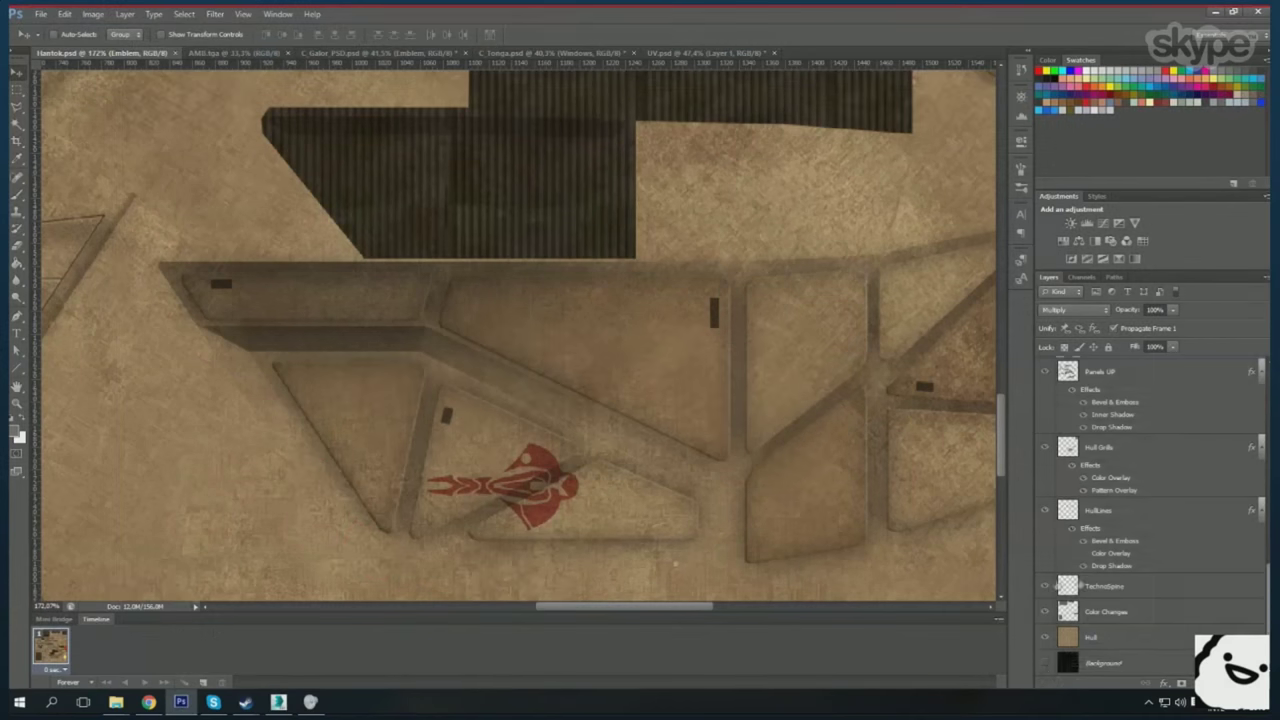
key(ctrl+0)
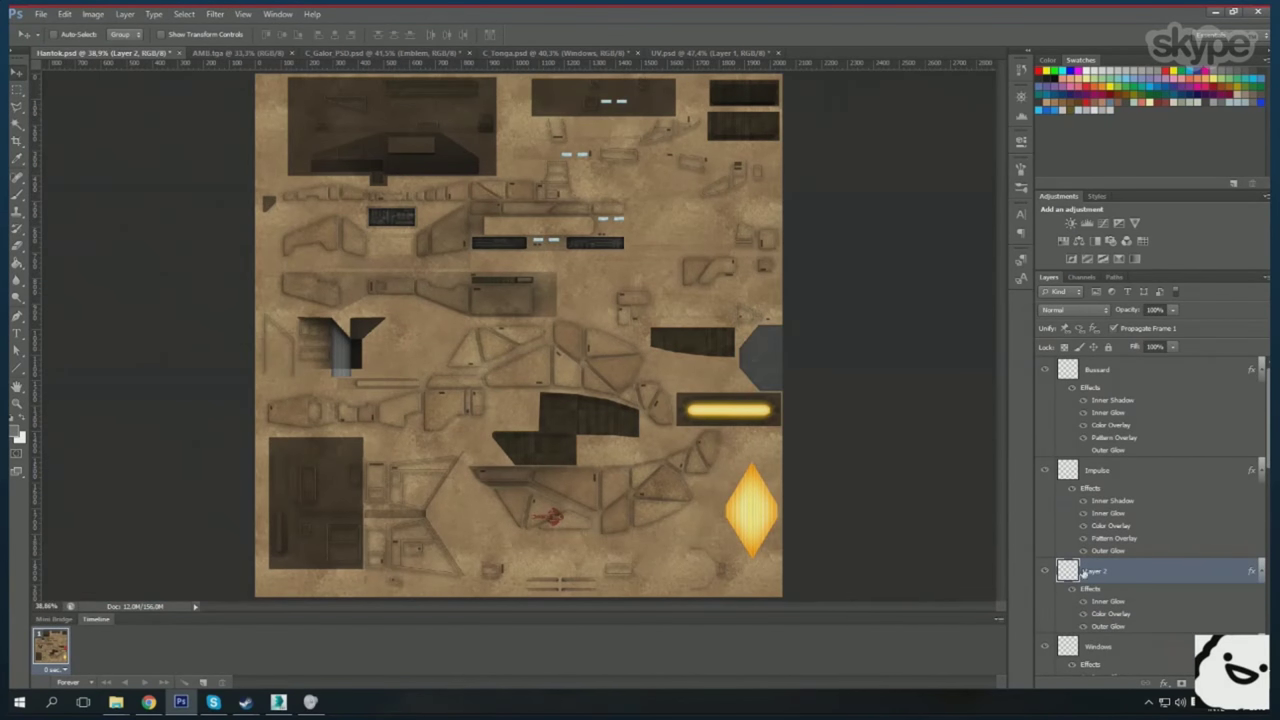
text(Main Weapon)
key(Return)
scroll(1100, 520, down, 3)
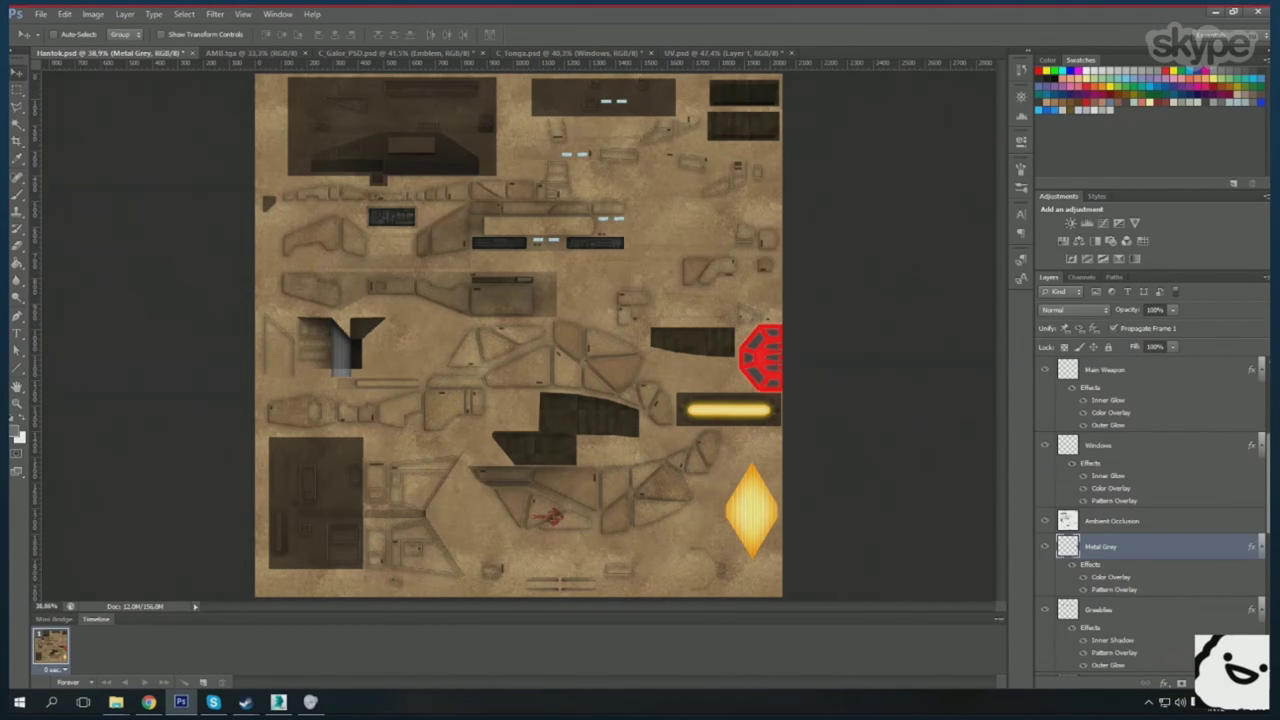
double_click(1097, 521)
text(Bridge Light)
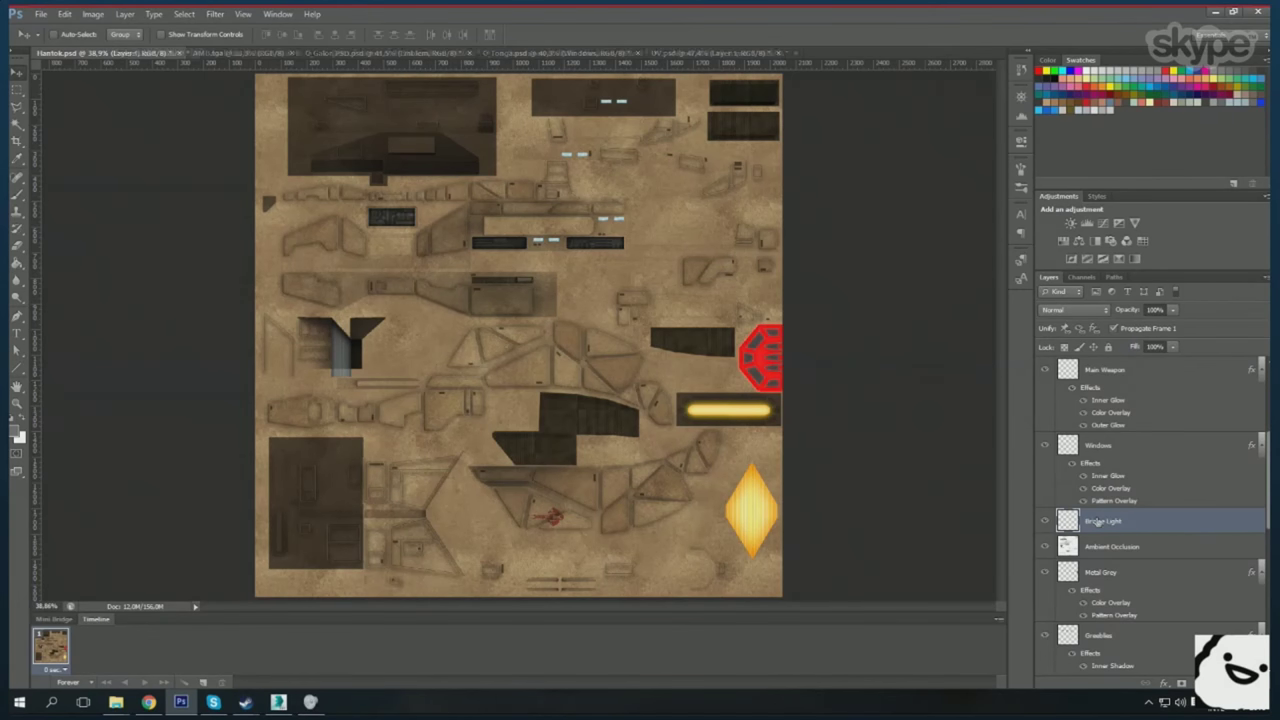
key(Return)
scroll(1100, 520, down, 3)
scroll(505, 265, up, 8)
- Draw a white circle on the cockpit panel with the Ellipse Tool and add an Inner Shadow
right_click(17, 366)
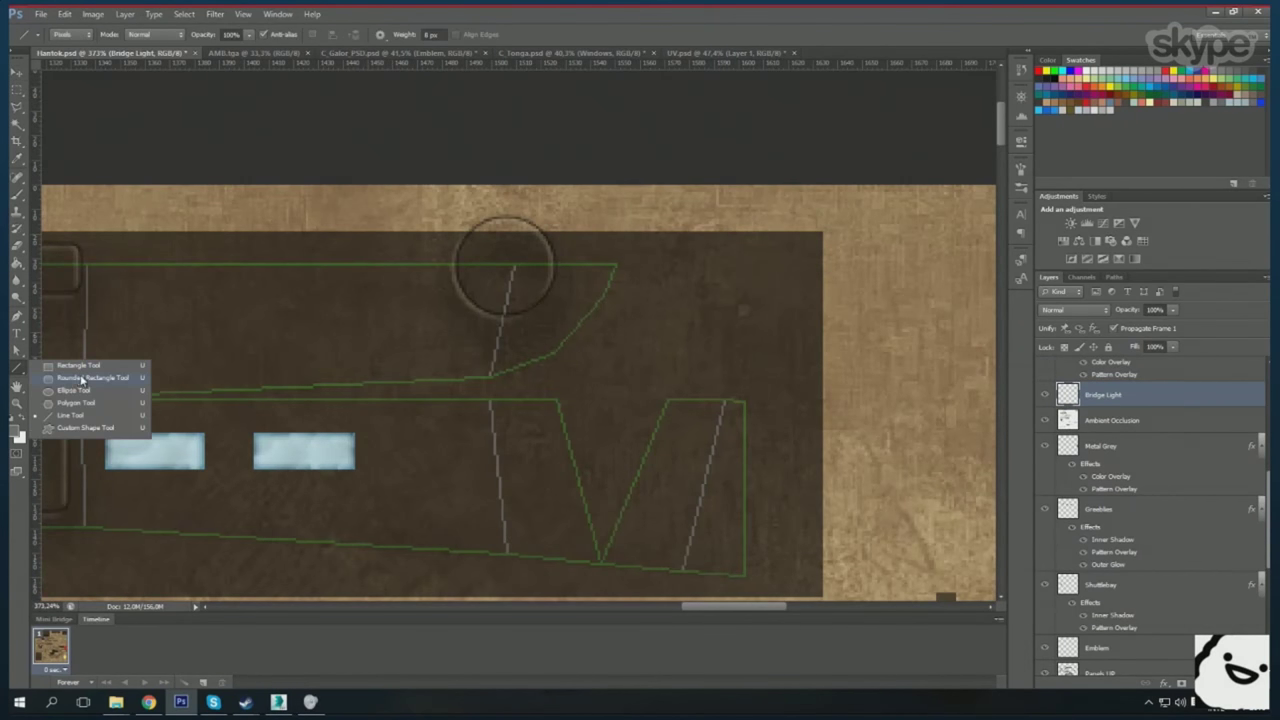
click(75, 390)
drag(455, 315, 557, 212)
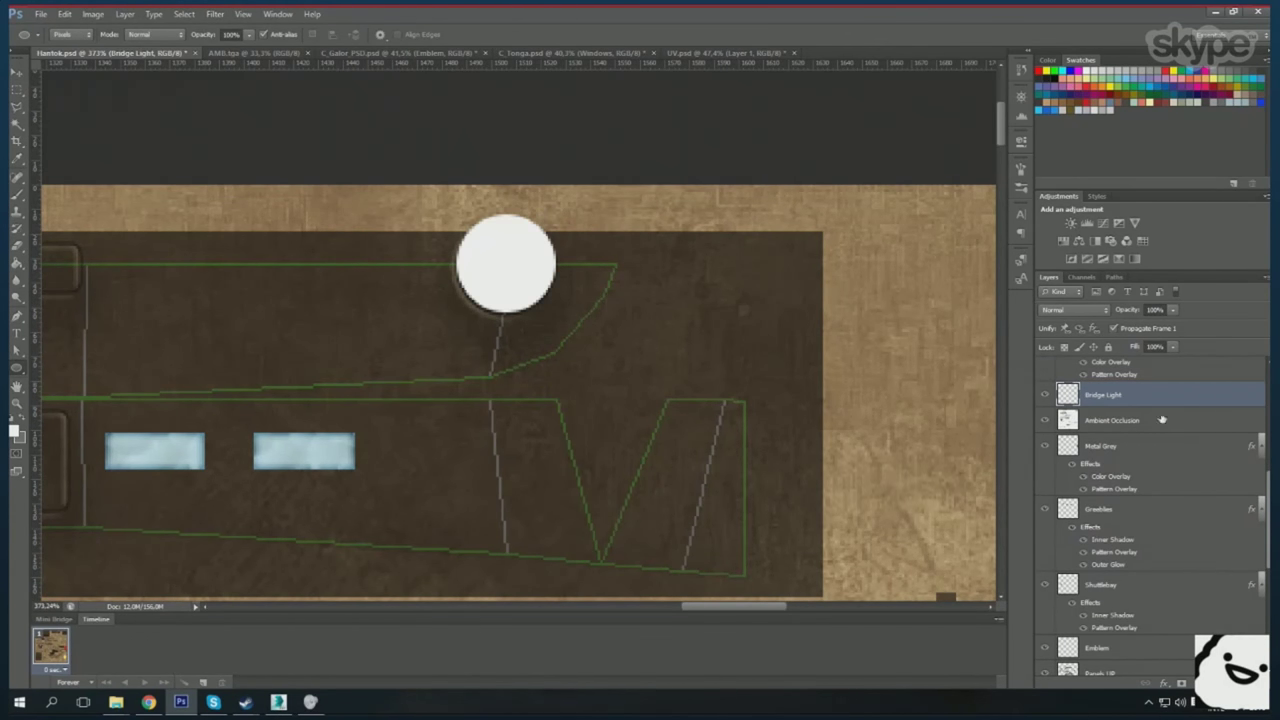
double_click(1180, 394)
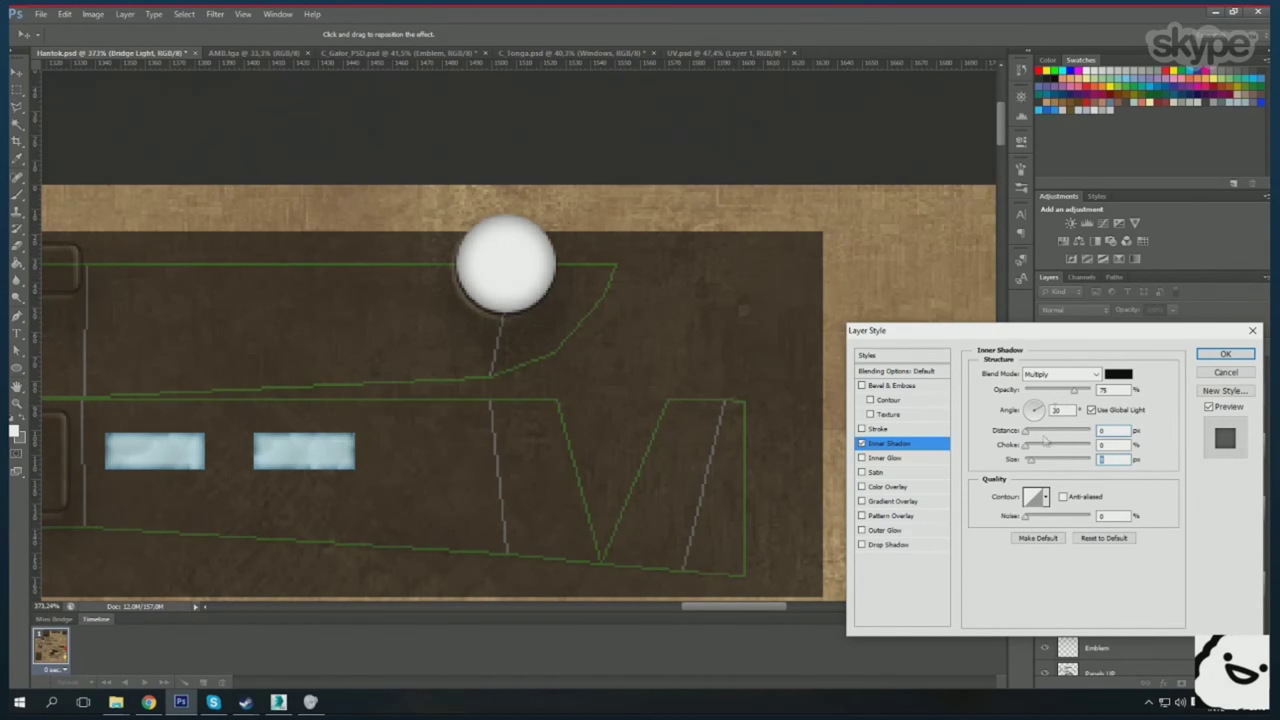
drag(1041, 470, 1036, 466)
key(Return)
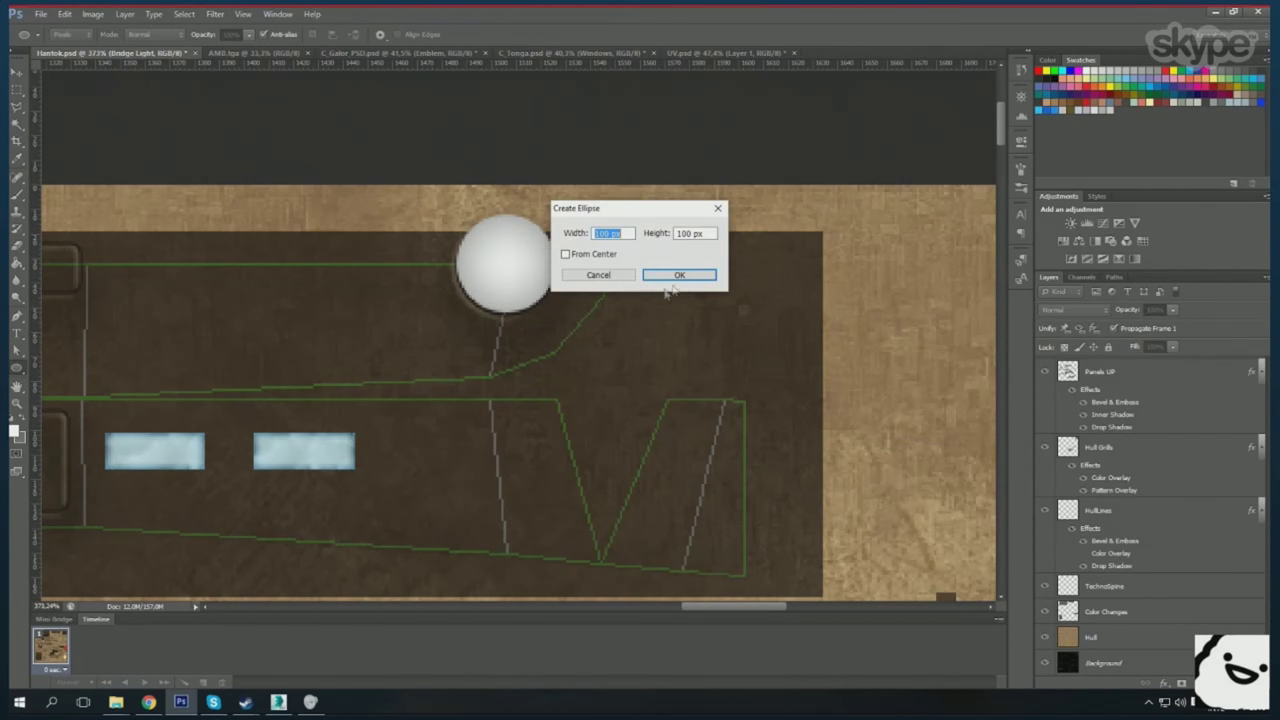
- Shrink the white circle slightly with Free Transform
key(ctrl+t)
scroll(556, 308, up, 2)
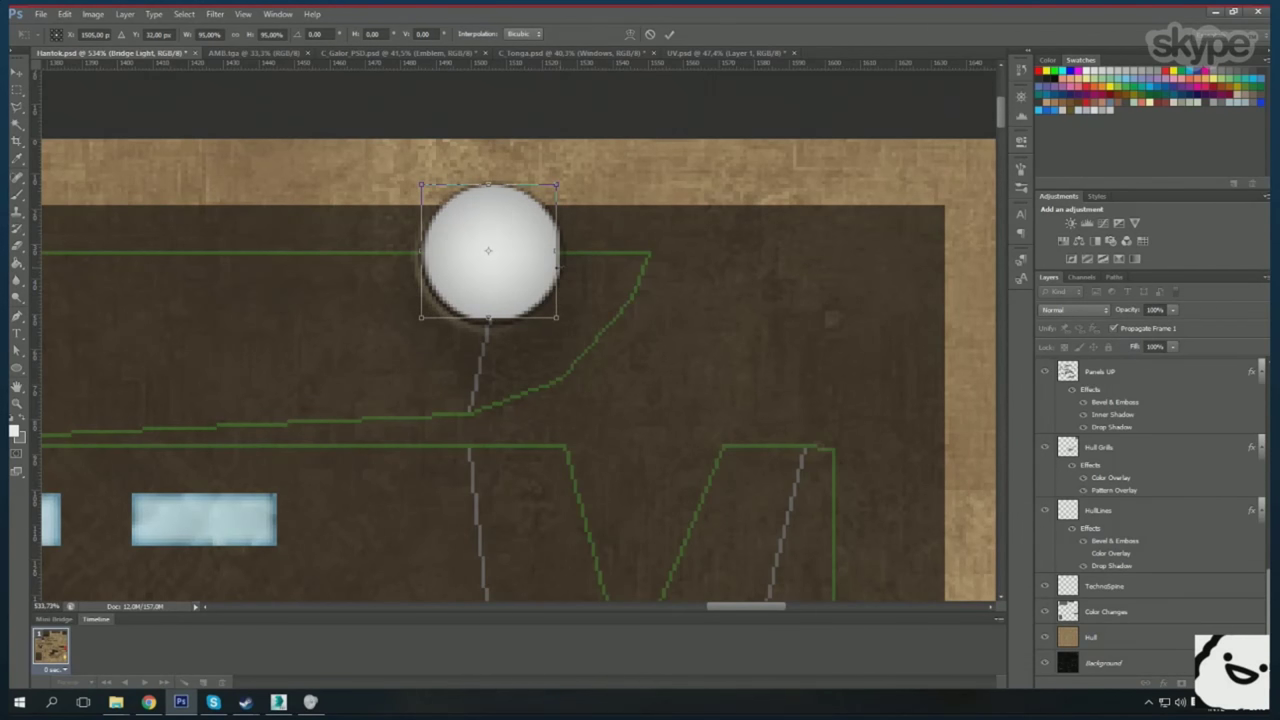
drag(421, 318, 426, 315)
key(Return)
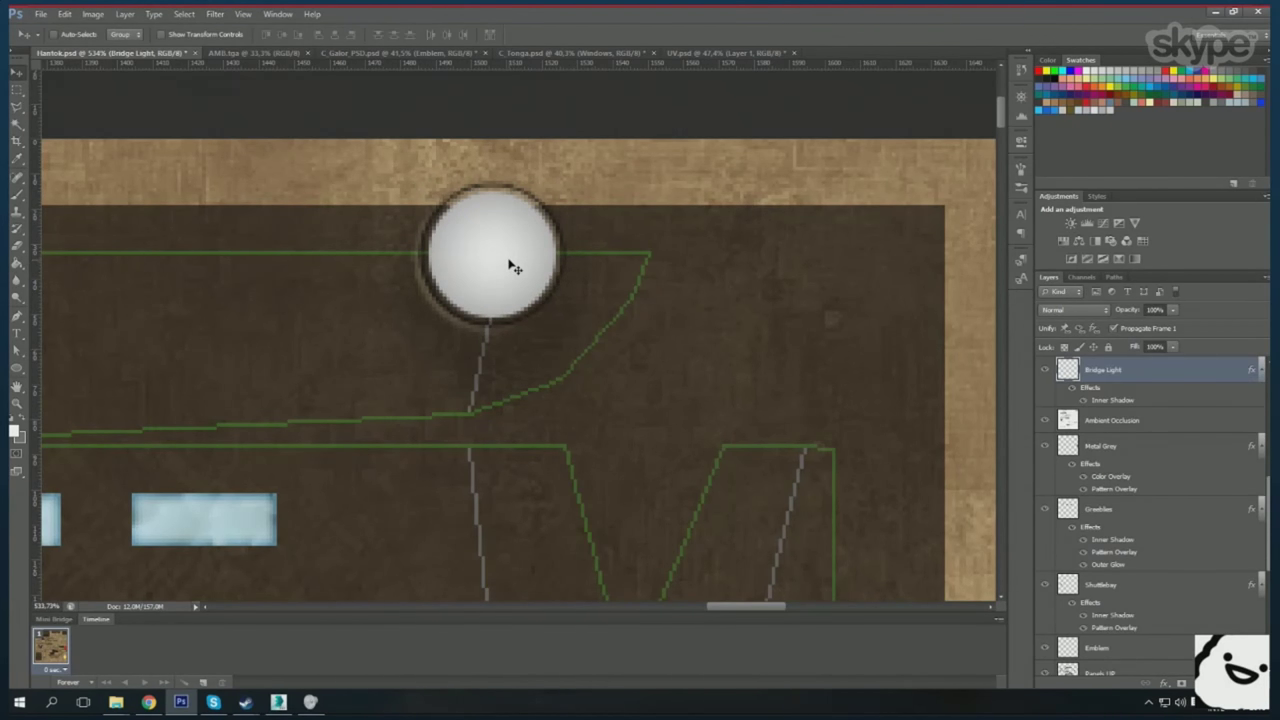
scroll(508, 266, down, 6)
key(alt+Tab)
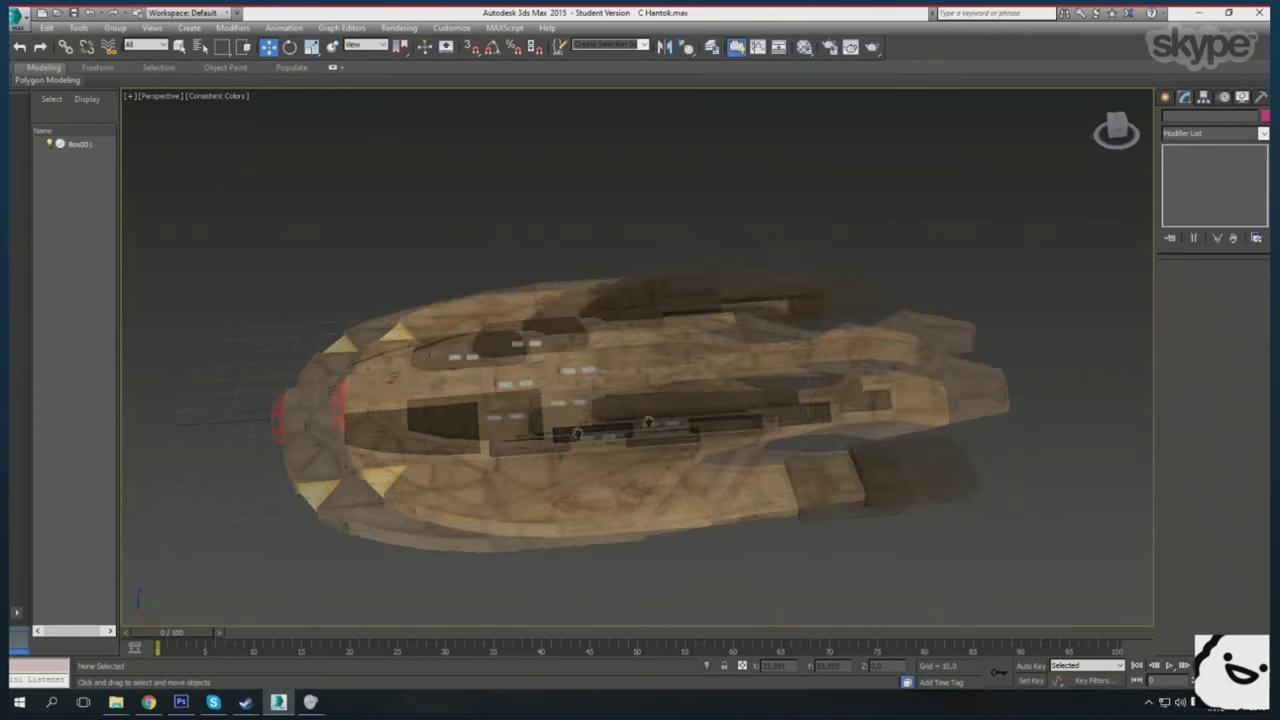
- Zoom onto the white bridge light on the cockpit and orbit to a low side view
scroll(507, 377, up, 10)
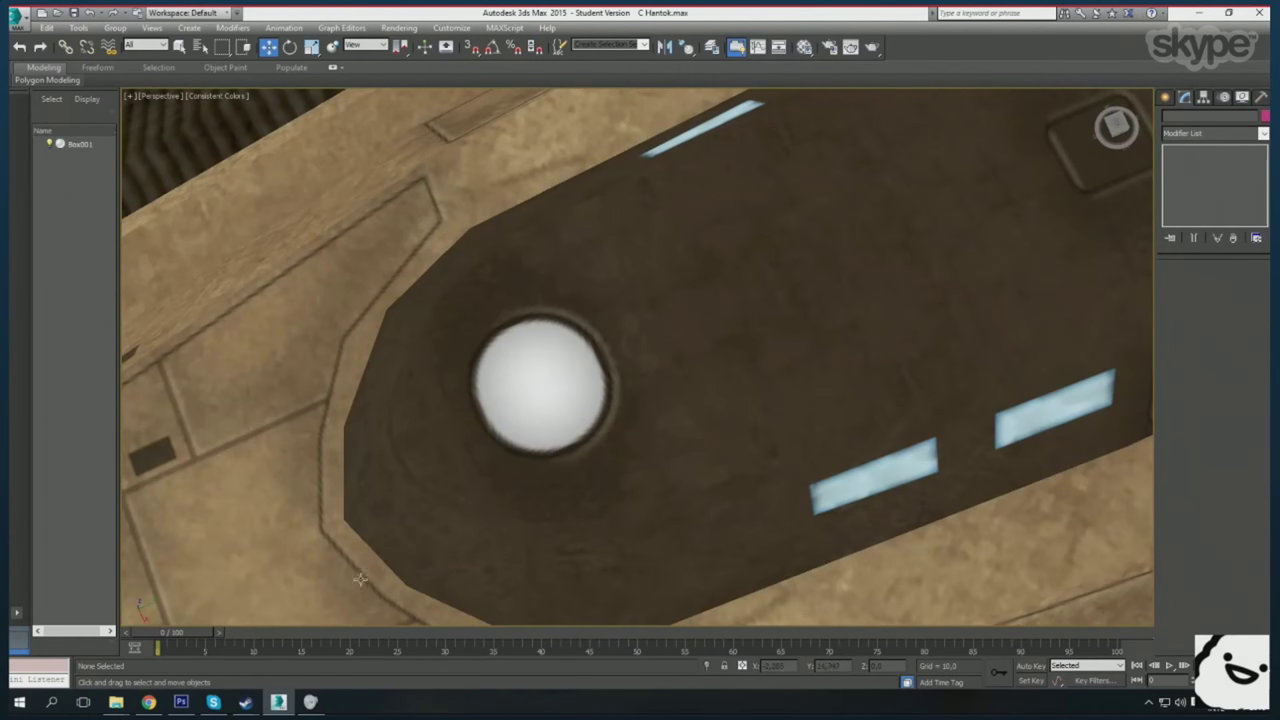
key(alt+Tab)
key(alt+Tab)
scroll(574, 475, down, 4)
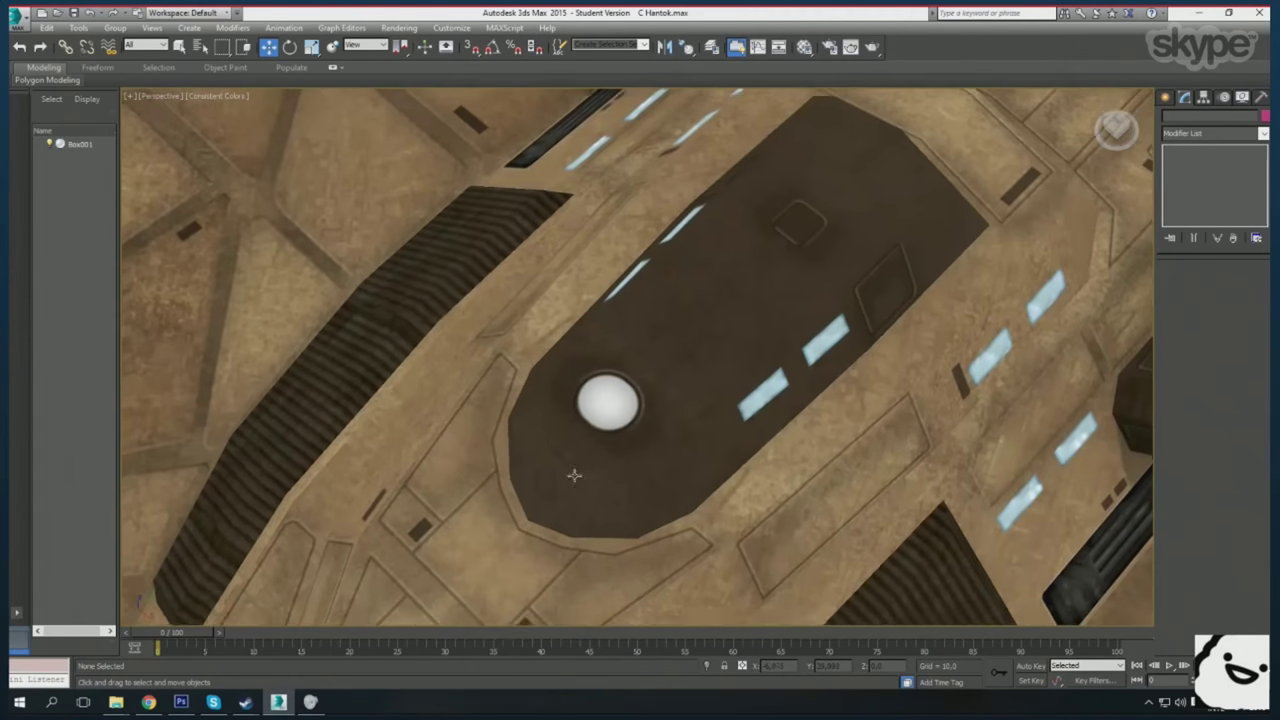
scroll(574, 475, up, 2)
scroll(556, 483, down, 8)
mouse_move(556, 483)
mouse_down()
mouse_move(805, 336)
mouse_move(886, 357)
mouse_move(753, 434)
mouse_up()
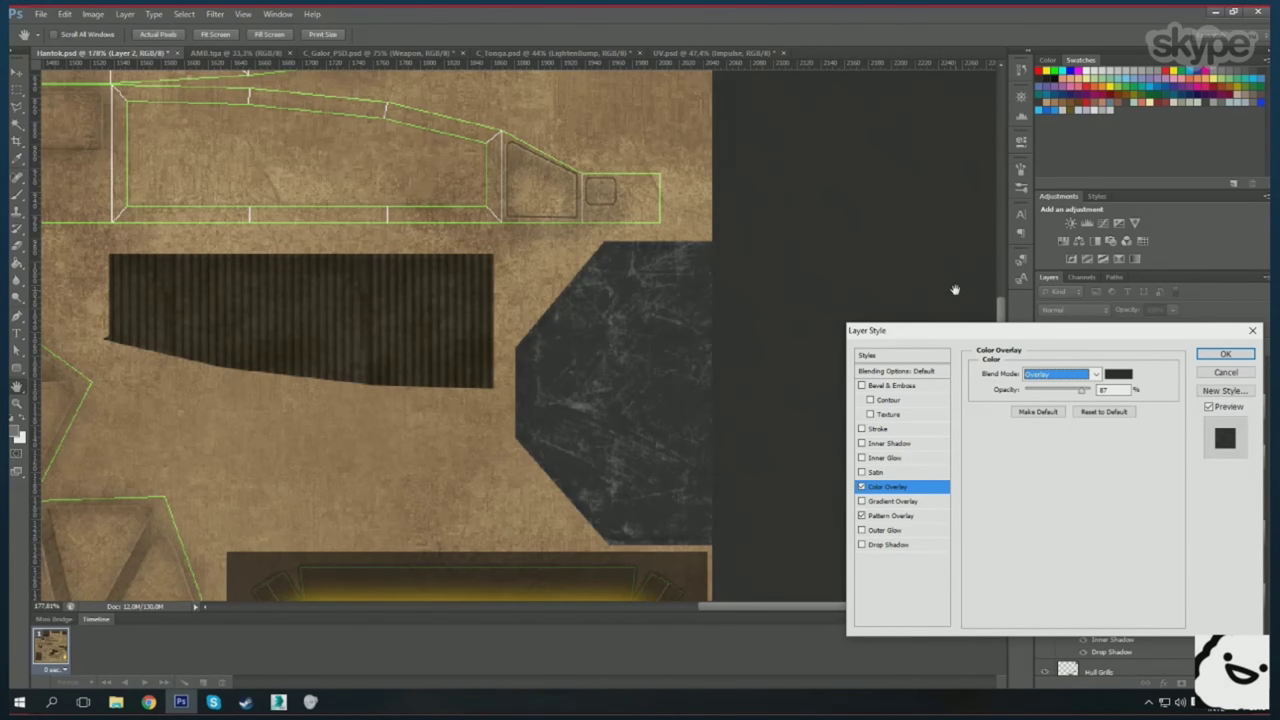
- Confirm the grey plate's overlay, paste the white crown icon, hide Metal Grey, then rotate and enlarge the crown
key(Return)
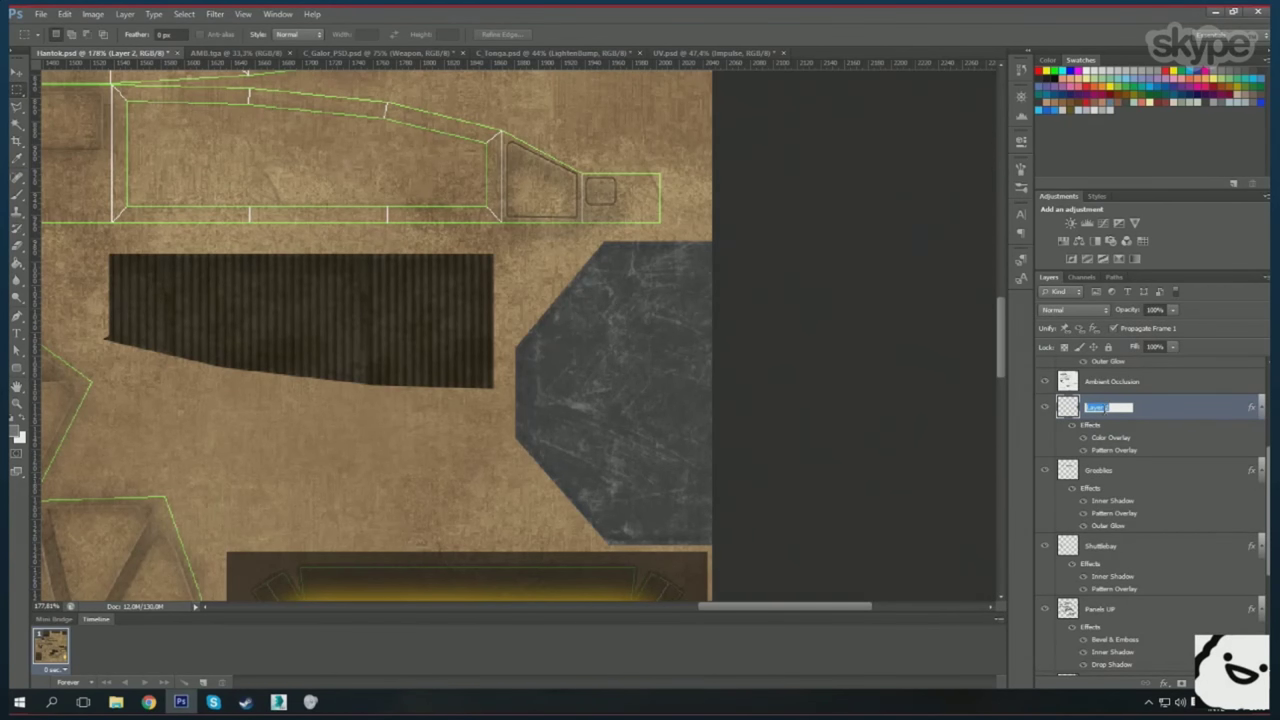
key(ctrl+v)
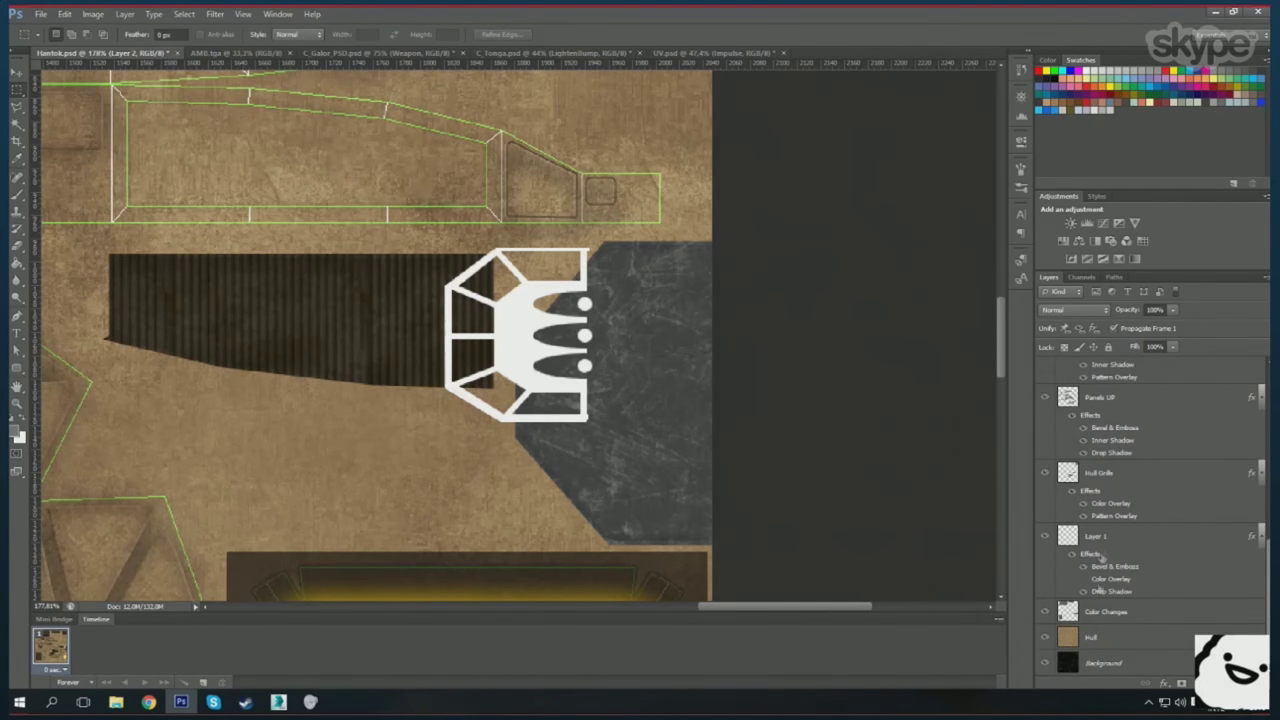
scroll(1048, 626, up, 3)
click(1048, 626)
key(ctrl+t)
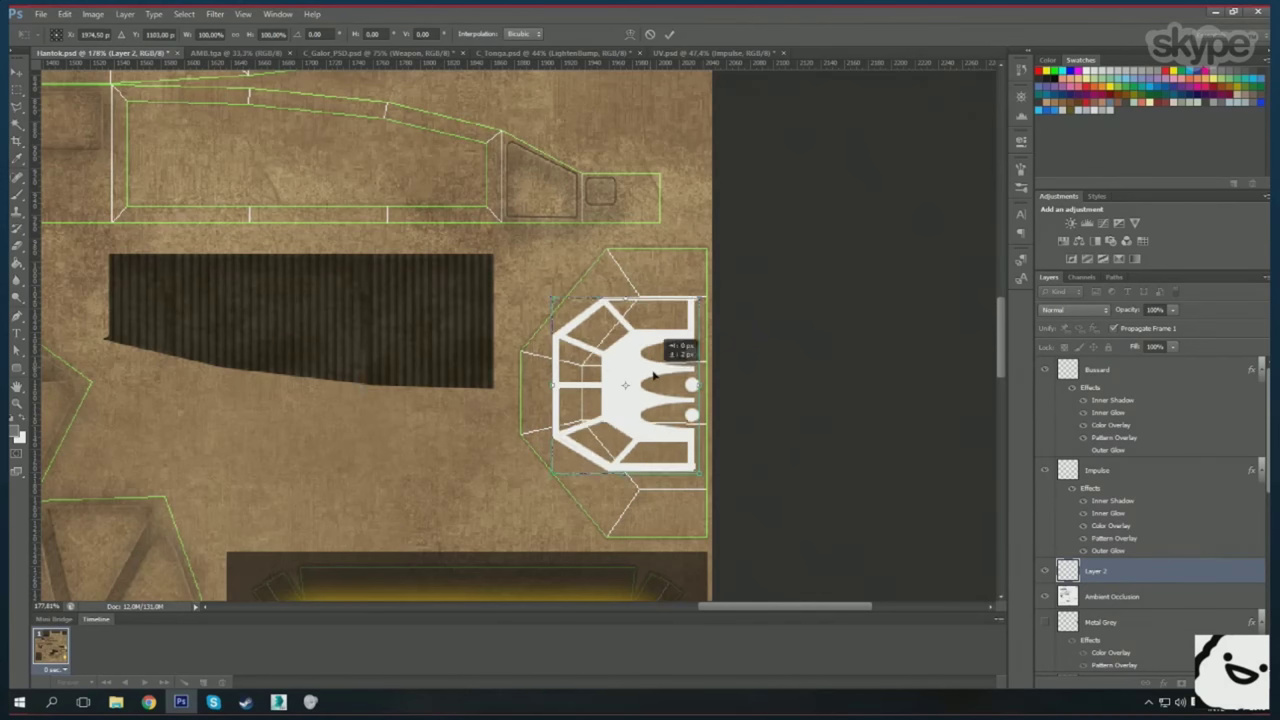
drag(552, 288, 530, 276)
drag(631, 384, 620, 372)
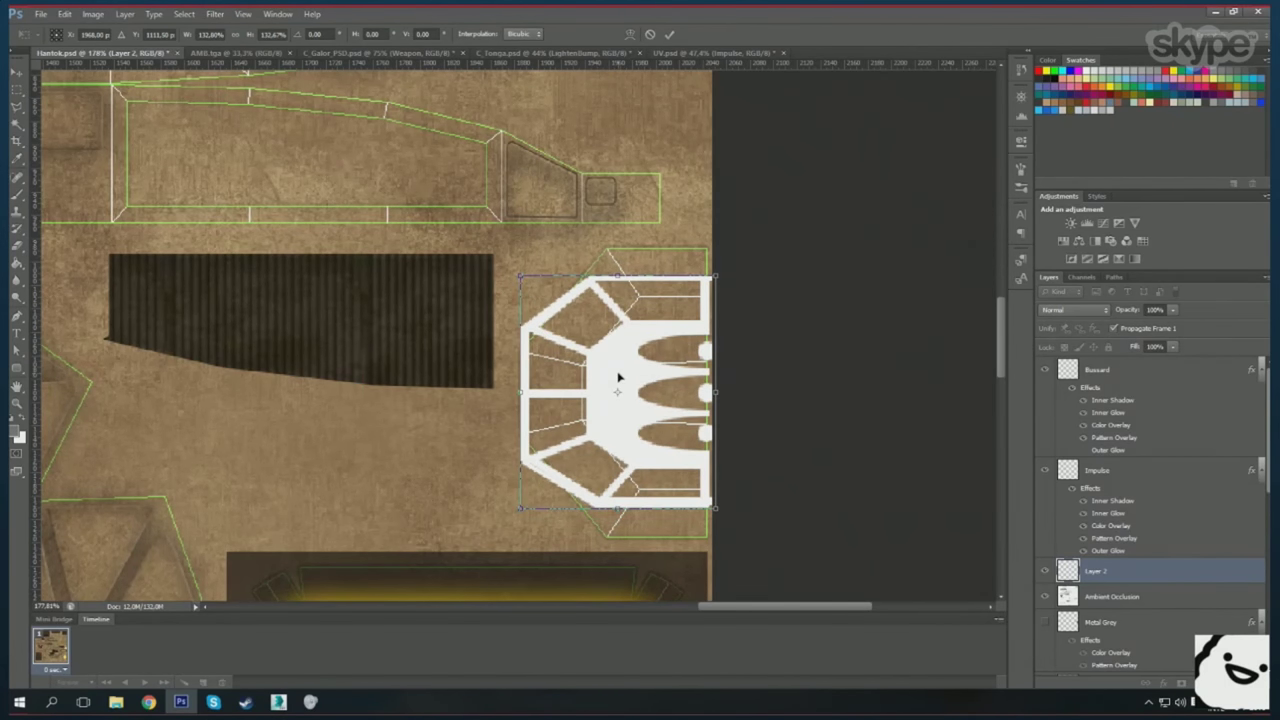
key(v)
key(Return)
- Erase the left part of the crown and enlarge the remaining prongs
key(m)
scroll(628, 372, up, 1)
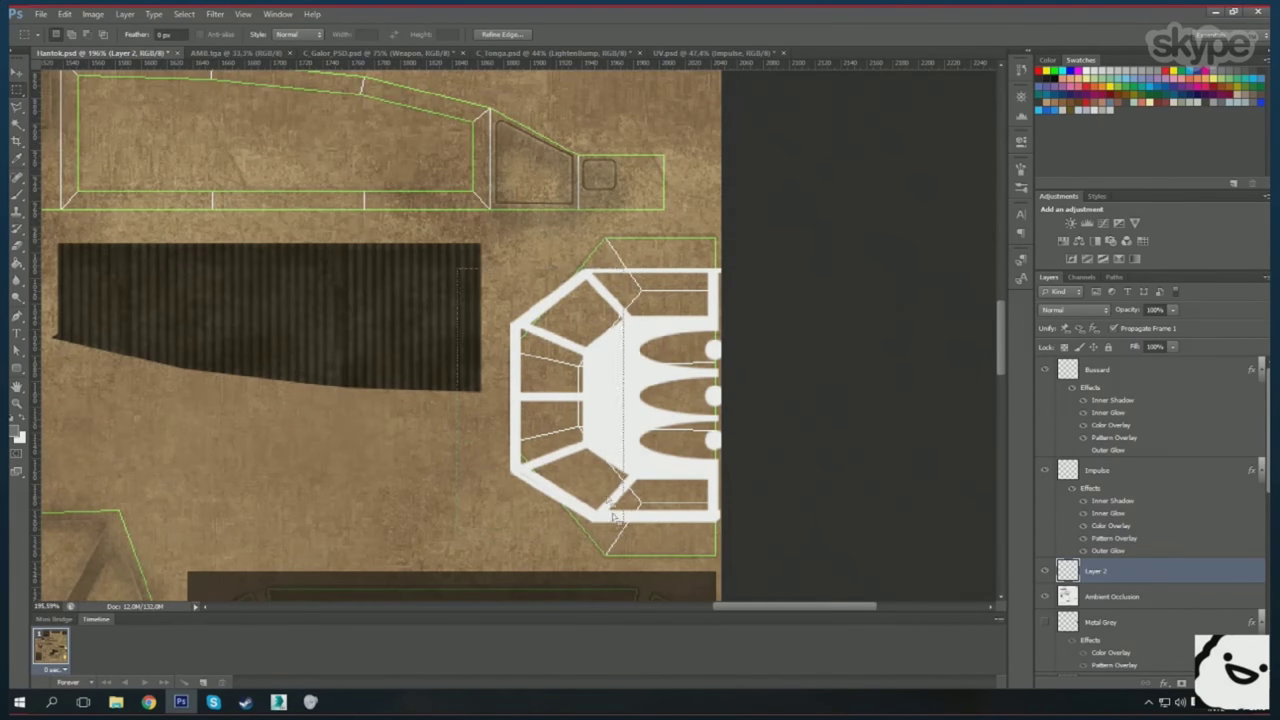
key(Delete)
drag(614, 517, 738, 318)
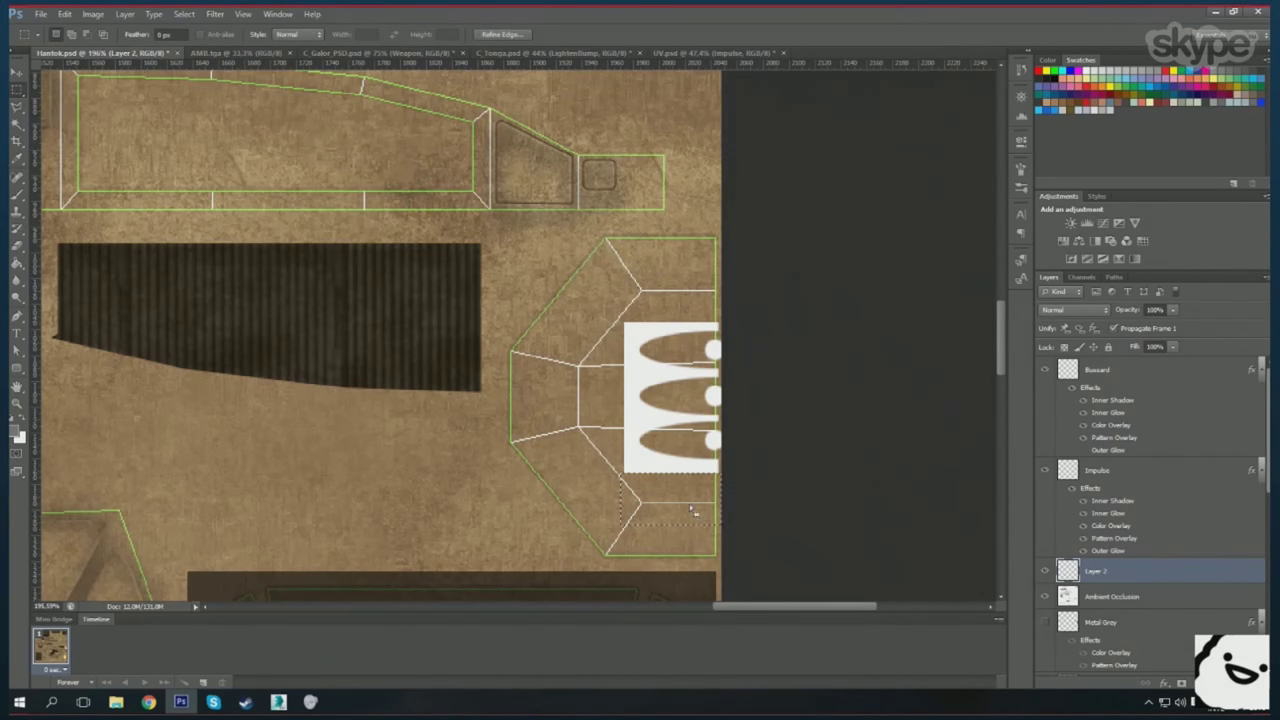
key(ctrl+t)
drag(580, 318, 560, 298)
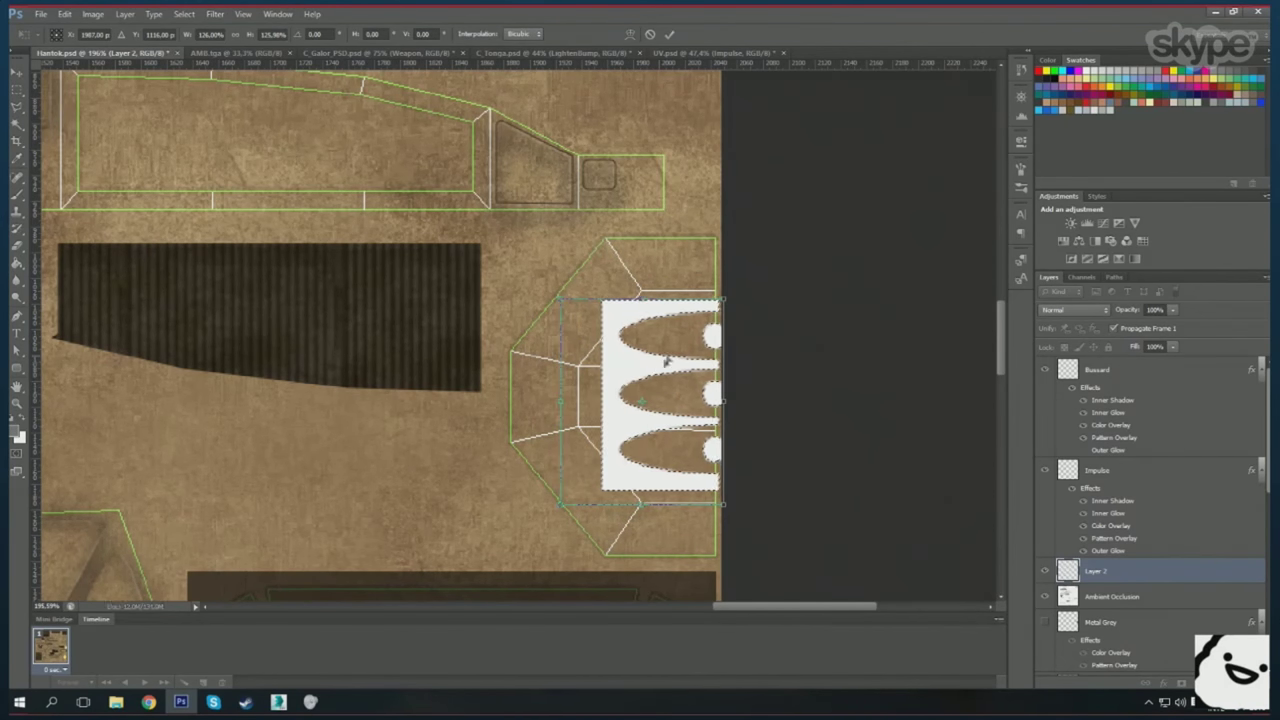
key(Return)
- Shrink the selected crown piece to about 93%
drag(634, 330, 609, 497)
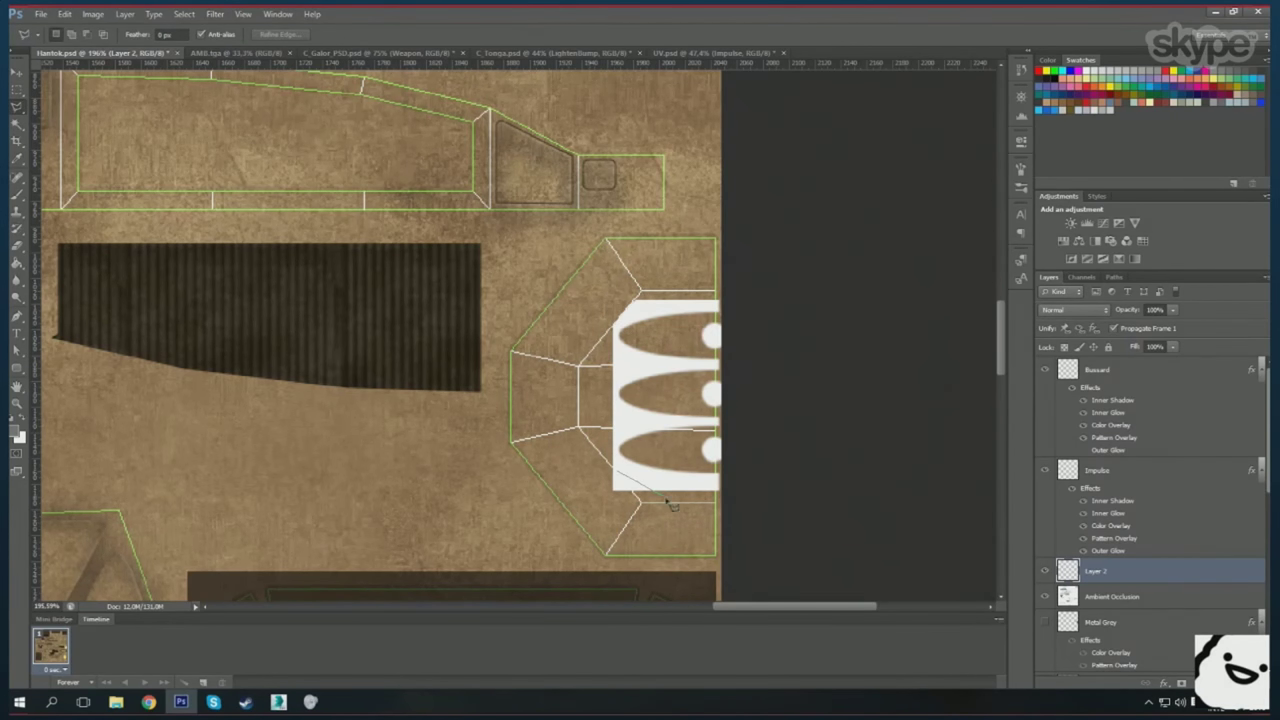
key(ctrl+t)
drag(612, 490, 620, 484)
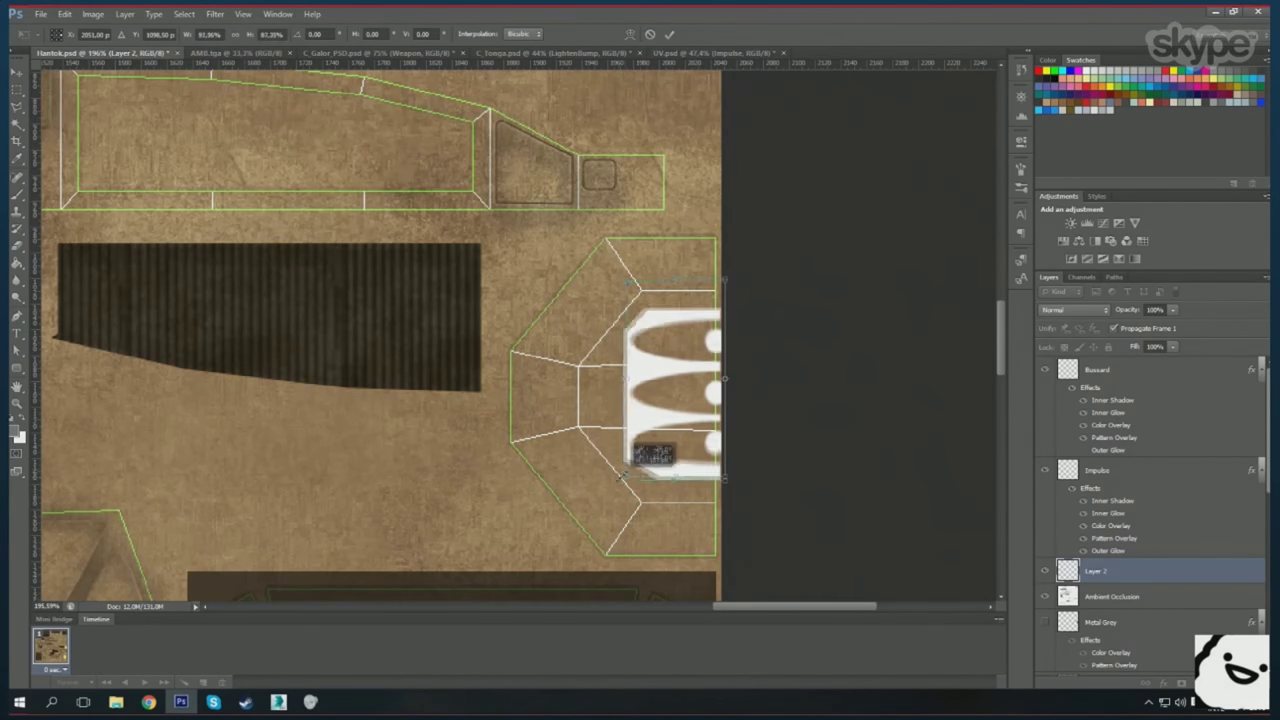
click(16, 73)
key(Return)
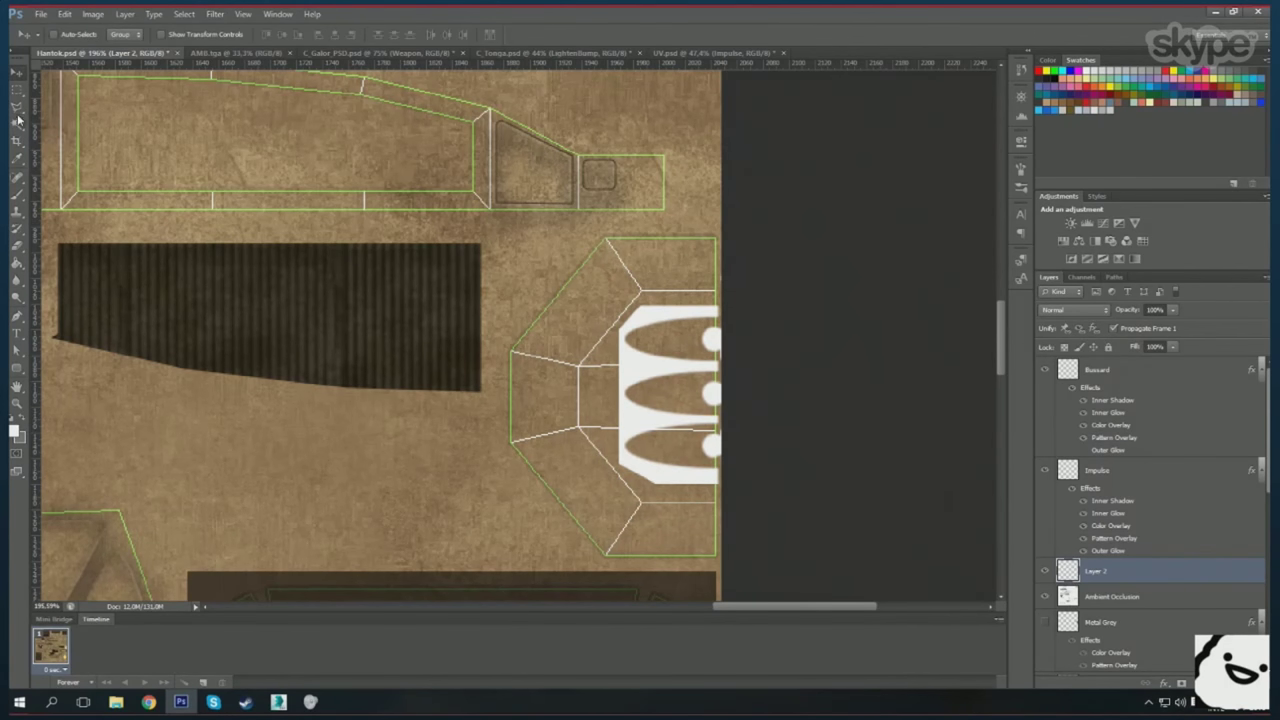
scroll(606, 409, up, 1)
- Fill a lasso selection with white on Layer 2 and deselect it
key(l)
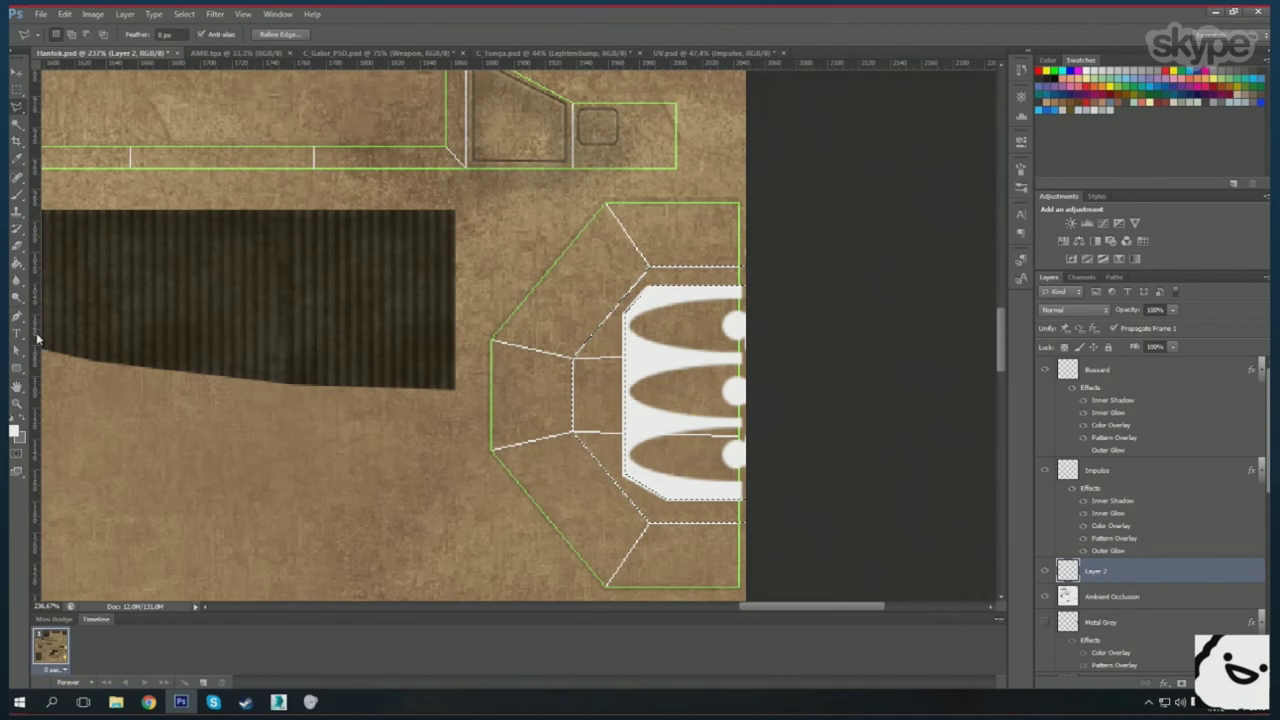
key(g)
click(600, 345)
key(ctrl+d)
key(m)
scroll(600, 345, down, 1)
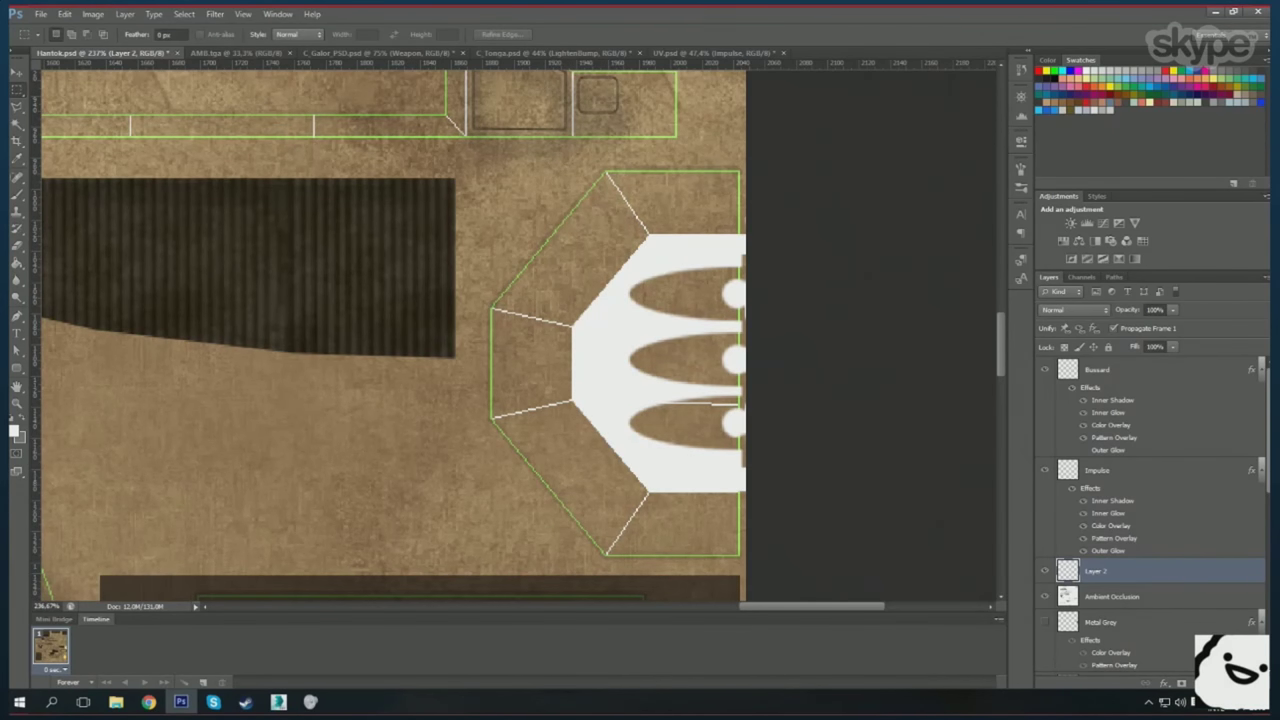
- Draw two thick 15 px white line struts out from the emblem
right_click(16, 370)
click(80, 418)
drag(575, 322, 491, 304)
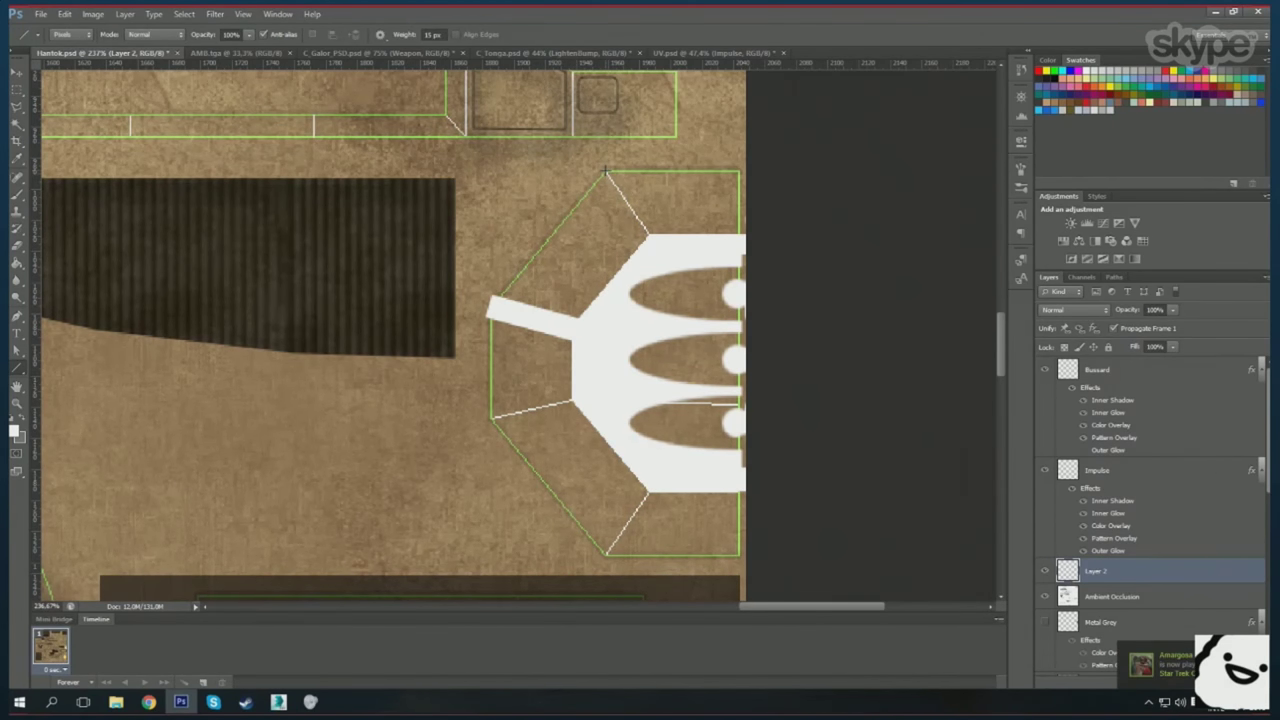
drag(636, 489, 603, 556)
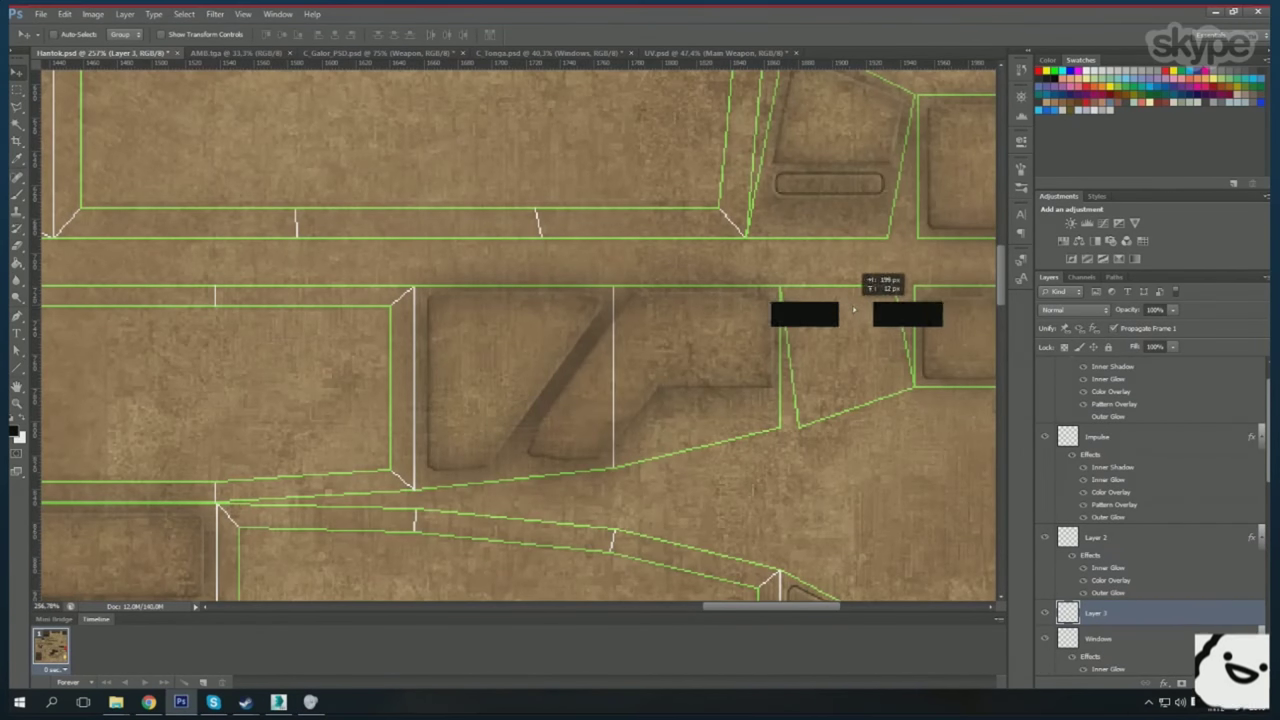
- Shift the two black rectangles down and left, then come back to the Photoshop texture
drag(853, 310, 761, 400)
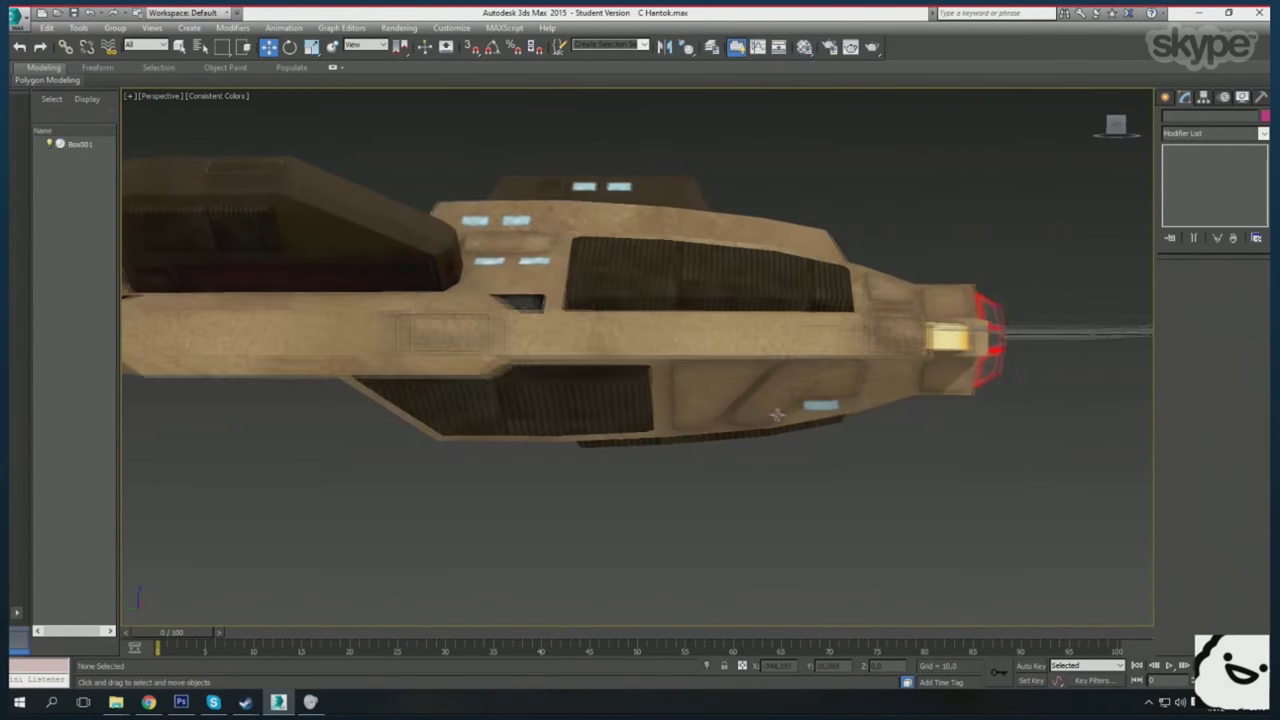
click(181, 703)
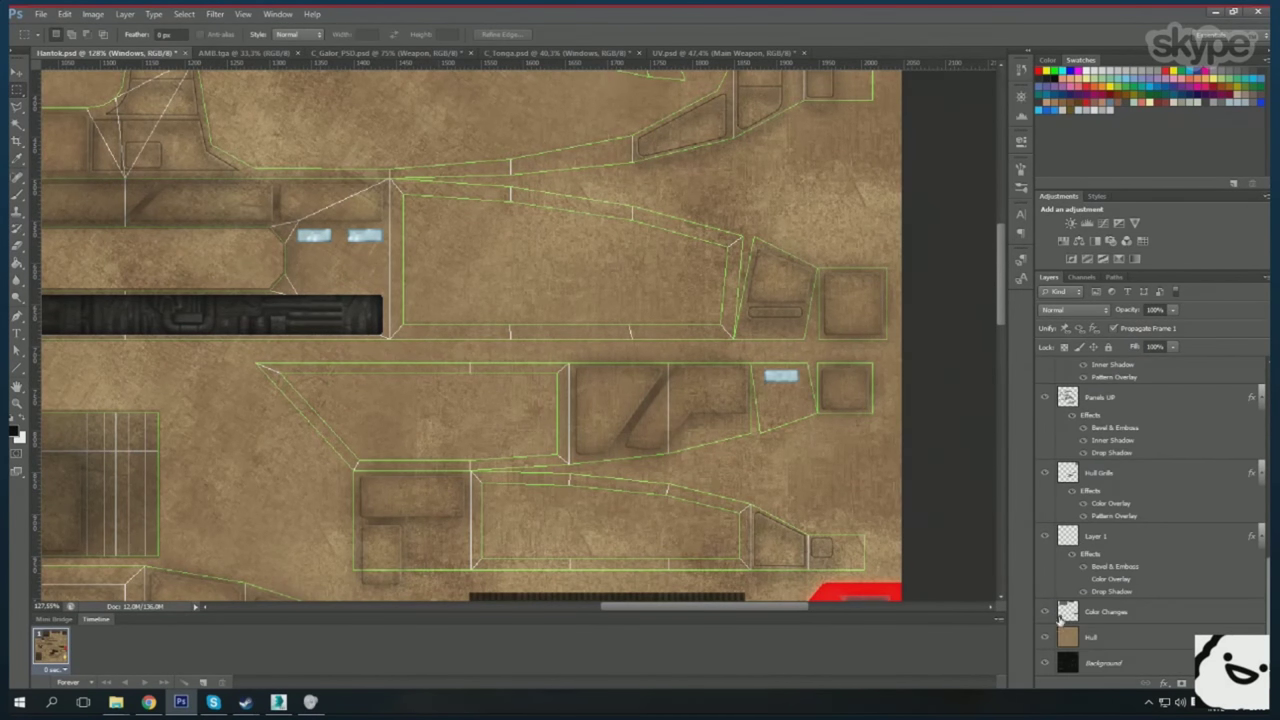
- Cut out the middle of the greeble strip and add two small black window rectangles
click(278, 703)
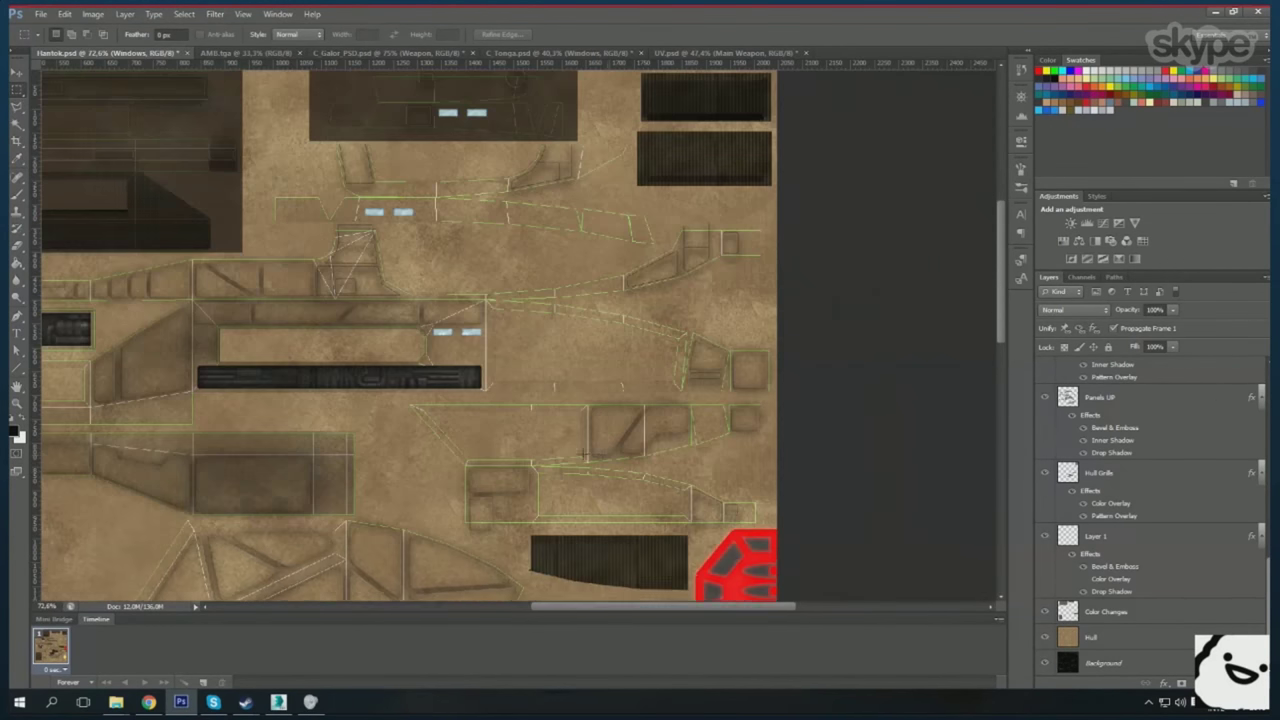
scroll(585, 455, down, 5)
scroll(600, 420, up, 4)
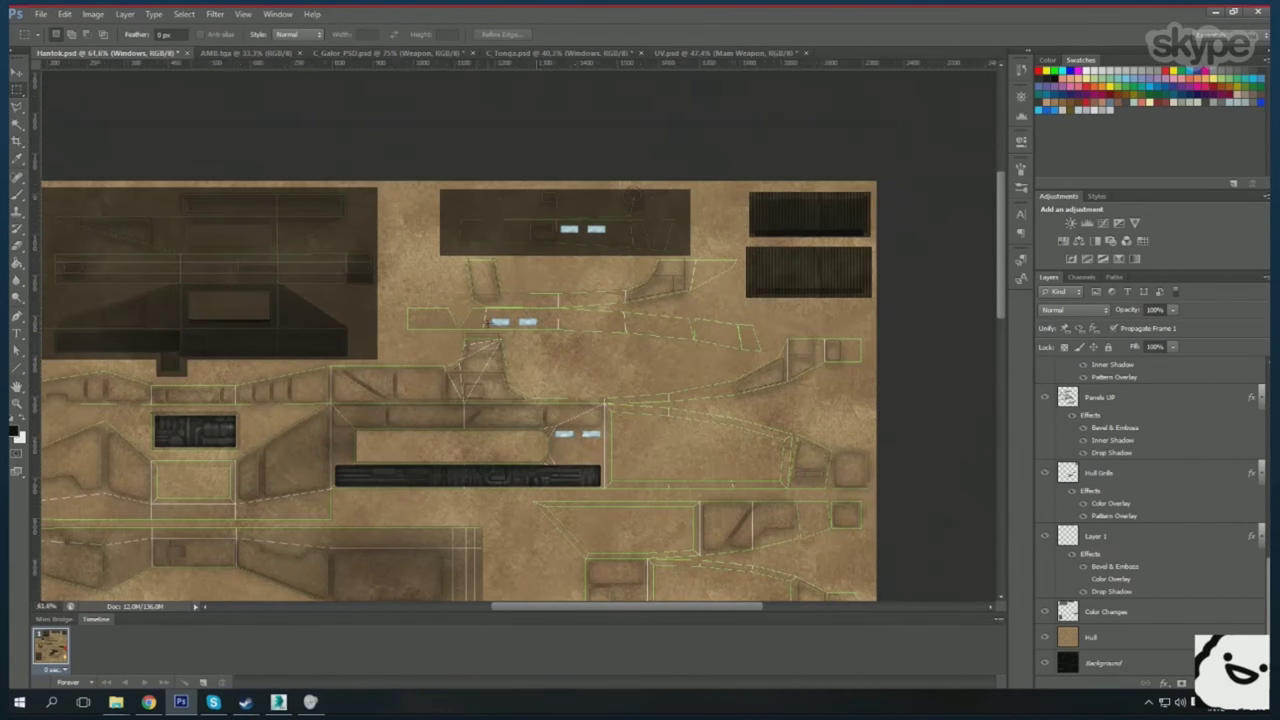
scroll(604, 405, up, 5)
scroll(1120, 527, up, 5)
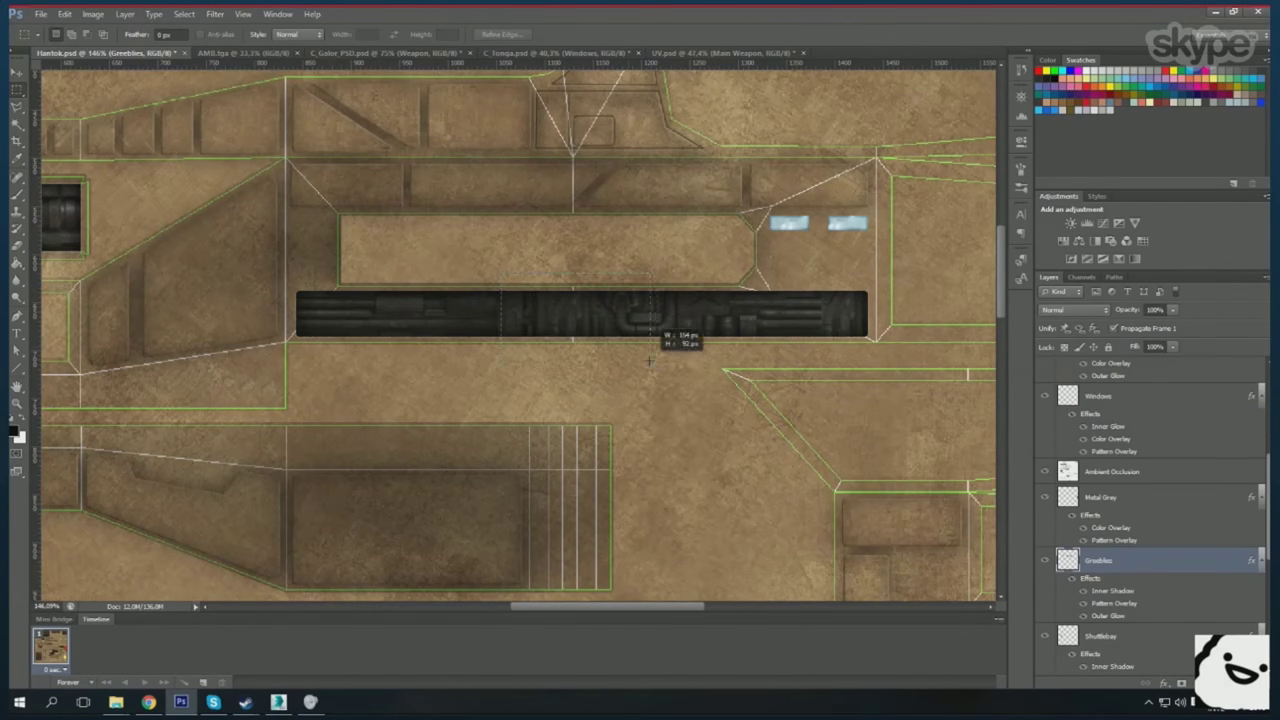
scroll(550, 285, up, 2)
scroll(550, 285, up, 2)
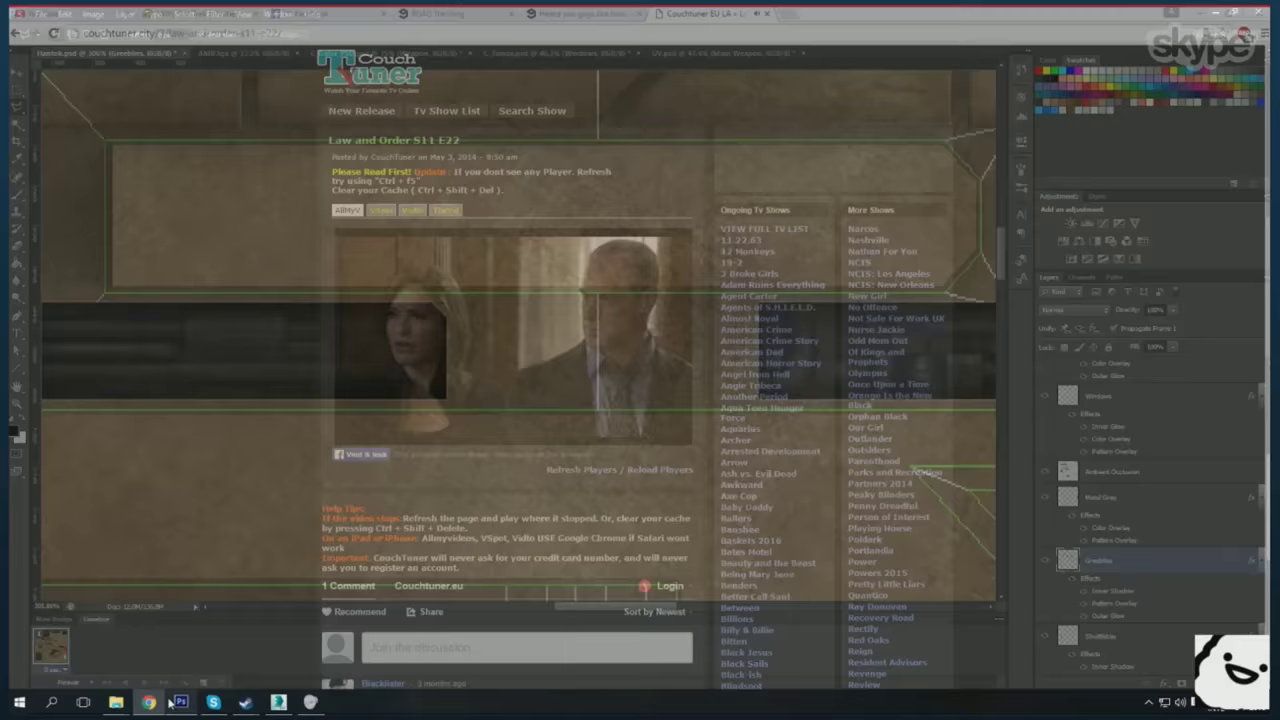
key(Return)
scroll(384, 312, up, 2)
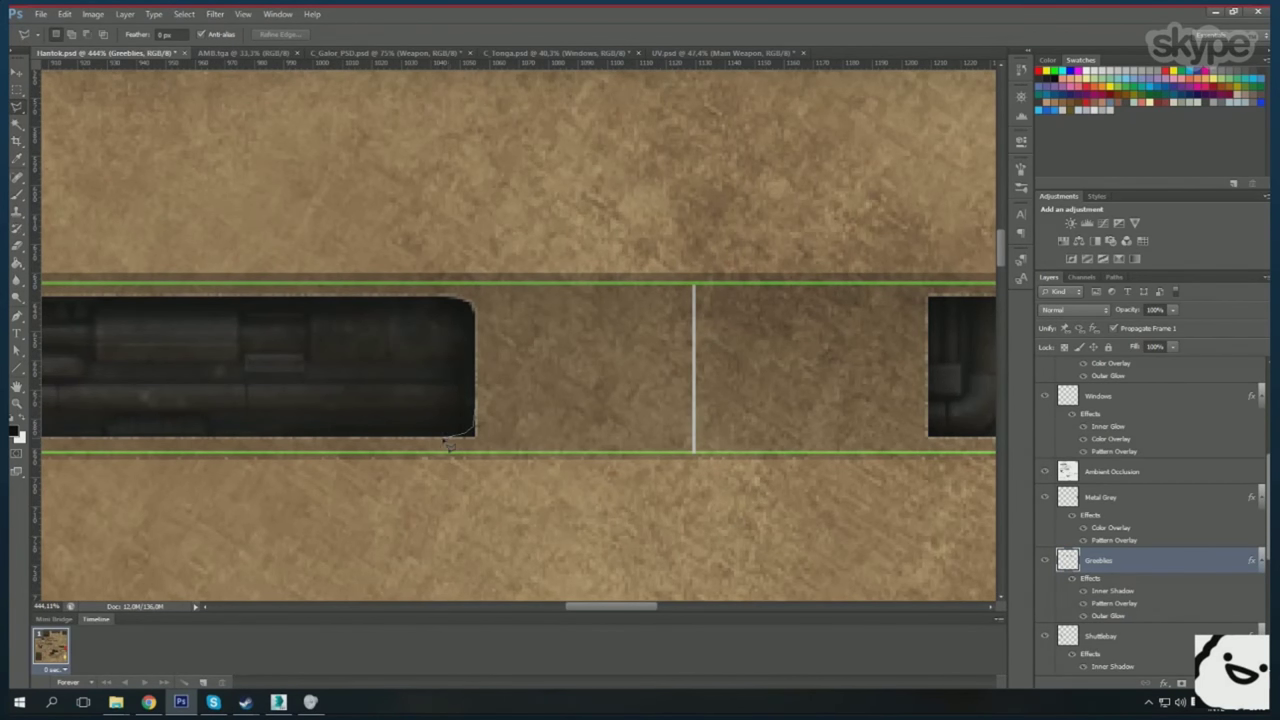
scroll(493, 430, down, 4)
scroll(746, 370, up, 4)
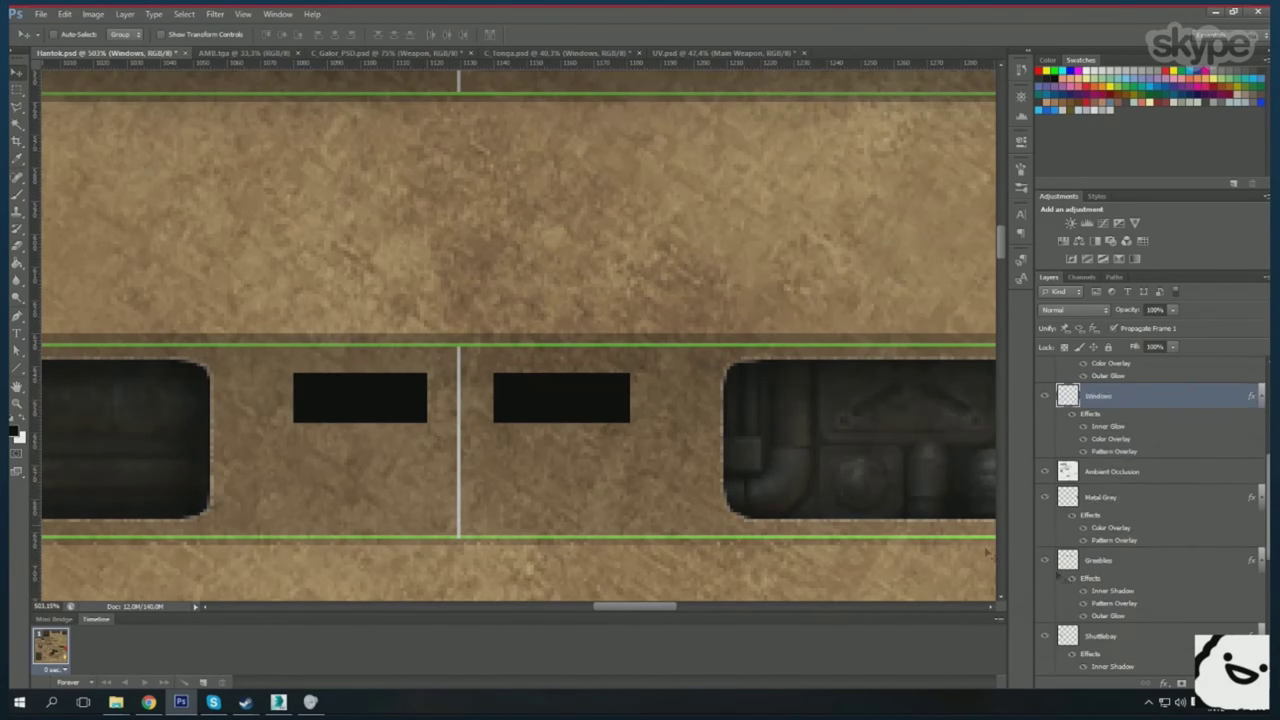
scroll(681, 444, down, 5)
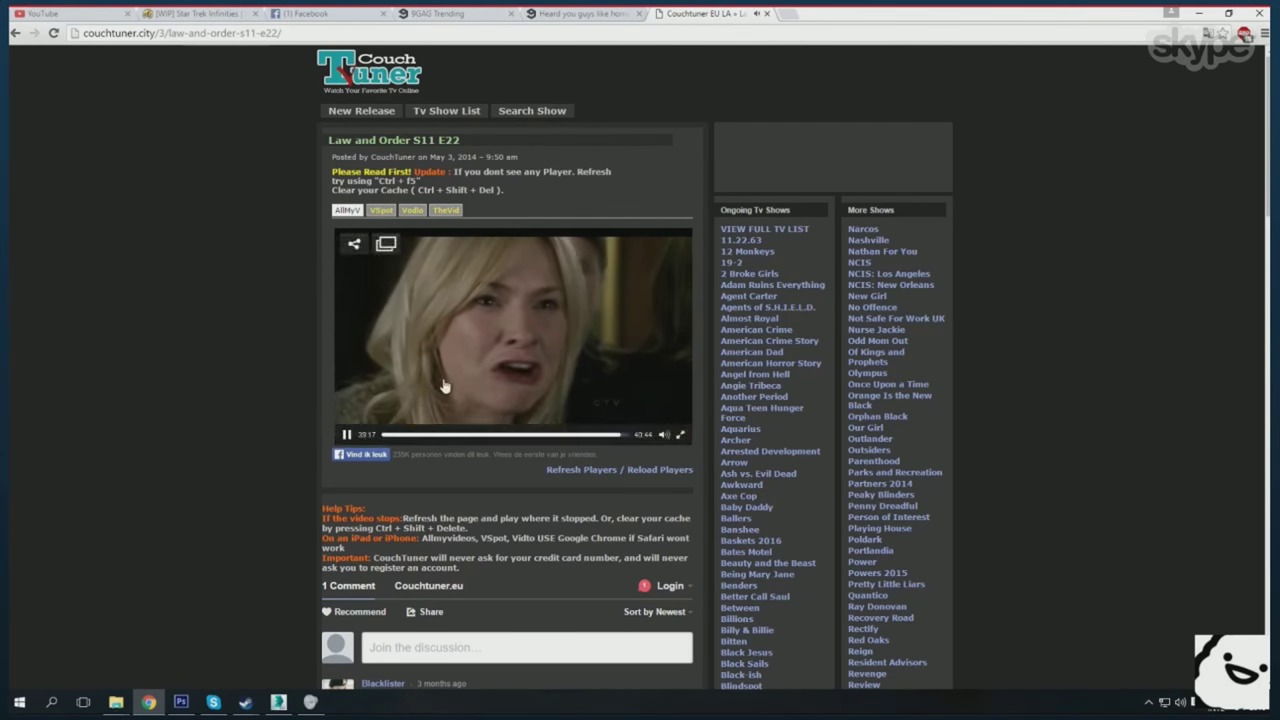
- Orbit the 3ds Max ship to view its front, then set Layer 1 fill to 100%
key(alt+Tab)
drag(572, 453, 358, 451)
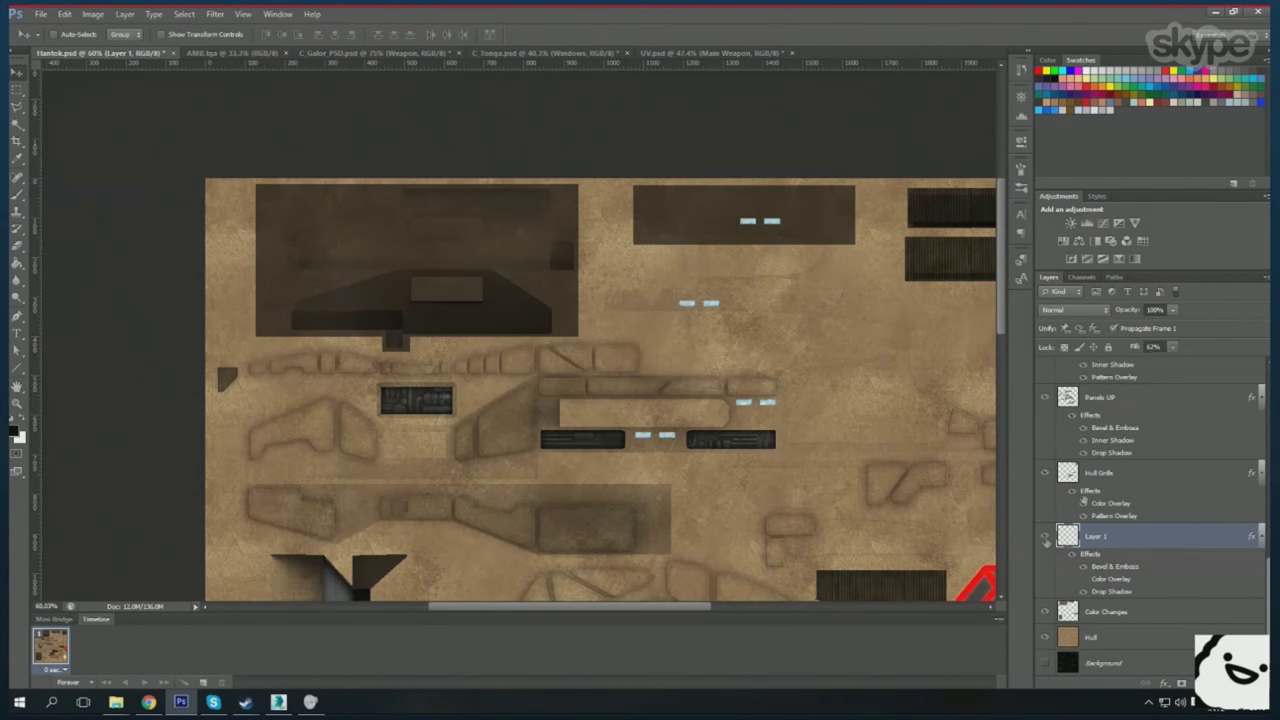
key(shift+0)
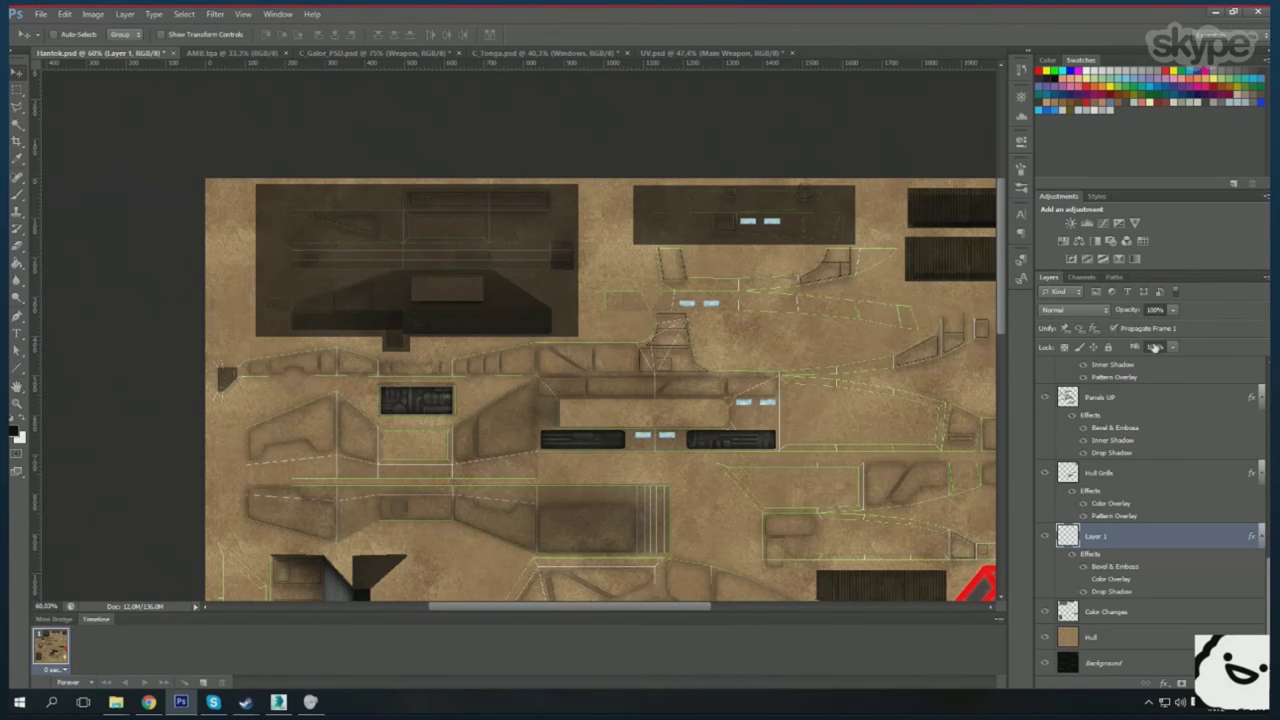
- Trace a dark inset panel outline with the Pen and merge it into Layer 1
key(p)
scroll(840, 382, up, 2)
scroll(840, 382, up, 2)
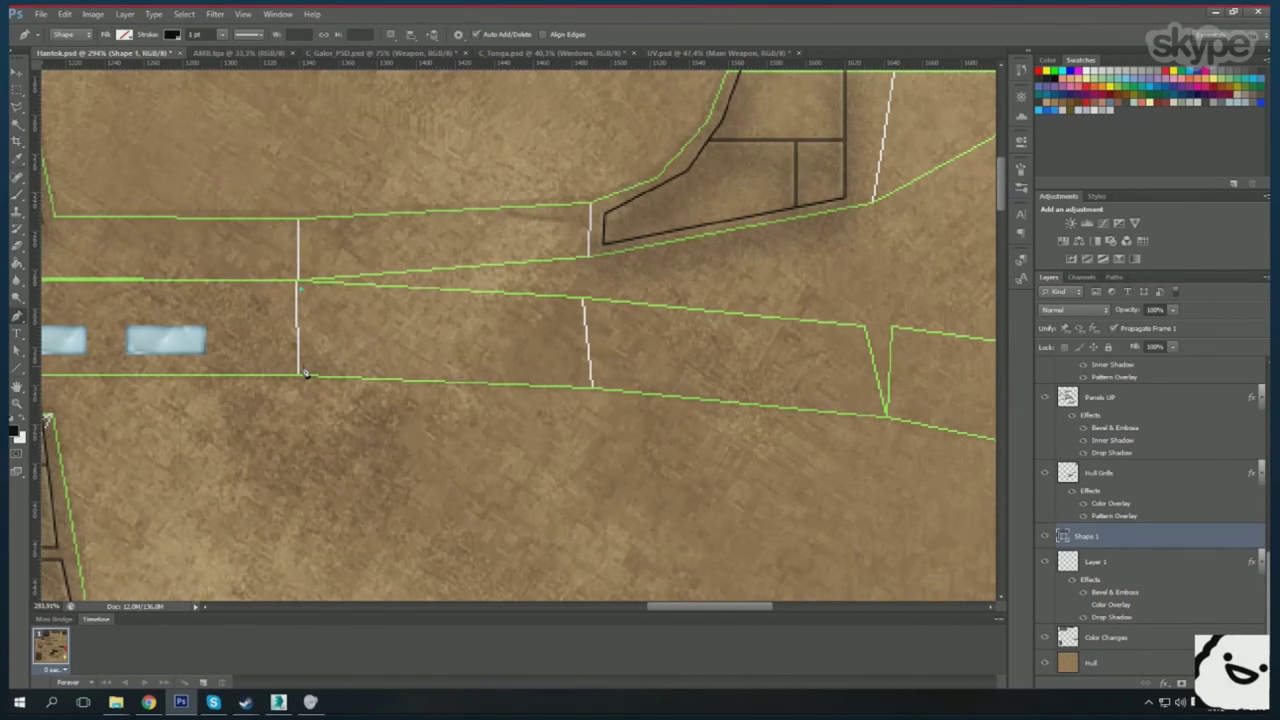
scroll(295, 443, down, 5)
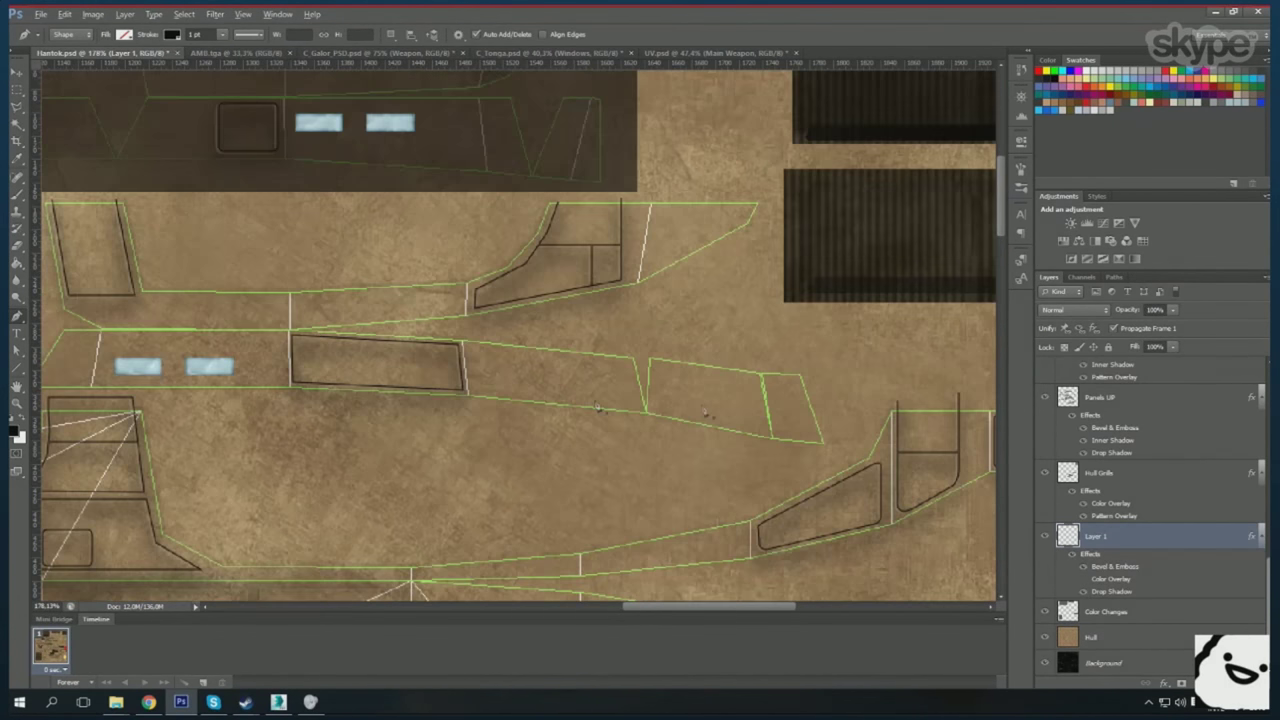
scroll(632, 348, up, 5)
scroll(626, 421, down, 3)
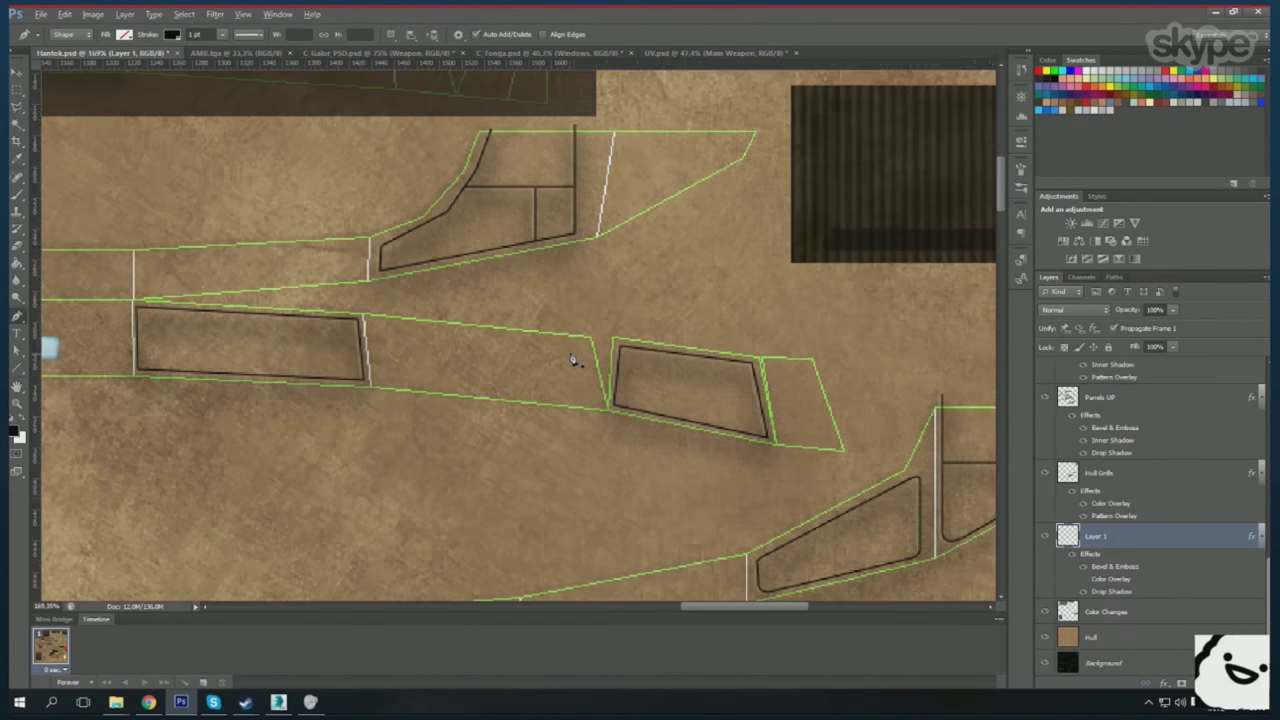
scroll(580, 363, up, 4)
click(741, 170)
key(ctrl+e)
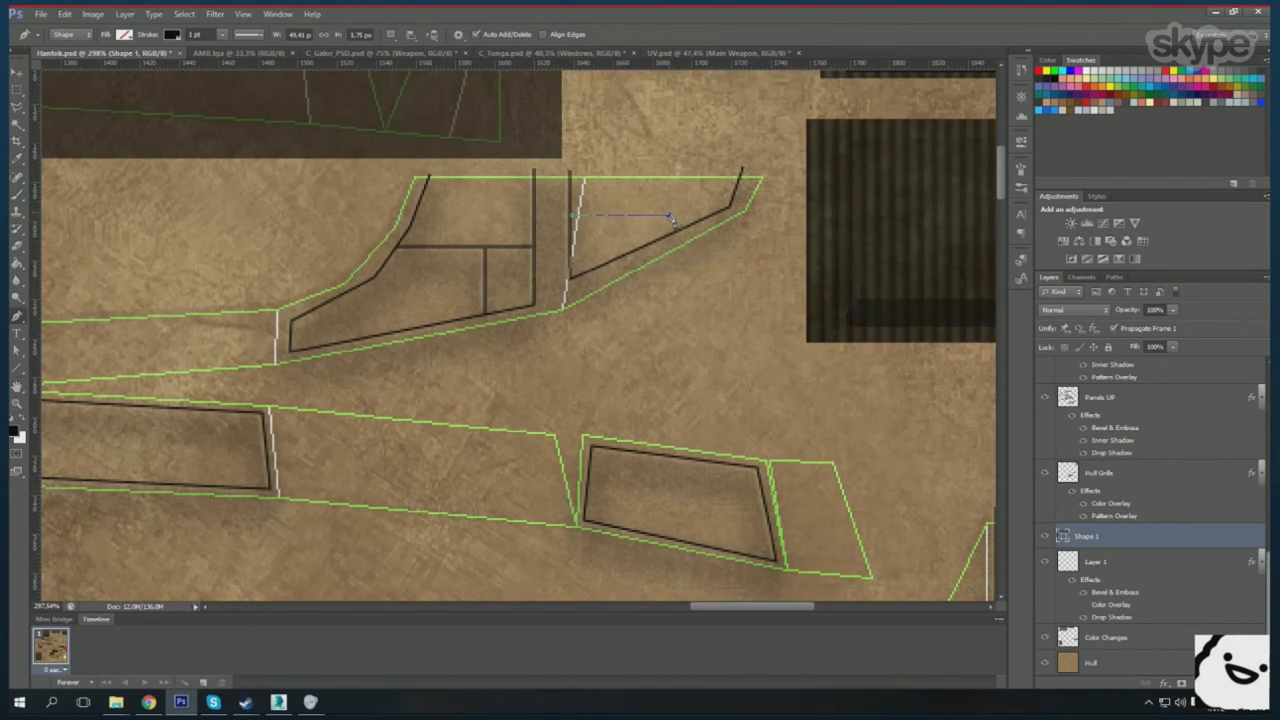
key(ctrl+e)
- Start another outline on the left panel strip, then undo it
scroll(670, 252, down, 1)
scroll(500, 280, down, 2)
scroll(350, 300, down, 2)
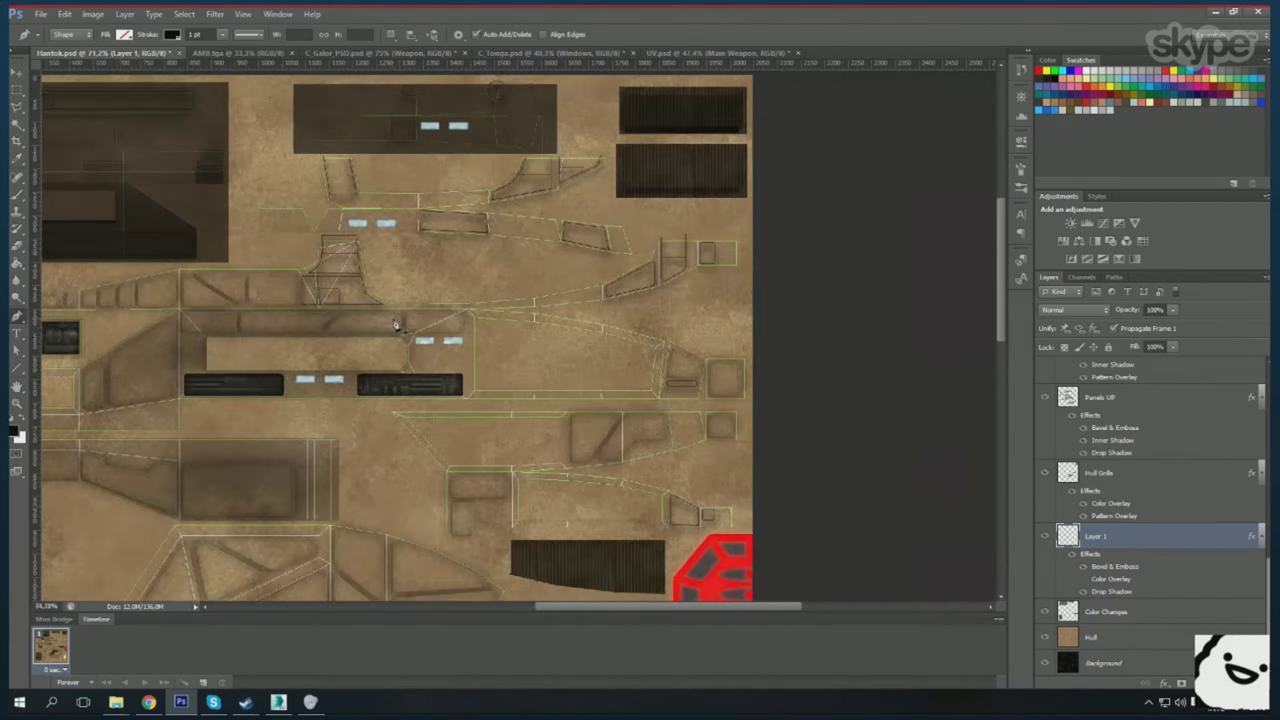
scroll(283, 316, down, 2)
scroll(283, 316, down, 1)
scroll(285, 335, up, 2)
scroll(286, 357, up, 2)
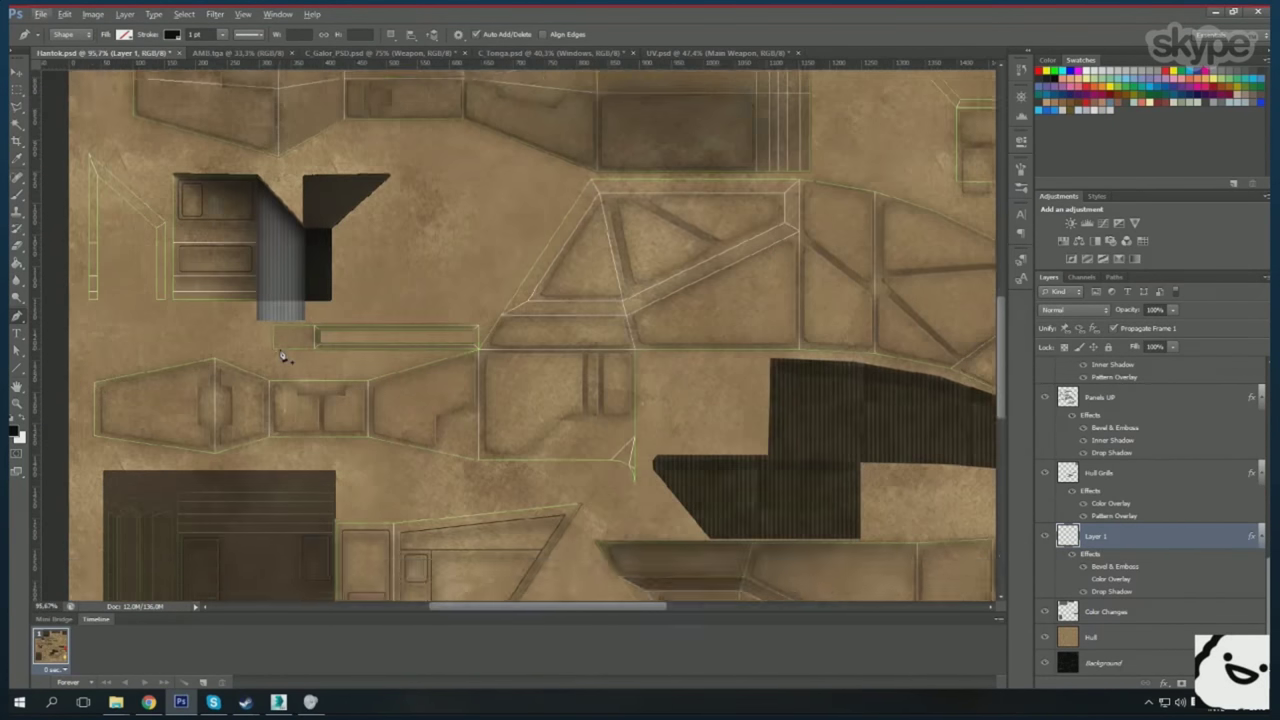
scroll(570, 463, down, 1)
scroll(250, 300, up, 3)
scroll(180, 470, up, 3)
click(175, 532)
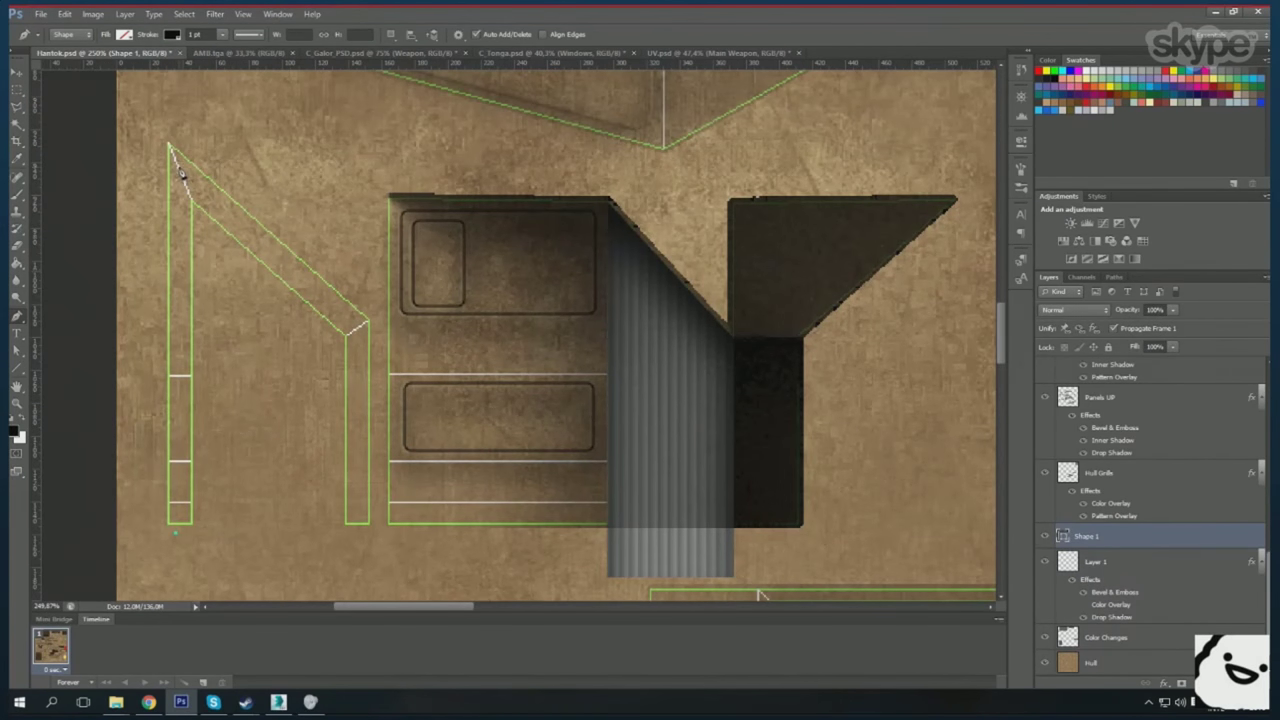
key(ctrl+z)
scroll(583, 360, down, 4)
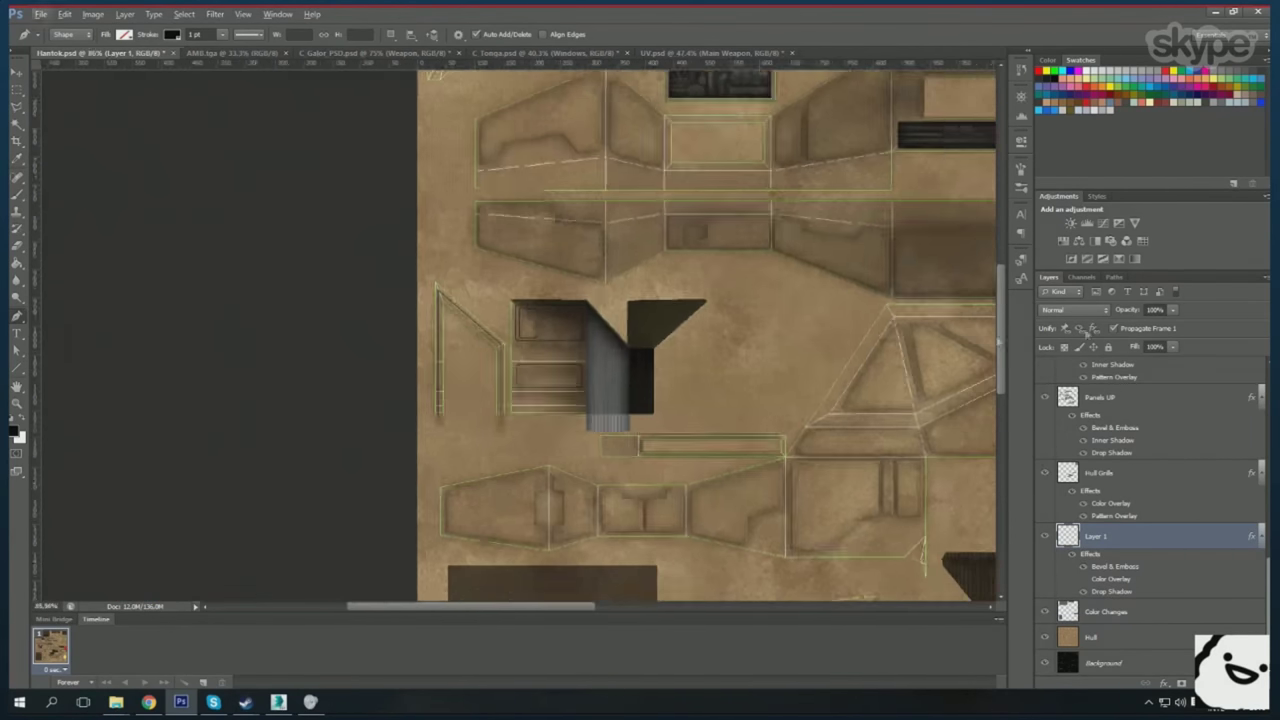
scroll(545, 385, down, 1)
scroll(545, 385, down, 1)
scroll(789, 371, down, 2)
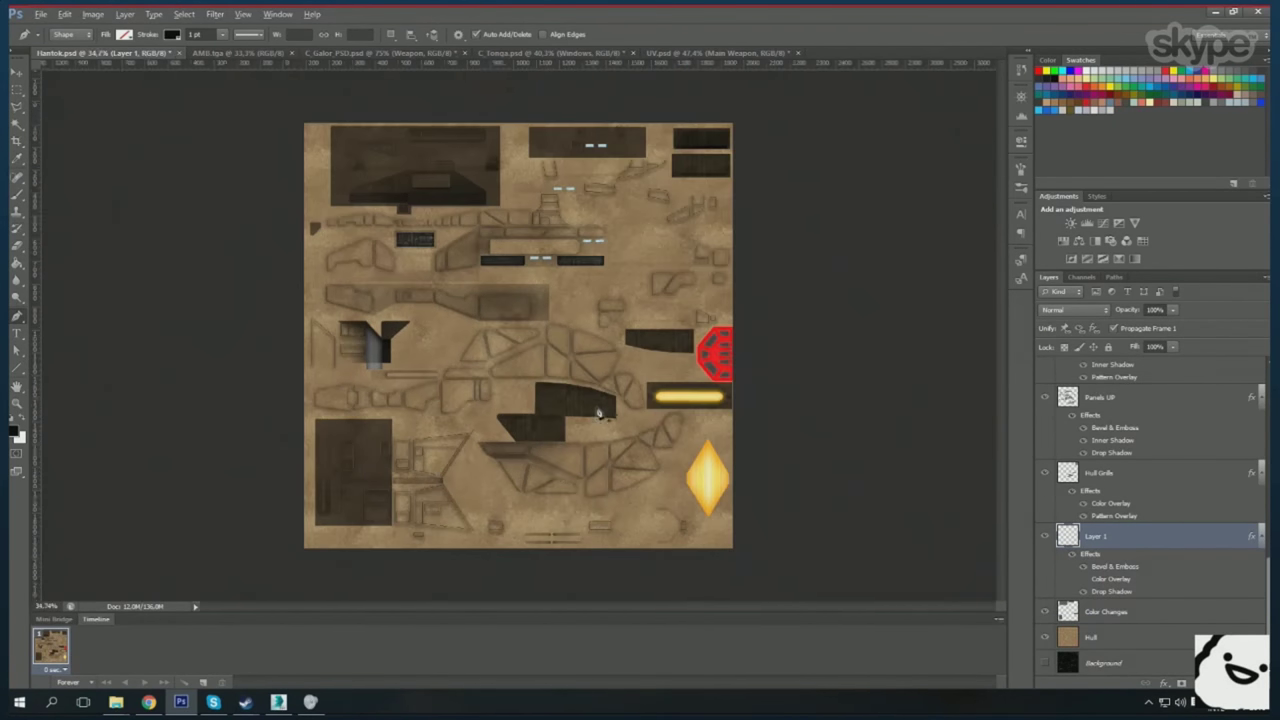
scroll(600, 406, up, 1)
scroll(669, 297, up, 2)
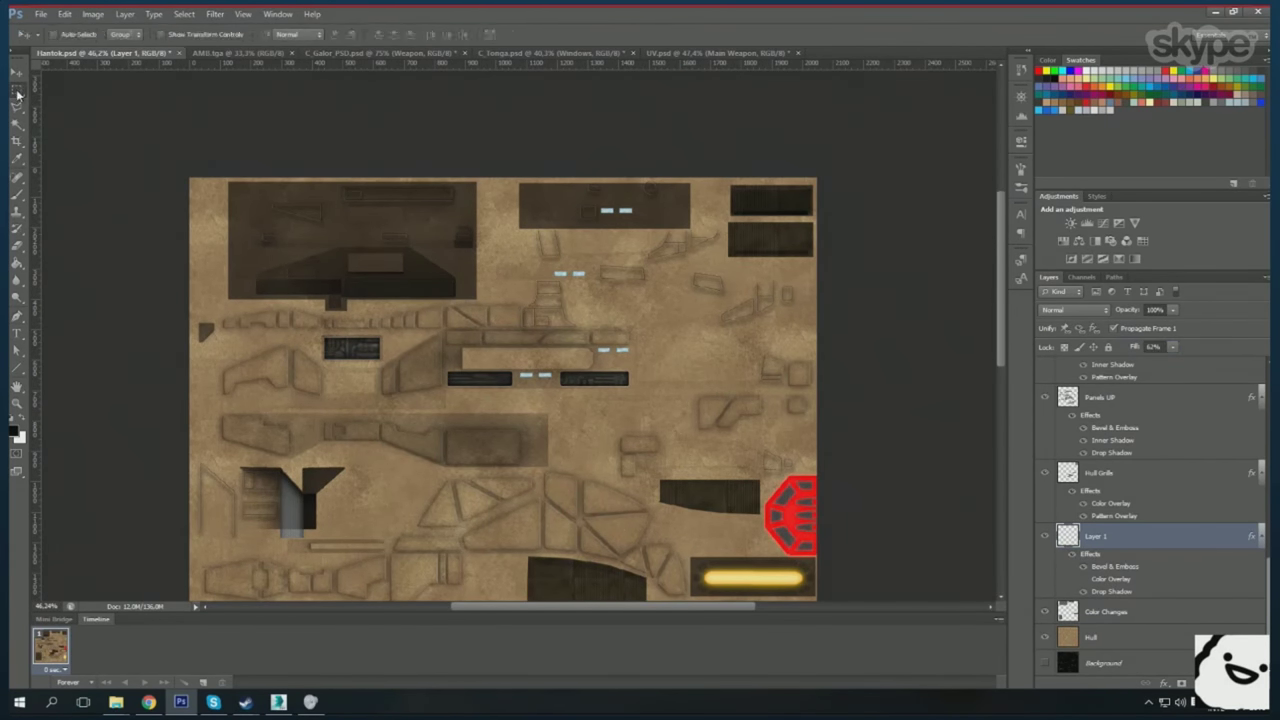
- Orbit the ship in 3ds Max to view the panels from above, then return to Photoshop
click(278, 702)
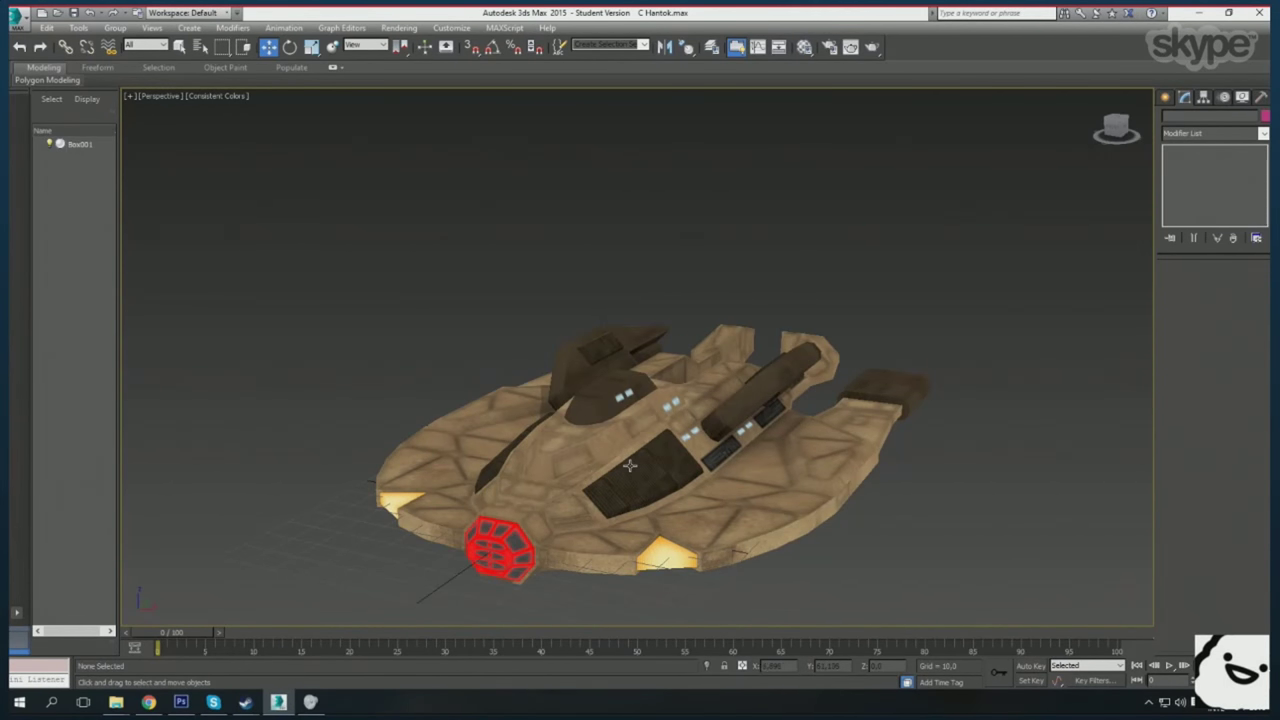
drag(630, 465, 600, 530)
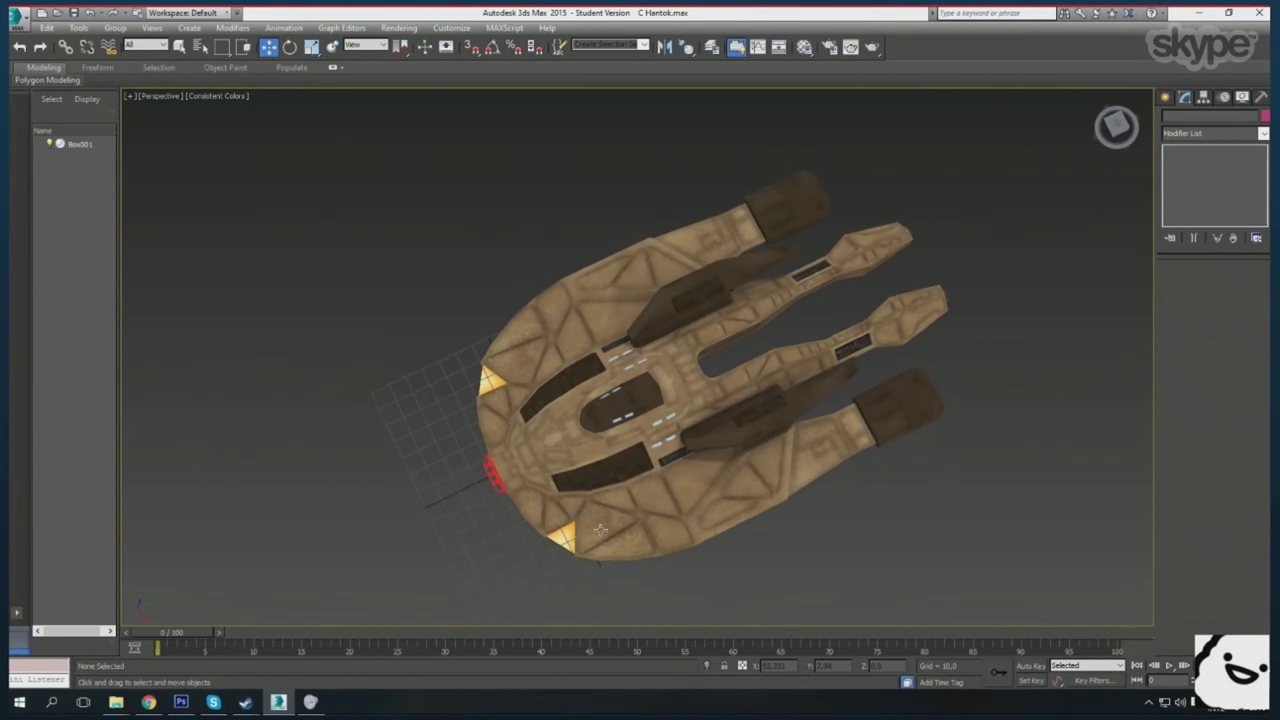
click(180, 702)
scroll(484, 331, down, 3)
- Magic Wand select several small hull panel pieces, adding two more to the selection
scroll(484, 331, up, 1)
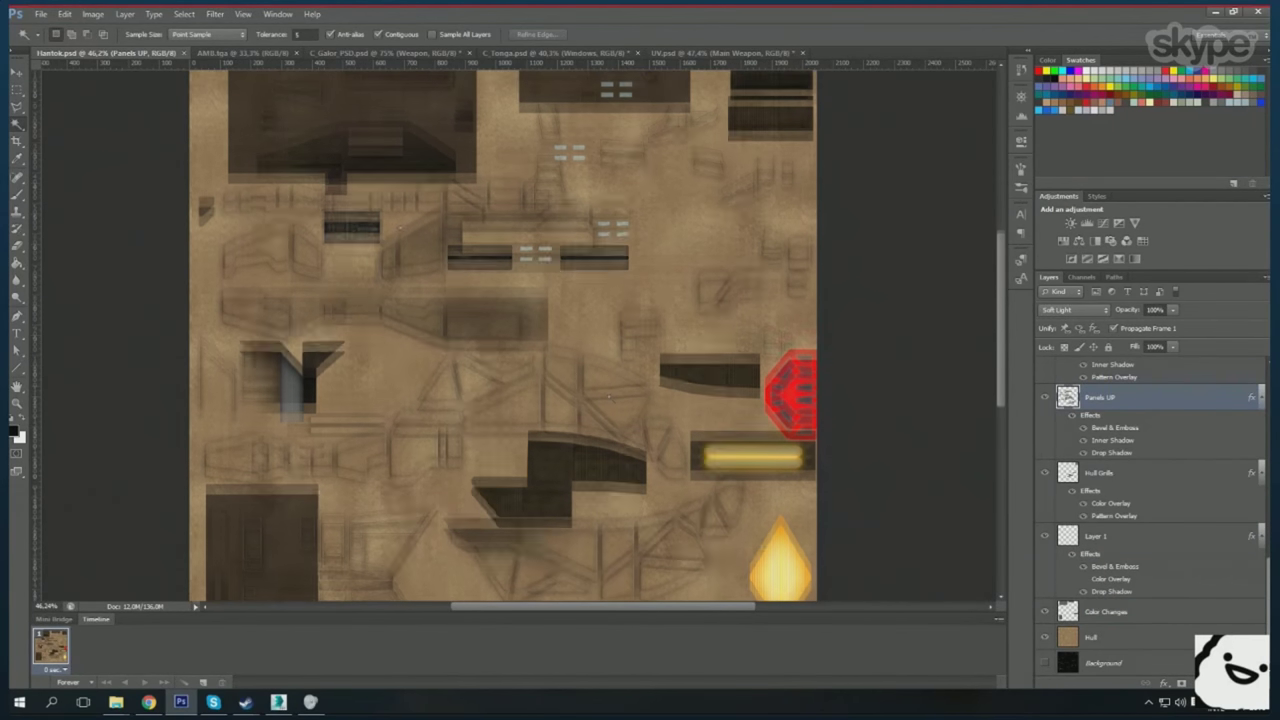
scroll(484, 331, down, 1)
shift+click(322, 408)
scroll(340, 430, down, 1)
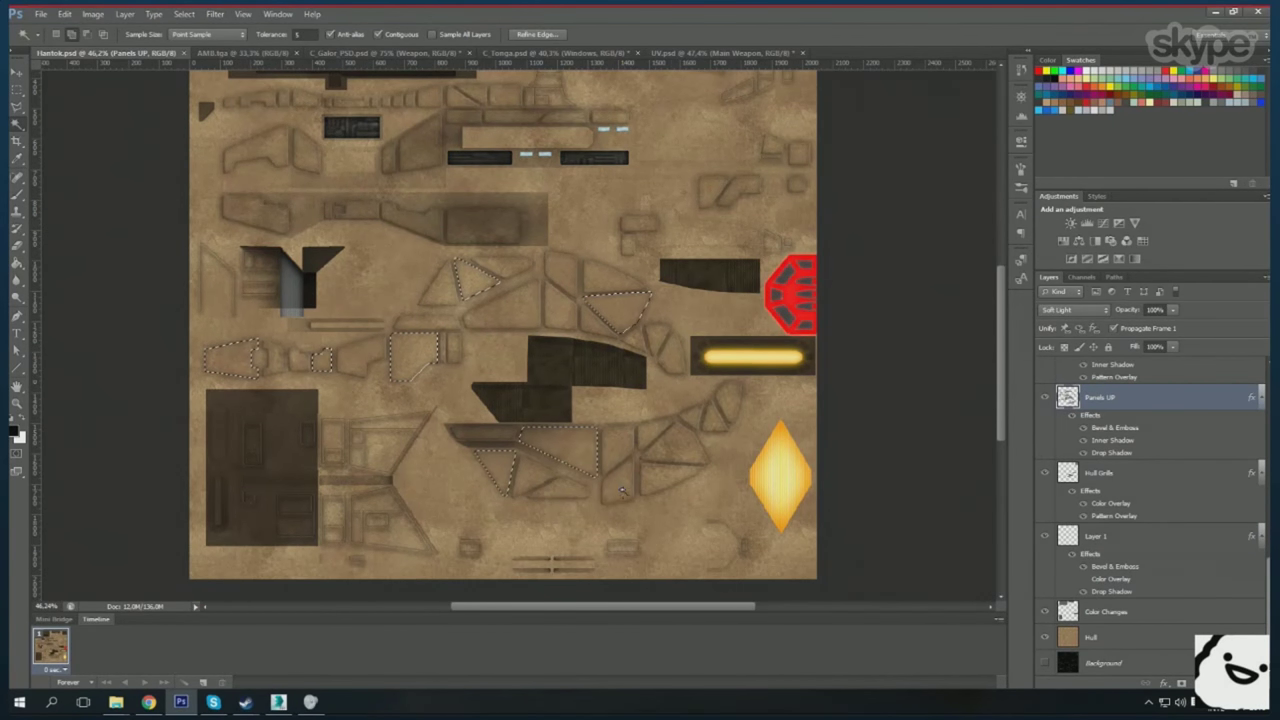
scroll(622, 490, up, 2)
scroll(622, 490, up, 2)
shift+click(715, 340)
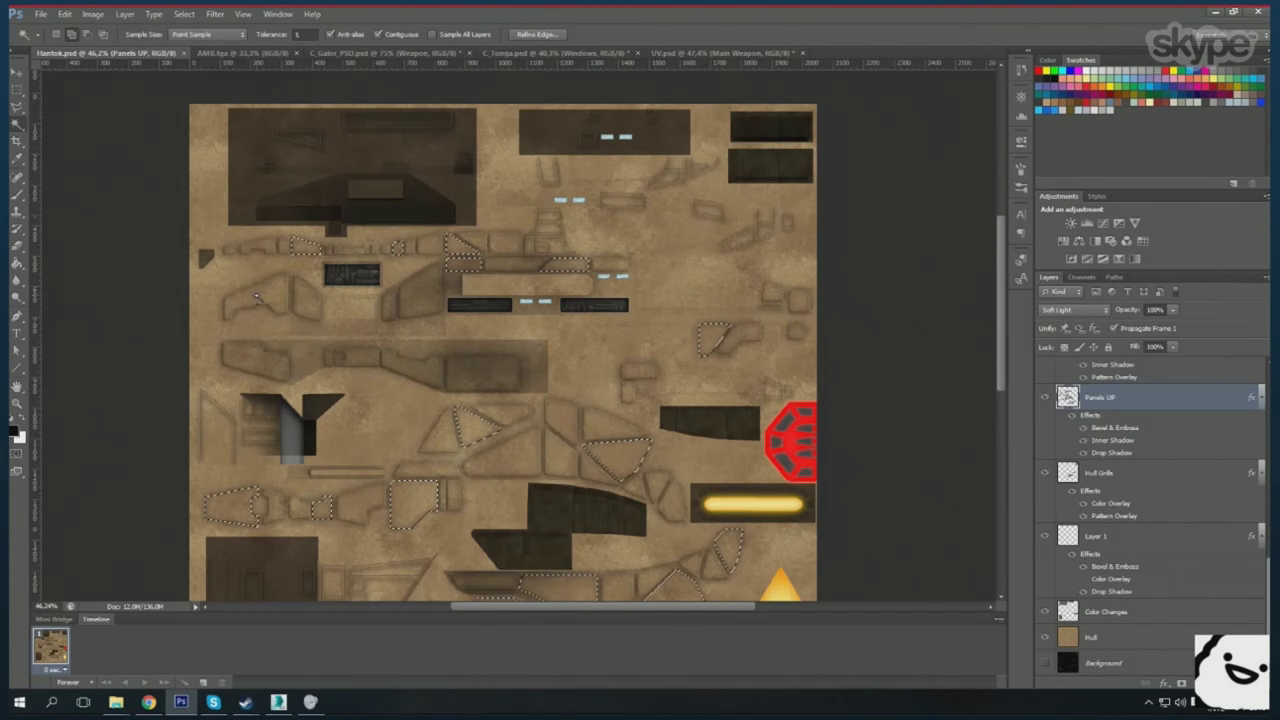
scroll(392, 312, up, 1)
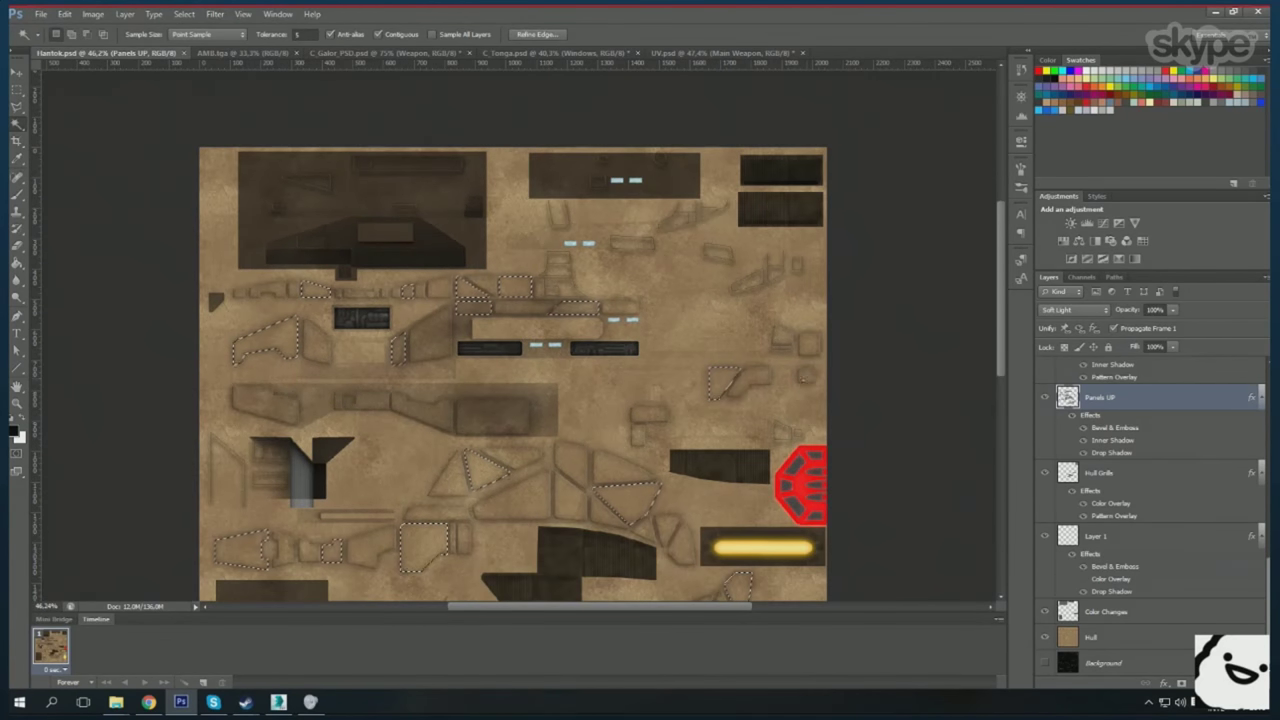
scroll(683, 403, down, 3)
shift+click(572, 330)
scroll(565, 322, down, 2)
- Apply a Brightness/Contrast adjustment to the selected panels
click(92, 14)
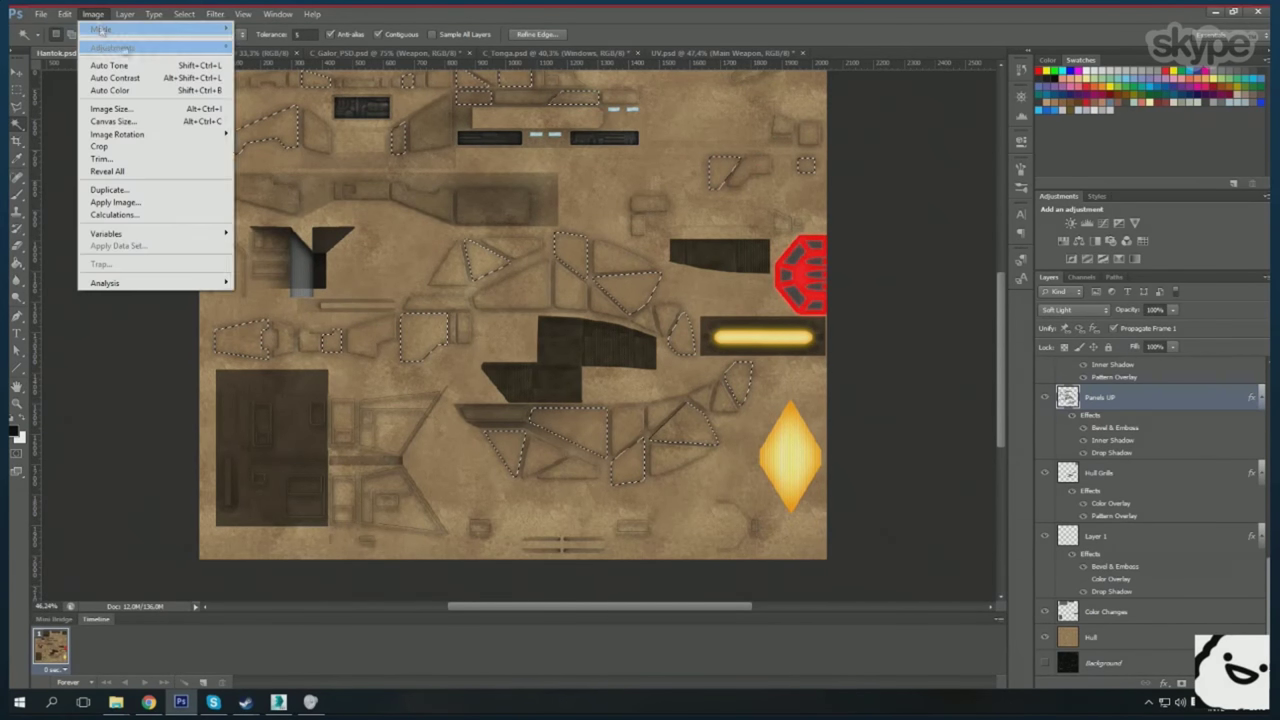
click(280, 38)
key(Return)
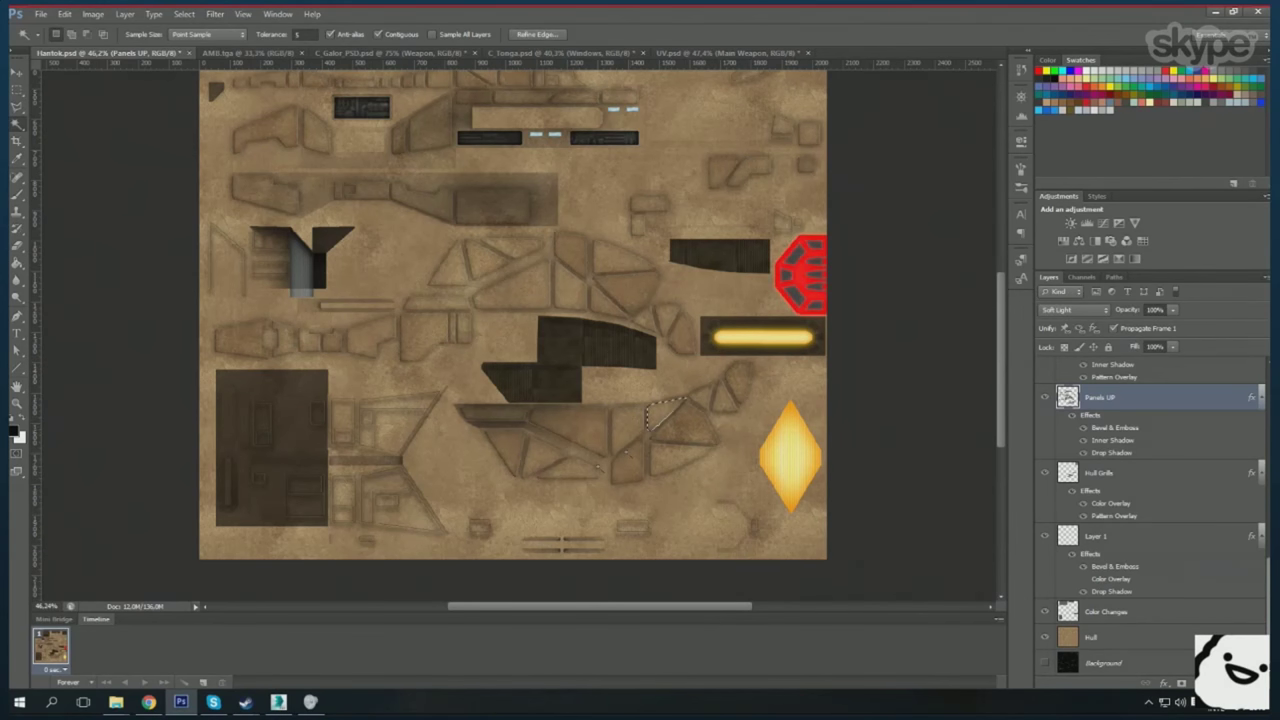
scroll(512, 279, up, 5)
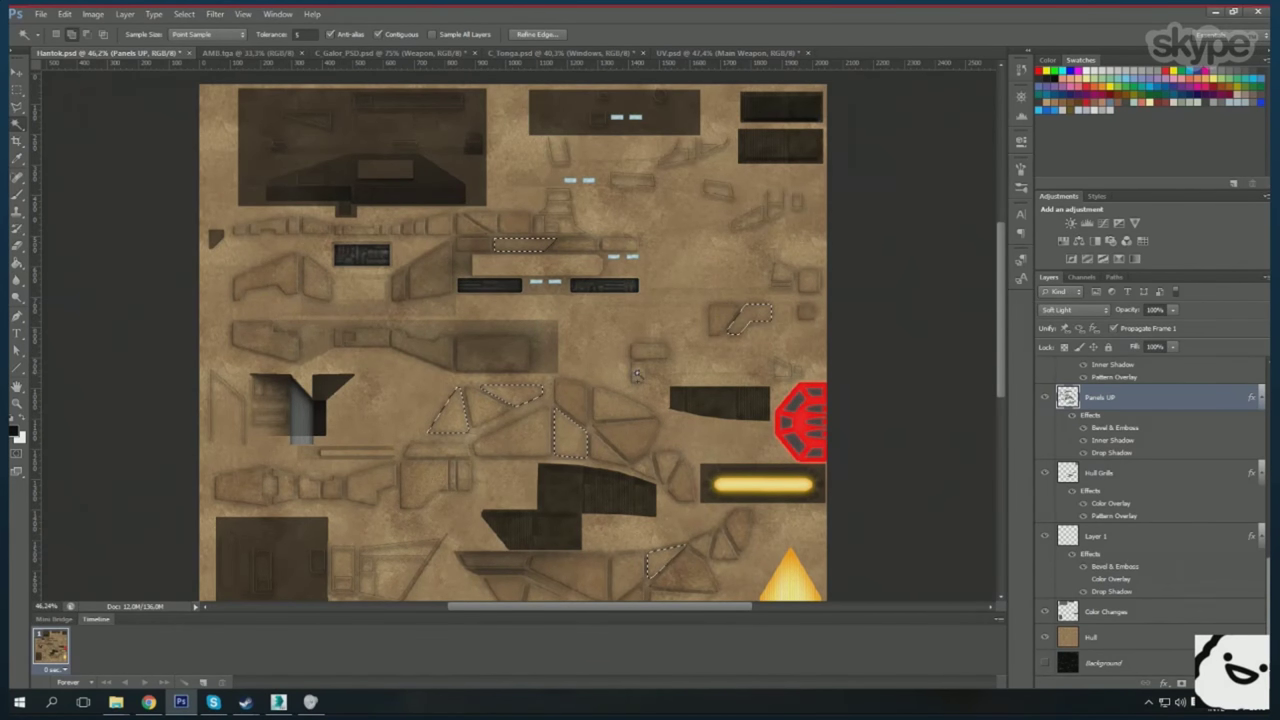
scroll(636, 374, down, 2)
scroll(500, 300, down, 3)
scroll(305, 187, up, 4)
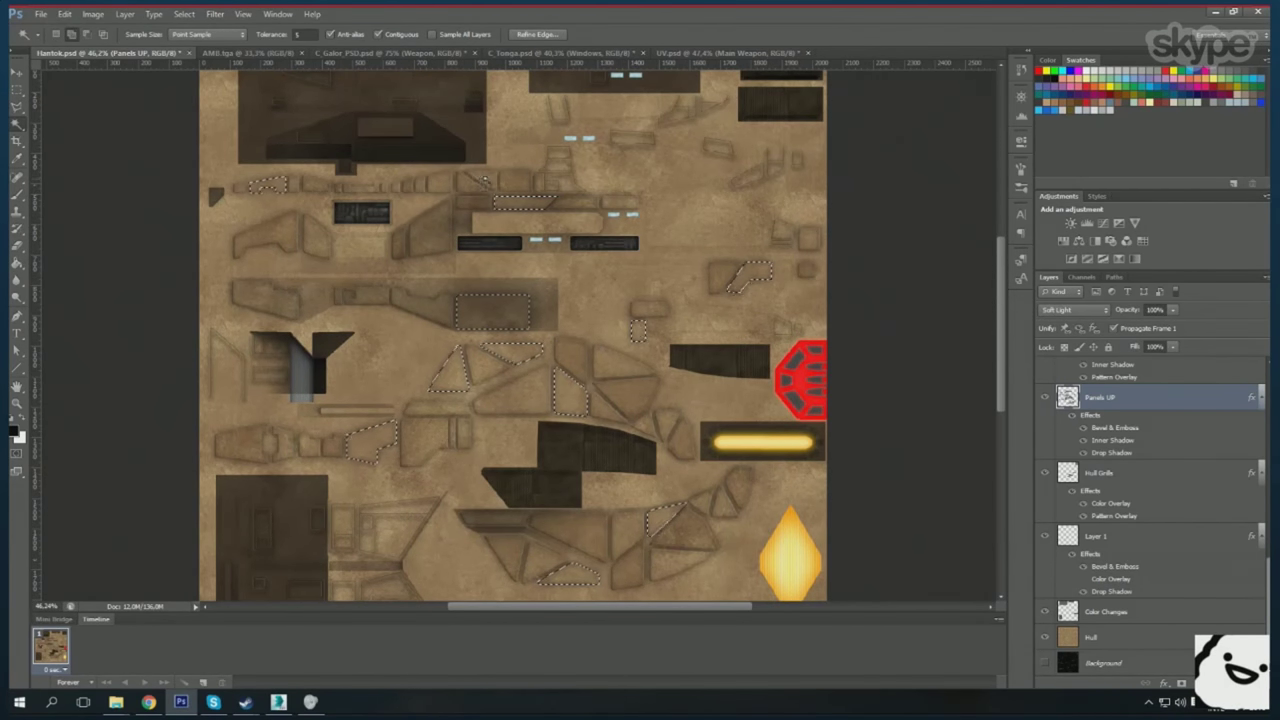
- Reopen Brightness/Contrast without changes, then apply Color Balance to the panels
click(92, 14)
click(290, 48)
key(Escape)
key(ctrl+b)
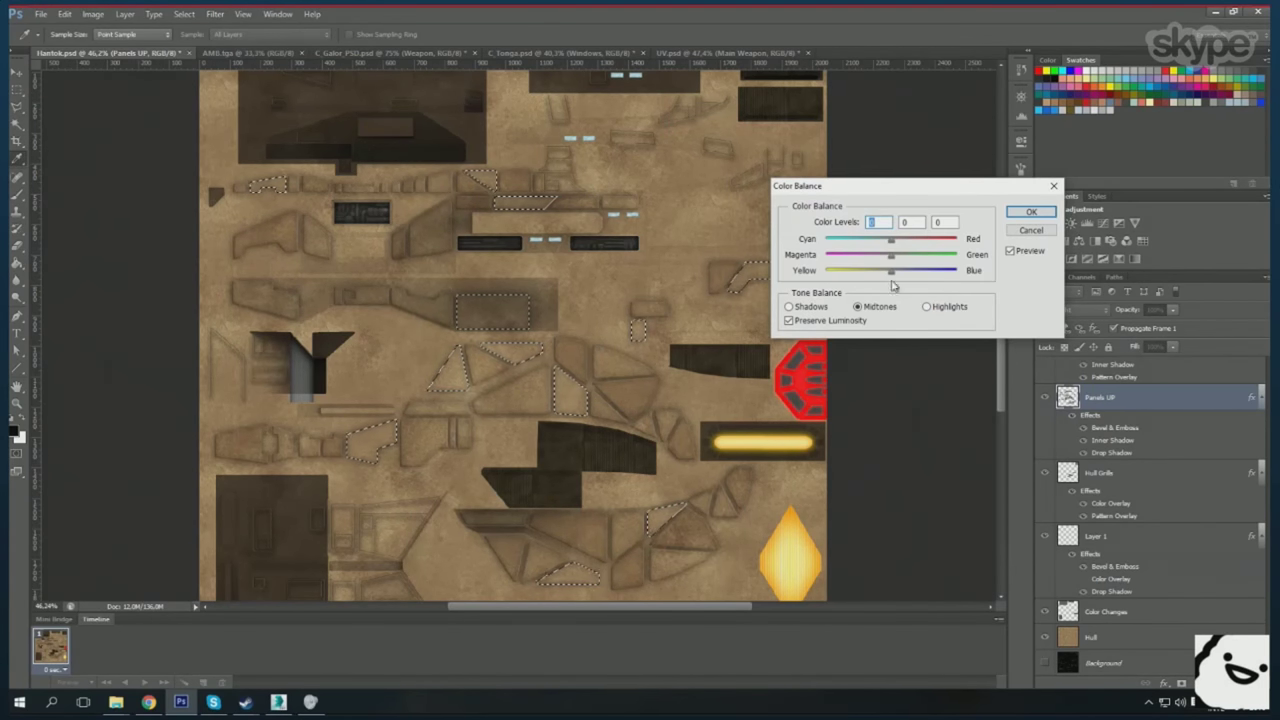
click(1030, 212)
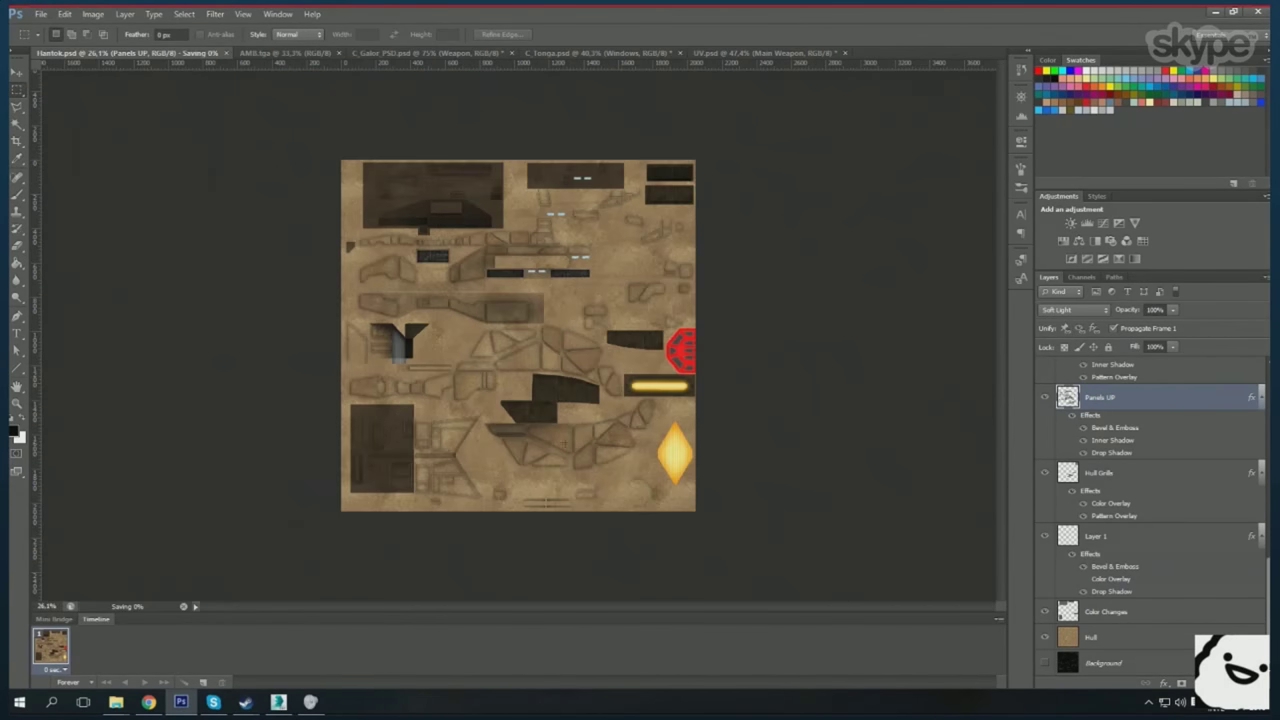
- Orbit the 3ds Max ship side-on, then return to Photoshop's next texture document
key(alt+Tab)
mouse_move(699, 487)
mouse_down()
mouse_move(713, 387)
mouse_move(666, 368)
mouse_move(834, 406)
mouse_up()
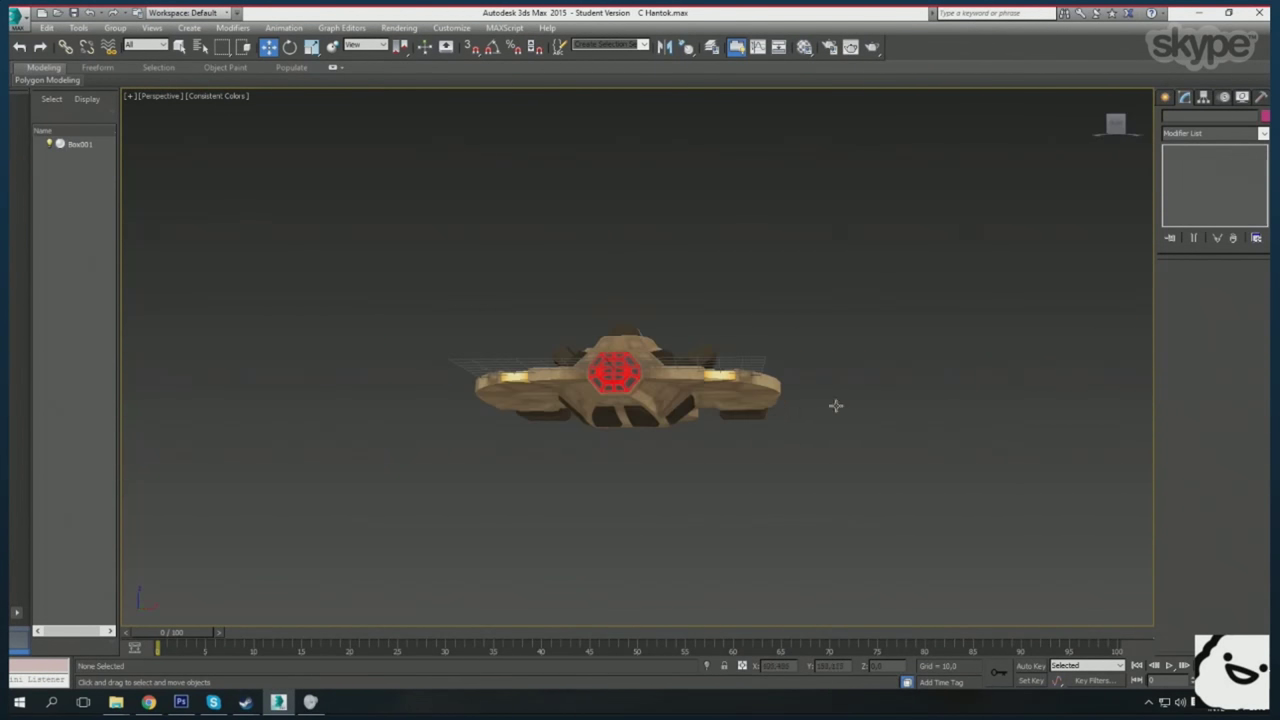
key(alt+Tab)
key(ctrl+Tab)
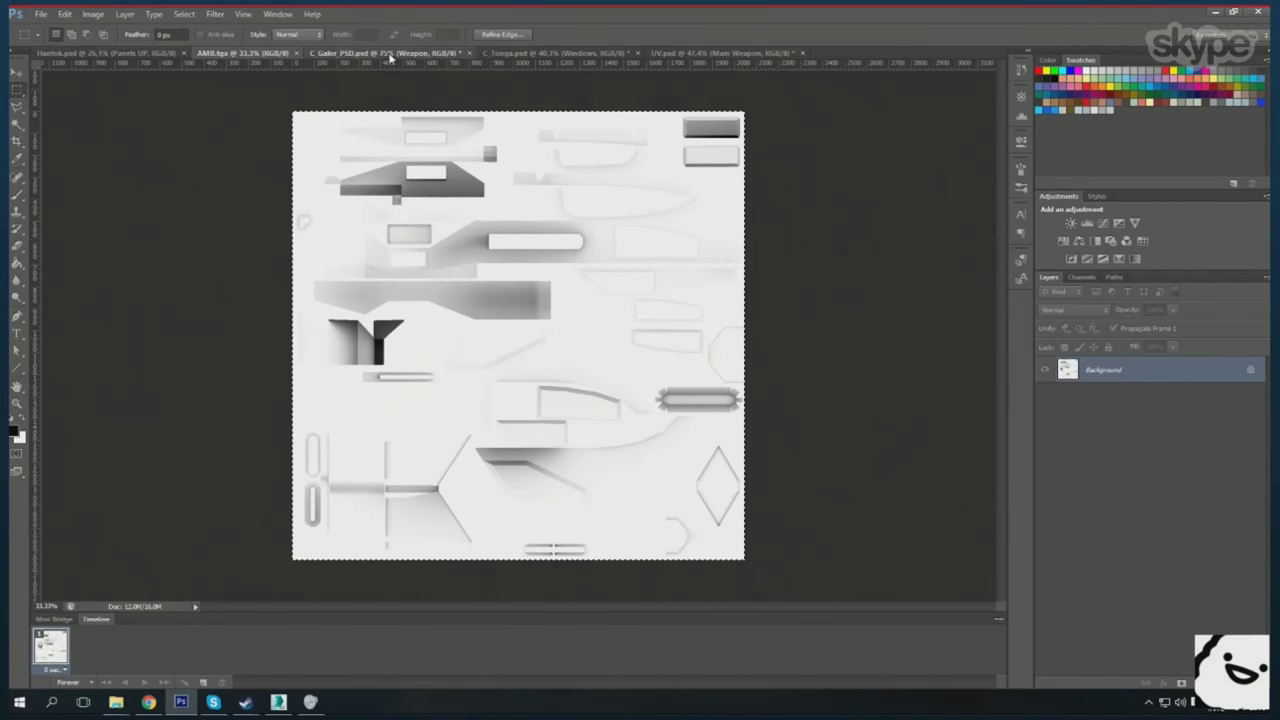
- Pan over the upper part of the C_Galor_PSD reference texture
key(ctrl+Tab)
scroll(738, 514, up, 2)
drag(738, 514, 738, 598)
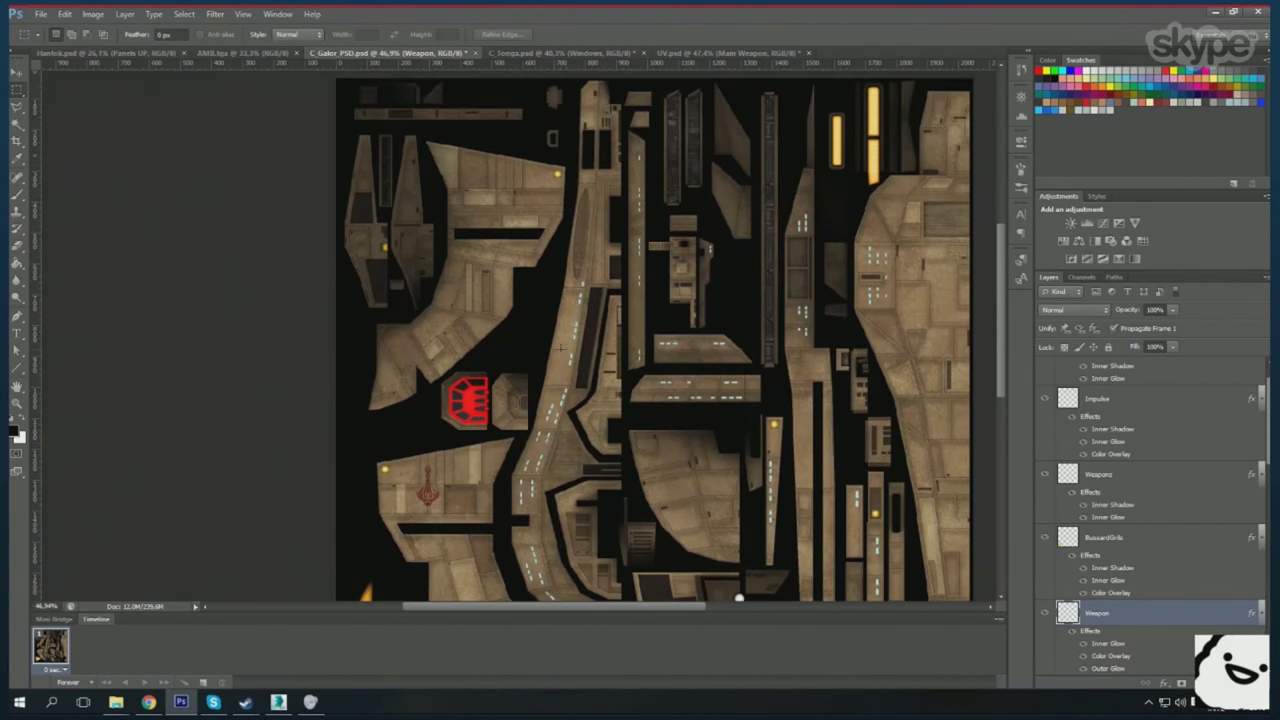
scroll(520, 330, down, 2)
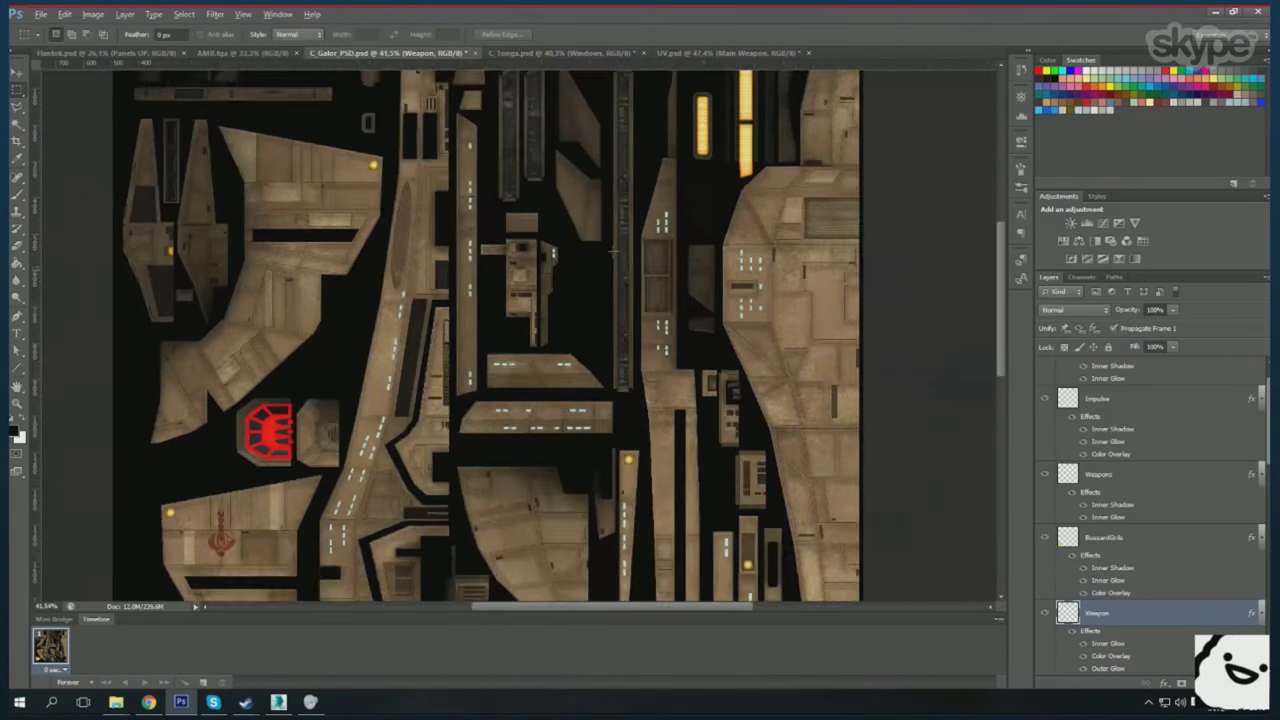
- Back on Hantok.psd, set the foreground colour to dark grey 454545
click(95, 54)
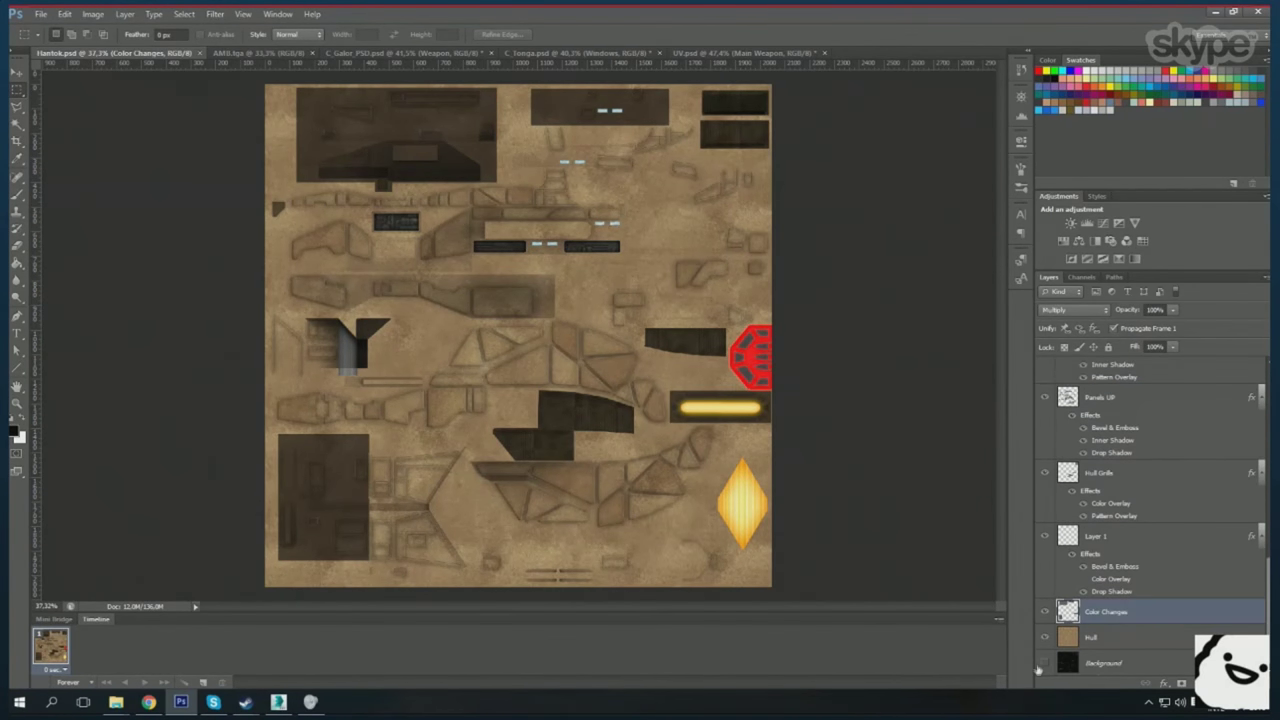
key(i)
click(14, 428)
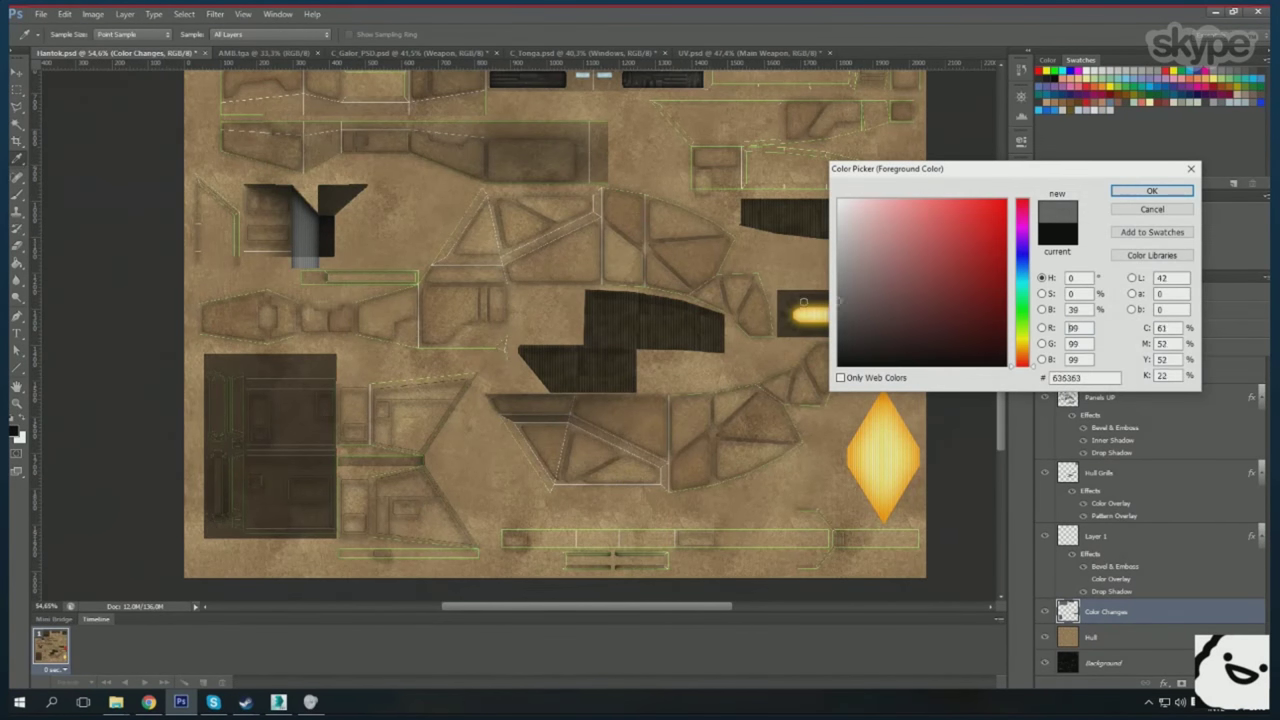
click(1150, 191)
- Fill the selected rectangles with the dark colour to add small slits on the hull panels
key(u)
scroll(620, 378, up, 3)
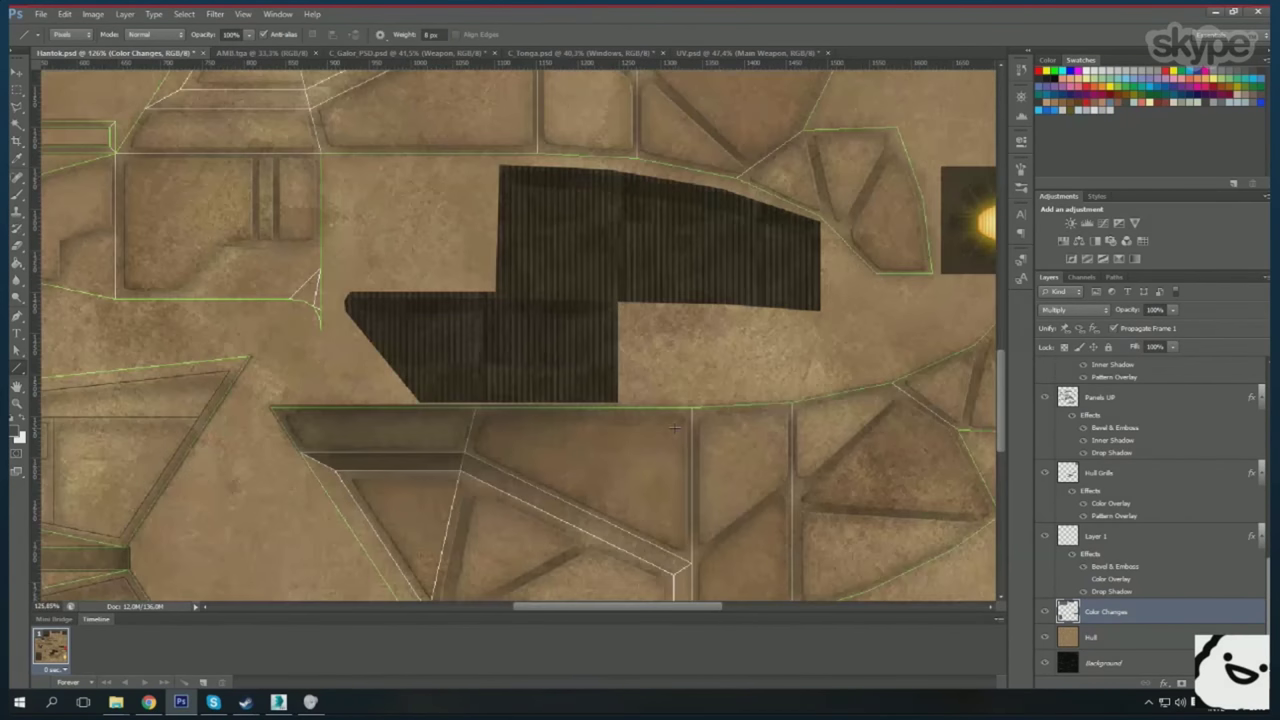
click(14, 428)
click(1145, 194)
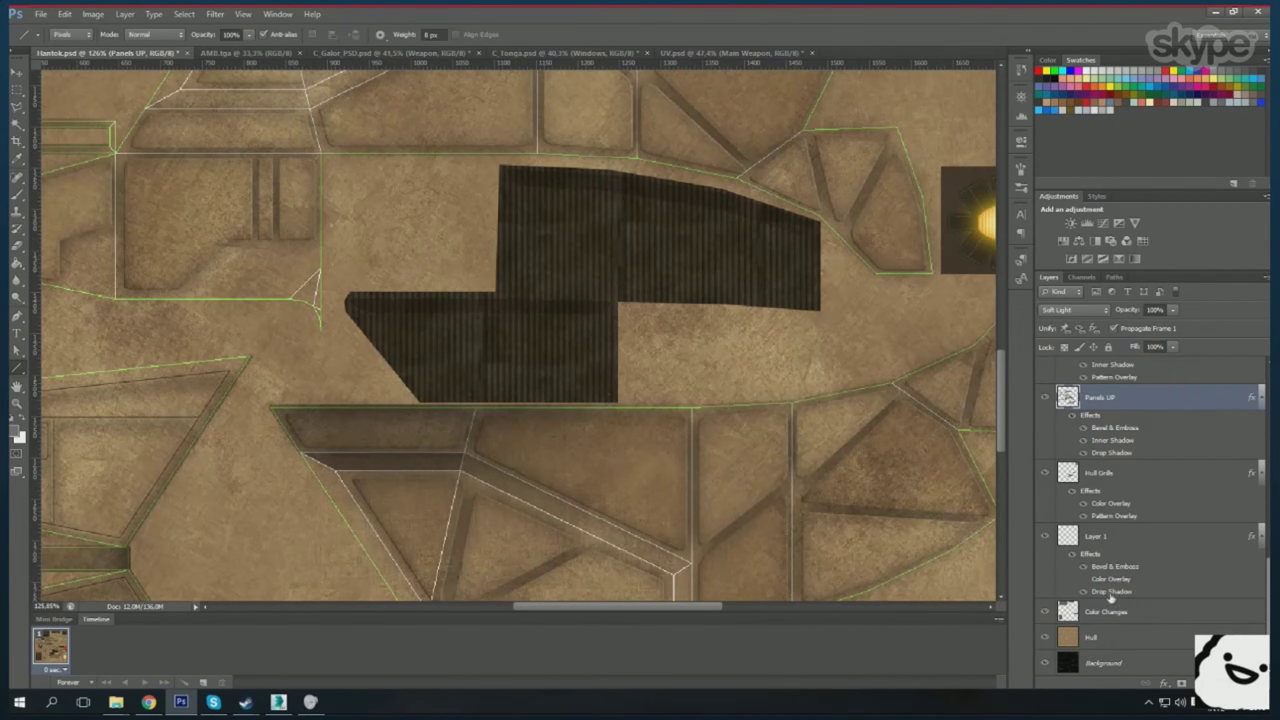
scroll(563, 229, up, 3)
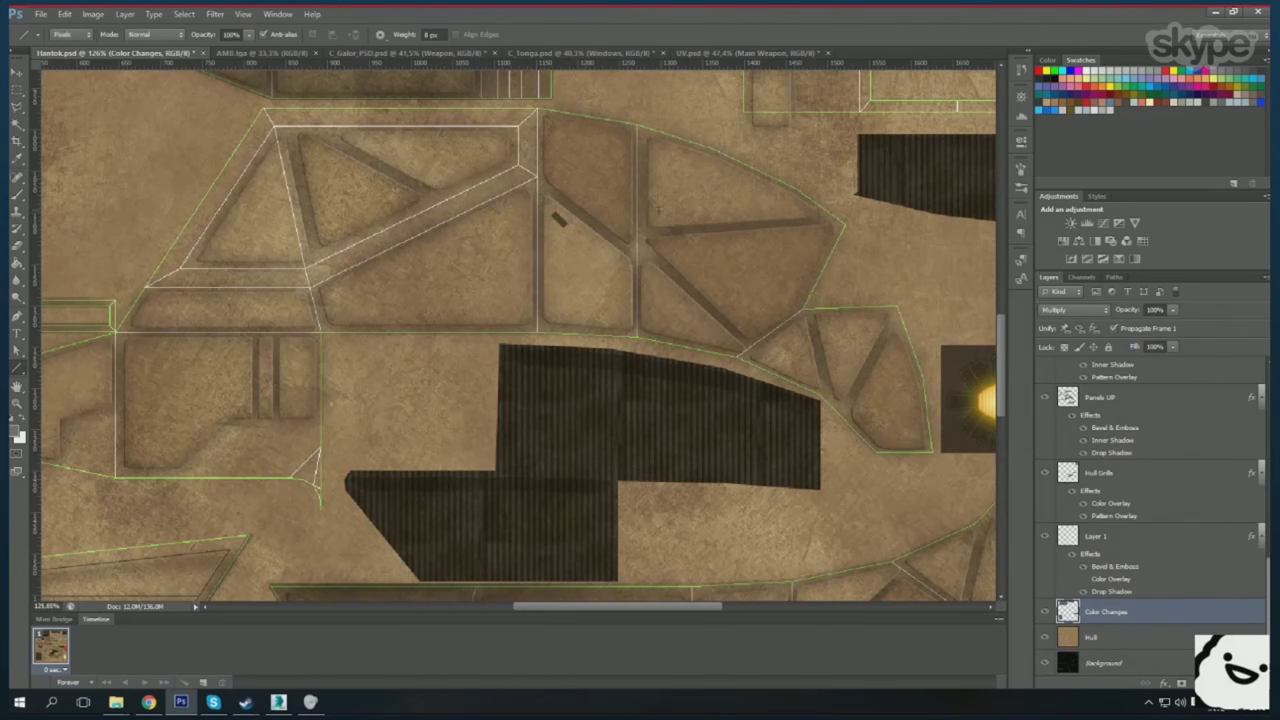
scroll(368, 202, up, 1)
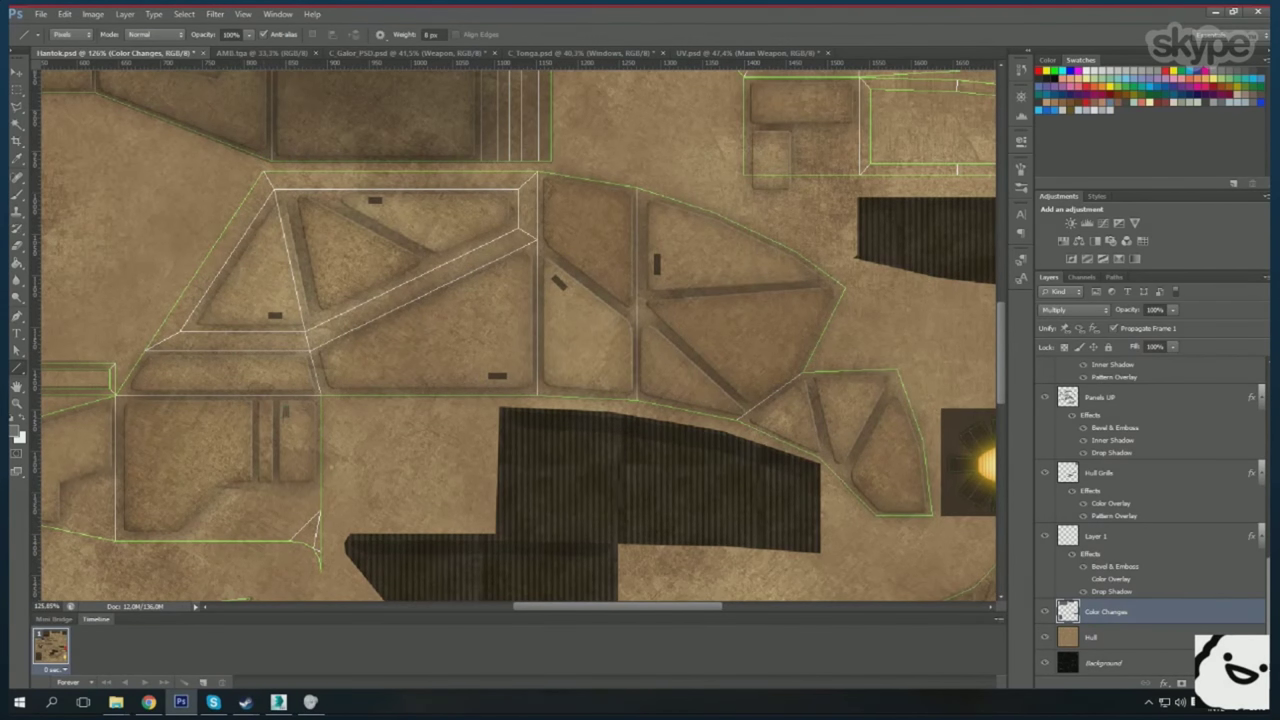
scroll(316, 374, down, 5)
scroll(705, 221, up, 6)
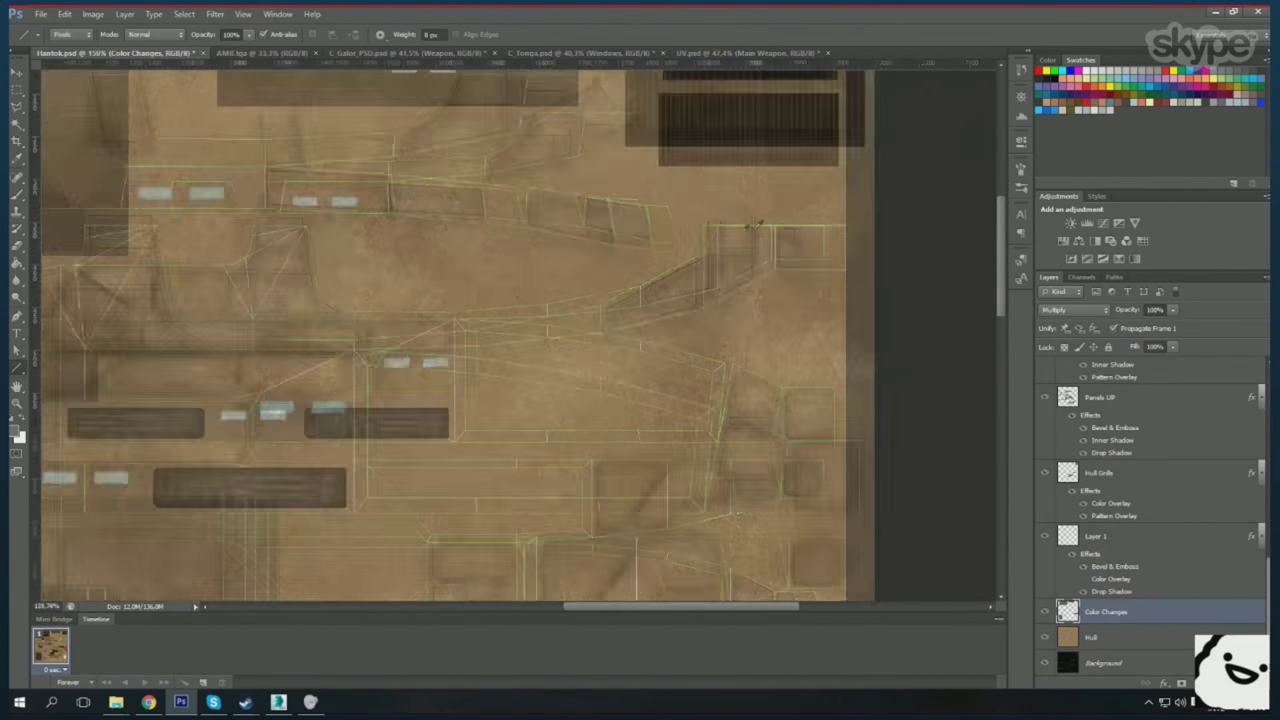
scroll(731, 244, up, 2)
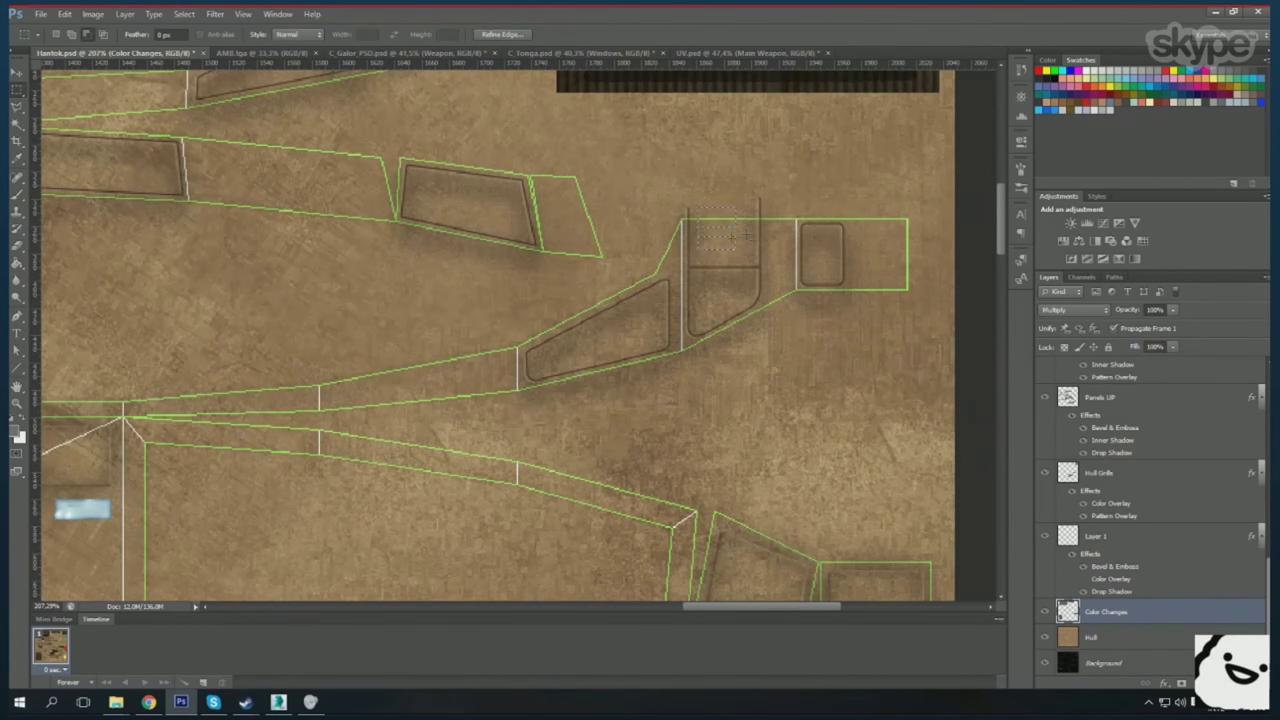
key(alt+BackSpace)
key(ctrl+d)
- Zoom around the Hantok.psd hull texture to inspect the new dark panel details
scroll(686, 266, up, 2)
key(u)
scroll(412, 392, up, 3)
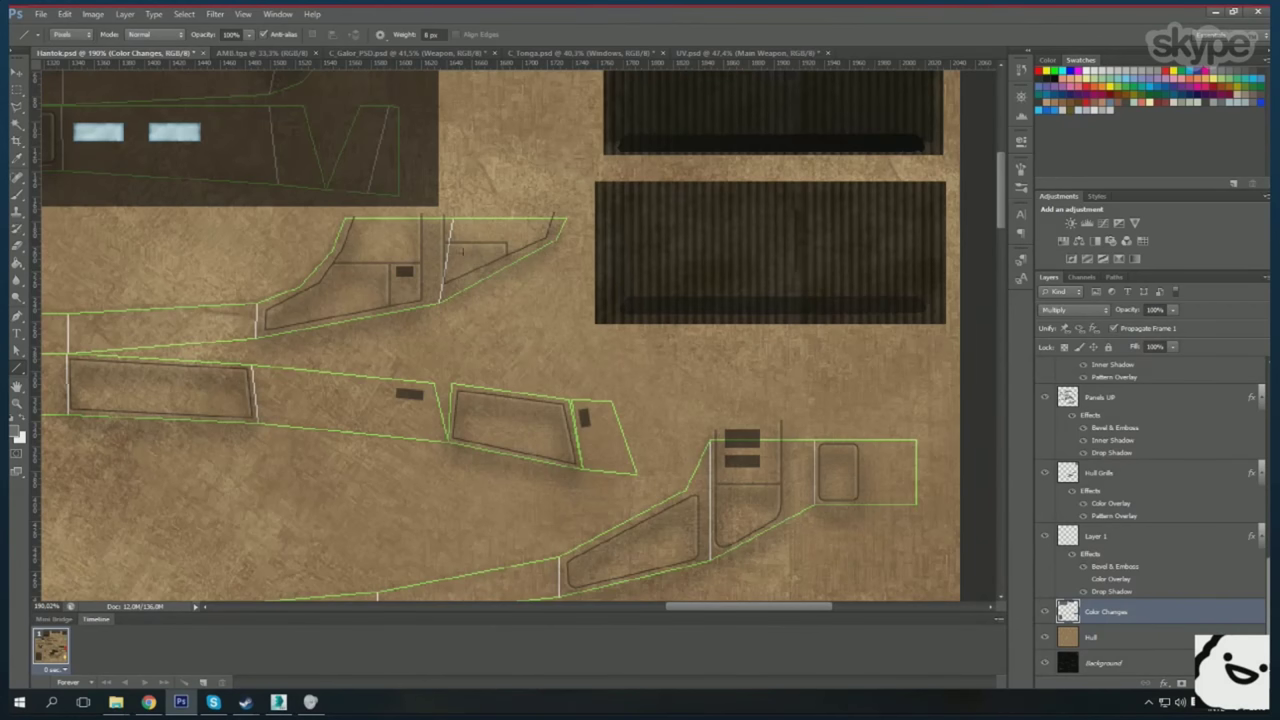
scroll(118, 276, down, 1)
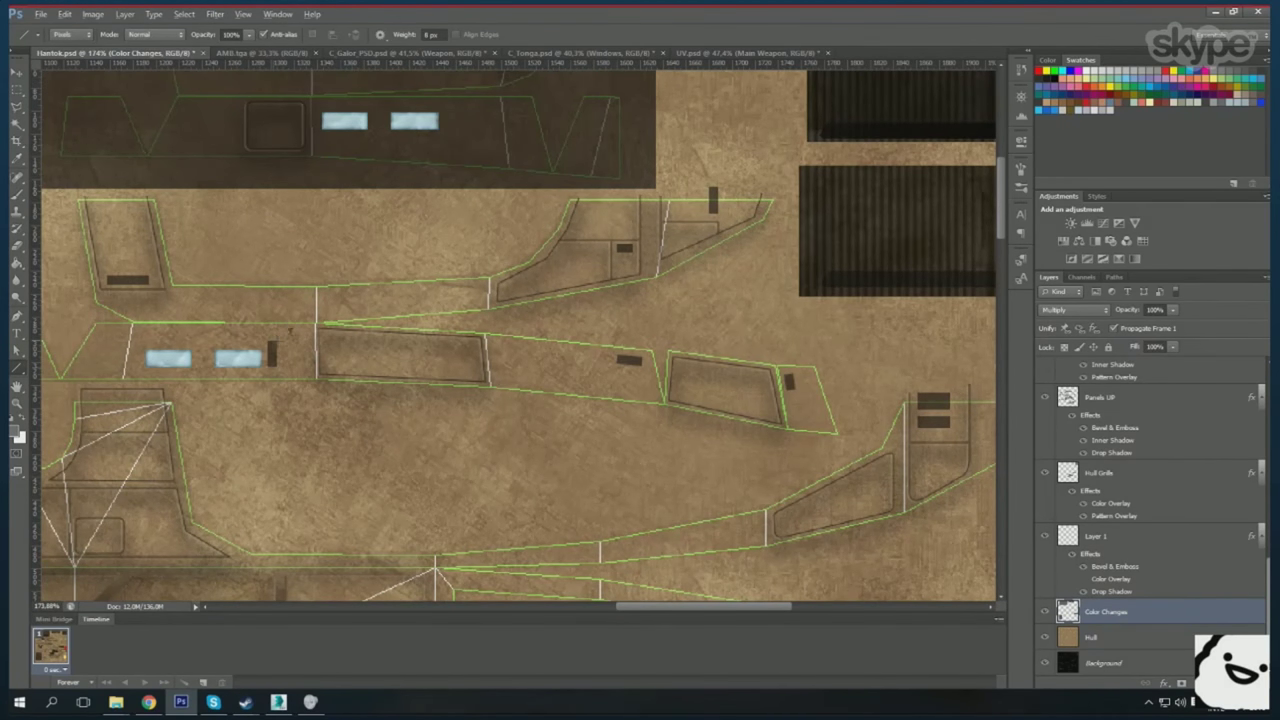
scroll(290, 330, down, 4)
scroll(205, 378, up, 5)
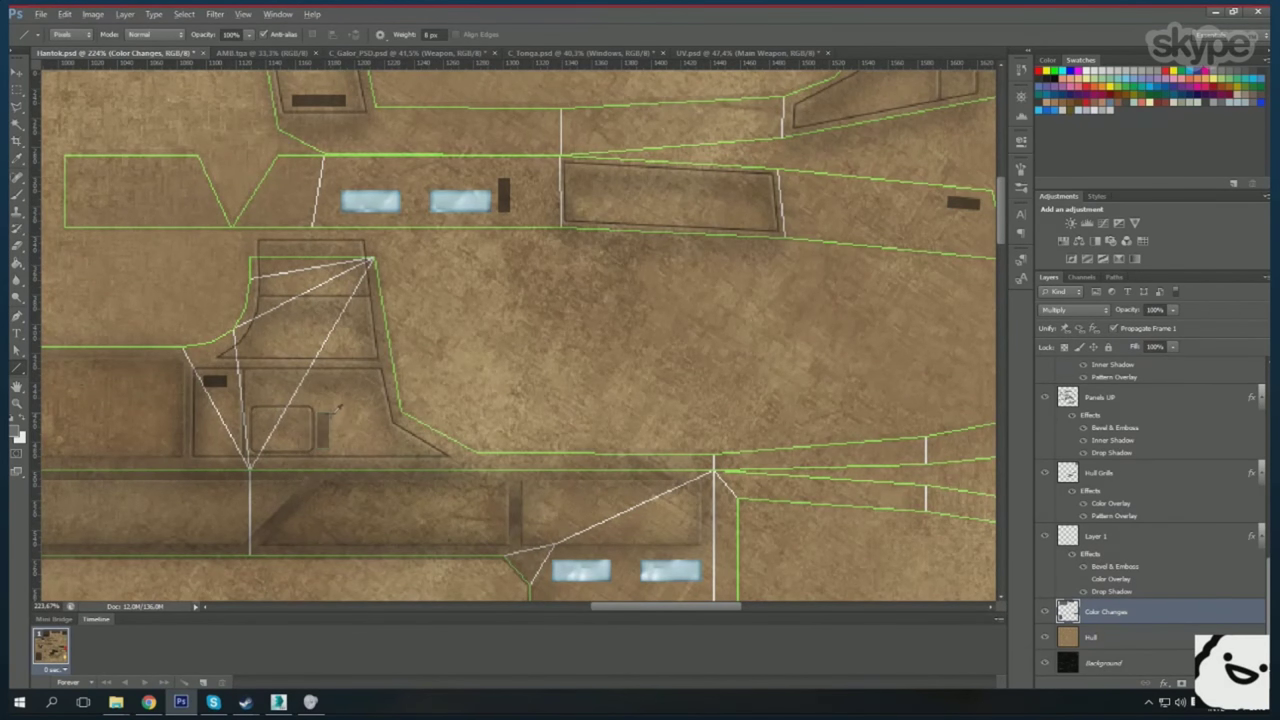
scroll(338, 406, down, 3)
scroll(115, 450, up, 3)
scroll(478, 388, down, 3)
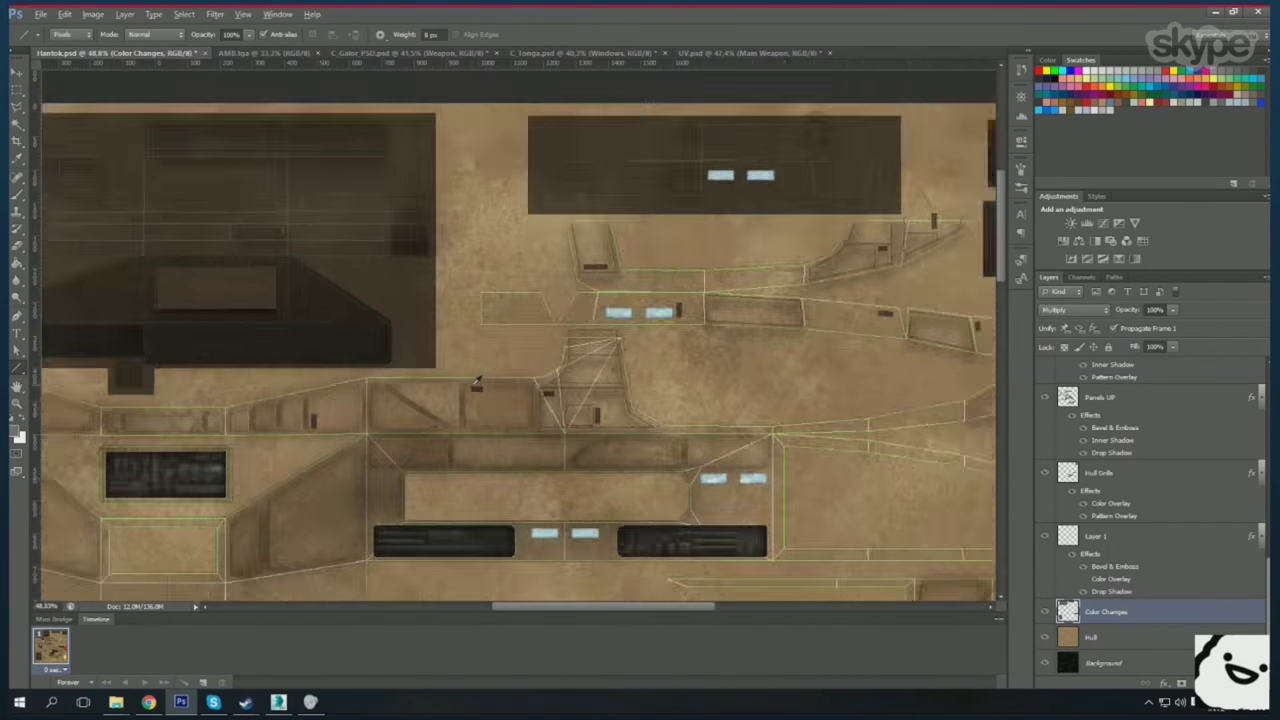
scroll(343, 394, up, 3)
scroll(340, 430, down, 3)
scroll(325, 484, up, 3)
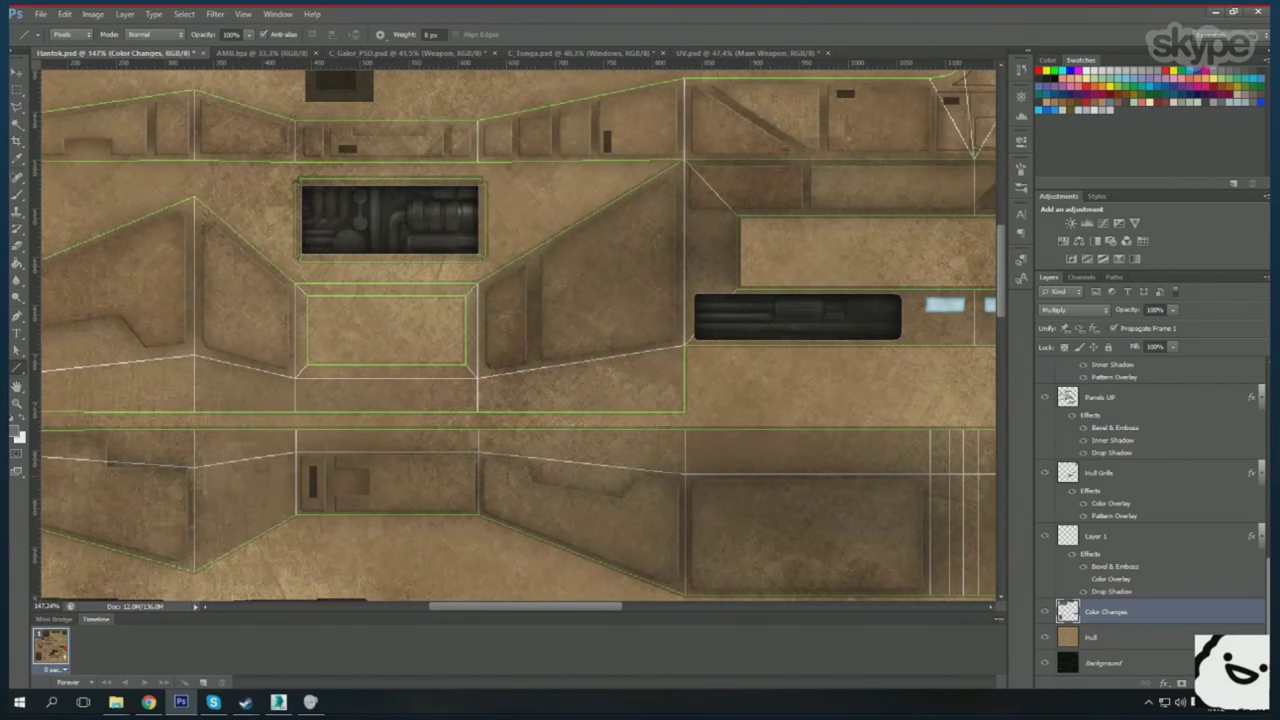
scroll(505, 478, down, 1)
scroll(835, 565, down, 3)
scroll(408, 545, up, 1)
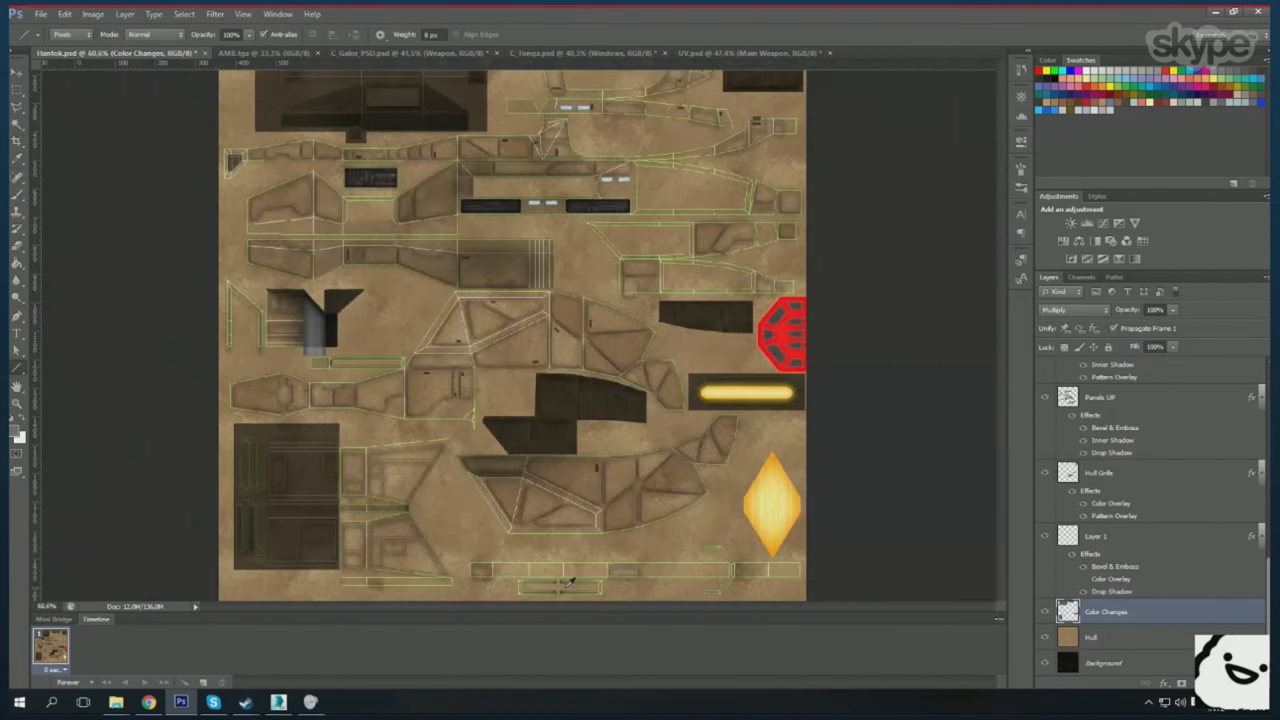
scroll(408, 545, up, 3)
scroll(418, 549, up, 1)
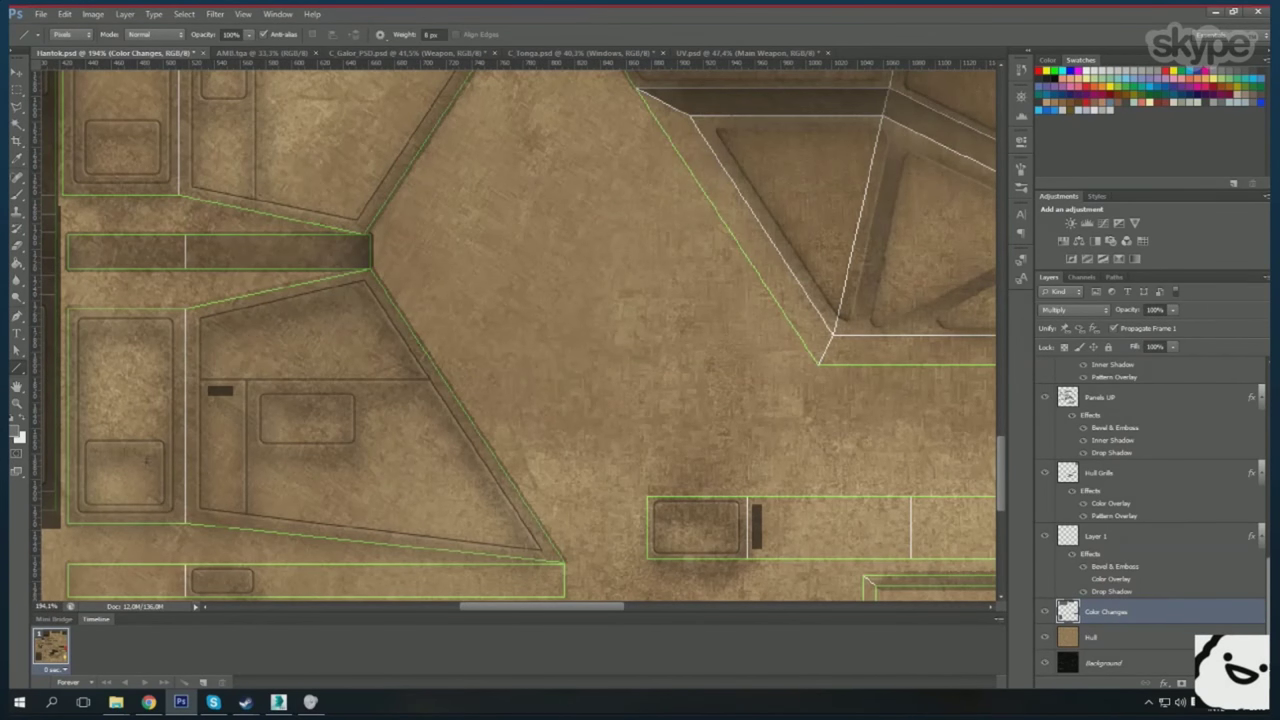
scroll(196, 443, down, 3)
scroll(768, 133, up, 3)
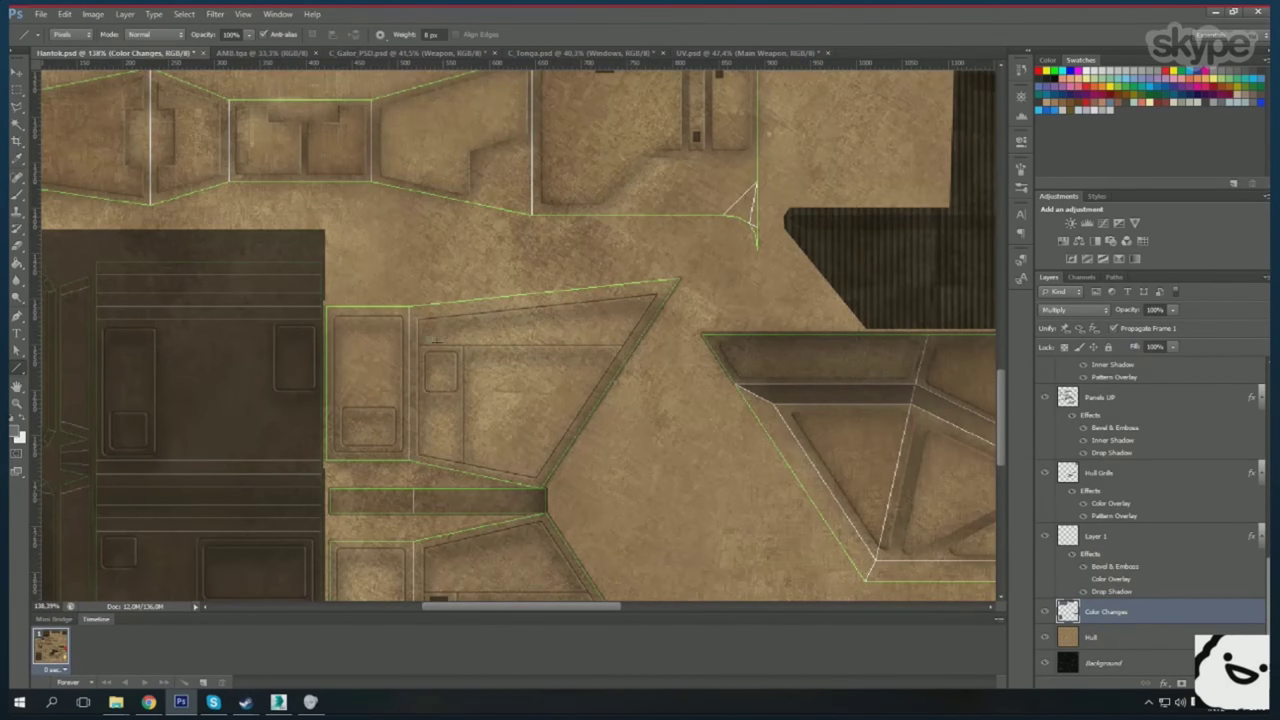
key(m)
scroll(351, 290, up, 4)
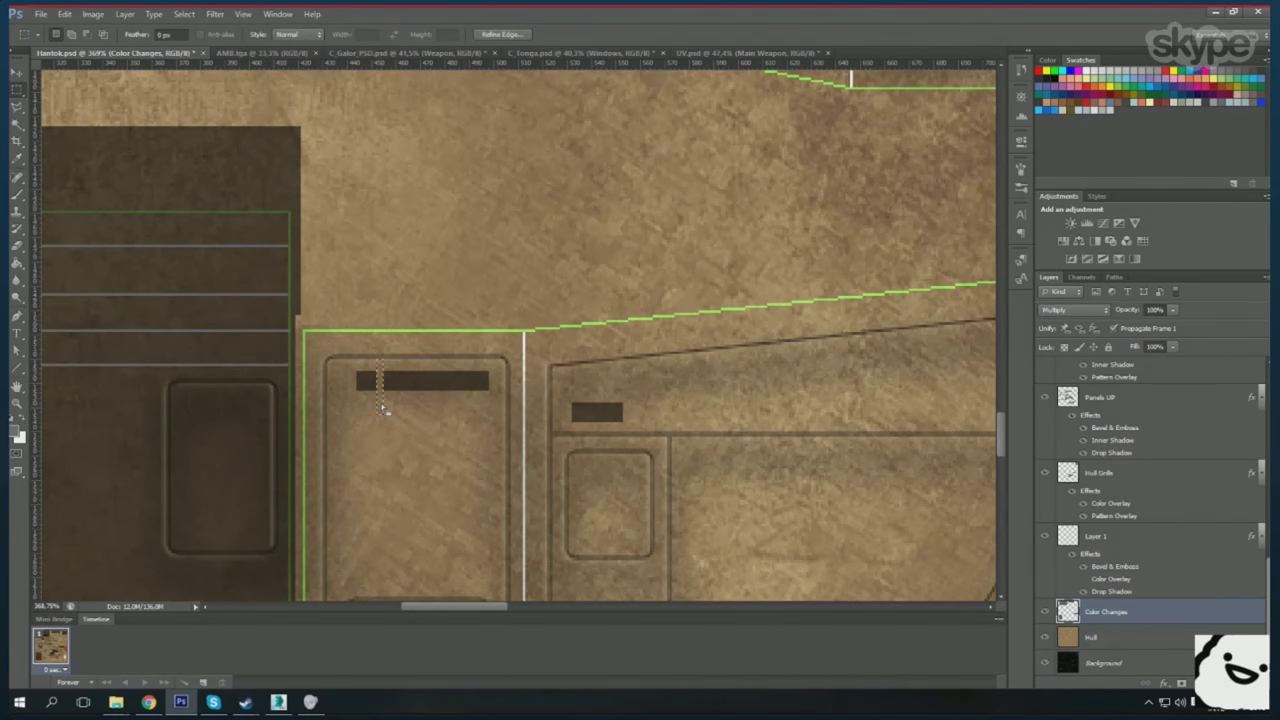
key(u)
scroll(484, 440, down, 5)
scroll(142, 360, up, 3)
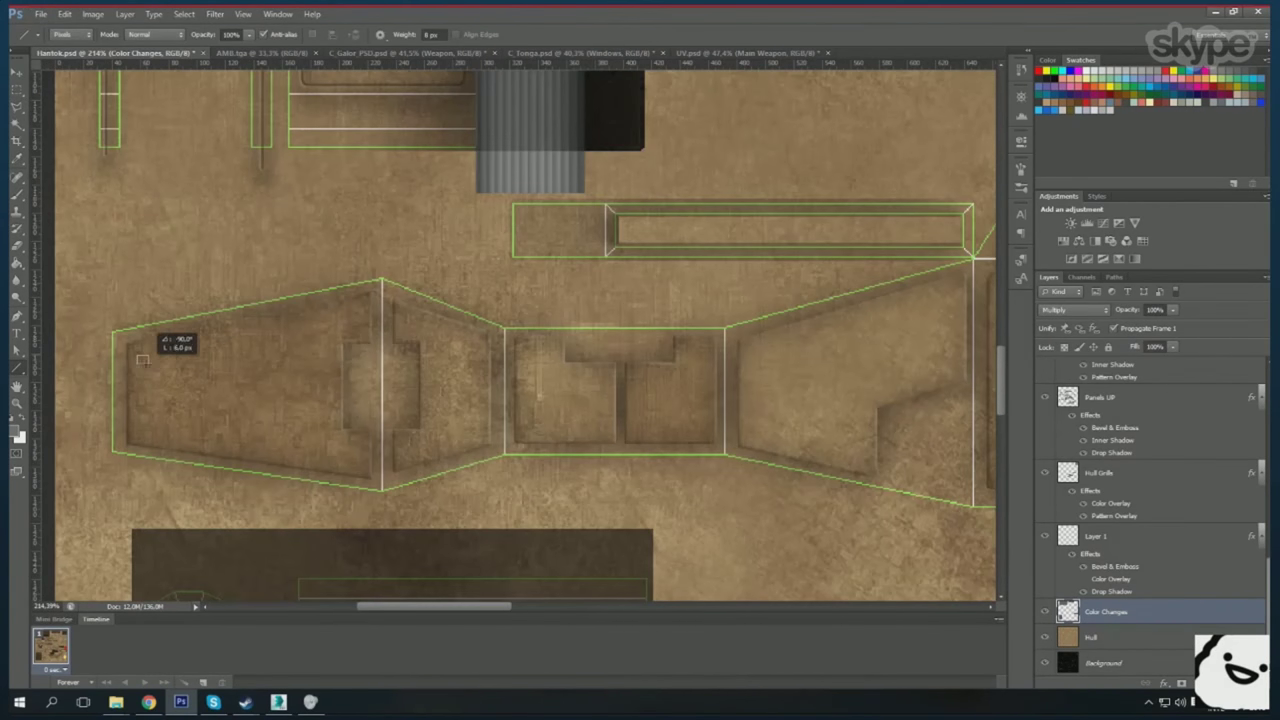
scroll(702, 434, down, 1)
scroll(702, 434, down, 3)
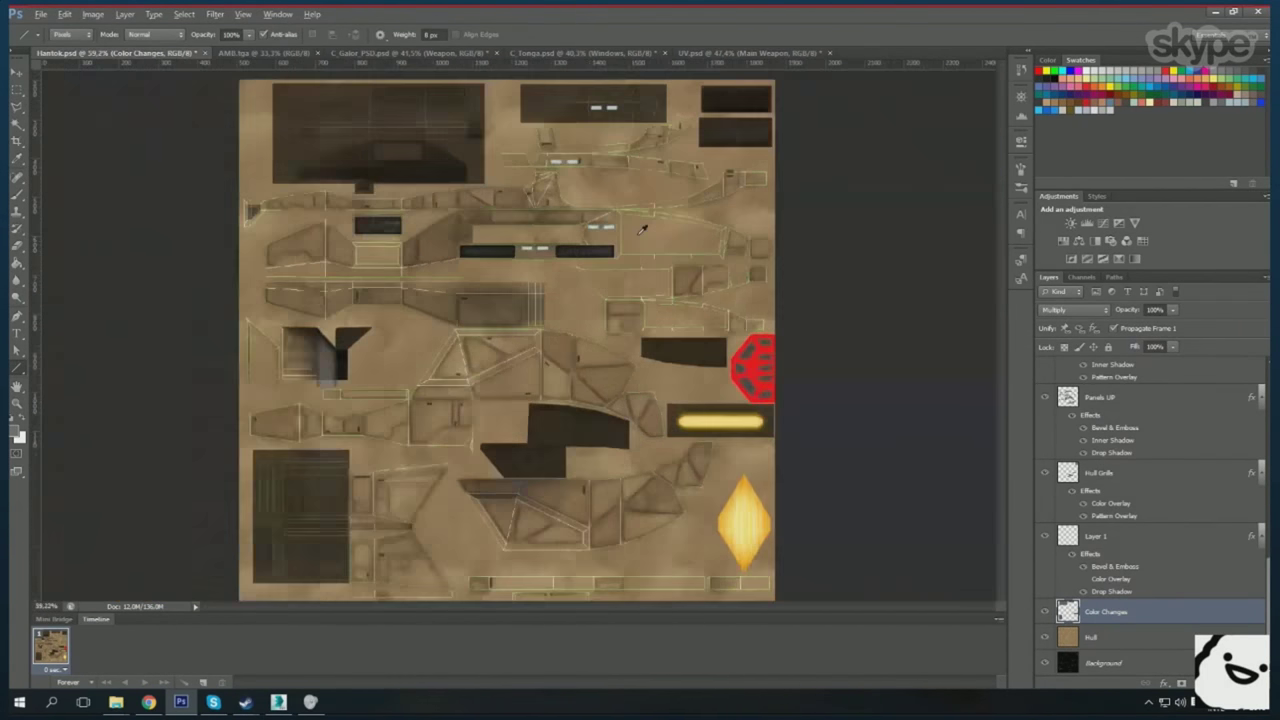
scroll(778, 291, up, 3)
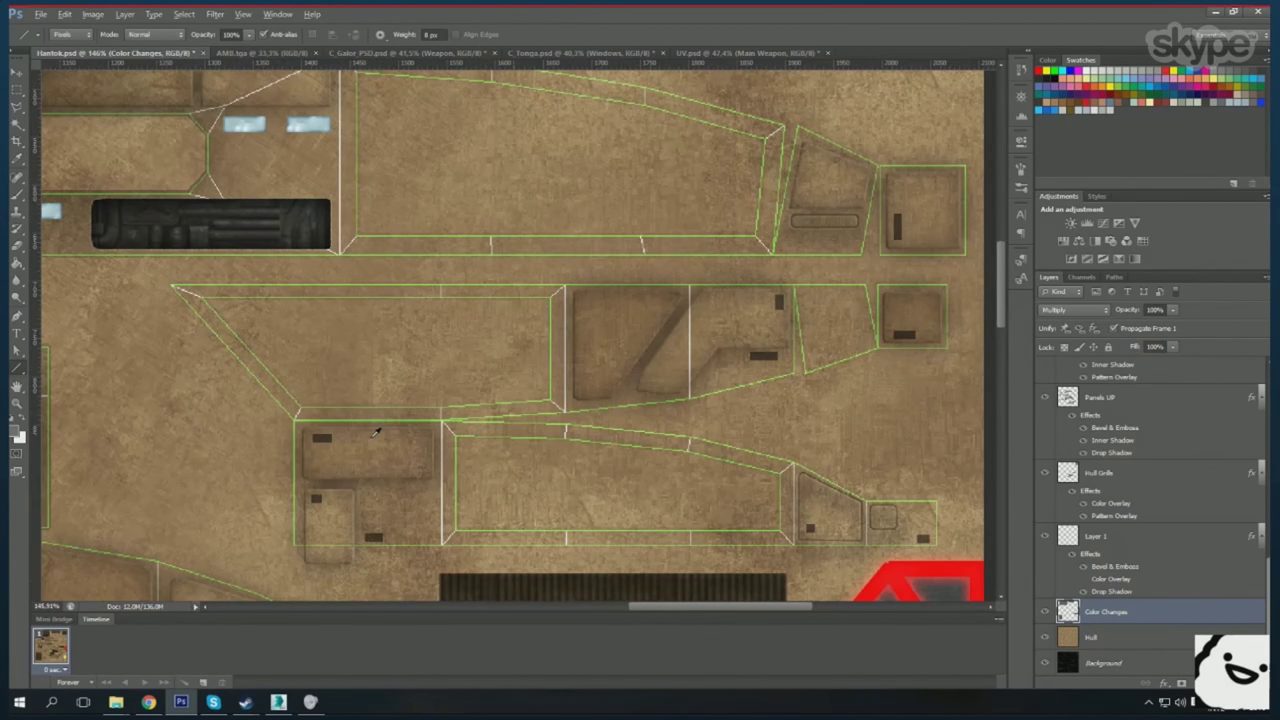
scroll(376, 432, down, 3)
scroll(466, 392, up, 3)
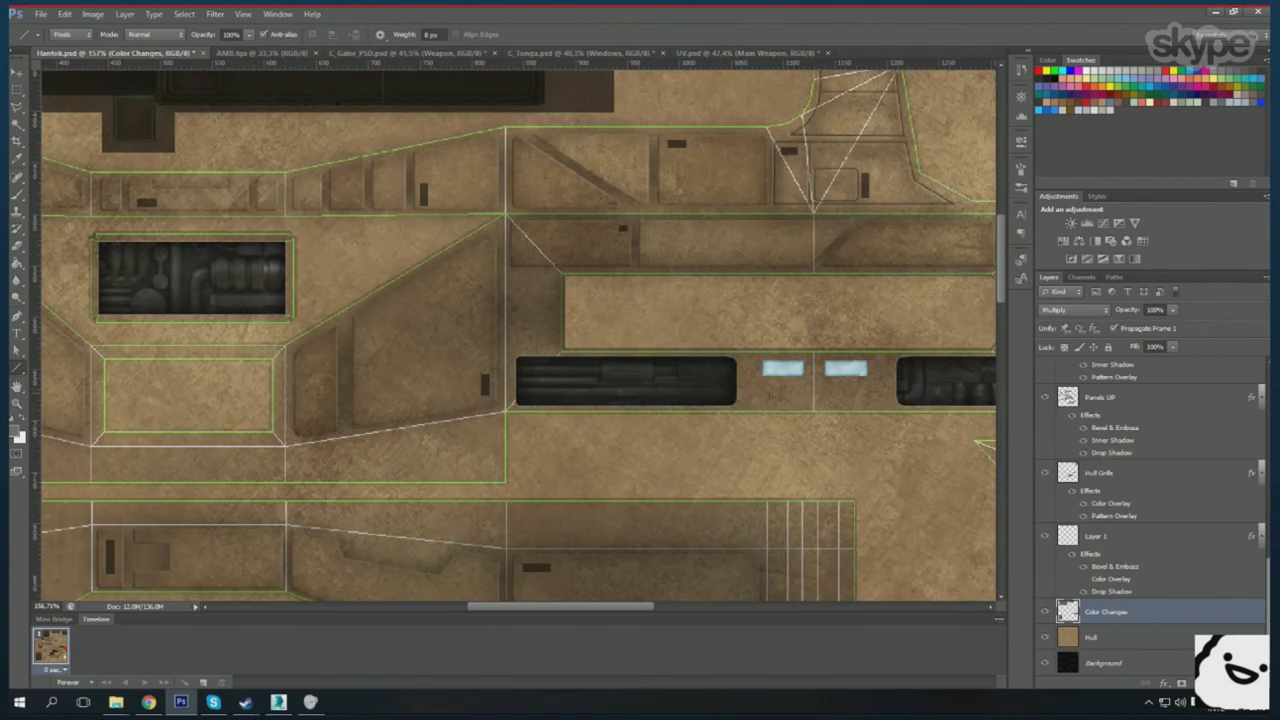
scroll(786, 388, down, 3)
scroll(600, 347, up, 3)
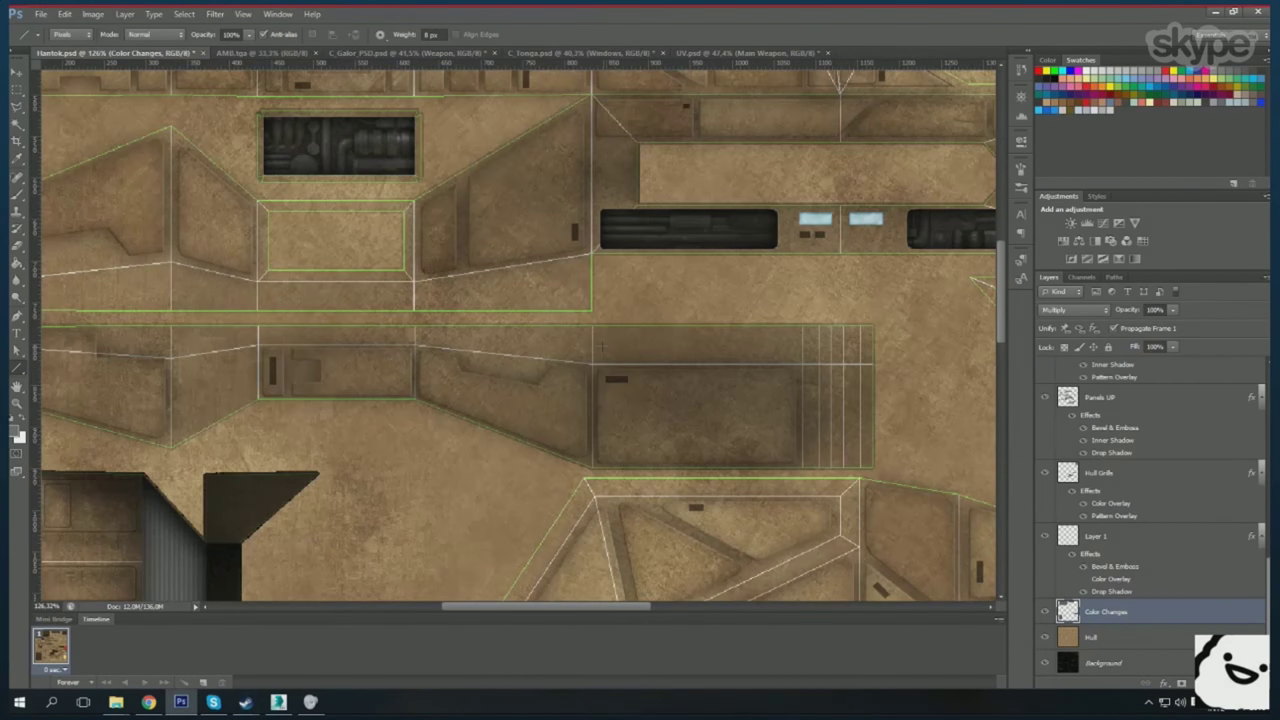
scroll(636, 330, down, 3)
scroll(636, 330, up, 1)
- Select the Technospine grille layer in the UV texture document
key(ctrl+Tab)
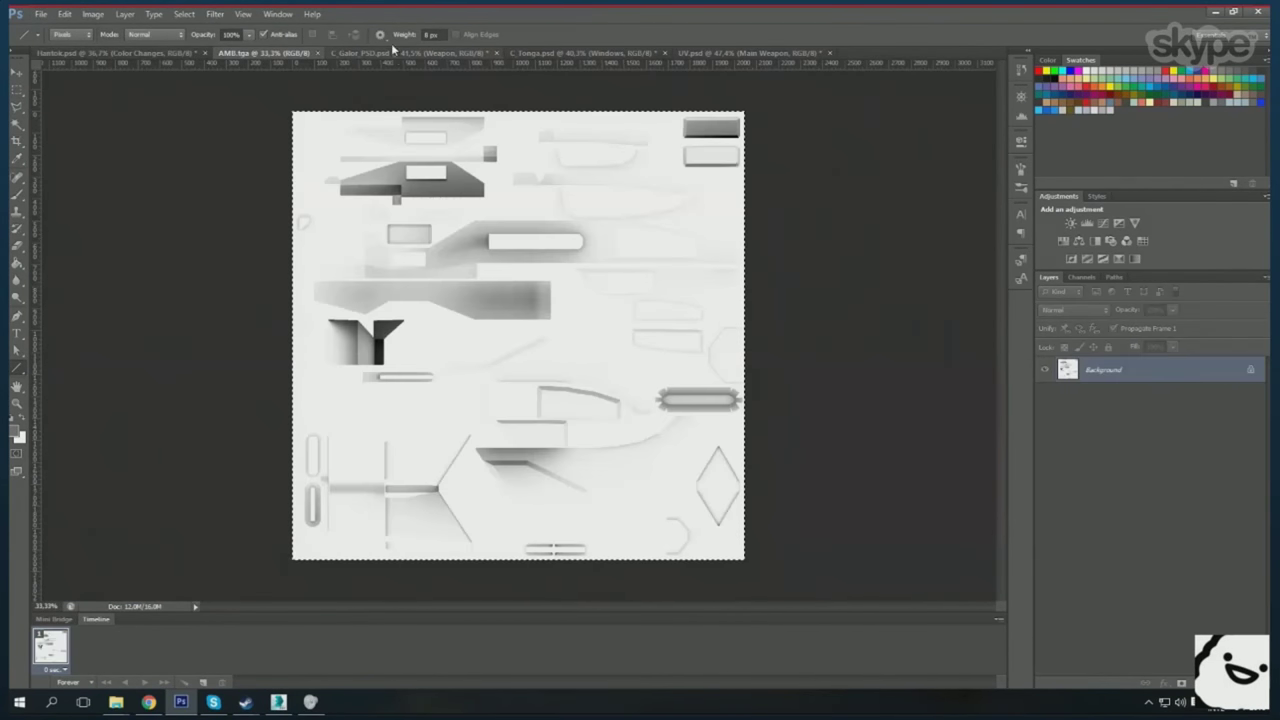
key(ctrl+Tab)
key(ctrl+Tab)
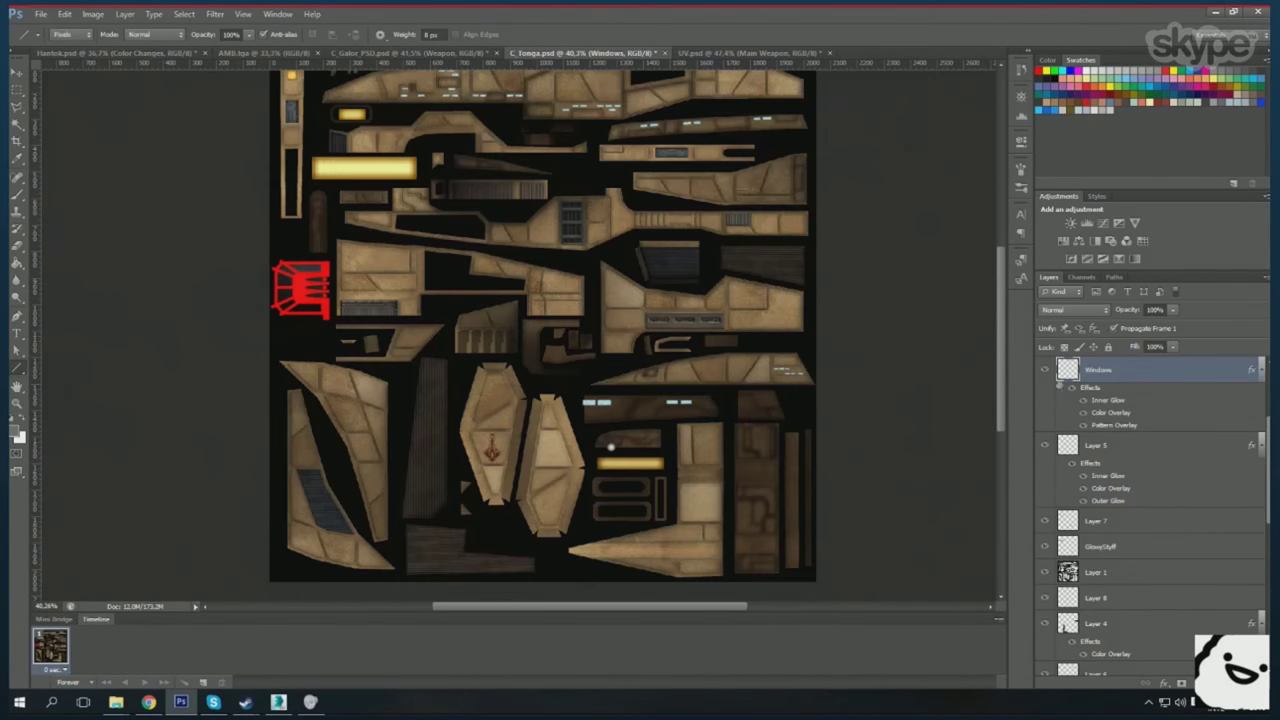
scroll(1146, 530, down, 3)
scroll(1146, 530, down, 3)
scroll(1146, 530, down, 2)
key(ctrl+Tab)
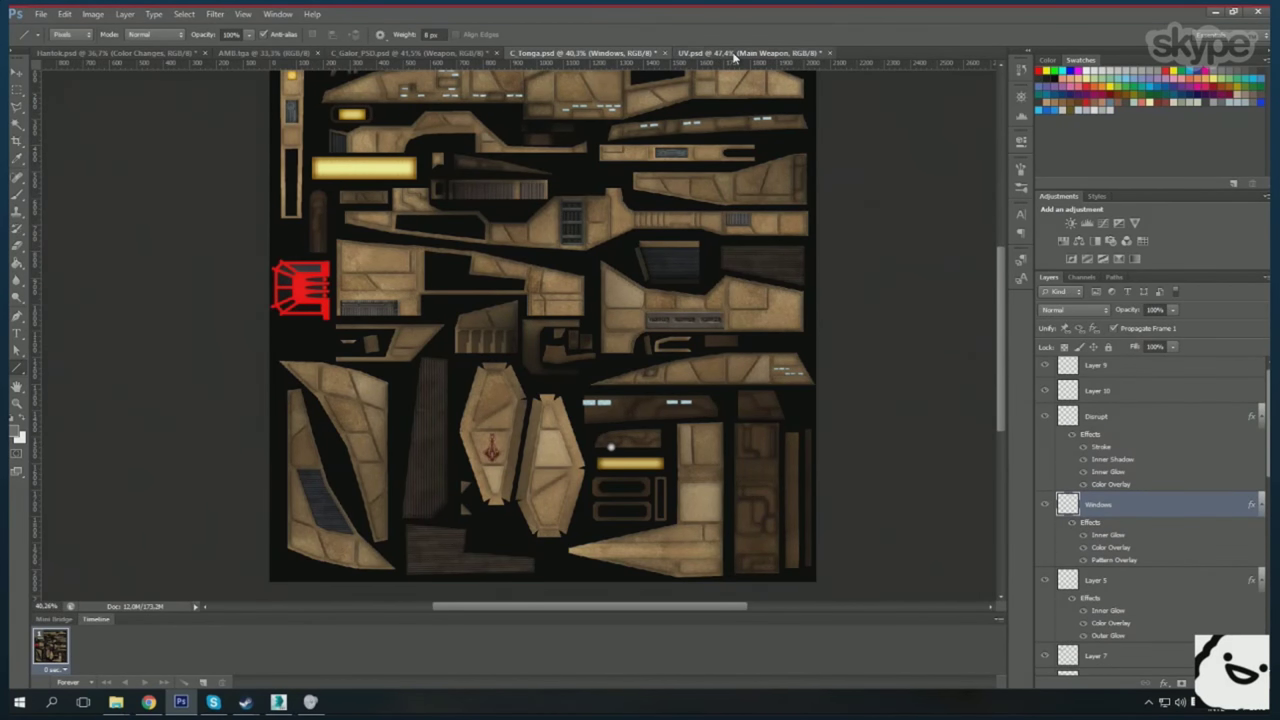
scroll(1156, 527, down, 3)
click(1112, 618)
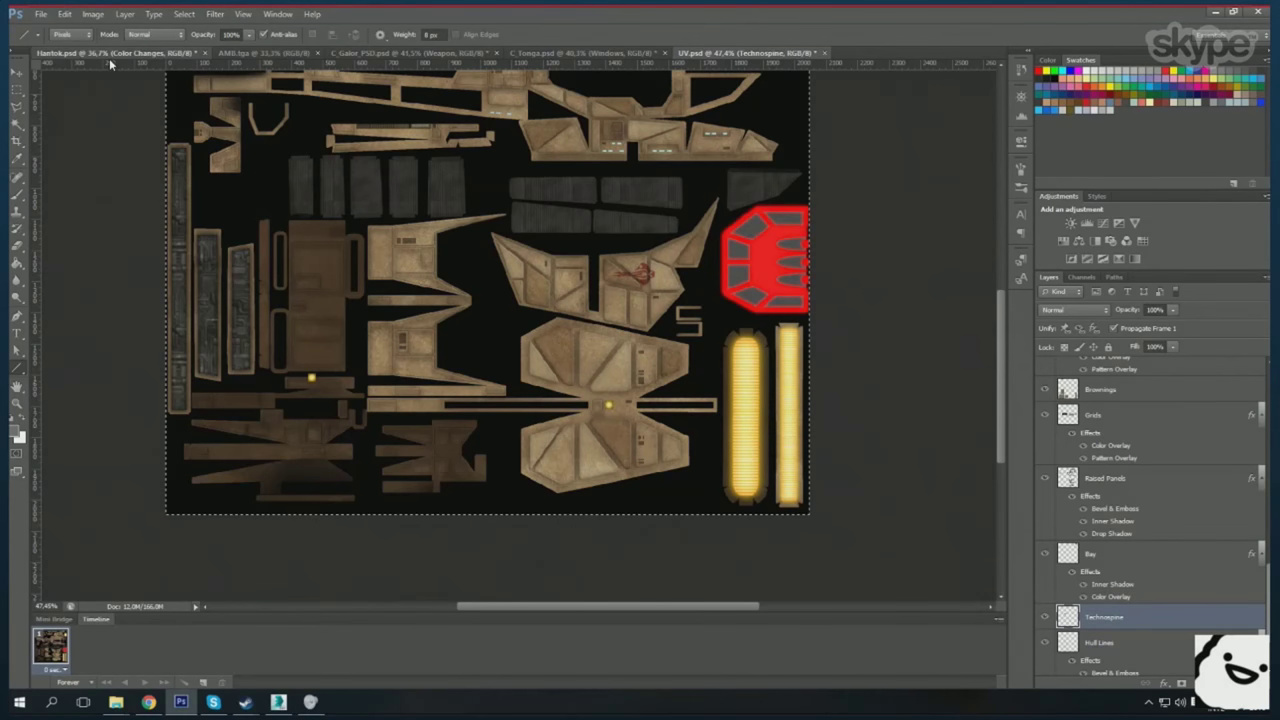
- Move the pasted TechnoSpine grille strip up onto a hull panel in Hantok.psd
click(110, 54)
drag(505, 389, 468, 277)
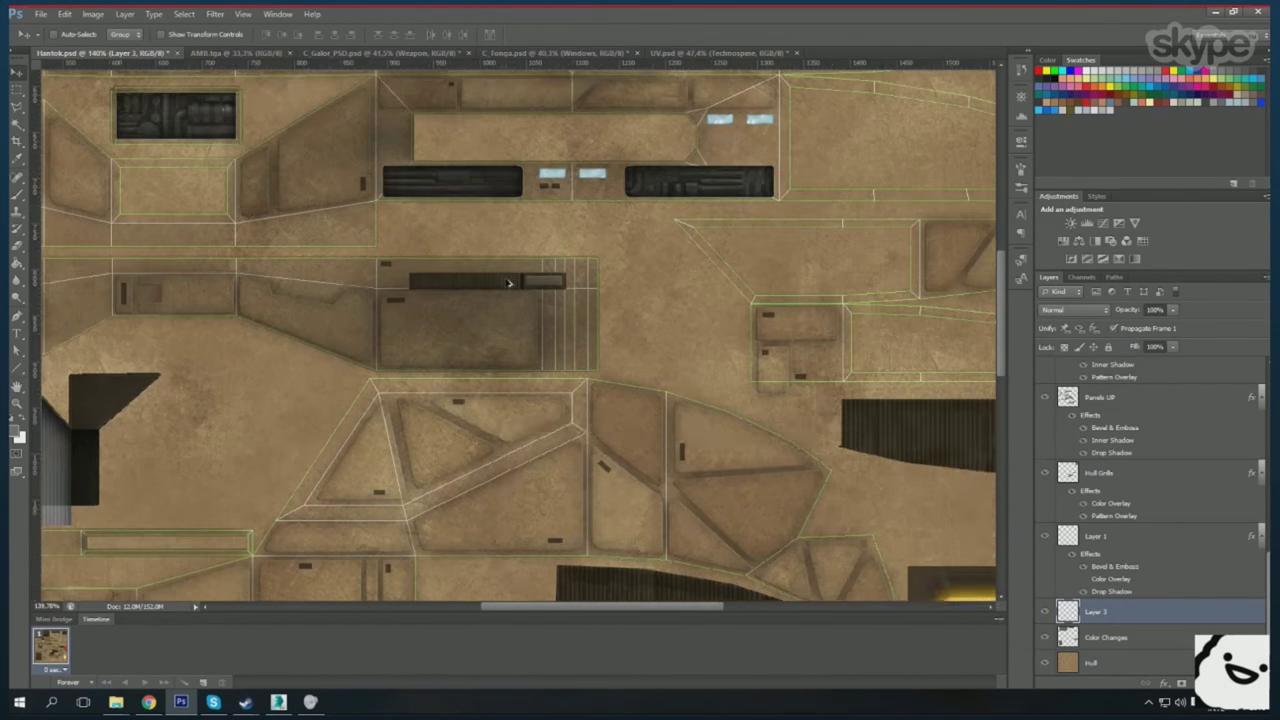
scroll(468, 277, up, 3)
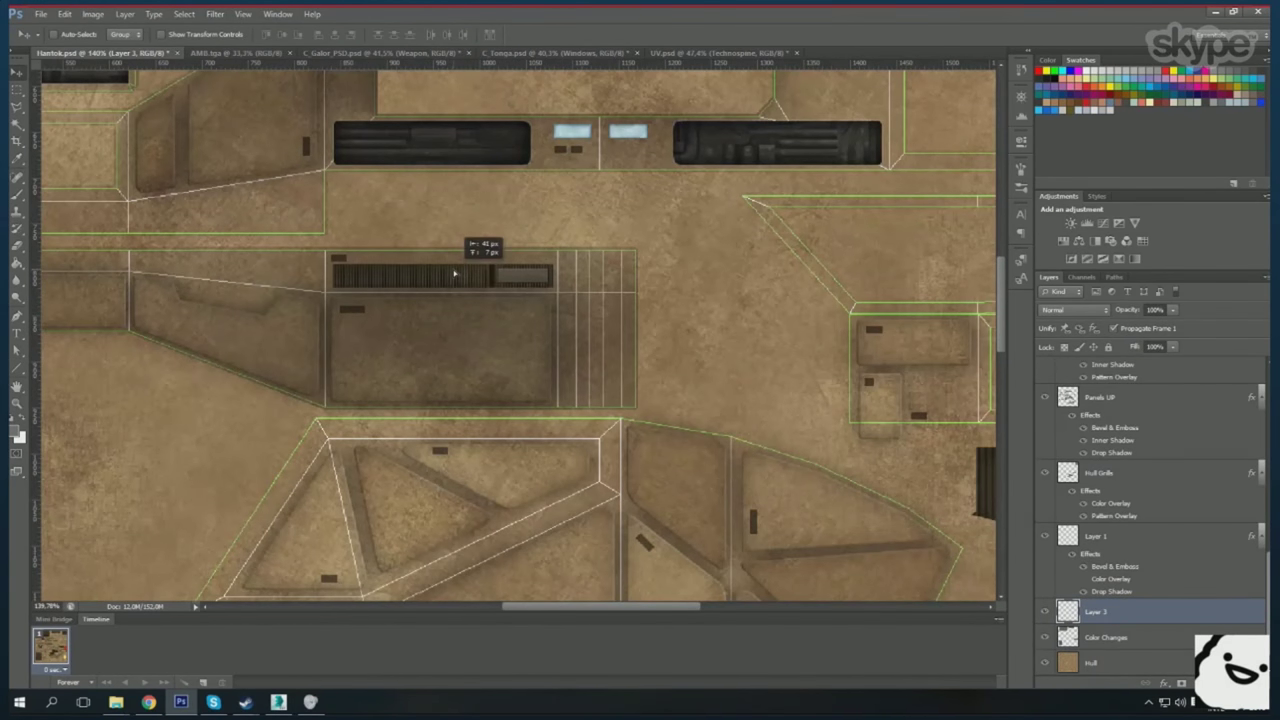
scroll(1050, 612, down, 1)
- Draw a small dark detail line on a panel on the Color Changes layer
click(1050, 612)
scroll(520, 340, down, 5)
scroll(560, 400, up, 5)
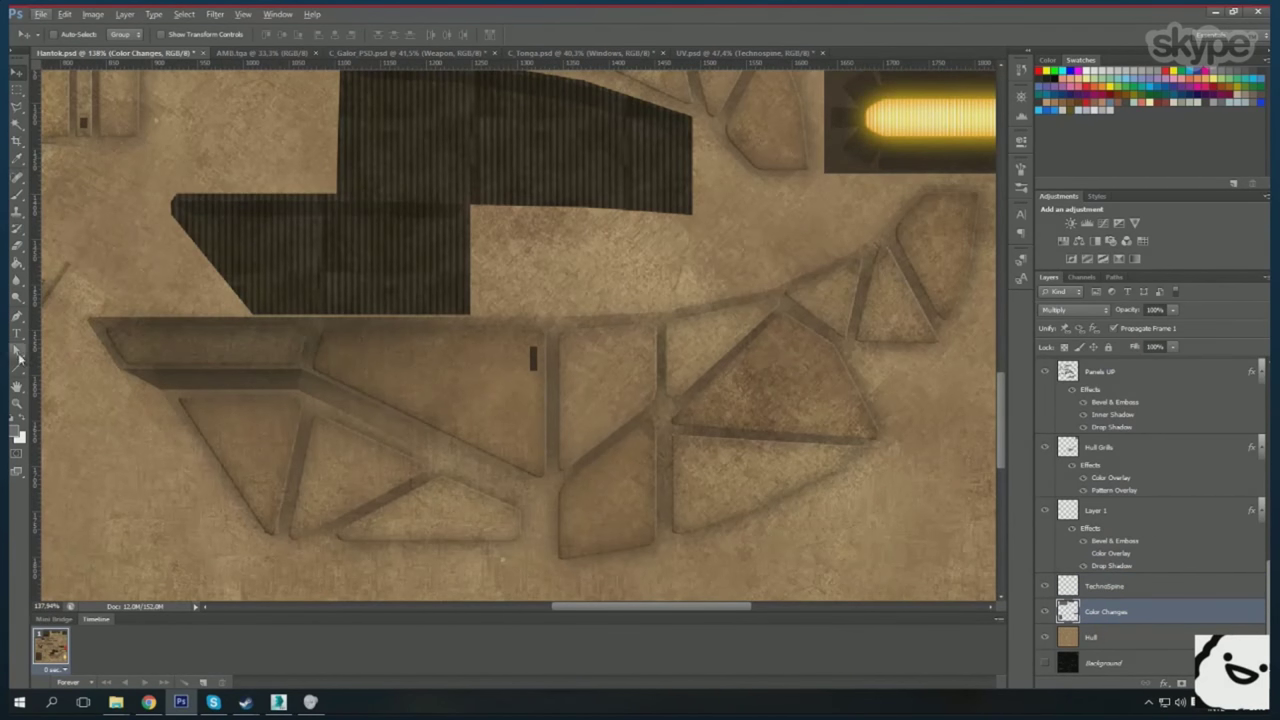
drag(694, 417, 709, 417)
scroll(840, 360, up, 1)
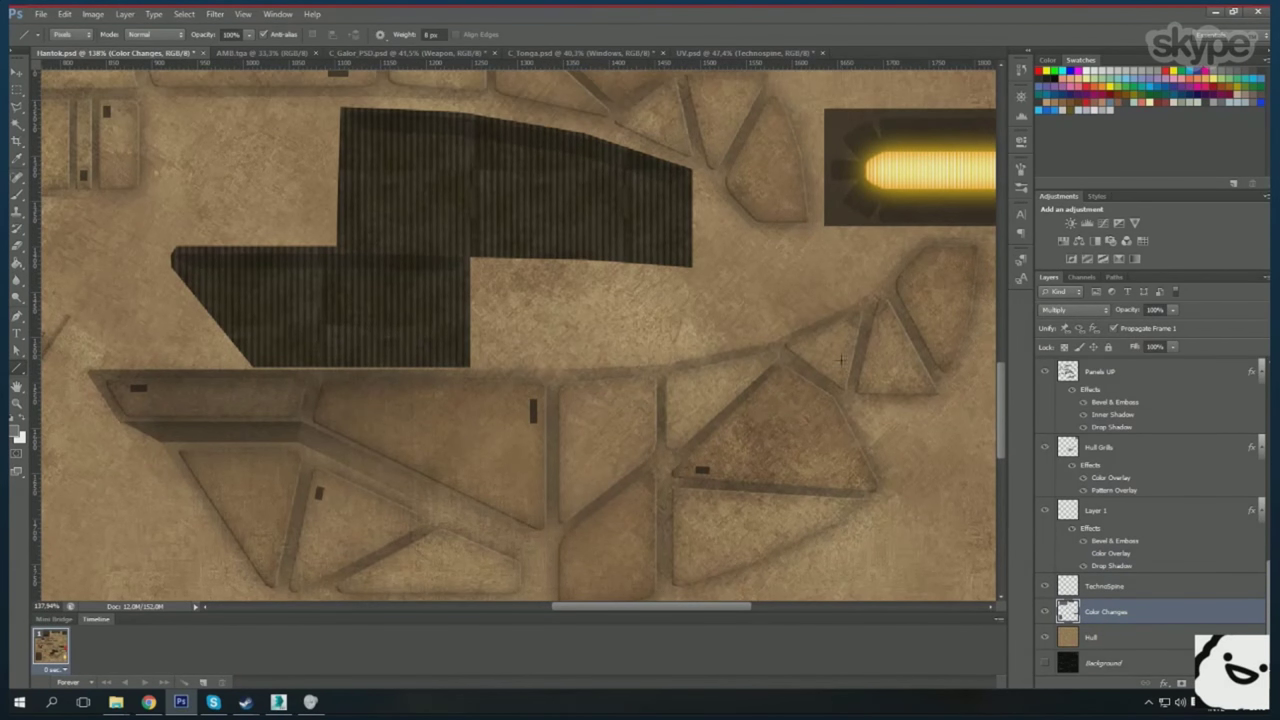
scroll(907, 286, down, 2)
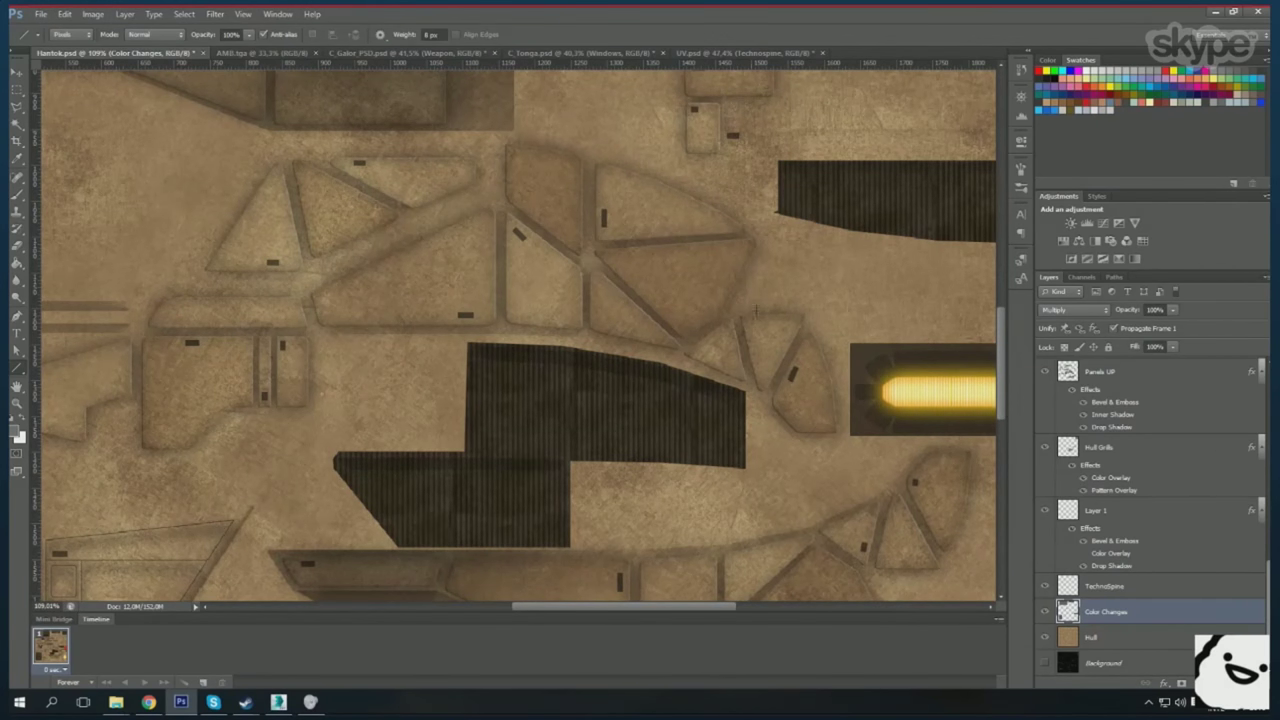
scroll(757, 322, down, 3)
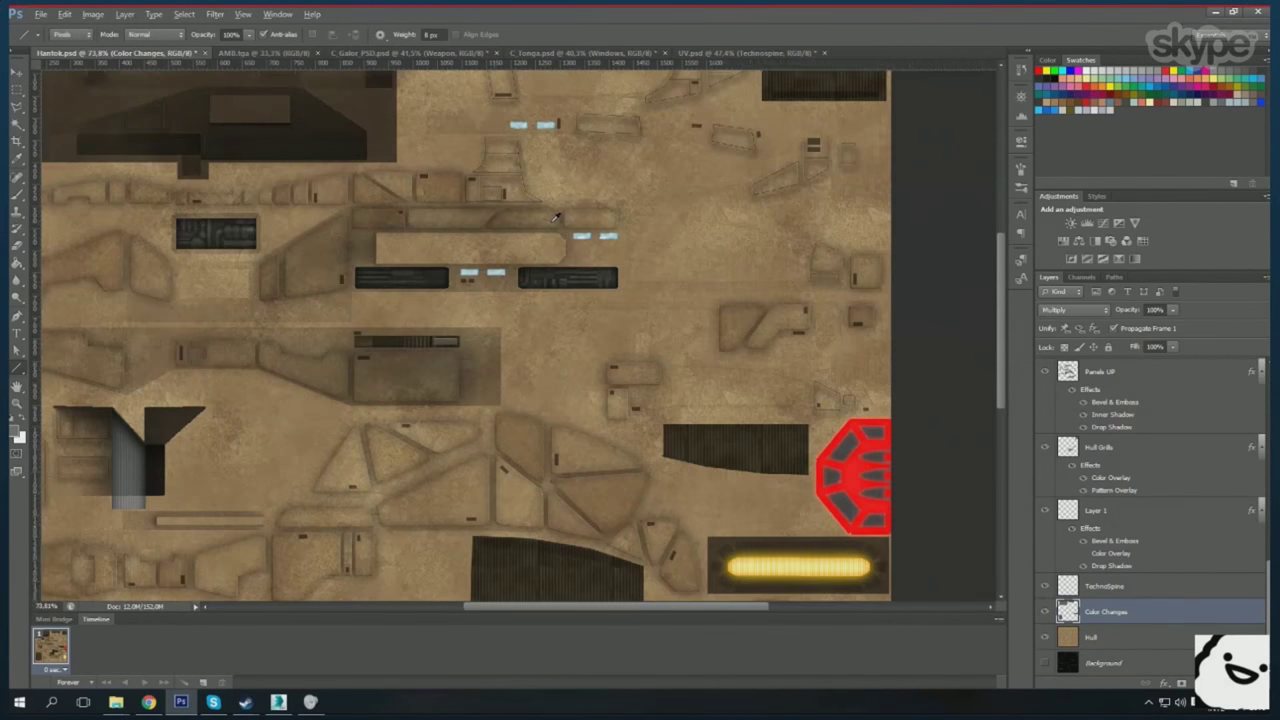
scroll(605, 270, up, 5)
- Save the updated Hantok hull texture and switch to 3ds Max
scroll(645, 313, down, 4)
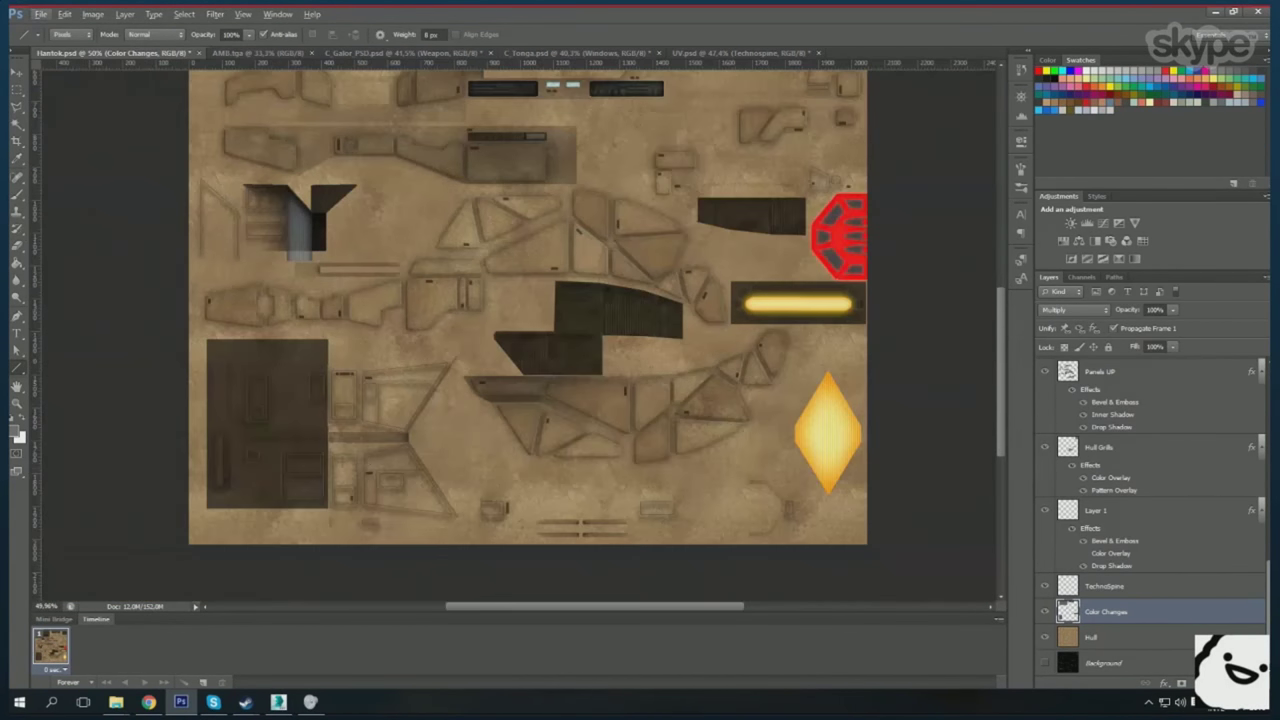
scroll(386, 429, up, 3)
scroll(386, 429, up, 2)
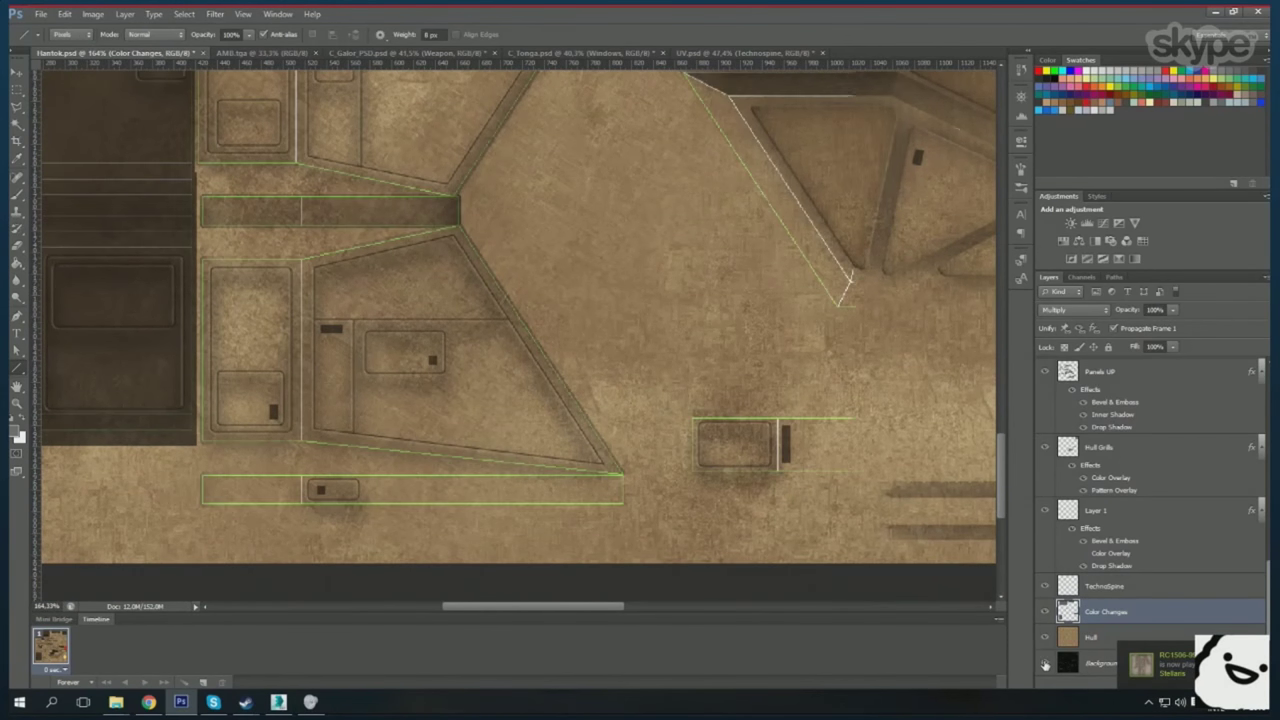
scroll(420, 420, down, 5)
key(ctrl+s)
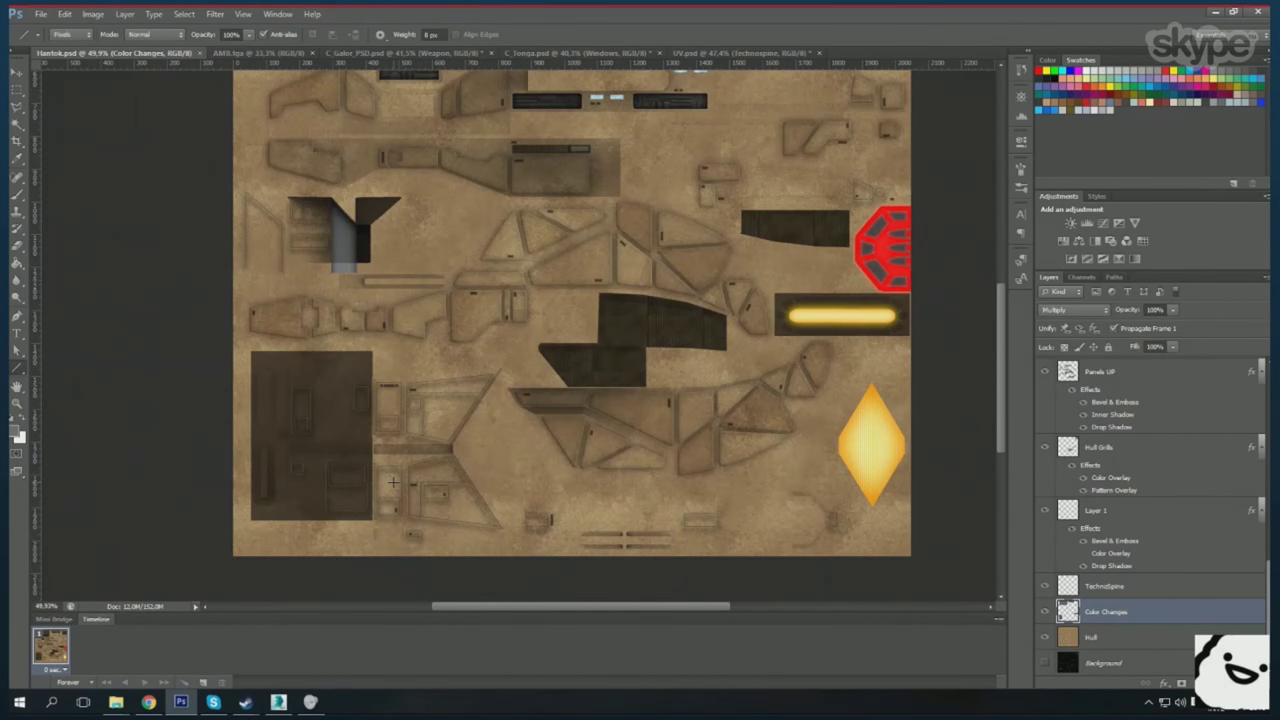
key(alt+Tab)
scroll(646, 437, down, 3)
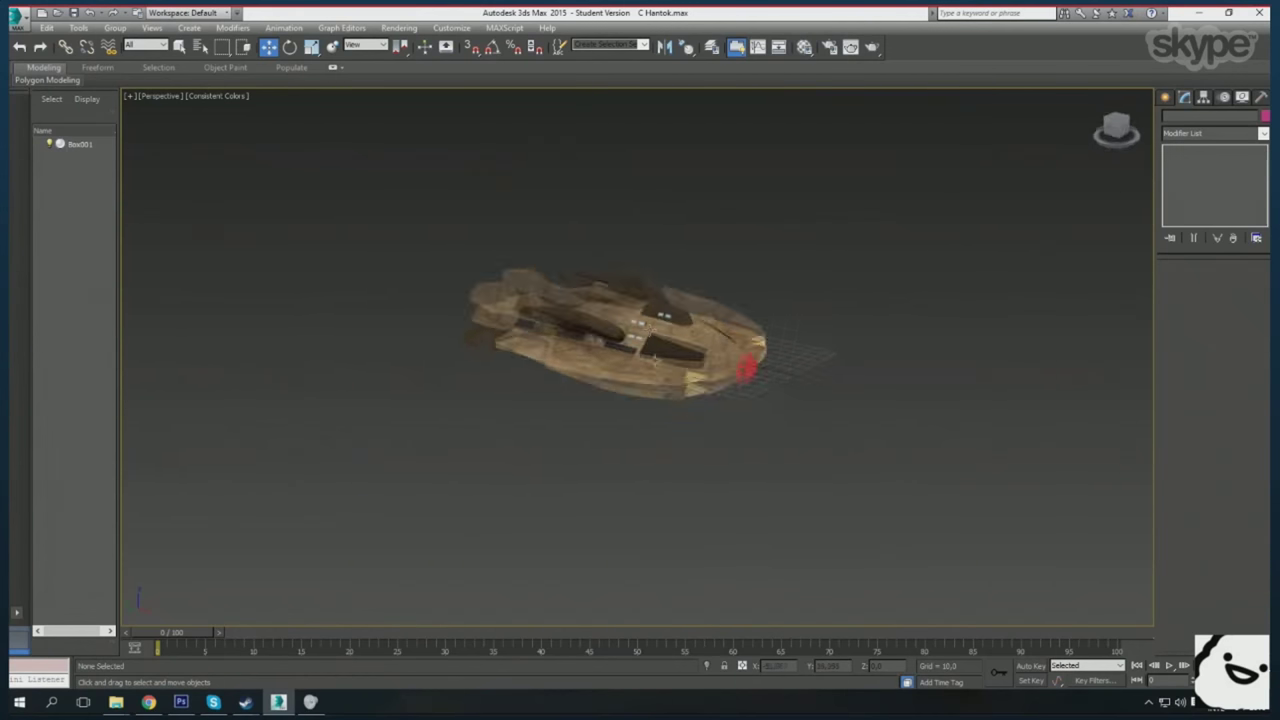
- Orbit and zoom around Box001 to view the textured ship's sides and underside, then return to Photoshop
scroll(668, 404, up, 3)
scroll(668, 404, up, 2)
scroll(650, 412, up, 4)
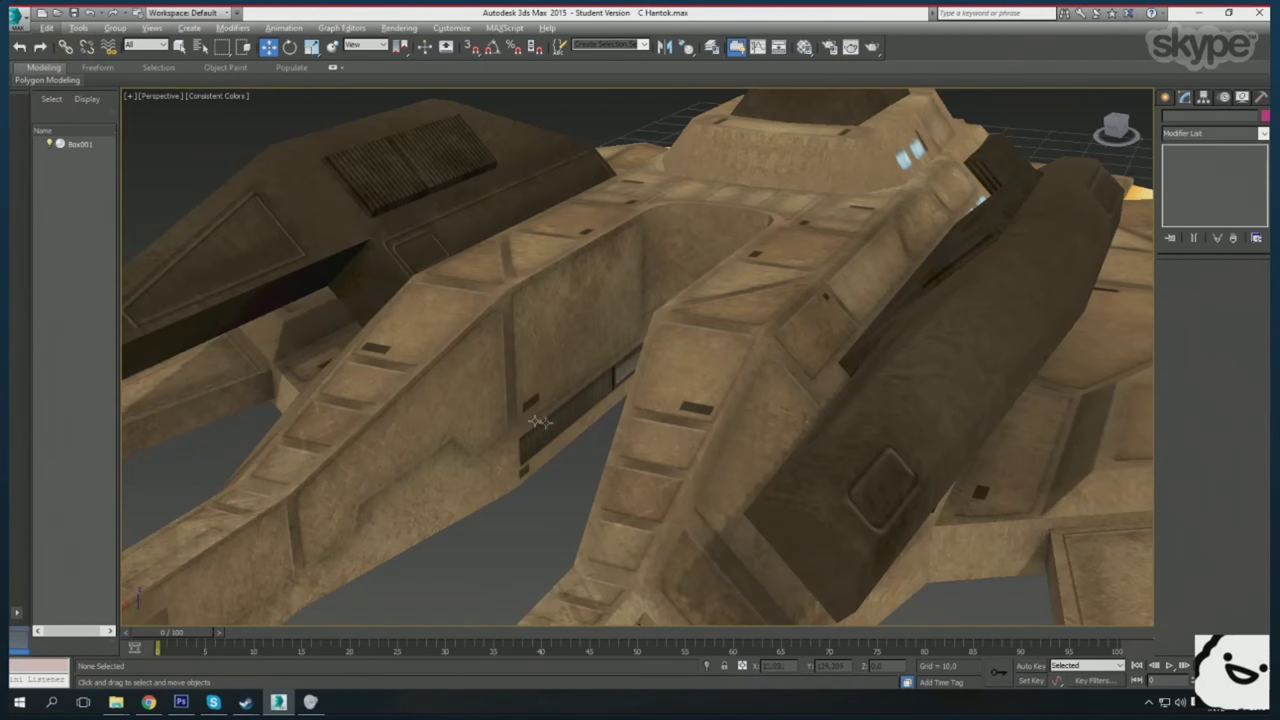
scroll(637, 421, up, 3)
scroll(637, 421, down, 6)
scroll(686, 341, up, 2)
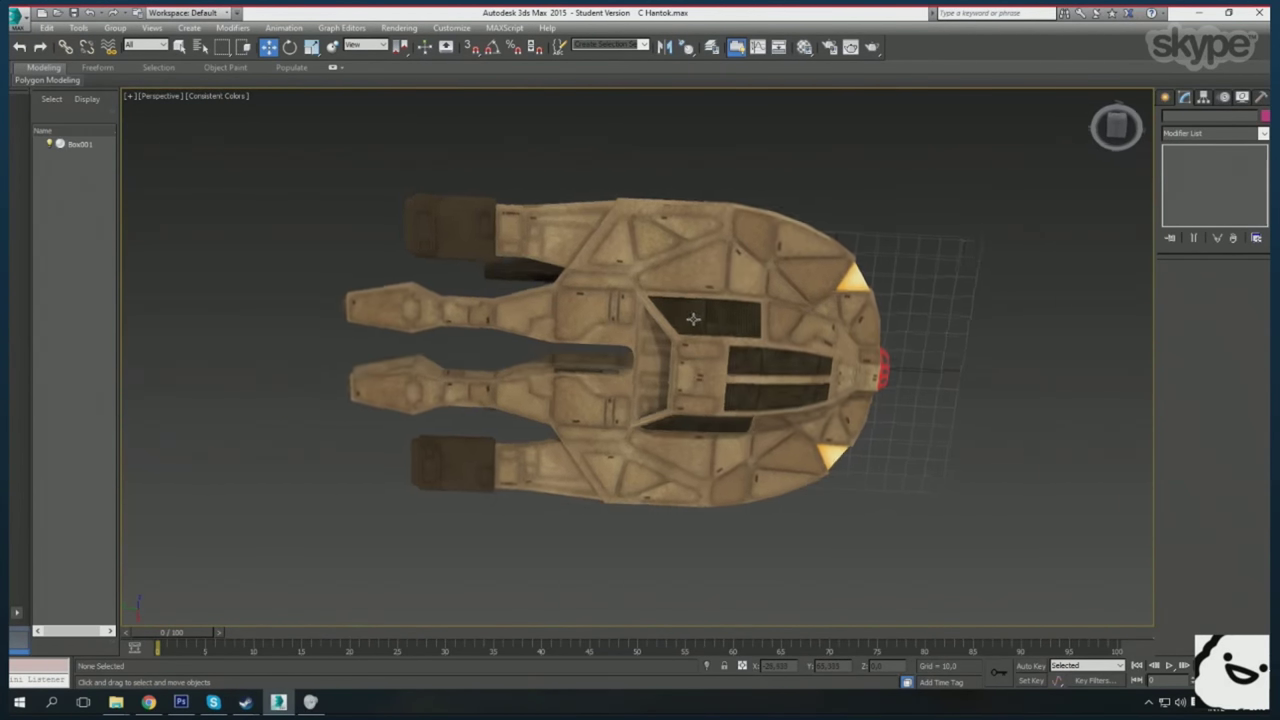
mouse_move(686, 341)
mouse_down()
mouse_move(535, 374)
mouse_move(551, 436)
mouse_up()
scroll(535, 374, up, 3)
scroll(533, 375, down, 4)
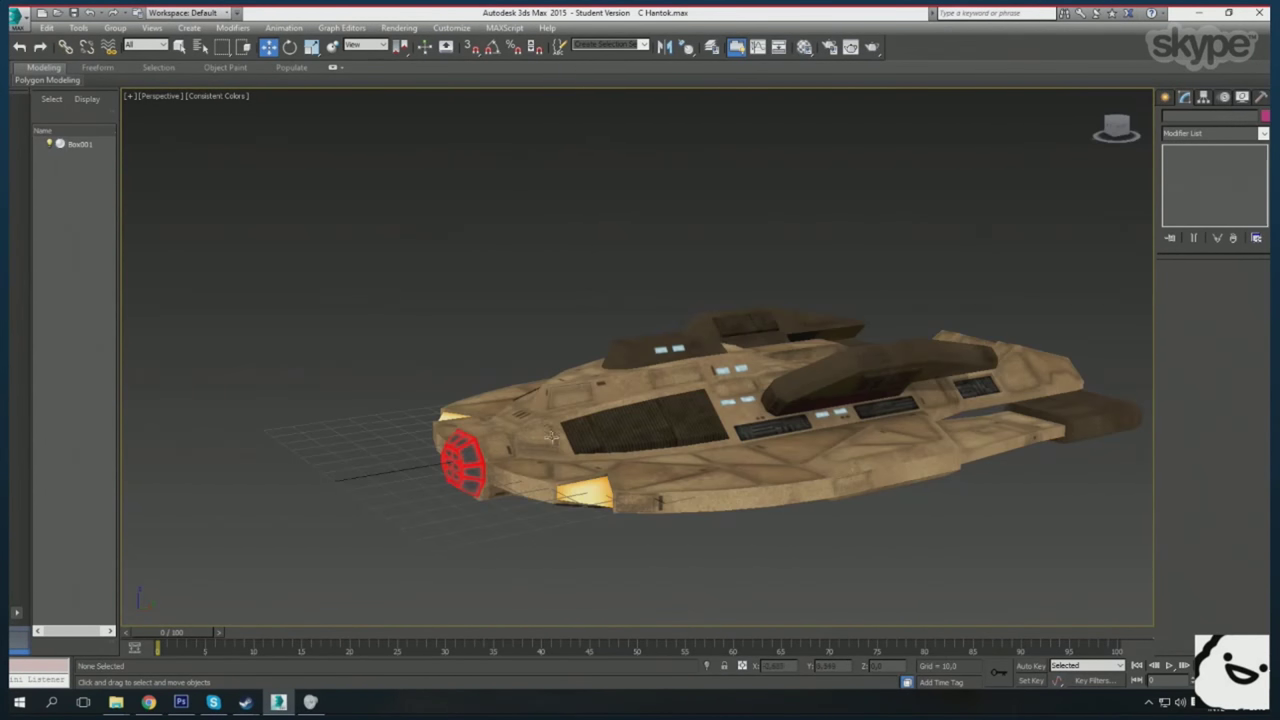
click(181, 703)
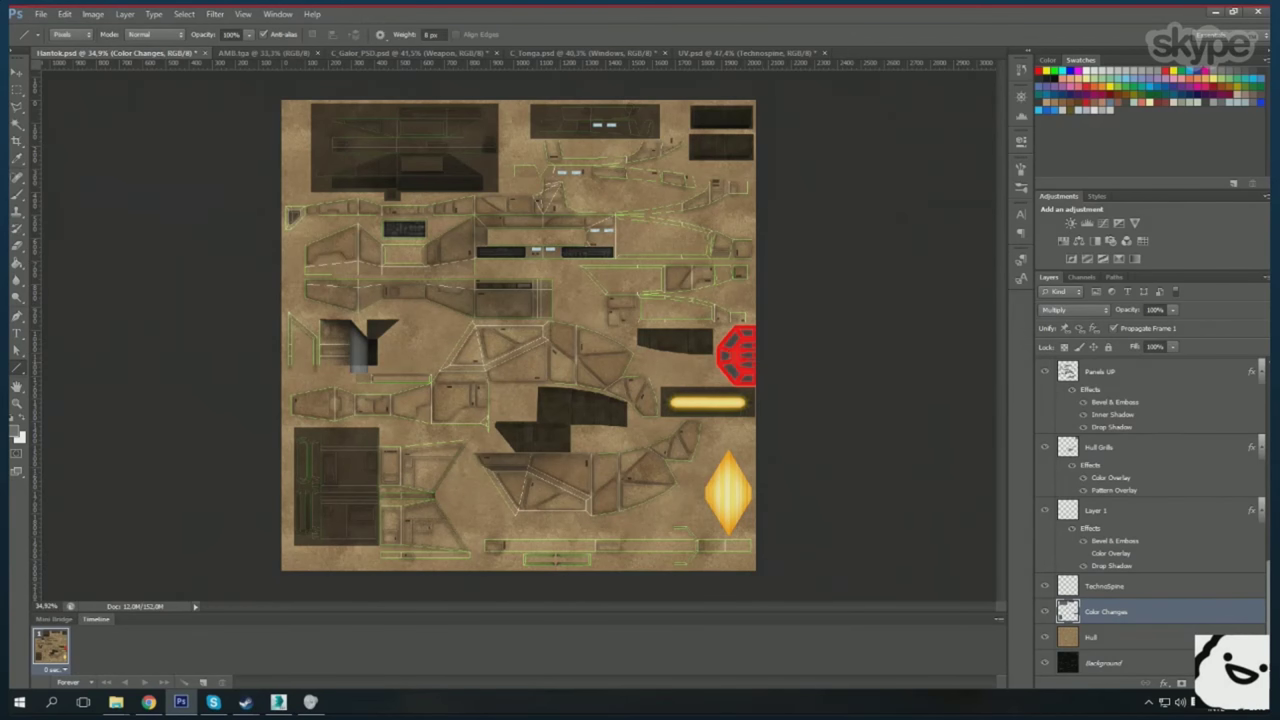
- Delete the misplaced Layer 3 and rename Layer 1 to HullLines
click(790, 52)
scroll(1140, 565, down, 5)
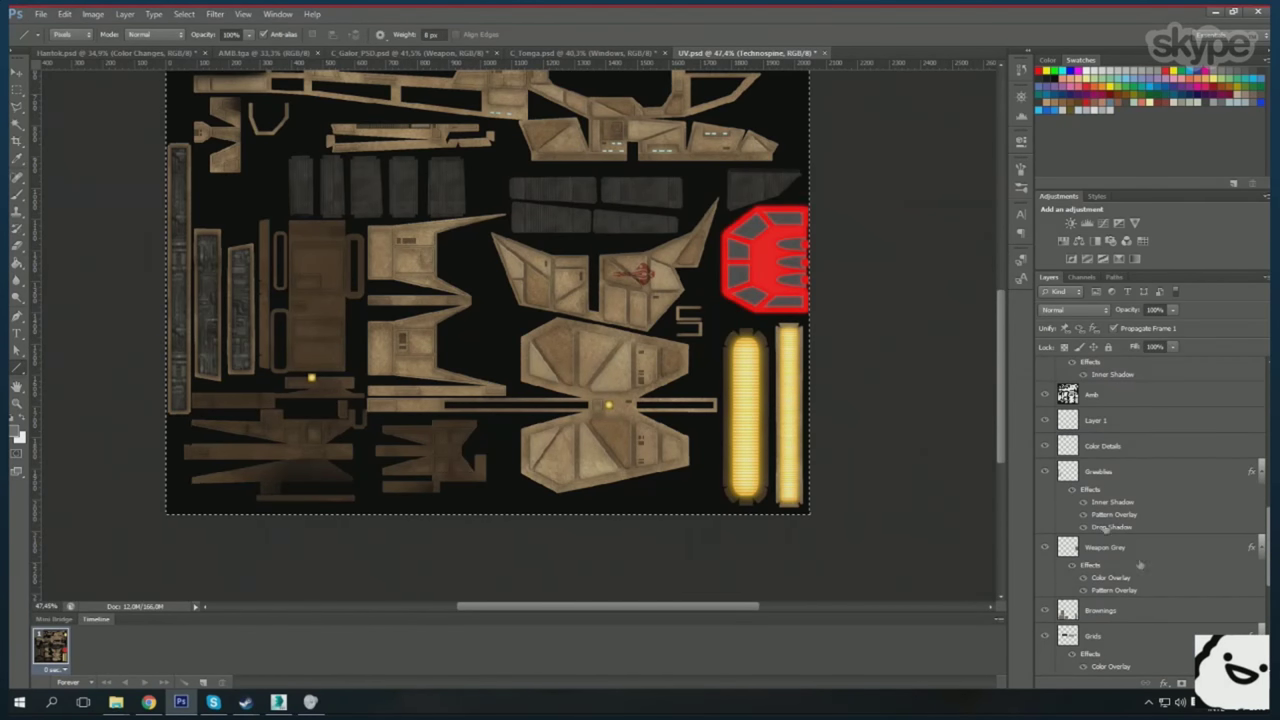
key(ctrl+Tab)
key(ctrl+plus)
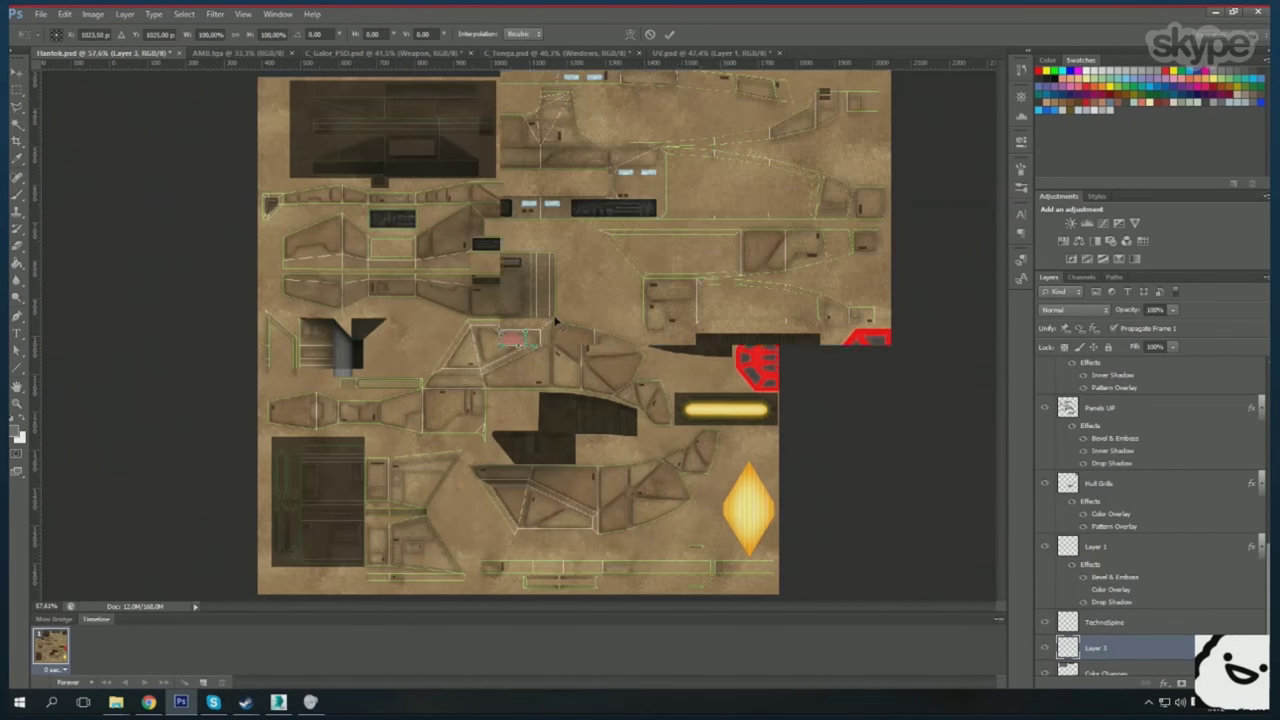
key(ctrl+plus)
key(ctrl+plus)
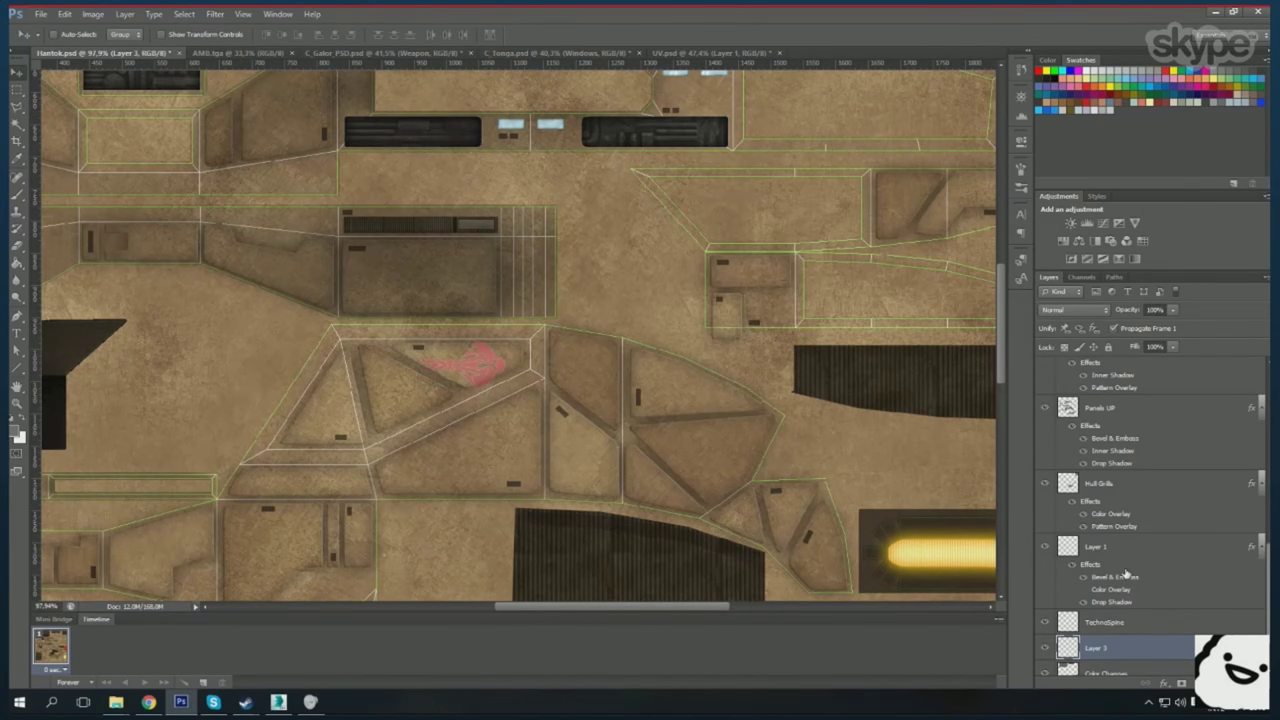
key(Delete)
double_click(1097, 546)
text(HullLines)
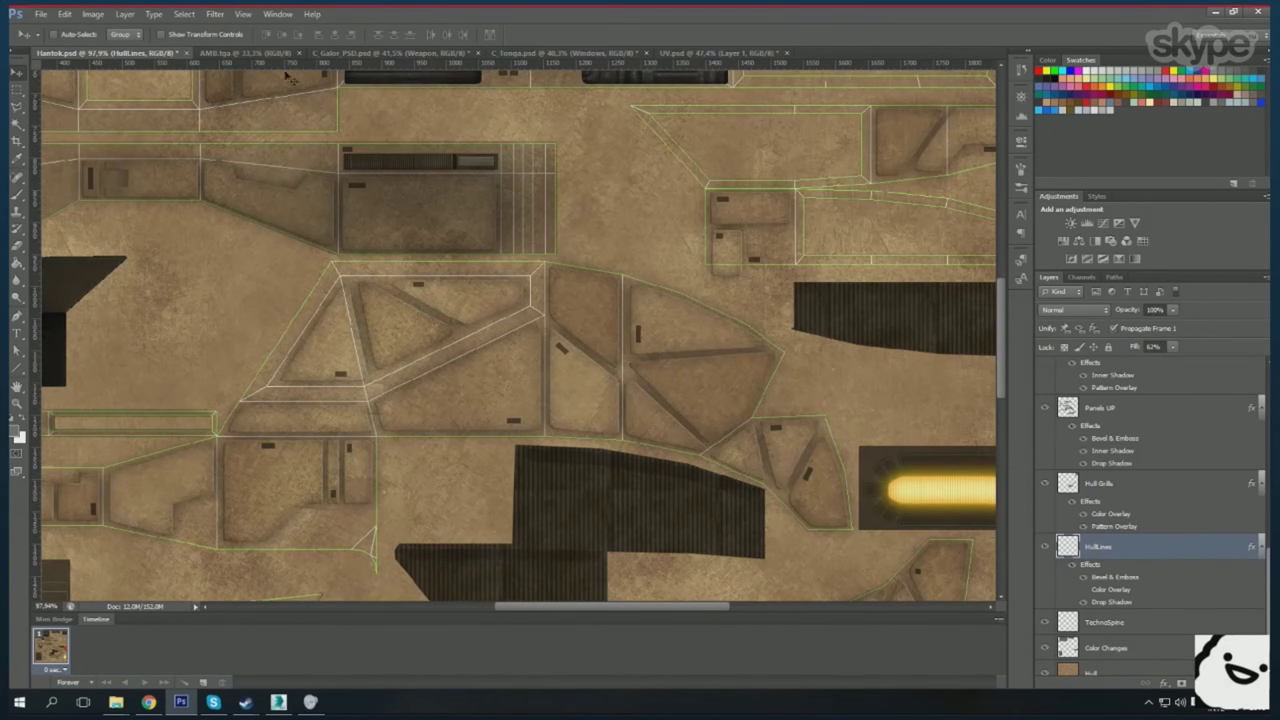
- Copy the red emblem artwork and paste it into the hull texture as a new layer
key(ctrl+shift+Tab)
key(ctrl+c)
key(ctrl+Tab)
key(ctrl+v)
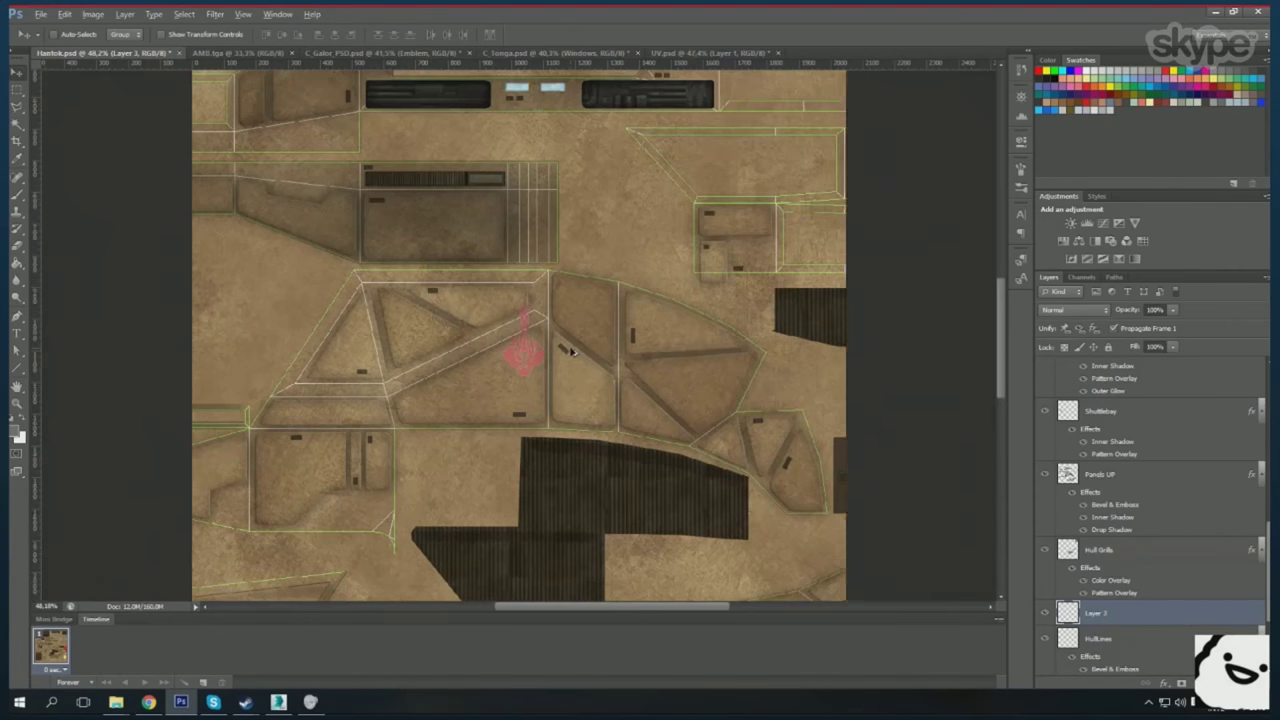
key(ctrl+minus)
- Rotate the emblem -90°, set it to Multiply, and move its layer above Panels UP
key(ctrl+t)
scroll(560, 470, up, 3)
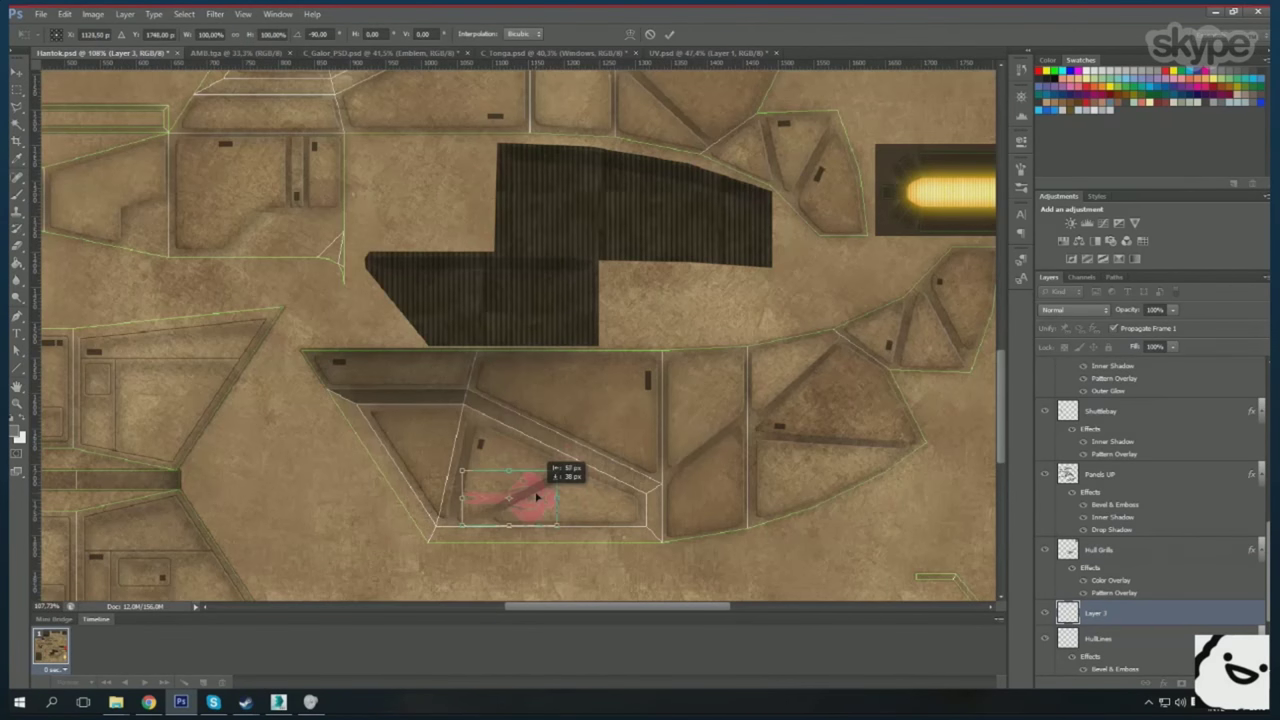
scroll(545, 465, up, 3)
scroll(520, 470, up, 2)
key(Return)
key(shift+alt+m)
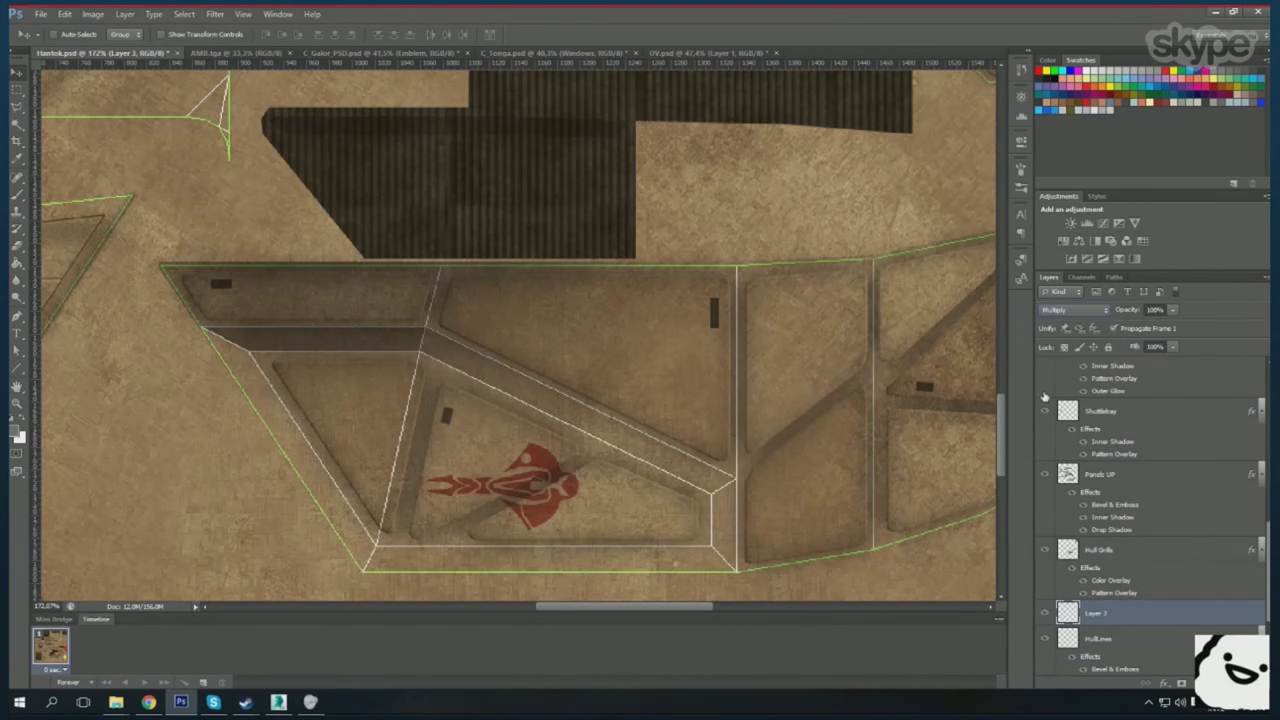
drag(1115, 447, 1115, 450)
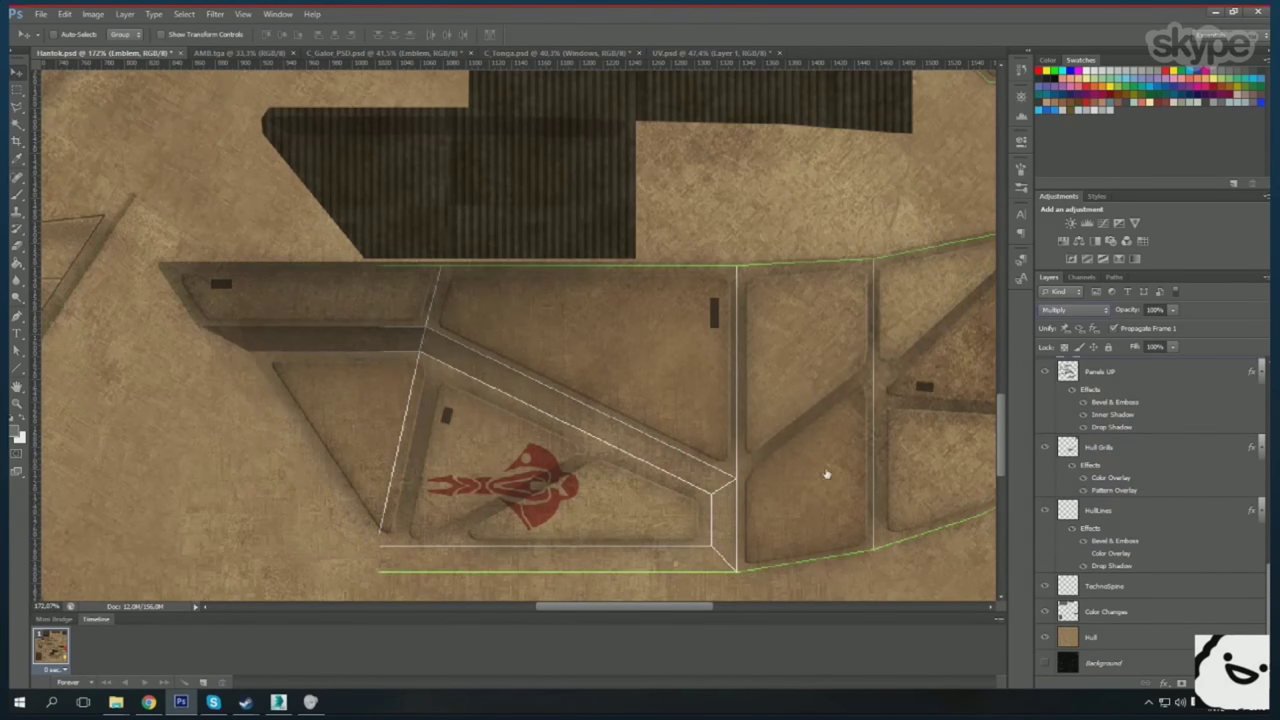
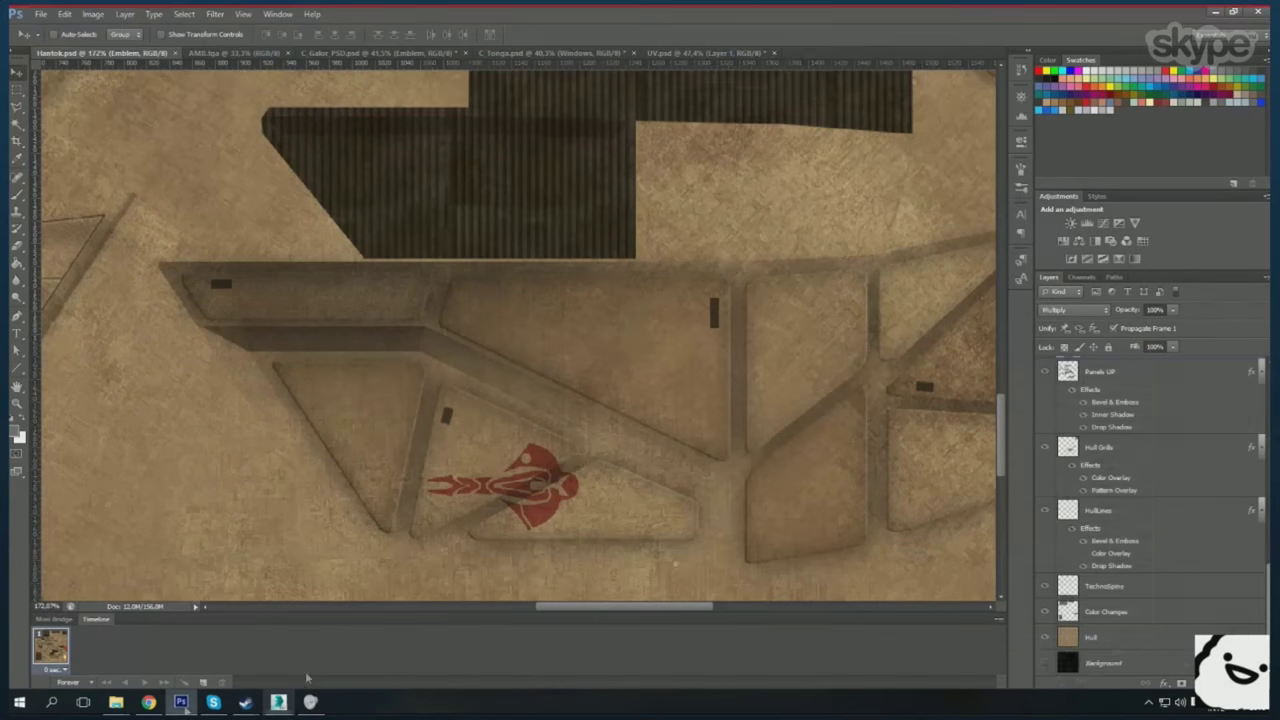
- Fit the ship texture in view and rename the new layer to Bridge Light
click(180, 702)
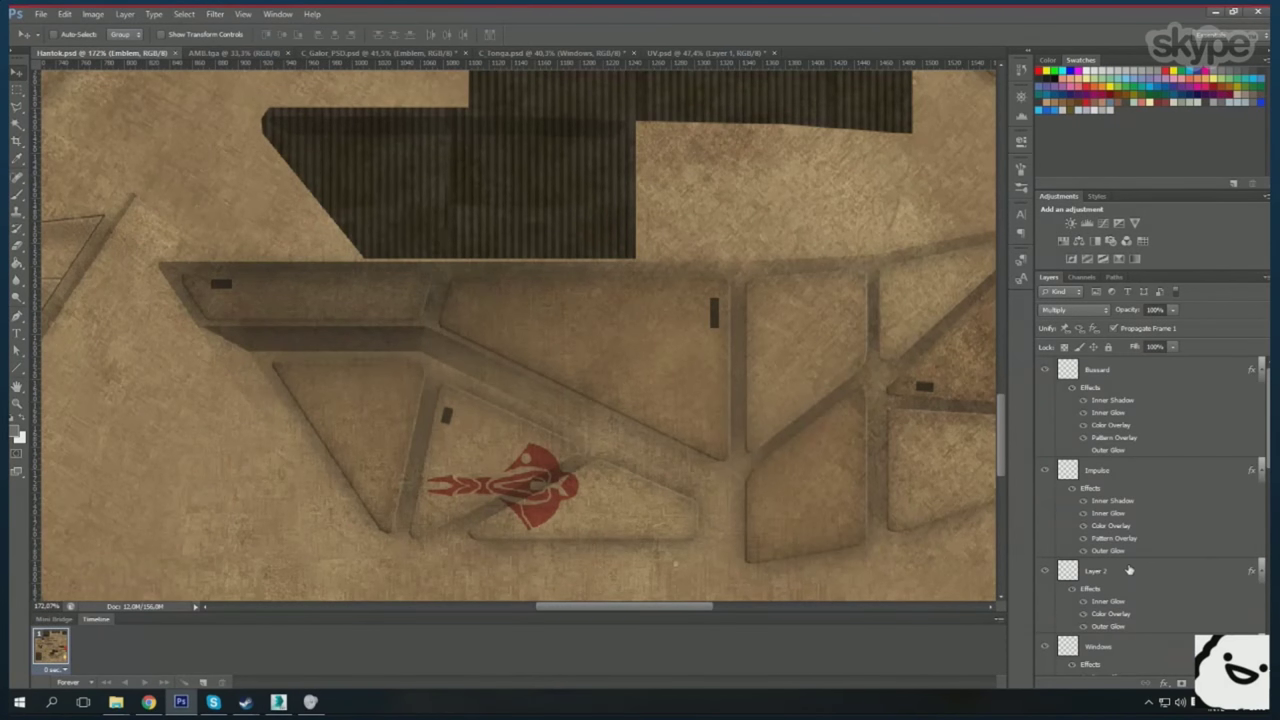
key(ctrl+0)
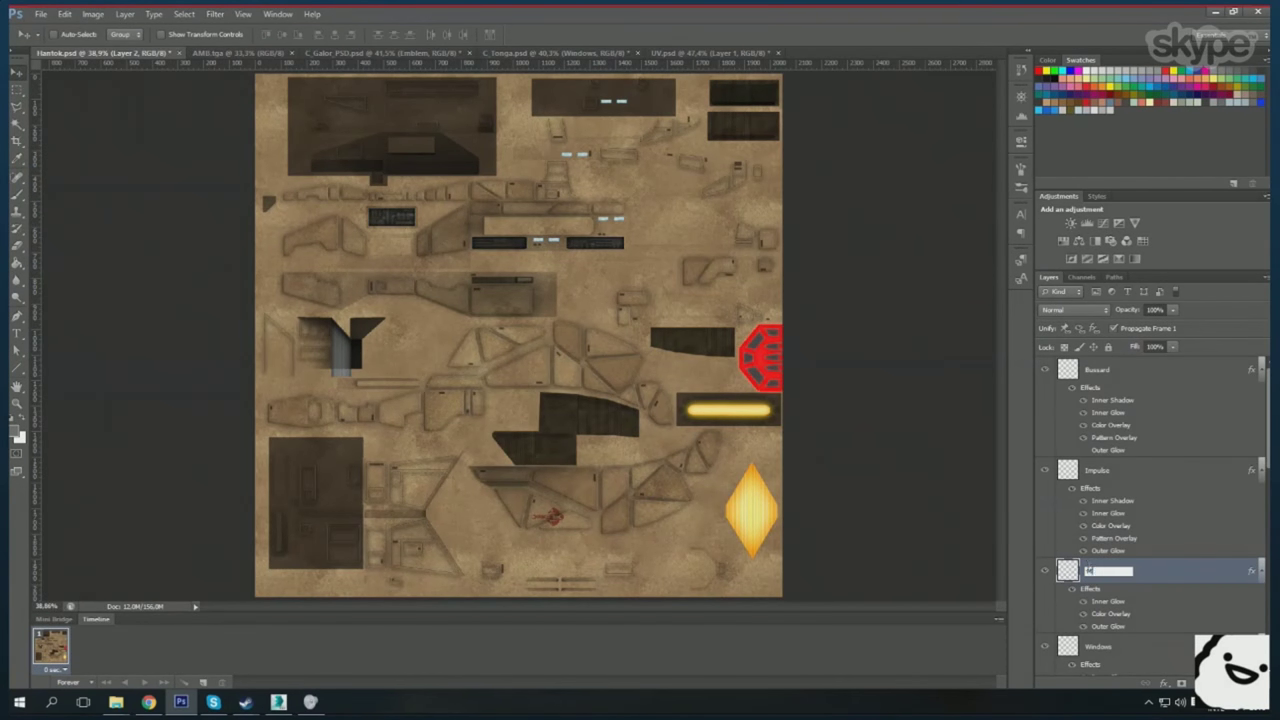
click(1108, 570)
text(Main Weapon)
key(Return)
key(alt+bracketleft)
key(alt+bracketleft)
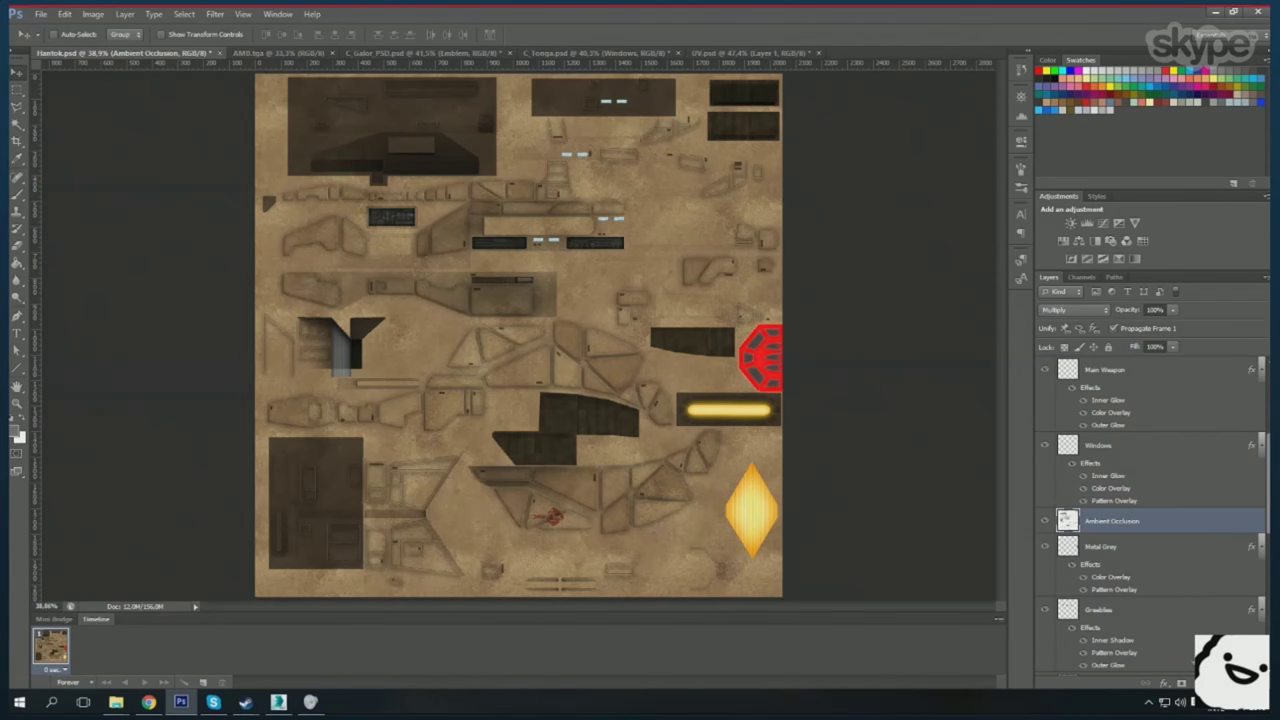
text(Bridge Light)
key(Return)
scroll(1160, 550, down, 3)
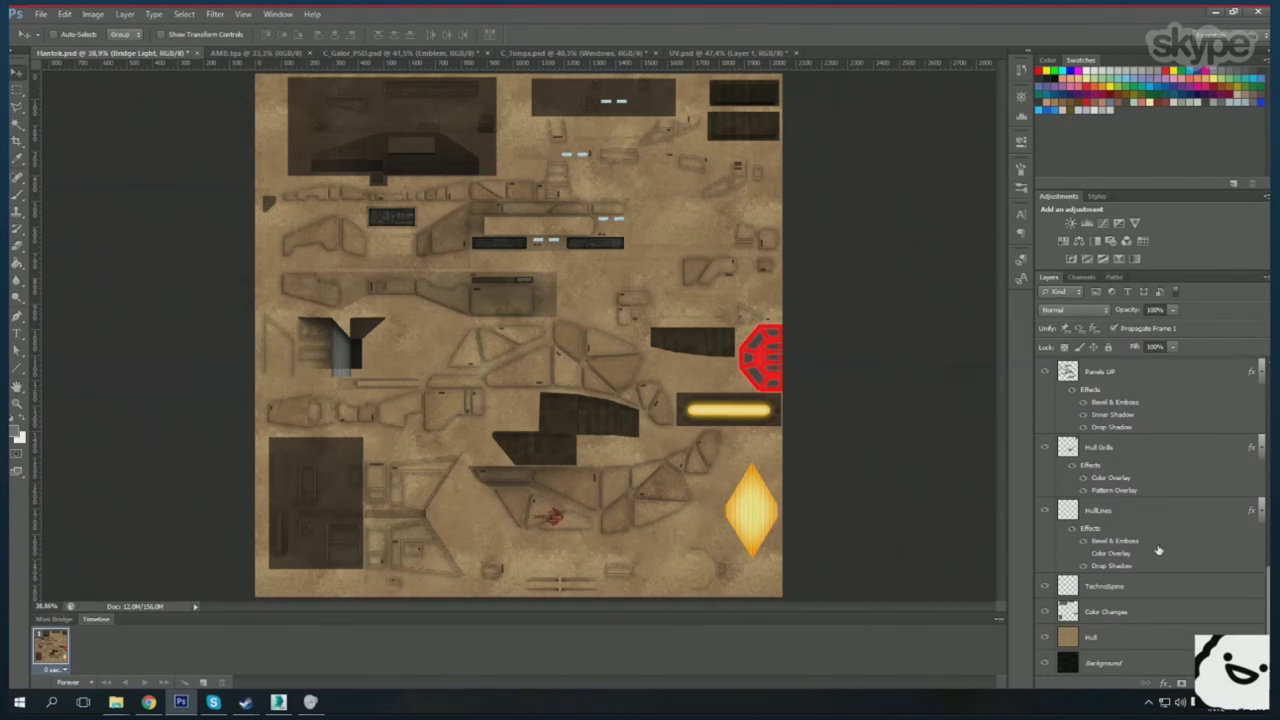
scroll(656, 80, up, 10)
- Draw a white dome ellipse on Bridge Light and give it an Inner Shadow style
right_click(18, 362)
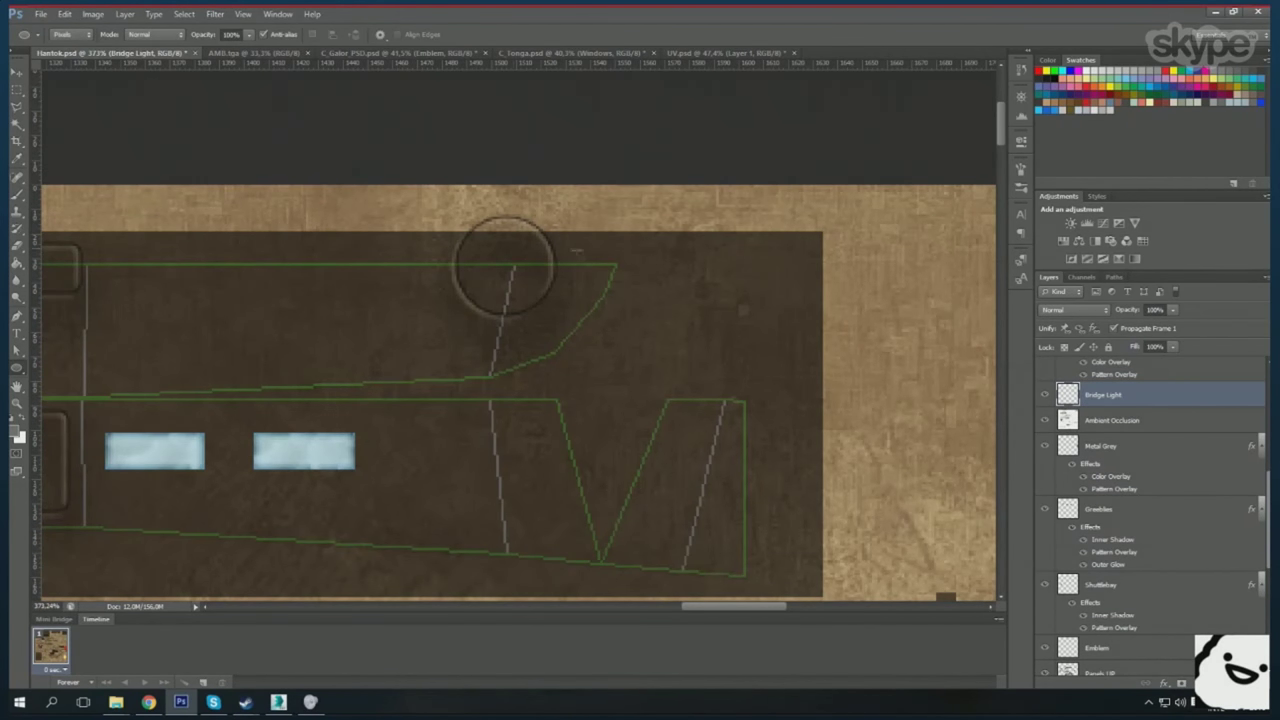
double_click(1152, 398)
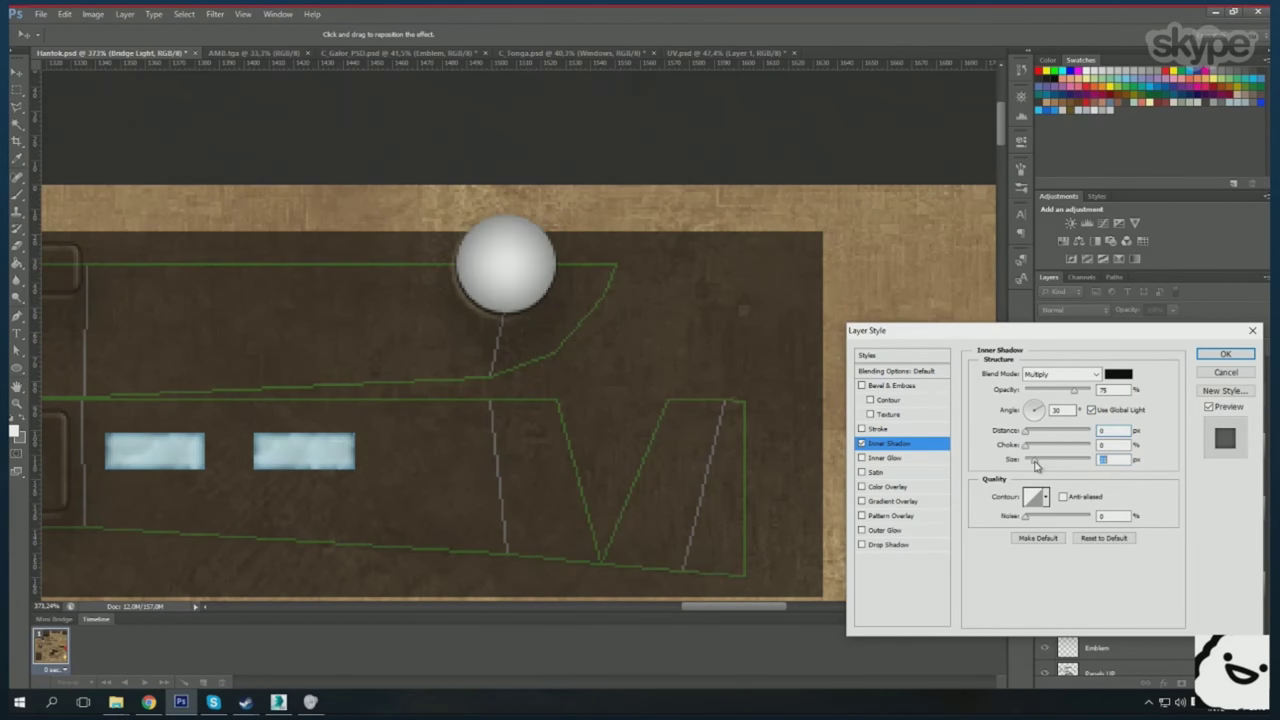
key(Return)
- Free Transform the dome circle to 36 px, then bring up 3ds Max
key(ctrl+t)
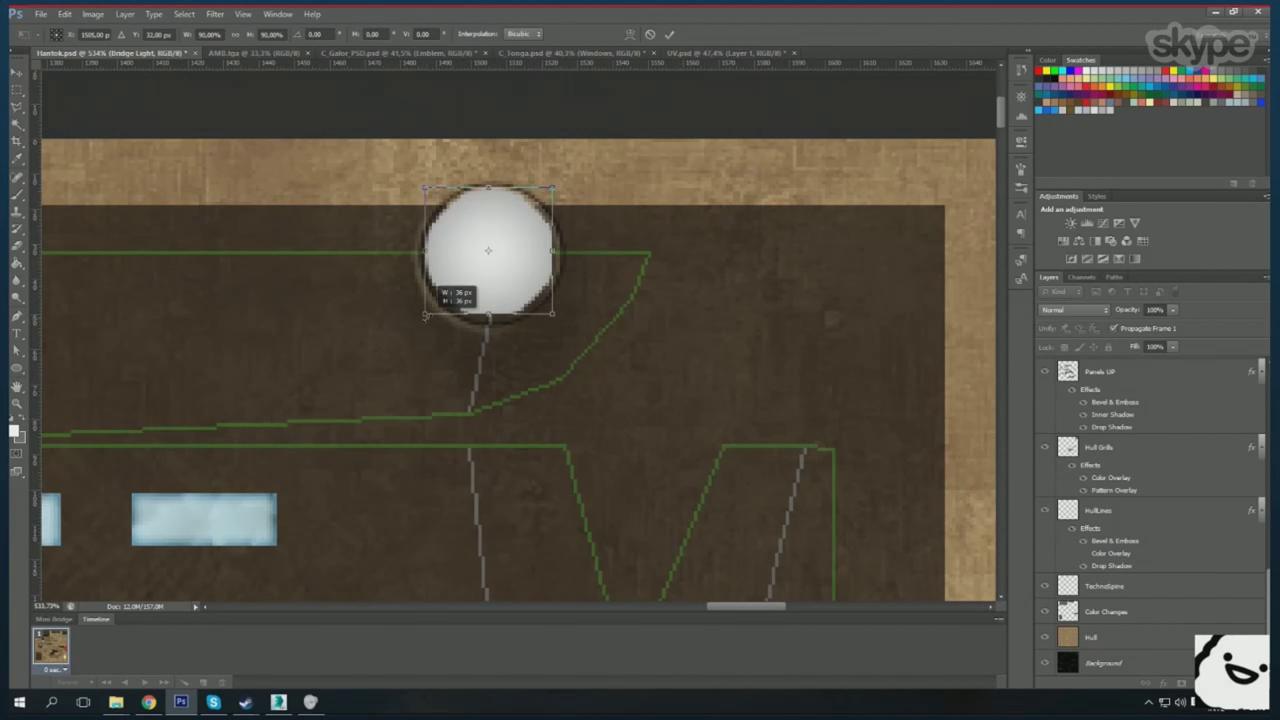
key(v)
key(Return)
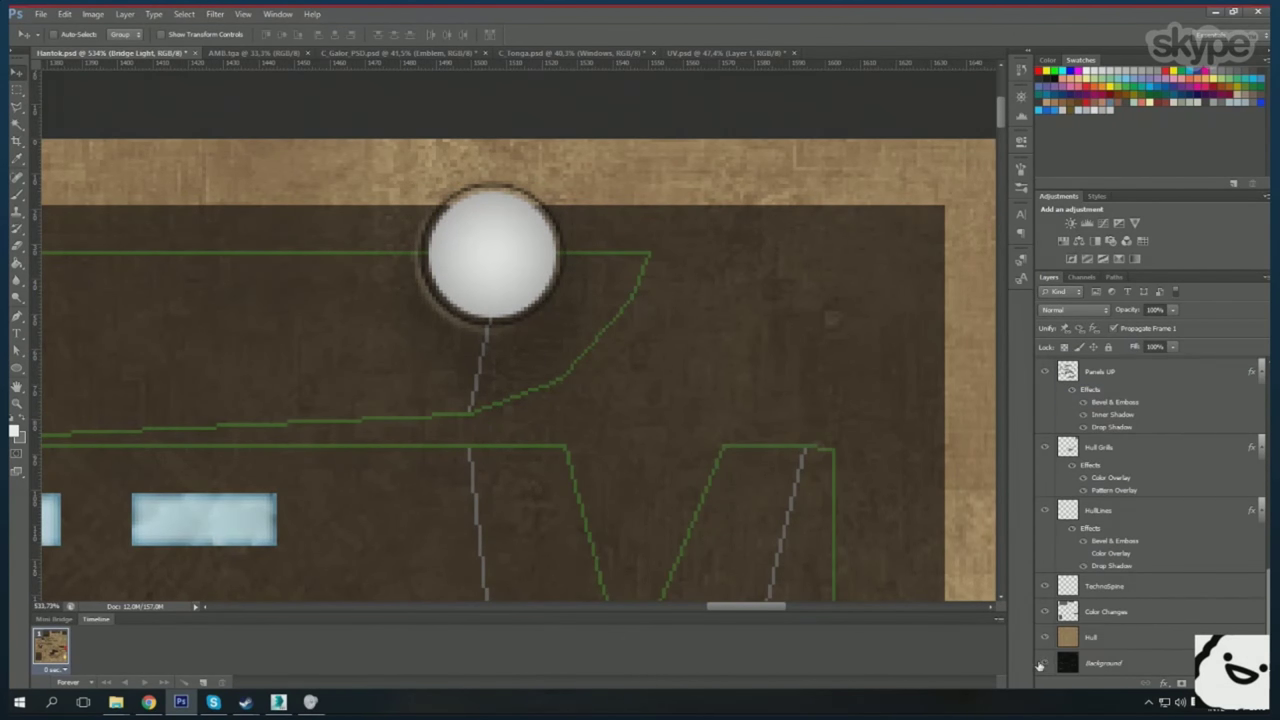
scroll(520, 290, down, 5)
key(alt+Tab)
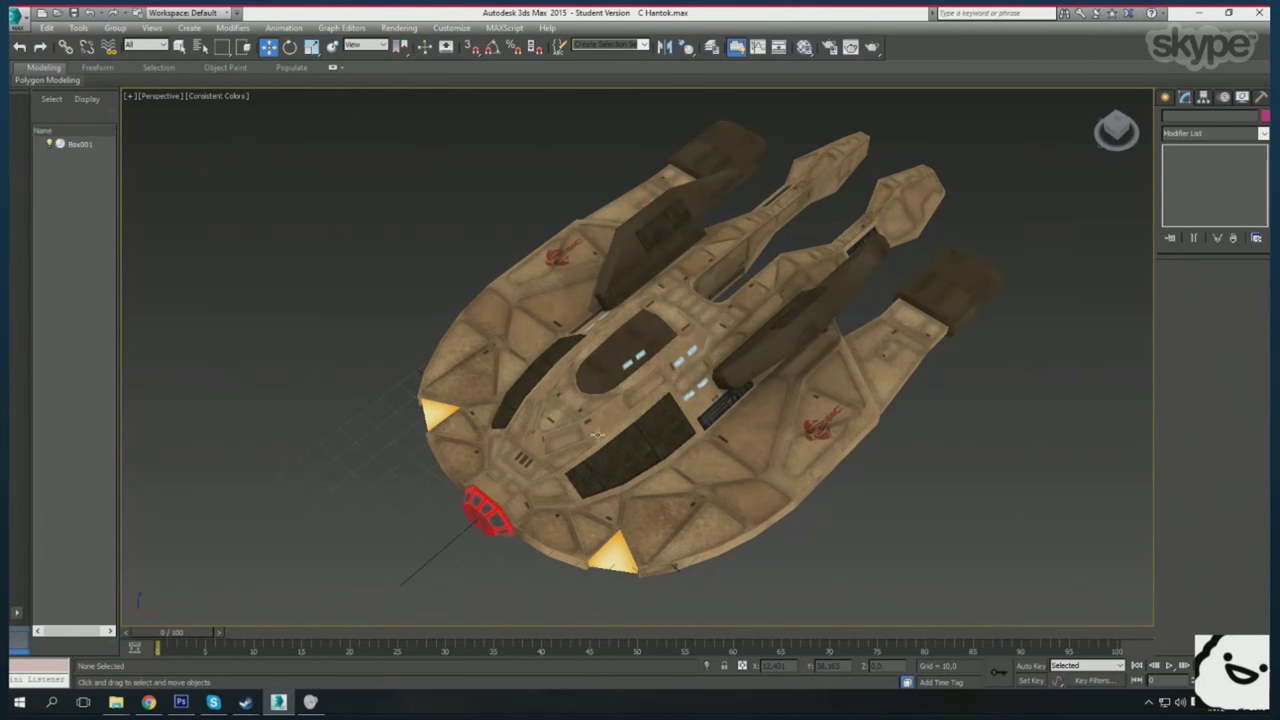
- Zoom onto the white bridge dome and orbit the ship from top to side view
scroll(604, 413, up, 10)
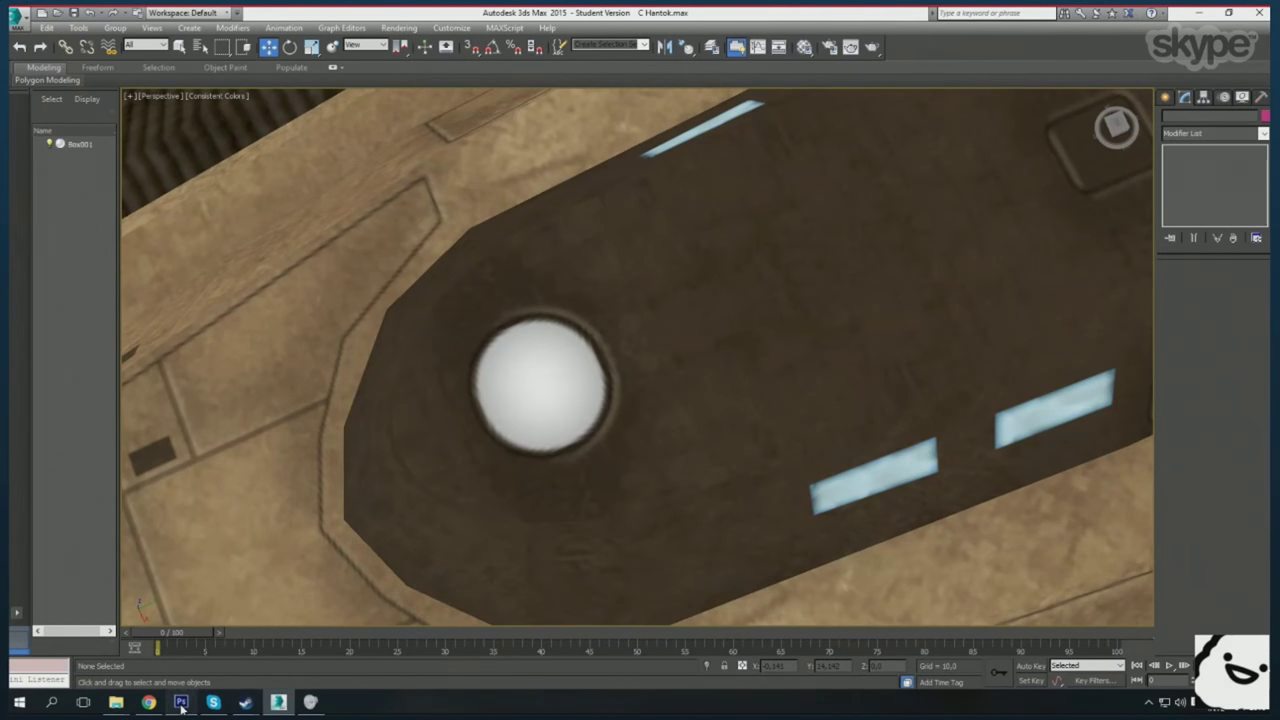
click(181, 704)
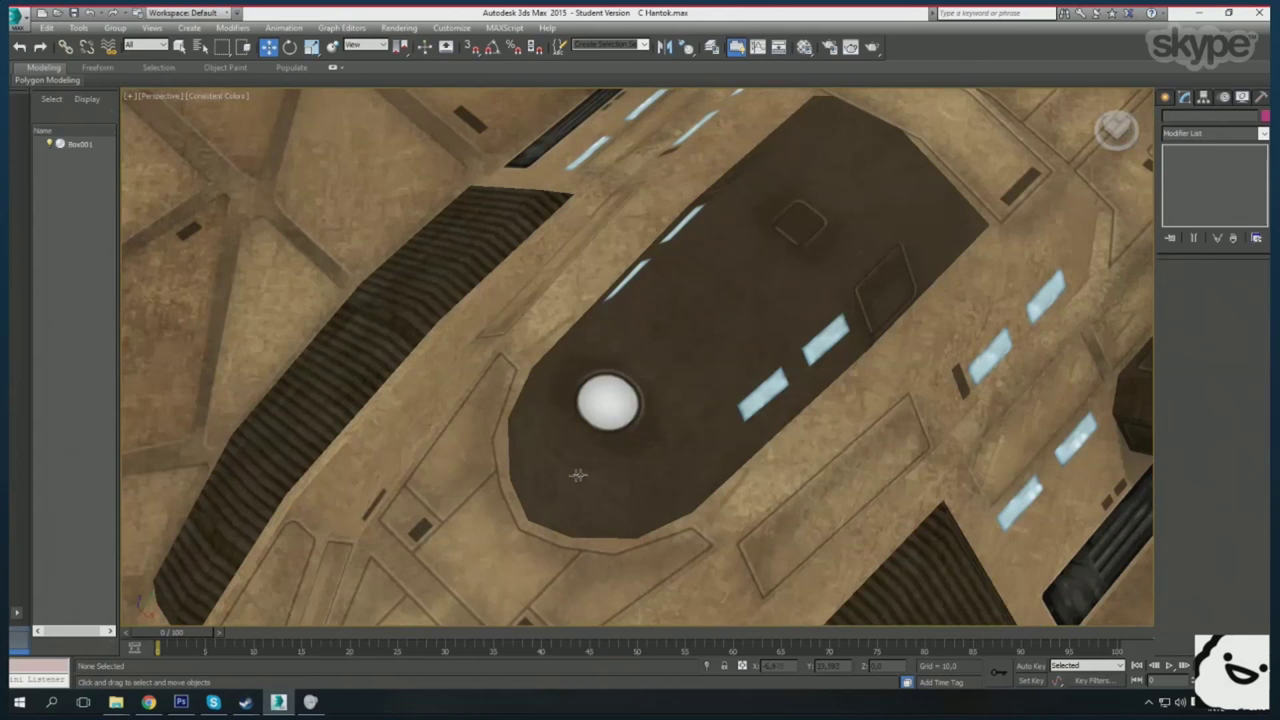
scroll(594, 466, up, 4)
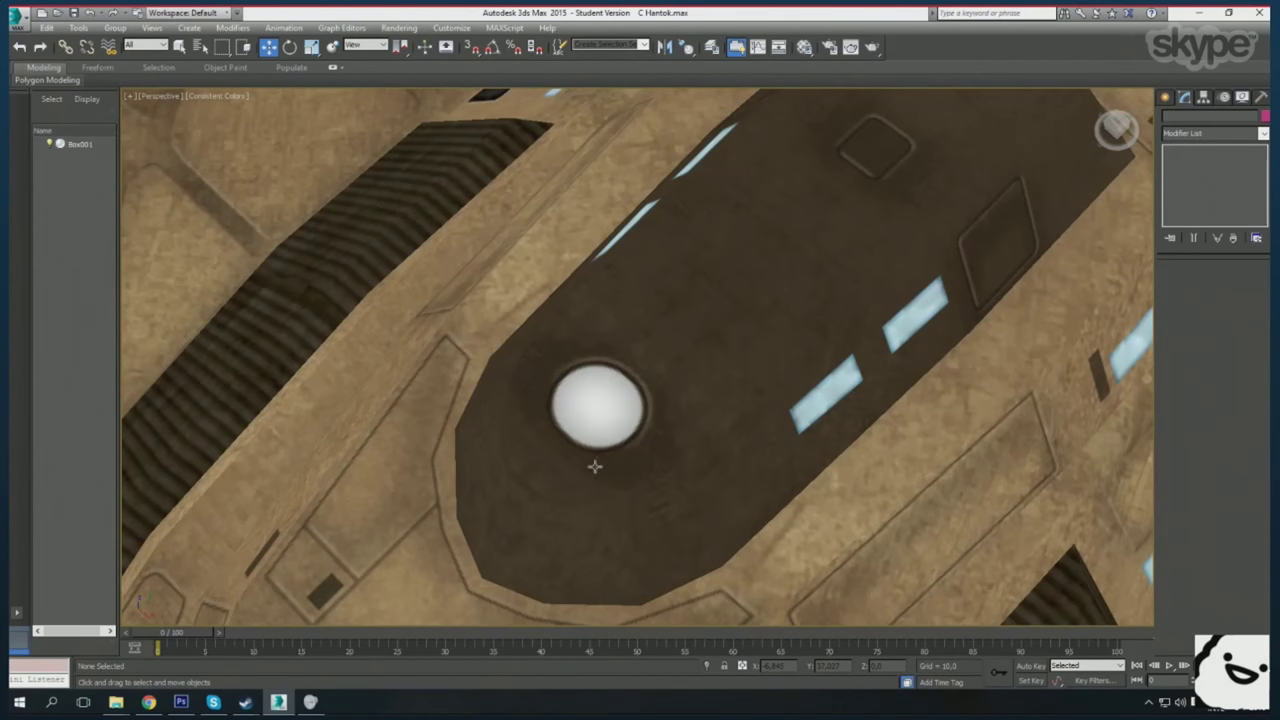
scroll(557, 483, down, 5)
scroll(557, 483, down, 5)
mouse_move(557, 483)
mouse_down()
mouse_move(486, 337)
mouse_move(892, 355)
mouse_up()
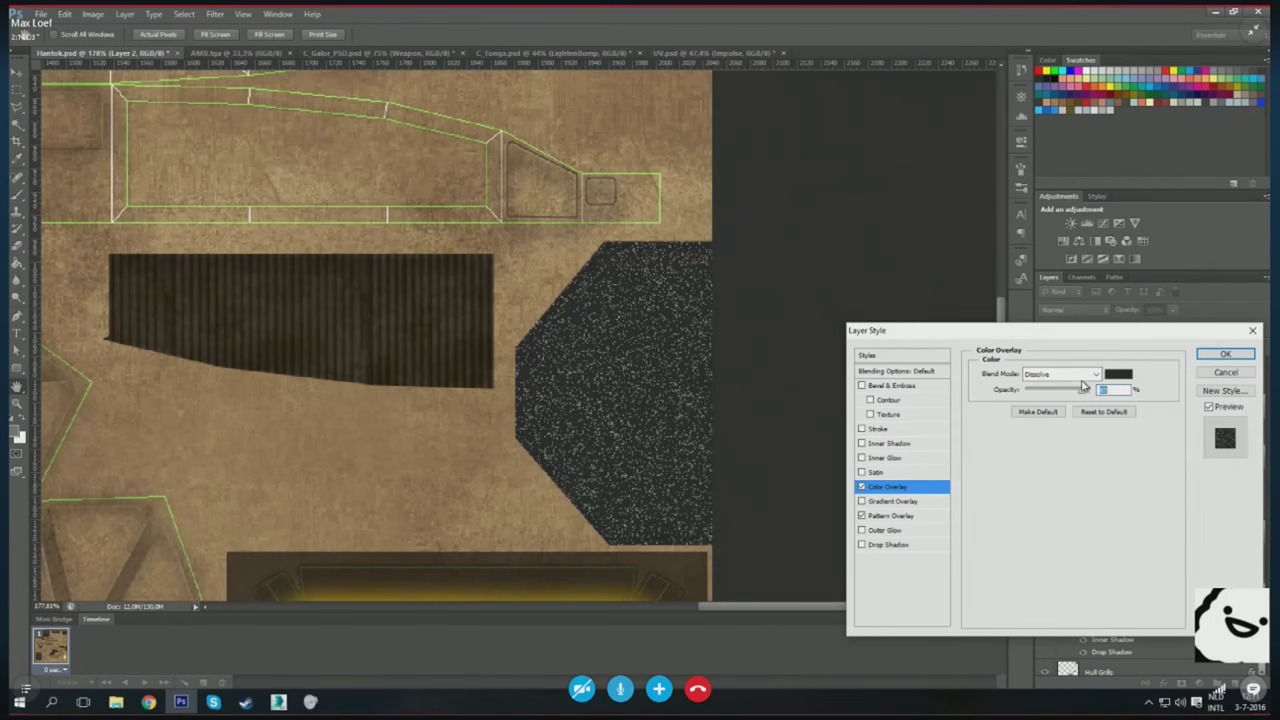
- Set the overlay blend, paste the crown emblem, hide Metal Grey, and rotate-scale it into the hex region
key(Down)
key(Down)
key(Down)
key(Down)
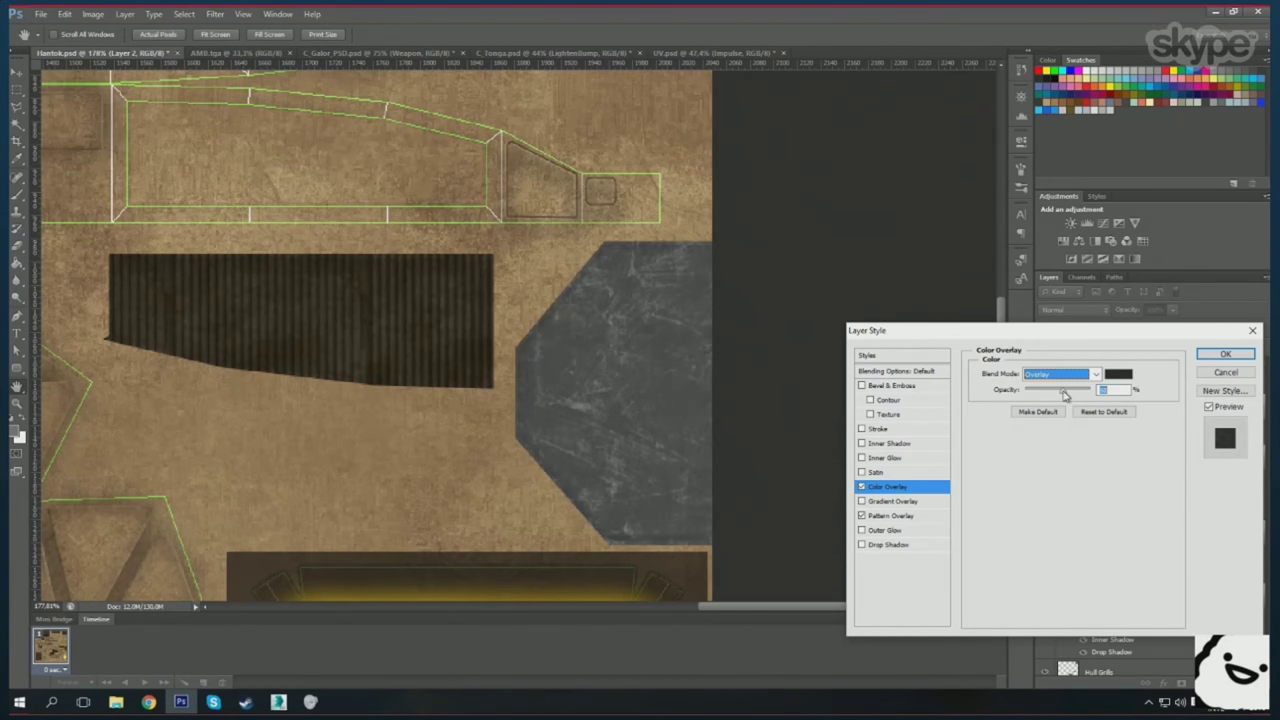
key(Return)
text(Metal Grey)
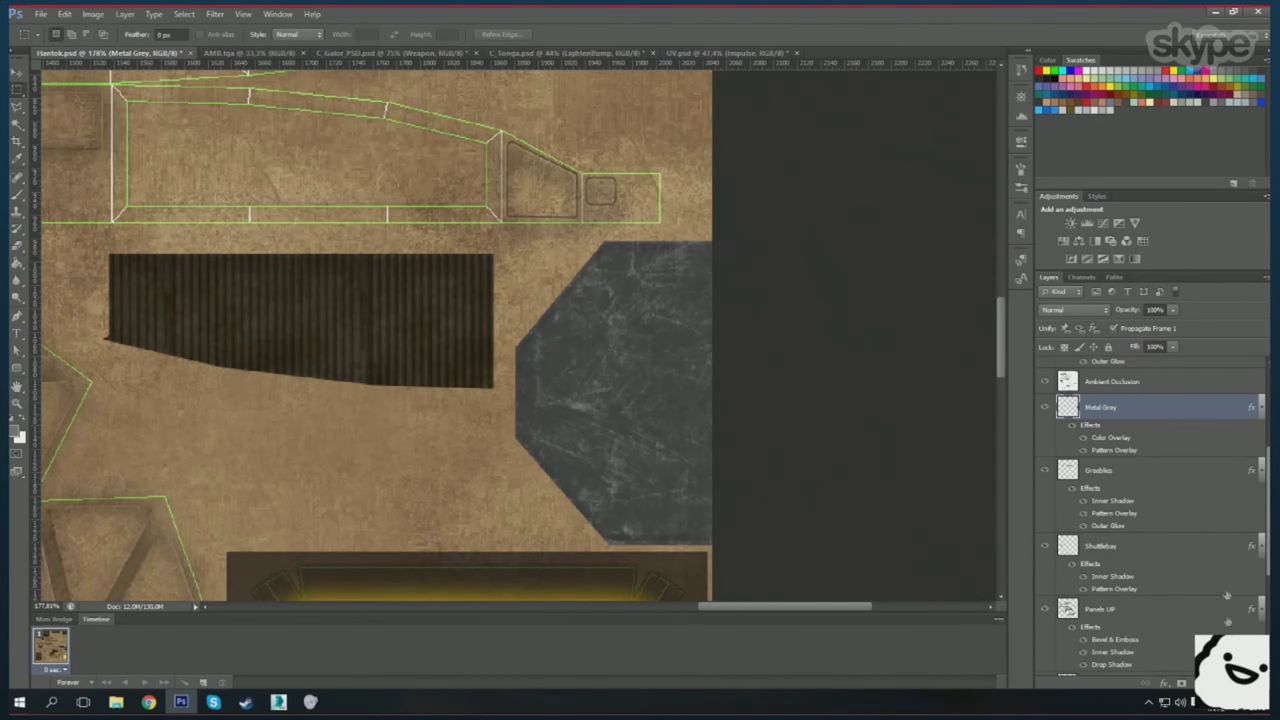
key(ctrl+v)
scroll(1150, 560, up, 4)
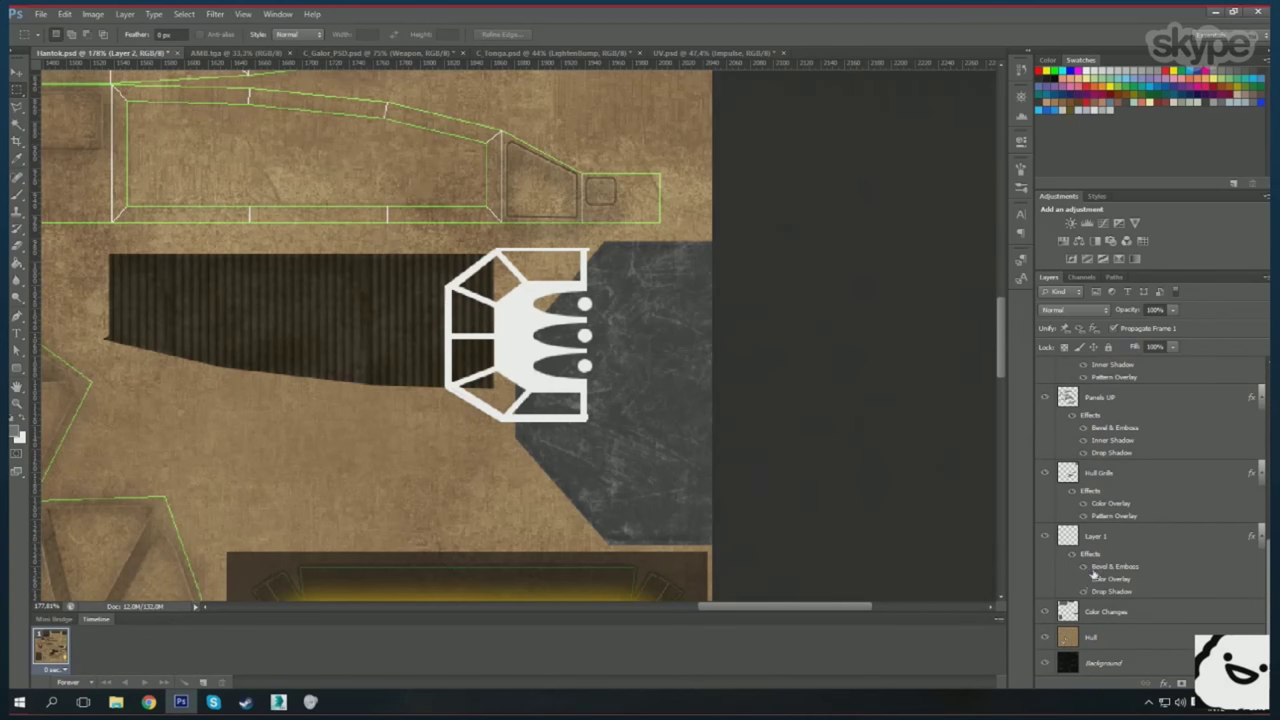
click(1045, 622)
key(ctrl+t)
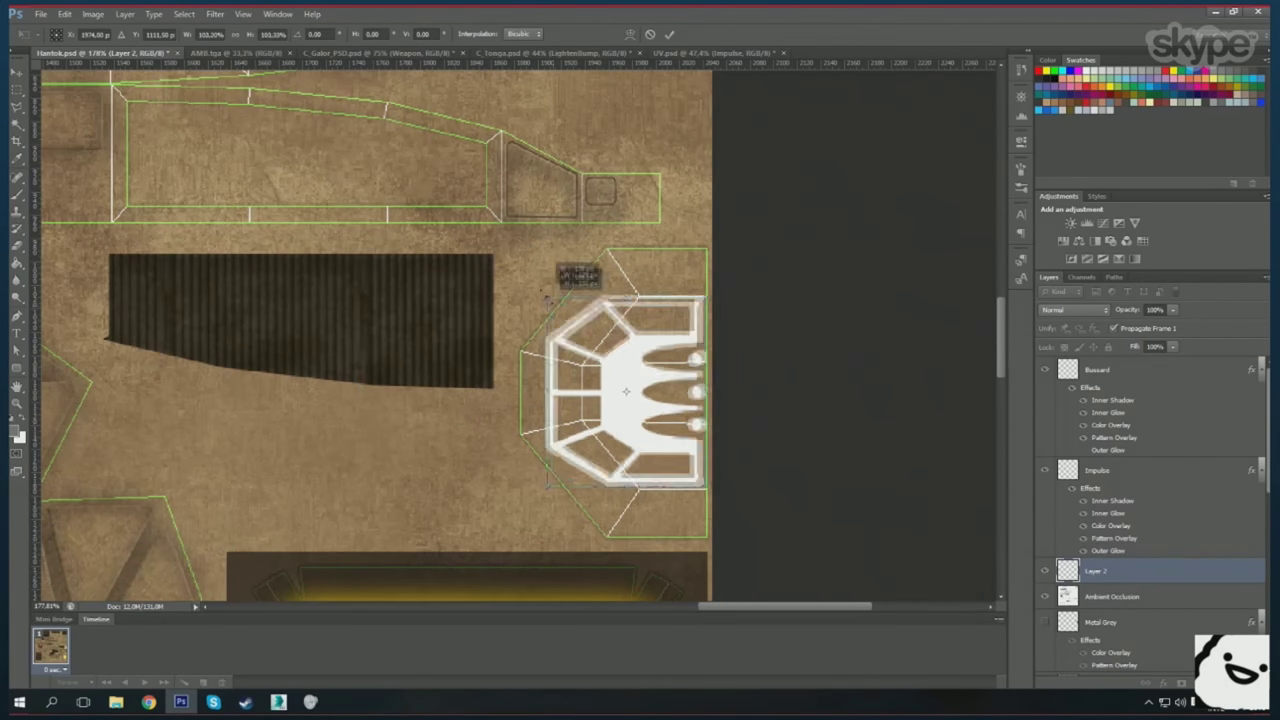
drag(650, 385, 609, 375)
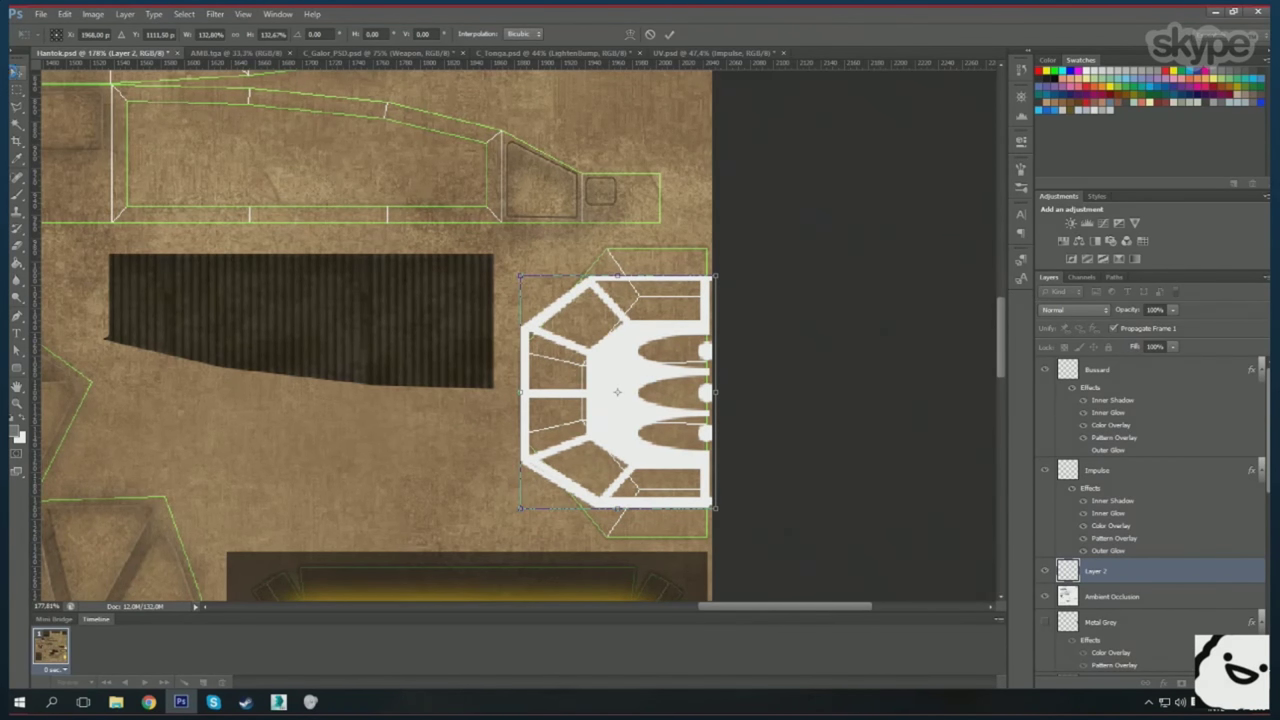
key(Return)
- Delete the emblem's left portion and enlarge the remainder to about 126%, shifted left
alt+scroll(628, 373, up, 2)
key(m)
drag(500, 262, 626, 540)
key(Delete)
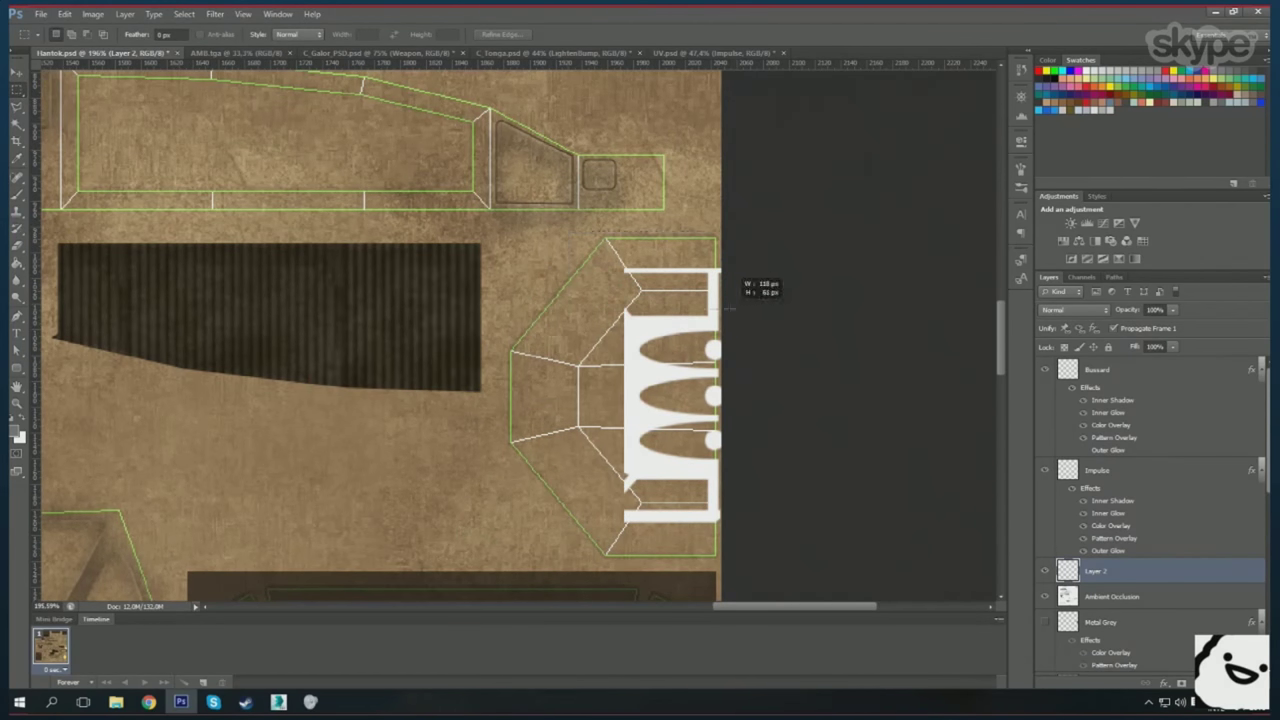
key(ctrl+d)
key(ctrl+t)
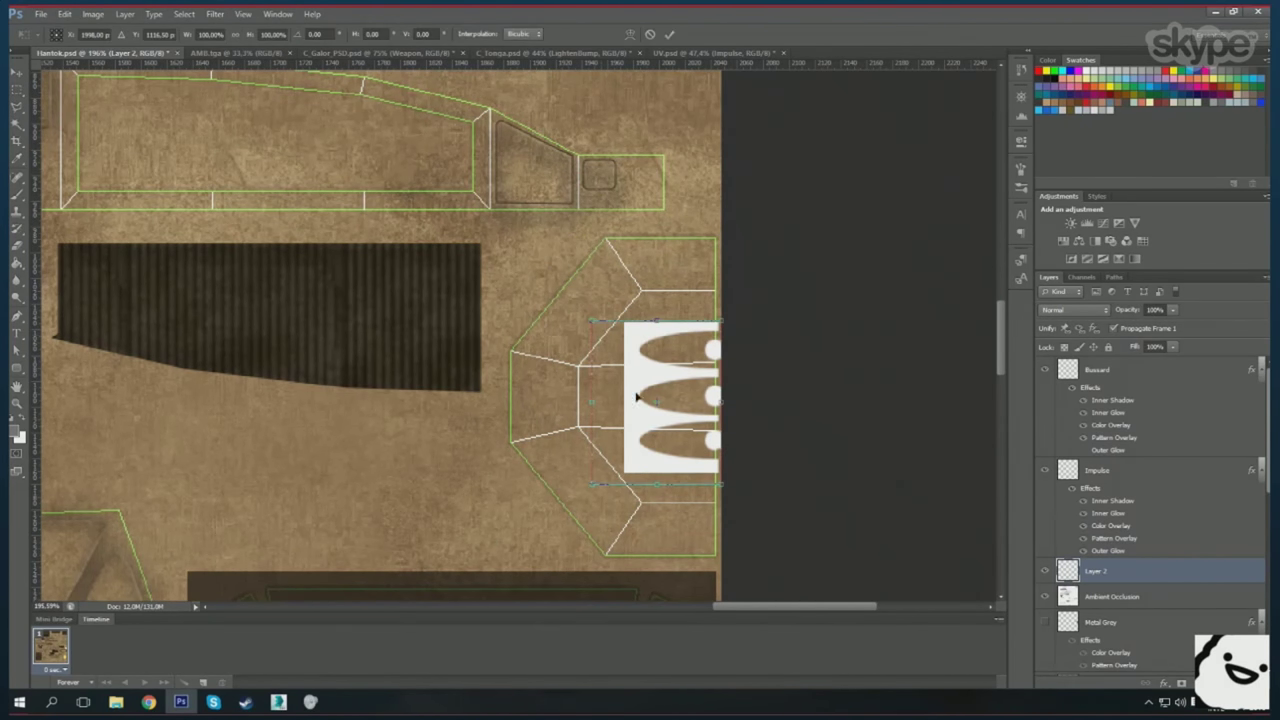
mouse_move(592, 322)
mouse_down()
mouse_move(600, 258)
mouse_move(610, 483)
mouse_up()
key(Return)
- Shrink the trimmed emblem to about 93% to fit the hex's right half
key(m)
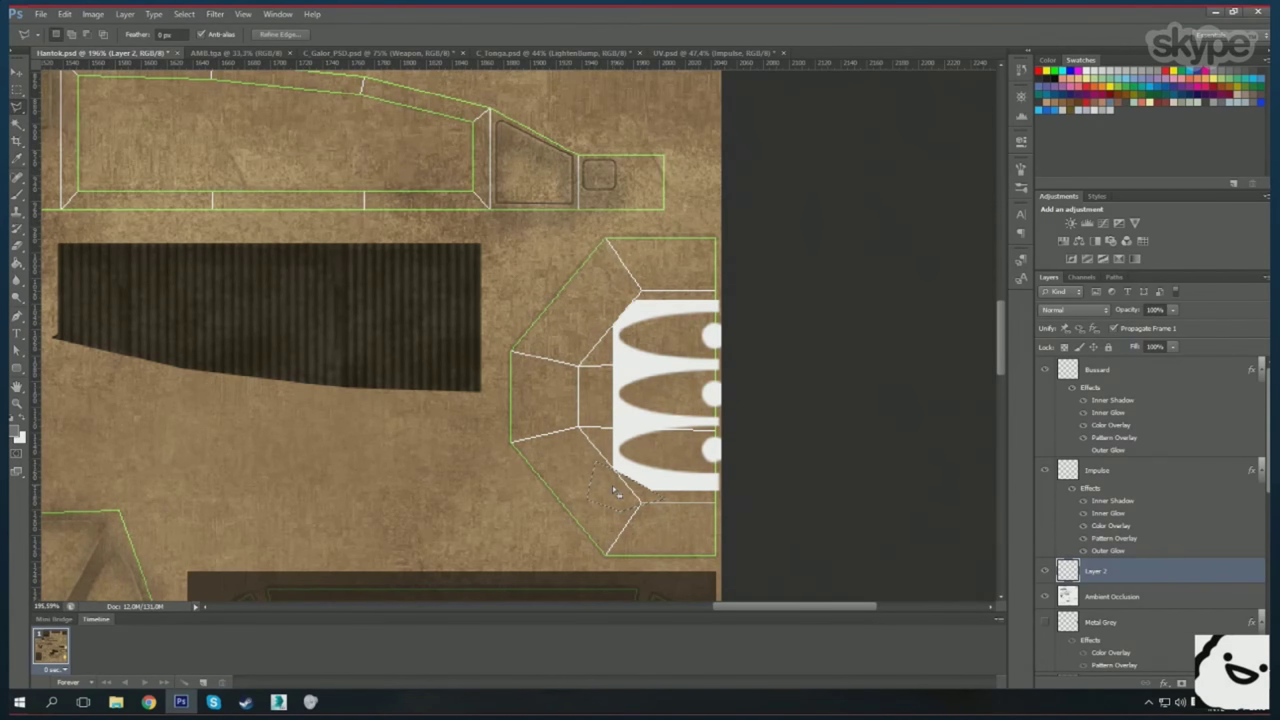
key(ctrl+d)
key(ctrl+t)
drag(610, 490, 620, 484)
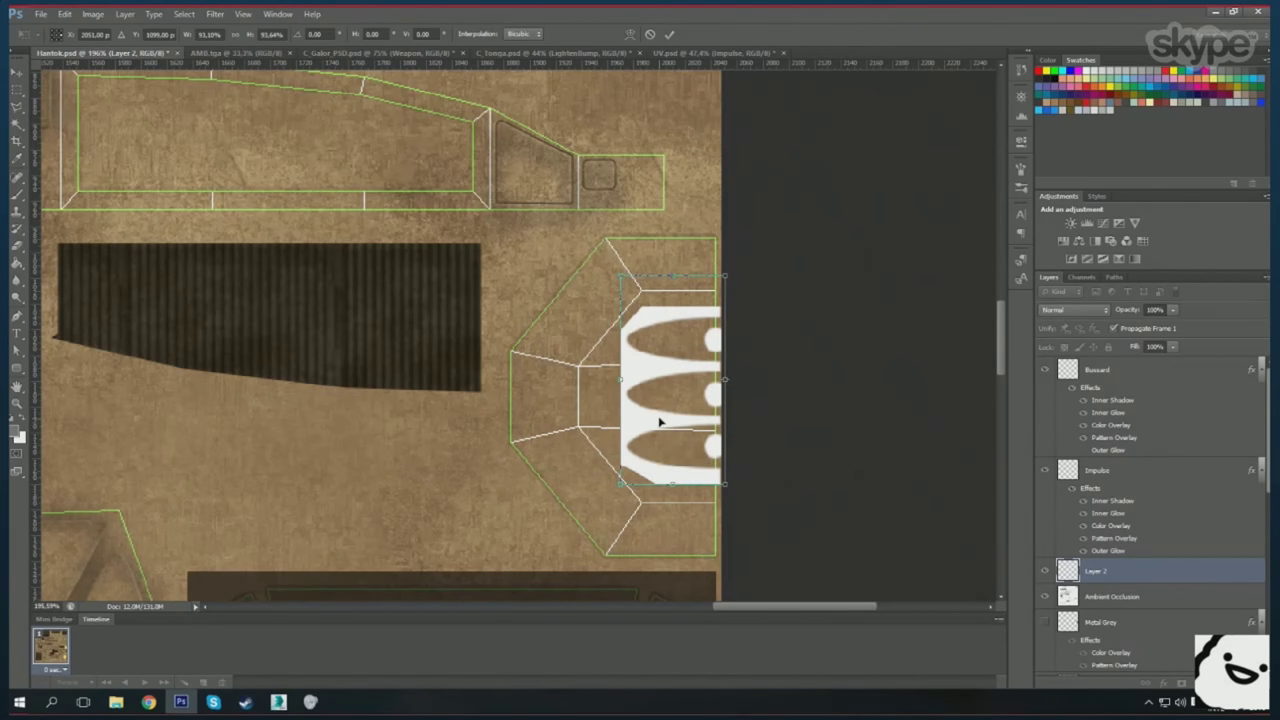
key(m)
key(Return)
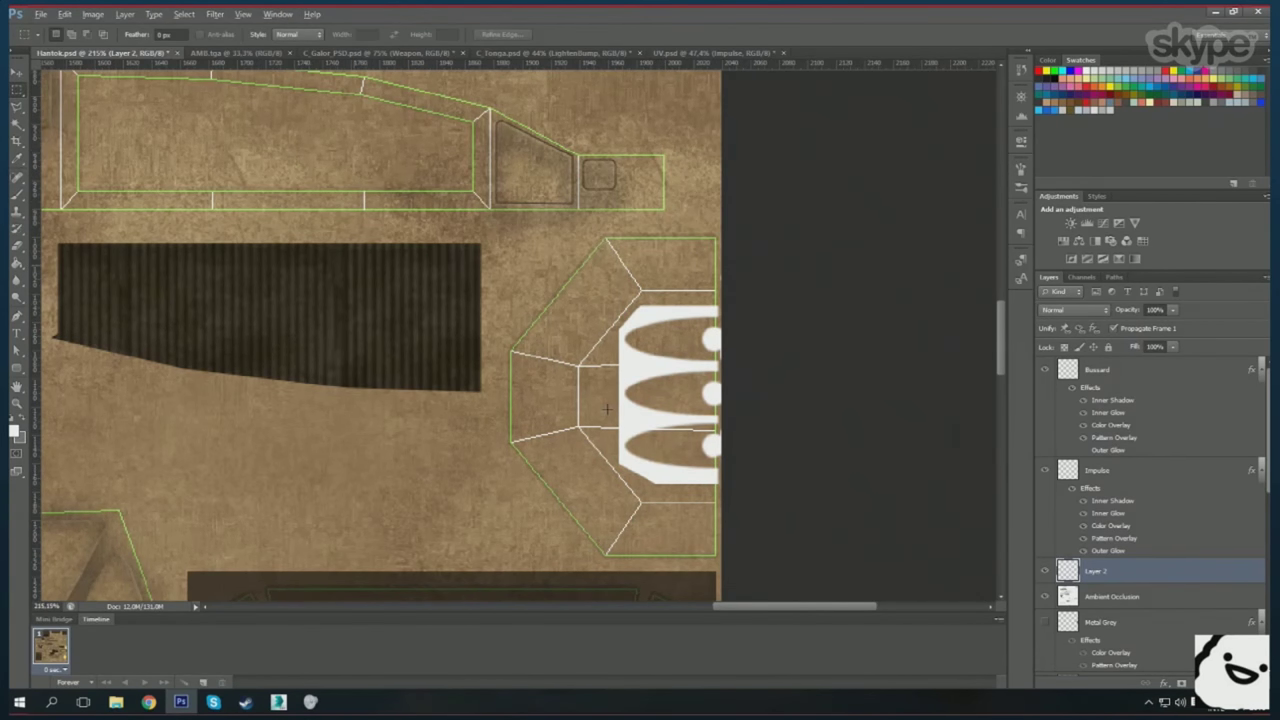
scroll(600, 400, up, 1)
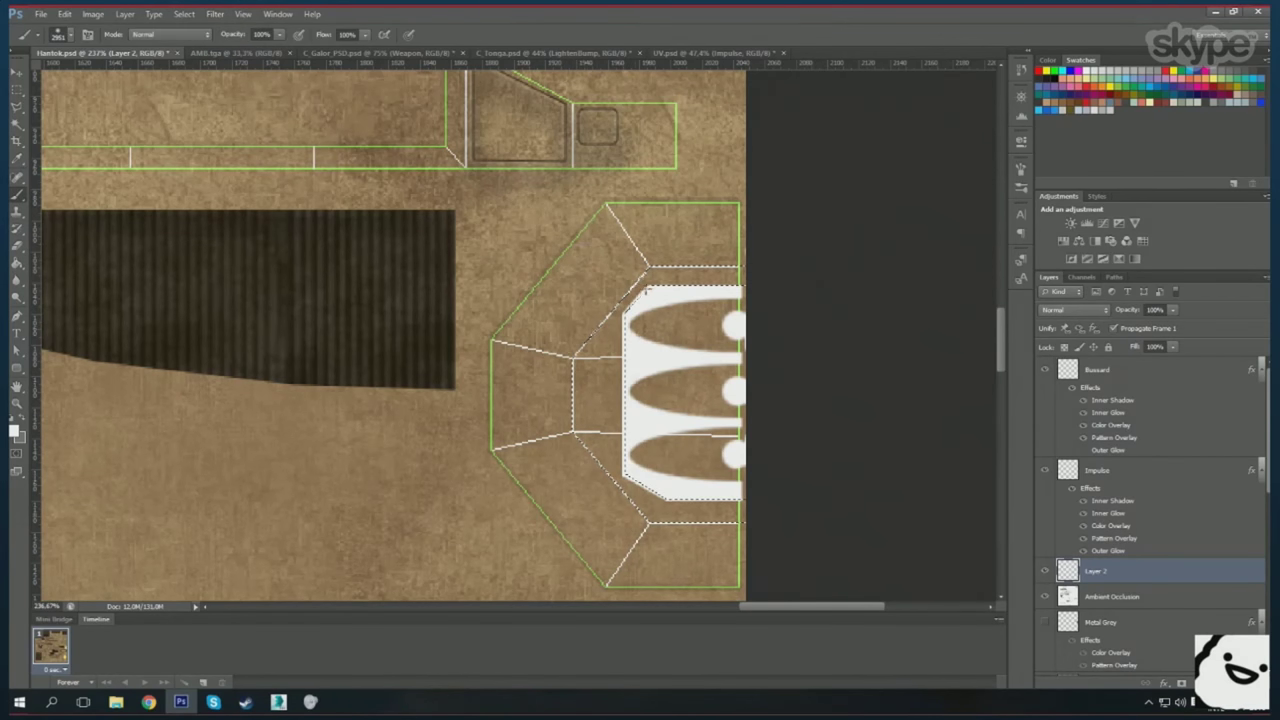
- Fill the selection white and draw three white line struts toward the hex's corners
key(alt+BackSpace)
key(ctrl+d)
key(m)
scroll(604, 348, down, 1)
right_click(16, 352)
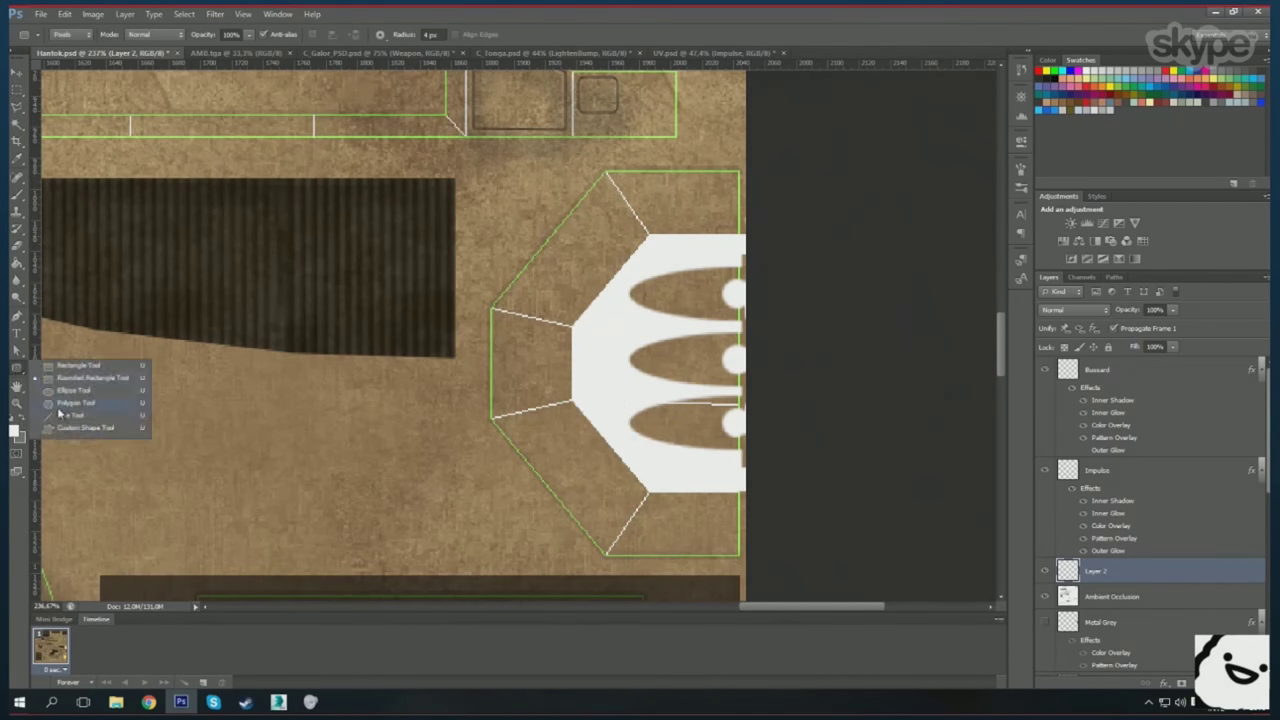
click(80, 418)
drag(491, 311, 489, 310)
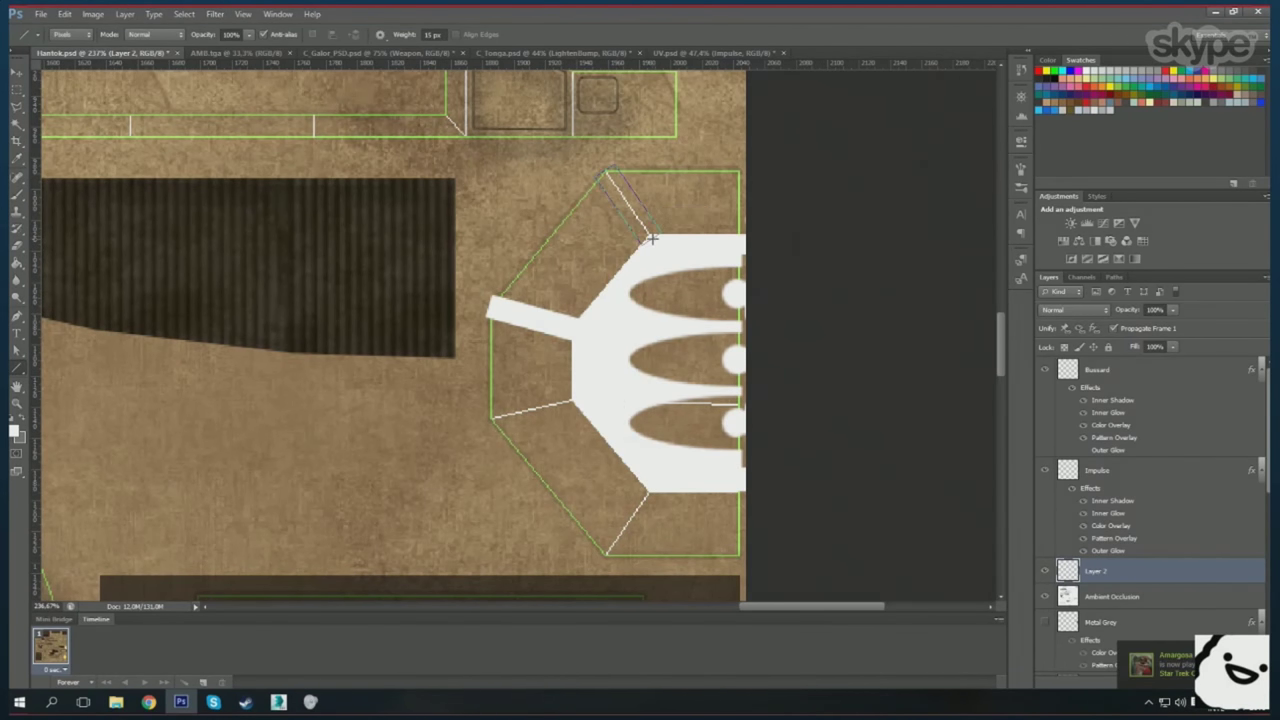
drag(645, 490, 604, 556)
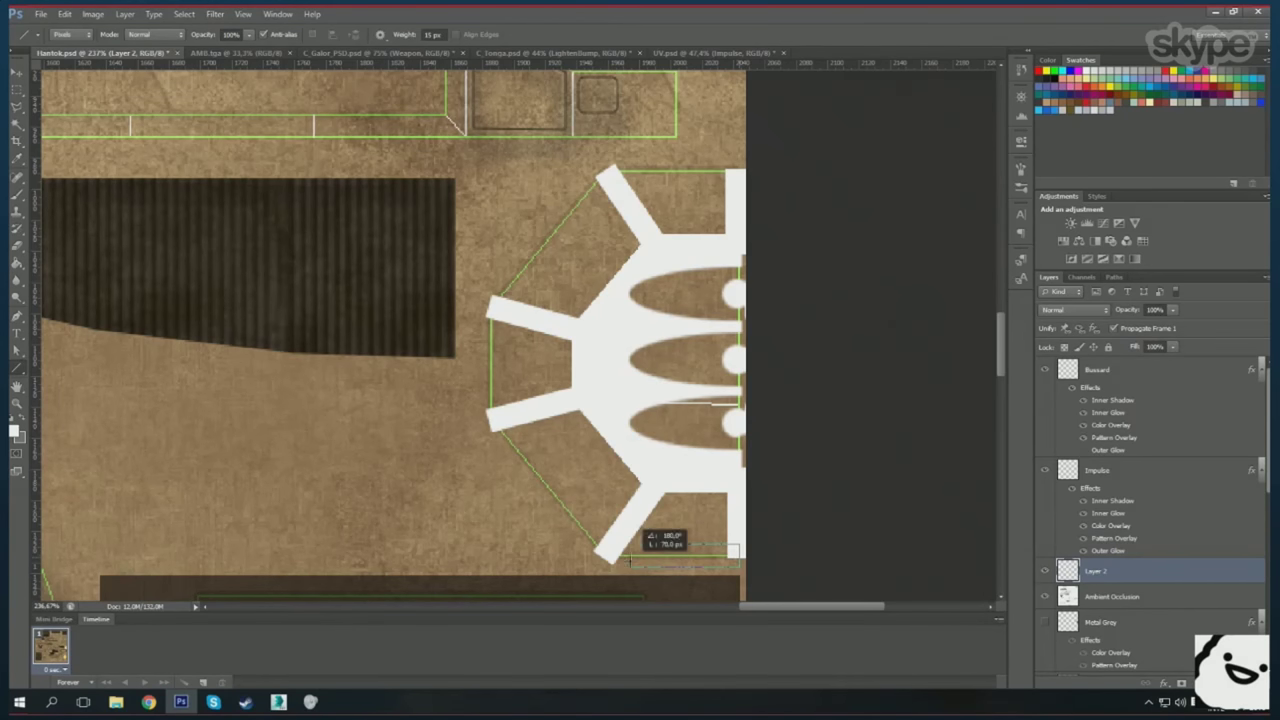
mouse_move(500, 428)
mouse_down()
mouse_move(489, 310)
mouse_move(603, 171)
mouse_up()
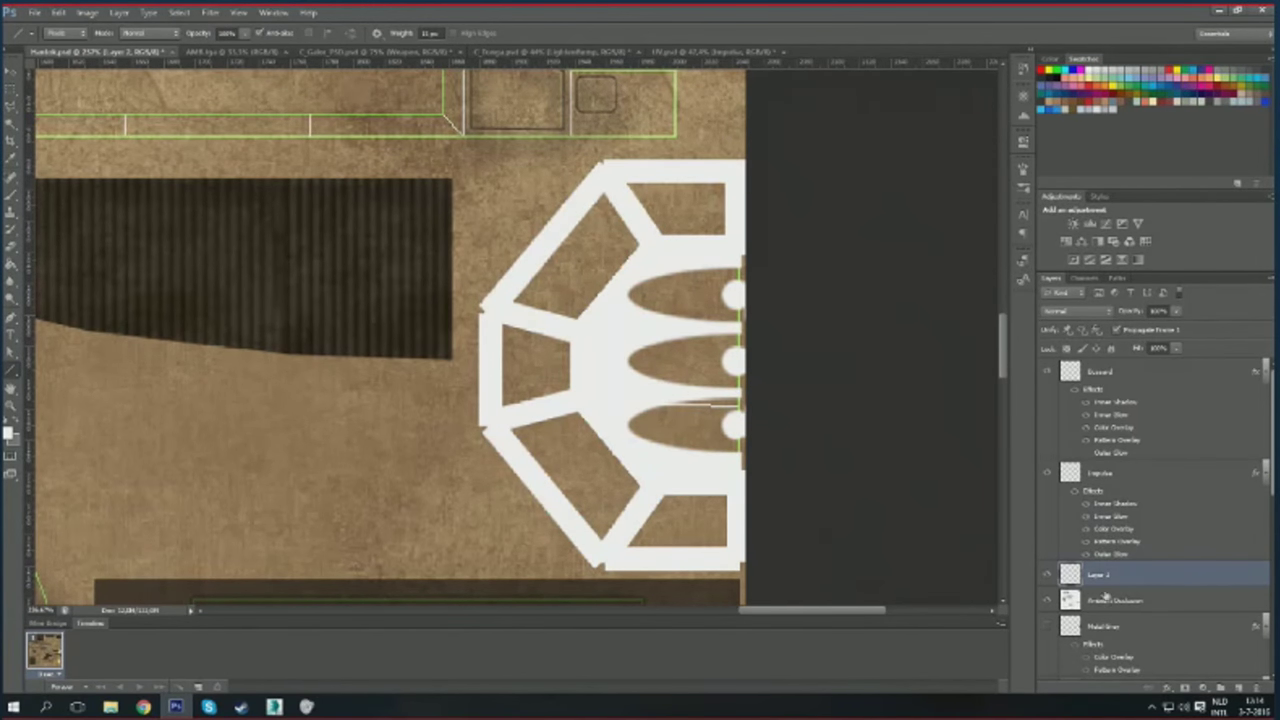
- Give the emblem layer a pure red Color Overlay style
double_click(1137, 574)
click(885, 489)
click(1111, 371)
click(1047, 70)
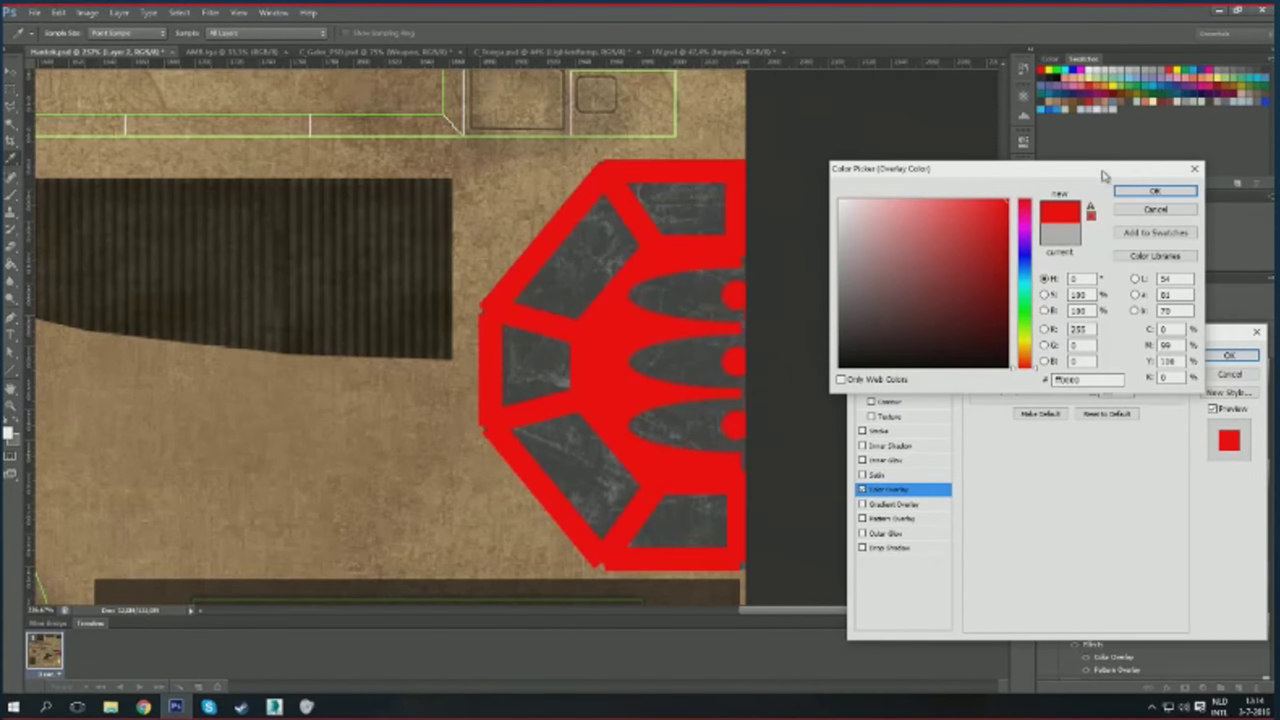
click(1155, 190)
click(1229, 355)
key(ctrl+0)
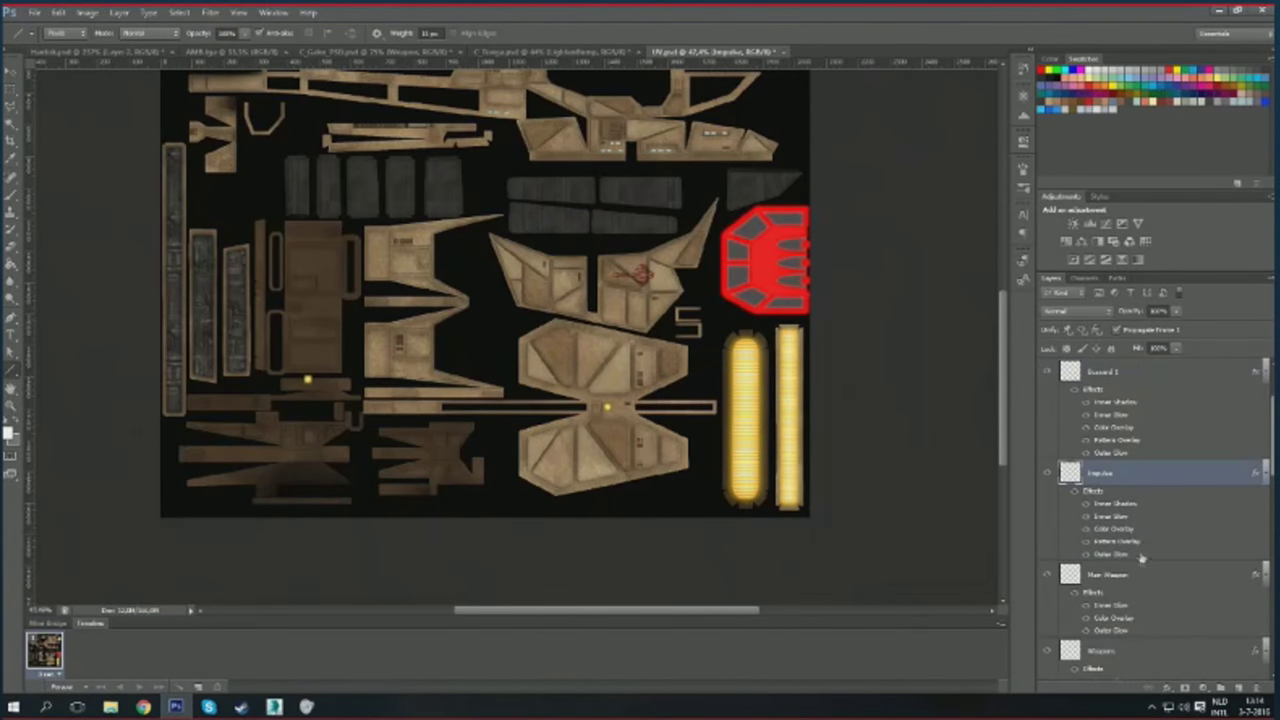
- Copy the Impulse layer style onto the octagonal shape's layer and review its Pattern Overlay
right_click(1141, 558)
click(1180, 342)
key(ctrl+Tab)
right_click(1135, 482)
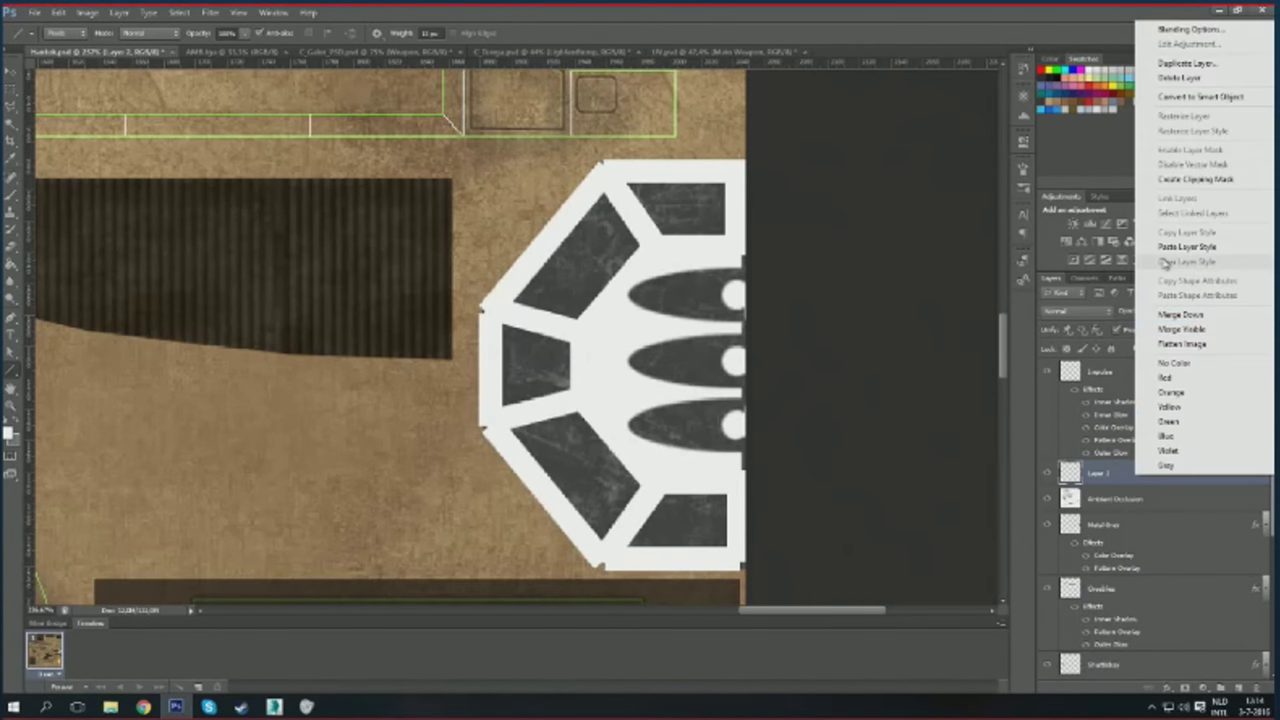
click(1172, 247)
double_click(1128, 574)
click(892, 518)
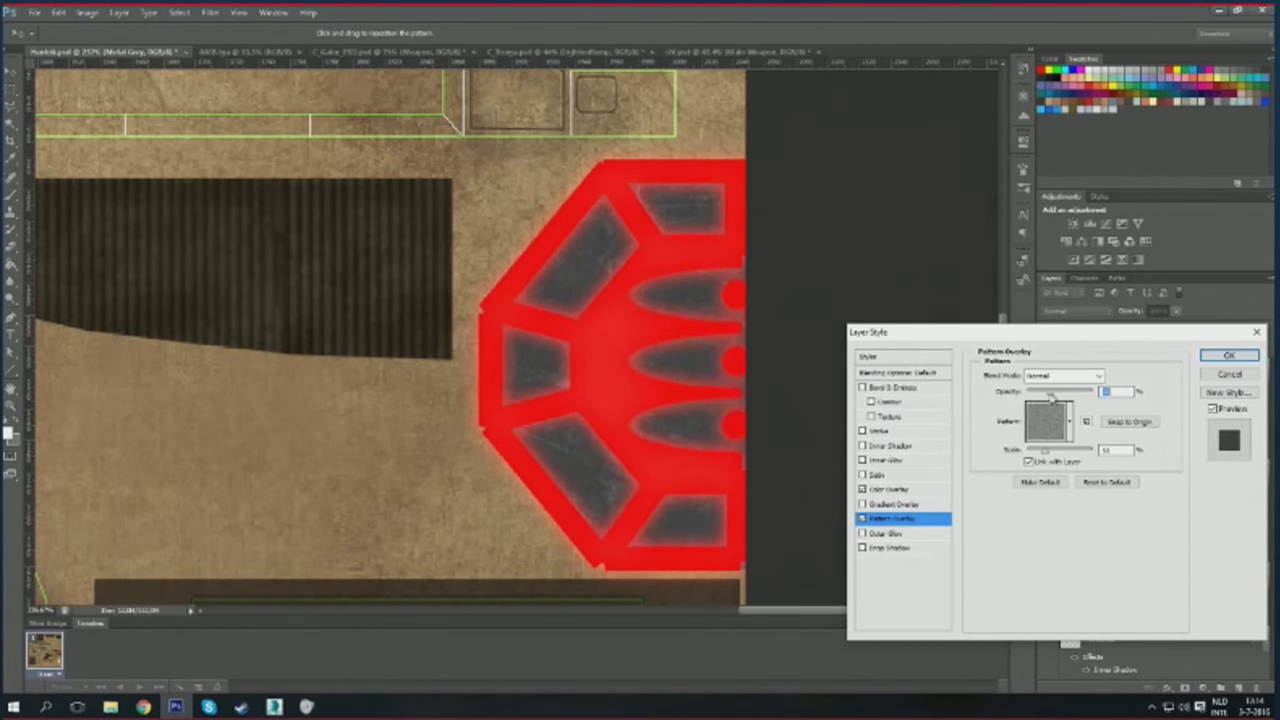
key(Return)
key(ctrl+0)
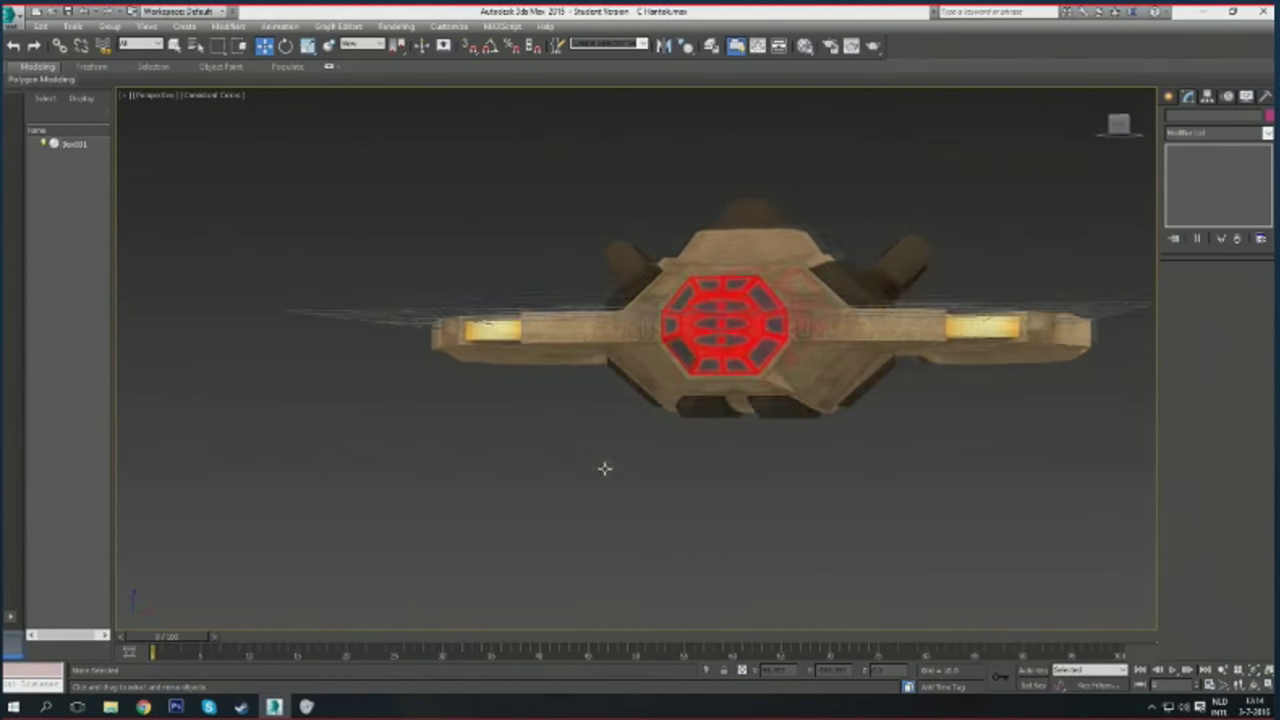
- Orbit the 3ds Max viewport to see the textured ship from the side
mouse_move(603, 466)
mouse_down()
mouse_move(733, 368)
mouse_move(671, 321)
mouse_up()
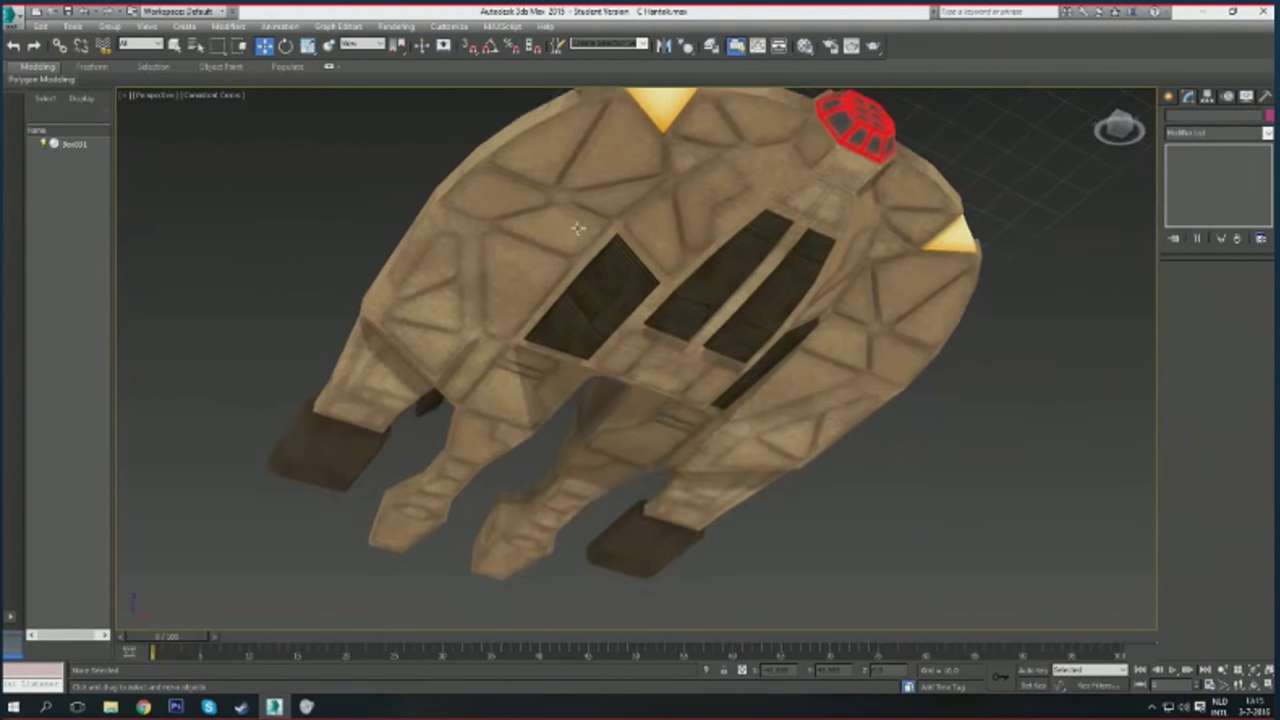
- Copy the Windows layer style from the other ship's texture document
drag(671, 321, 238, 568)
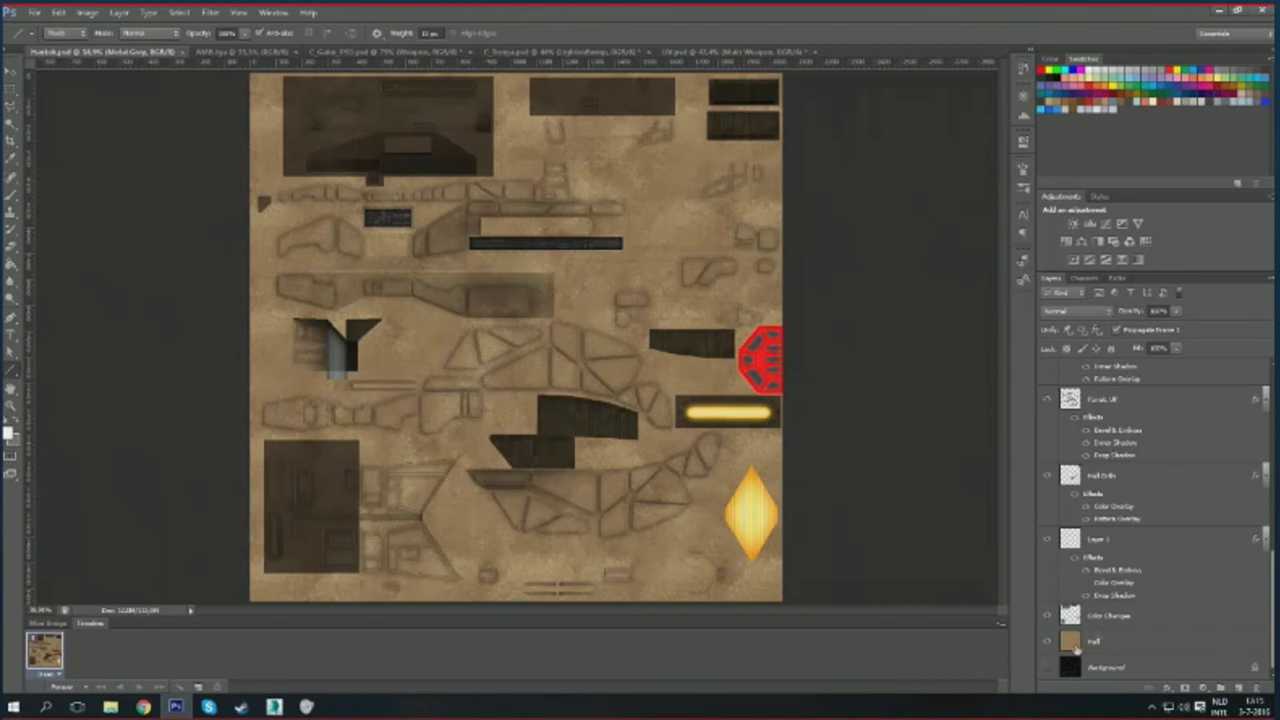
key(ctrl+Tab)
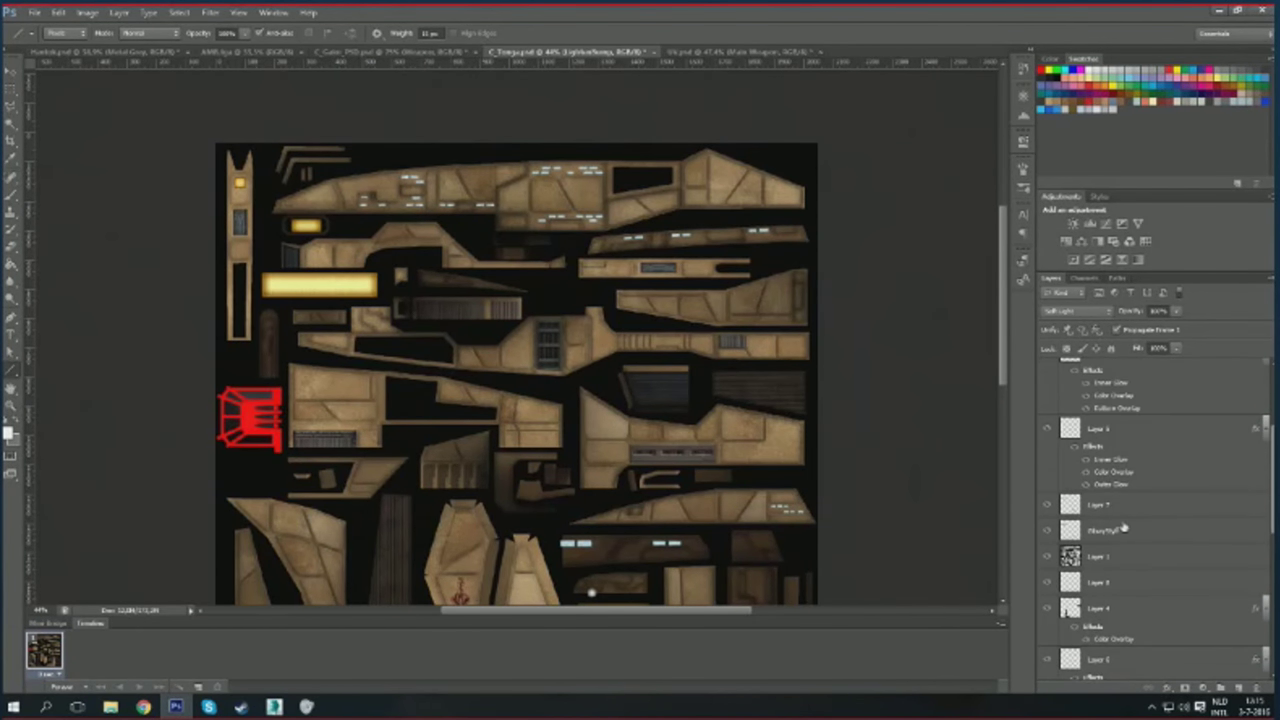
click(1100, 557)
scroll(590, 180, up, 2)
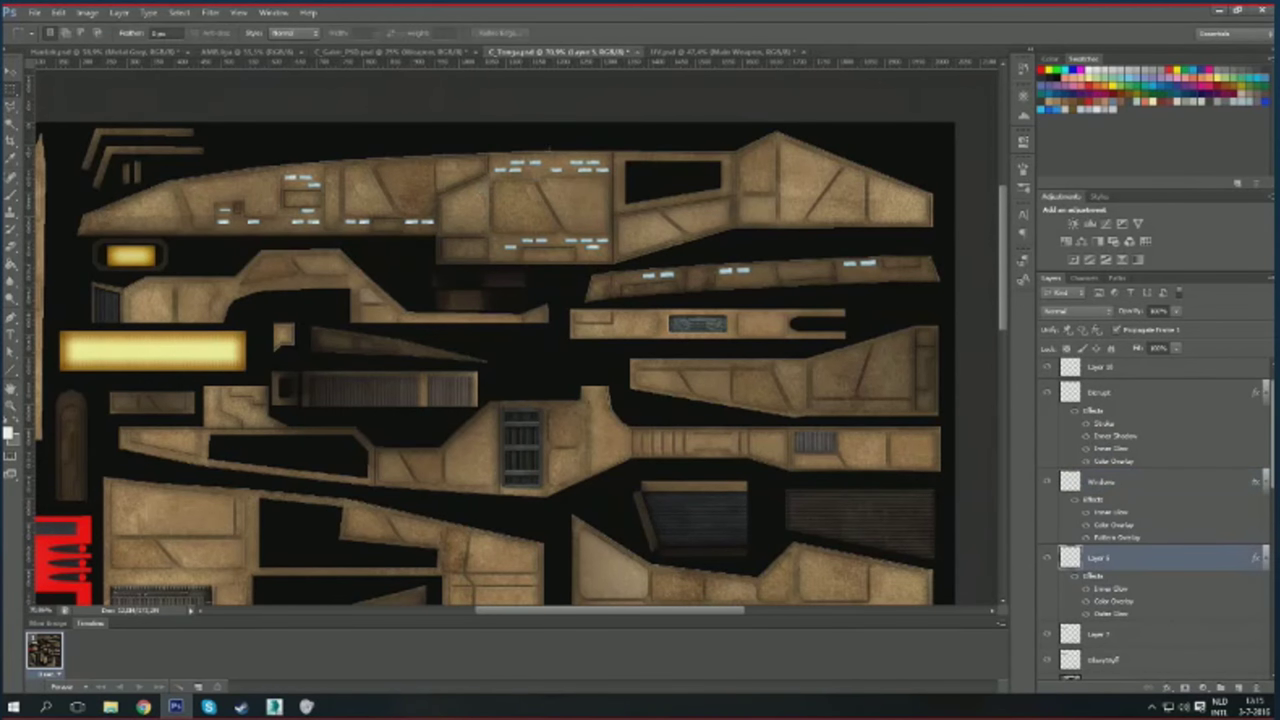
click(1143, 486)
right_click(1143, 486)
key(Escape)
scroll(609, 449, down, 2)
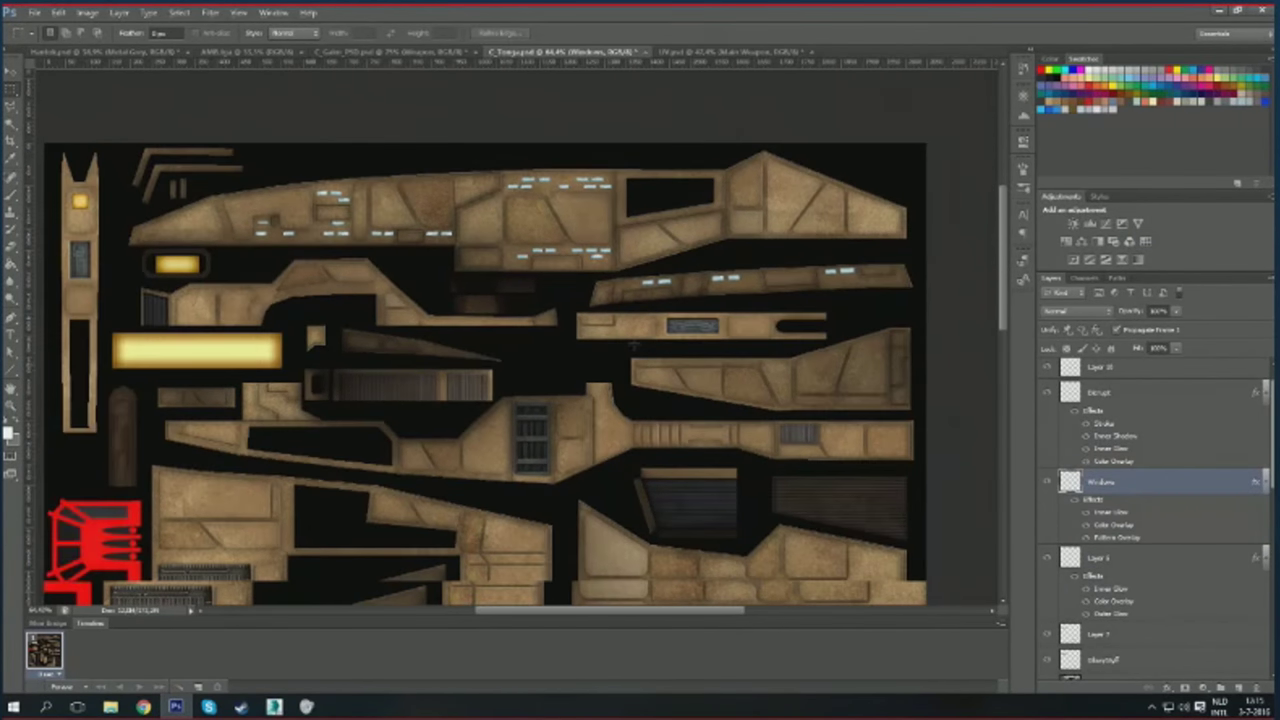
scroll(609, 449, down, 2)
- Return to the Hantok texture and nudge layer content slightly with the Move tool
click(100, 52)
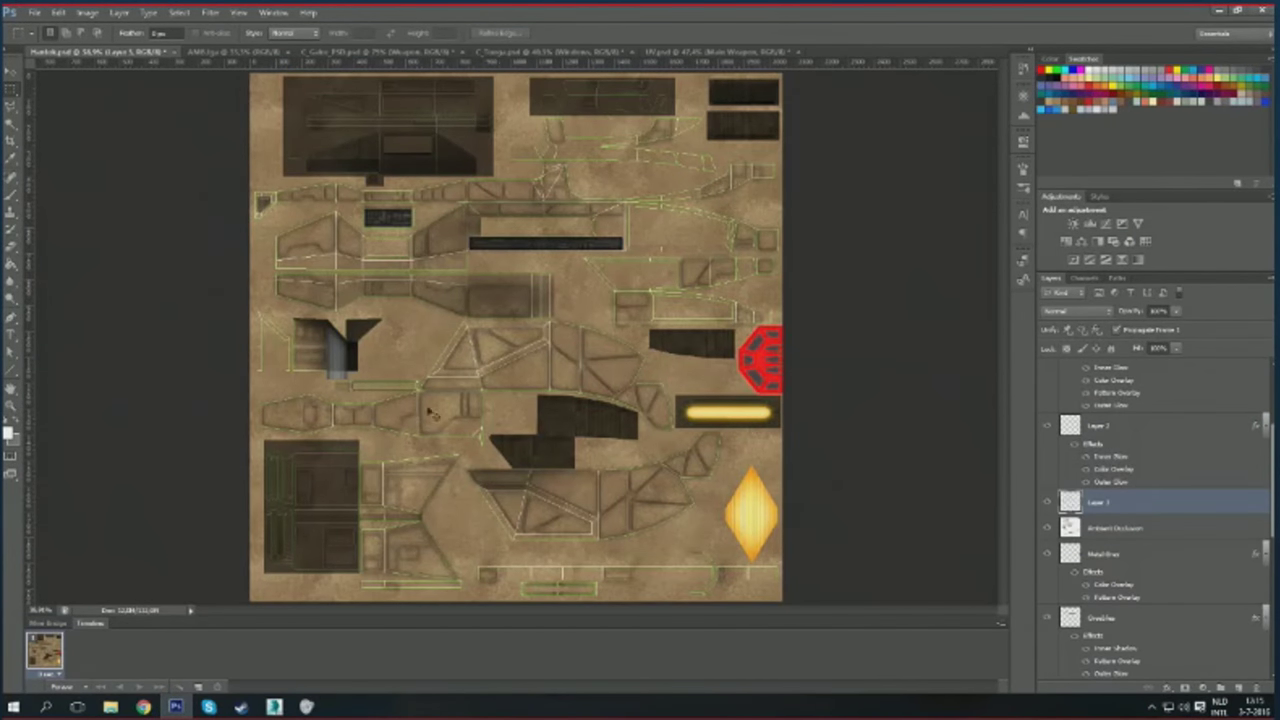
scroll(501, 283, up, 1)
scroll(501, 283, up, 1)
key(v)
scroll(560, 370, up, 2)
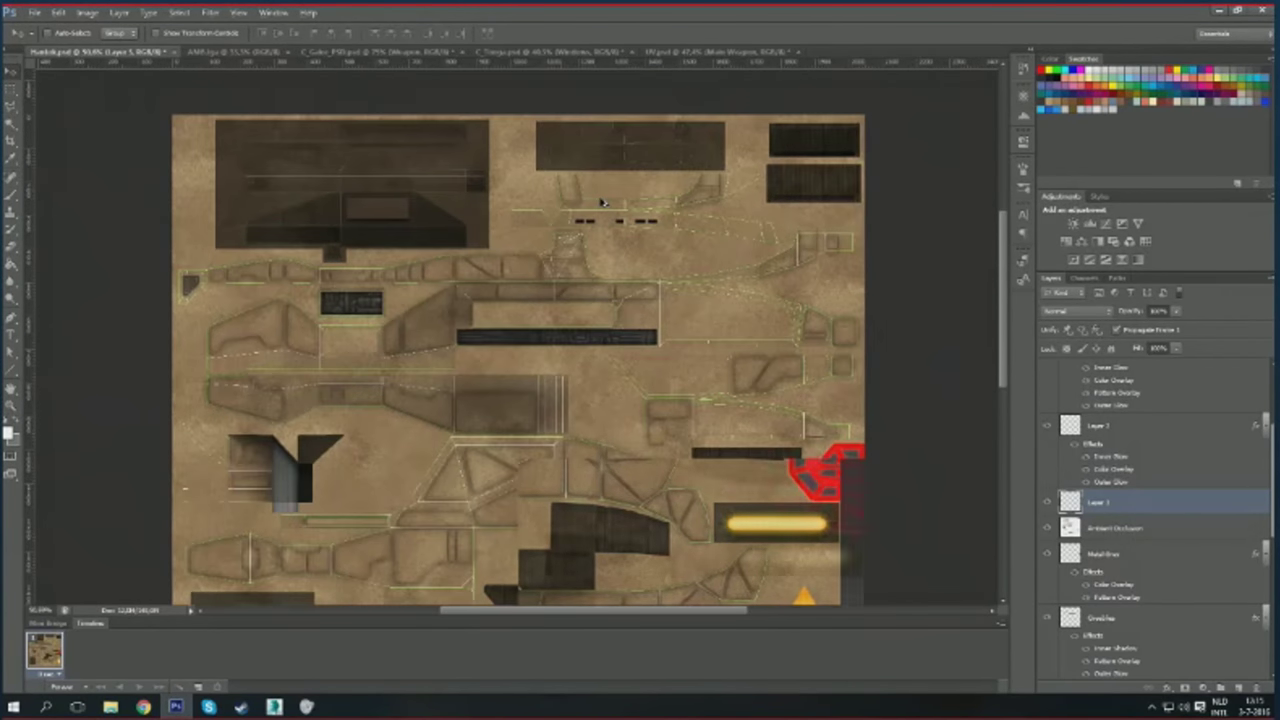
scroll(560, 370, up, 2)
drag(585, 222, 597, 224)
scroll(597, 224, down, 1)
scroll(597, 224, down, 1)
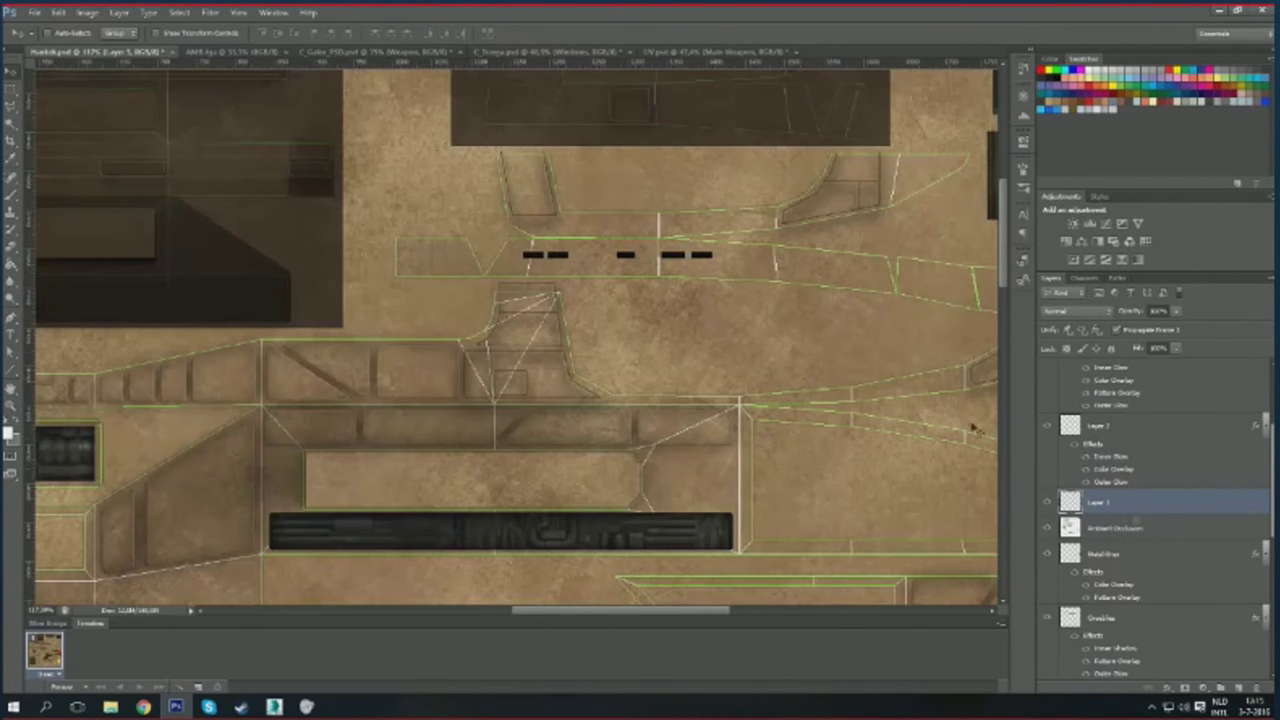
- Paste the window style onto the black dashes layer and rename it Windows
right_click(1136, 503)
click(1170, 272)
double_click(1110, 502)
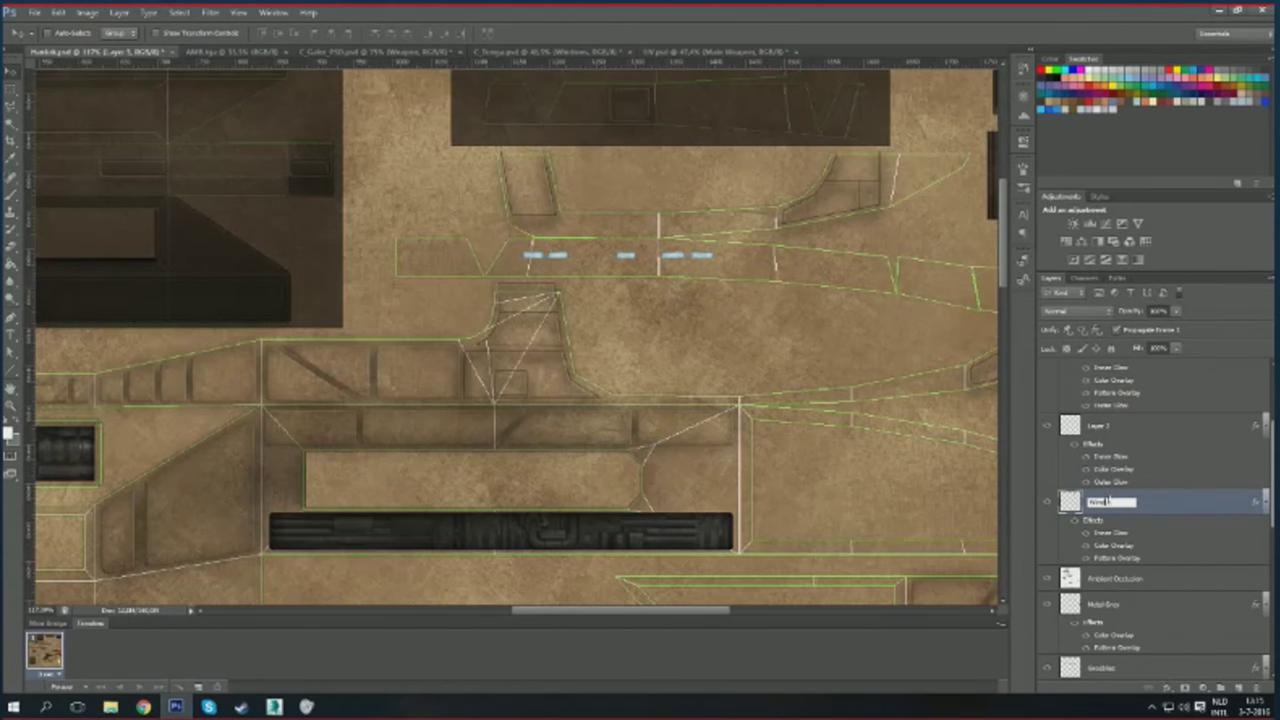
scroll(363, 243, down, 3)
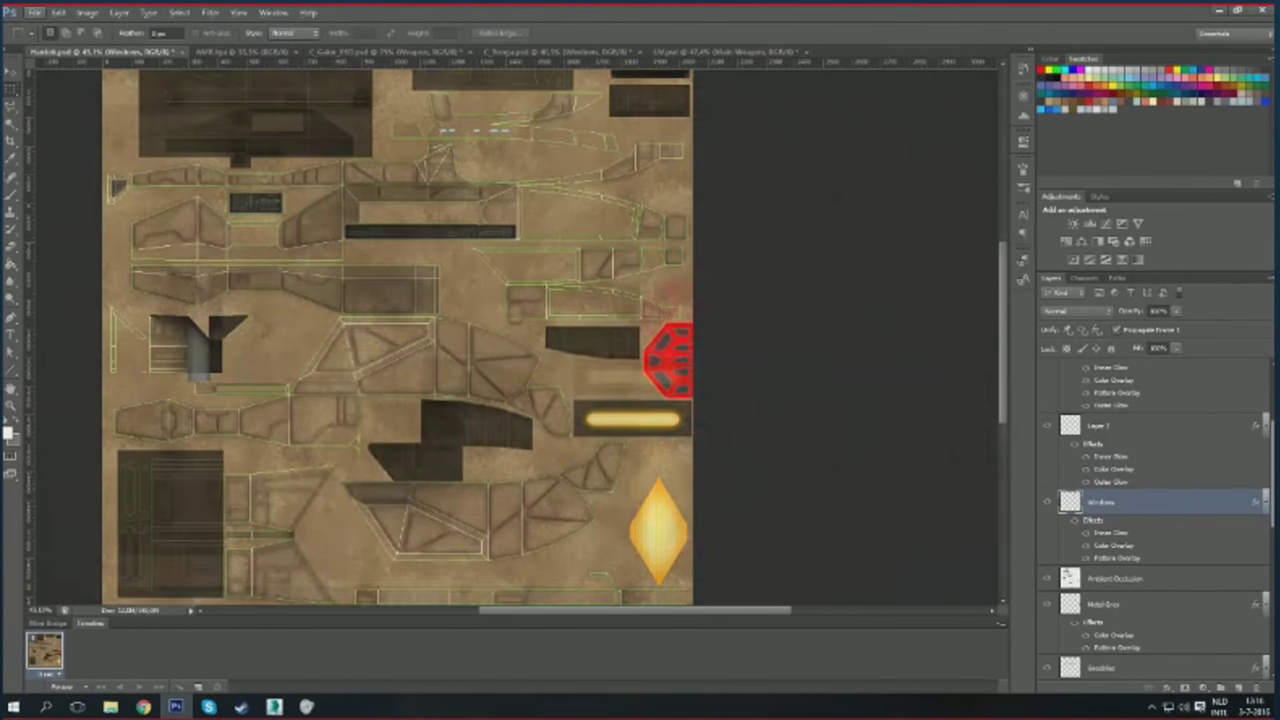
scroll(713, 378, up, 3)
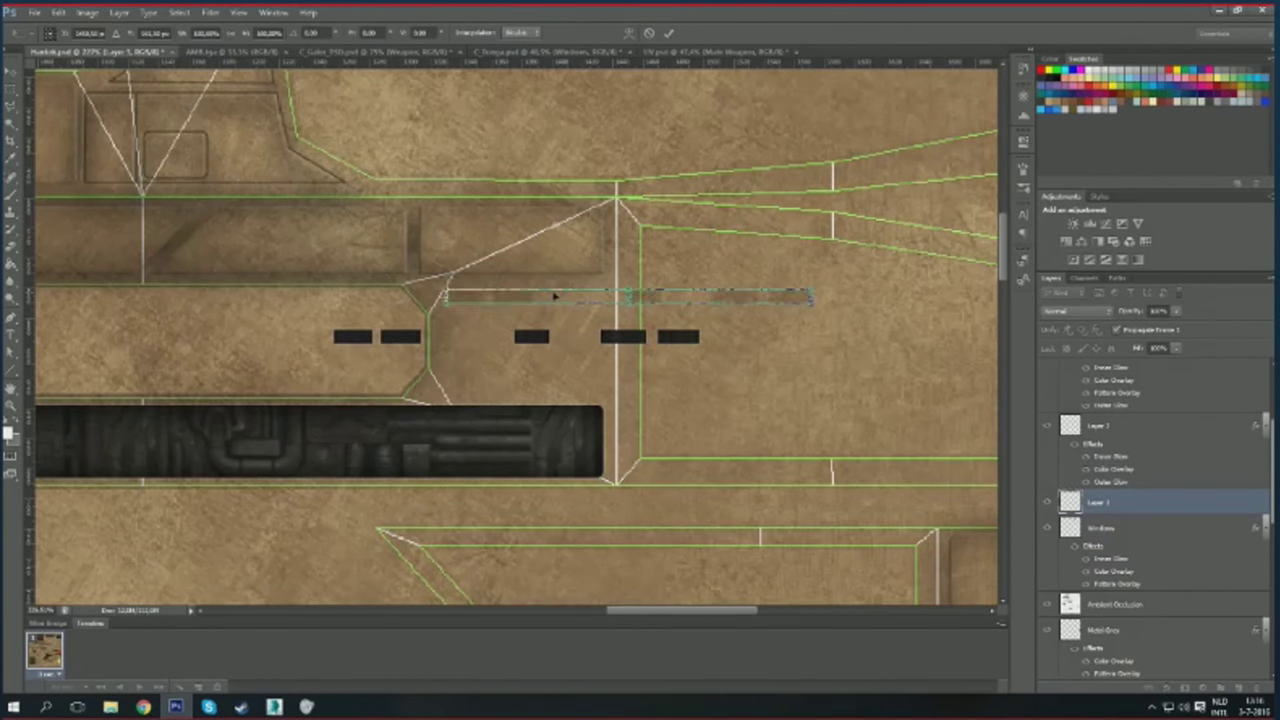
key(Return)
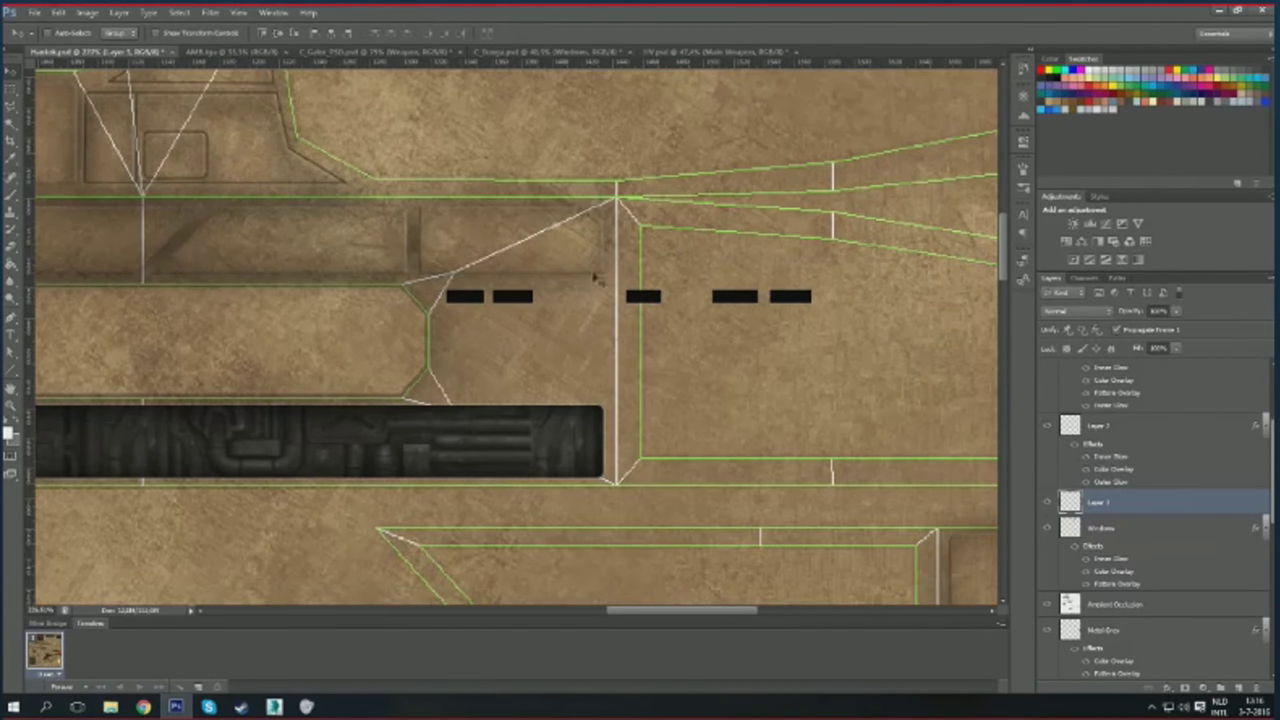
- Move the right group of dashes down-left and check the new windows on the 3ds Max ship
drag(645, 295, 476, 350)
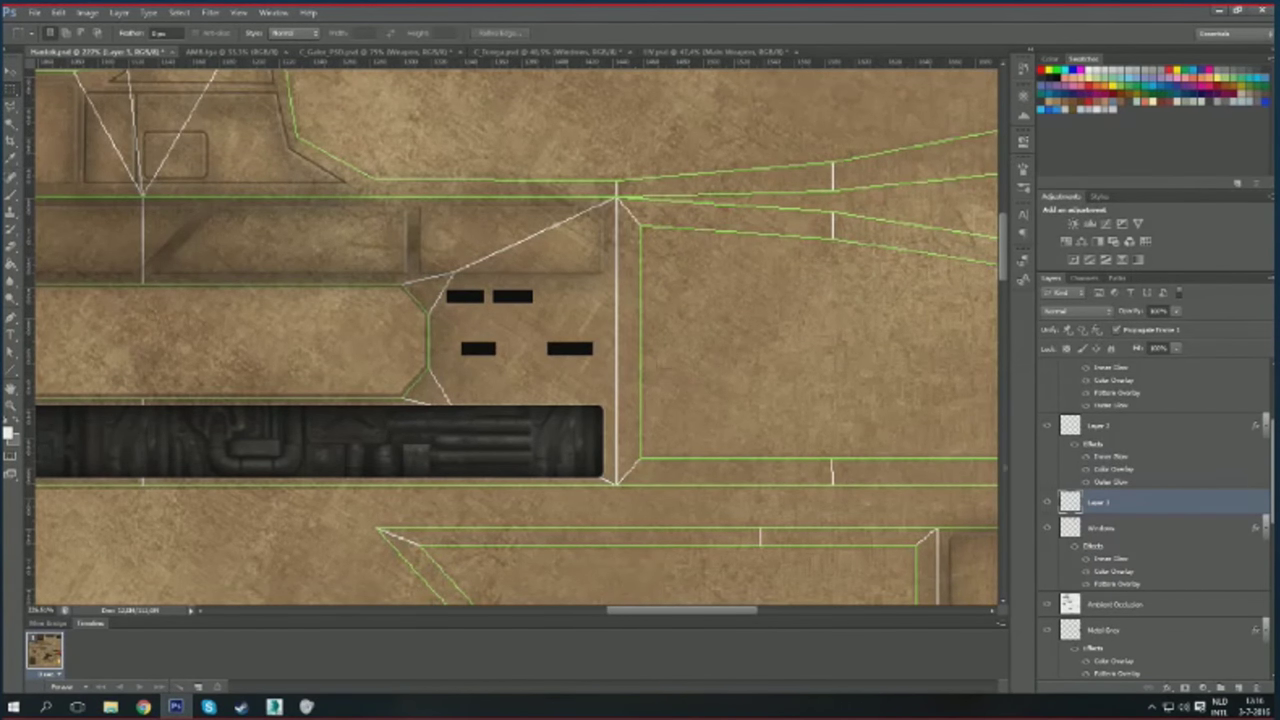
scroll(638, 346, down, 3)
scroll(638, 346, down, 3)
key(alt+Tab)
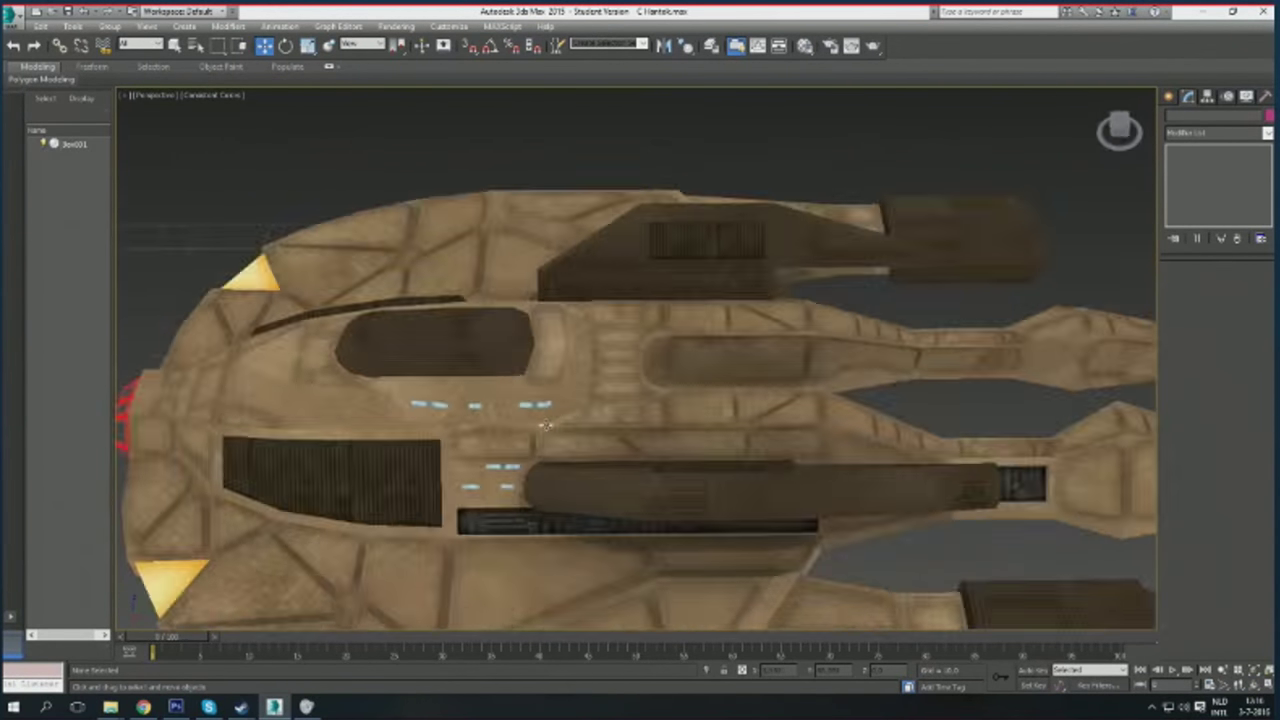
drag(733, 342, 640, 420)
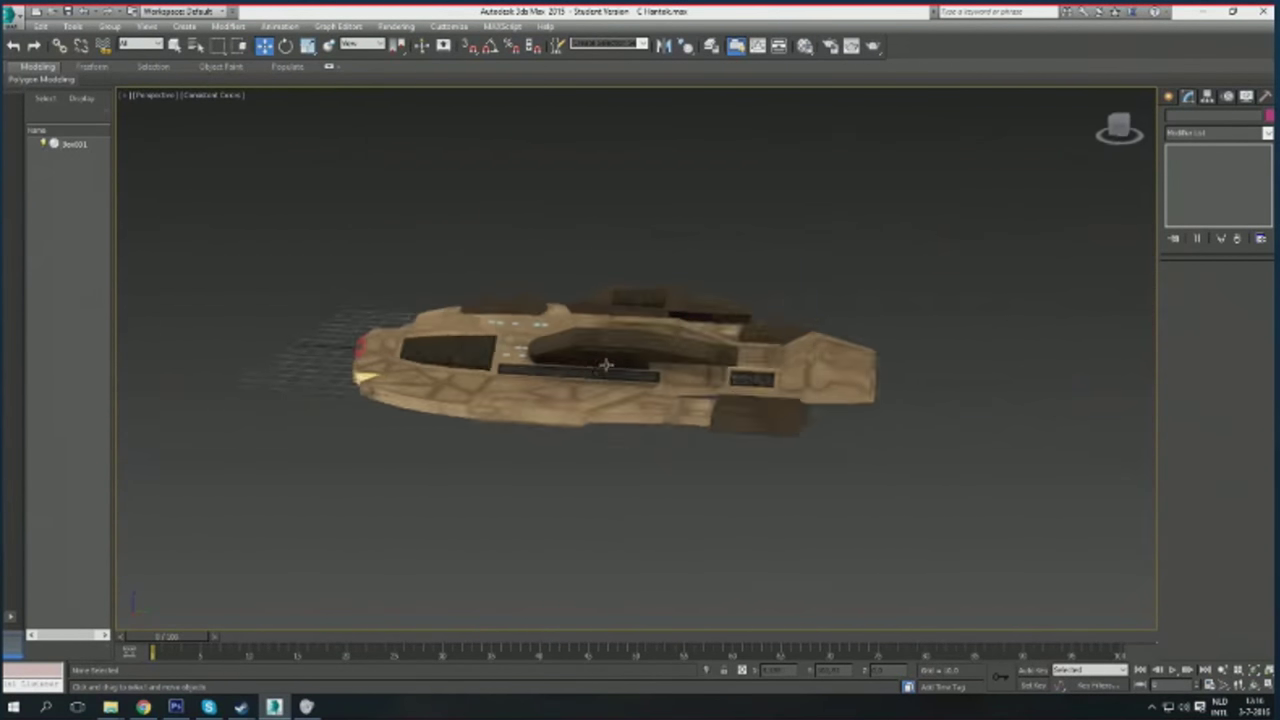
click(175, 707)
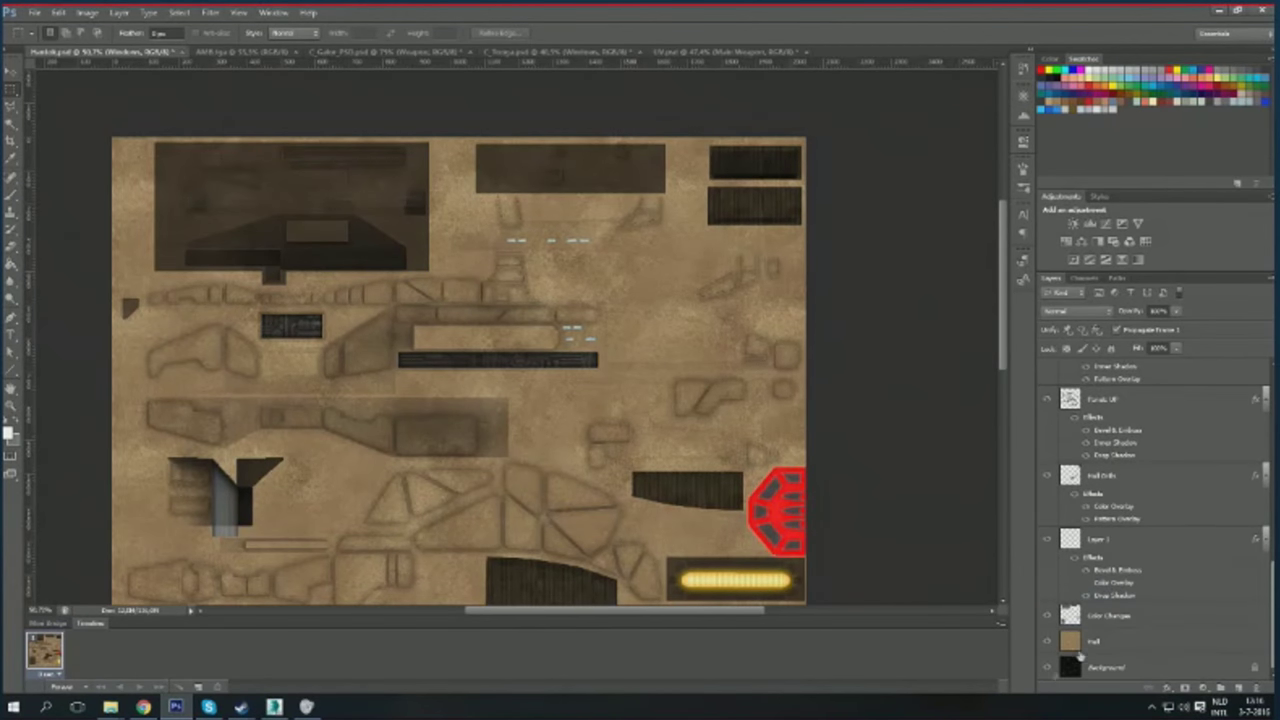
- Select the window dashes and duplicate them onto a new layer
scroll(568, 319, up, 3)
scroll(548, 326, down, 2)
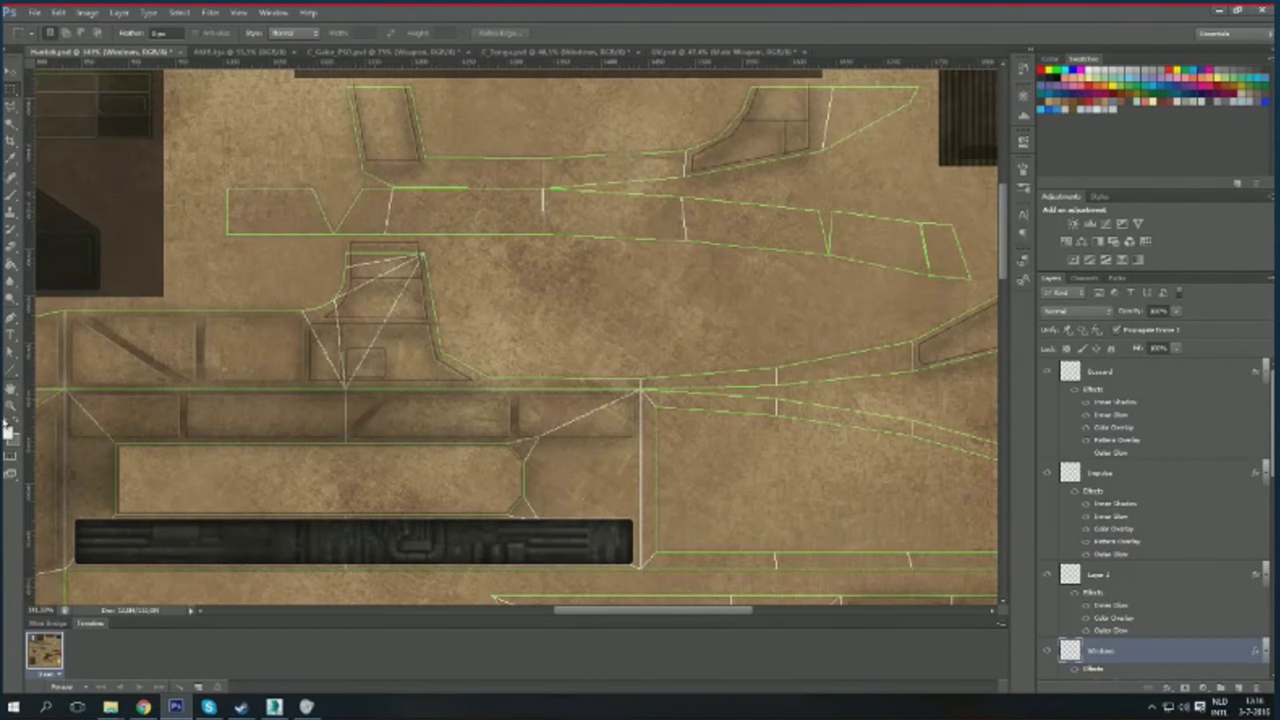
key(u)
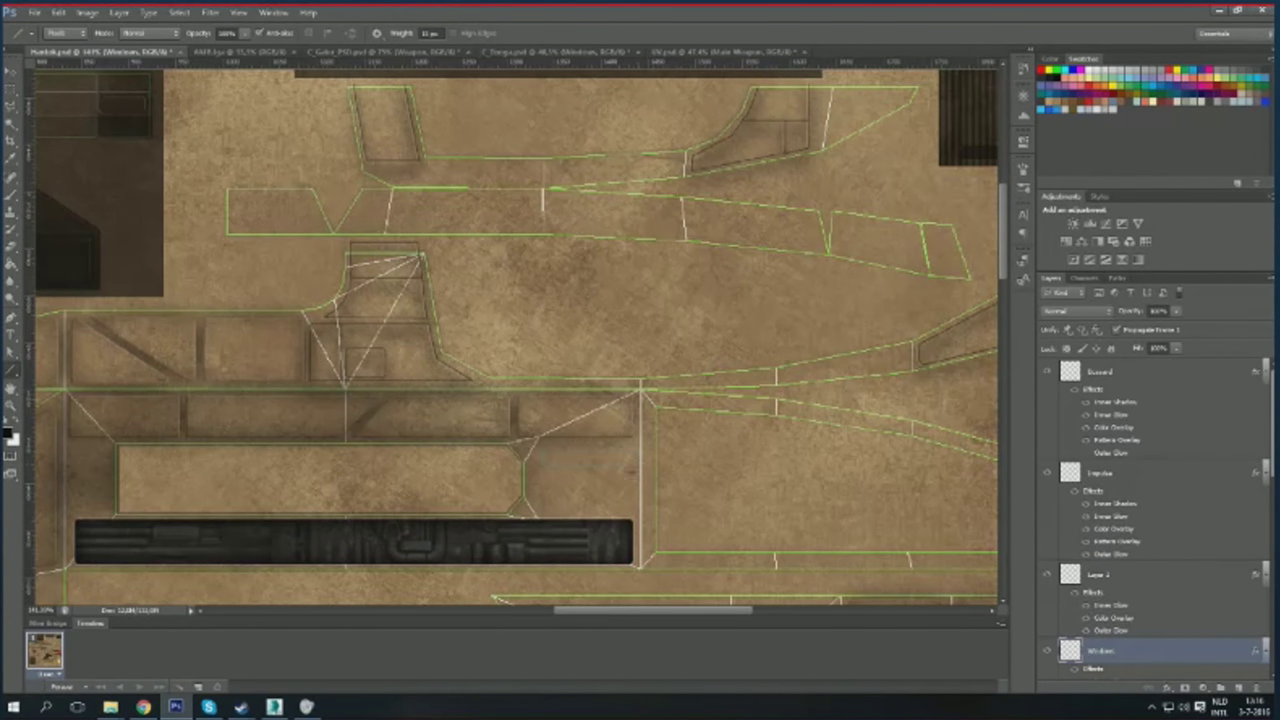
scroll(600, 490, up, 2)
key(m)
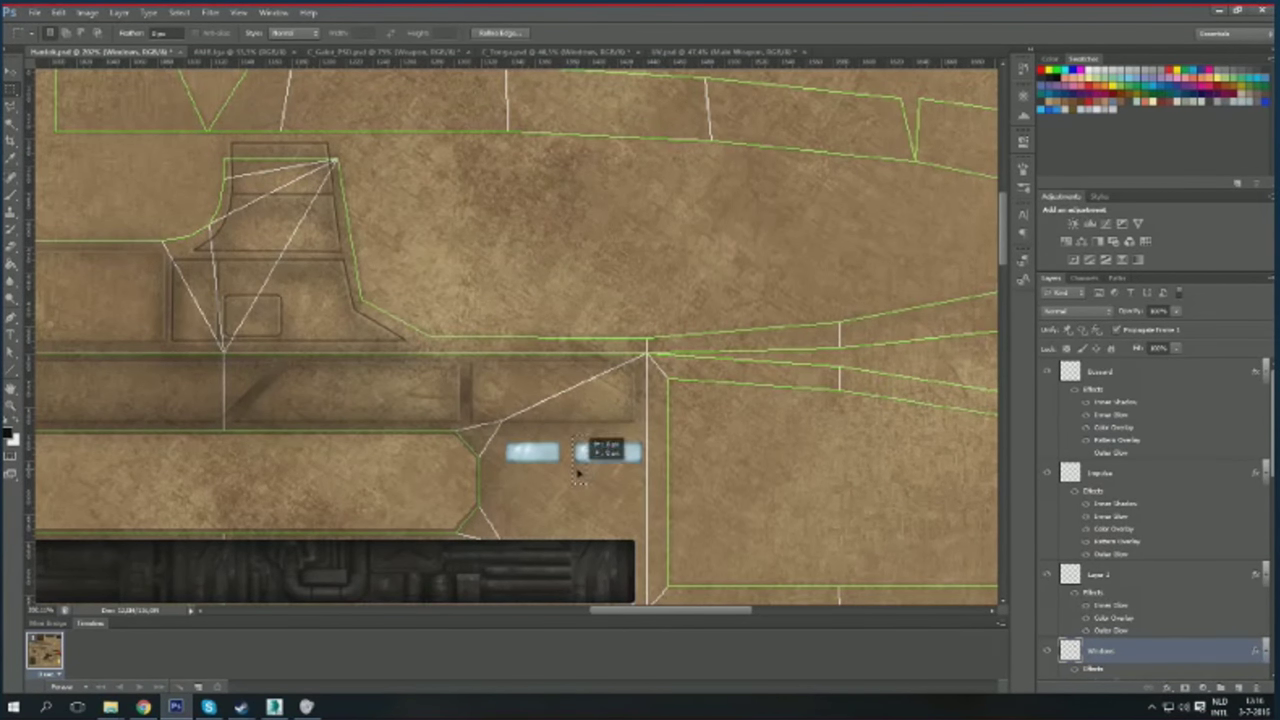
key(ctrl+j)
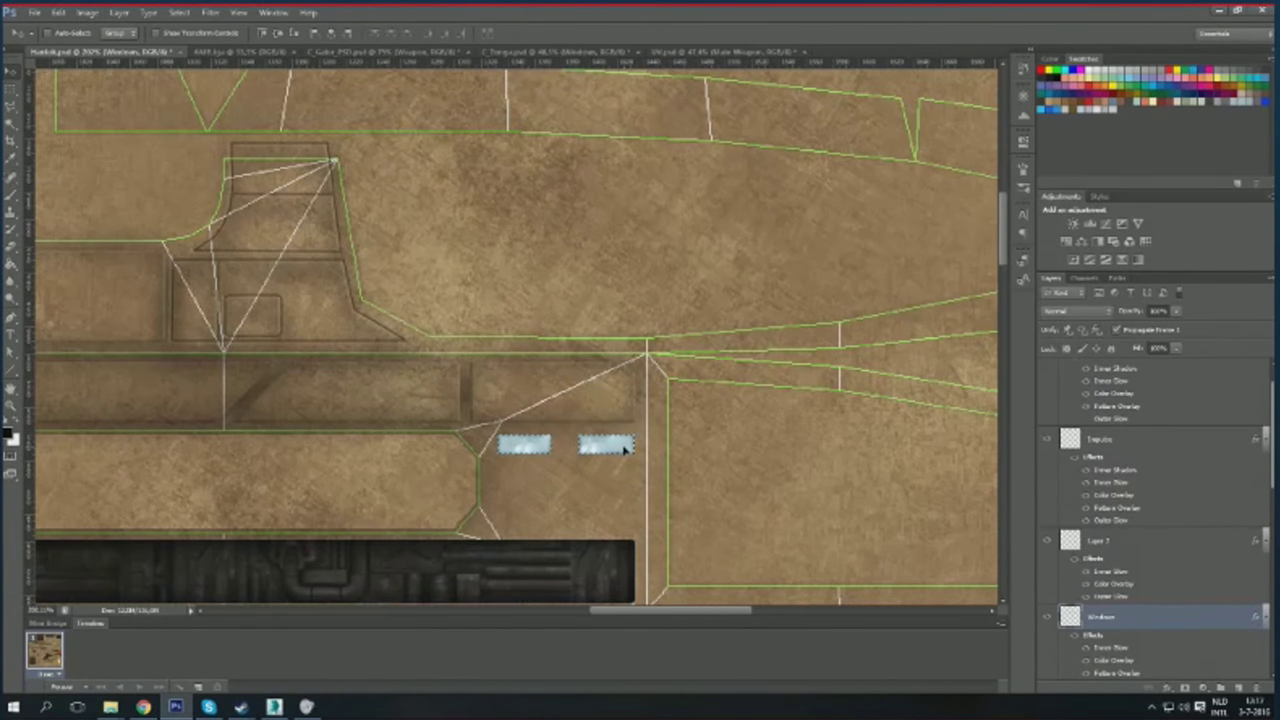
- Move the copied dashes up and right to new spots and merge them into Windows
scroll(627, 583, down, 2)
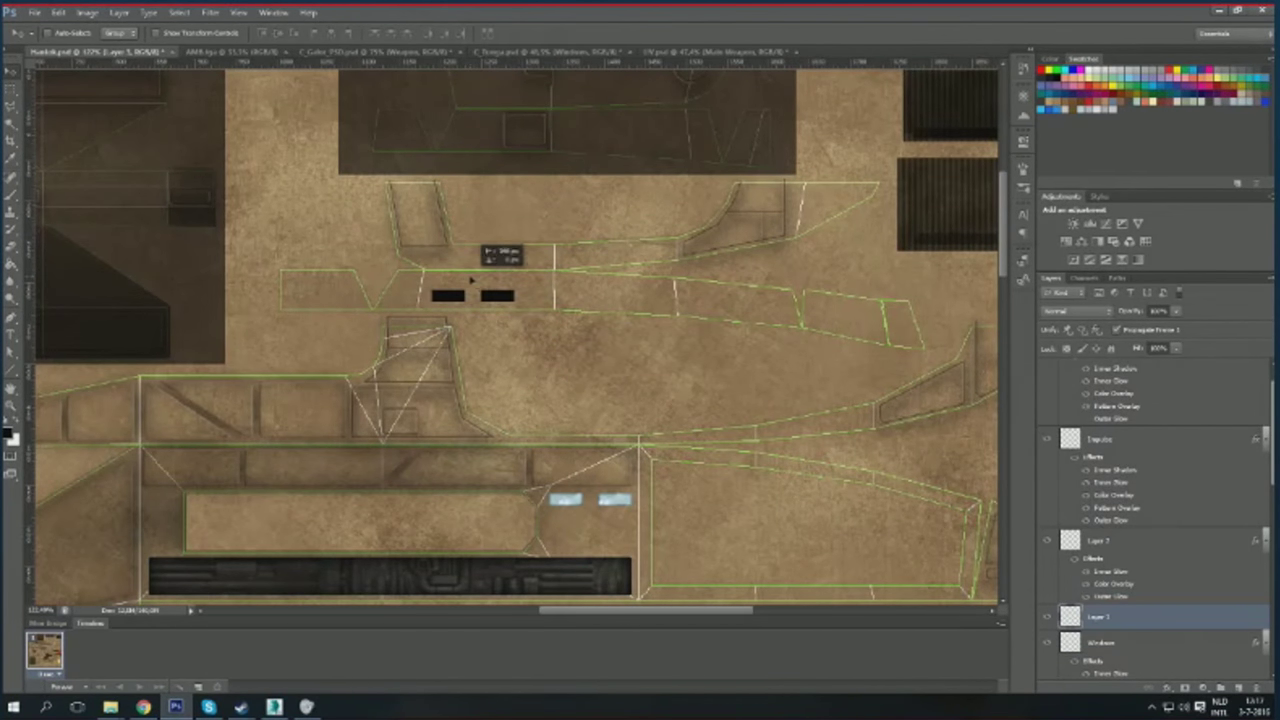
drag(470, 282, 513, 175)
scroll(566, 318, up, 3)
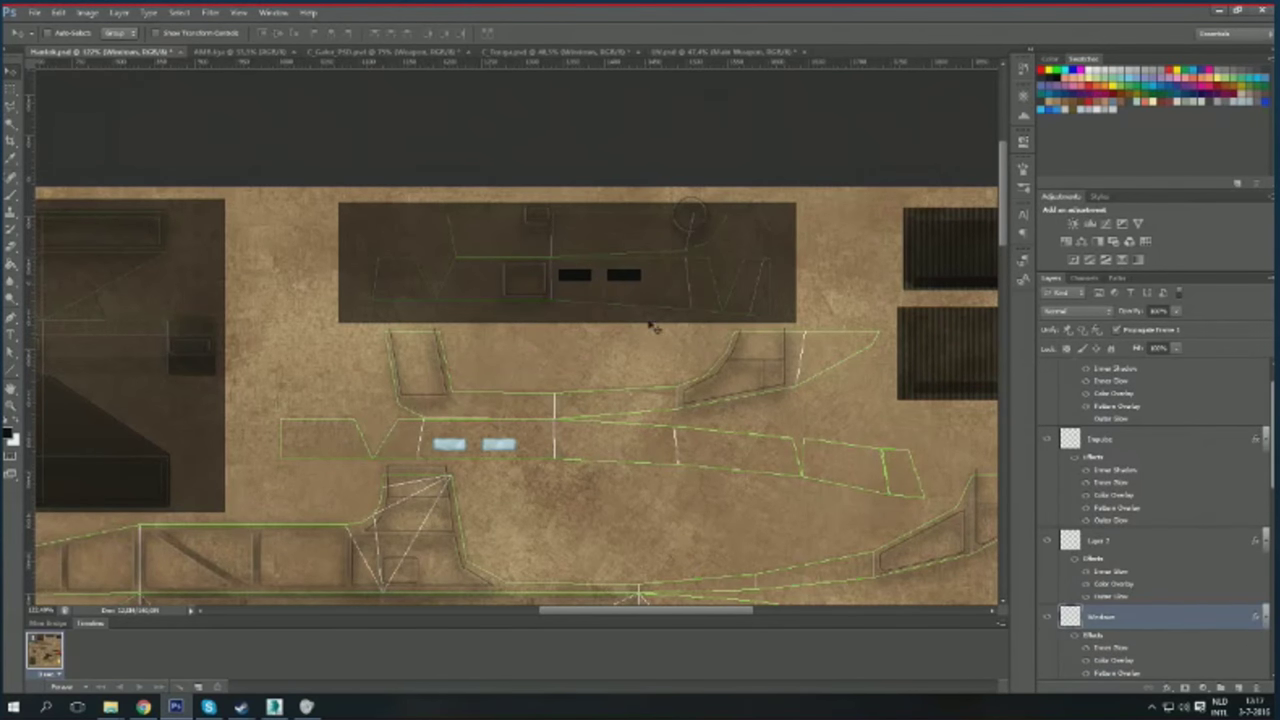
scroll(620, 335, up, 3)
mouse_move(517, 331)
mouse_down()
mouse_move(888, 307)
mouse_move(751, 406)
mouse_up()
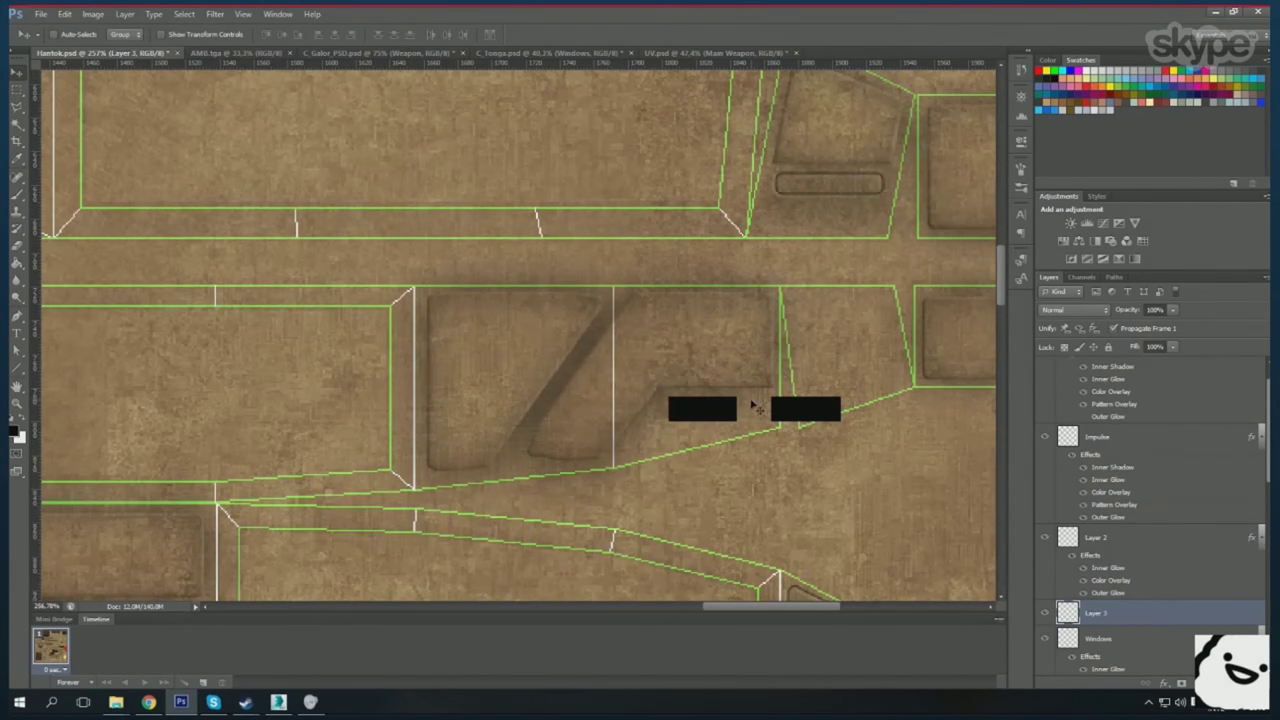
key(m)
key(Delete)
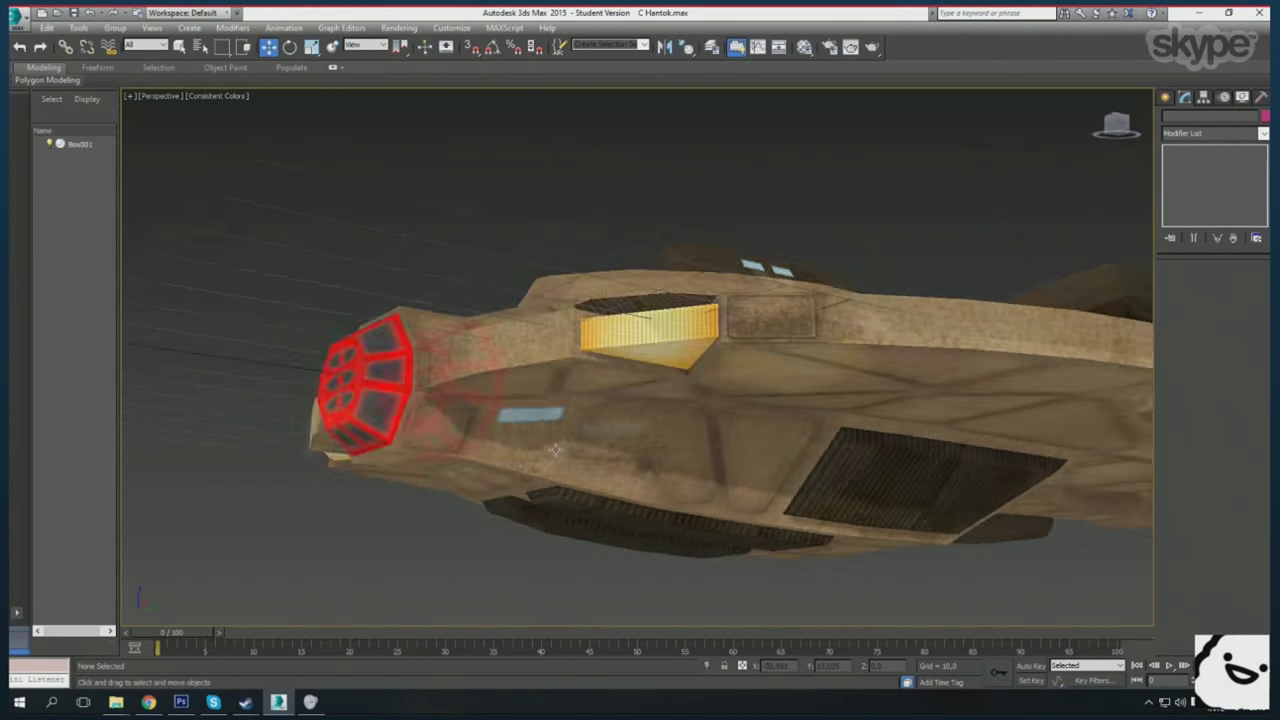
click(180, 702)
- Cut out the middle of the dark greeble bar and refine the cutouts with the lasso
scroll(306, 316, down, 2)
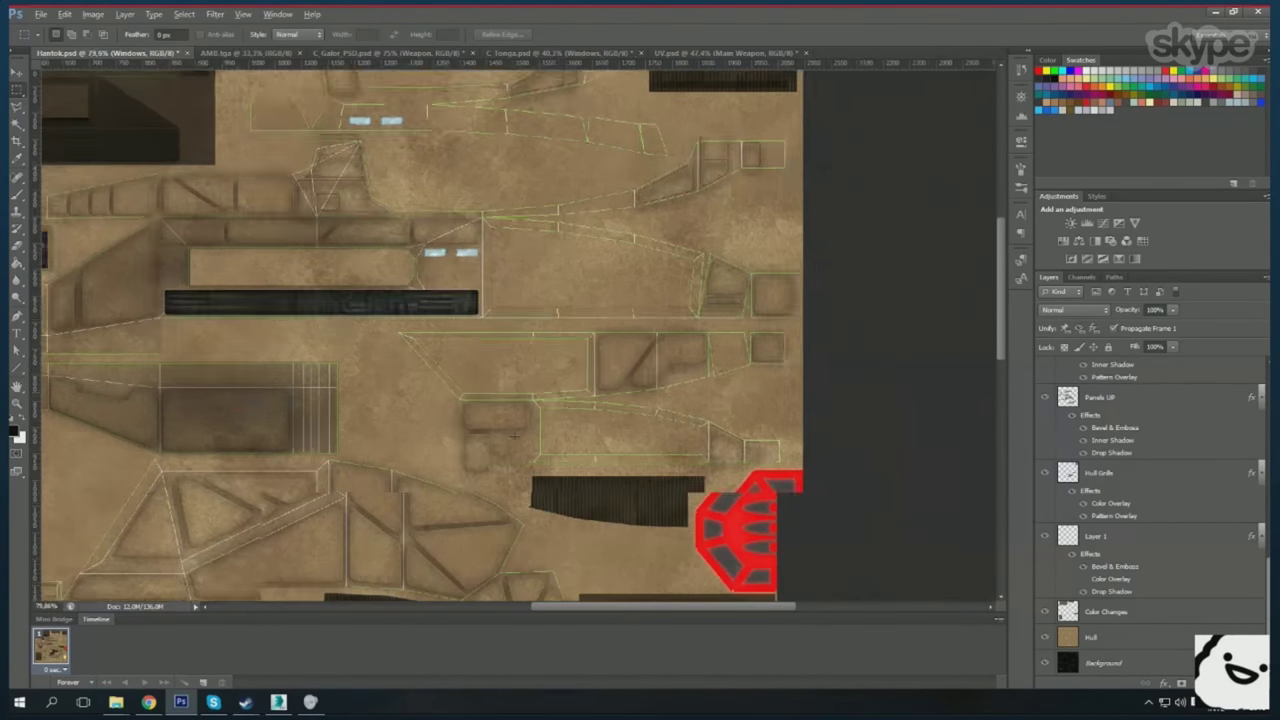
scroll(306, 316, down, 2)
scroll(306, 316, down, 2)
scroll(306, 316, up, 1)
scroll(306, 316, down, 1)
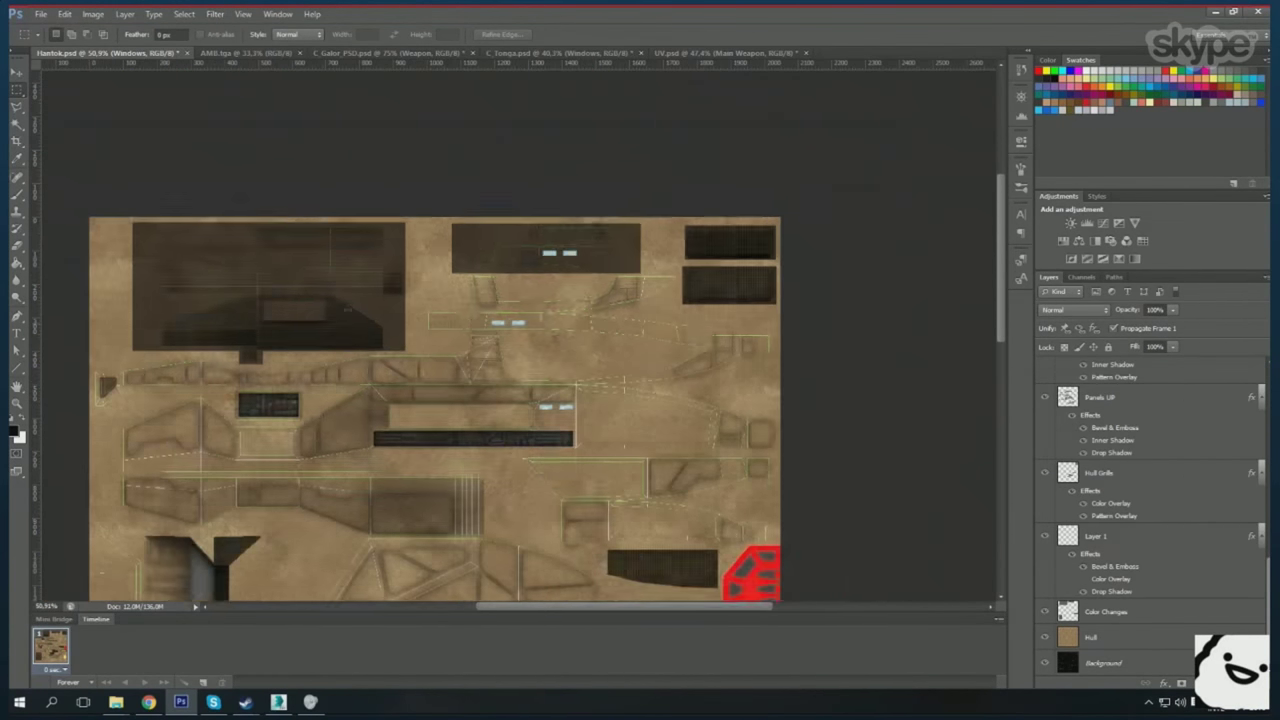
scroll(306, 316, up, 1)
scroll(306, 316, up, 1)
scroll(1114, 568, up, 3)
drag(502, 274, 652, 342)
key(Delete)
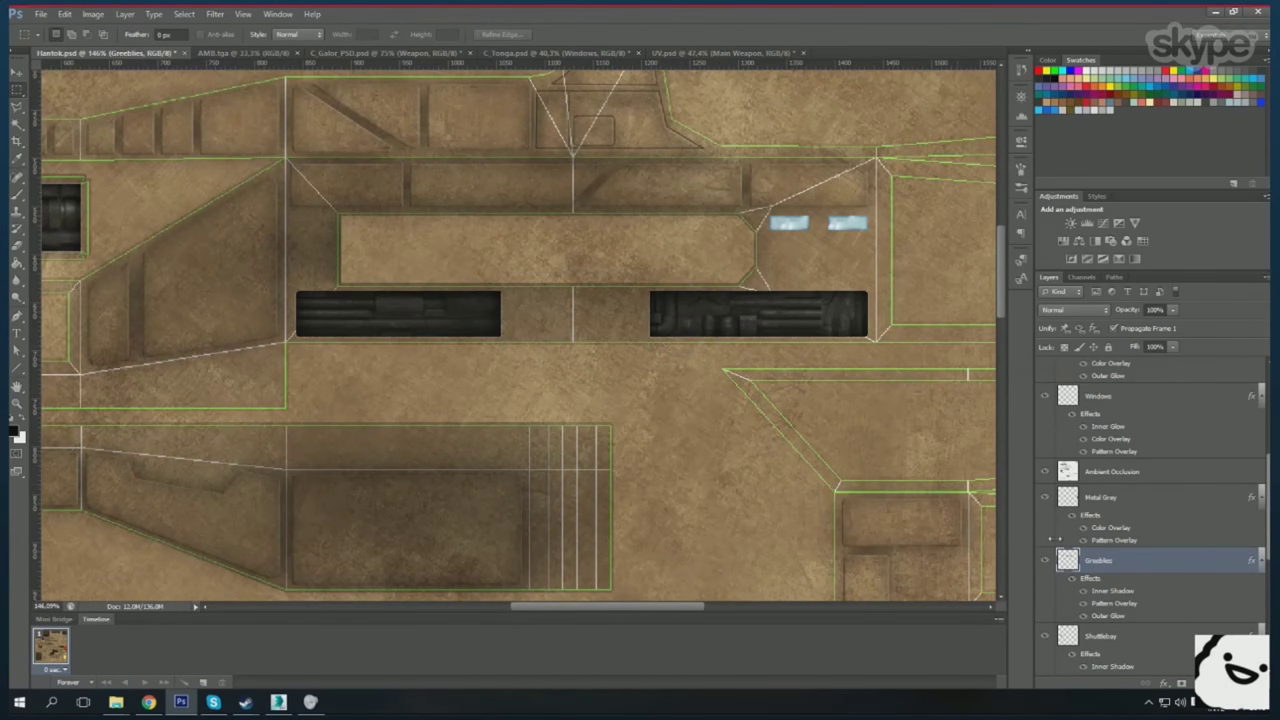
scroll(437, 309, up, 2)
key(l)
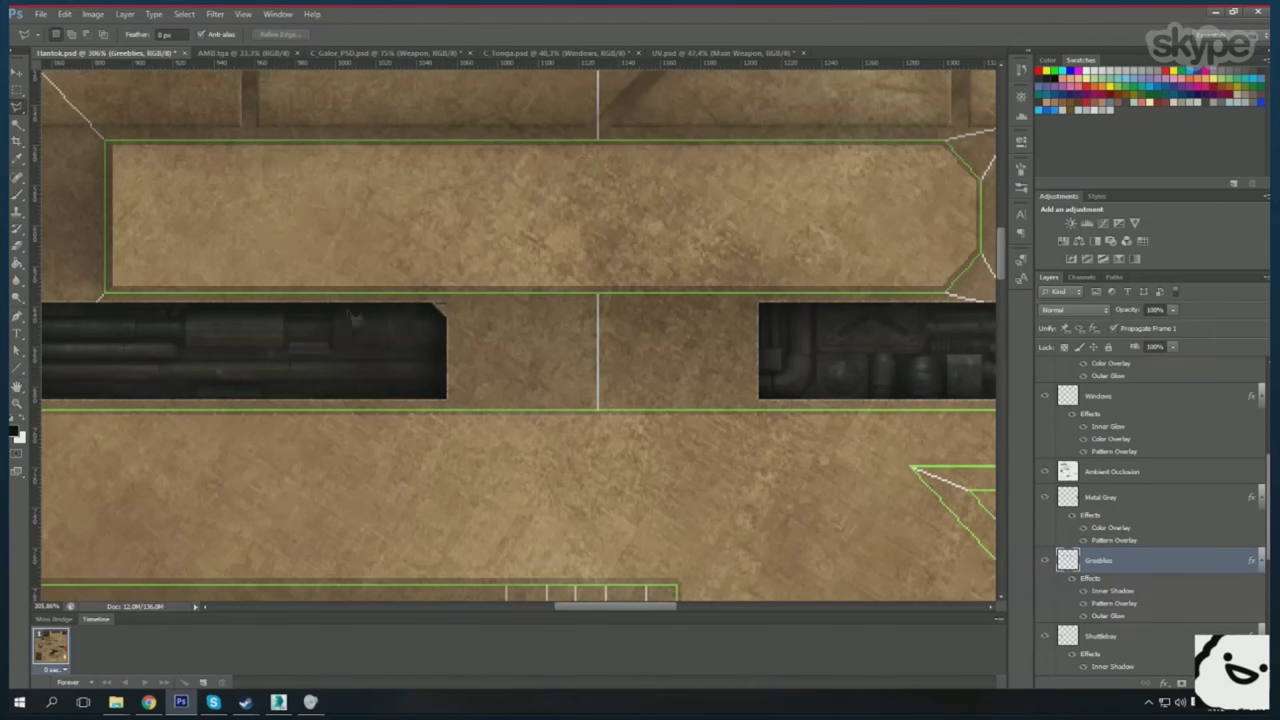
scroll(472, 316, up, 1)
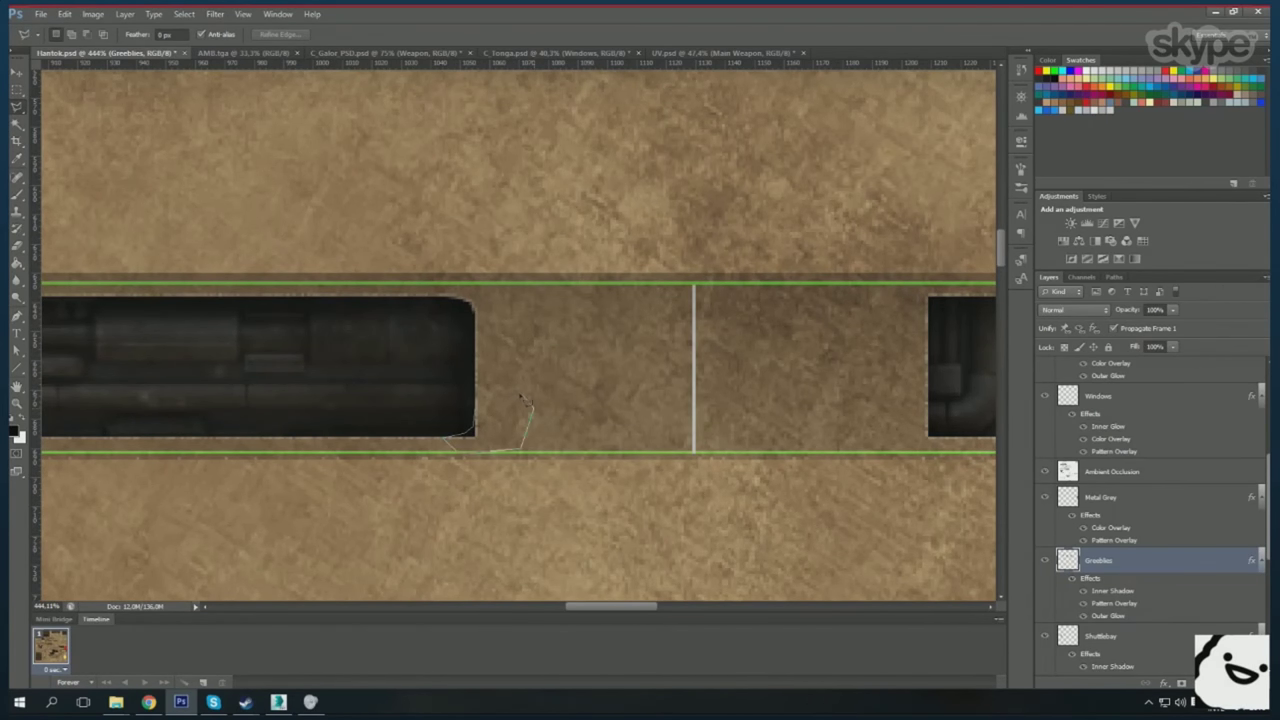
scroll(766, 368, up, 1)
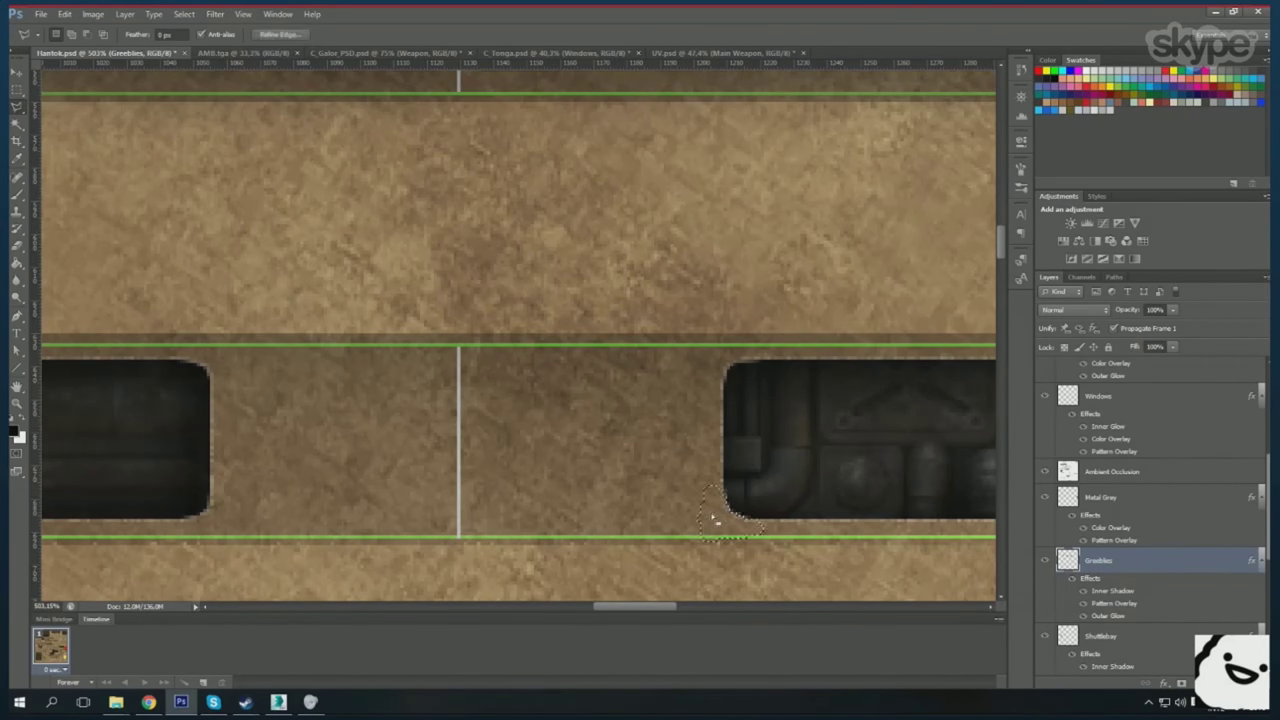
- Orbit the ship in 3ds Max to inspect the texture, then return to Photoshop
click(1110, 396)
key(alt+Tab)
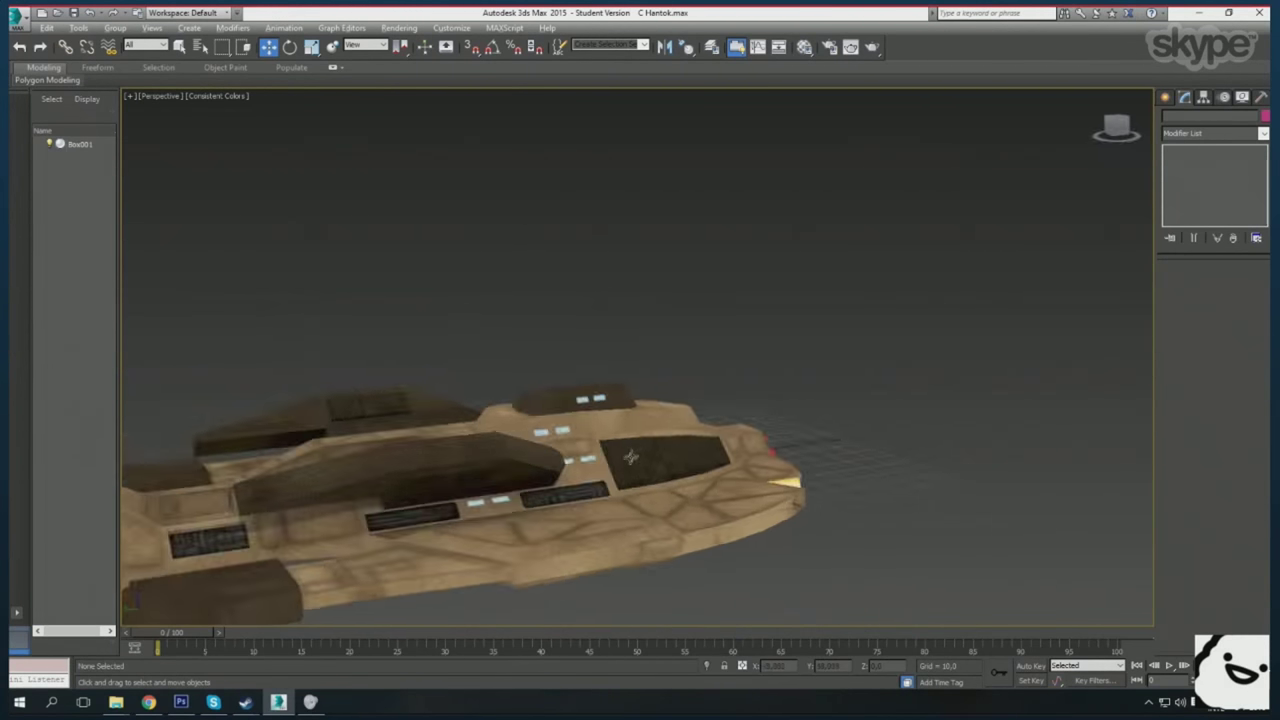
drag(630, 457, 560, 430)
key(alt+Tab)
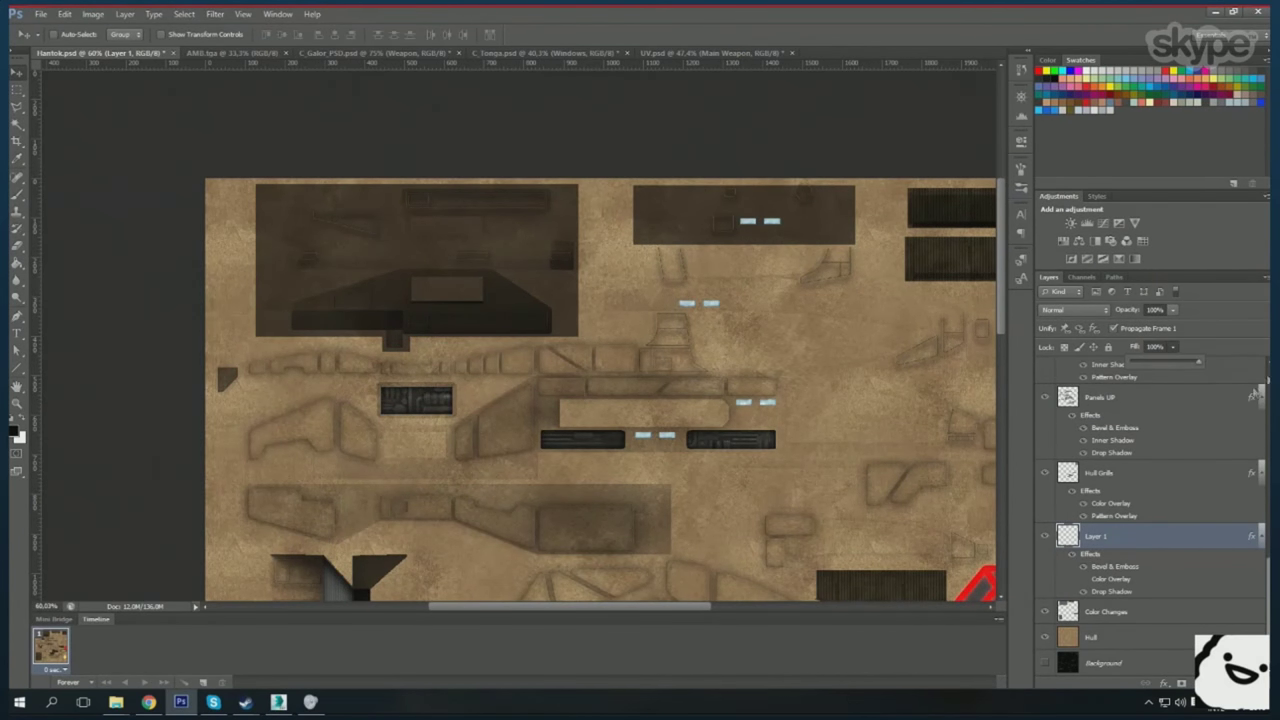
- Outline three hull panels with the Pen tool in Shape mode and merge them into Layer 1
scroll(866, 268, up, 8)
key(p)
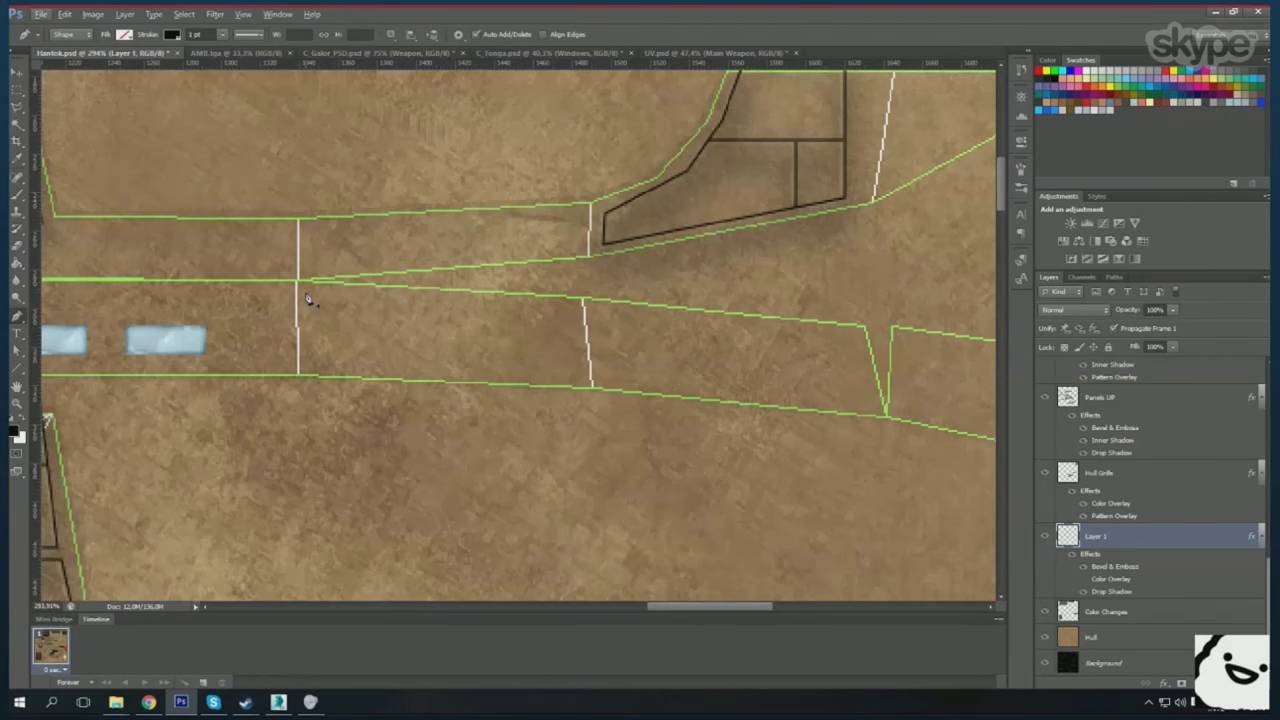
click(299, 288)
click(300, 289)
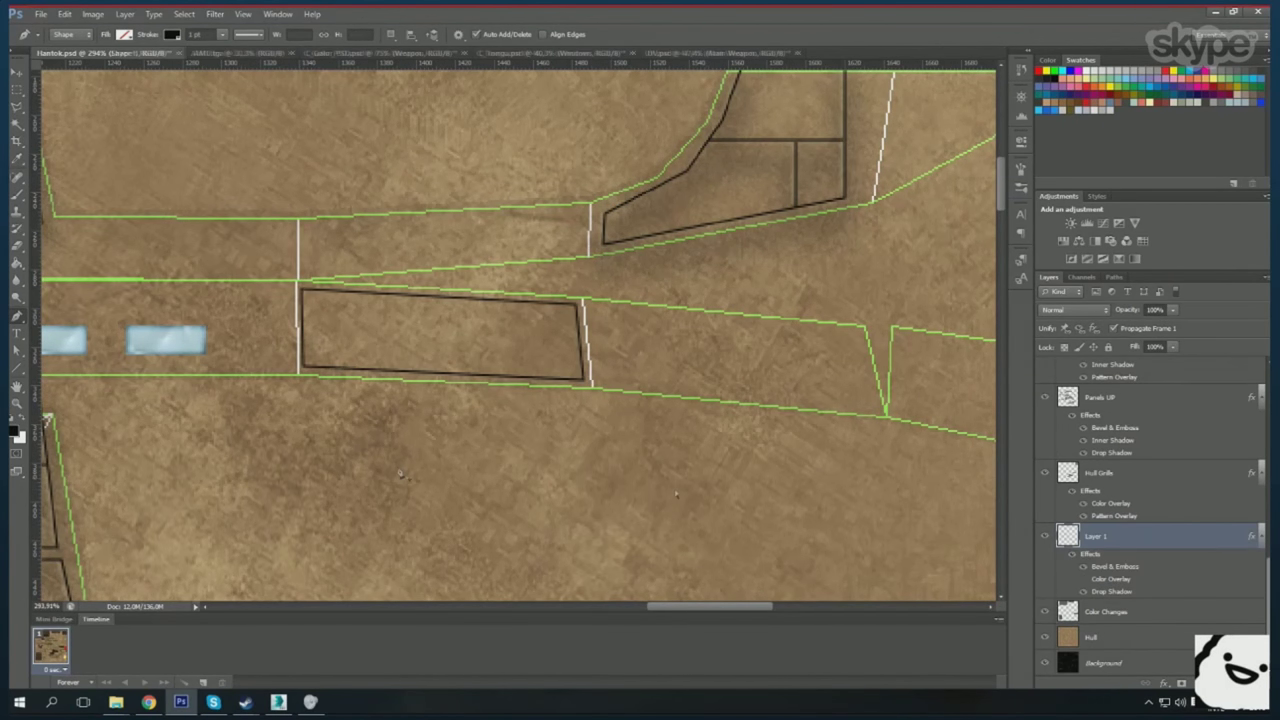
drag(886, 341, 631, 348)
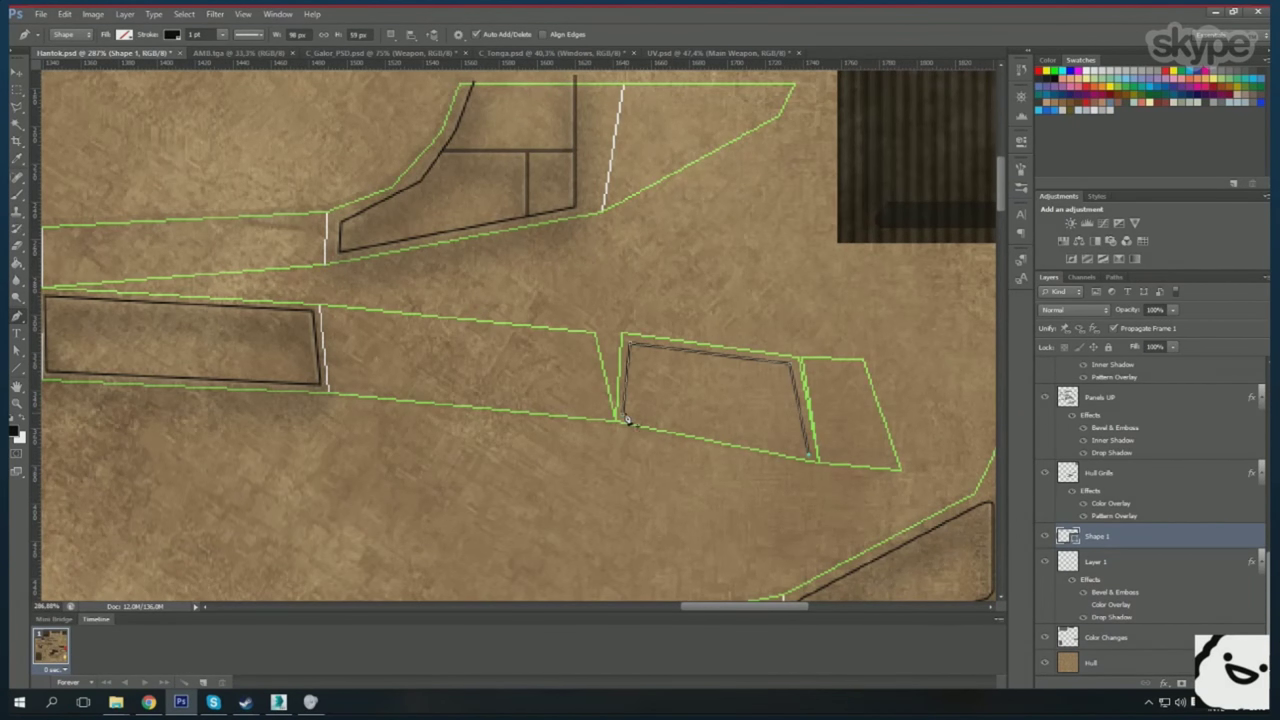
click(627, 420)
scroll(578, 300, up, 2)
click(731, 211)
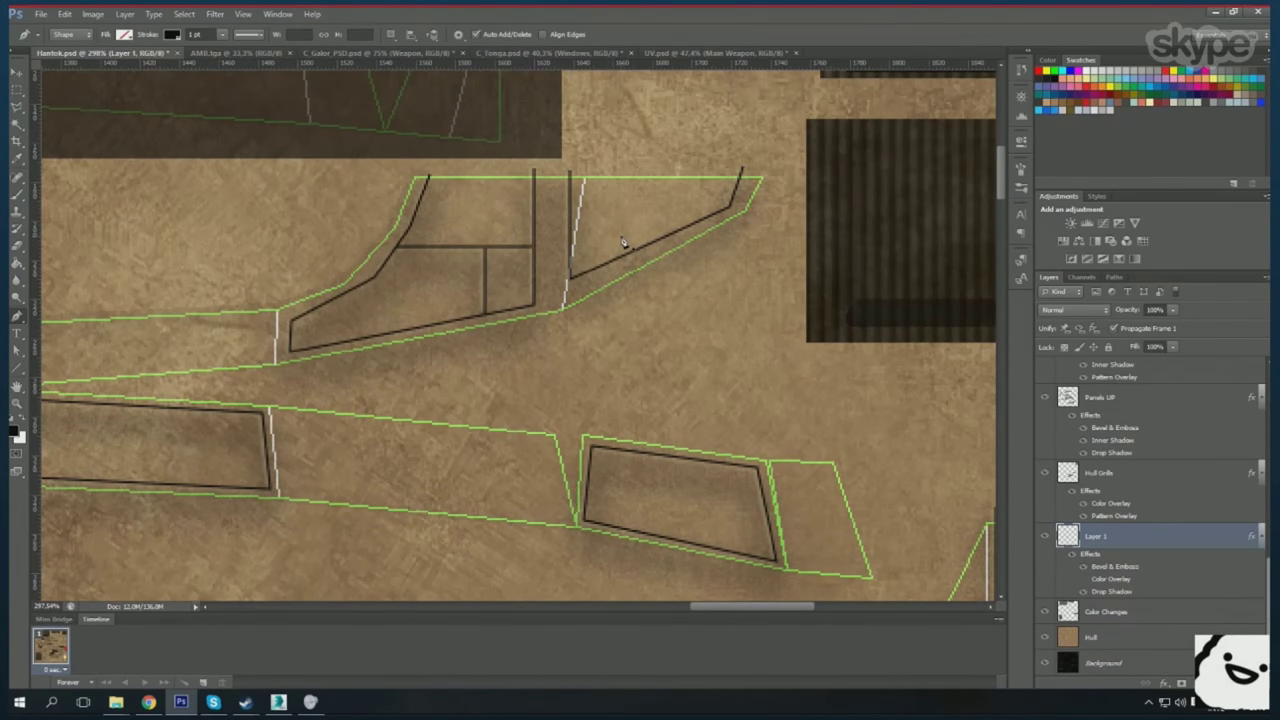
key(ctrl+e)
- Add an outline along the narrow angled strip and merge it into Layer 1
scroll(668, 248, down, 3)
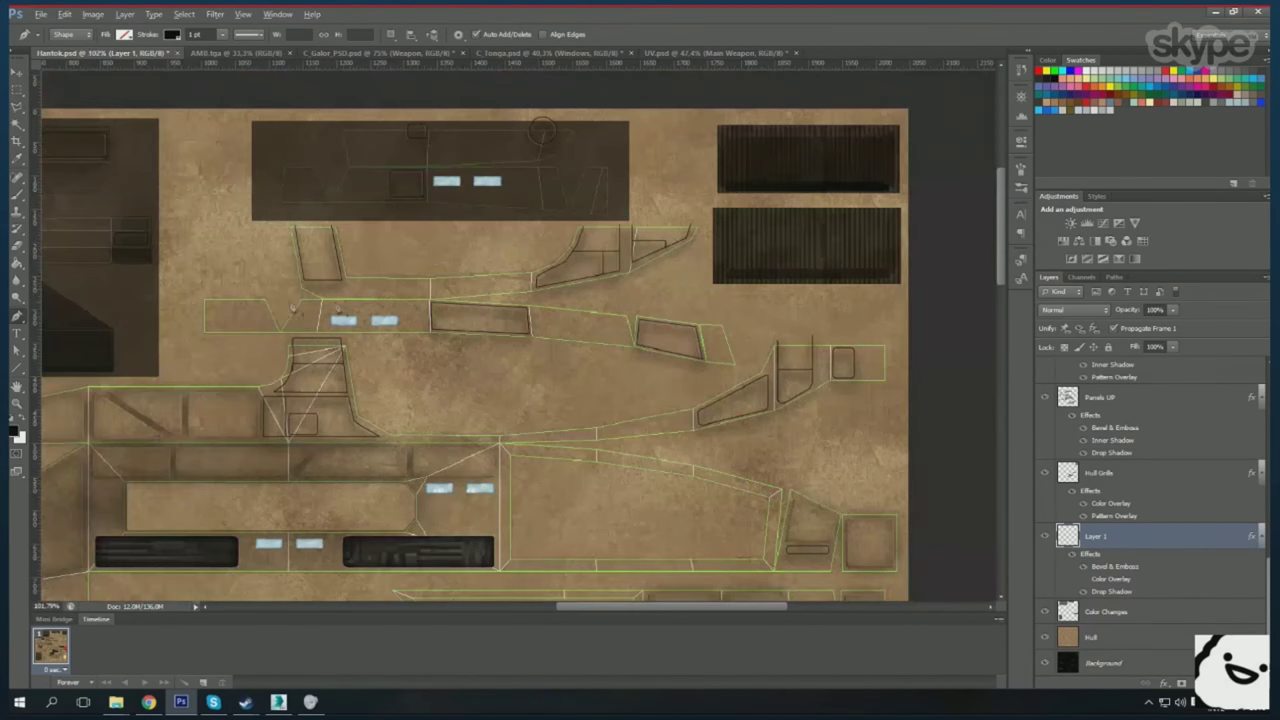
scroll(500, 300, down, 4)
scroll(155, 290, down, 2)
scroll(449, 465, up, 2)
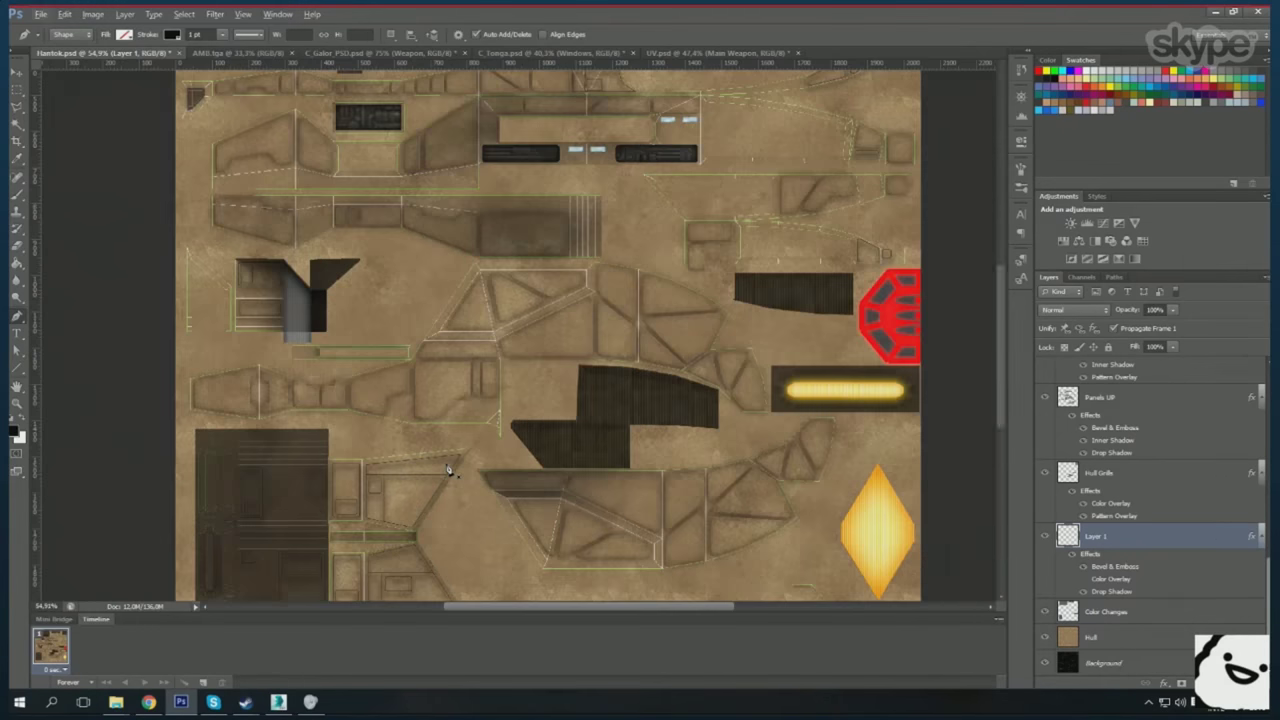
scroll(286, 357, up, 2)
scroll(570, 465, up, 2)
scroll(570, 465, up, 2)
scroll(186, 457, up, 2)
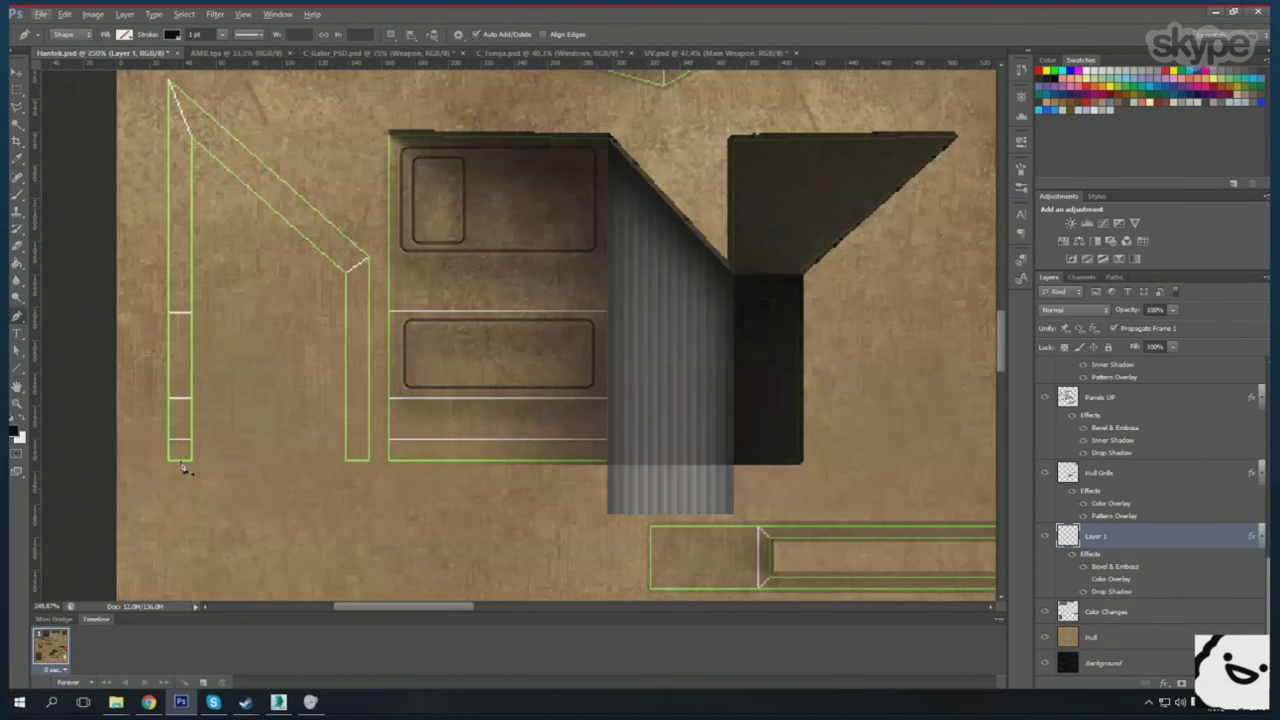
click(175, 533)
key(ctrl+e)
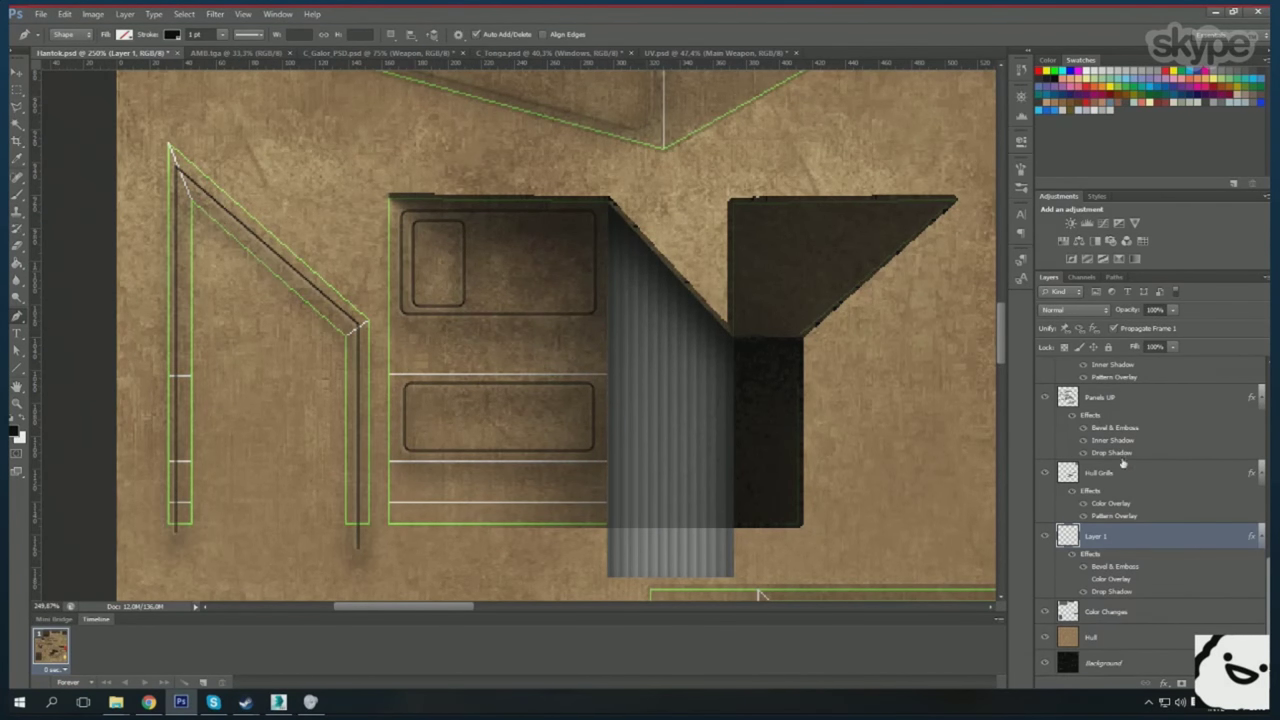
- Check the new panel lines on the ship from a top-down view in 3ds Max
scroll(560, 330, down, 3)
scroll(560, 340, down, 3)
scroll(543, 386, down, 2)
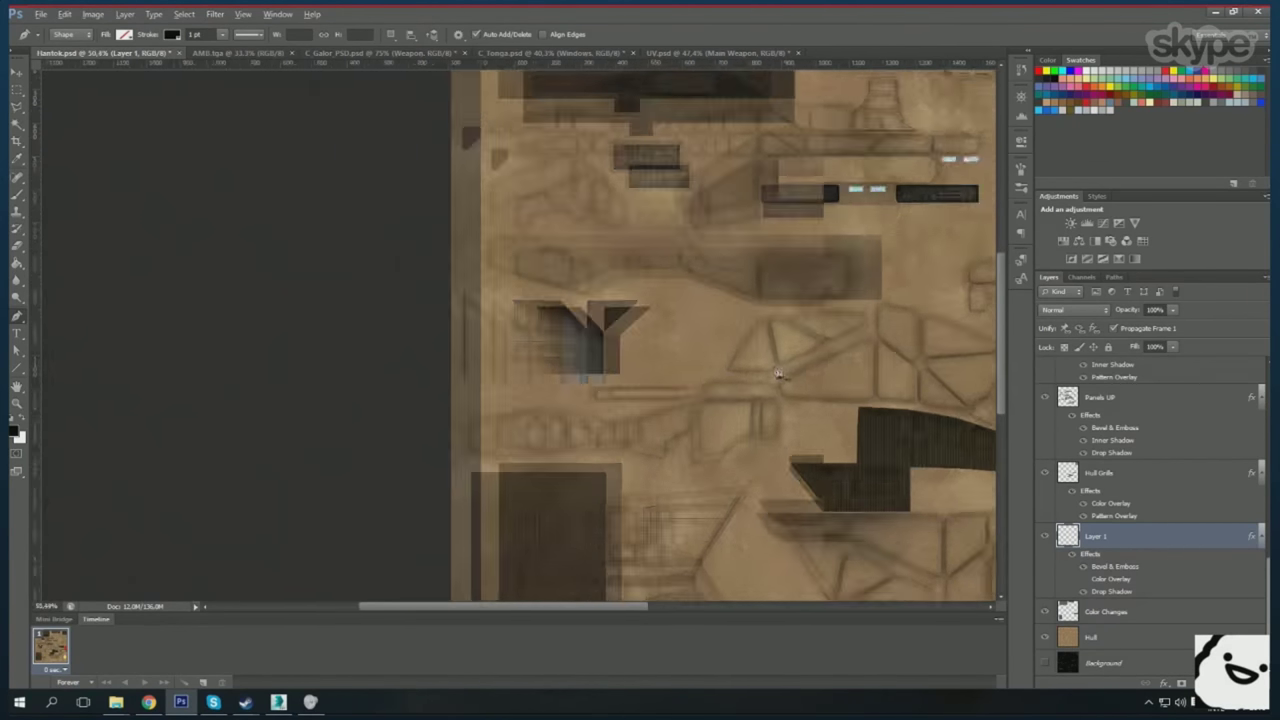
scroll(540, 390, down, 2)
scroll(540, 390, up, 1)
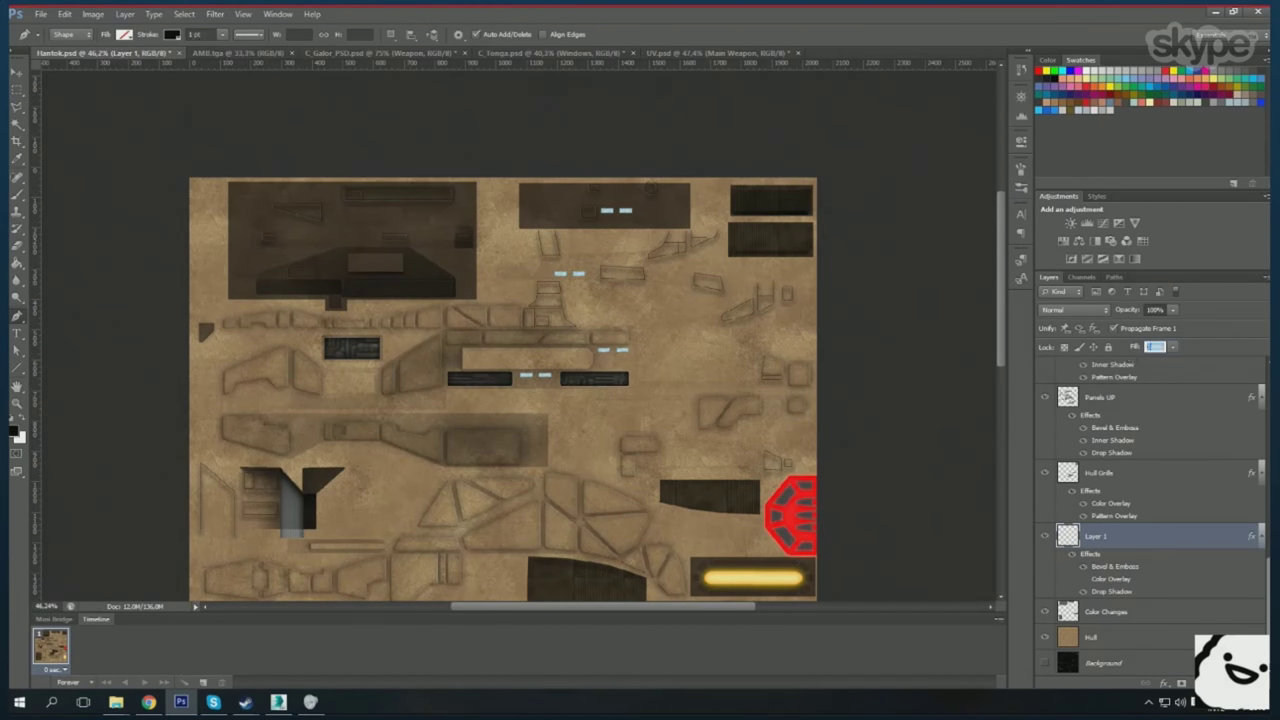
click(278, 702)
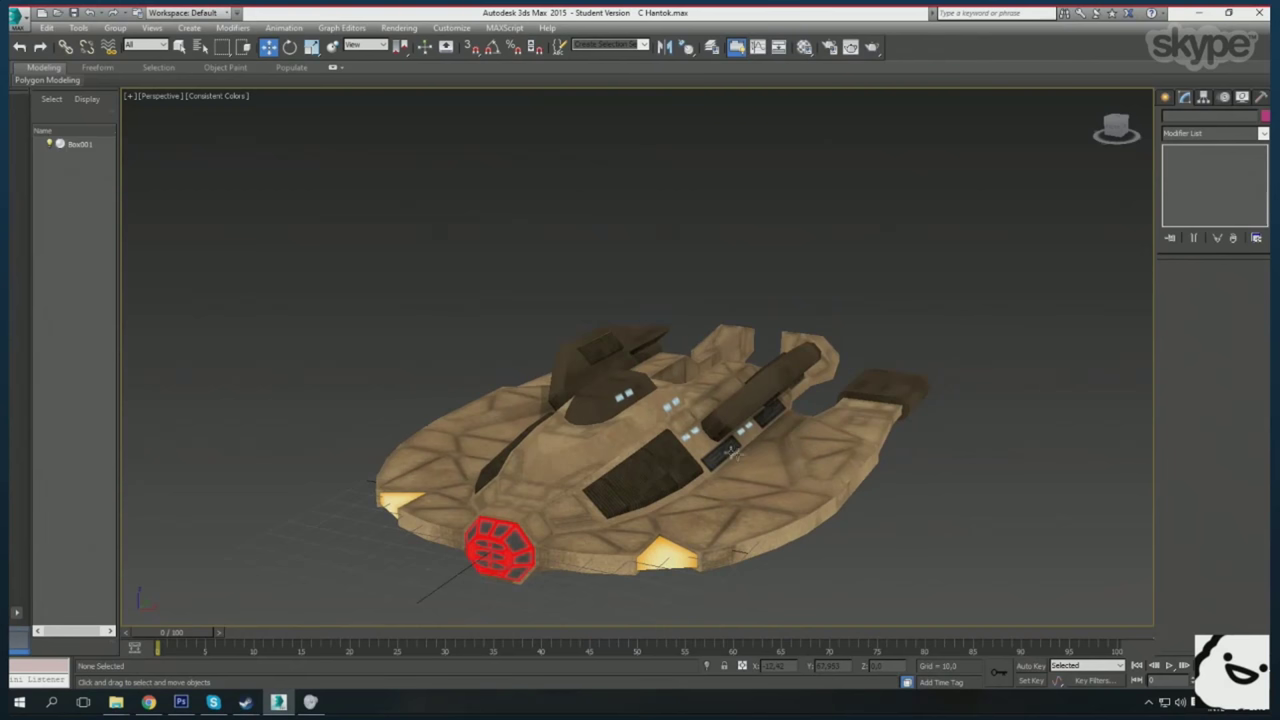
drag(630, 465, 590, 560)
click(181, 702)
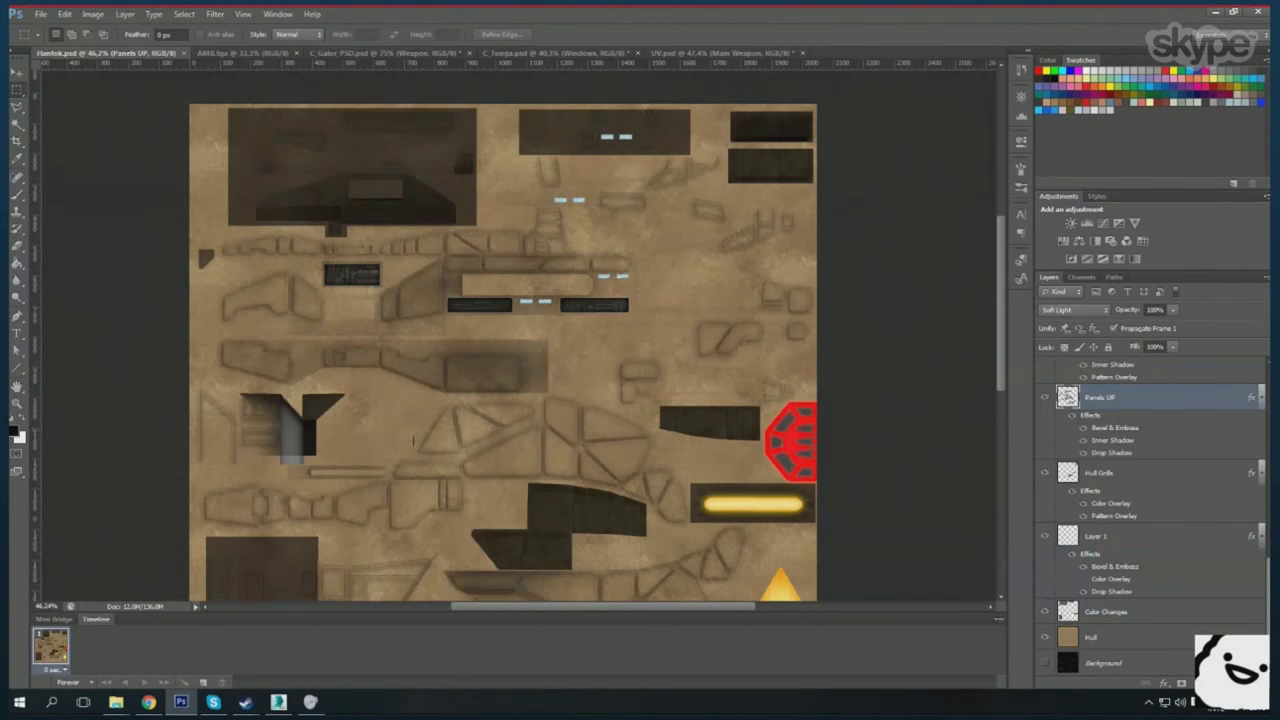
- Magic Wand-select several scattered triangular and small hull panels on the Panels UP layer
scroll(561, 363, down, 1)
click(610, 350)
shift+click(320, 405)
scroll(372, 408, down, 1)
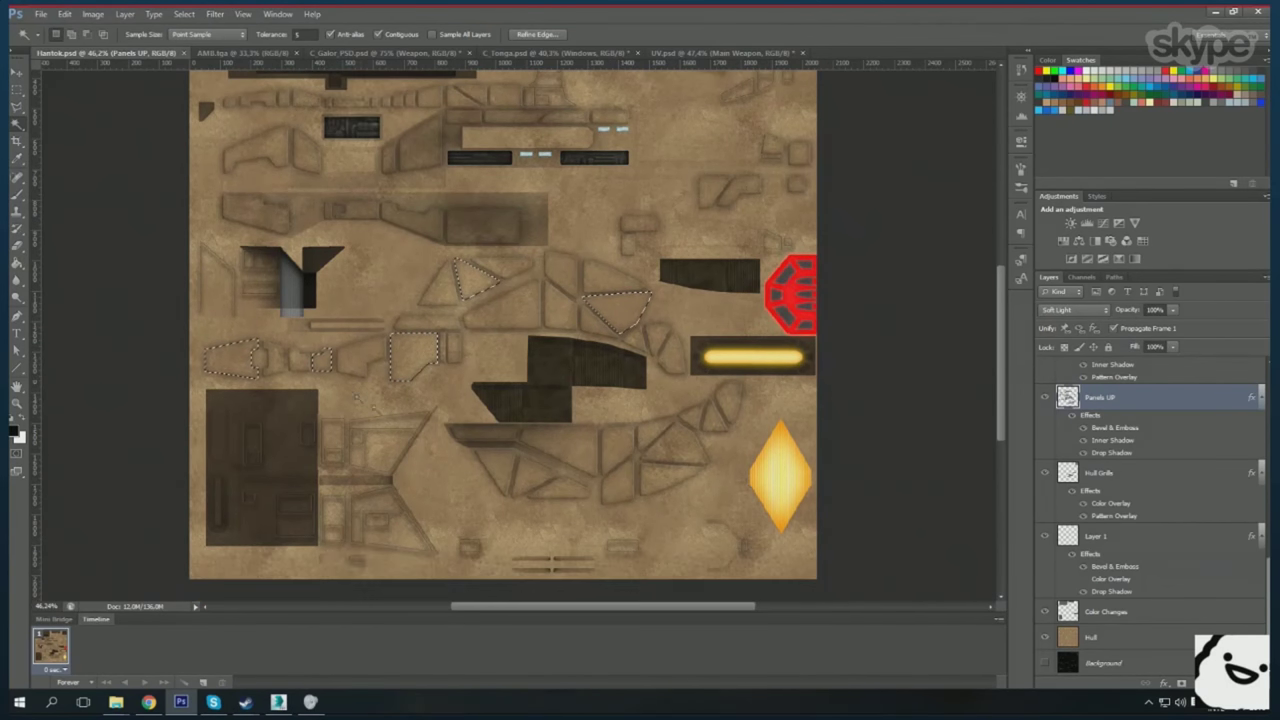
shift+click(712, 193)
scroll(561, 263, up, 4)
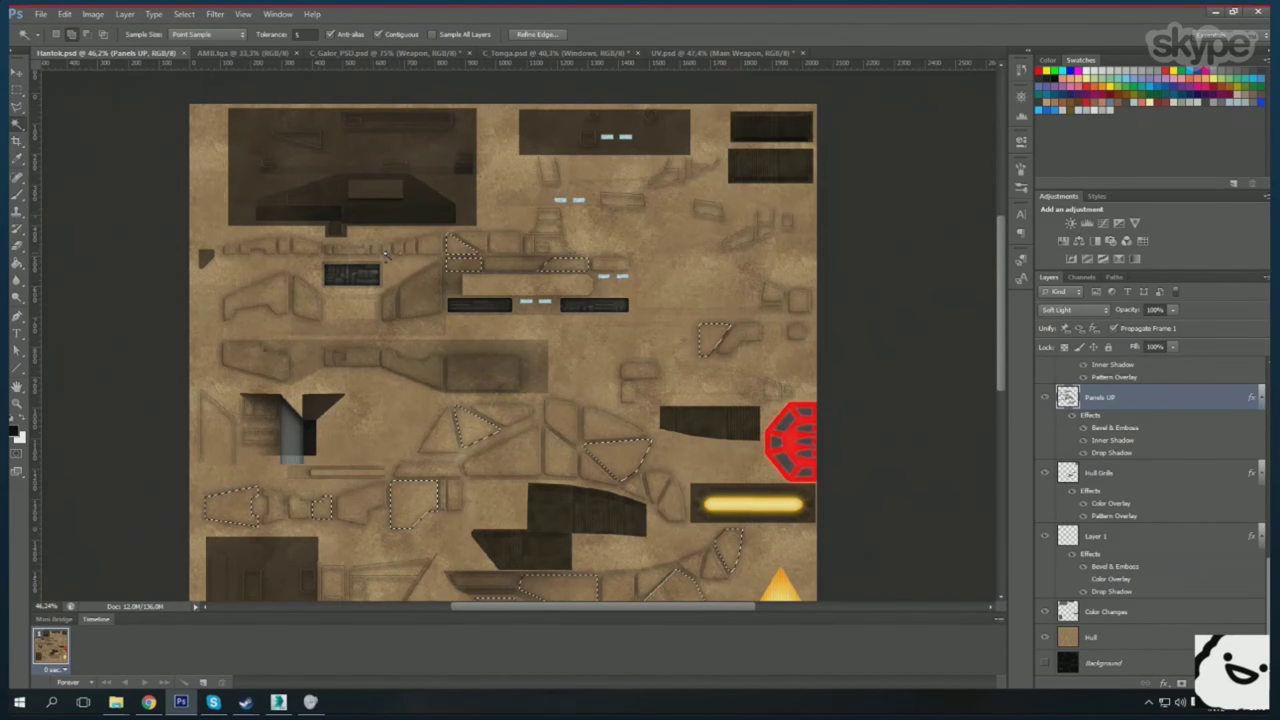
scroll(560, 360, down, 3)
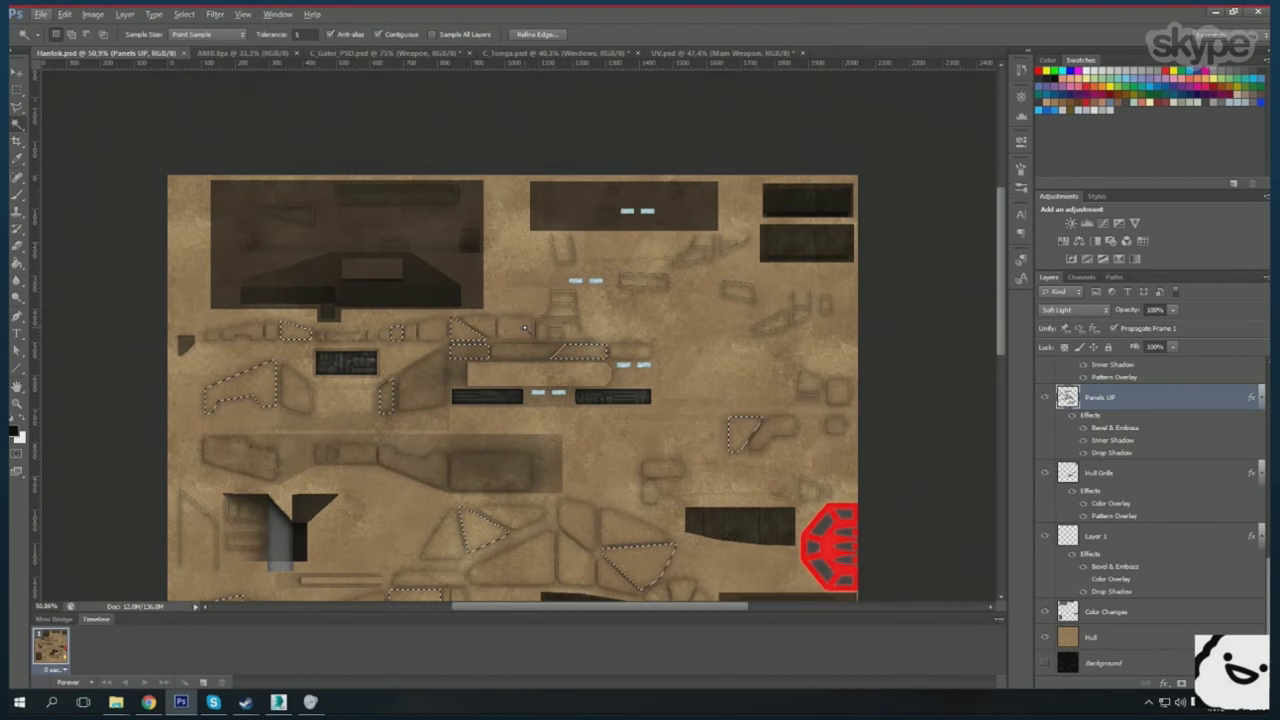
shift+click(680, 400)
scroll(565, 323, down, 2)
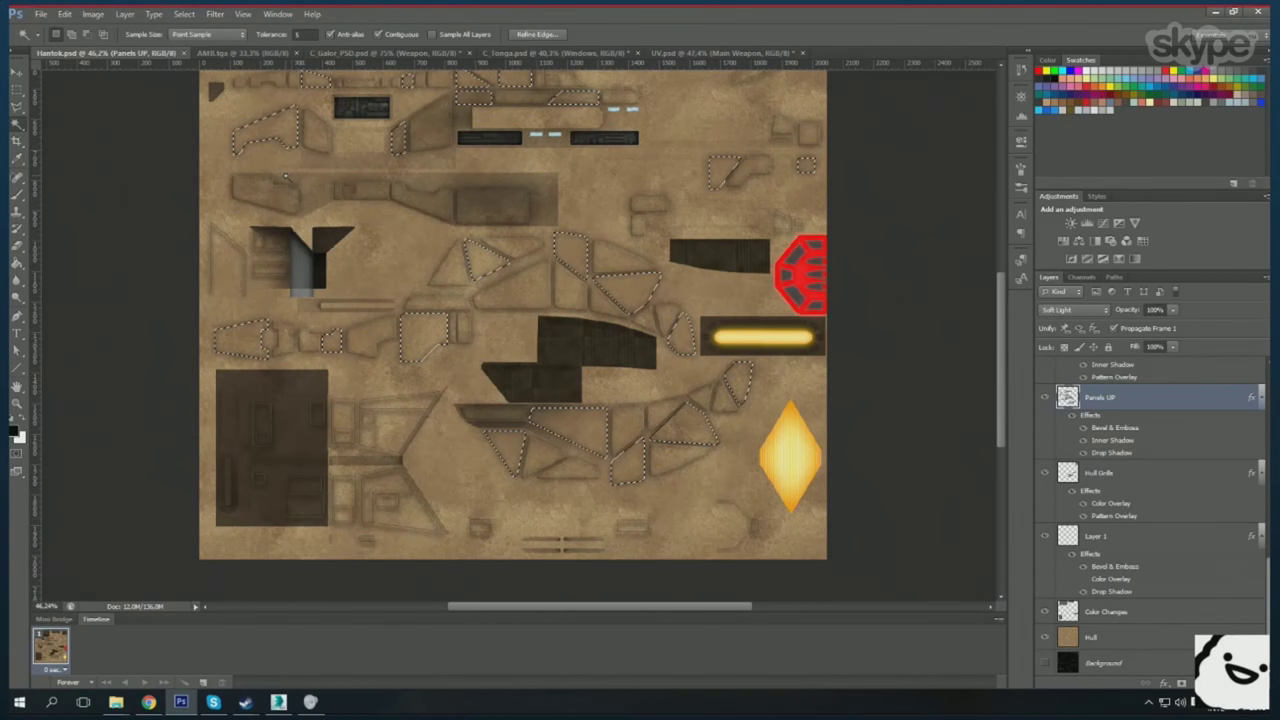
- Apply a Brightness/Contrast adjustment to the selected panels, then deselect
click(92, 14)
click(300, 50)
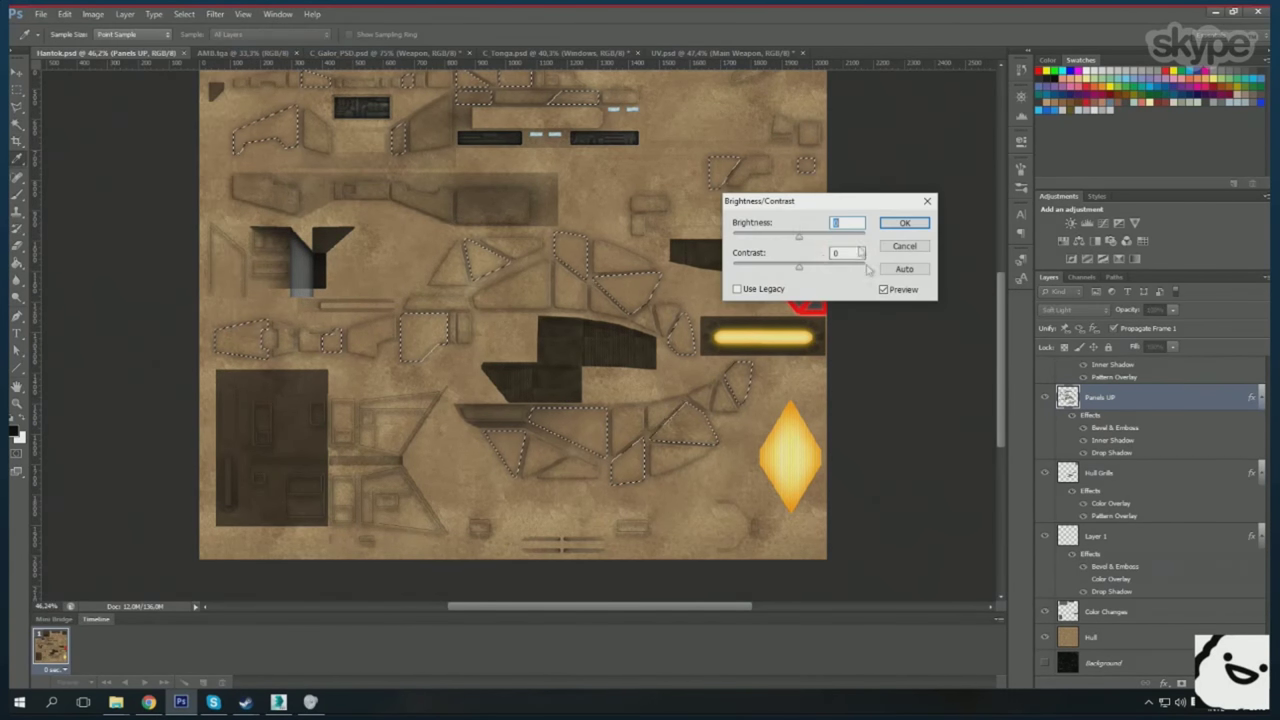
click(905, 224)
key(ctrl+d)
- Try further Brightness/Contrast and Color Balance adjustments, then bring up the 3ds Max ship
scroll(729, 226, up, 5)
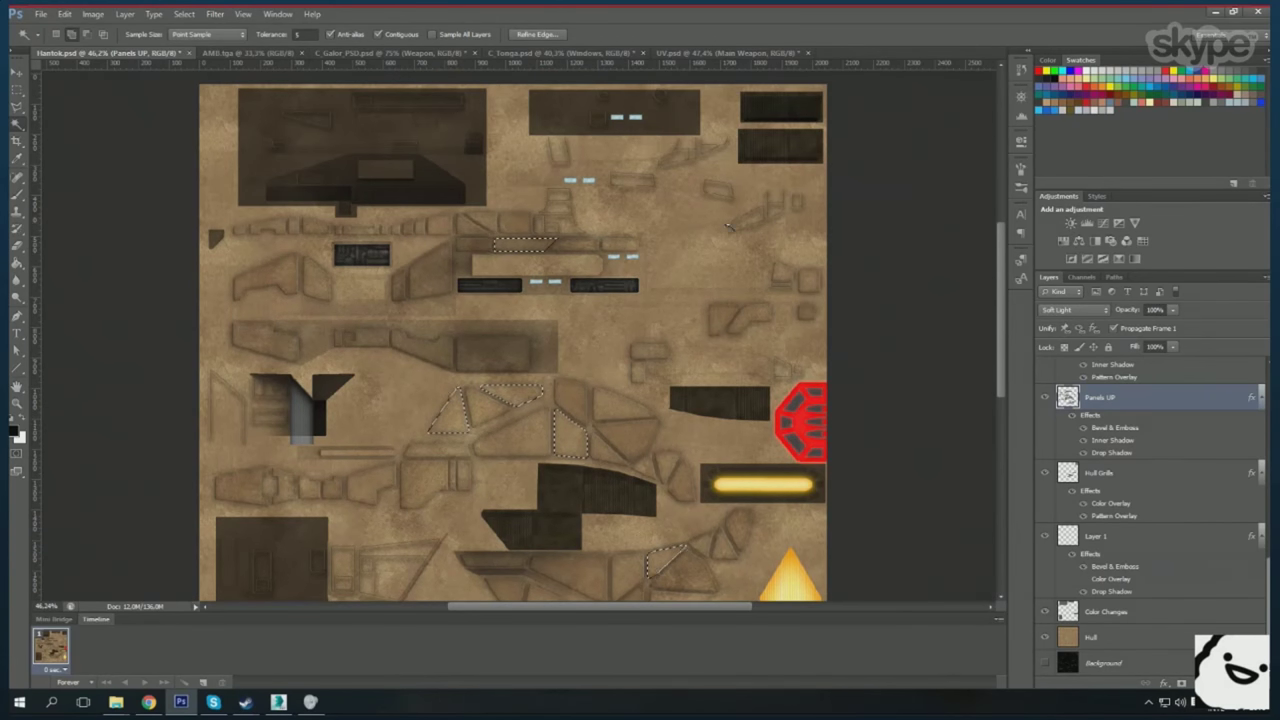
scroll(632, 377, down, 2)
scroll(632, 377, down, 4)
scroll(311, 197, up, 4)
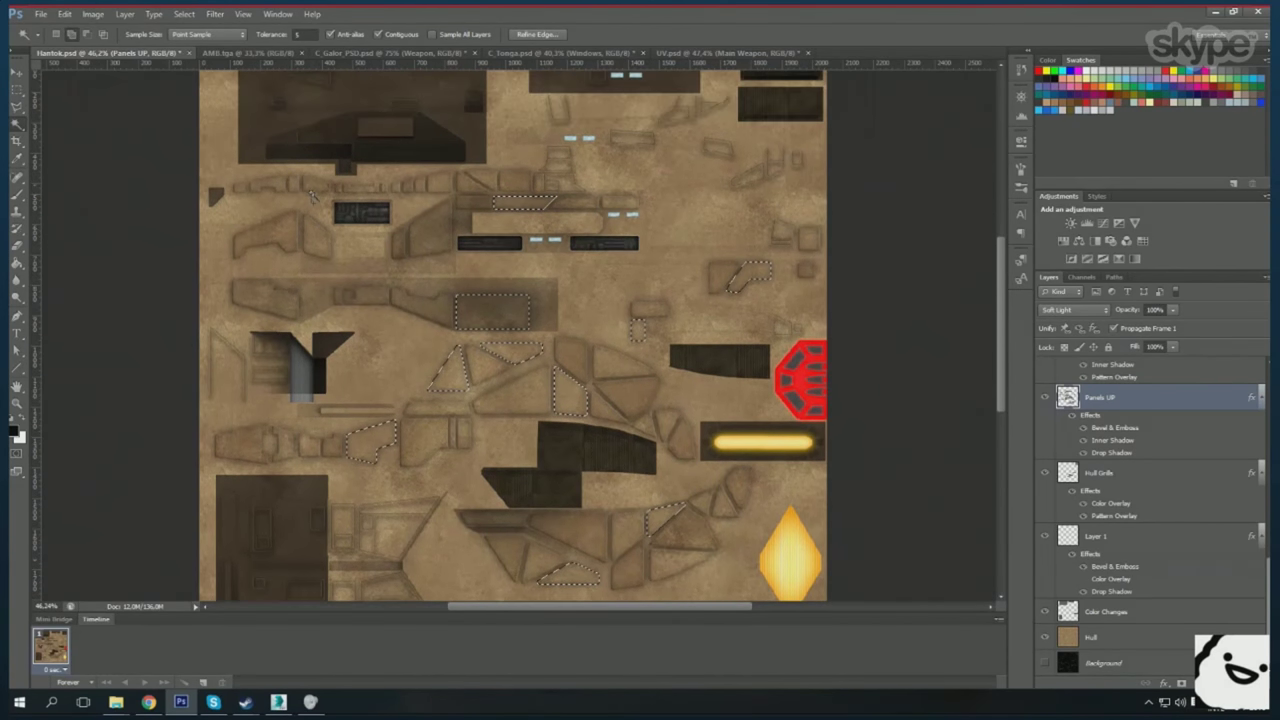
key(alt+i)
key(j)
key(b)
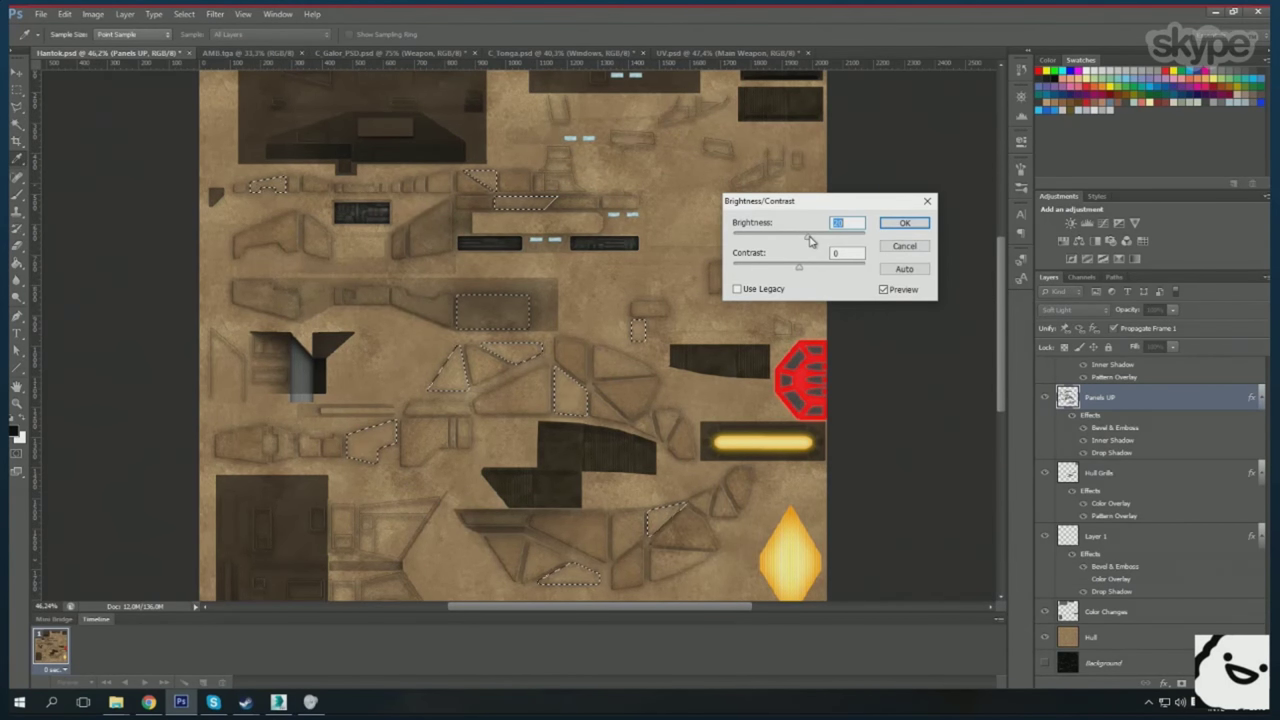
key(Escape)
key(ctrl+b)
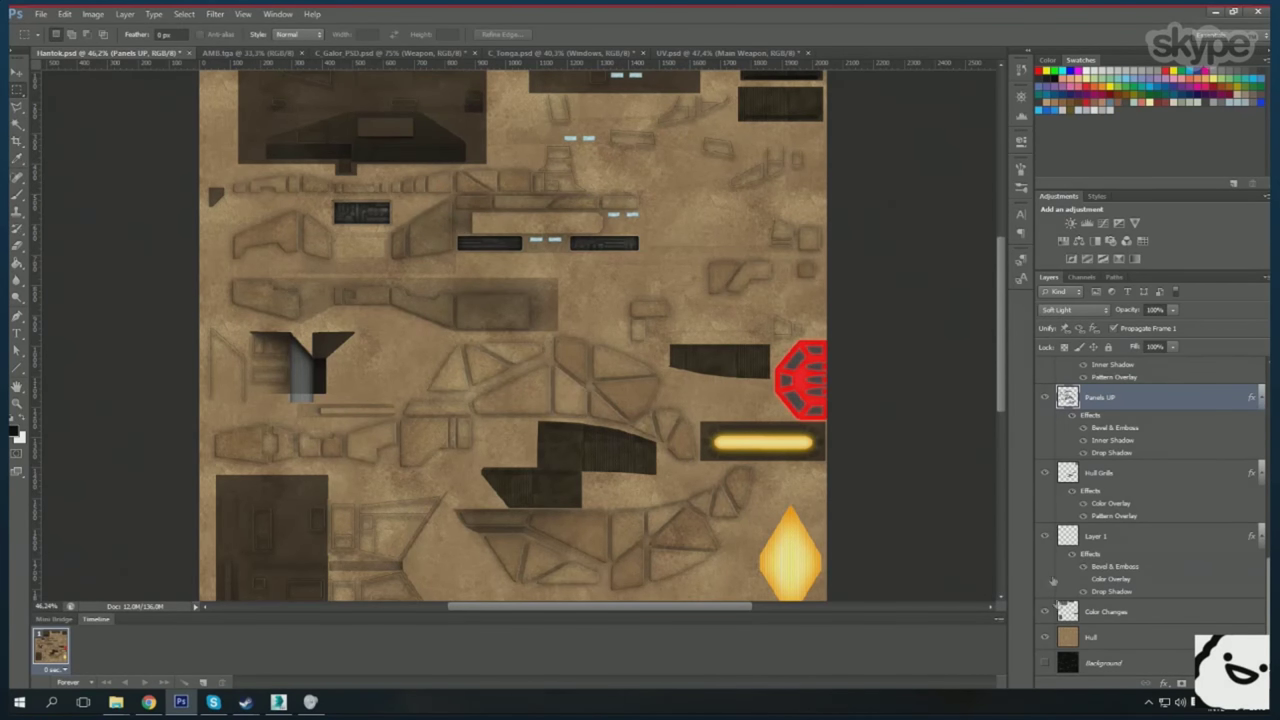
key(ctrl+minus)
key(ctrl+minus)
click(278, 702)
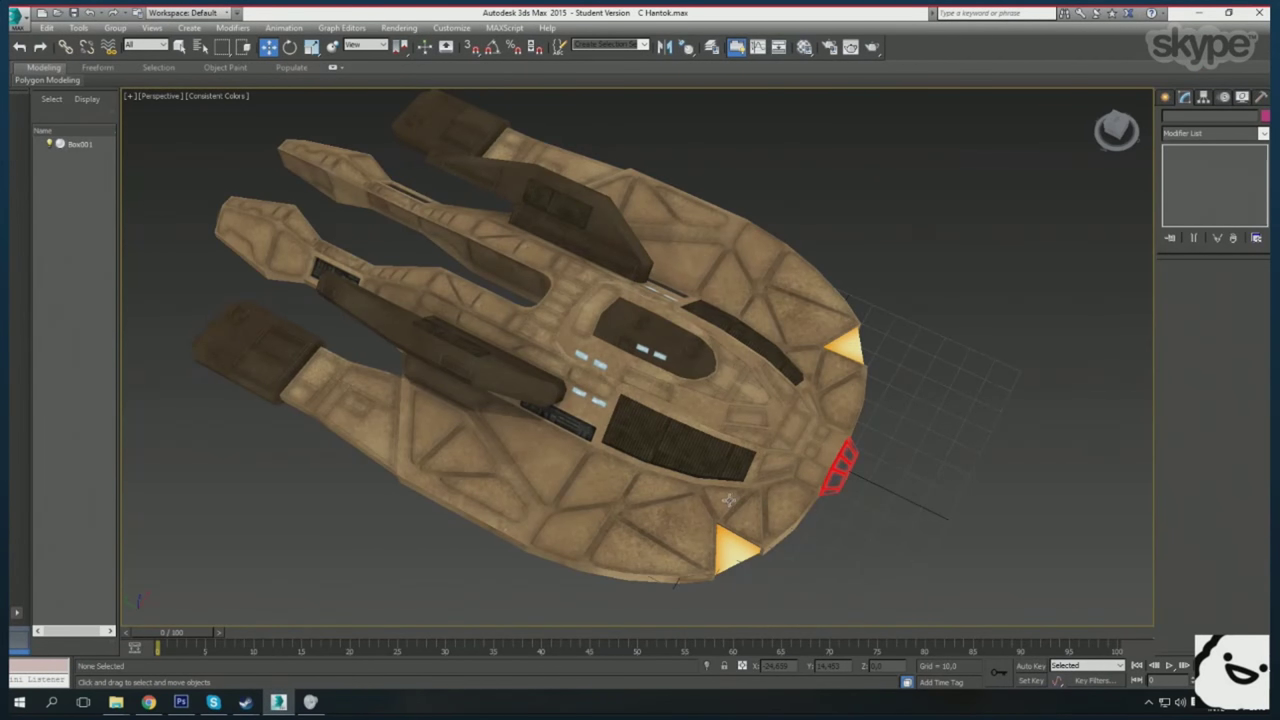
- Orbit above the toned ship's upper hull, then bring up the C_Galor_PSD.psd texture
mouse_move(729, 500)
mouse_down()
mouse_move(652, 420)
mouse_move(672, 344)
mouse_up()
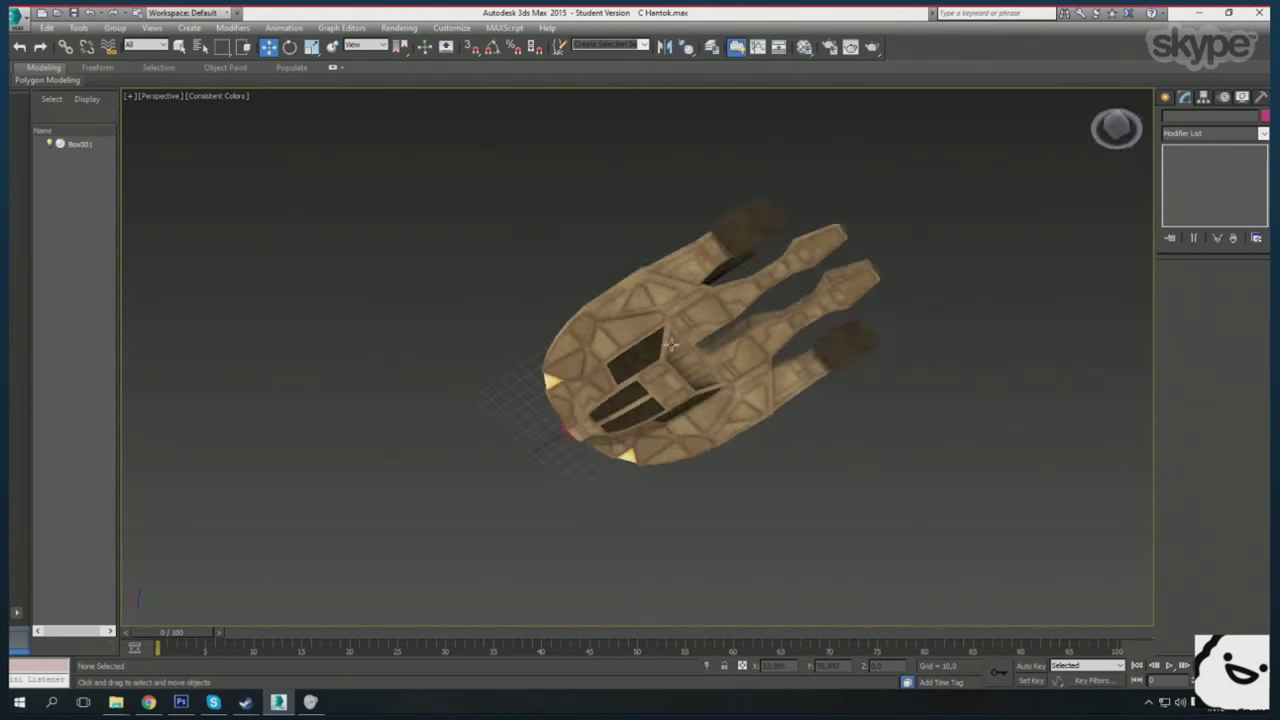
drag(805, 400, 700, 380)
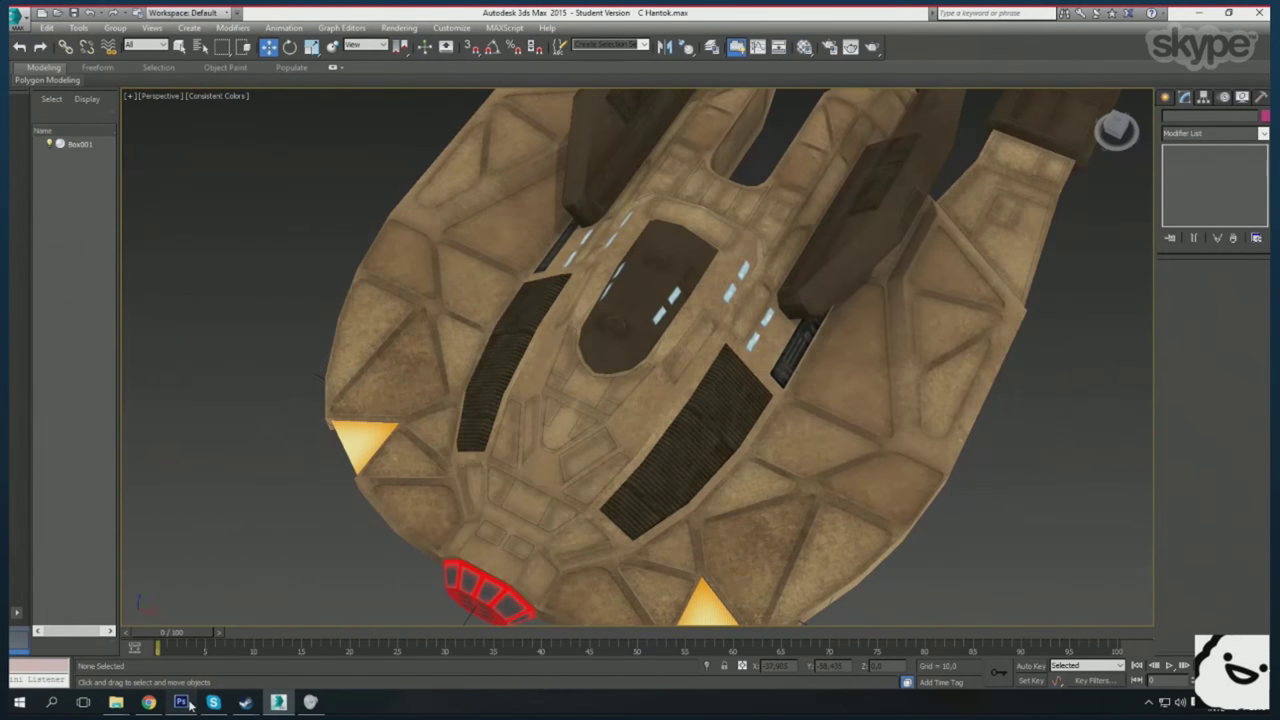
key(alt+Tab)
click(388, 52)
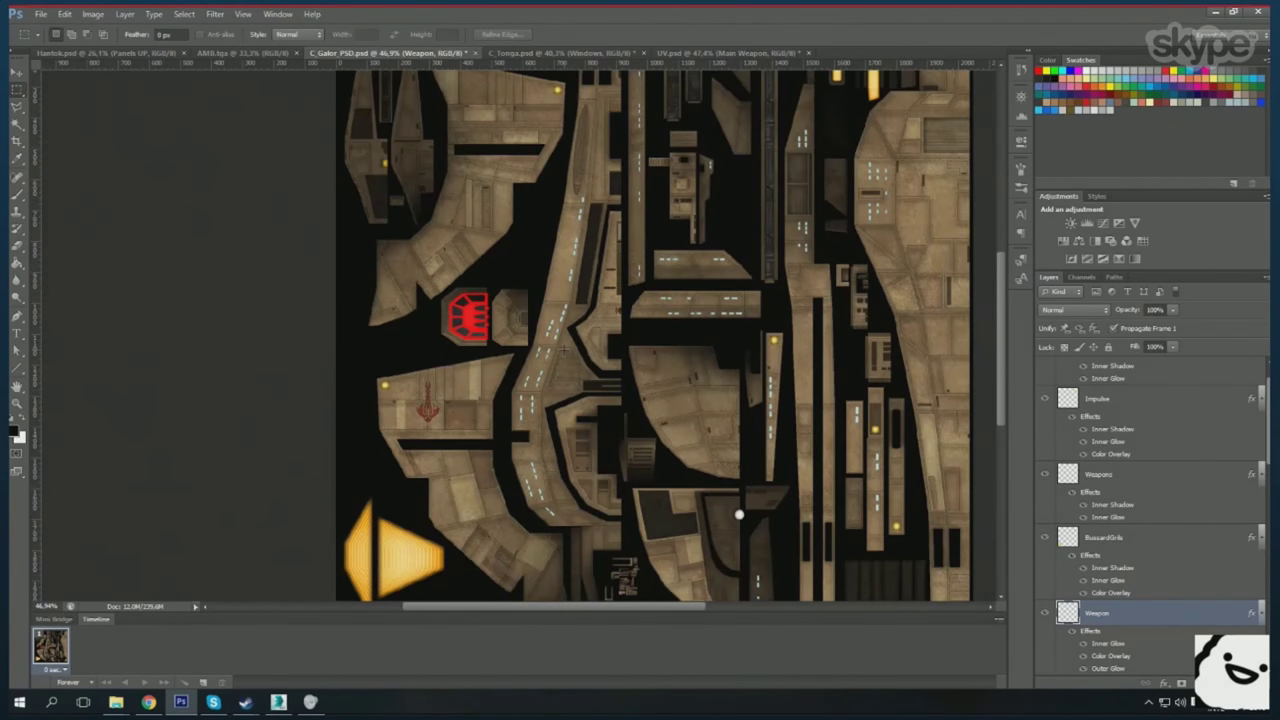
- Return to Hantok.psd and set the foreground colour to mid grey 6e6e6e
scroll(738, 556, up, 2)
drag(738, 556, 613, 253)
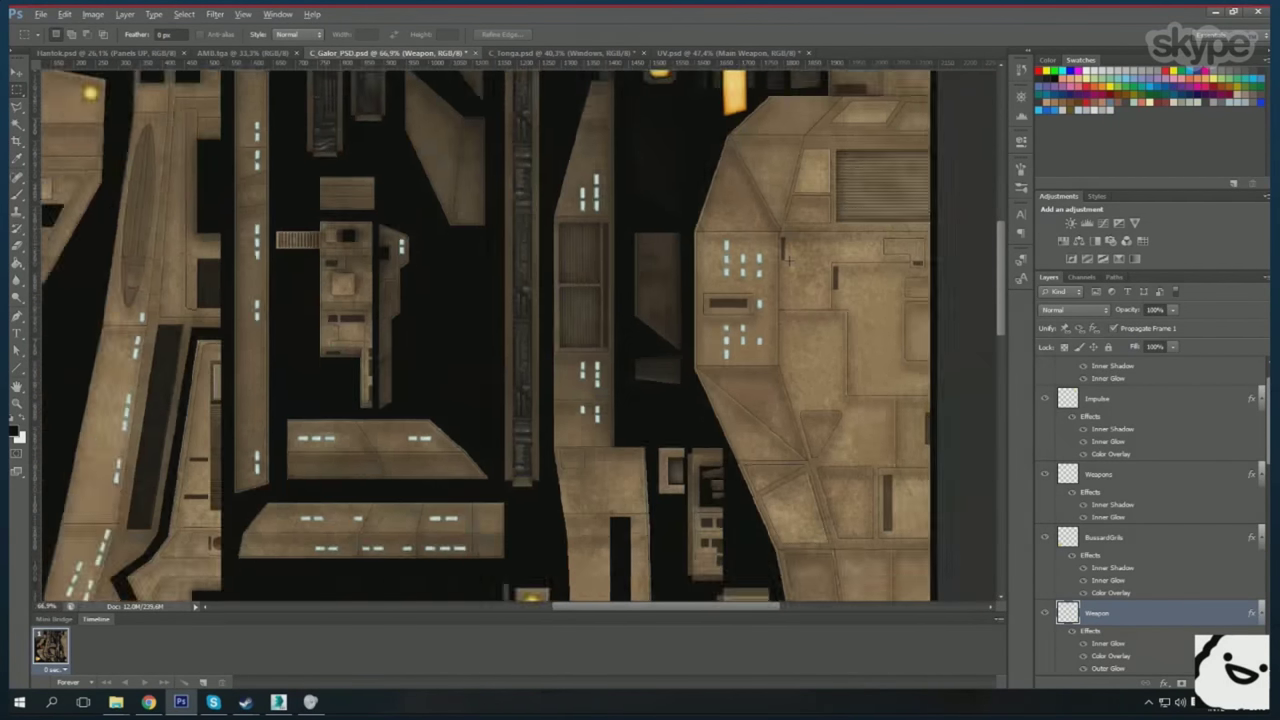
scroll(612, 252, down, 2)
click(80, 52)
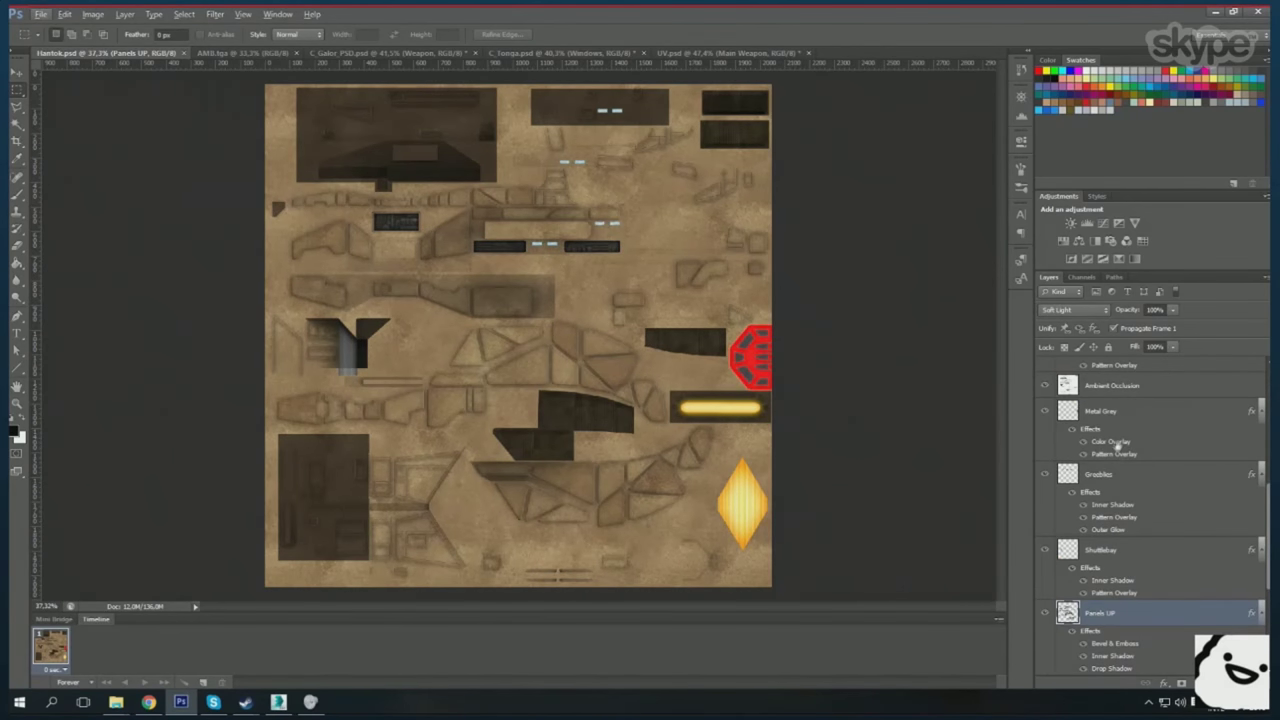
scroll(440, 500, up, 2)
click(14, 431)
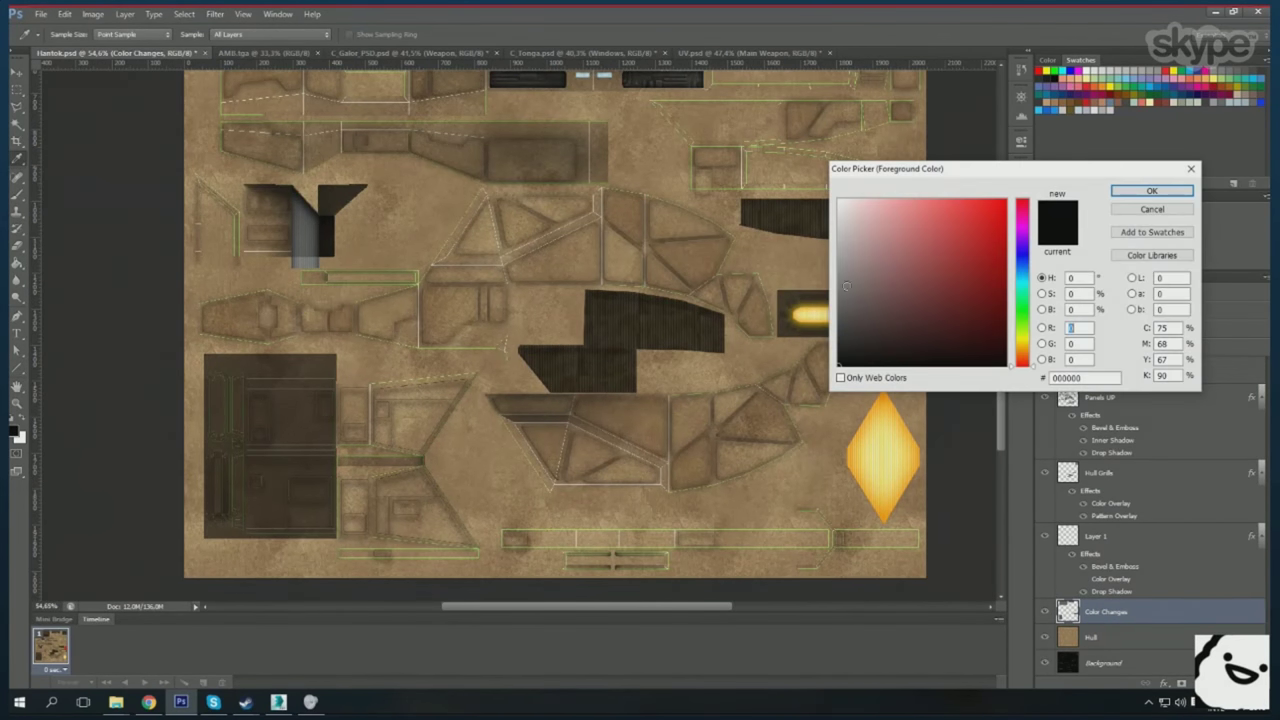
click(1146, 195)
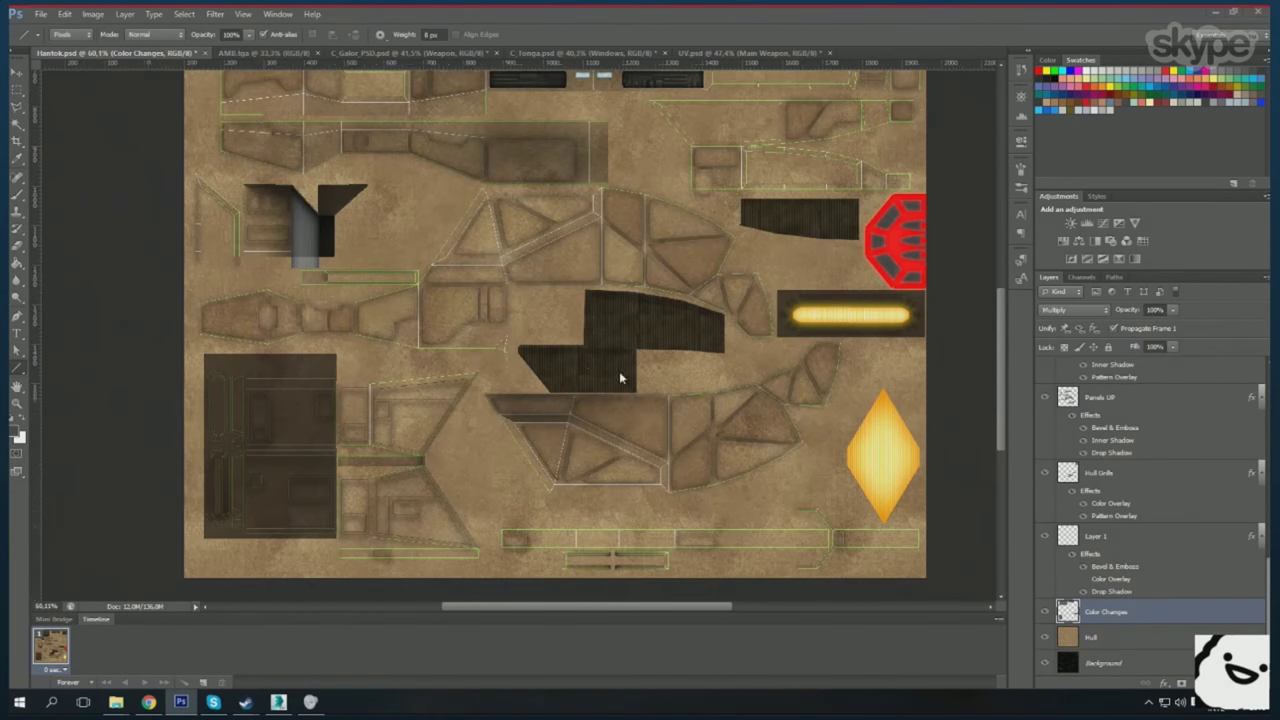
scroll(620, 378, up, 3)
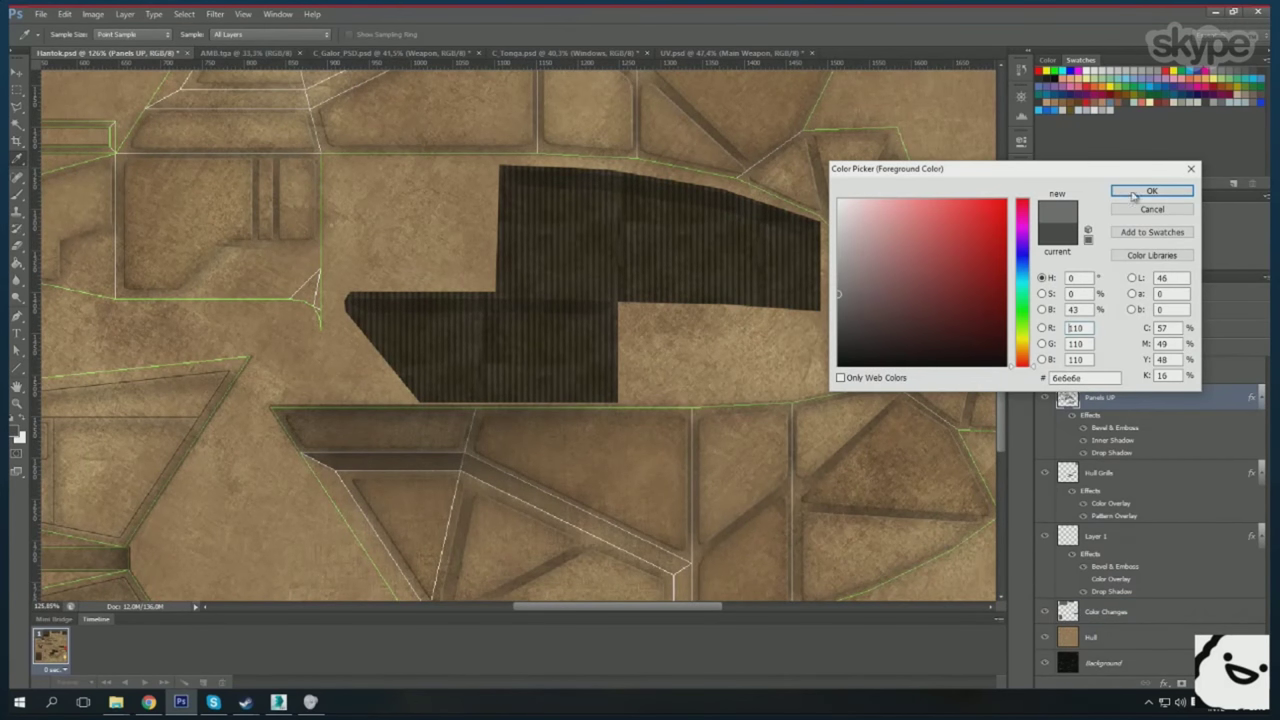
- Draw a short dark detail line on a Hantok hull panel on the Color Changes layer
scroll(565, 243, up, 5)
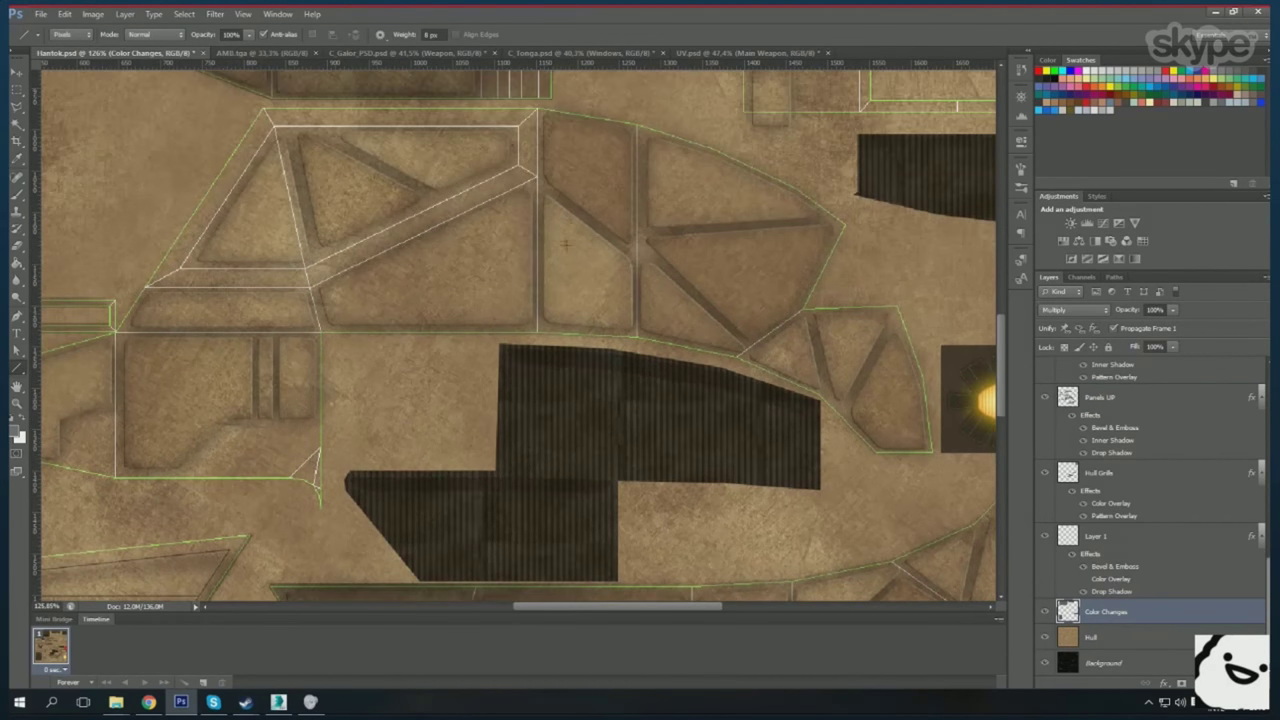
drag(507, 313, 508, 313)
scroll(368, 205, up, 2)
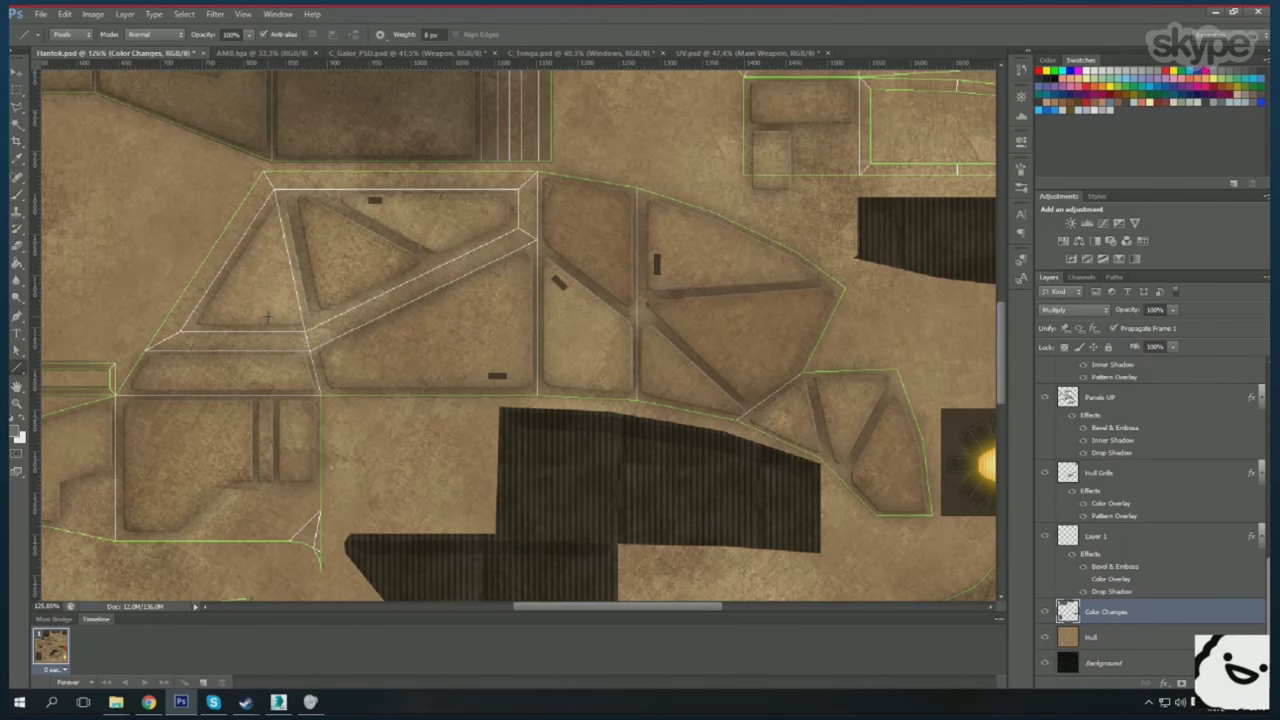
scroll(316, 374, down, 5)
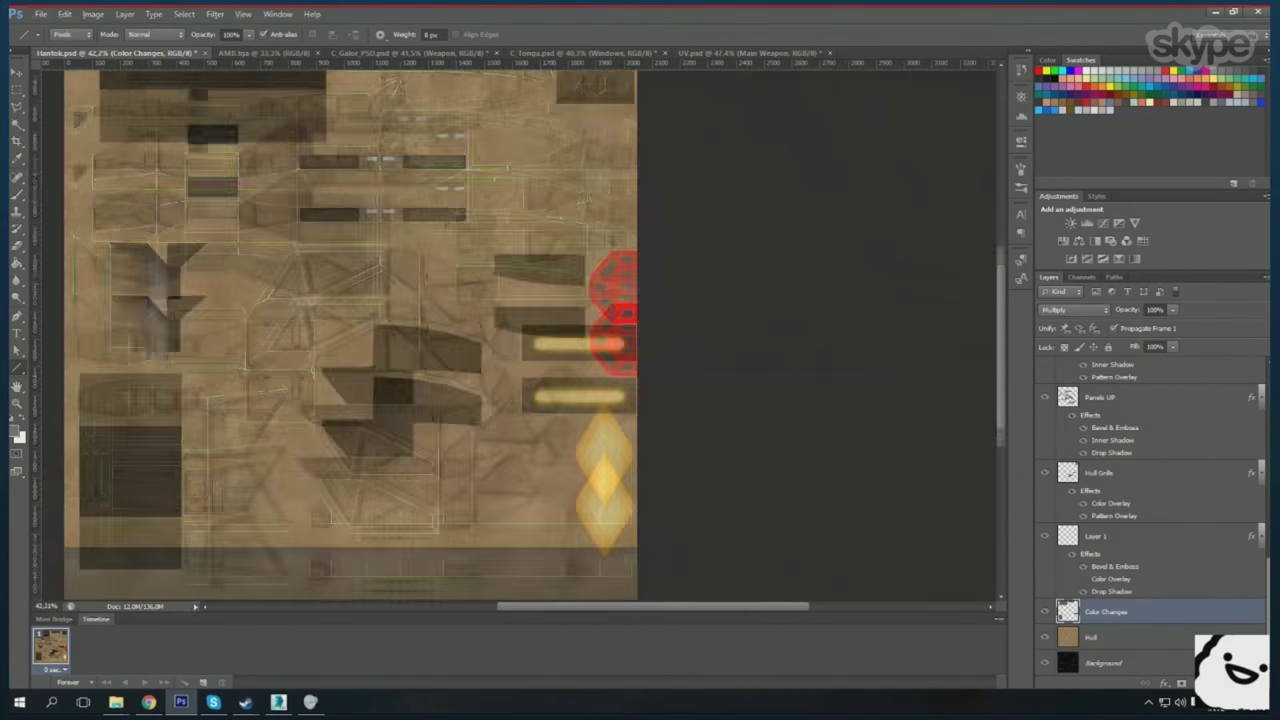
scroll(704, 229, up, 4)
scroll(704, 229, up, 2)
scroll(731, 243, up, 2)
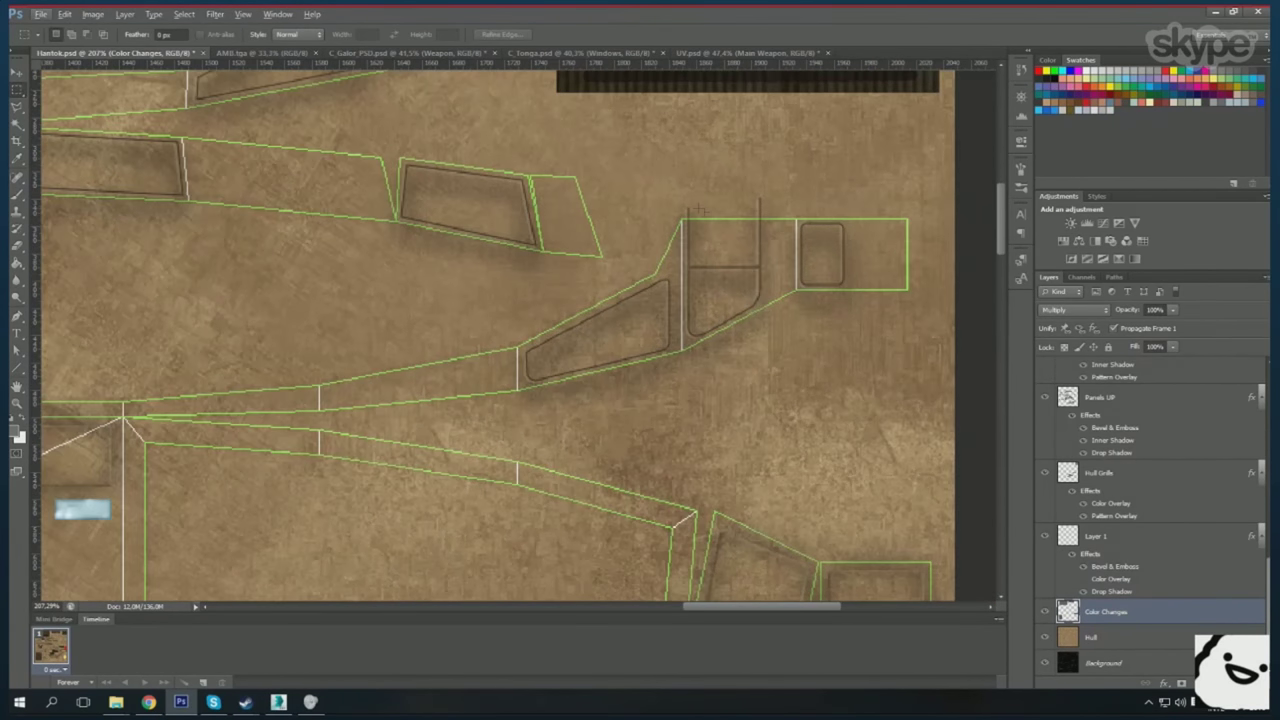
- Add another short dark detail line with the 8 px Line tool, surveying other panels
key(u)
scroll(413, 390, up, 1)
scroll(413, 390, down, 1)
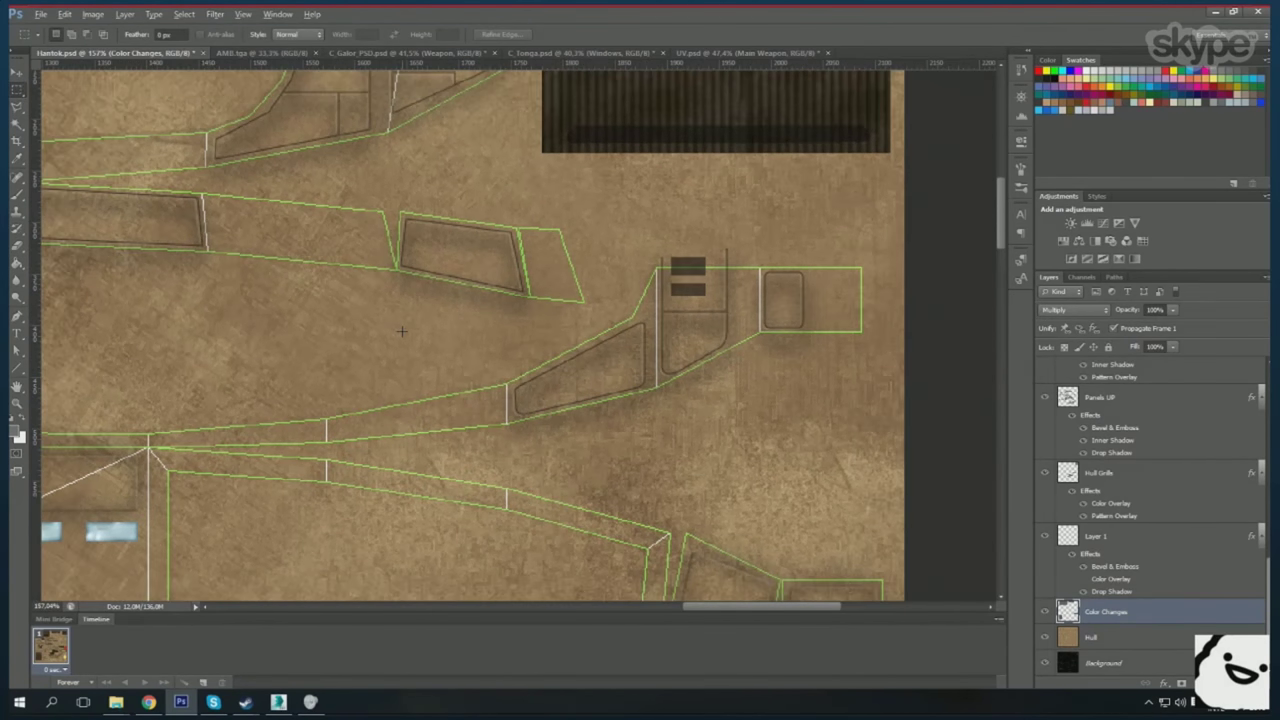
scroll(413, 390, up, 1)
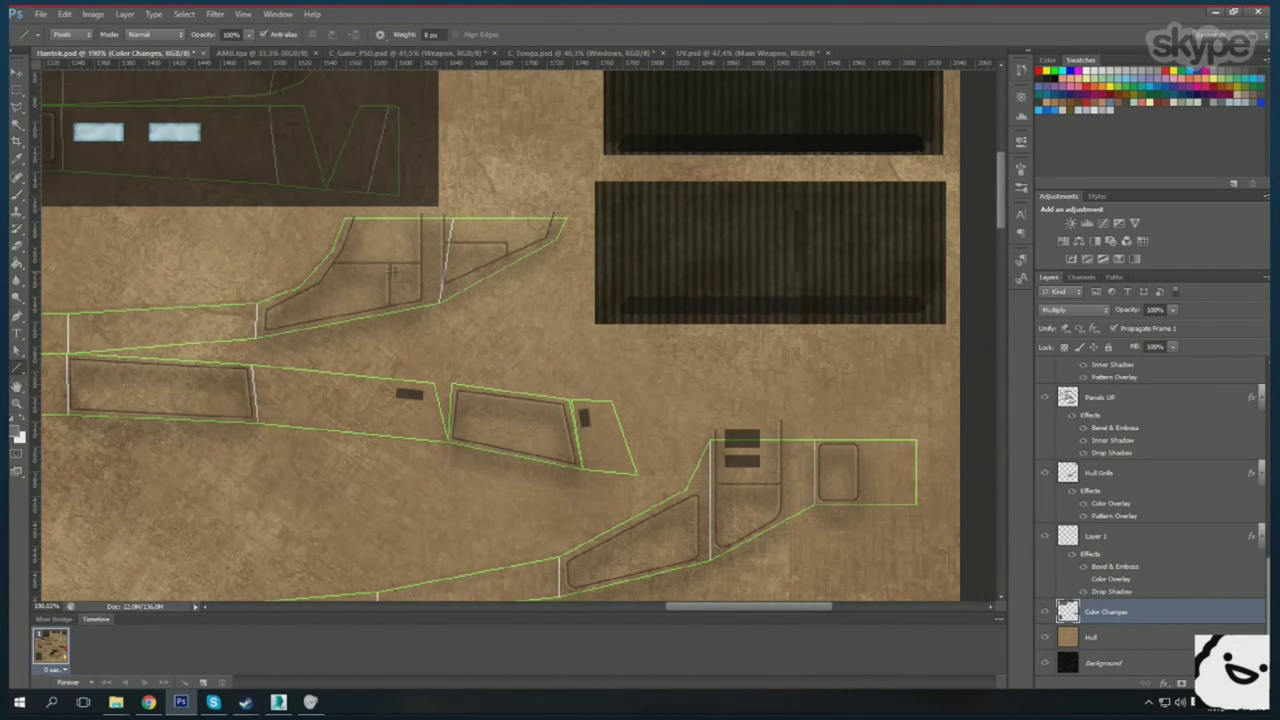
scroll(491, 248, down, 3)
scroll(118, 276, up, 3)
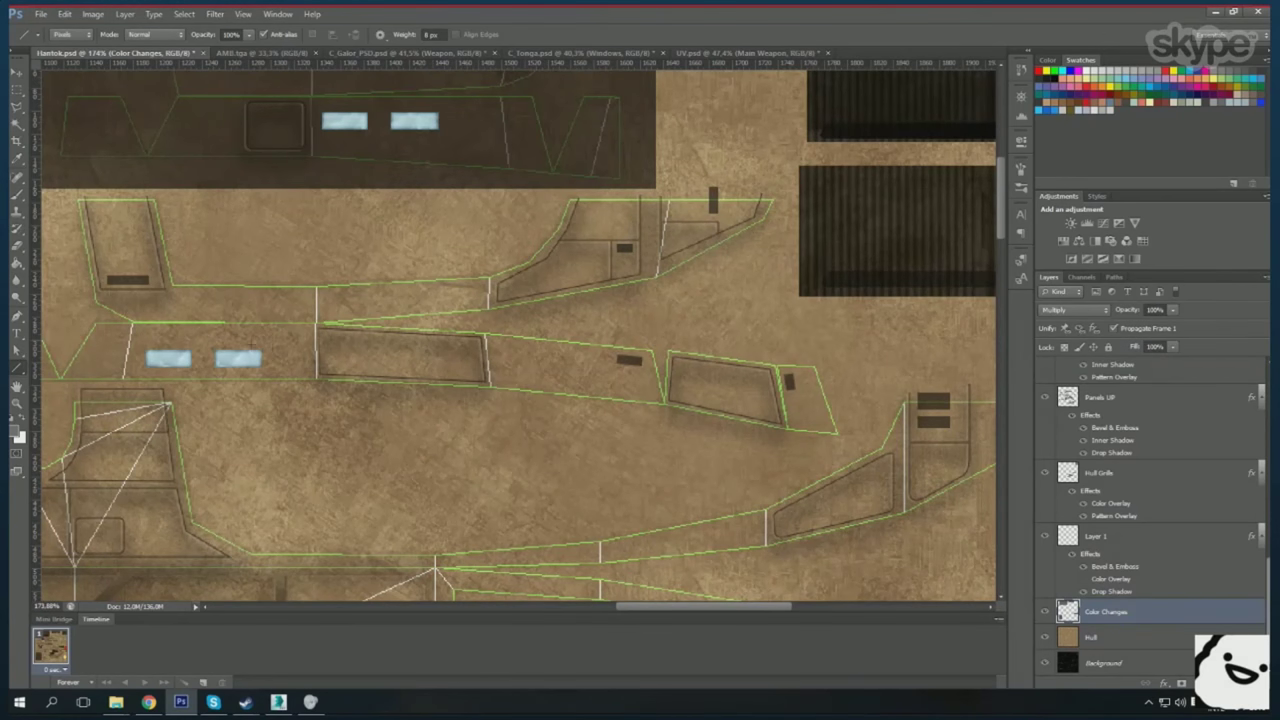
drag(273, 337, 273, 337)
scroll(273, 337, down, 5)
scroll(273, 337, up, 6)
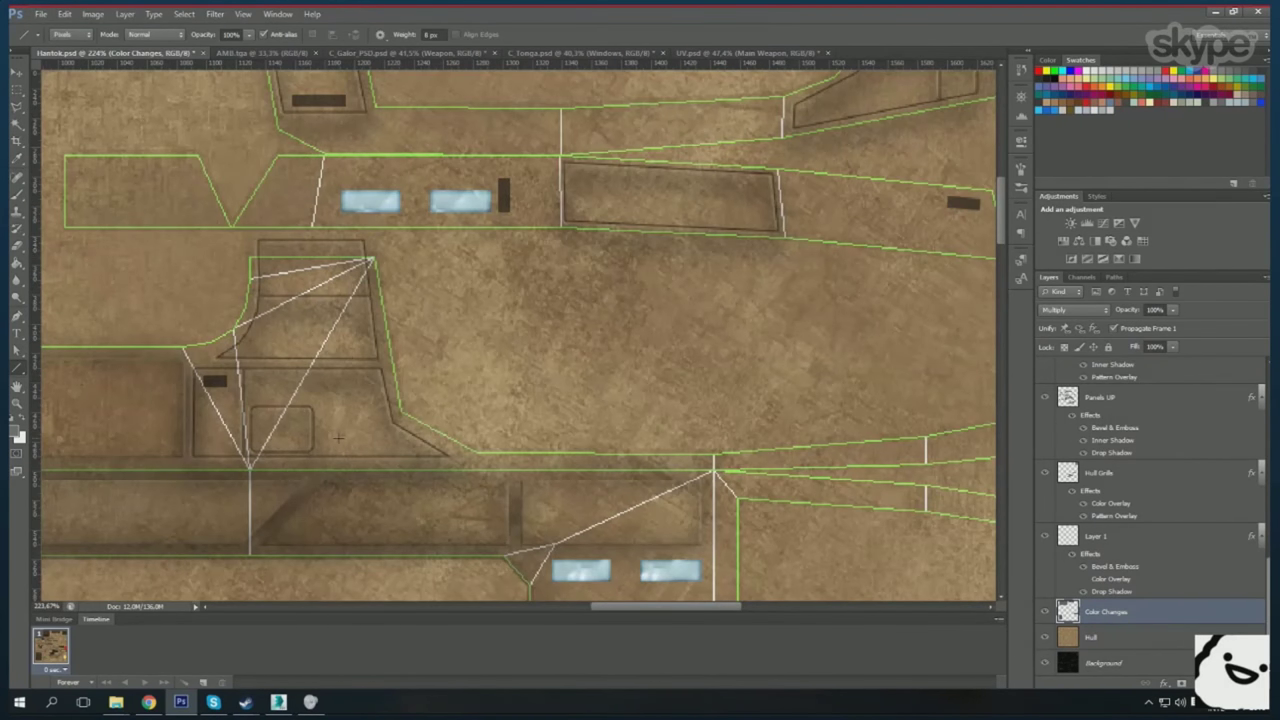
scroll(329, 412, down, 3)
scroll(112, 450, up, 3)
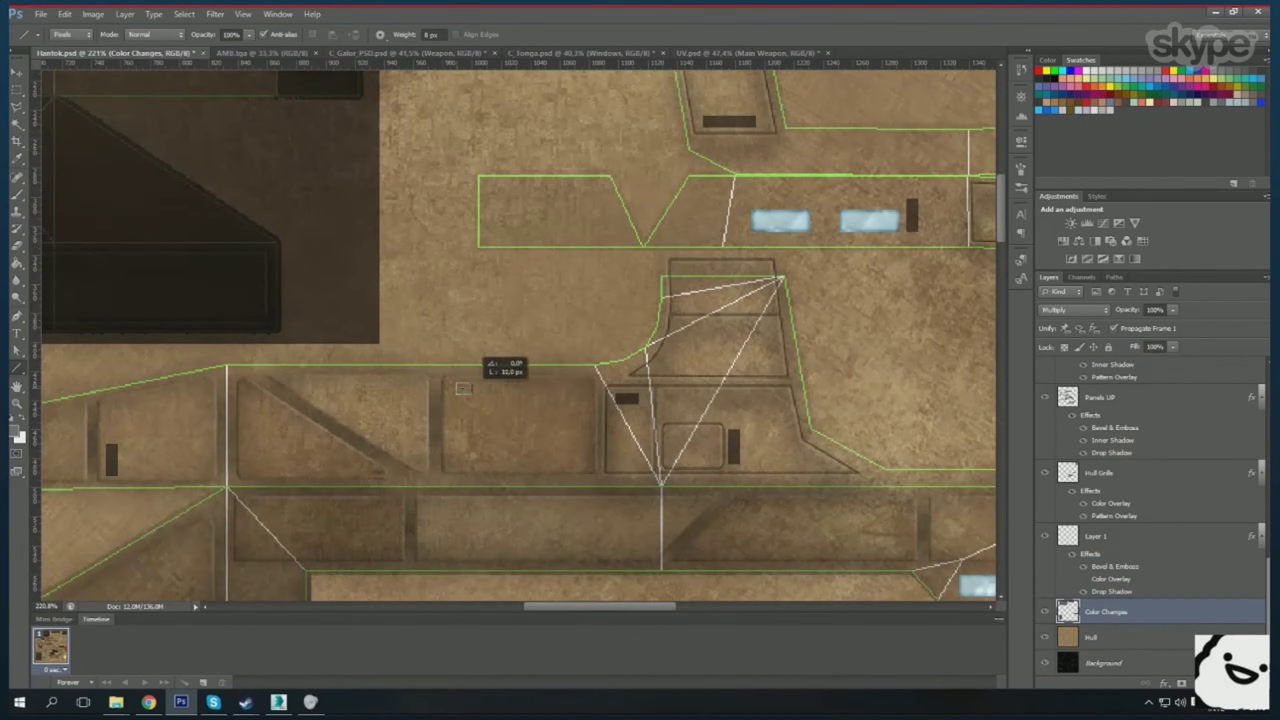
scroll(463, 388, down, 3)
scroll(400, 420, up, 3)
scroll(360, 450, down, 3)
scroll(330, 470, up, 2)
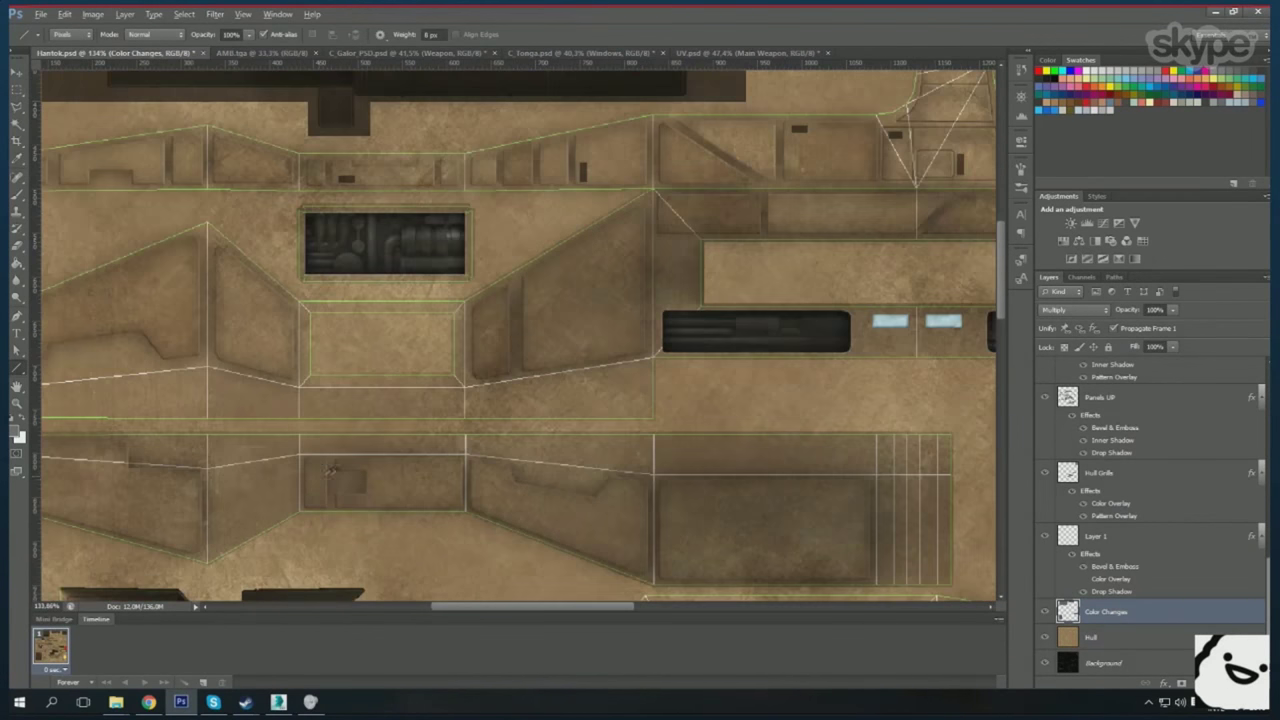
scroll(331, 469, down, 3)
scroll(331, 469, up, 3)
scroll(406, 539, down, 2)
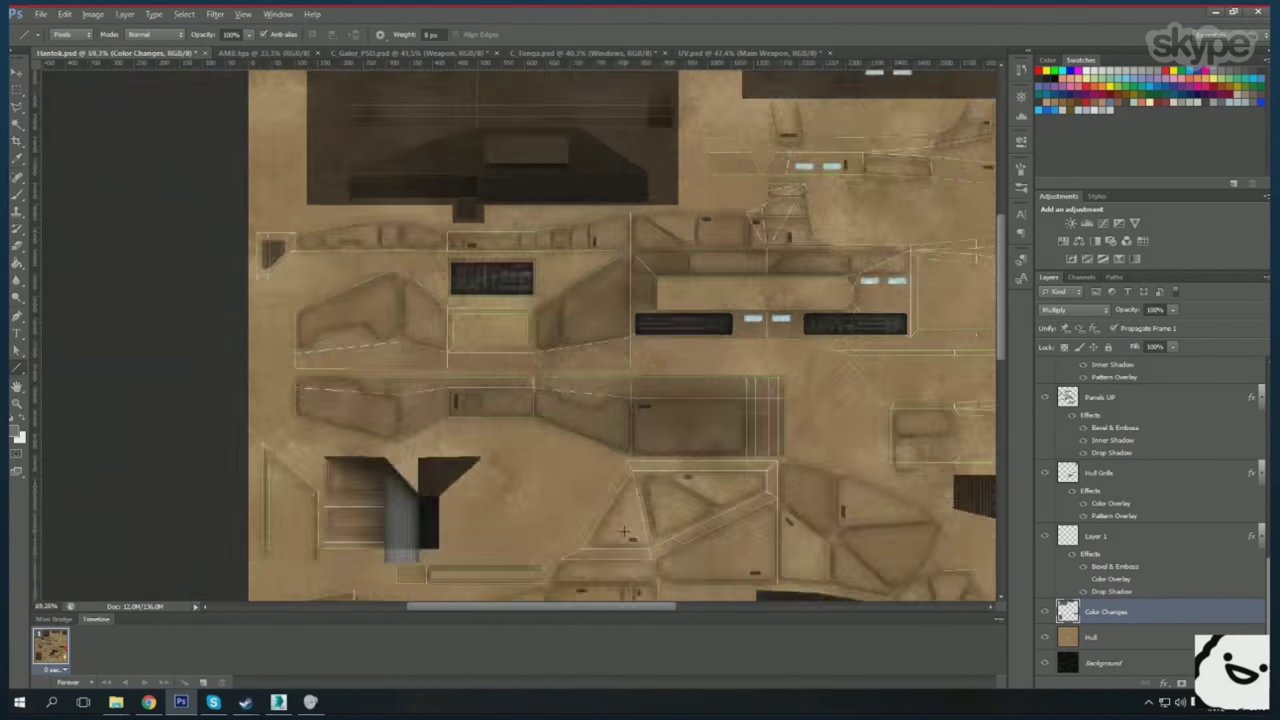
scroll(406, 539, down, 2)
scroll(406, 539, up, 4)
scroll(409, 573, down, 2)
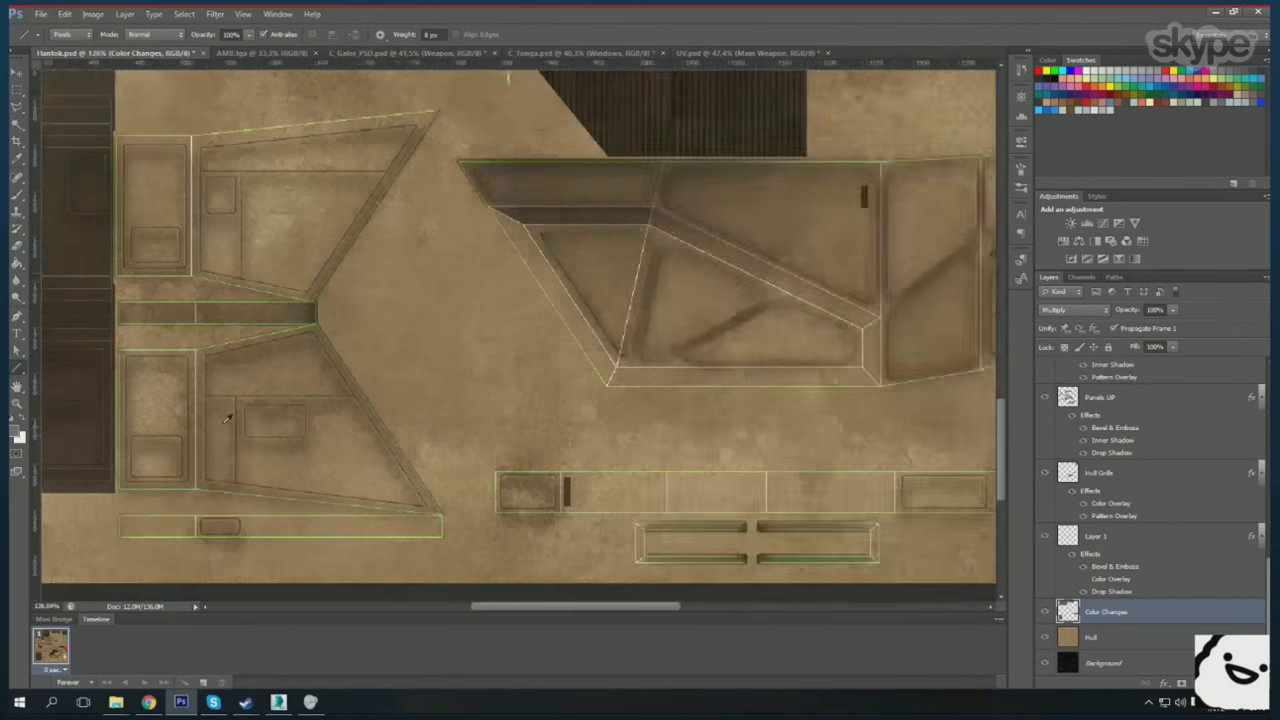
scroll(409, 573, up, 3)
- Survey more Hantok hull panels, briefly picking the Rectangular Marquee tool
scroll(196, 443, down, 3)
scroll(433, 375, up, 3)
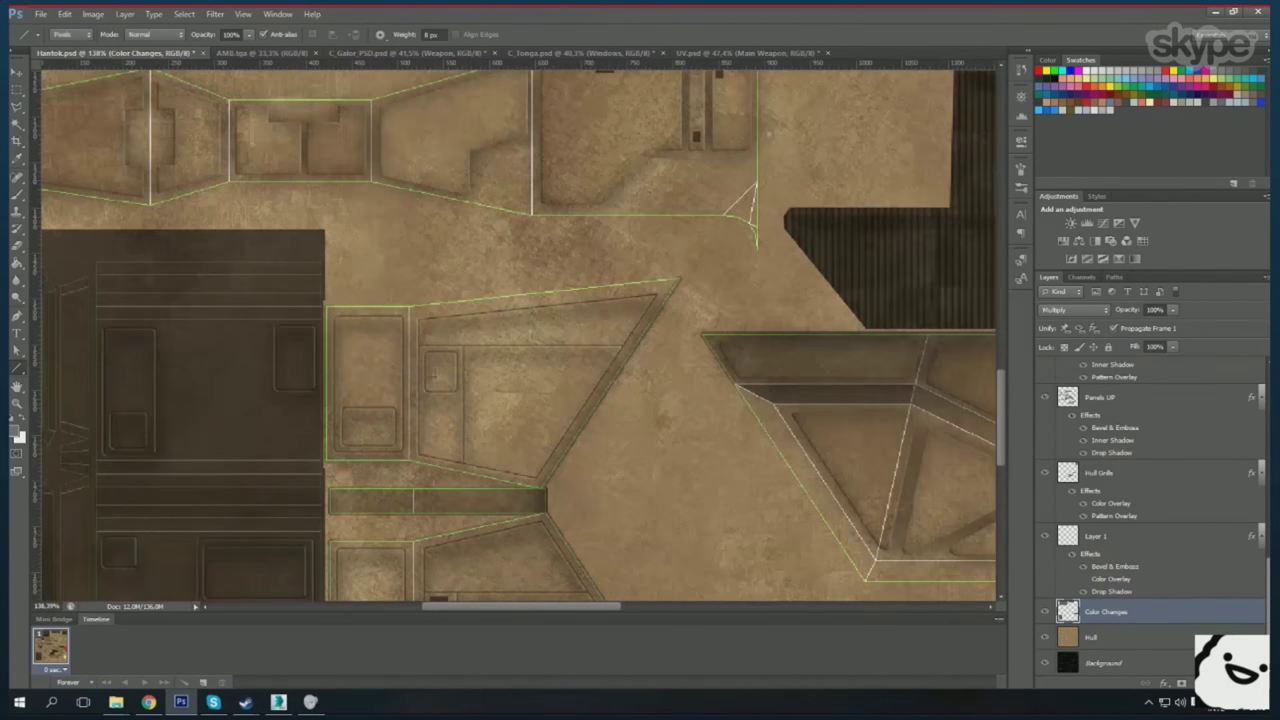
scroll(348, 288, up, 3)
key(m)
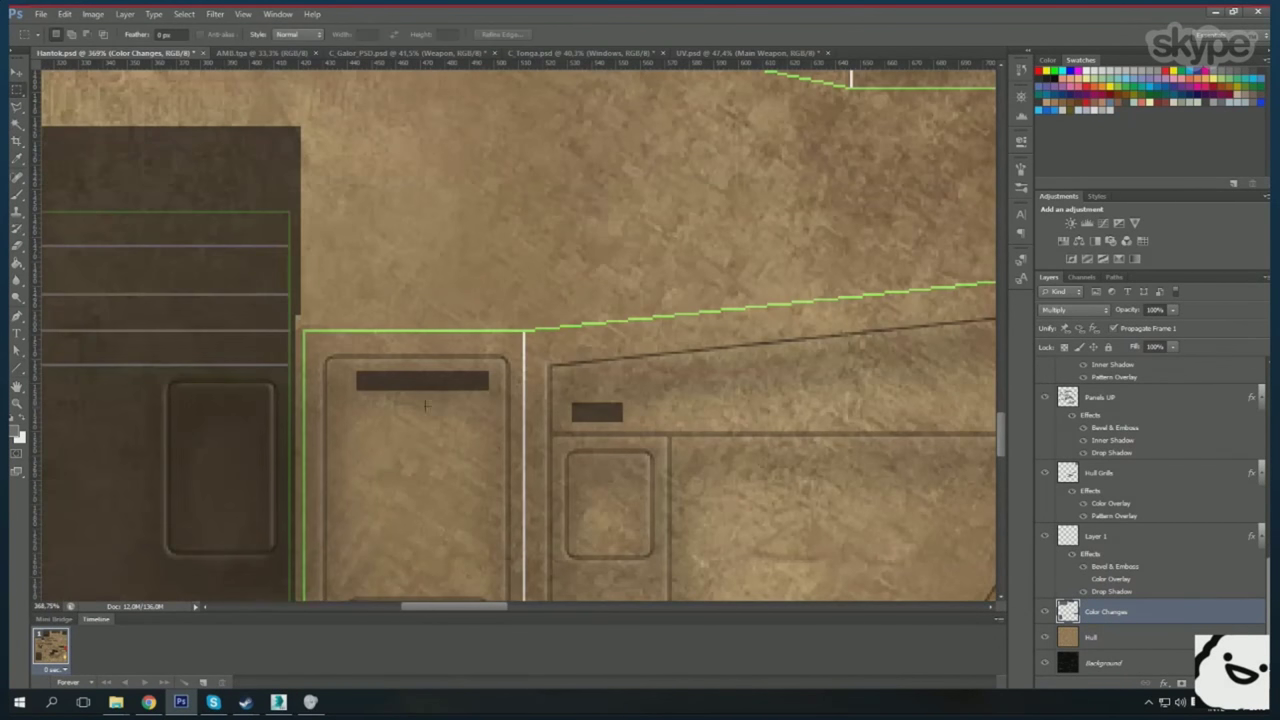
scroll(483, 440, down, 1)
scroll(483, 440, down, 2)
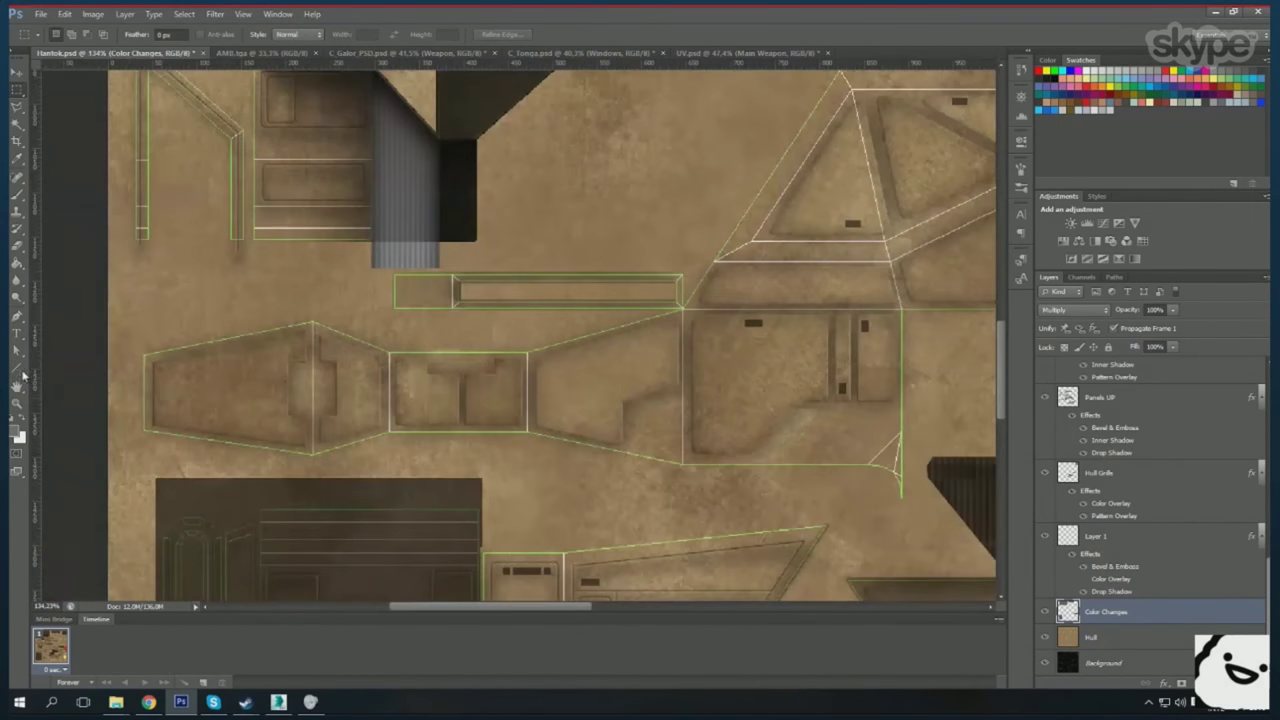
scroll(142, 354, up, 2)
- Add more small dark Line-tool detail marks to the panels, then move to C_Galor_PSD
key(u)
scroll(705, 424, down, 1)
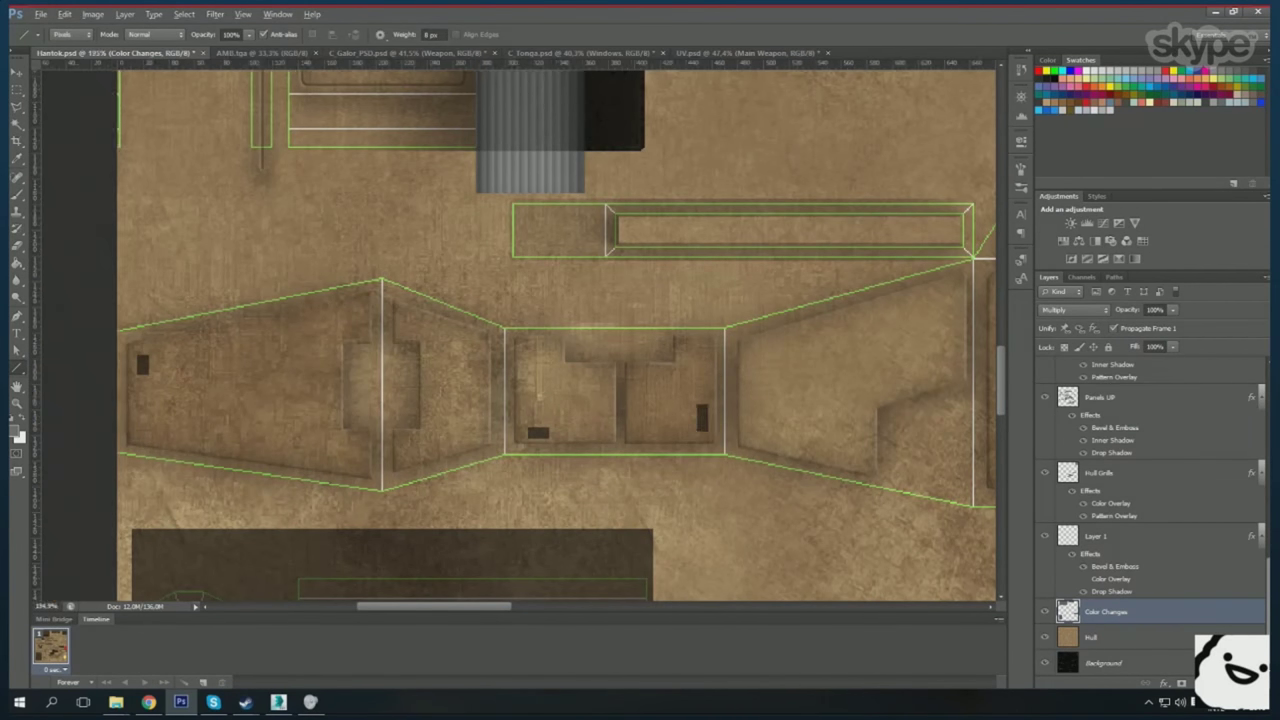
scroll(705, 424, down, 3)
scroll(768, 293, up, 3)
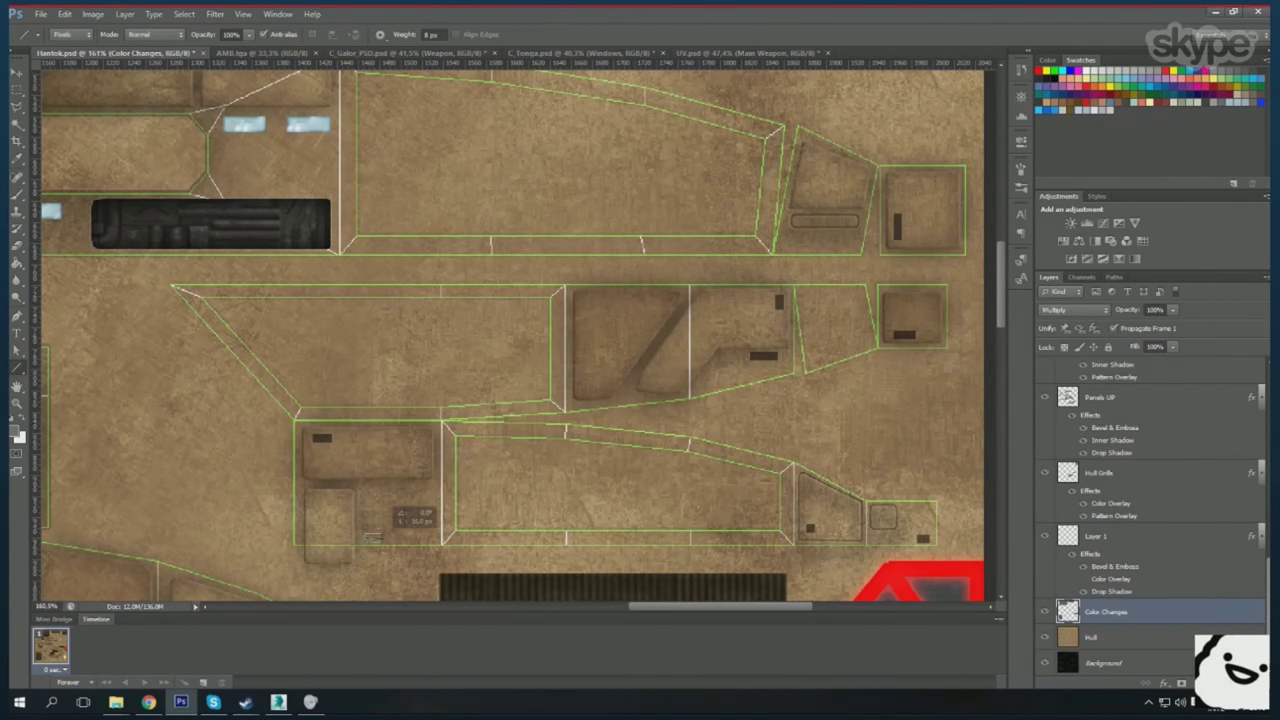
scroll(362, 462, down, 3)
scroll(485, 385, up, 3)
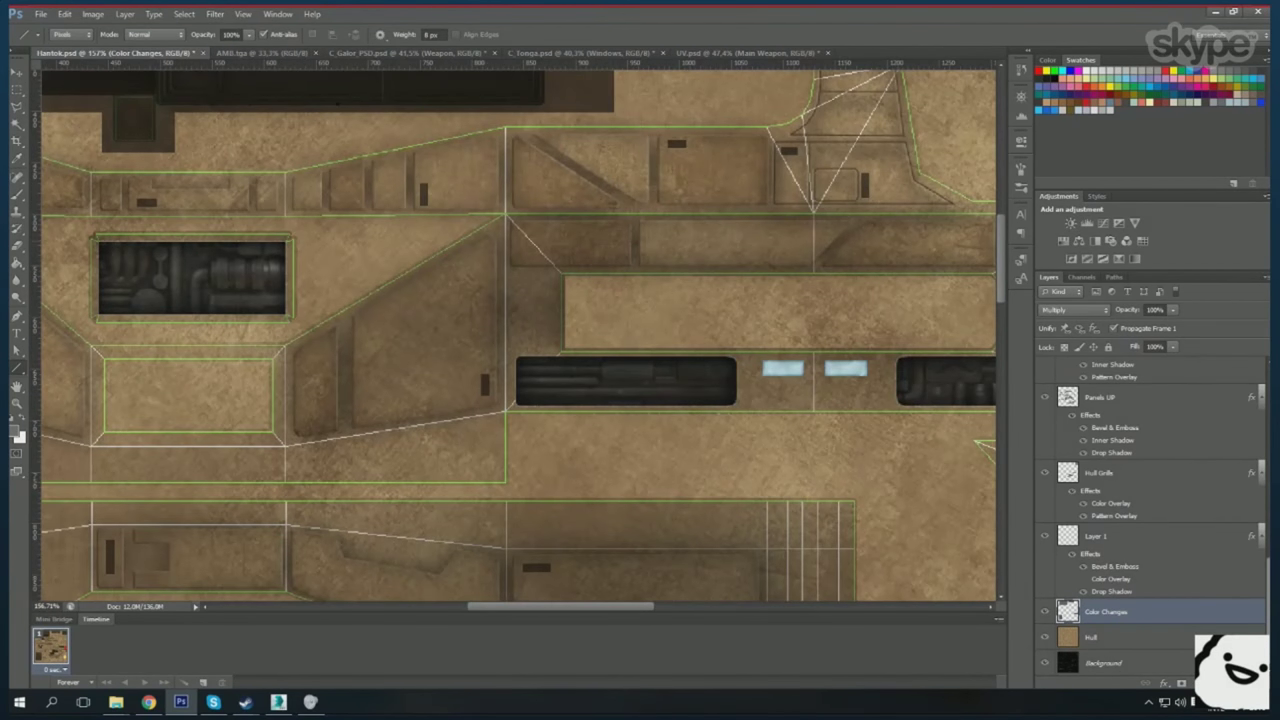
scroll(783, 388, down, 2)
scroll(700, 380, down, 1)
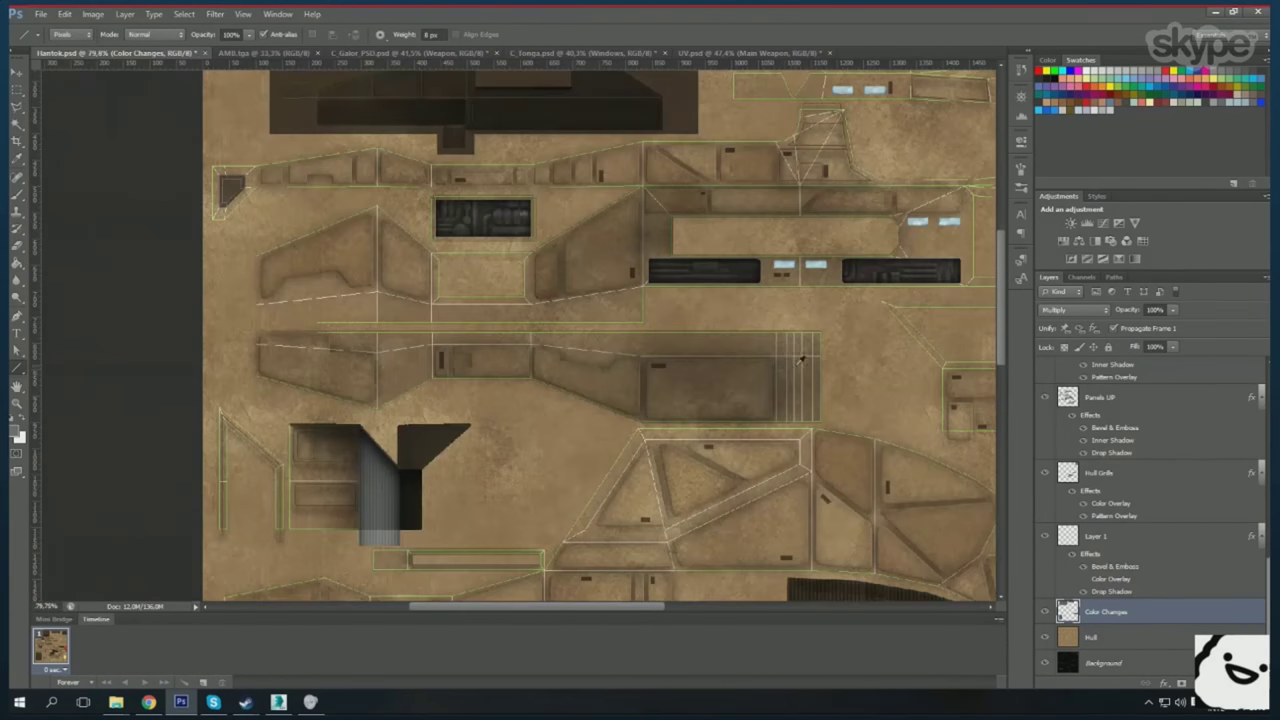
scroll(601, 362, up, 2)
scroll(621, 333, down, 3)
scroll(621, 333, up, 2)
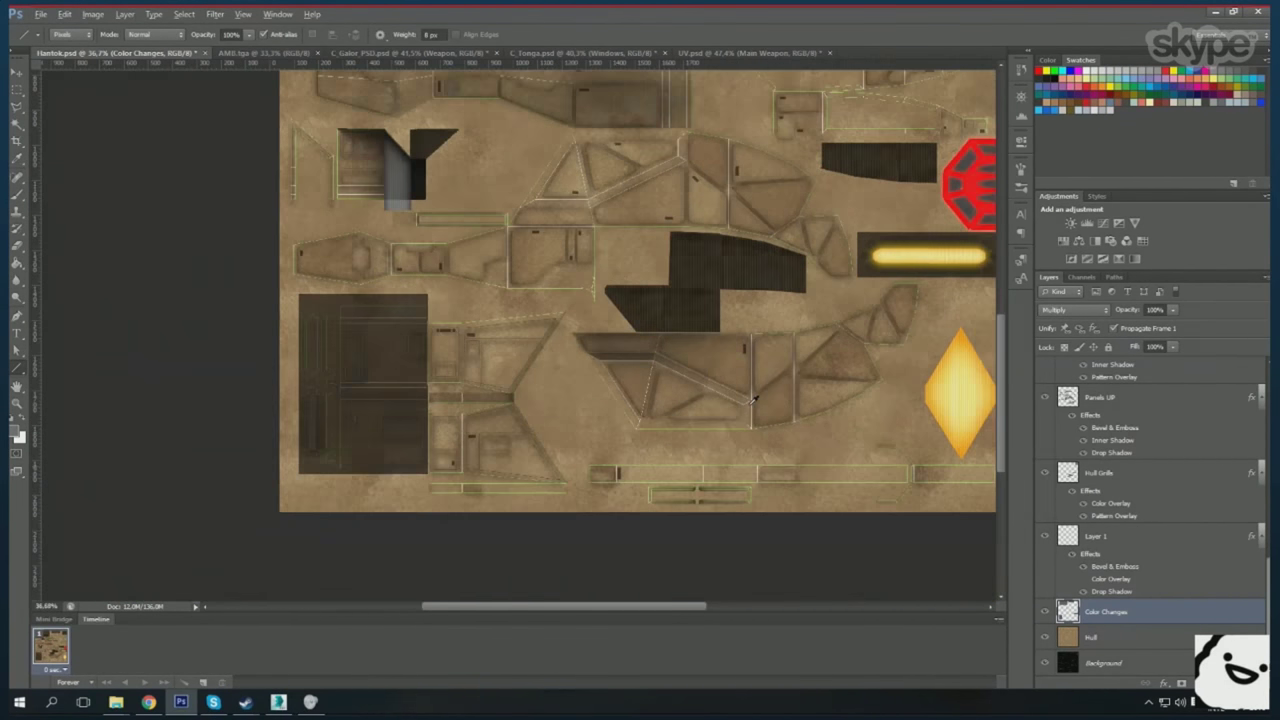
key(ctrl+Tab)
key(ctrl+Tab)
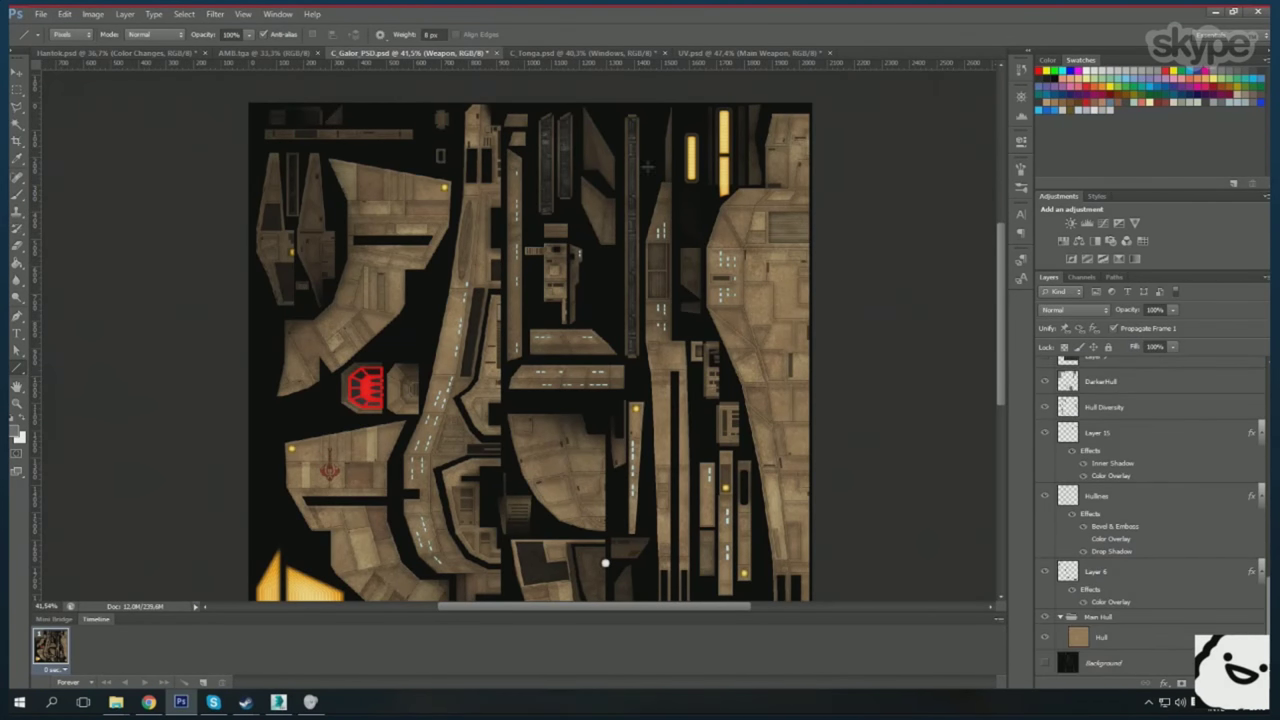
- Browse the C_Tonga and UV.psd textures
key(ctrl+Tab)
scroll(1147, 530, down, 3)
scroll(1150, 535, down, 3)
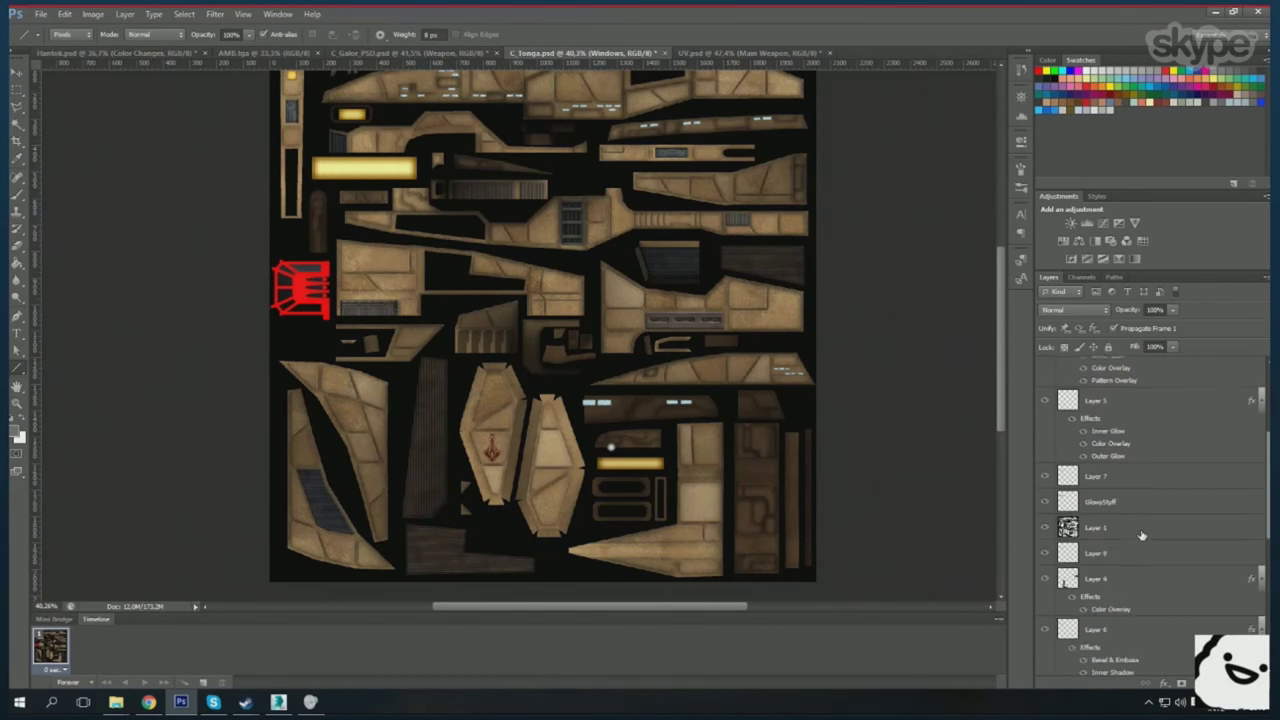
scroll(1155, 545, down, 3)
key(ctrl+Tab)
scroll(1160, 552, down, 3)
scroll(1120, 600, down, 3)
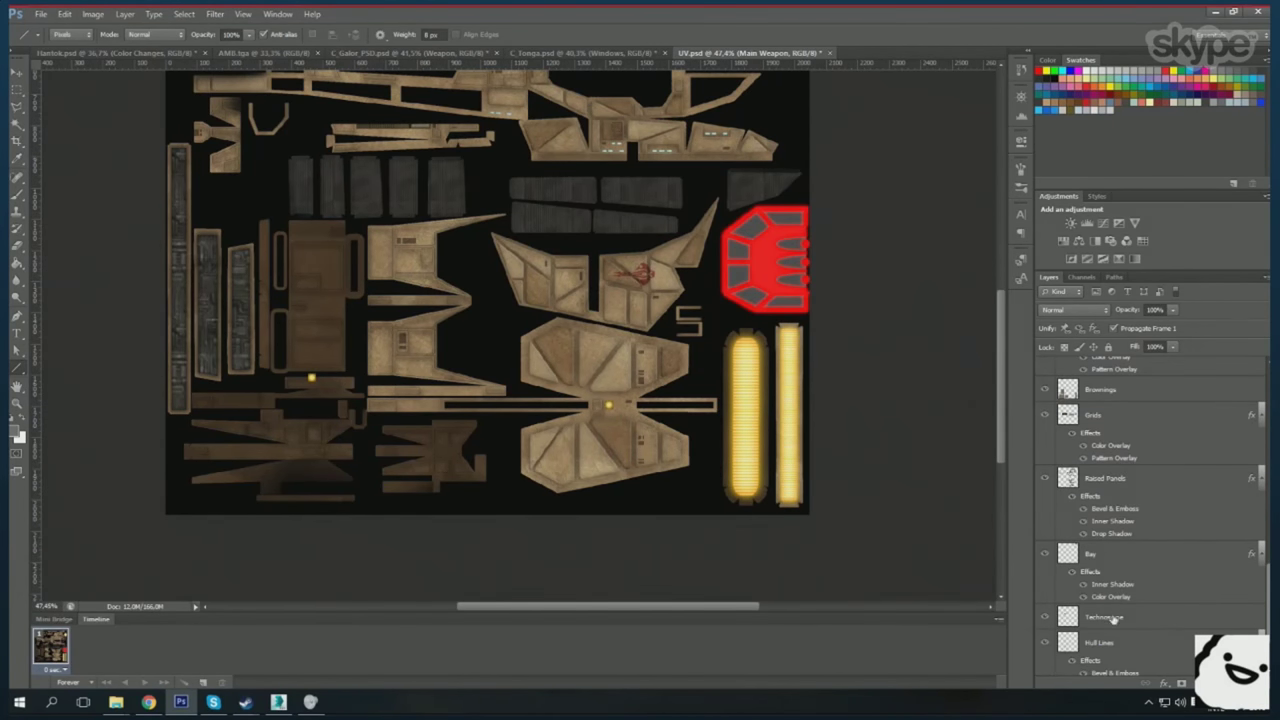
- Return to Hantok.psd and select the Color Changes layer with the Move tool
click(110, 55)
scroll(500, 290, up, 10)
key(v)
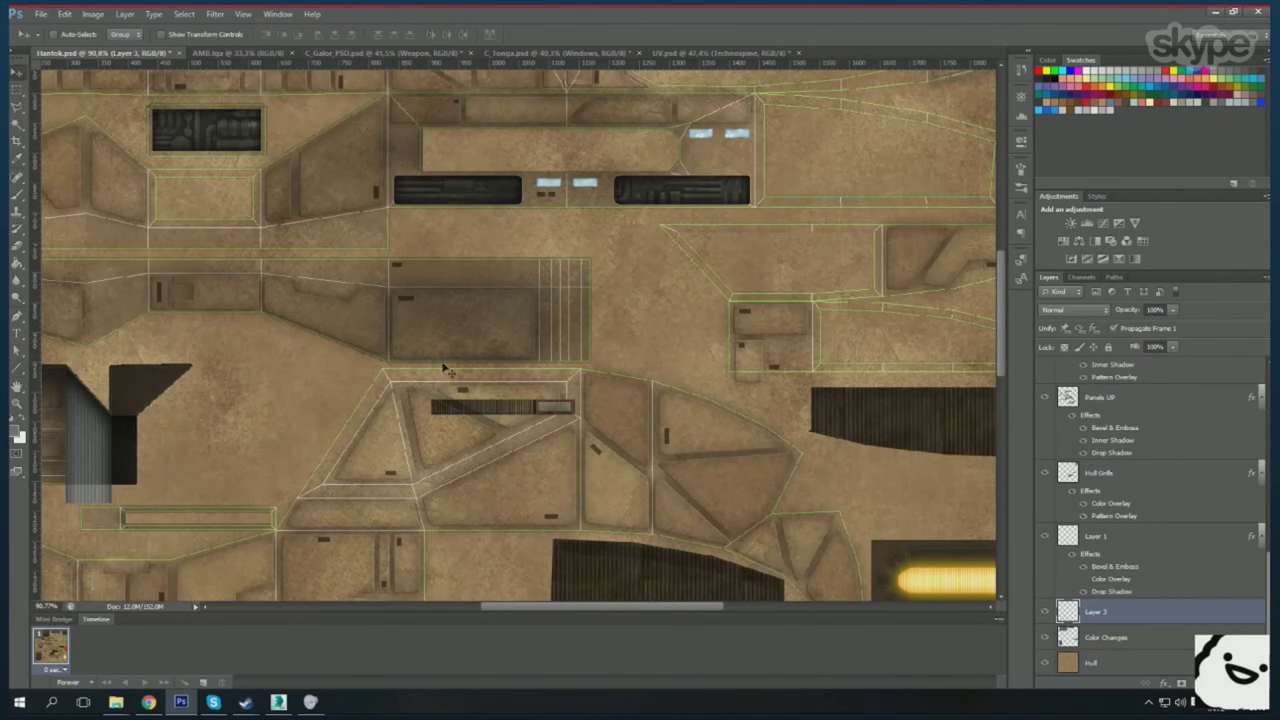
scroll(509, 283, up, 2)
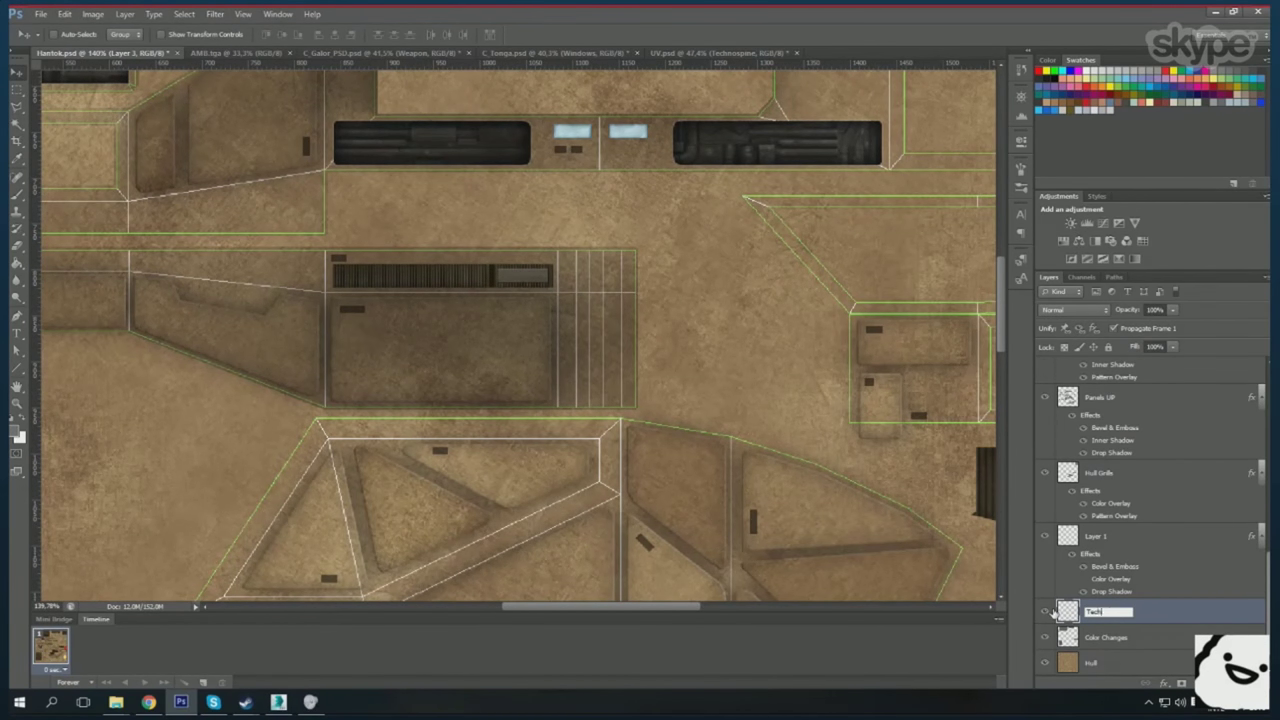
scroll(1050, 612, down, 1)
click(1050, 612)
scroll(586, 357, down, 5)
- Inspect the Hantok texture, save it with Ctrl+S, and preview the ship in 3ds Max
scroll(586, 357, up, 3)
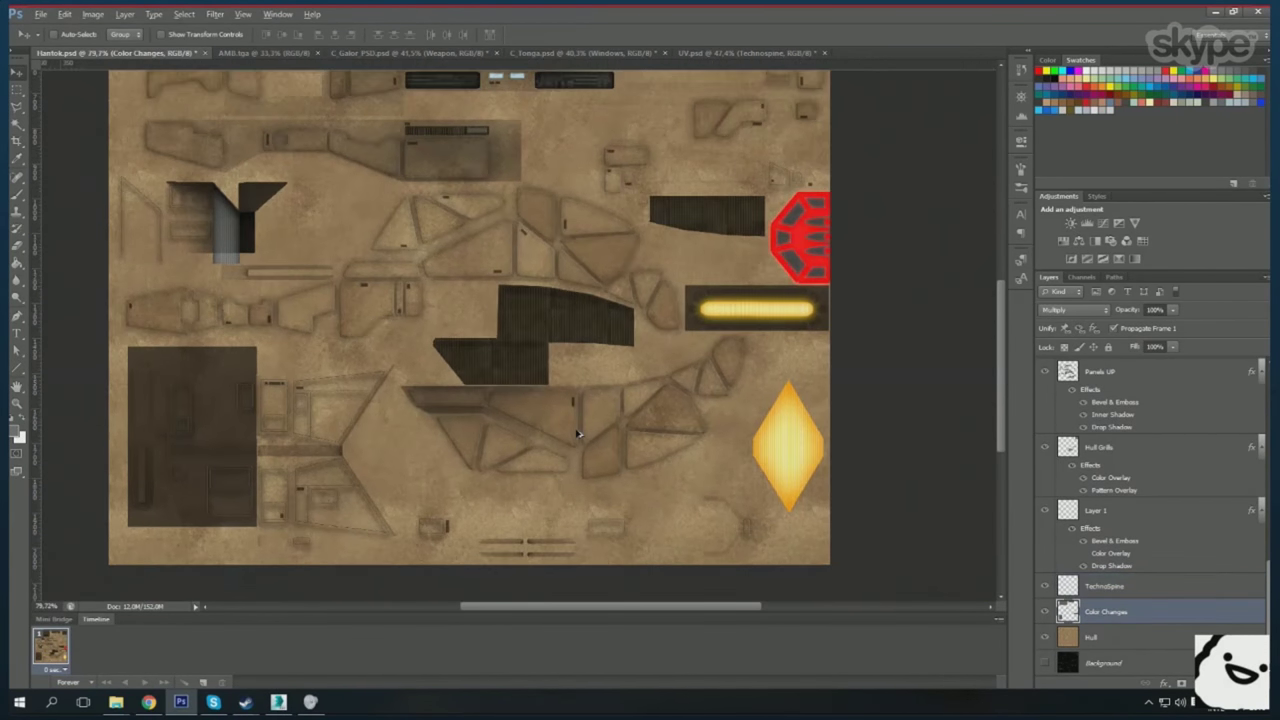
scroll(586, 357, up, 2)
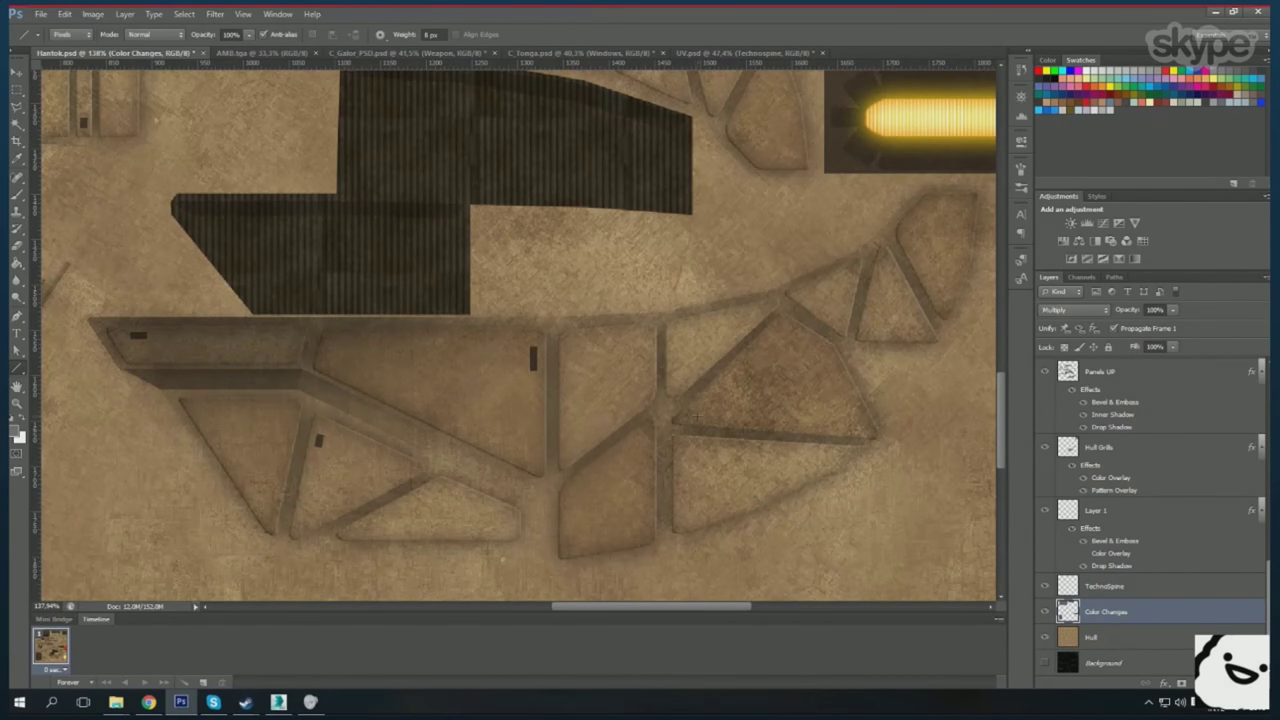
scroll(845, 355, up, 2)
scroll(830, 325, down, 2)
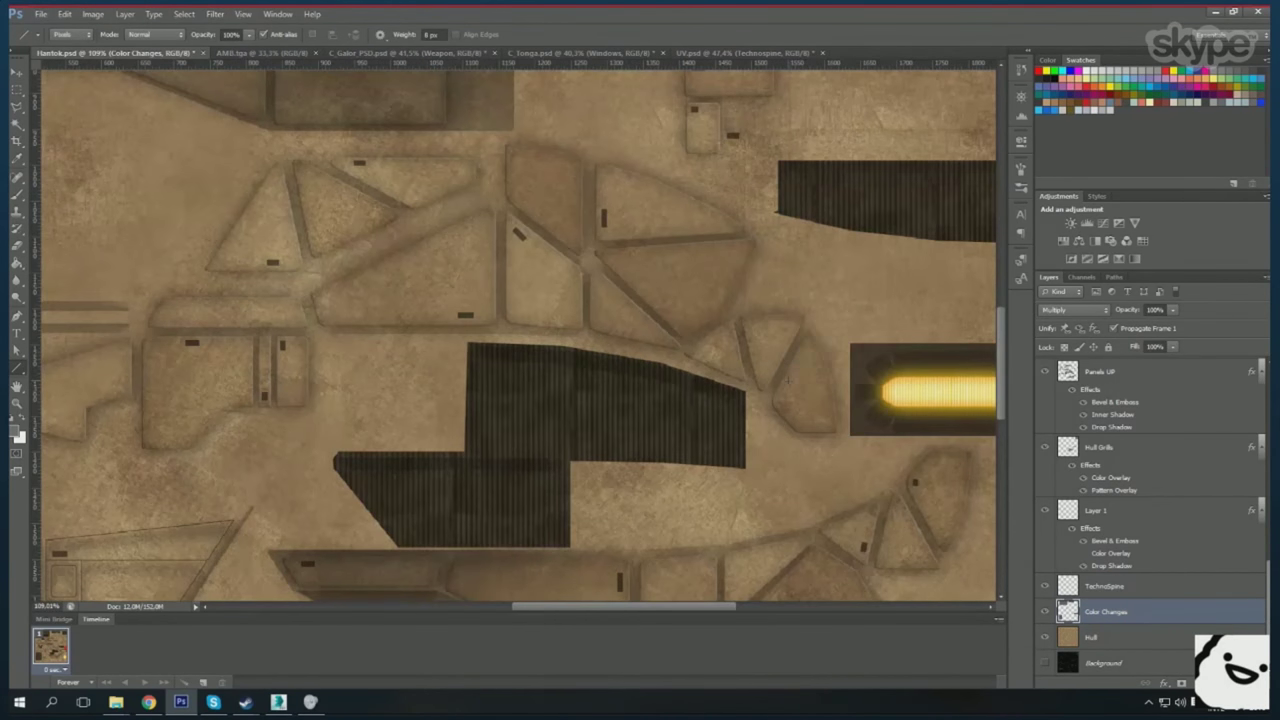
scroll(689, 317, down, 4)
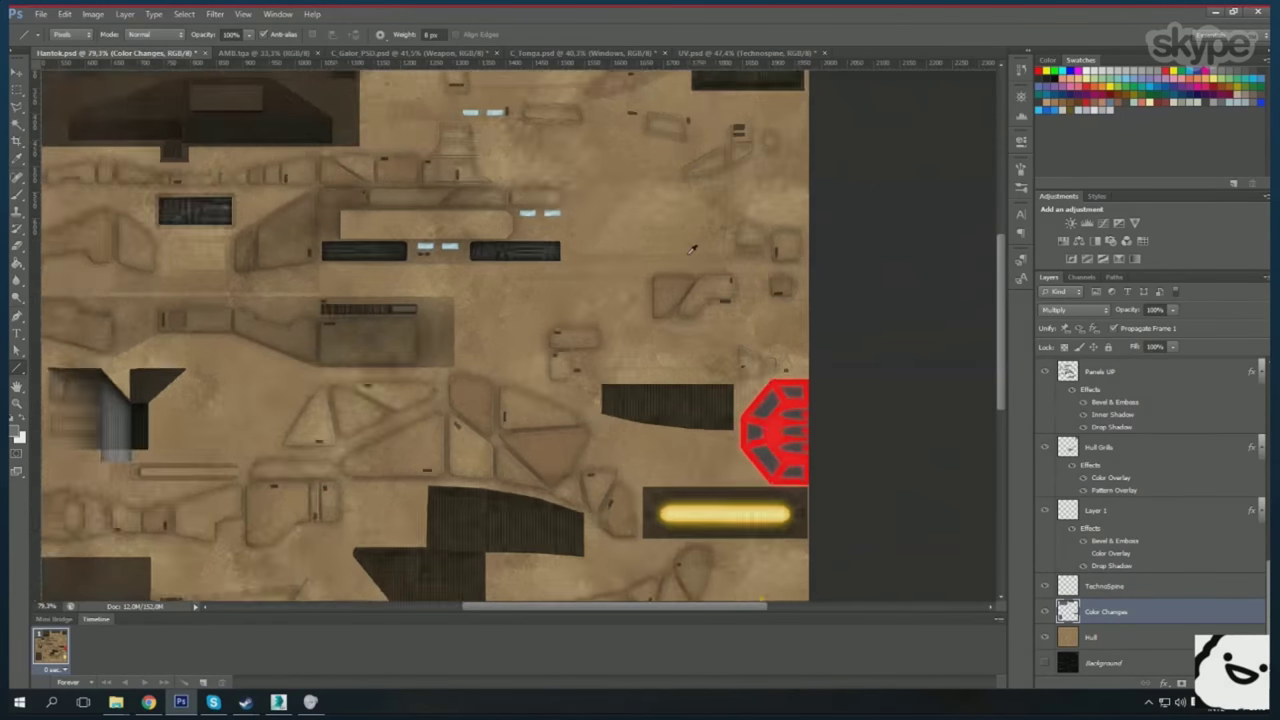
scroll(640, 290, up, 3)
scroll(610, 267, up, 3)
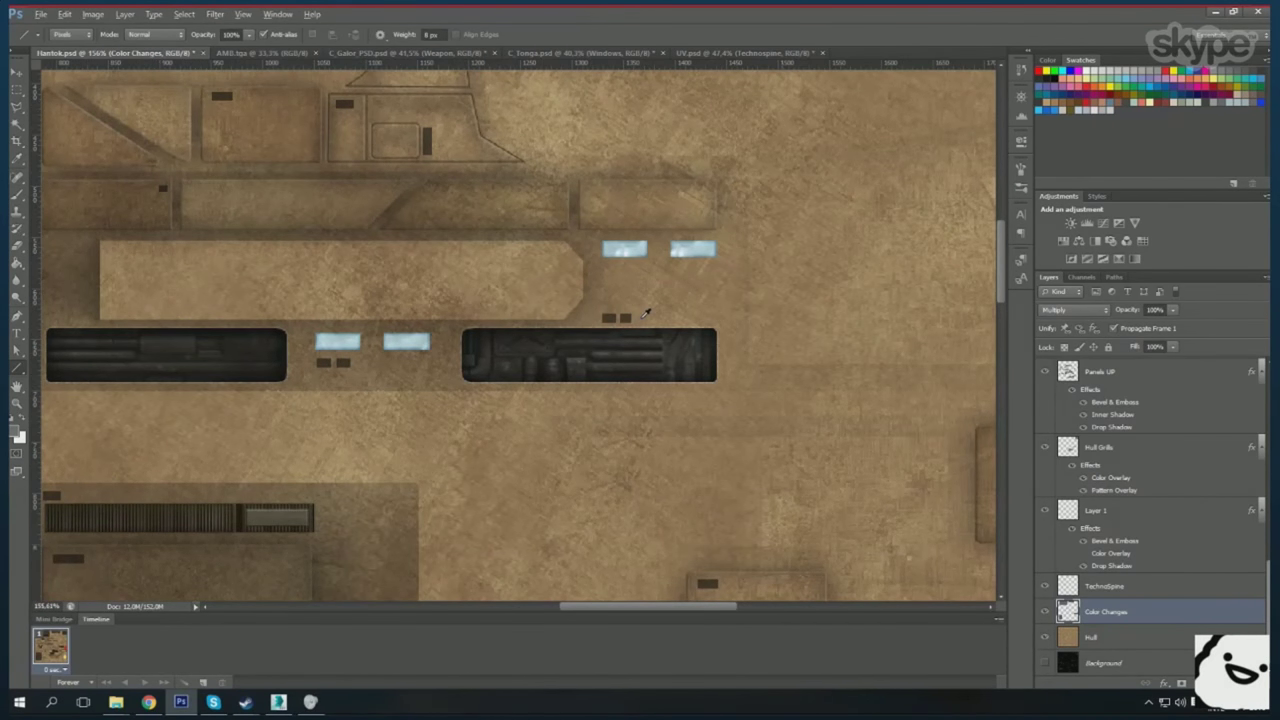
scroll(645, 313, down, 4)
scroll(330, 502, up, 5)
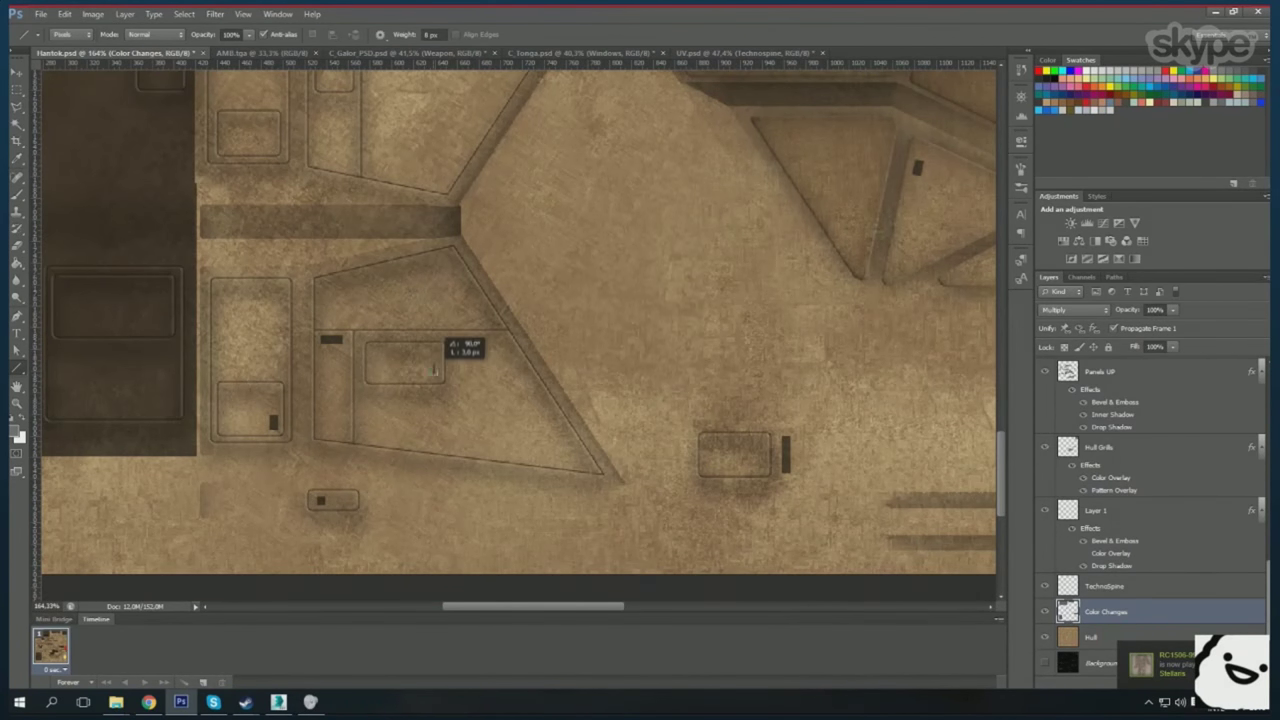
scroll(420, 420, down, 2)
scroll(400, 480, down, 1)
key(ctrl+s)
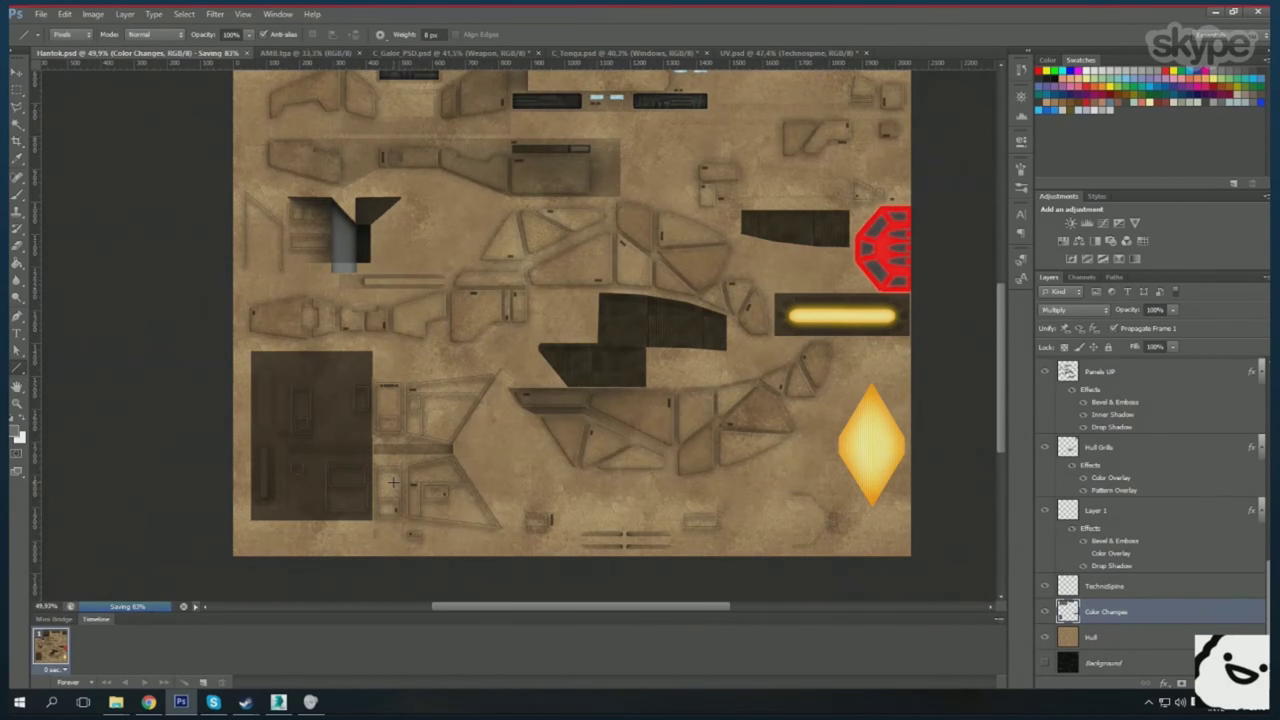
click(278, 702)
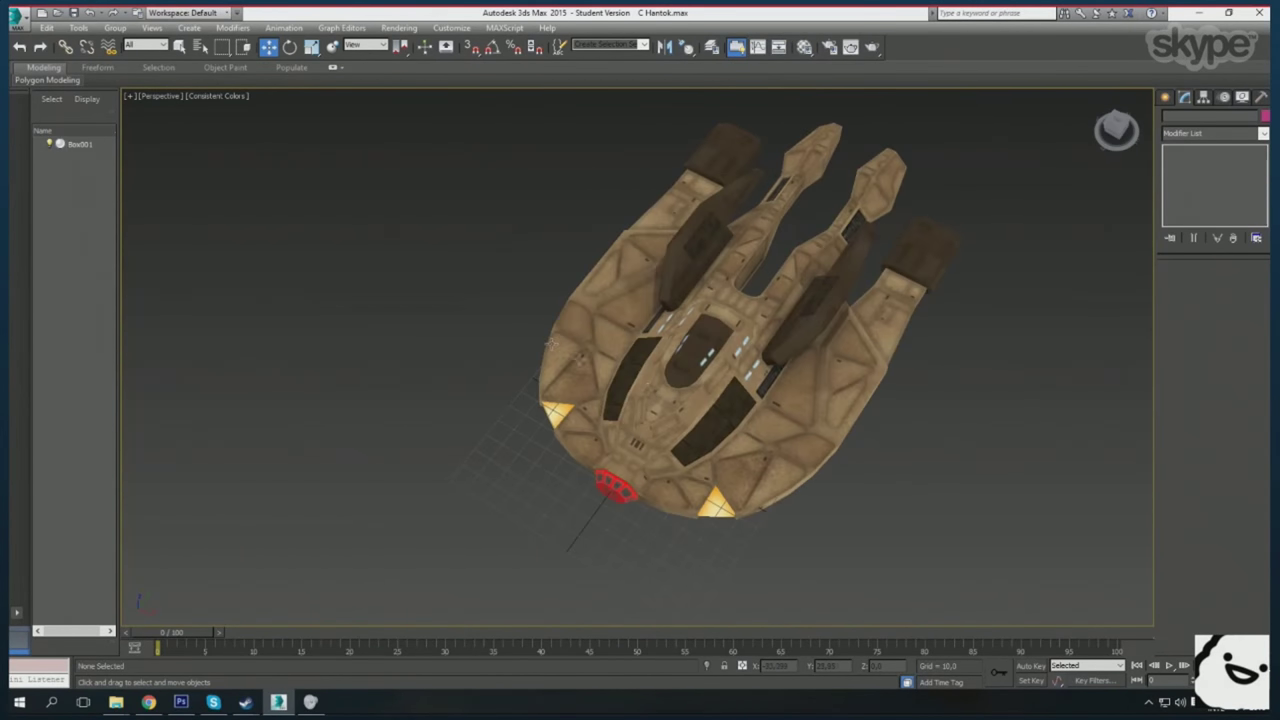
drag(551, 341, 637, 421)
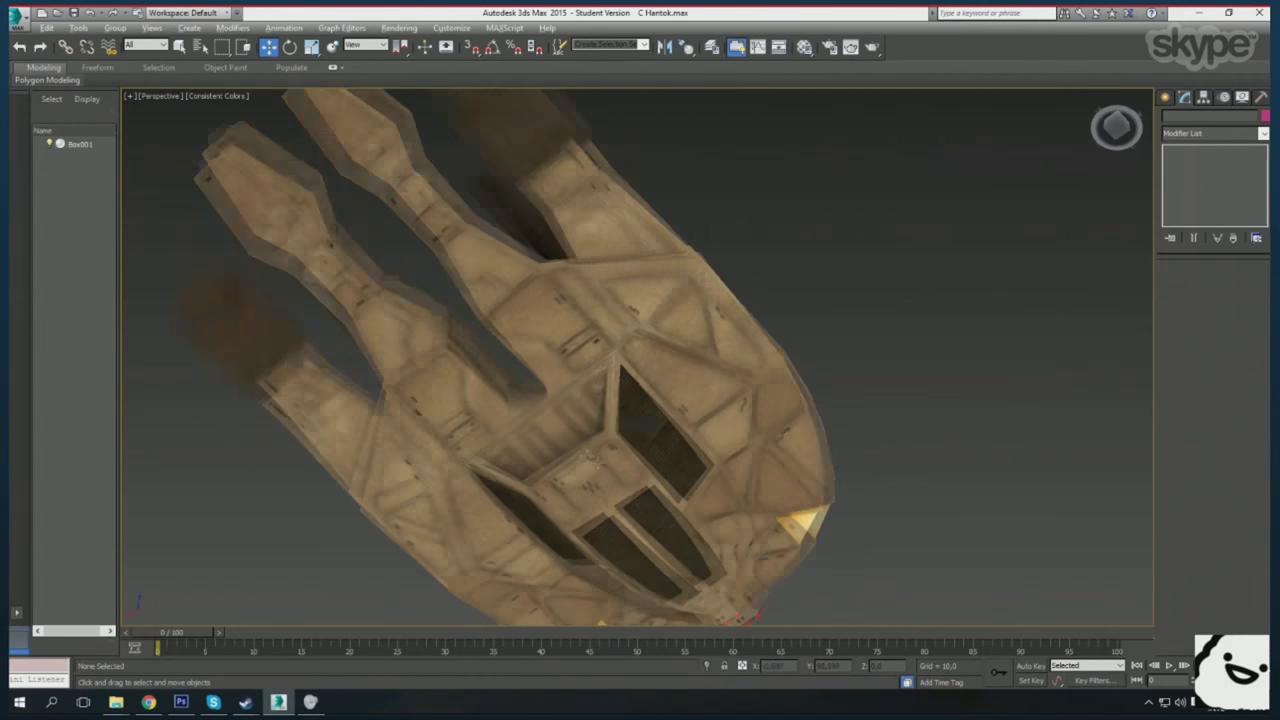
scroll(637, 421, up, 5)
scroll(637, 421, down, 5)
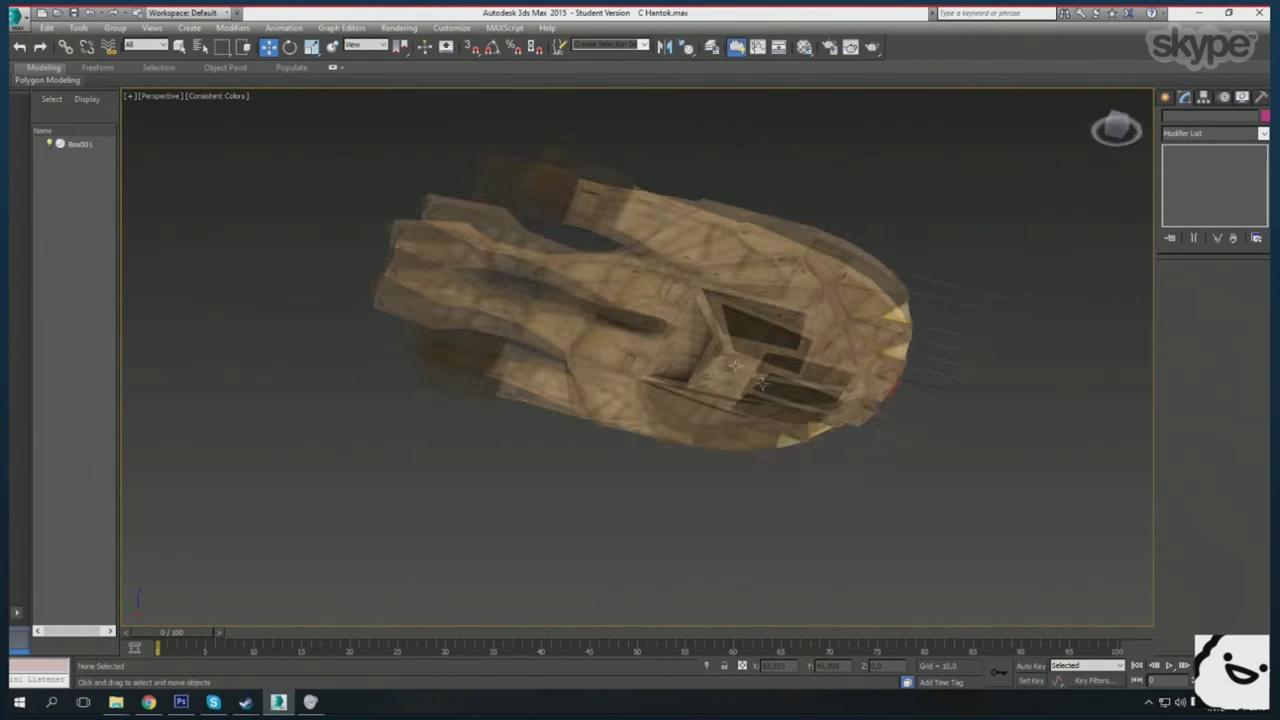
mouse_move(671, 334)
mouse_down()
mouse_move(694, 330)
mouse_move(581, 394)
mouse_move(520, 459)
mouse_up()
scroll(581, 394, up, 5)
scroll(581, 394, down, 5)
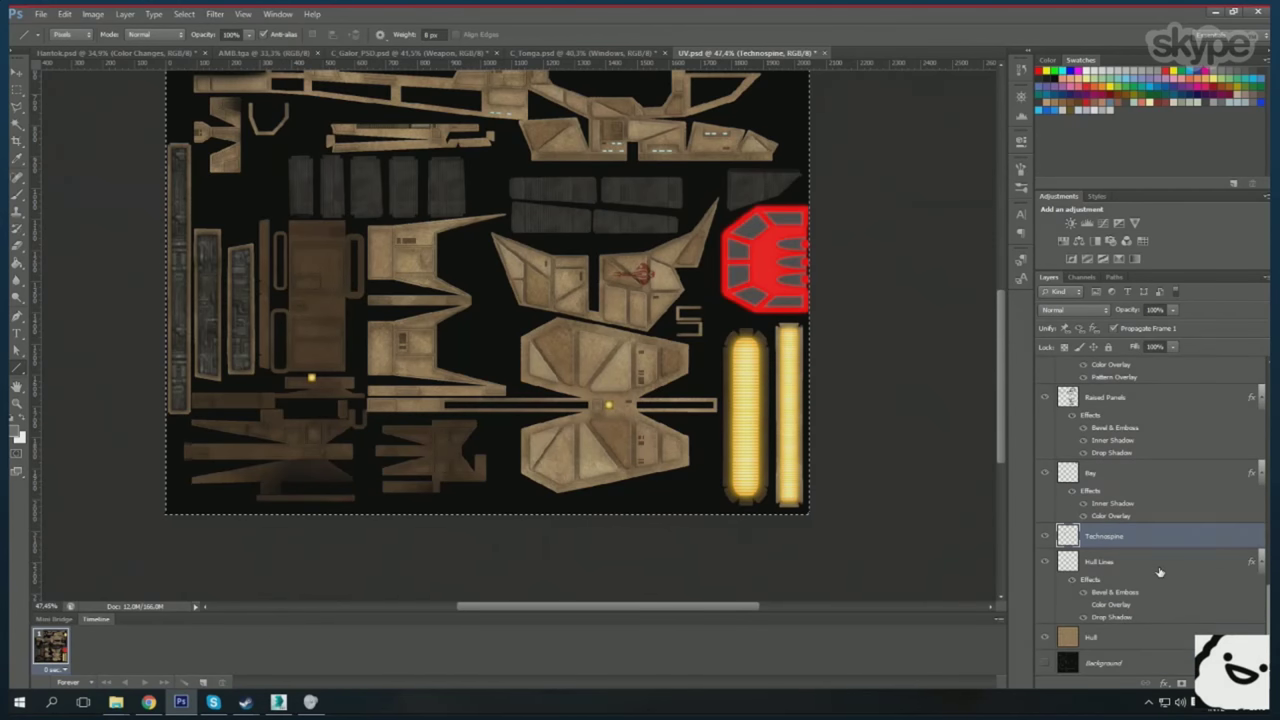
- Bring the red decal layer back into view on the main ship texture
key(ctrl+Tab)
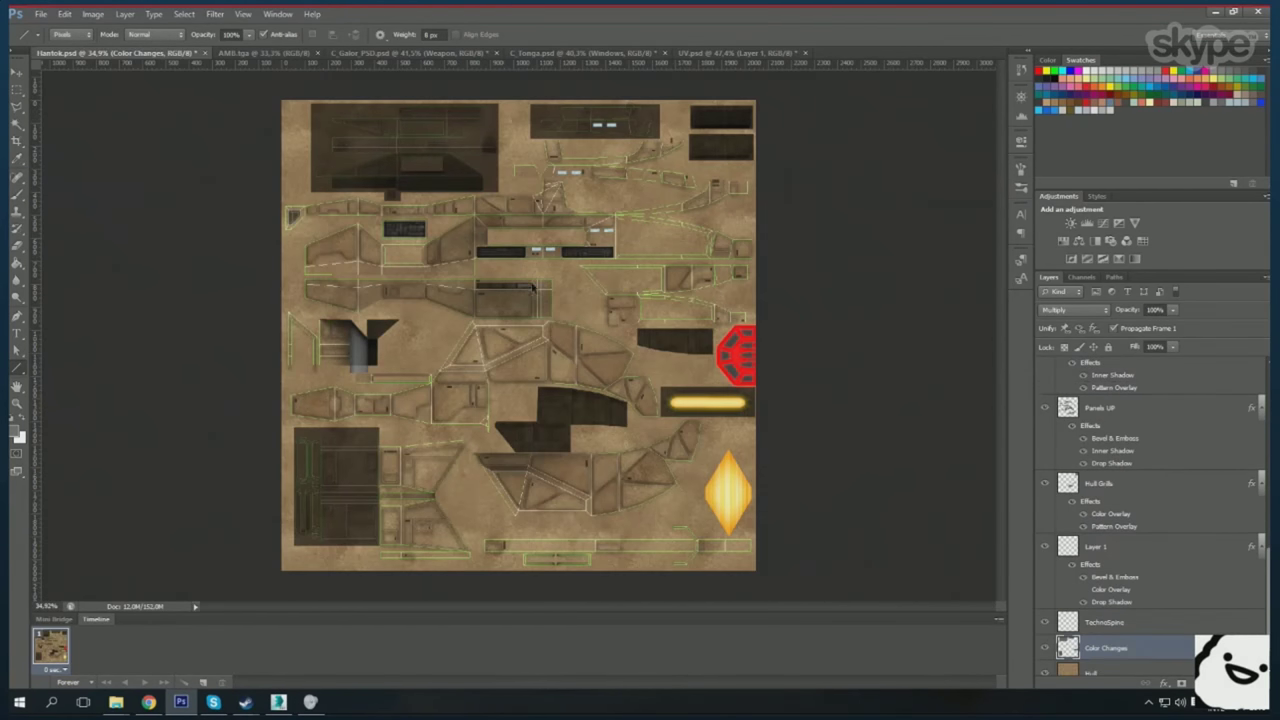
key(ctrl+t)
key(ctrl+plus)
key(ctrl+plus)
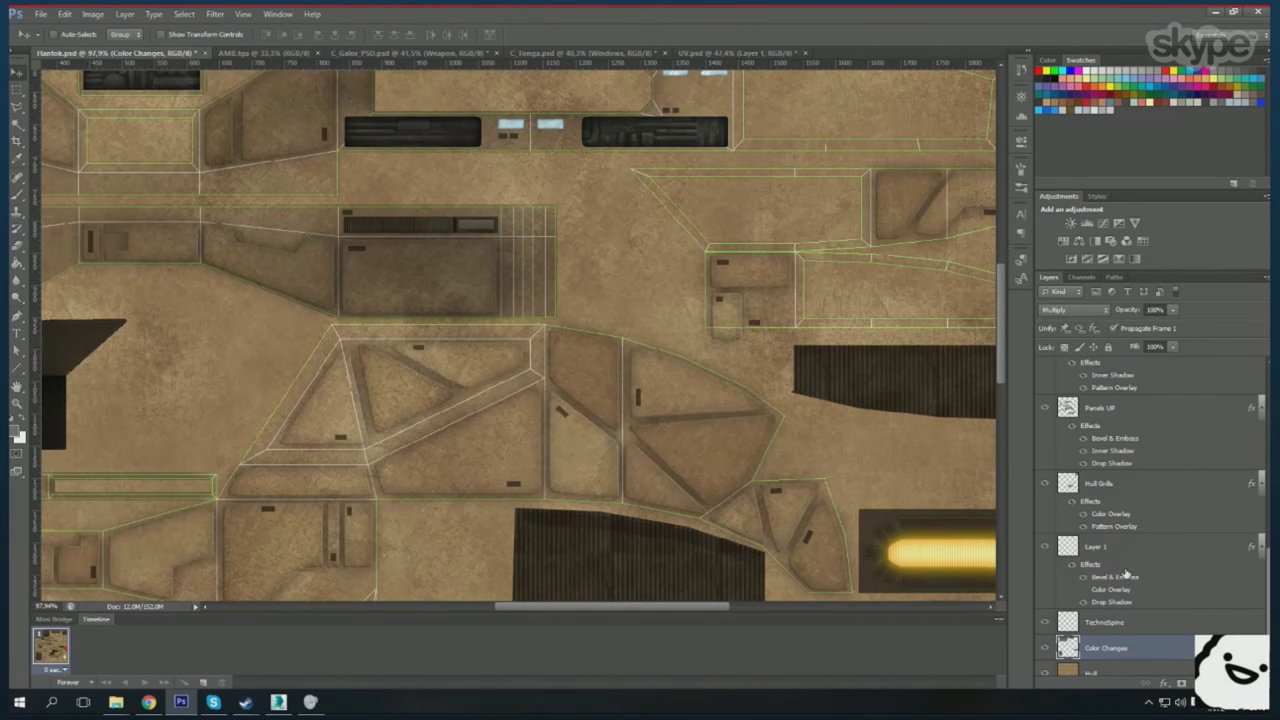
double_click(1096, 546)
text(HullLines)
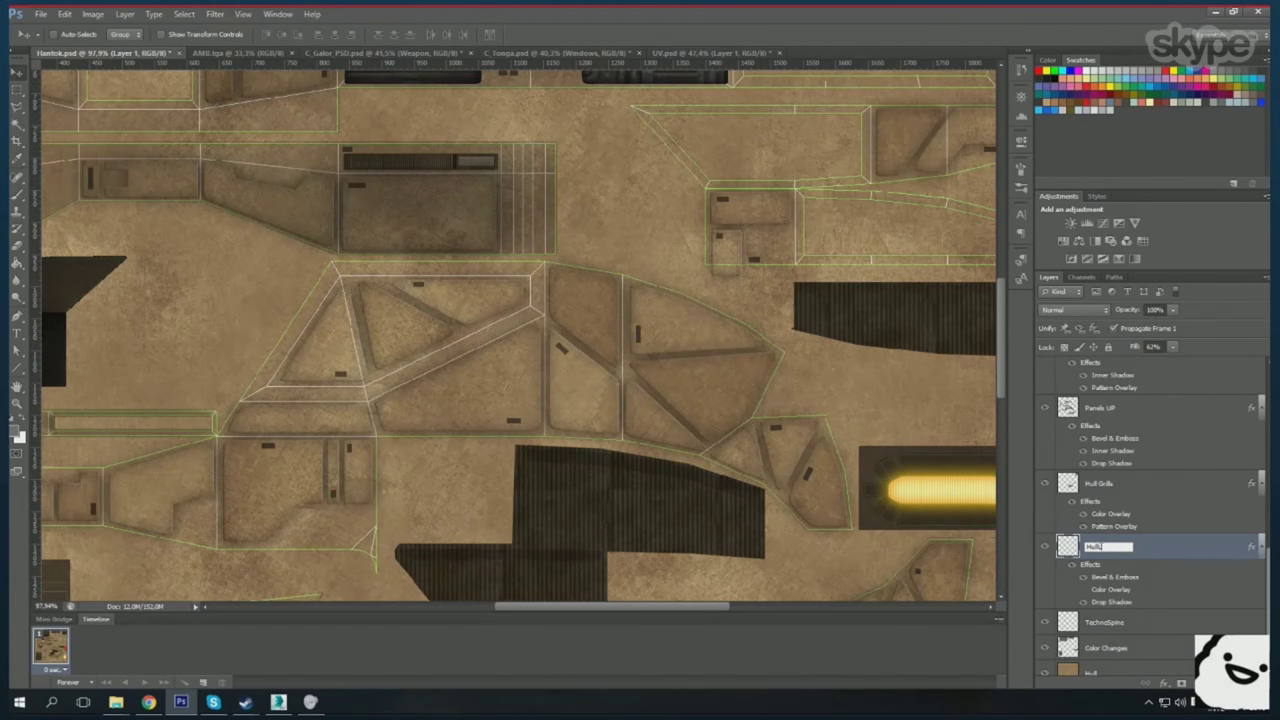
key(ctrl+alt+z)
key(ctrl+alt+z)
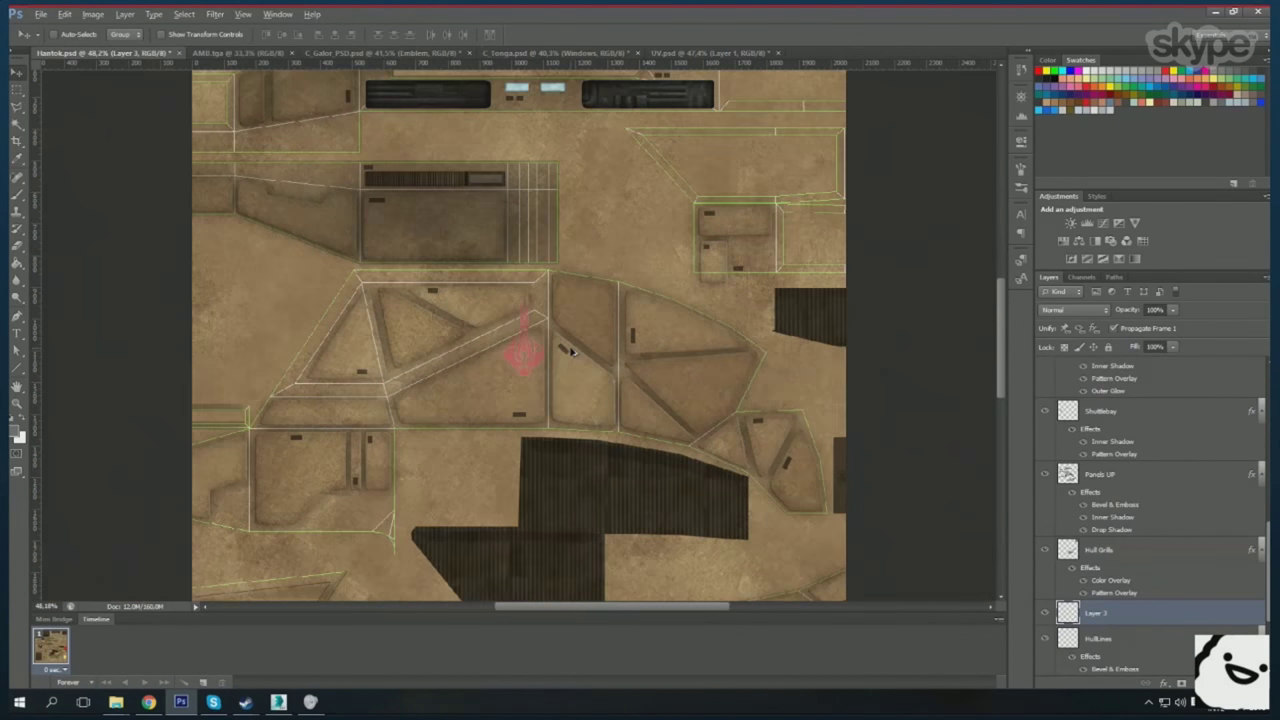
key(ctrl+minus)
- Rotate the red decal a quarter turn (−90°) onto the hull panel and apply it
key(ctrl+t)
drag(577, 490, 580, 465)
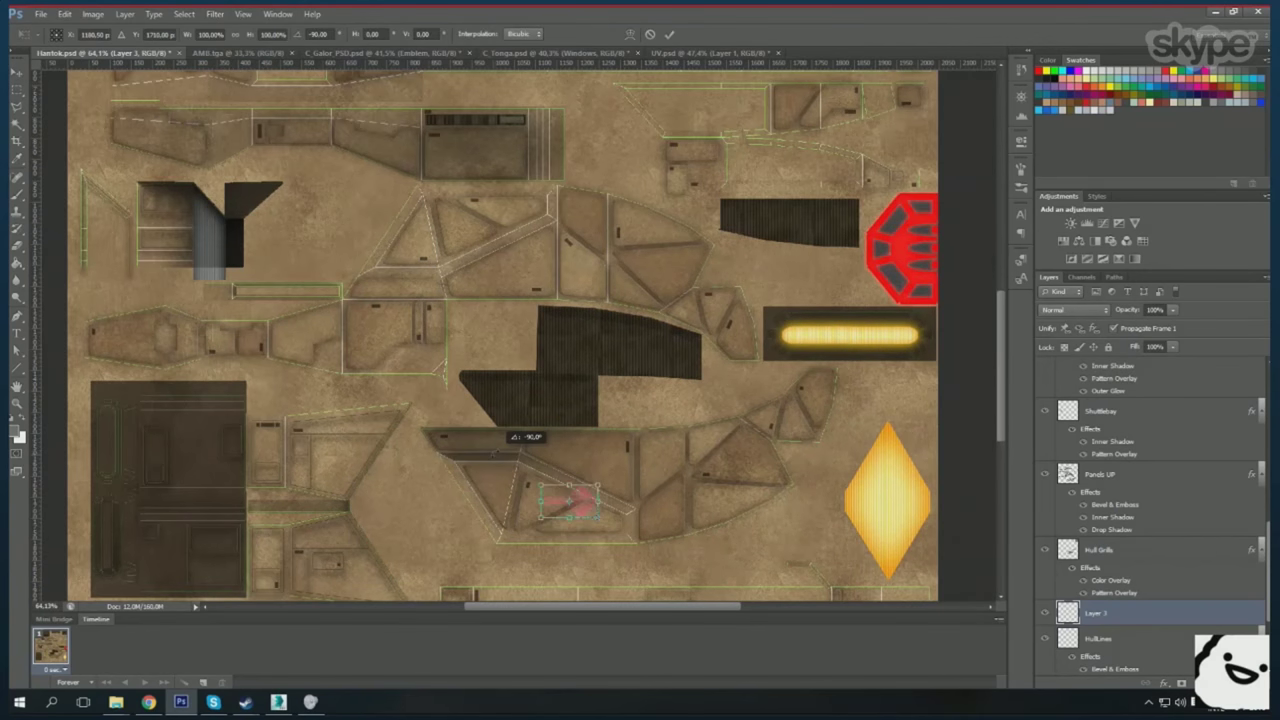
scroll(590, 470, up, 2)
scroll(590, 470, up, 2)
scroll(590, 470, up, 1)
key(Return)
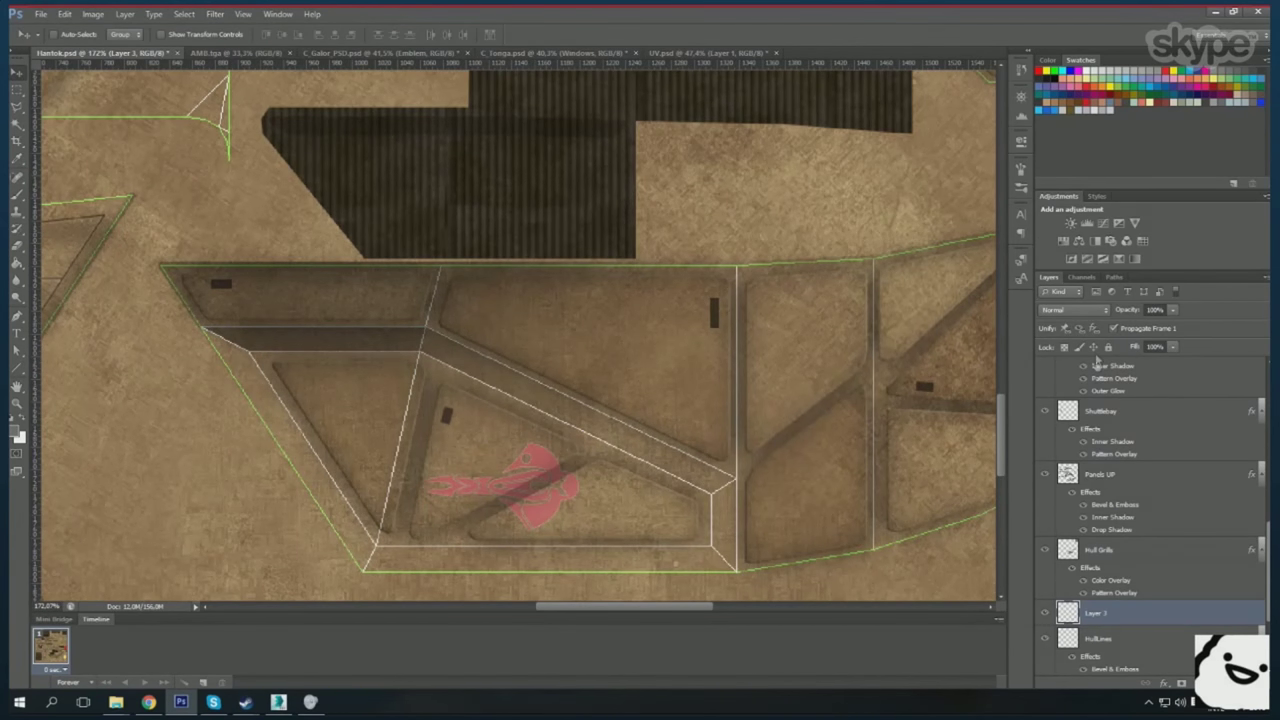
- Set the decal layer to Multiply, rename it Emblem, and copy layer effects onto it
click(1075, 310)
click(1075, 365)
double_click(1105, 610)
text(Emblem)
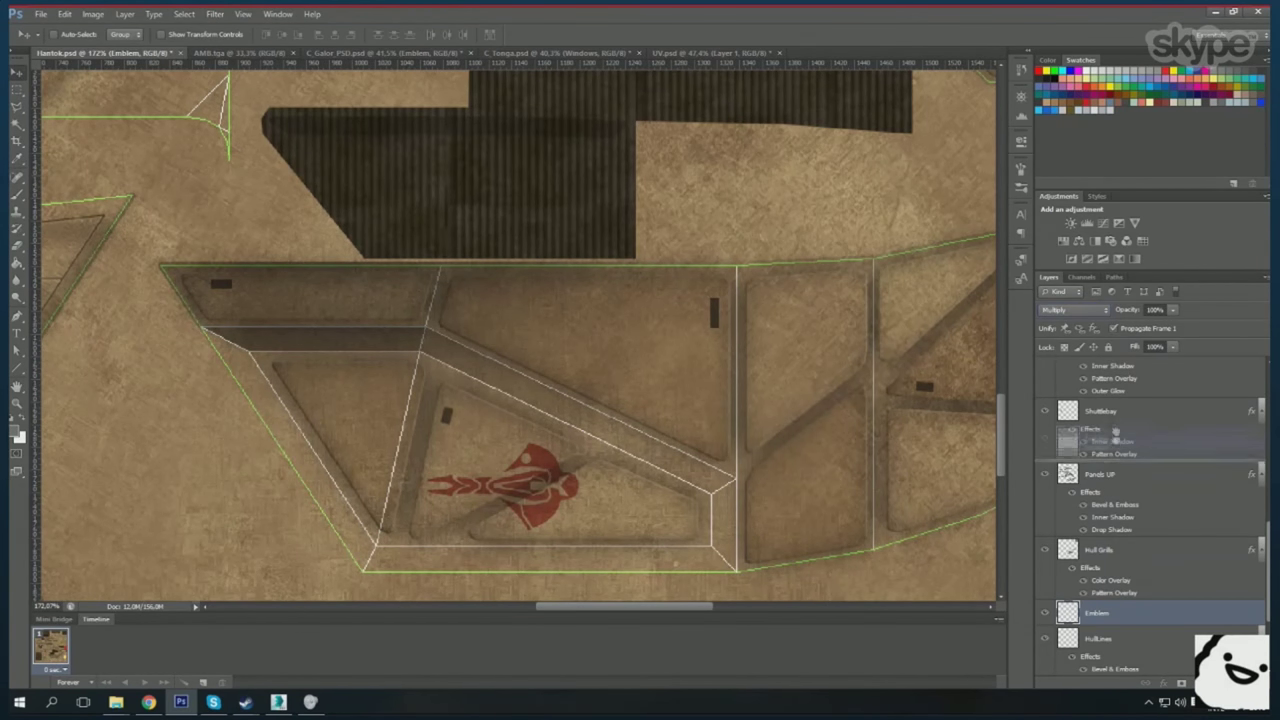
drag(1115, 432, 1110, 612)
click(278, 702)
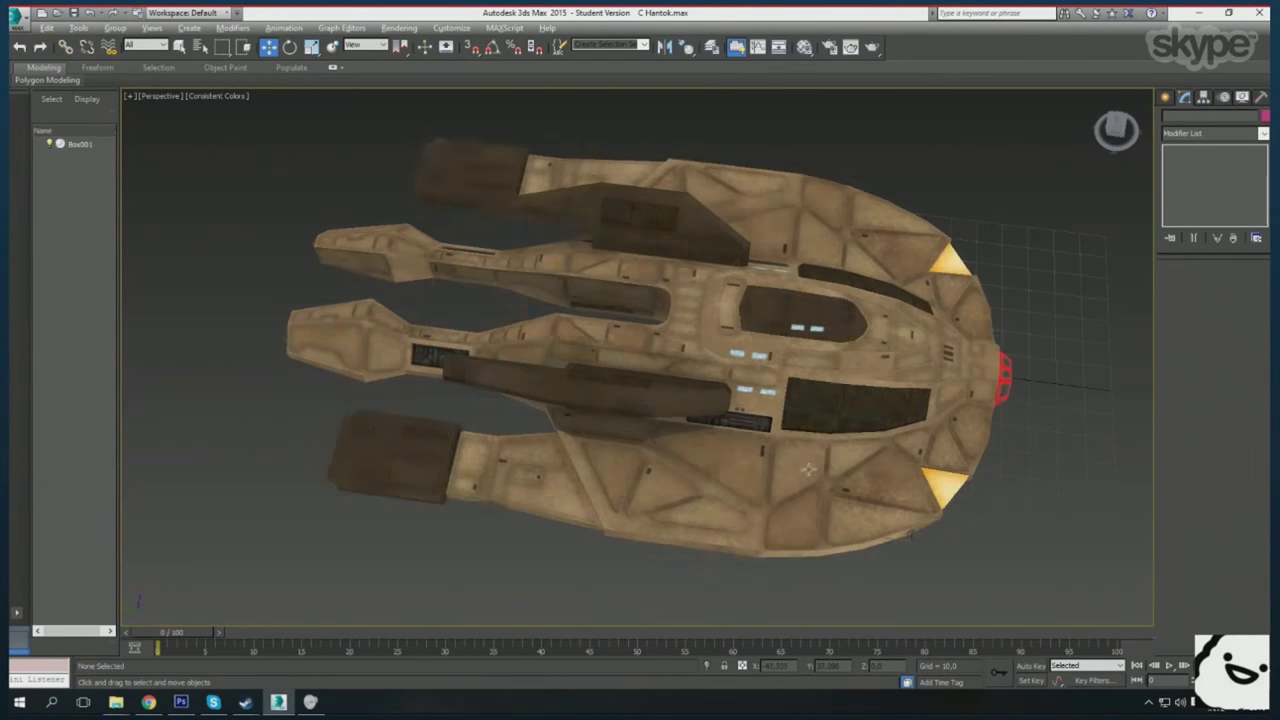
- Orbit the ship from above and low front to inspect the red emblem on the hull
mouse_move(808, 470)
mouse_down()
mouse_move(662, 500)
mouse_move(651, 474)
mouse_move(637, 487)
mouse_up()
key(alt+Tab)
key(alt+Tab)
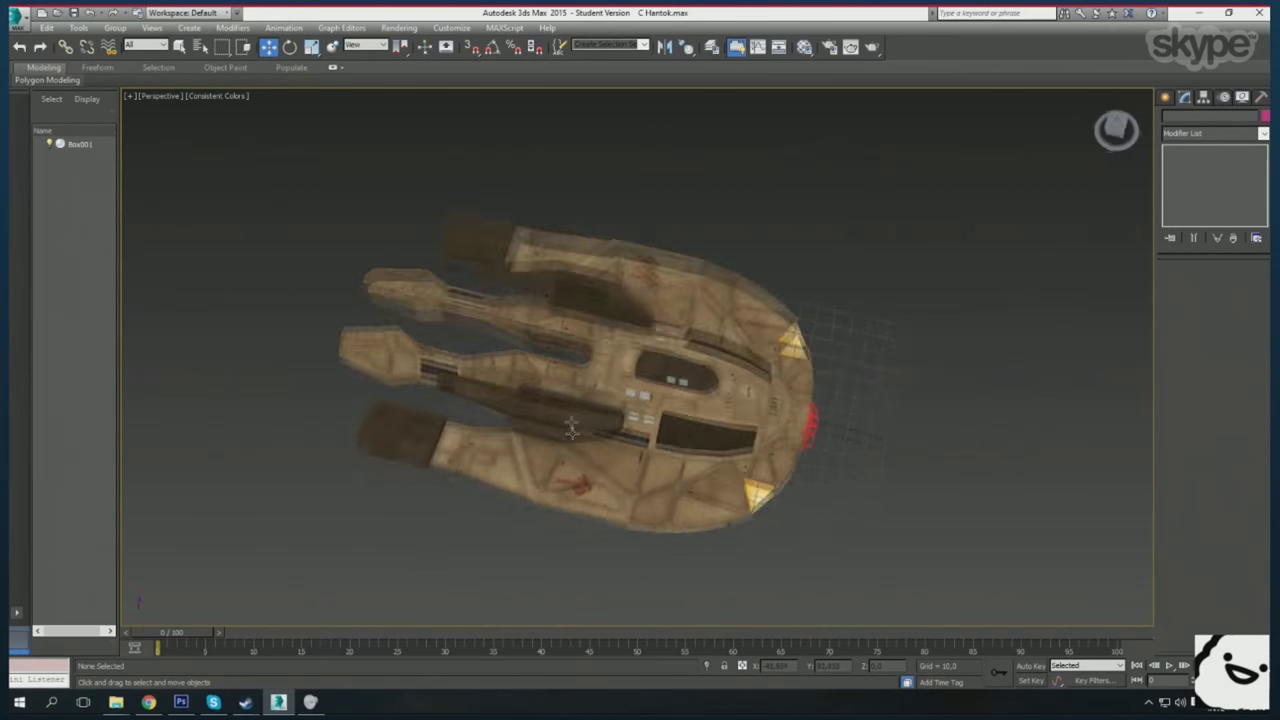
scroll(637, 487, up, 5)
scroll(637, 487, down, 5)
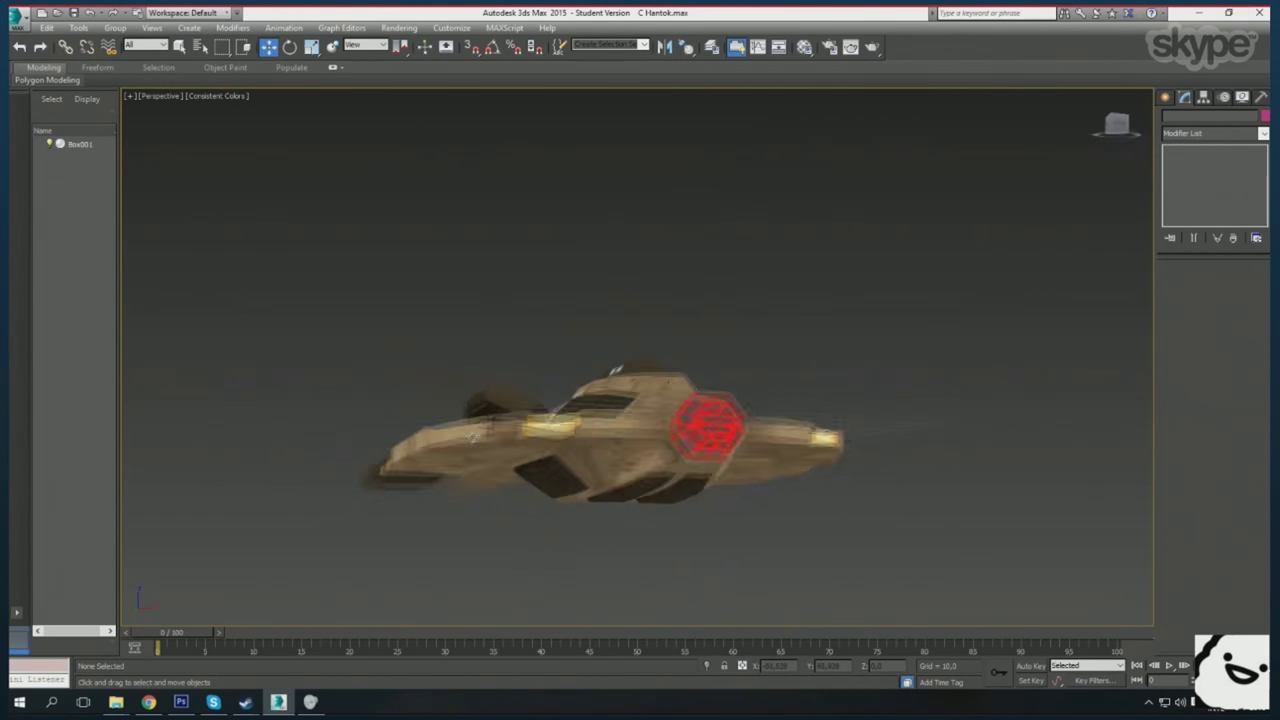
mouse_move(637, 487)
mouse_down()
mouse_move(748, 553)
mouse_move(781, 456)
mouse_up()
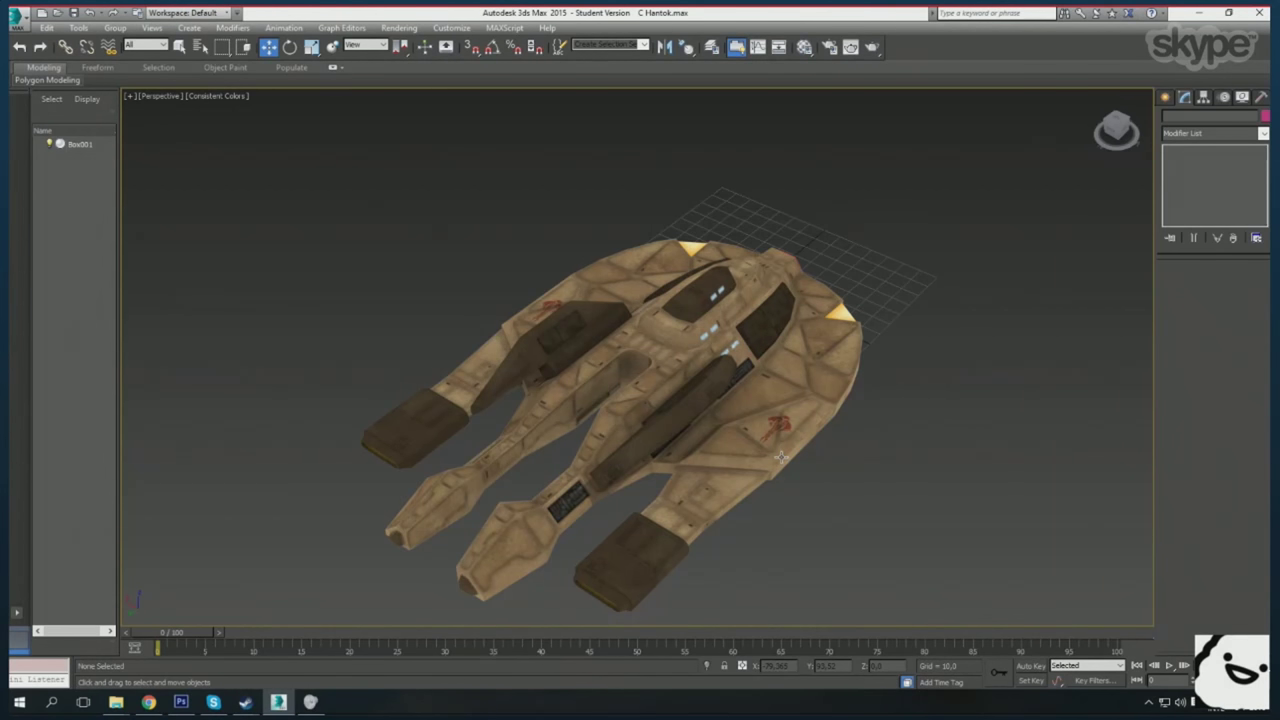
mouse_move(781, 456)
mouse_down()
mouse_move(656, 312)
mouse_move(565, 427)
mouse_up()
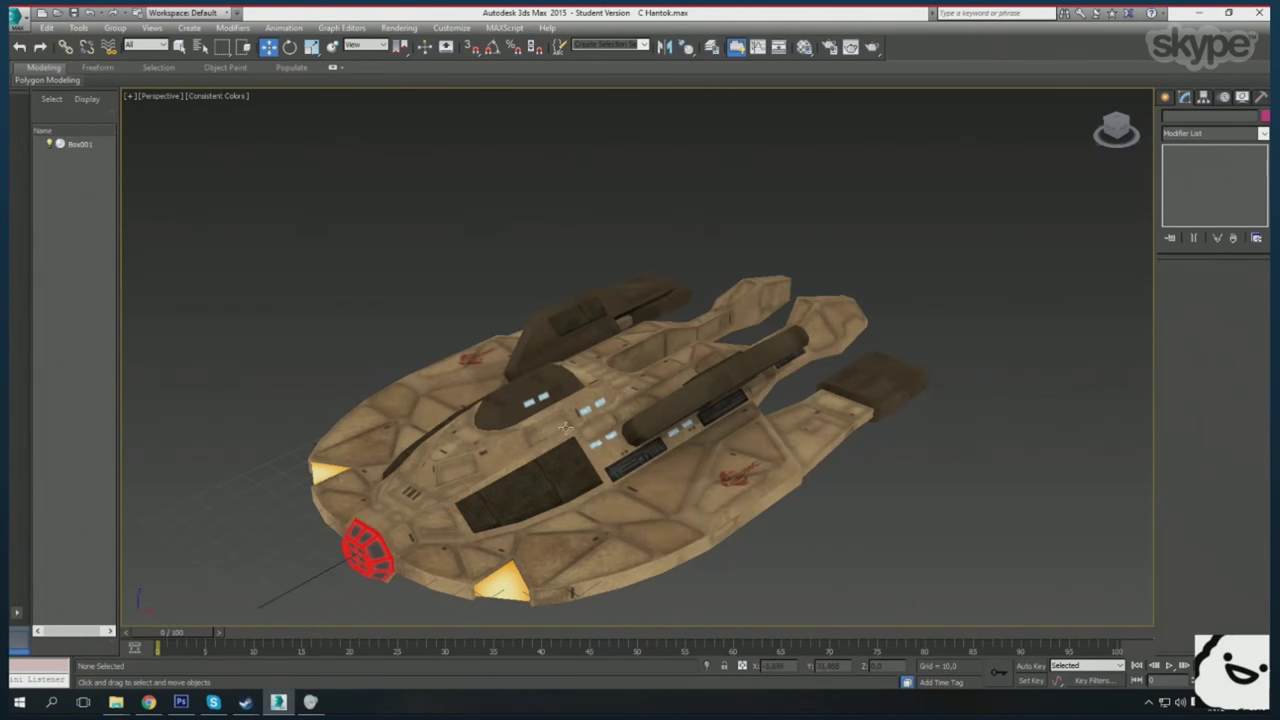
click(181, 703)
- Rename the new layers to Main Weapon and Bridge Light
click(1088, 570)
key(ctrl+0)
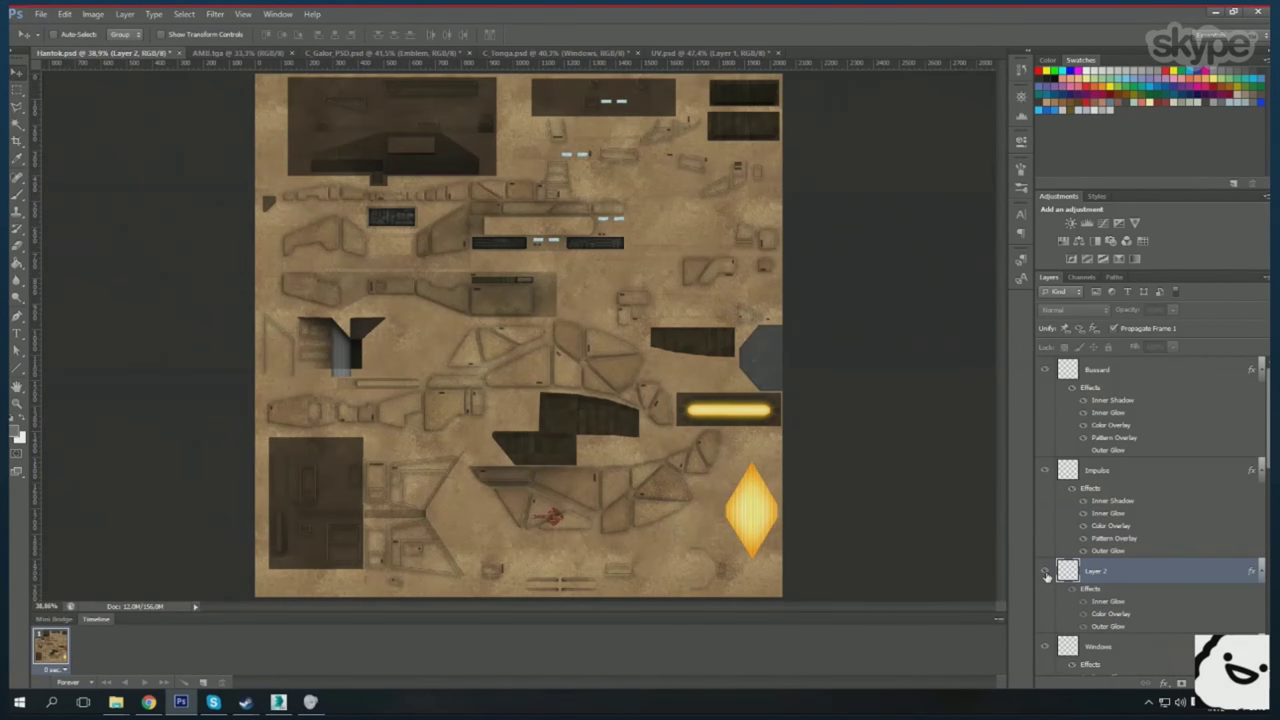
key(Return)
scroll(1150, 500, down, 3)
click(1112, 546)
text(Bridge Lig)
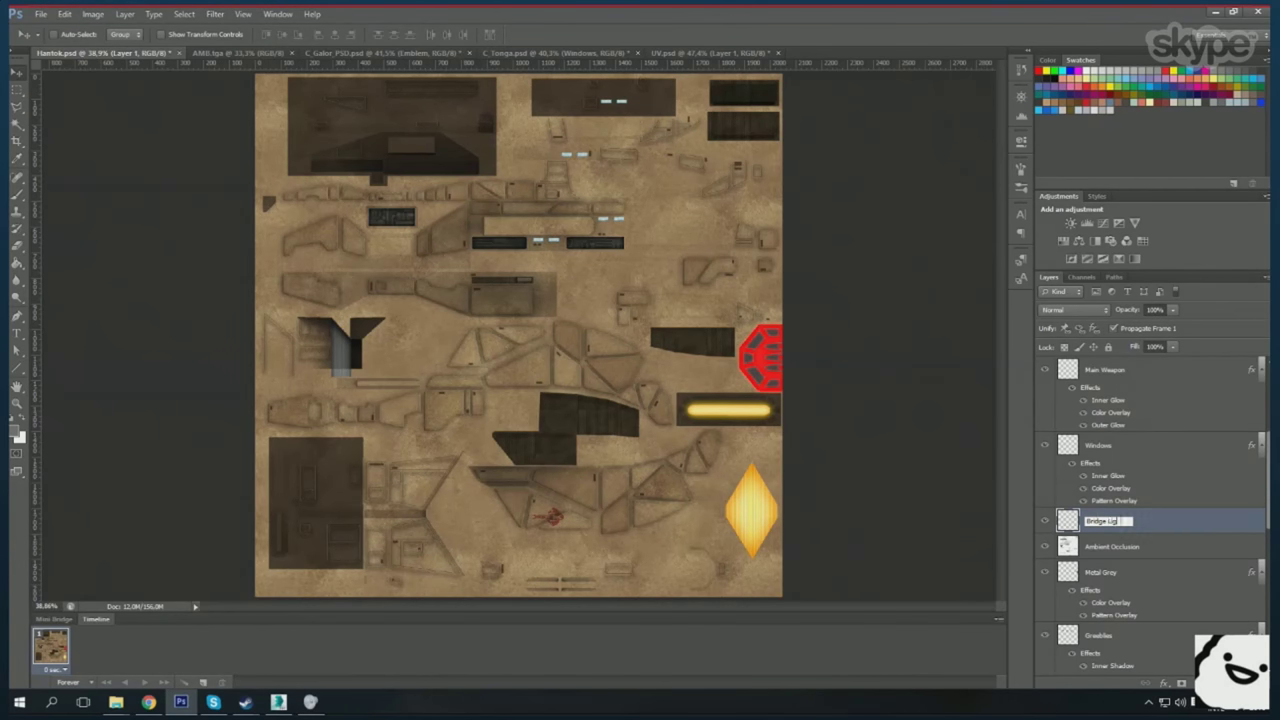
key(Return)
scroll(1150, 500, down, 2)
scroll(503, 265, up, 5)
- Switch to the Ellipse tool and give the Bridge Light layer an Inner Shadow style
right_click(17, 366)
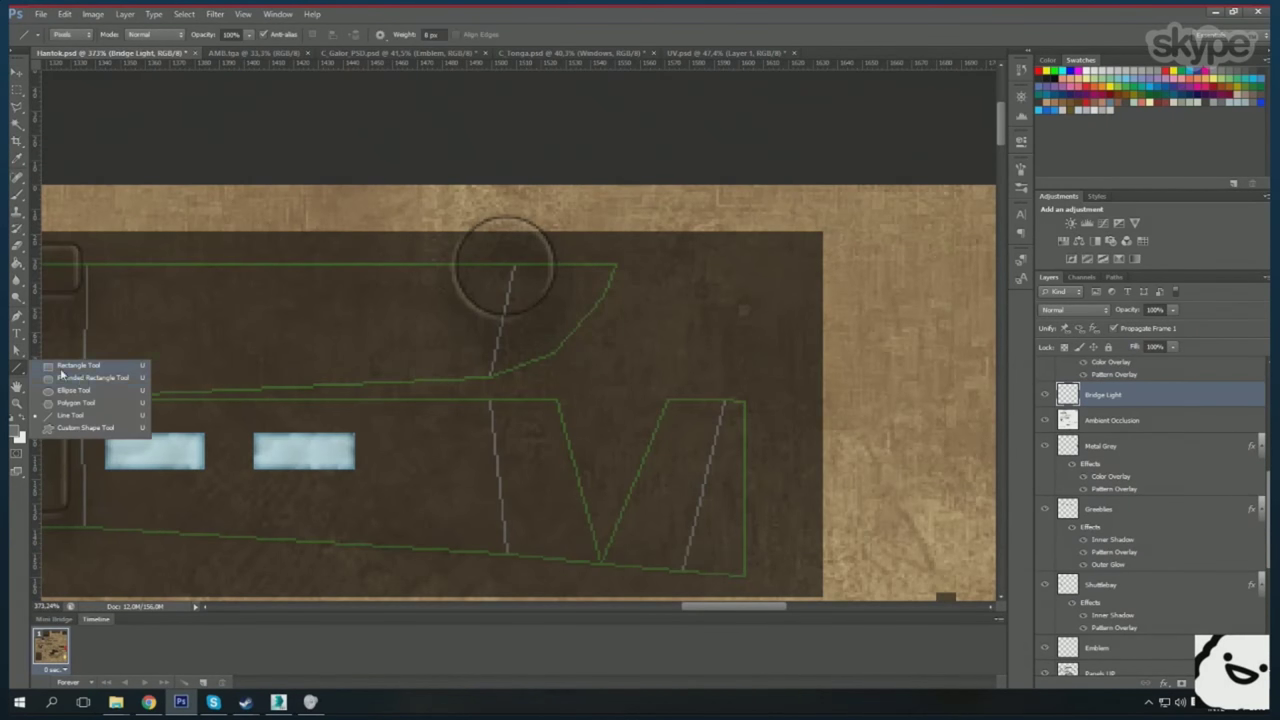
click(73, 390)
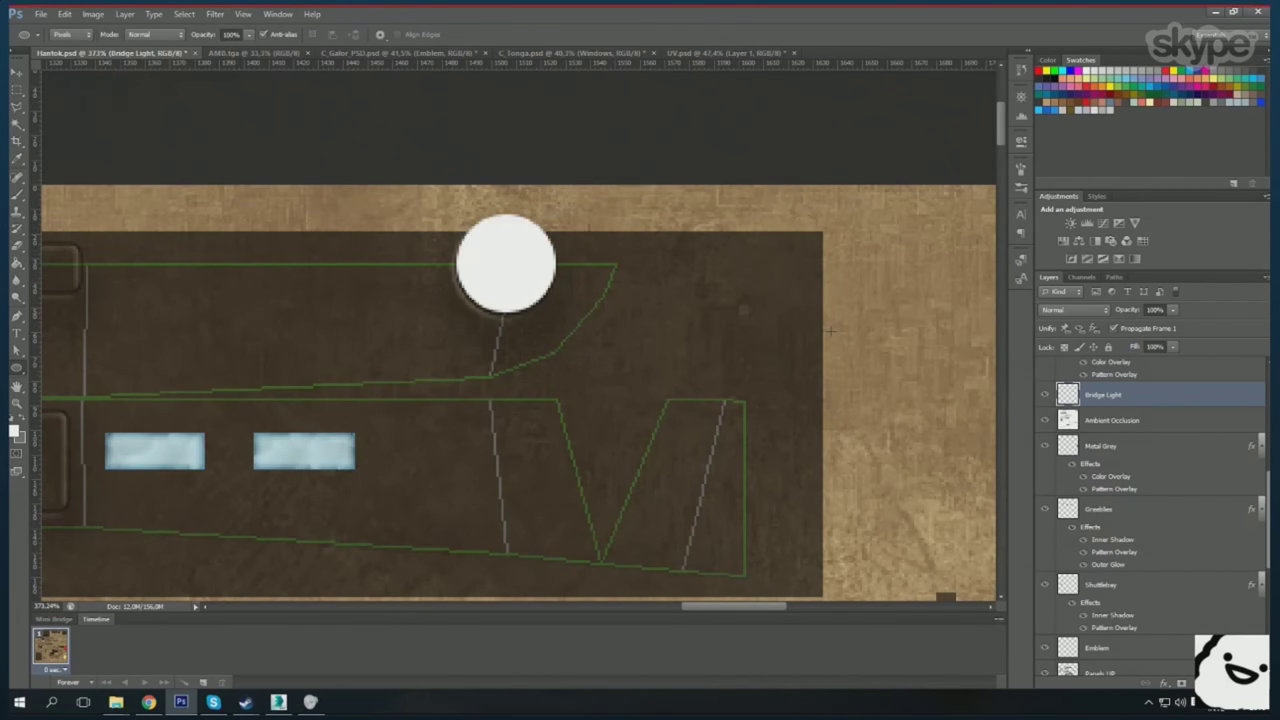
double_click(1153, 399)
click(895, 443)
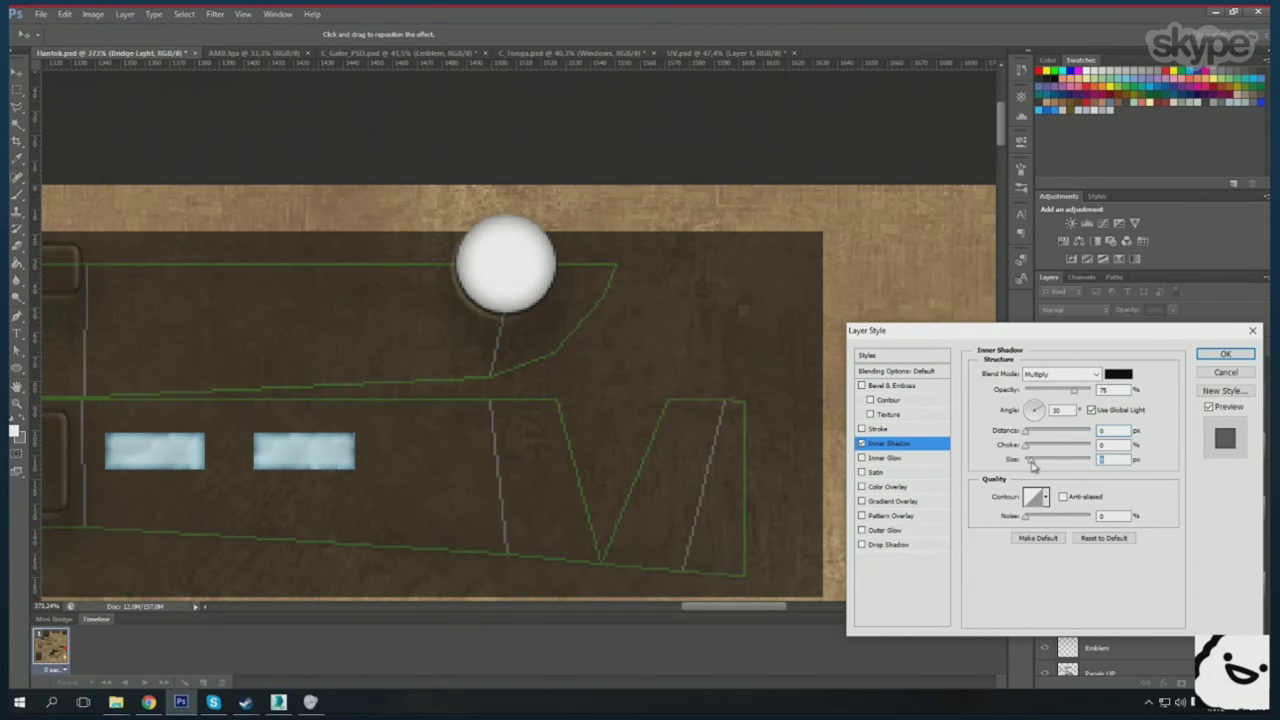
click(1224, 354)
- Commit the resized, repositioned white bridge light dome and zoom back out
key(ctrl+t)
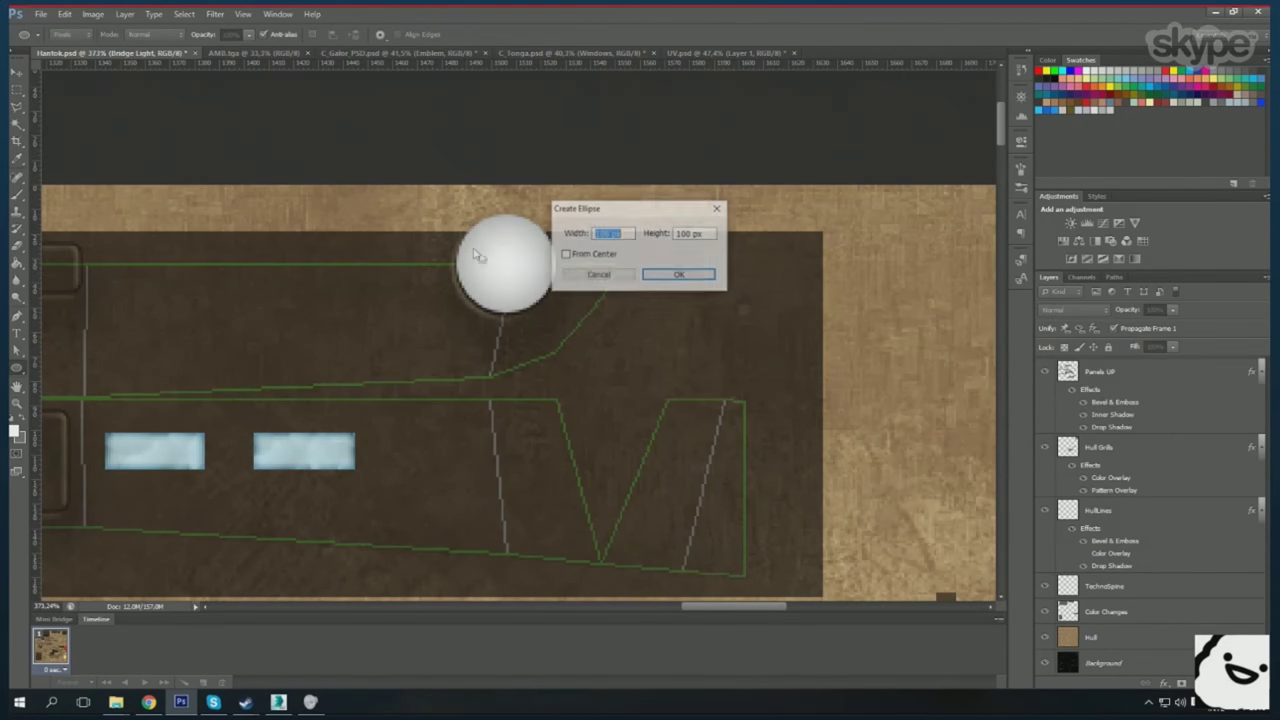
key(Return)
scroll(500, 258, up, 2)
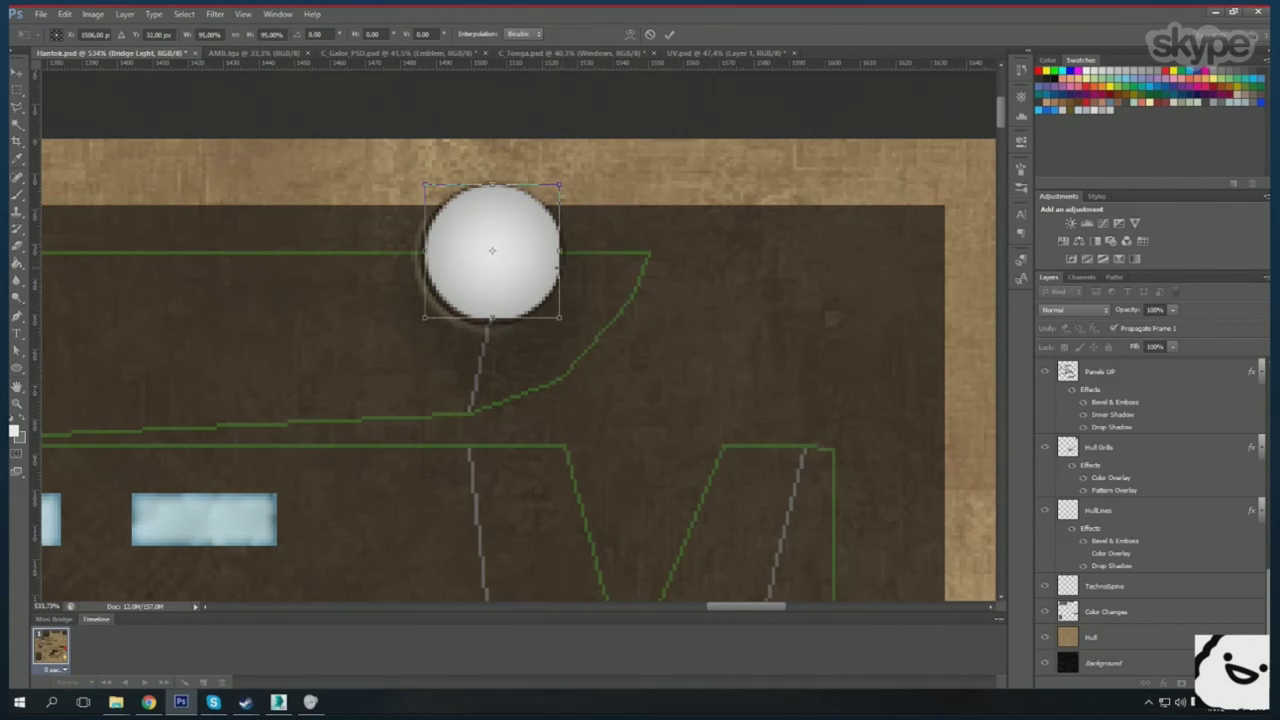
key(v)
key(Return)
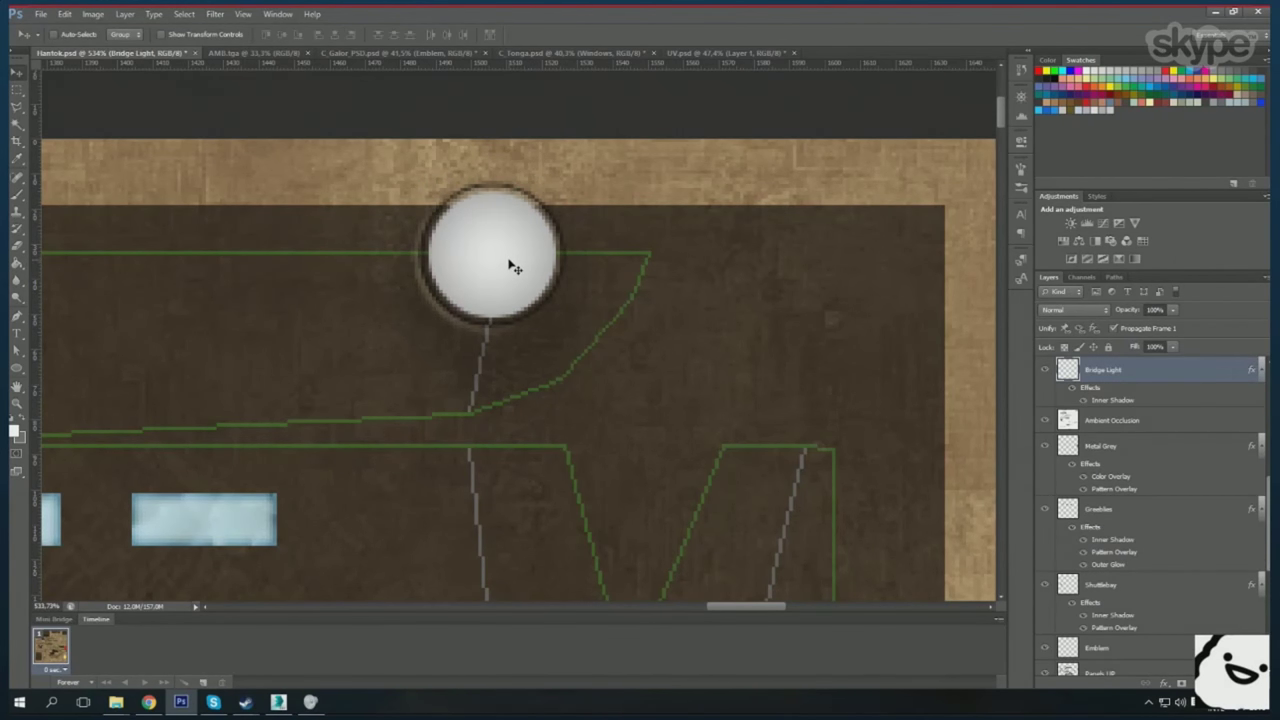
scroll(540, 337, down, 2)
scroll(540, 337, down, 3)
- Zoom in on the white bridge light dome on the textured ship
key(alt+Tab)
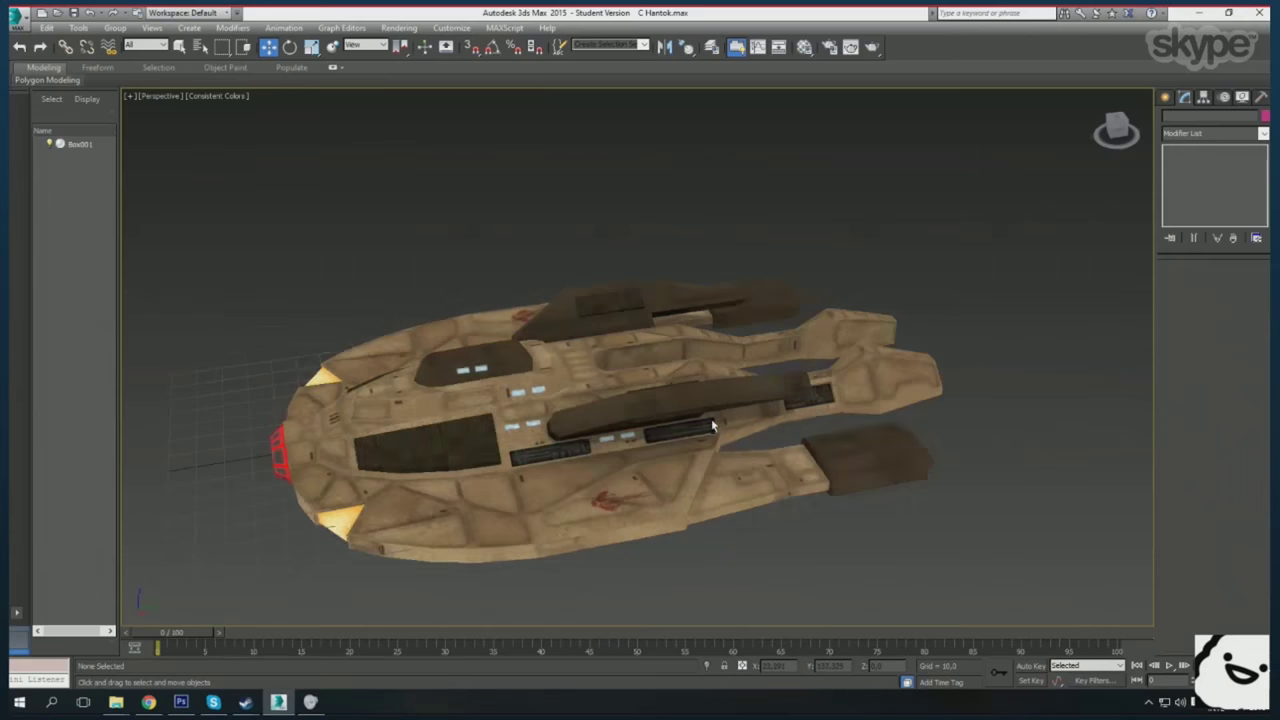
scroll(610, 380, up, 6)
scroll(495, 376, up, 4)
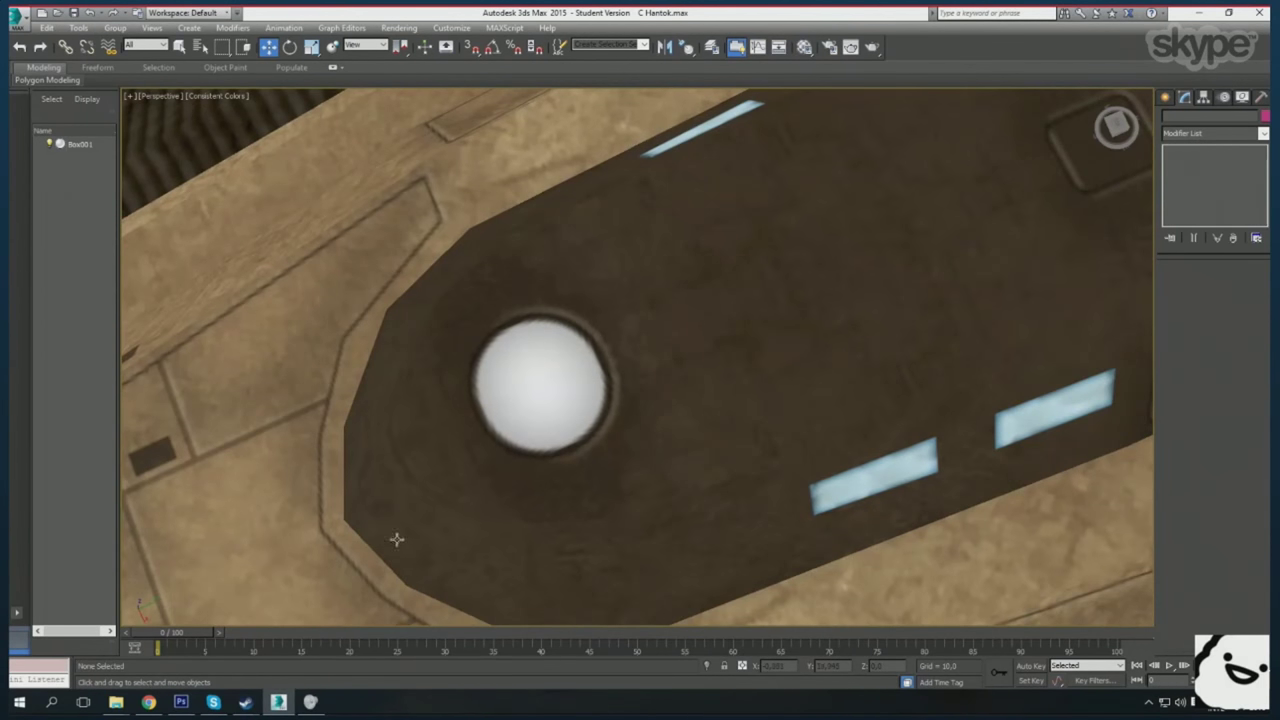
click(181, 704)
click(279, 702)
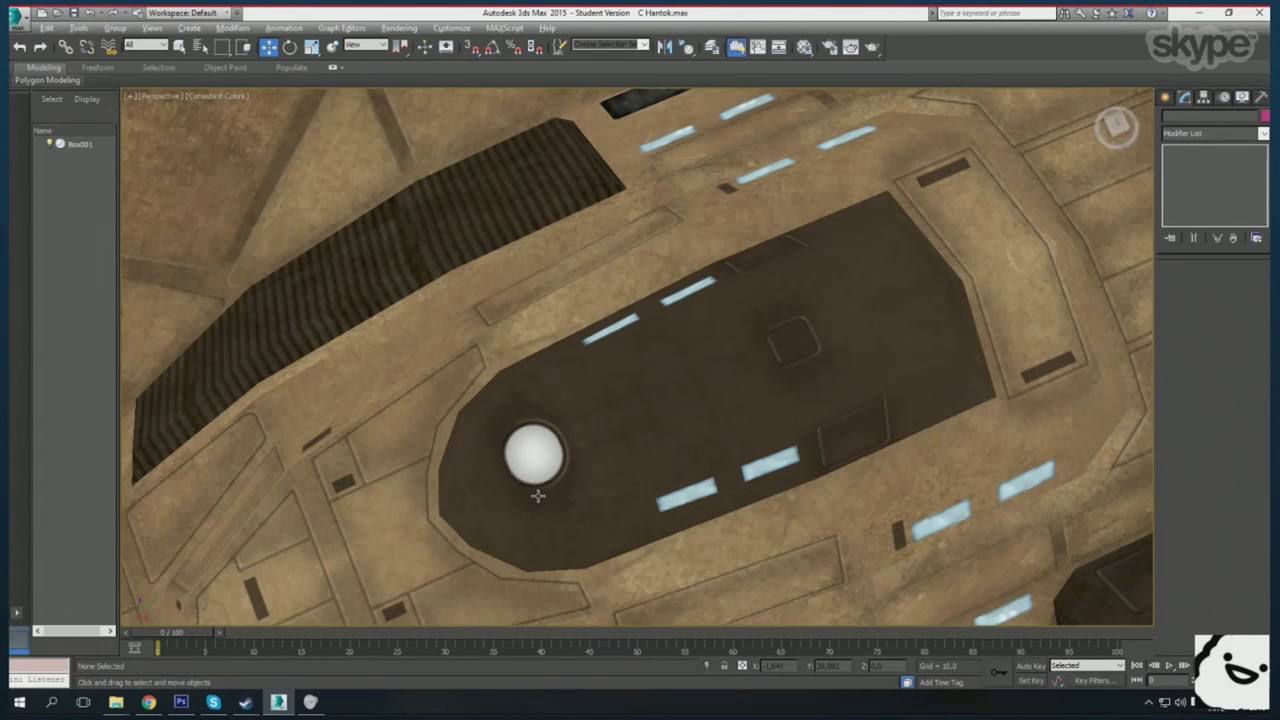
scroll(593, 464, up, 2)
scroll(557, 483, down, 5)
scroll(557, 483, down, 5)
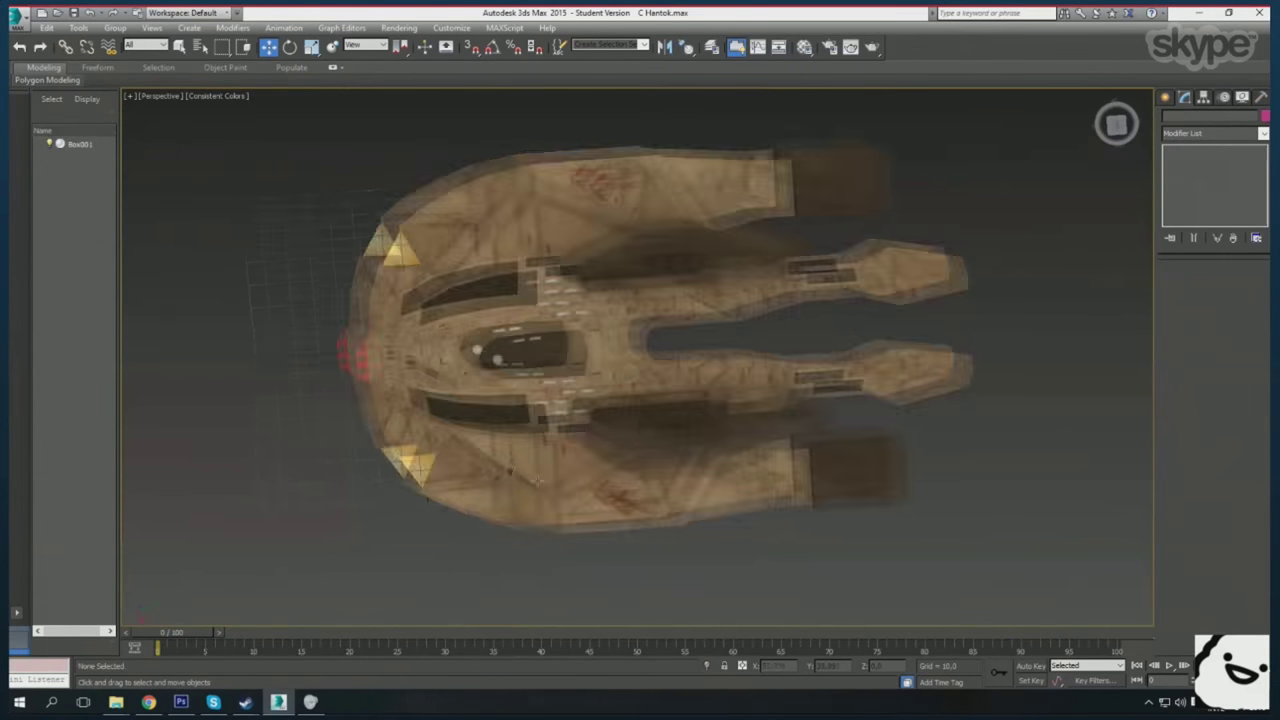
- Orbit from top-down to side-on and around to the red rear hexagon
mouse_move(557, 483)
mouse_down()
mouse_move(781, 353)
mouse_move(891, 354)
mouse_move(748, 425)
mouse_up()
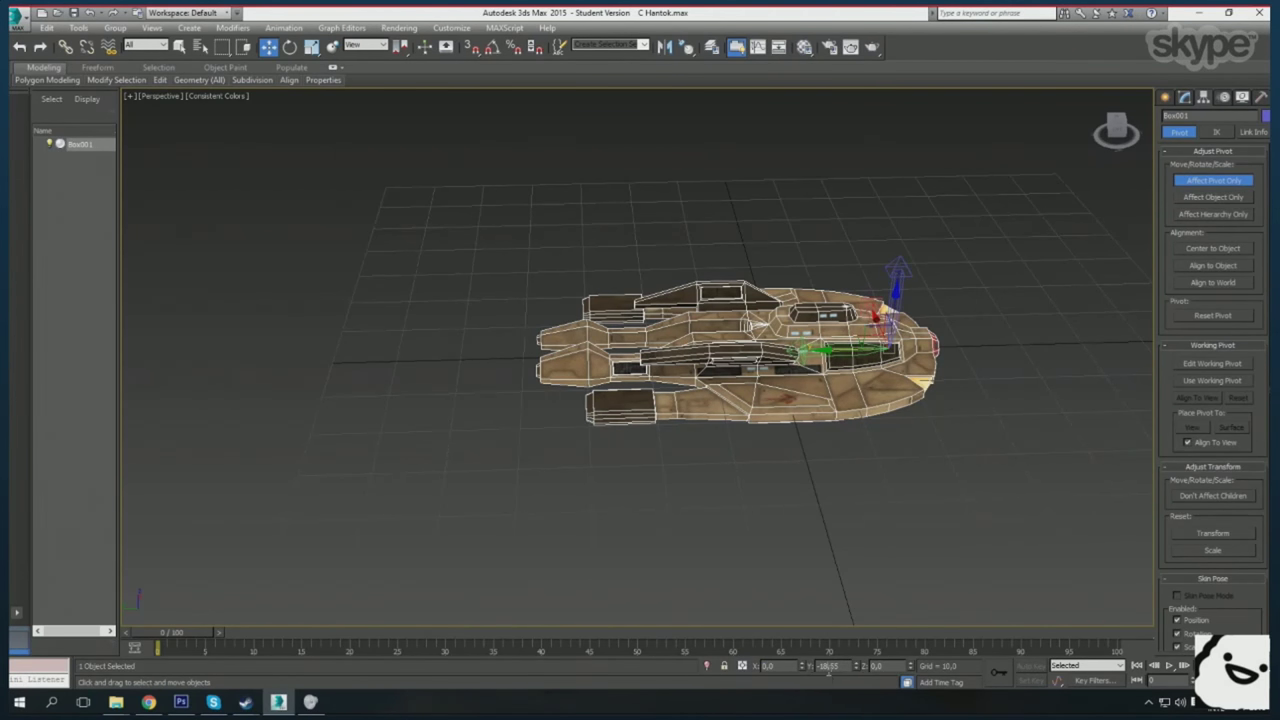
drag(1036, 416, 820, 423)
scroll(820, 423, up, 5)
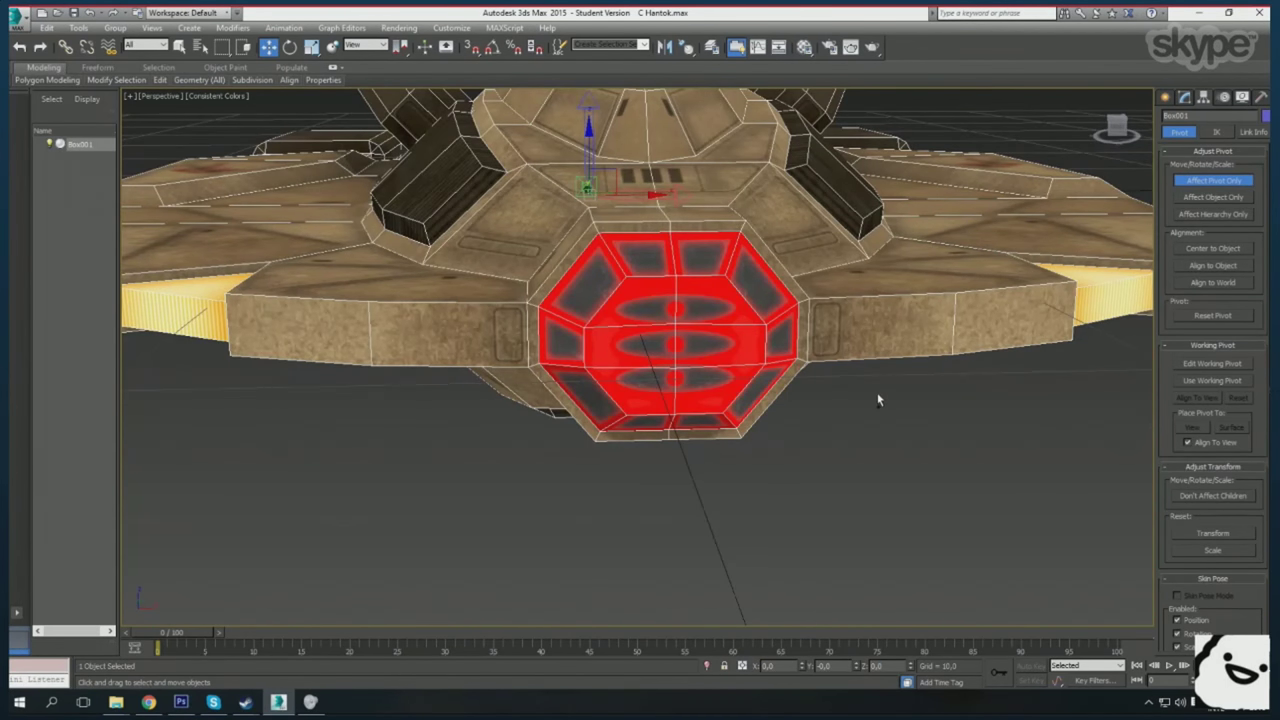
scroll(839, 524, down, 3)
scroll(839, 524, down, 3)
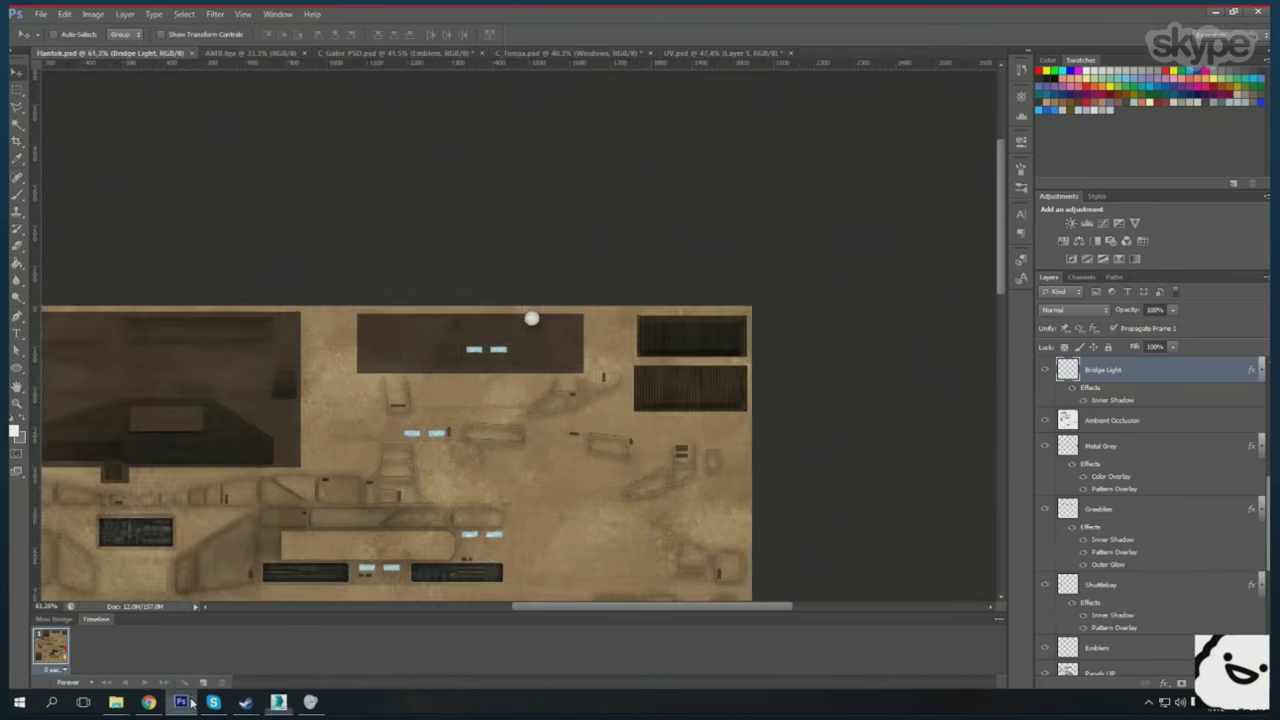
- Flatten the image, discarding hidden layers, and fill the Alpha 1 channel with white
click(122, 14)
click(147, 431)
click(568, 271)
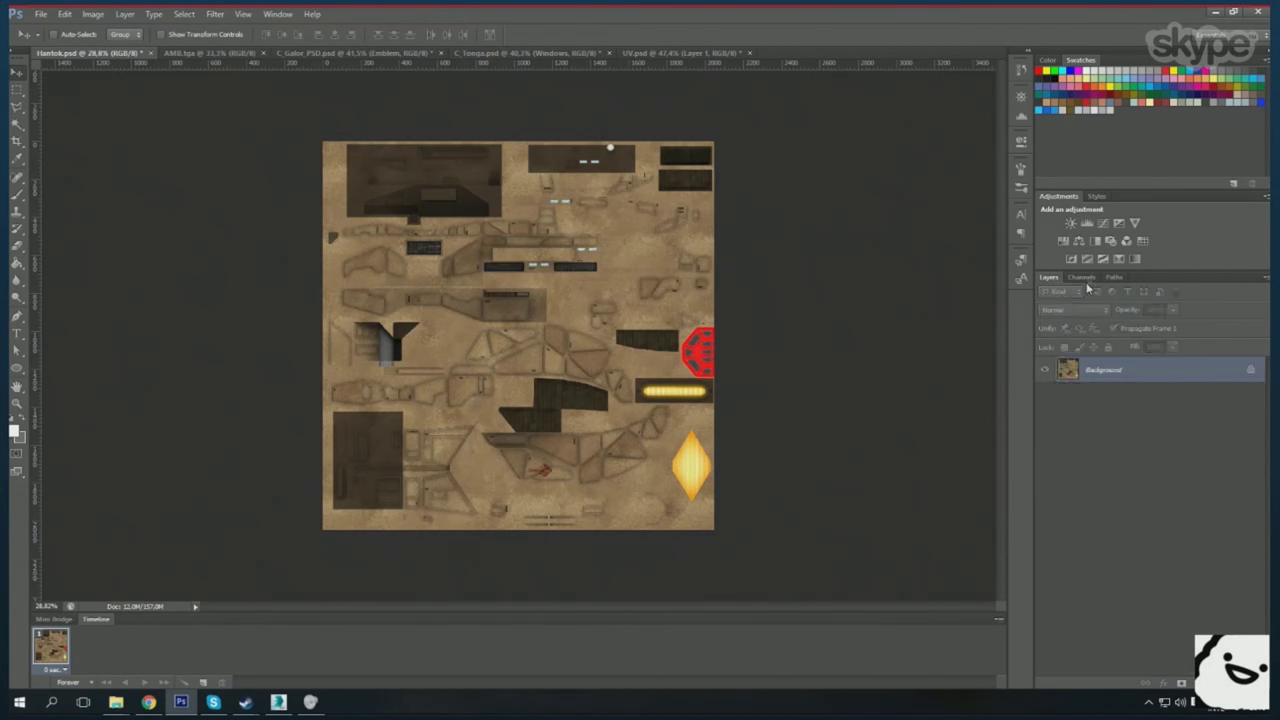
click(1082, 277)
click(1087, 392)
key(ctrl+a)
key(ctrl+v)
click(16, 260)
click(500, 330)
click(1082, 295)
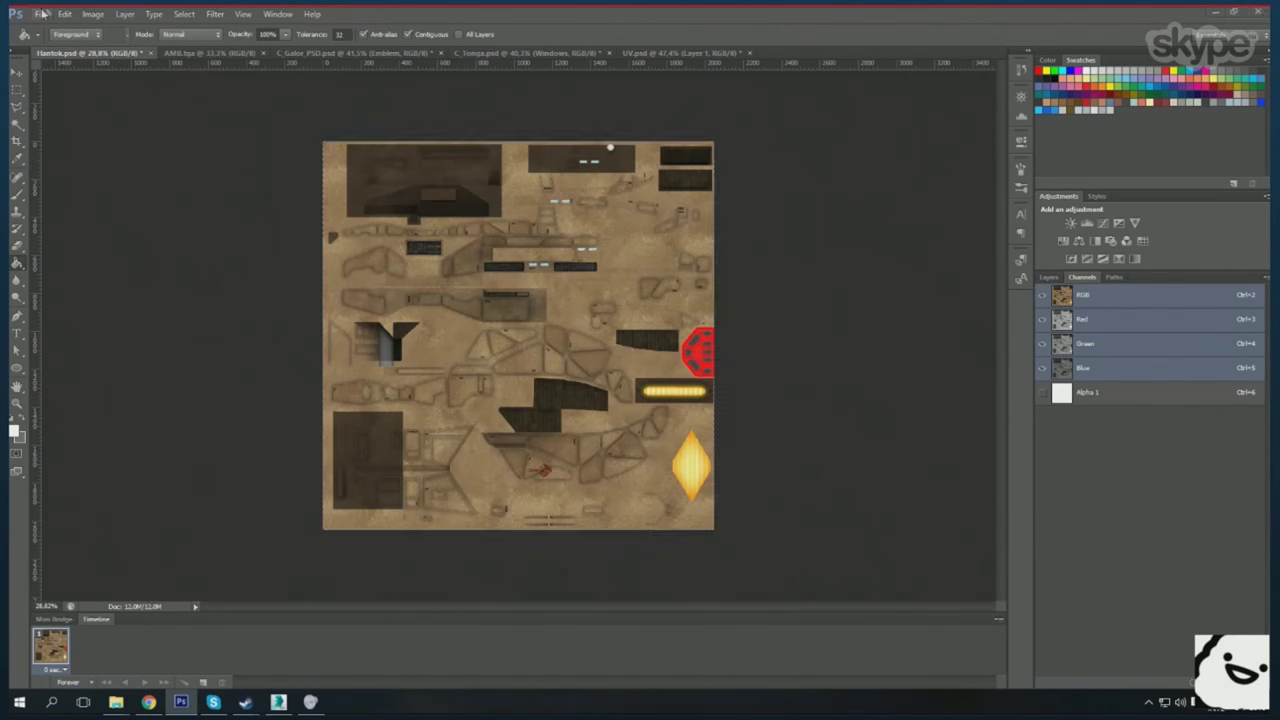
- Save the texture as C_Hantok_Diffuse.dds with the DDS export settings
click(41, 14)
click(90, 173)
text(C_Hantok)
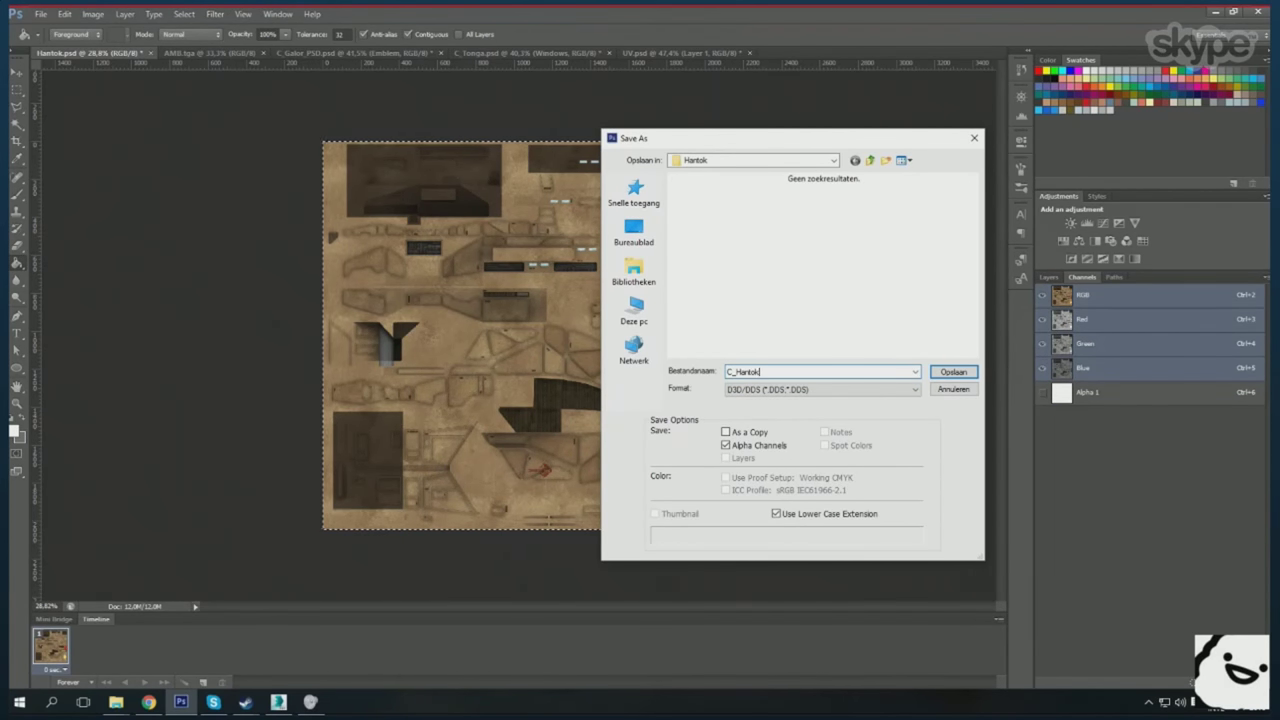
key(Return)
click(768, 370)
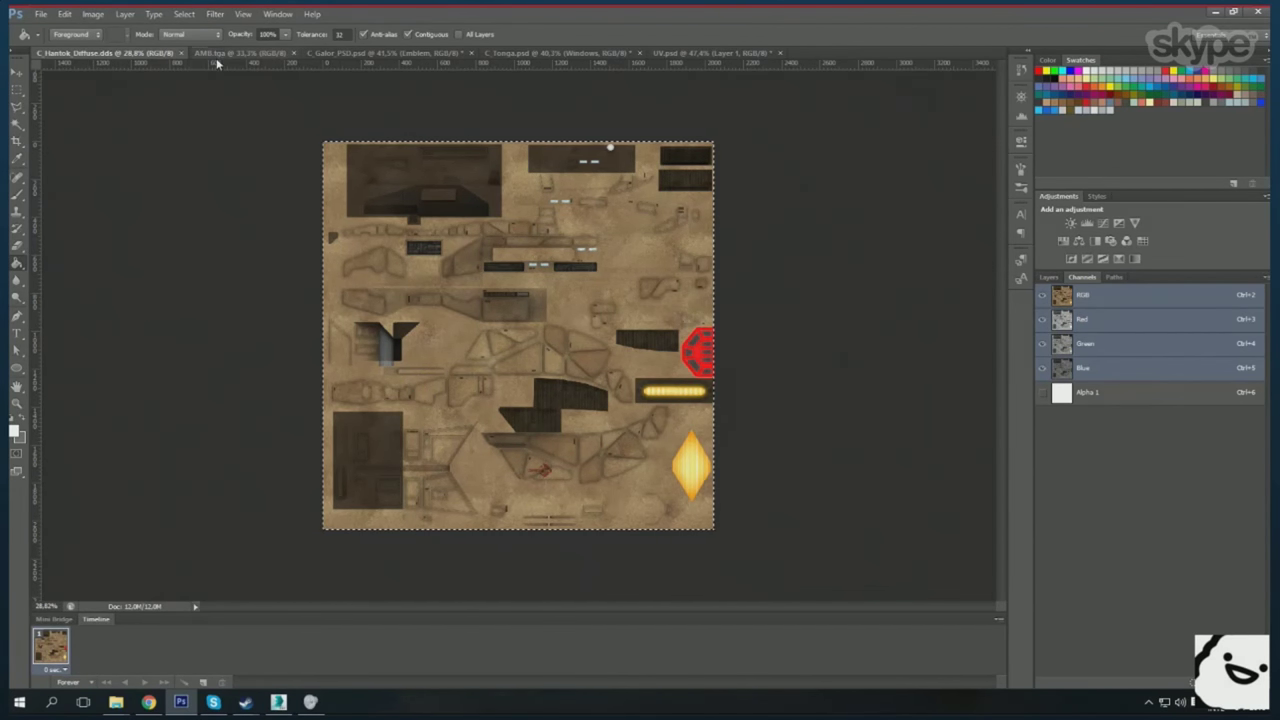
- Close the other texture documents without saving UV.psd and browse to the ship's texture folder
click(293, 52)
click(316, 52)
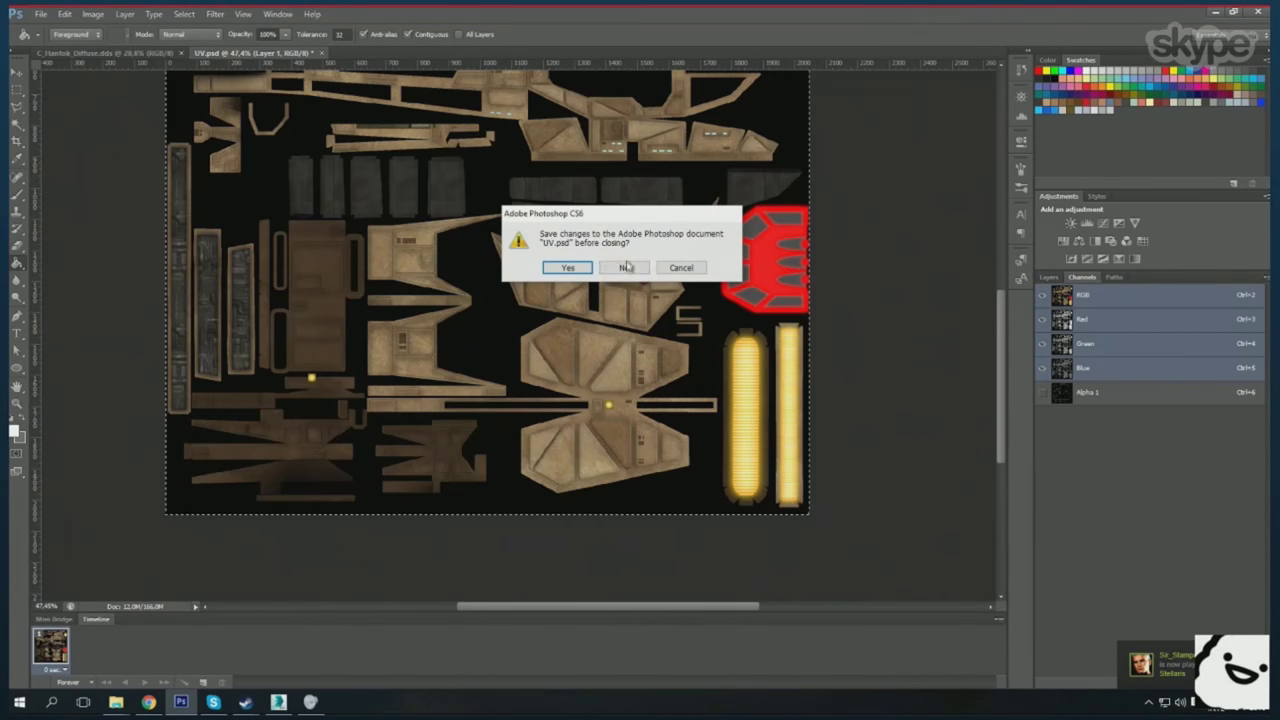
click(626, 267)
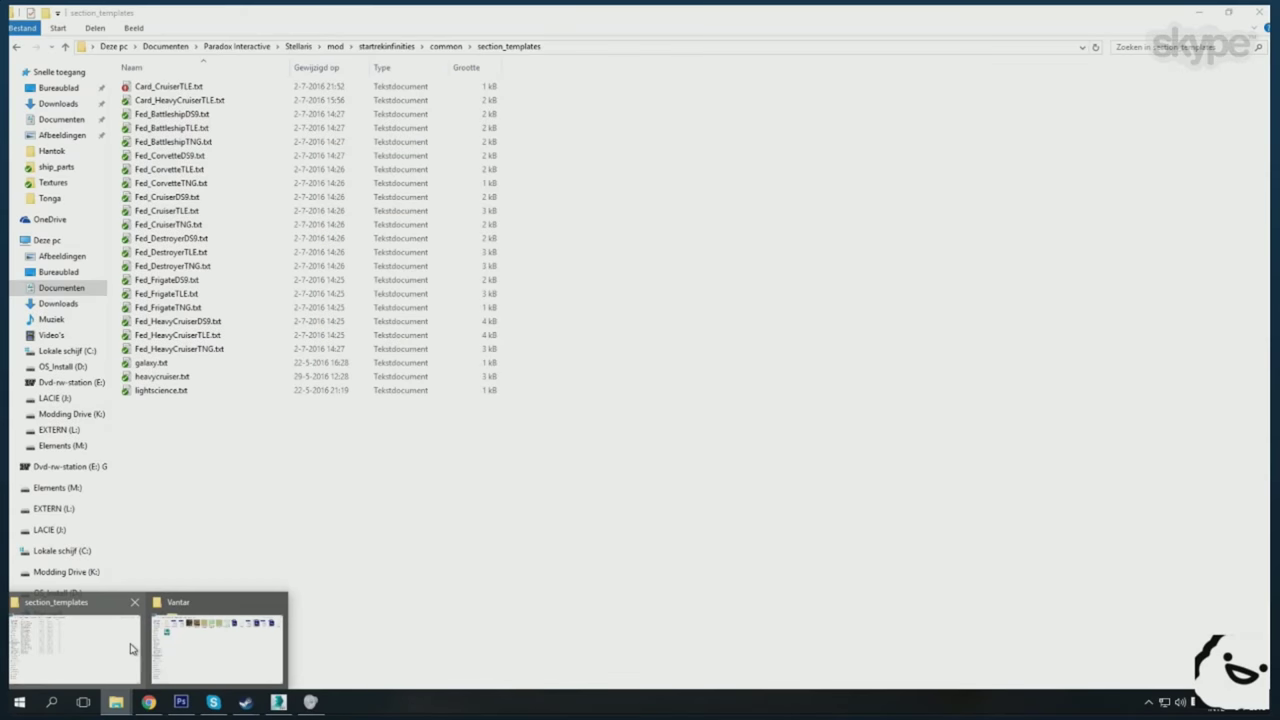
click(217, 648)
double_click(271, 117)
double_click(226, 109)
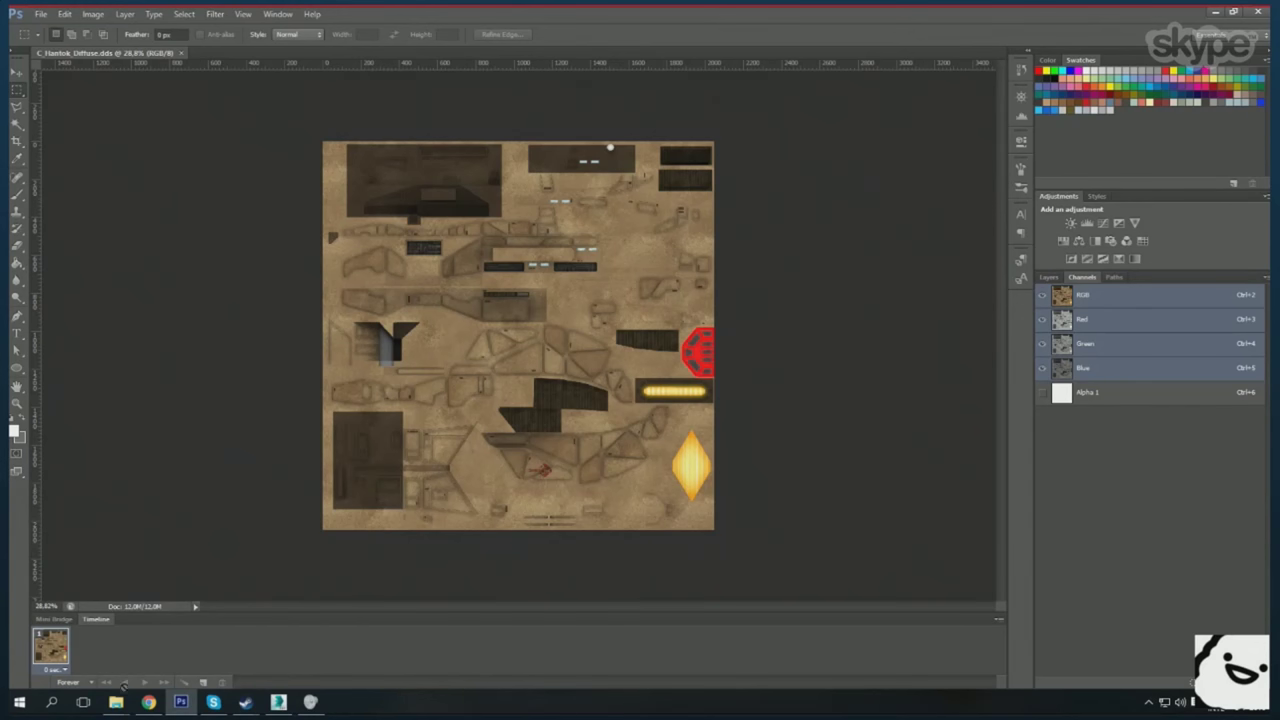
- Reopen the layered Hantok.psd and flatten it
click(116, 702)
double_click(297, 105)
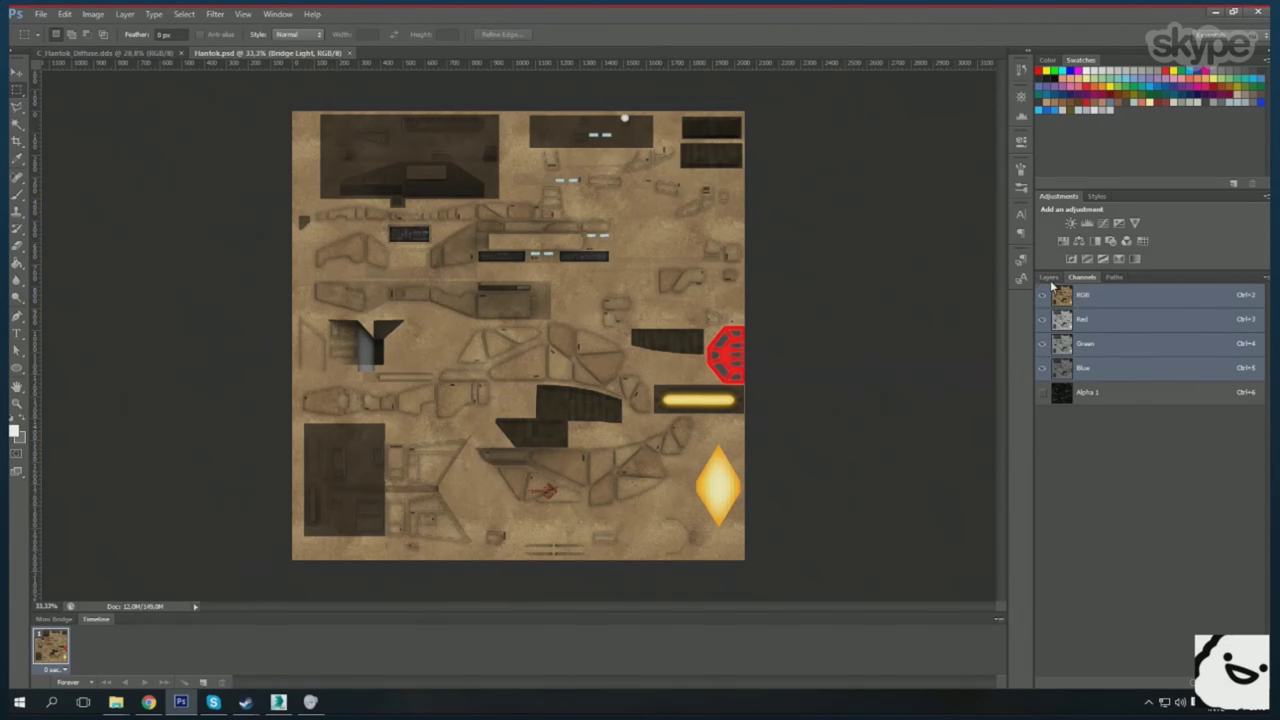
click(1048, 277)
scroll(1150, 480, down, 3)
click(124, 14)
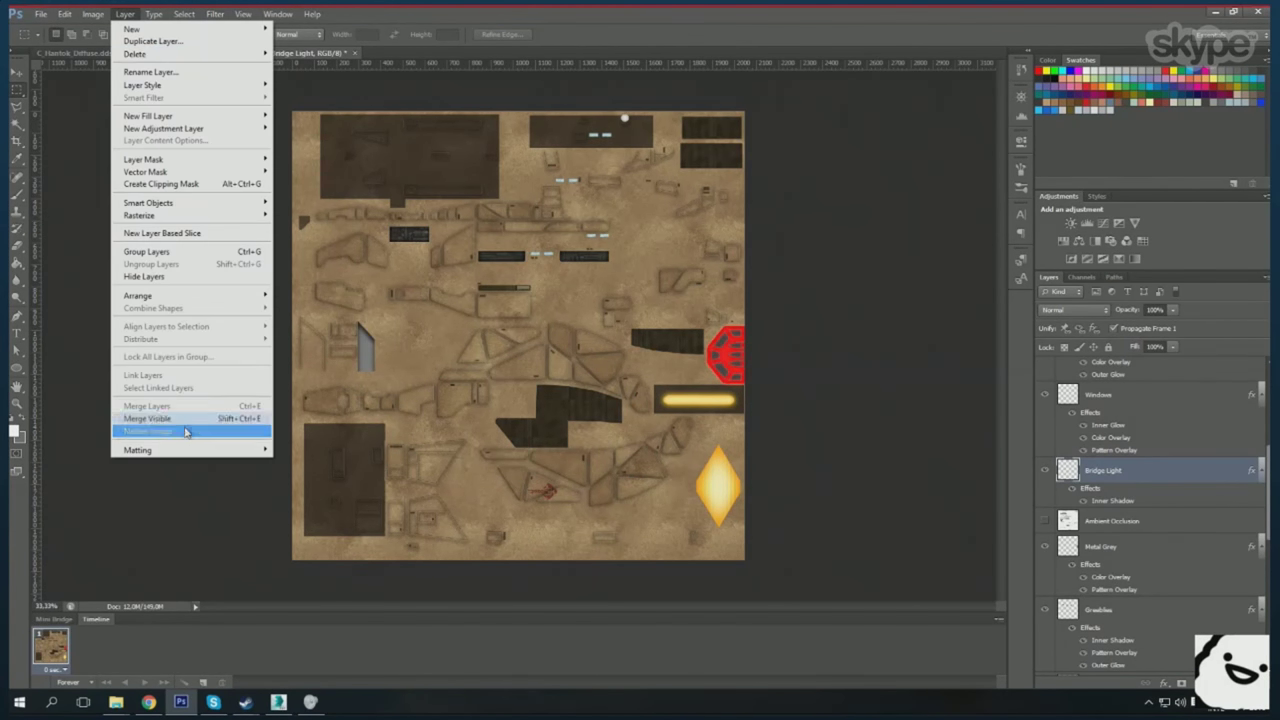
click(185, 431)
- Fill the diffuse DDS's Red and Blue channels with black
click(100, 52)
click(1081, 277)
click(1083, 368)
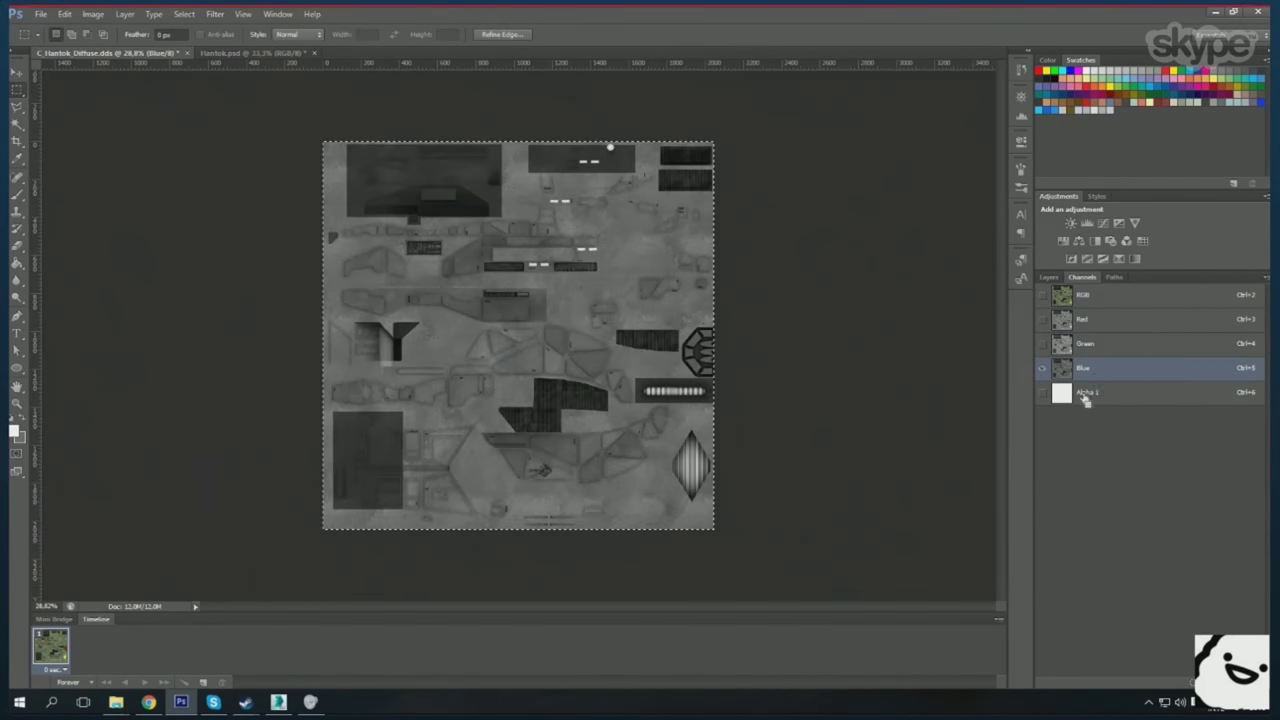
click(1085, 392)
click(1083, 319)
key(Delete)
click(1085, 343)
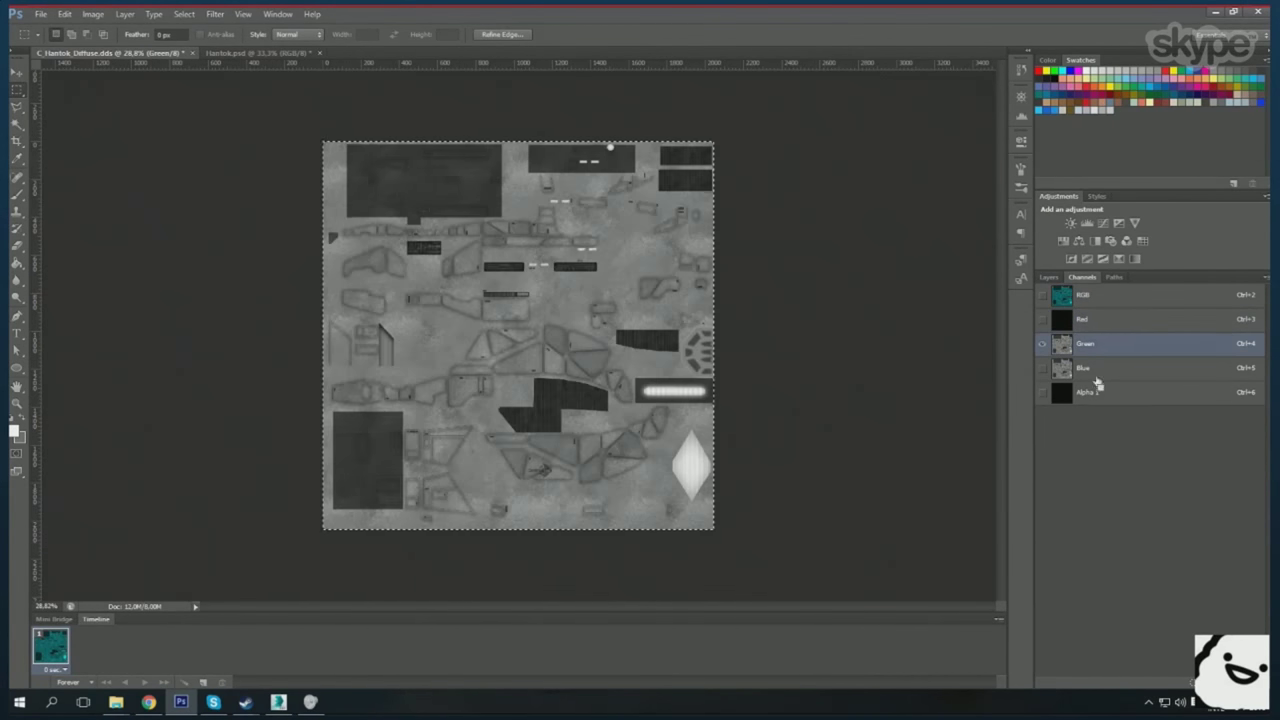
key(shift+F5)
key(Return)
- Boost the Green channel's brightness and contrast with Brightness/Contrast
click(92, 14)
click(270, 53)
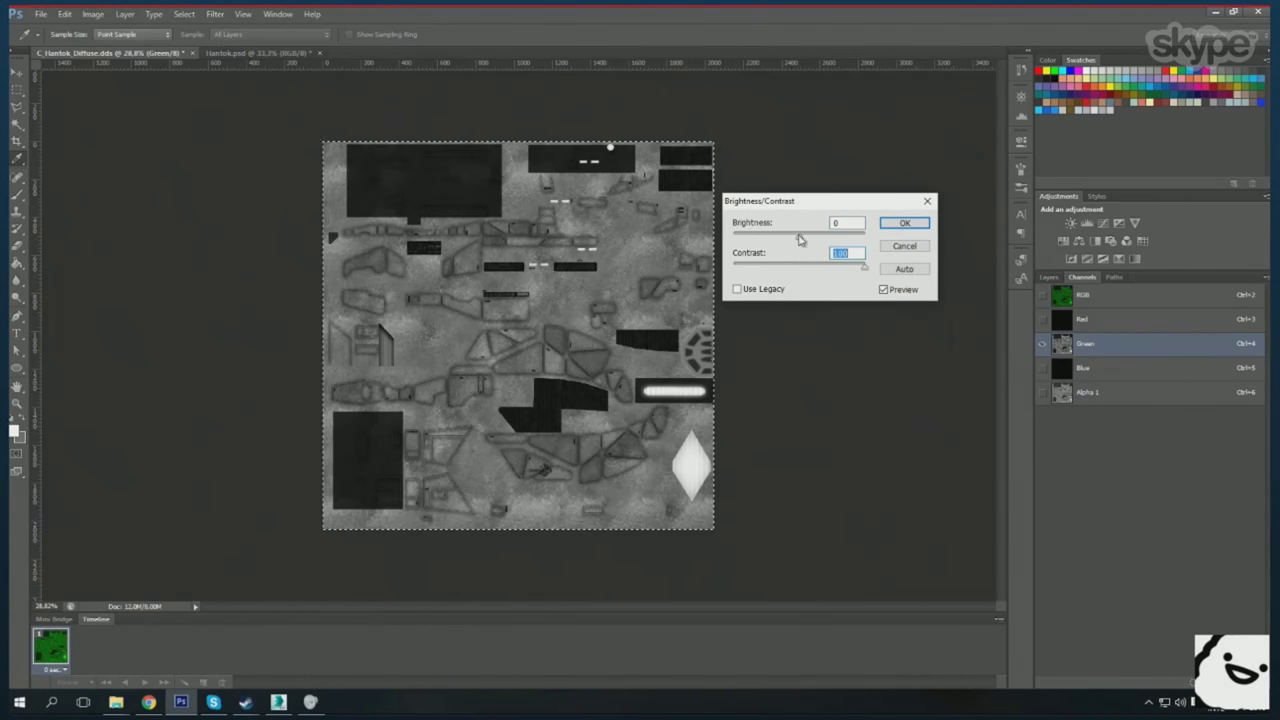
key(Return)
click(92, 14)
click(270, 53)
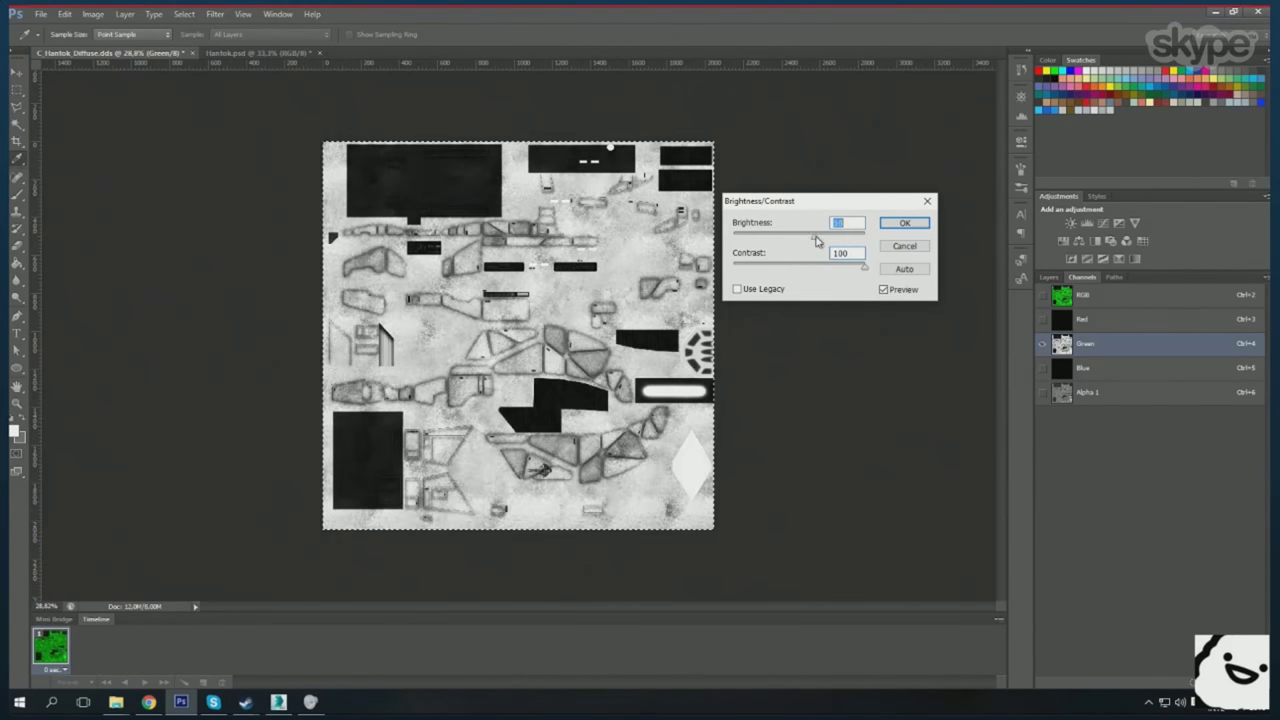
key(Return)
key(m)
click(1076, 395)
- Darken the Alpha 1 channel twice with brightness -150
click(278, 48)
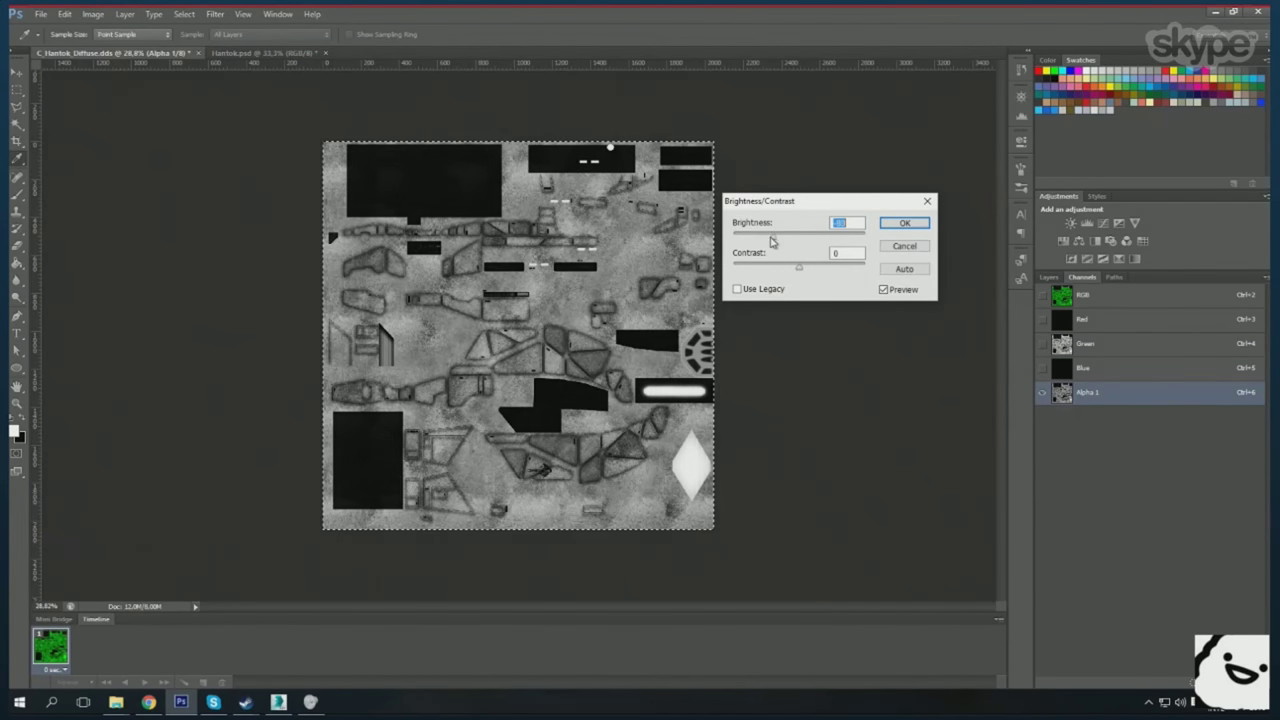
text(-150)
key(Tab)
key(Return)
click(92, 14)
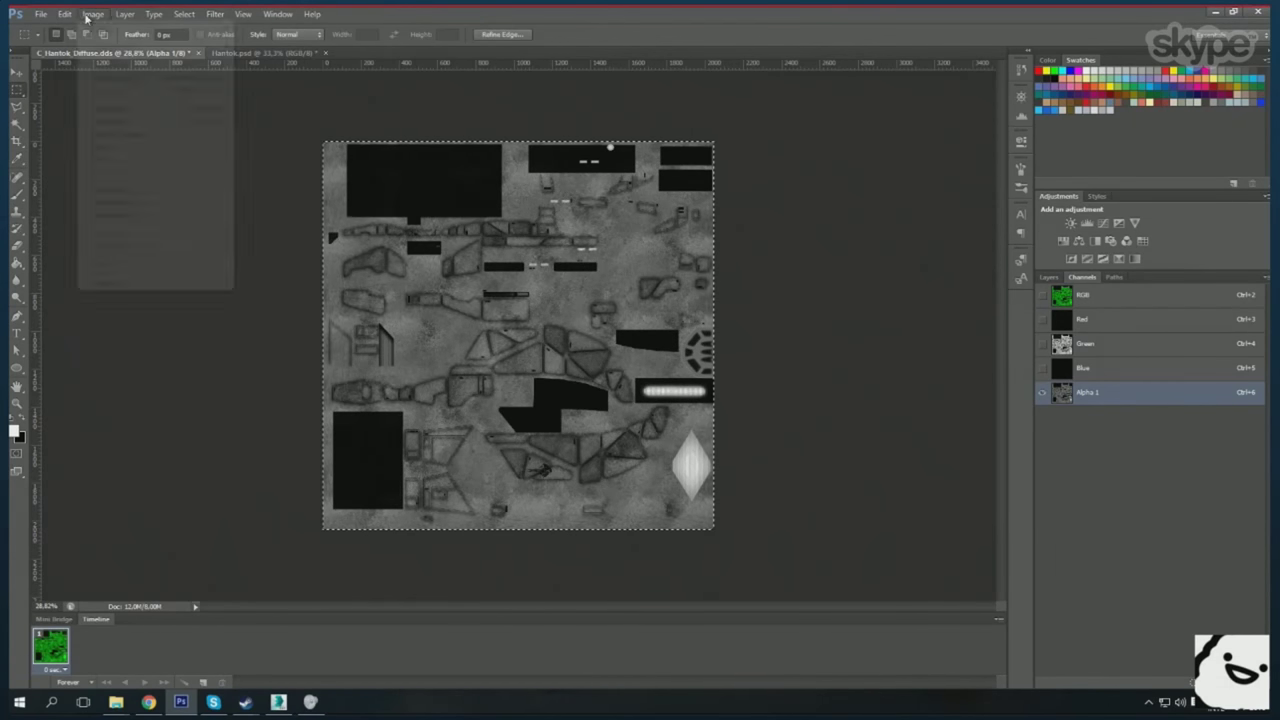
click(278, 48)
key(Tab)
- Return to the composite and save the specular map as C_Hantok_S DDS
key(Return)
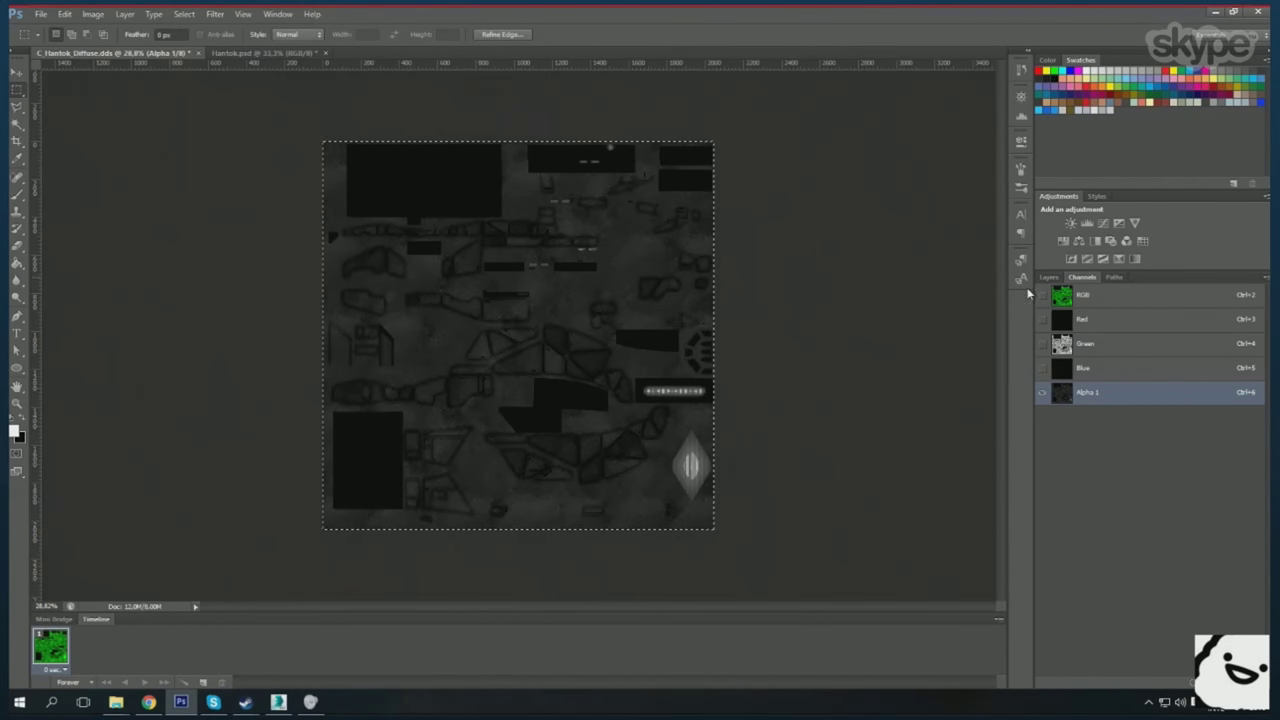
key(ctrl+2)
key(ctrl+shift+s)
text(C_Hantok_S.dds)
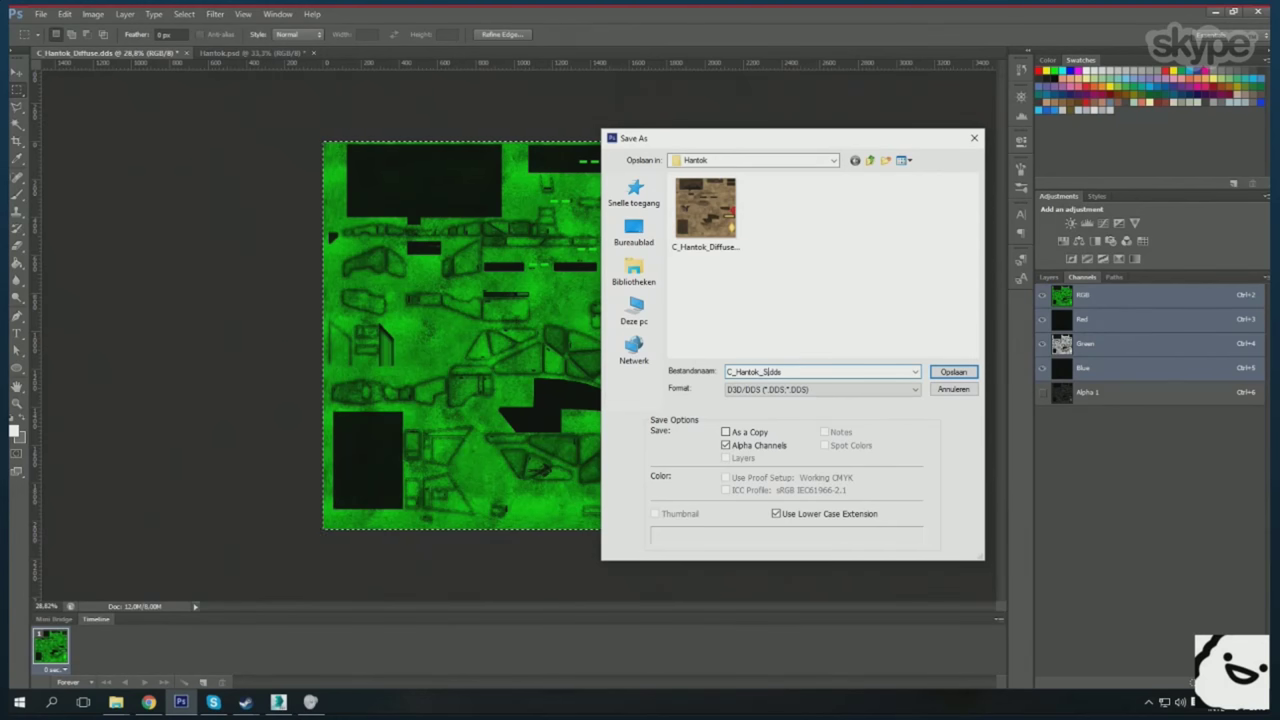
key(Return)
key(Return)
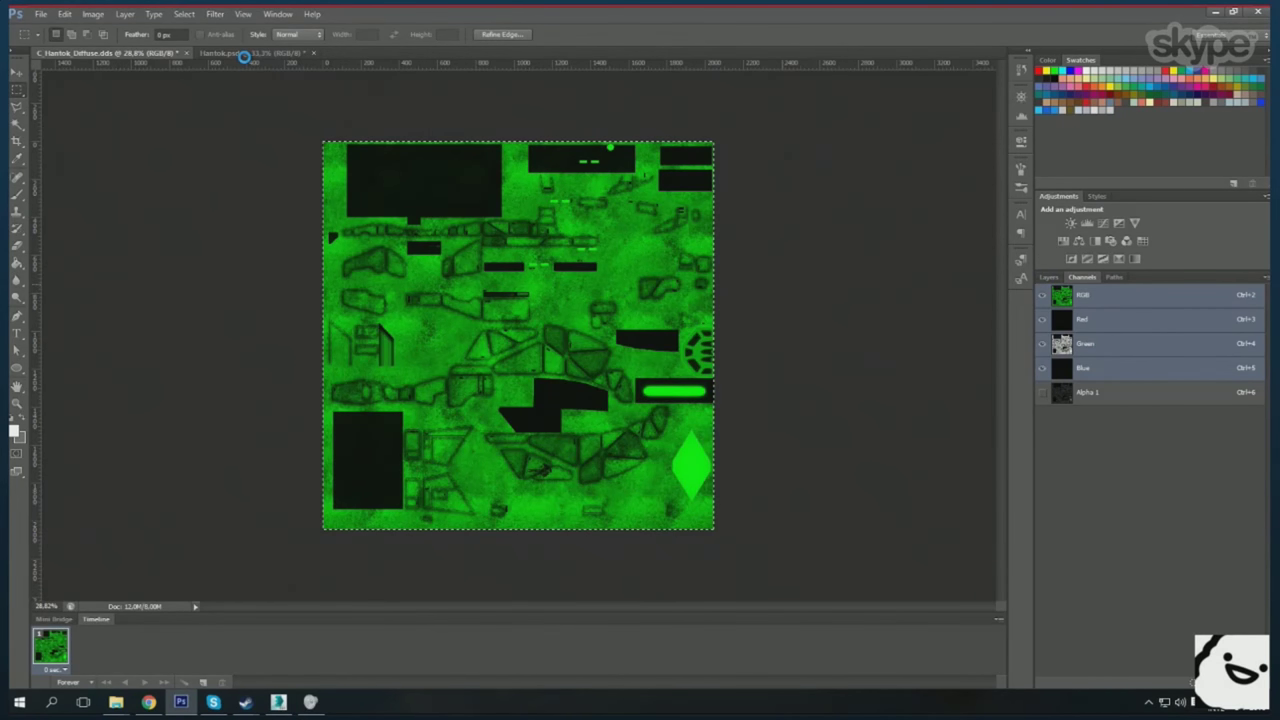
- In the layered Hantok document, add a new layer with Linear Dodge (Add) blending
click(243, 53)
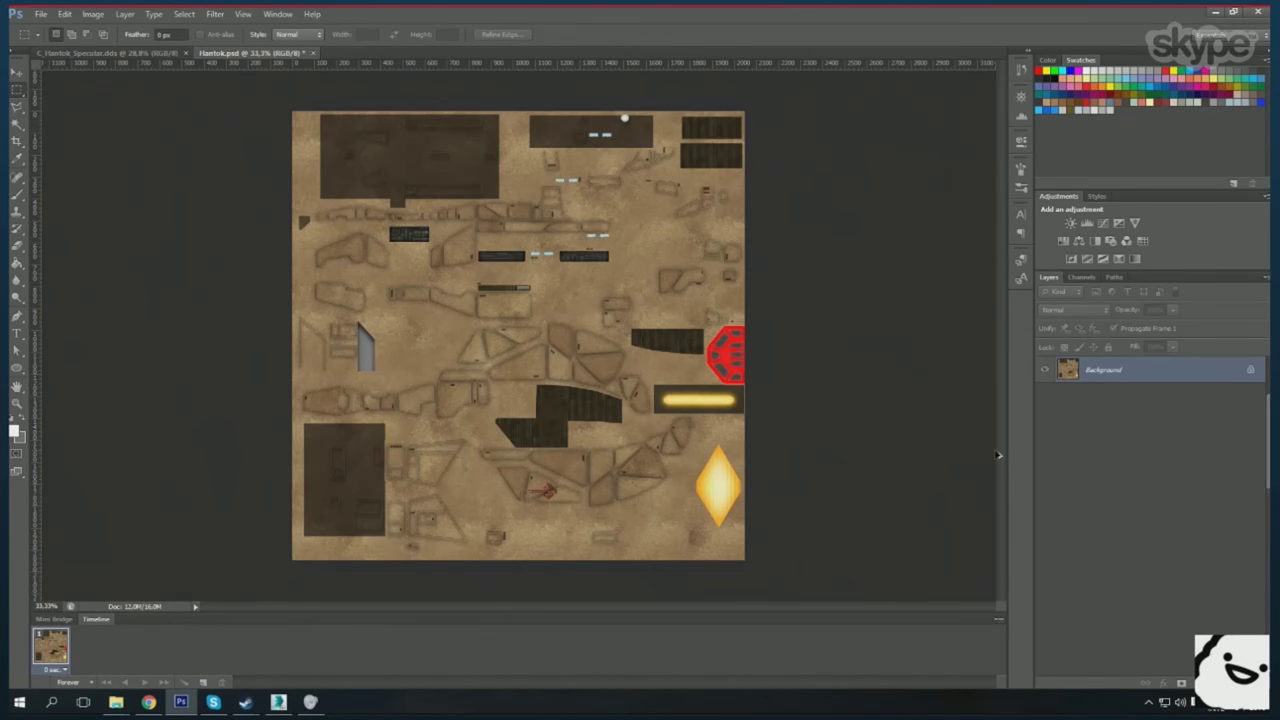
scroll(1101, 580, down, 5)
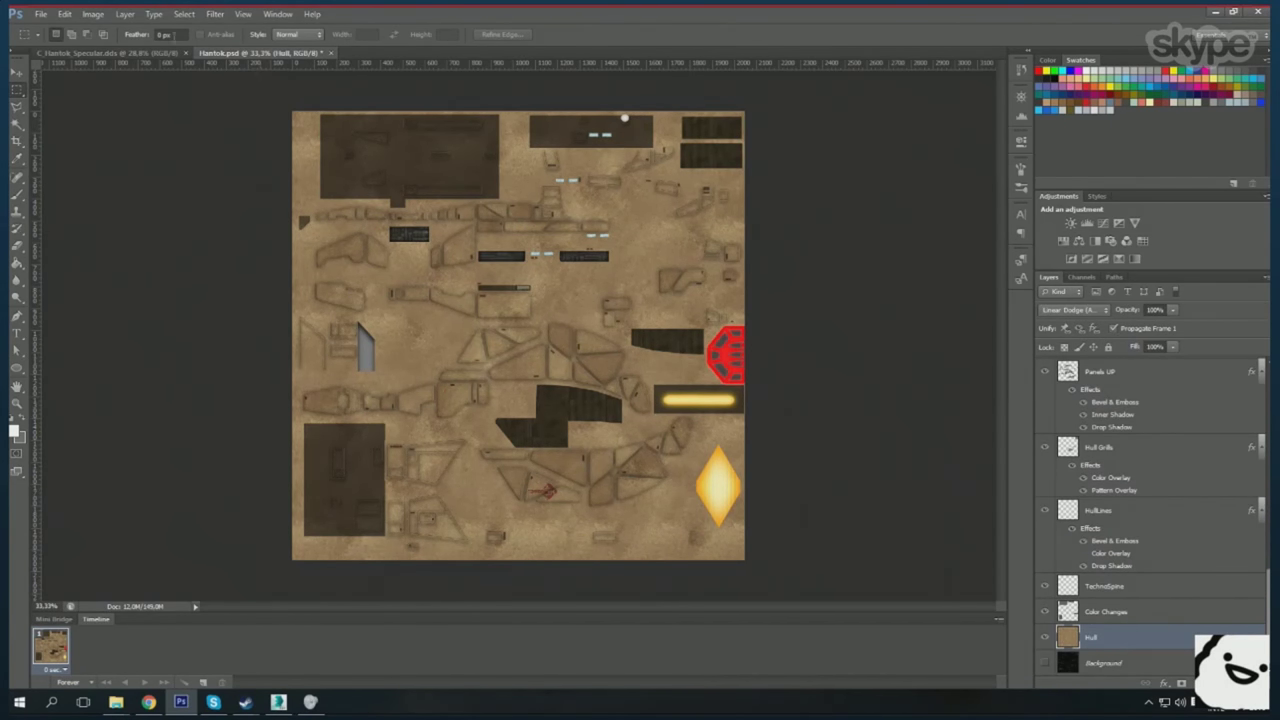
click(125, 14)
click(300, 29)
click(570, 272)
click(570, 414)
click(750, 219)
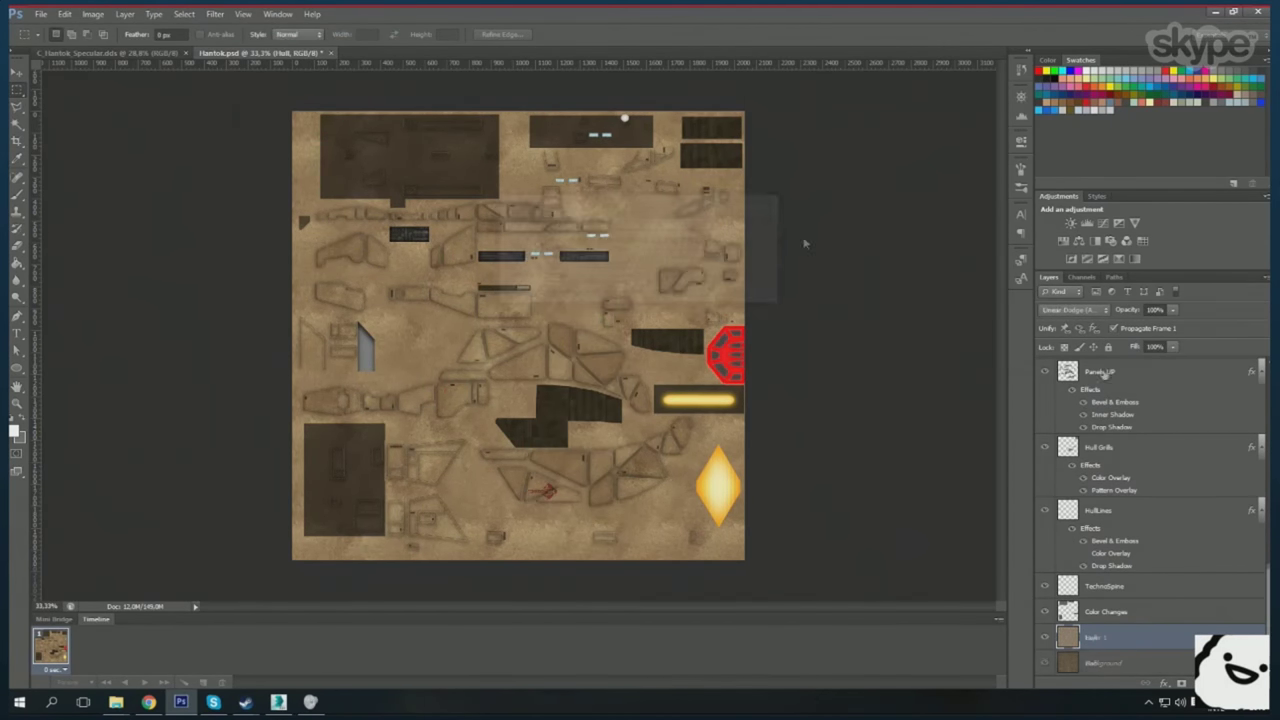
- Save the layered document as a copy named Hantok_BUMP.psd
click(41, 14)
click(50, 157)
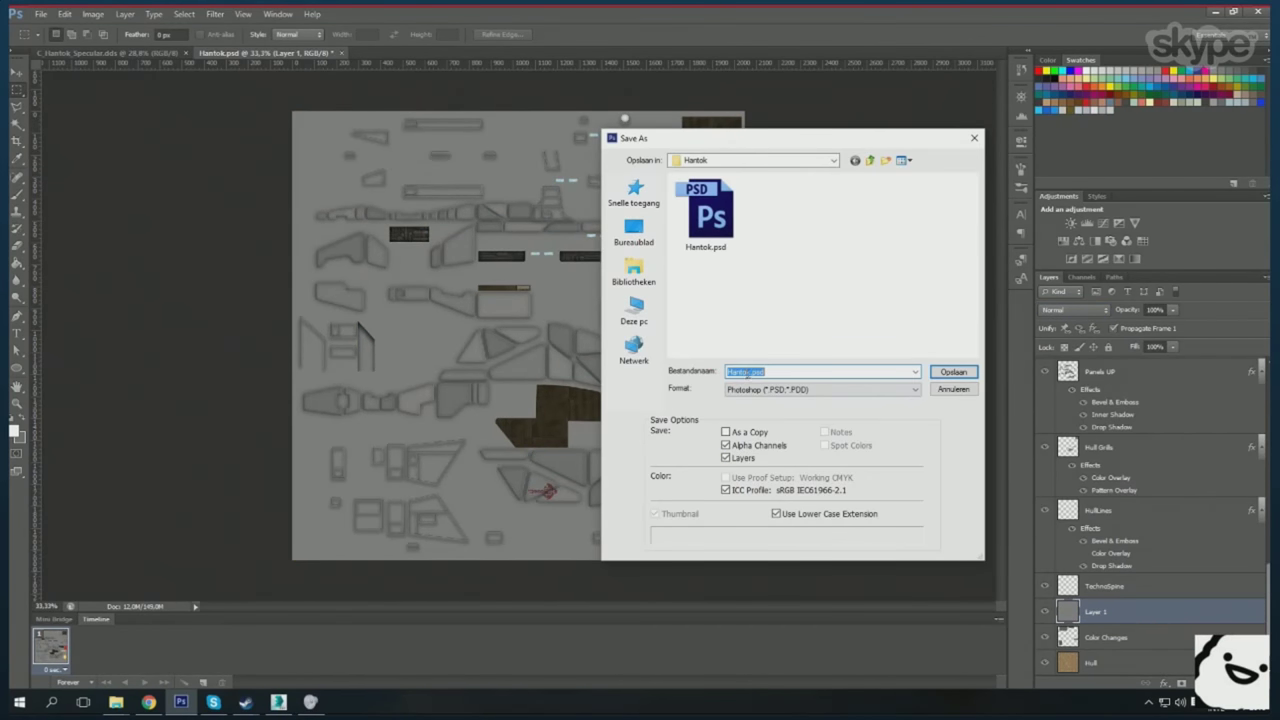
key(Return)
key(Return)
click(1098, 511)
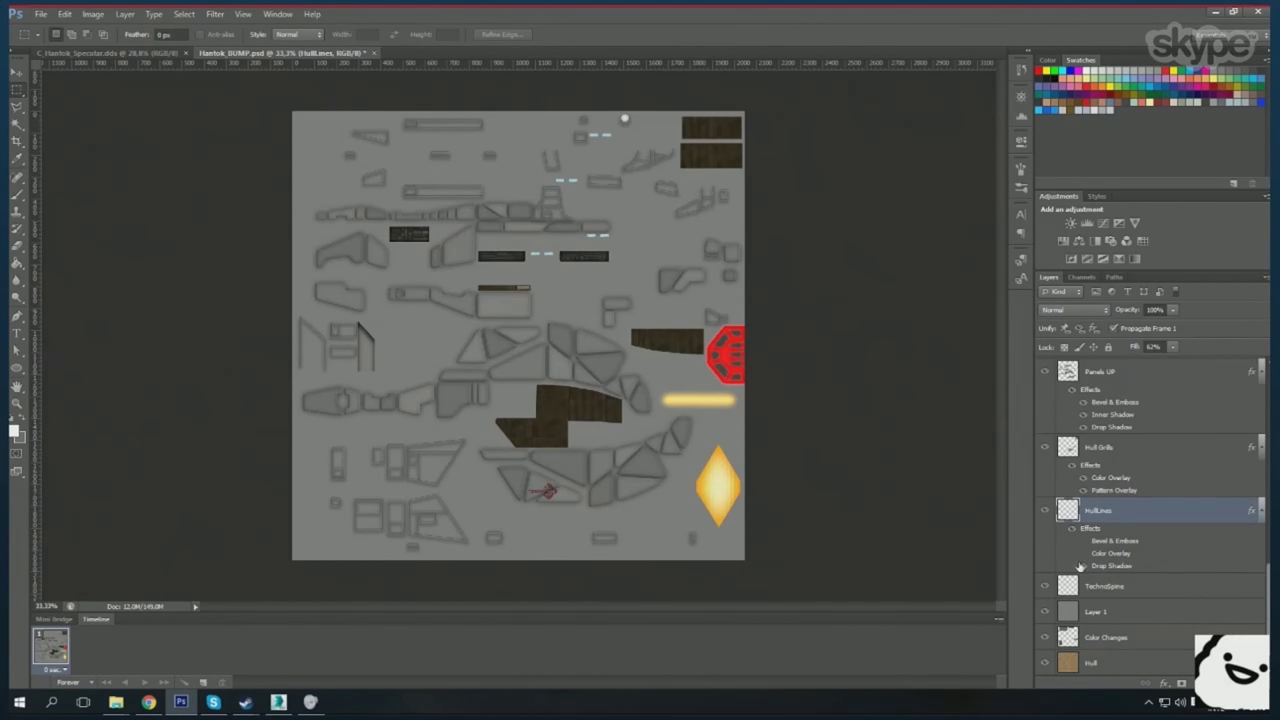
- Give the Hull Grills layer a stripe Pattern Overlay with a slightly smaller scale
click(1125, 450)
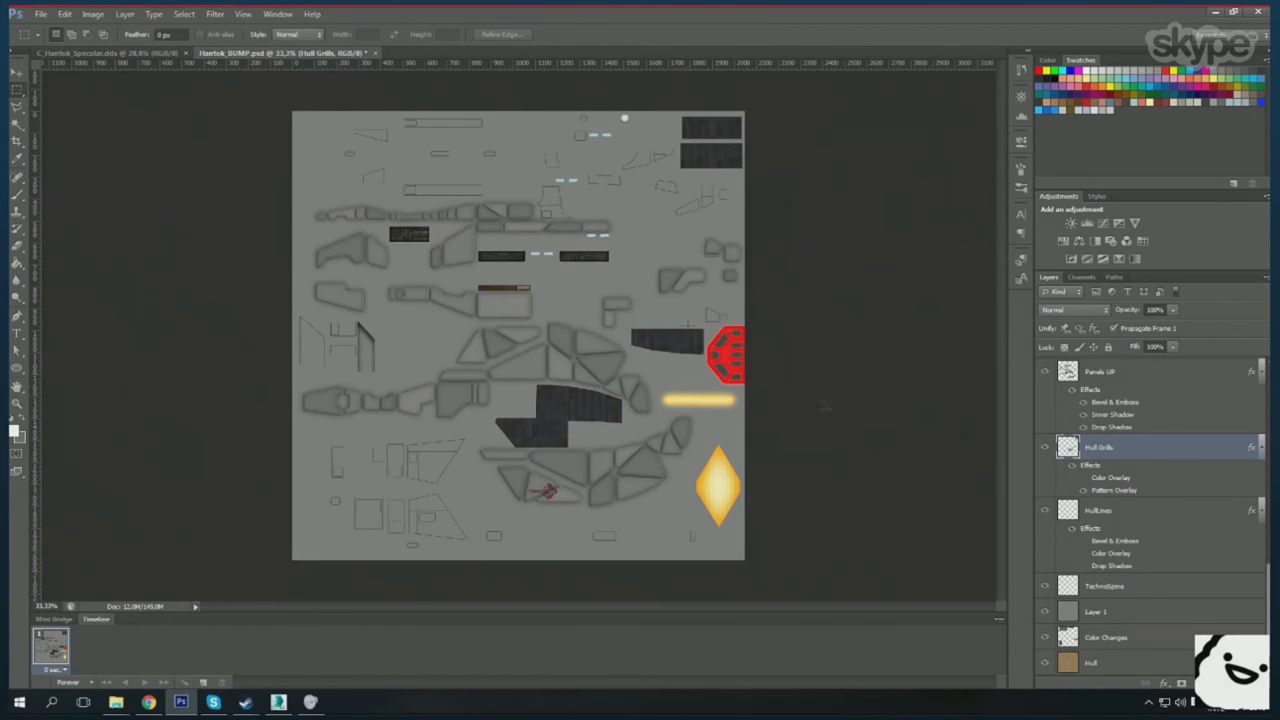
key(ctrl+plus)
double_click(1114, 490)
click(1067, 419)
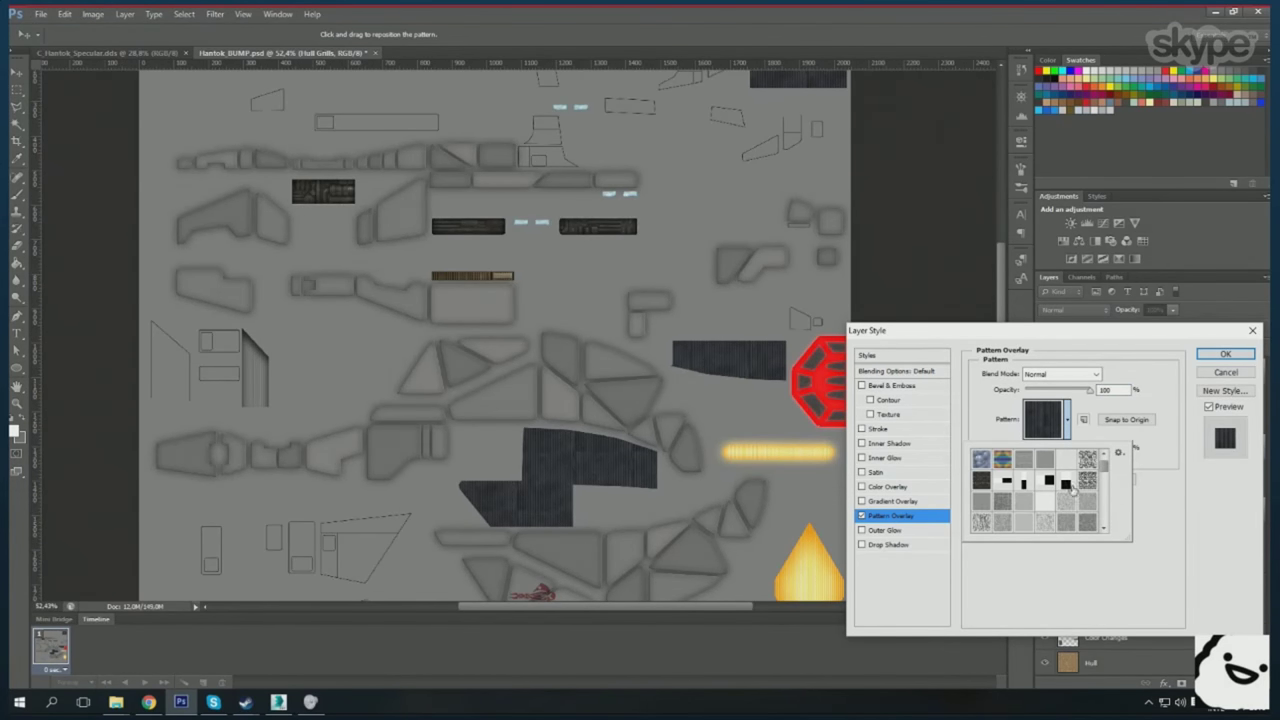
click(1070, 486)
click(1226, 354)
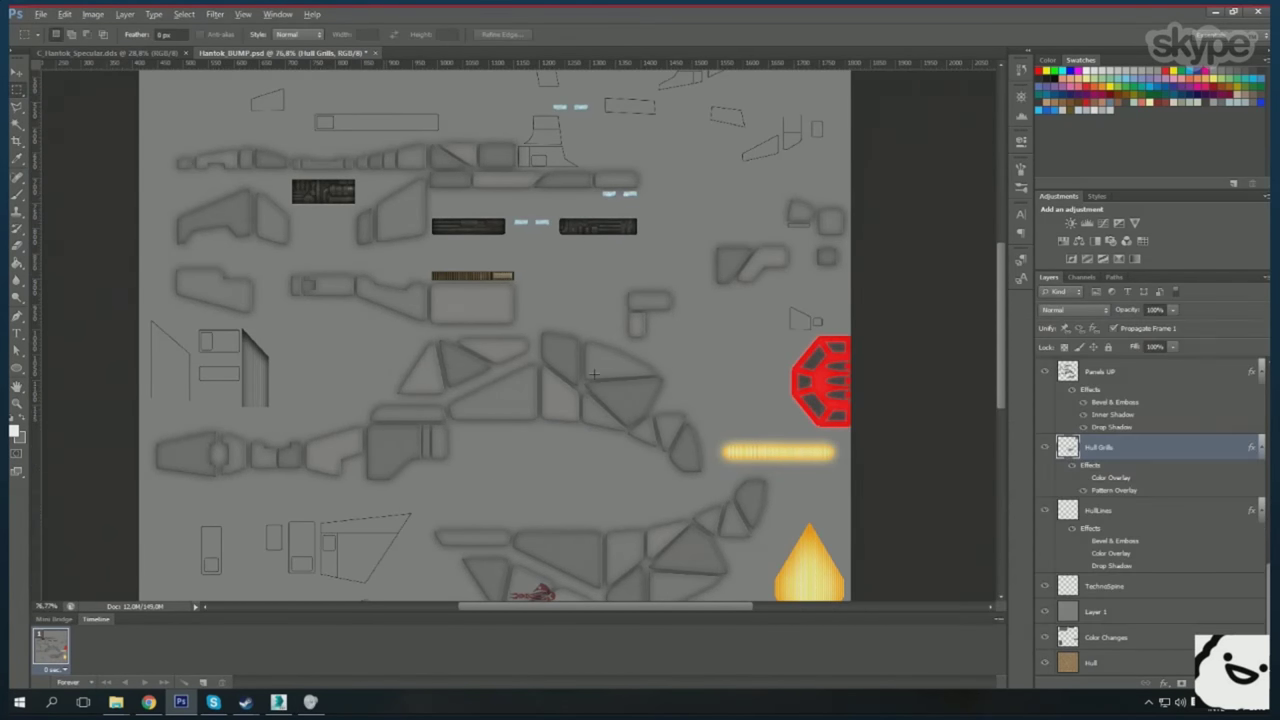
scroll(594, 374, up, 5)
double_click(1160, 450)
click(890, 515)
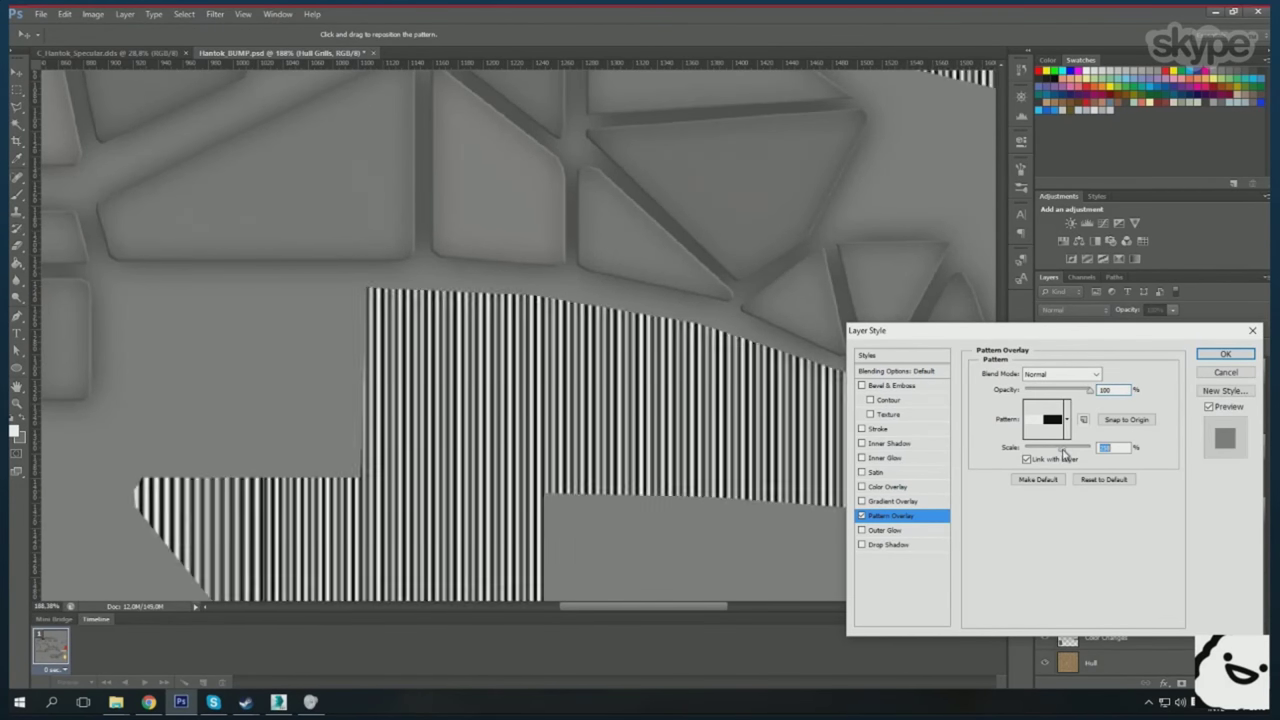
drag(1064, 453, 1061, 455)
key(Return)
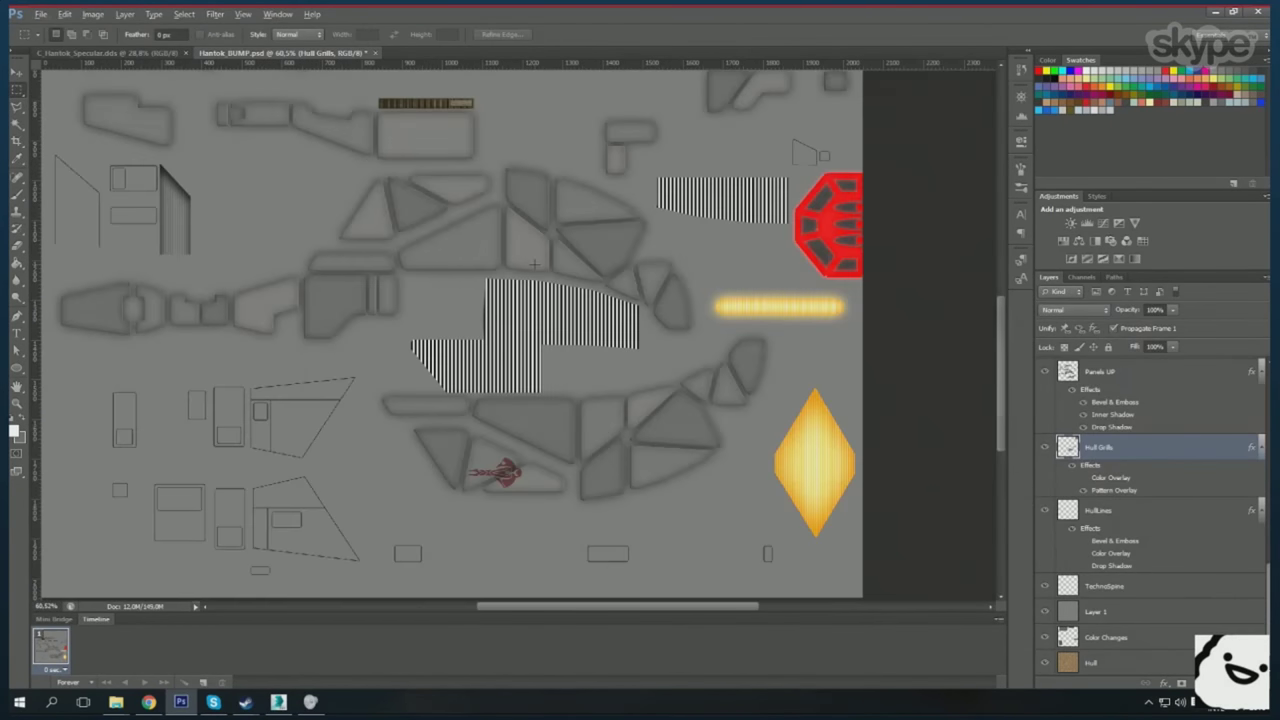
- Add a white Color Overlay to the Panels UP layer style
scroll(500, 330, down, 5)
click(1110, 372)
double_click(1125, 400)
click(887, 486)
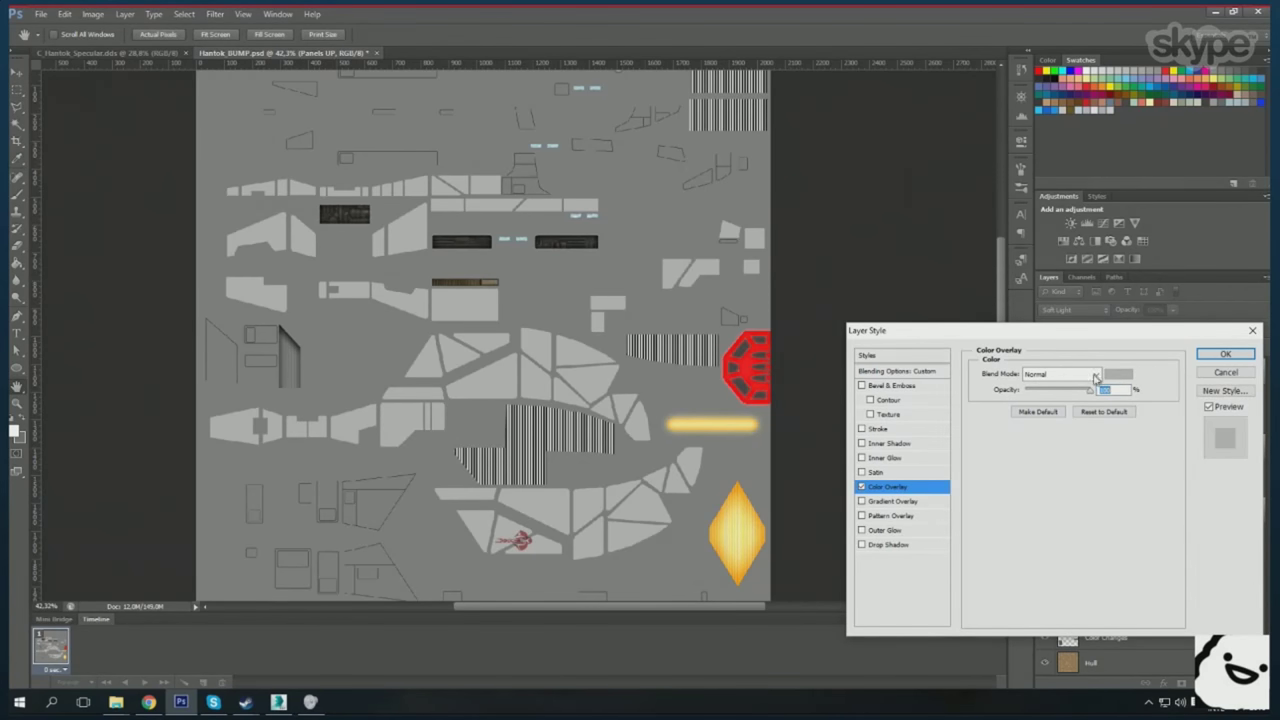
click(1116, 372)
click(1160, 198)
click(1209, 355)
- Swap the Greebles layer style to a new pattern
click(1097, 547)
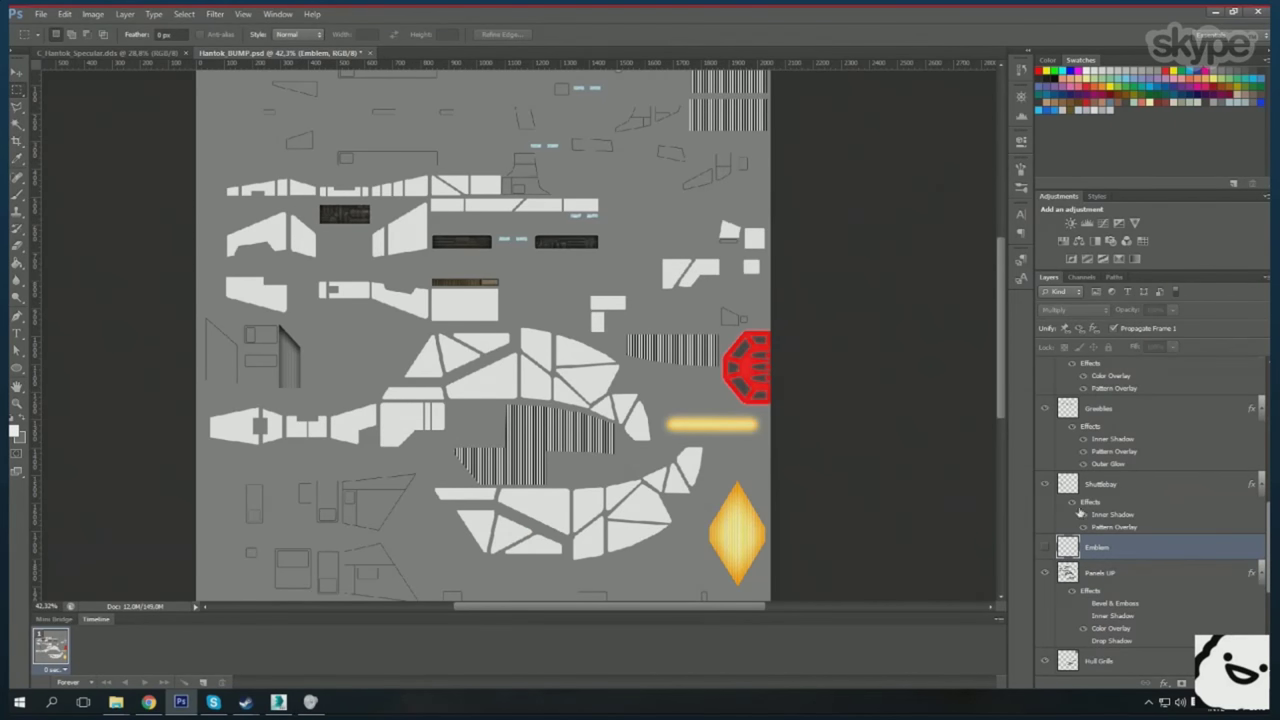
click(1145, 421)
double_click(1114, 451)
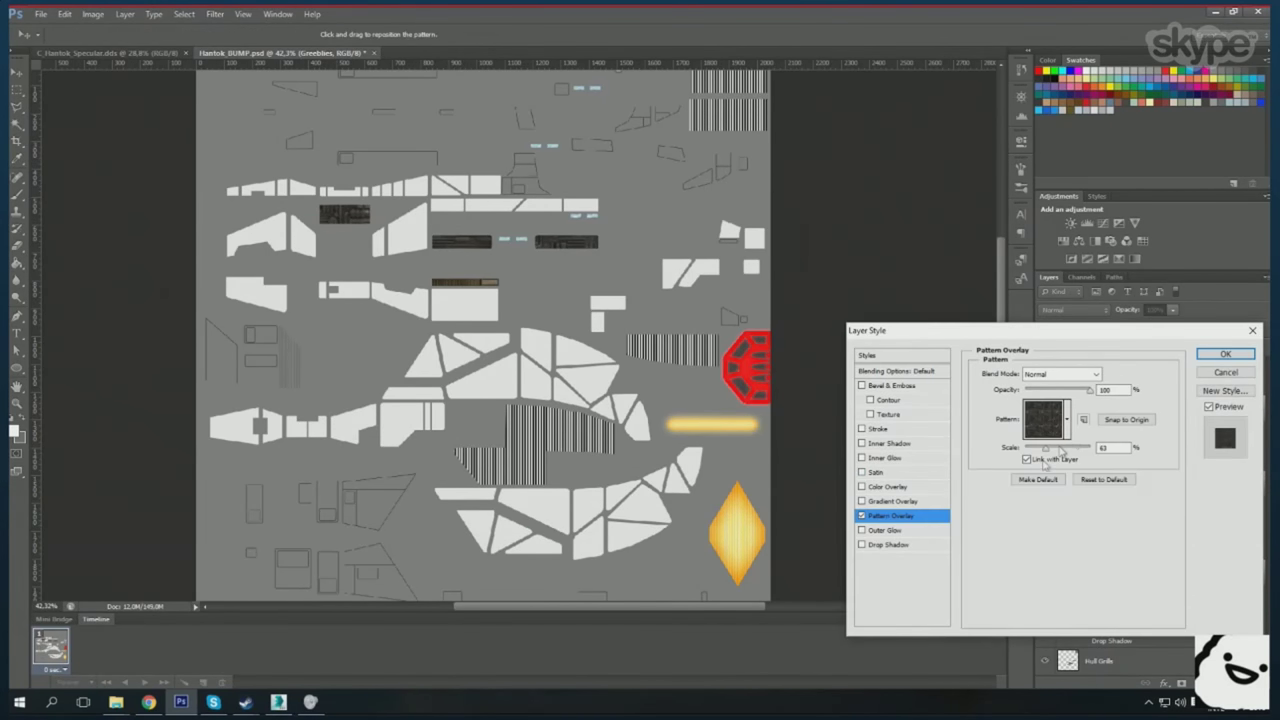
click(1074, 417)
click(1000, 471)
click(1220, 349)
- Hide the Impulse and Buzzard glow layers and save the bump document
scroll(1150, 500, up, 3)
click(1062, 556)
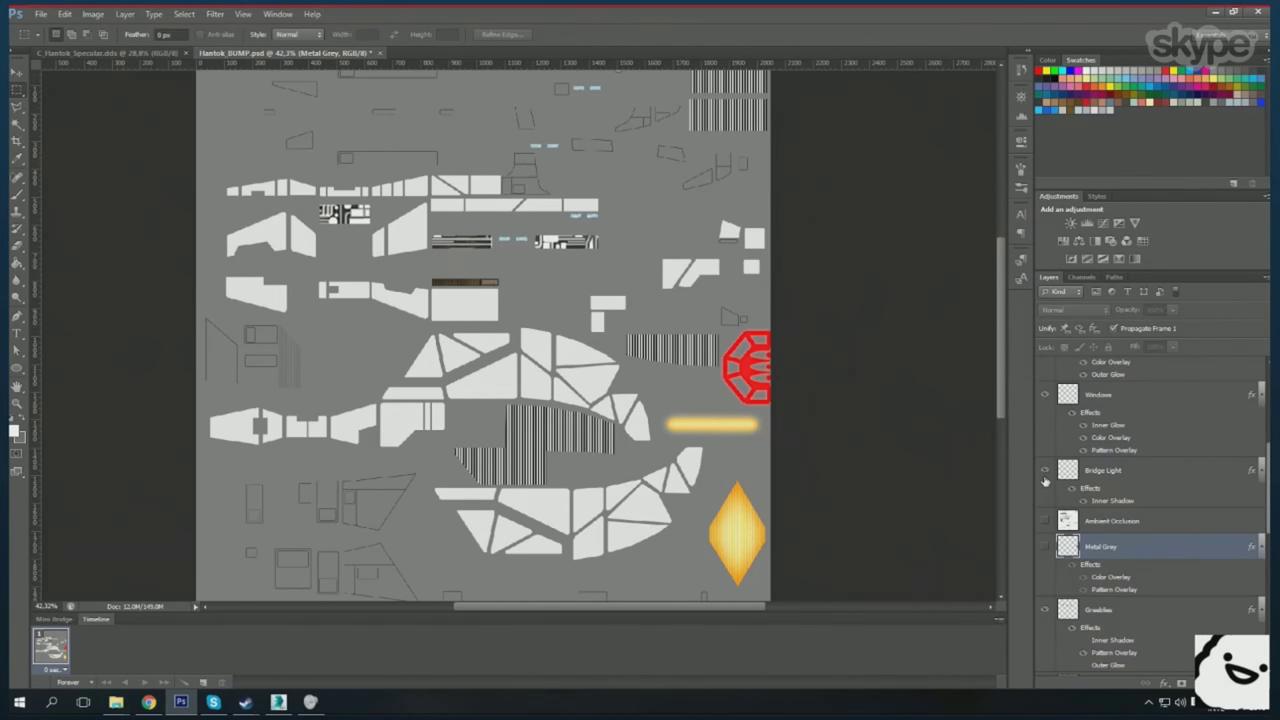
scroll(1045, 571, up, 2)
scroll(1060, 520, up, 2)
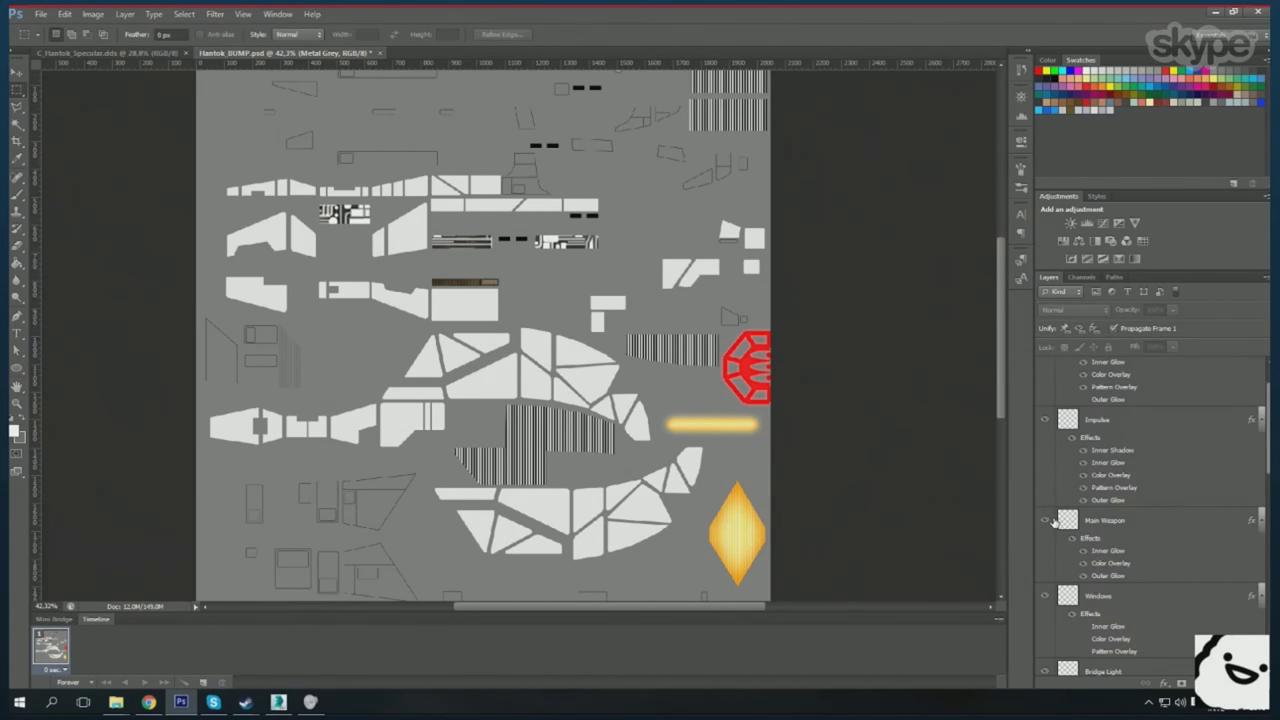
click(1044, 419)
scroll(1044, 419, up, 1)
click(1044, 369)
scroll(684, 302, down, 1)
key(ctrl+s)
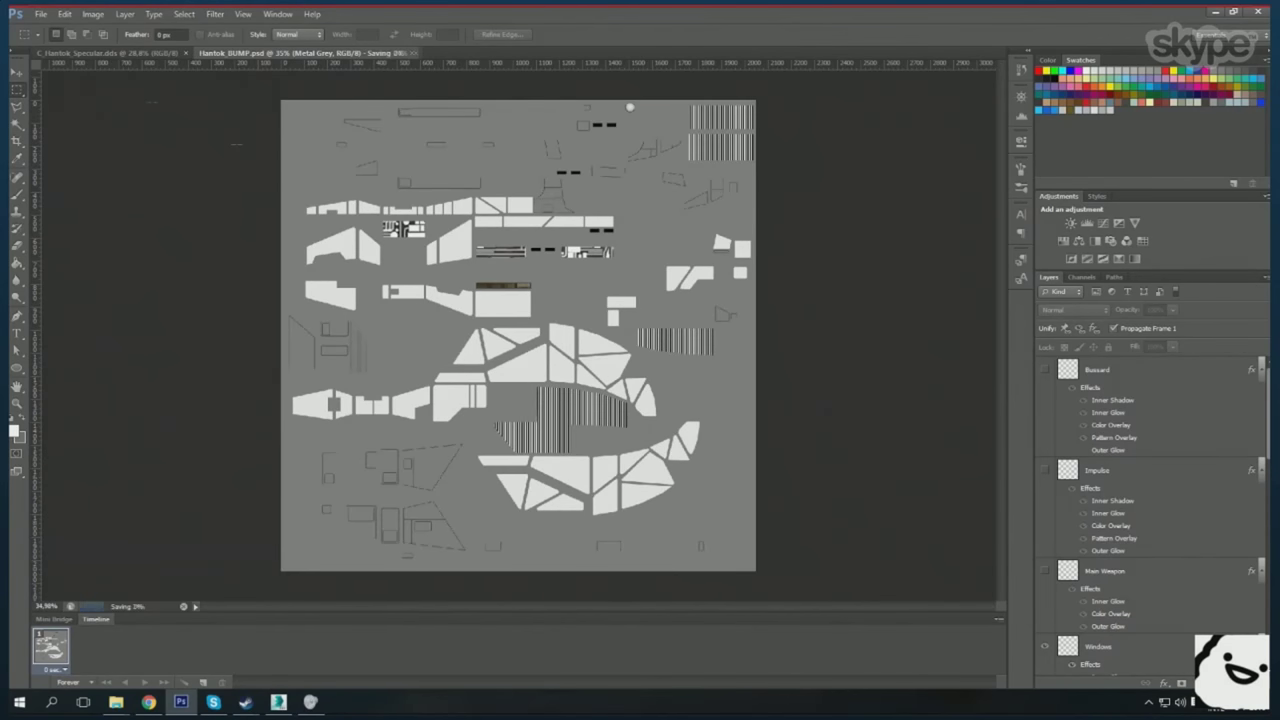
- Raise the TechnoSpine layer's brightness to 150 with Brightness/Contrast
scroll(1150, 500, down, 5)
click(1105, 560)
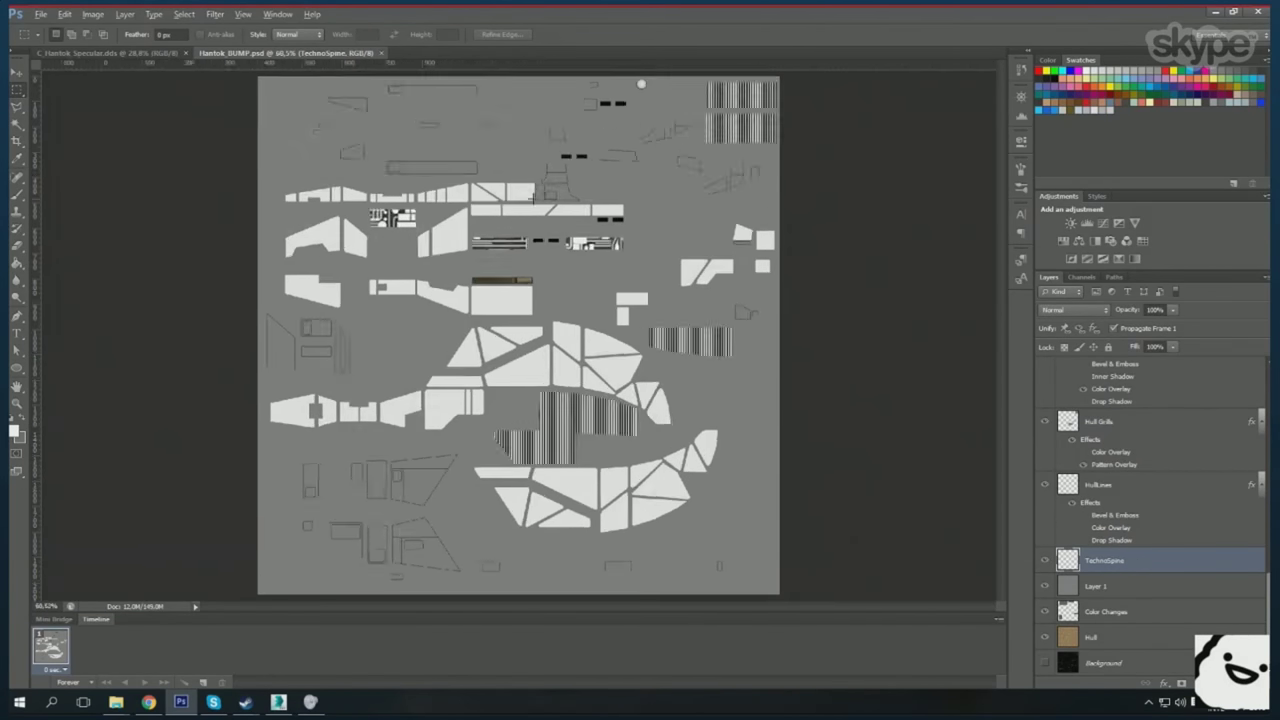
scroll(520, 243, up, 5)
click(93, 14)
click(285, 47)
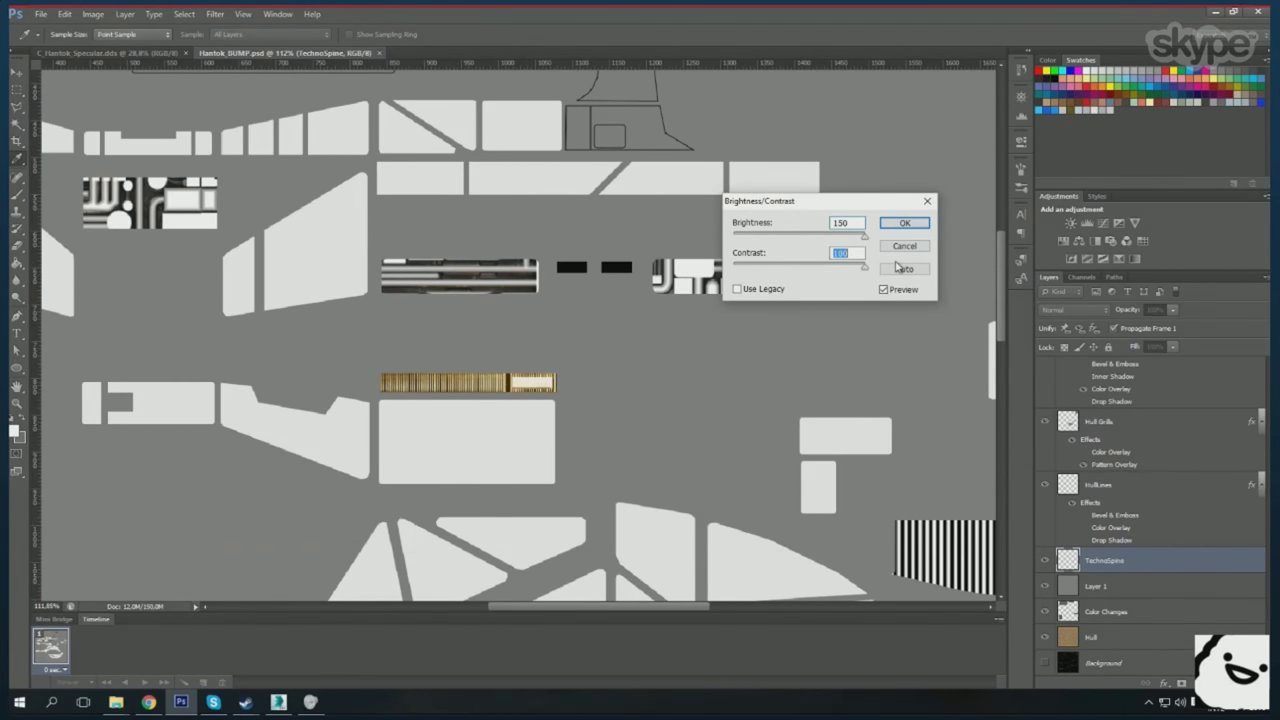
click(904, 222)
scroll(518, 335, down, 5)
- Flatten the bump map, discarding hidden layers, and apply xNormal Height2Normals
key(ctrl+s)
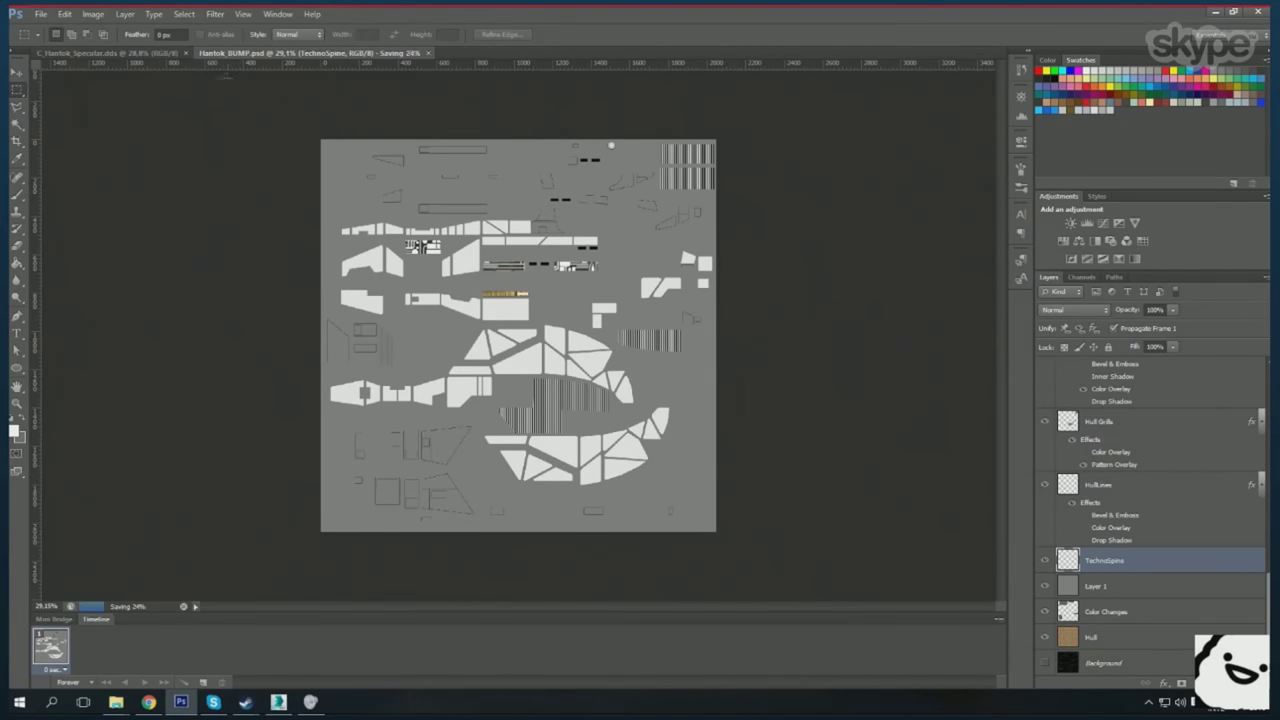
click(125, 14)
click(150, 437)
click(560, 266)
click(242, 14)
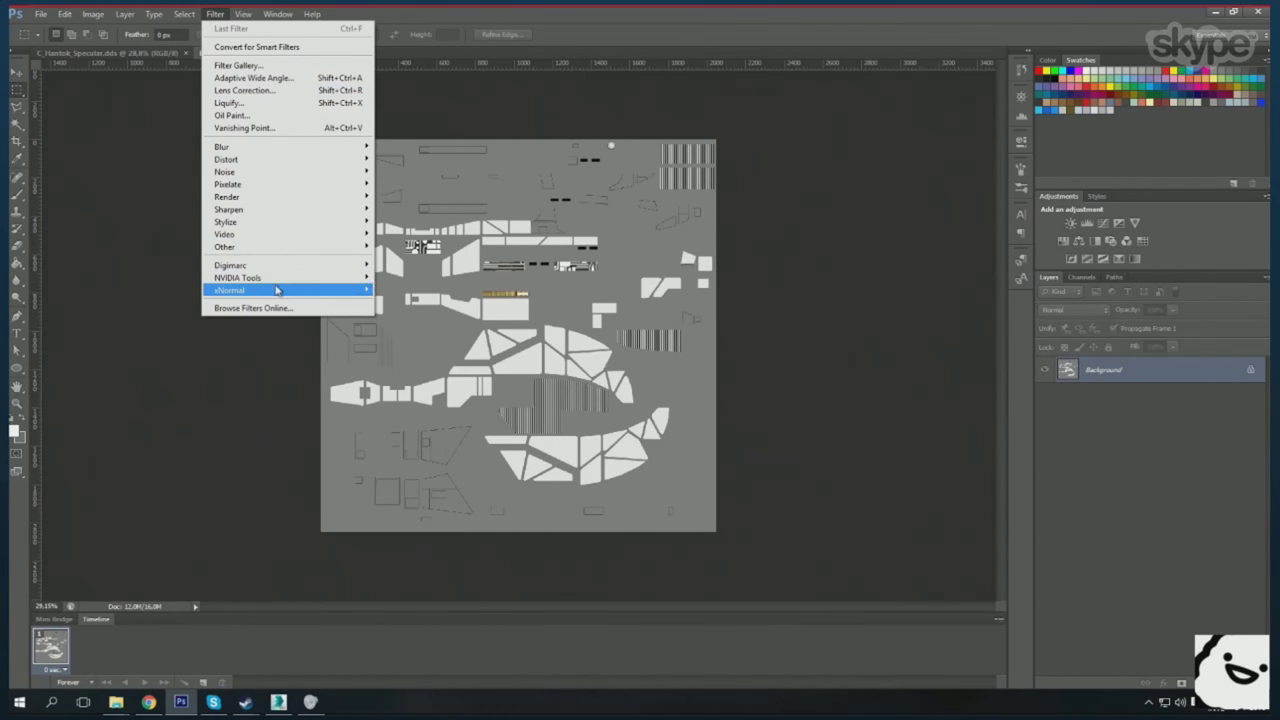
mouse_move(240, 290)
click(410, 292)
click(757, 474)
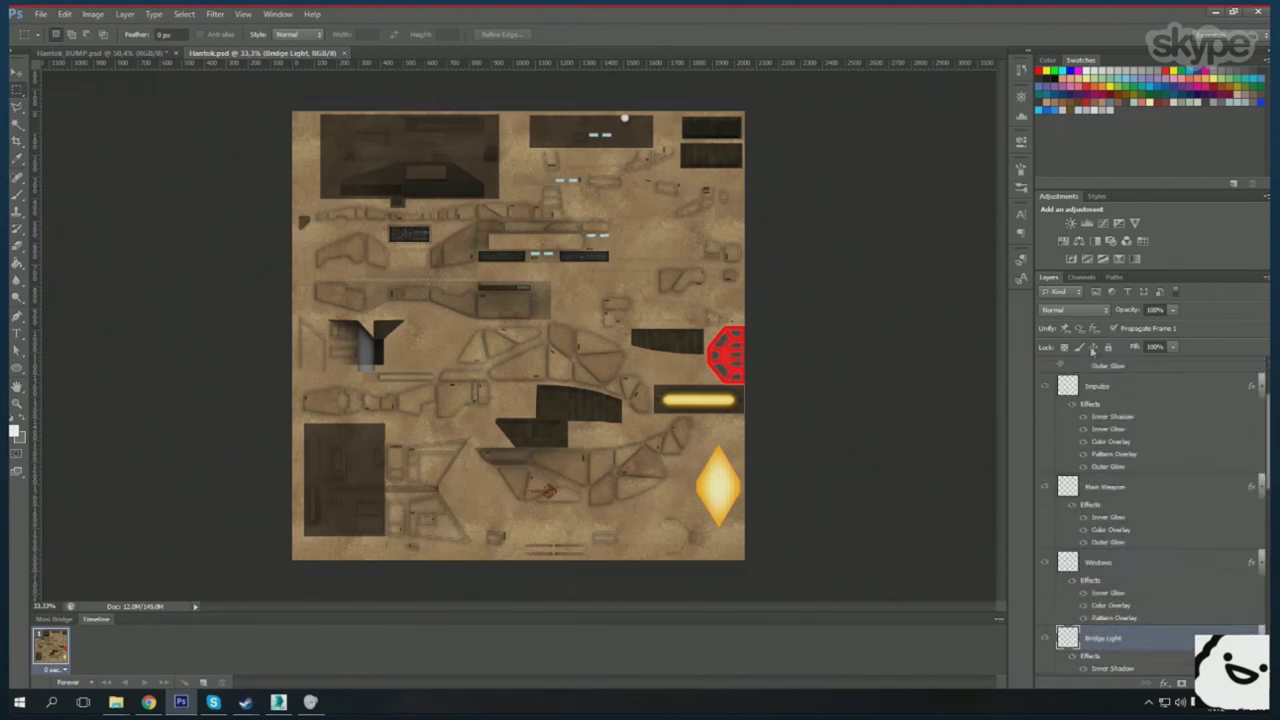
- Flatten the glow shapes and brighten the Blue channel of the Hantok_BUMP normal map
click(16, 264)
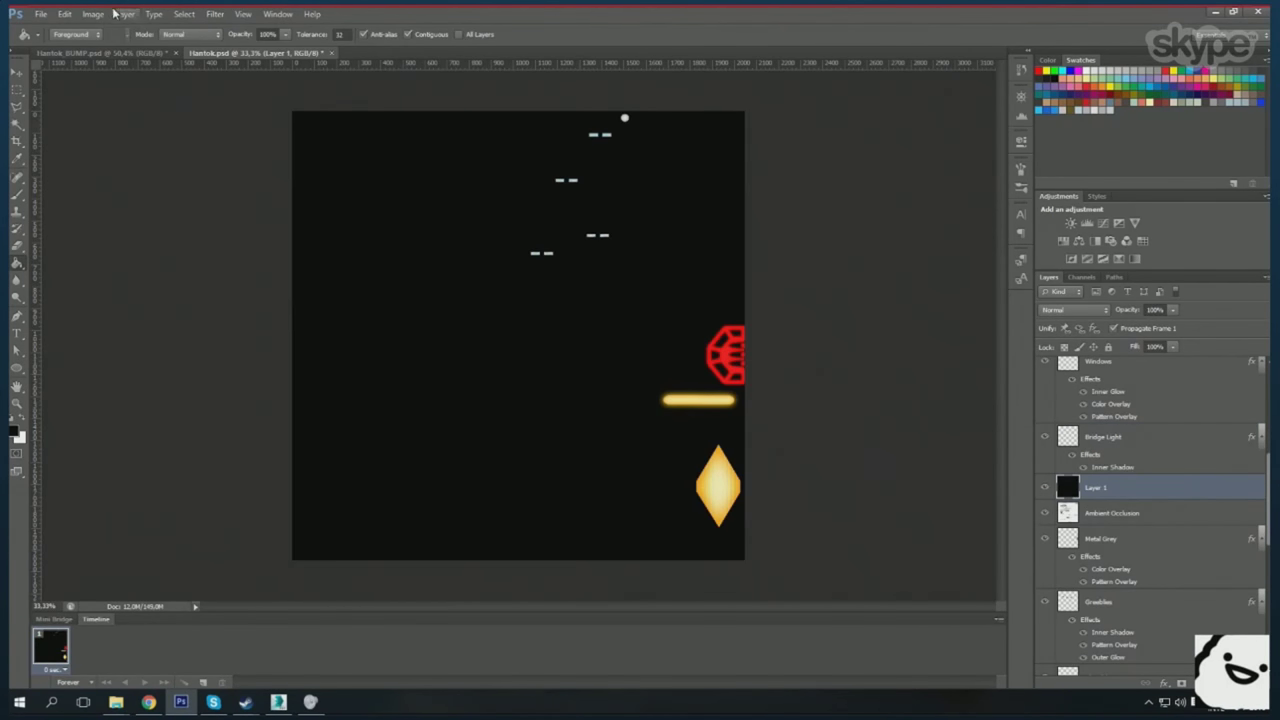
click(571, 266)
click(80, 52)
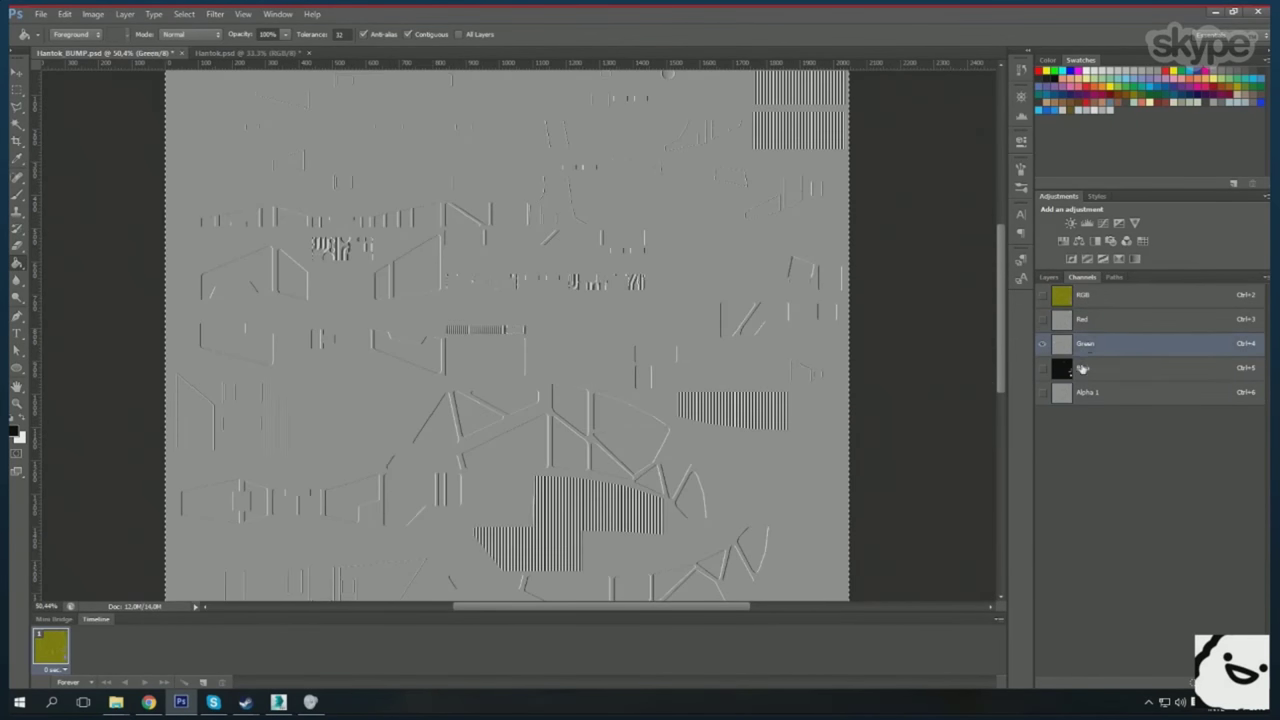
click(92, 14)
click(270, 47)
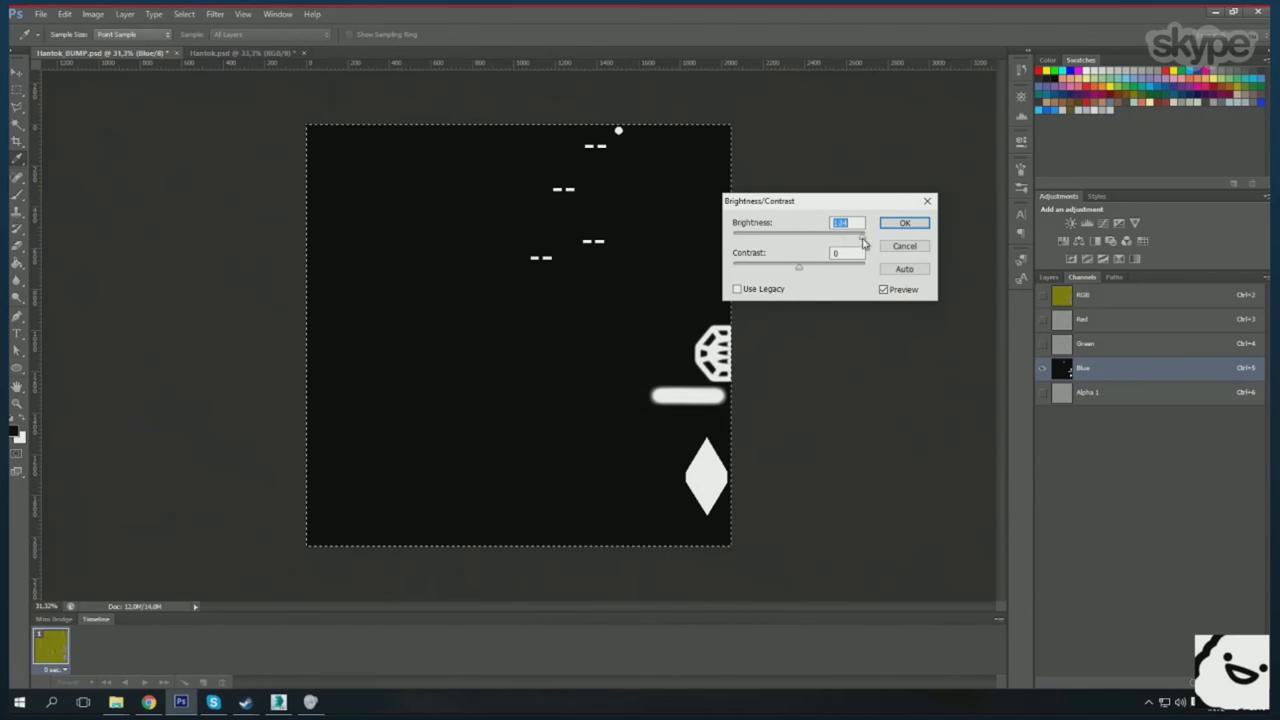
key(Escape)
key(ctrl+2)
- Save the normal map as the DDS file C_Hantok_Normal
click(41, 14)
click(62, 172)
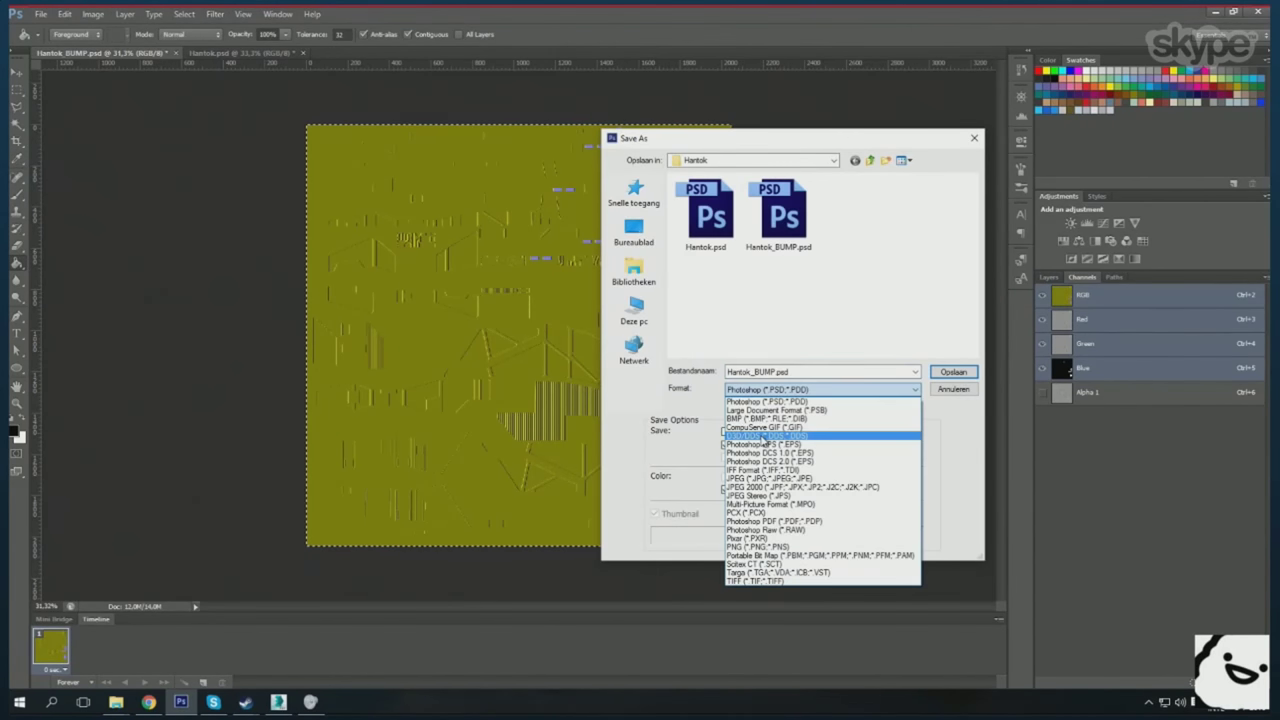
text(C_Hantok_Normal)
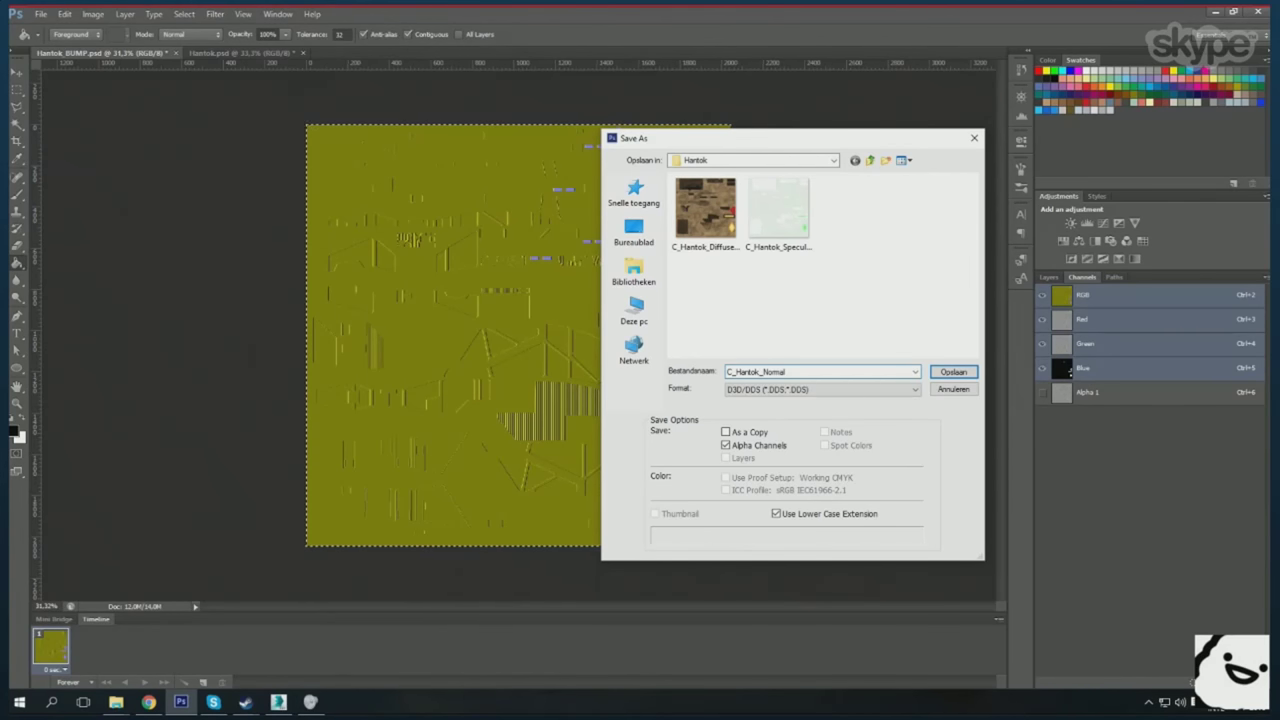
key(Return)
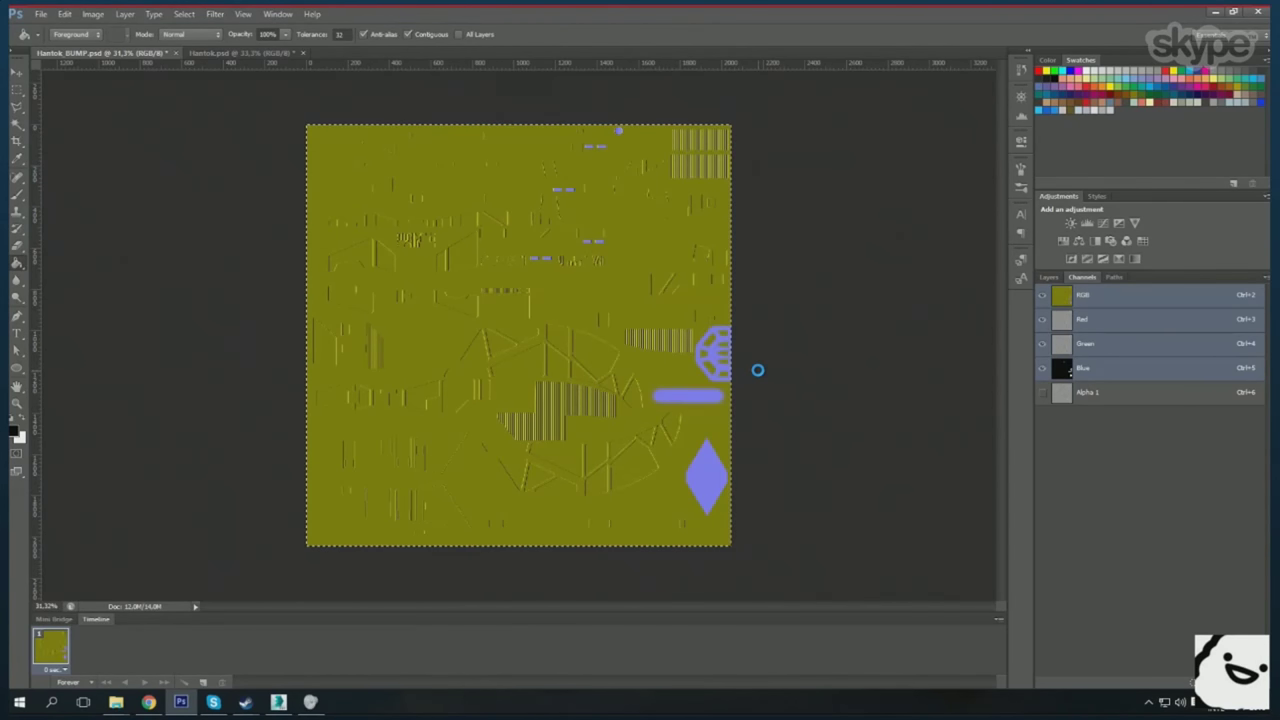
- Export the 3ds Max ship scene into the Hantok folder under the file name Hantok
click(278, 702)
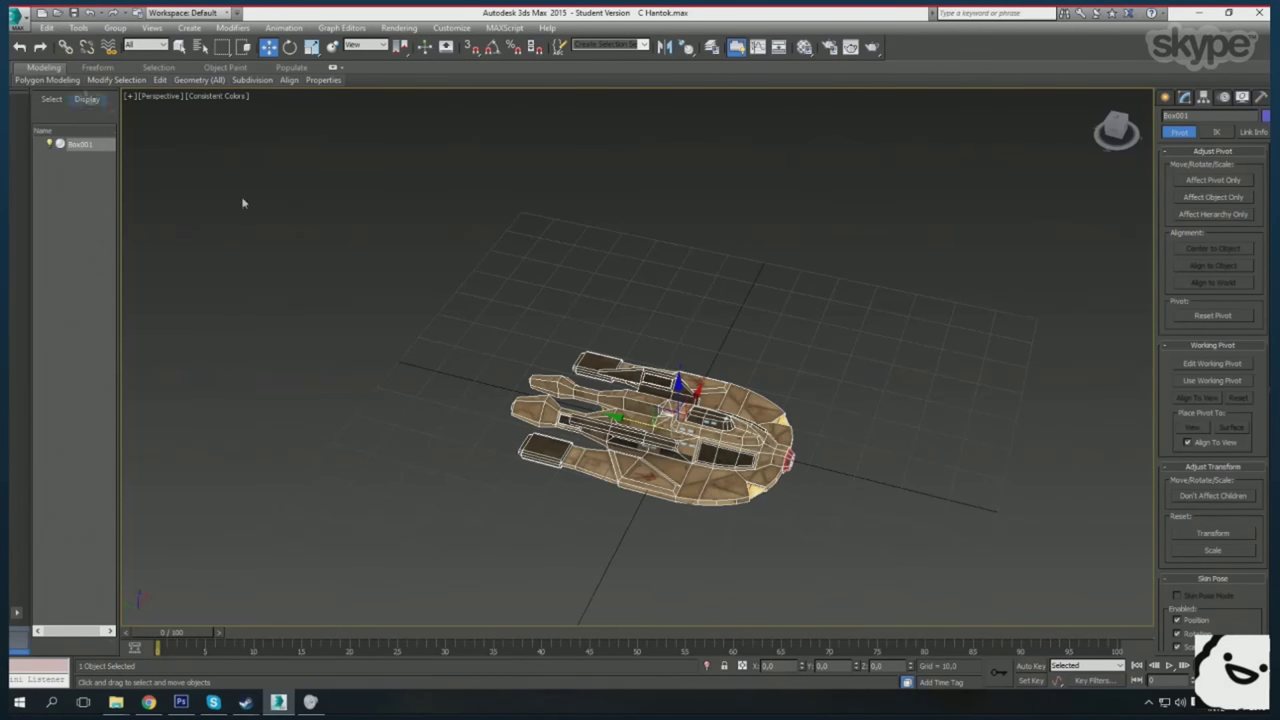
click(18, 12)
click(40, 238)
double_click(130, 106)
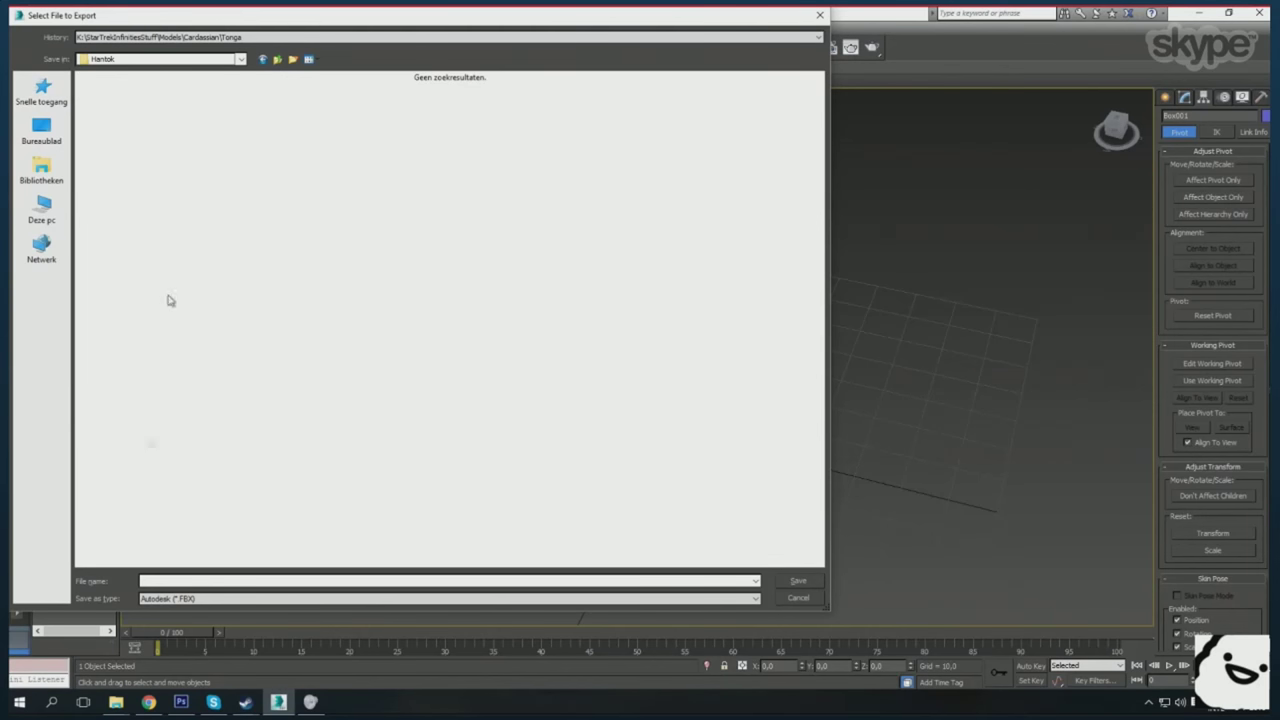
text(Hantok)
key(Return)
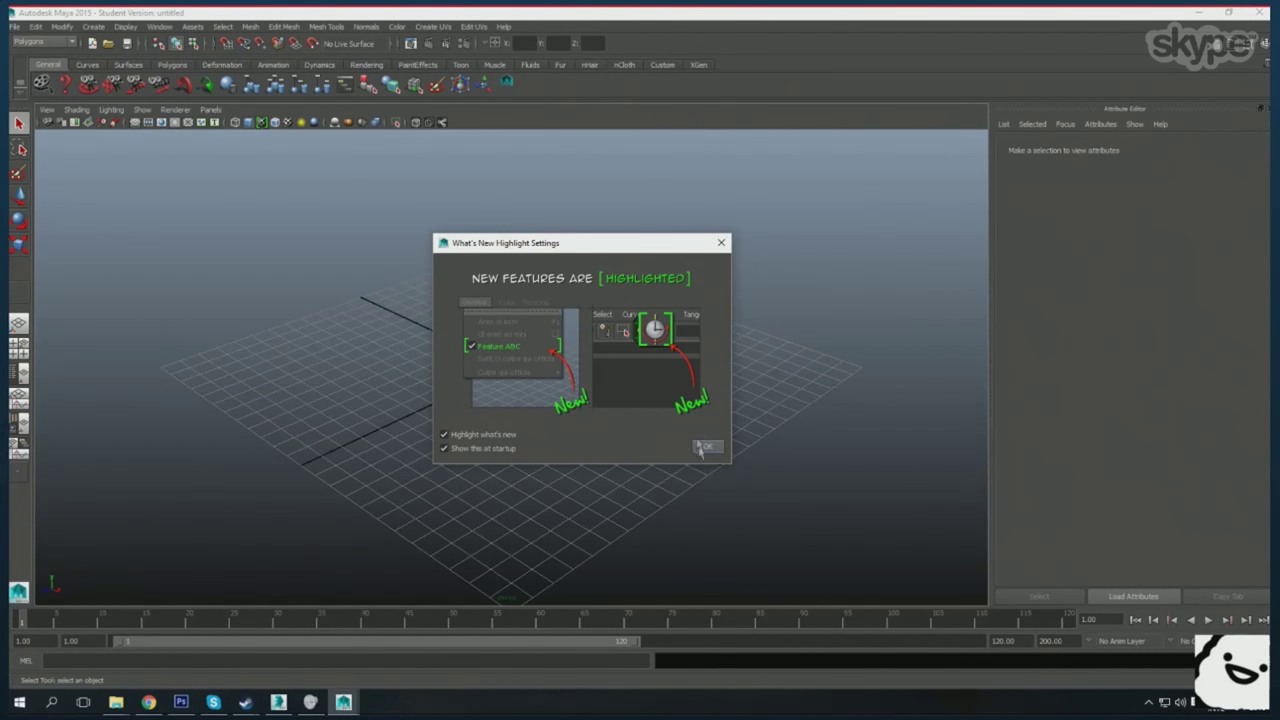
- Dismiss the What's New notice, open Tonga.mb from the Tonga folder, and orbit the ship
click(721, 243)
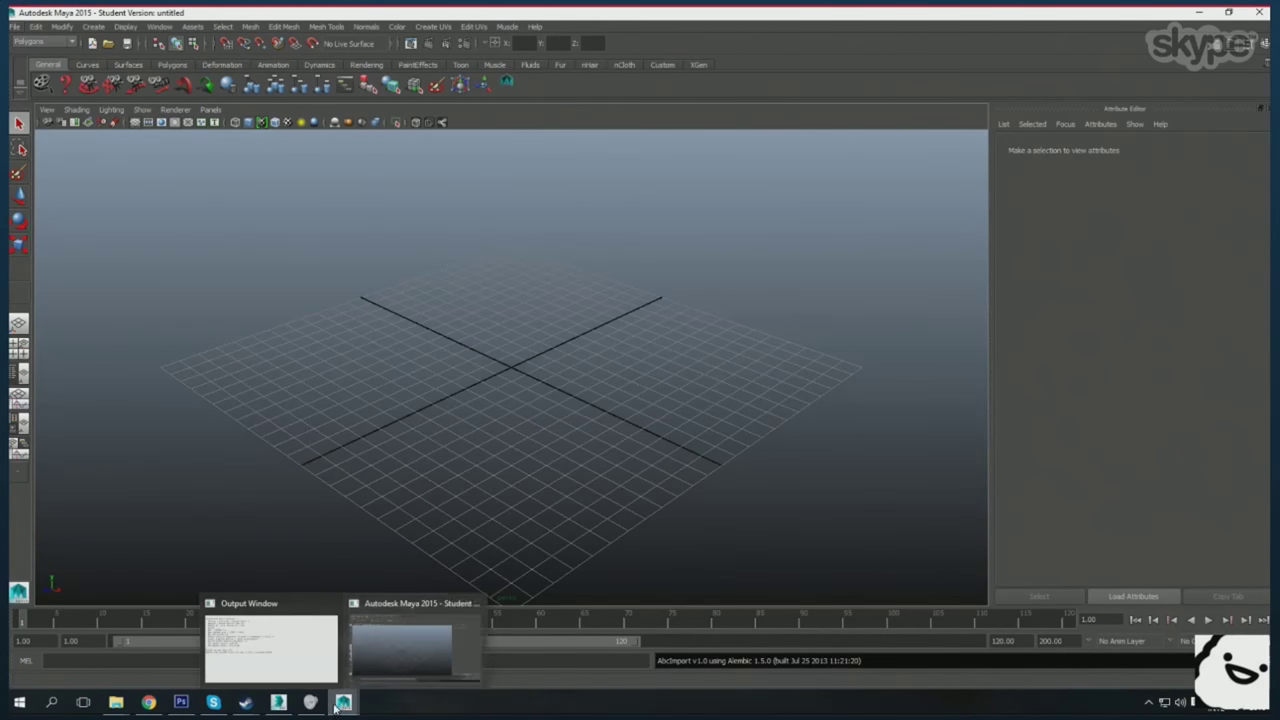
drag(477, 434, 534, 423)
click(15, 26)
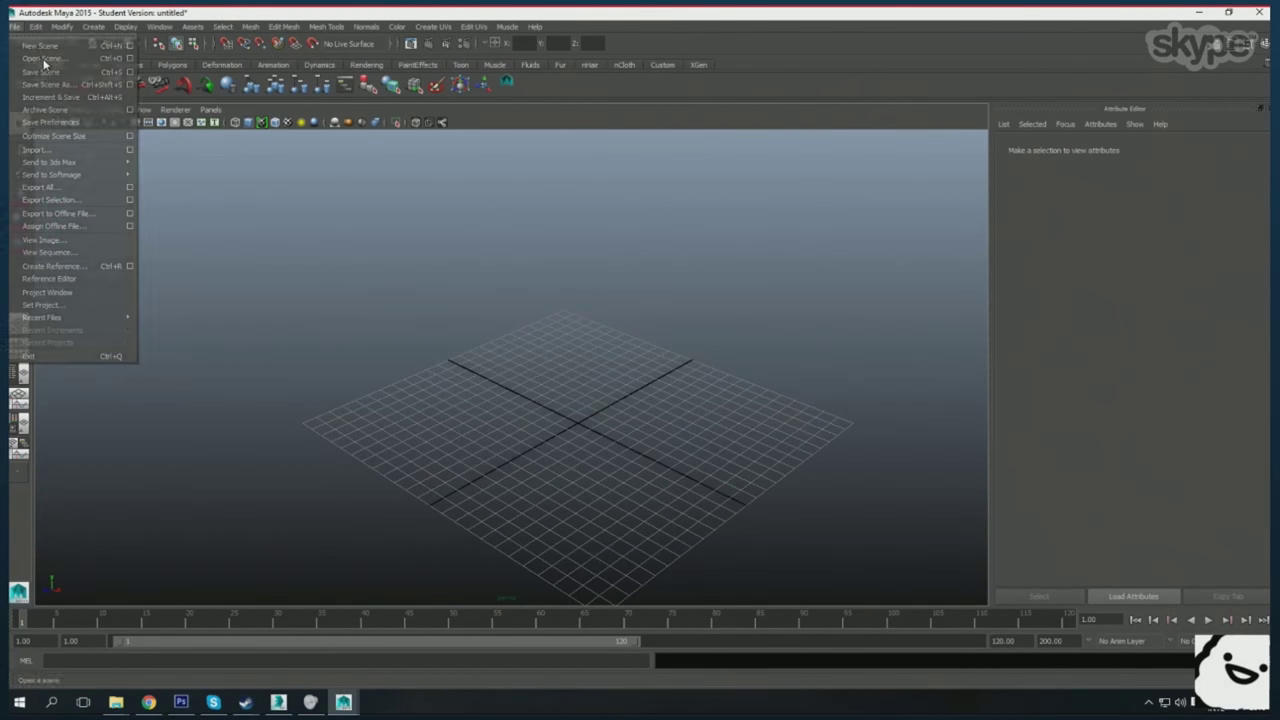
click(40, 47)
click(724, 183)
click(380, 257)
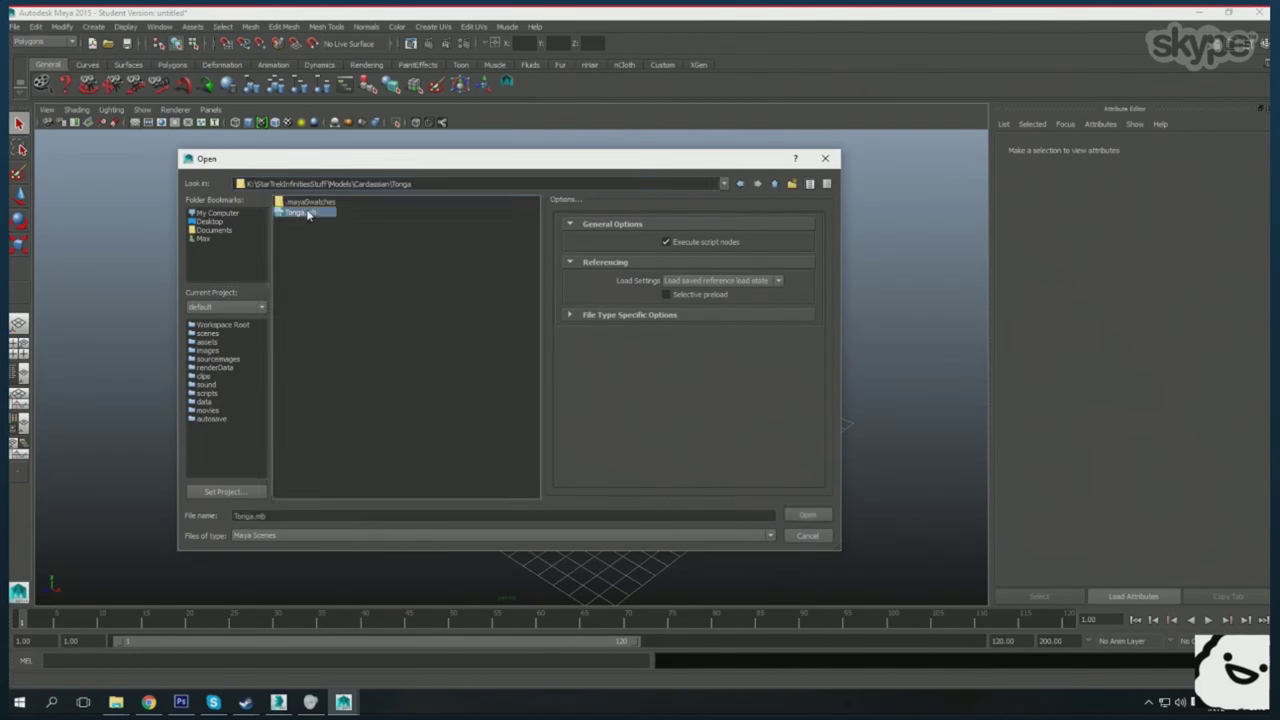
double_click(300, 207)
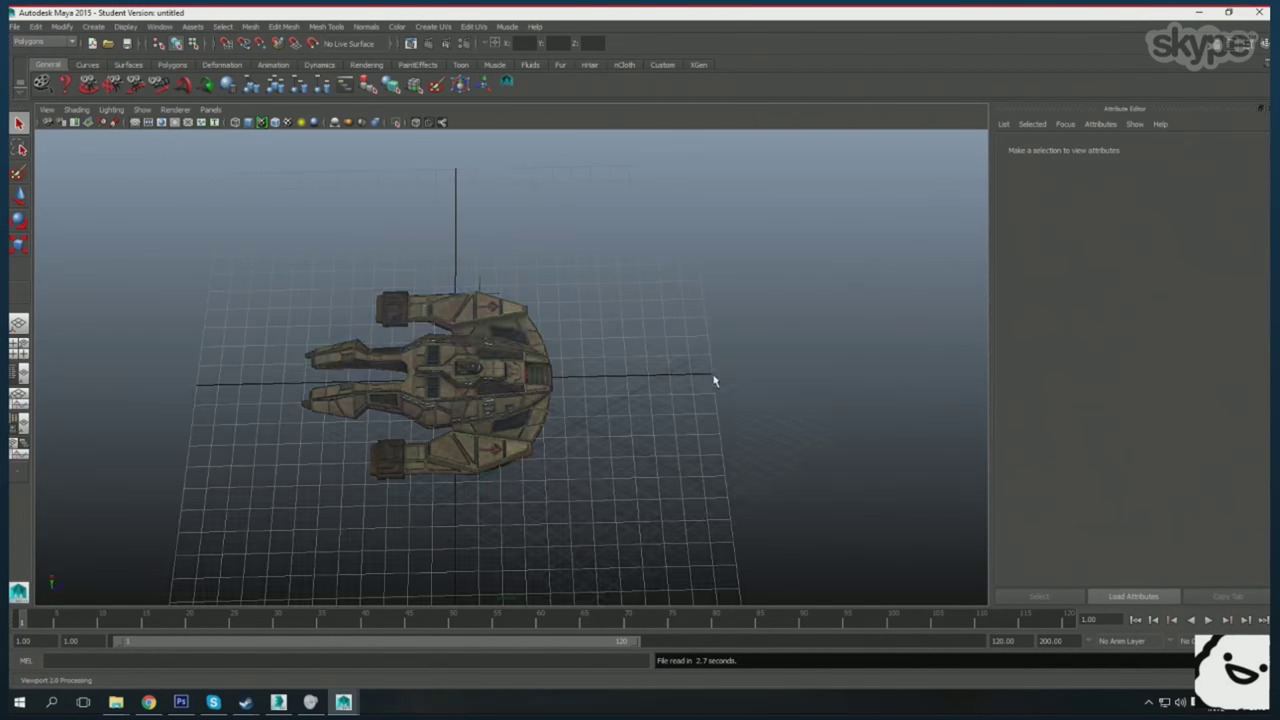
mouse_move(655, 423)
mouse_down()
mouse_move(437, 551)
mouse_move(626, 486)
mouse_up()
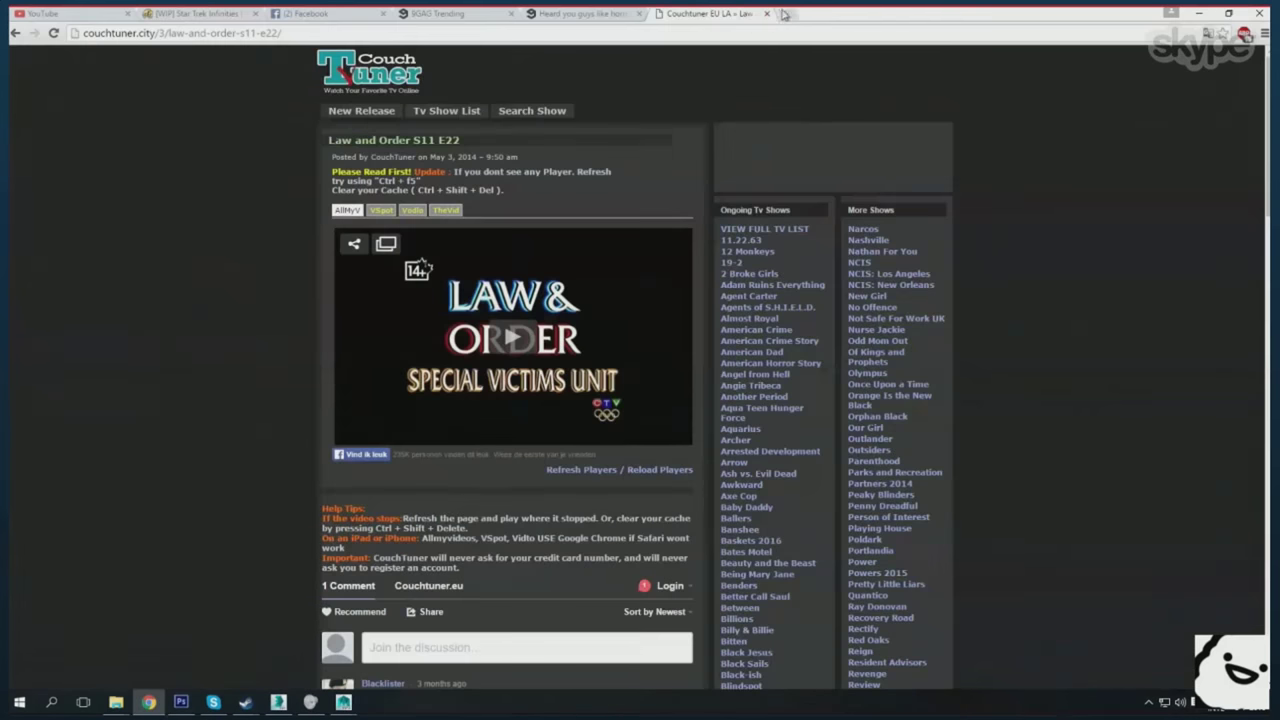
- Enter New in the Cardassian Frigate cell of the Star Trek Infinites ship sheet
click(785, 14)
click(806, 361)
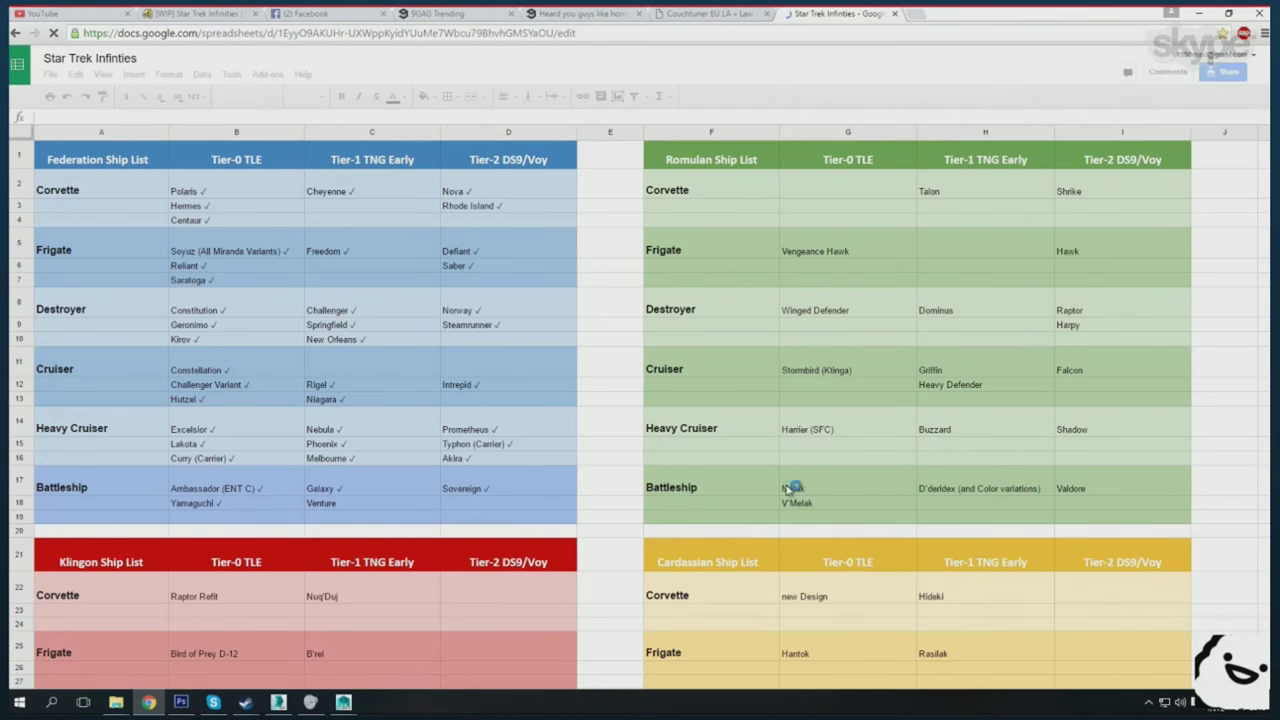
scroll(775, 520, down, 2)
scroll(773, 520, down, 1)
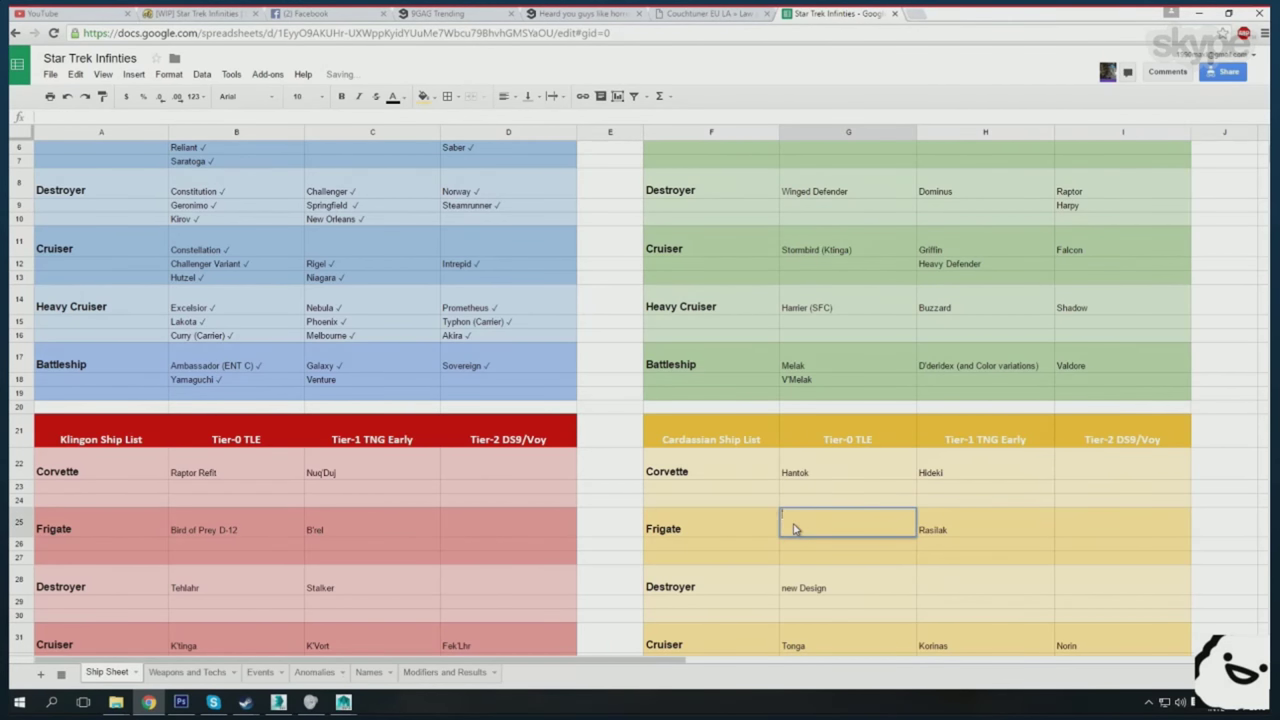
text(Hew)
key(Return)
scroll(820, 533, down, 2)
scroll(842, 538, down, 1)
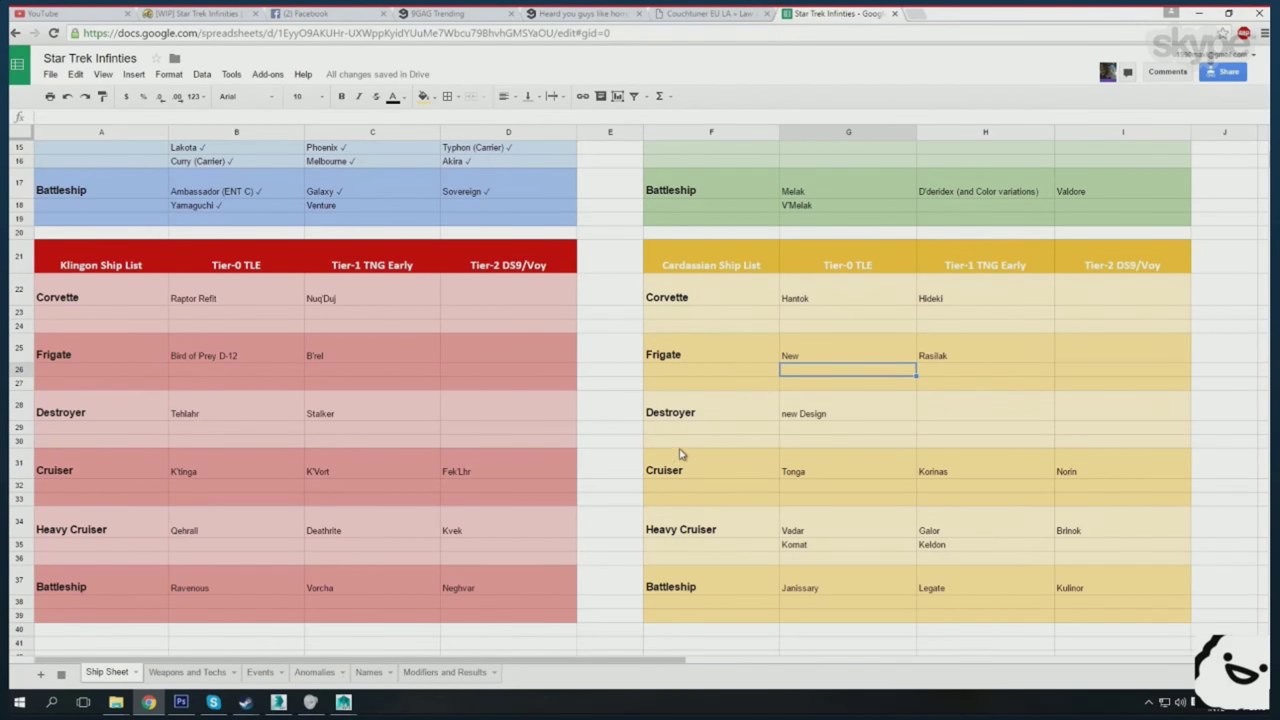
mouse_move(343, 702)
click(415, 635)
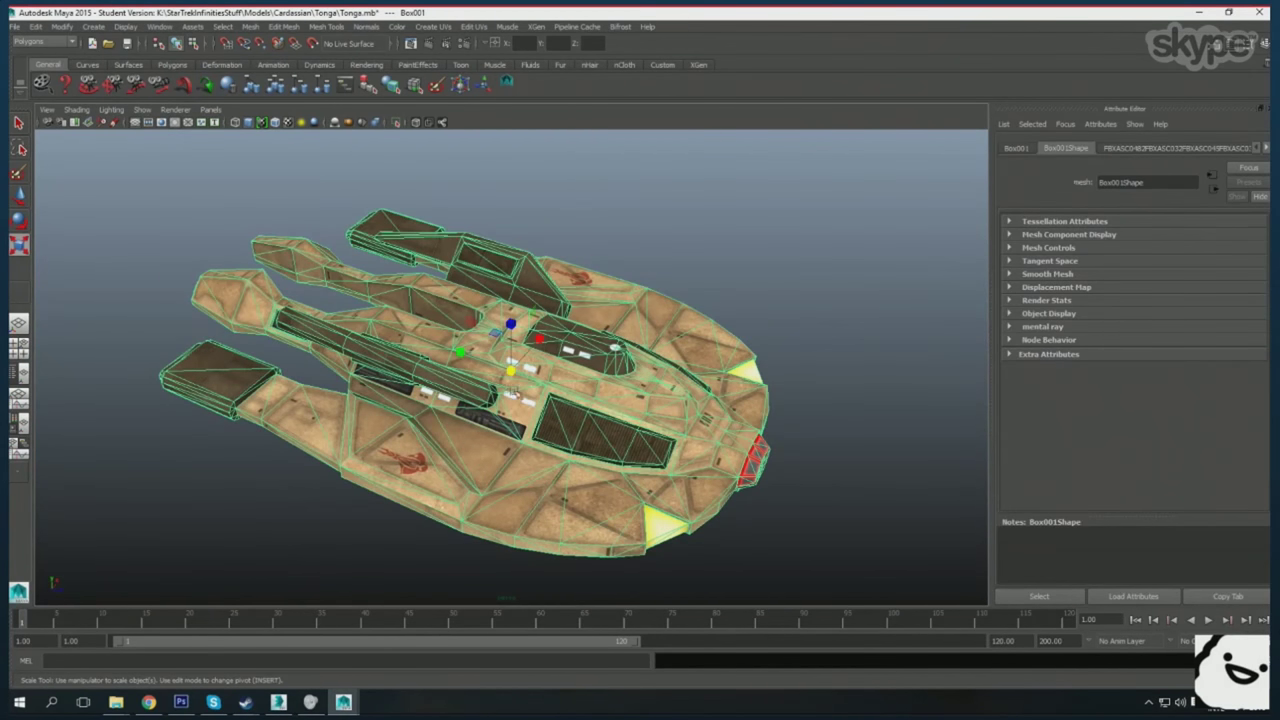
- Shrink the ship model and select the Torpedo_01 locator at the bow to inspect it
drag(512, 392, 447, 455)
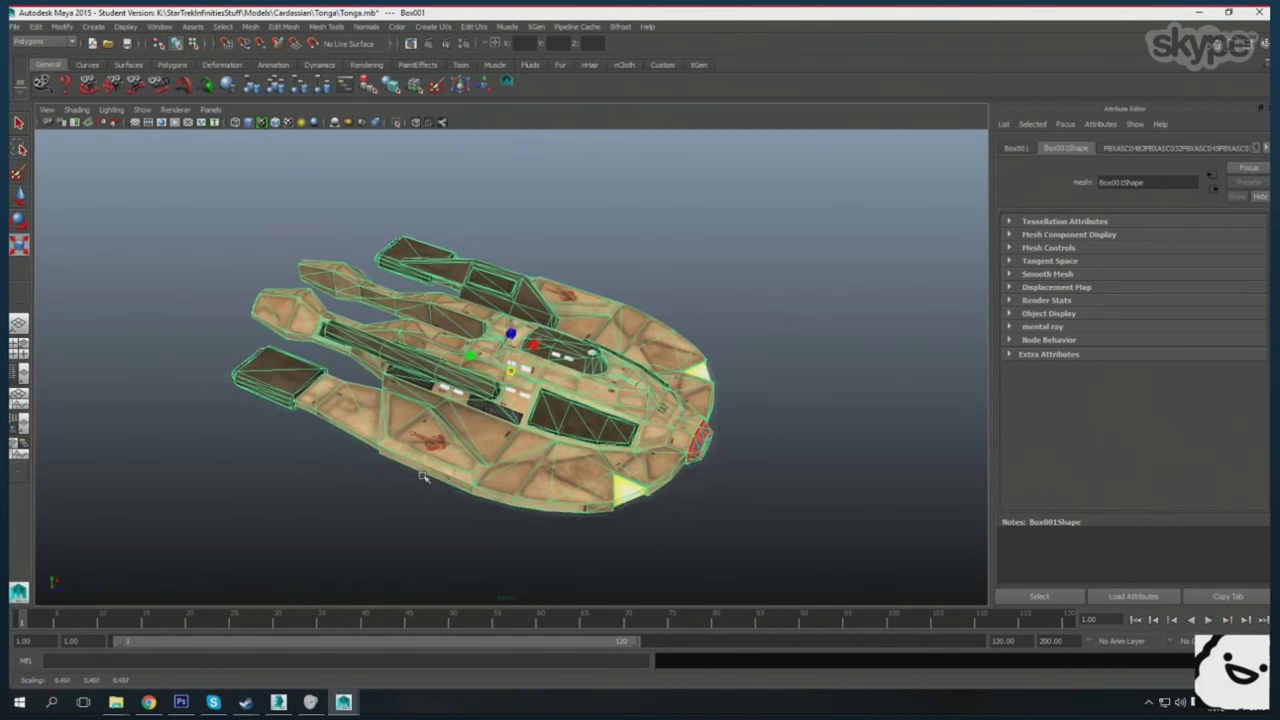
mouse_move(399, 518)
mouse_down()
mouse_move(617, 416)
mouse_move(325, 430)
mouse_up()
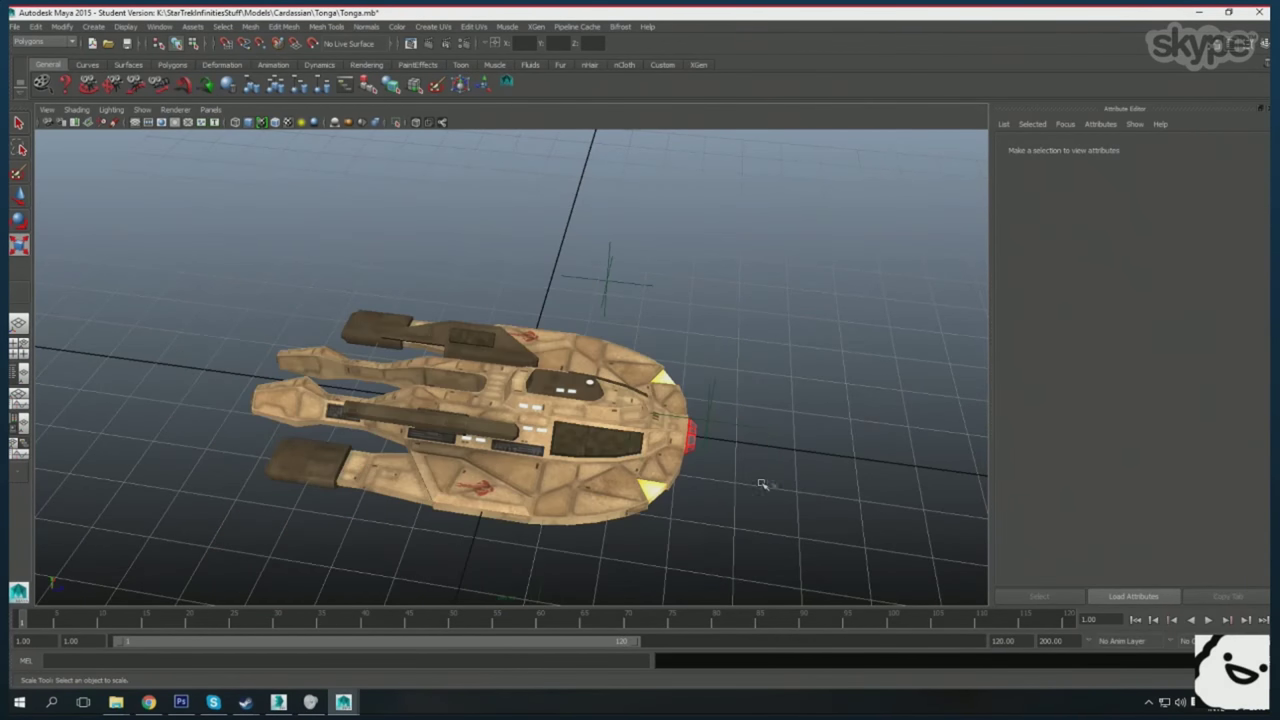
mouse_move(537, 507)
mouse_down()
mouse_move(540, 475)
mouse_move(887, 508)
mouse_move(549, 443)
mouse_move(620, 420)
mouse_move(541, 436)
mouse_move(634, 398)
mouse_up()
key(w)
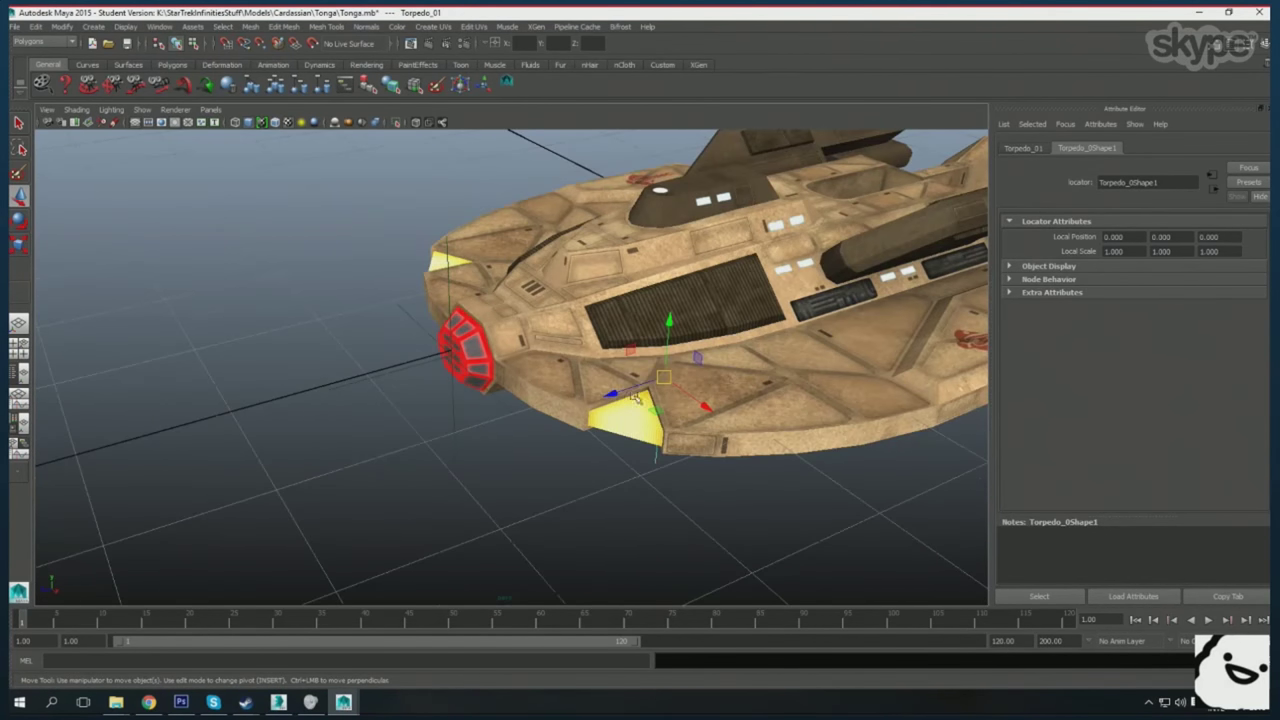
scroll(383, 316, up, 5)
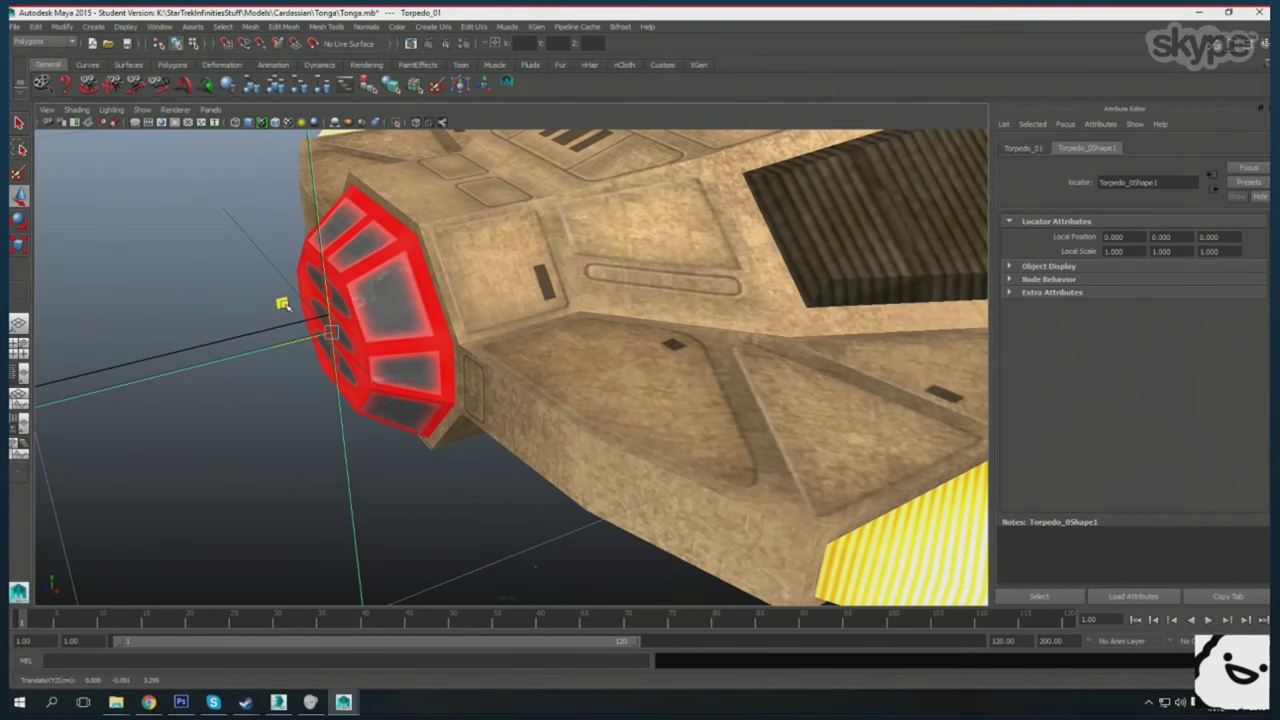
click(284, 305)
click(289, 448)
- Browse the Window > Rendering Editors menu, closing a wrongly opened editor
scroll(289, 448, down, 5)
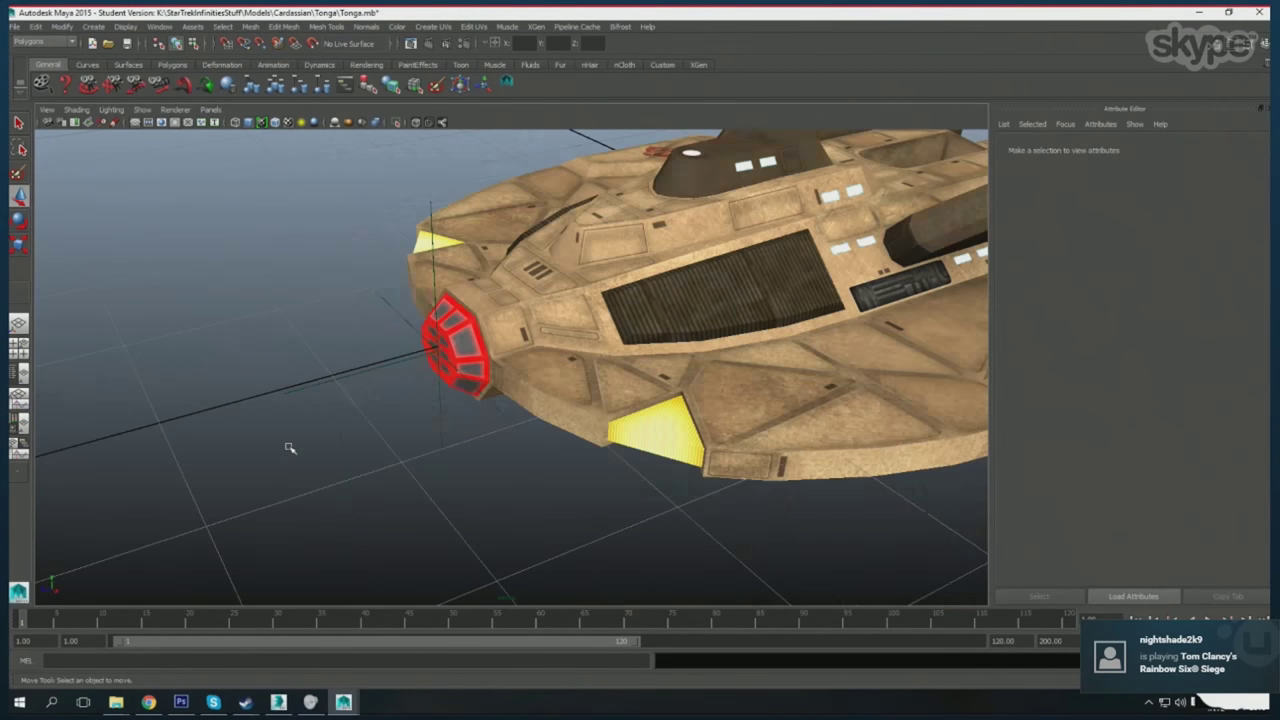
scroll(289, 448, down, 10)
scroll(457, 486, up, 3)
click(160, 26)
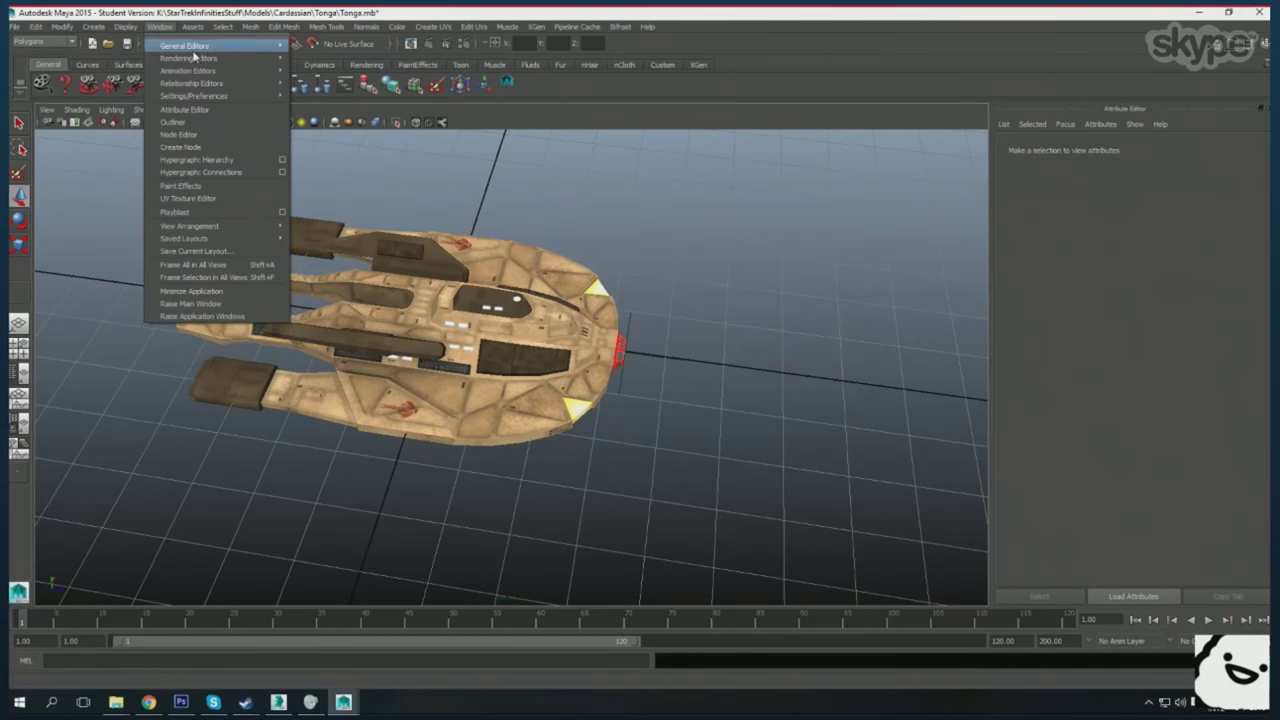
click(332, 78)
click(785, 248)
click(160, 26)
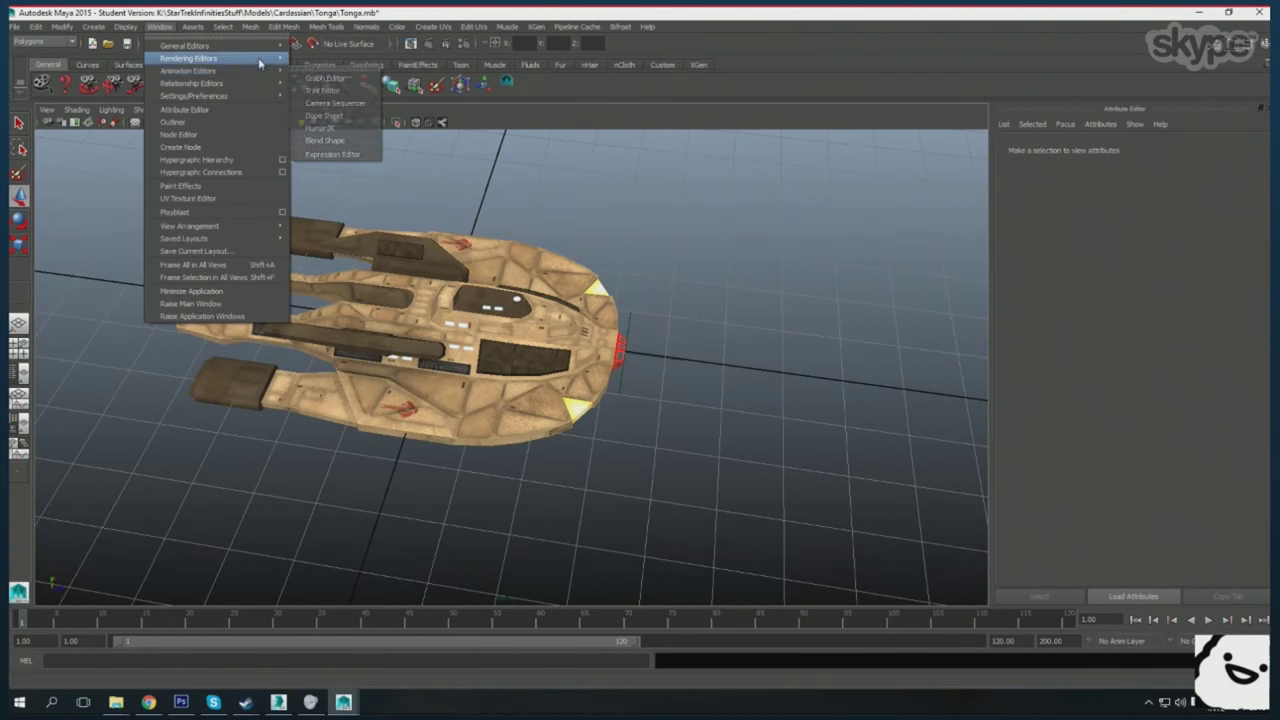
- Create a Phong material in Hypershade with C_Hantok_Diffuse.dds as its colour texture
click(330, 85)
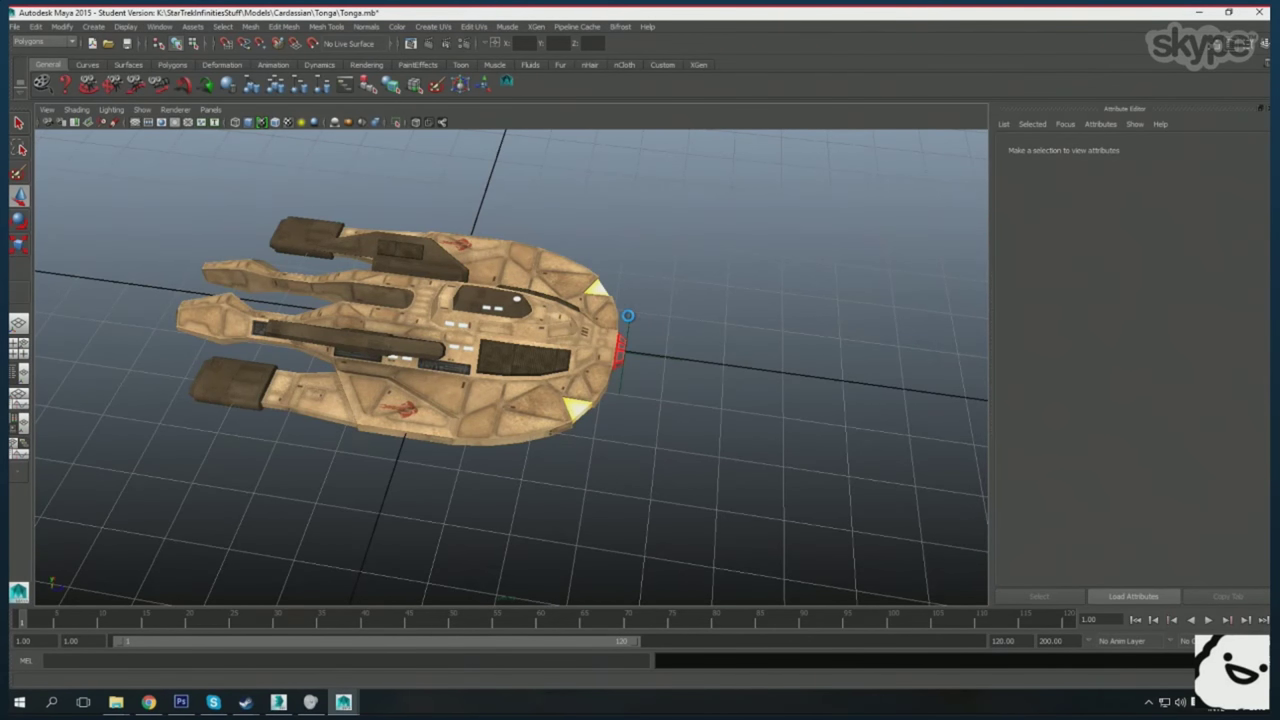
click(57, 530)
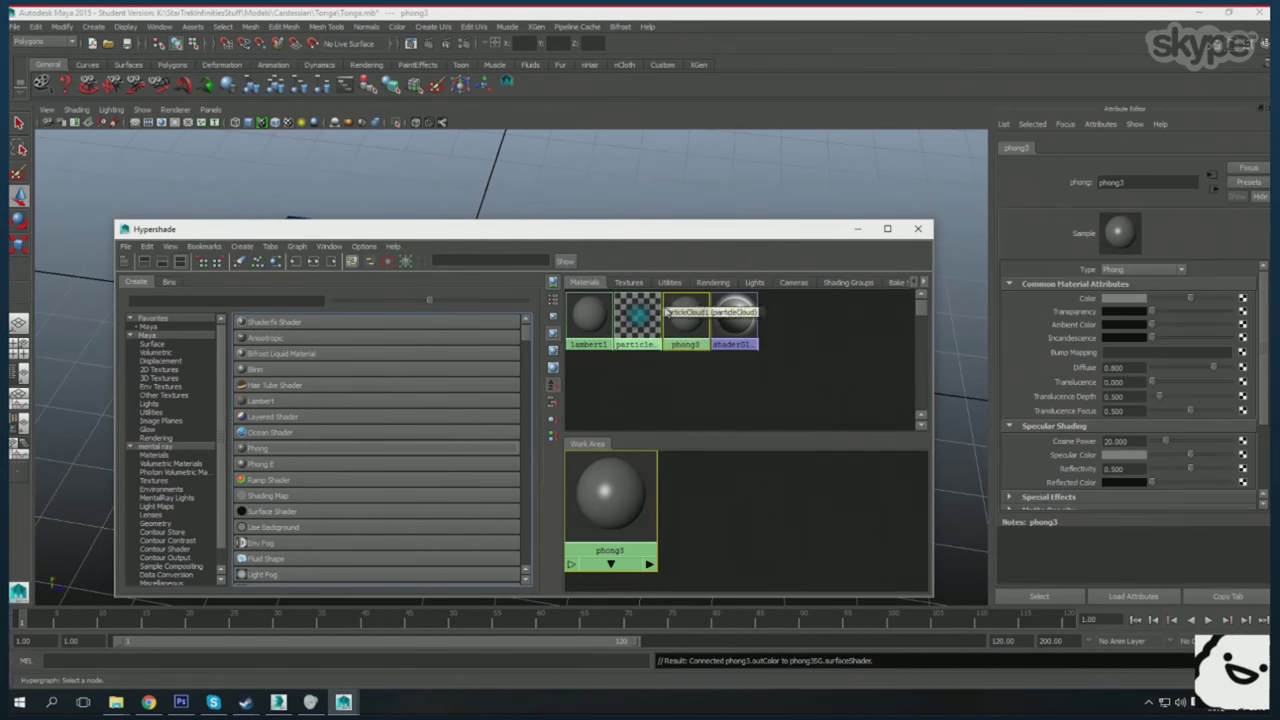
click(1242, 298)
click(570, 253)
click(1249, 334)
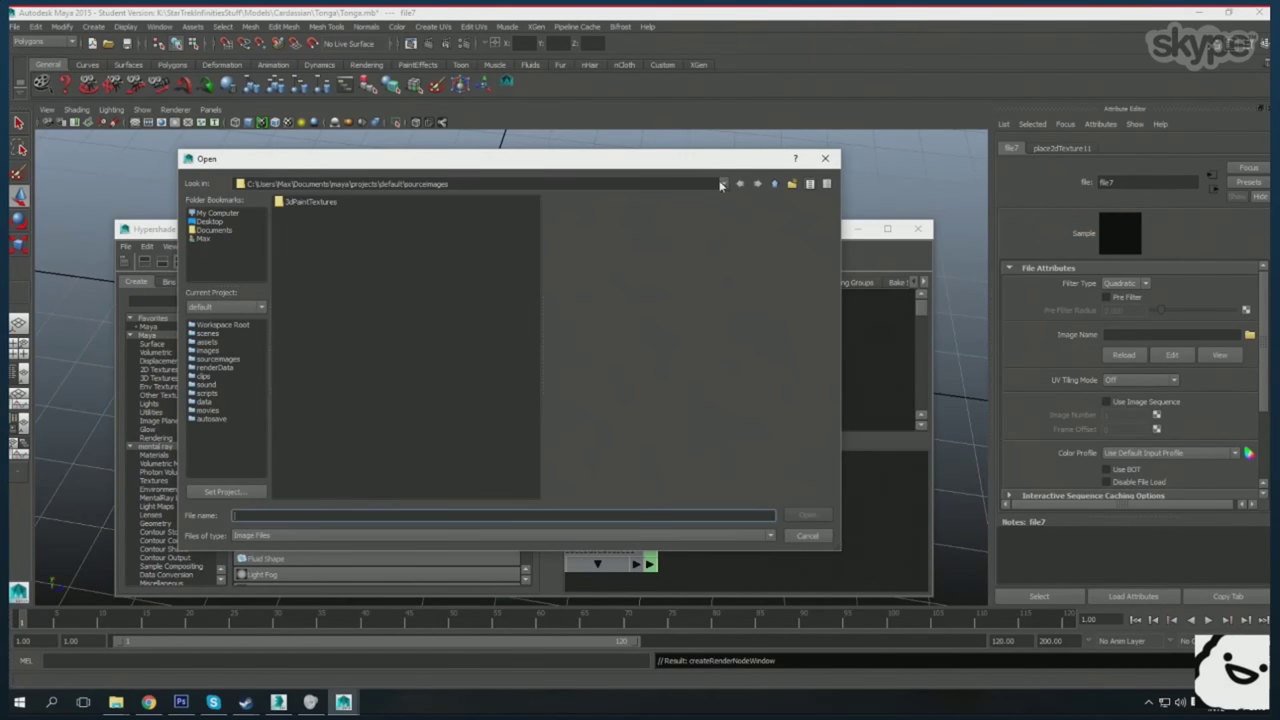
click(480, 183)
click(409, 251)
click(322, 213)
double_click(322, 213)
- Connect the Hantok normal map as bump and C_Hantok_Specular.dds as specular colour
click(1242, 358)
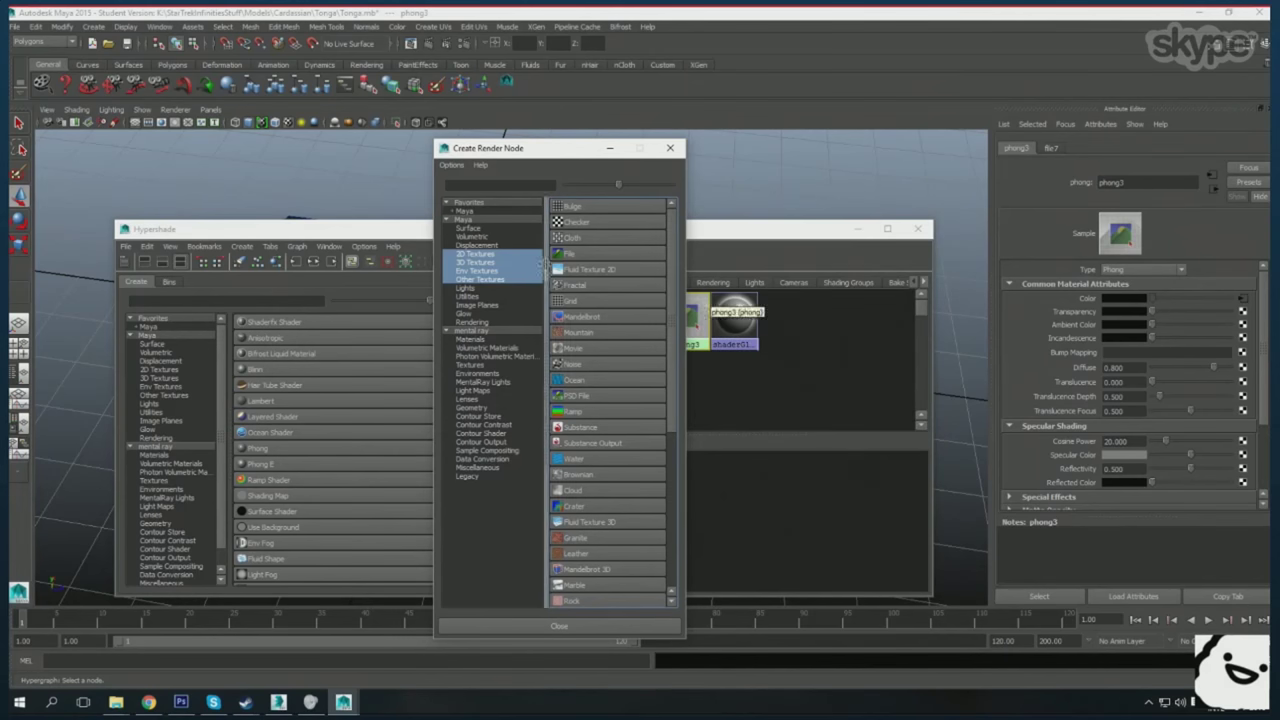
click(570, 253)
click(1249, 334)
double_click(350, 232)
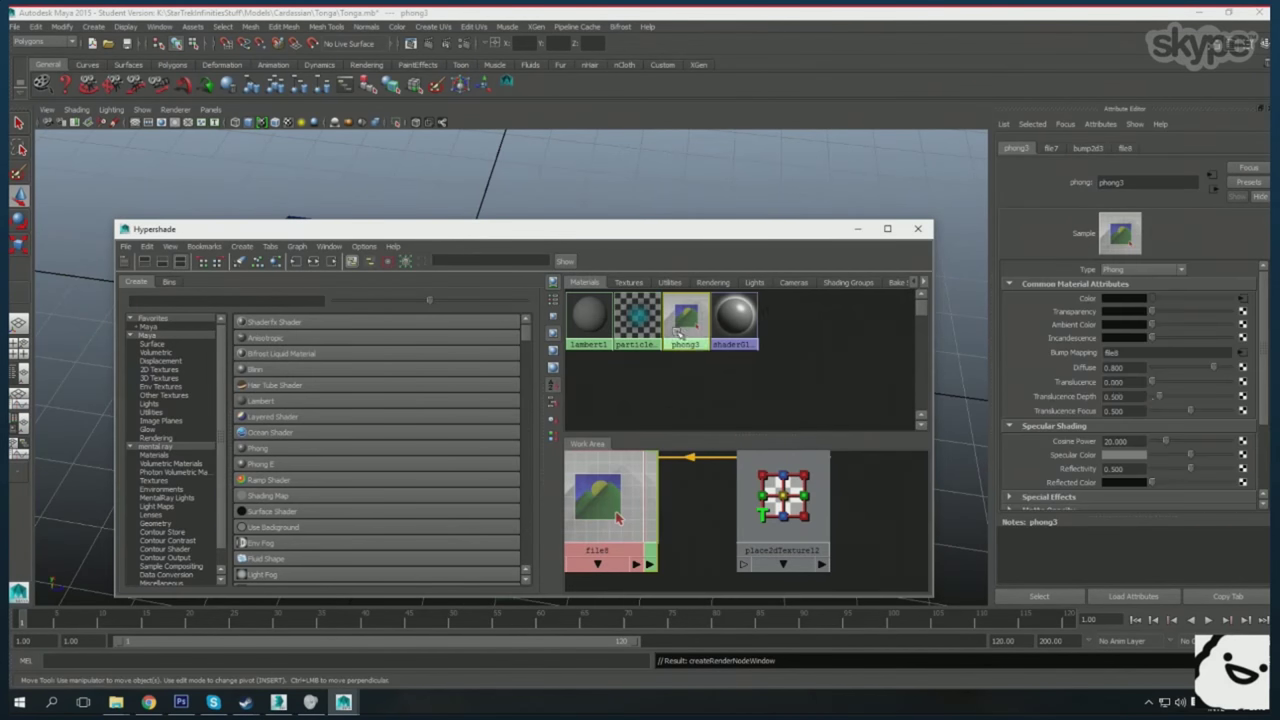
click(1247, 451)
click(570, 253)
click(1249, 334)
double_click(350, 232)
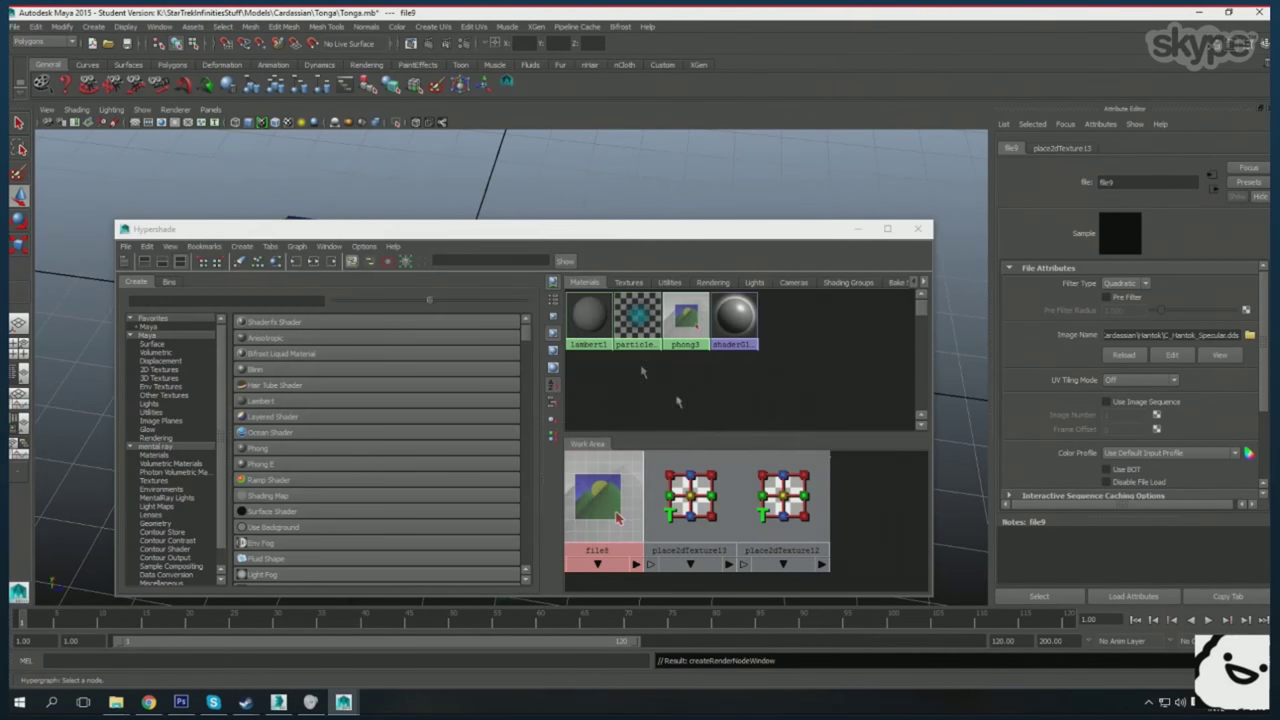
- Assign the new Hantok phong material to the ship and display it textured
click(686, 318)
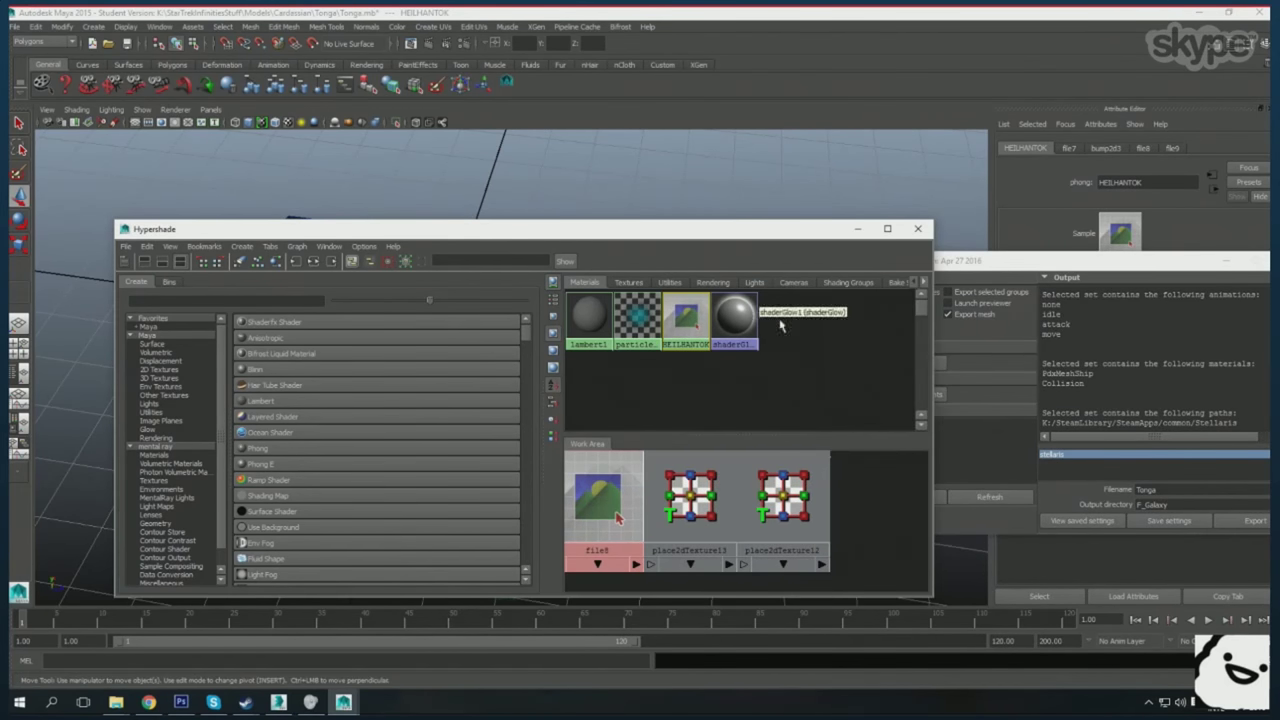
click(917, 228)
right_click(434, 340)
click(434, 636)
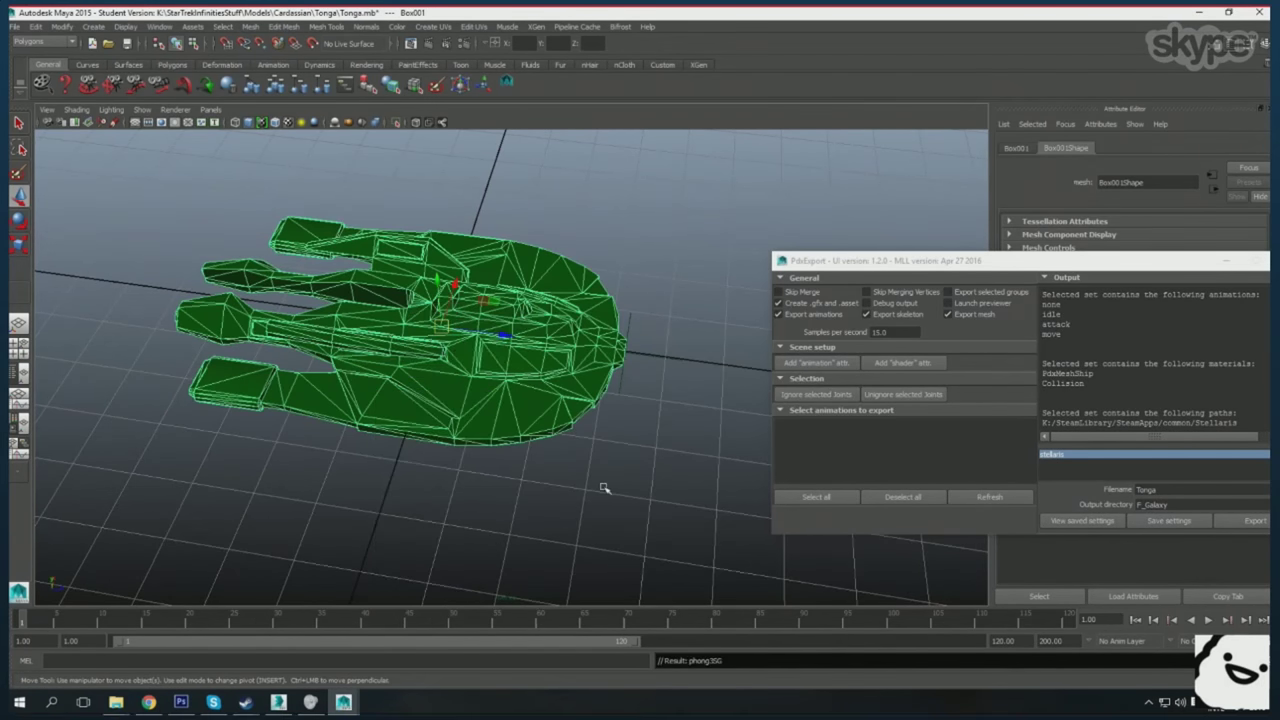
key(6)
- Enter Hantok as the PdxExport file name and view the ship in realistic shading
click(904, 476)
text(Hantok)
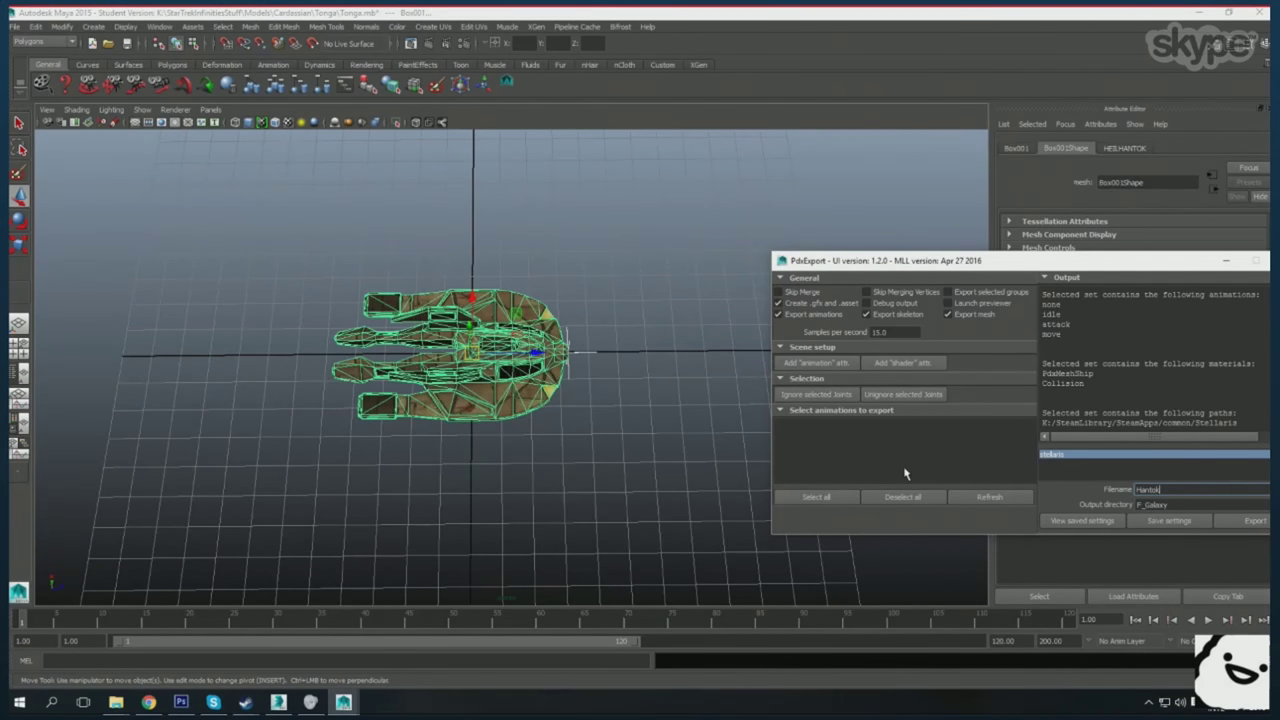
drag(880, 260, 721, 253)
mouse_move(428, 486)
mouse_down()
mouse_move(552, 469)
mouse_move(547, 584)
mouse_move(530, 460)
mouse_up()
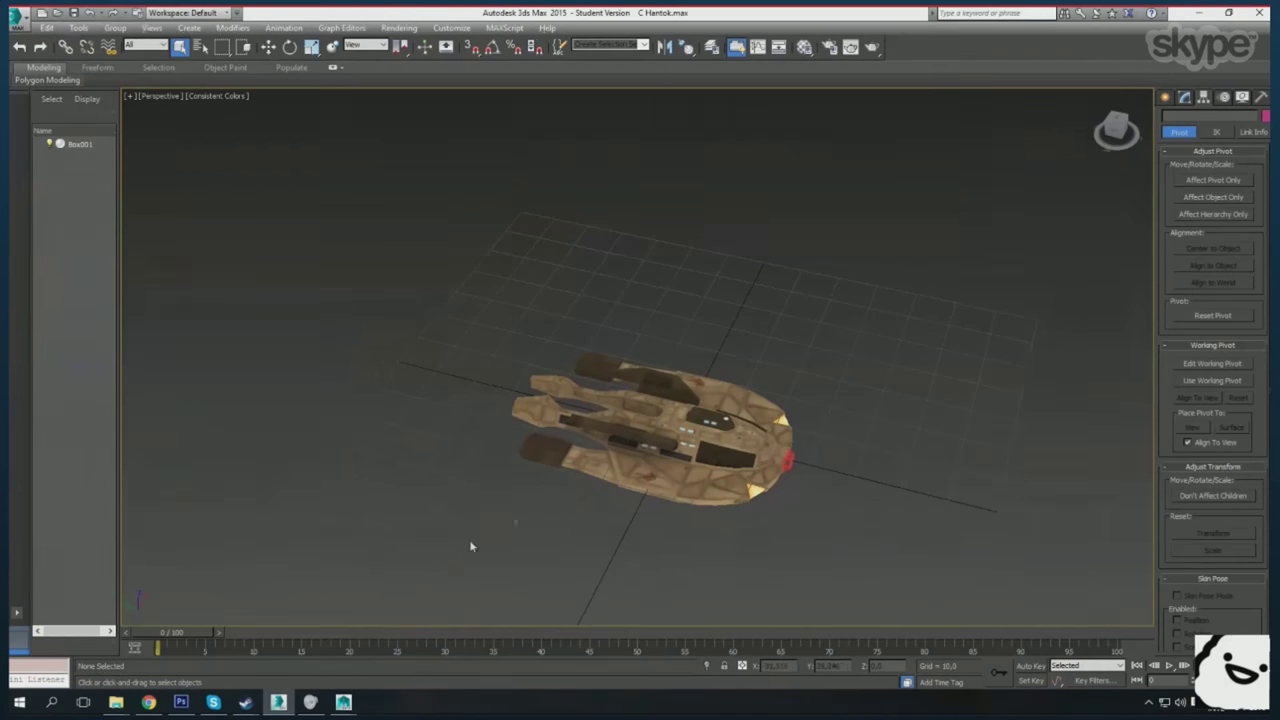
click(238, 97)
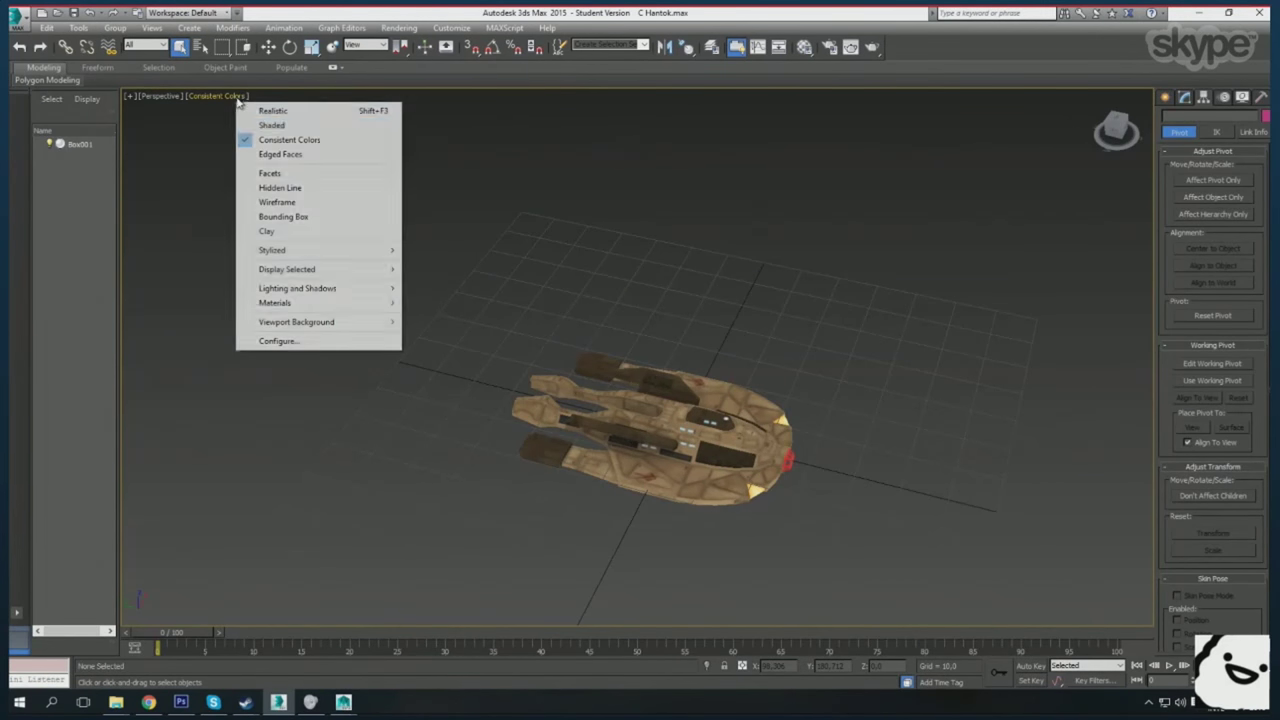
click(272, 110)
drag(600, 430, 798, 462)
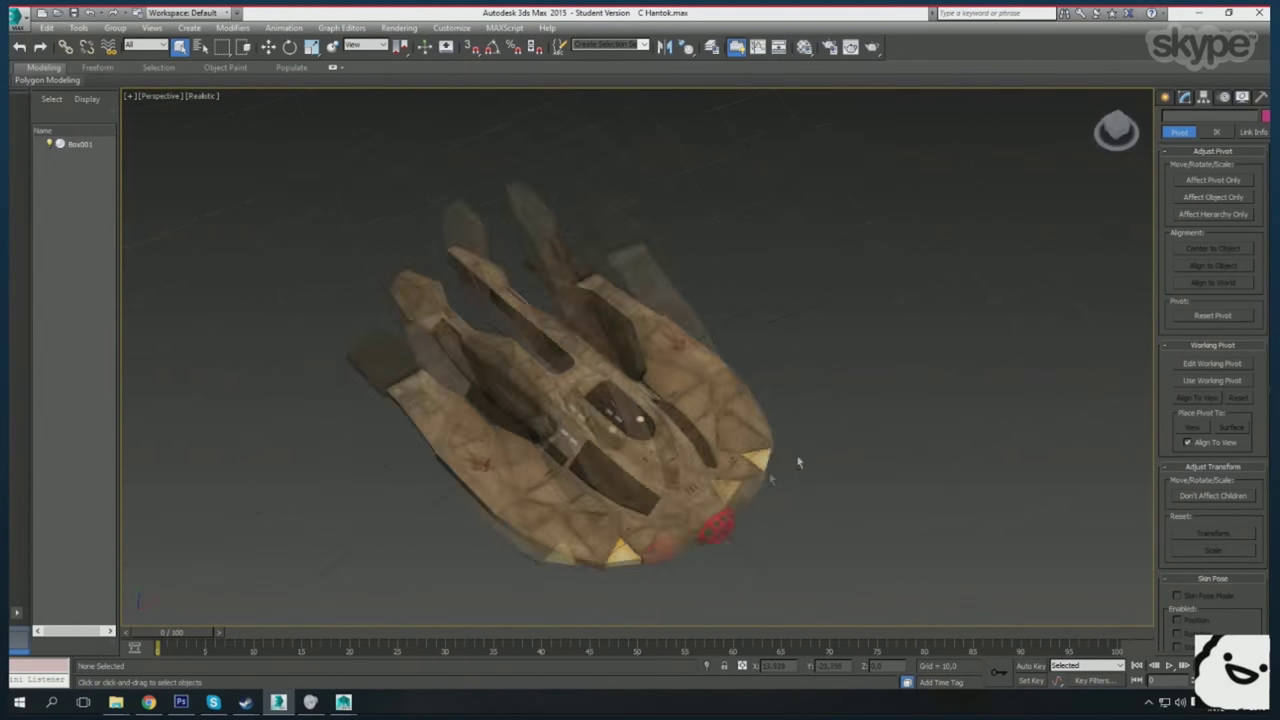
click(214, 600)
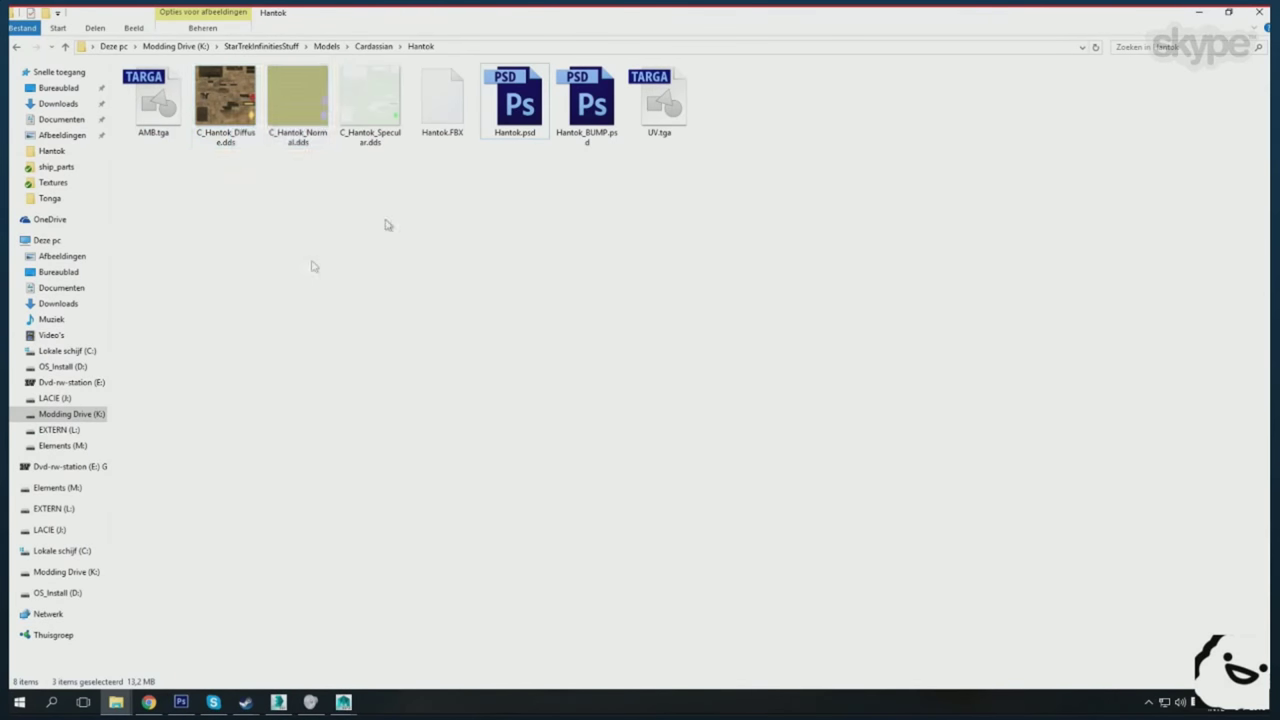
- Open the mod's gfx/models/ships/Cardassian_01 folder under Documents/Paradox Interactive/Stellaris
click(61, 119)
double_click(145, 243)
double_click(155, 114)
double_click(150, 95)
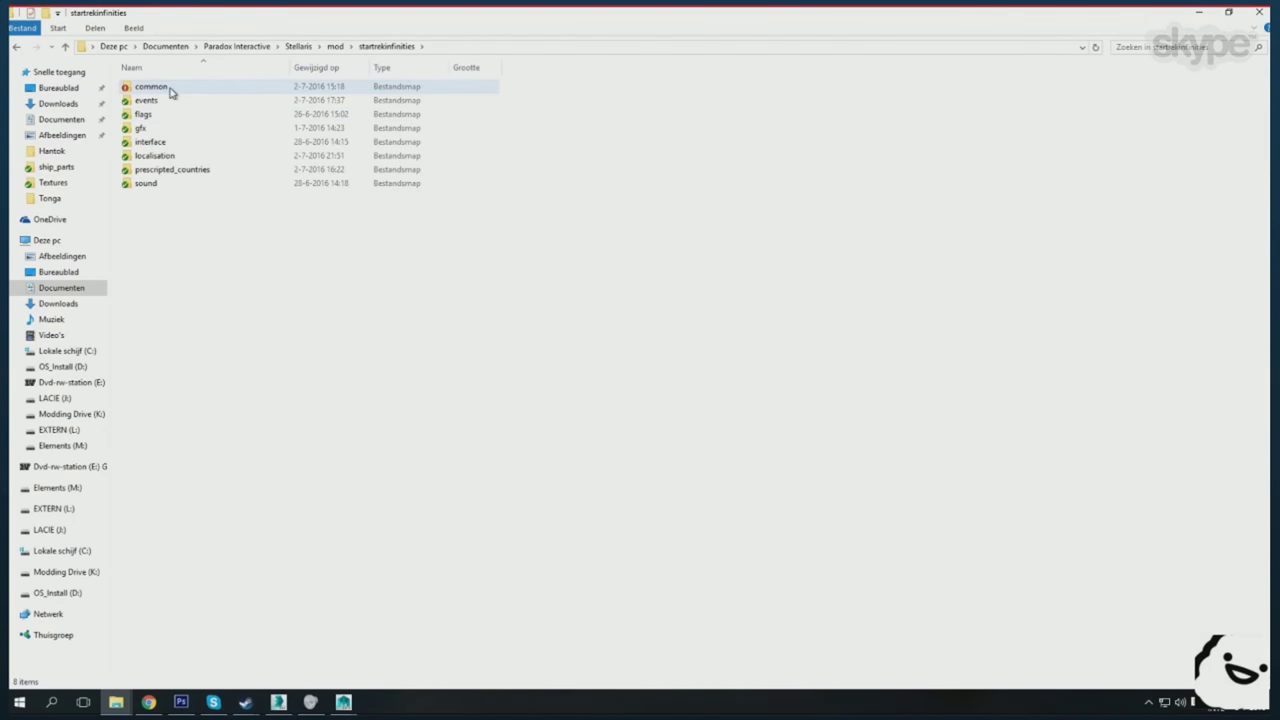
double_click(168, 90)
key(BackSpace)
double_click(145, 128)
double_click(150, 114)
double_click(298, 100)
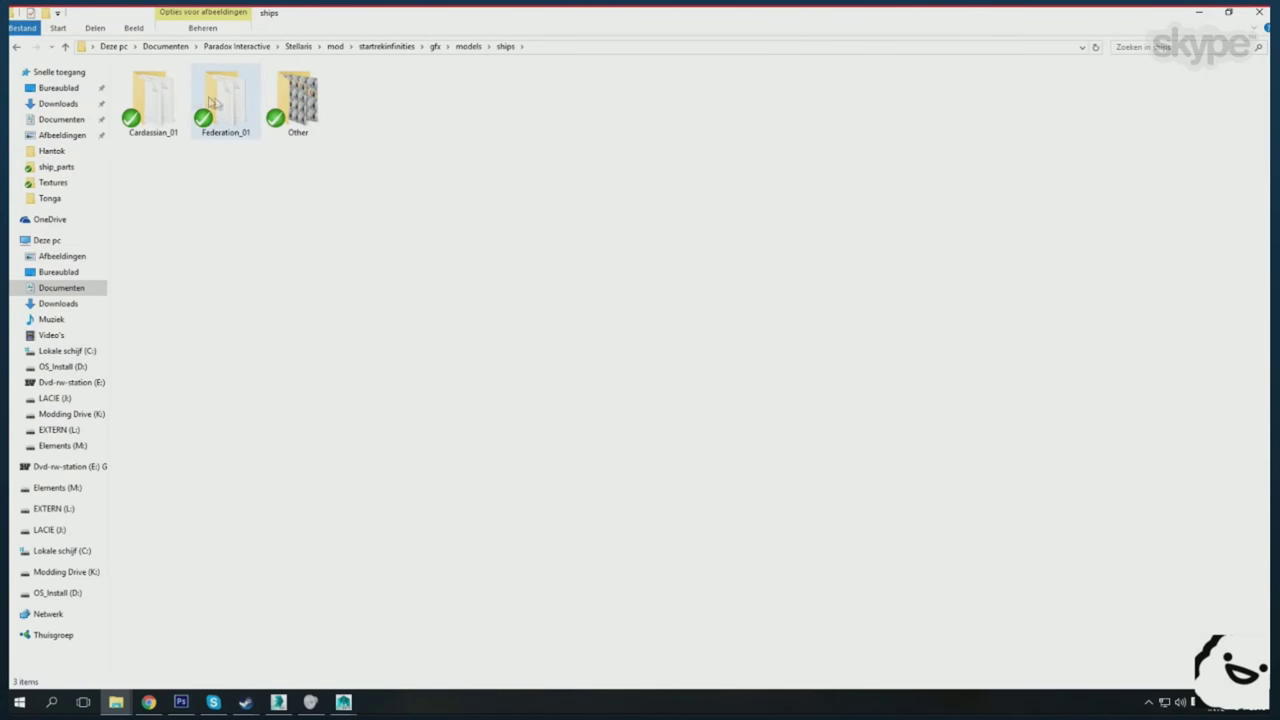
double_click(210, 100)
key(BackSpace)
key(Left)
key(Return)
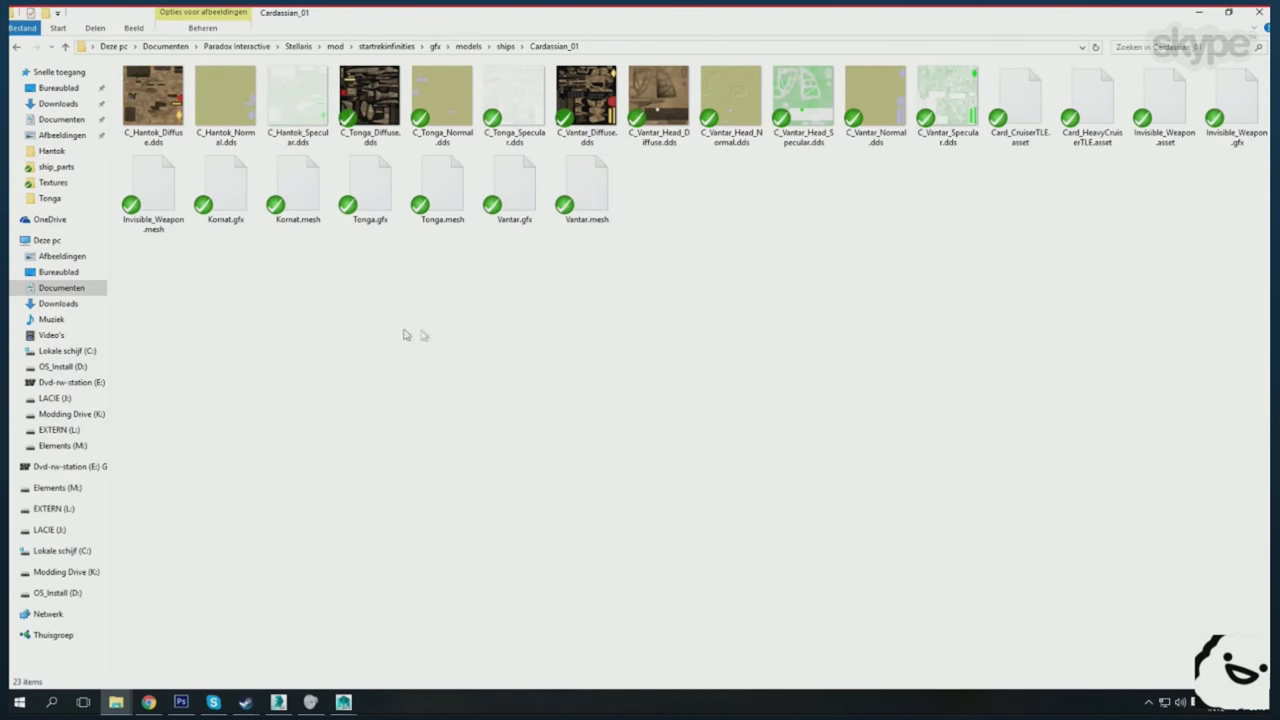
- Browse to the Stellaris F_Galaxy export folder in the SteamLibrary on the K: drive
click(116, 702)
click(217, 648)
click(71, 414)
scroll(237, 500, down, 15)
double_click(158, 266)
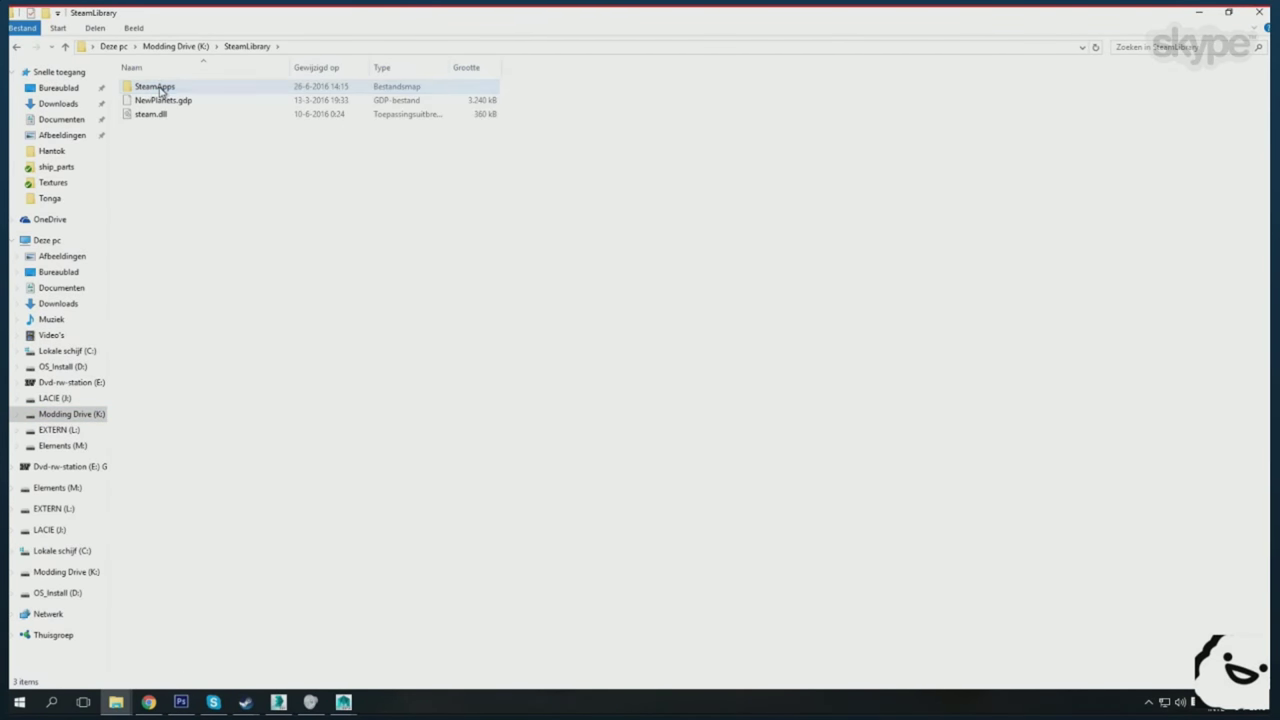
double_click(157, 88)
double_click(157, 88)
double_click(150, 583)
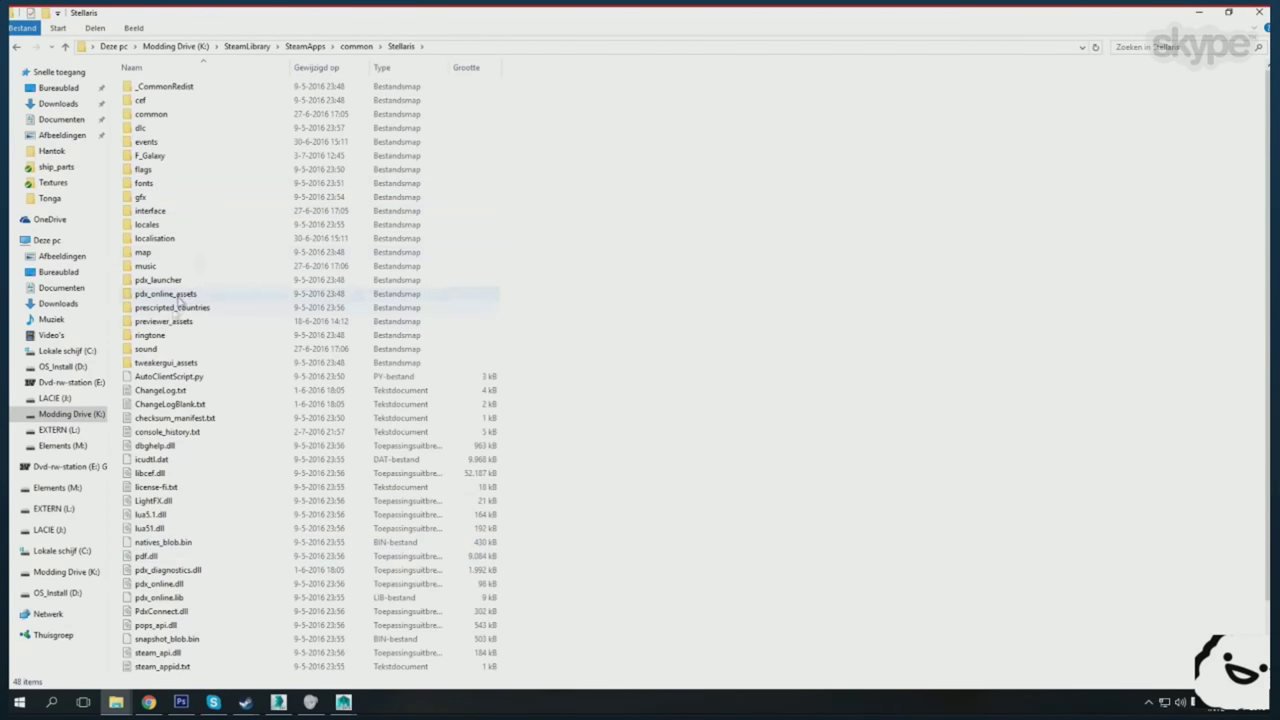
double_click(150, 145)
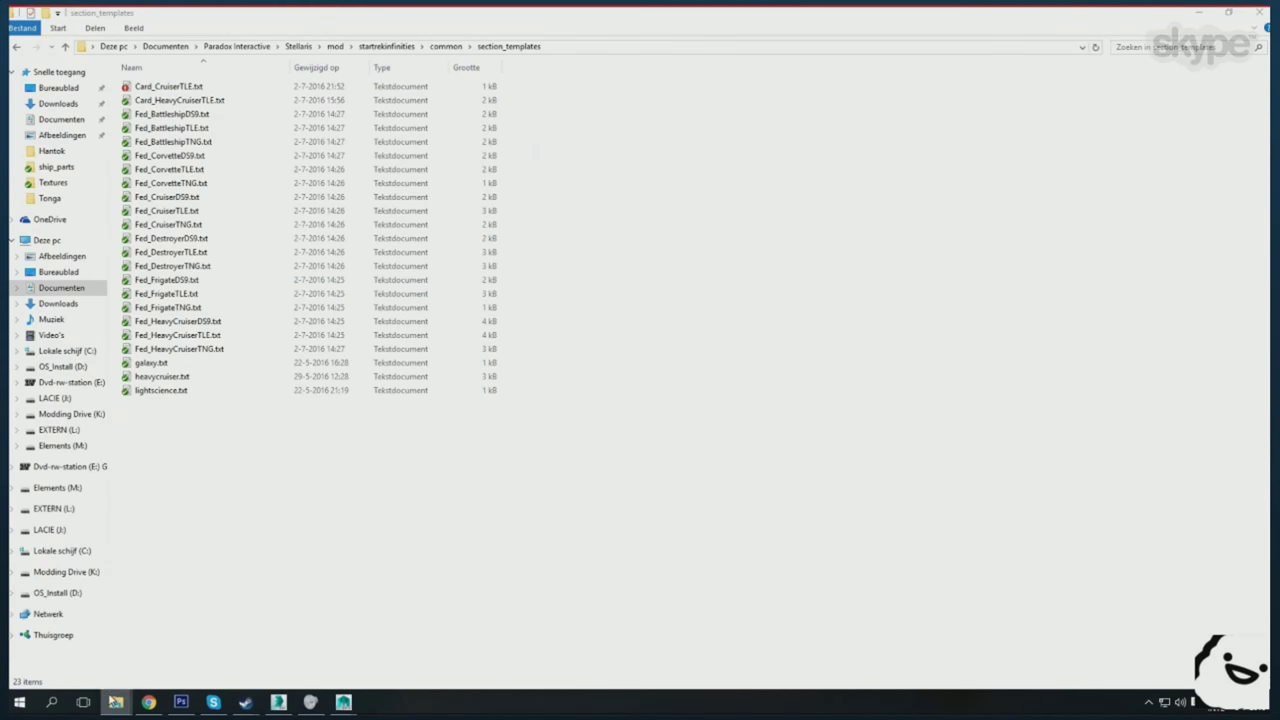
- Copy Hantok.gfx and Hantok.mesh into Cardassian_01 and open Hantok.gfx in Notepad++
drag(175, 317, 903, 253)
double_click(1150, 120)
click(719, 398)
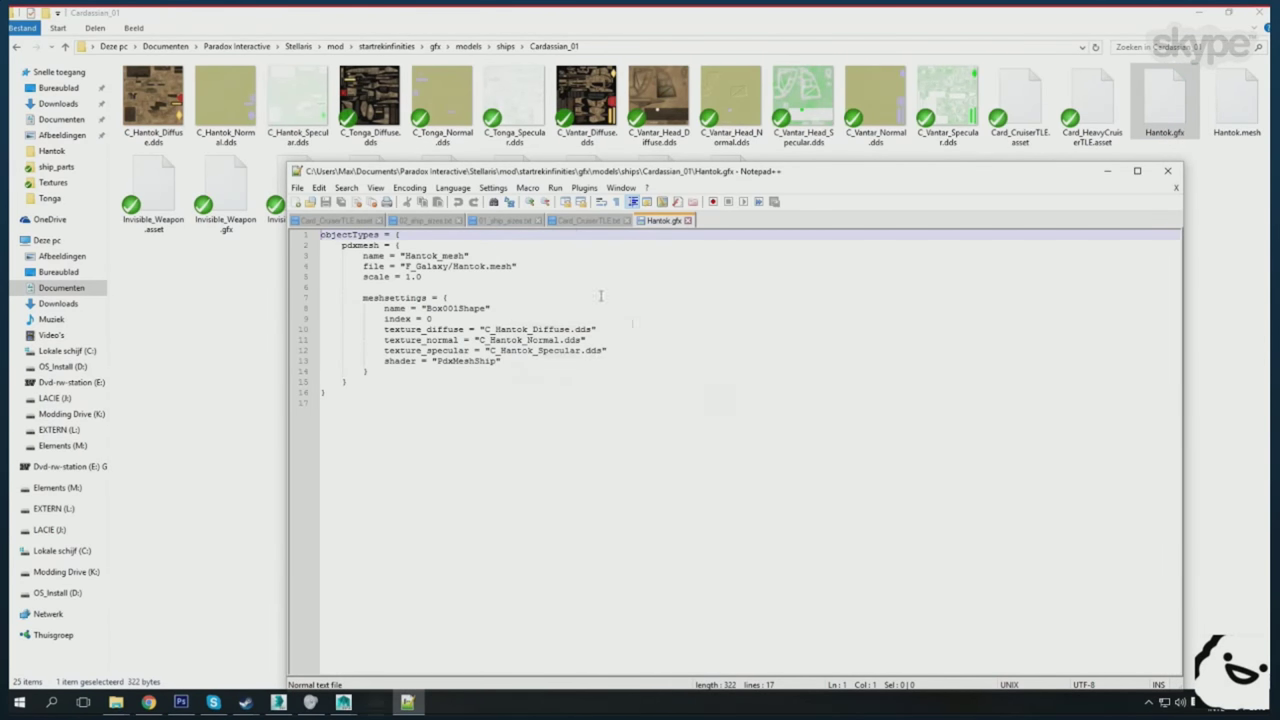
- Open Tonga.gfx for reference, then close the gfx files and the editor
drag(988, 180, 950, 283)
right_click(505, 196)
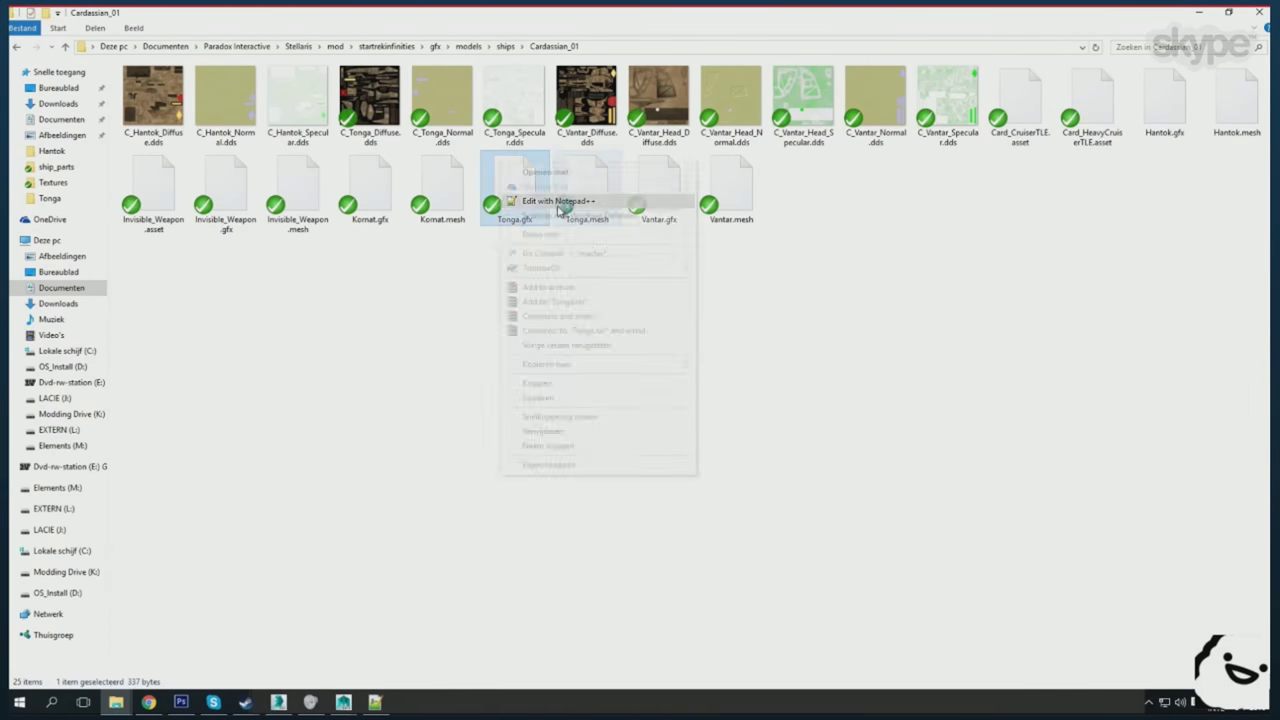
click(540, 222)
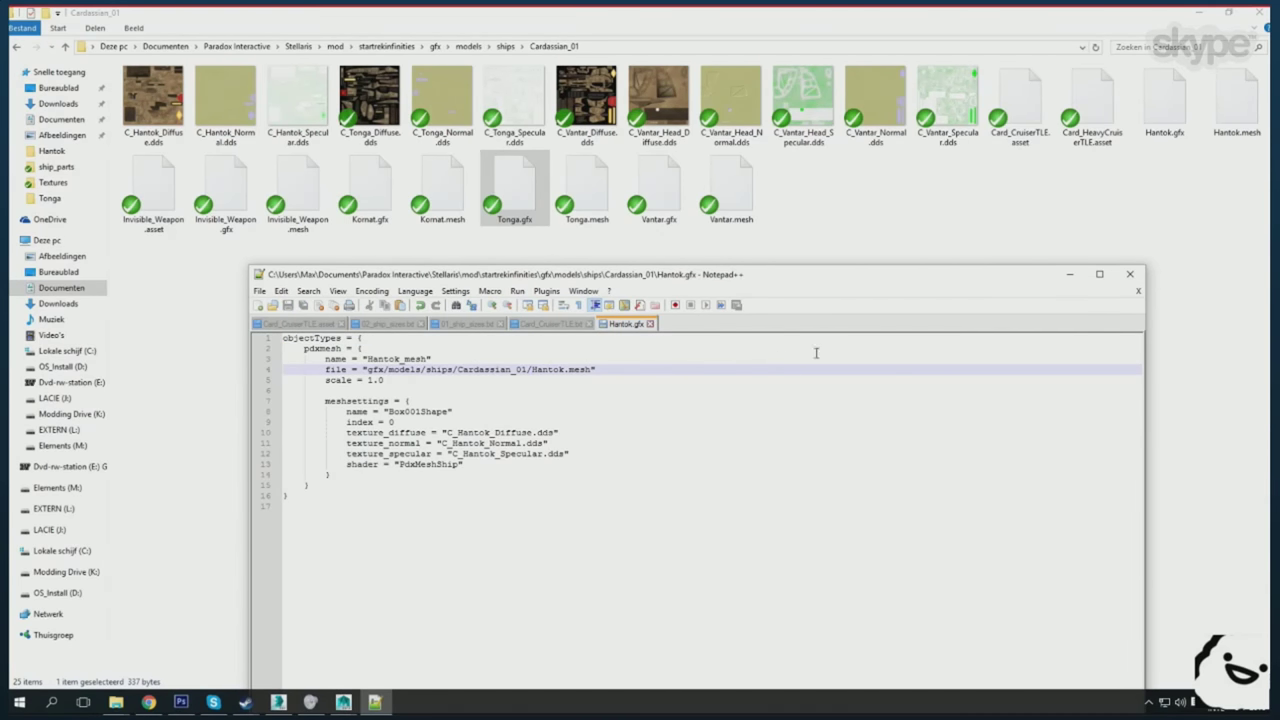
click(650, 324)
click(1130, 274)
- Copy Fed_CorvetteTLE.asset from Federation_01 into Cardassian_01 as Card_CorvetteTLE.asset
key(BackSpace)
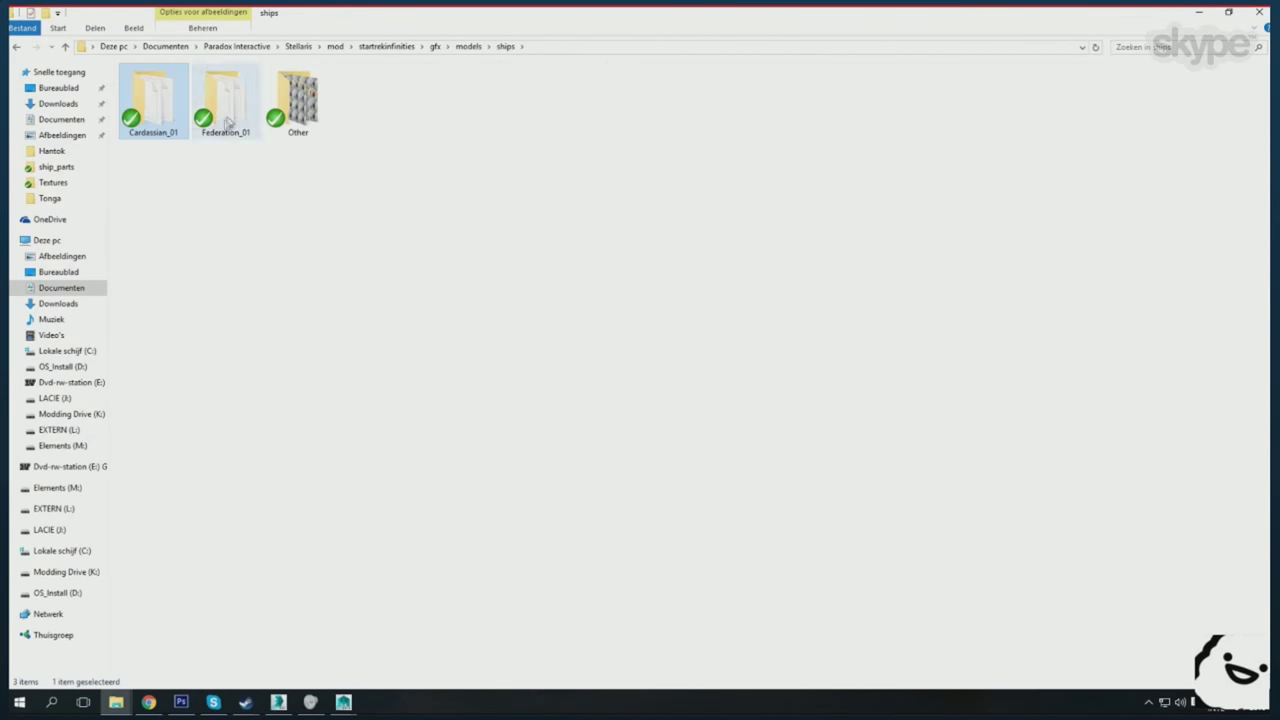
double_click(229, 100)
click(170, 169)
key(ctrl+c)
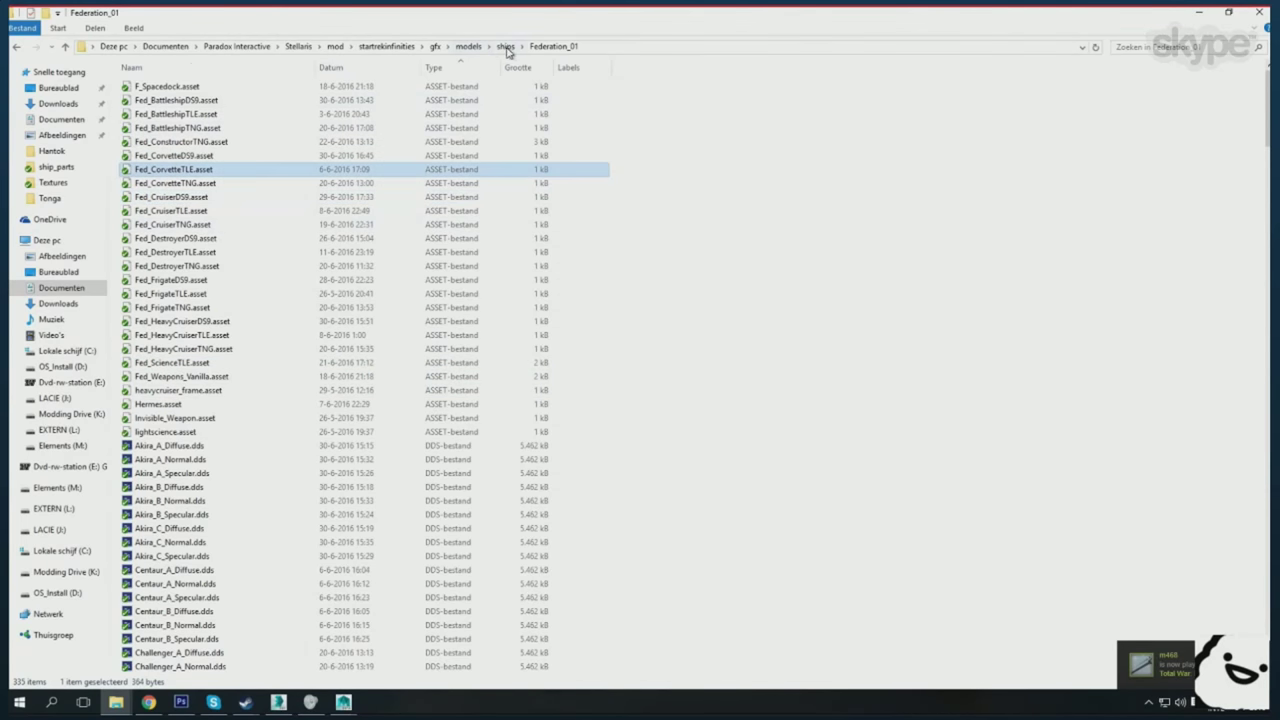
click(505, 46)
key(ctrl+v)
key(F2)
key(Return)
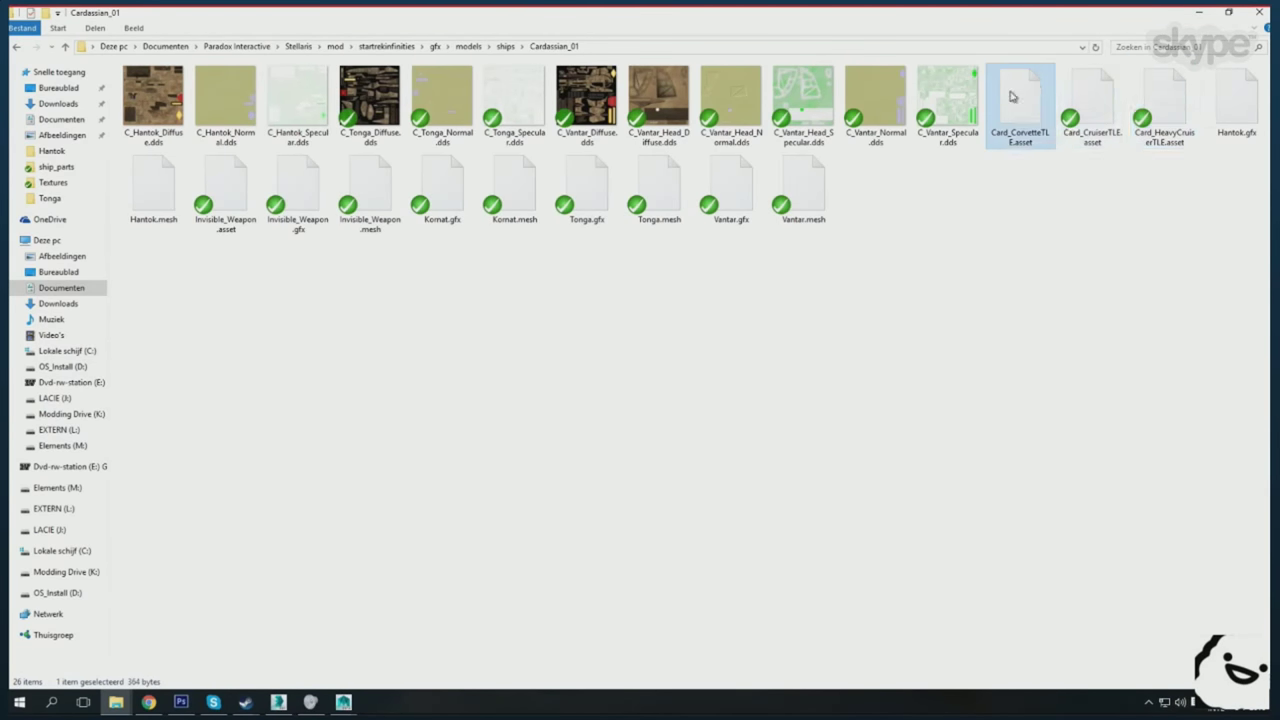
- In Card_CorvetteTLE.asset, delete the S2 and S3 entities and edit the S1 mesh name
double_click(1020, 100)
drag(300, 527, 283, 432)
key(Delete)
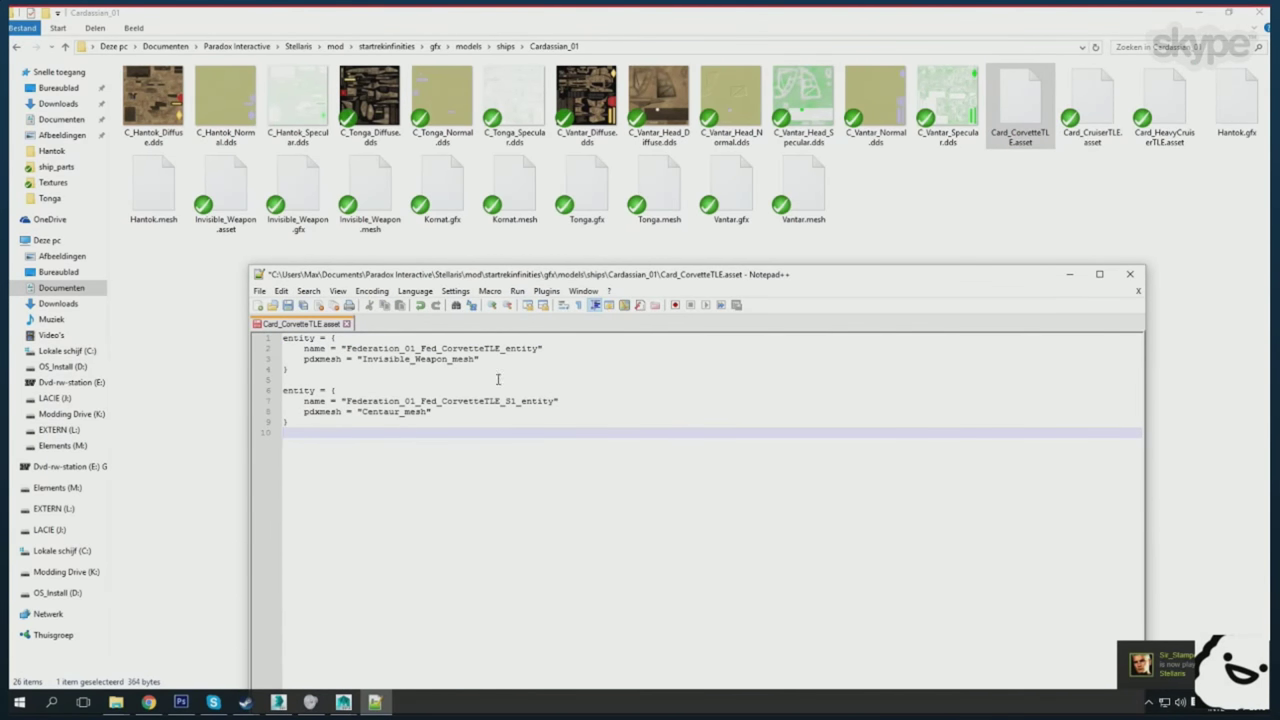
mouse_move(400, 412)
mouse_down()
mouse_move(379, 412)
mouse_move(399, 401)
mouse_up()
text(Cardassia)
text(Hantok)
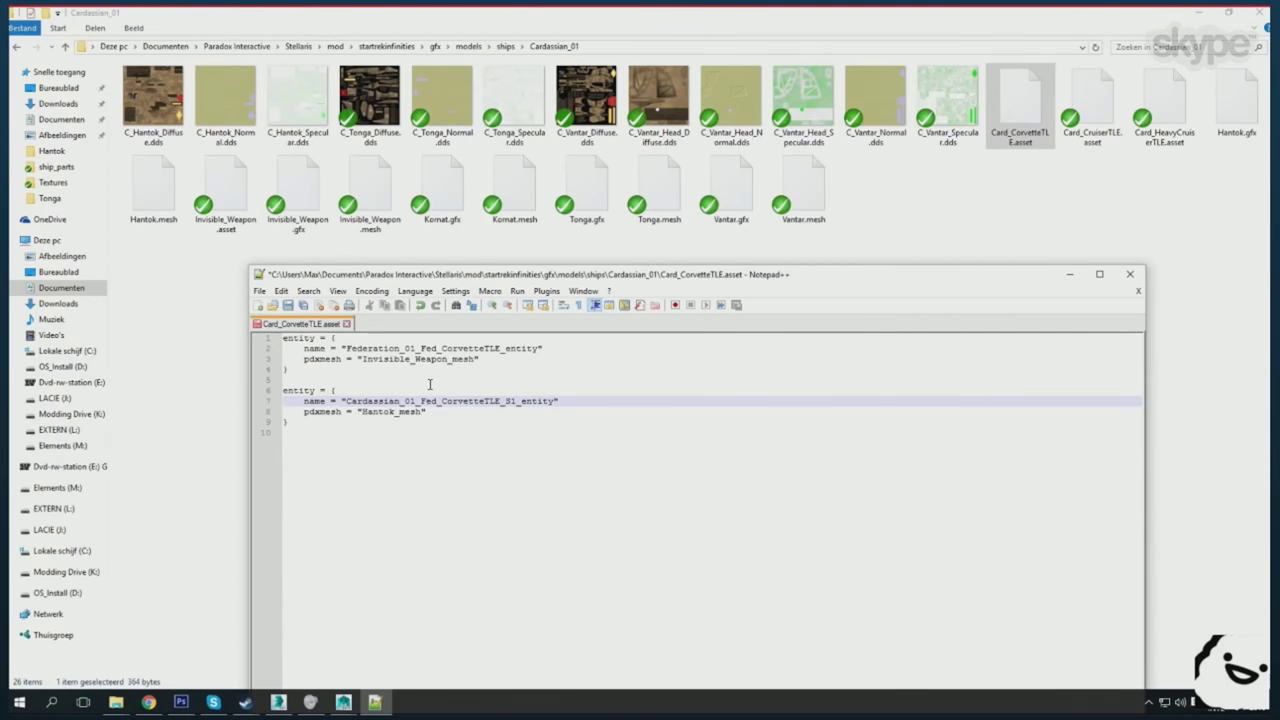
click(404, 348)
text(Cardassia)
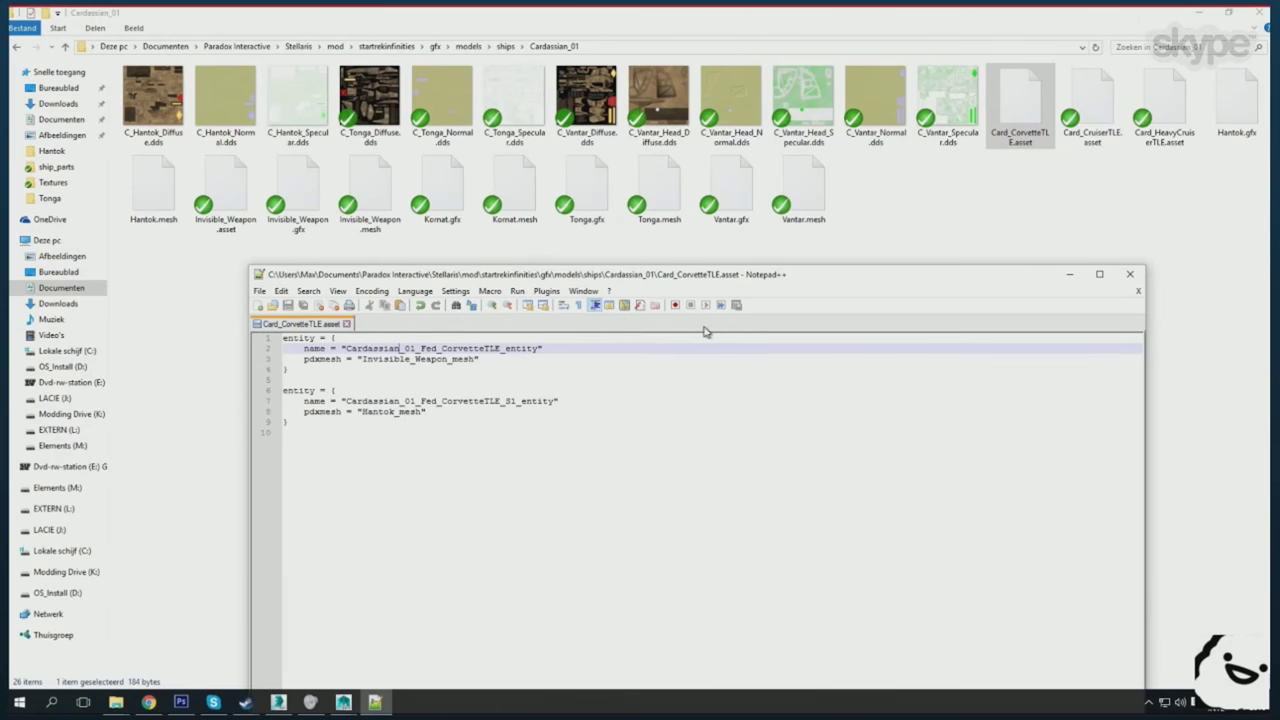
- Rename the entities from Fed to Cardassian_01 Card_CorvetteTLE and save the asset file
click(1130, 273)
click(468, 46)
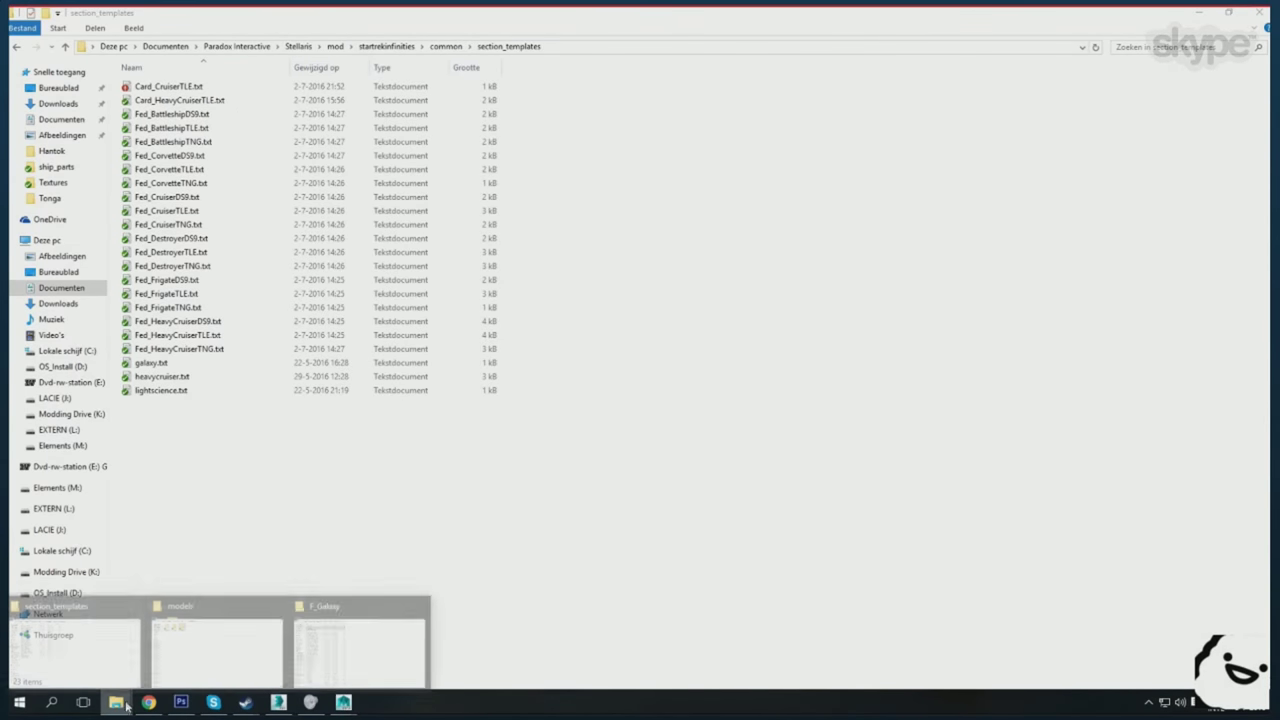
double_click(293, 110)
right_click(1020, 105)
click(1070, 142)
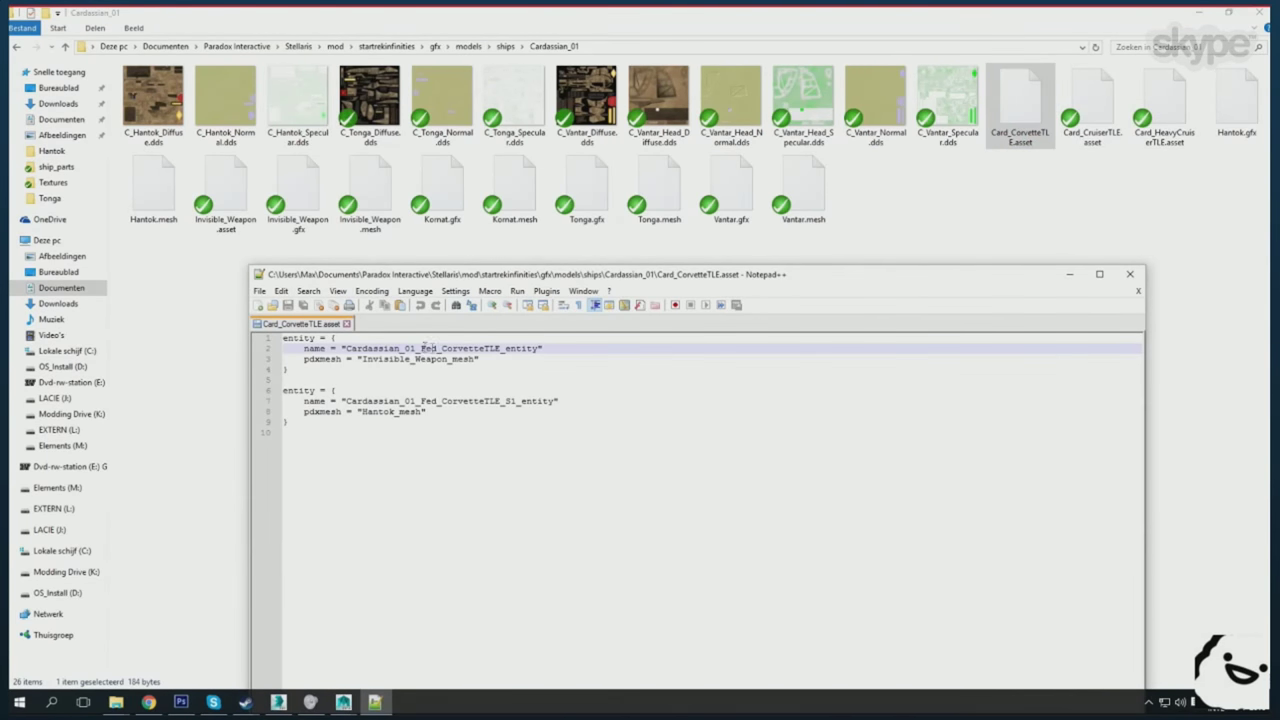
drag(420, 348, 432, 348)
text(C)
drag(421, 401, 437, 401)
text(Card)
key(ctrl+s)
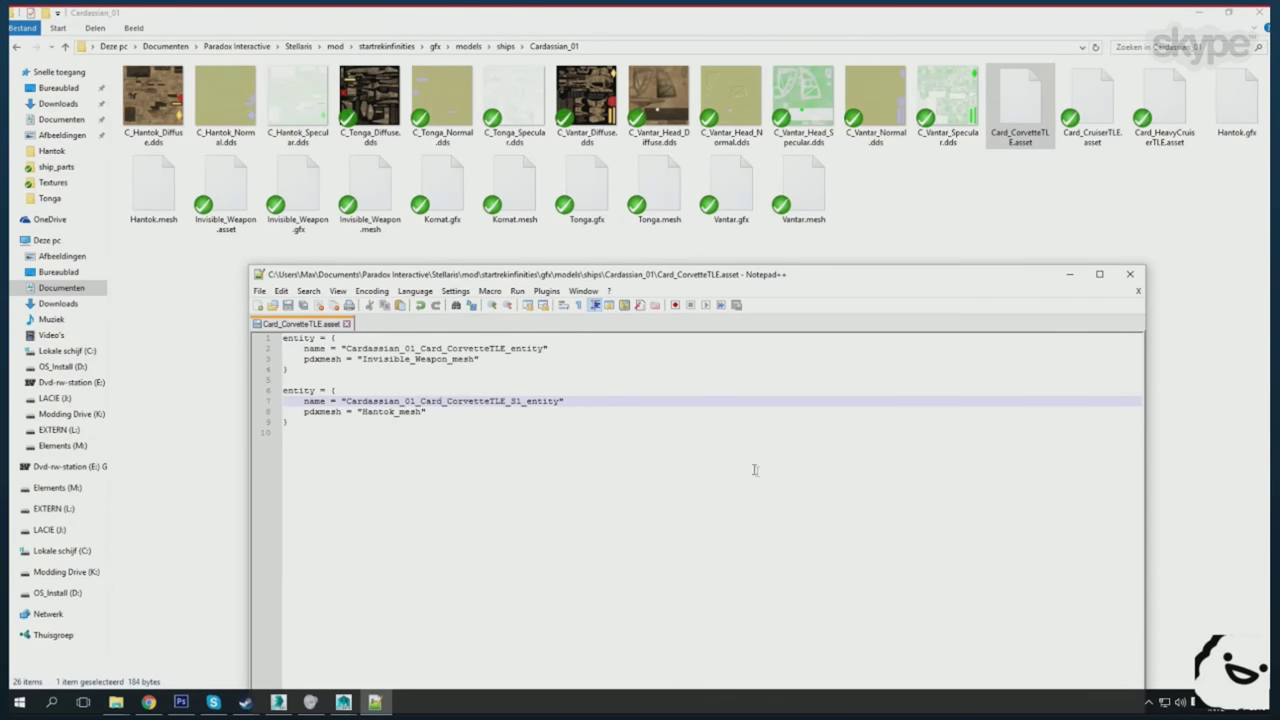
- Close the editor and open the mod's common folder
click(1130, 273)
click(386, 46)
double_click(151, 86)
- Duplicate Fed_CorvetteTLE.txt in section_templates as Card_CorvetteTLE.txt and open it in Notepad++
double_click(165, 166)
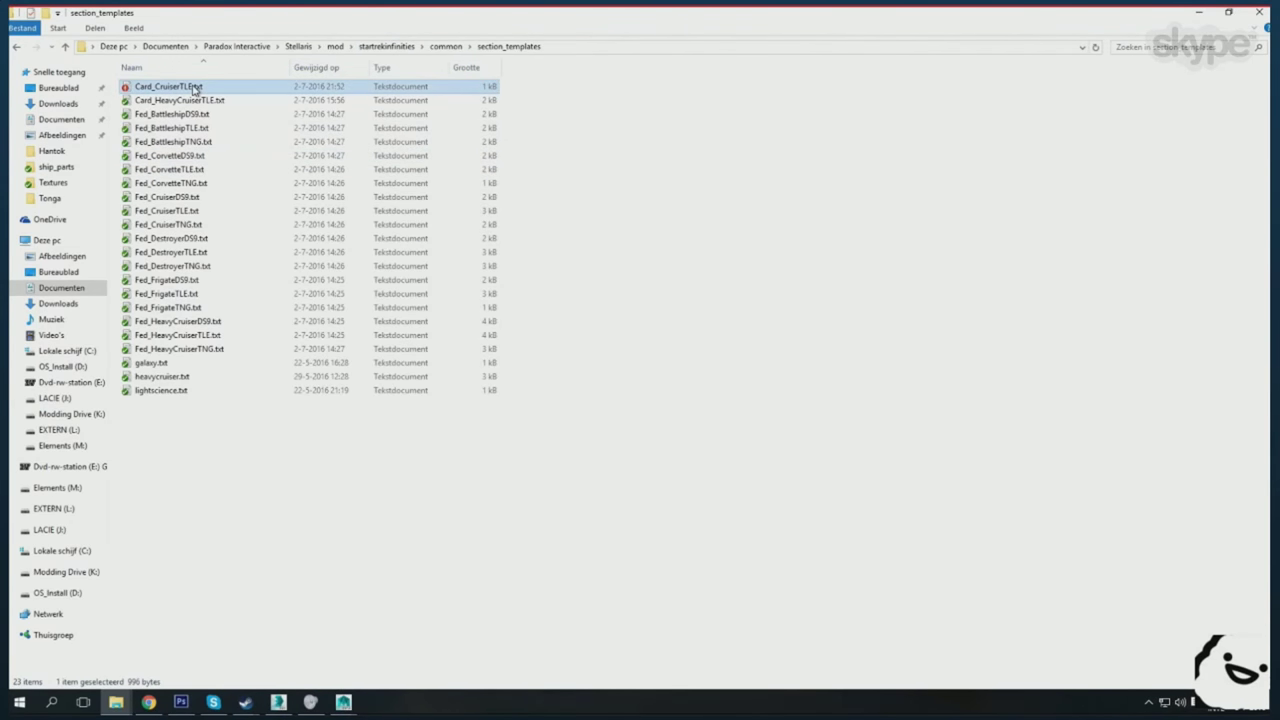
click(180, 170)
key(ctrl+c)
key(ctrl+v)
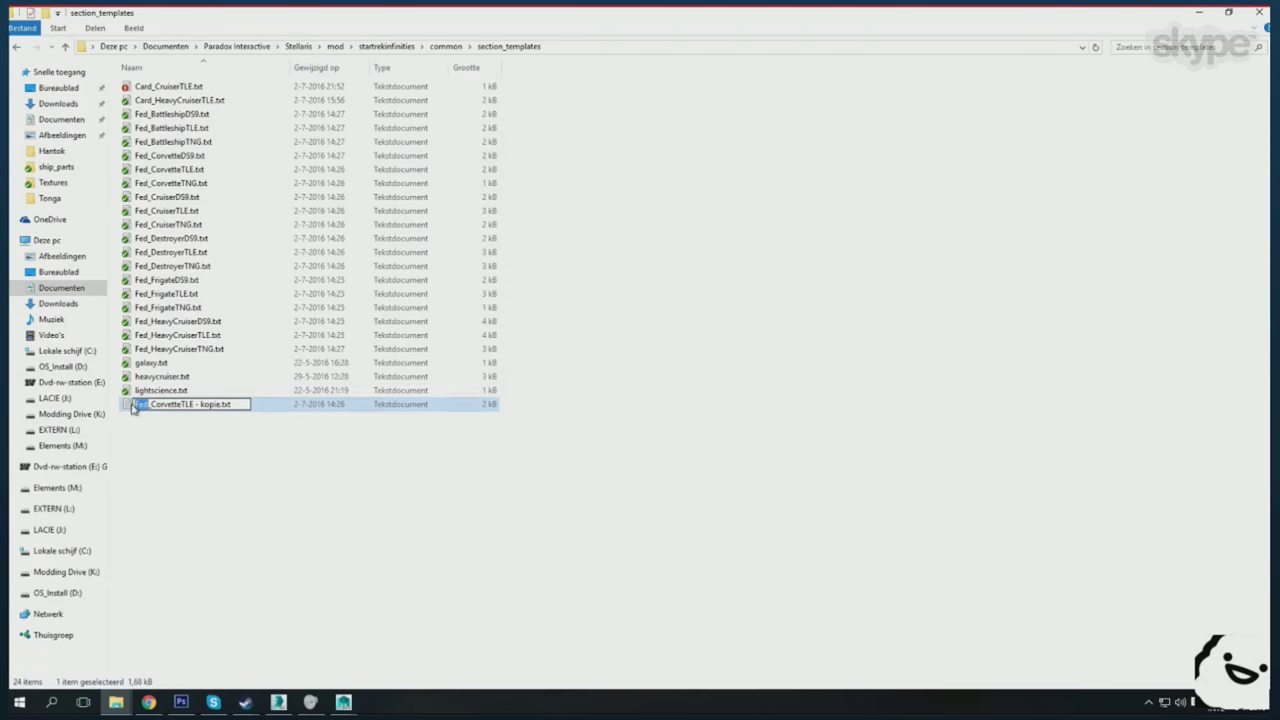
key(BackSpace)
key(Return)
right_click(183, 86)
click(230, 206)
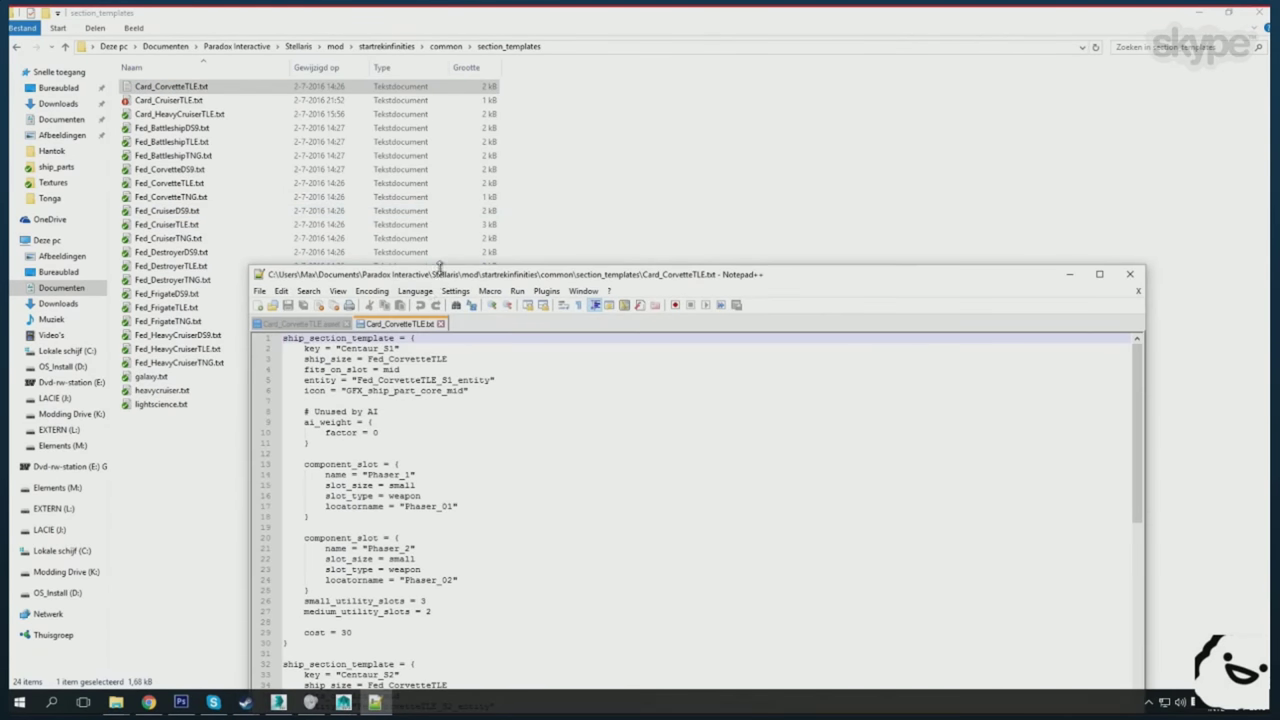
- Change the template key to HANTOK_S1 and update the entity and Torpedo_1 slot lines
drag(433, 278, 605, 120)
drag(512, 189, 555, 200)
text(HANTOKCard)
click(531, 220)
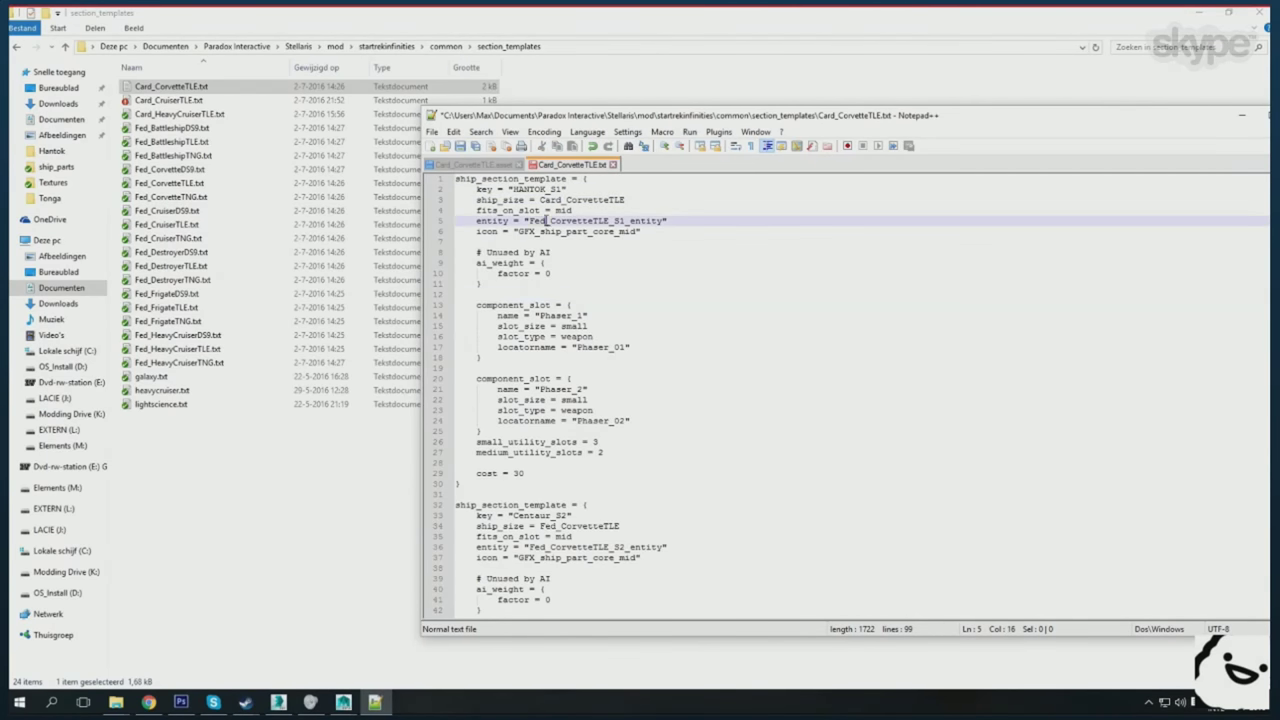
scroll(669, 318, down, 4)
scroll(669, 318, down, 5)
mouse_move(604, 494)
mouse_down()
mouse_move(432, 432)
mouse_move(510, 525)
mouse_up()
scroll(432, 432, up, 7)
- Delete all remaining section templates below it and save the file
key(ctrl+shift+End)
key(Delete)
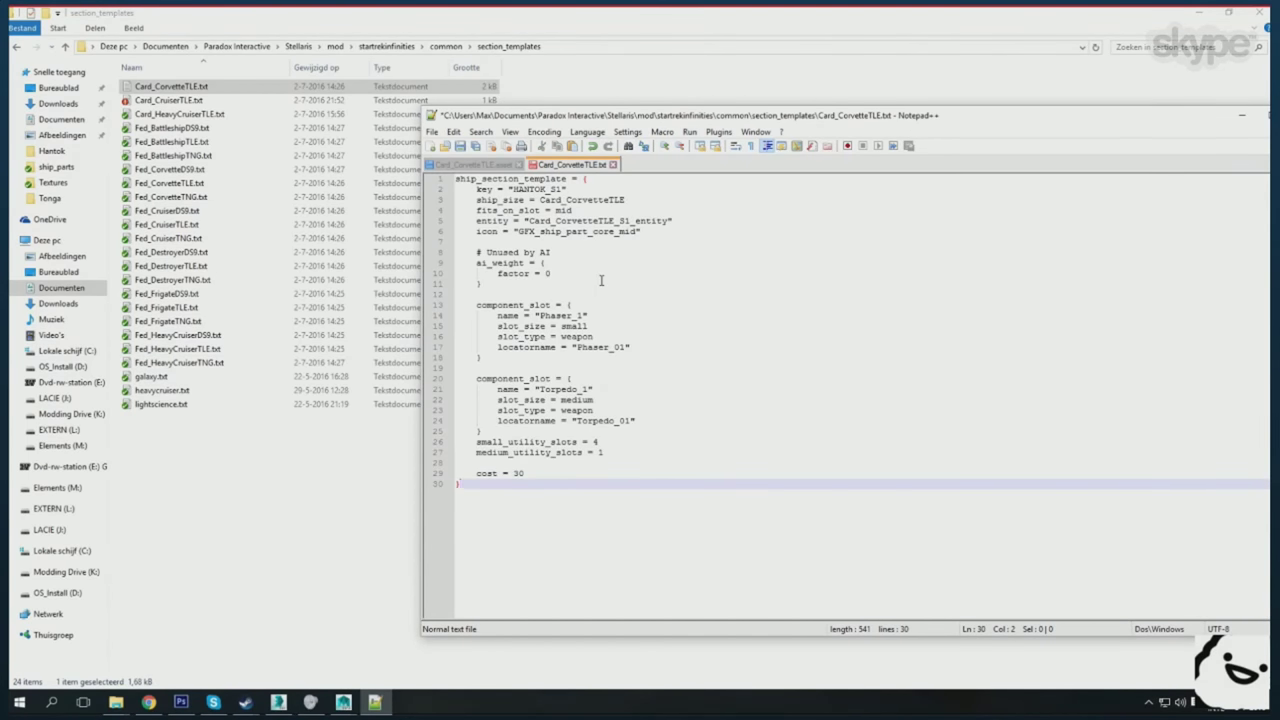
key(ctrl+s)
click(446, 46)
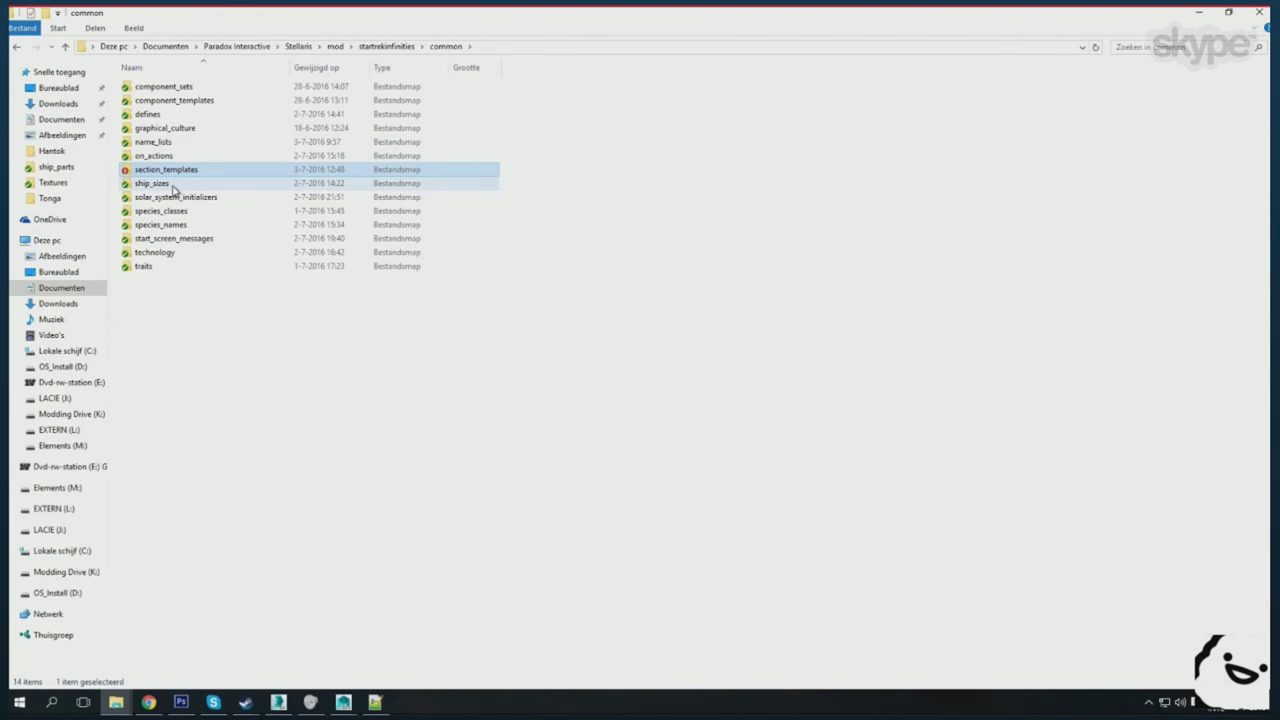
- Open 02_ship_sizes.txt and 01_ship_sizes.txt from the ship_sizes folder in Notepad++
double_click(168, 190)
right_click(166, 101)
click(249, 221)
right_click(174, 86)
click(251, 203)
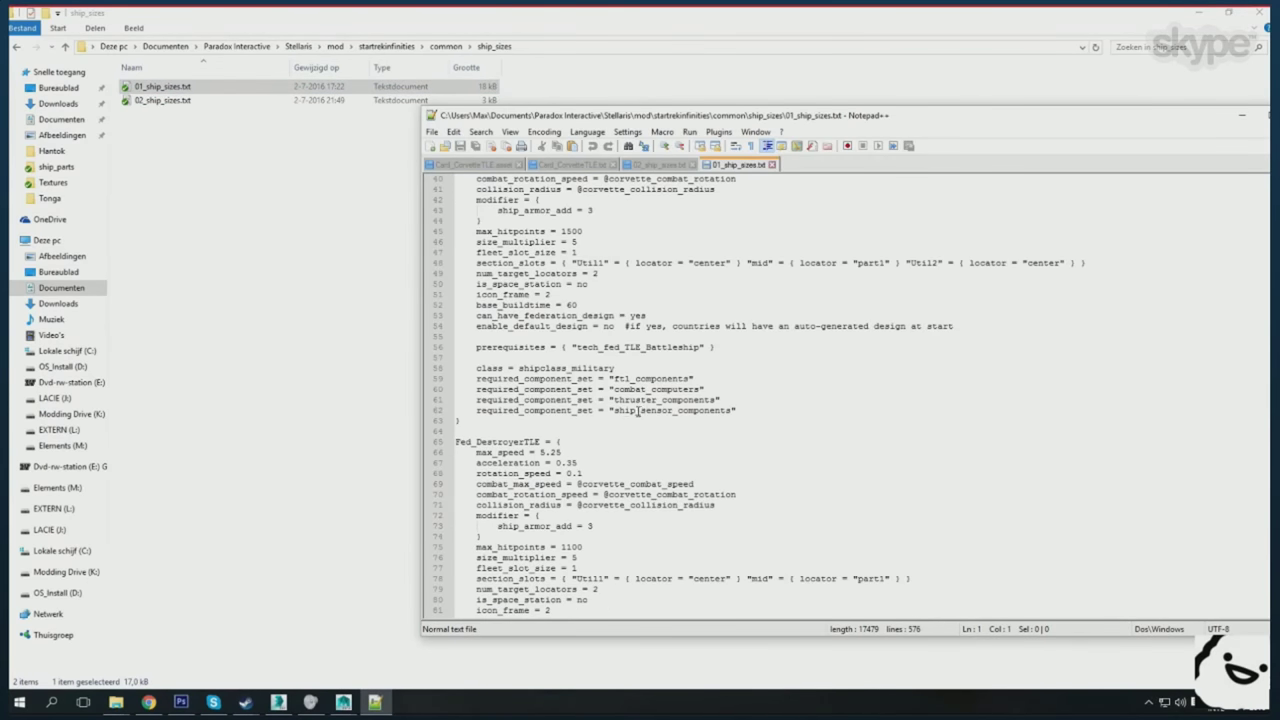
- Copy the Fed_CorvetteTLE block from 01 into 02_ship_sizes.txt and start renaming it Card_CorvetteTLE
scroll(627, 420, down, 5)
drag(580, 527, 456, 237)
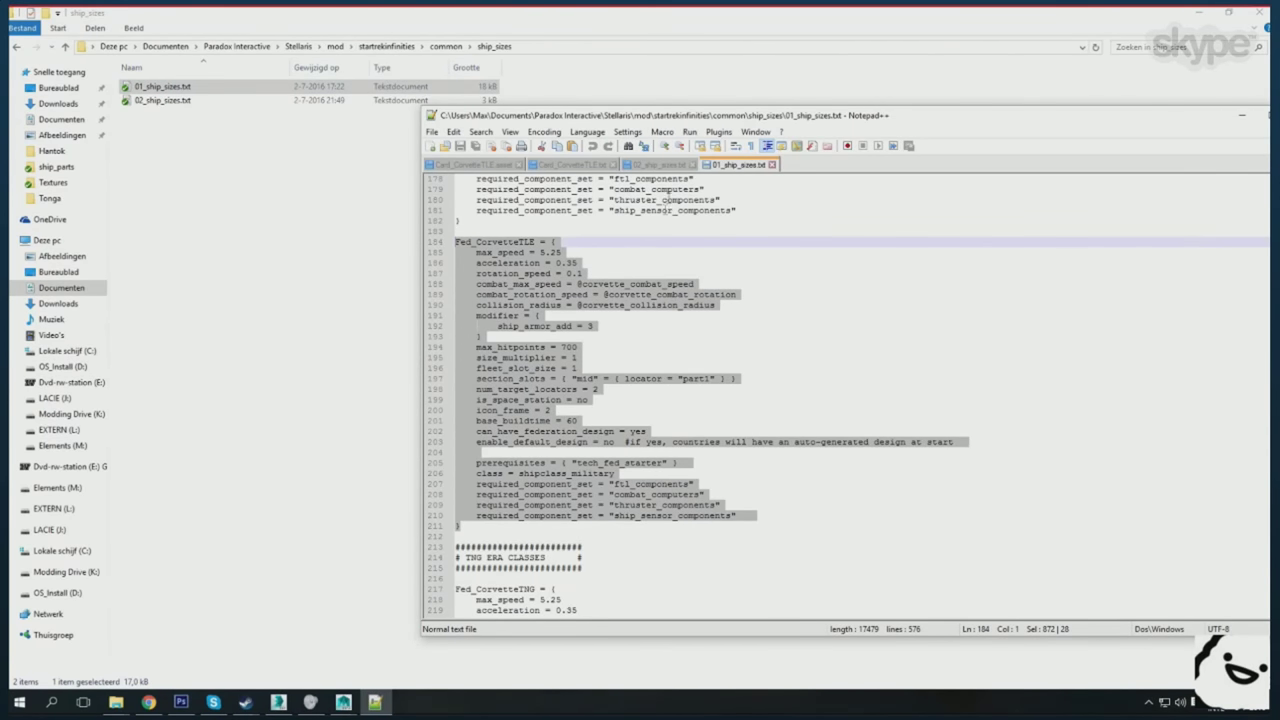
key(ctrl+Tab)
scroll(577, 516, up, 5)
click(606, 229)
key(Return)
key(ctrl+v)
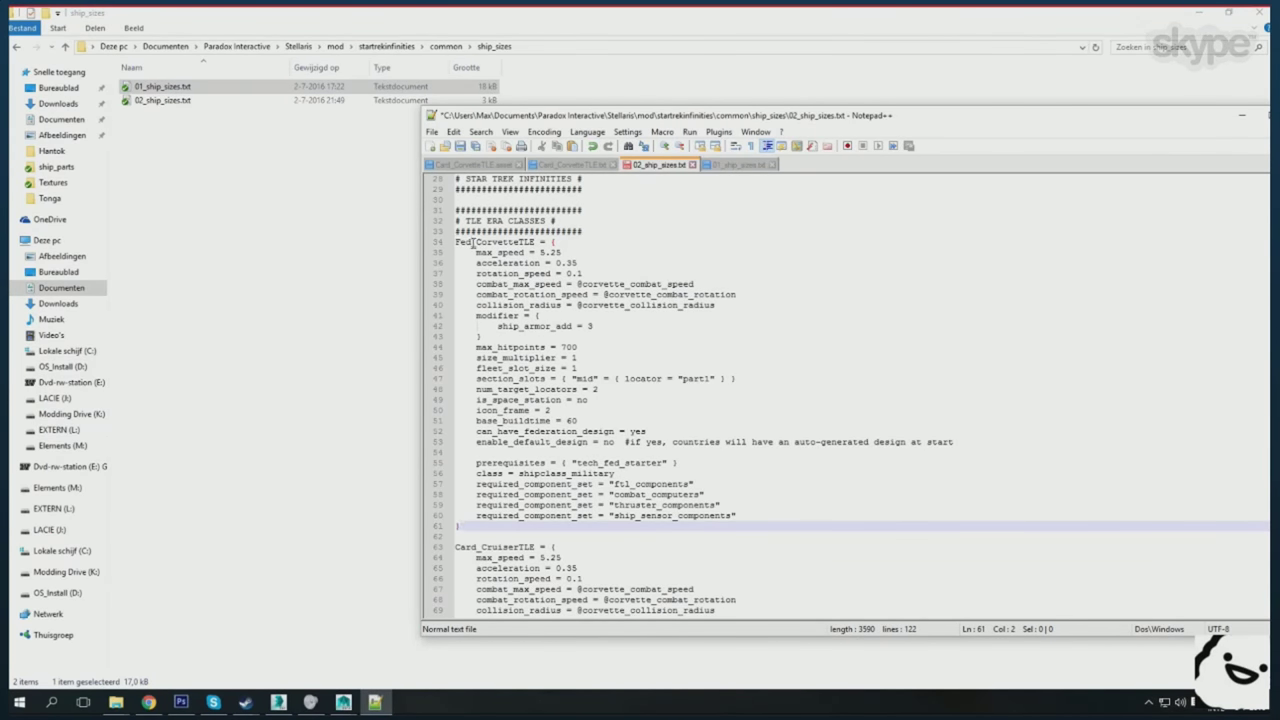
click(621, 369)
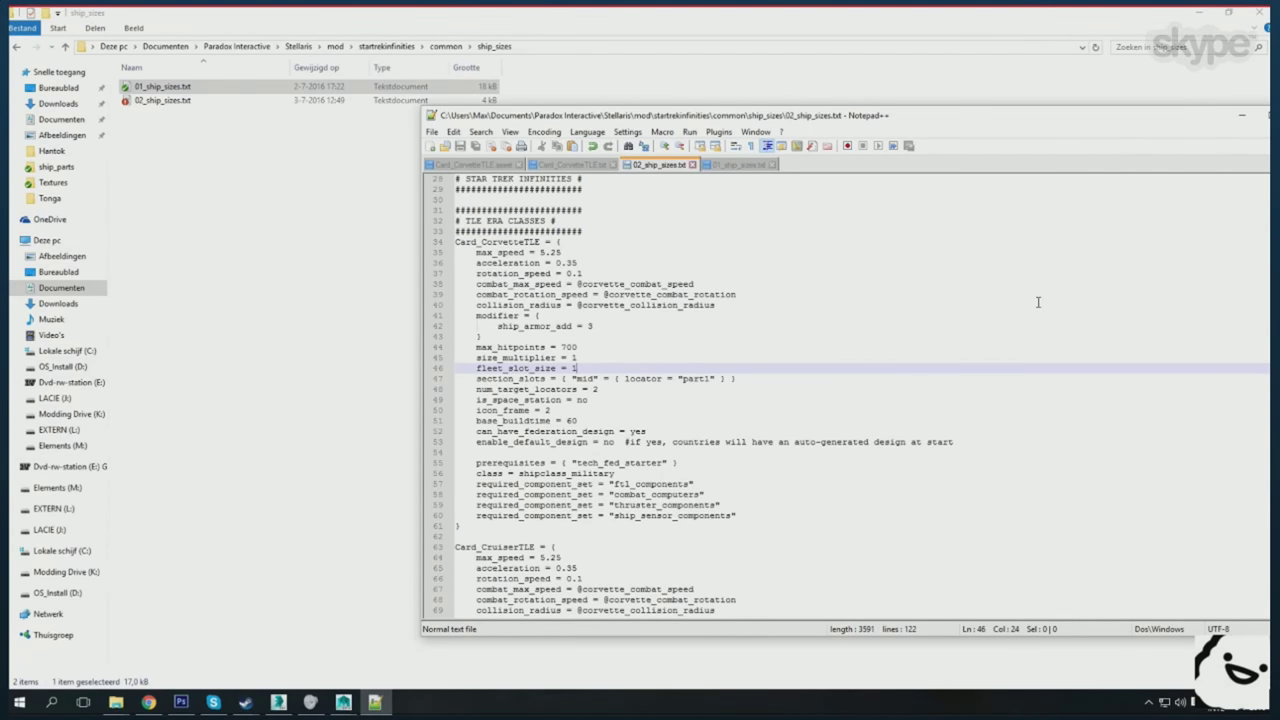
- Launch Stellaris from Steam and replace tech_fed_starter with tech_card_starter in the Card_CorvetteTLE block
mouse_move(245, 702)
click(192, 630)
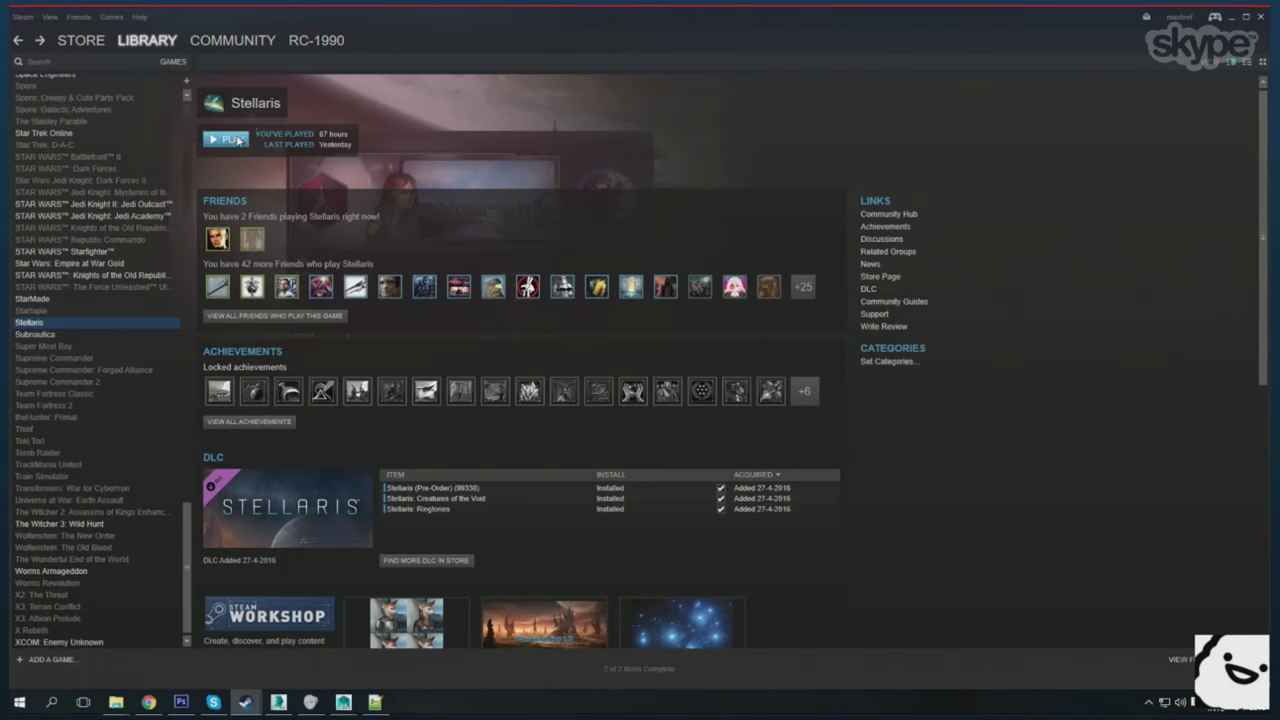
key(alt+Tab)
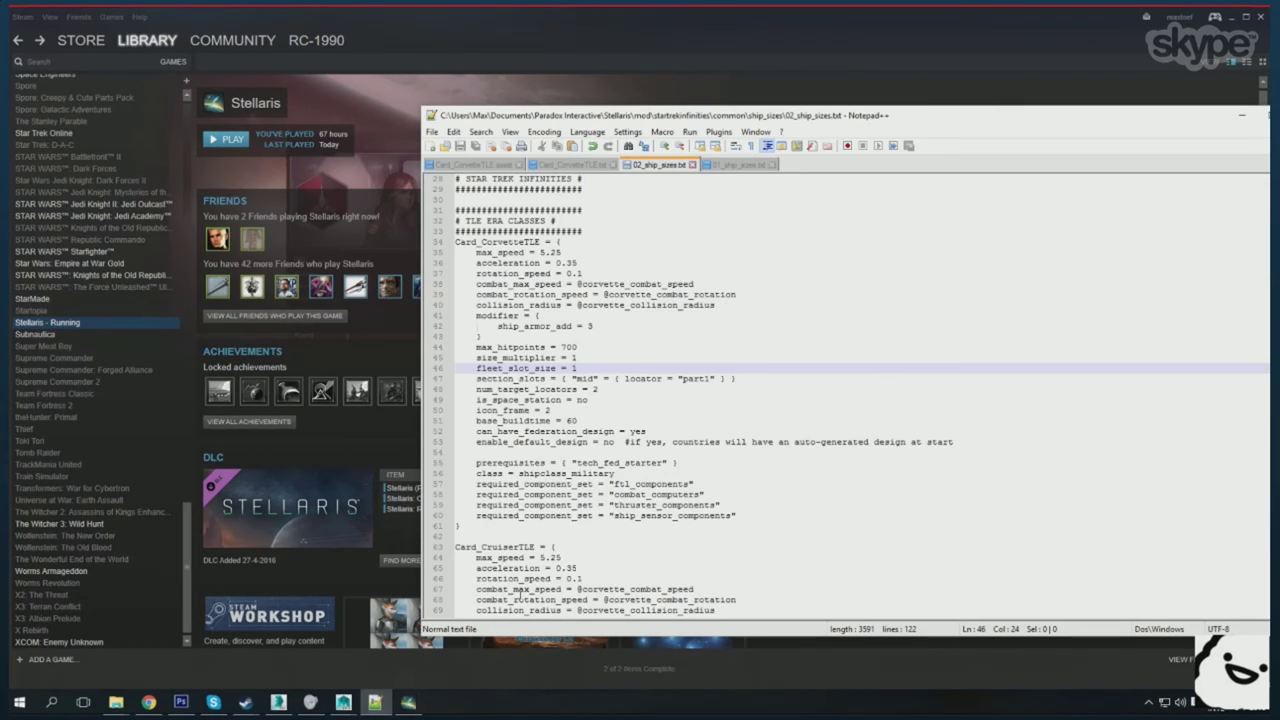
scroll(643, 400, down, 5)
double_click(620, 578)
double_click(643, 273)
key(ctrl+v)
key(alt+Tab)
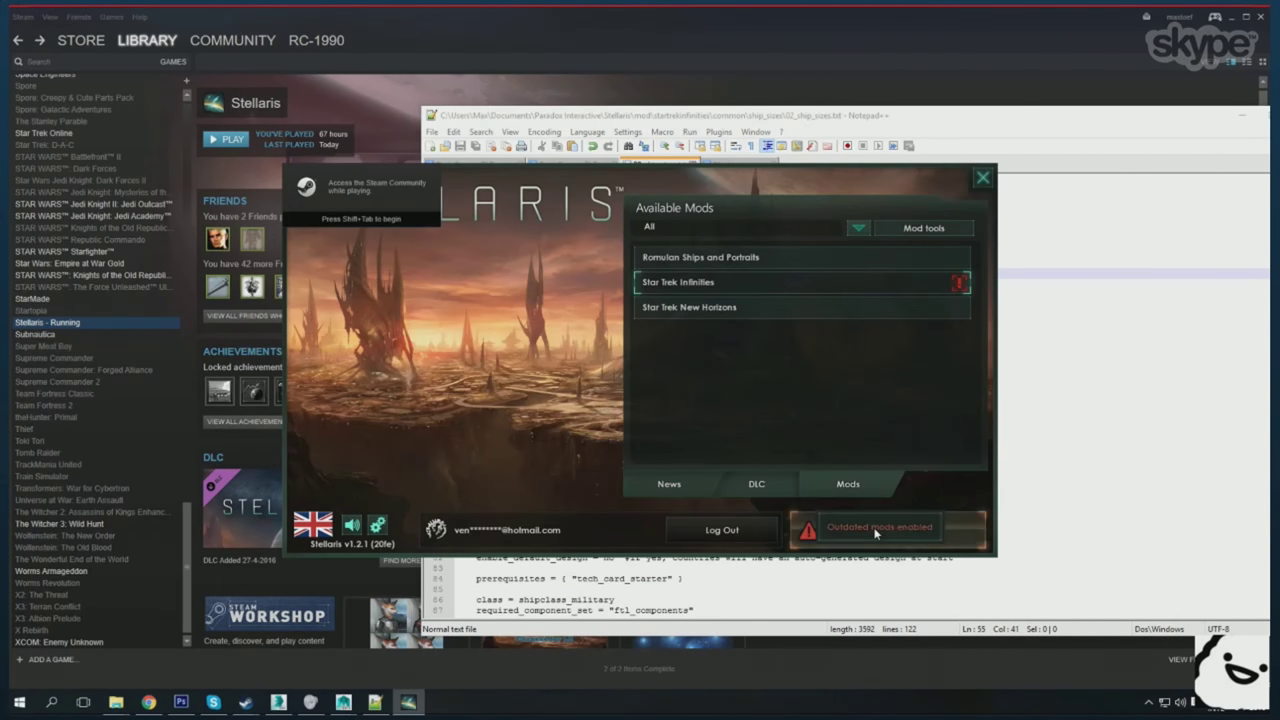
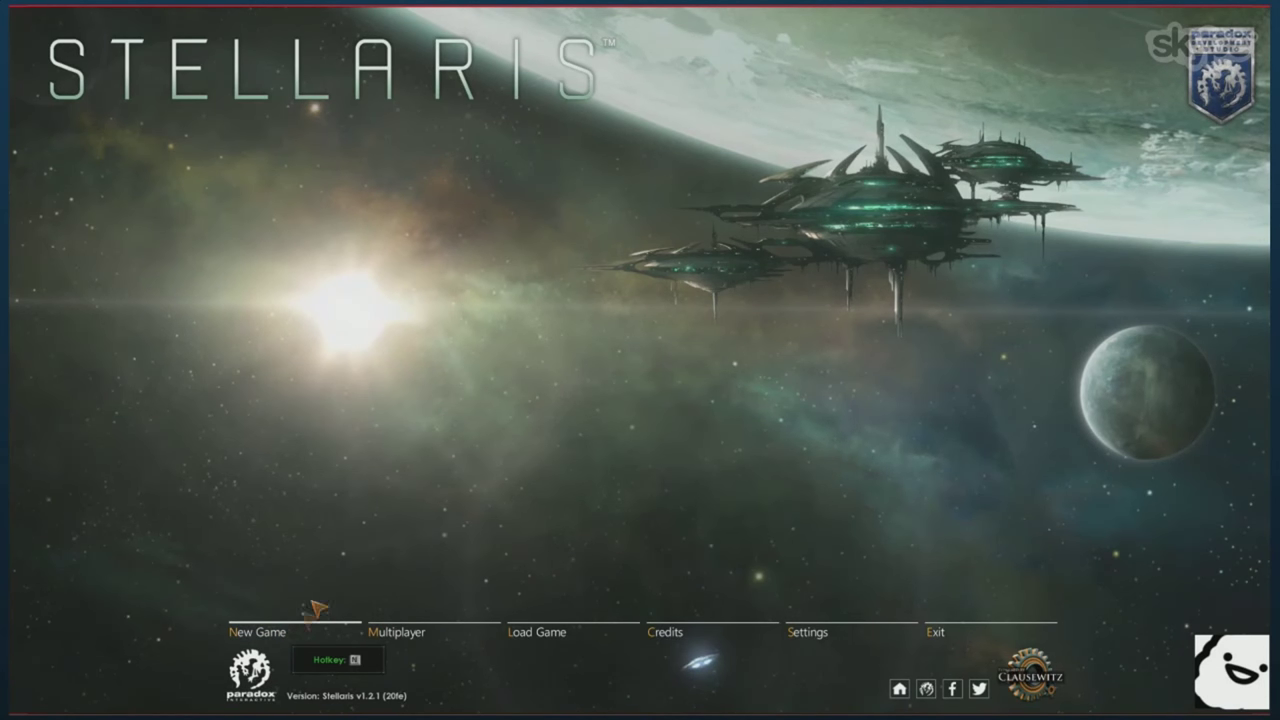
- Start a new game with the Cardassian Union empire open for editing
click(313, 606)
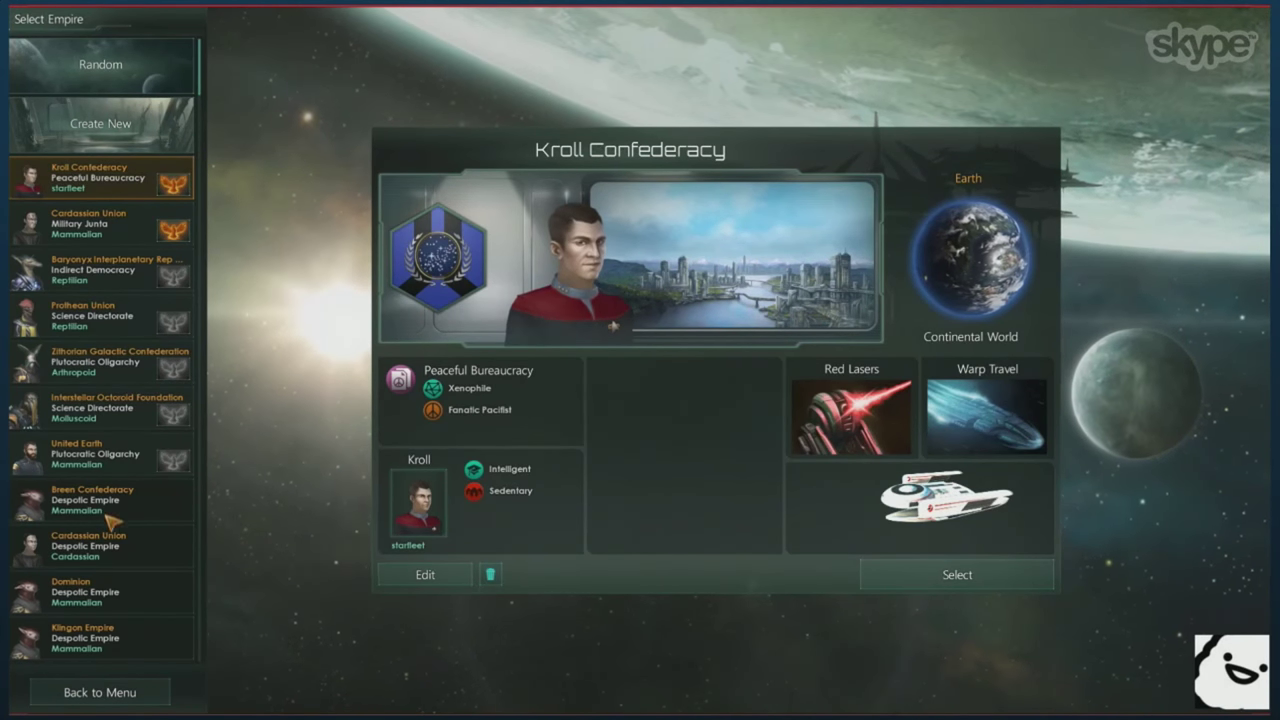
click(117, 468)
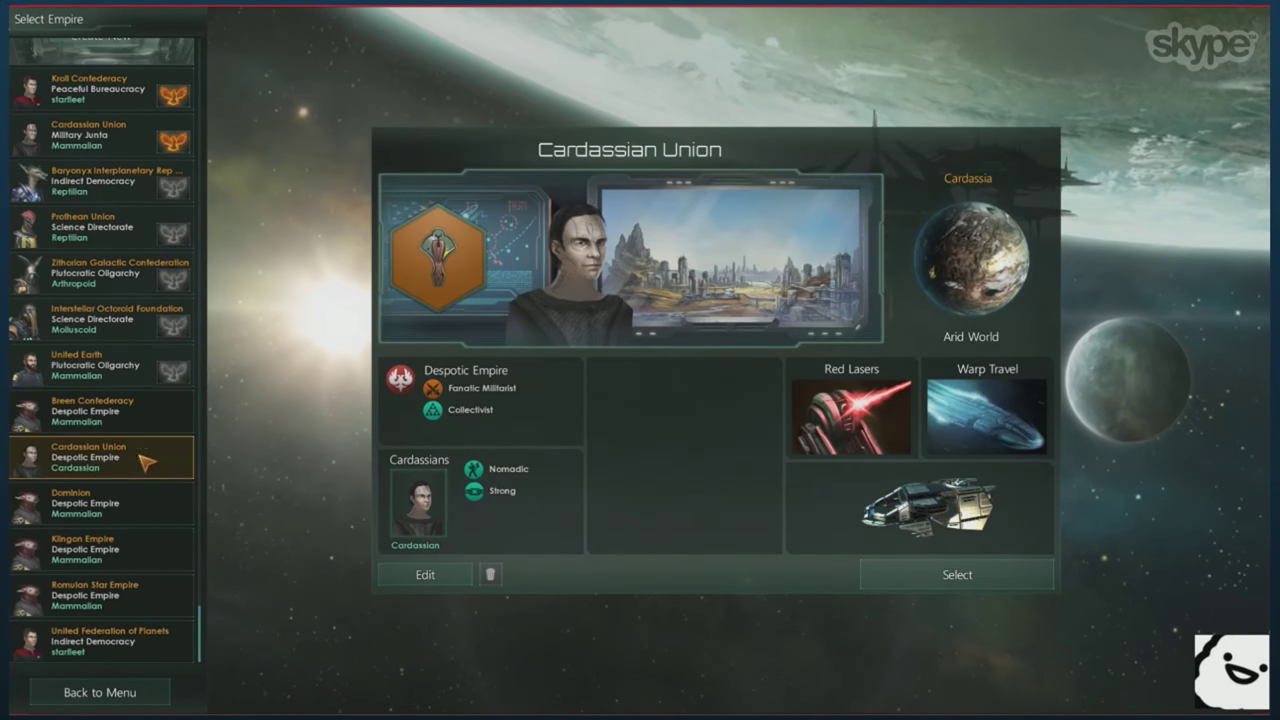
click(425, 574)
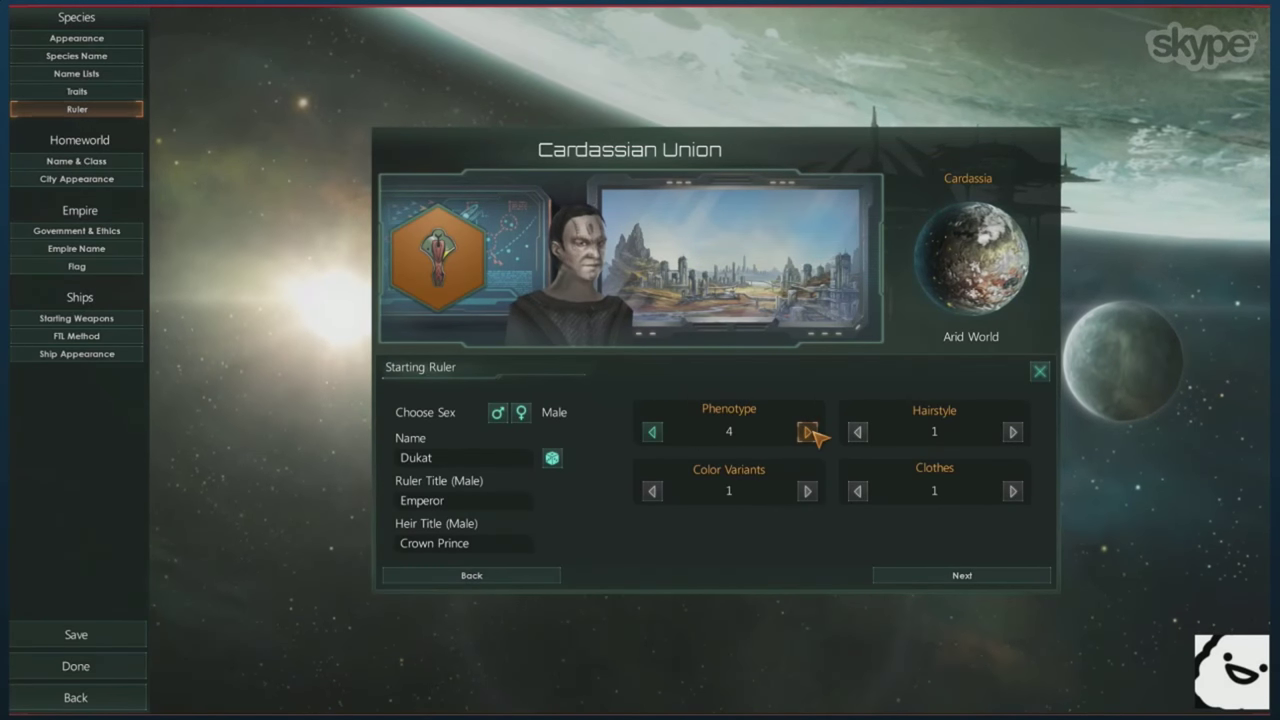
- Try a female ruler, revert to male, and move on to the species name lists
click(520, 412)
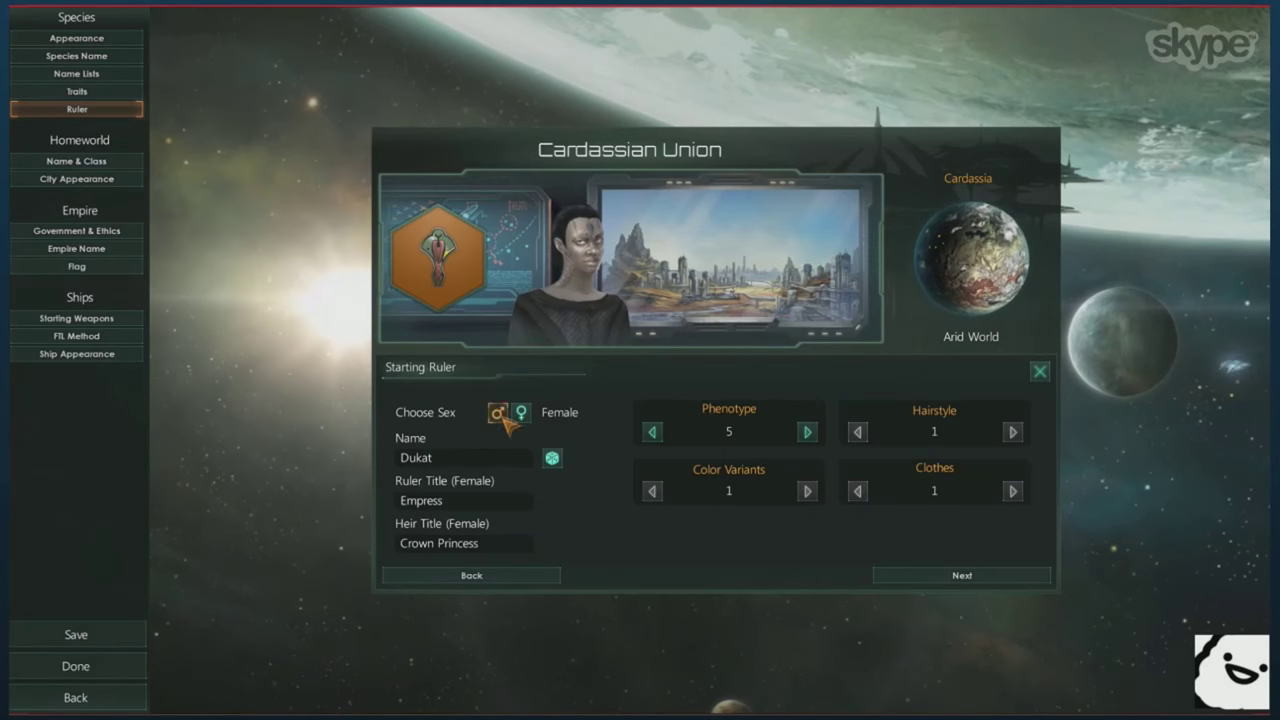
click(499, 414)
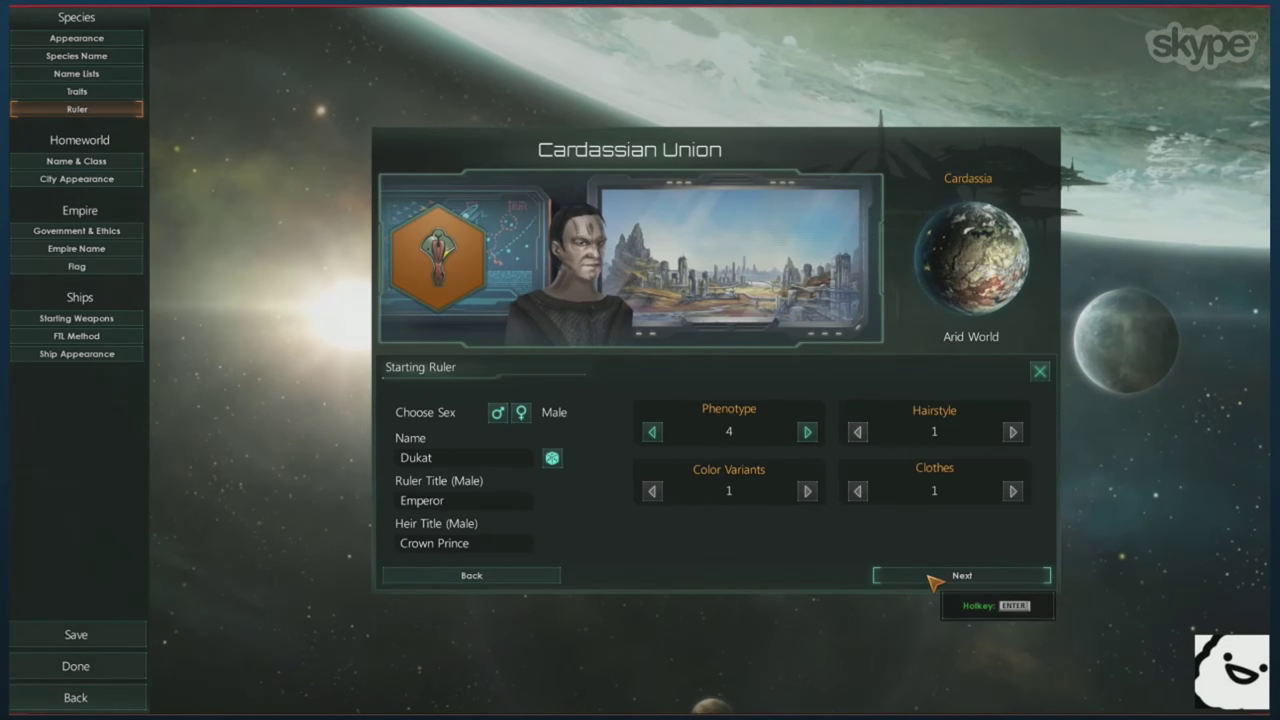
click(515, 545)
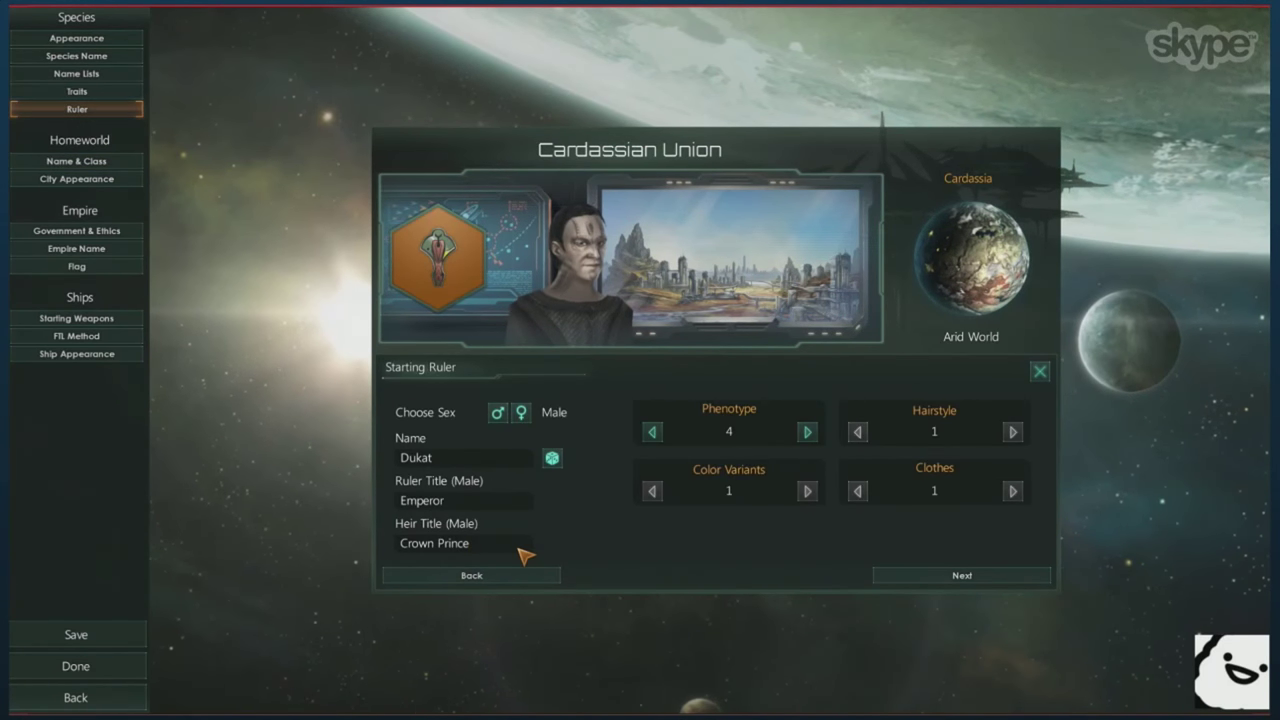
click(888, 568)
click(543, 575)
click(543, 575)
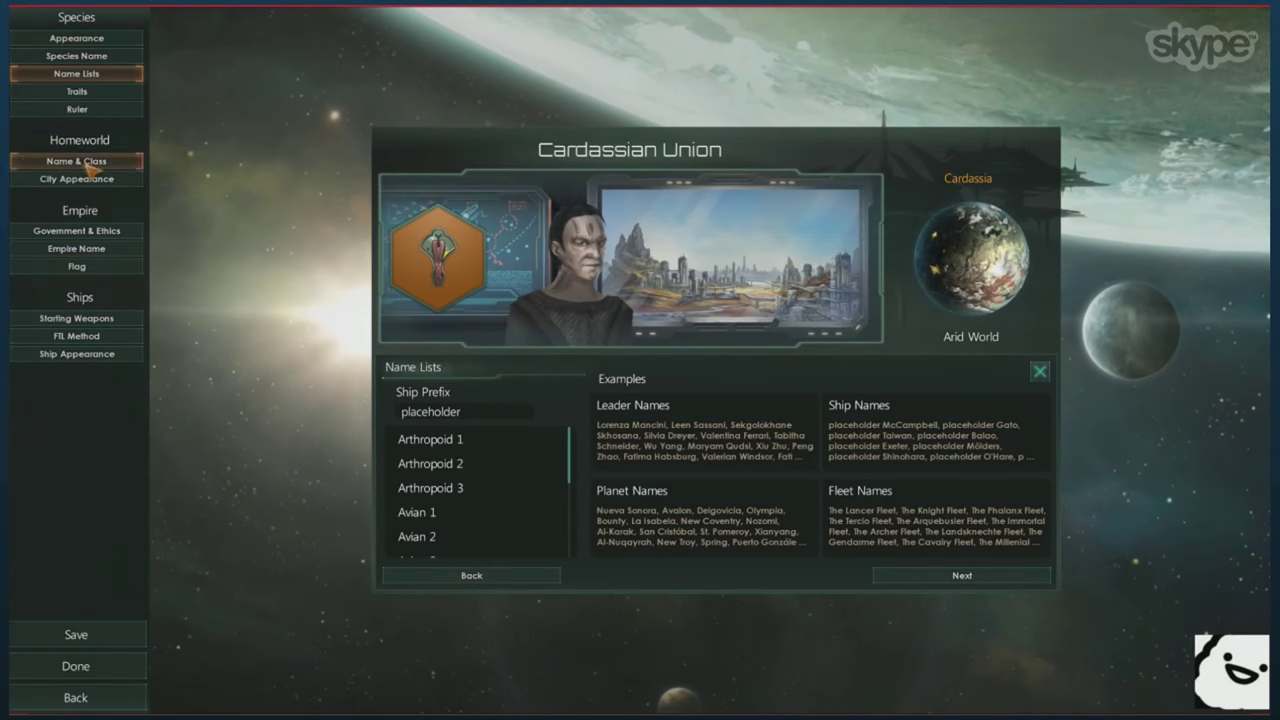
- Make the Cardassian government a Military Dictatorship and advance past empire name and flag
click(107, 231)
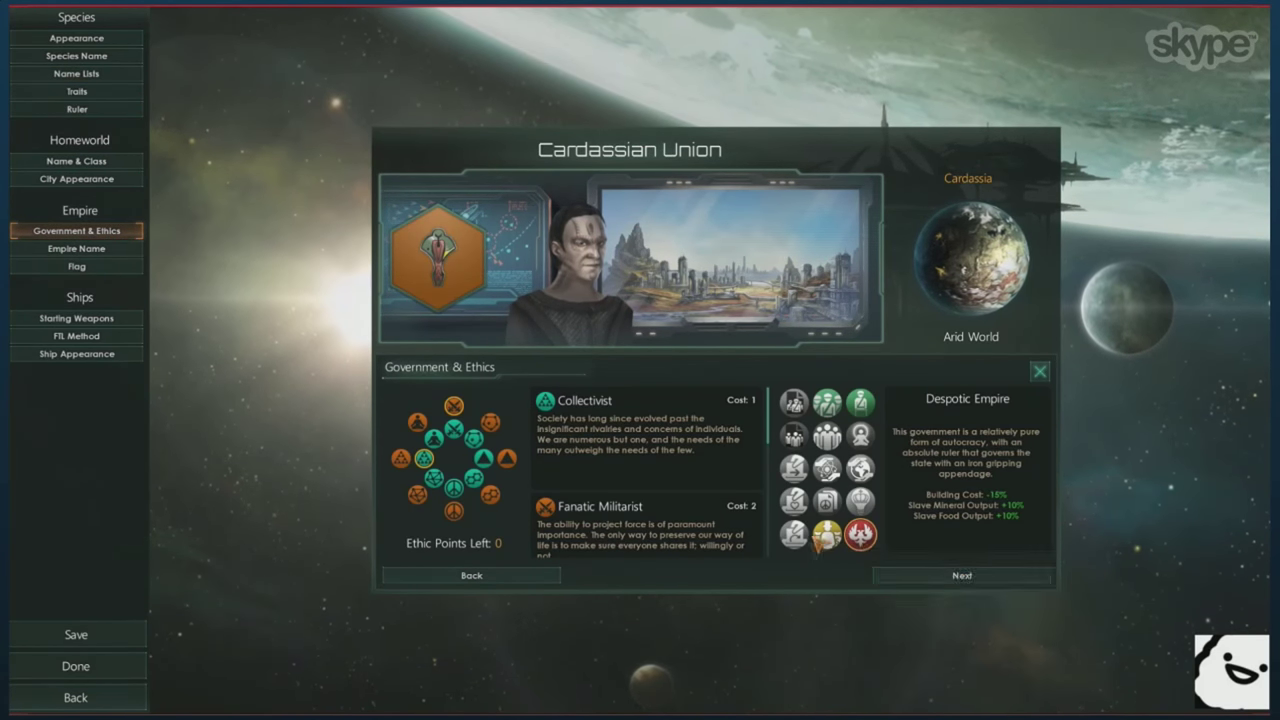
click(860, 402)
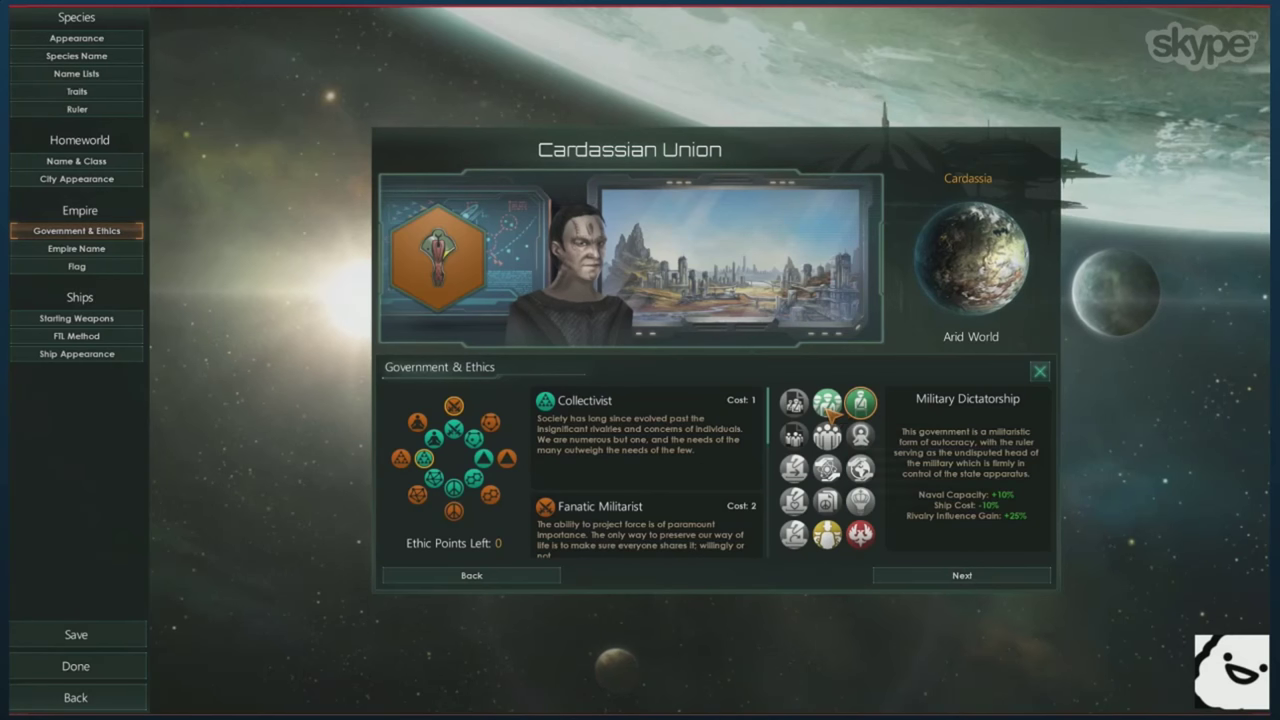
click(972, 576)
click(979, 578)
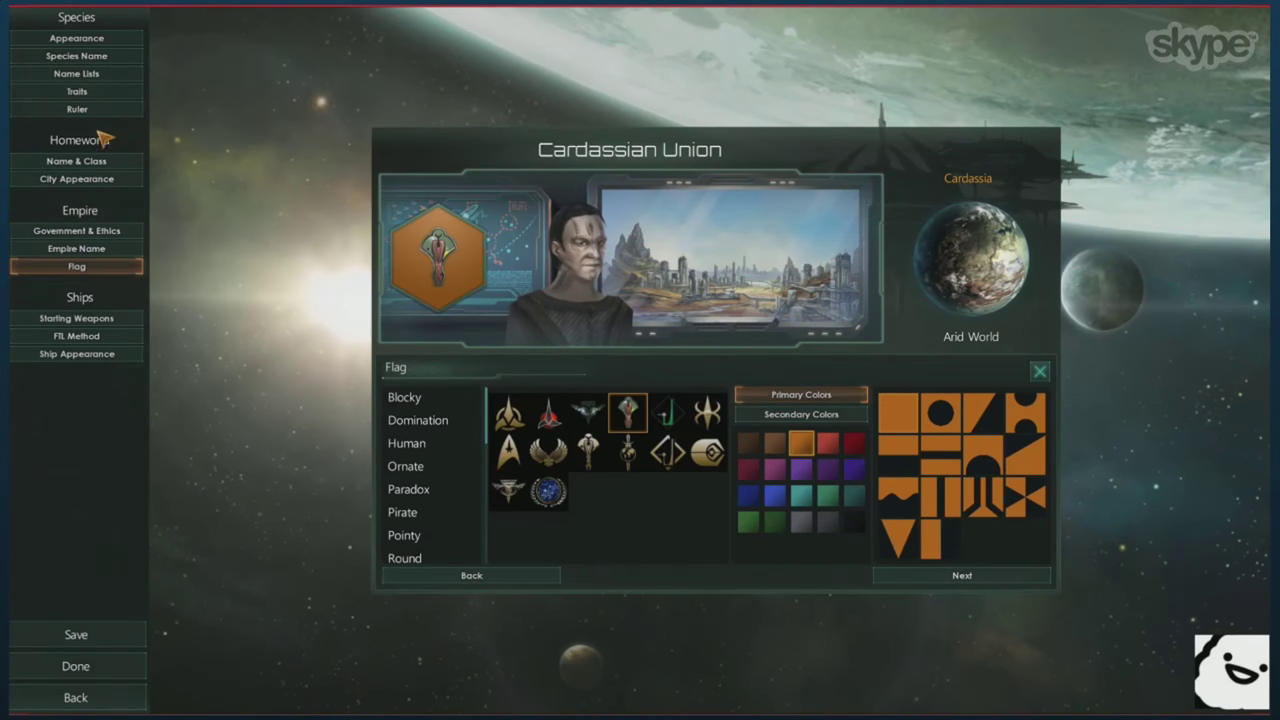
- Set the starting ruler to female and launch the game
click(77, 109)
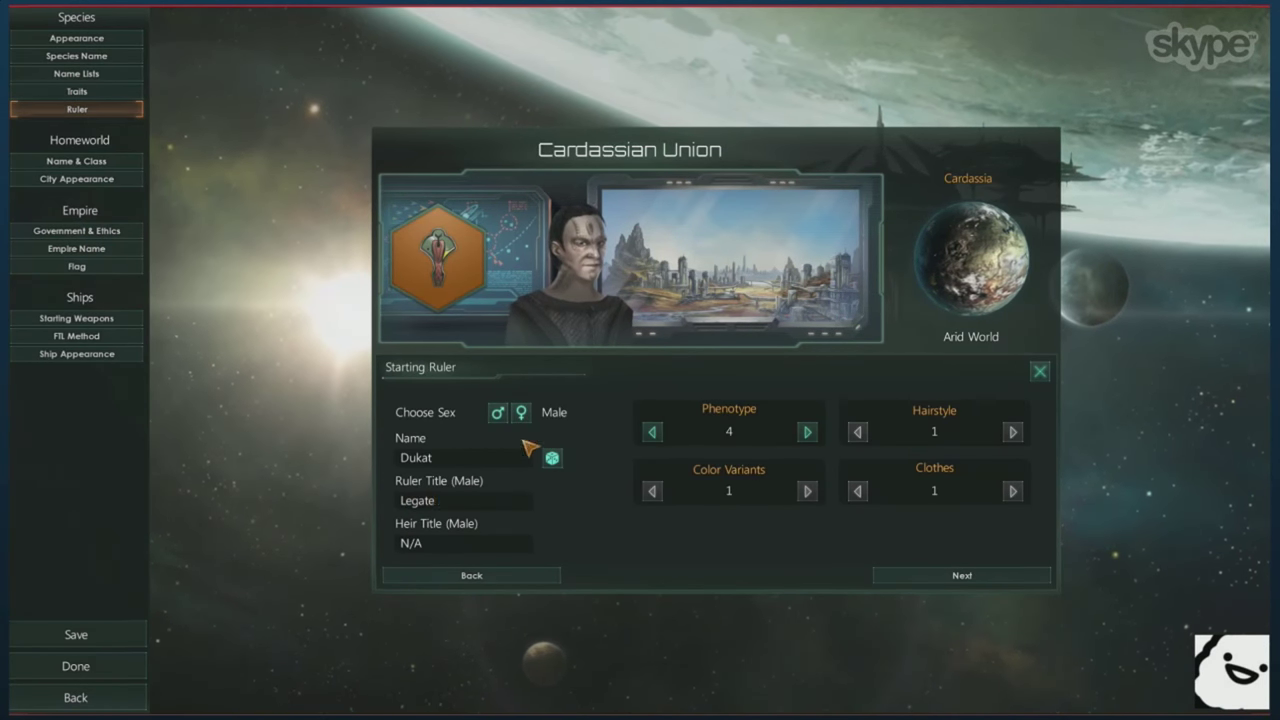
click(521, 412)
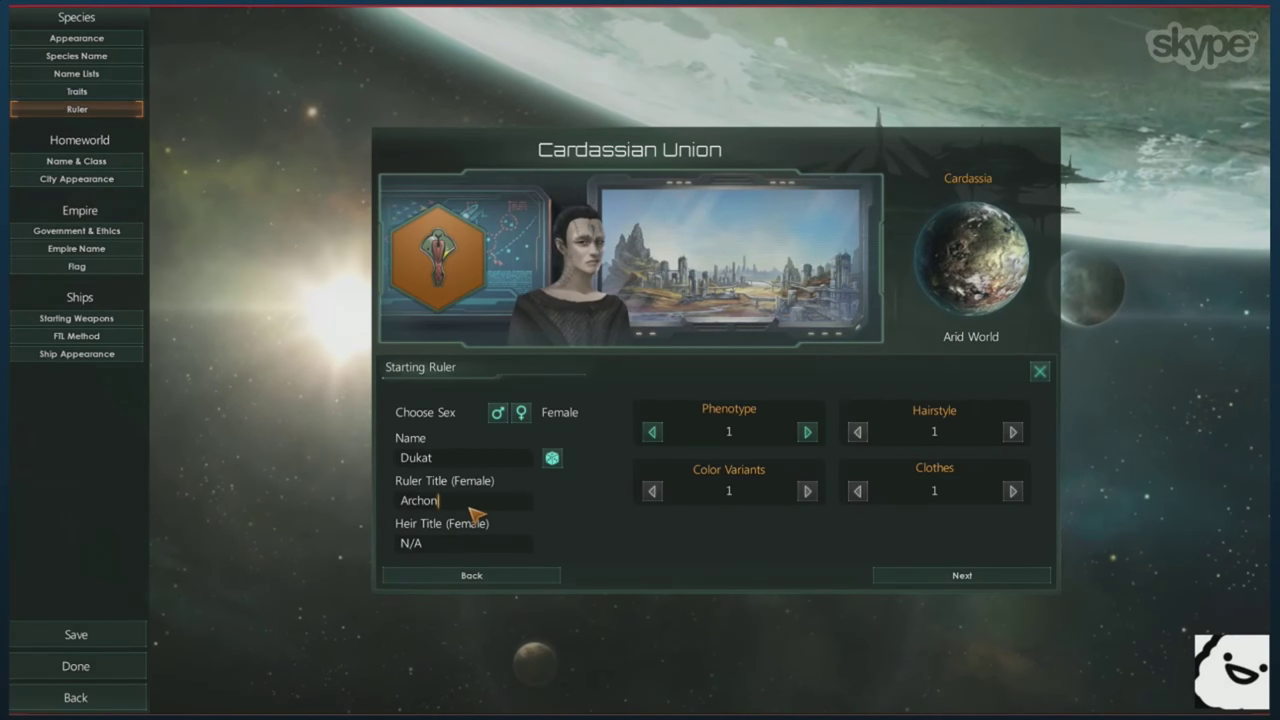
click(938, 578)
click(600, 386)
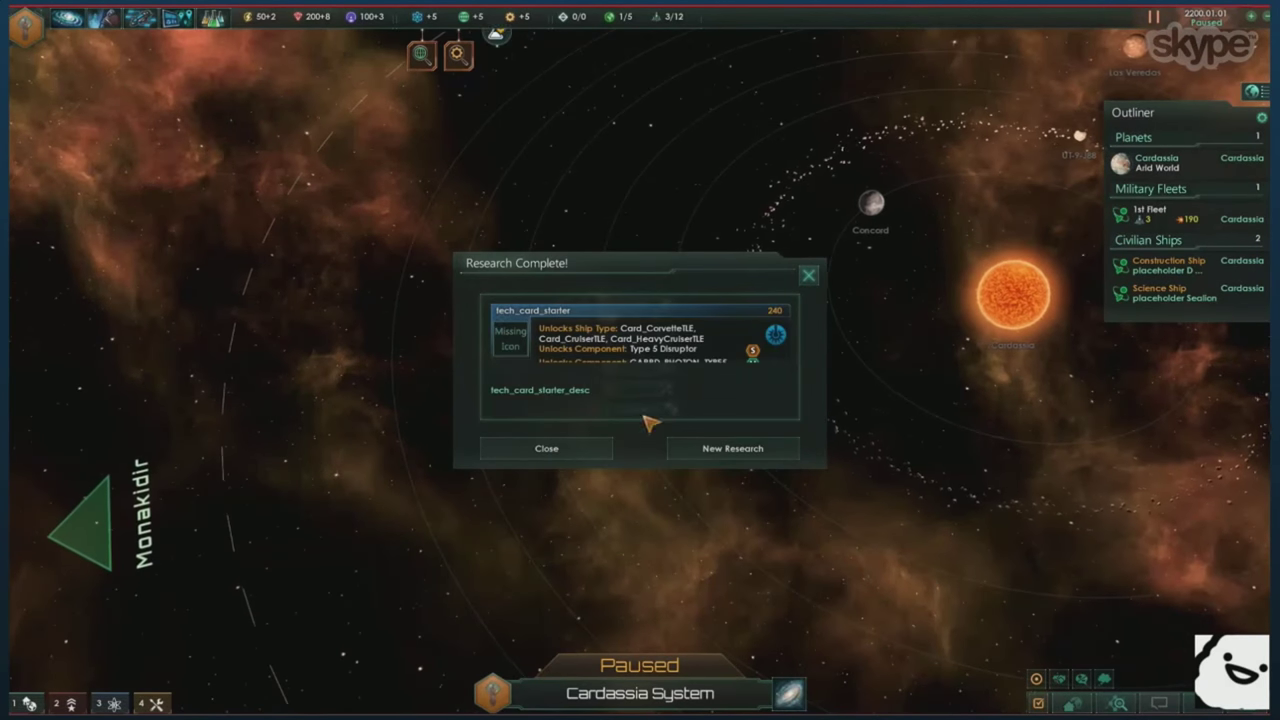
- Dismiss the completed research and technology panels and bring up the ship designer
click(692, 449)
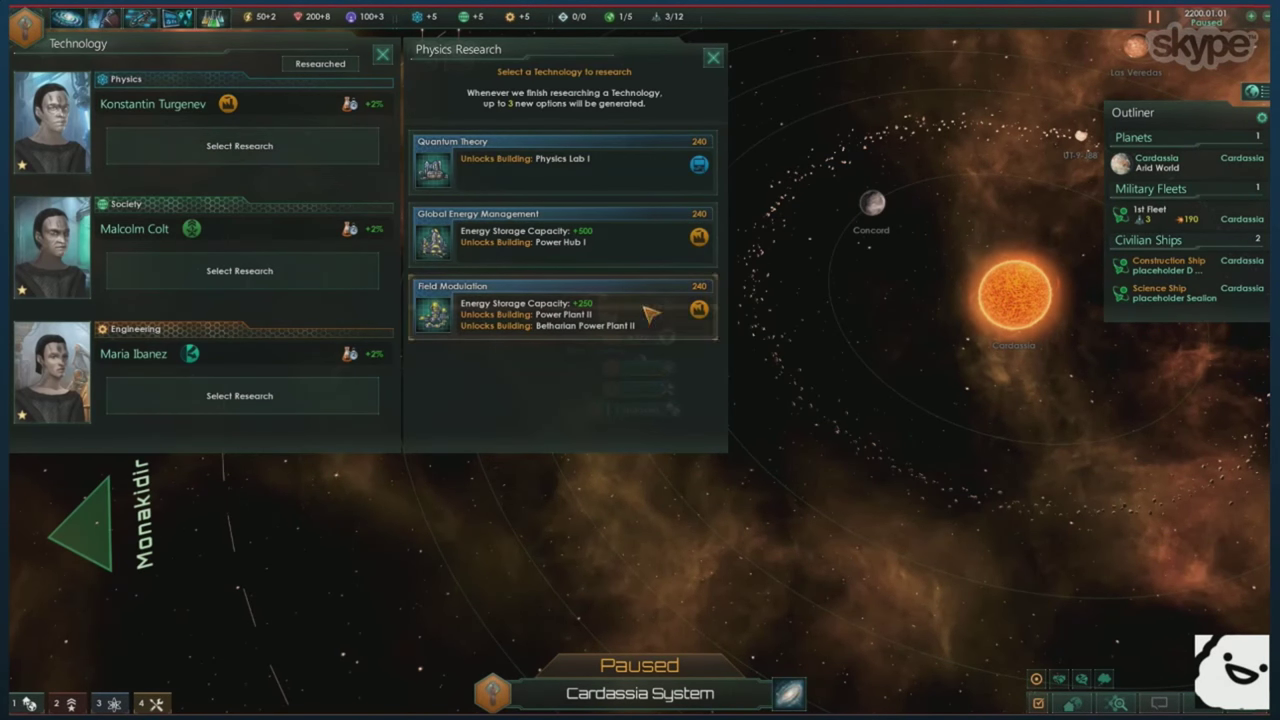
click(716, 56)
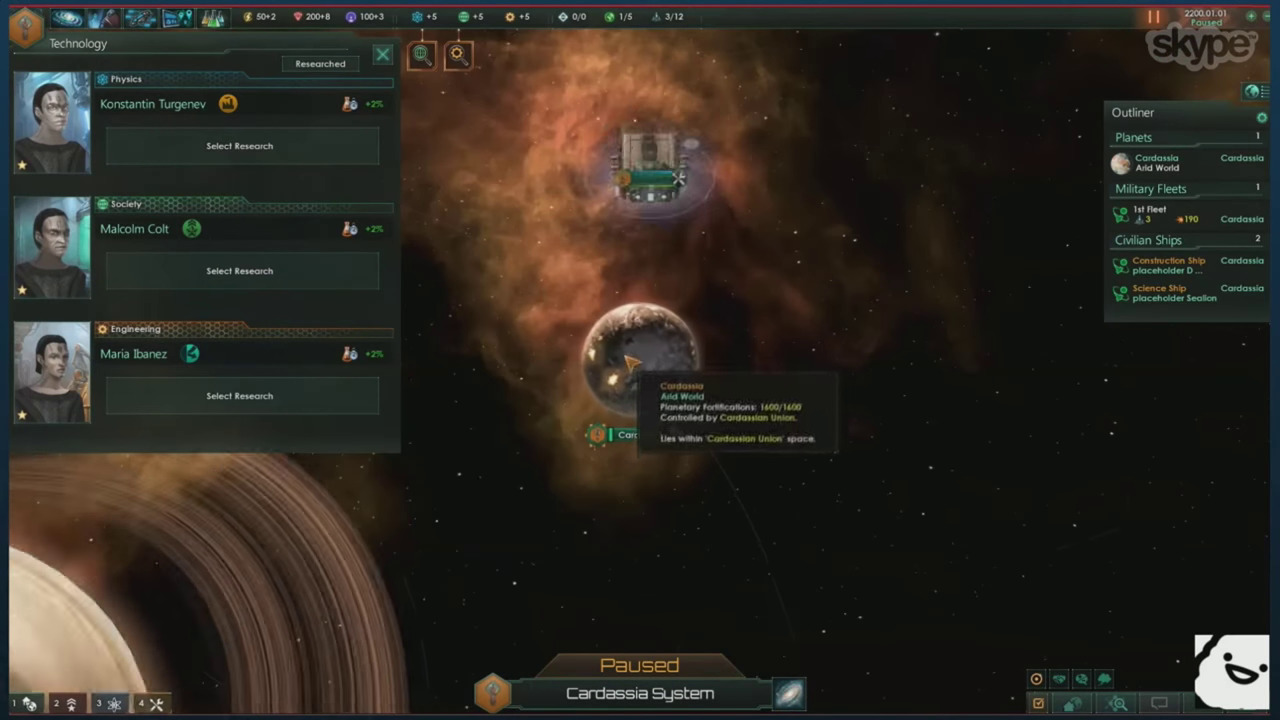
click(382, 54)
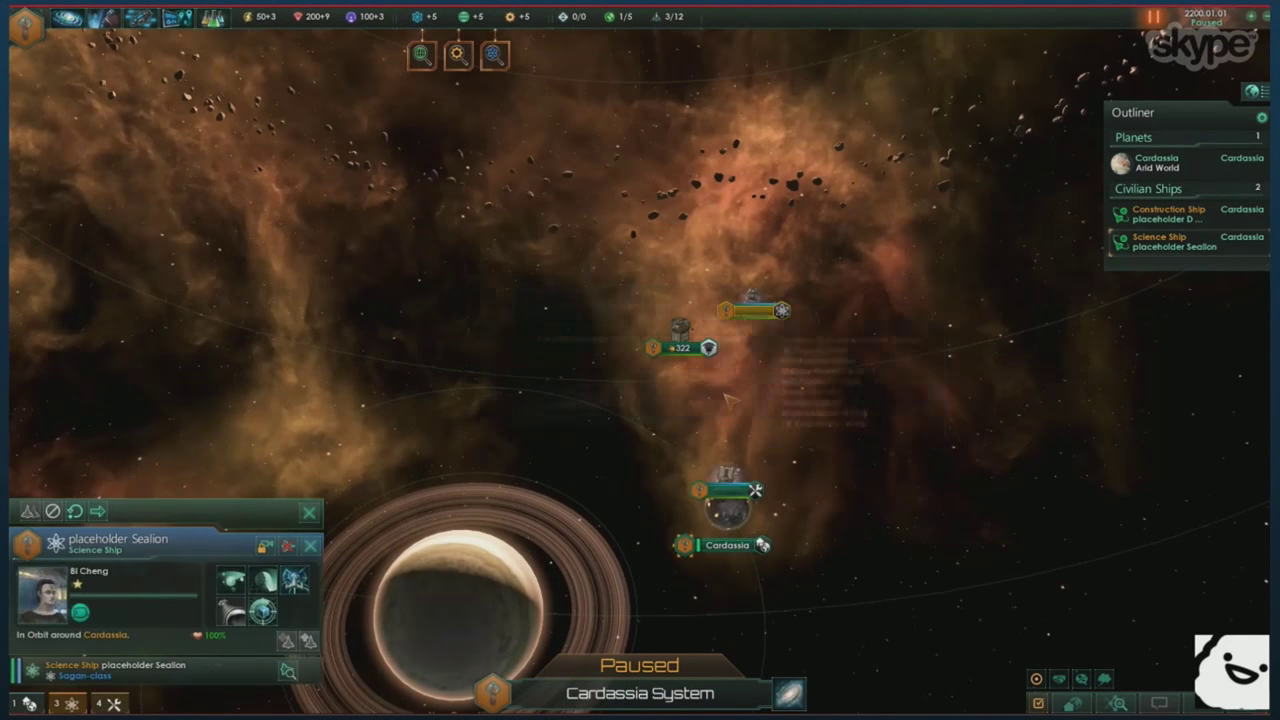
click(212, 17)
click(140, 17)
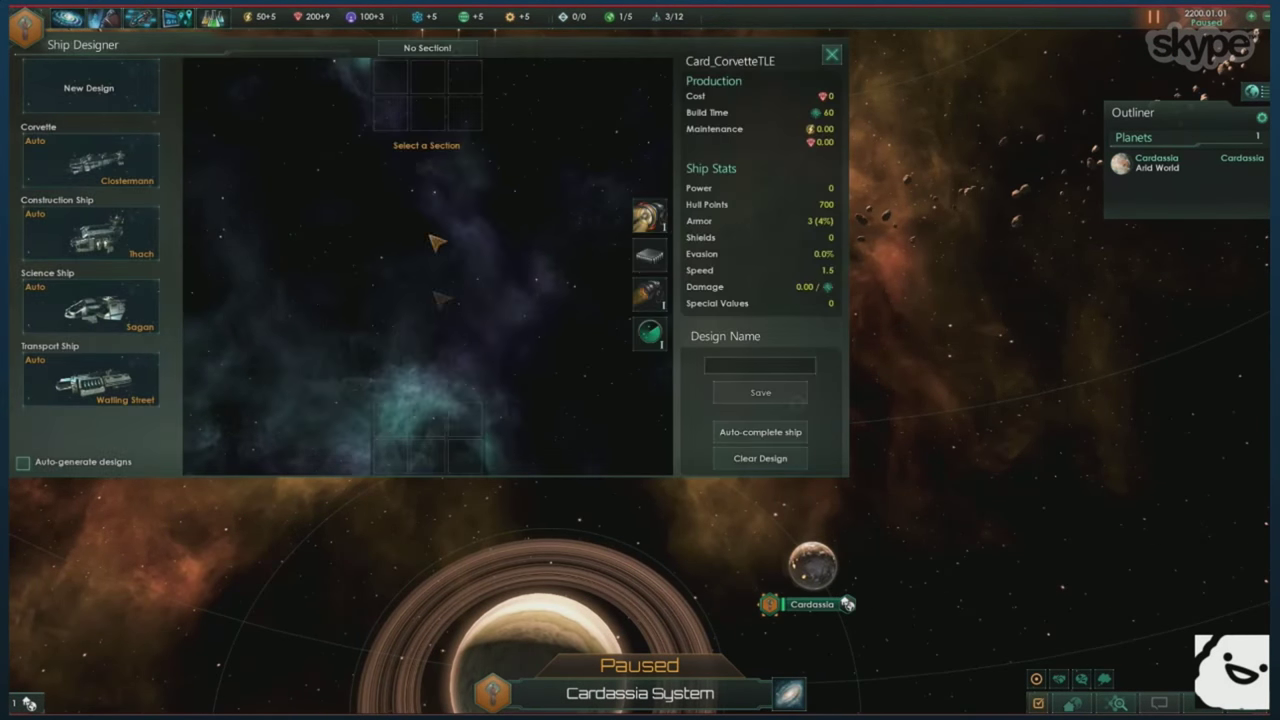
- Arm the corvette with two disruptors and shields, name it Hantok, and save
click(390, 77)
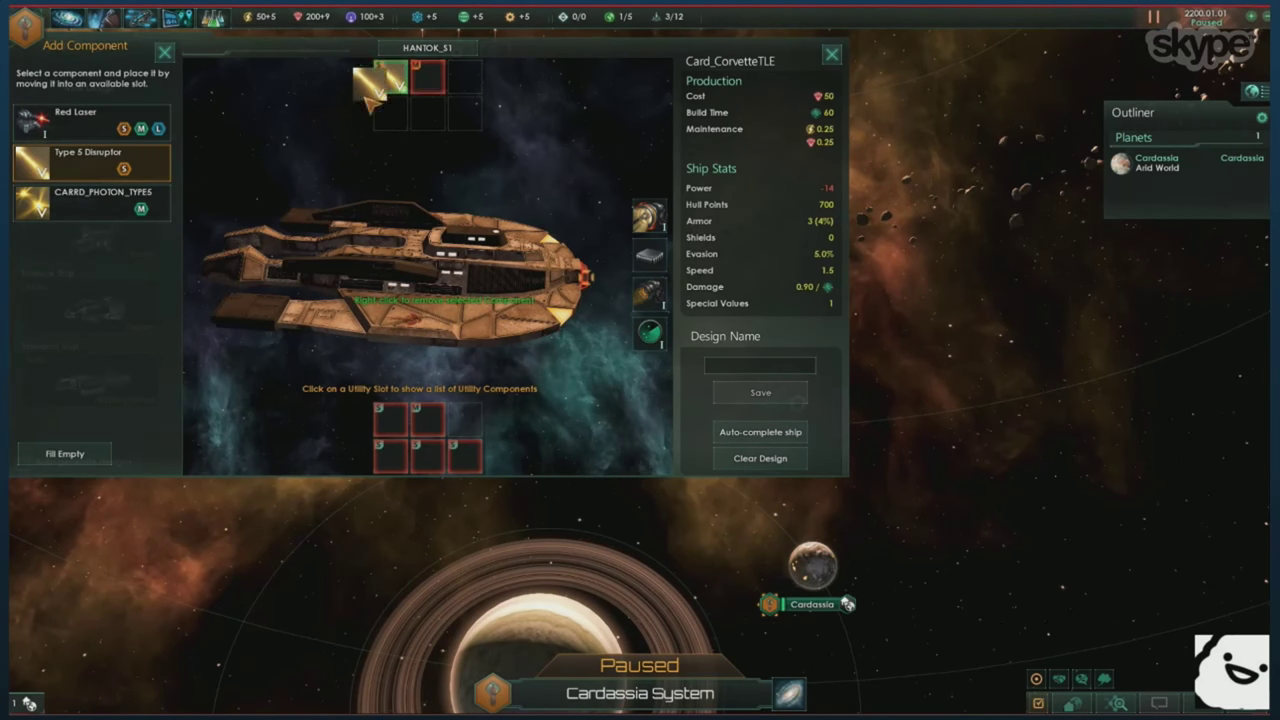
click(427, 77)
click(428, 420)
scroll(90, 260, down, 1)
click(90, 165)
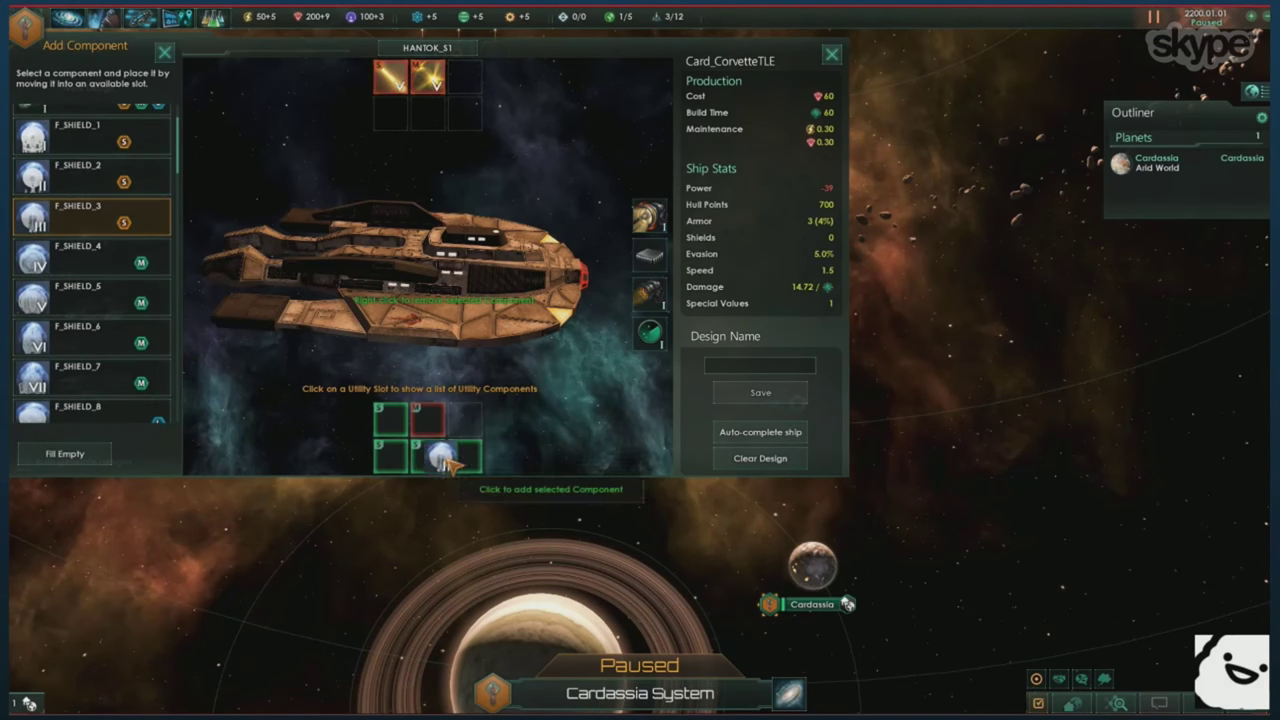
scroll(78, 343, down, 5)
drag(80, 360, 428, 415)
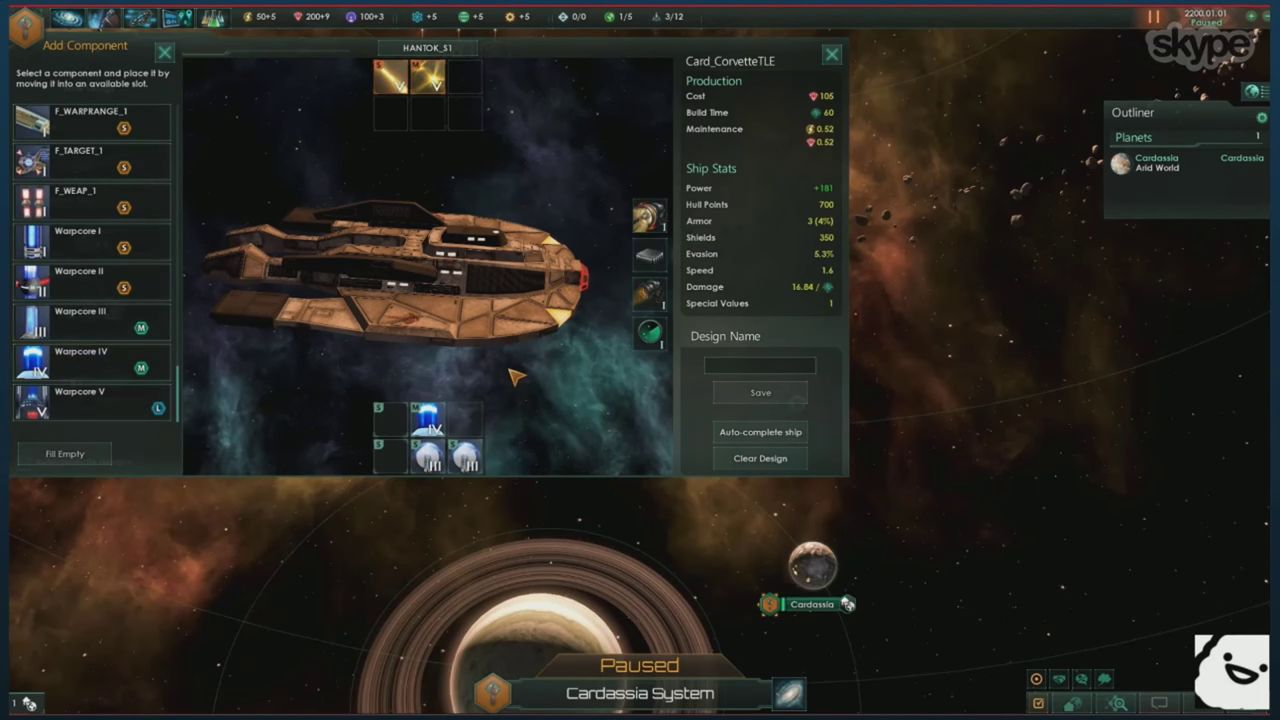
click(785, 372)
text(Hantok)
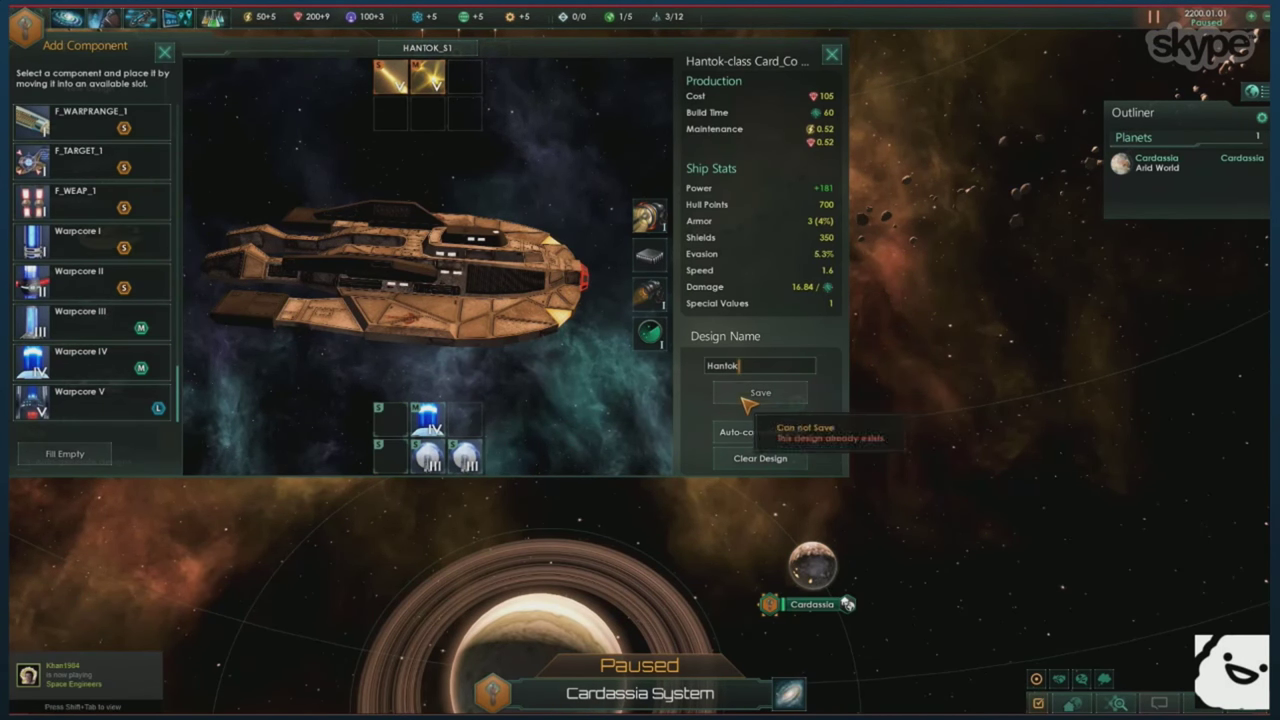
click(760, 392)
- Save a TONGA_S1 cruiser with Type 5 Disruptors, a photon torpedo, warp core and shield
click(486, 145)
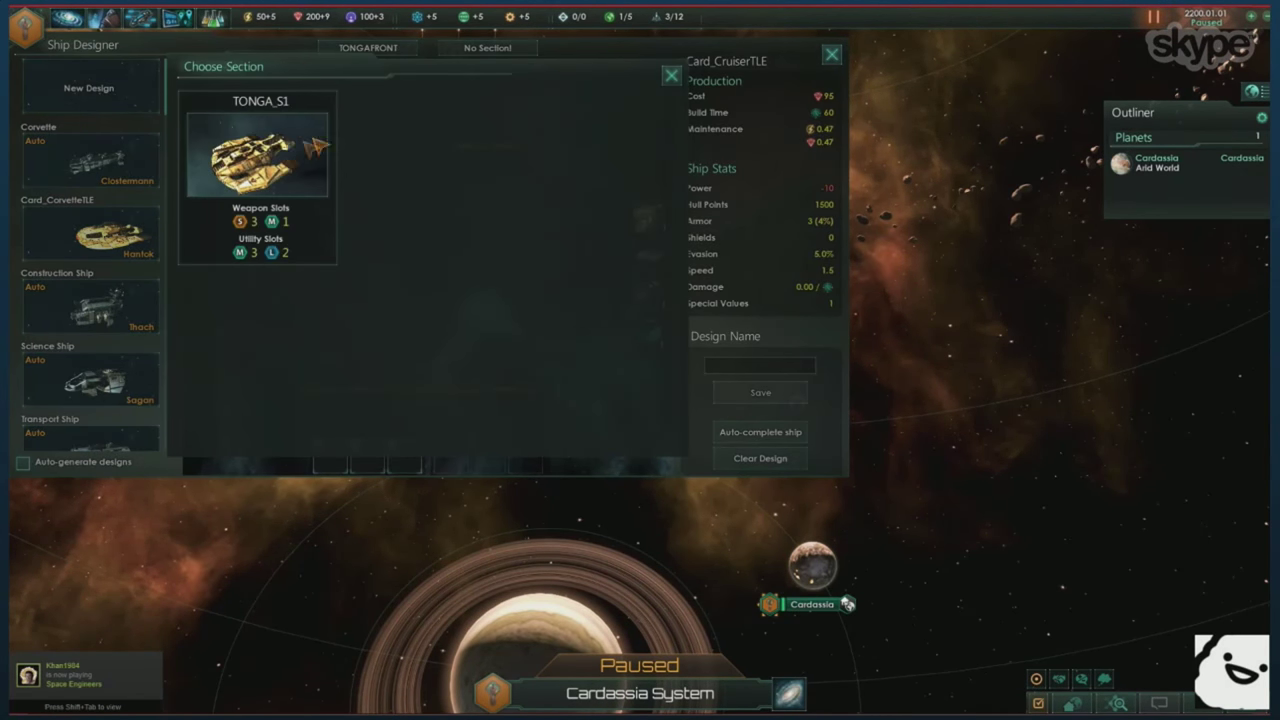
click(263, 150)
click(450, 77)
click(90, 160)
click(450, 113)
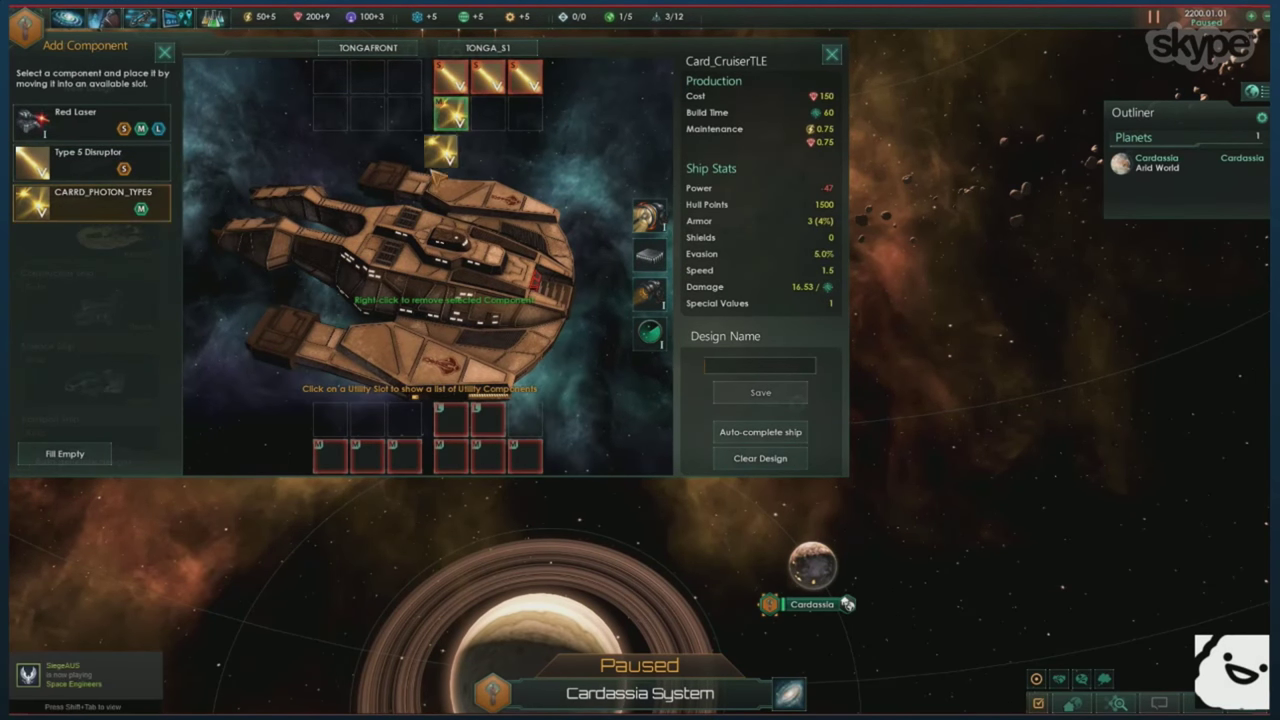
click(450, 418)
scroll(90, 300, down, 5)
click(90, 220)
click(488, 418)
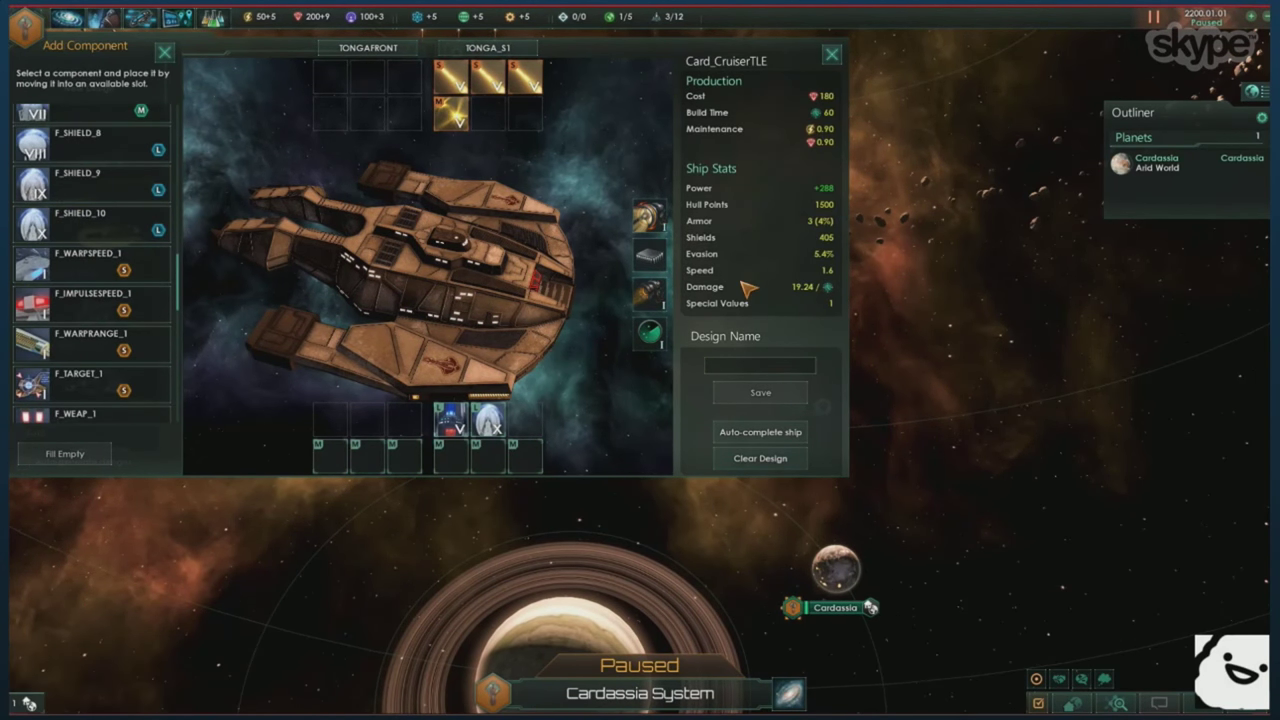
click(722, 391)
click(89, 88)
- Fit the heavy cruiser with disruptors, a photon torpedo, Warpcore V and a shield
click(360, 47)
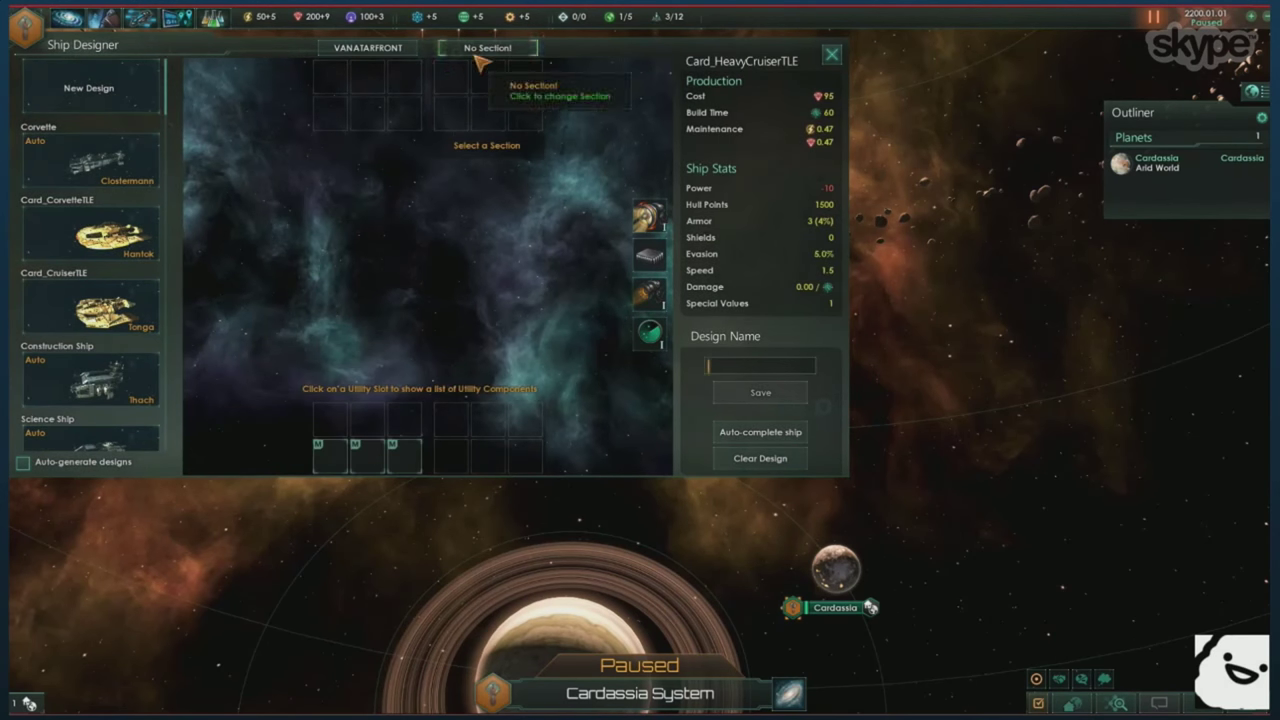
click(487, 47)
click(450, 75)
click(90, 163)
click(90, 163)
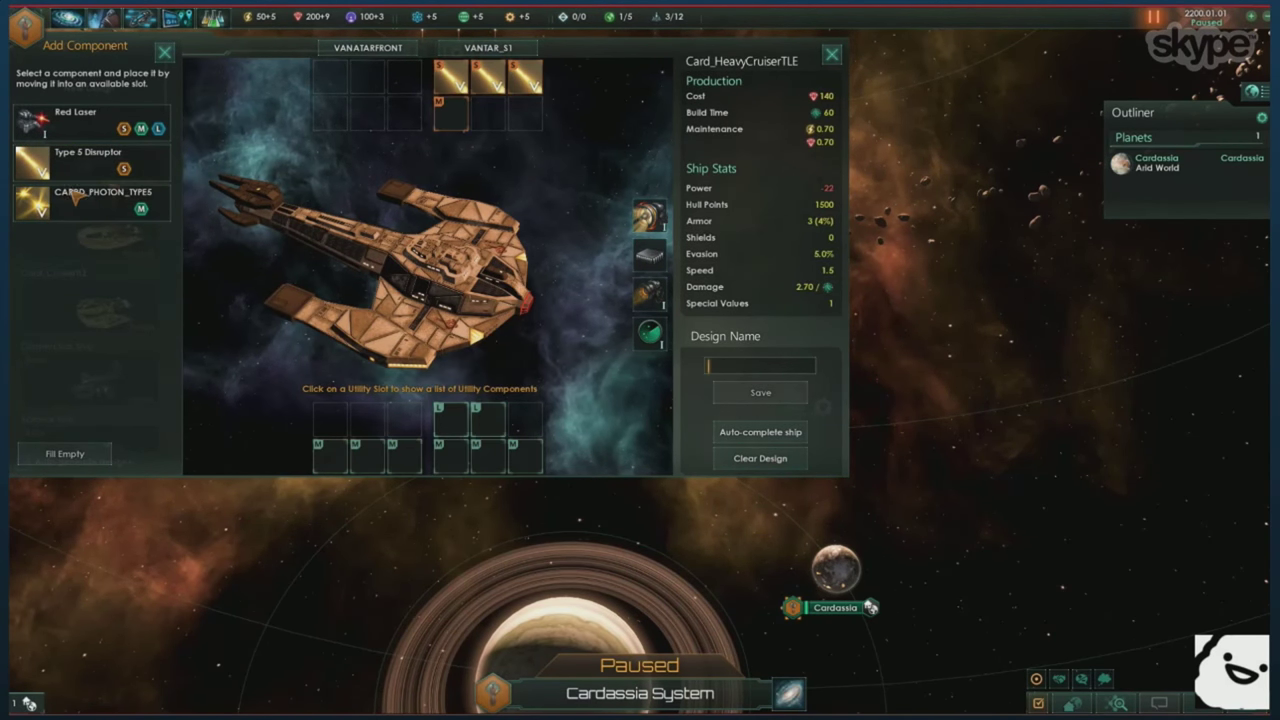
click(90, 203)
click(438, 422)
click(90, 263)
scroll(90, 300, down, 5)
click(90, 397)
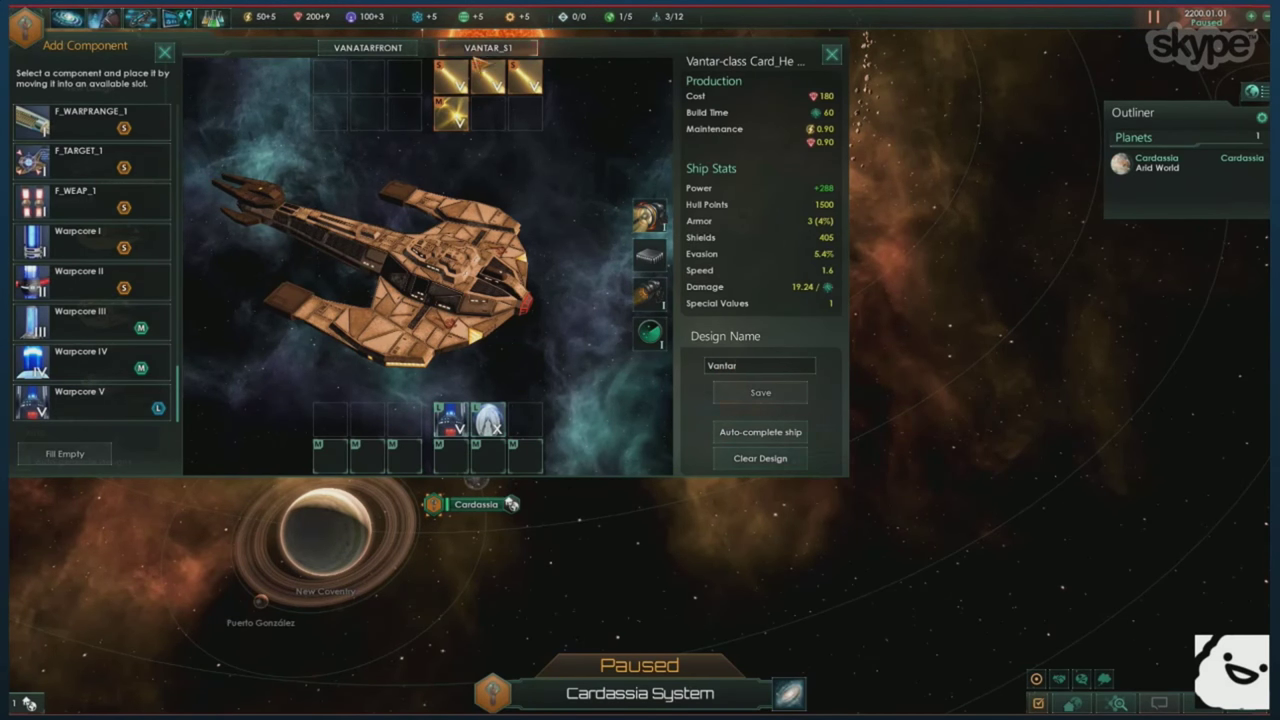
- Switch to the VANTAR_S2 section, refit torpedo, shield and Warpcore V, then close the designer
click(484, 48)
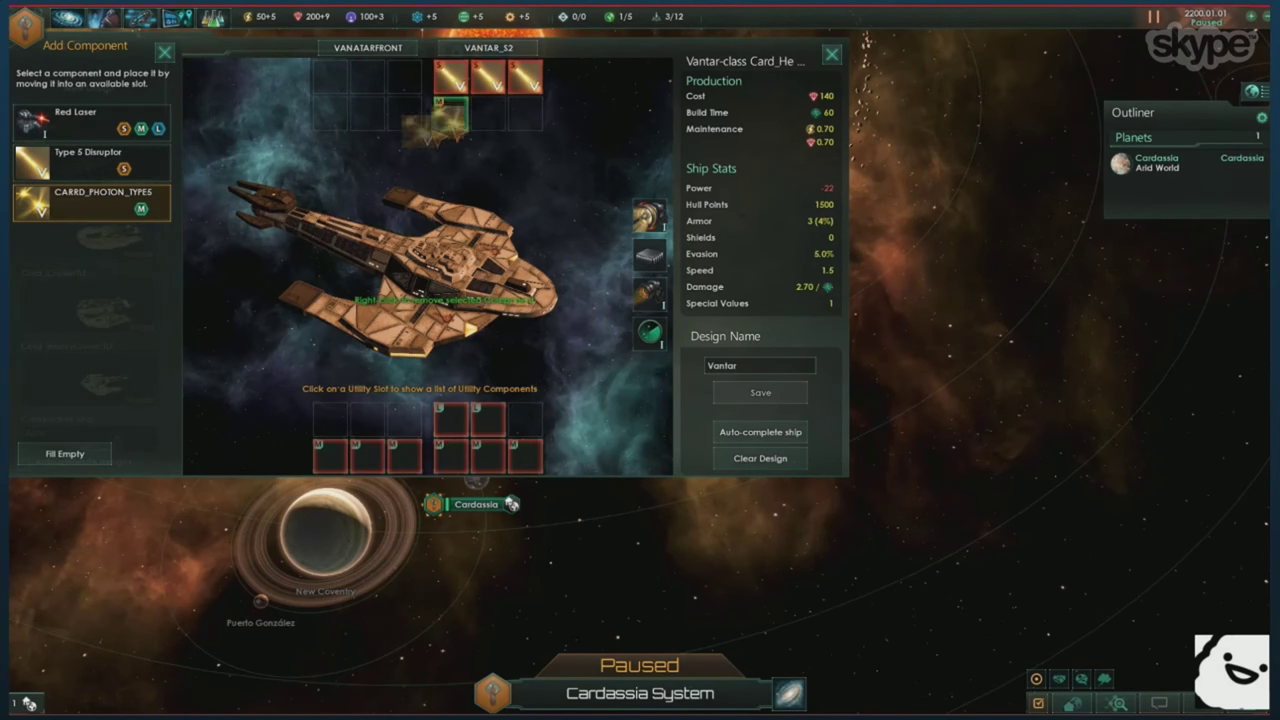
click(448, 116)
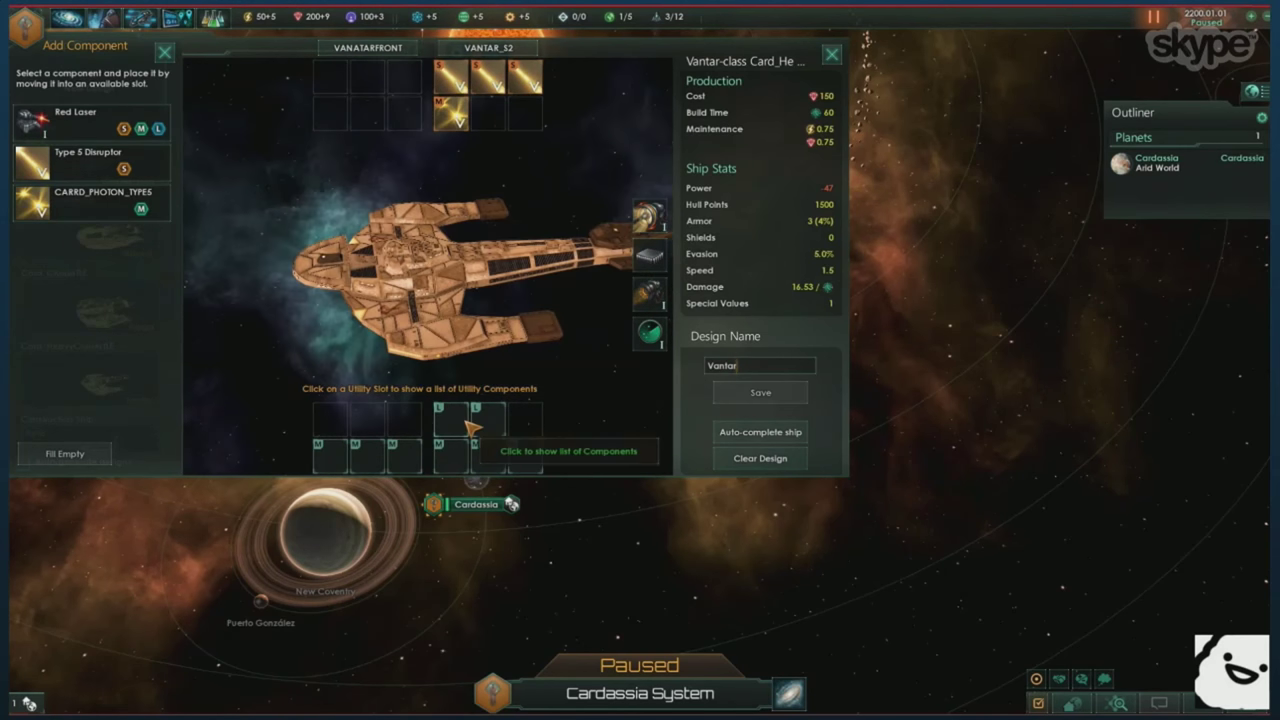
click(470, 428)
click(90, 403)
scroll(90, 300, down, 3)
click(90, 370)
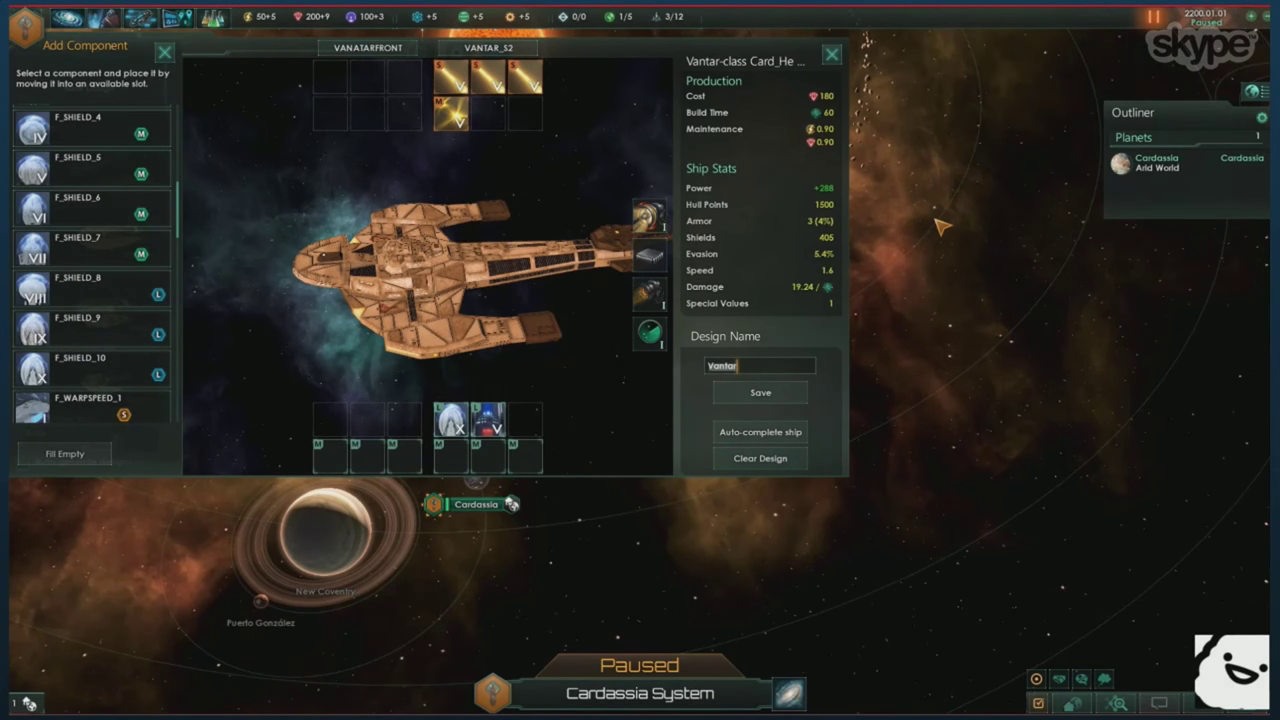
key(Escape)
scroll(508, 374, down, 3)
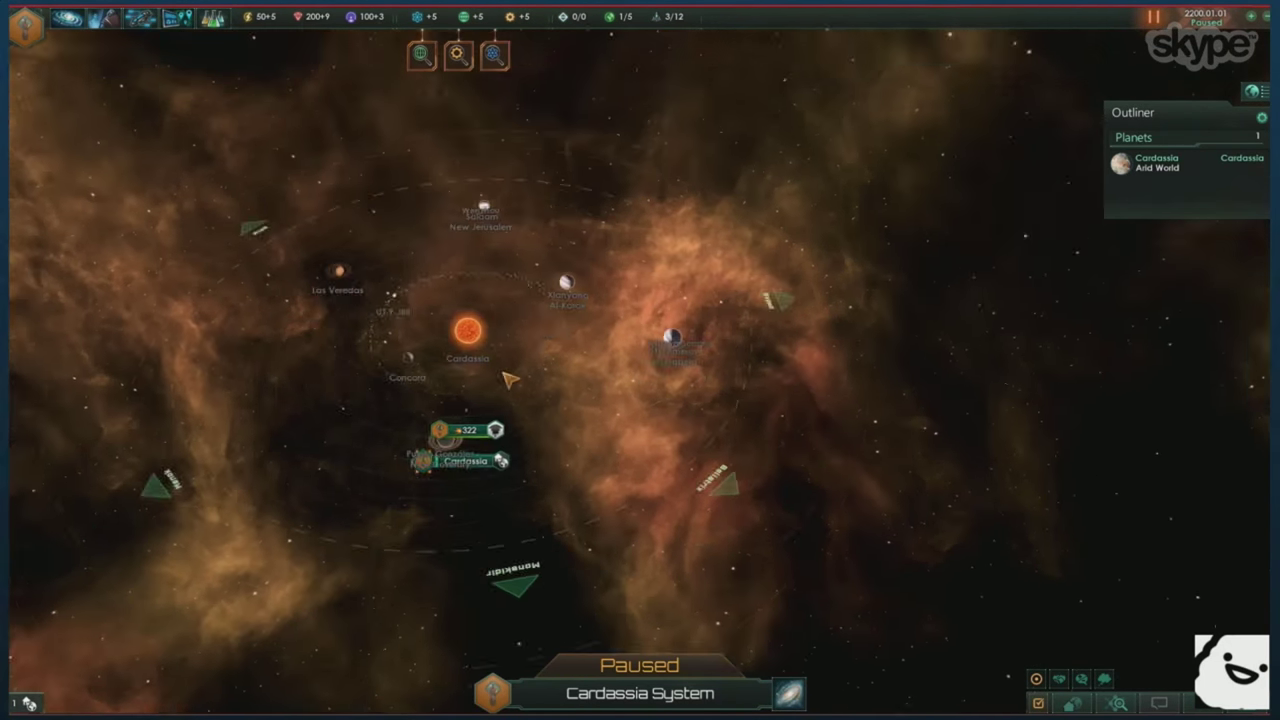
- Build ships into 1st and 2nd Fleet at Cardassia's spaceport and send the 2nd at the 1st
key(space)
scroll(497, 255, up, 5)
click(497, 255)
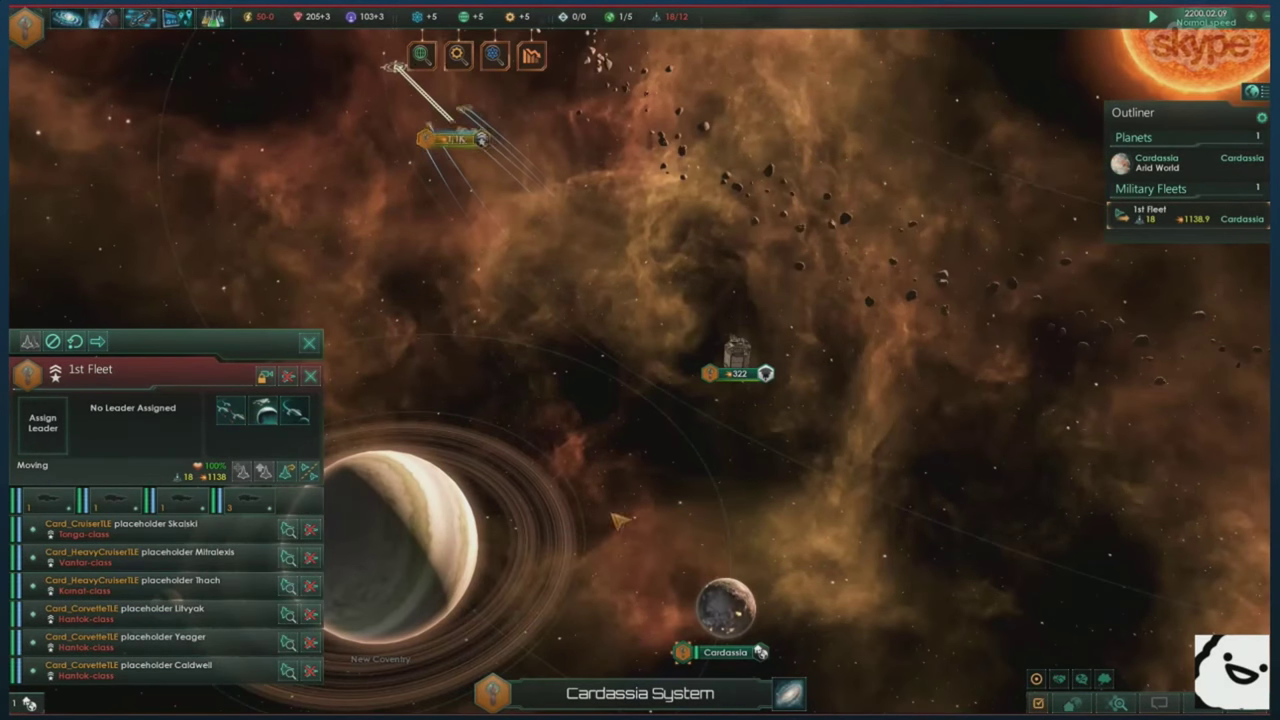
click(430, 485)
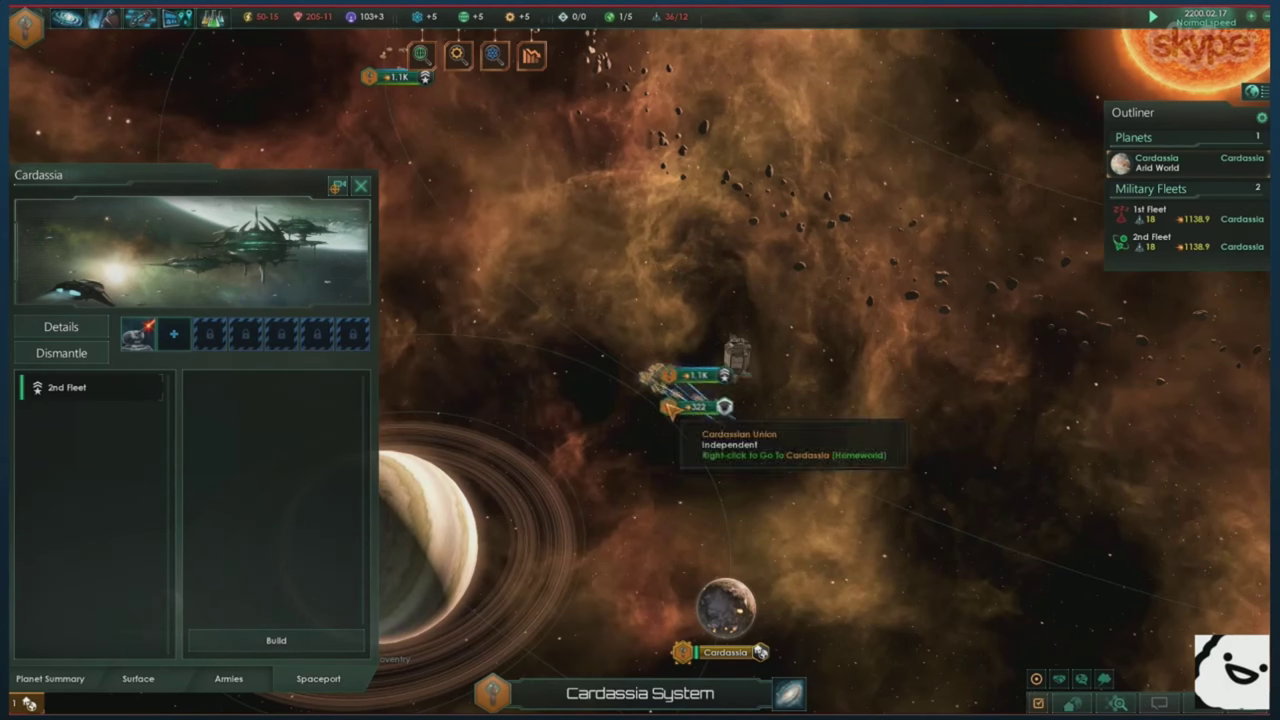
click(668, 407)
scroll(570, 478, down, 3)
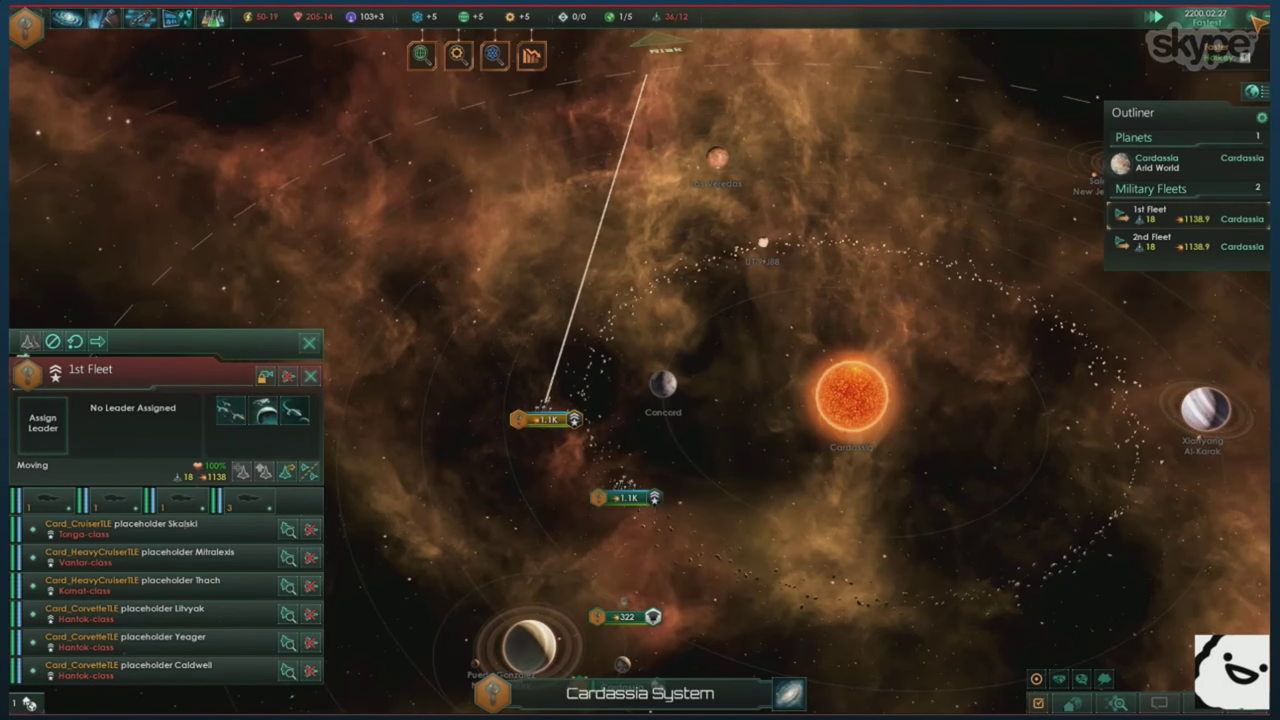
scroll(1000, 15, up, 5)
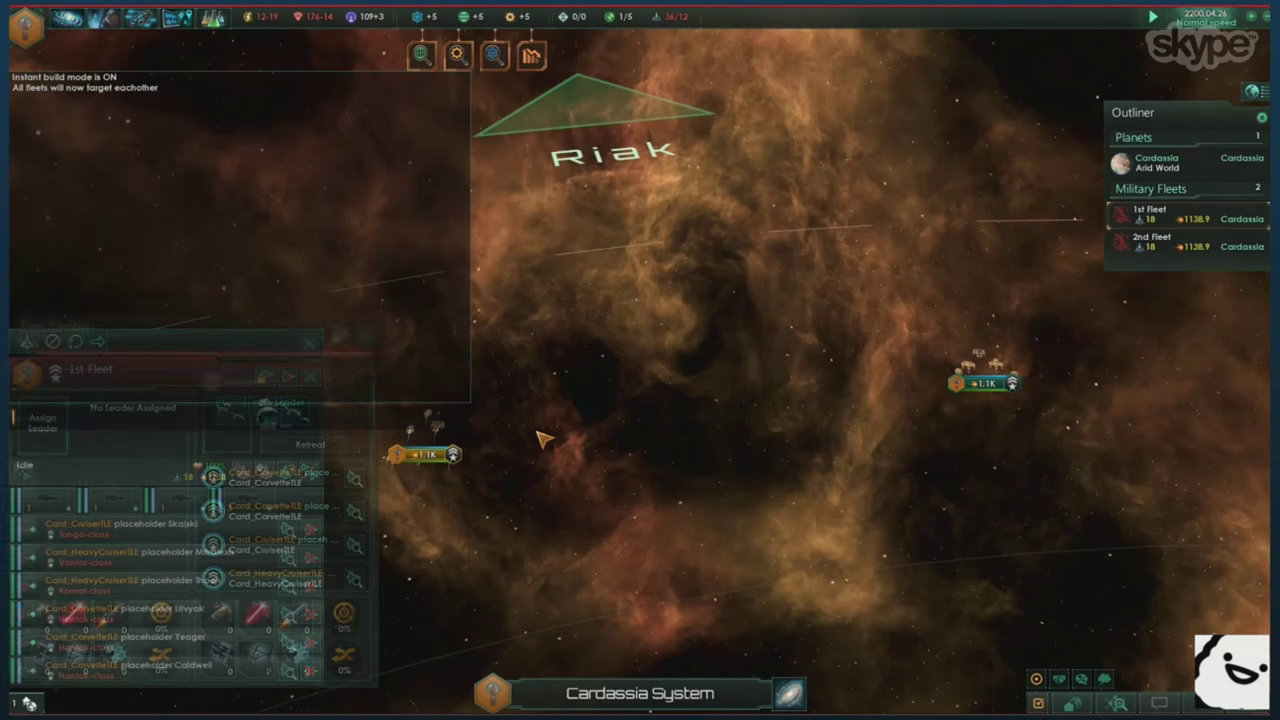
- Watch the two Cardassian fleets clash, pausing and resuming several times
scroll(543, 440, up, 5)
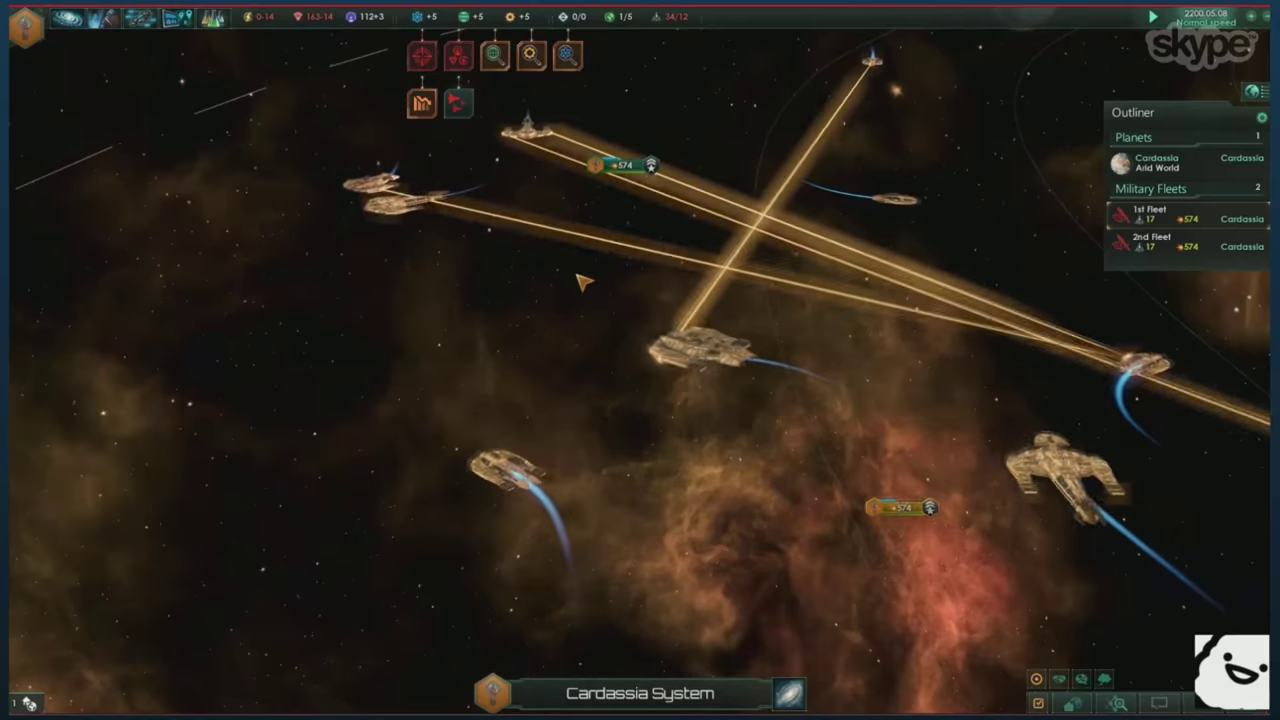
key(space)
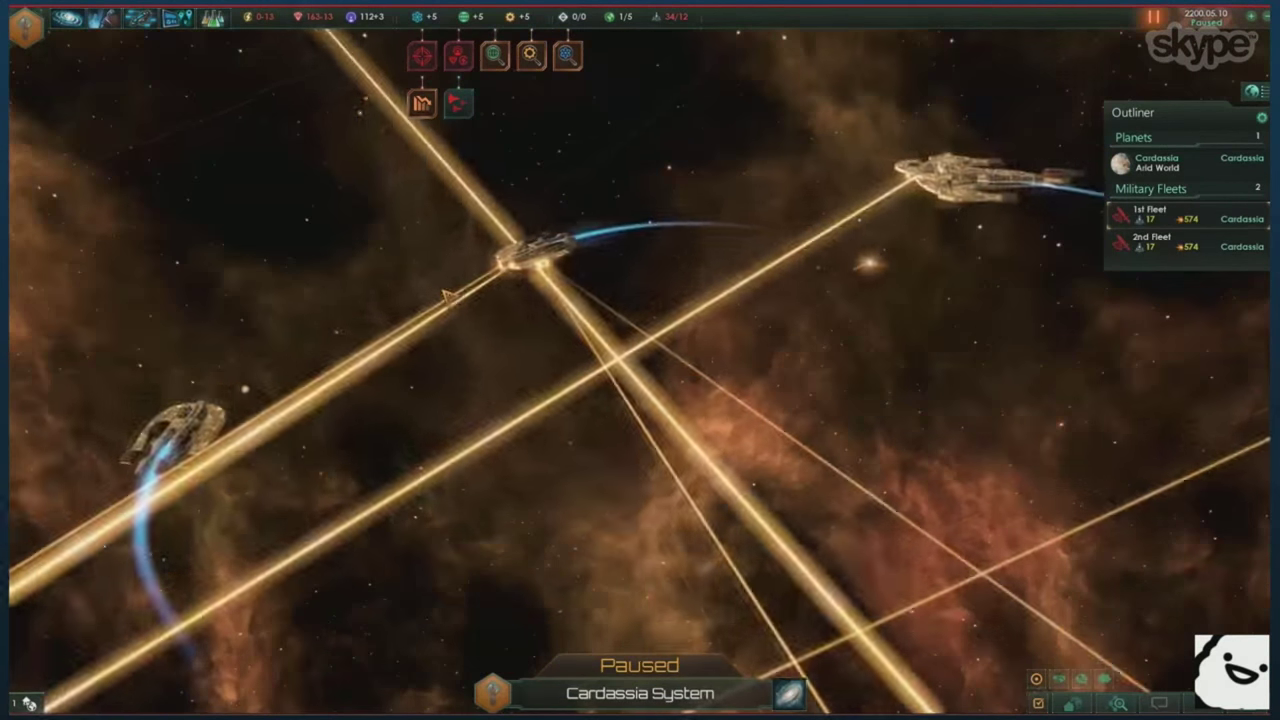
key(space)
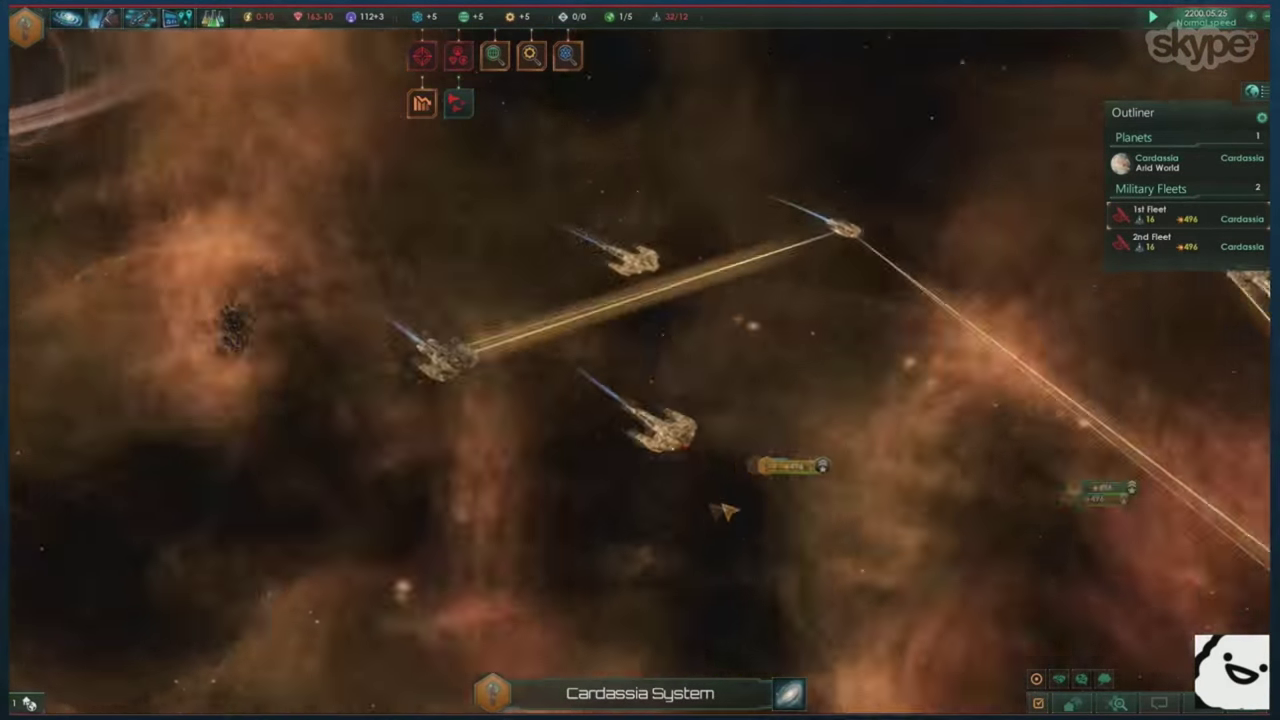
key(space)
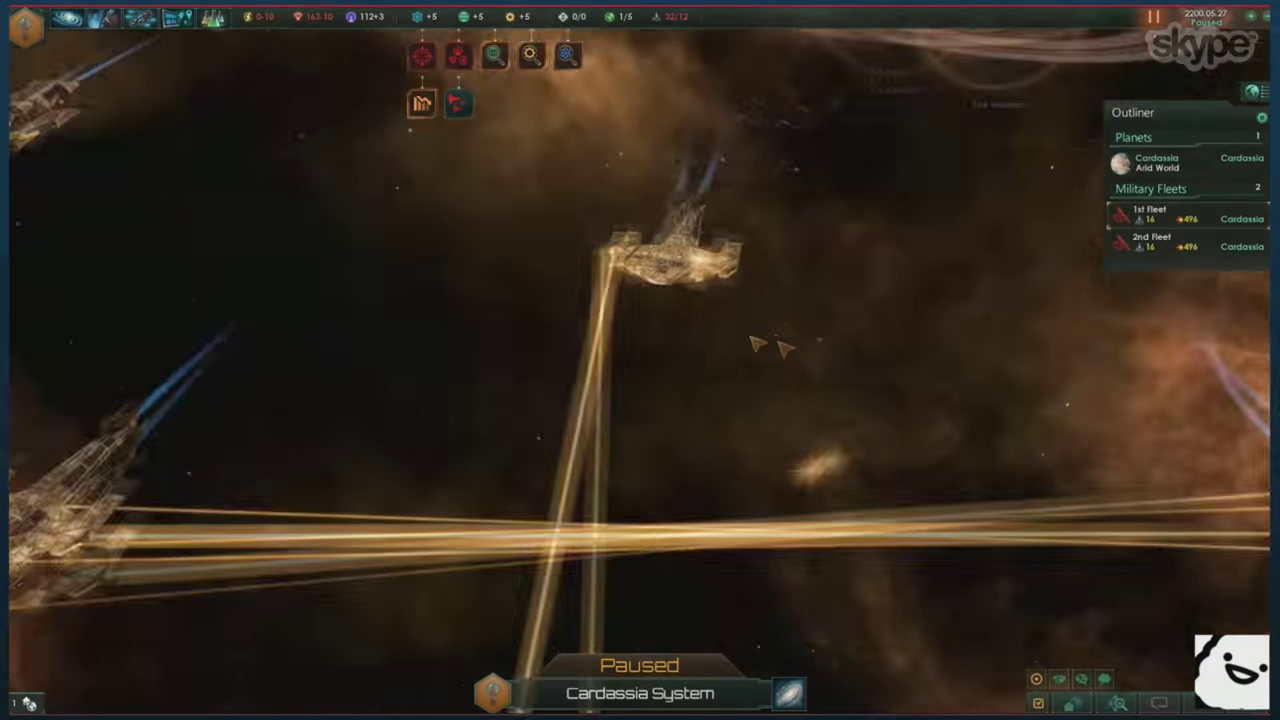
key(space)
key(space)
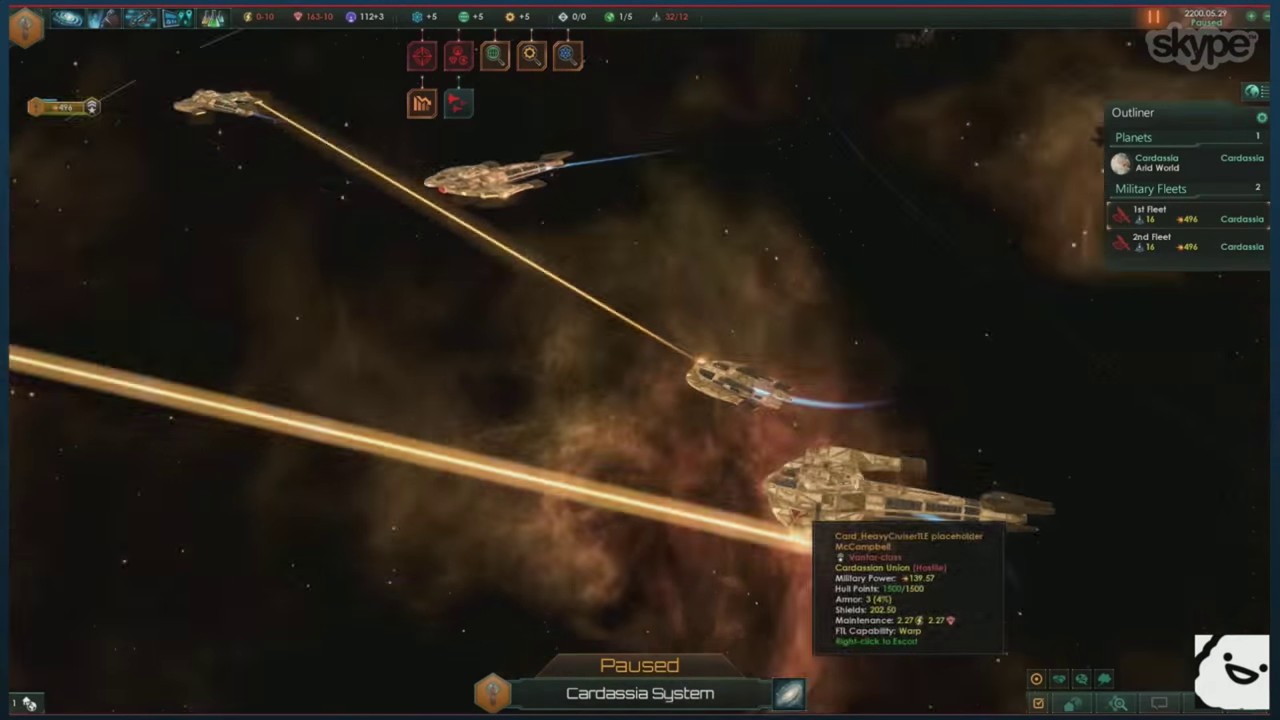
key(space)
key(space)
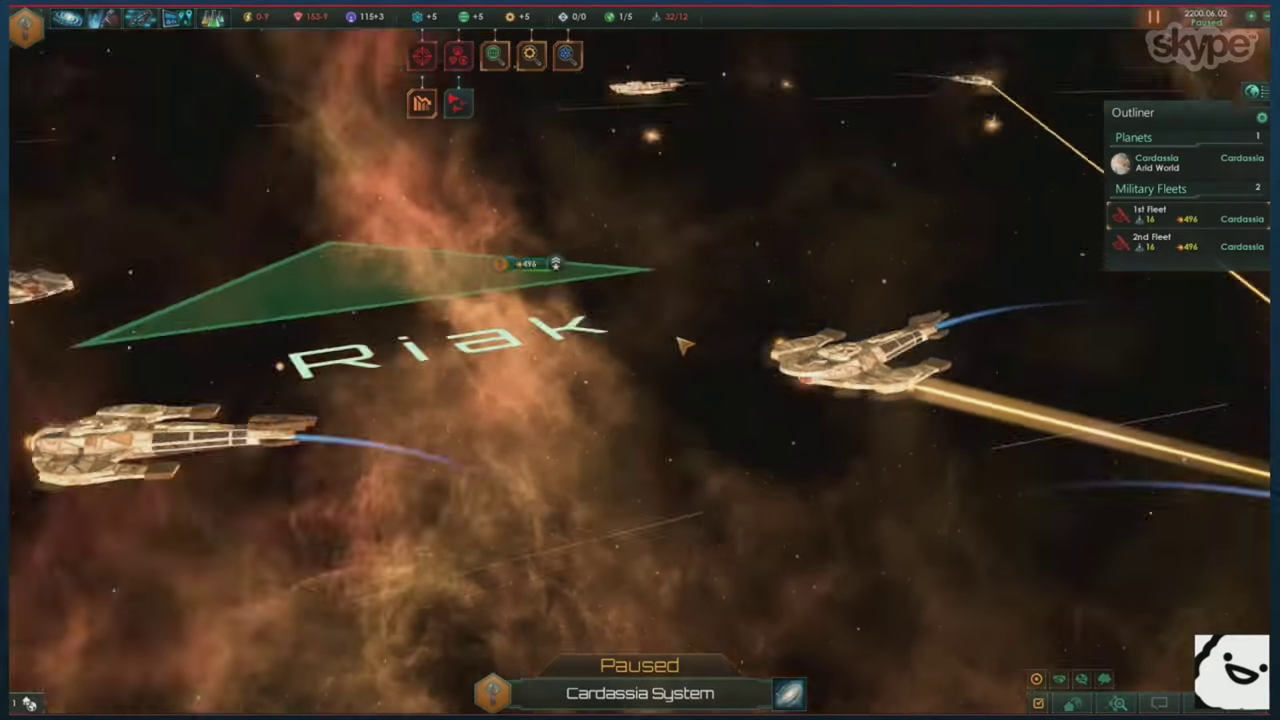
key(space)
- Let the battle run until both fleets are worn down, then inspect the Avalon planet
scroll(850, 424, down, 5)
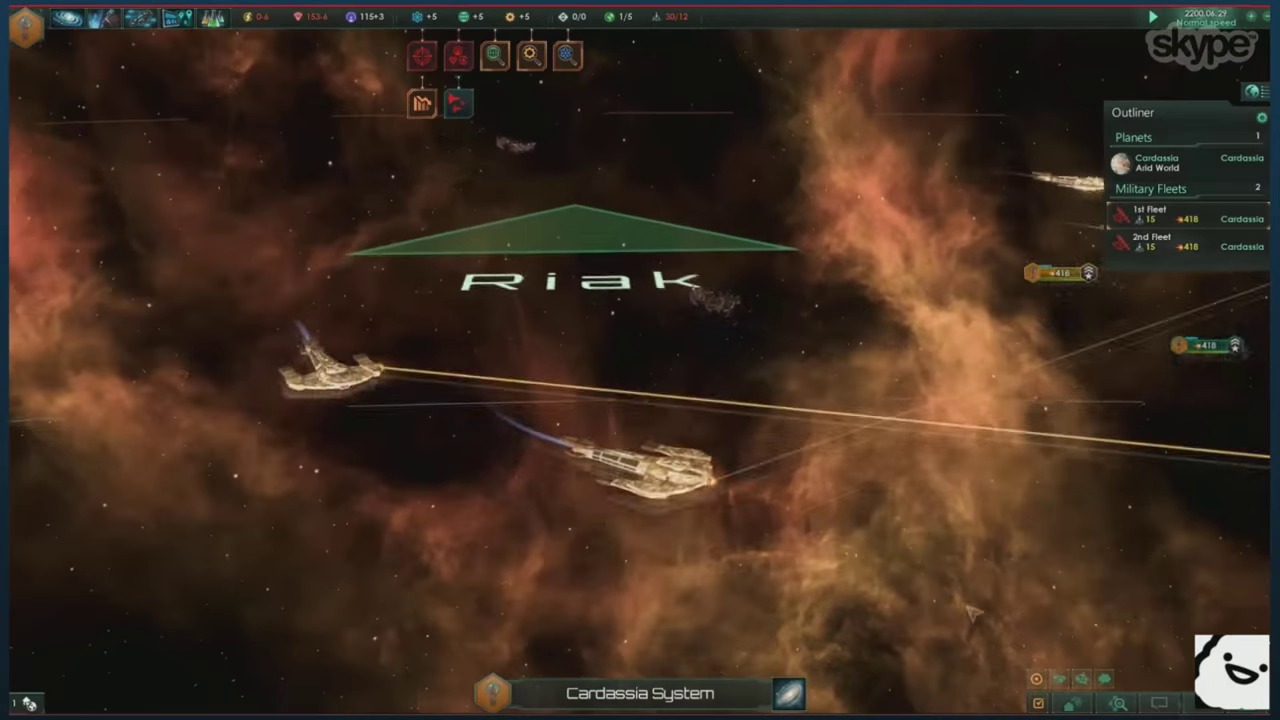
key(space)
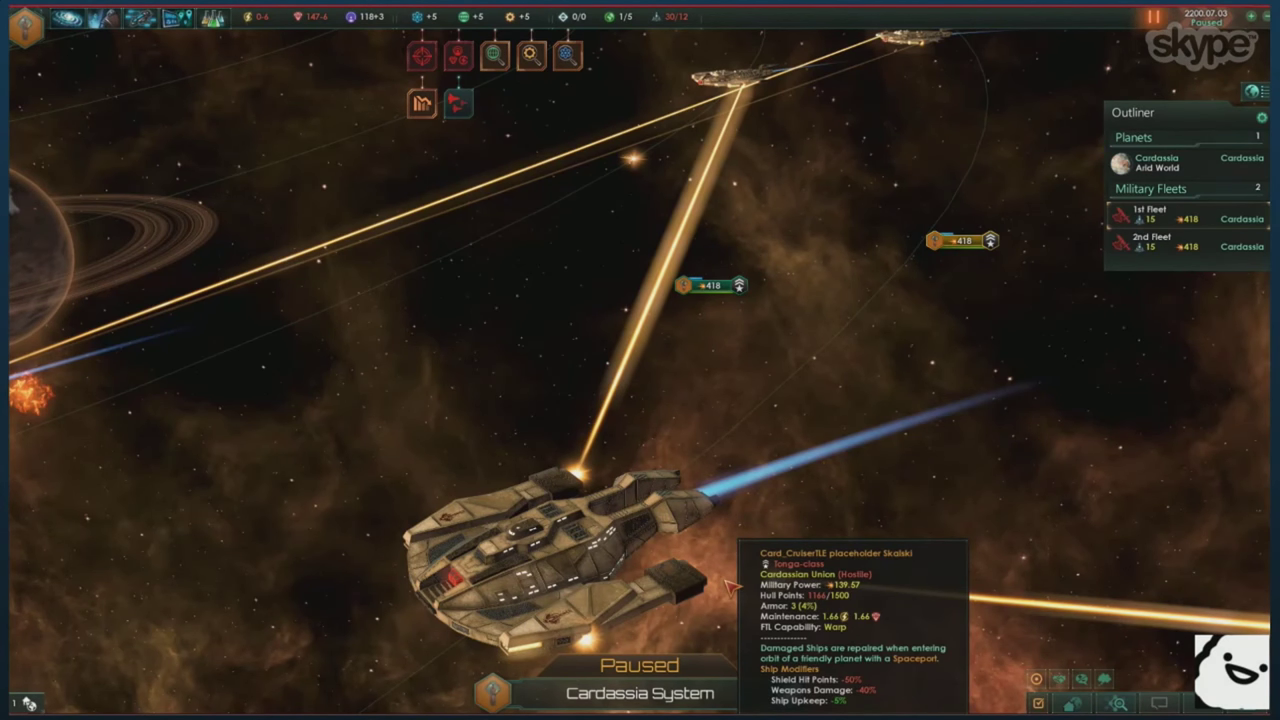
key(space)
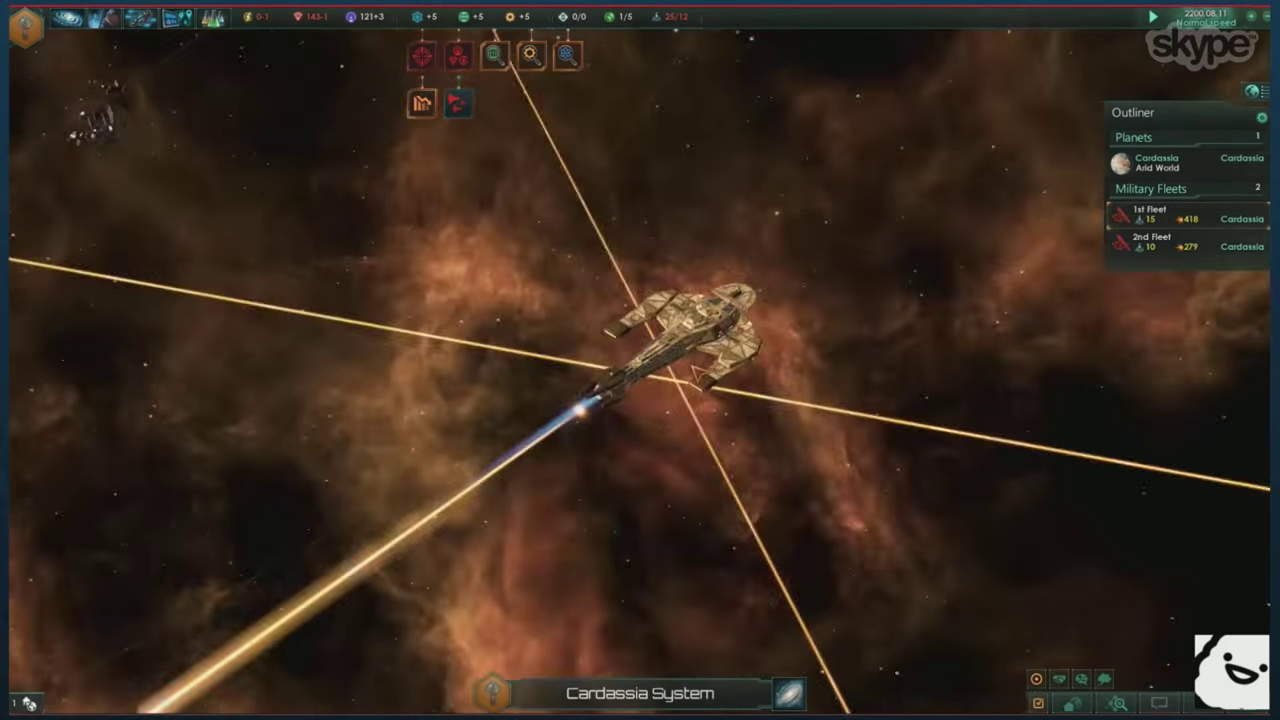
key(space)
key(space)
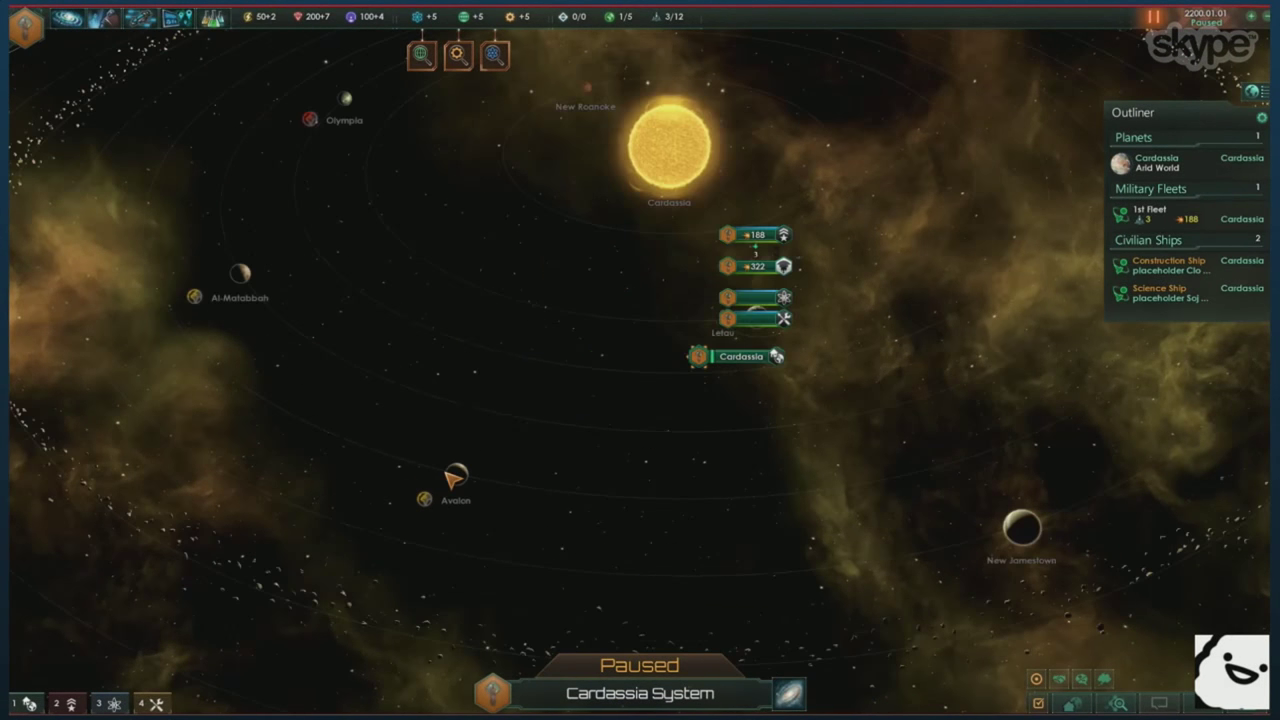
click(453, 476)
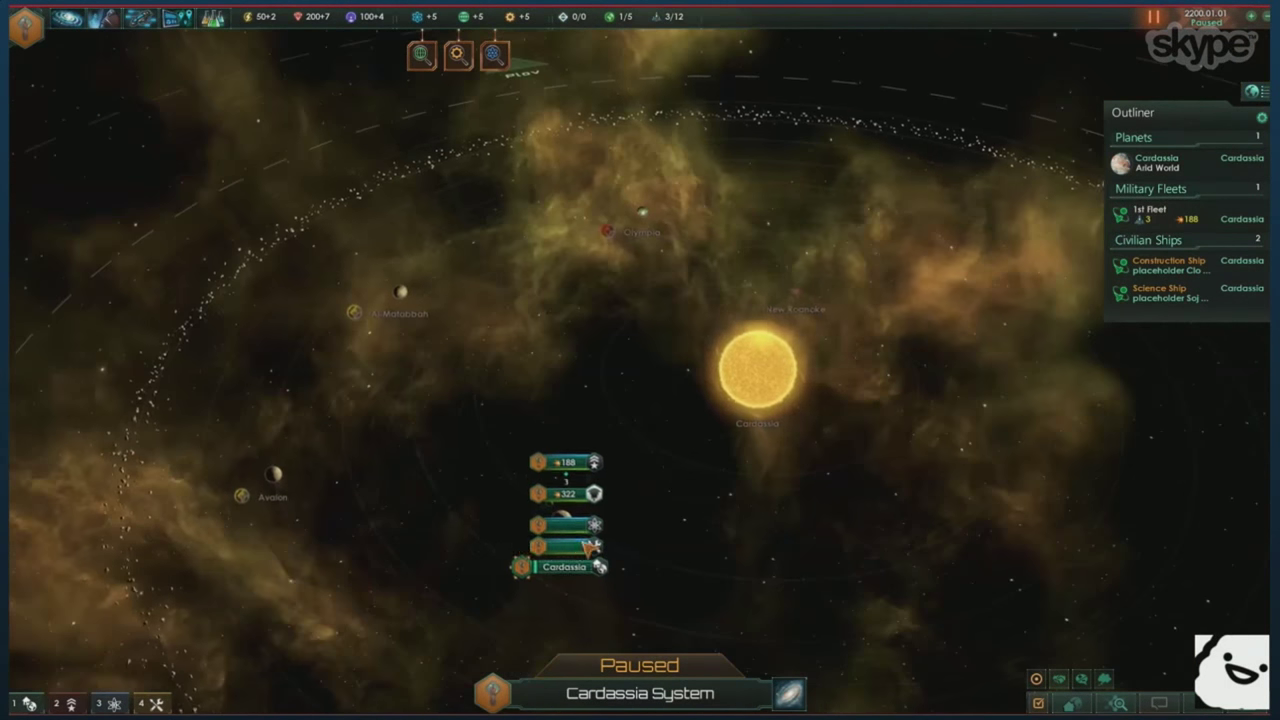
scroll(471, 514, up, 5)
- Resign to the main menu and start a new game as the United Federation of Planets
key(Escape)
click(637, 368)
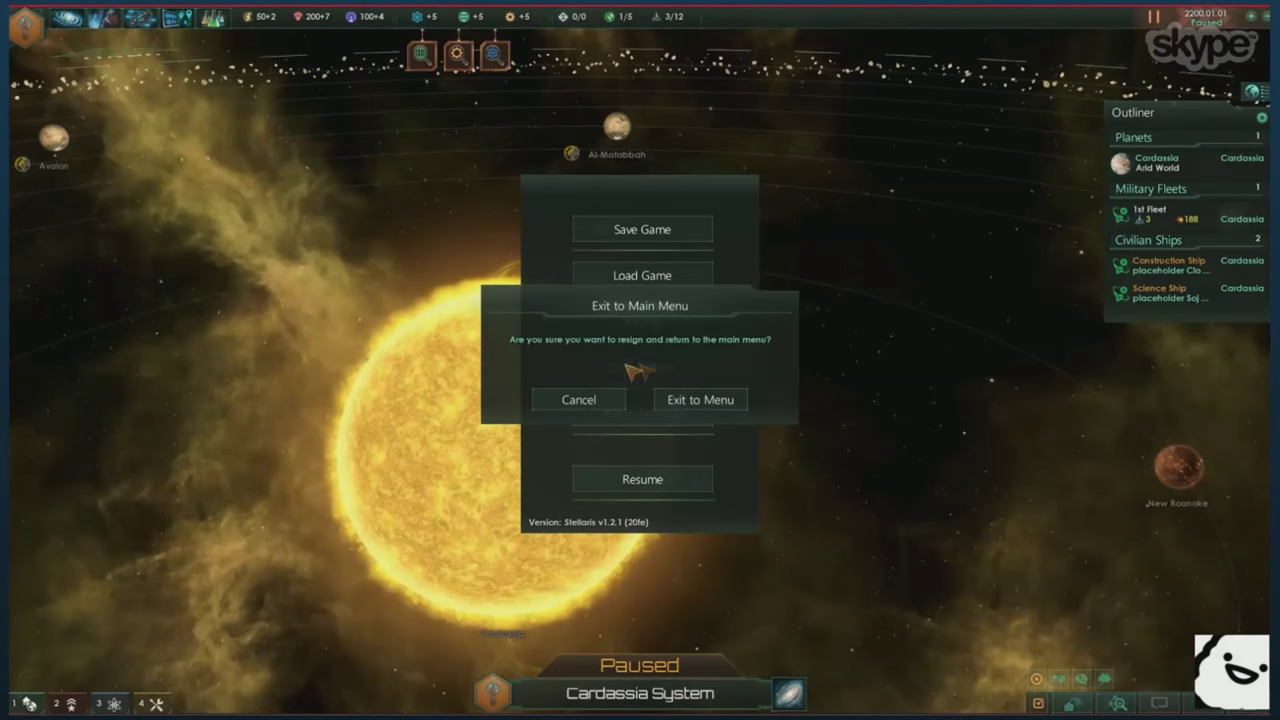
click(700, 399)
click(295, 640)
scroll(100, 450, down, 3)
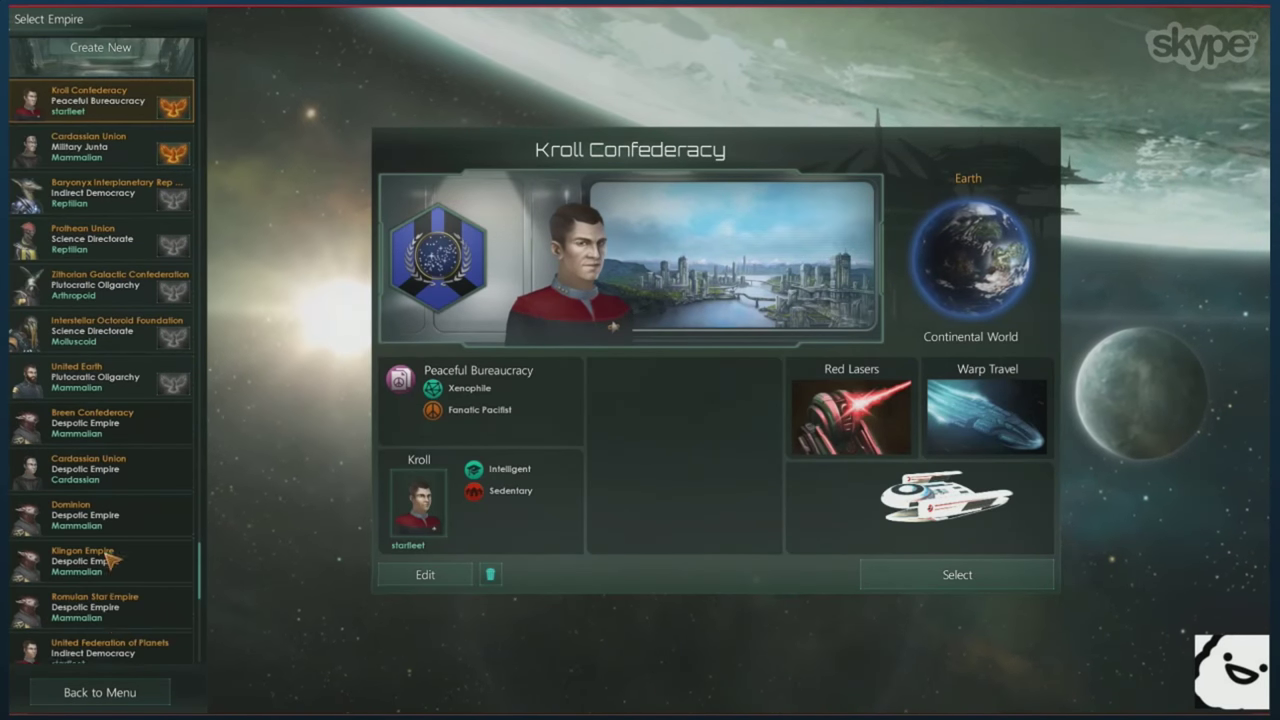
click(100, 640)
click(957, 574)
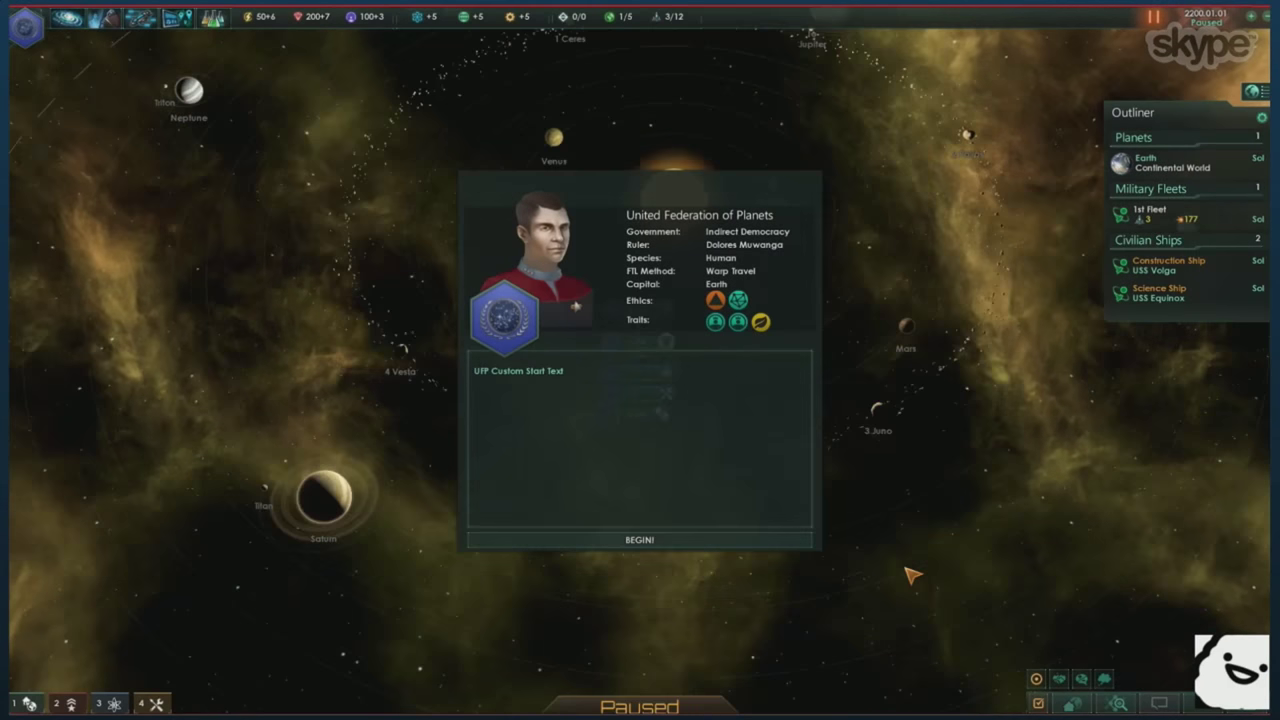
click(636, 531)
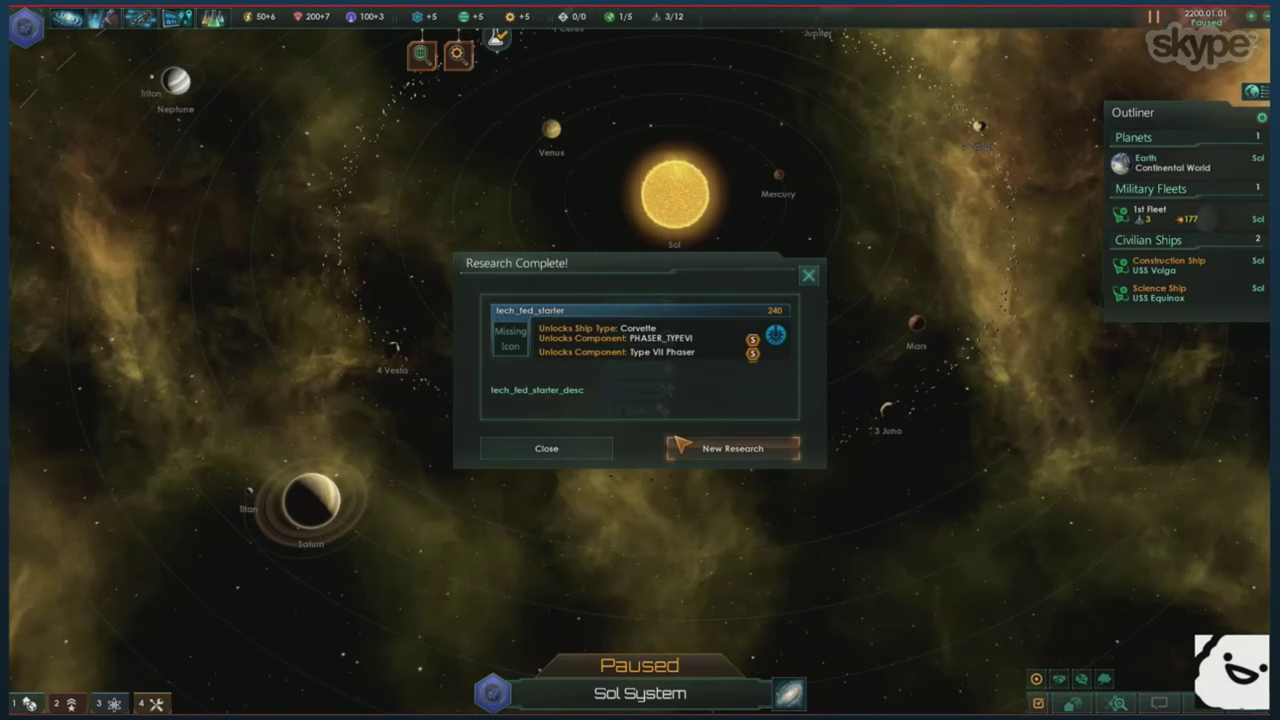
click(700, 450)
- Begin a new corvette design with a Type VII Phaser in the first weapon slot
key(F4)
click(89, 88)
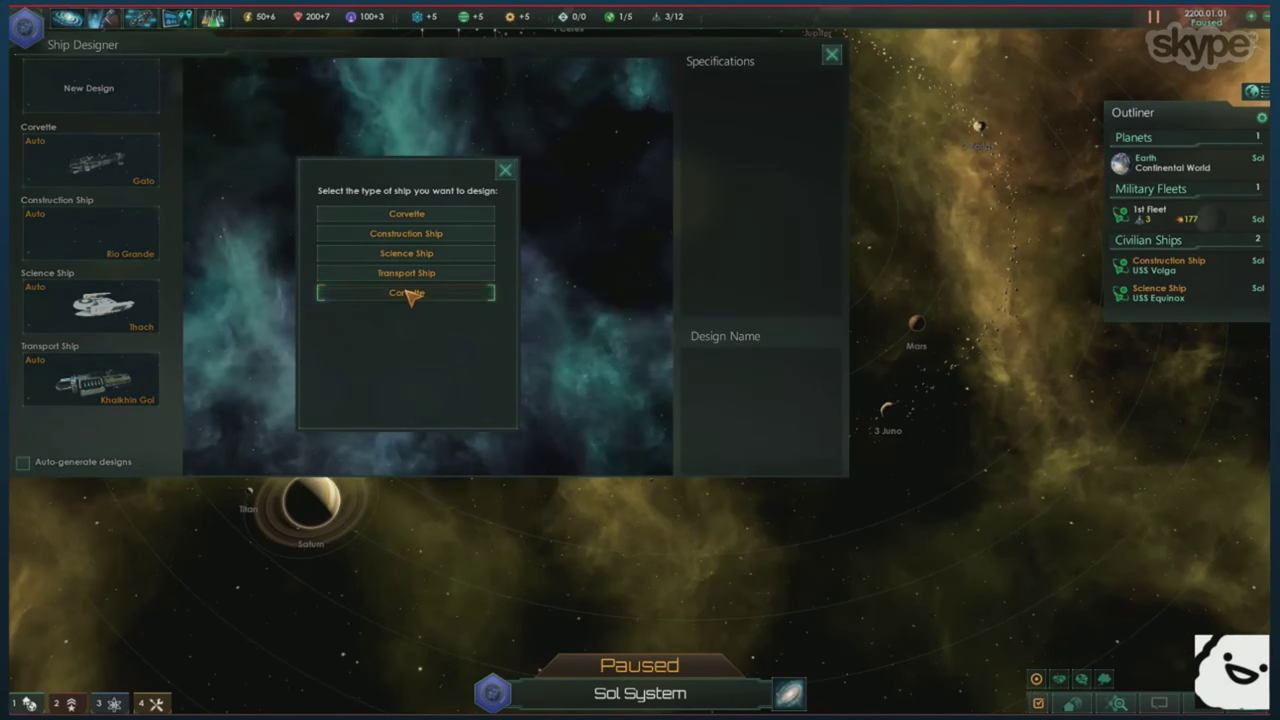
click(406, 292)
click(305, 175)
click(390, 75)
drag(90, 200, 400, 95)
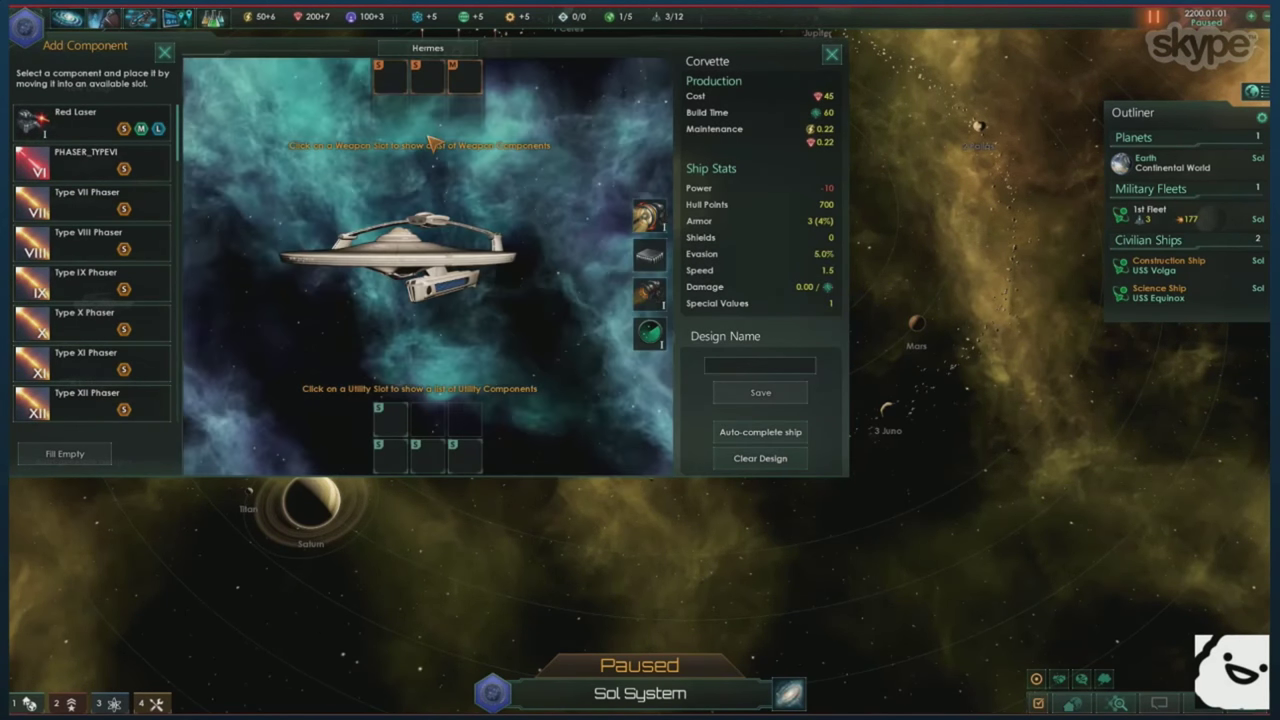
click(213, 18)
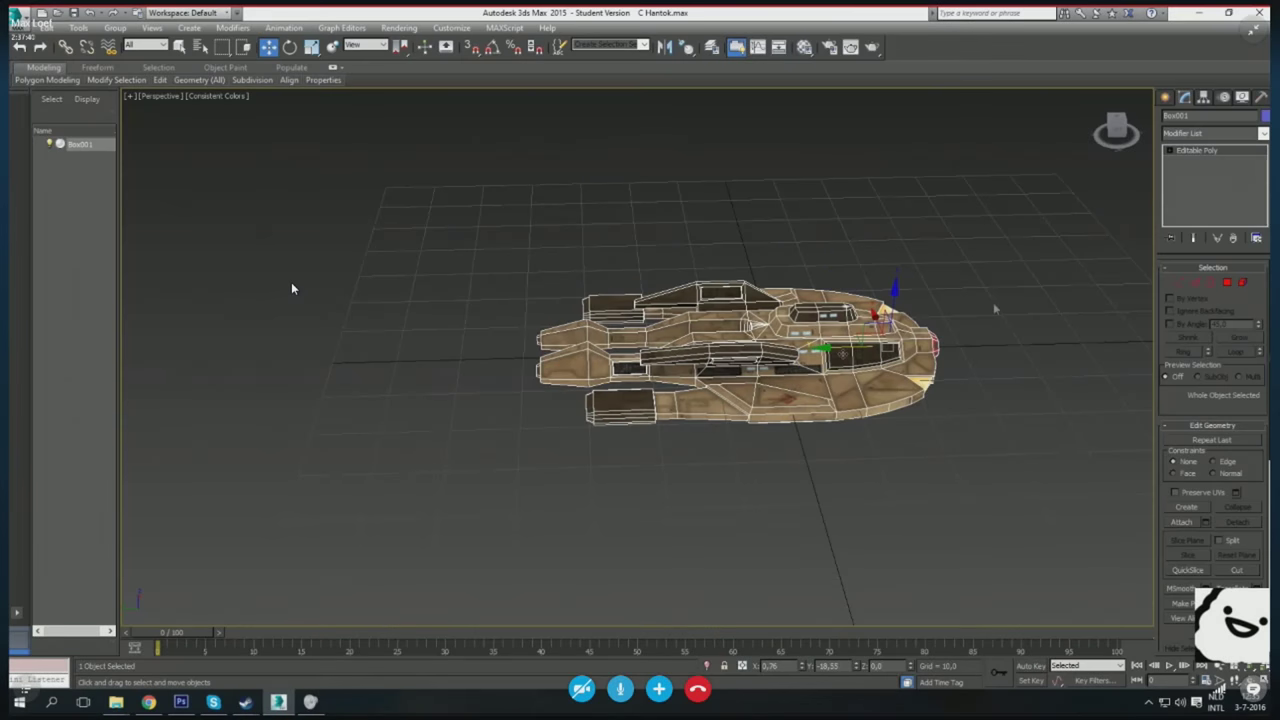
- Orbit and zoom around the Hantok ship's red rear engine, then switch to Photoshop
click(1203, 97)
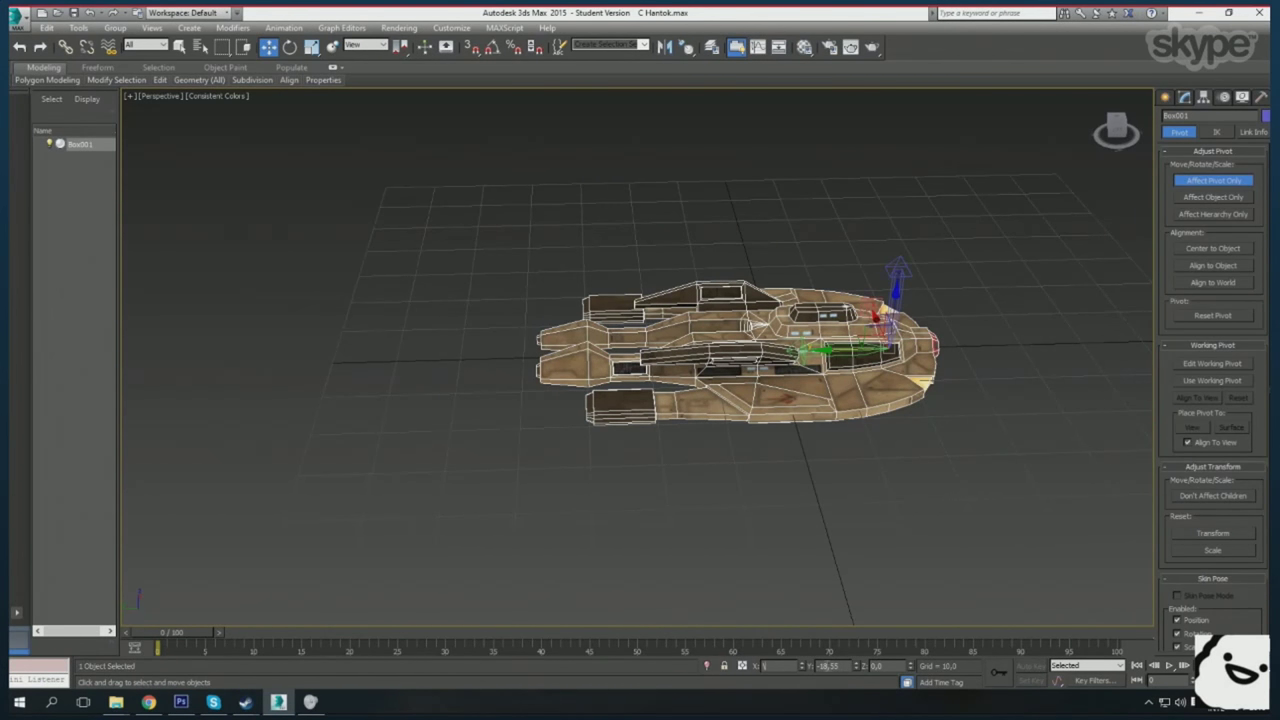
drag(959, 444, 811, 414)
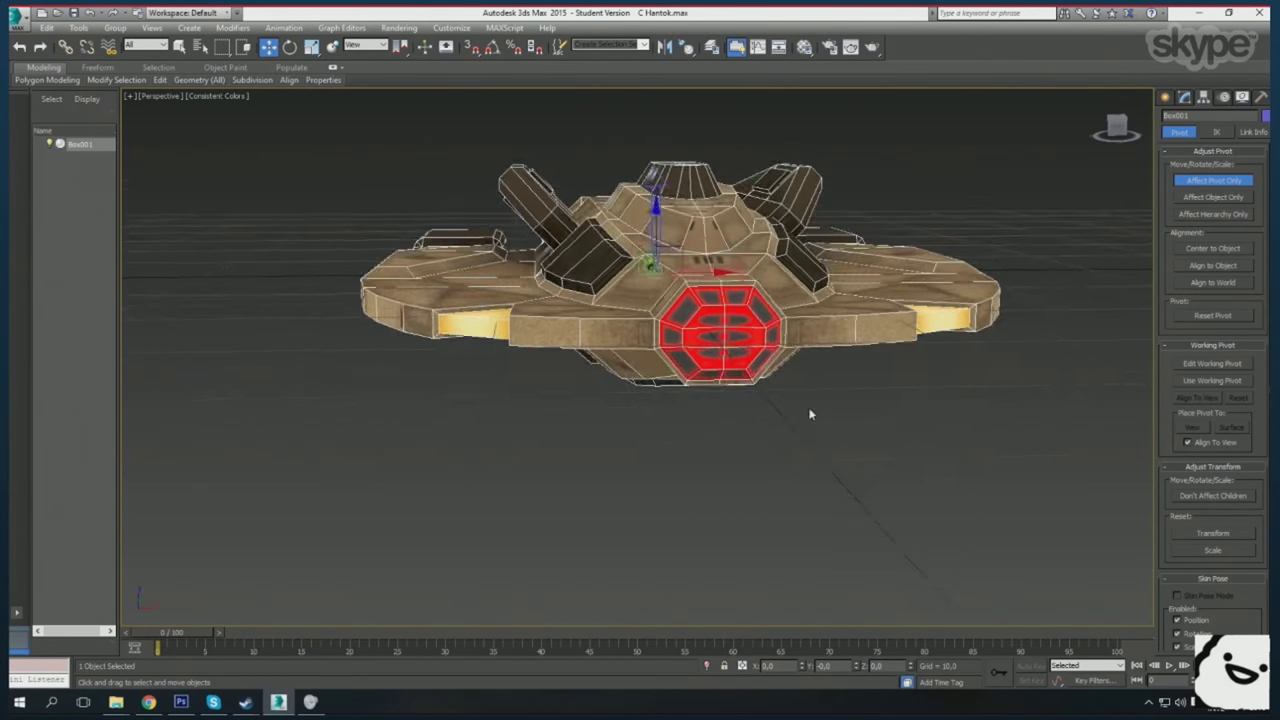
scroll(878, 400, up, 5)
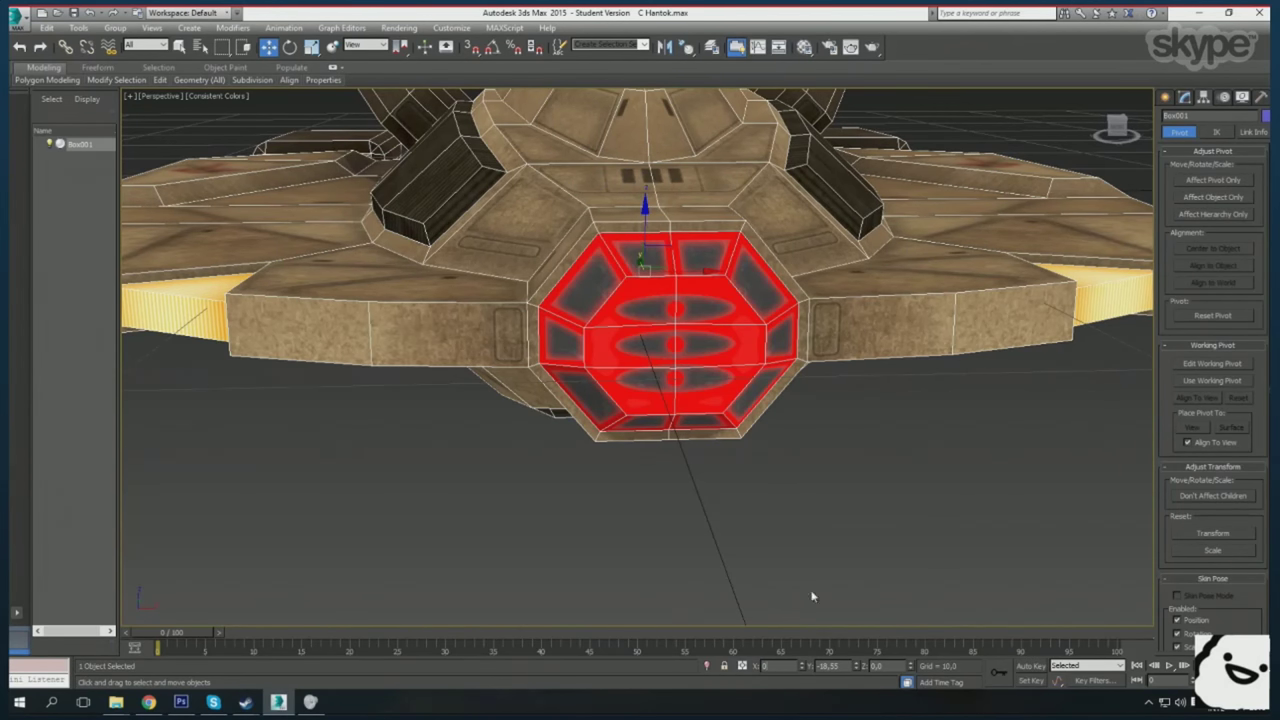
scroll(810, 594, down, 5)
scroll(662, 480, down, 5)
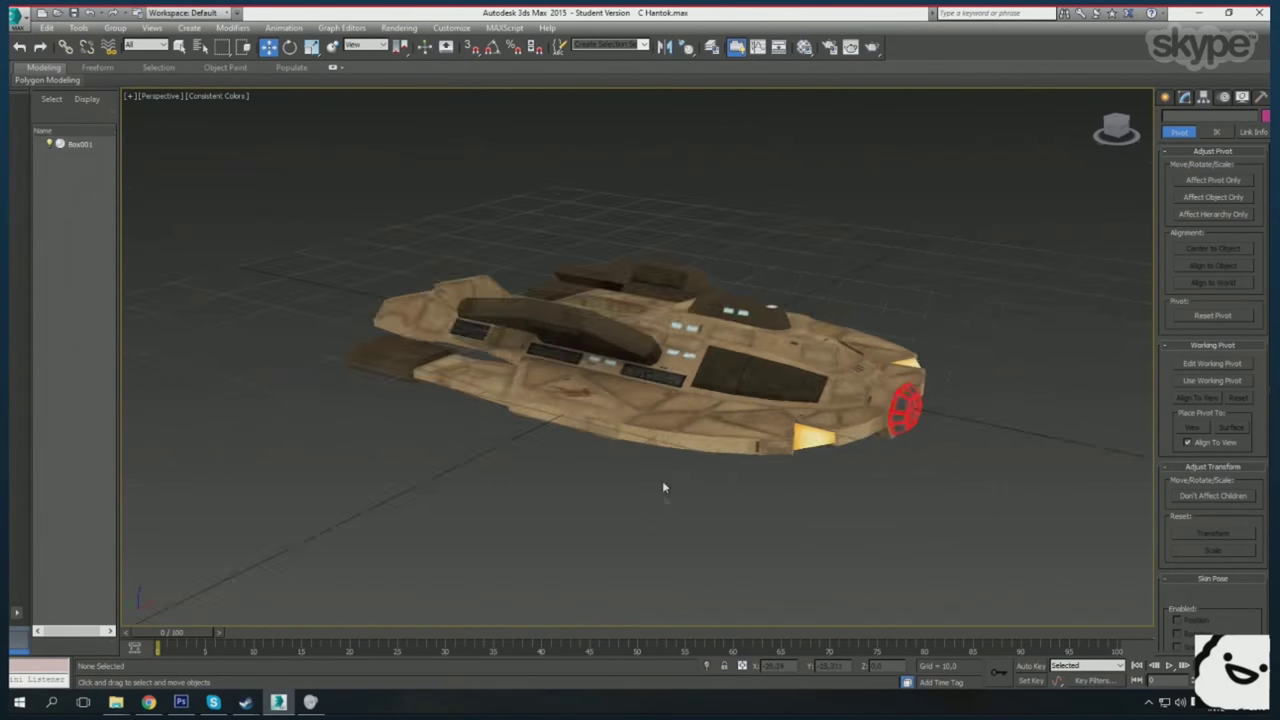
key(alt+Tab)
- Flatten the Hantok texture, check its Alpha 1 channel, and save it as a DDS diffuse
click(124, 14)
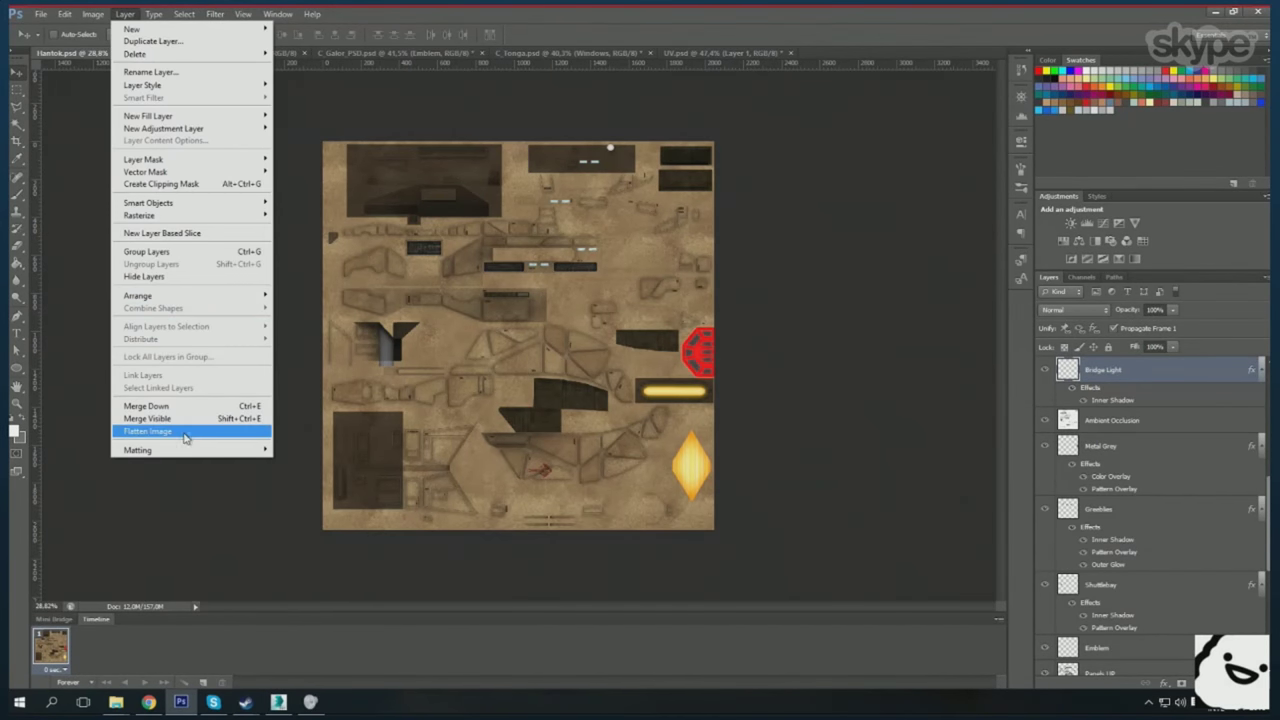
click(194, 428)
key(Return)
key(ctrl+6)
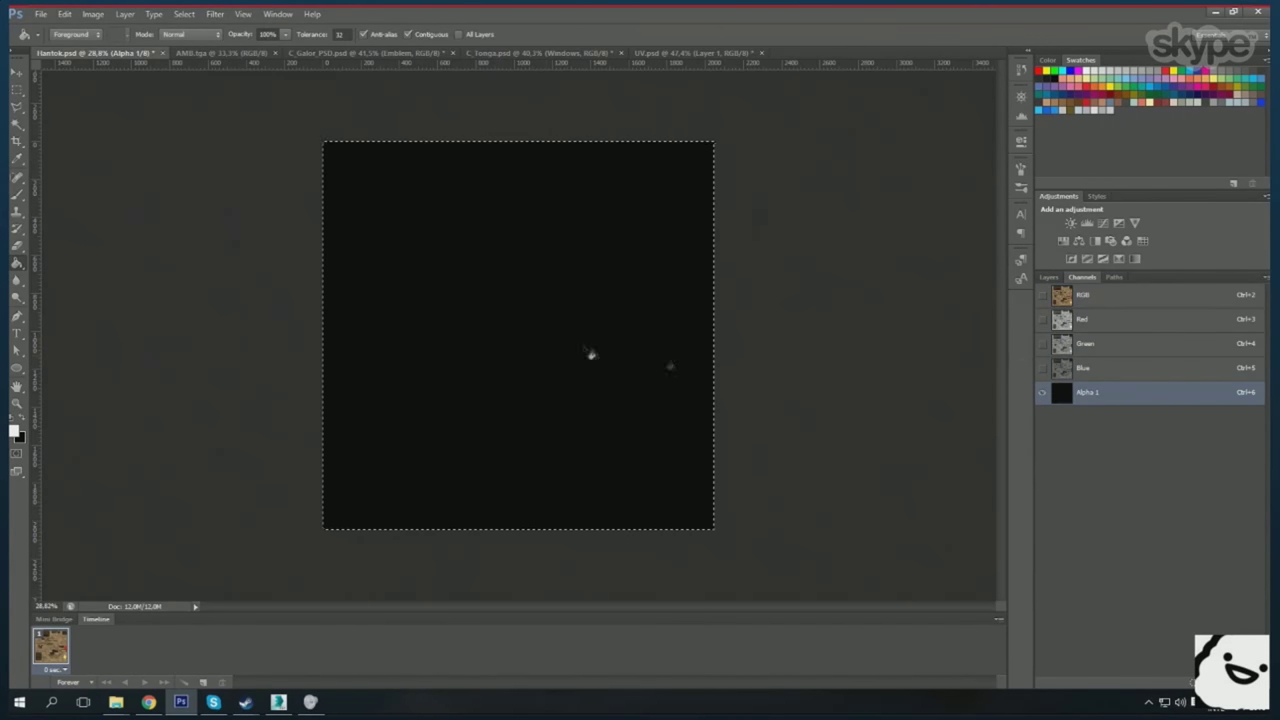
key(ctrl+2)
key(ctrl+shift+s)
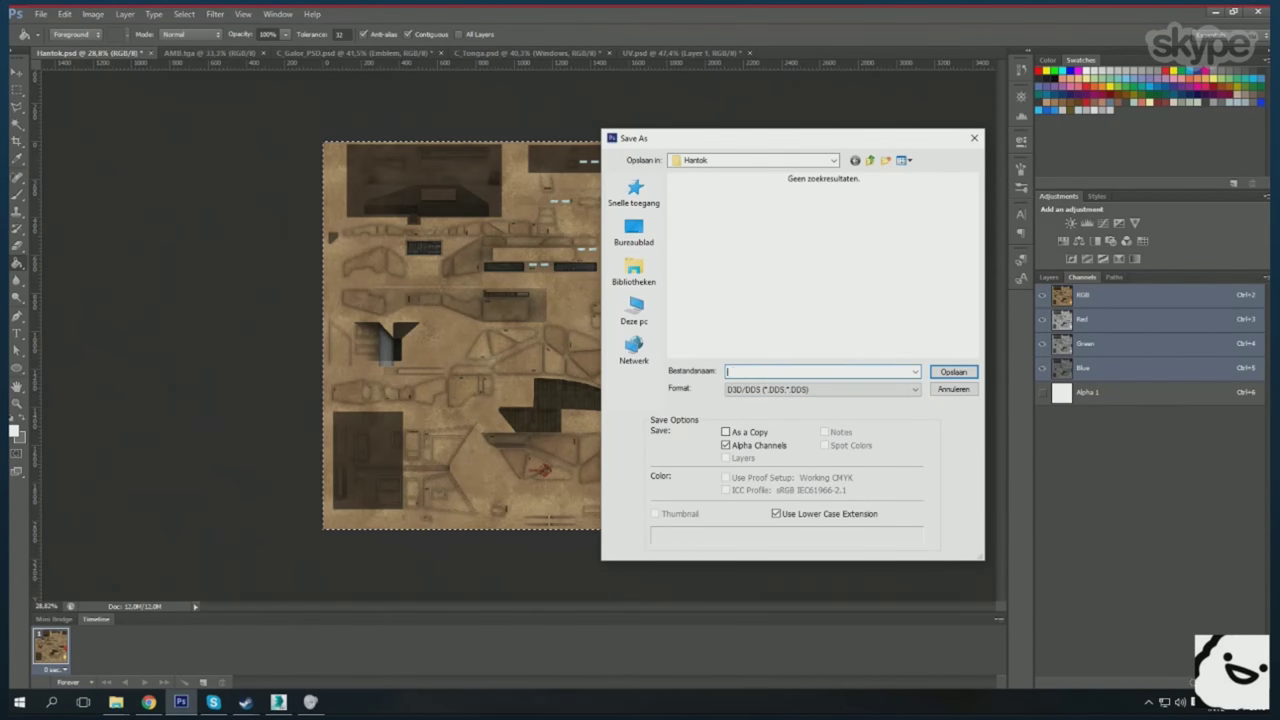
text(C_Hantok_Diffuse)
key(Return)
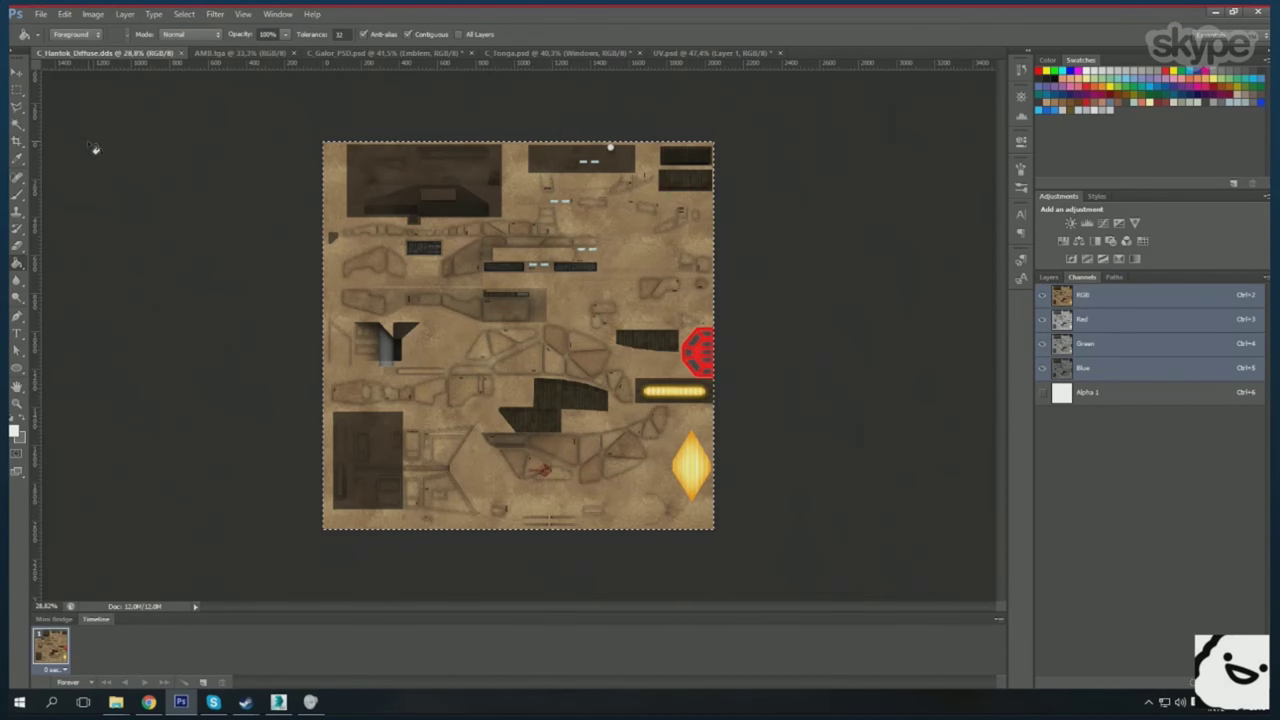
- Close the other documents without saving and open C_Hantok_Diffuse.dds and Hantok.psd
click(358, 52)
click(614, 271)
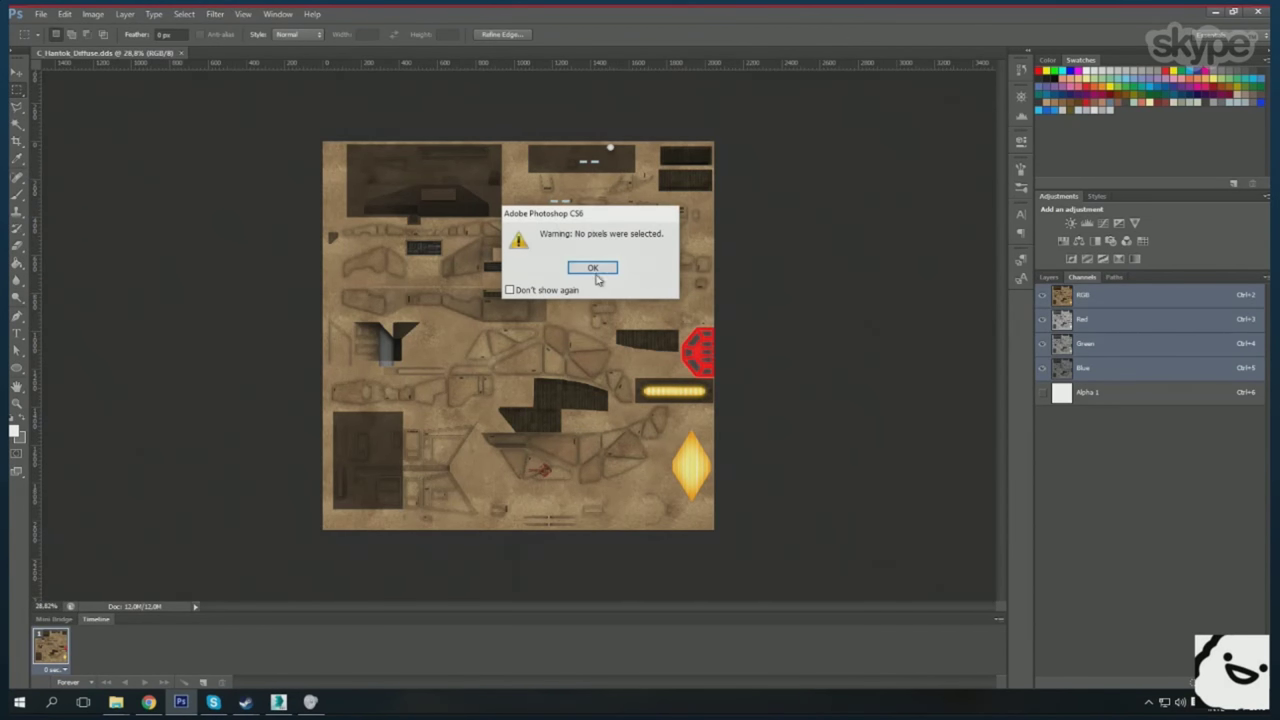
click(586, 271)
mouse_move(116, 702)
click(75, 650)
double_click(225, 100)
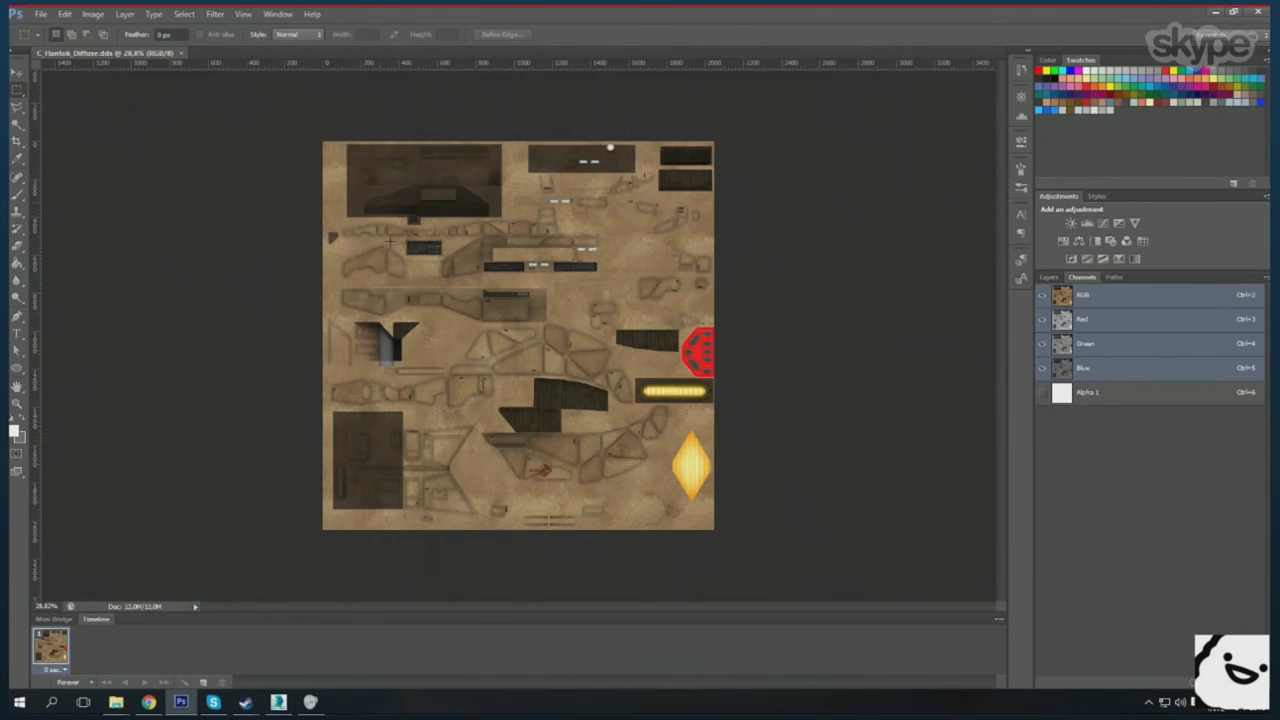
click(116, 702)
double_click(297, 102)
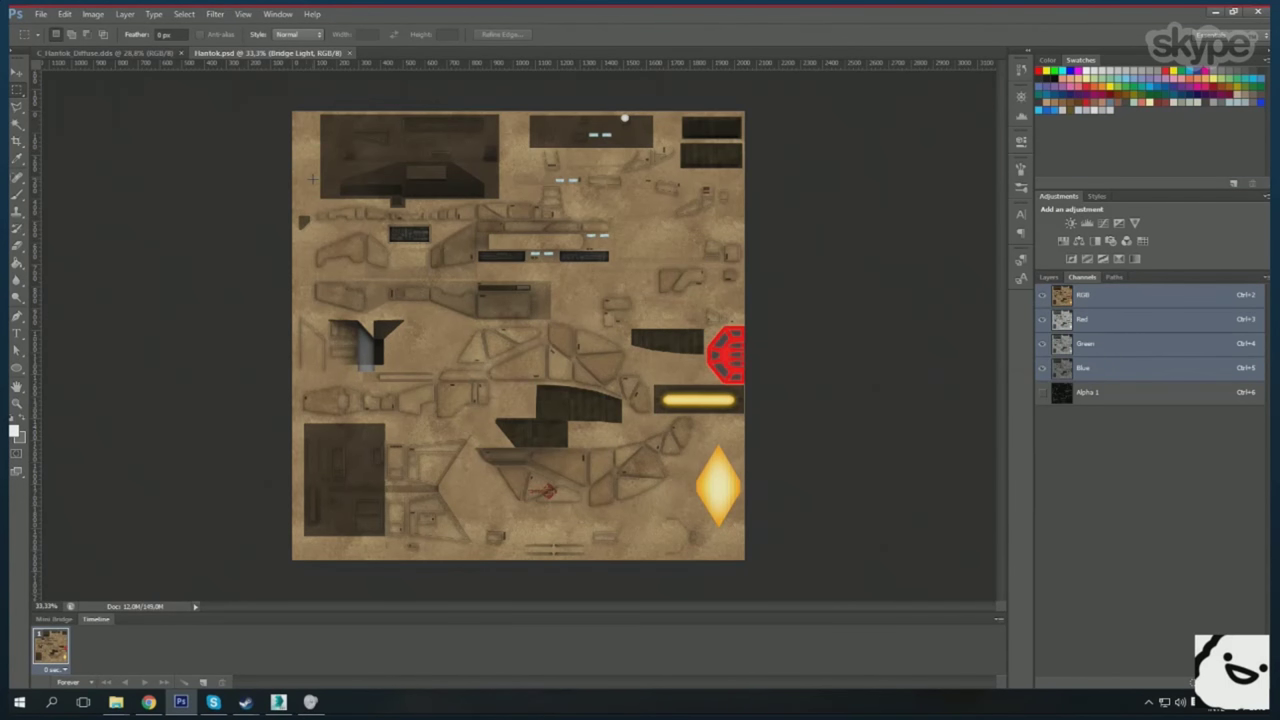
- Review the Hantok layer effects and select the whole canvas
click(1048, 277)
click(1077, 535)
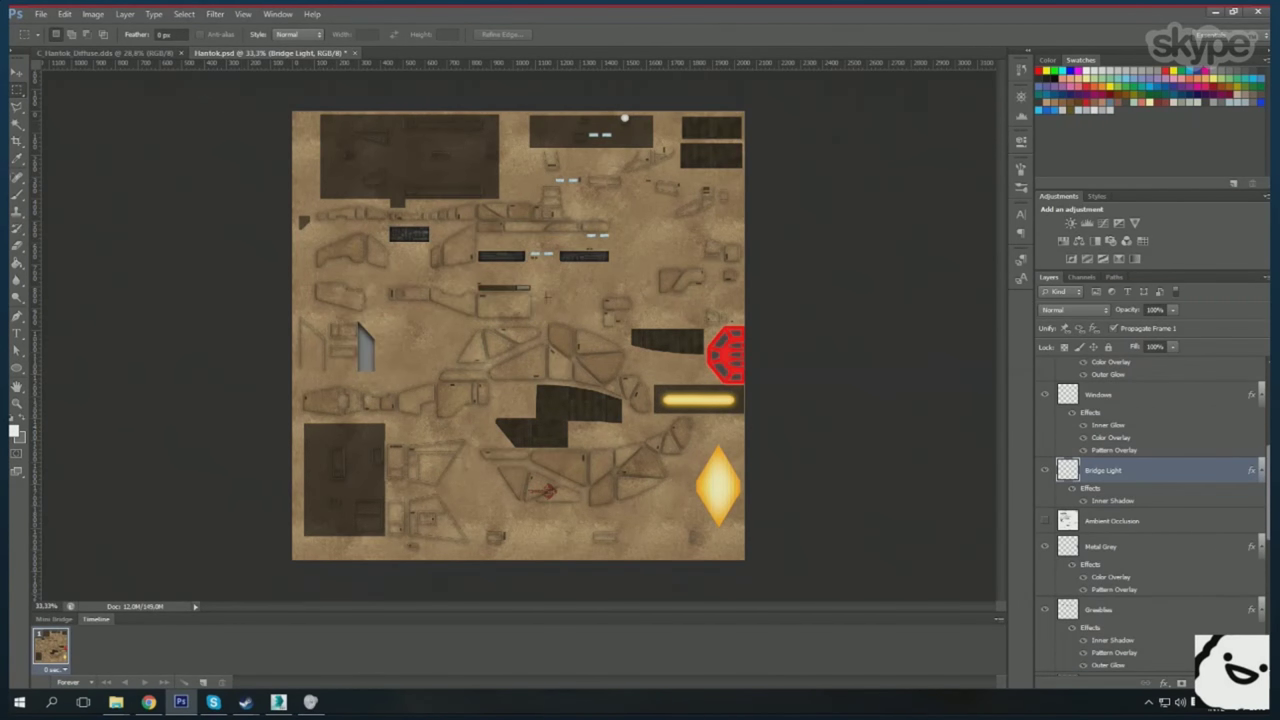
click(124, 14)
click(150, 432)
key(Return)
key(ctrl+a)
- In C_Hantok_Diffuse.dds, fill the Red and Blue channels with black
click(130, 52)
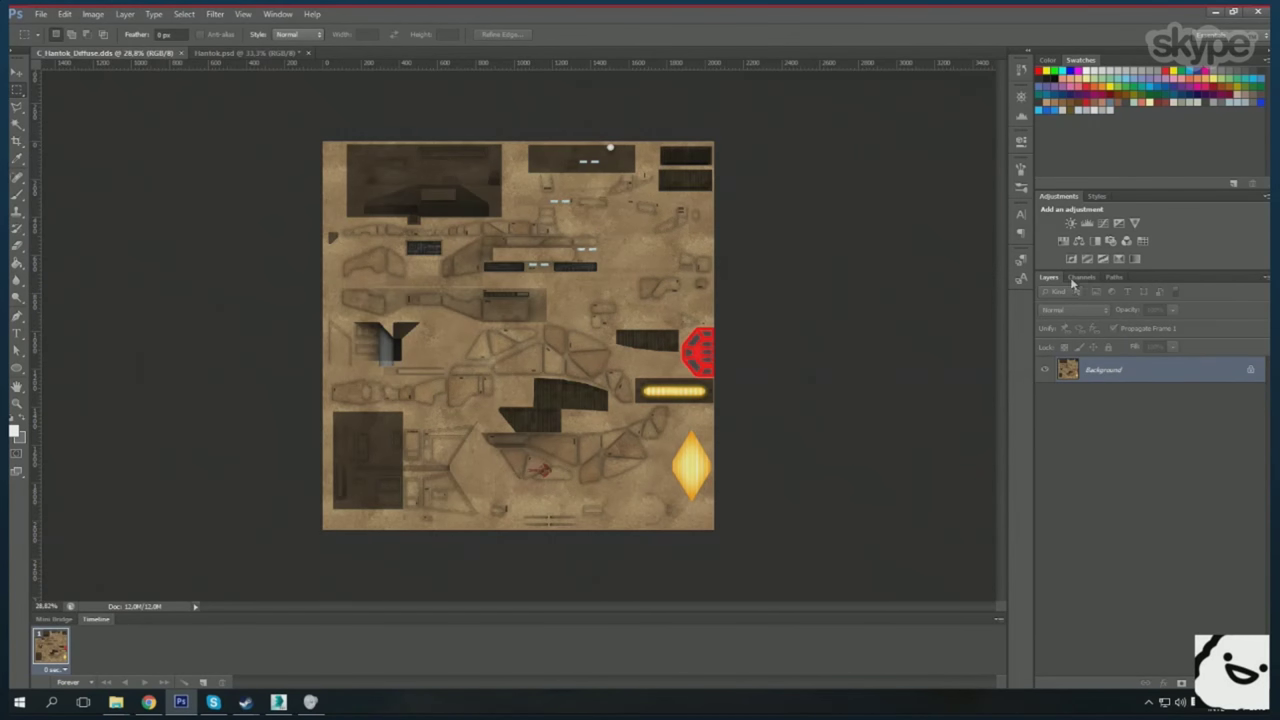
click(1081, 277)
click(1087, 392)
click(1088, 345)
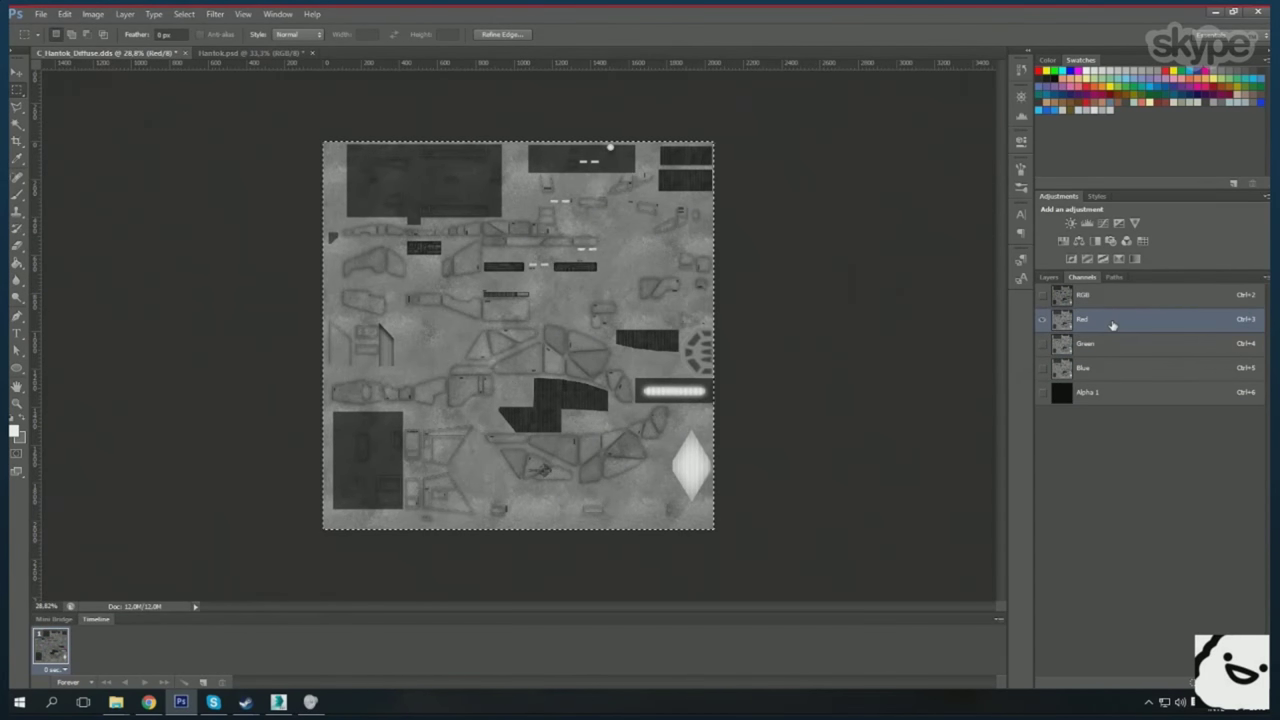
key(Delete)
click(1100, 368)
key(Delete)
click(1100, 343)
- Brighten the Green channel with Brightness/Contrast
click(93, 14)
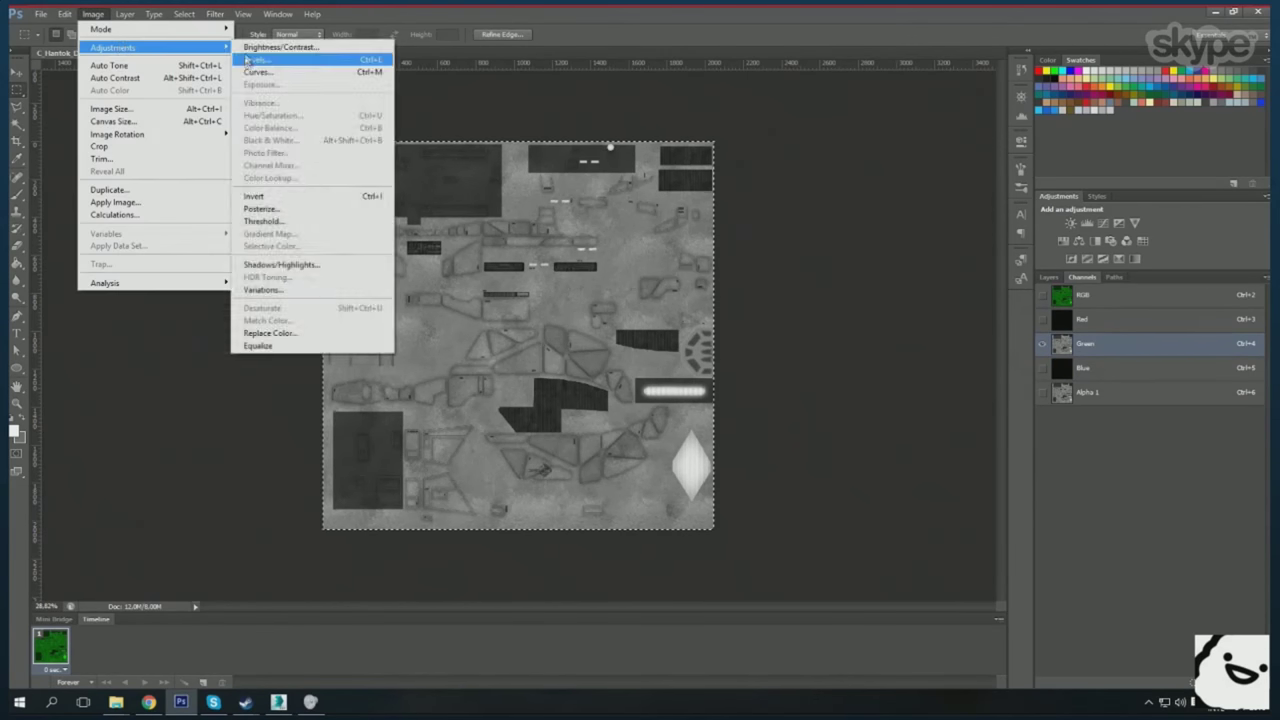
click(280, 47)
click(903, 220)
click(93, 14)
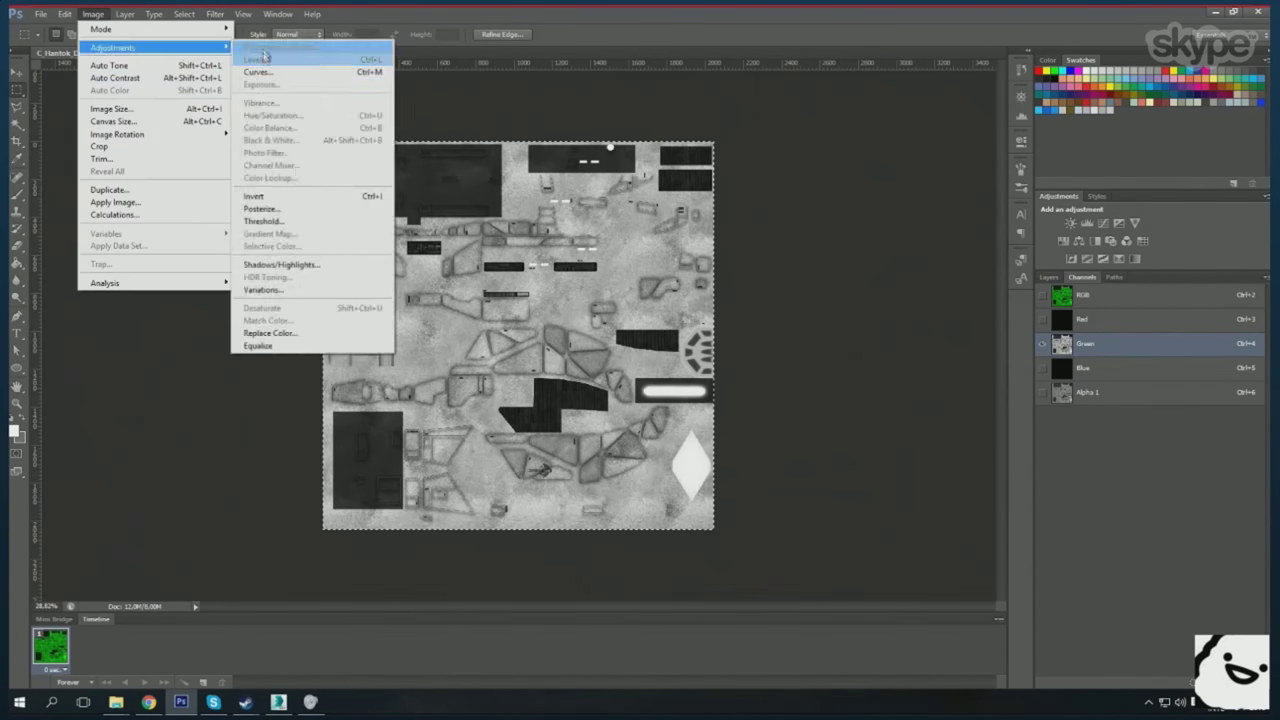
click(265, 47)
click(903, 220)
- Darken the Alpha 1 channel to Brightness -150, with contrast back at 0
click(1087, 392)
click(93, 14)
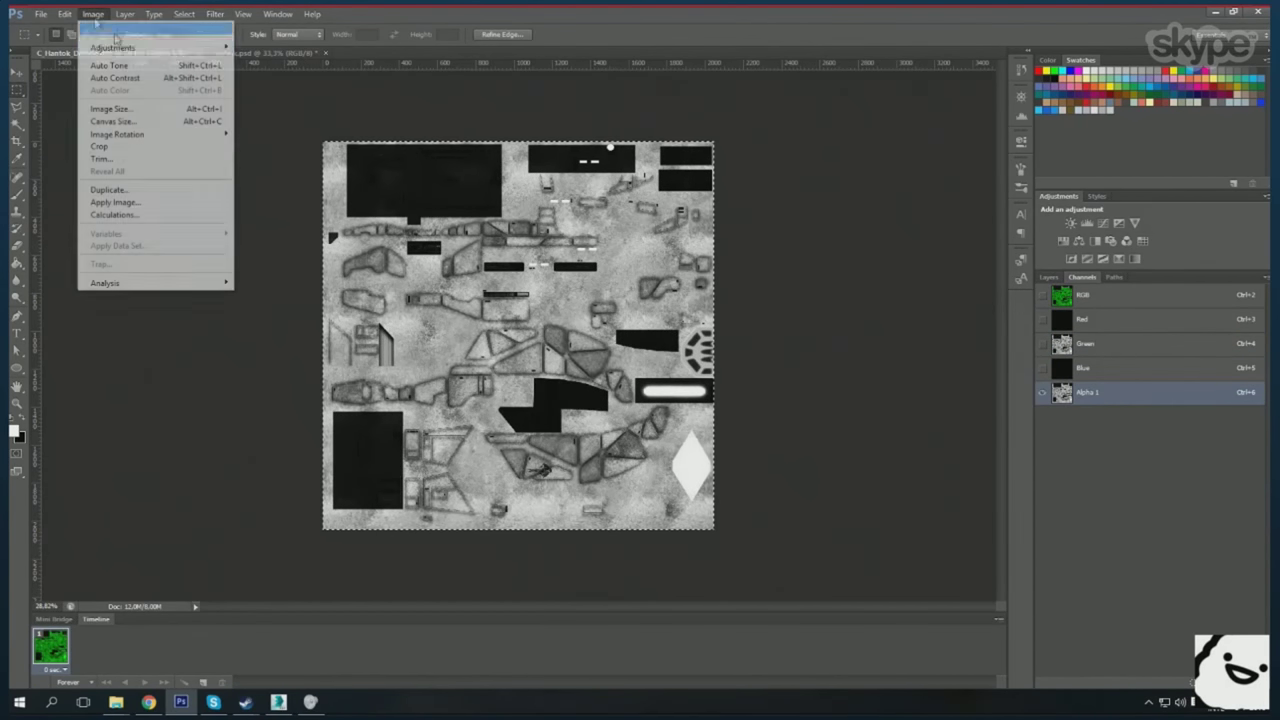
click(265, 47)
drag(800, 232, 735, 237)
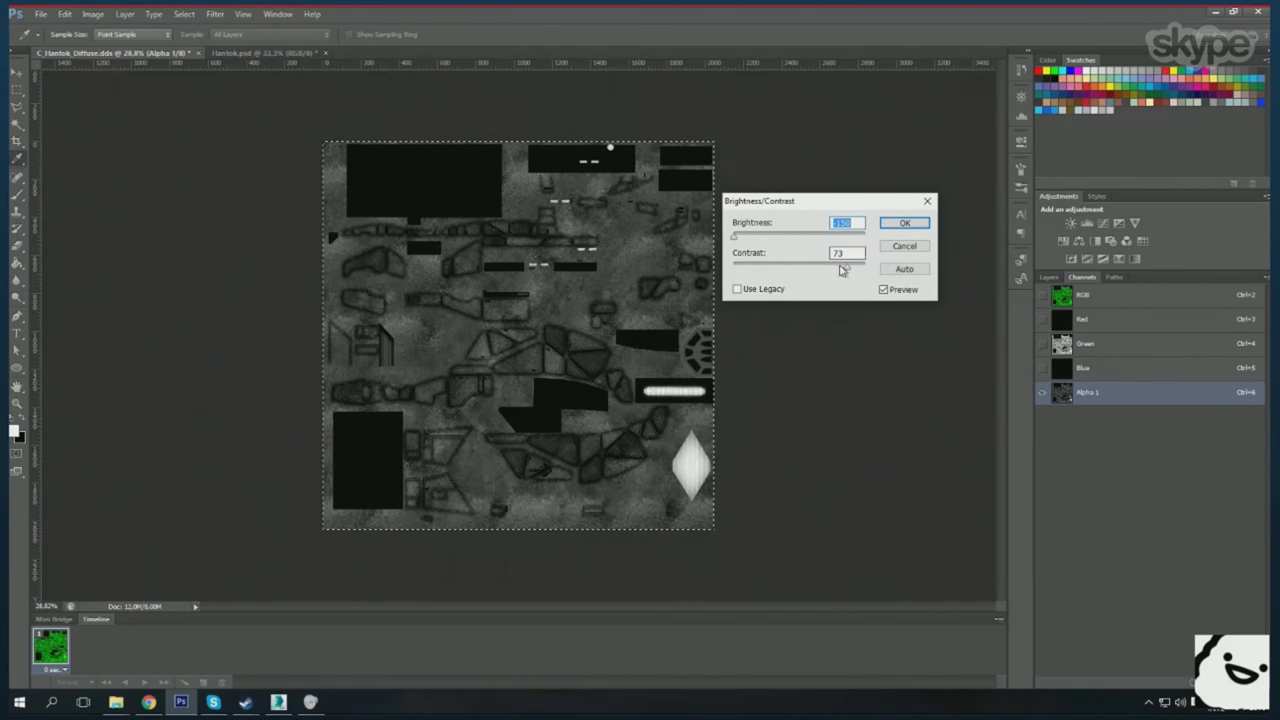
click(903, 222)
click(93, 14)
click(265, 47)
drag(845, 265, 800, 266)
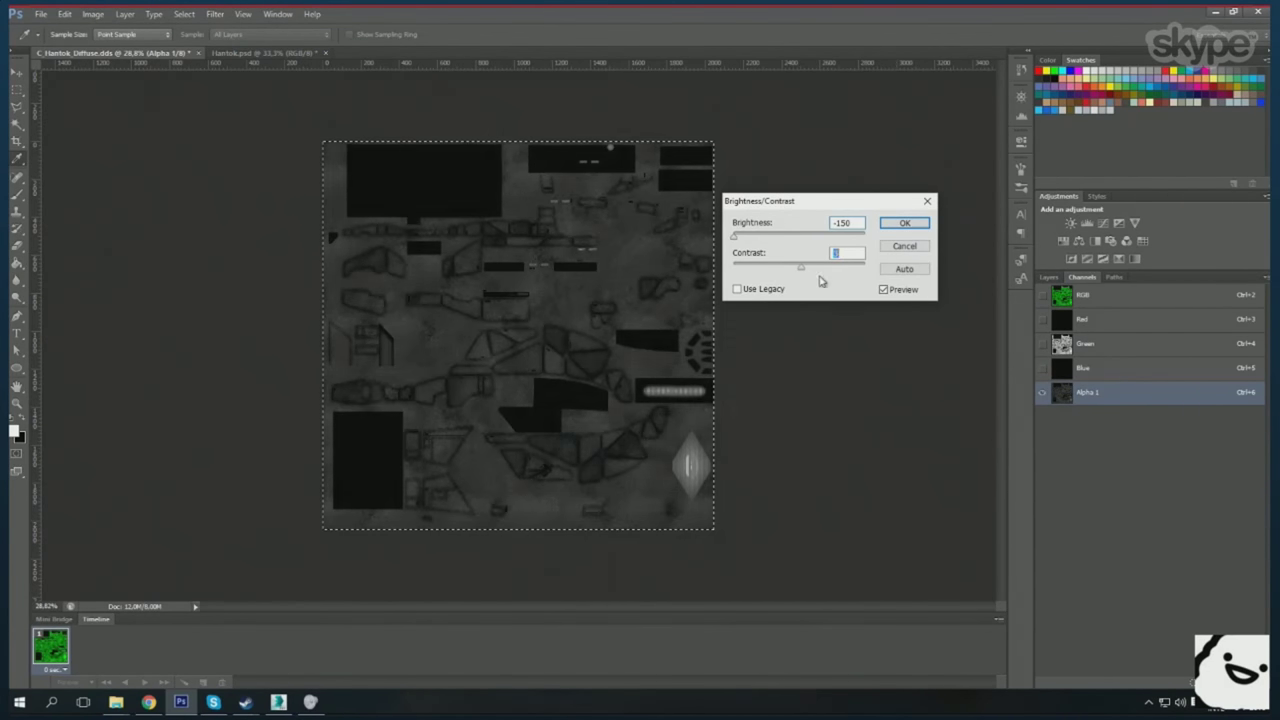
click(903, 222)
click(1082, 295)
- Save the texture as C_Hantok_Specular.dds and return to Hantok.psd
click(41, 14)
click(60, 171)
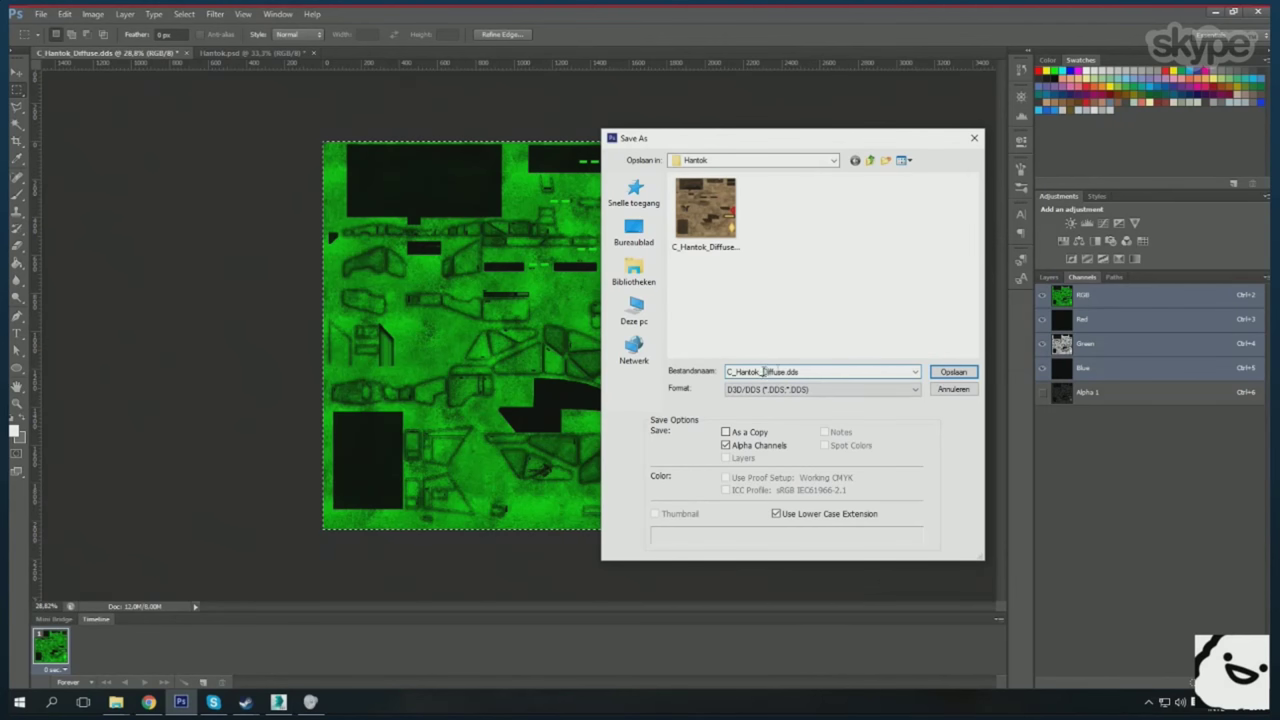
key(Return)
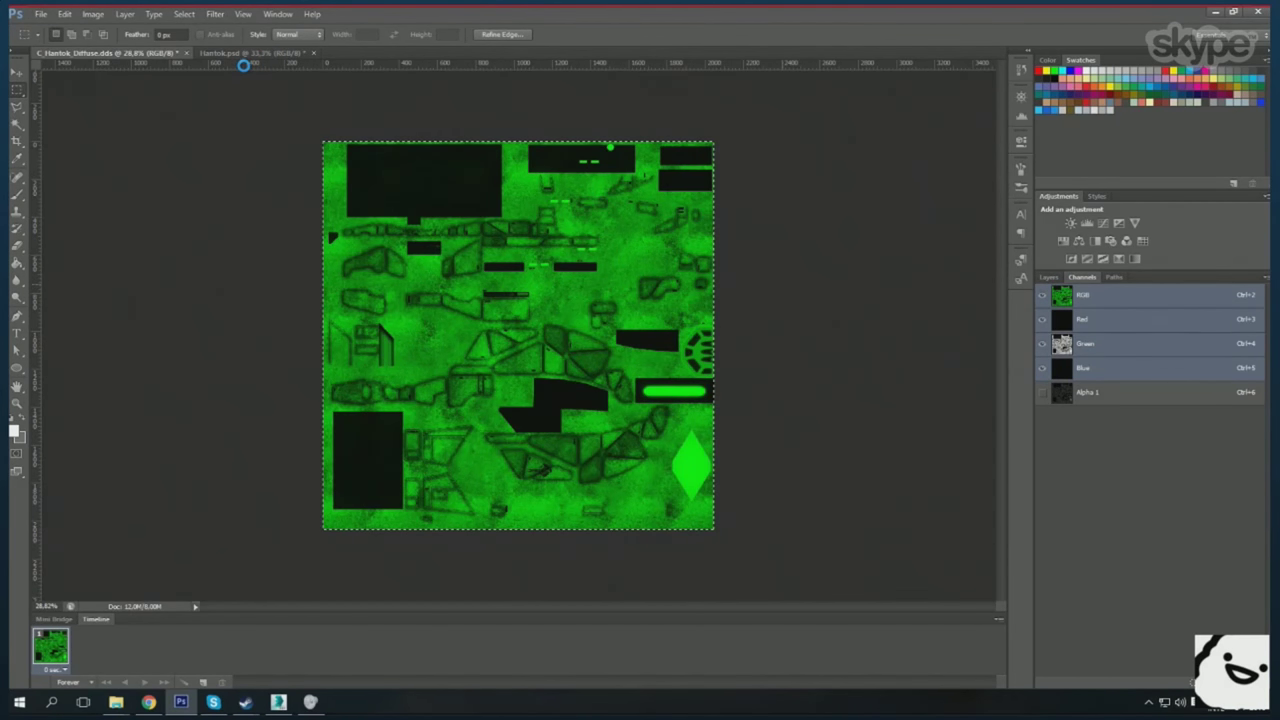
click(240, 53)
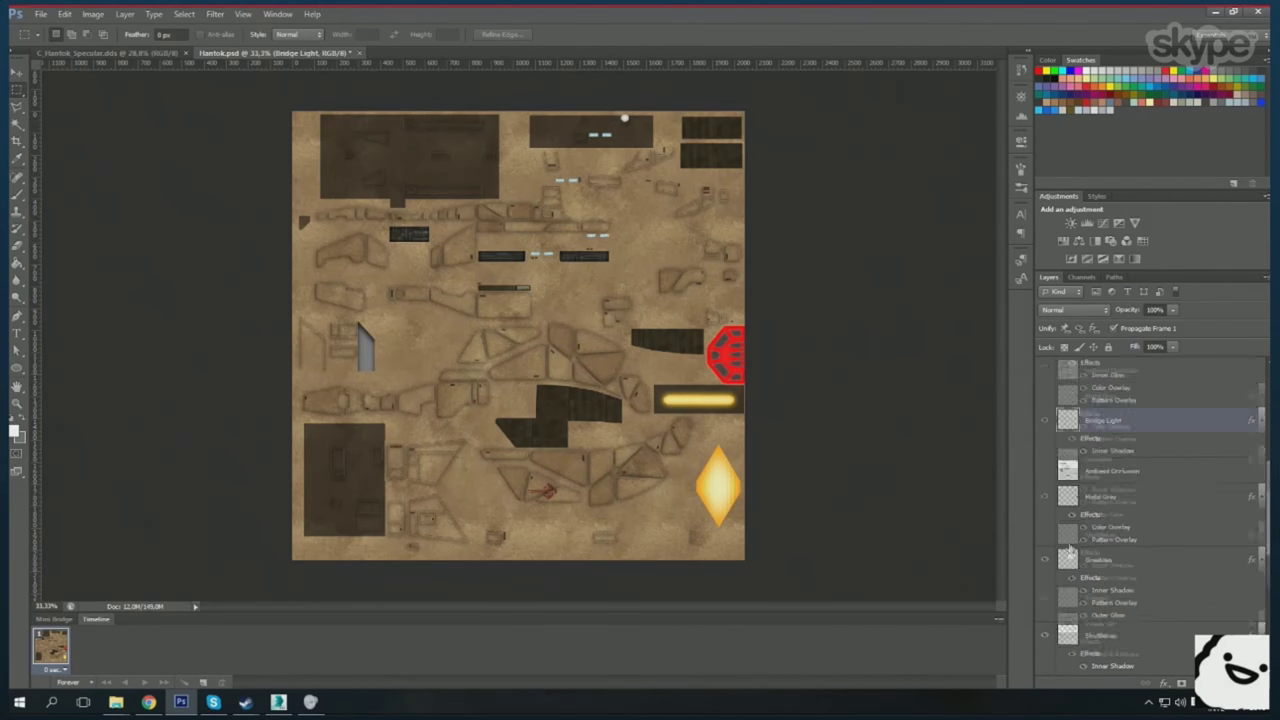
- Add a neutral-grey-filled Layer 1 above the Hull layer
click(1100, 637)
click(125, 14)
click(300, 37)
click(580, 276)
click(594, 310)
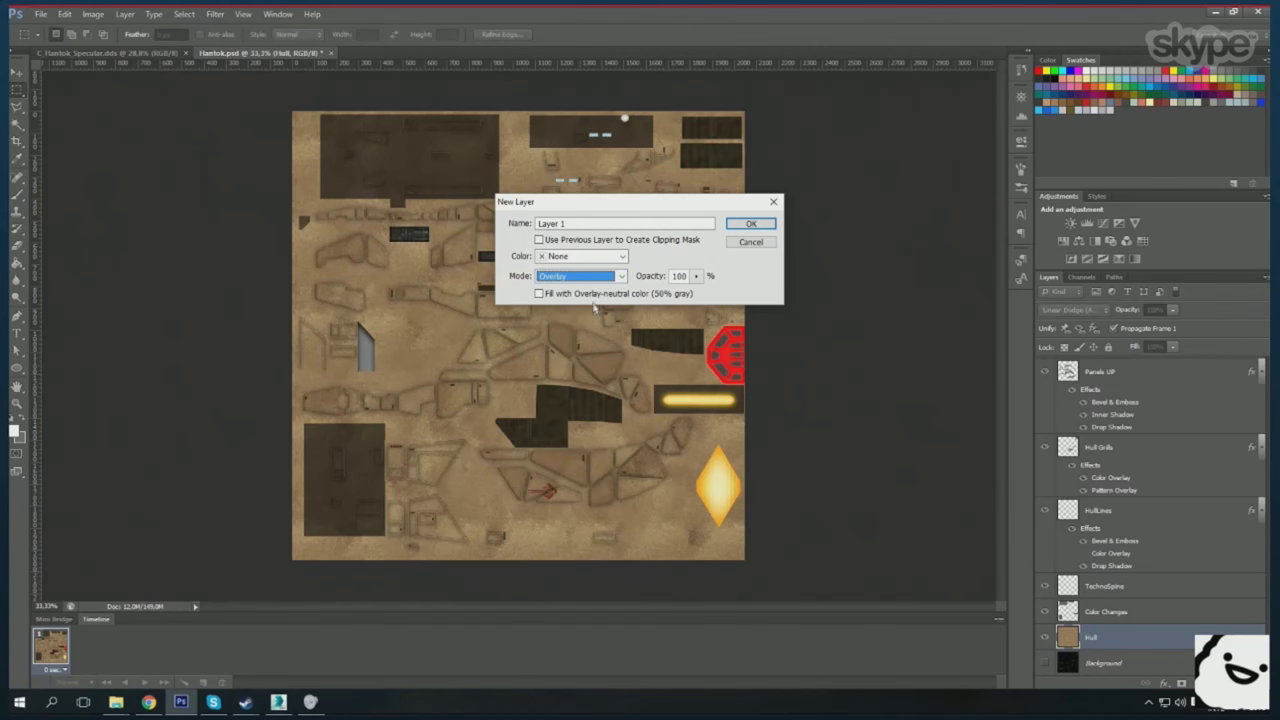
click(750, 223)
click(1075, 309)
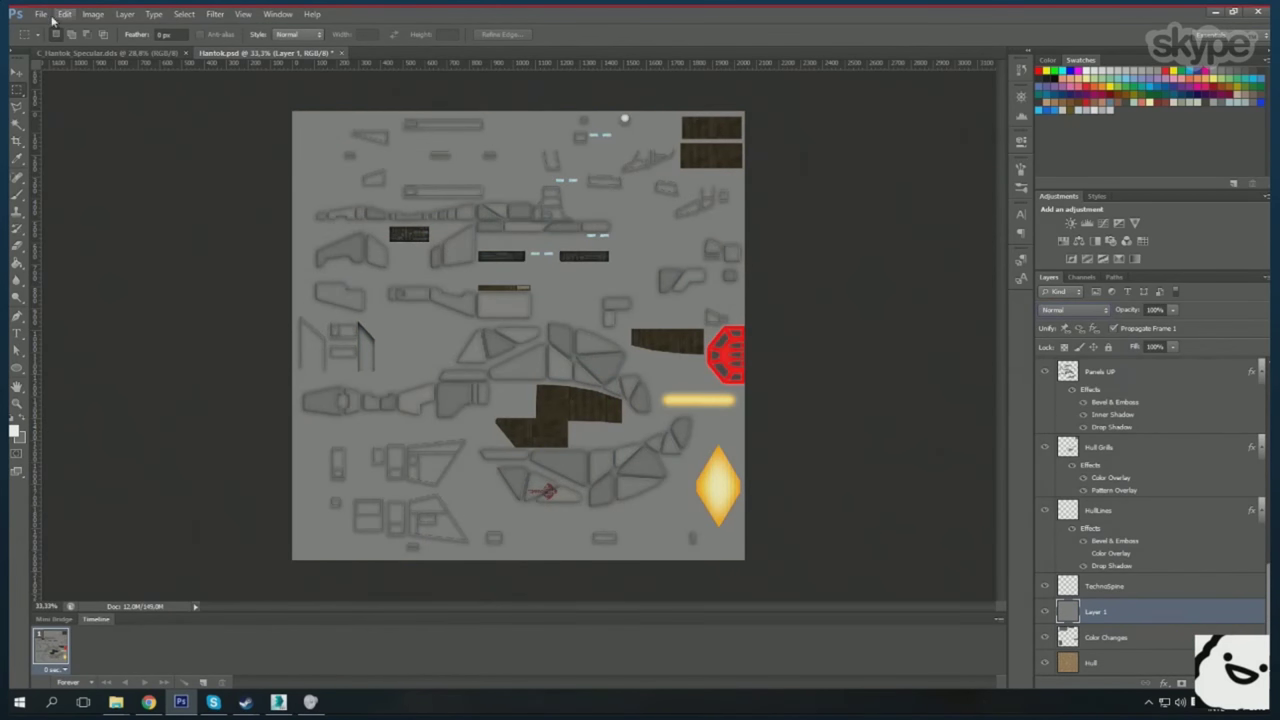
- Save the document as Hantok_BUMP.psd
click(41, 14)
click(80, 180)
key(Return)
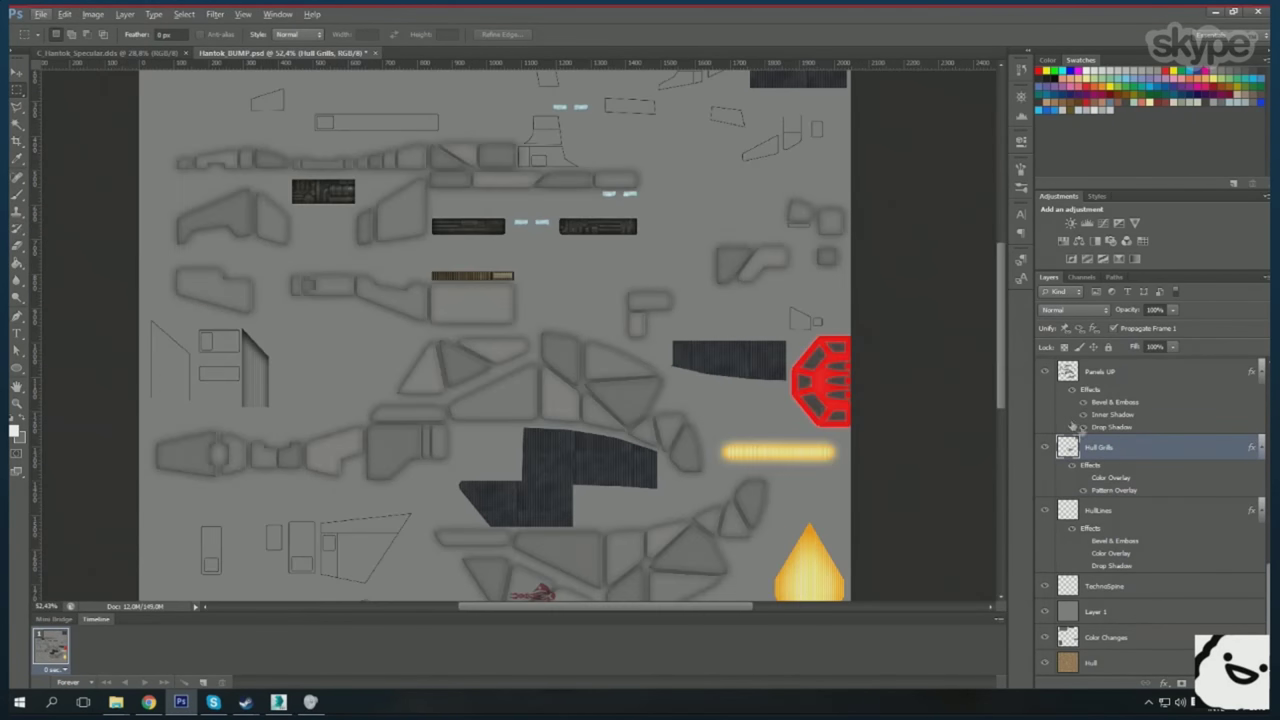
- Give Hull Grills a black bar pattern overlay with an enlarged stripe scale
double_click(1113, 490)
click(1067, 419)
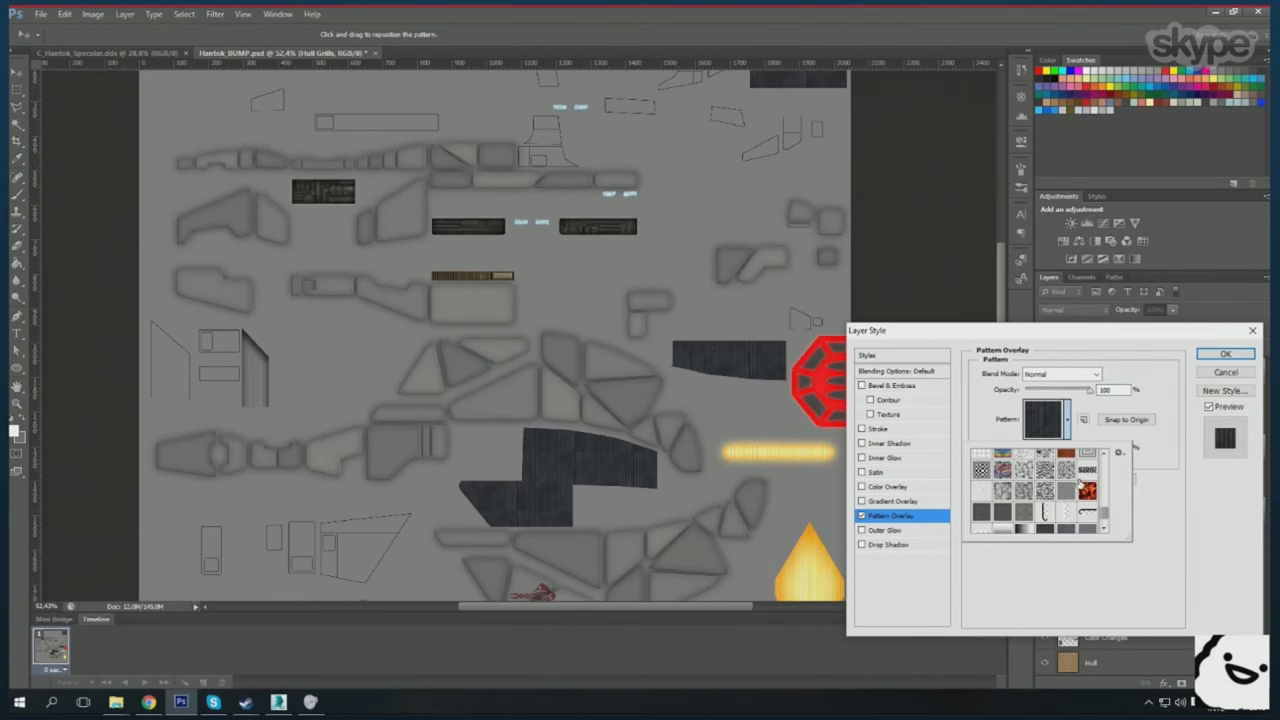
drag(1106, 476, 1106, 455)
click(1002, 480)
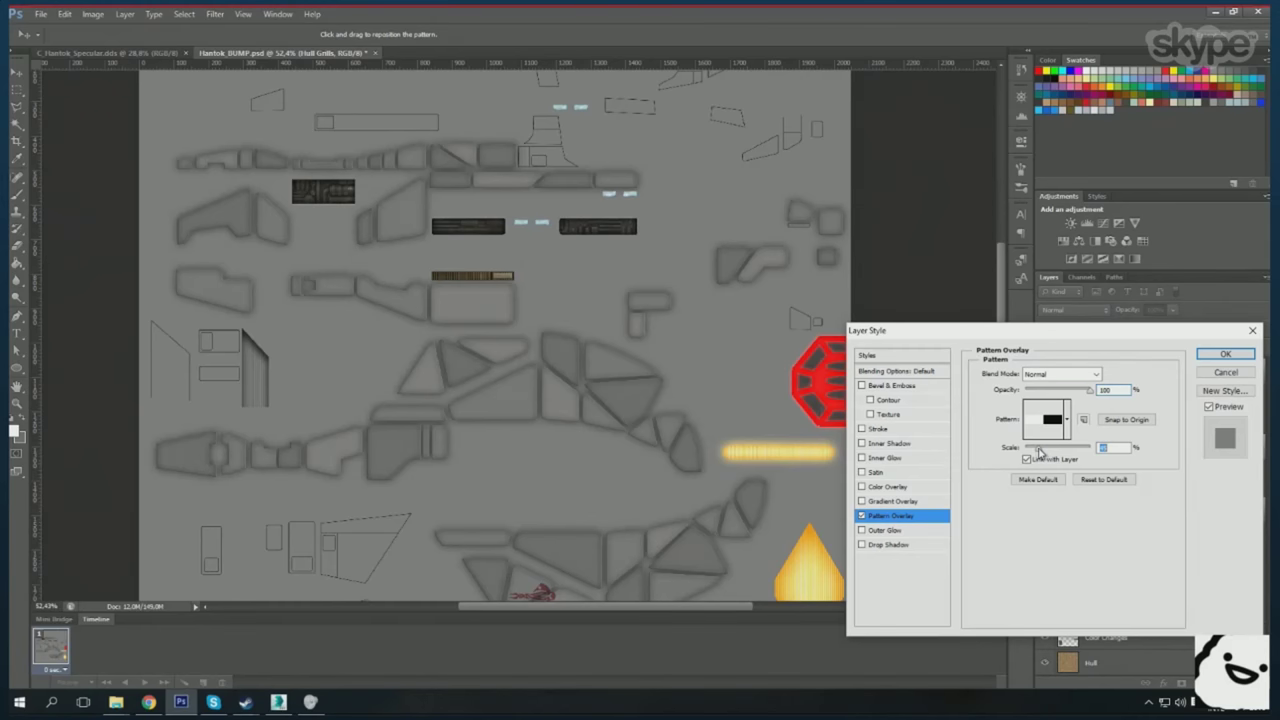
click(1227, 354)
scroll(560, 400, up, 5)
double_click(1143, 449)
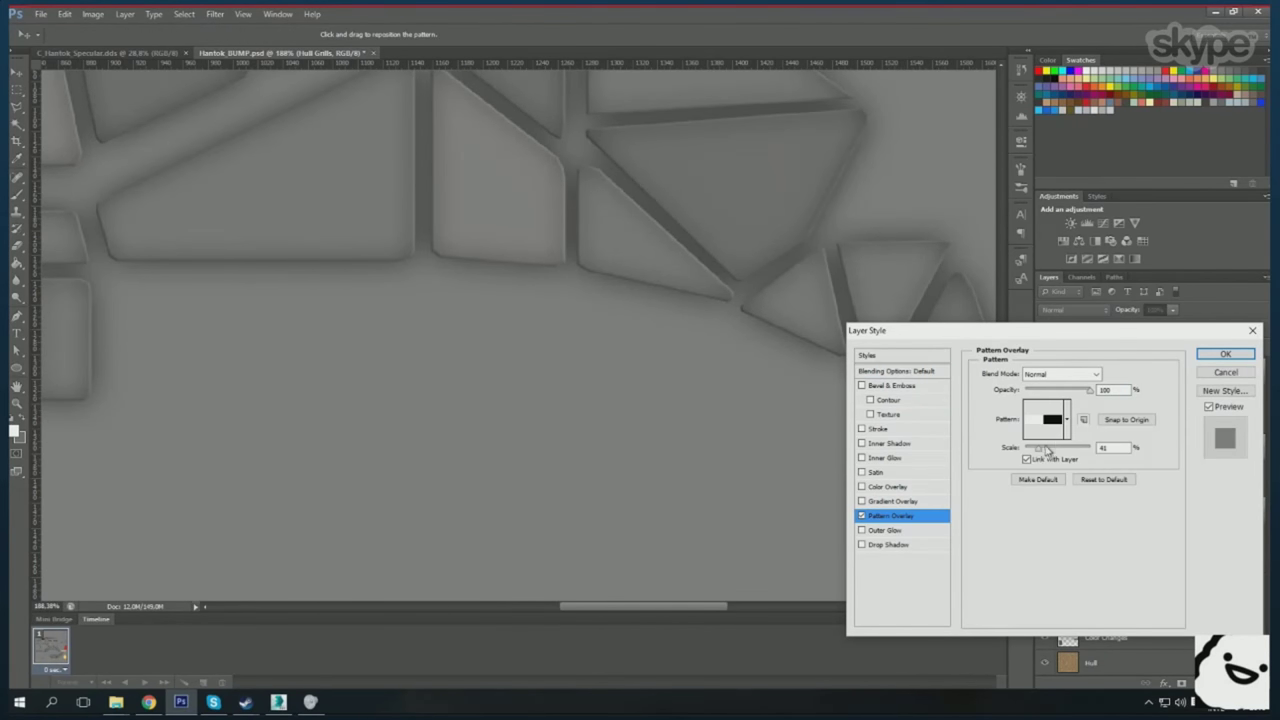
drag(1055, 452, 1078, 447)
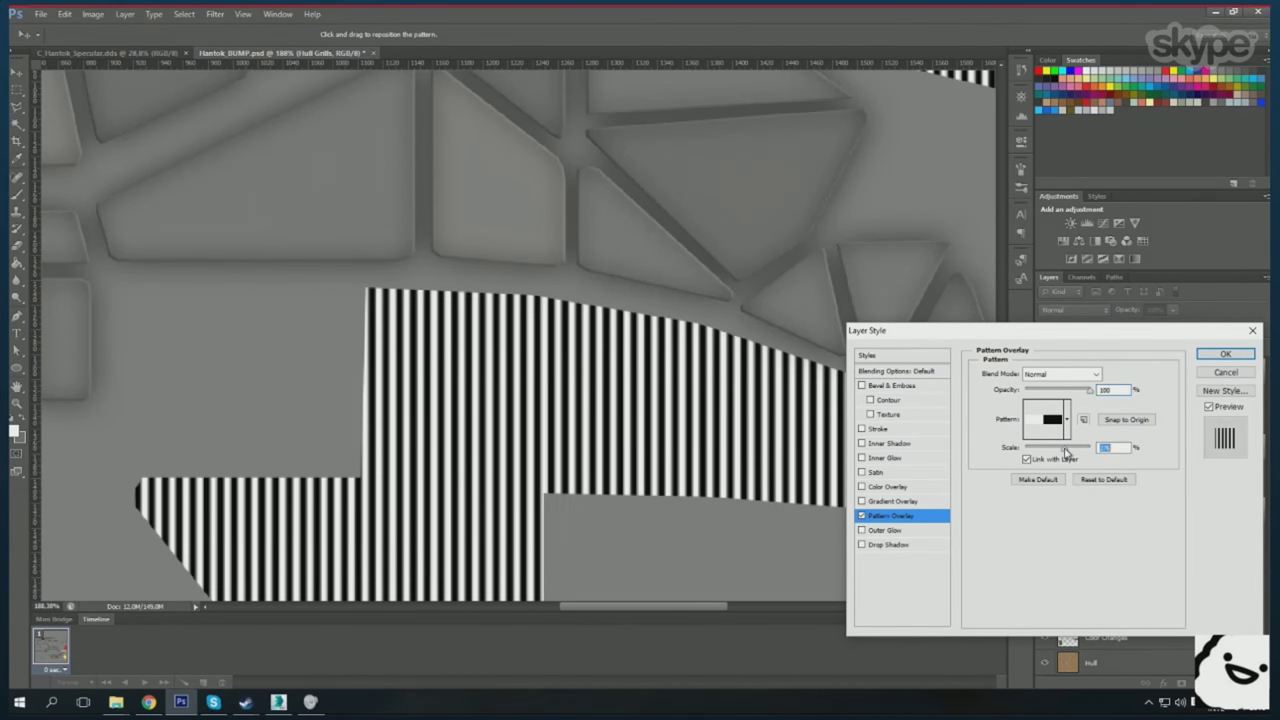
key(Return)
scroll(540, 284, down, 4)
scroll(540, 284, down, 2)
- Set the Panels UP layer's colour overlay to white
double_click(1143, 371)
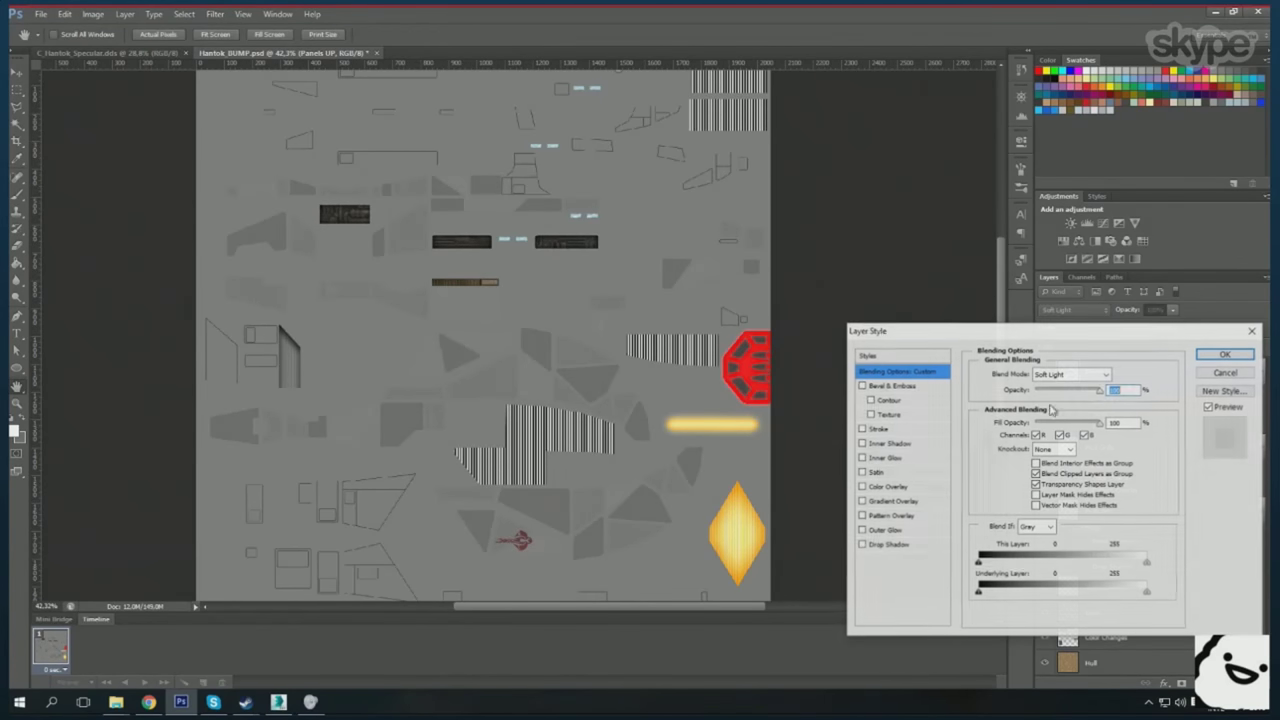
click(1118, 373)
click(873, 196)
click(1143, 190)
click(1225, 354)
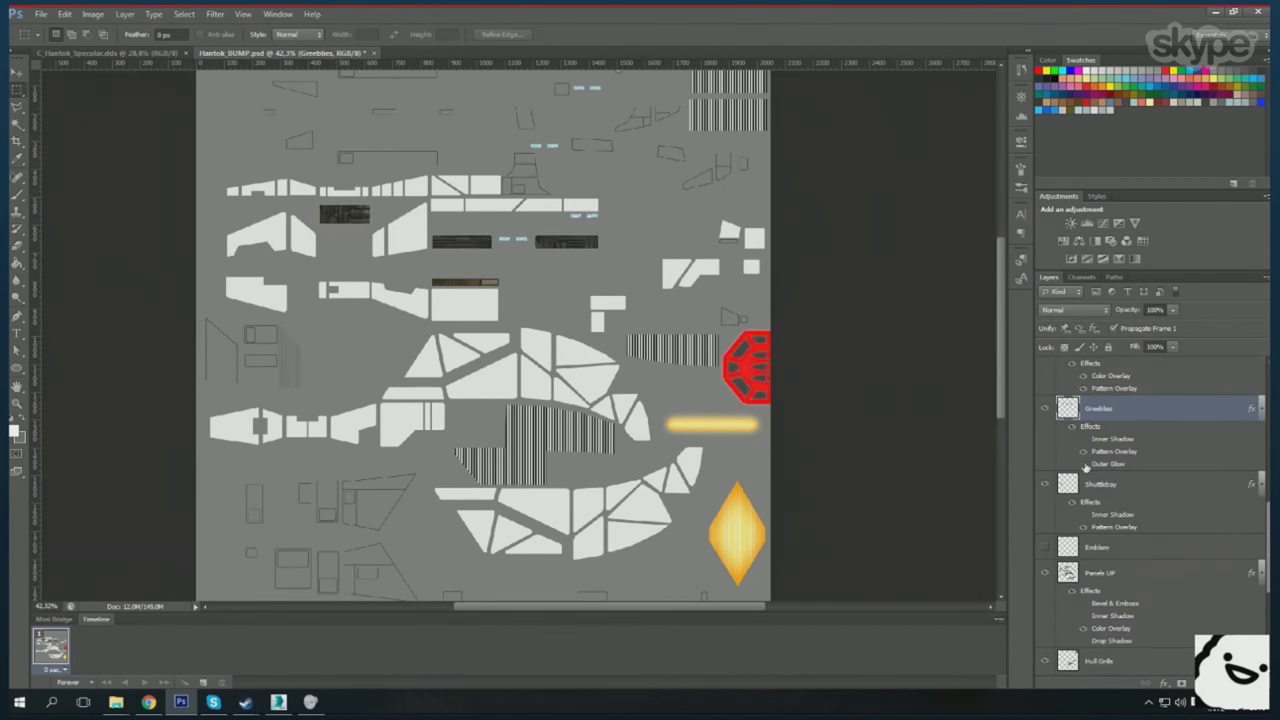
- Apply the Greebles pattern overlay and hide the Bussard layer
double_click(1112, 451)
click(1067, 422)
click(1216, 357)
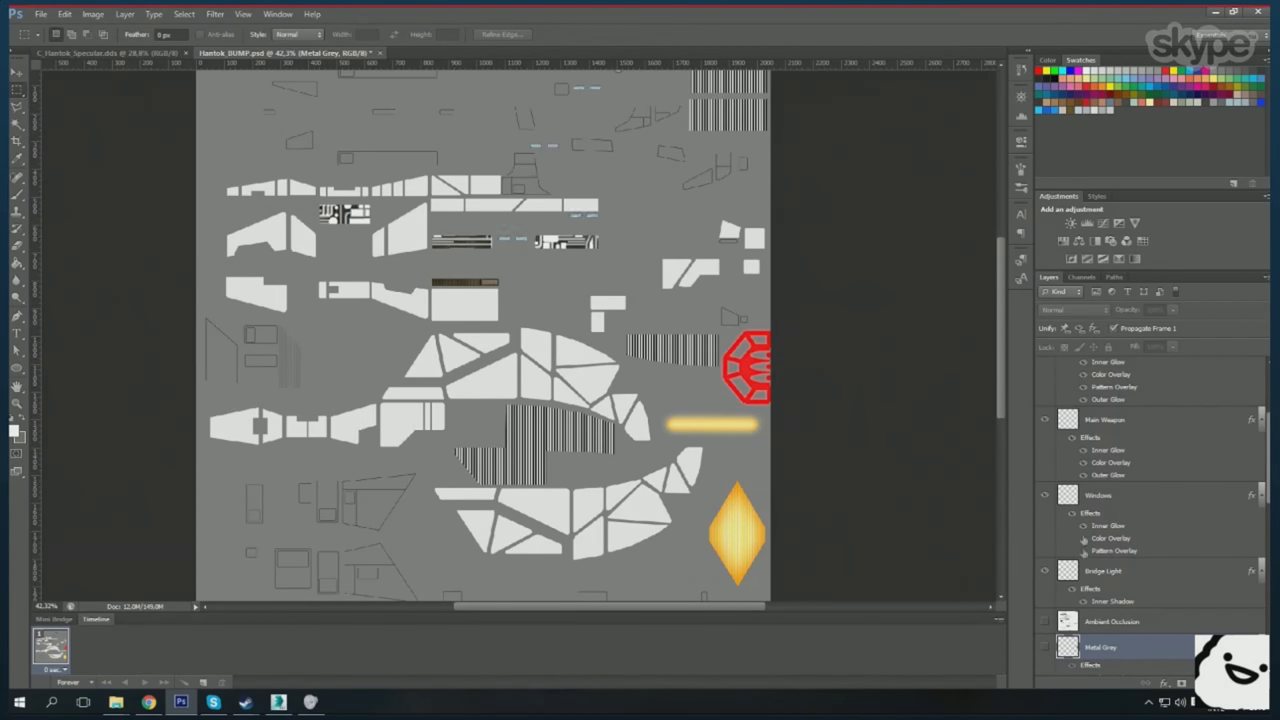
click(1045, 369)
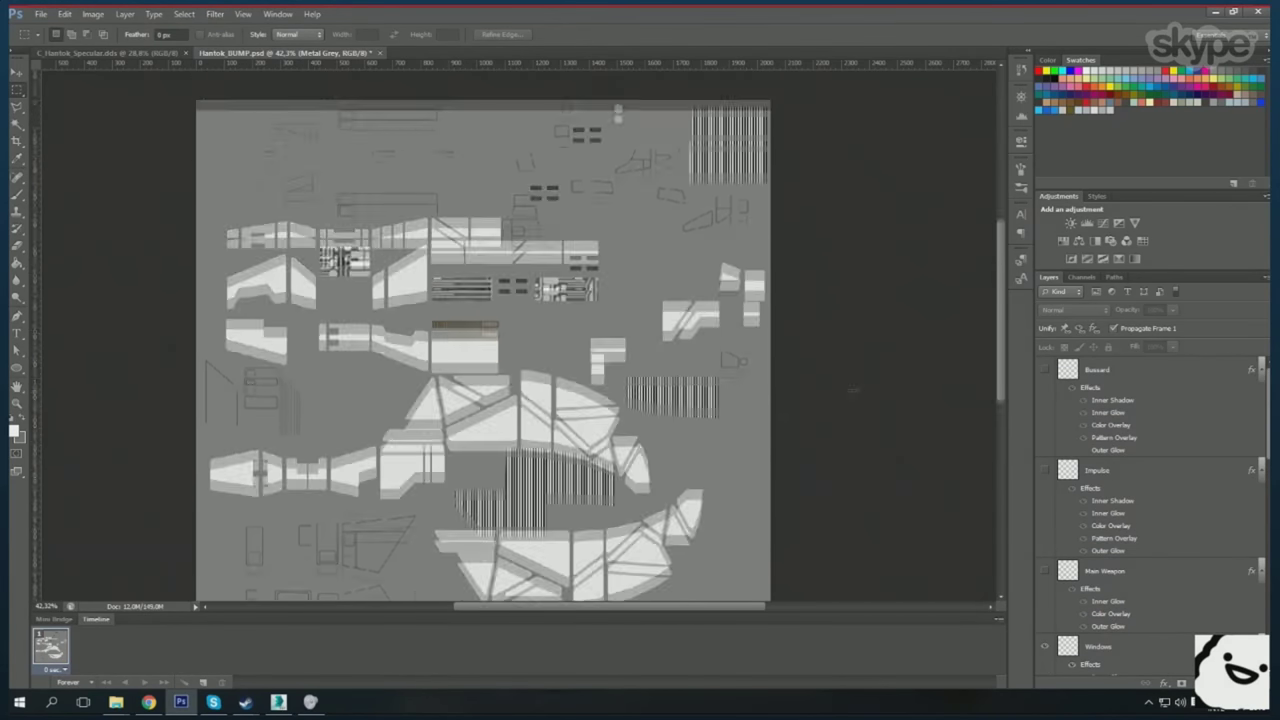
scroll(263, 162, down, 2)
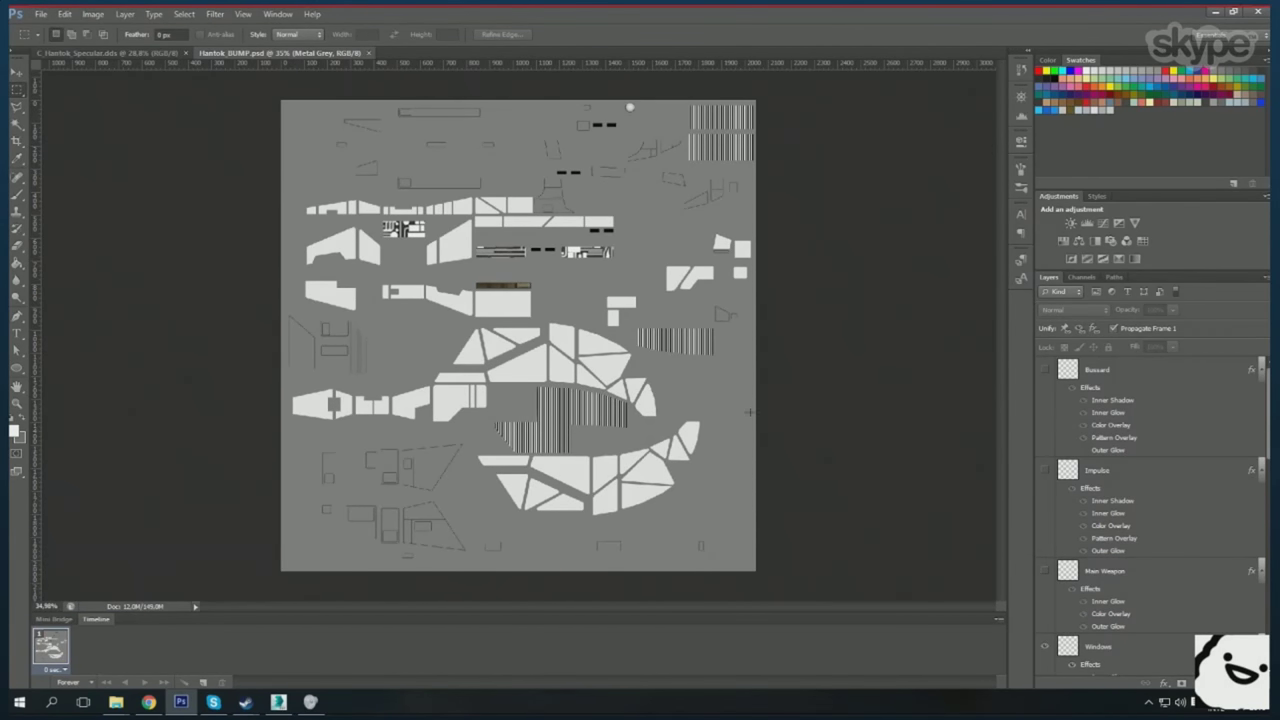
- Apply a Brightness/Contrast adjustment to the TechnoSpine layer
click(1157, 570)
scroll(520, 242, up, 3)
click(93, 14)
click(270, 40)
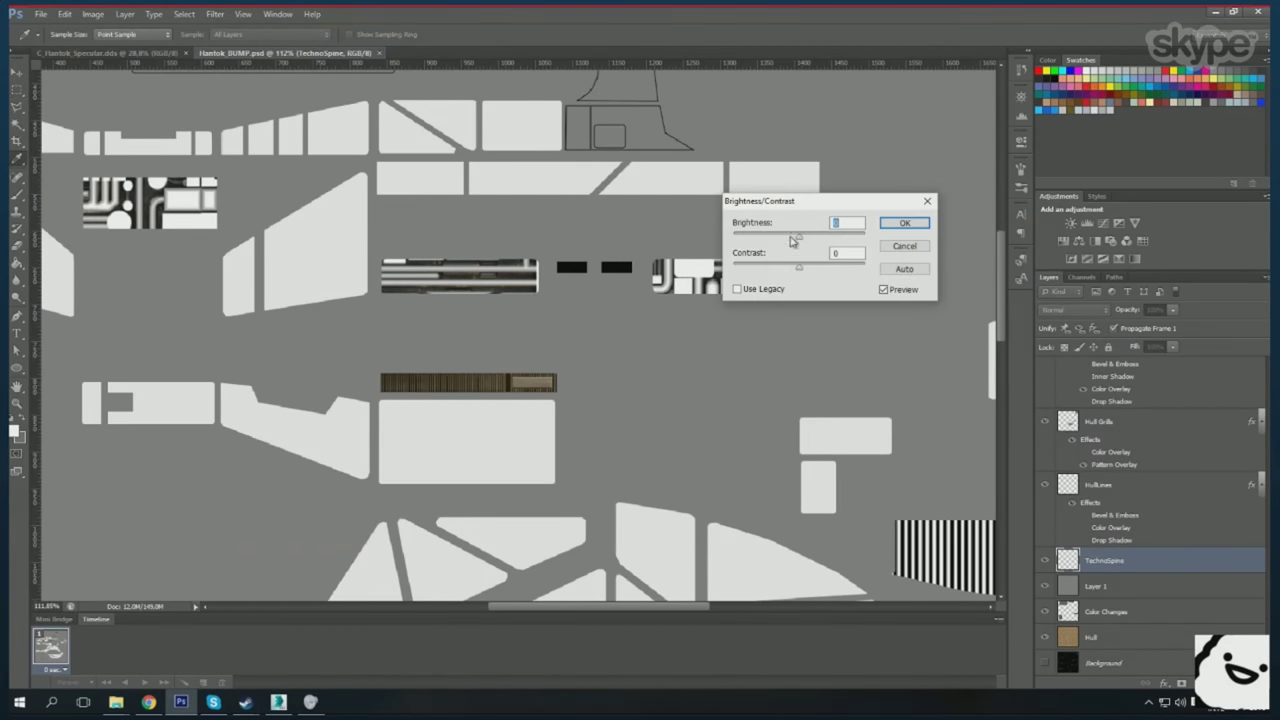
text(150)
key(Return)
- Merge TechnoSpine down and flatten the image into a single Background layer
key(m)
scroll(518, 335, down, 5)
click(125, 14)
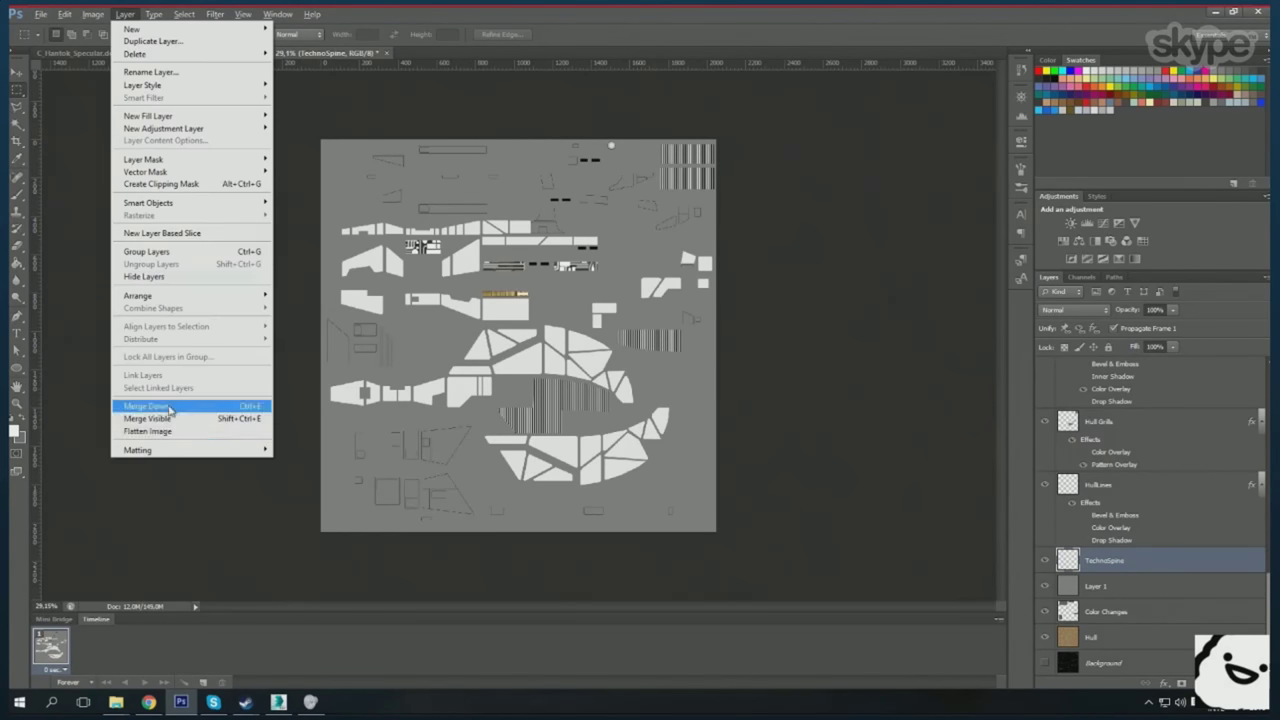
click(326, 124)
click(125, 14)
click(186, 431)
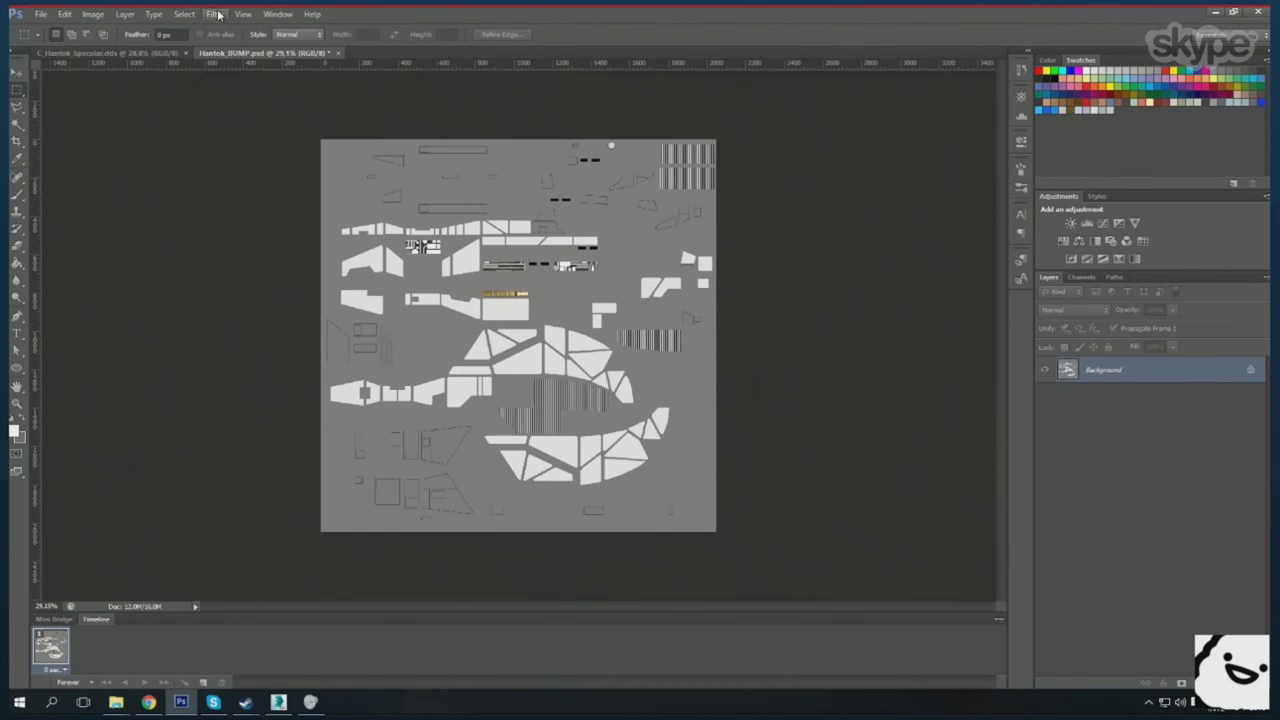
- Convert the bump image to a normal map with the xNormal height-to-normals filter
click(215, 14)
click(430, 300)
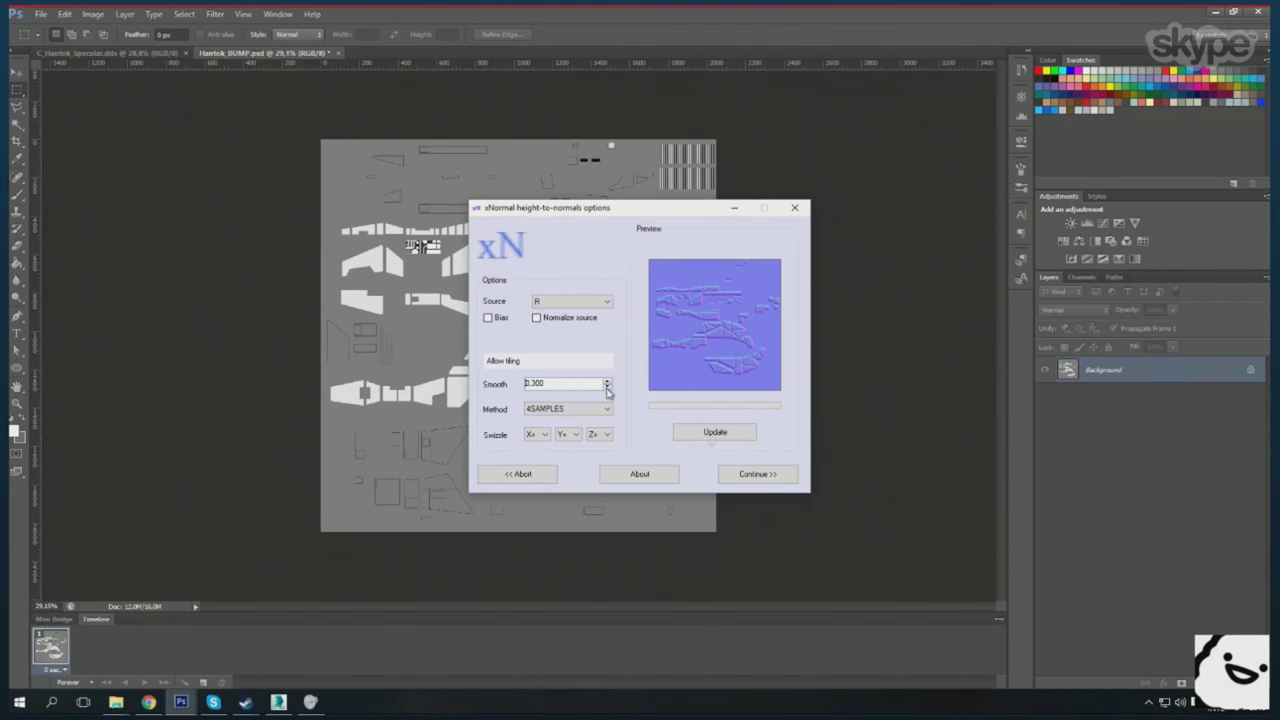
click(757, 474)
key(ctrl+0)
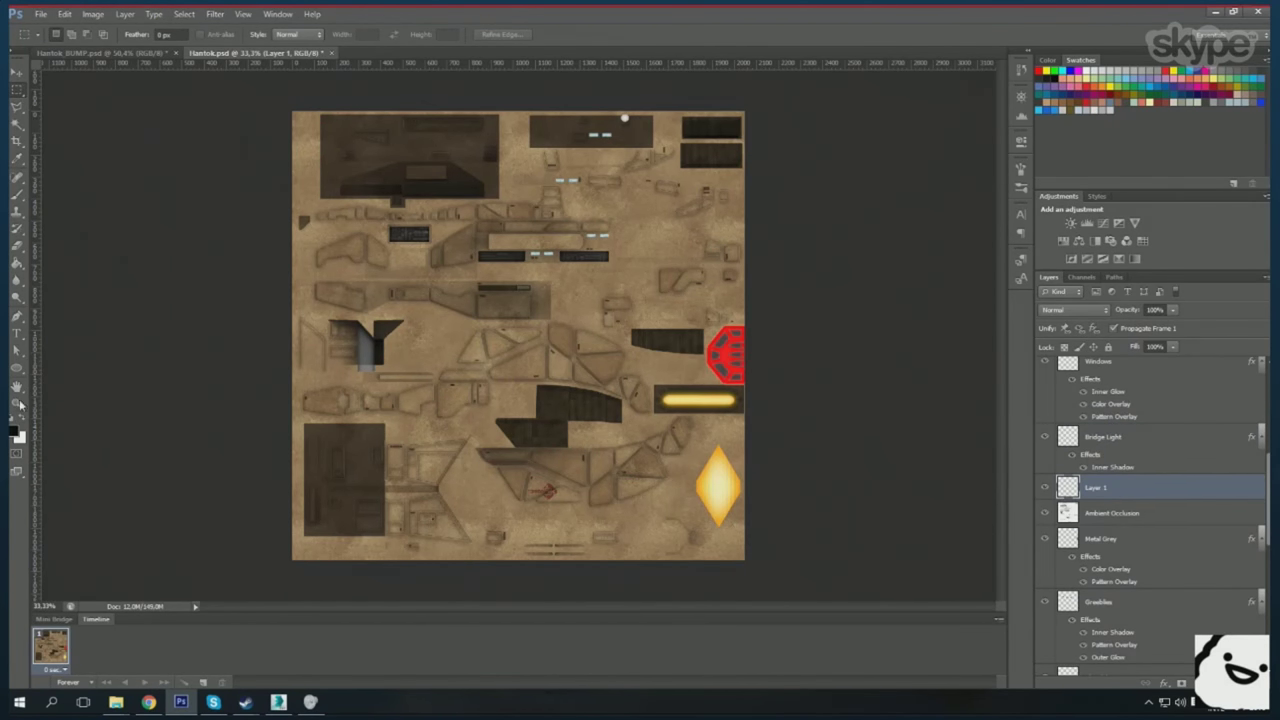
- Fill the hull areas black, keeping only the lights, and flatten that image
key(g)
click(460, 299)
click(125, 14)
click(170, 433)
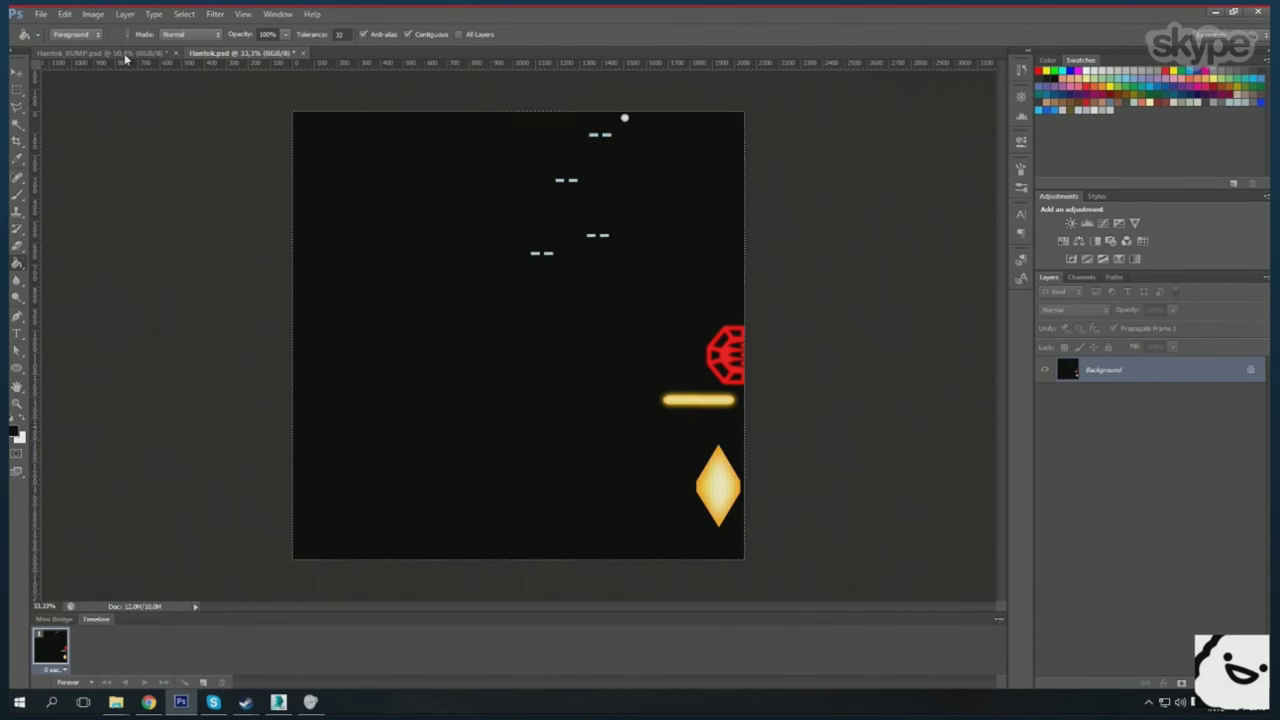
click(85, 52)
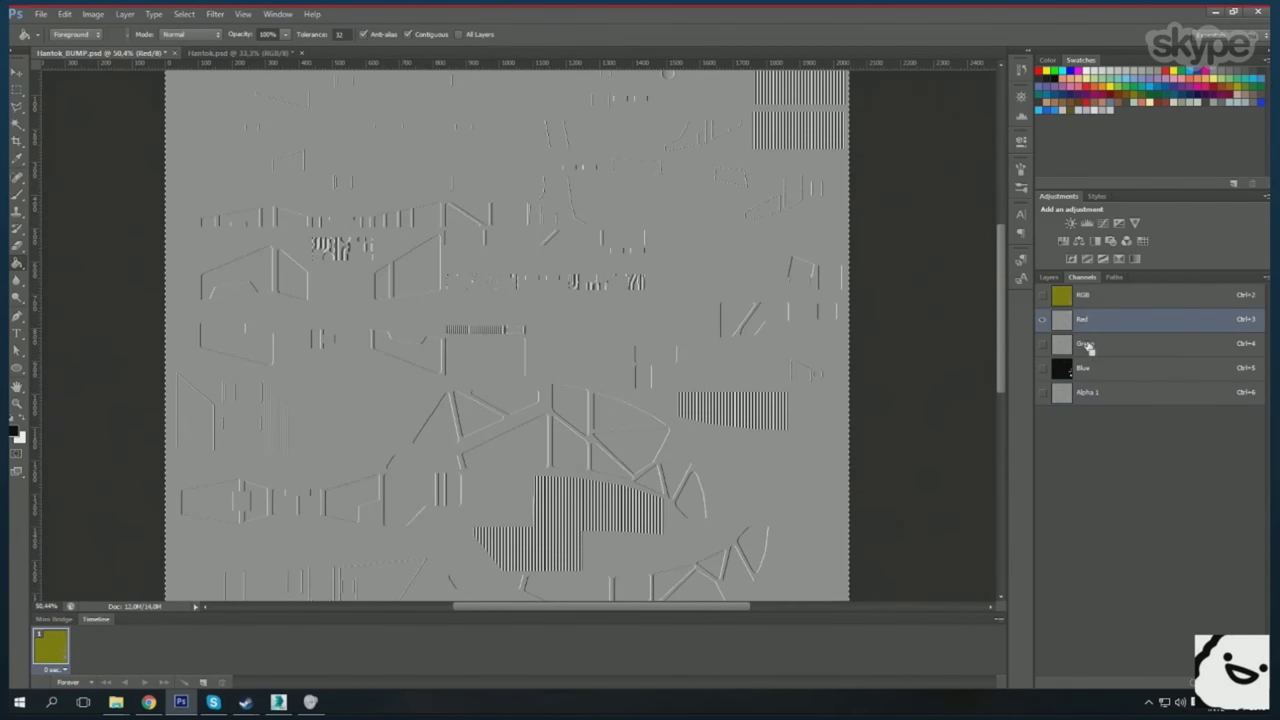
- Adjust the Hantok_BUMP Blue channel's Brightness/Contrast to carry the glowing details
click(1085, 368)
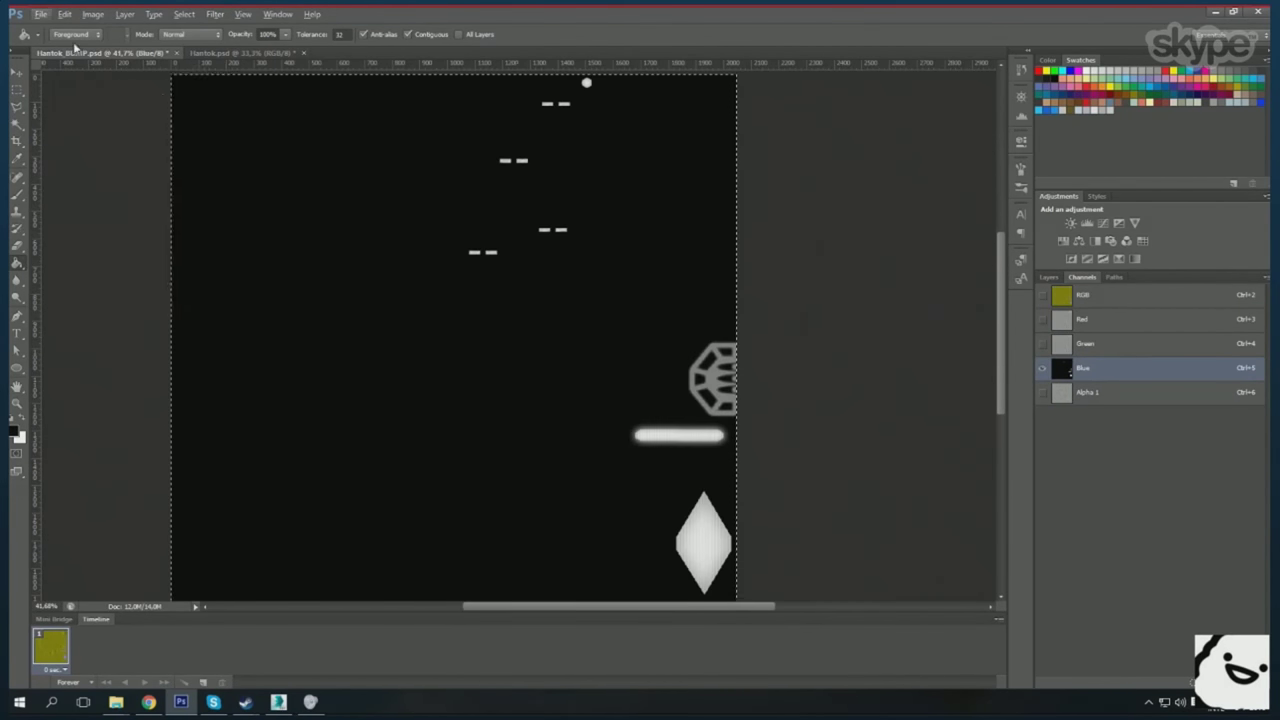
click(92, 14)
click(280, 47)
key(Return)
scroll(520, 330, down, 1)
click(92, 14)
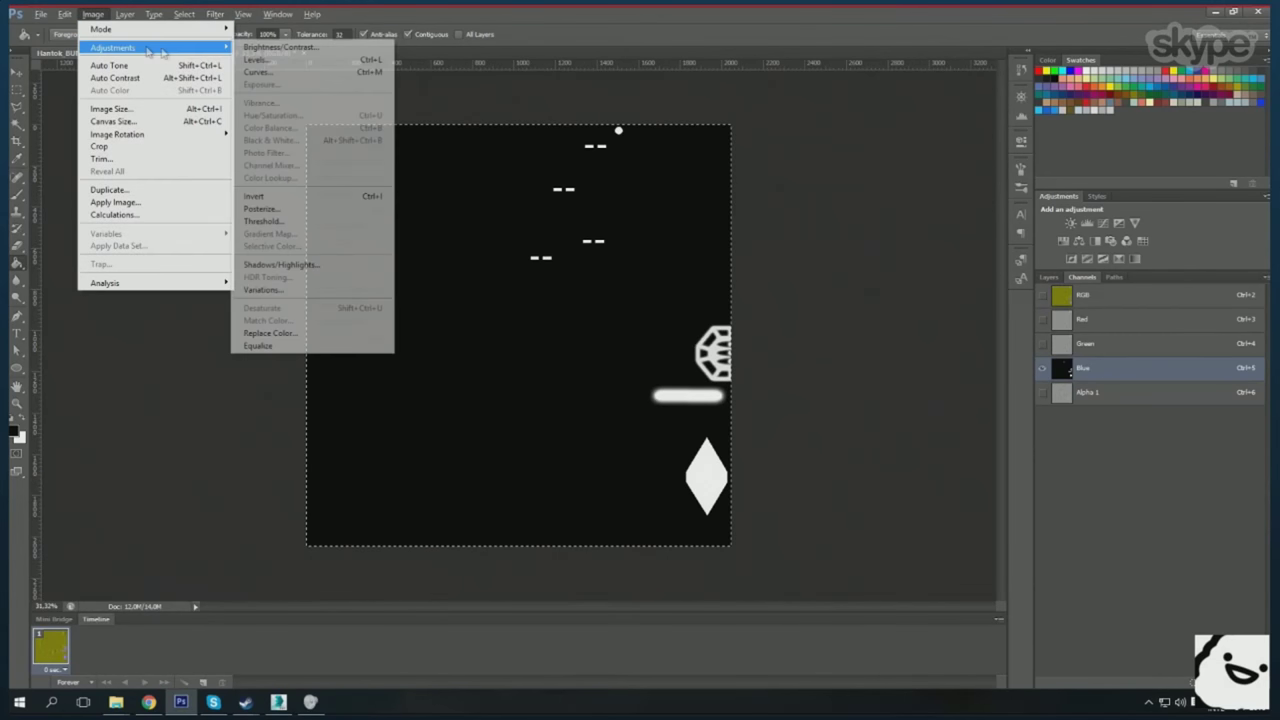
click(280, 47)
click(893, 225)
key(ctrl+2)
- Save the normal map as C_Hantok_Normal DDS
click(41, 14)
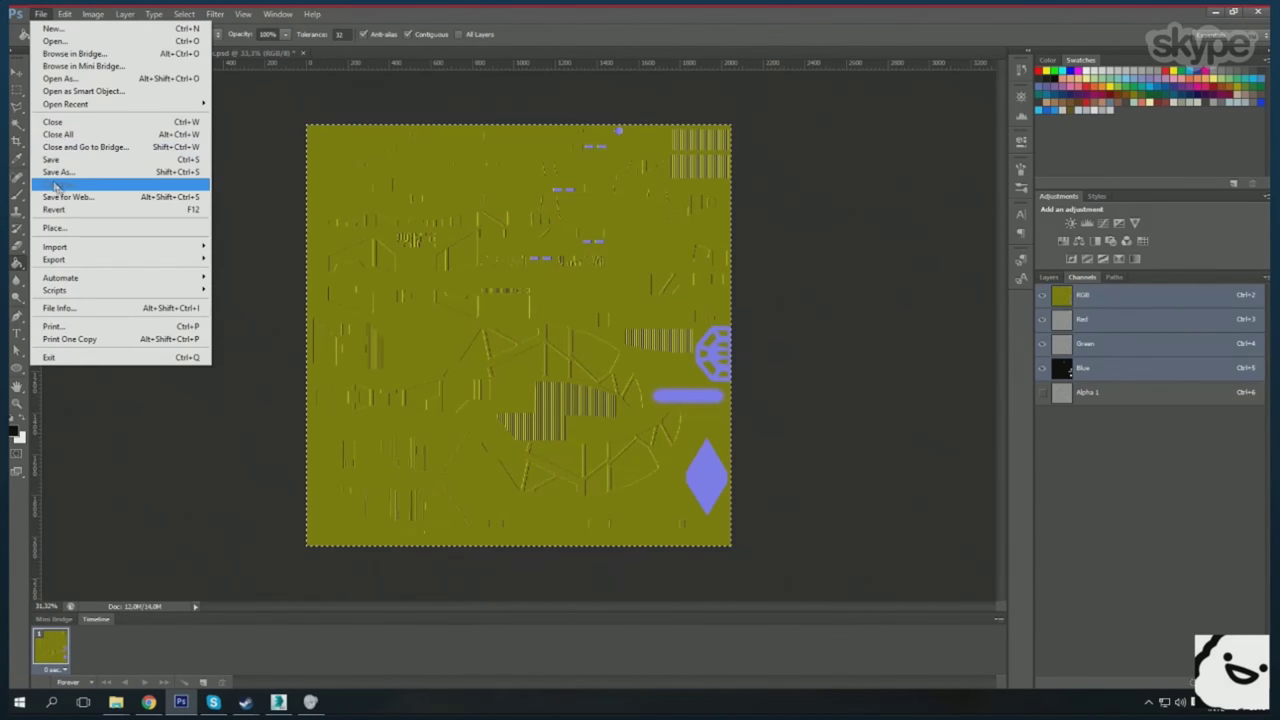
click(60, 188)
text(C_Hantok_Normal)
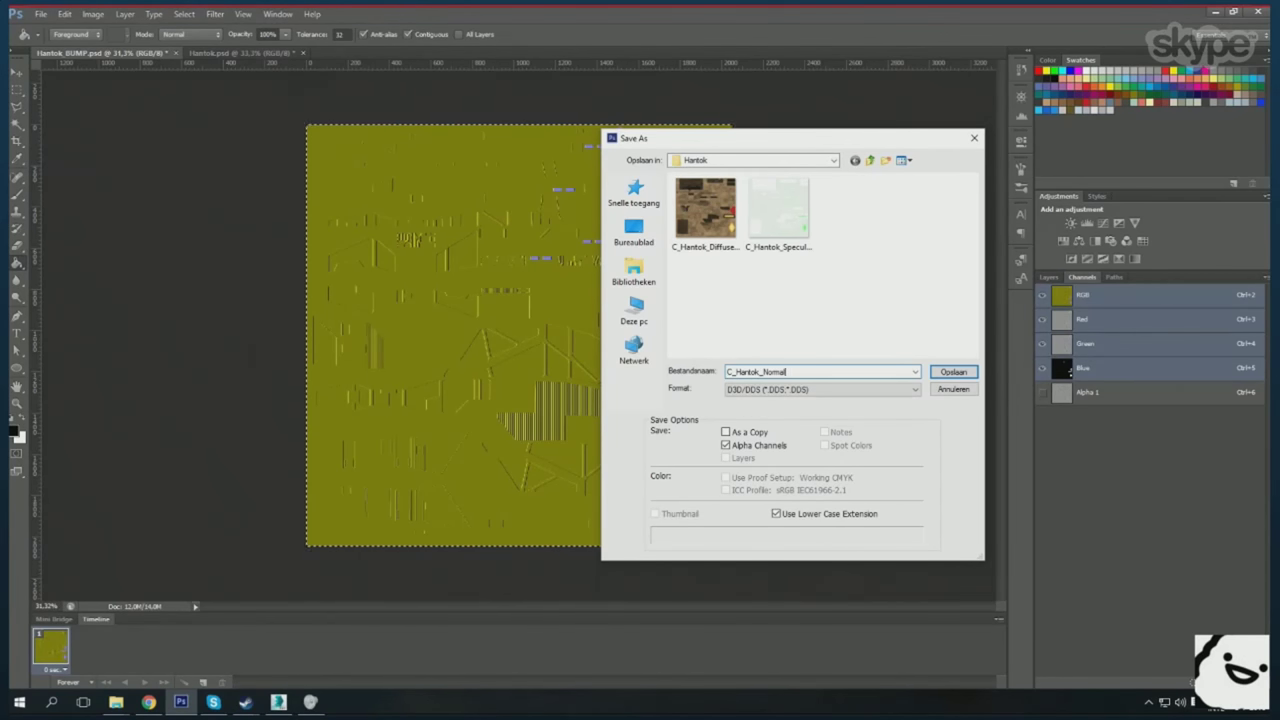
key(Return)
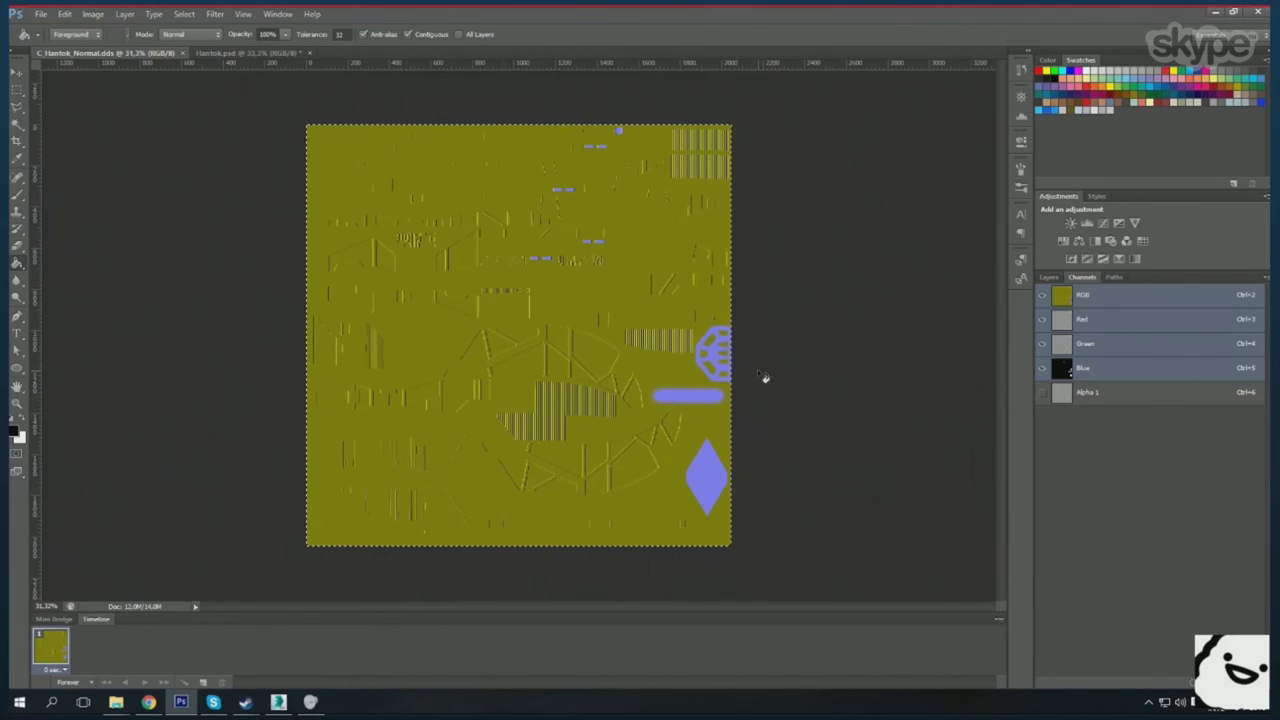
- Switch to 3ds Max and start exporting the scene
key(alt+Tab)
click(18, 16)
click(48, 232)
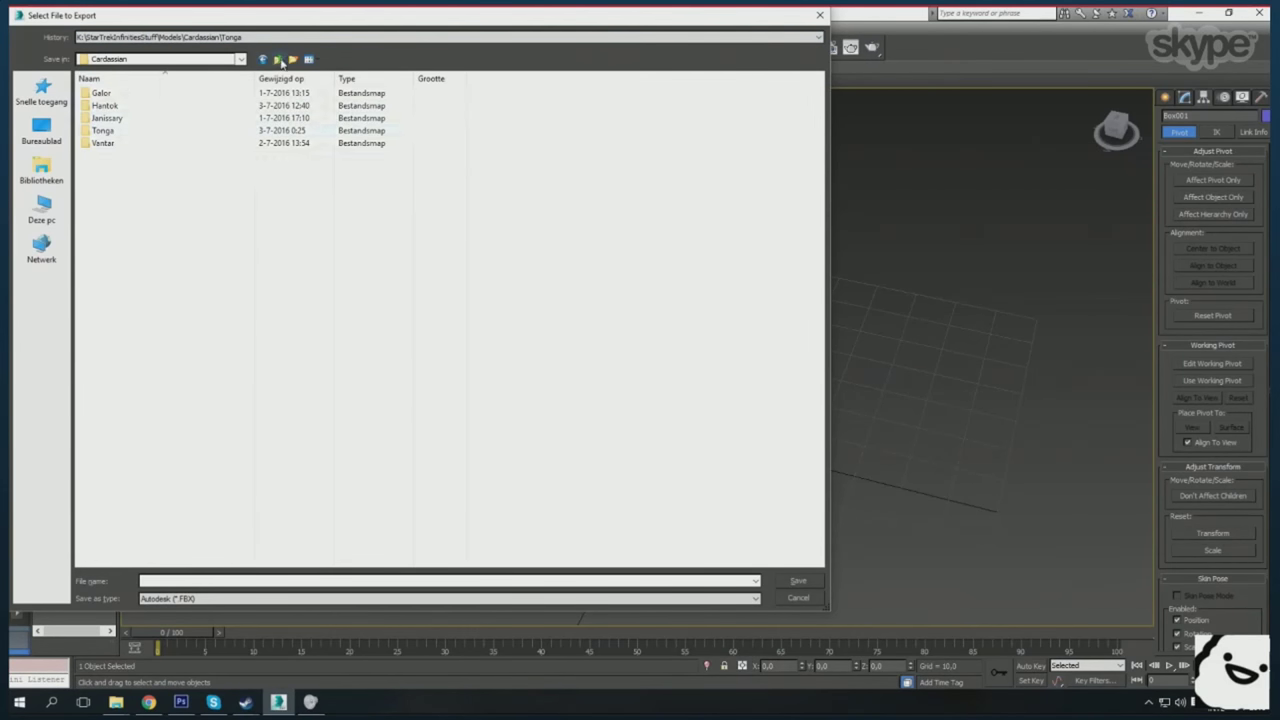
- Name the FBX export file Hantok and confirm the save
text(Hantok)
key(Return)
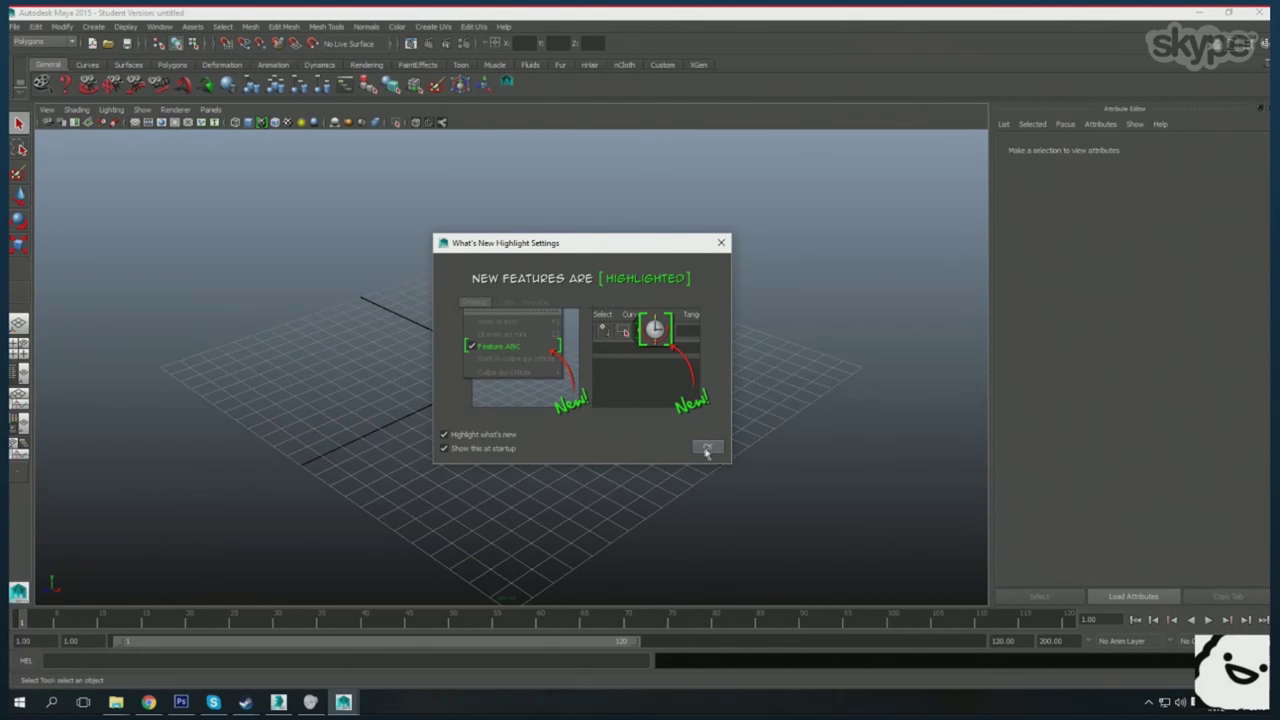
- Dismiss What's New and open Tonga.mb from the Cardassian Tonga folder without saving
click(722, 246)
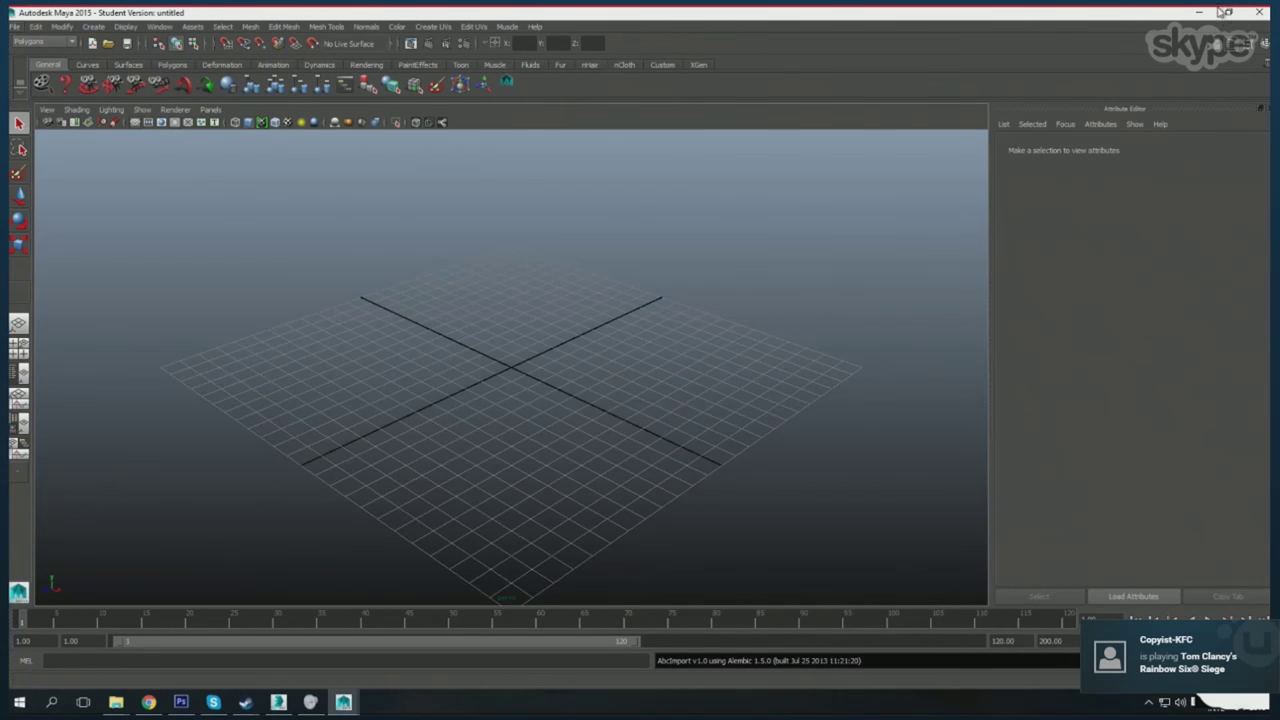
scroll(494, 394, down, 5)
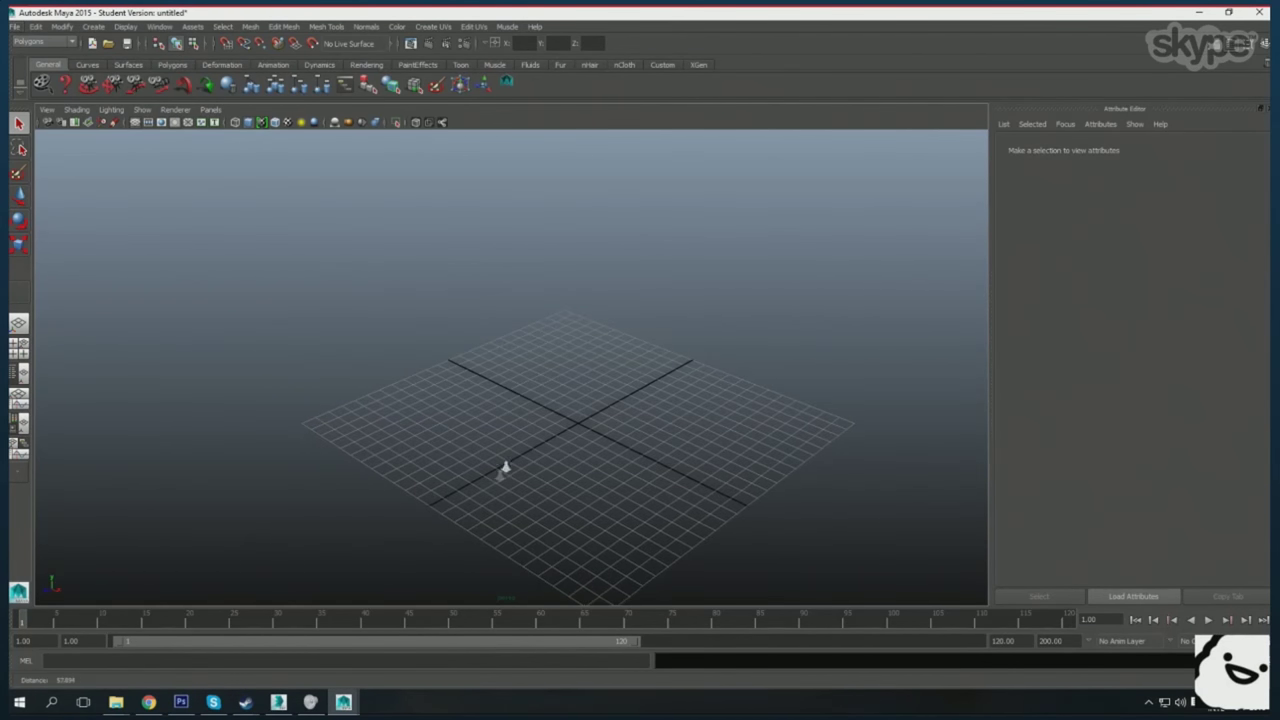
click(14, 26)
click(35, 47)
click(723, 183)
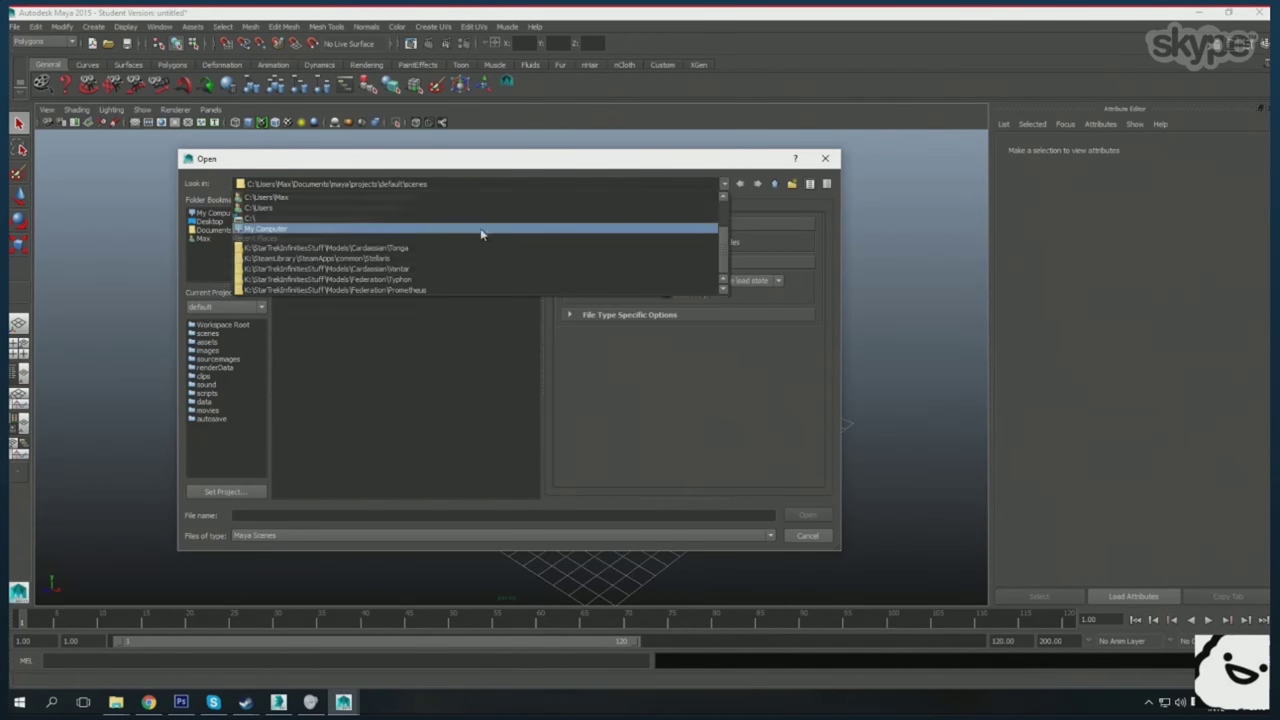
click(480, 231)
double_click(286, 201)
click(640, 355)
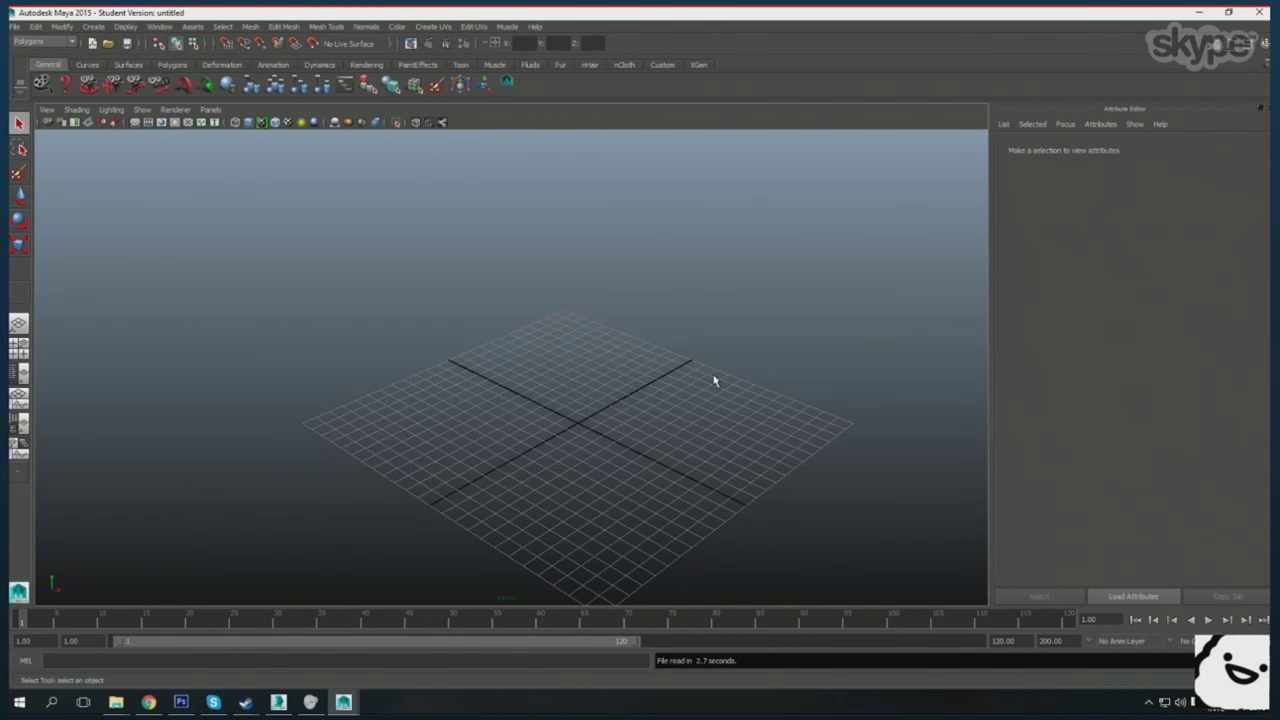
drag(714, 381, 654, 471)
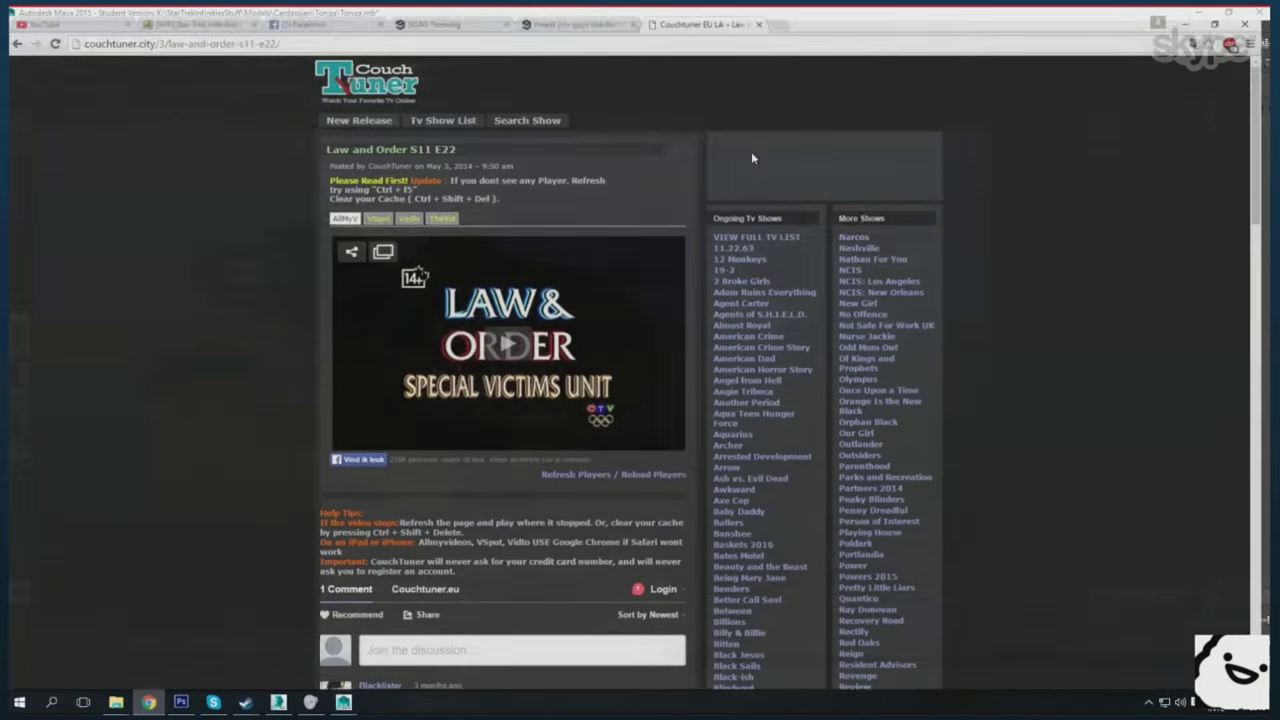
- Open the Star Trek Infinties bookmark in a new tab and scroll to the Cardassian Ship List
key(ctrl+t)
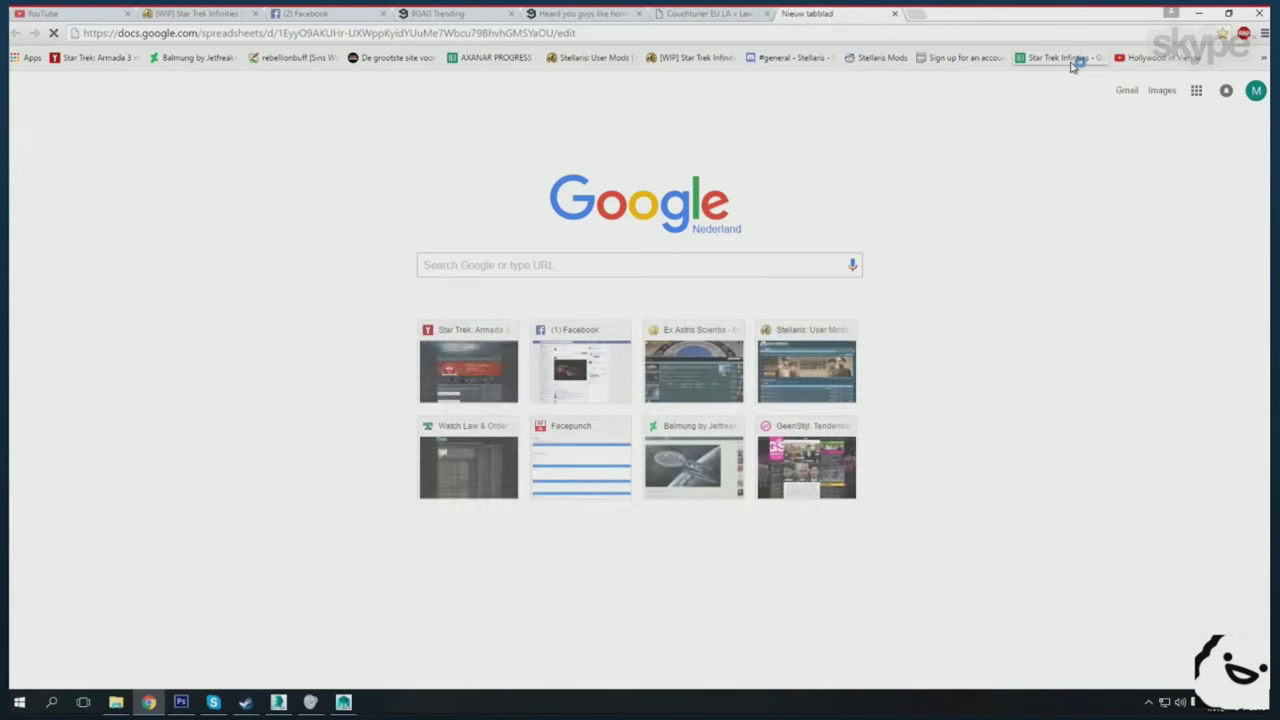
click(490, 365)
scroll(780, 470, down, 3)
scroll(773, 522, up, 1)
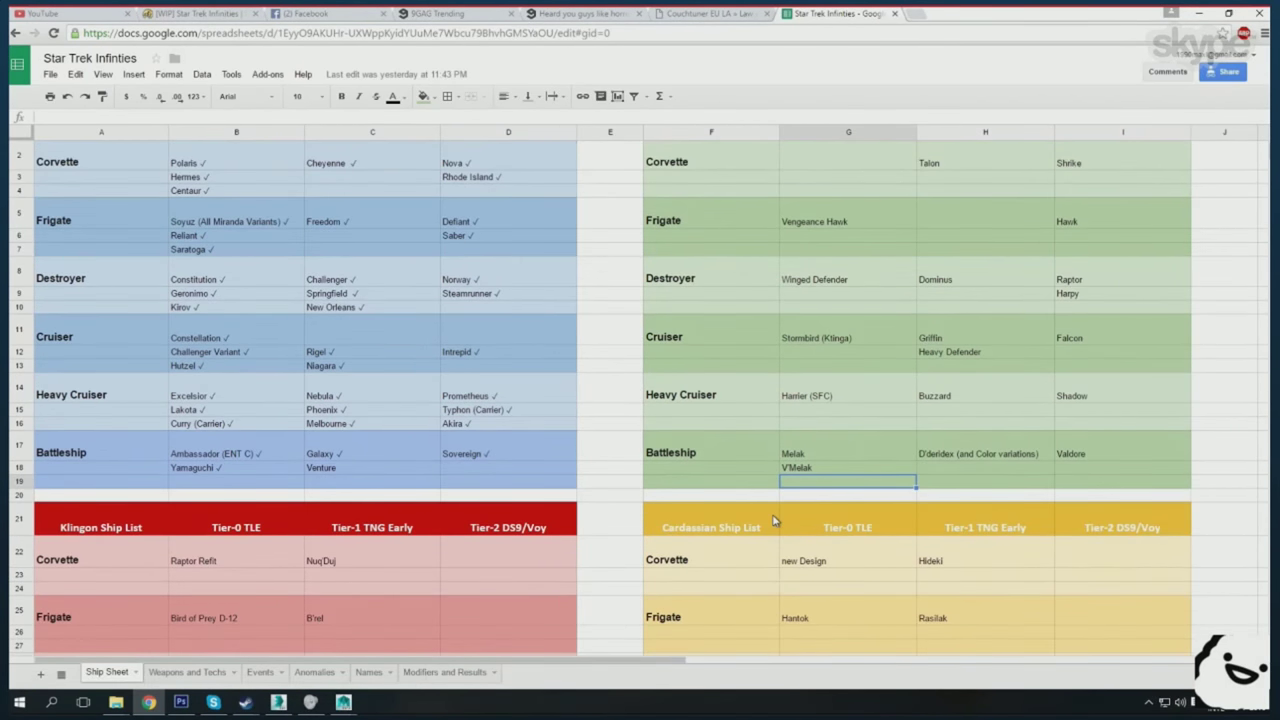
scroll(790, 530, down, 1)
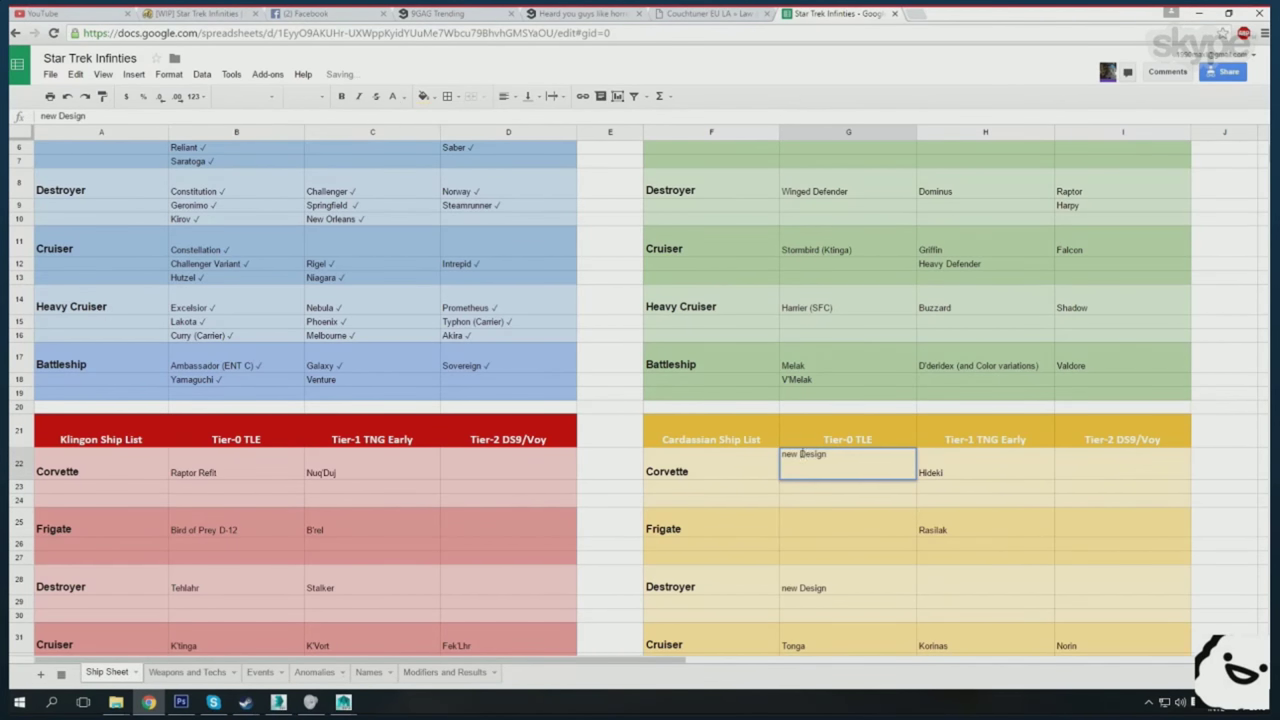
scroll(793, 529, down, 3)
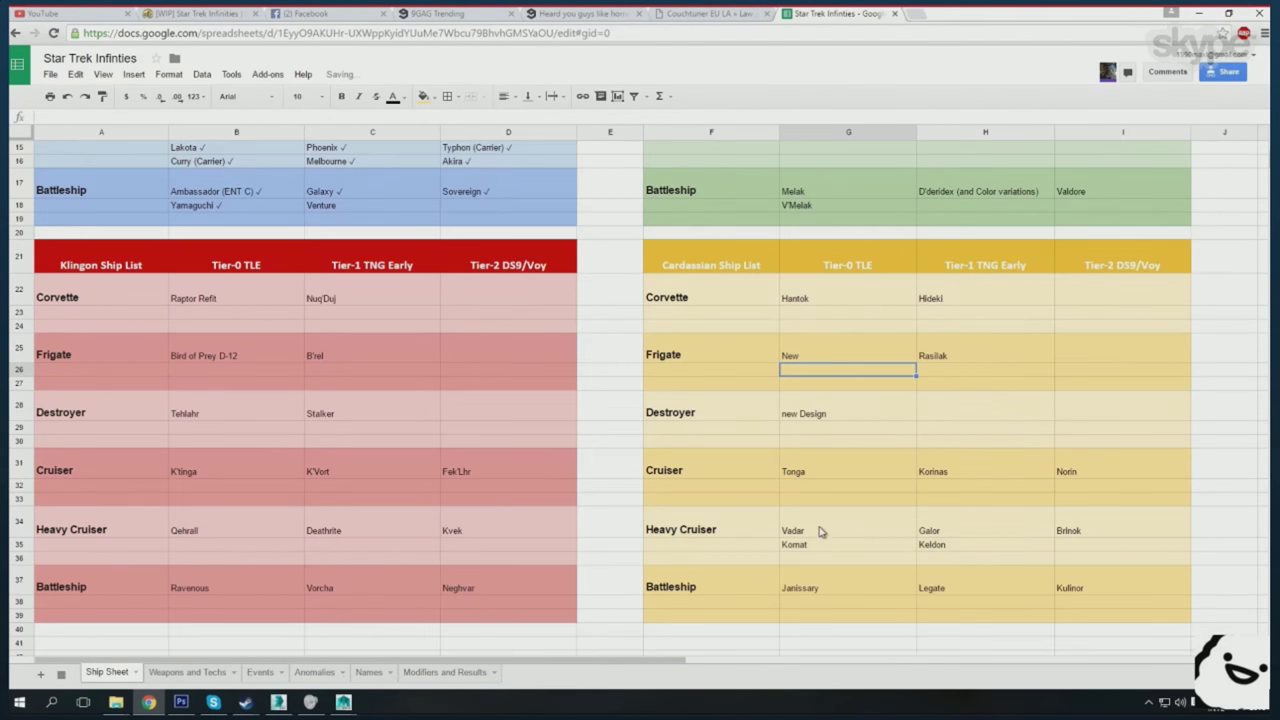
click(341, 702)
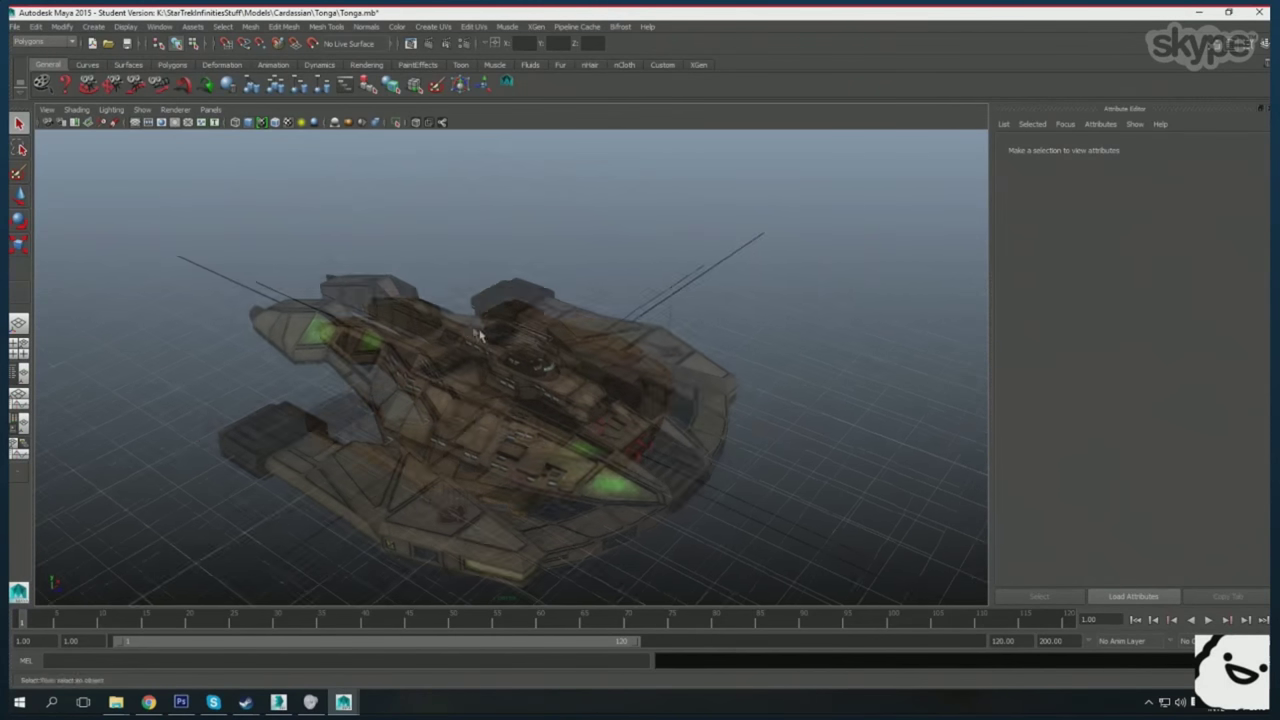
- Import Hantok.FBX from the Cardassian/Hantok folder and scale it down to a tiny fraction
click(14, 26)
click(56, 141)
double_click(294, 233)
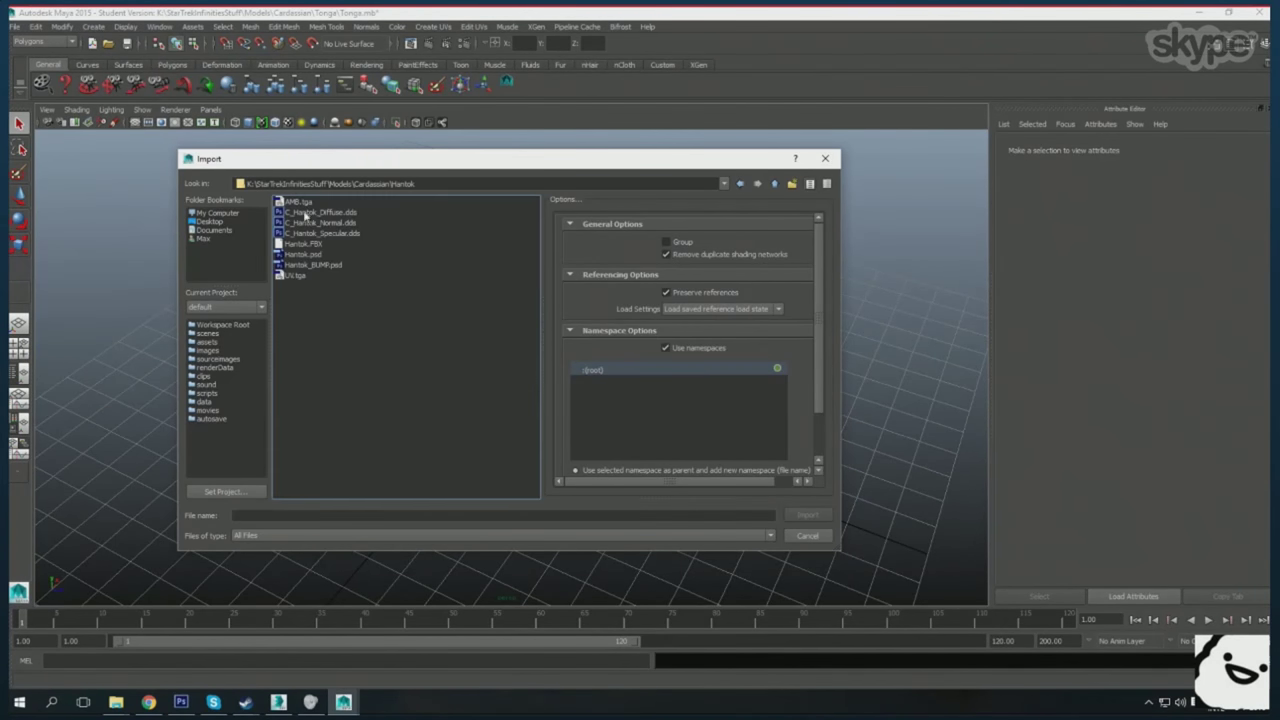
double_click(300, 206)
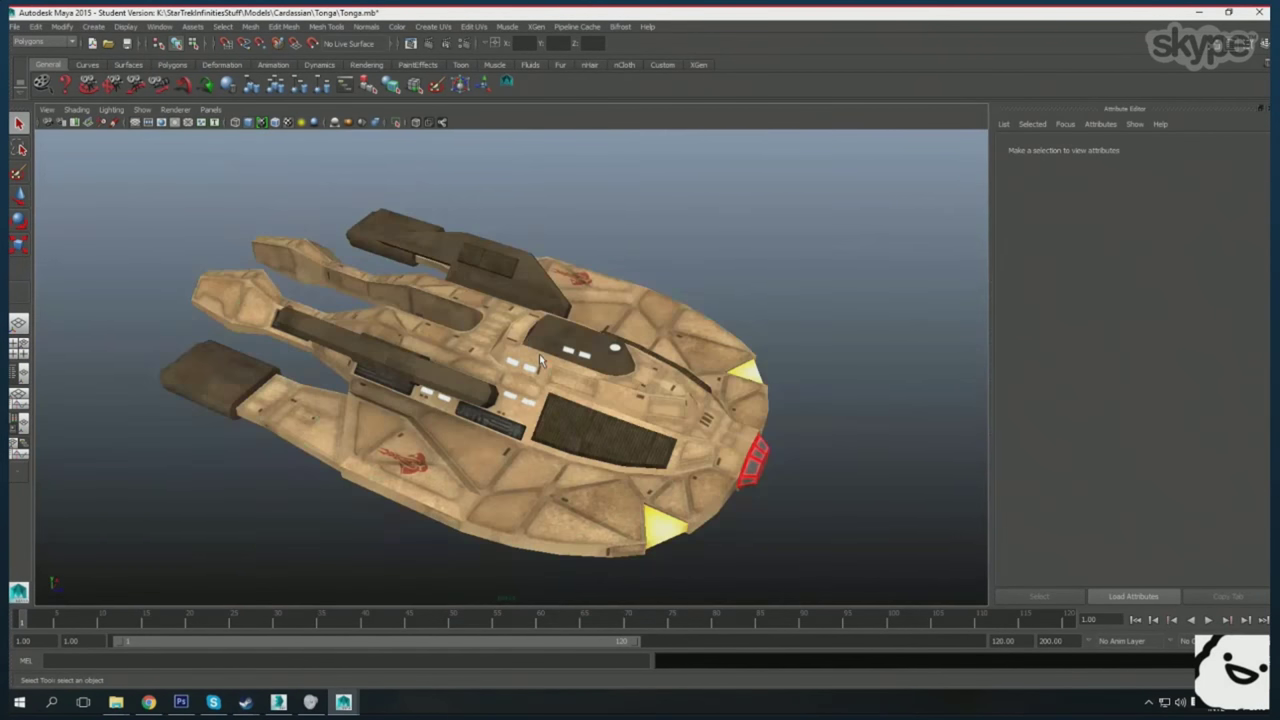
click(539, 354)
key(r)
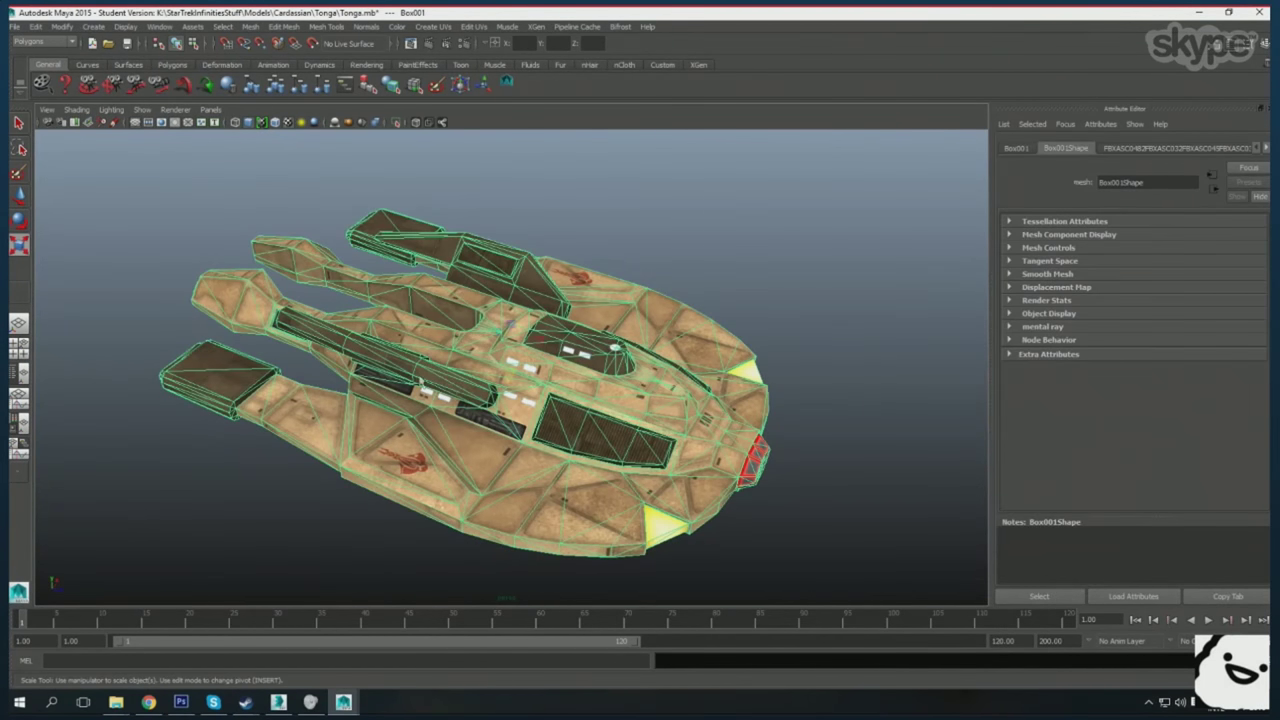
drag(453, 450, 415, 503)
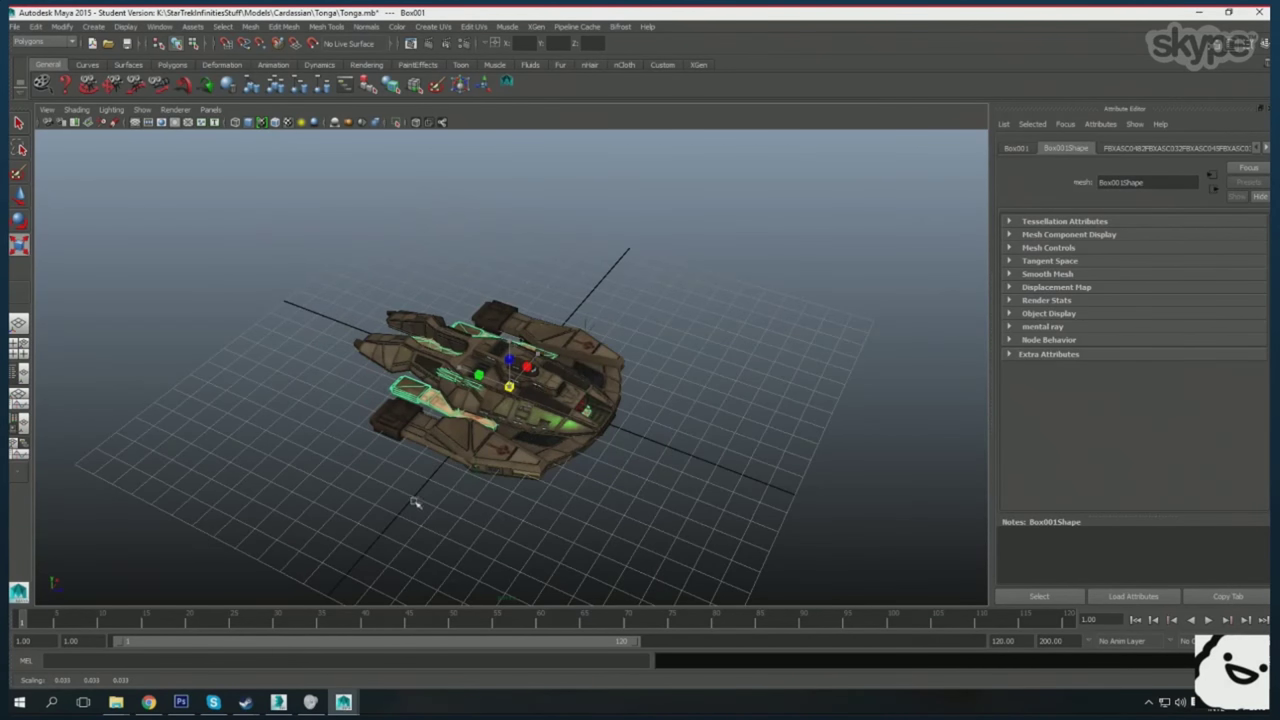
- Inspect the Phaser_01 and Torpedo_01 locators at the ship's bow from top and side views
scroll(403, 512, up, 3)
scroll(505, 398, up, 5)
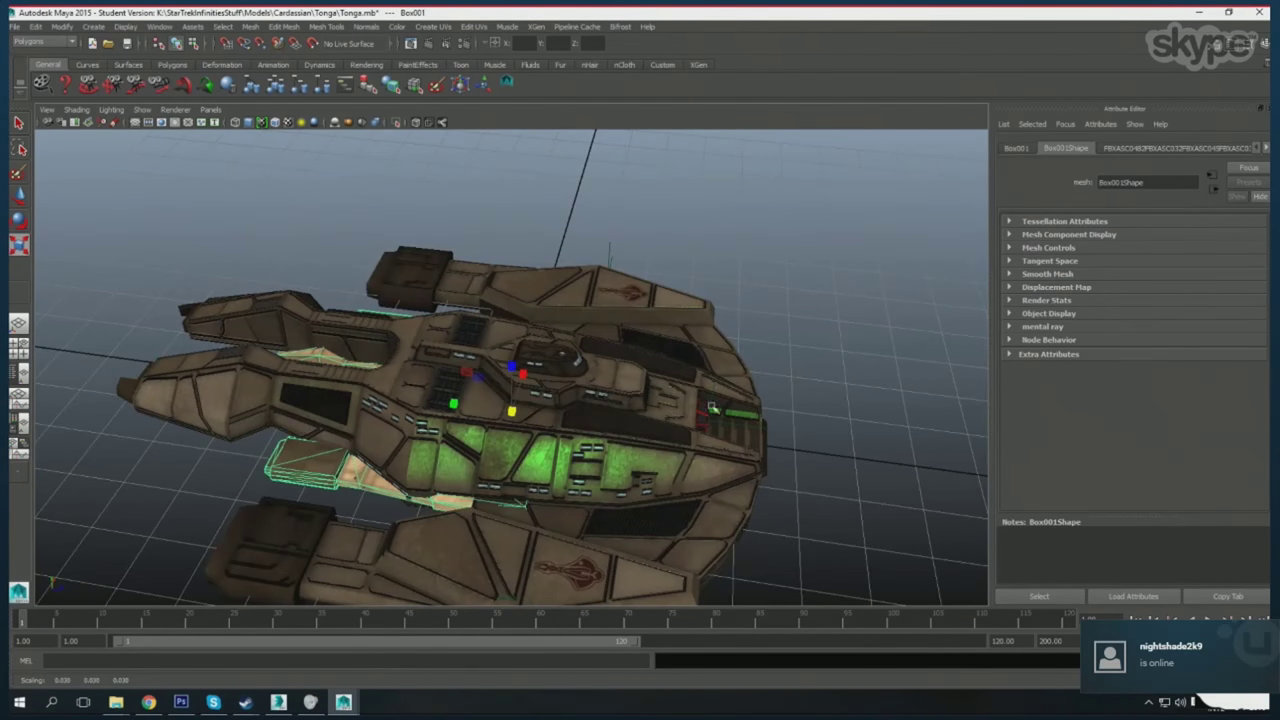
scroll(712, 408, down, 5)
drag(712, 408, 652, 470)
click(493, 543)
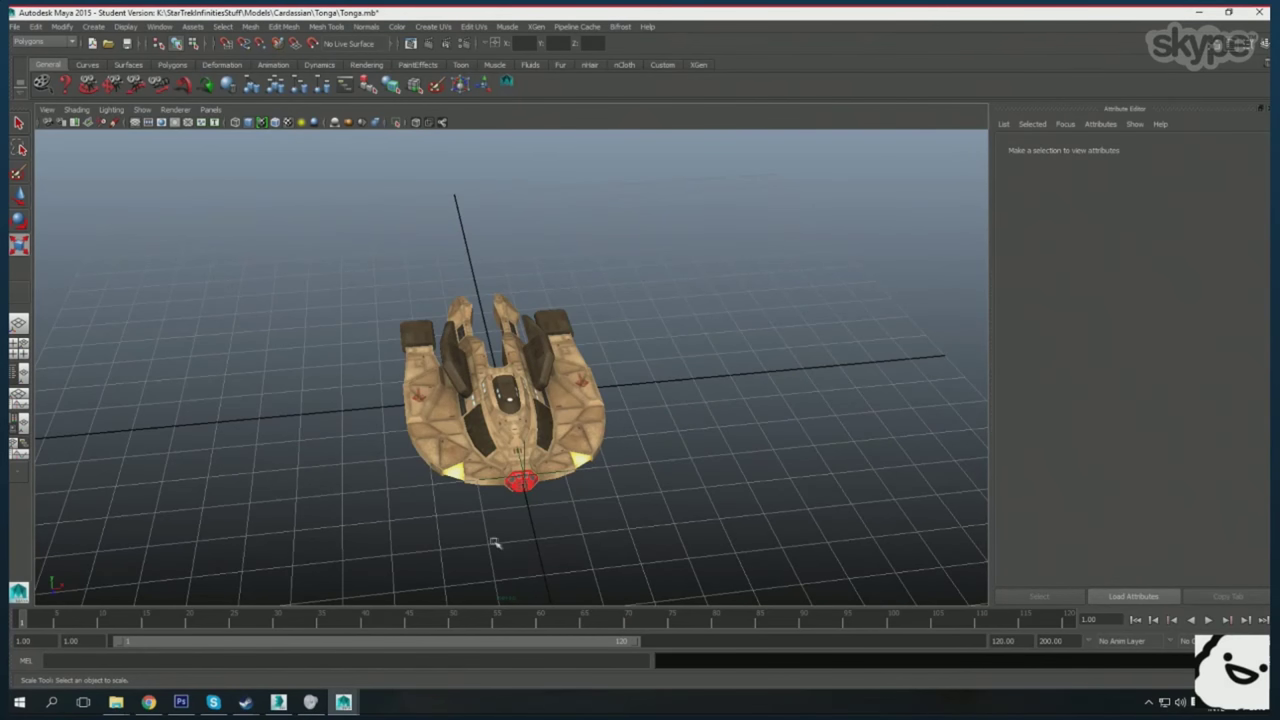
mouse_move(493, 543)
mouse_down()
mouse_move(525, 475)
mouse_move(505, 354)
mouse_up()
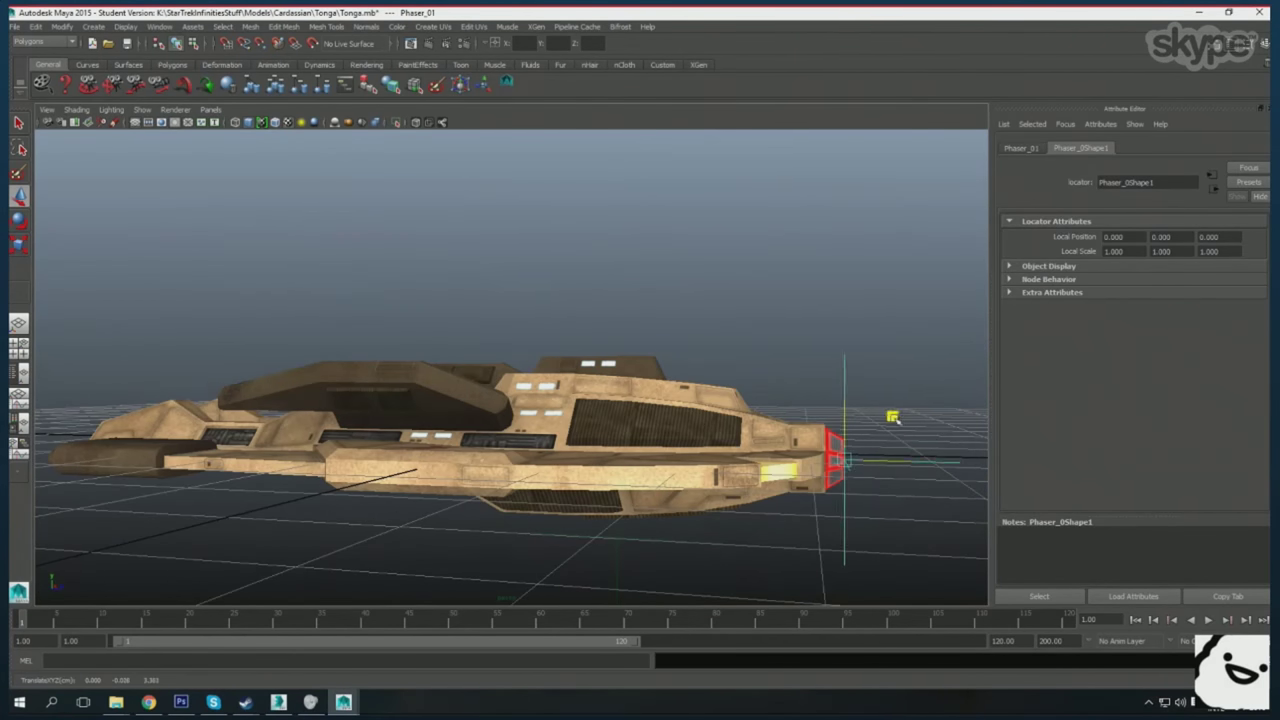
drag(826, 393, 569, 457)
click(610, 380)
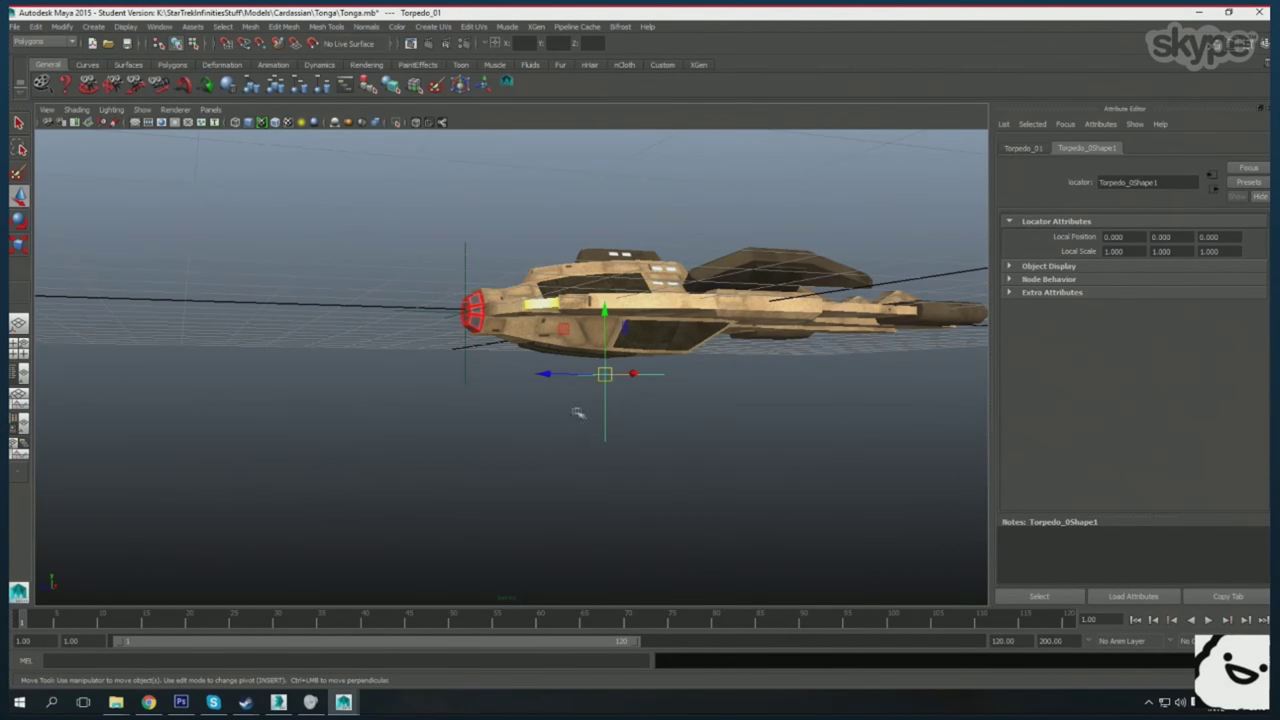
drag(580, 409, 377, 377)
- Deselect the torpedo locator and bring the whole ship back into view
scroll(390, 340, up, 3)
scroll(398, 322, up, 3)
scroll(398, 322, up, 2)
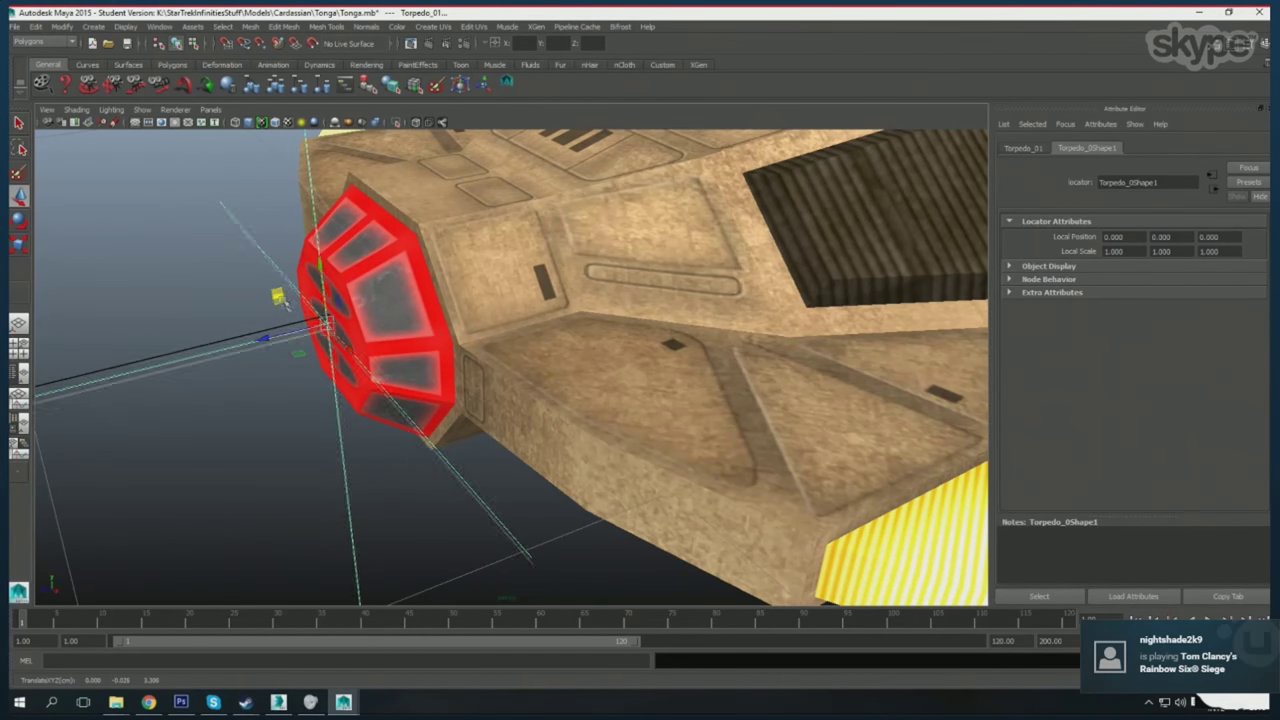
click(286, 443)
scroll(425, 474, down, 10)
drag(425, 474, 463, 517)
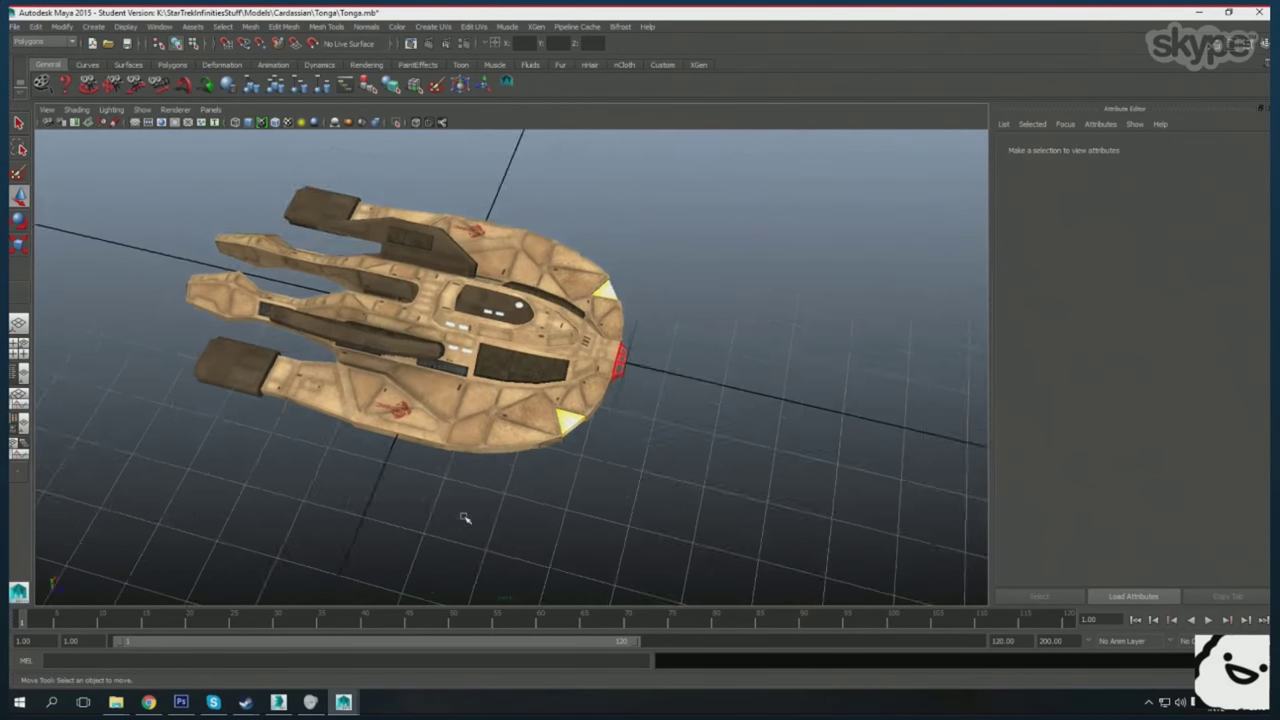
click(159, 26)
click(325, 65)
- In Hypershade, create a Phong material with the Hantok texture as its colour map
click(782, 250)
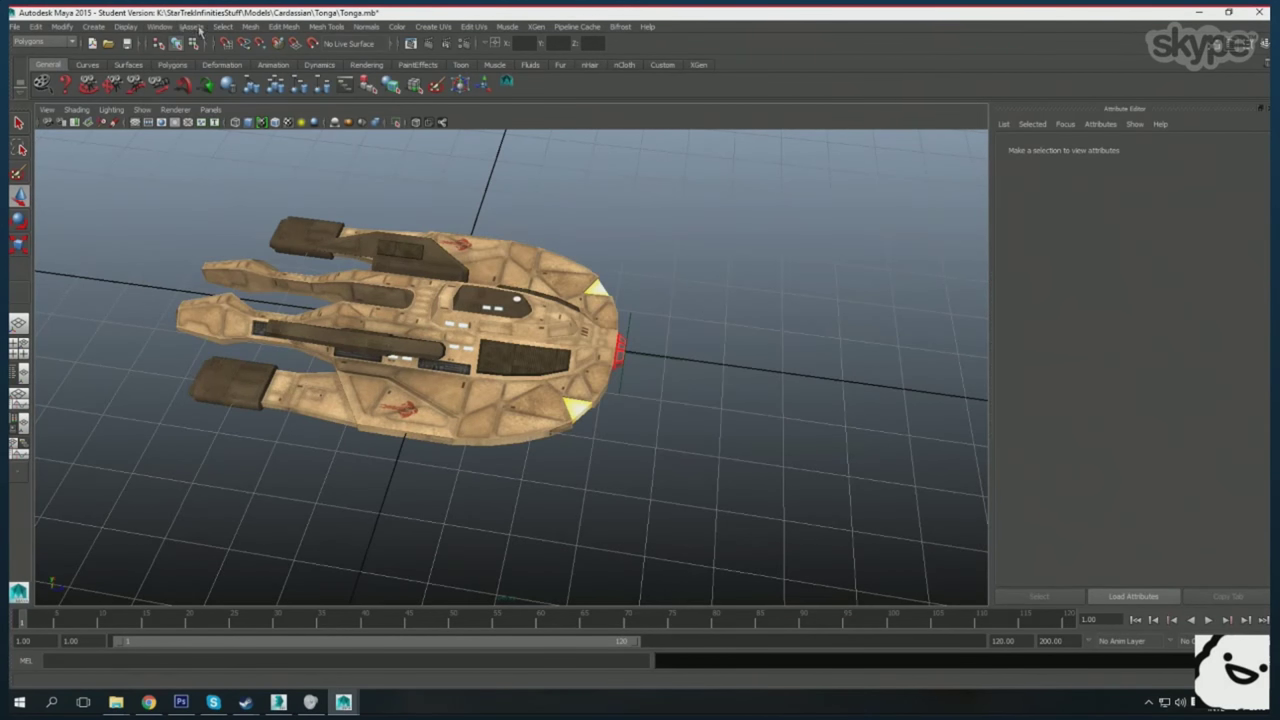
click(159, 26)
click(638, 292)
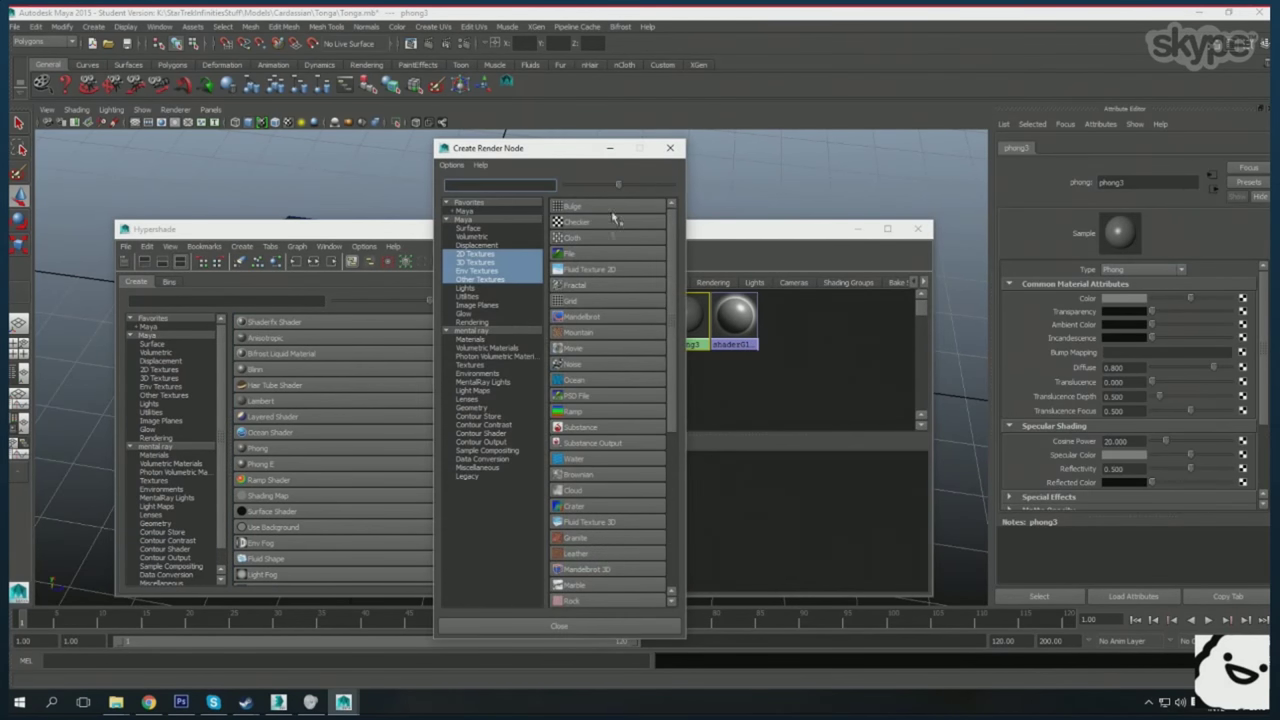
click(571, 253)
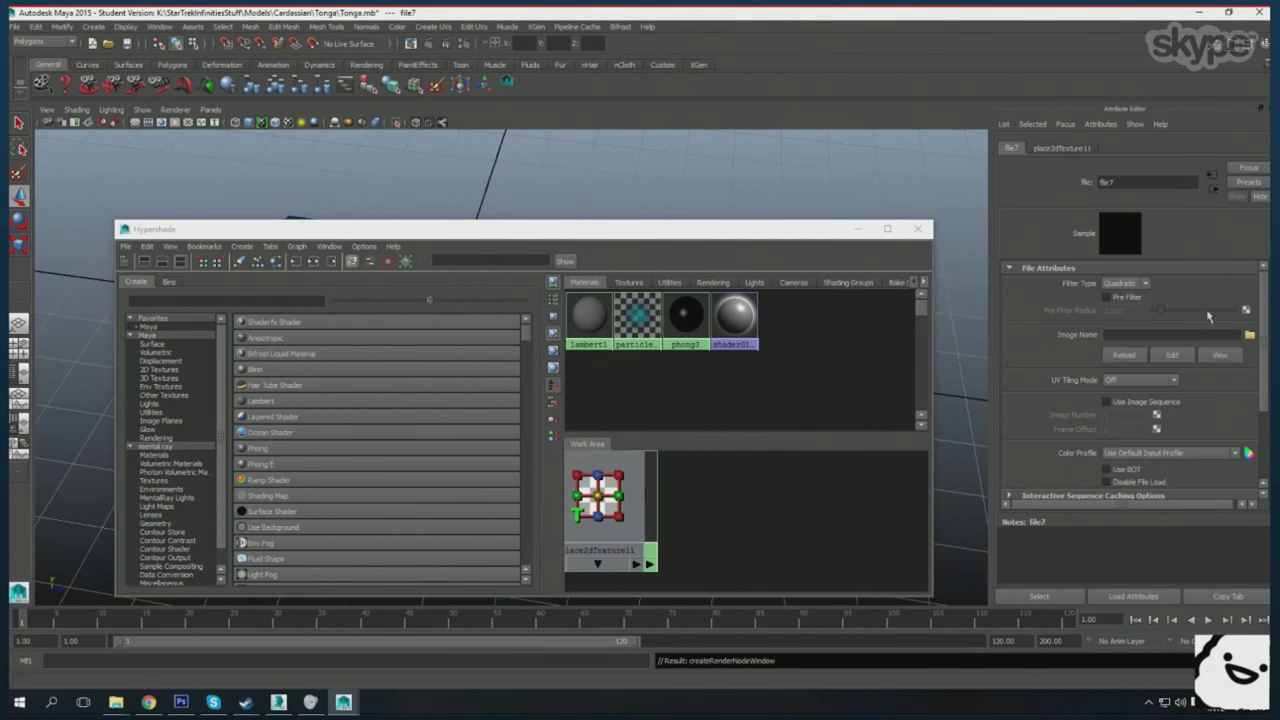
click(1249, 334)
double_click(300, 204)
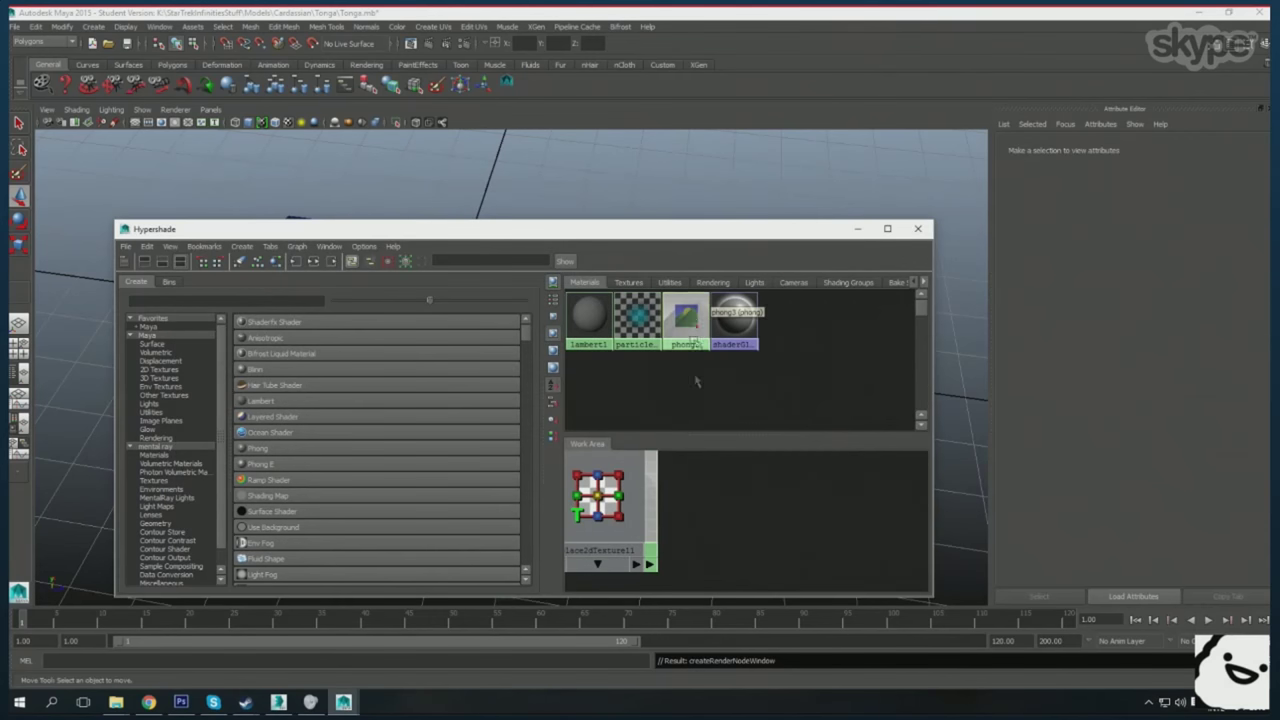
click(1249, 334)
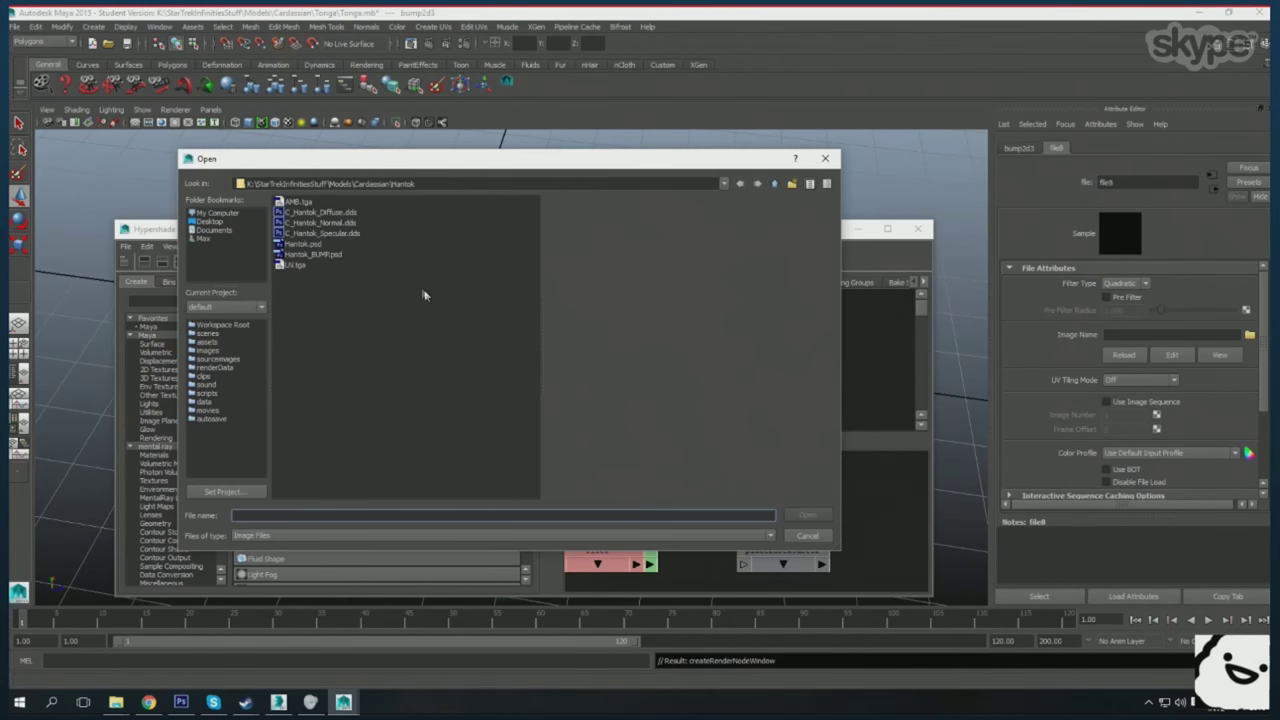
- Add the Hantok normal texture as bump and assign the HEILHANTOK material to the ship
click(577, 260)
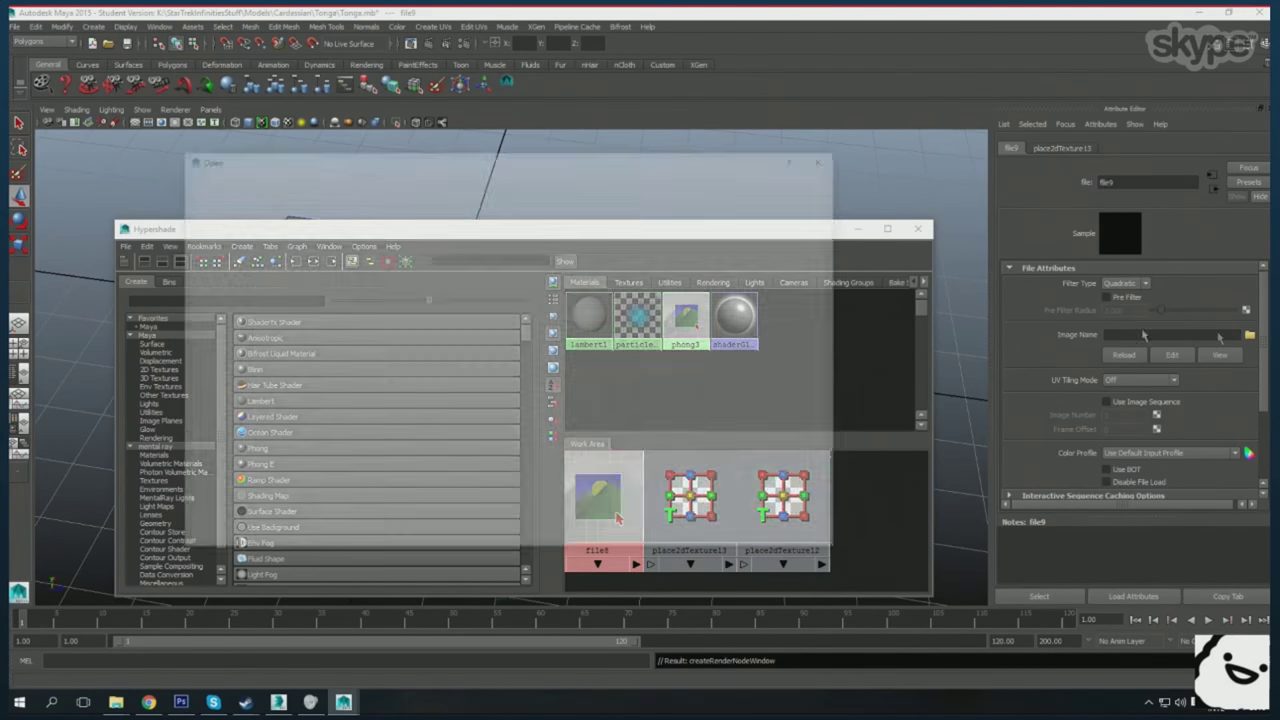
click(1249, 334)
double_click(320, 246)
text(HEILHANTOK)
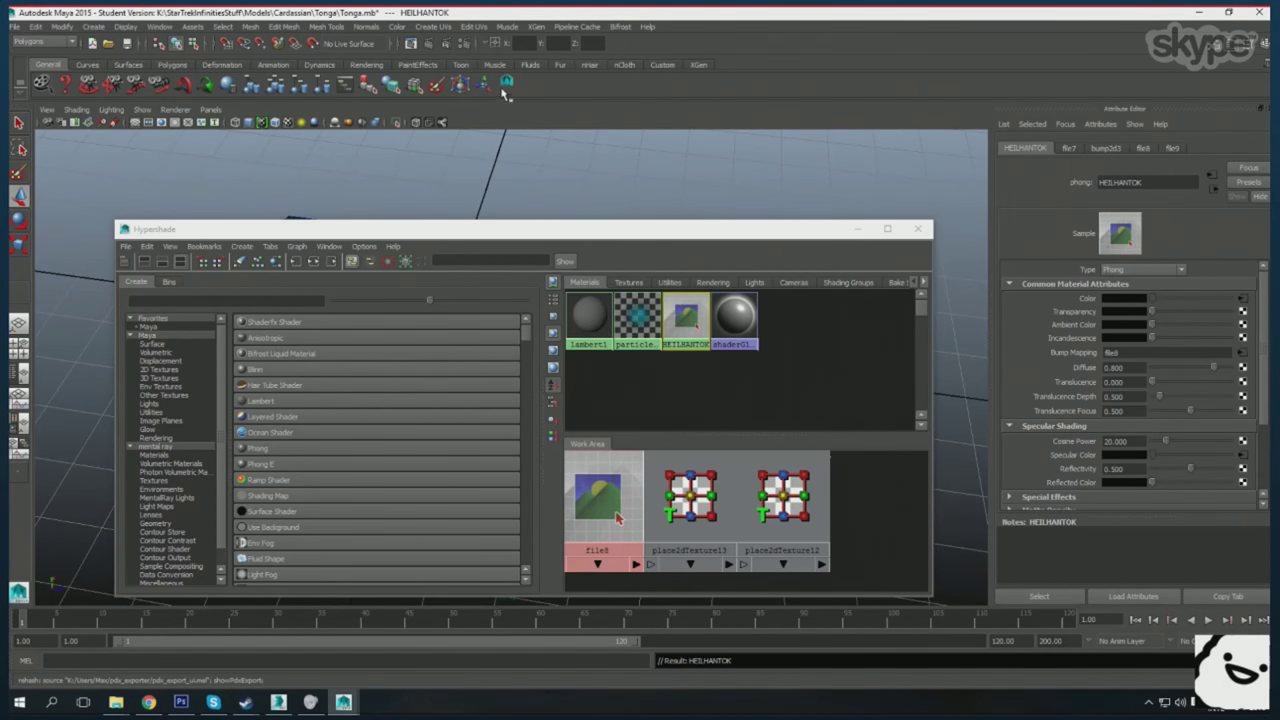
click(505, 88)
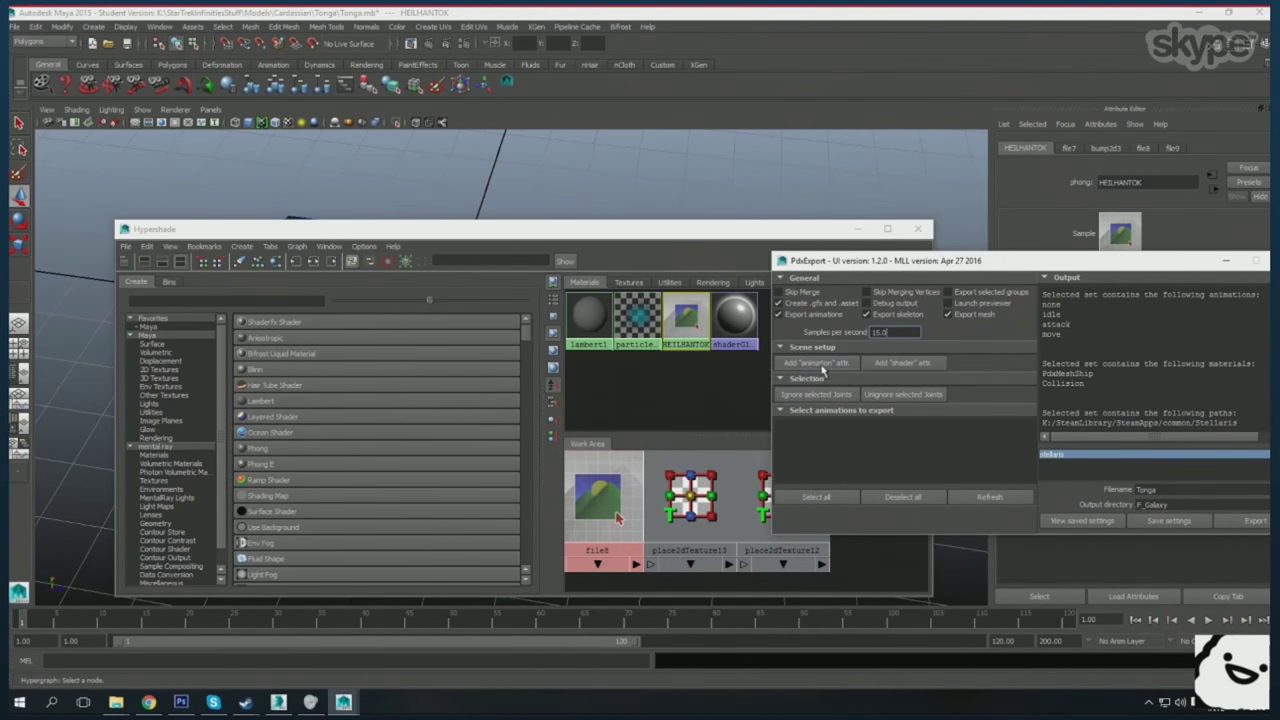
right_click(433, 340)
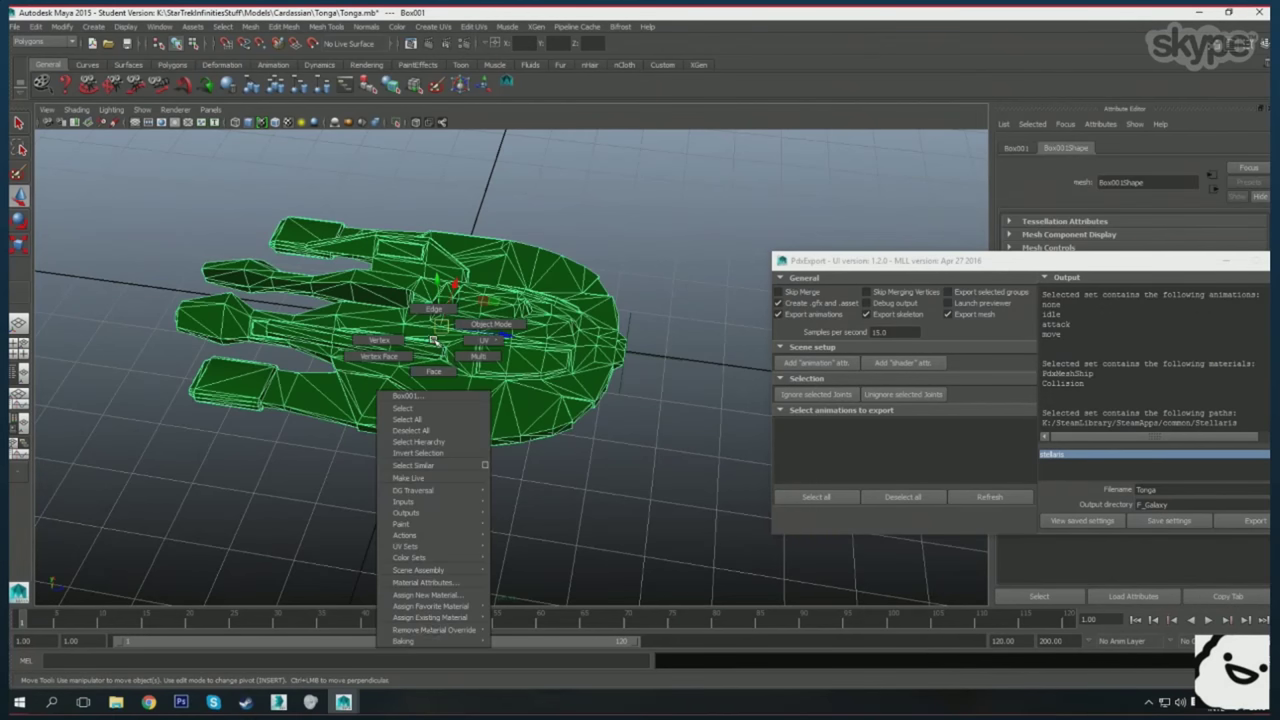
click(530, 628)
- Export the ship through PdxExport as Hantok and inspect the textured model
double_click(1145, 489)
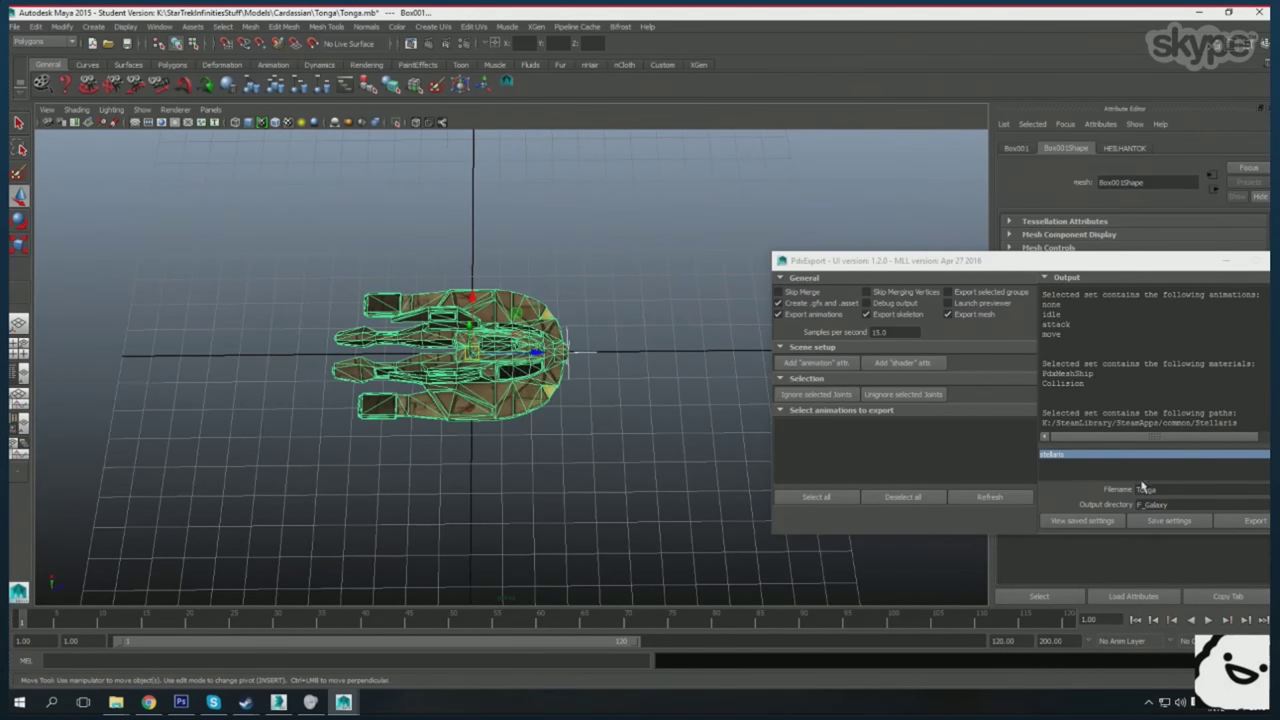
text(Hei)
drag(900, 260, 742, 253)
click(1097, 513)
scroll(500, 490, up, 3)
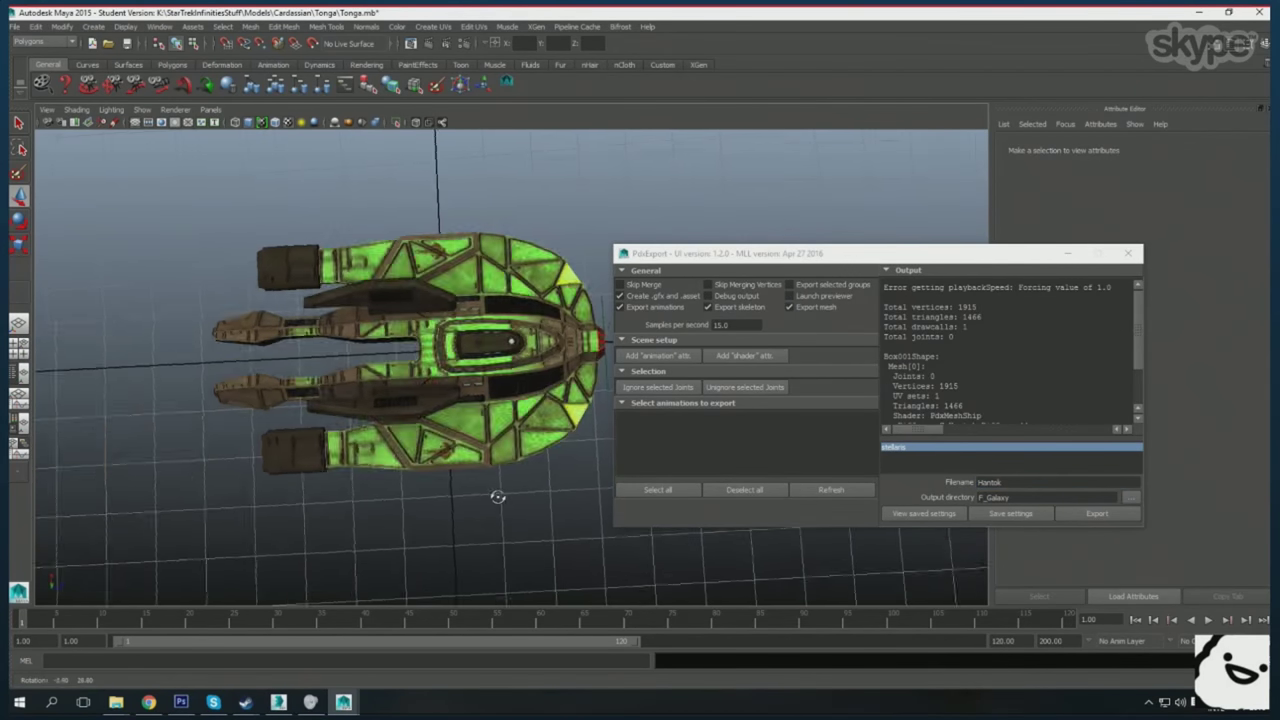
mouse_move(500, 490)
mouse_down()
mouse_move(642, 621)
mouse_move(551, 500)
mouse_up()
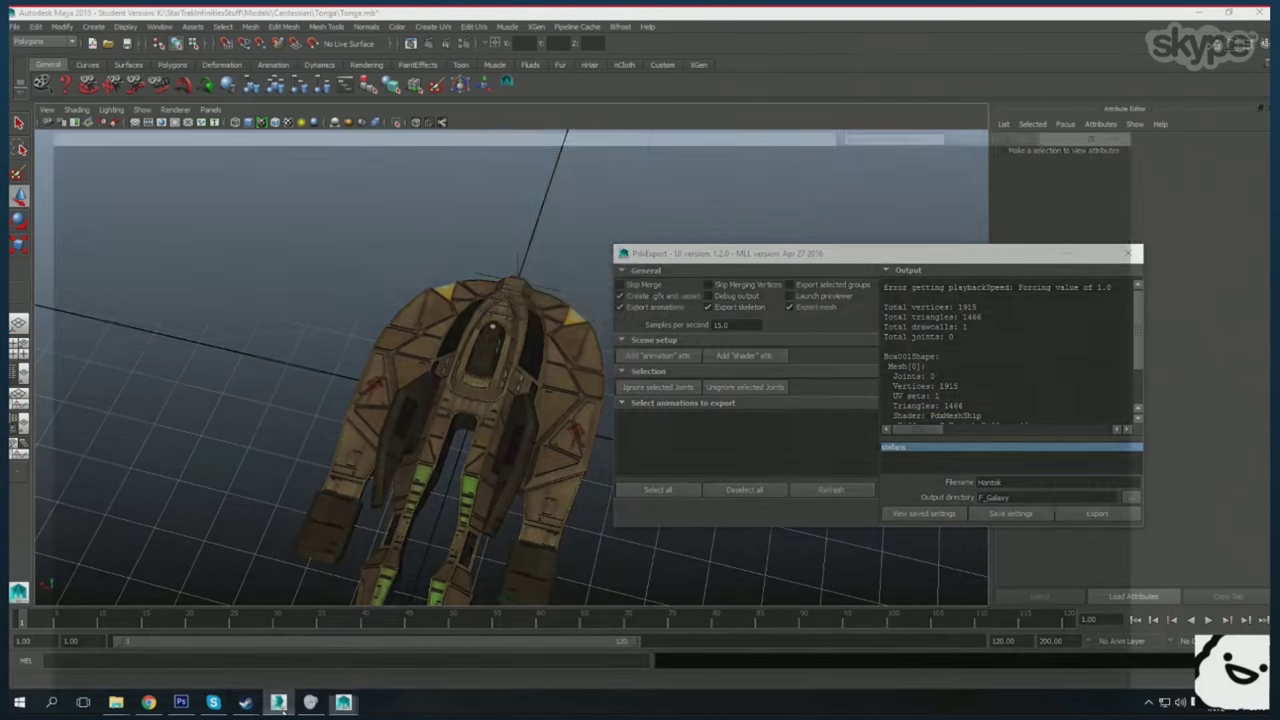
key(alt+Tab)
- Paste the three Hantok DDS textures into the mod's gfx/models/ships/Cardassian_01 folder
scroll(791, 480, up, 3)
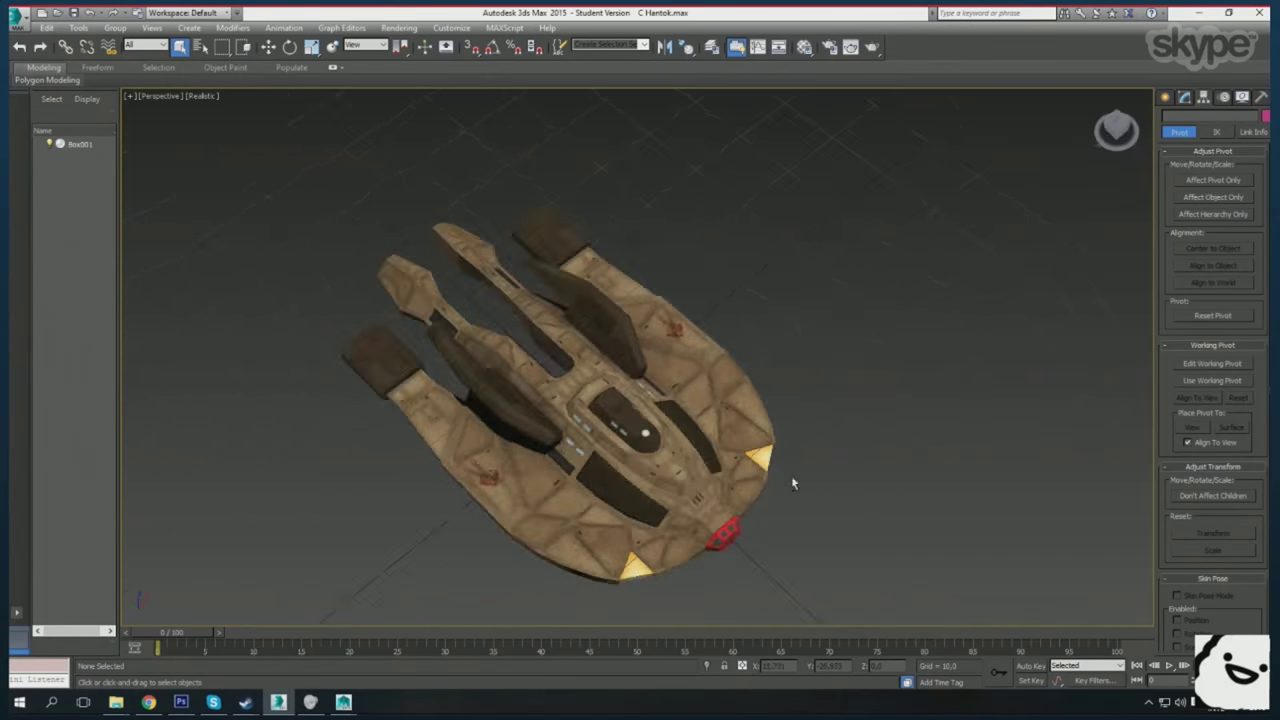
drag(791, 480, 743, 537)
scroll(743, 537, up, 5)
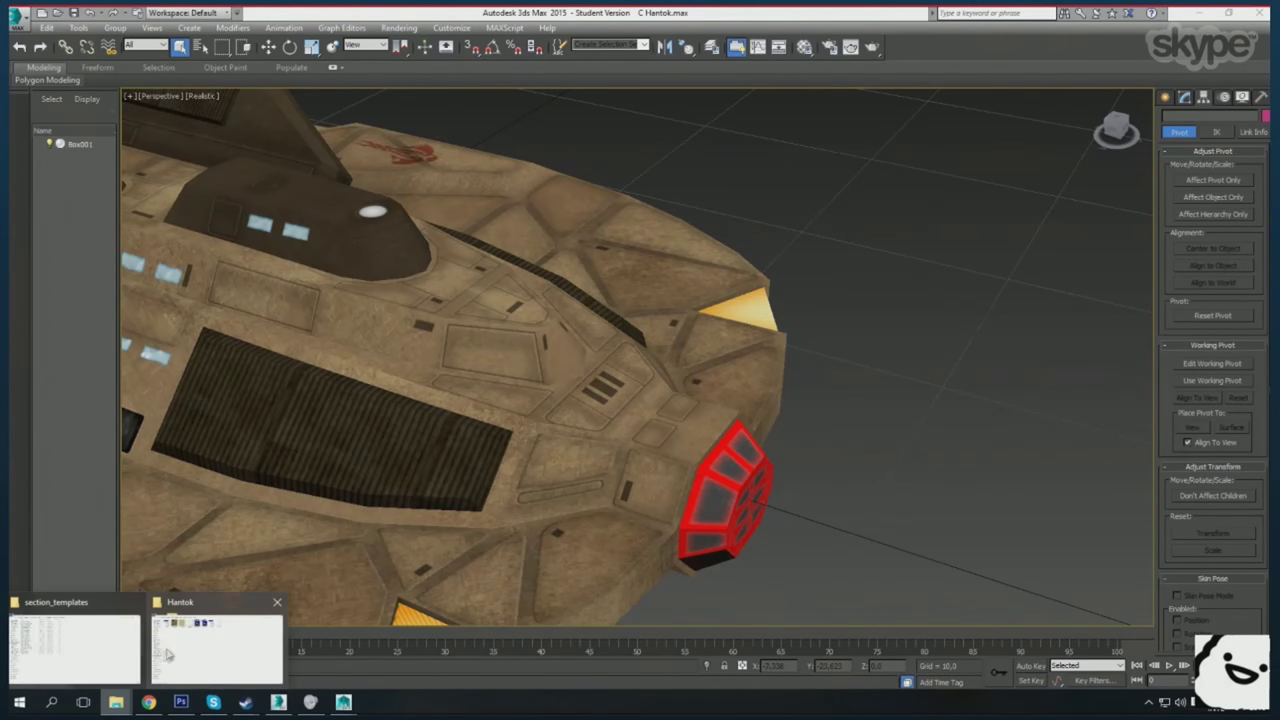
click(116, 702)
click(56, 120)
double_click(150, 100)
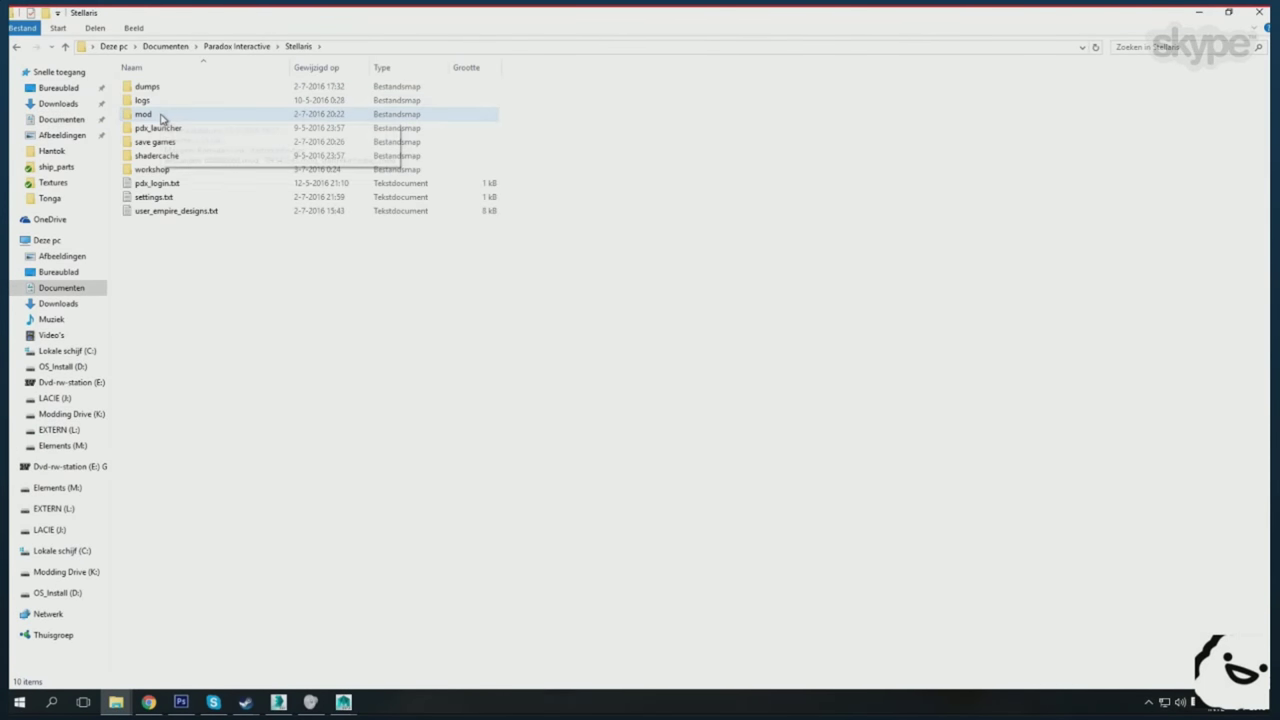
double_click(163, 117)
double_click(170, 114)
double_click(150, 86)
click(386, 46)
double_click(150, 114)
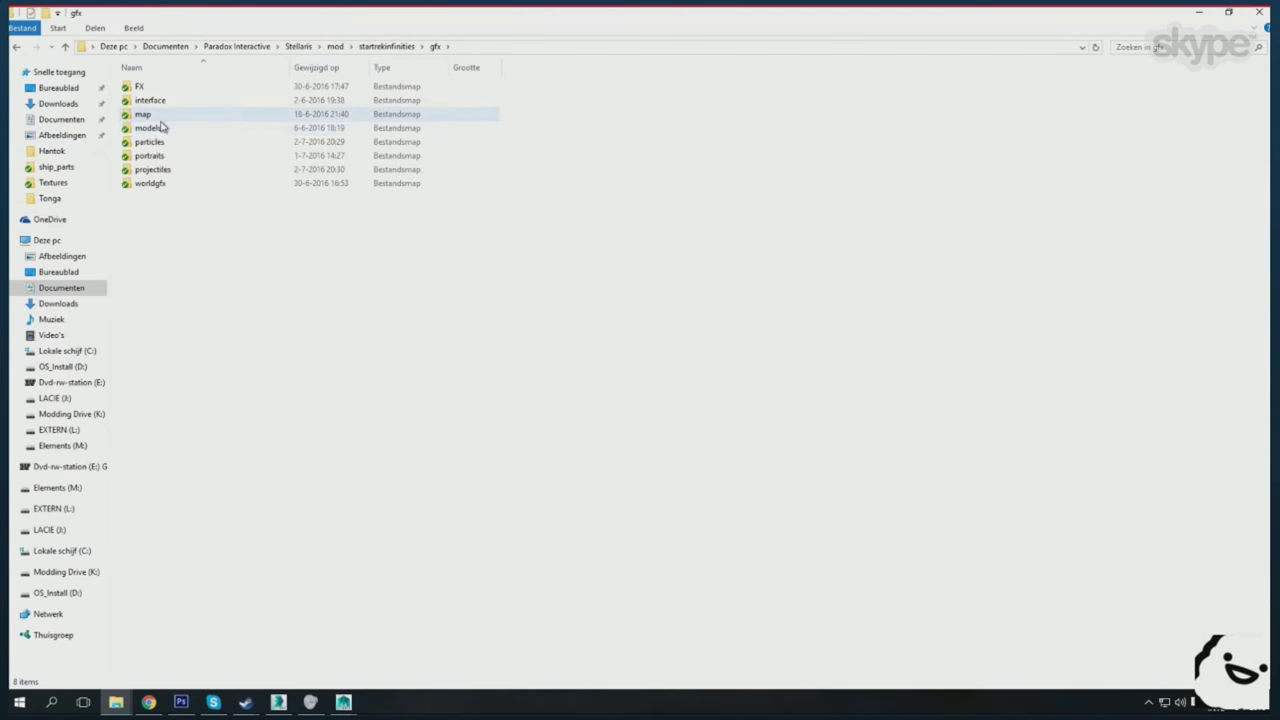
double_click(150, 100)
key(ctrl+v)
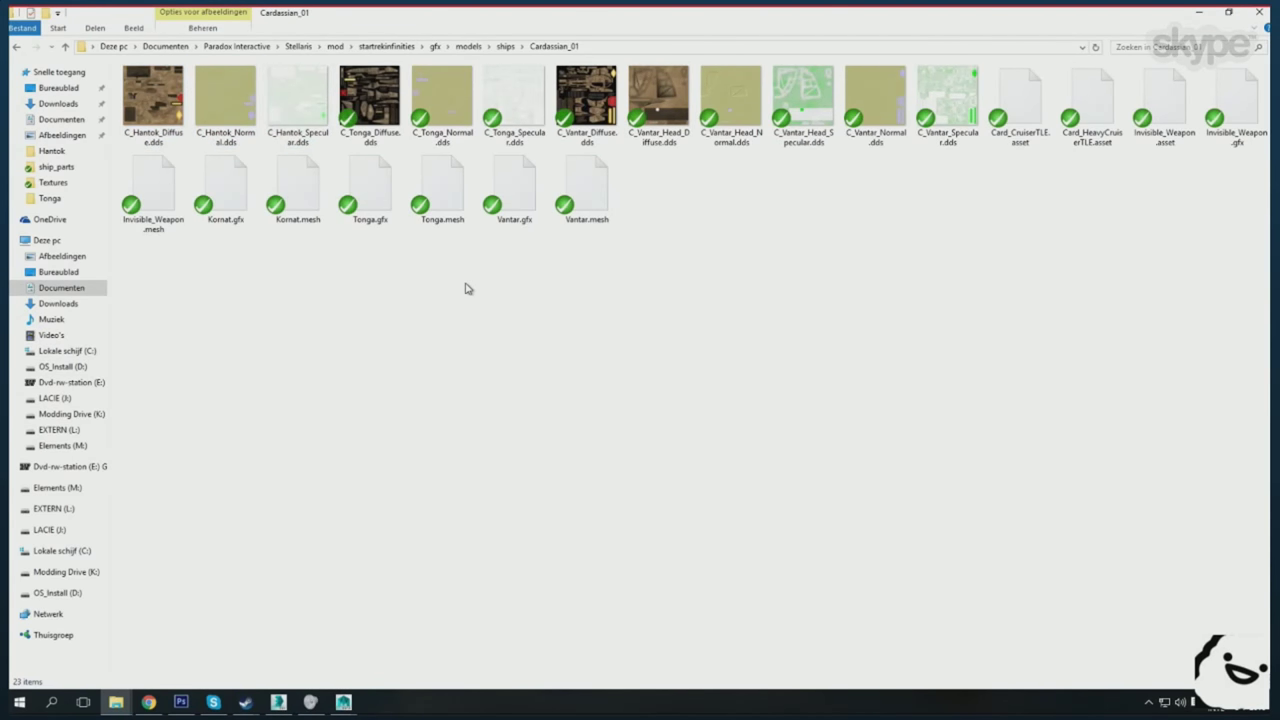
- Browse a second Explorer window to the Stellaris F_Galaxy export folder on drive K:
click(116, 701)
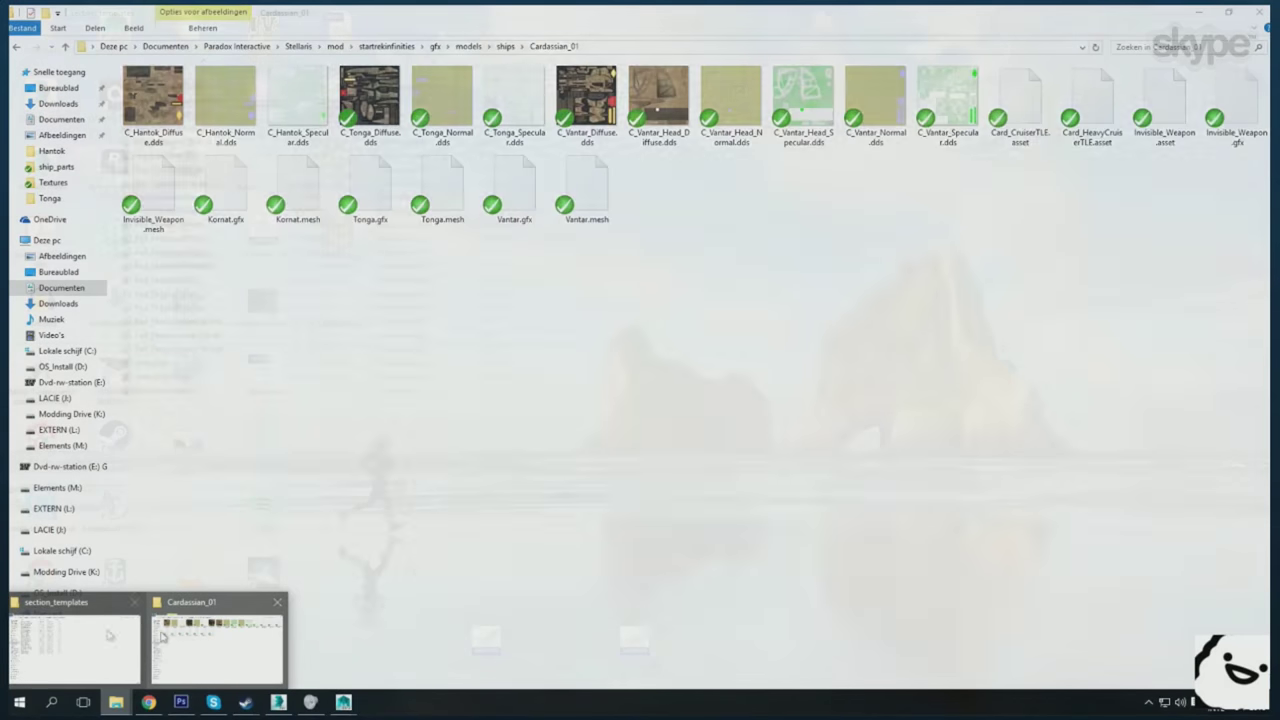
click(19, 701)
click(49, 606)
click(60, 413)
scroll(300, 300, down, 5)
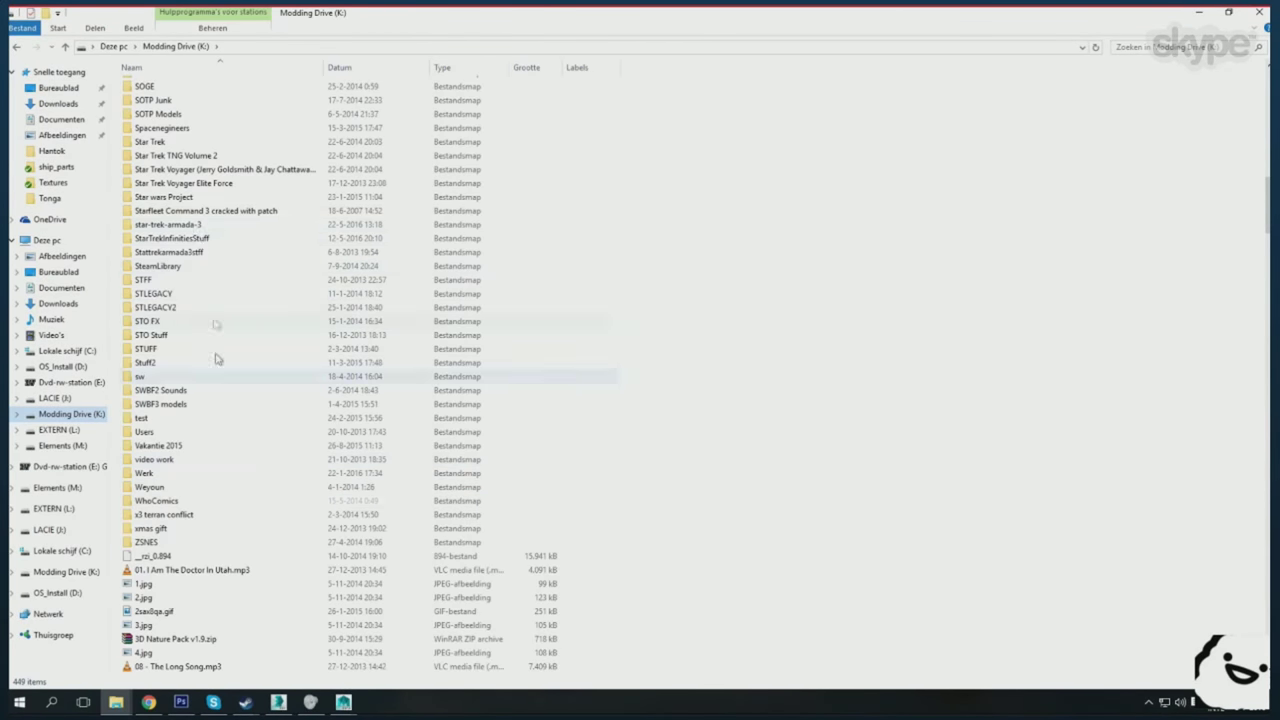
double_click(200, 378)
double_click(155, 87)
double_click(195, 553)
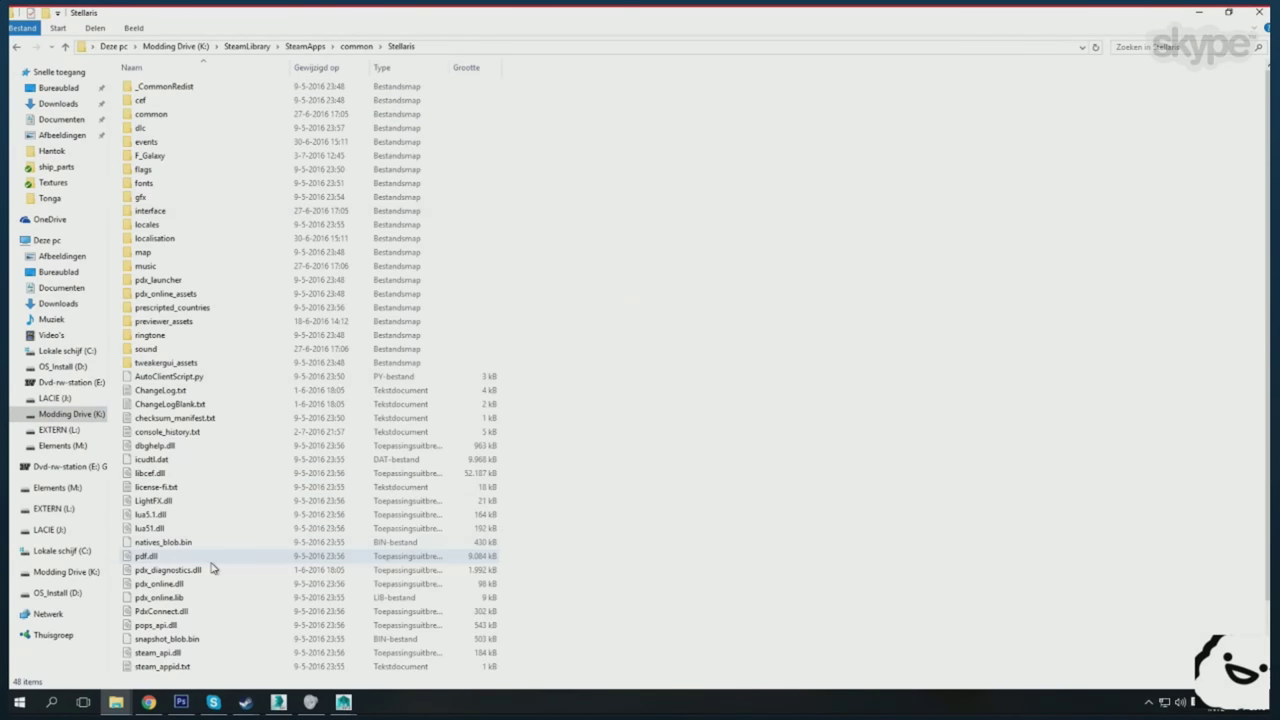
double_click(150, 155)
scroll(214, 171, down, 10)
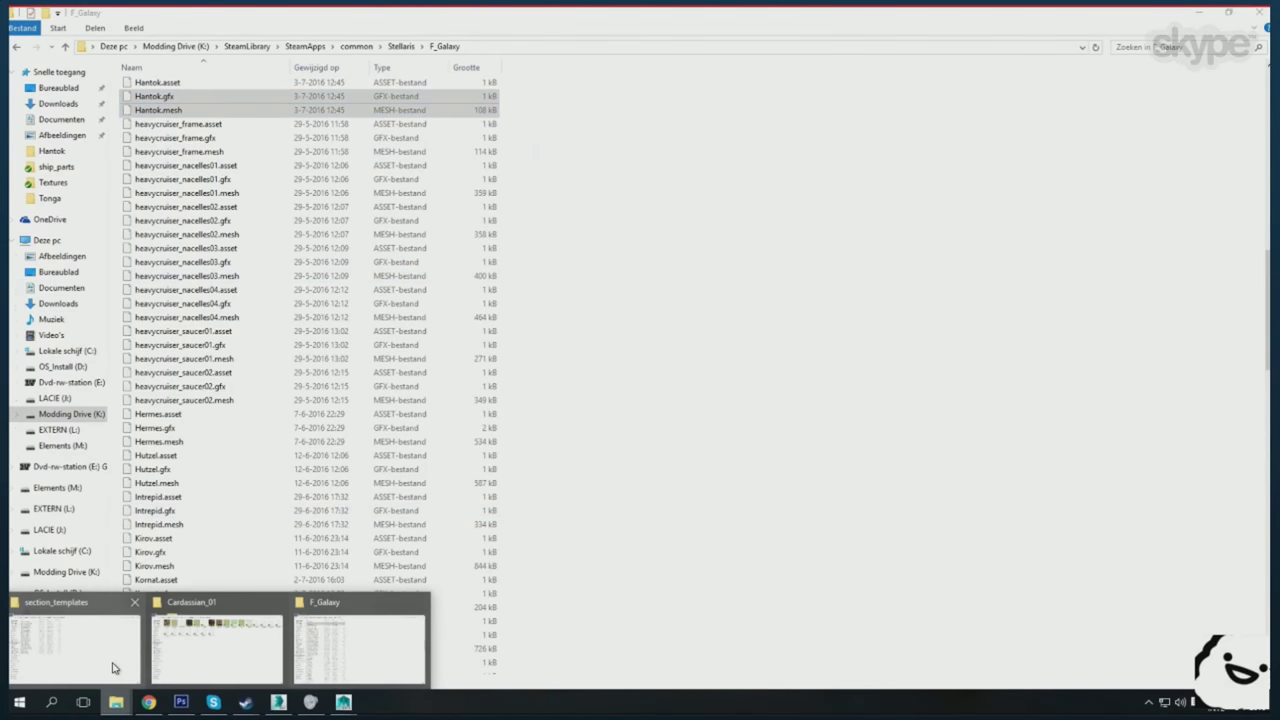
click(110, 640)
- Check Hantok.gfx and the Tonga .gfx in Notepad++, then go to the Federation_01 folder
right_click(1190, 96)
click(1190, 134)
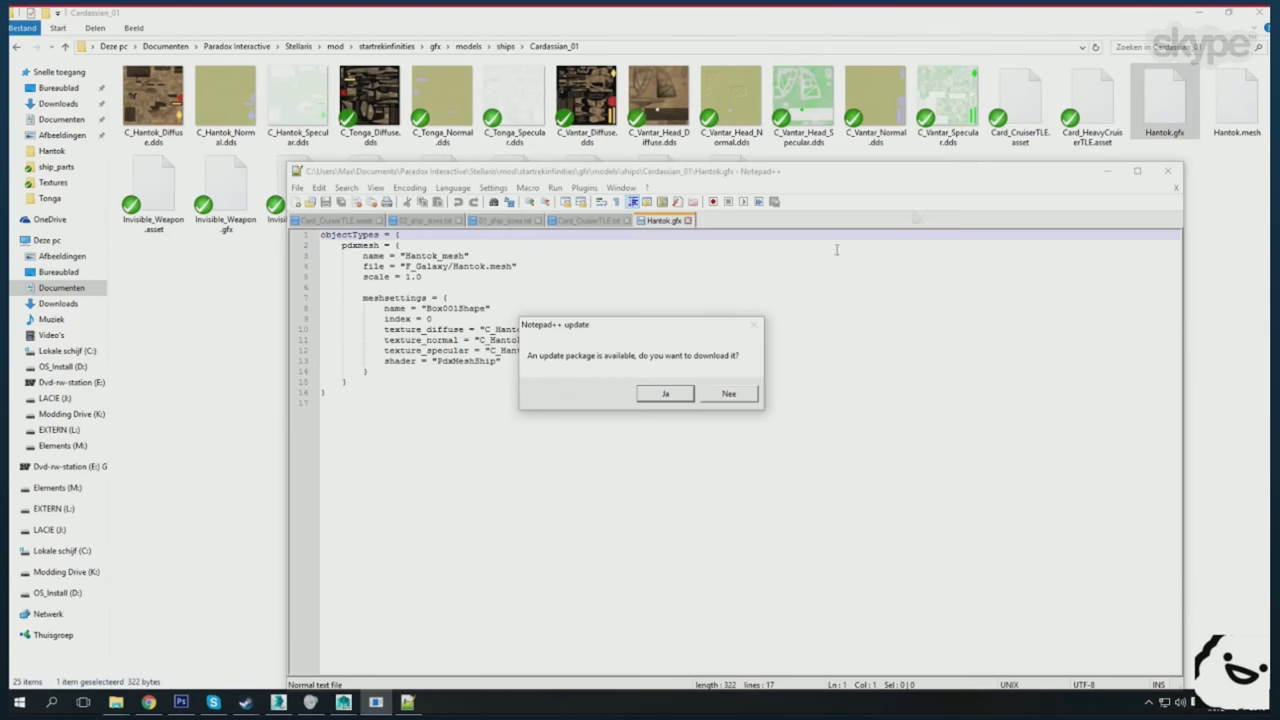
click(728, 393)
click(1107, 171)
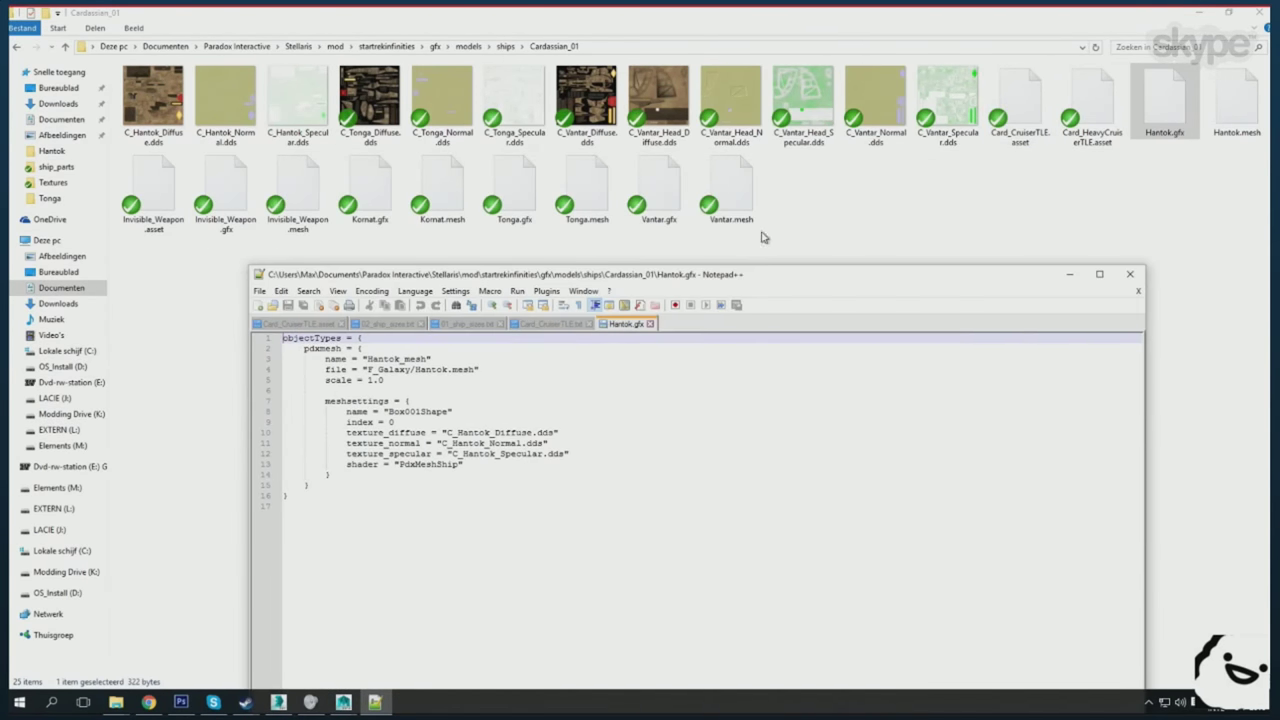
right_click(502, 165)
click(558, 200)
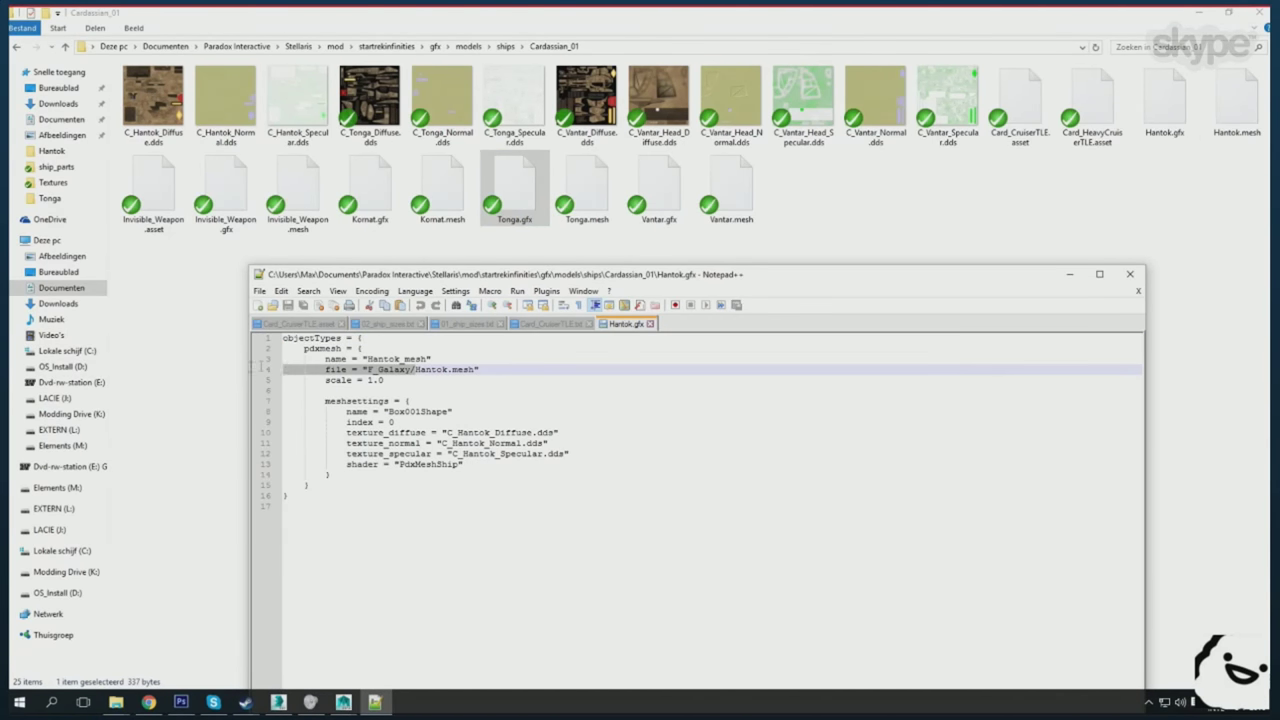
click(1129, 273)
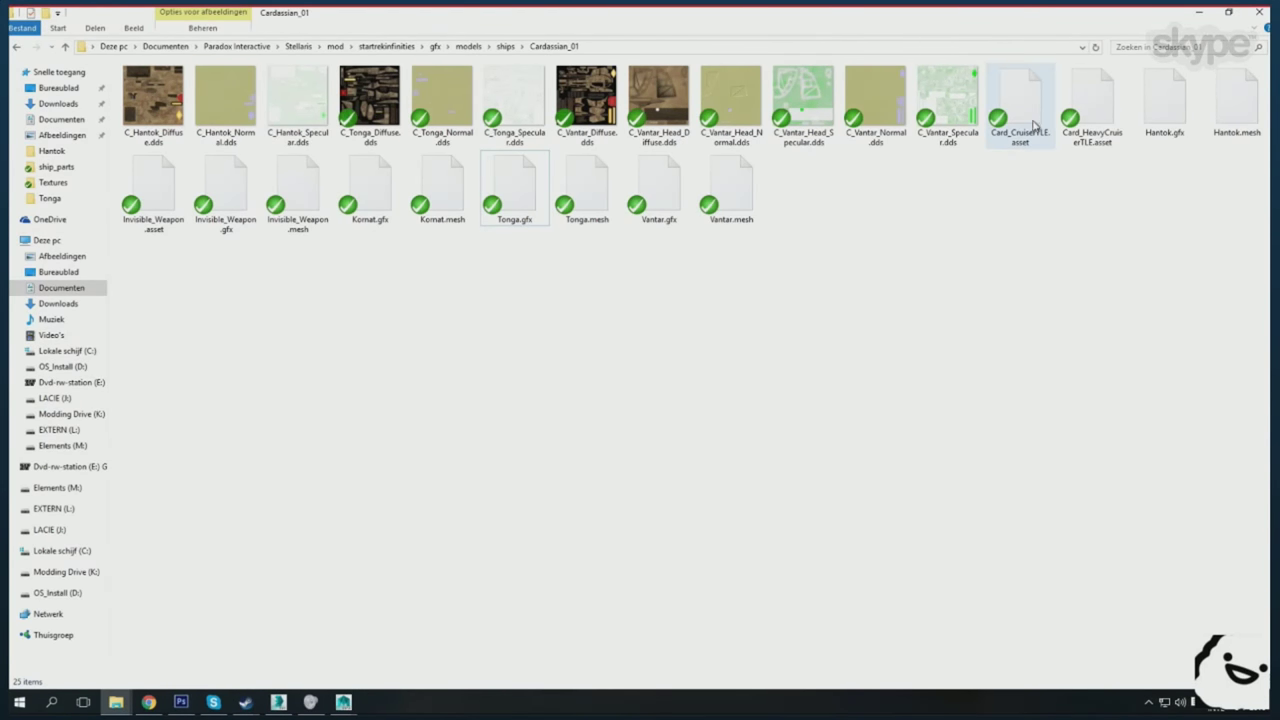
key(BackSpace)
double_click(224, 100)
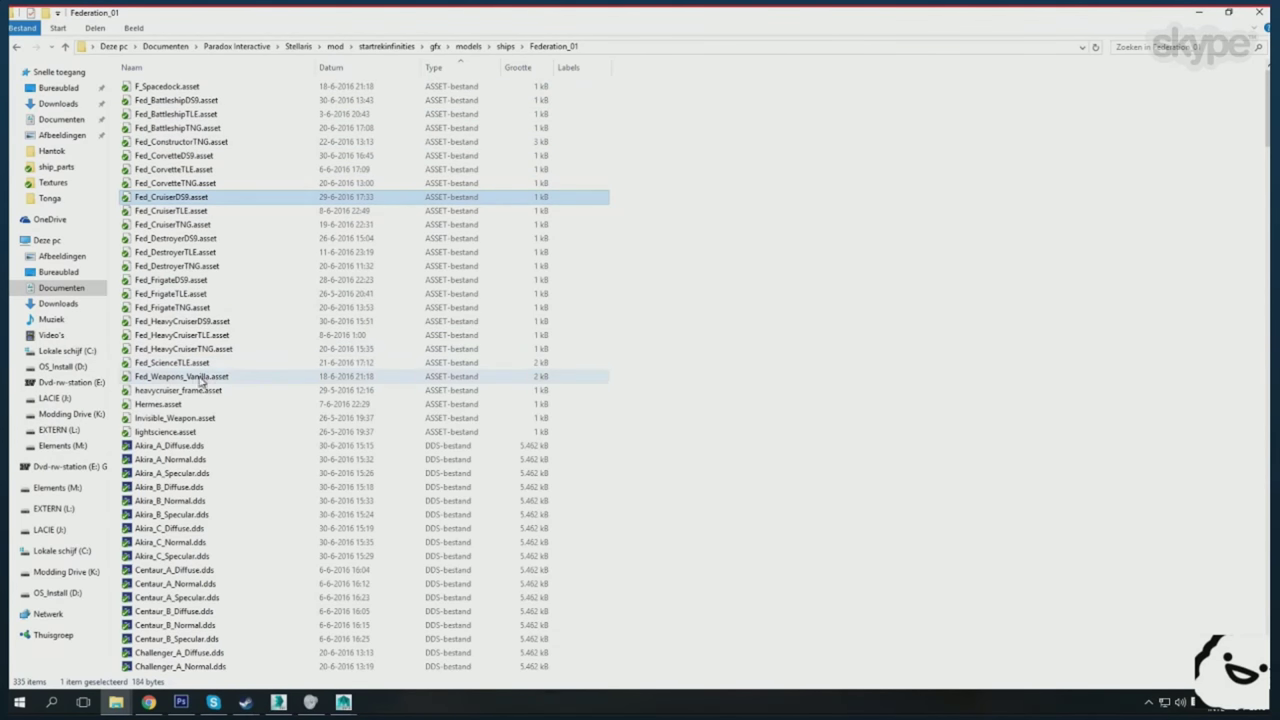
- Copy Fed_CorvetteTLE.asset as Card_CorvetteTLE.asset and delete its last two entity blocks
click(240, 170)
key(ctrl+c)
key(alt+Left)
key(alt+Left)
key(ctrl+v)
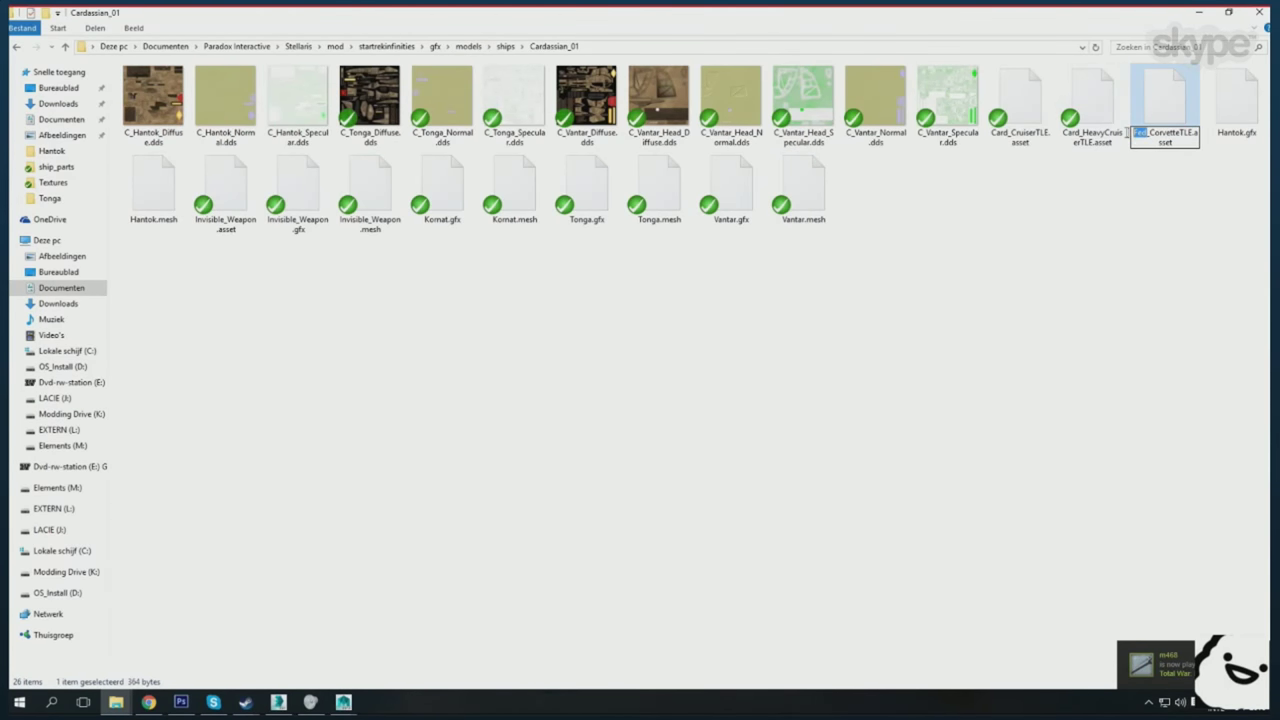
text(Card)
key(Return)
key(Return)
drag(323, 527, 252, 437)
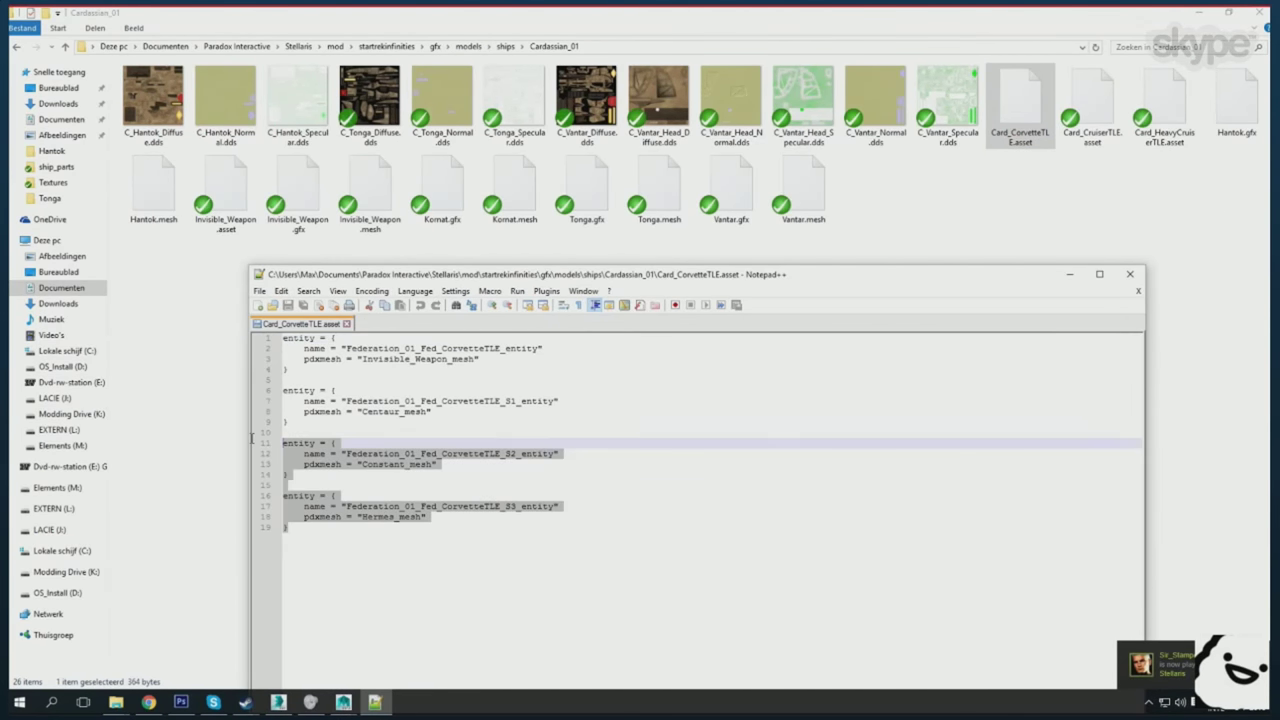
key(BackSpace)
key(BackSpace)
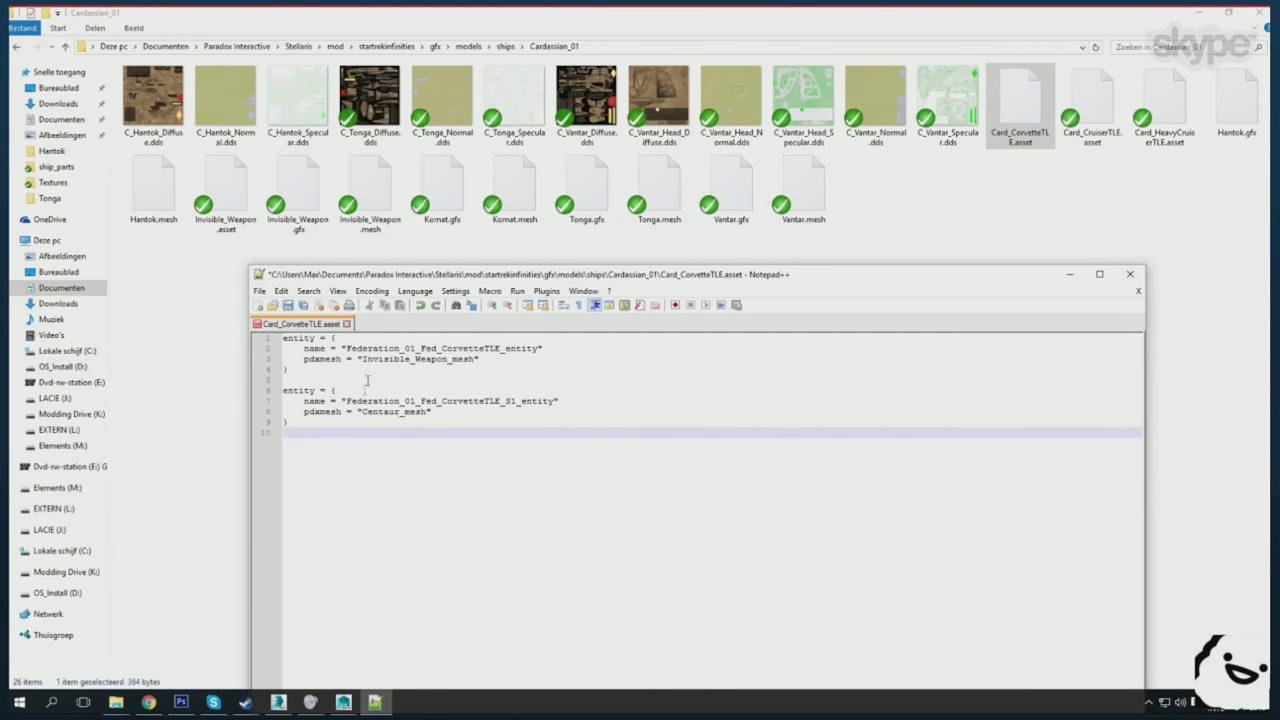
- Replace Federation/Fed with Card in both entity names and save Card_CorvetteTLE.asset
double_click(390, 412)
drag(400, 401, 341, 404)
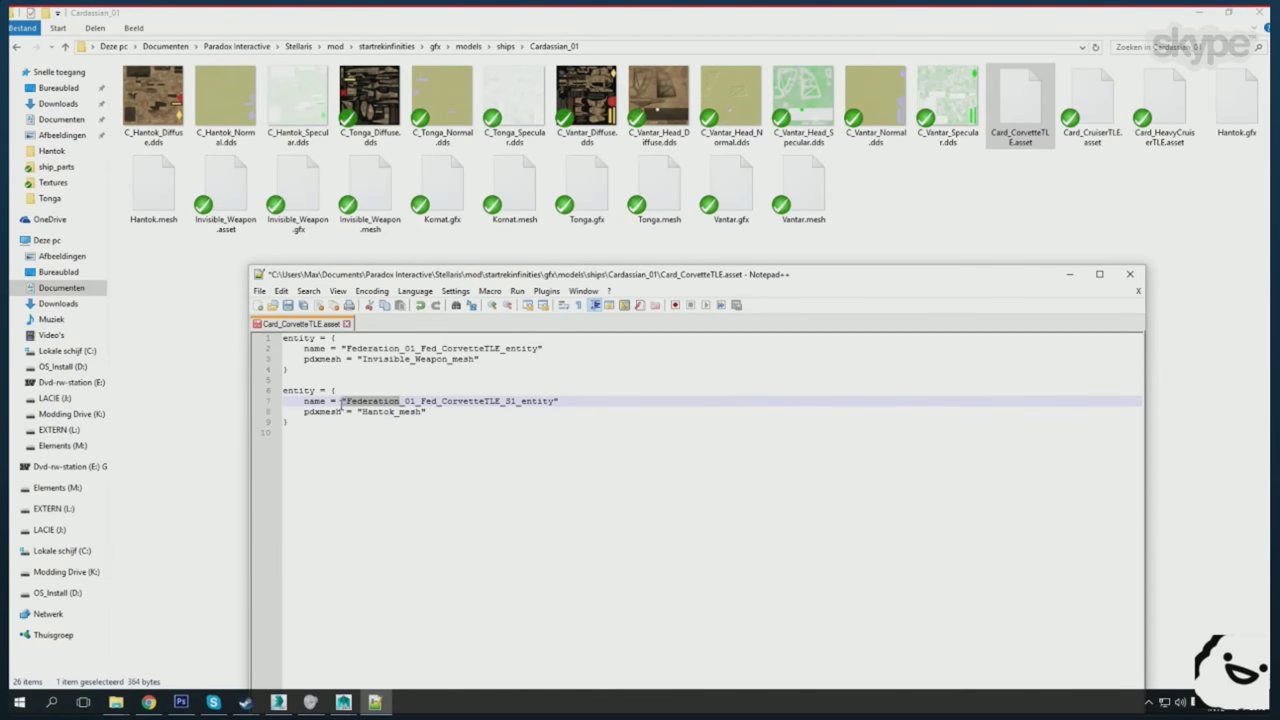
text(Cardassia)
click(372, 348)
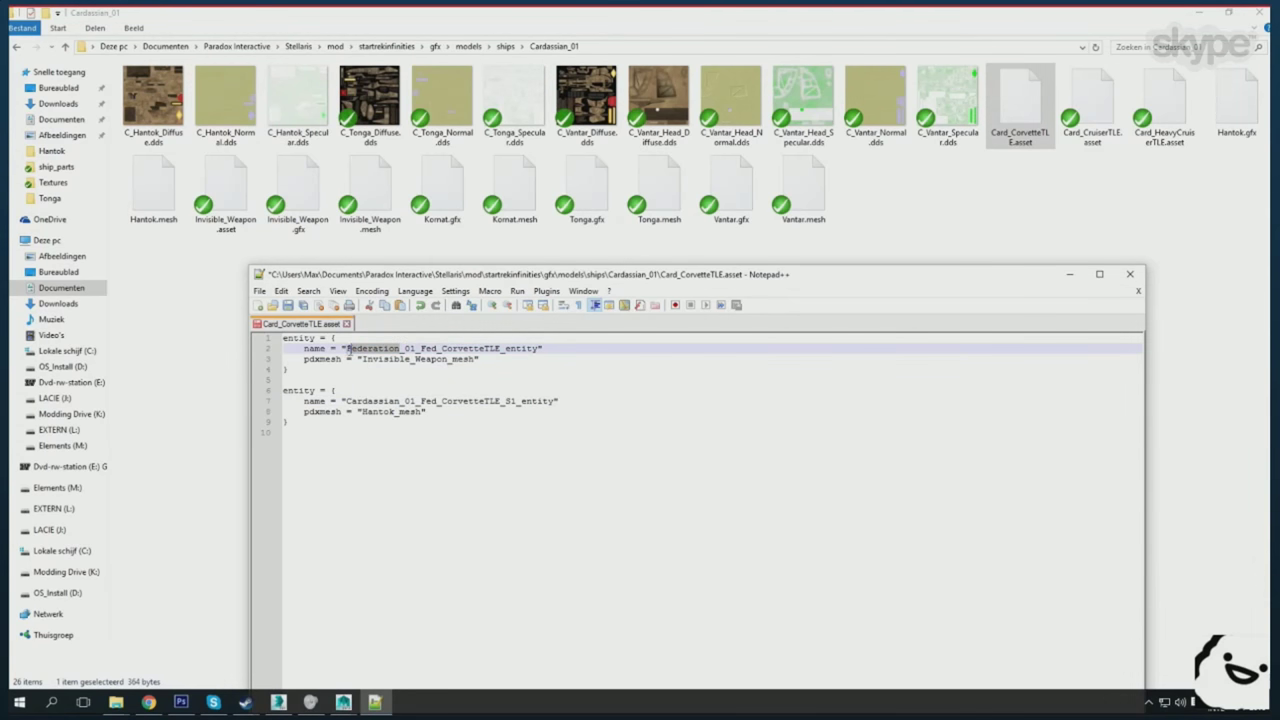
text(Cardassia)
click(1130, 274)
mouse_move(116, 702)
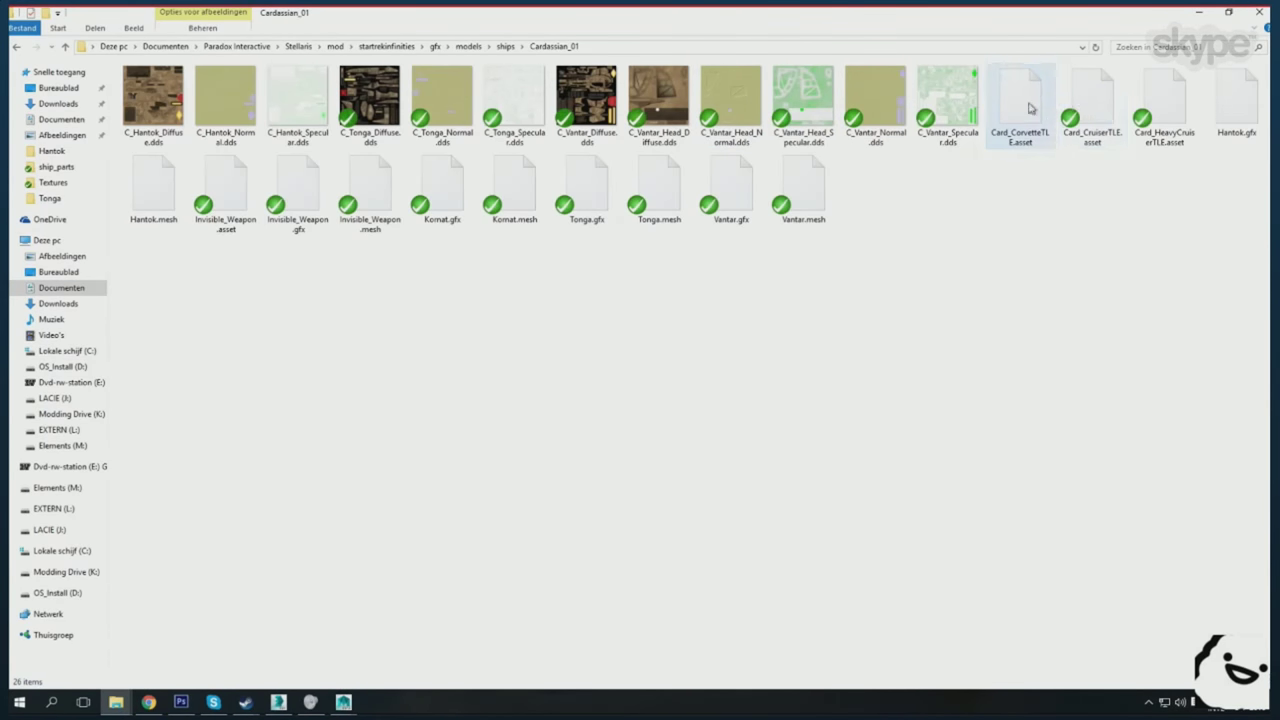
double_click(1028, 106)
text(Card)
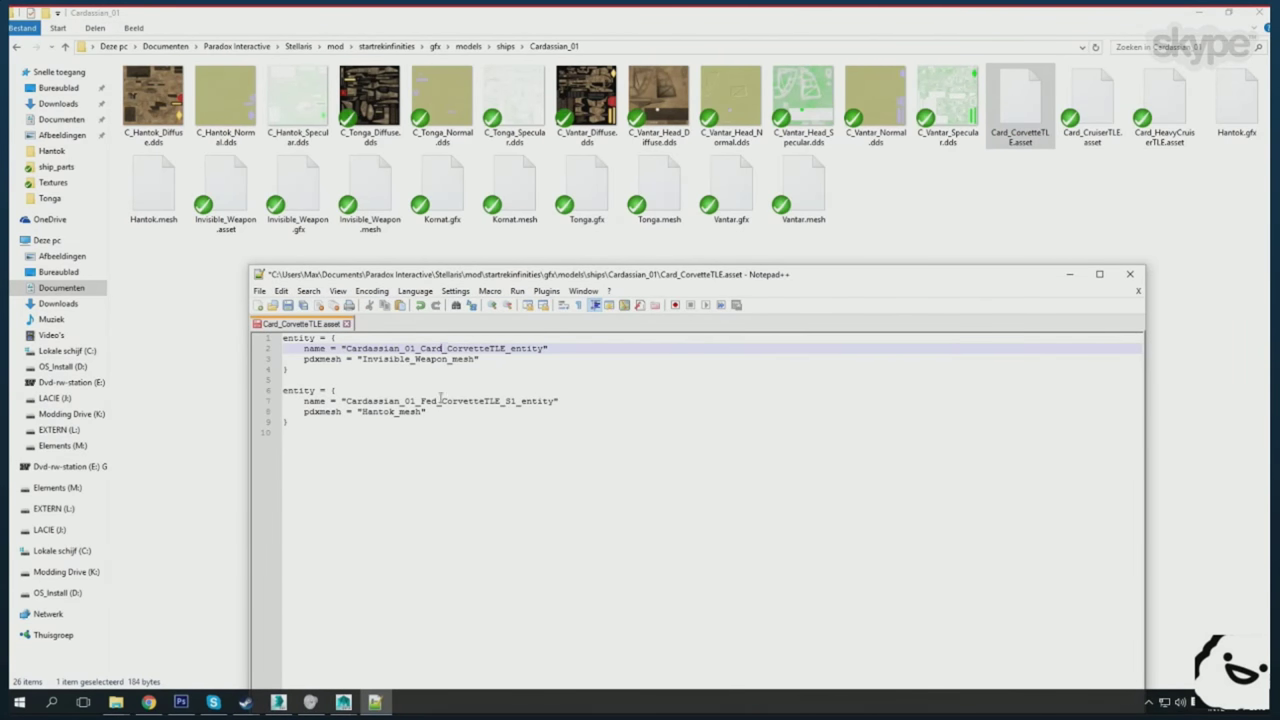
double_click(430, 400)
text(Card)
key(ctrl+s)
click(1130, 274)
click(386, 46)
- Duplicate the Fed_CorvetteTLE.txt section template as Card_CorvetteTLE.txt in common/section_templates
double_click(150, 86)
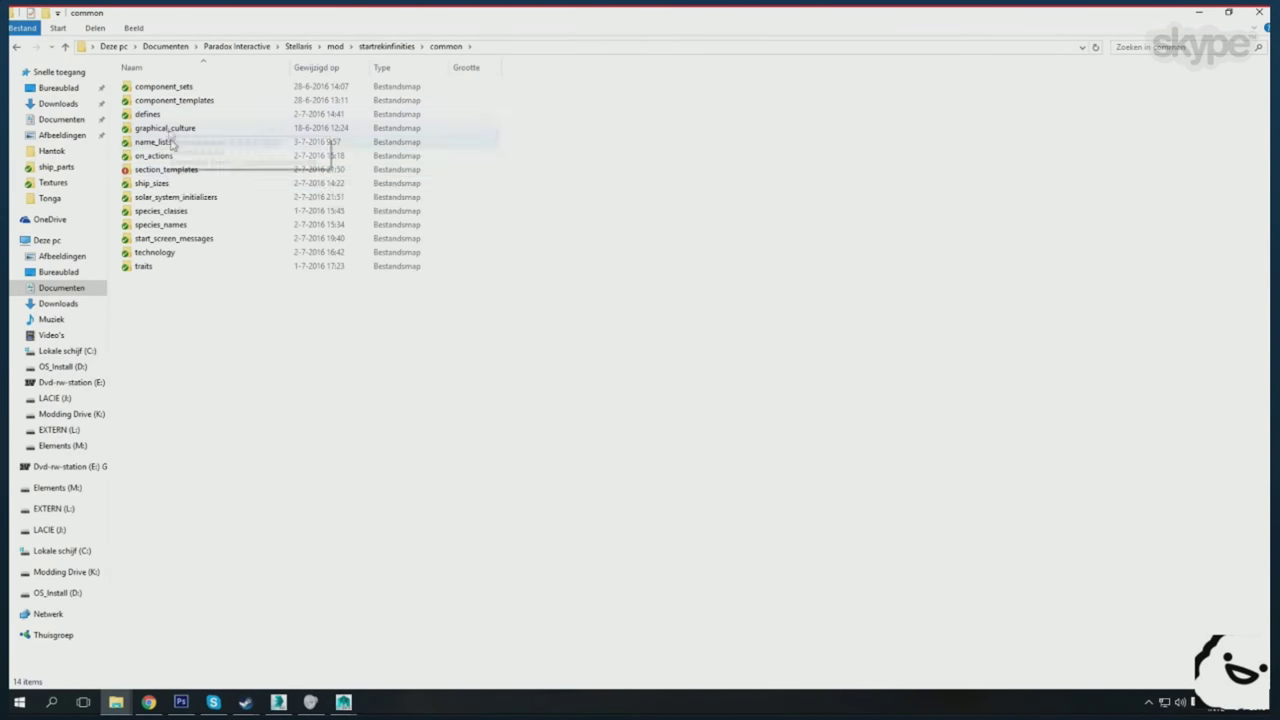
double_click(165, 169)
click(200, 169)
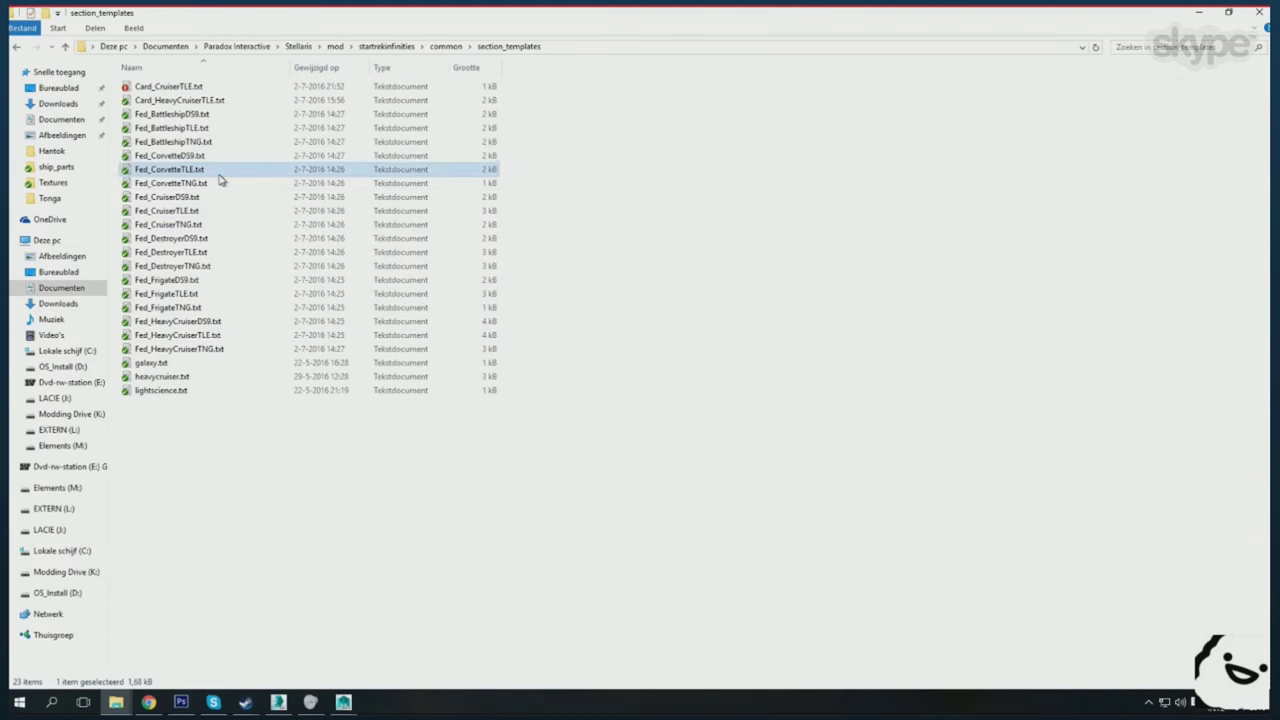
key(ctrl+c)
key(ctrl+v)
key(F2)
key(BackSpace)
key(Return)
right_click(180, 86)
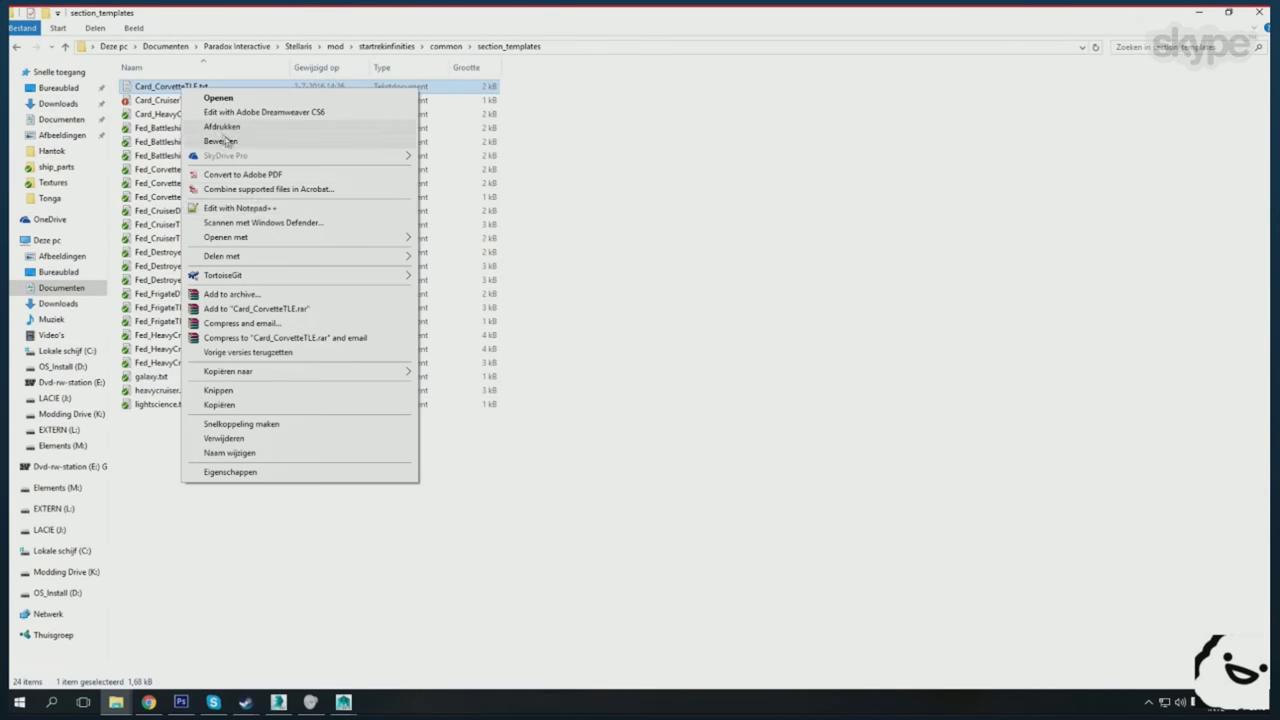
click(229, 137)
- Change the template's section key to HANTOK and delete all sections after the first
drag(442, 286, 612, 118)
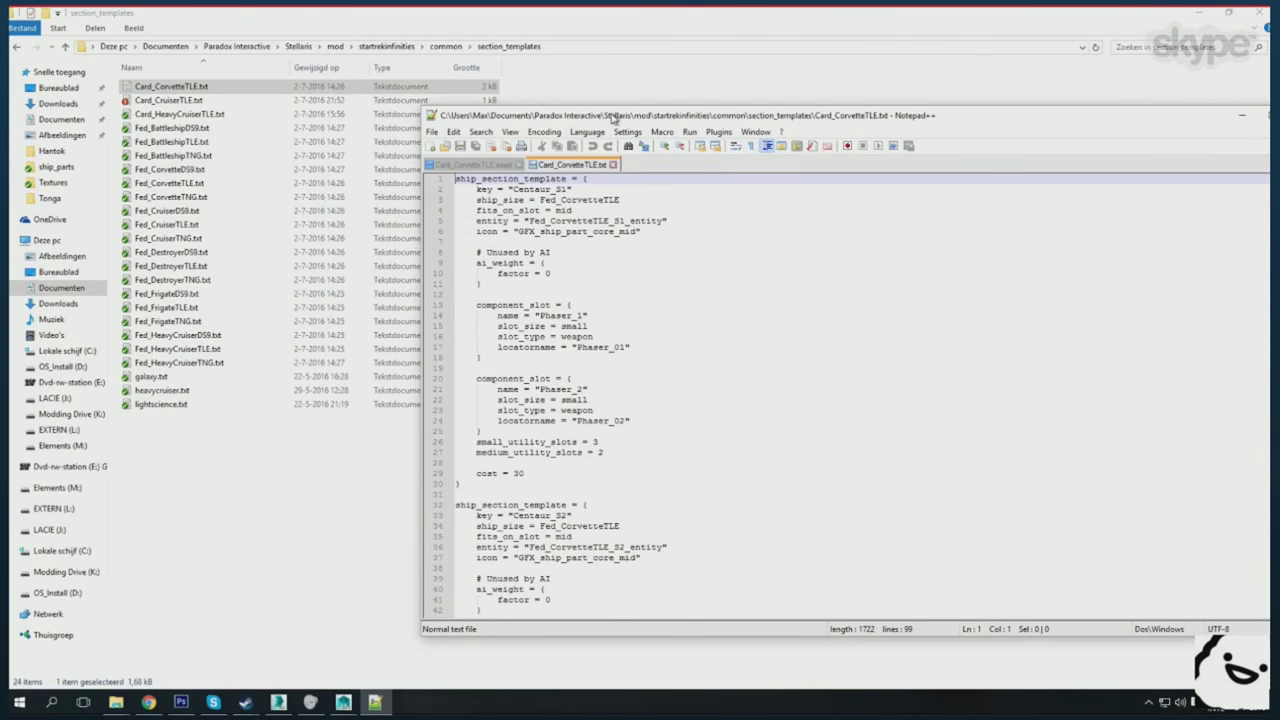
mouse_move(513, 189)
mouse_down()
mouse_move(552, 189)
mouse_move(557, 220)
mouse_up()
text(HANTOKCardCard)
click(560, 473)
scroll(583, 438, down, 9)
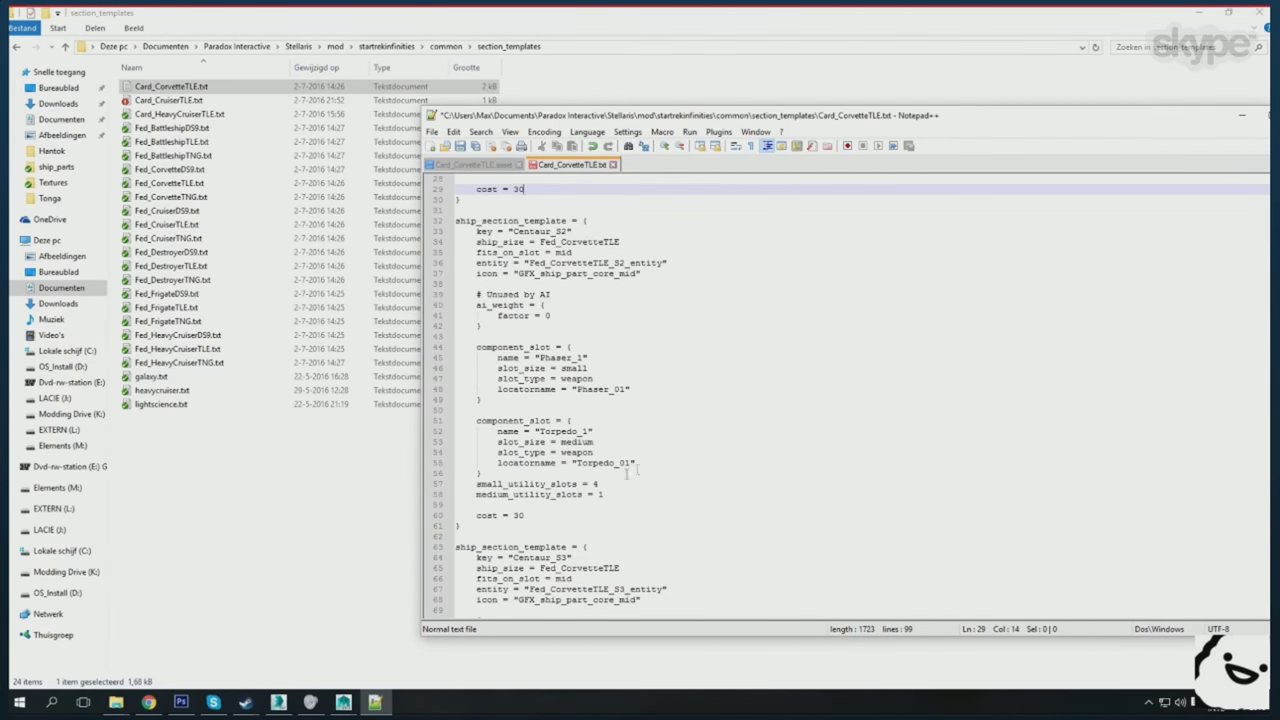
drag(456, 416, 456, 500)
scroll(516, 458, up, 8)
drag(516, 458, 540, 610)
key(Delete)
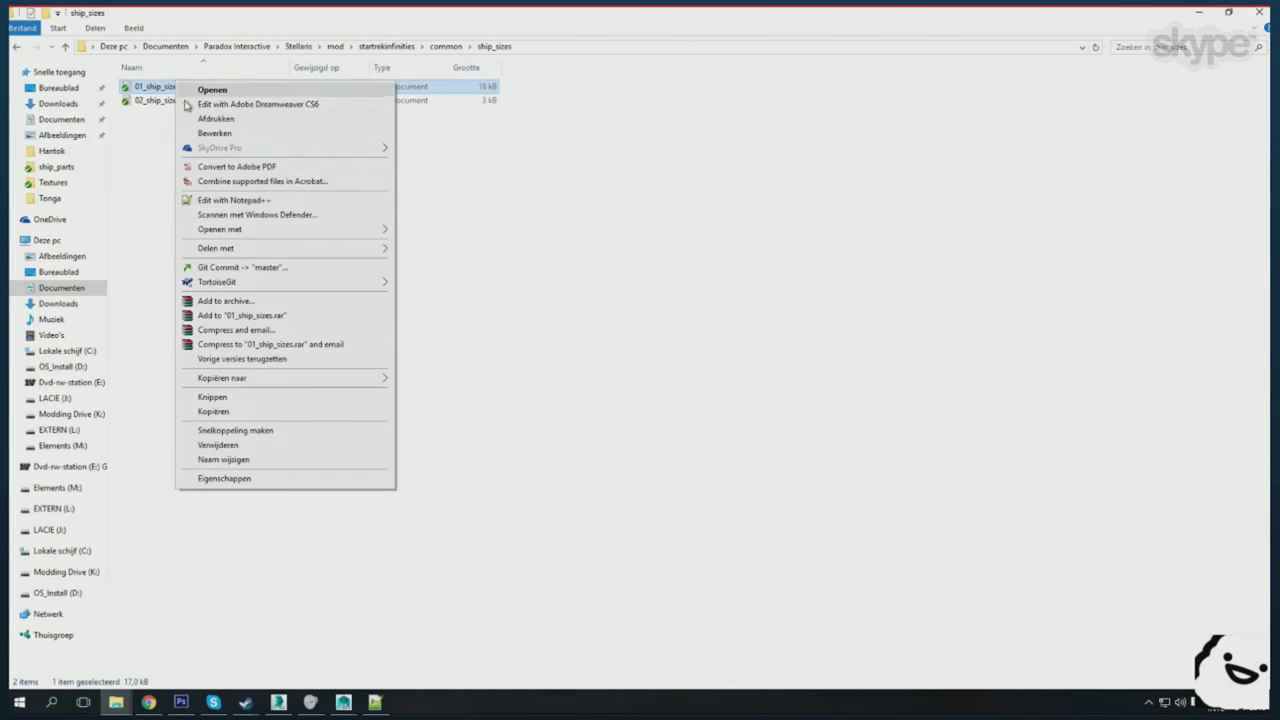
- Copy the Fed_CorvetteTLE block from 01_ship_sizes.txt into 02_ship_sizes.txt under the TLE header
click(233, 200)
scroll(547, 513, down, 8)
scroll(547, 513, down, 8)
scroll(547, 513, down, 8)
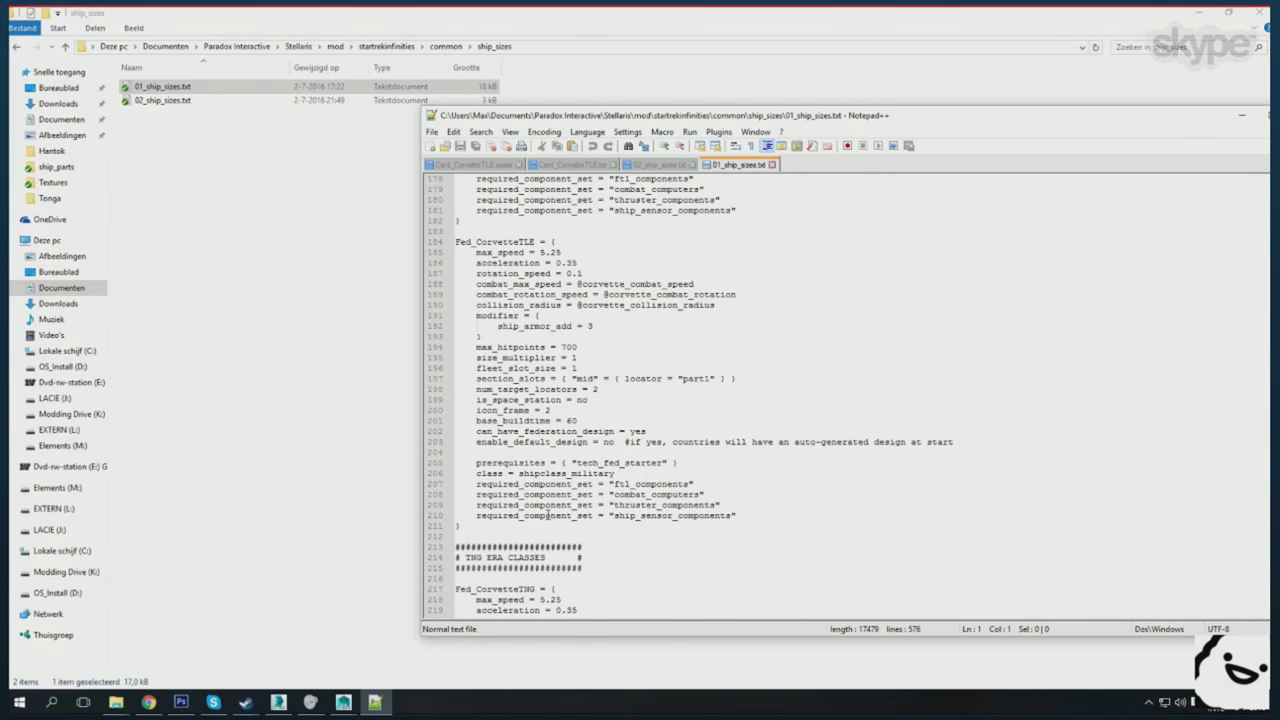
drag(547, 520, 455, 241)
click(655, 164)
click(605, 225)
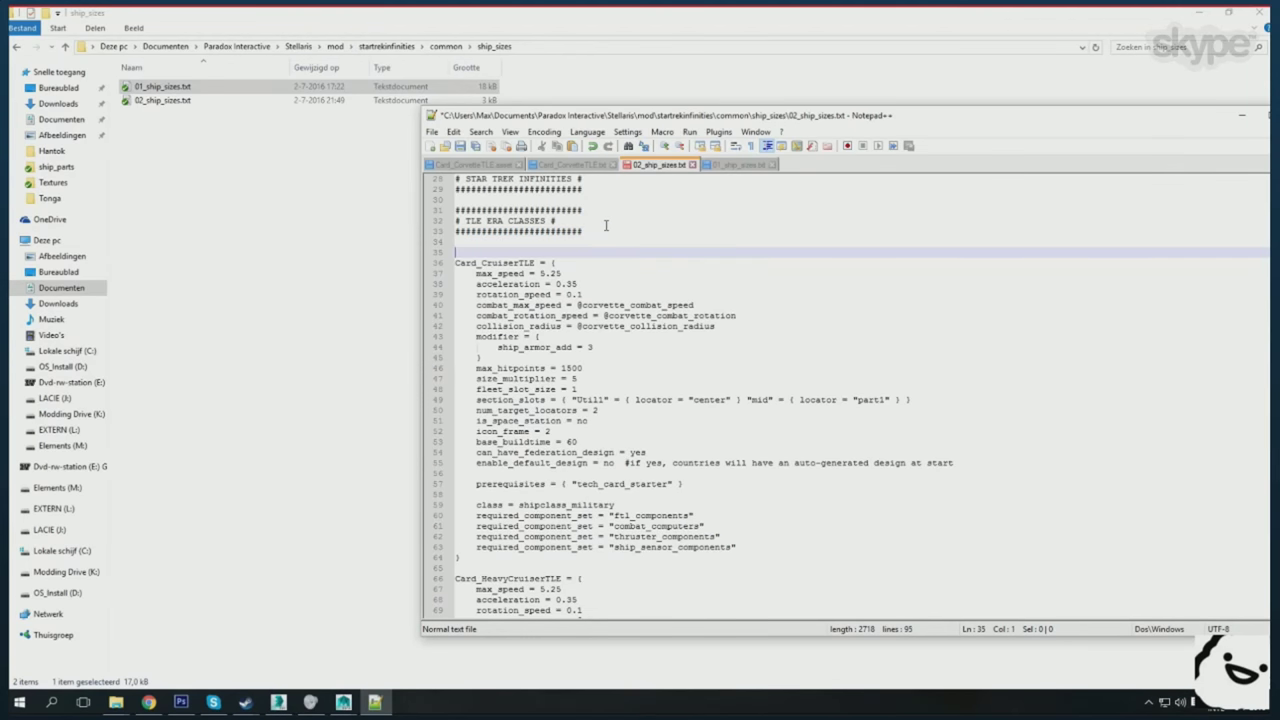
key(ctrl+v)
click(658, 368)
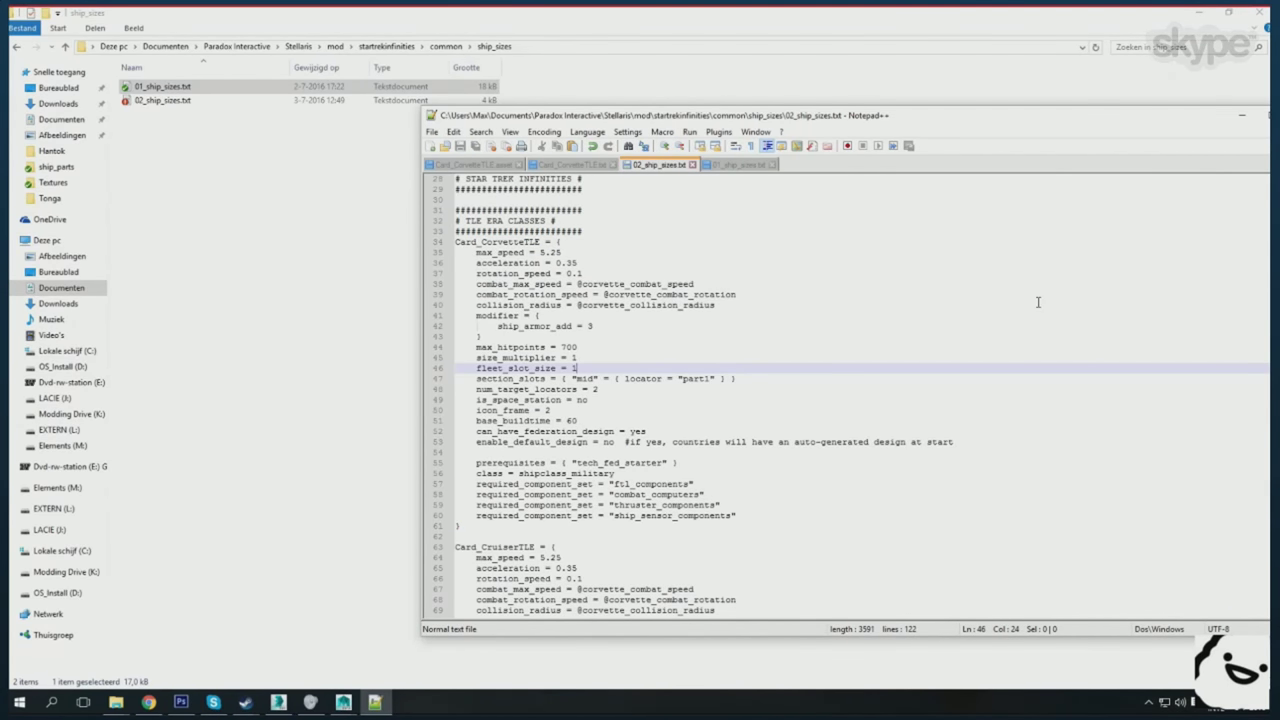
click(258, 706)
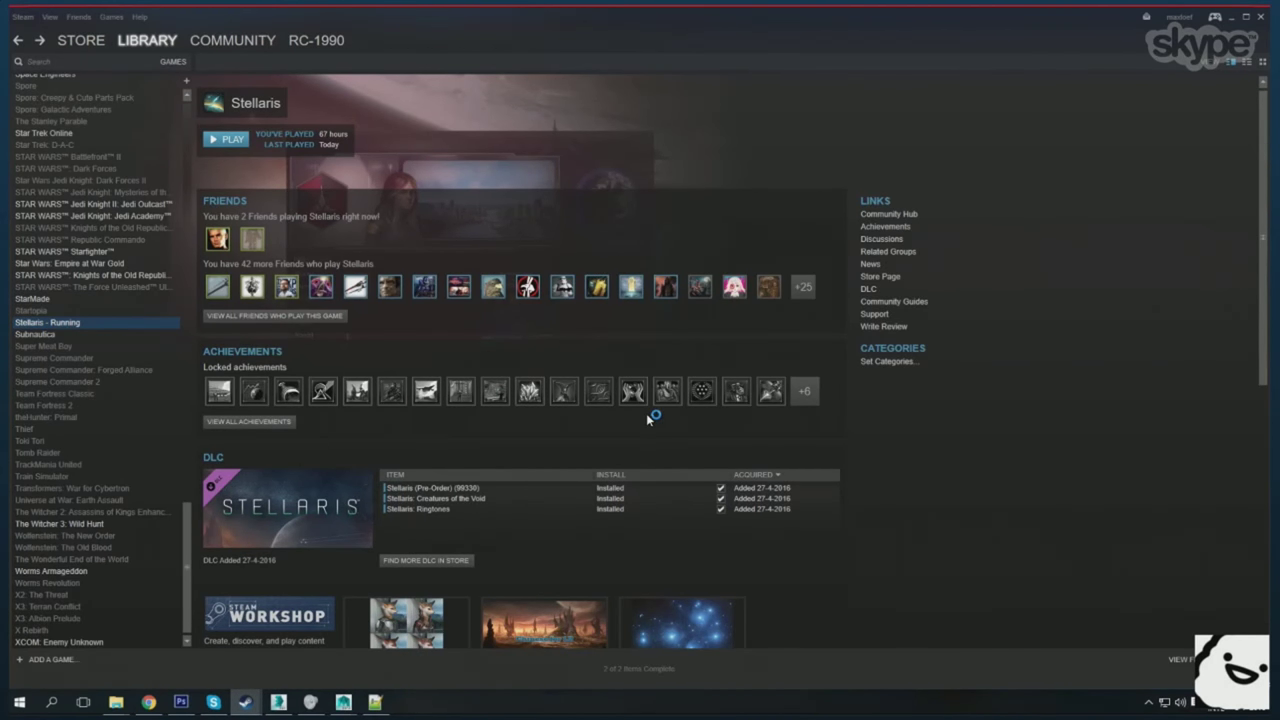
- Start Stellaris from the launcher and let it load to the v1.2.1 main menu
click(375, 702)
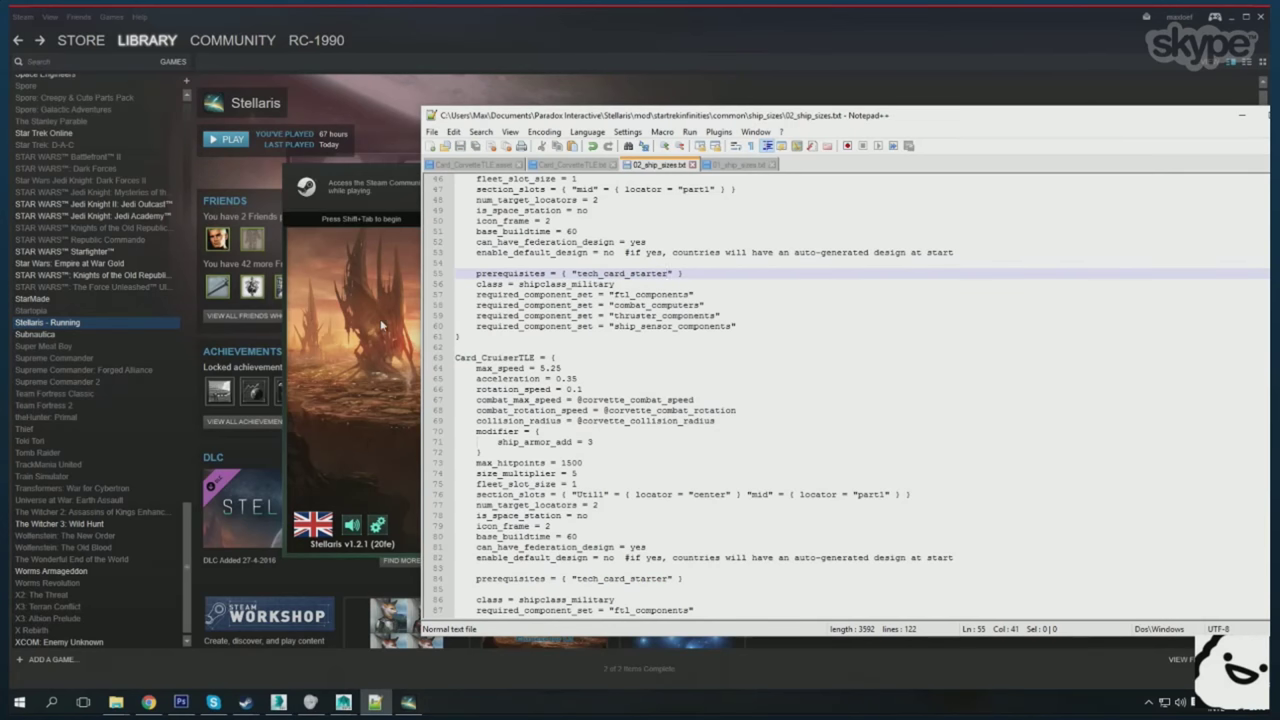
click(591, 104)
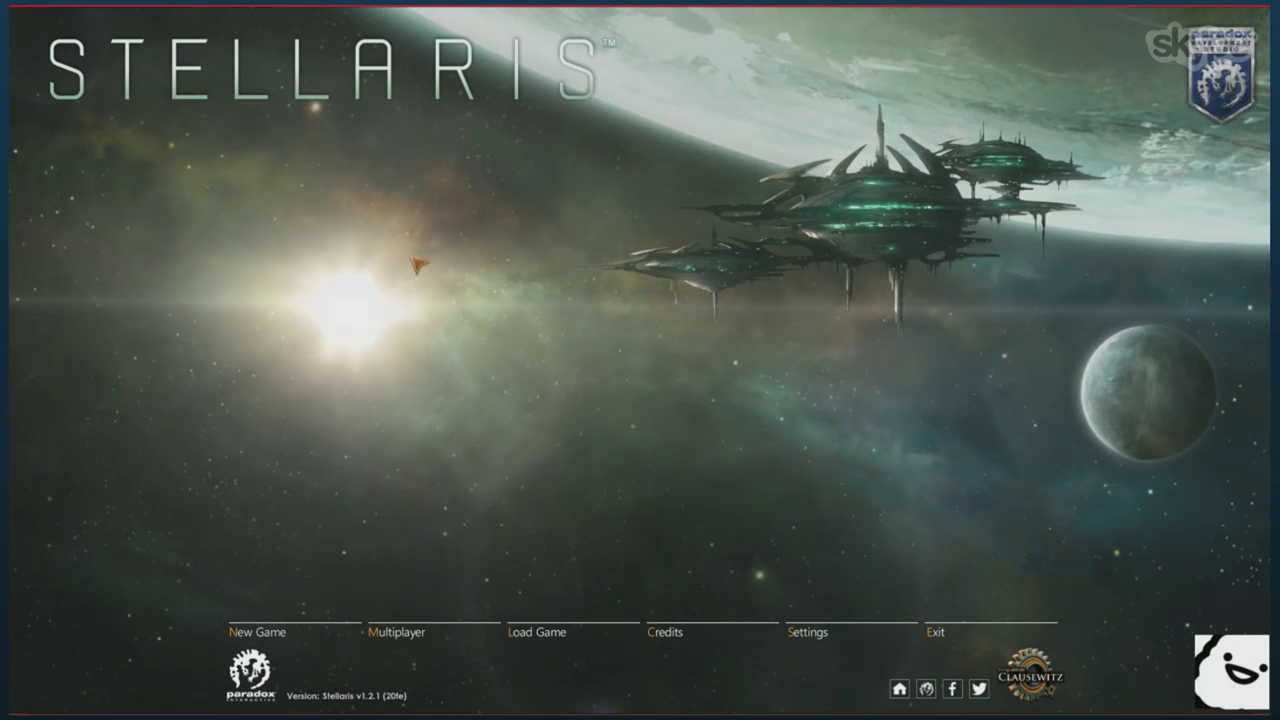
- Select the Cardassian Union empire for a new game and open it for editing
click(281, 572)
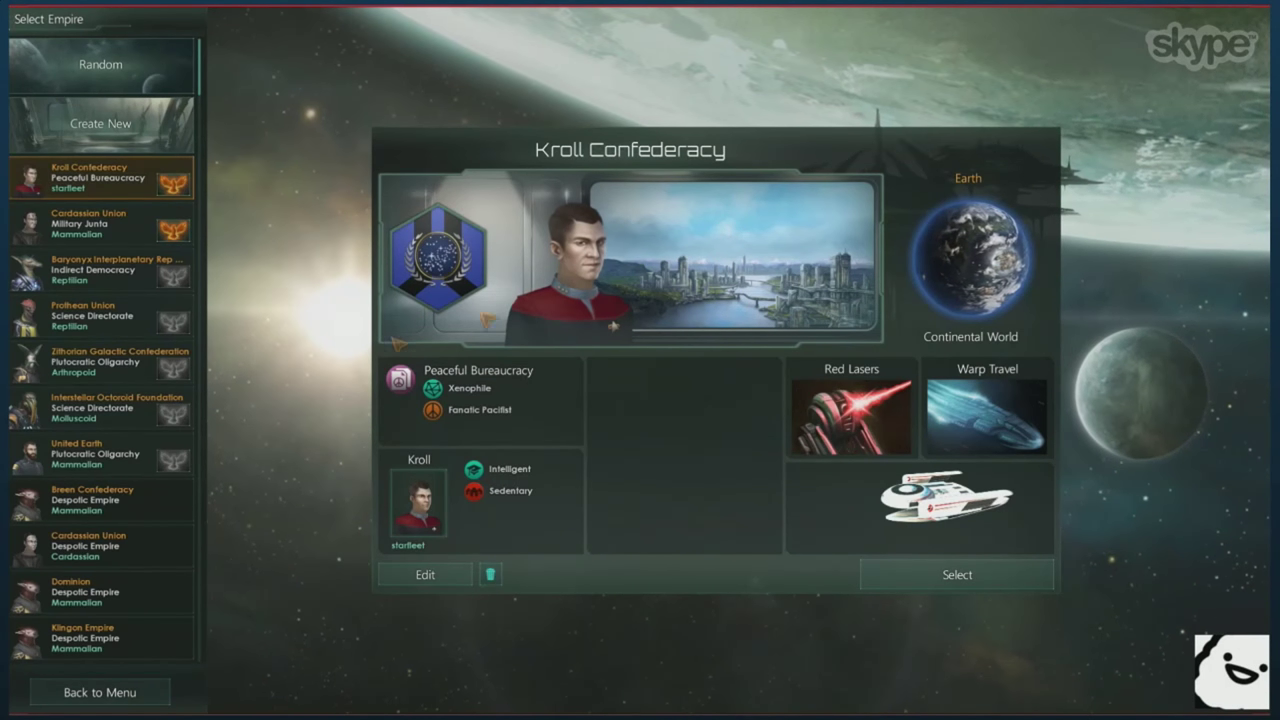
click(115, 474)
scroll(115, 474, down, 2)
click(110, 640)
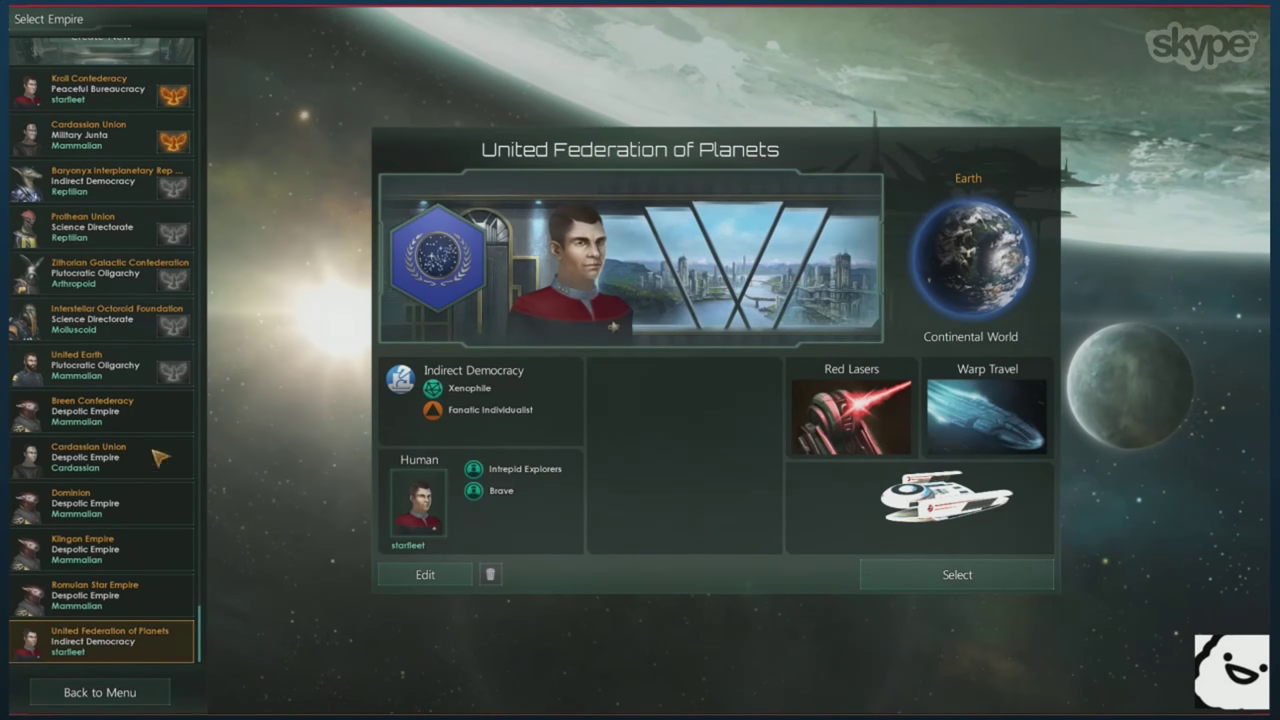
click(114, 457)
click(440, 574)
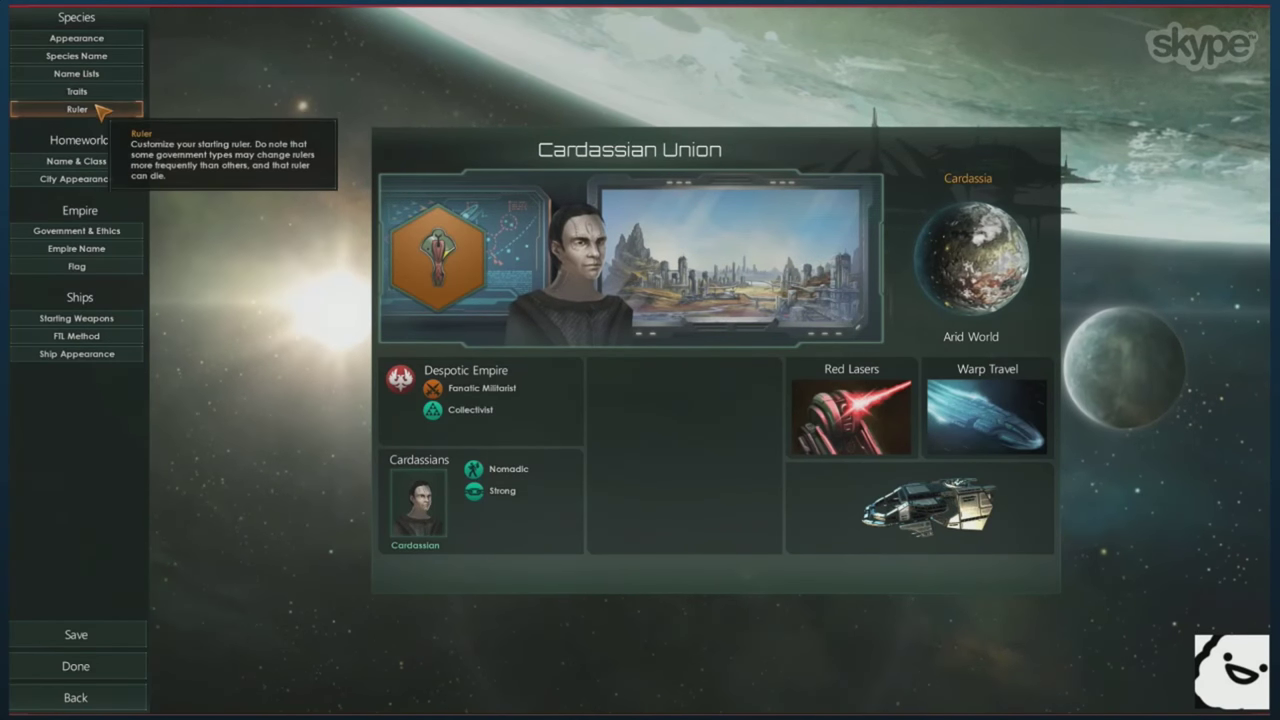
- Give it a female ruler and Military Dictatorship government, replace the saved design, and start
click(77, 109)
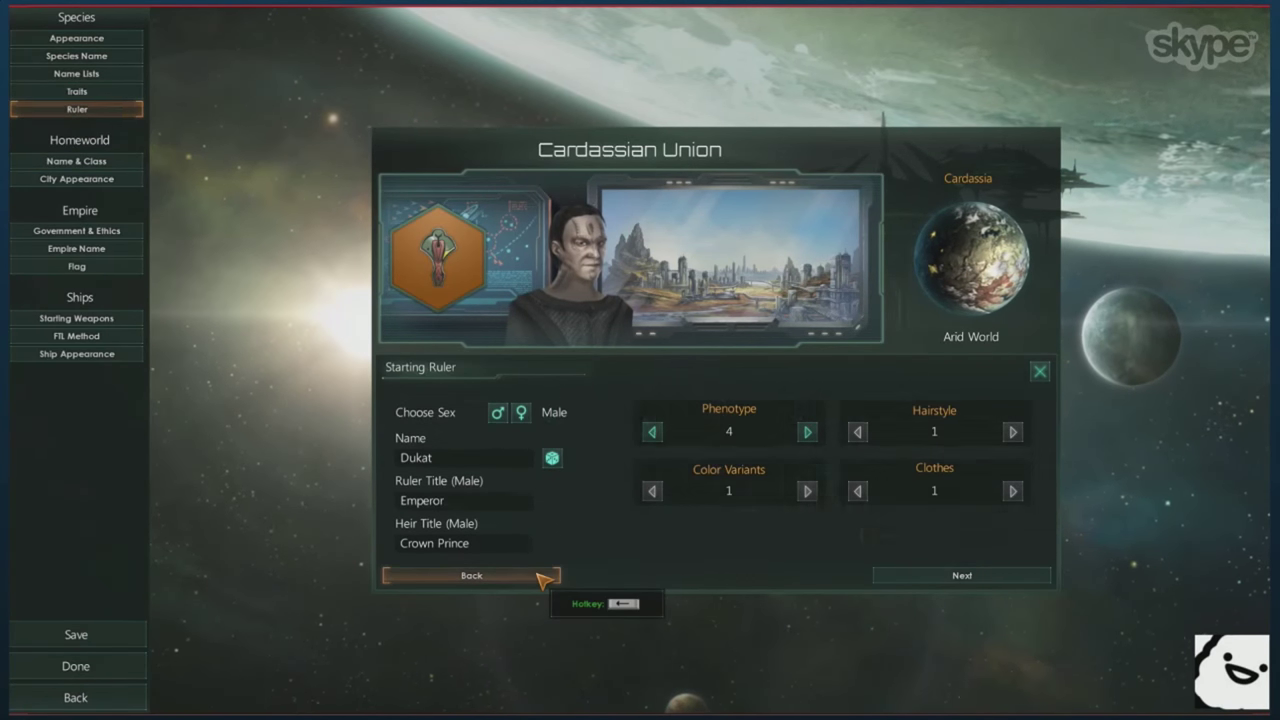
click(540, 575)
click(76, 231)
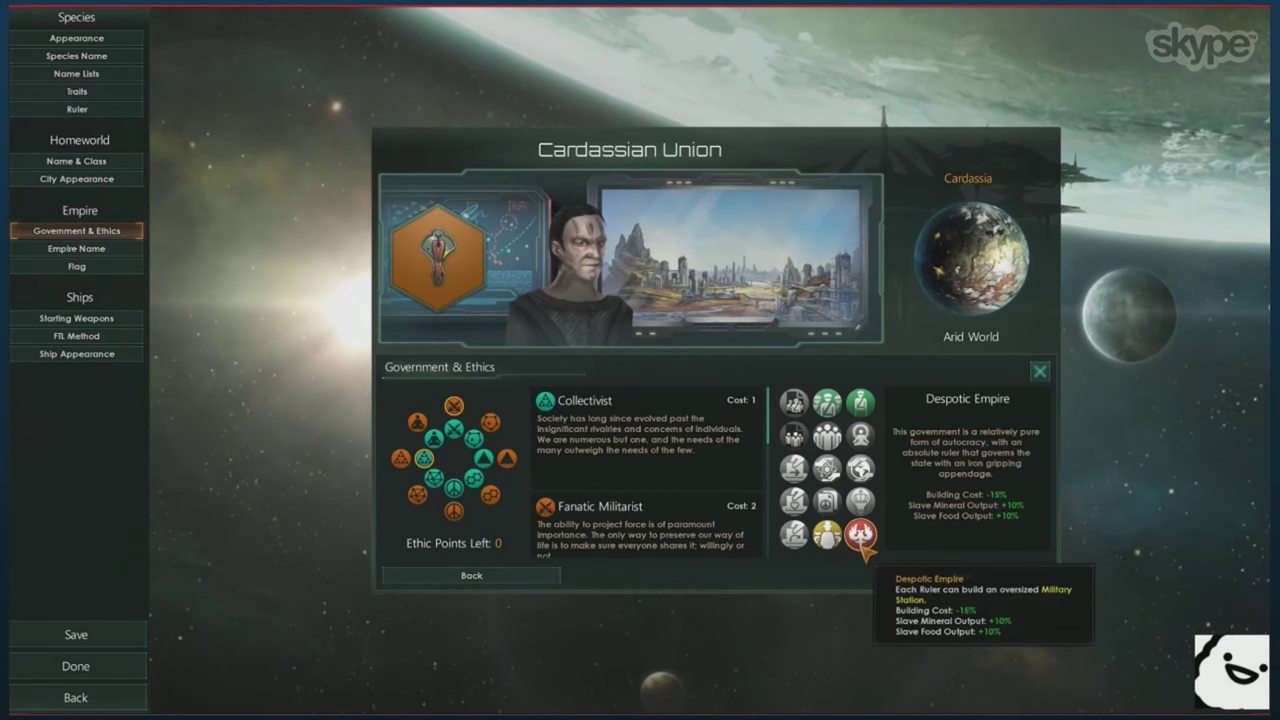
click(862, 404)
click(983, 575)
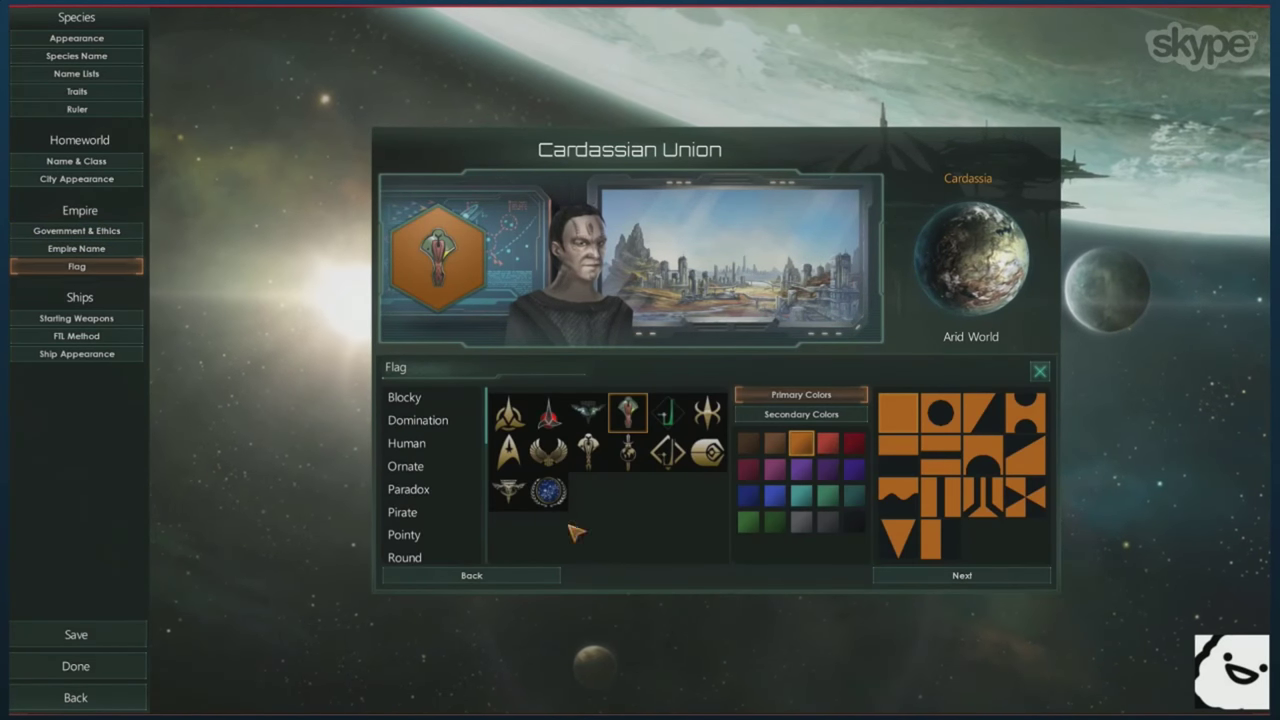
click(77, 109)
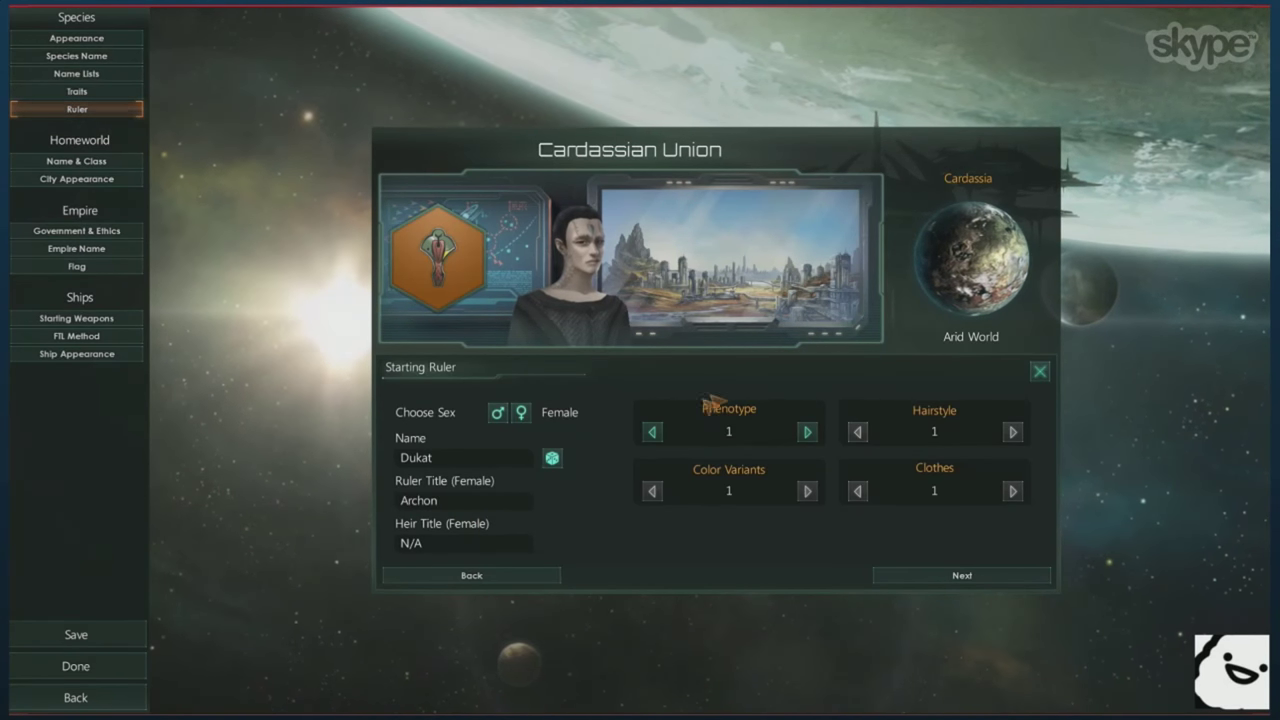
click(925, 577)
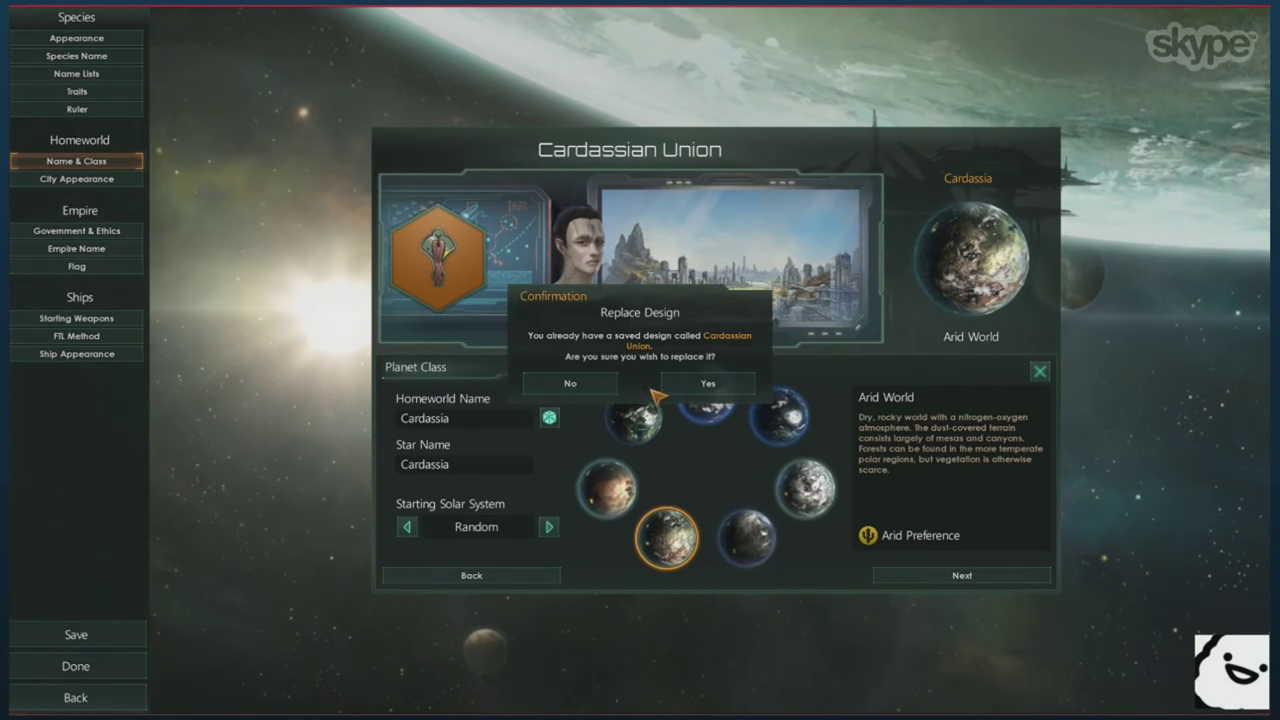
click(660, 392)
click(920, 574)
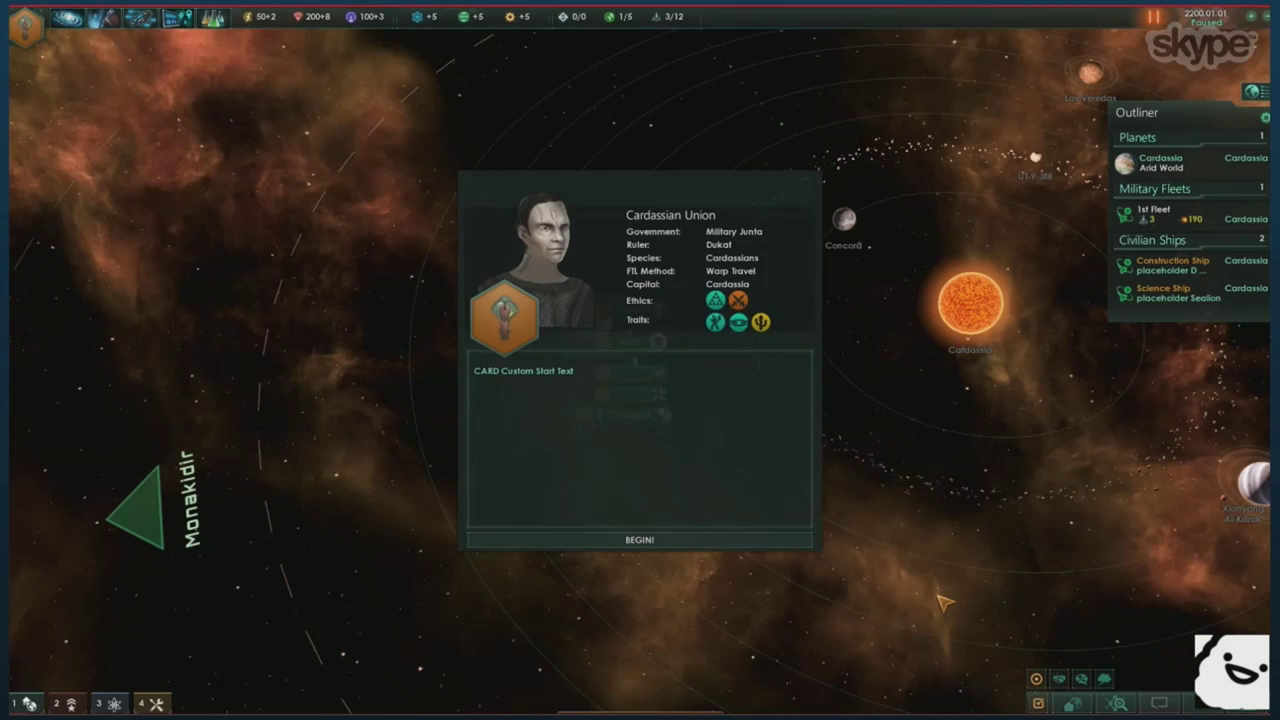
- Dismiss the start dialog and research notice to begin playing
click(640, 531)
click(690, 448)
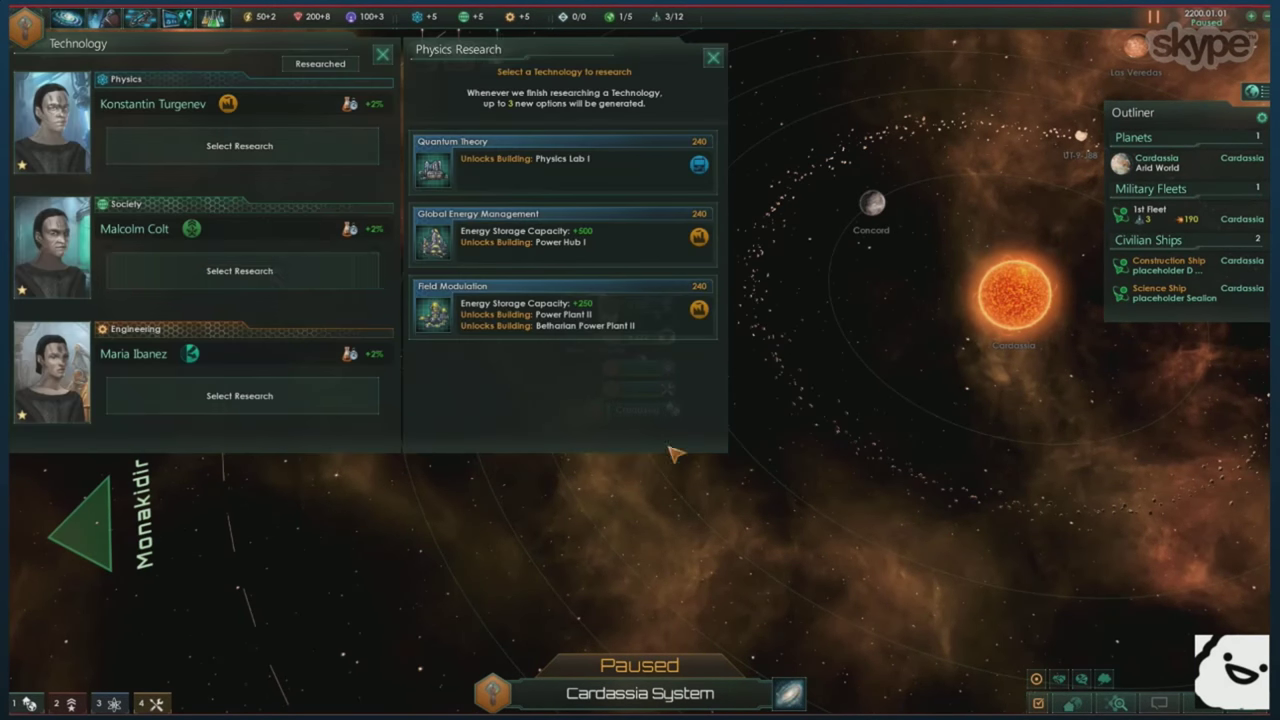
scroll(735, 284, up, 5)
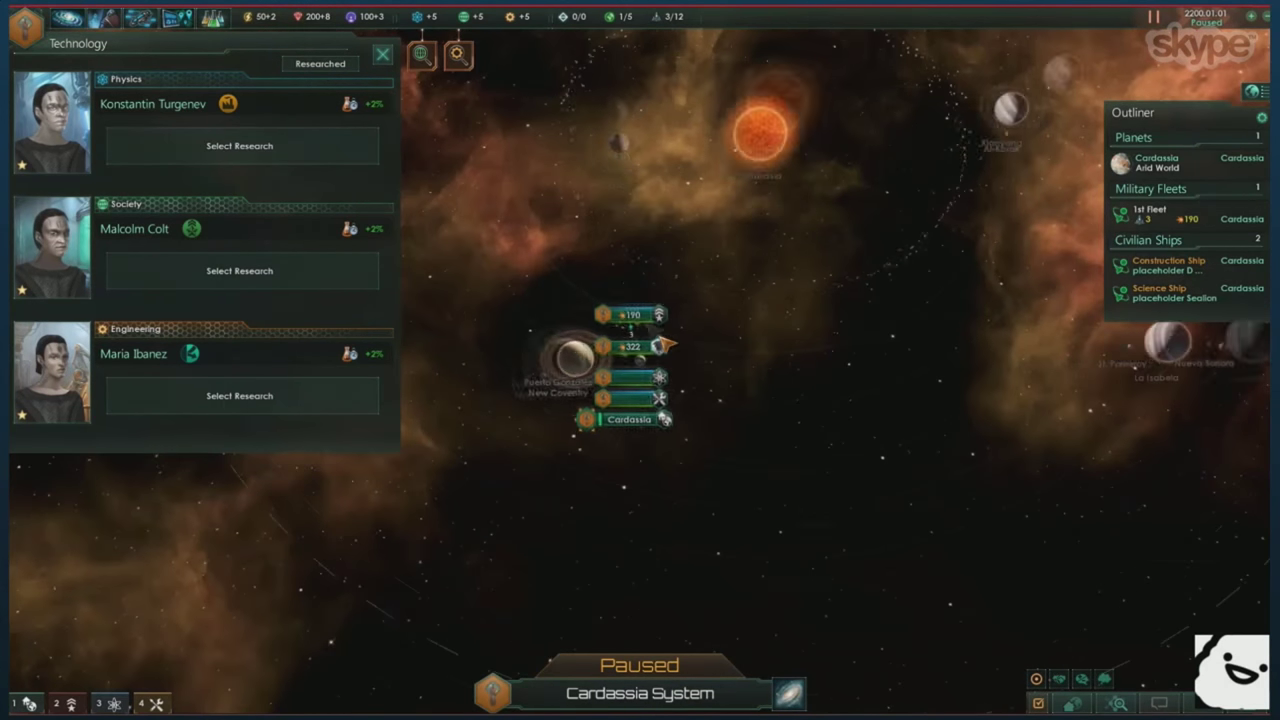
key(Escape)
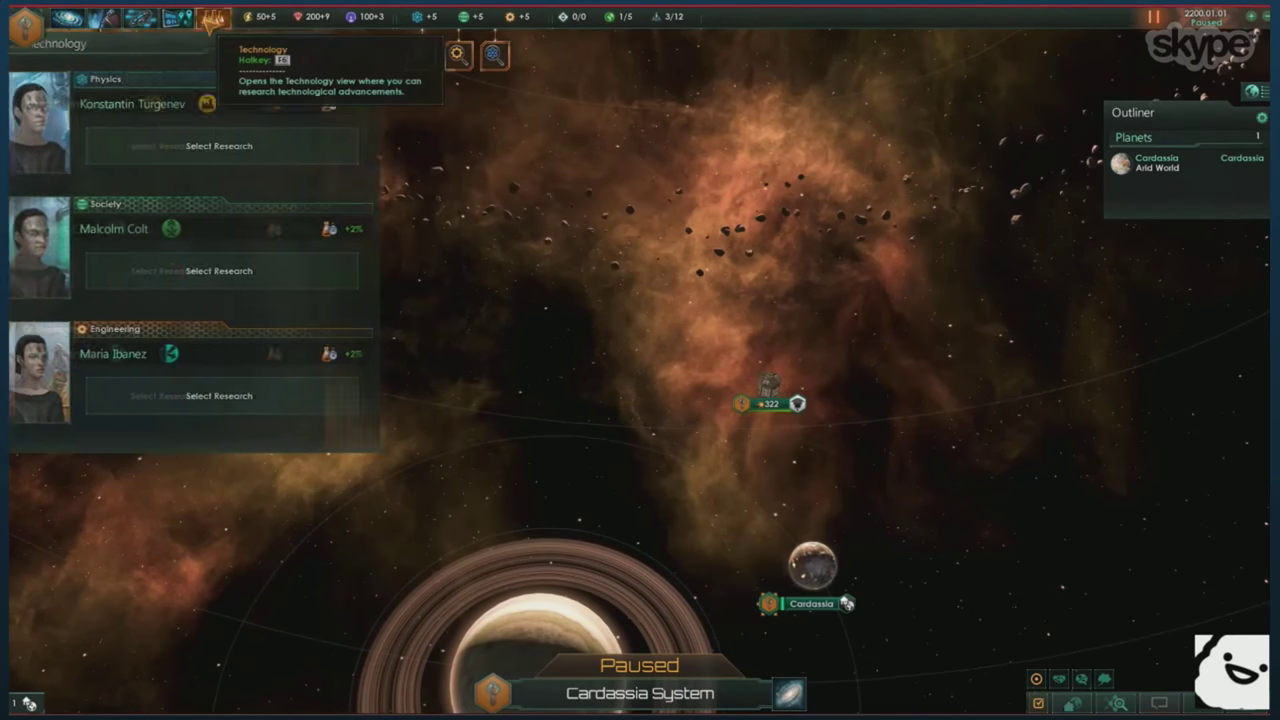
- Save the Hantok corvette with HANTOK_S1 section, a photon weapon and Warpcore IV
key(F9)
click(406, 211)
click(257, 170)
click(385, 105)
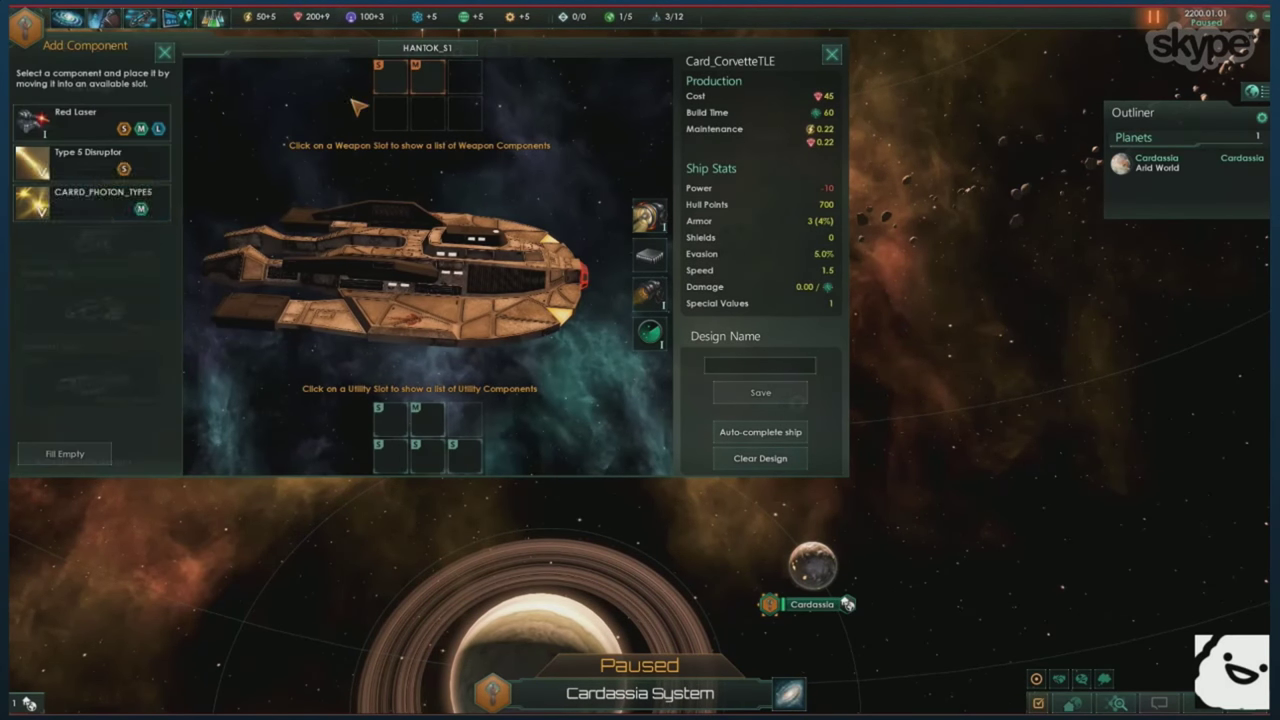
click(427, 77)
click(390, 418)
scroll(90, 260, down, 1)
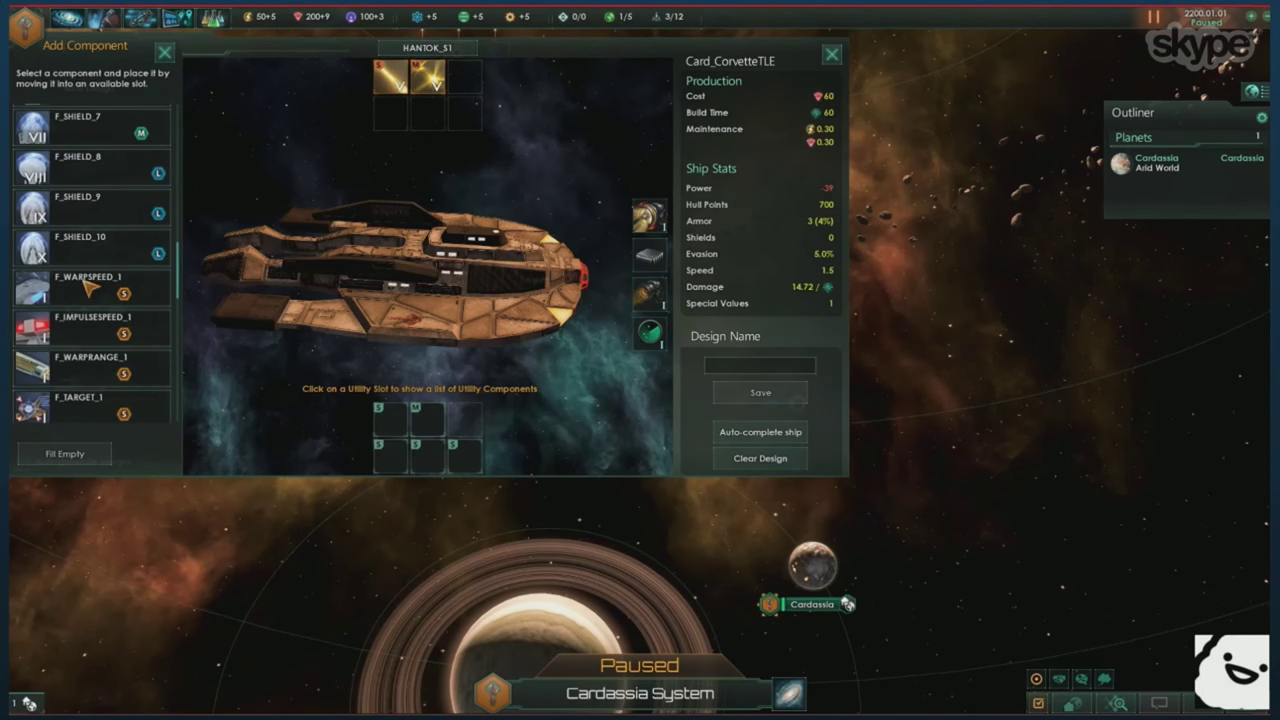
scroll(100, 360, down, 5)
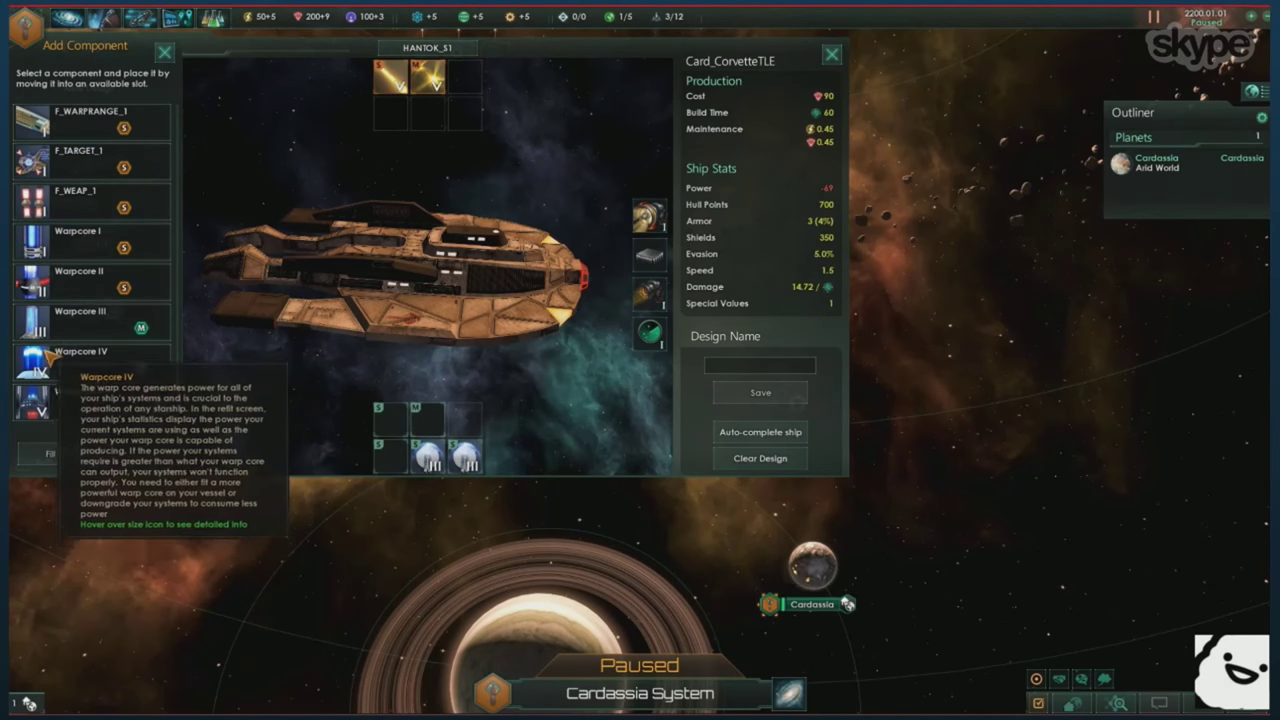
click(95, 358)
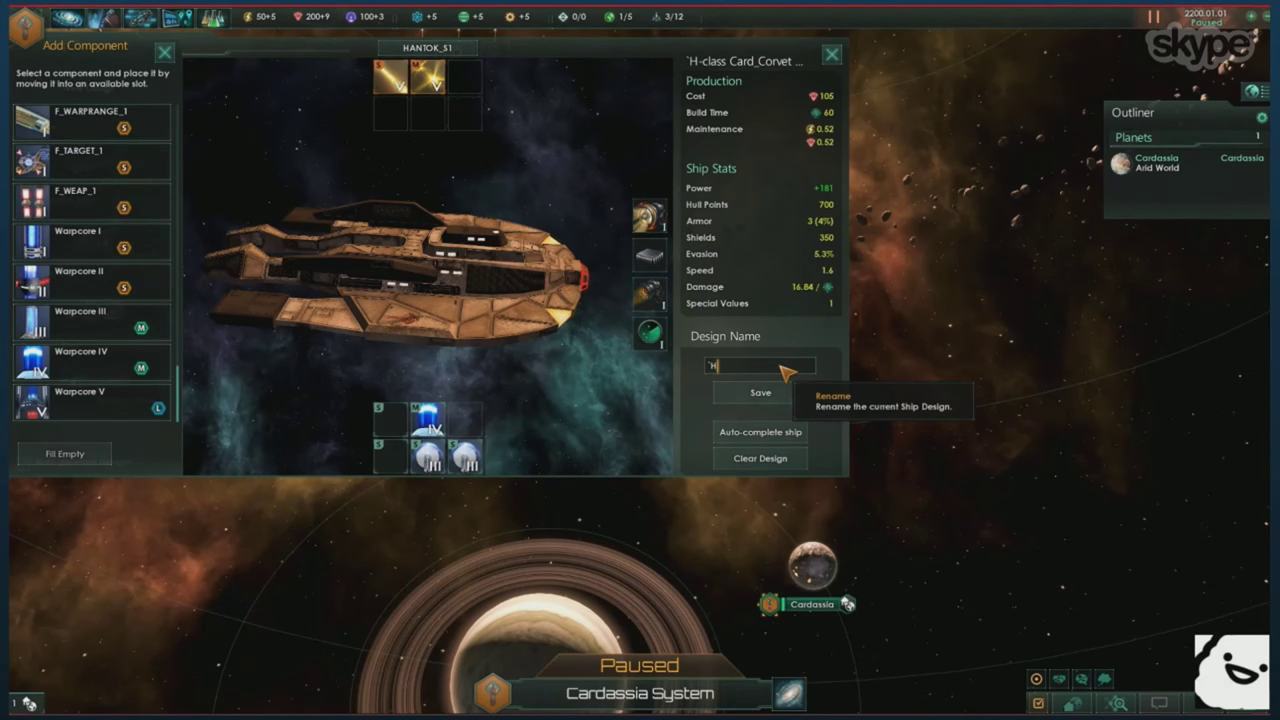
click(164, 52)
- Design and save the Tonga Card_CruiserTLE cruiser with Type 5 Disruptors and F_SHIELD_10
click(57, 166)
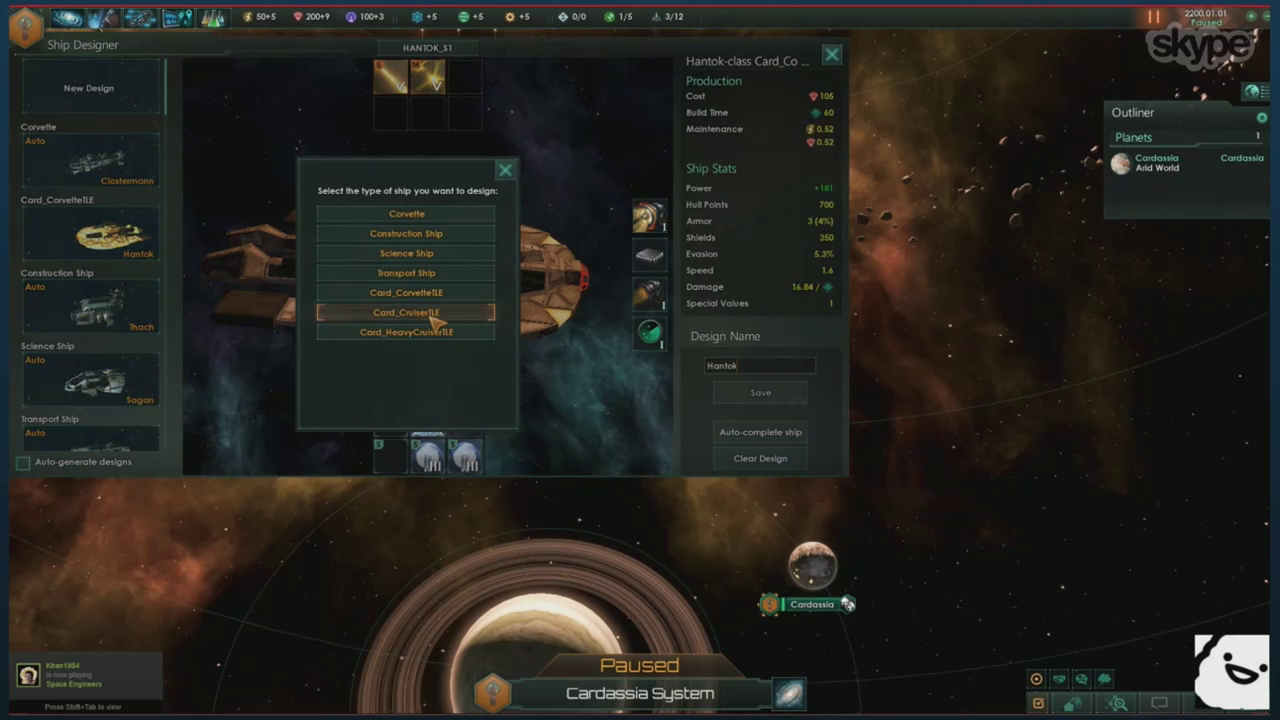
click(414, 311)
click(430, 102)
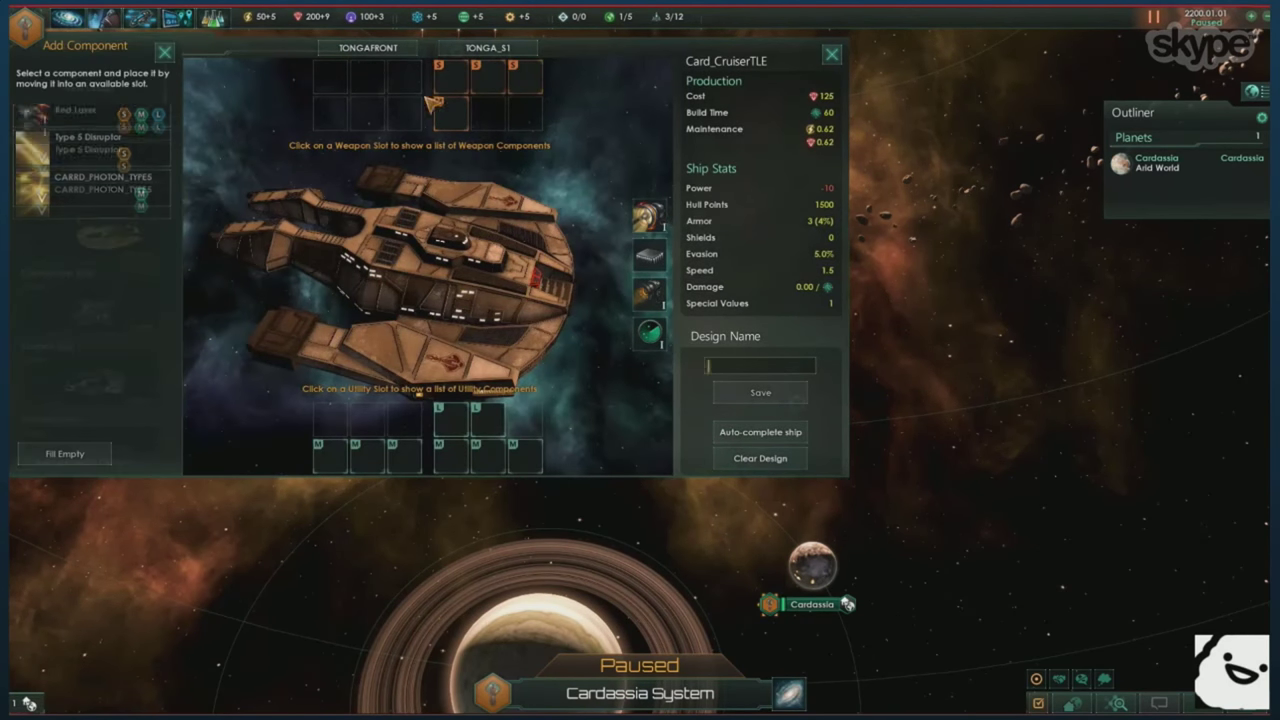
click(505, 77)
click(450, 112)
click(450, 418)
click(60, 382)
click(450, 418)
scroll(78, 243, down, 5)
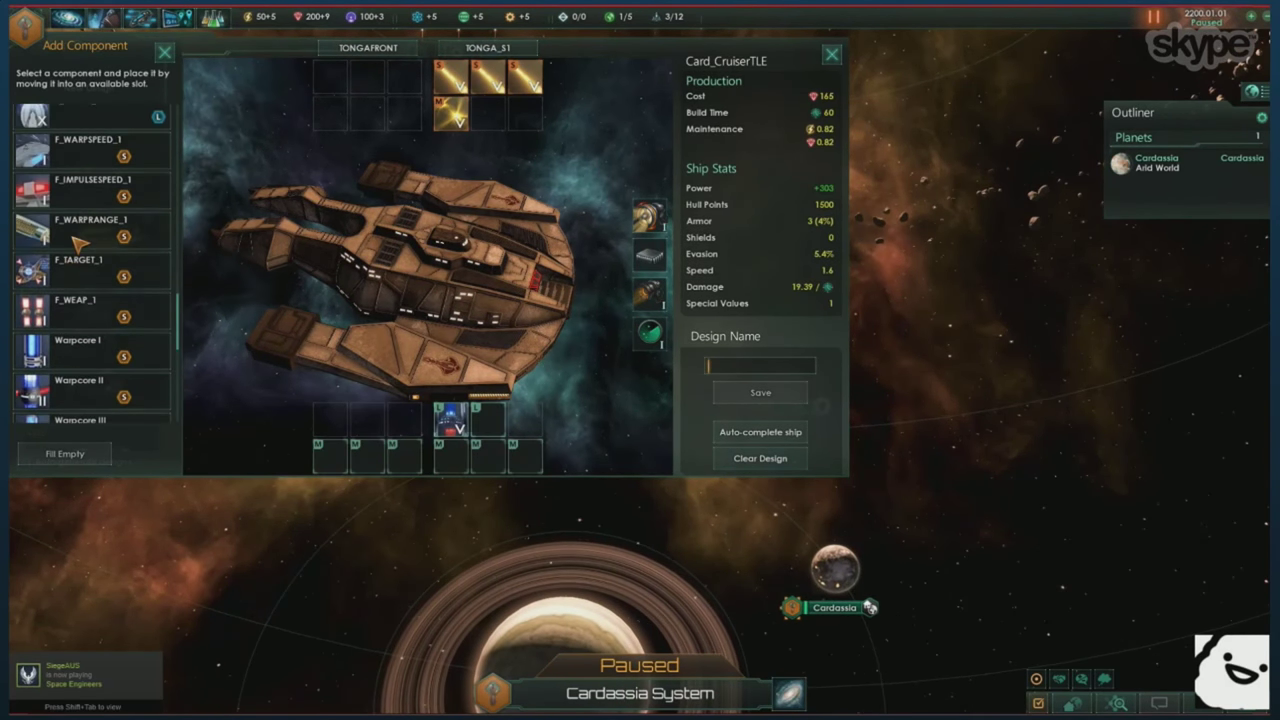
scroll(78, 243, up, 3)
click(80, 225)
click(164, 52)
- Begin a Card_HeavyCruiserTLE heavy cruiser with a shield and Warpcore V utilities
click(80, 85)
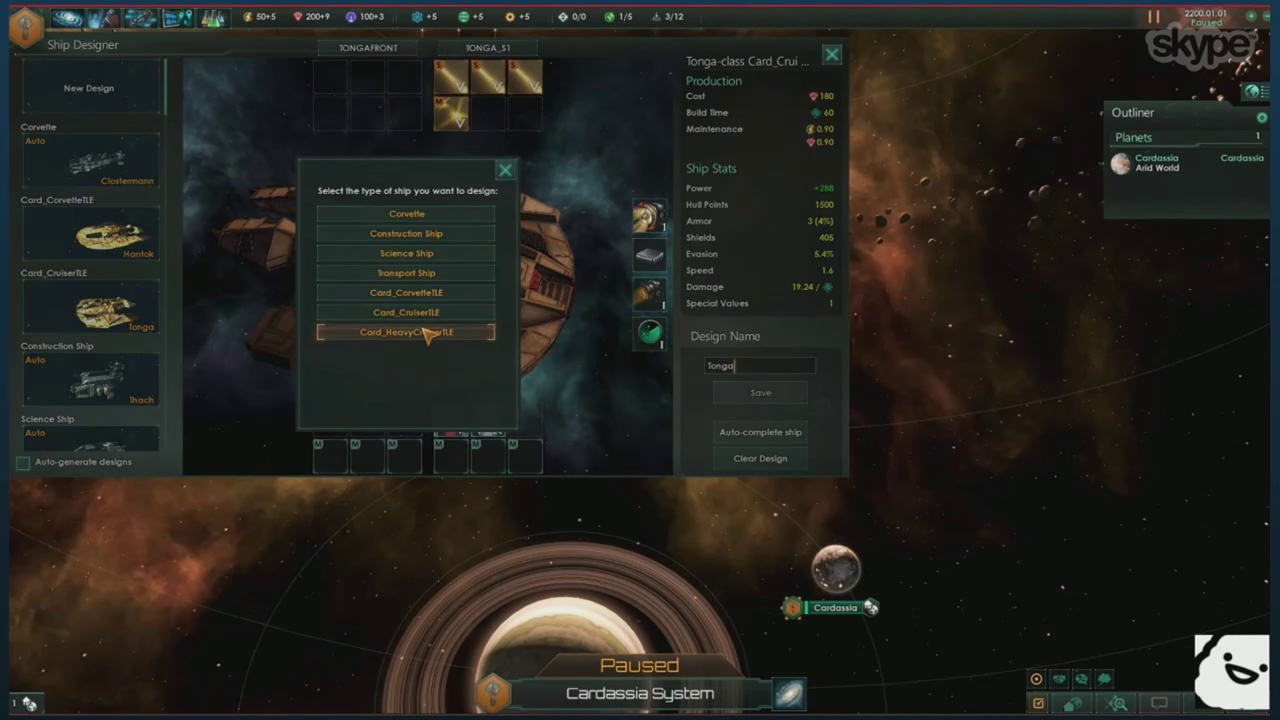
click(400, 334)
click(451, 112)
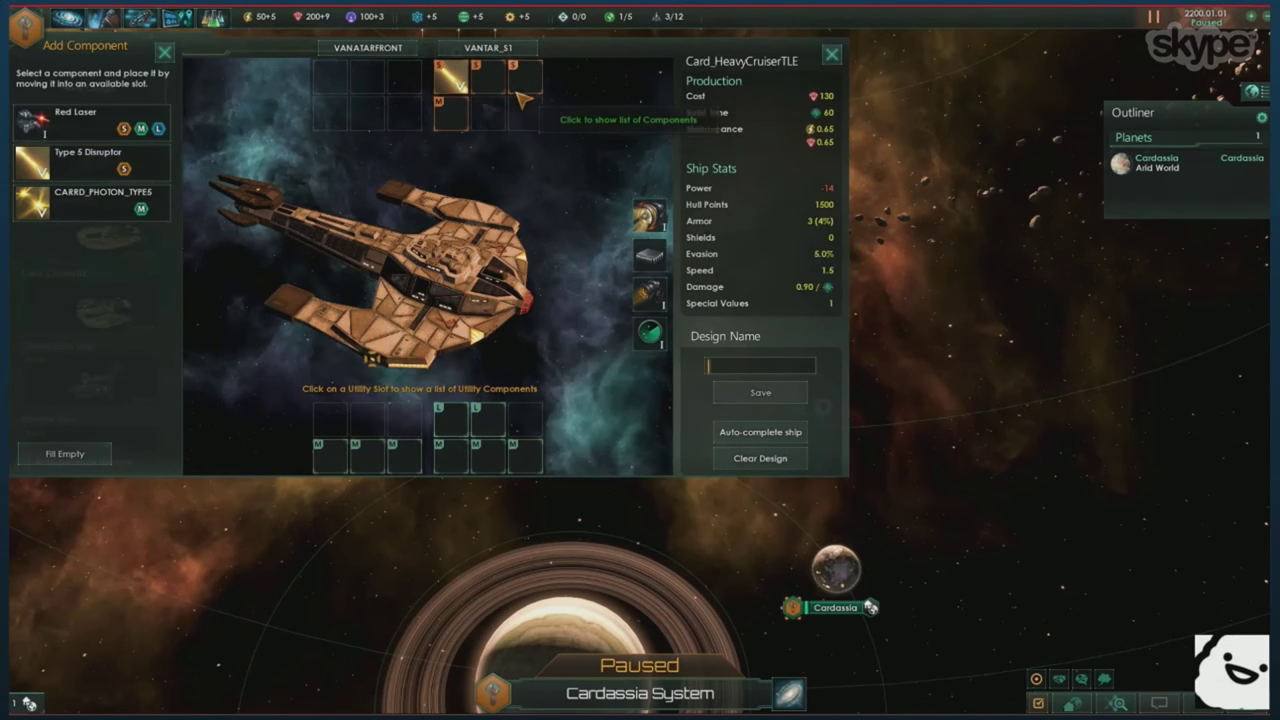
click(450, 418)
click(80, 218)
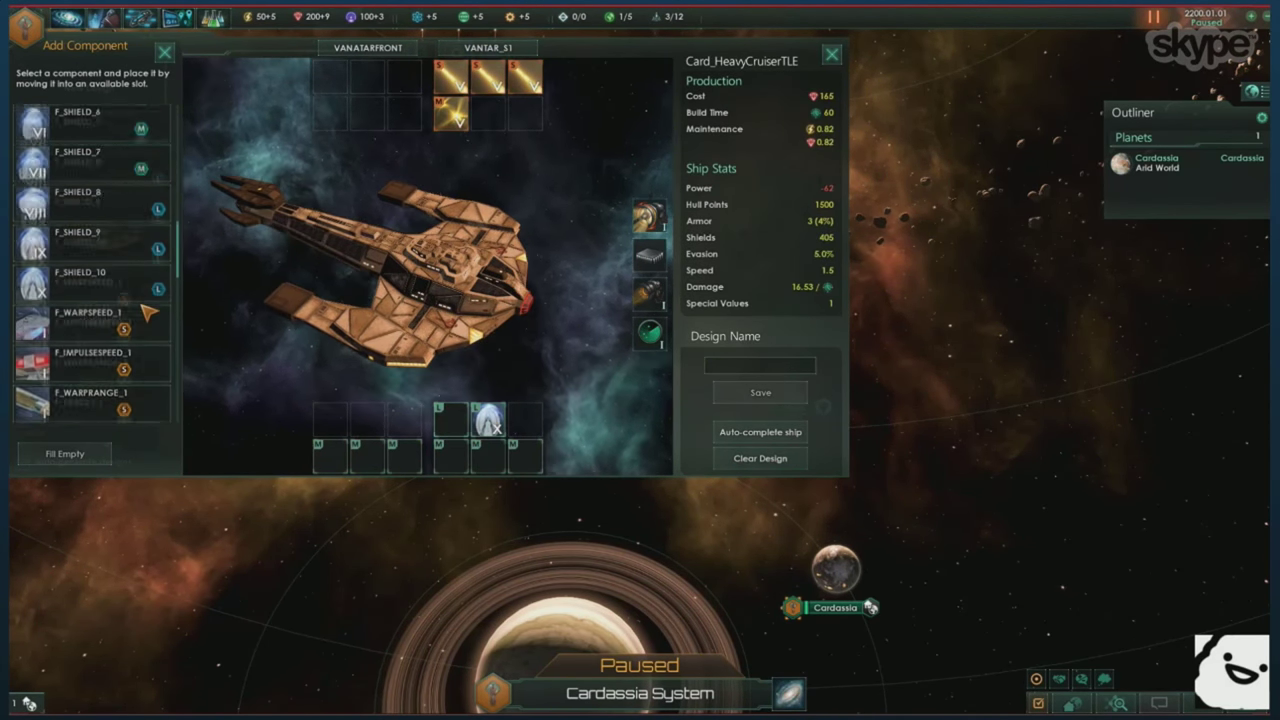
scroll(80, 300, down, 5)
click(80, 395)
text(Vantar)
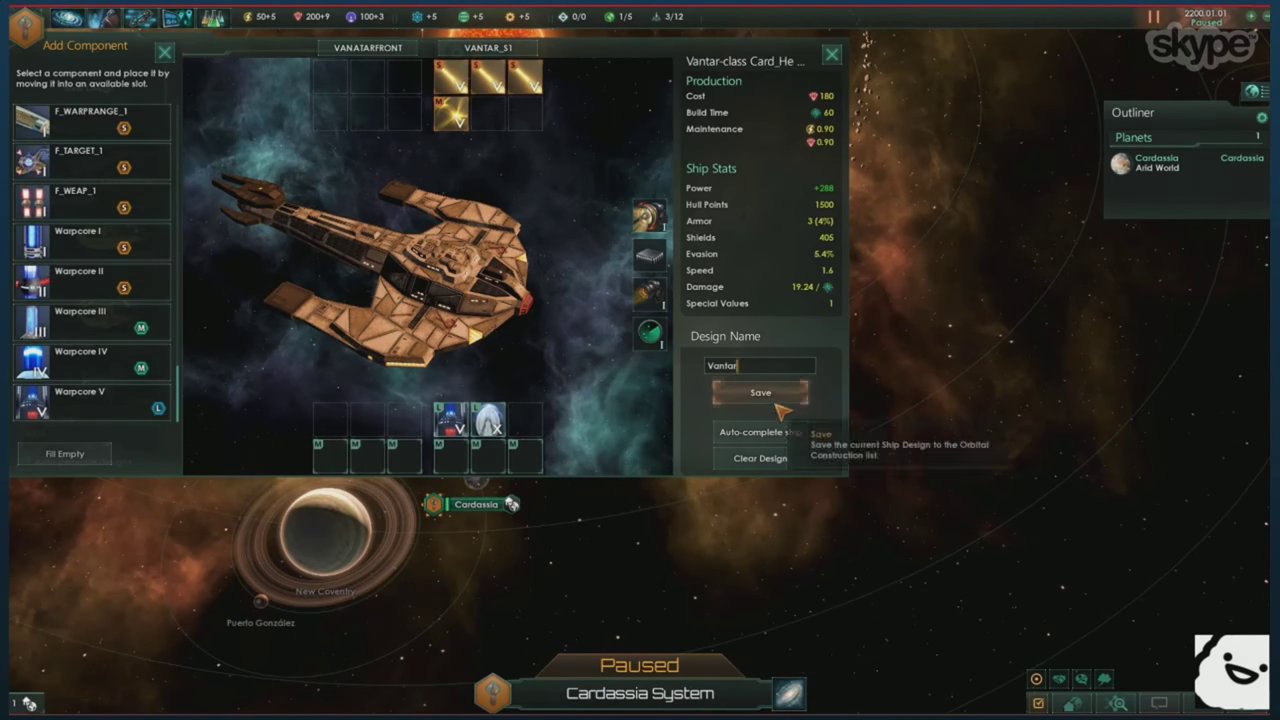
- Switch the heavy cruiser to VANTAR_S2 with a CARRD_PHOTON_TYPE5 torpedo and power component
click(488, 47)
click(430, 175)
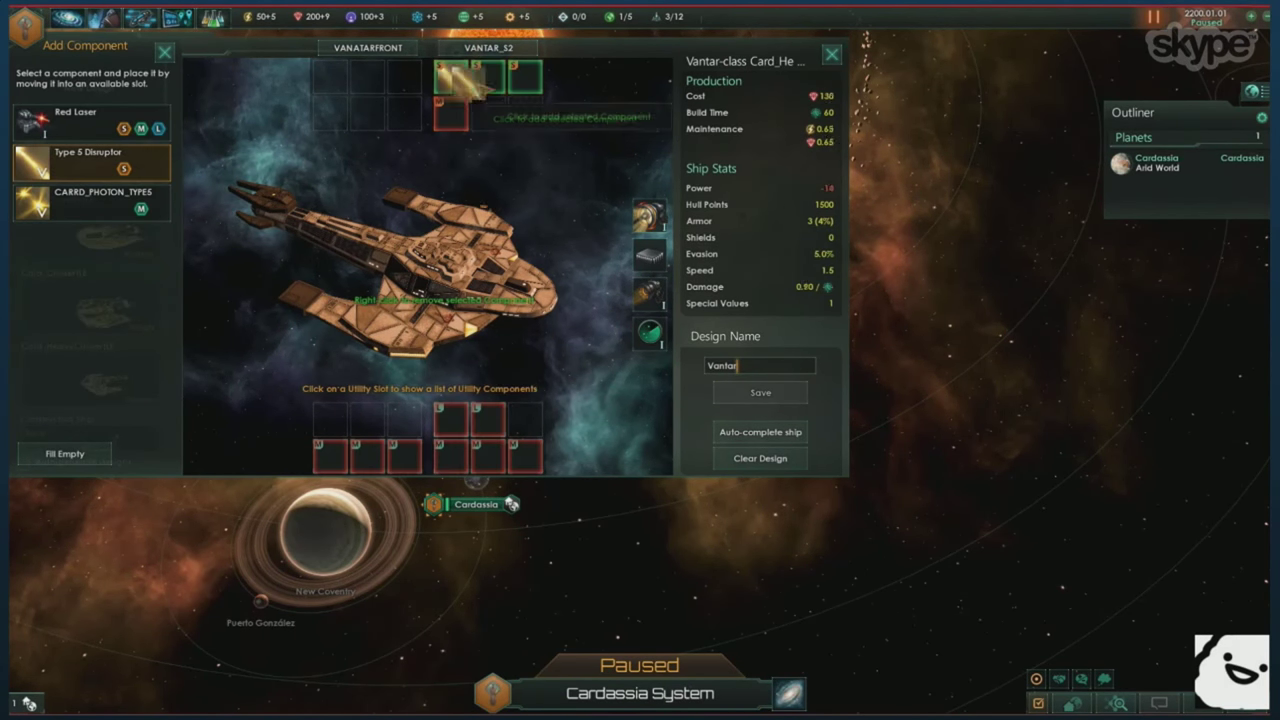
click(90, 203)
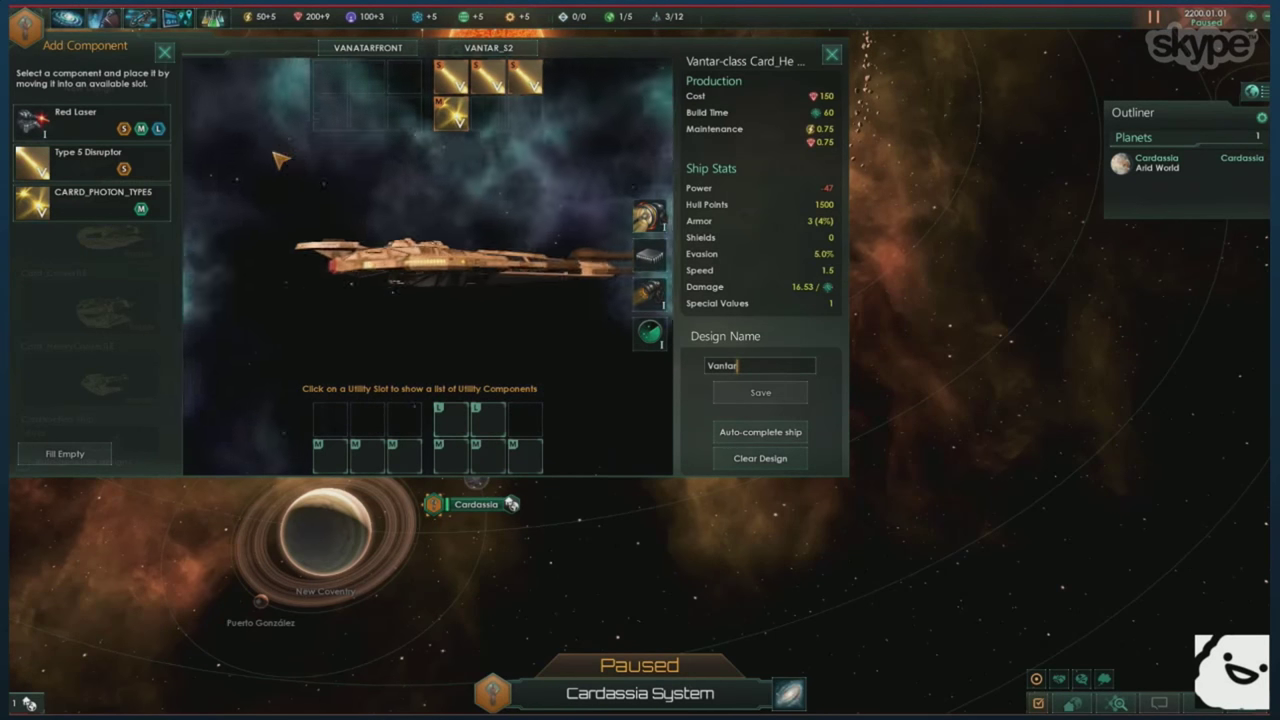
click(488, 418)
click(62, 370)
scroll(62, 370, up, 1)
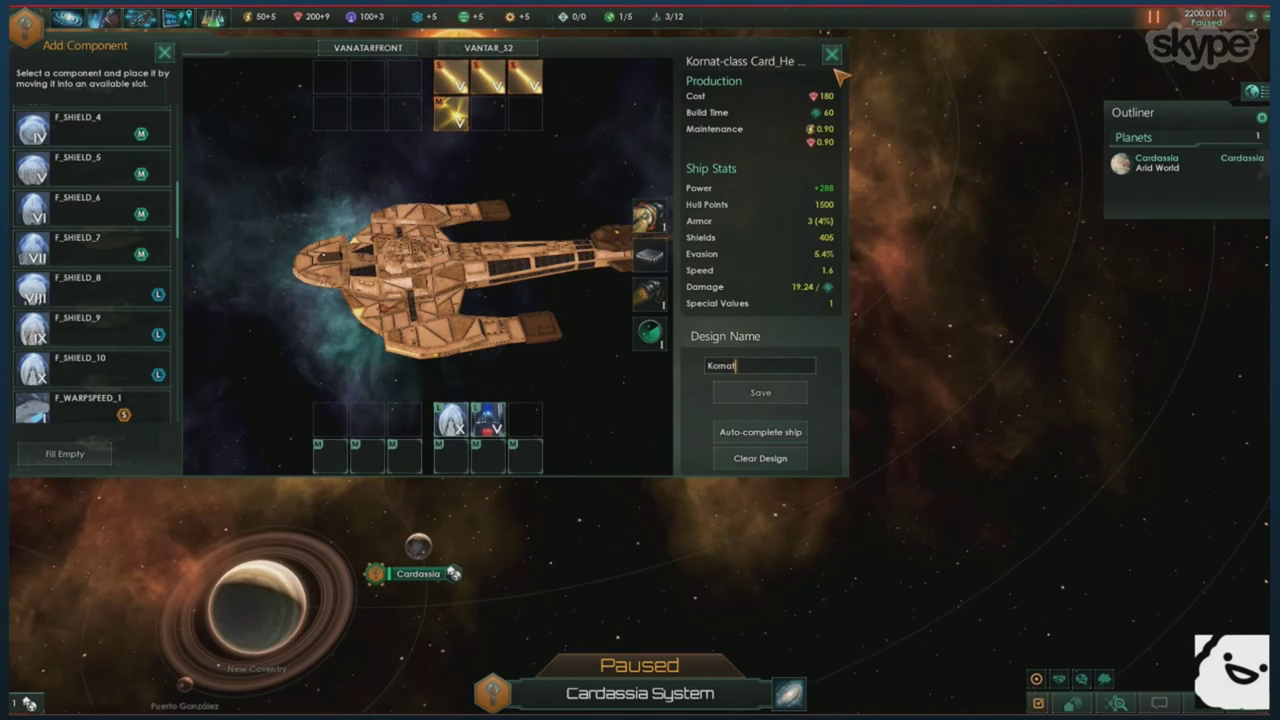
- Close the ship designer and resume the game at normal speed
key(Escape)
key(space)
scroll(540, 316, up, 4)
click(520, 245)
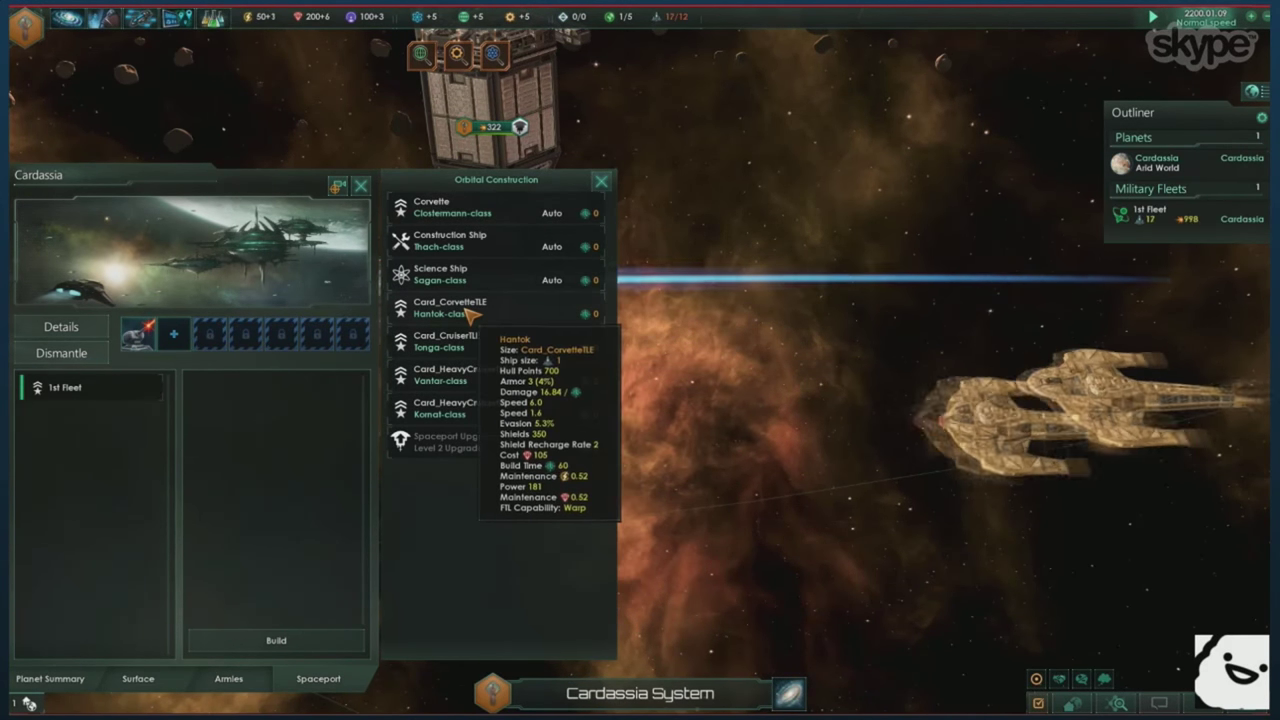
- Select the 1st Fleet and order it to move out into the system
scroll(675, 365, up, 3)
scroll(675, 365, down, 5)
scroll(700, 400, up, 5)
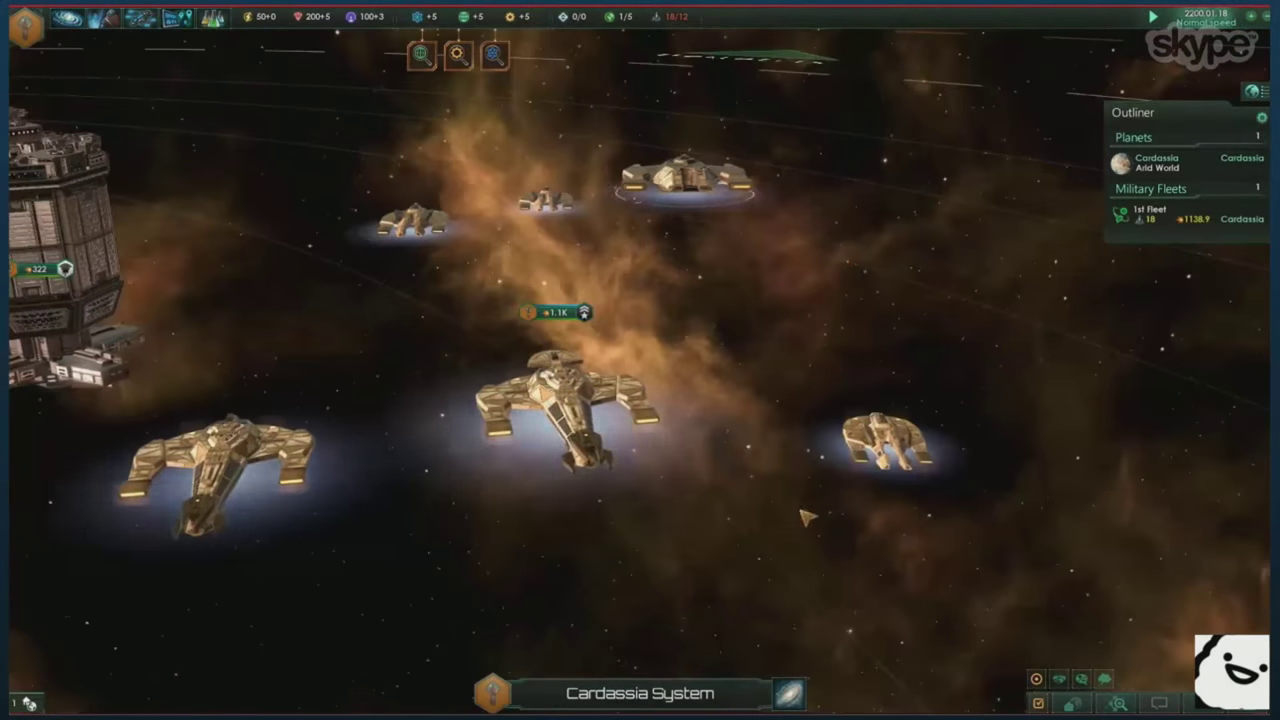
click(650, 420)
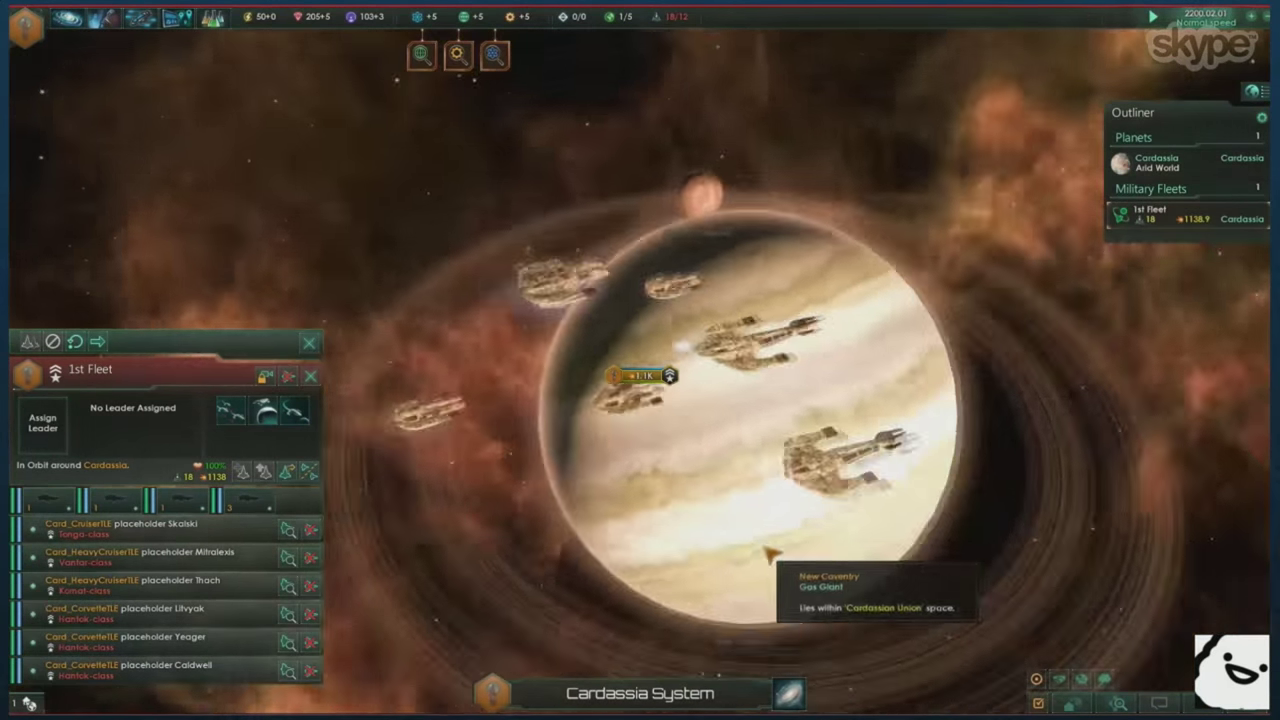
right_click(935, 273)
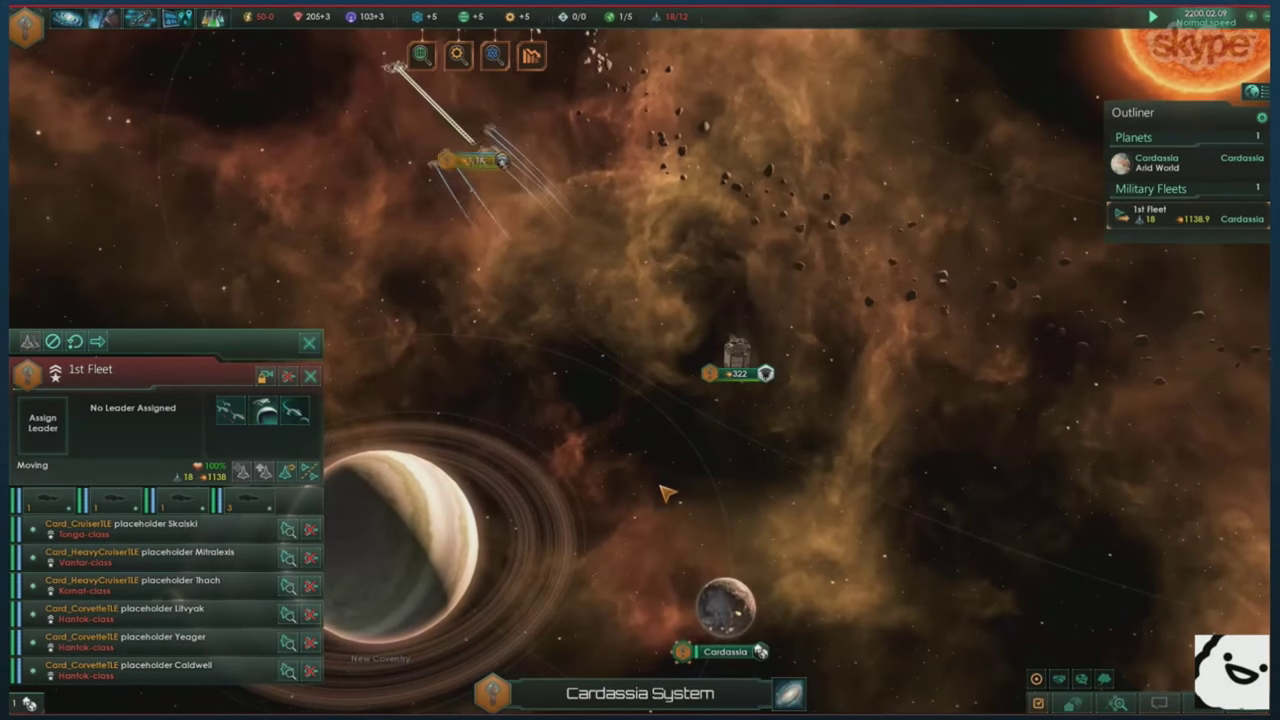
- Queue new ships at Cardassia's spaceport and select the resulting 2nd Fleet
click(390, 604)
click(726, 606)
click(318, 678)
click(276, 640)
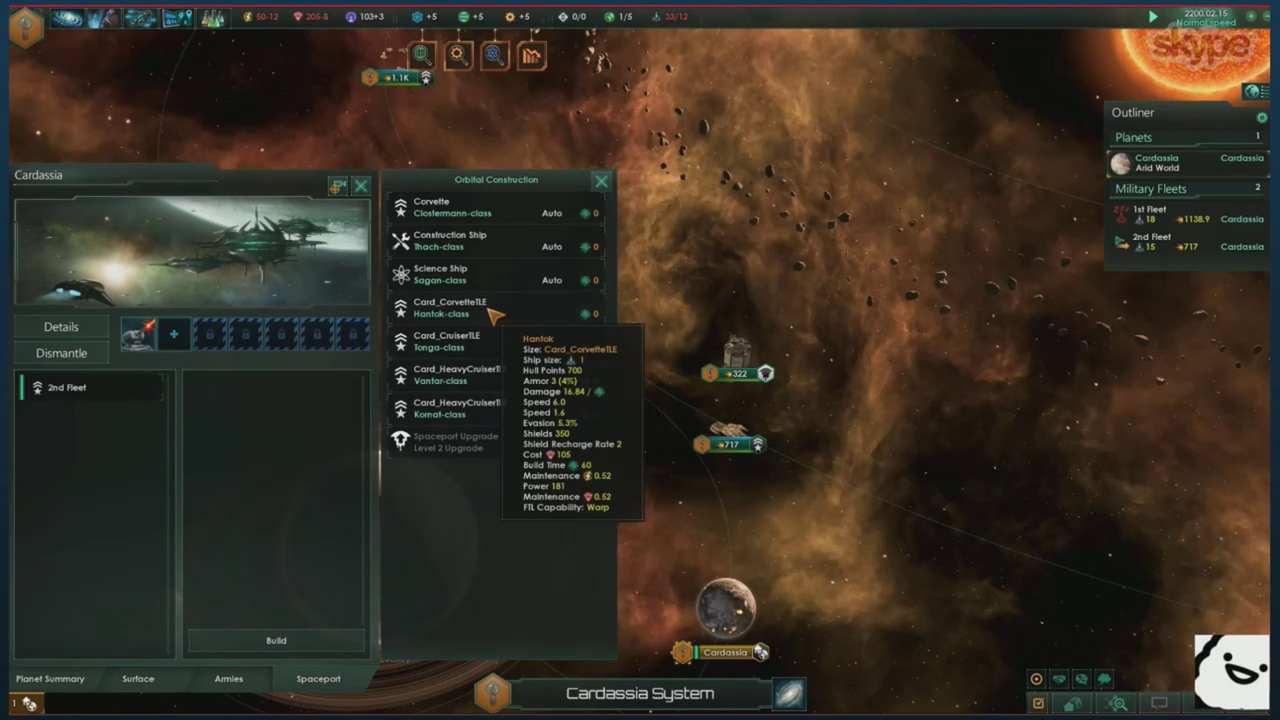
click(690, 408)
scroll(675, 293, down, 3)
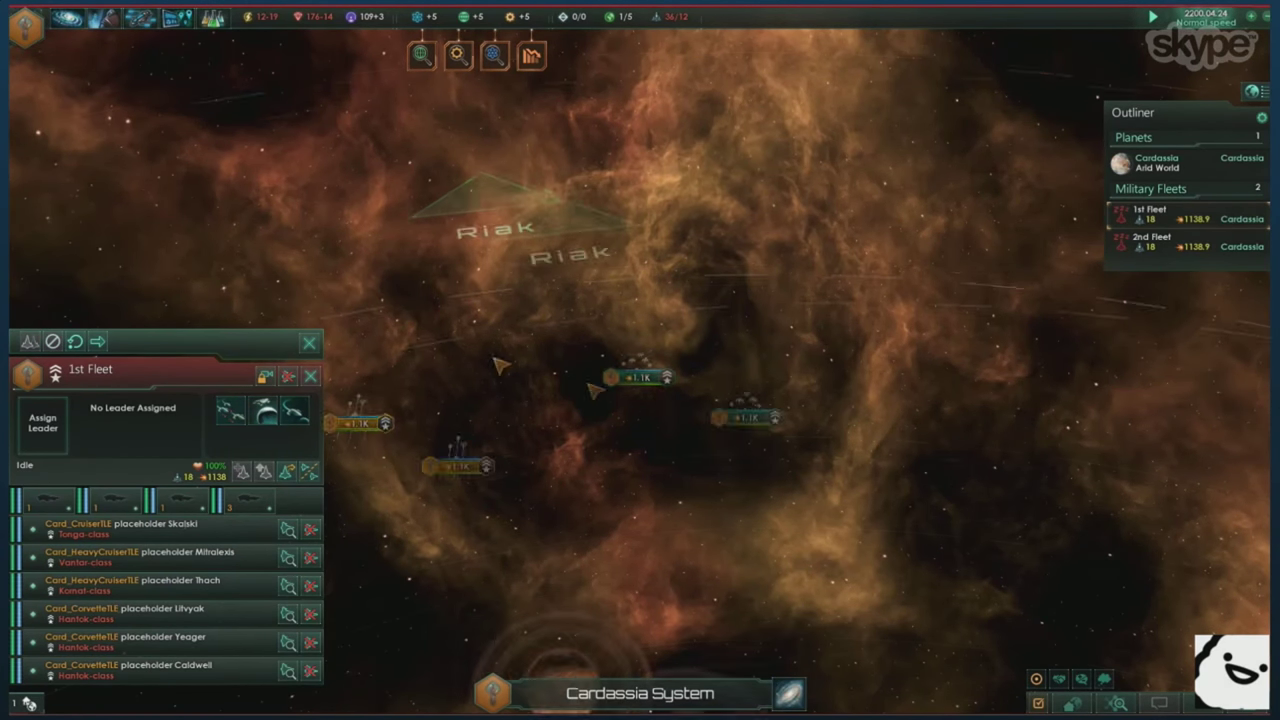
- Zoom in on the fleet battle, pausing and resuming repeatedly, then bring up the pause menu
scroll(543, 445, up, 5)
scroll(634, 437, up, 3)
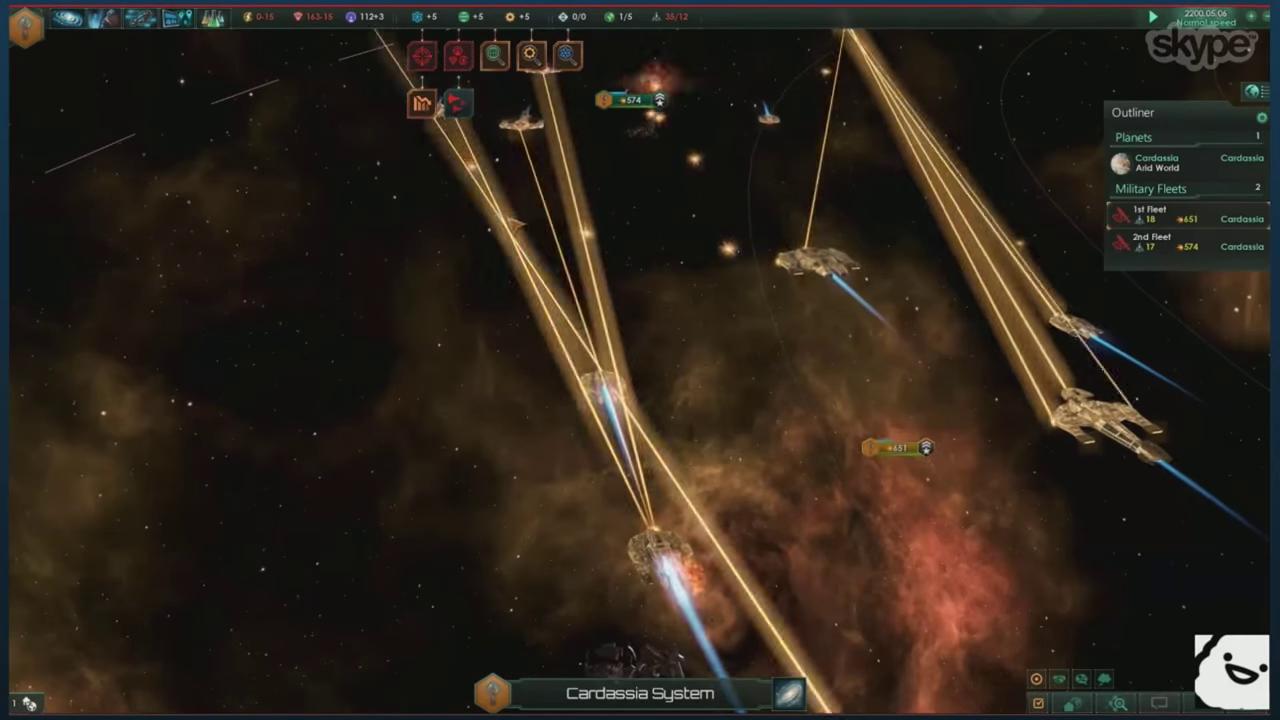
key(space)
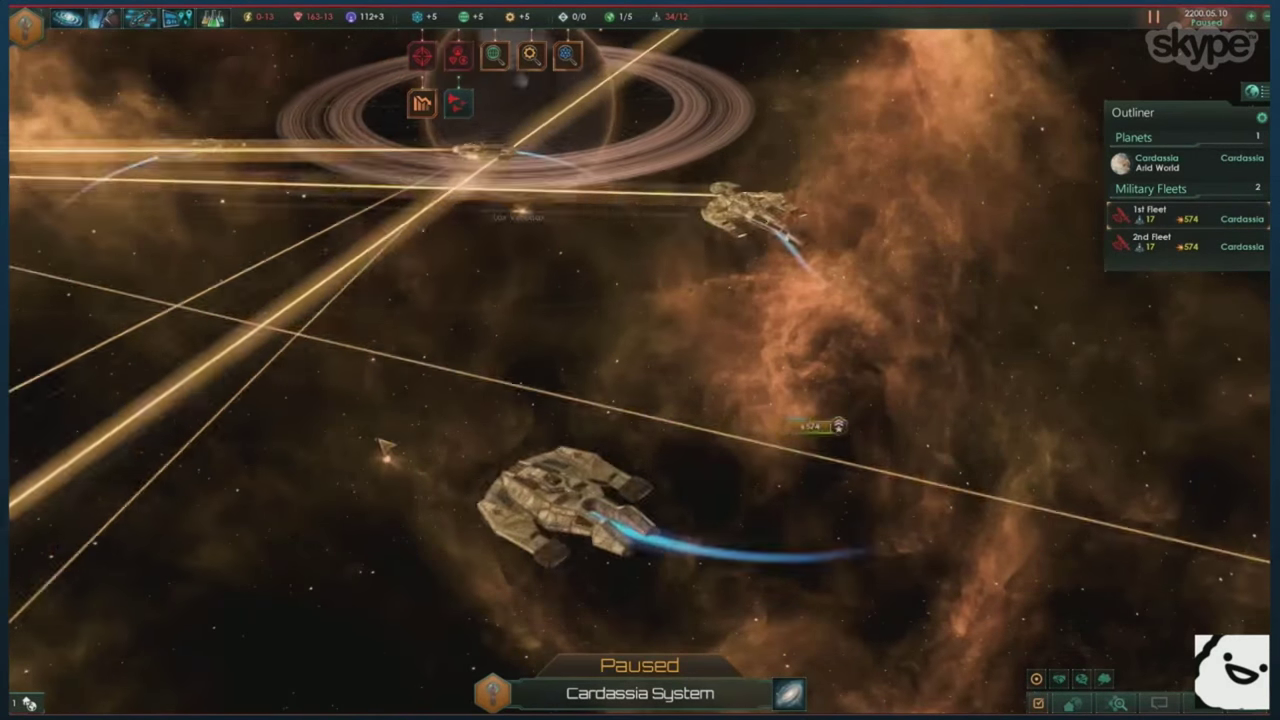
key(space)
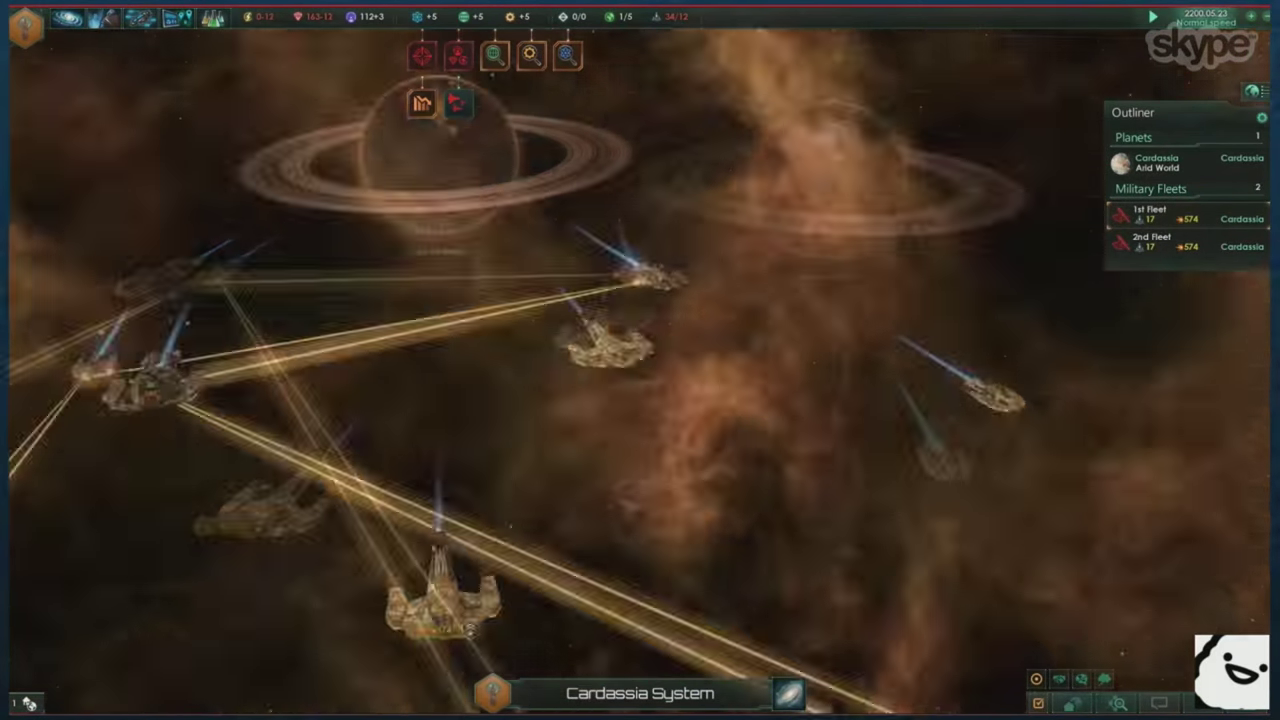
key(space)
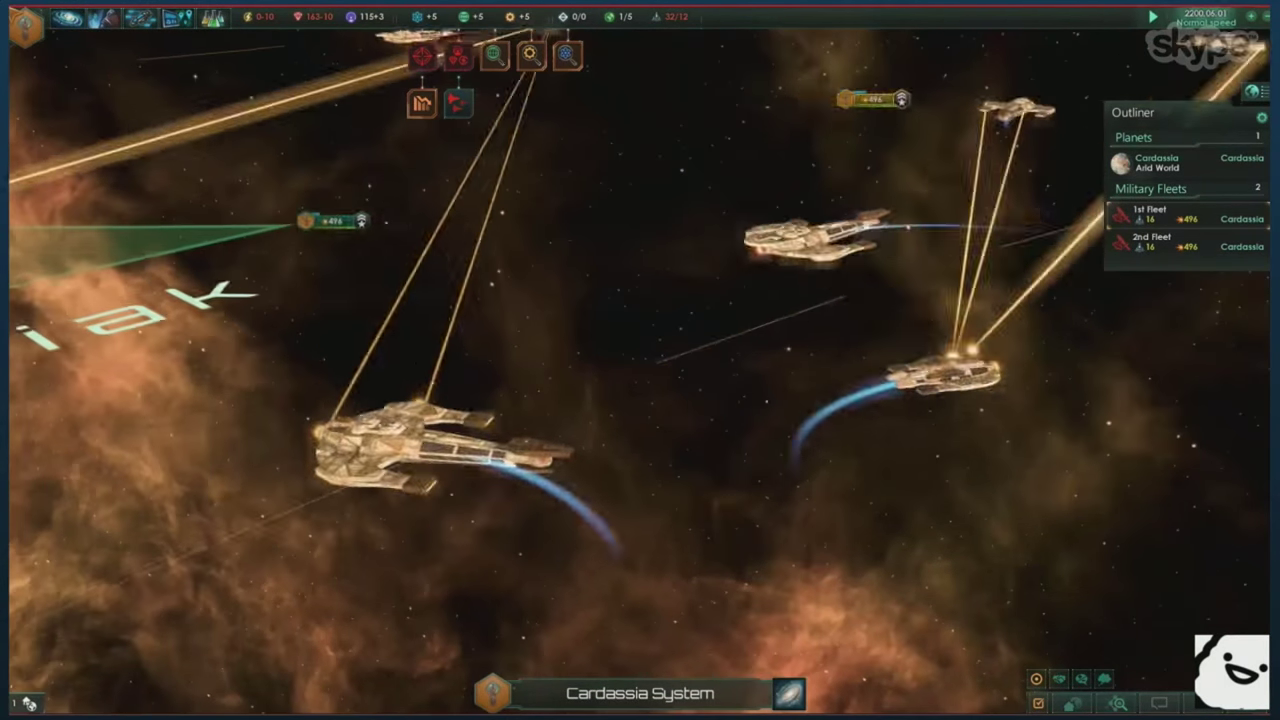
key(space)
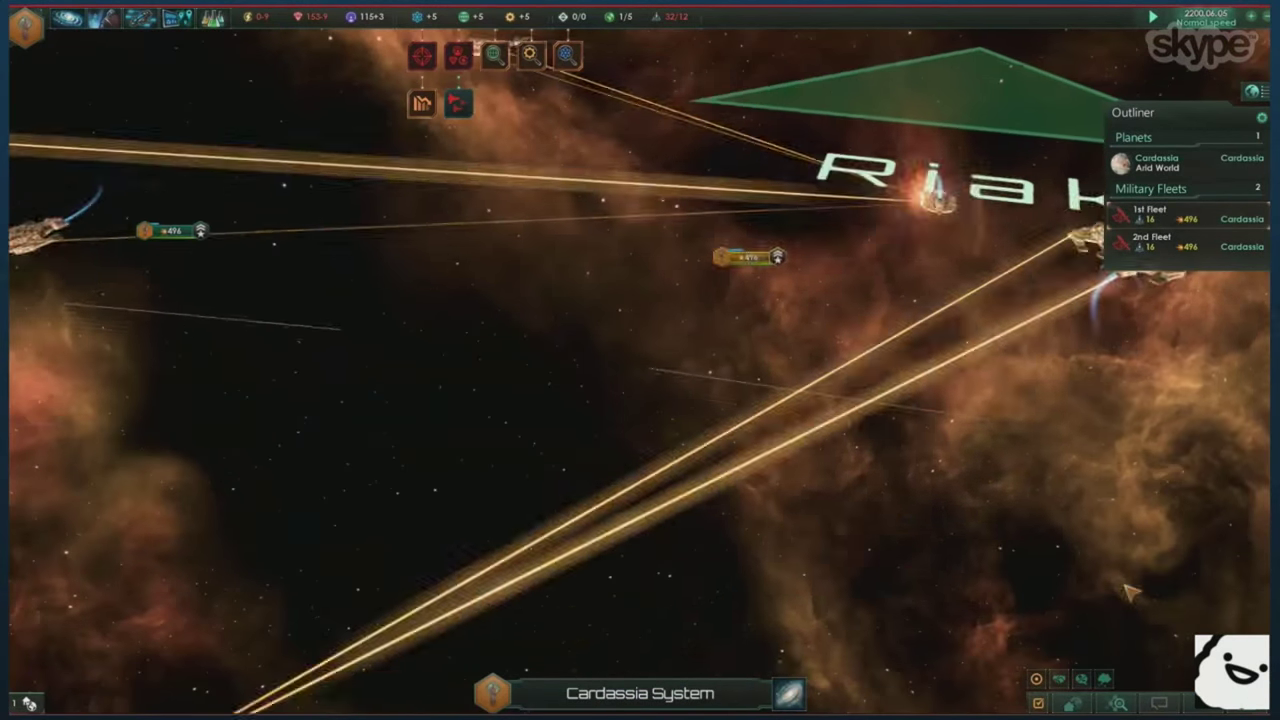
key(space)
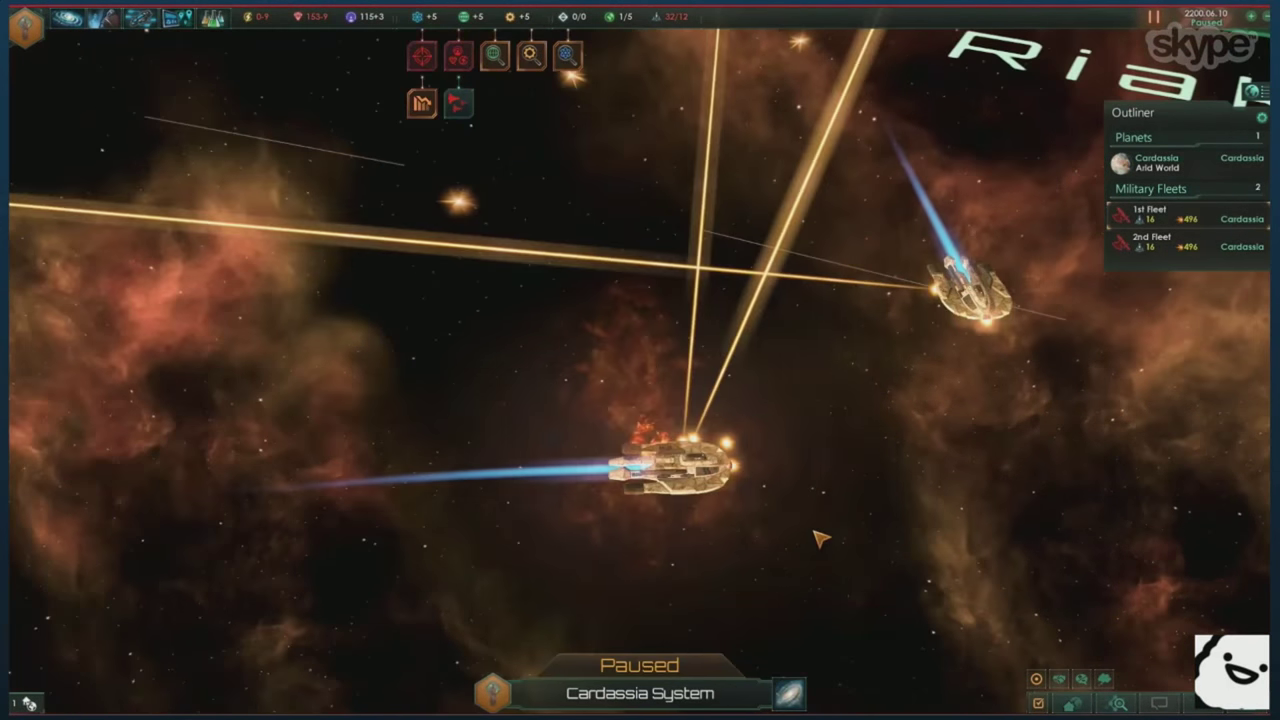
key(space)
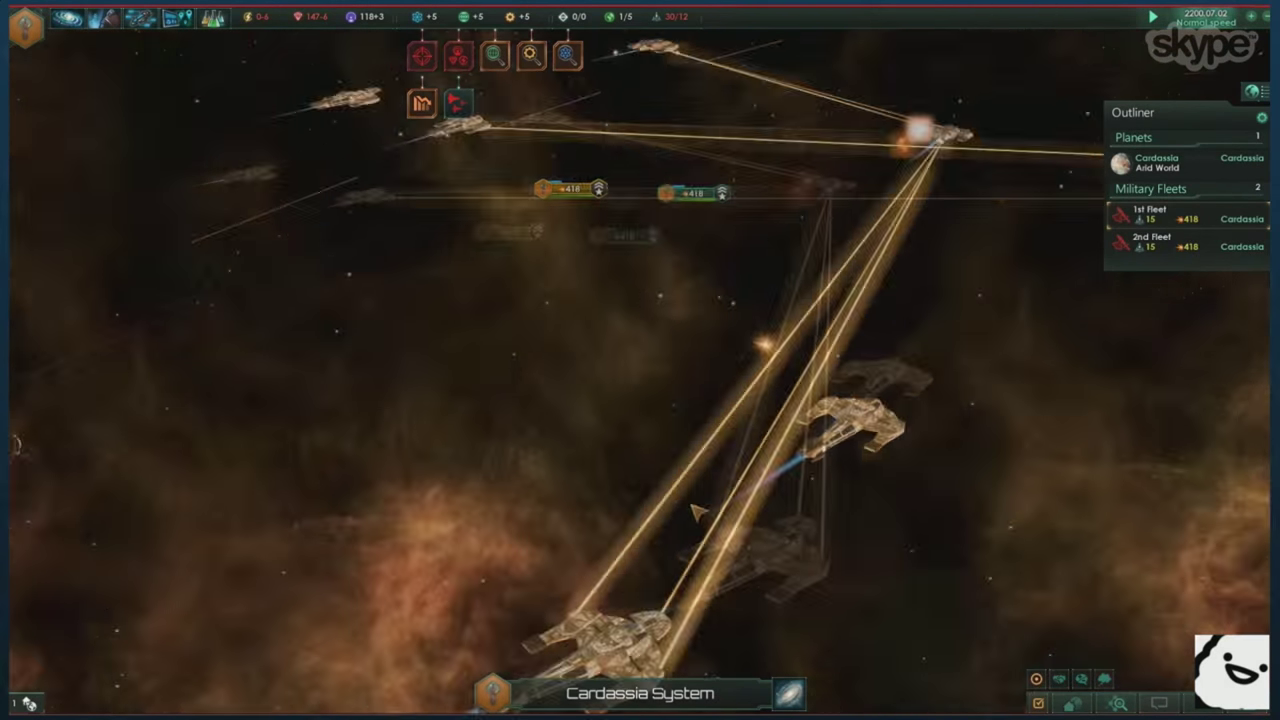
key(space)
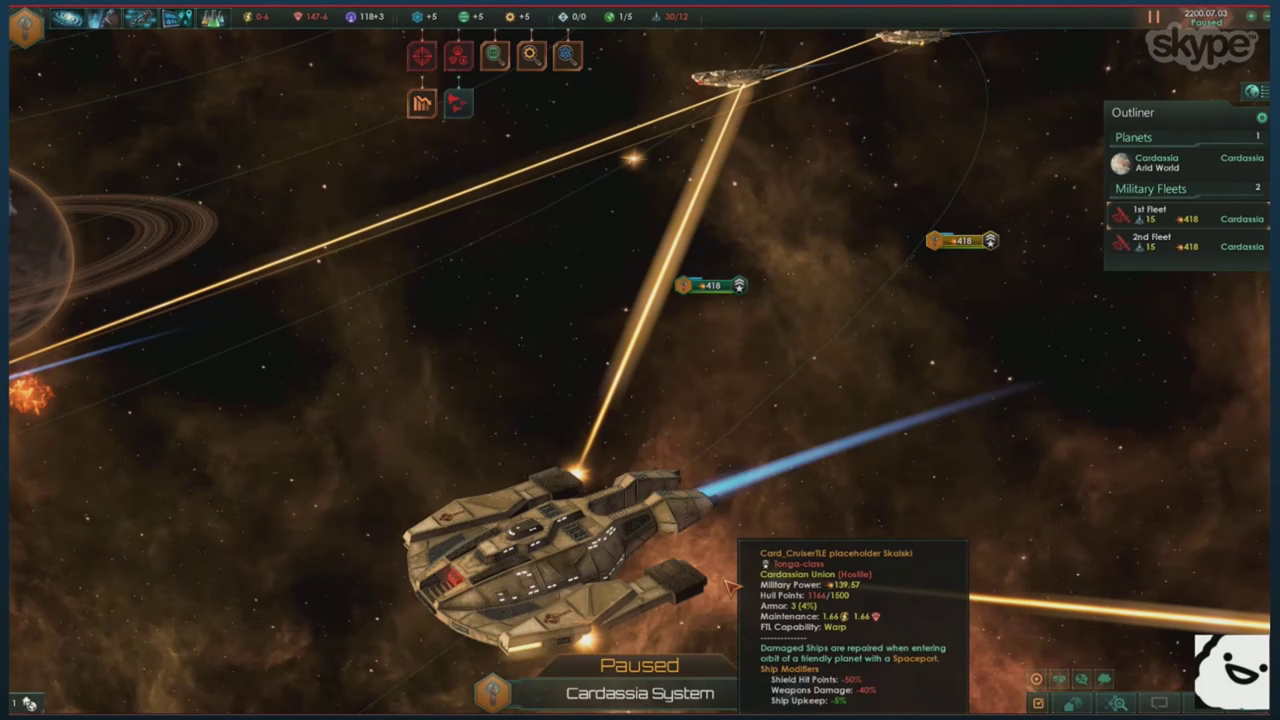
key(space)
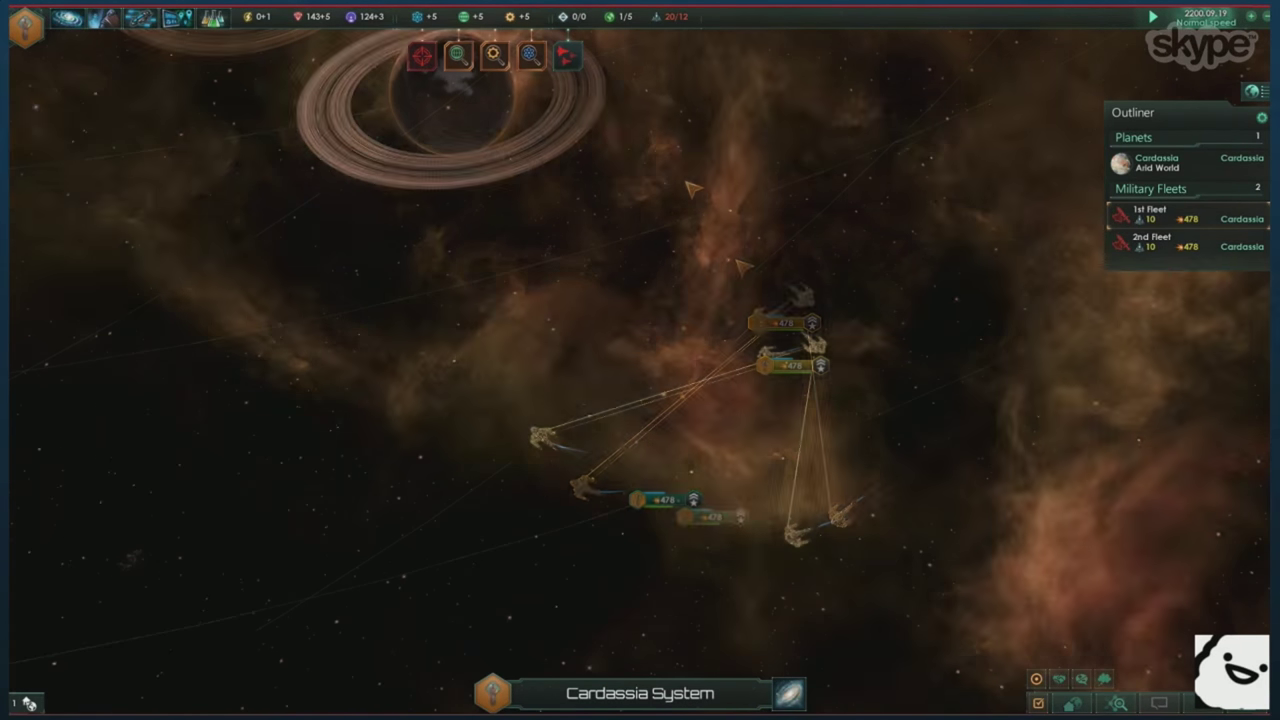
key(Escape)
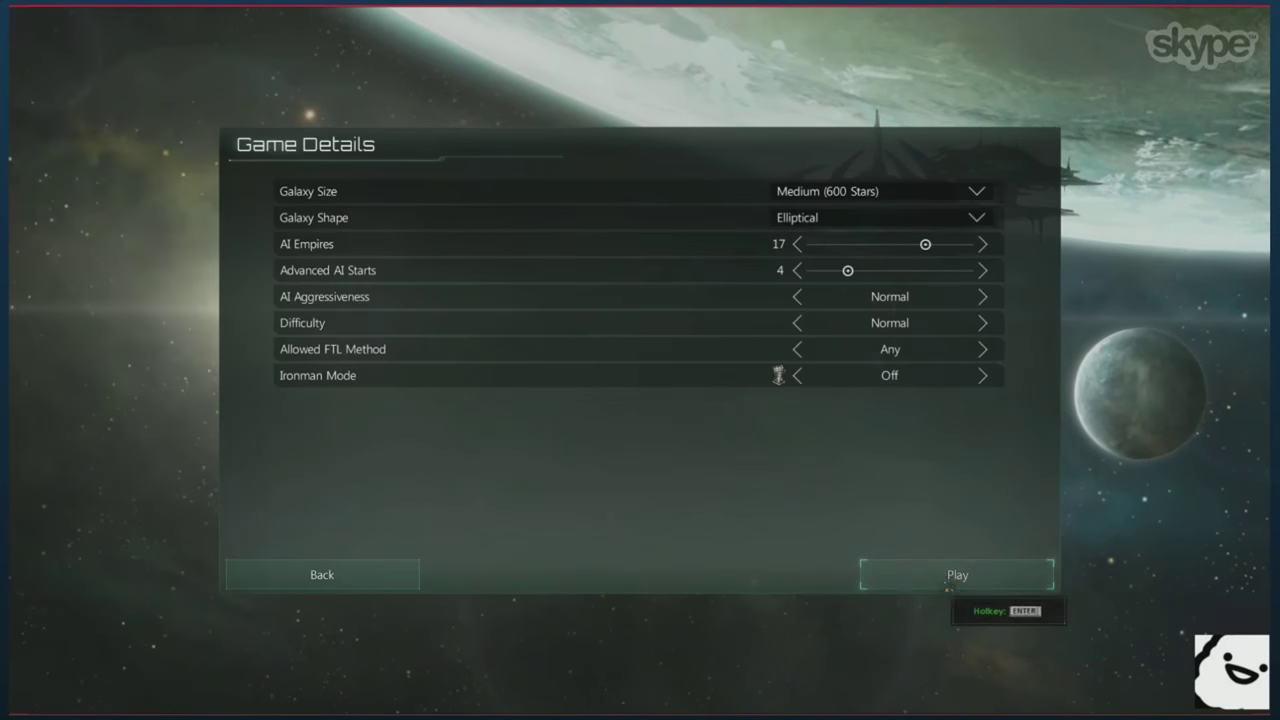
- Leave the Cardassian game for empire selection and start as the United Federation of Planets
click(909, 567)
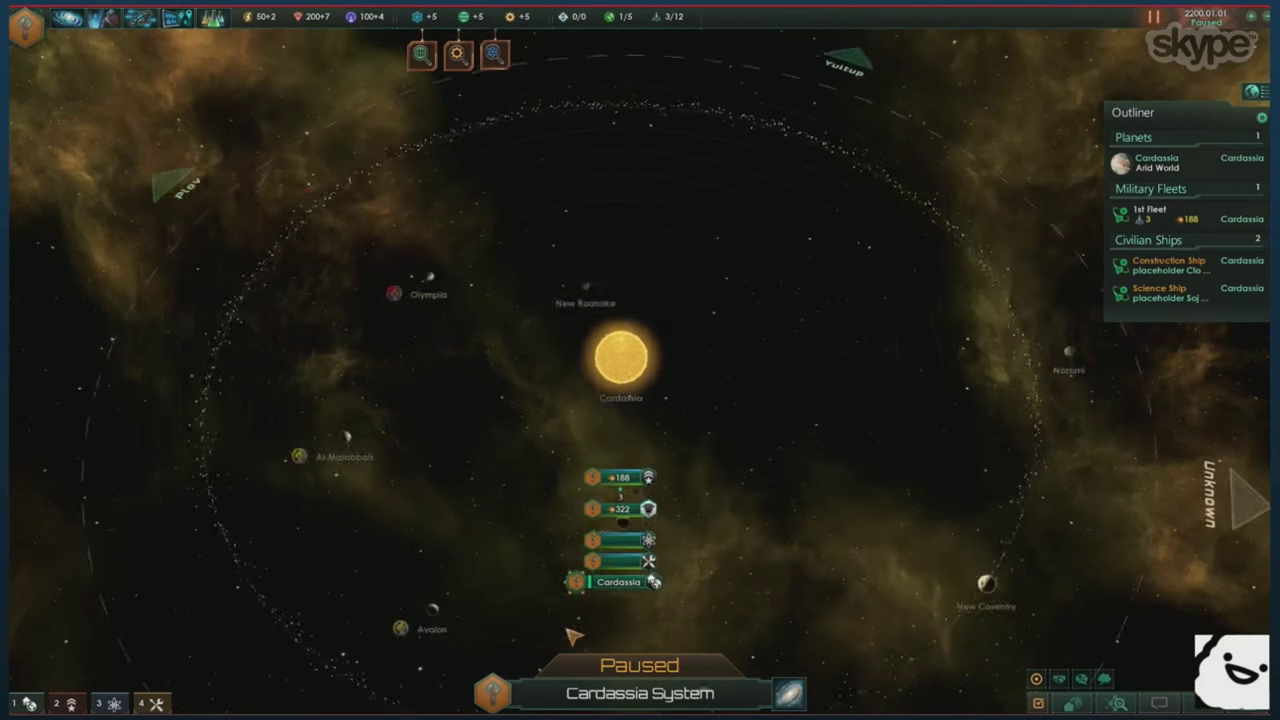
scroll(605, 510, down, 10)
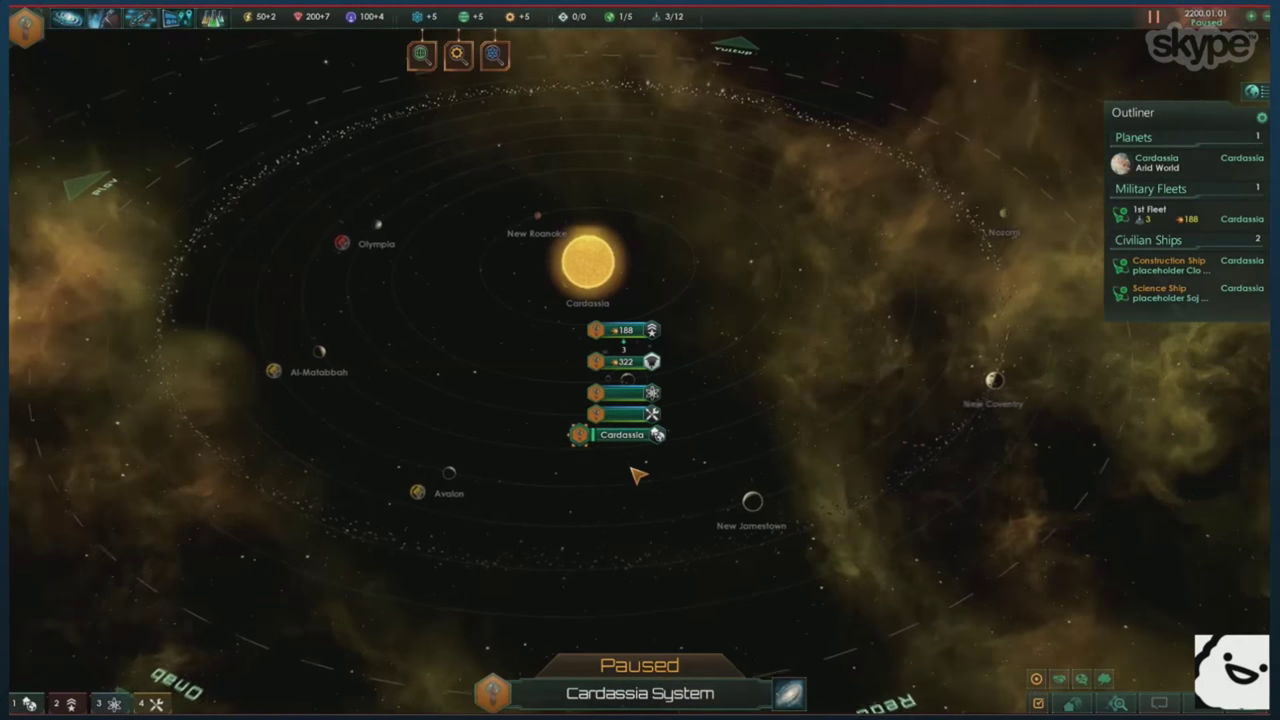
key(a)
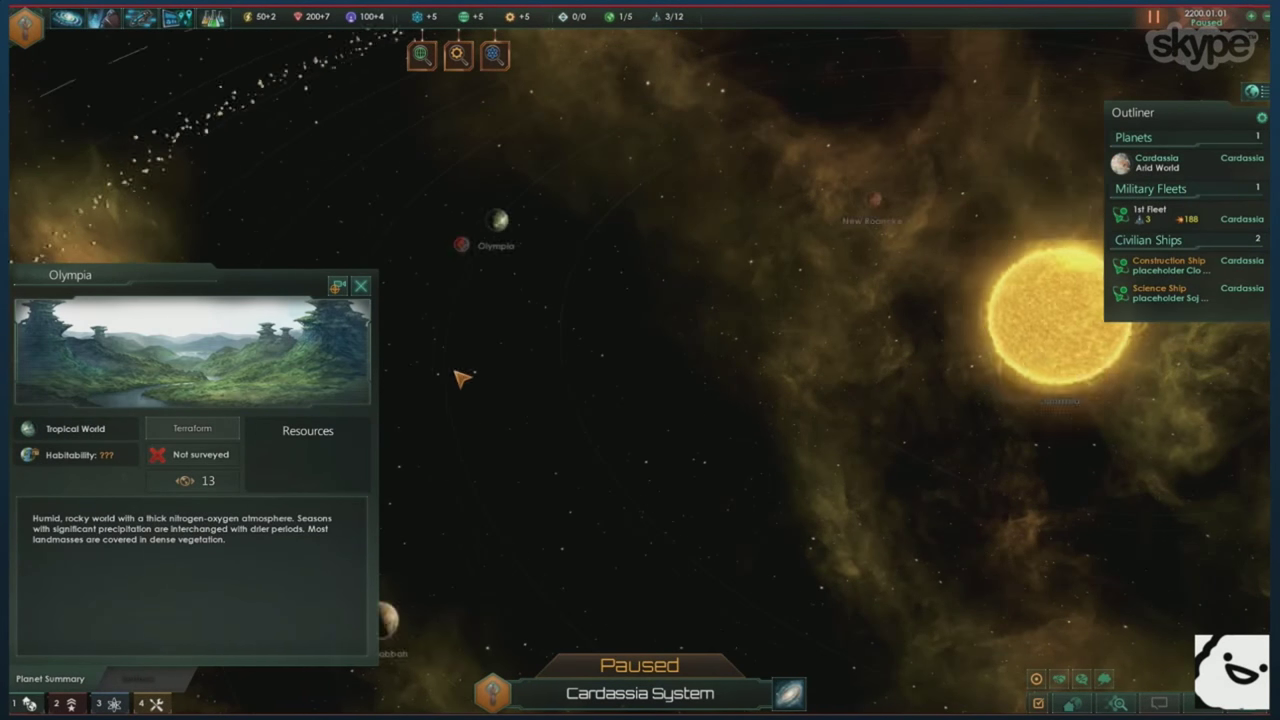
key(d)
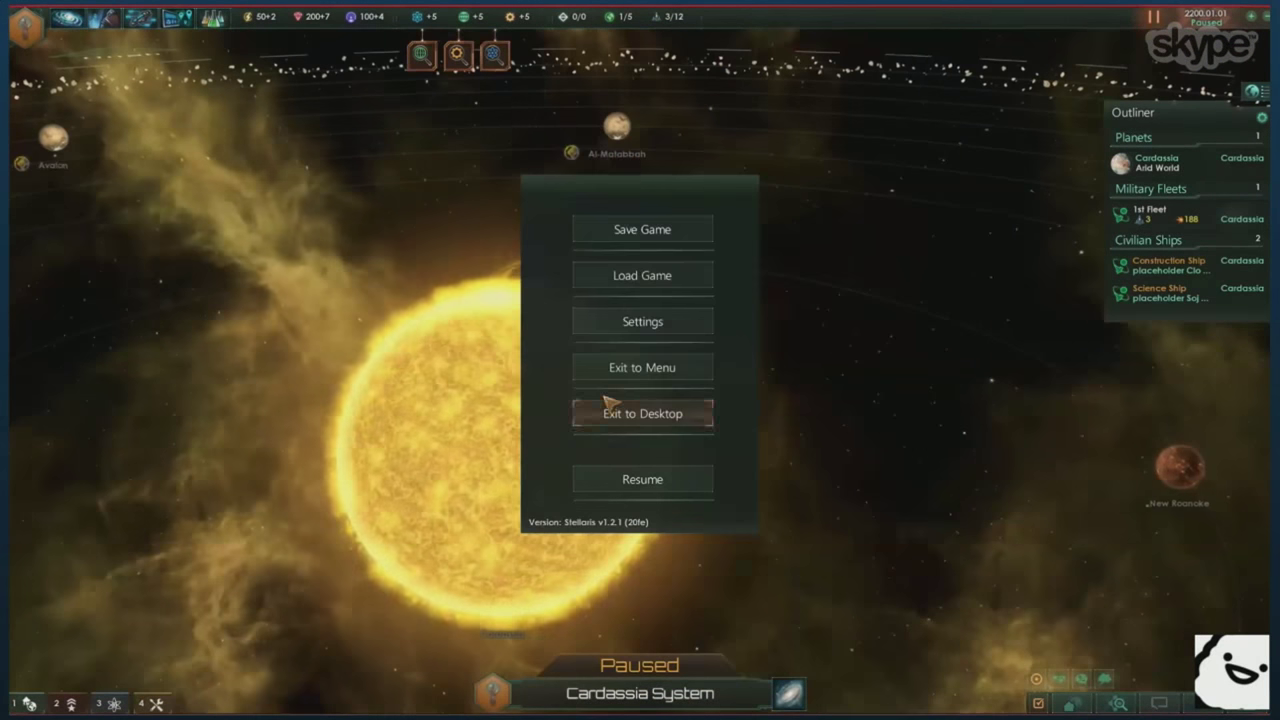
click(640, 367)
click(690, 400)
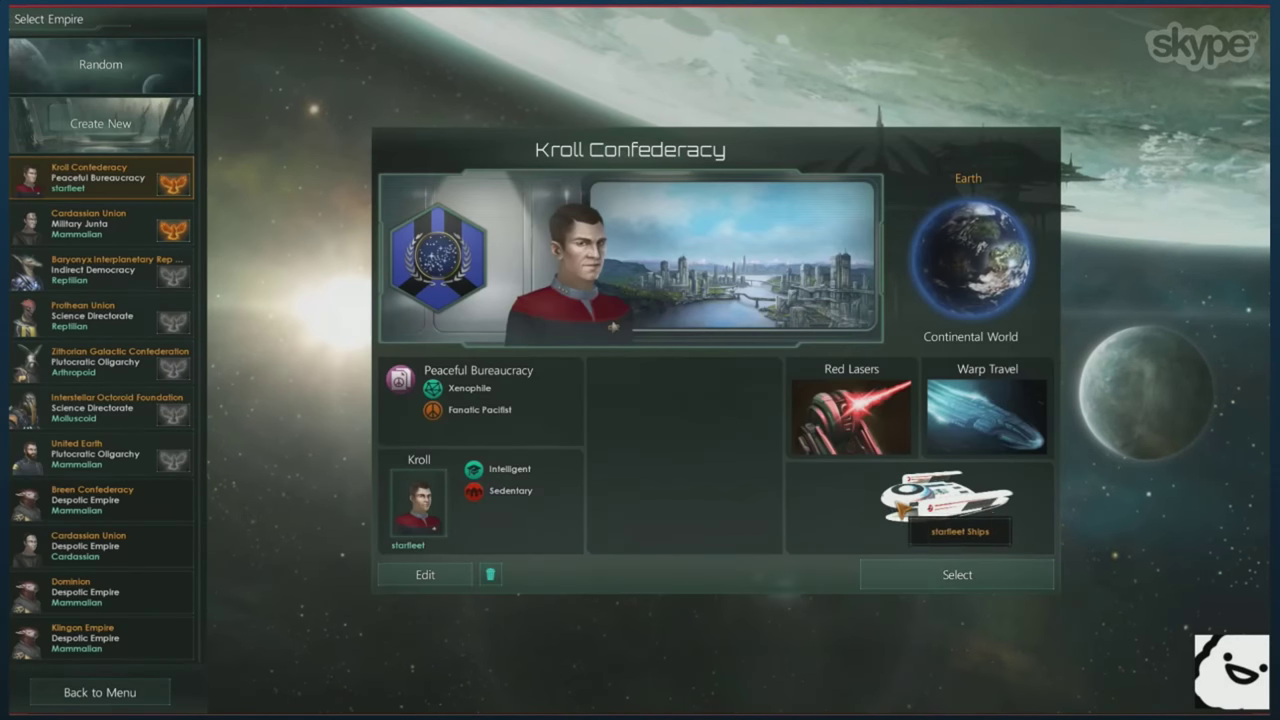
click(940, 578)
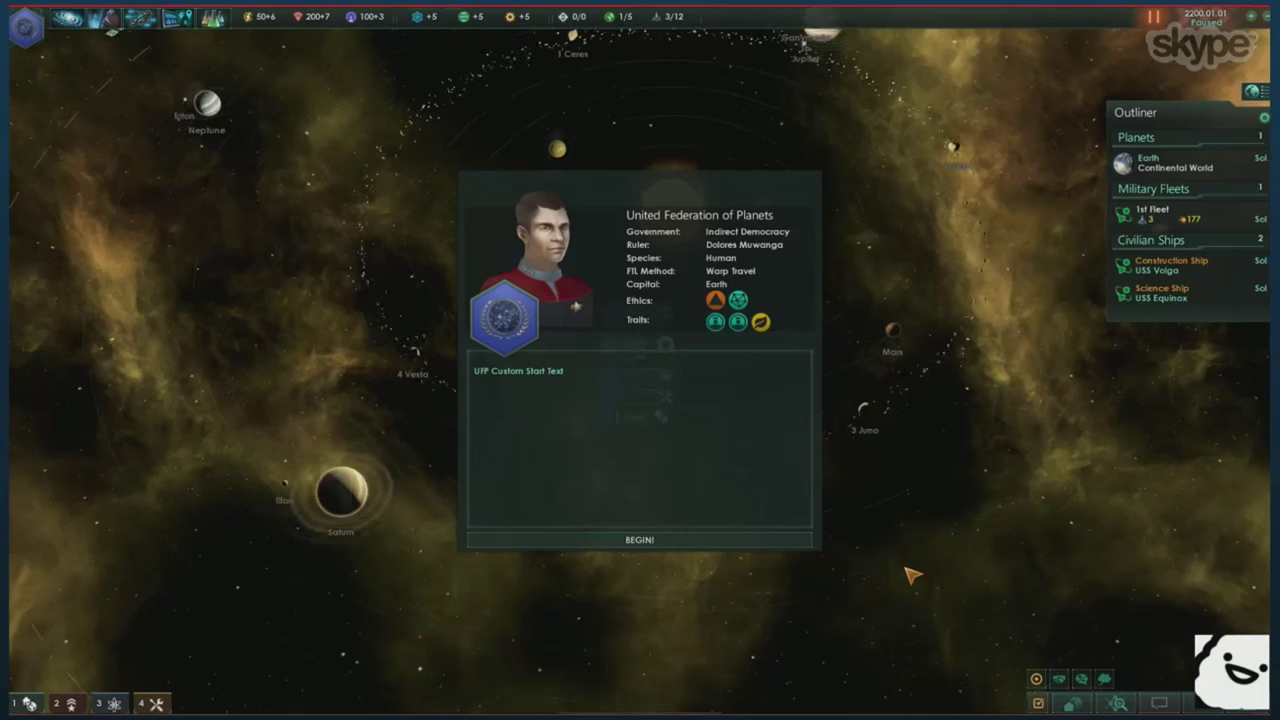
- Begin a Federation corvette in the ship designer and try a different hull section
click(686, 535)
click(698, 452)
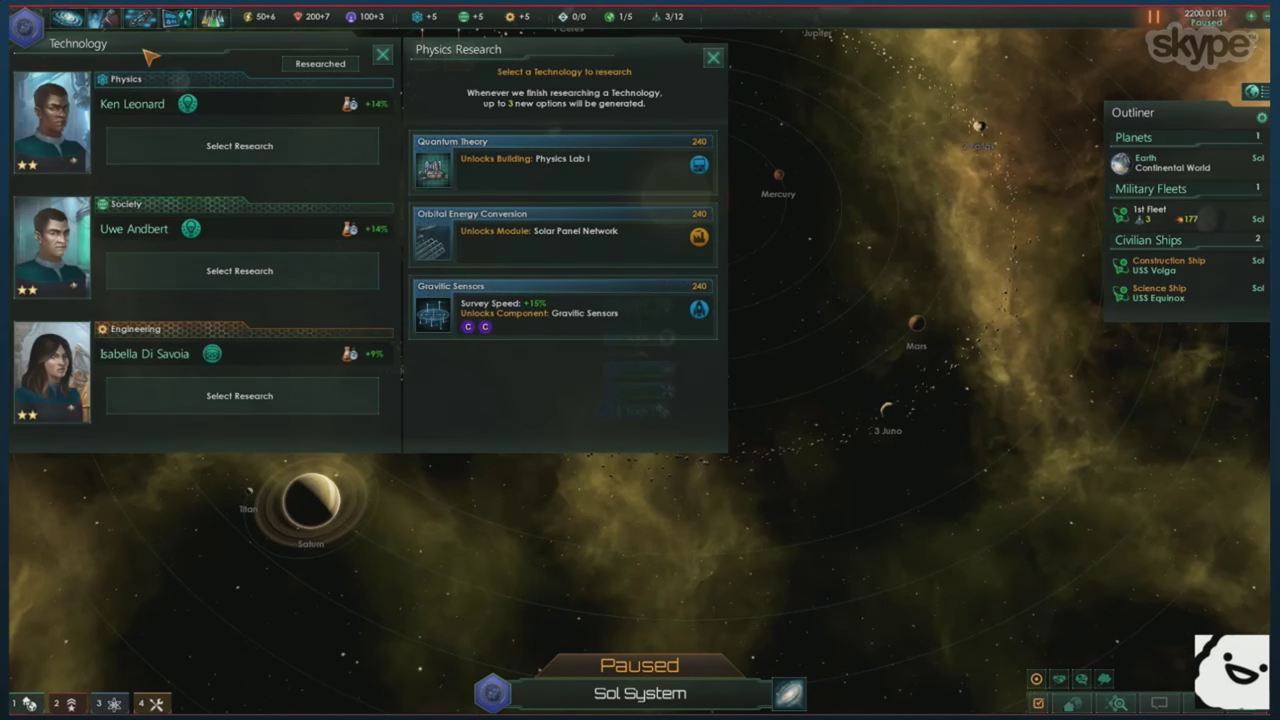
click(403, 214)
click(415, 77)
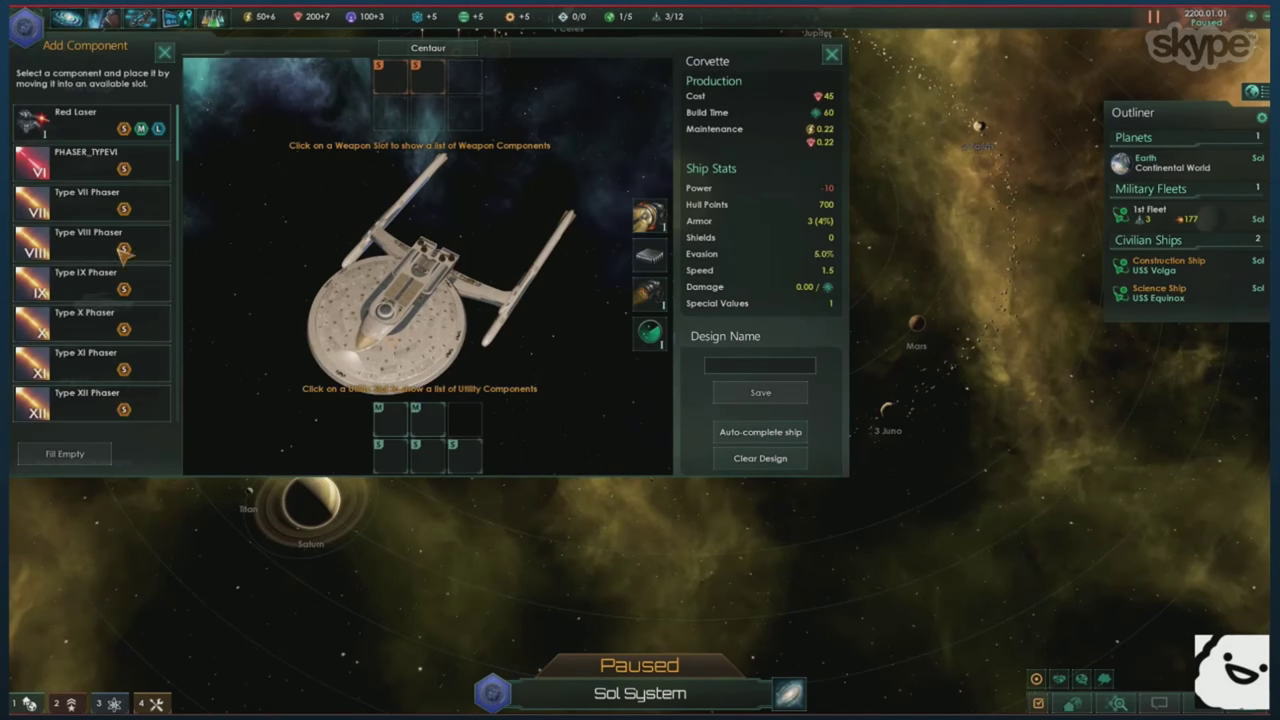
click(427, 47)
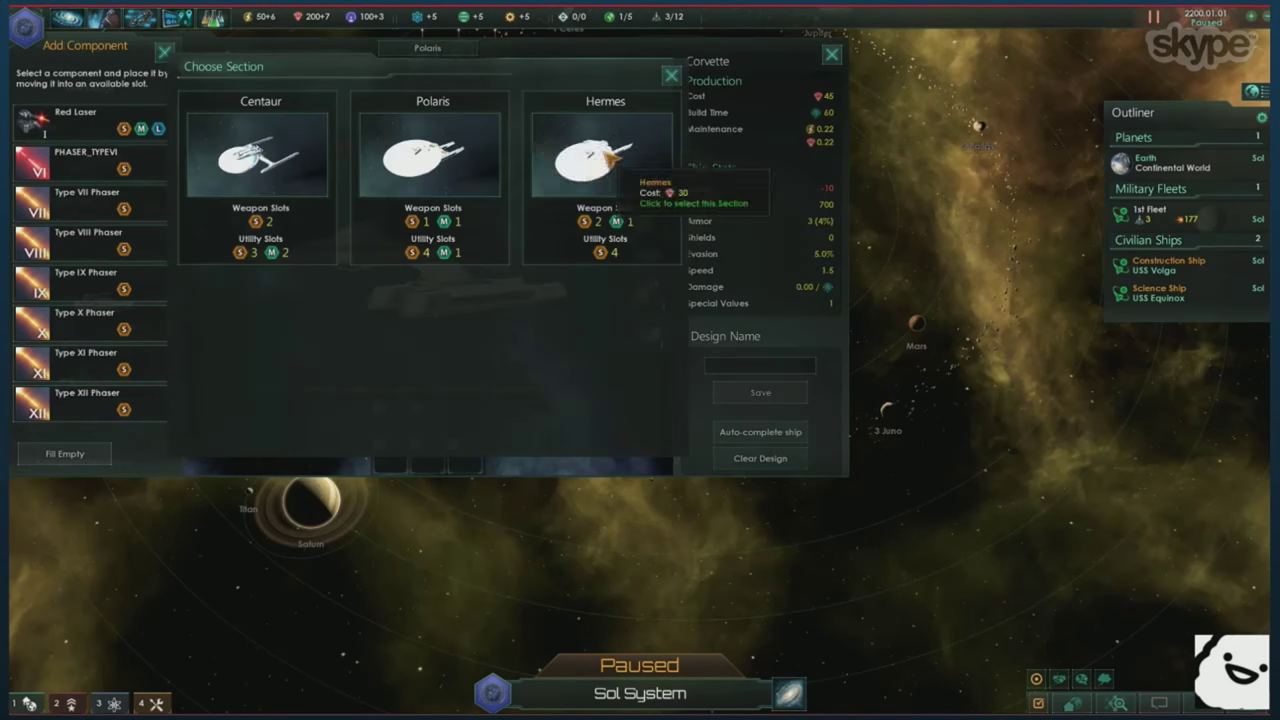
click(614, 157)
key(Escape)
- Bring up the physics research choices and scroll through them
key(F3)
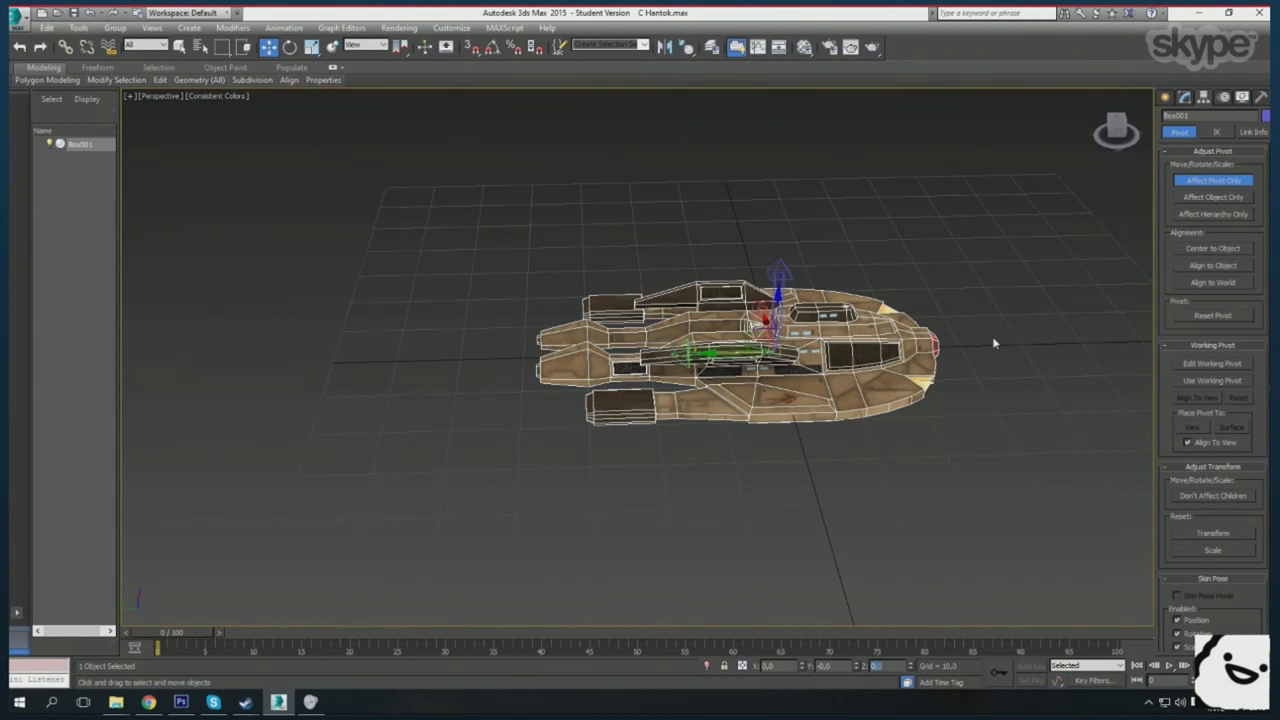
scroll(886, 384, up, 5)
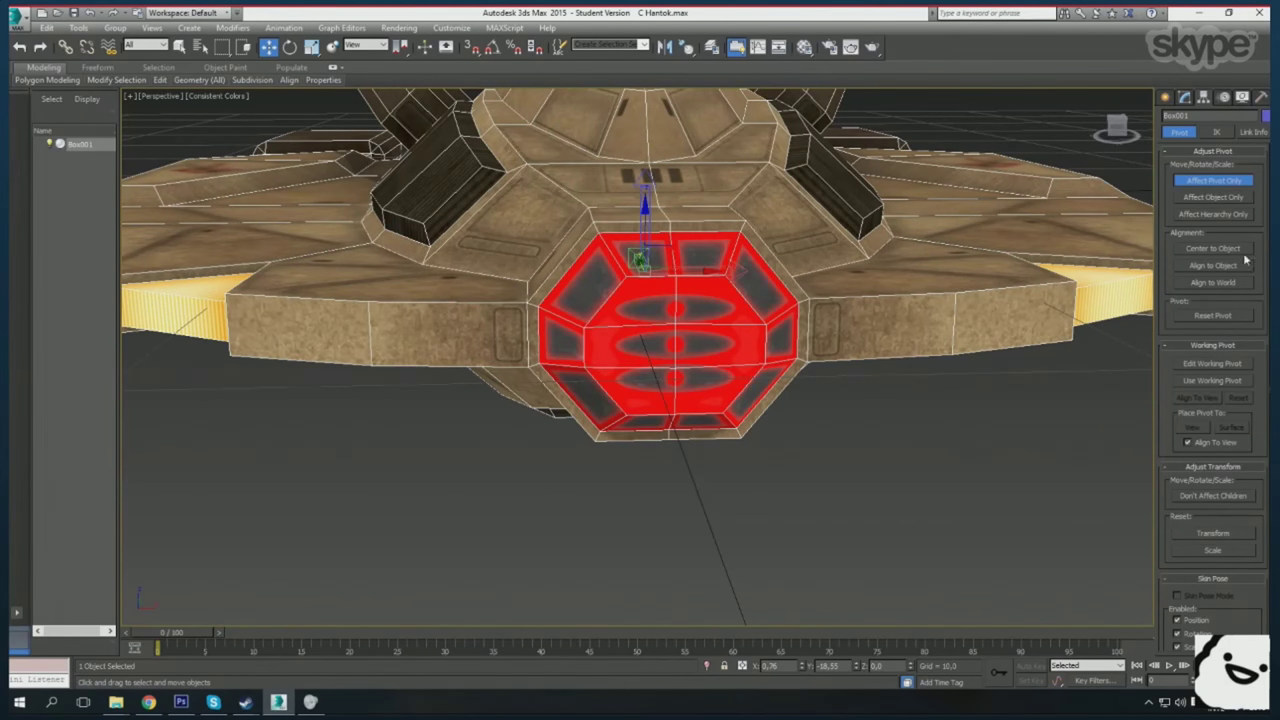
scroll(1005, 551, down, 5)
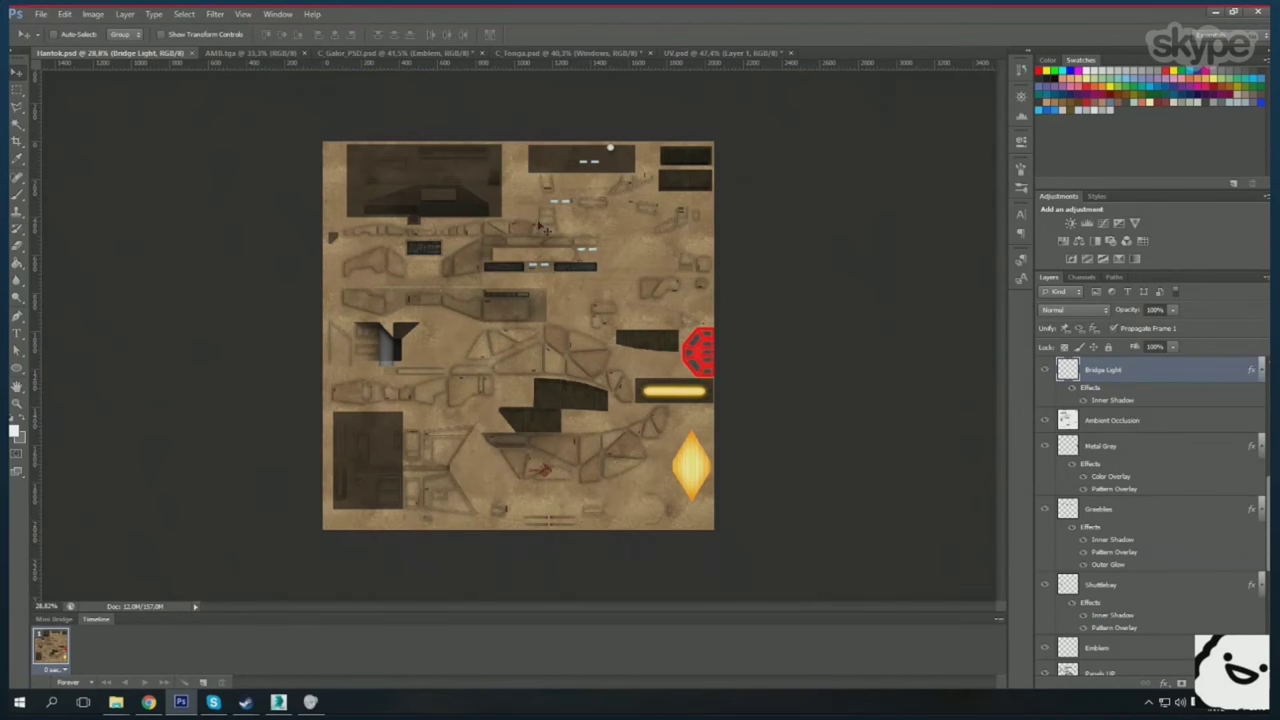
- Flatten the Hantok texture and fill the Alpha 1 channel with white
click(125, 14)
click(160, 431)
key(Return)
key(ctrl+6)
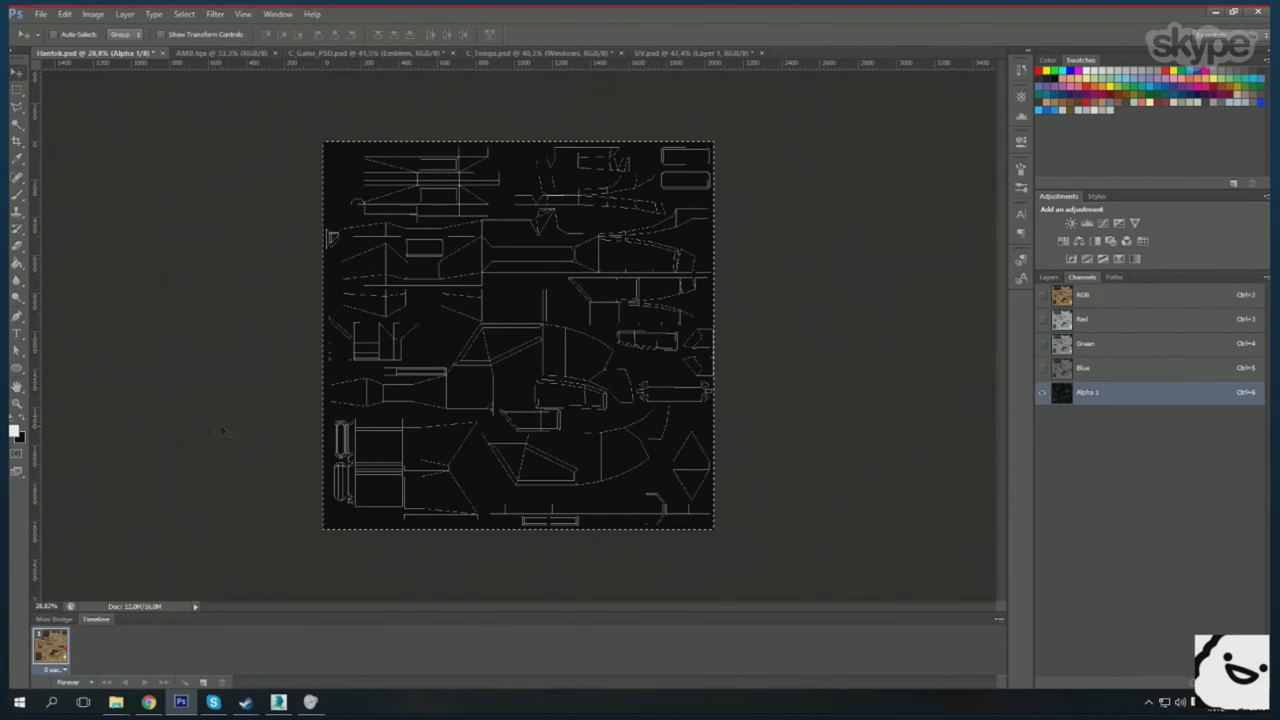
key(g)
click(518, 335)
- Save the texture in DDS format as C_Hantok_Diffuse.dds
key(ctrl+2)
click(41, 14)
click(80, 160)
click(820, 389)
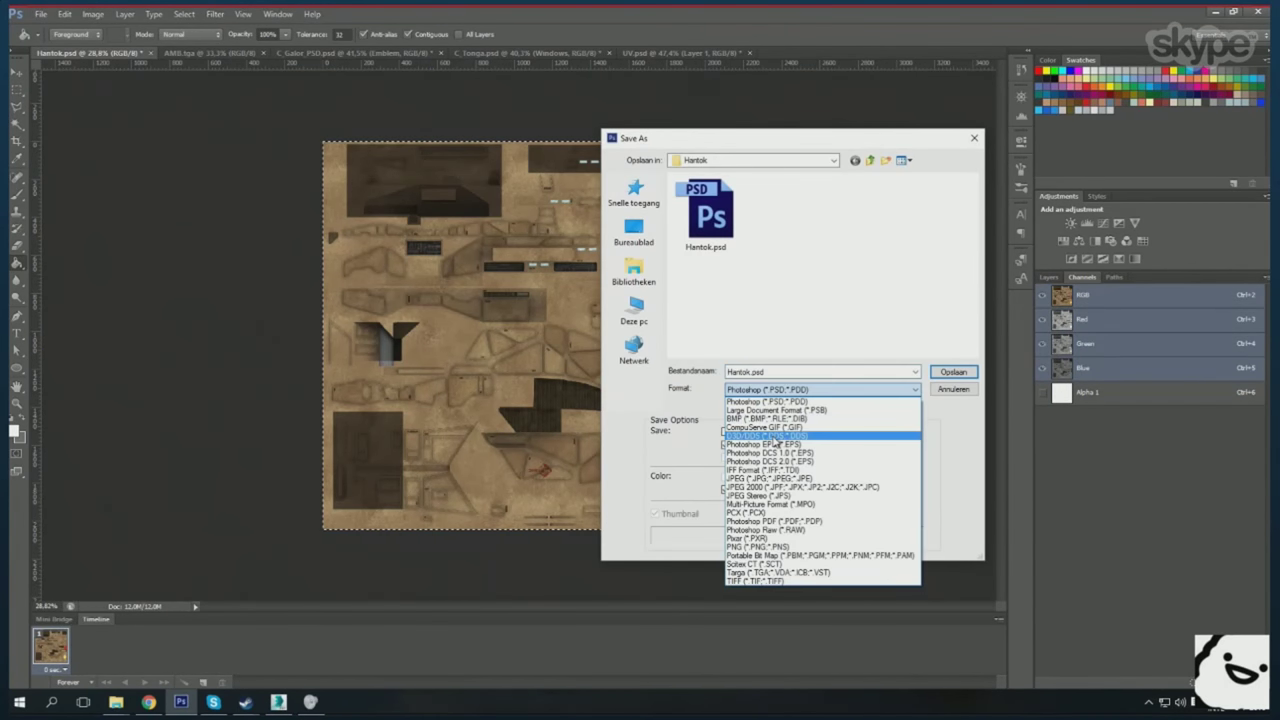
click(775, 440)
click(771, 371)
text(H)
key(Return)
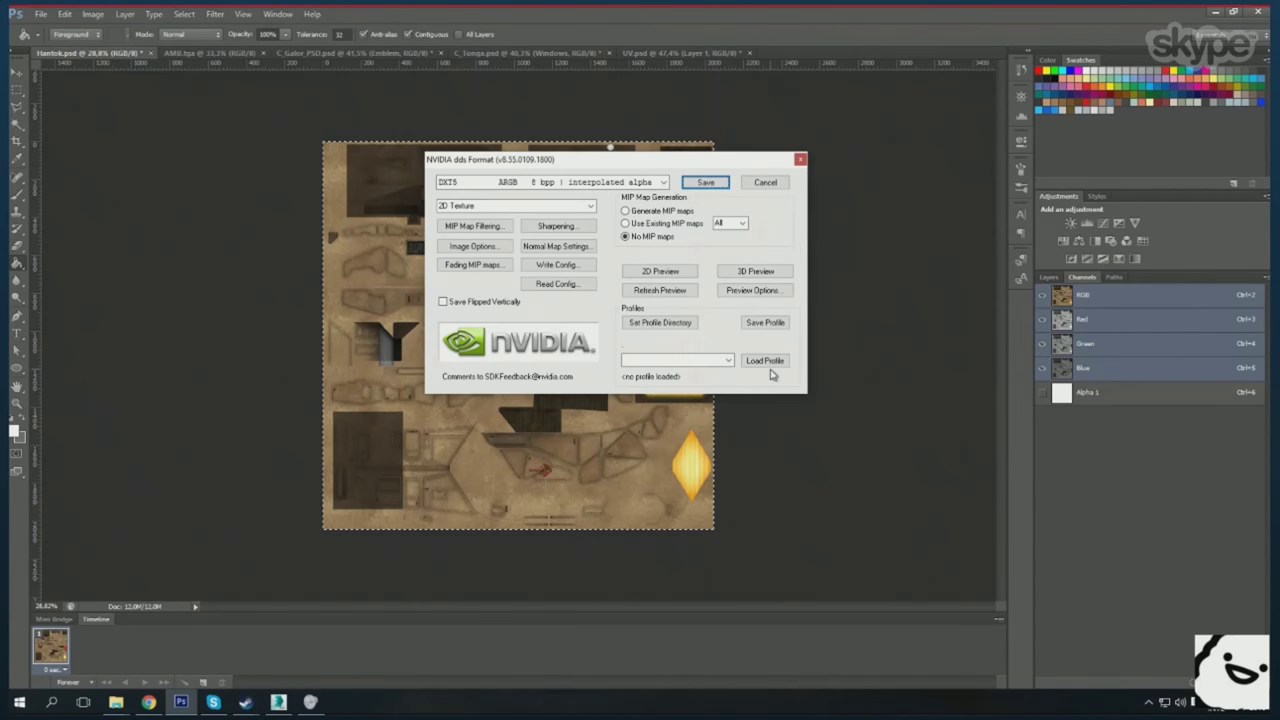
key(Return)
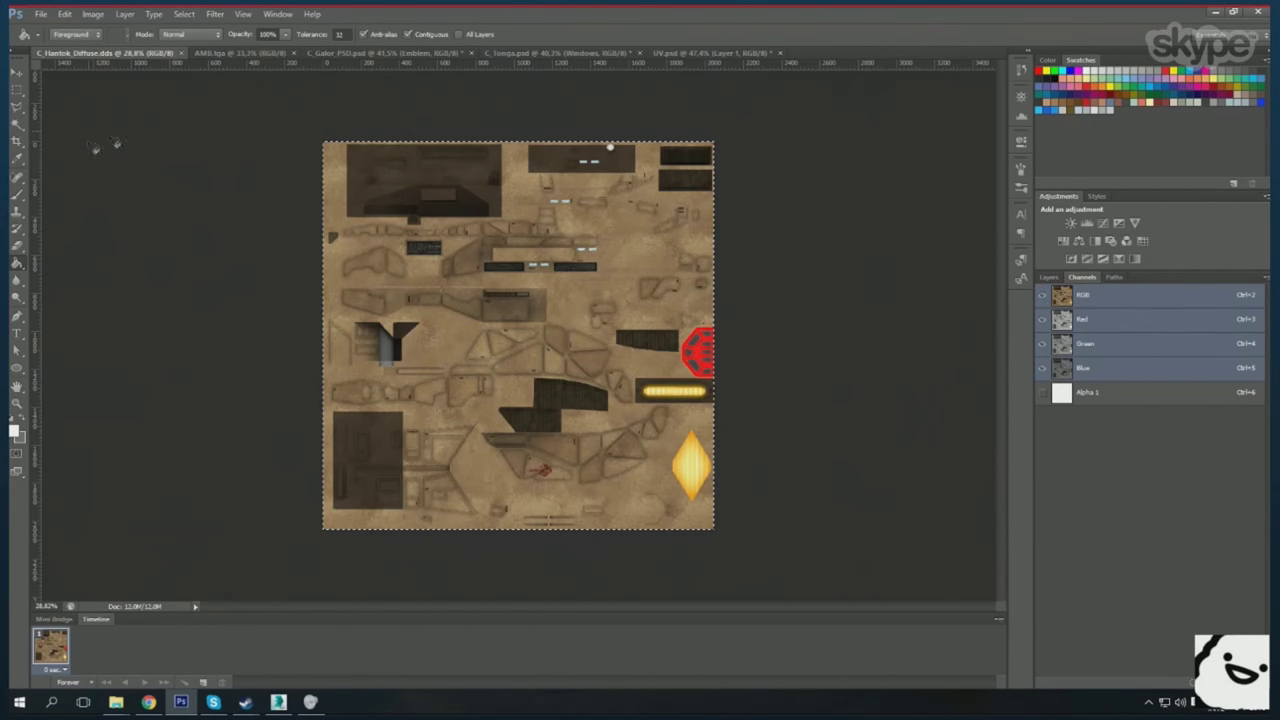
- Close AMS.tga, the other texture documents and UV.psd without saving
click(293, 52)
click(360, 52)
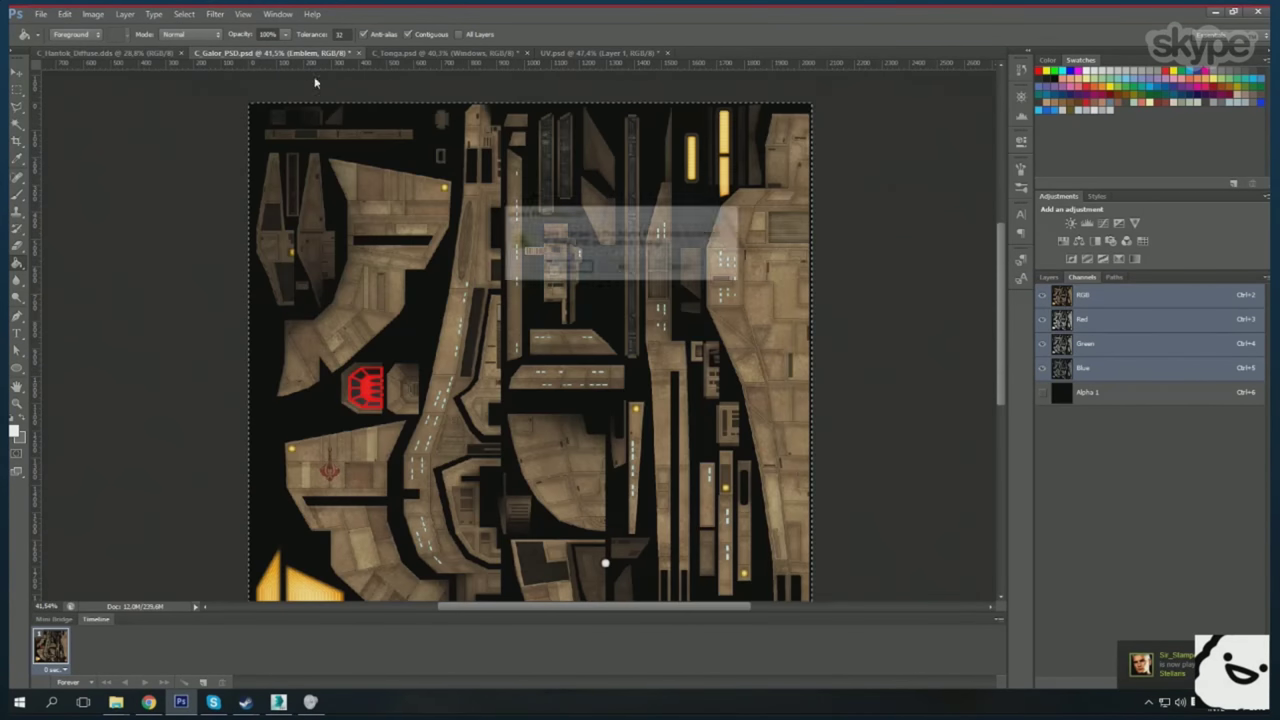
click(303, 52)
click(625, 266)
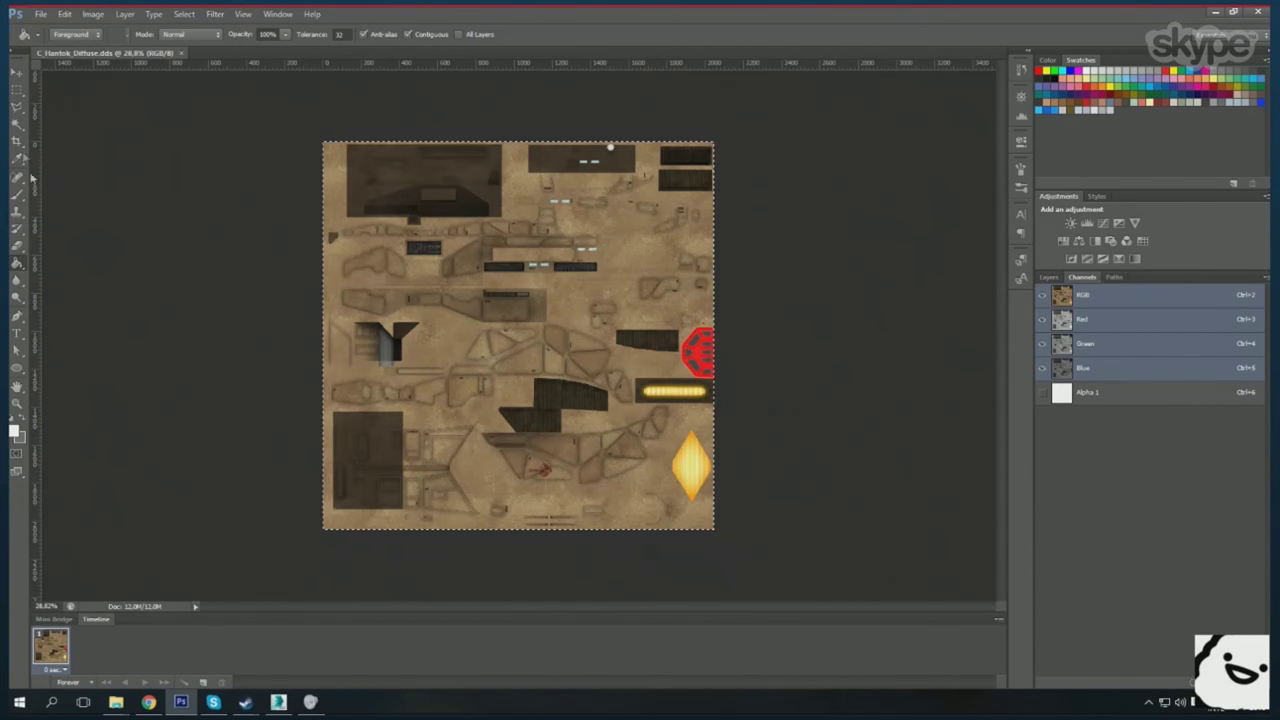
key(Return)
- Reopen Hantok.psd from the Cardassian models folder and show its layers
click(116, 702)
click(200, 643)
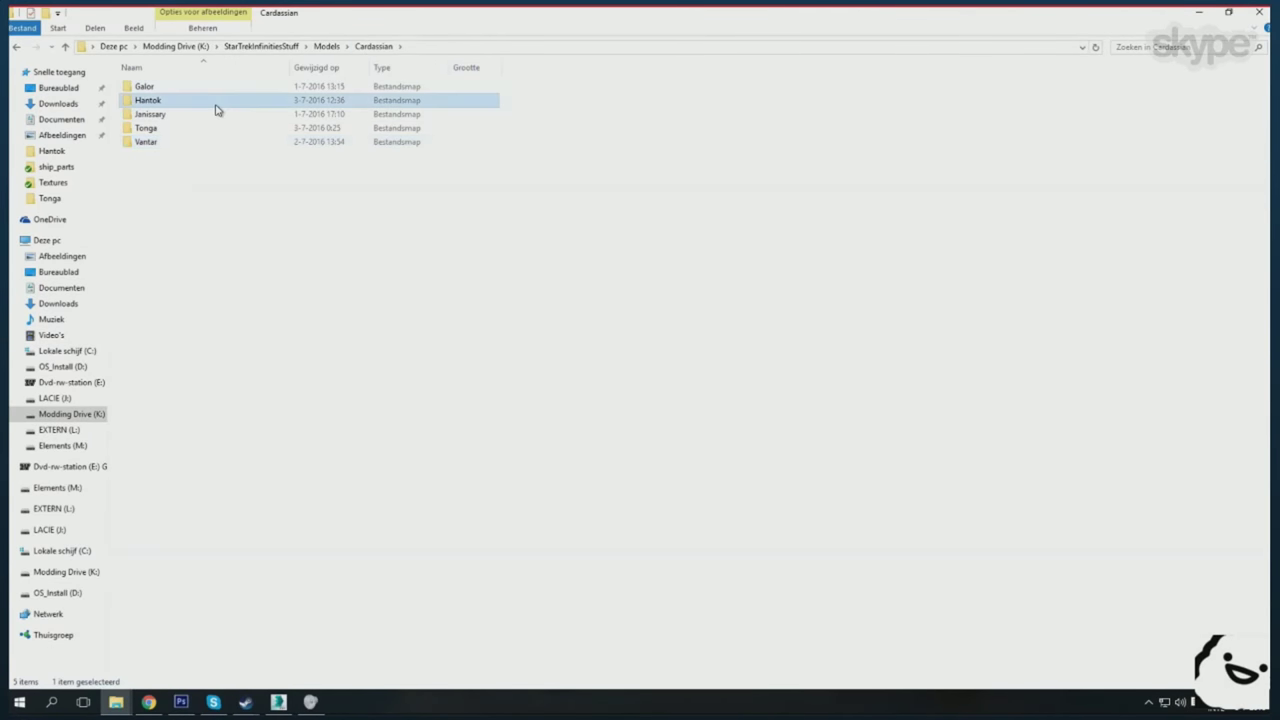
double_click(214, 102)
click(200, 643)
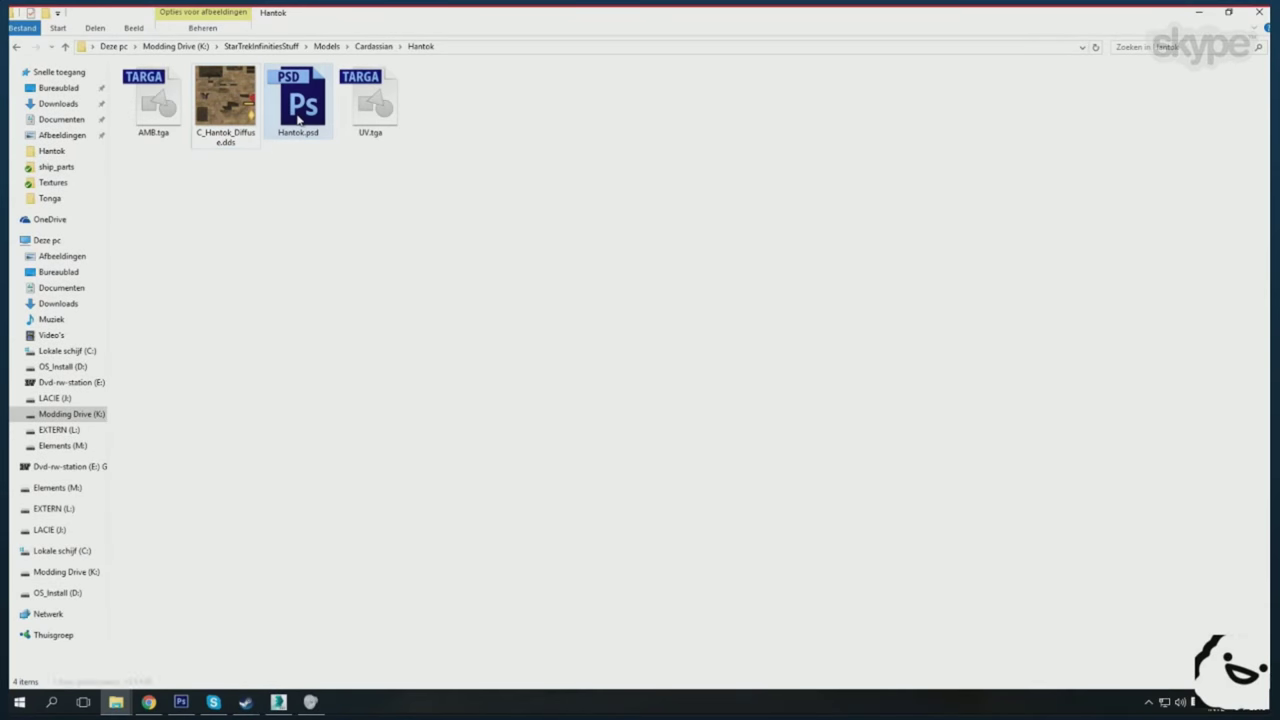
double_click(296, 104)
click(1048, 277)
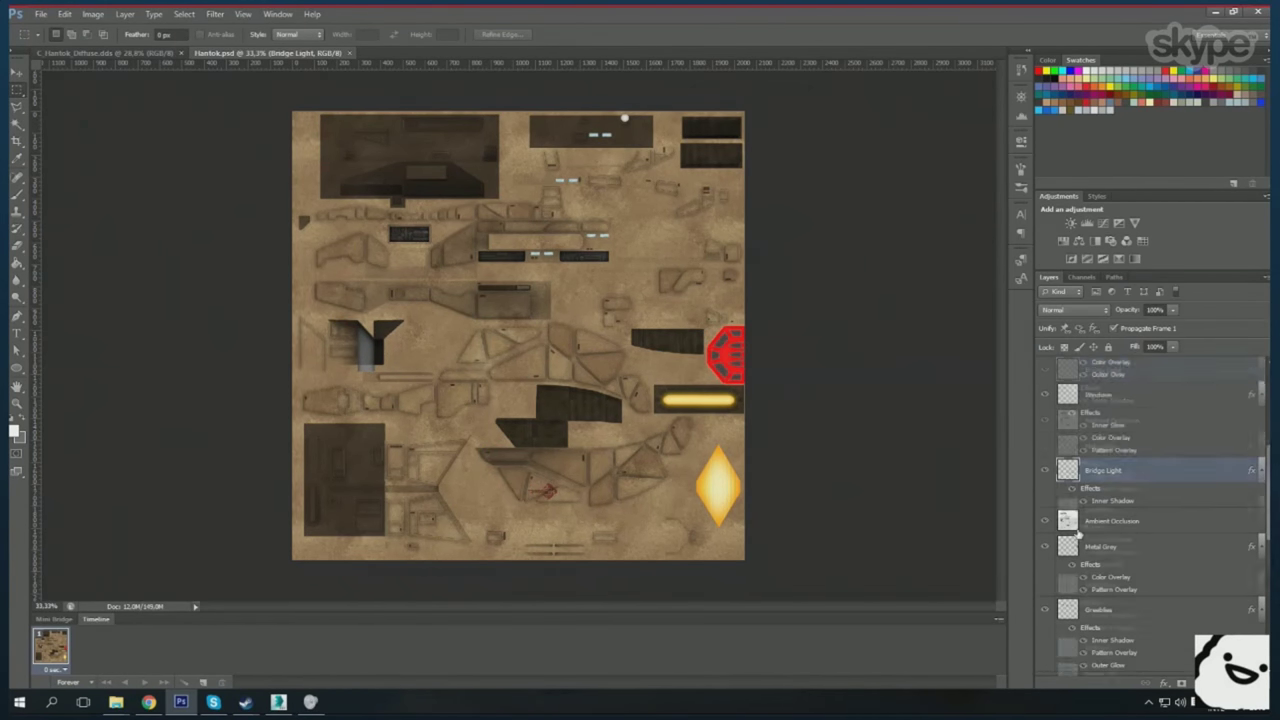
- Flatten Hantok.psd into a single layer
click(125, 14)
click(160, 429)
click(566, 266)
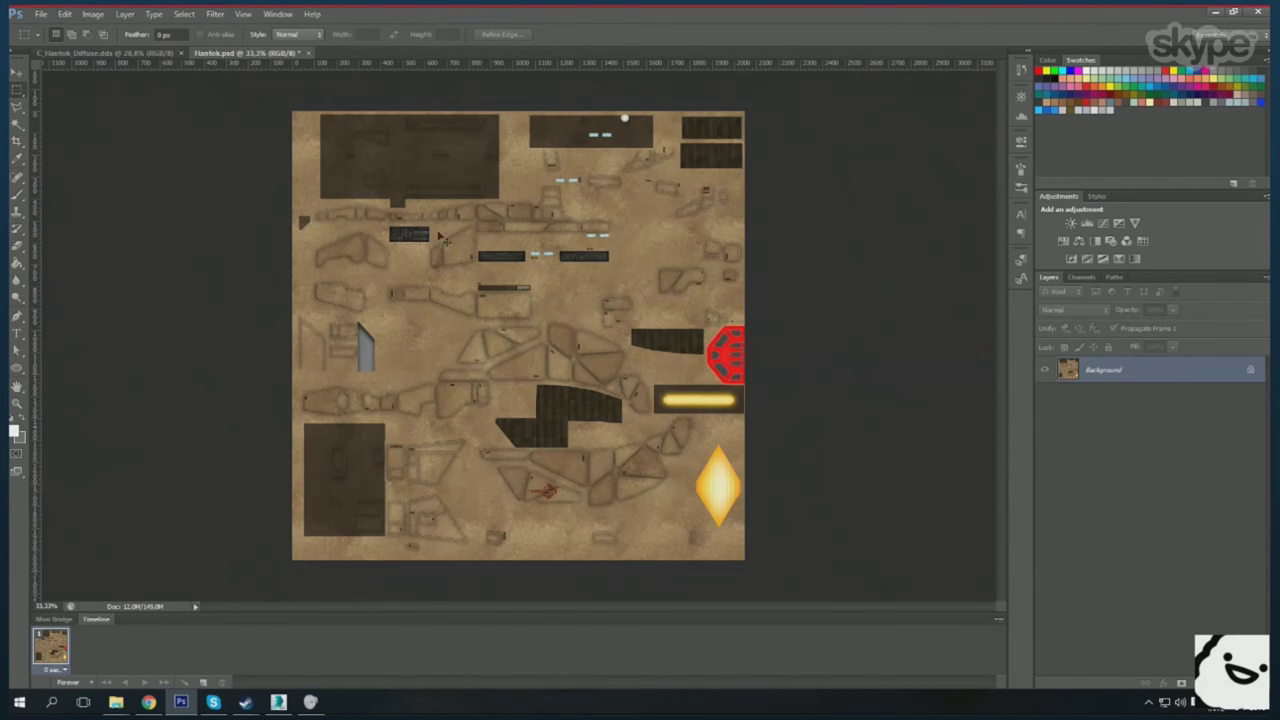
- In the diffuse DDS, fill the Red and Blue channels with black
click(85, 52)
click(1081, 277)
click(1085, 319)
click(1085, 392)
key(ctrl+a)
key(Delete)
key(ctrl+c)
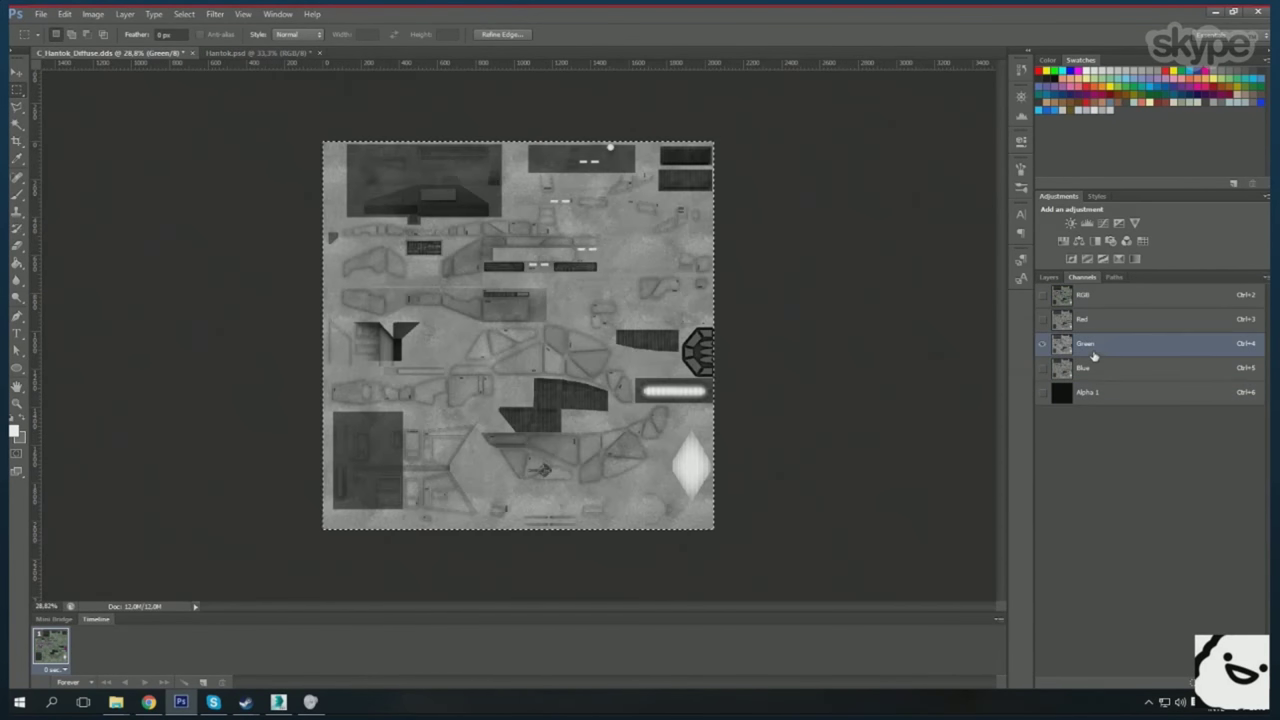
click(1123, 319)
key(ctrl+v)
click(1085, 392)
click(1085, 367)
key(Delete)
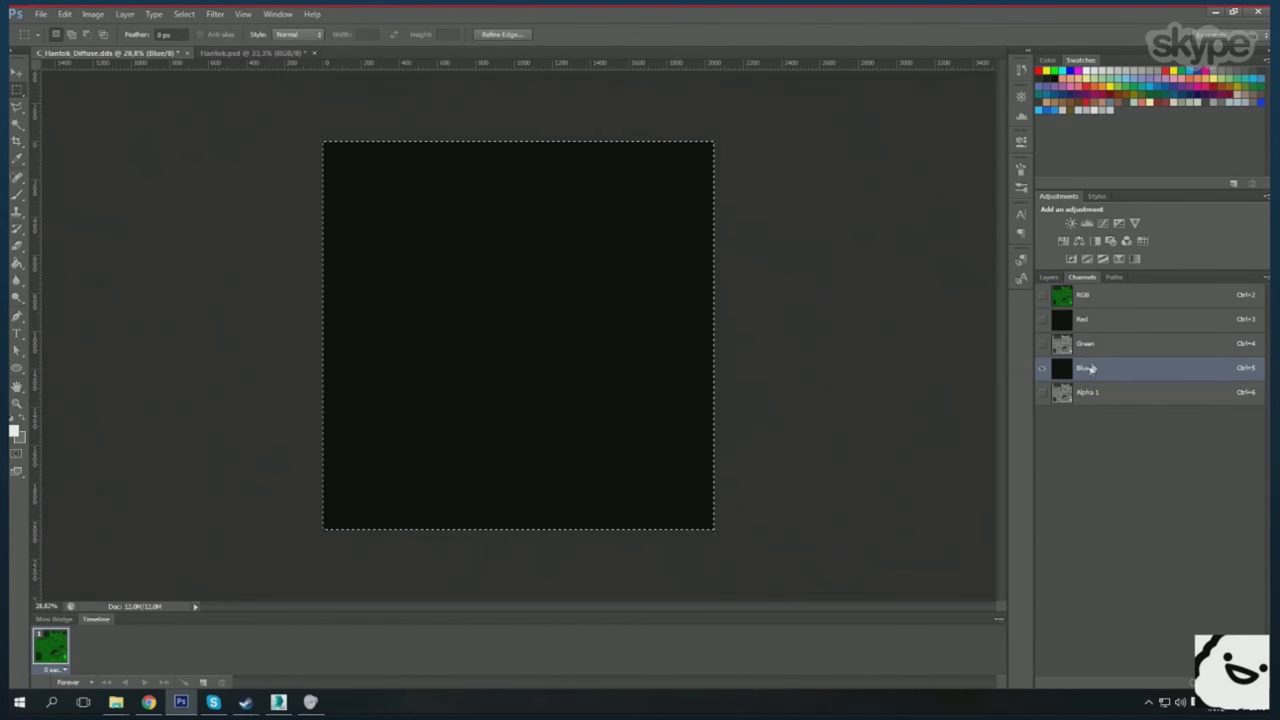
- Boost the Green channel's contrast with Brightness/Contrast
click(1085, 343)
click(92, 14)
click(290, 48)
drag(828, 270, 850, 268)
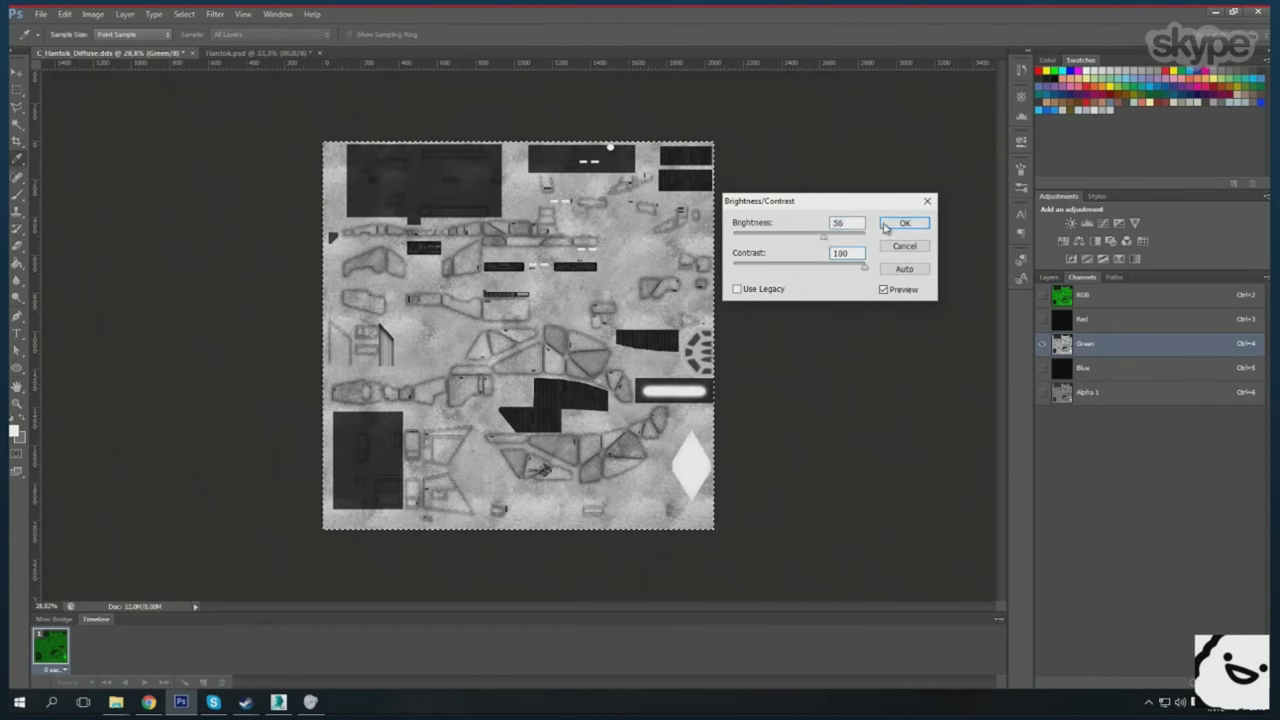
click(904, 222)
click(92, 14)
click(290, 48)
click(904, 222)
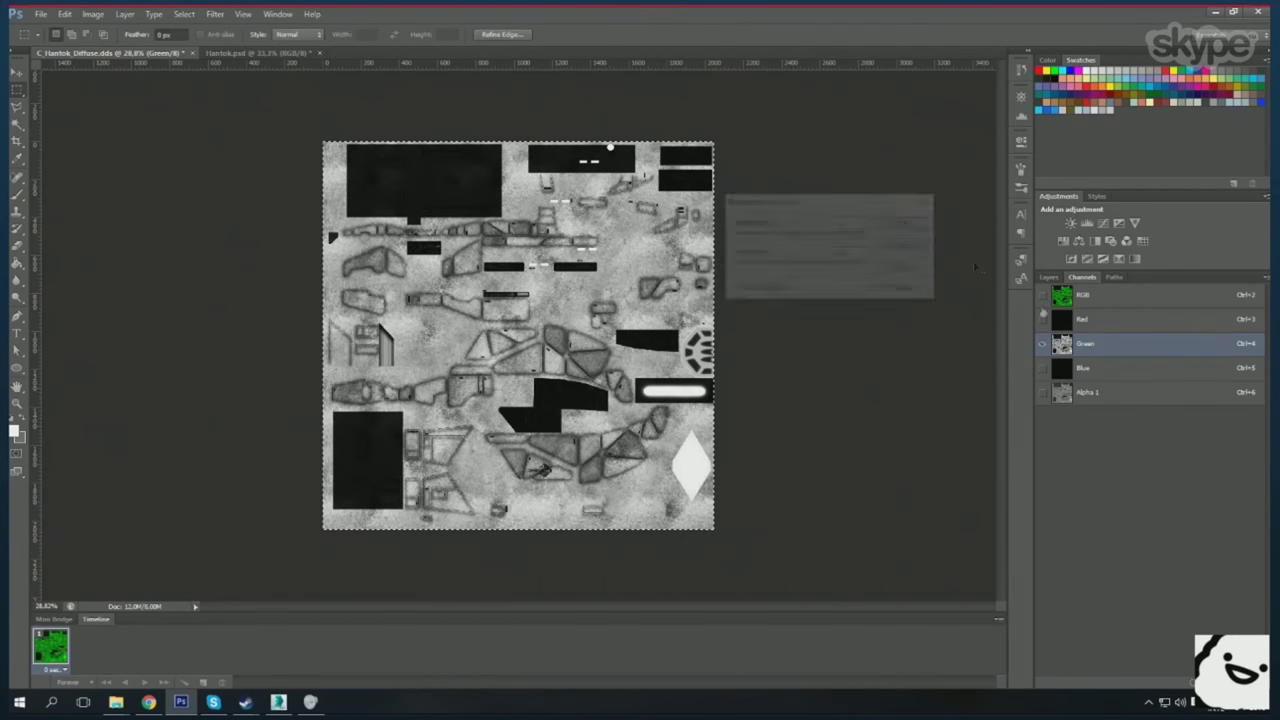
- Darken Alpha 1 with brightness -150 and contrast -50, then fine-tune its contrast
click(1085, 392)
click(92, 14)
click(290, 48)
text(-150)
key(Tab)
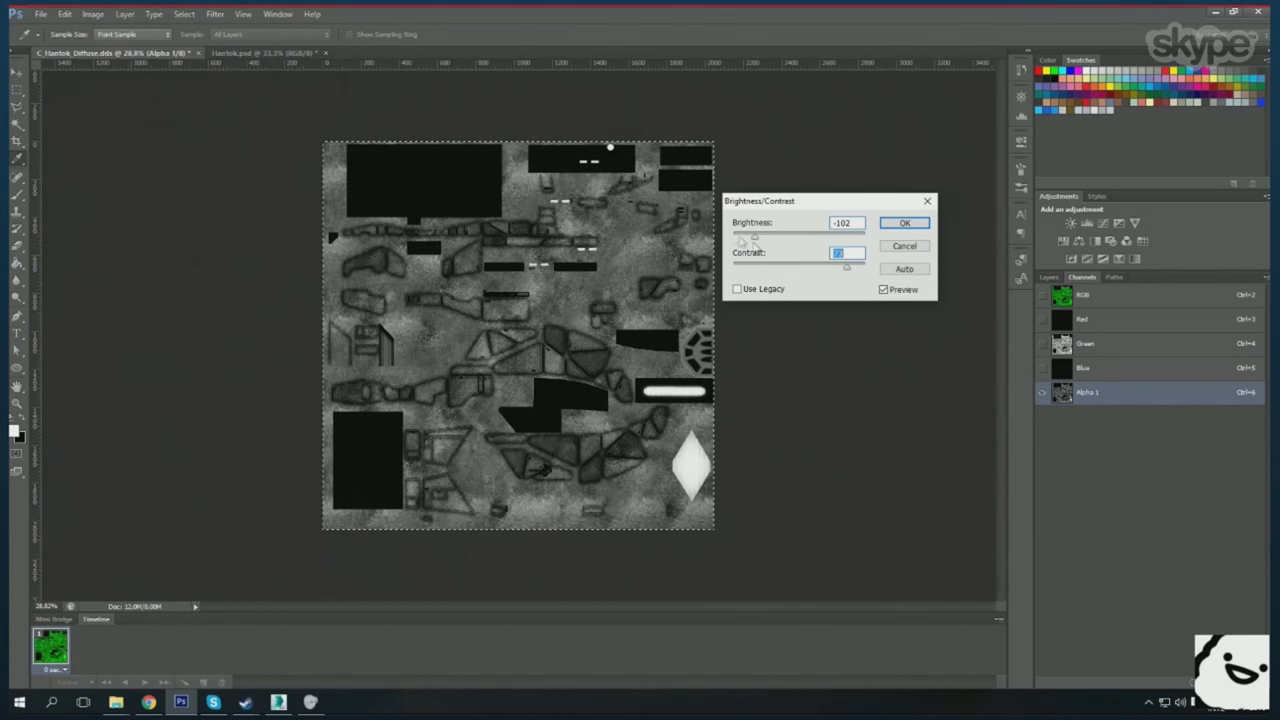
text(-50)
click(904, 222)
click(92, 14)
click(290, 48)
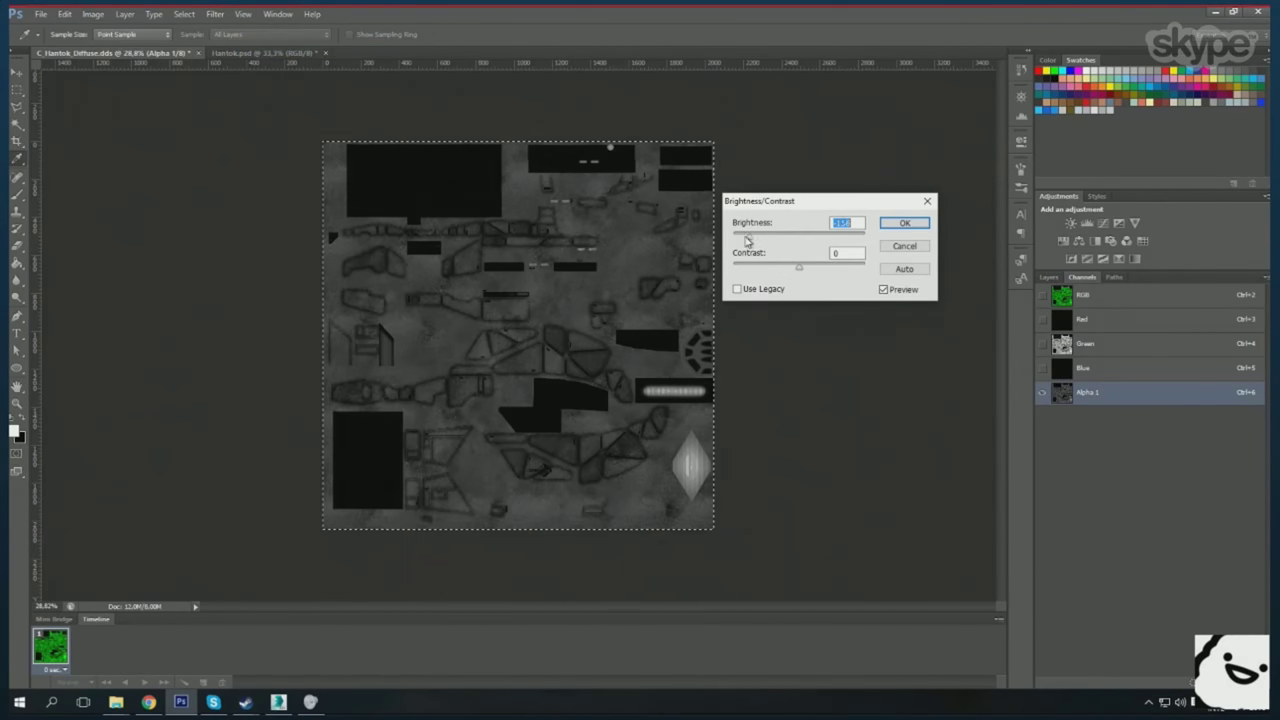
drag(733, 266, 833, 266)
click(891, 228)
- Save the specular map as C_Hantok_Specular.dds and return to Hantok.psd
click(1085, 294)
click(41, 14)
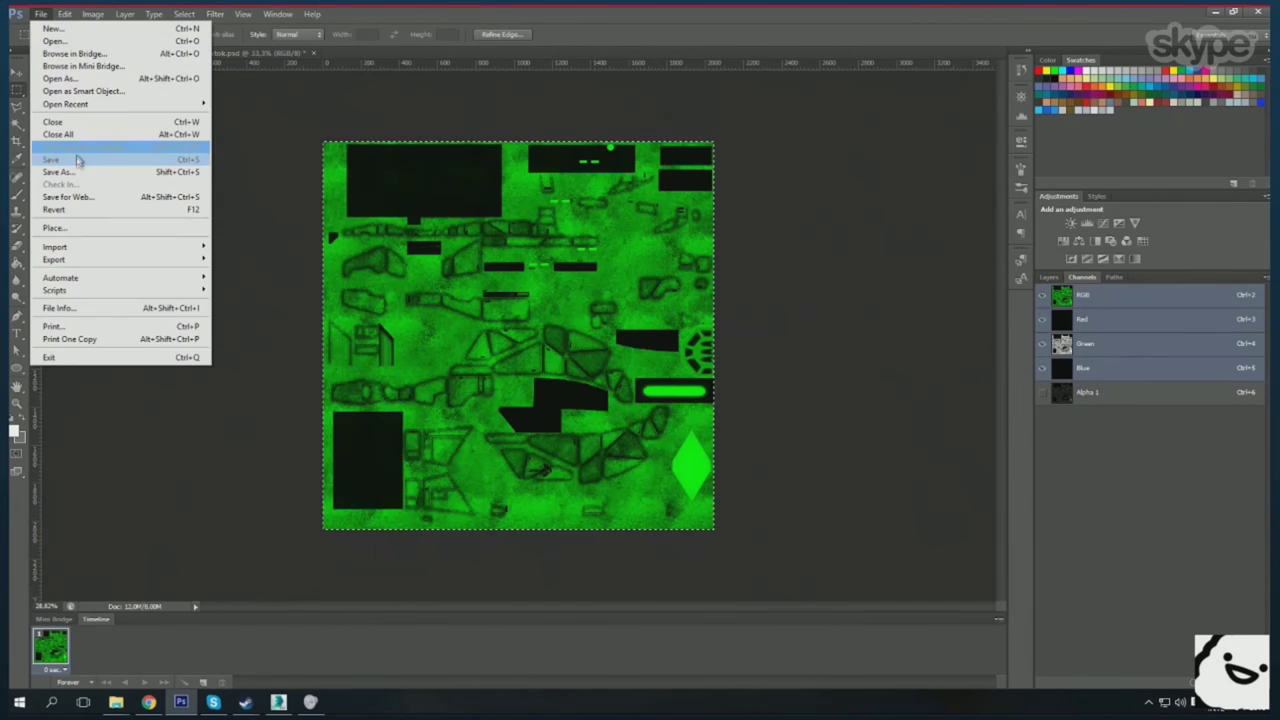
click(77, 157)
key(Return)
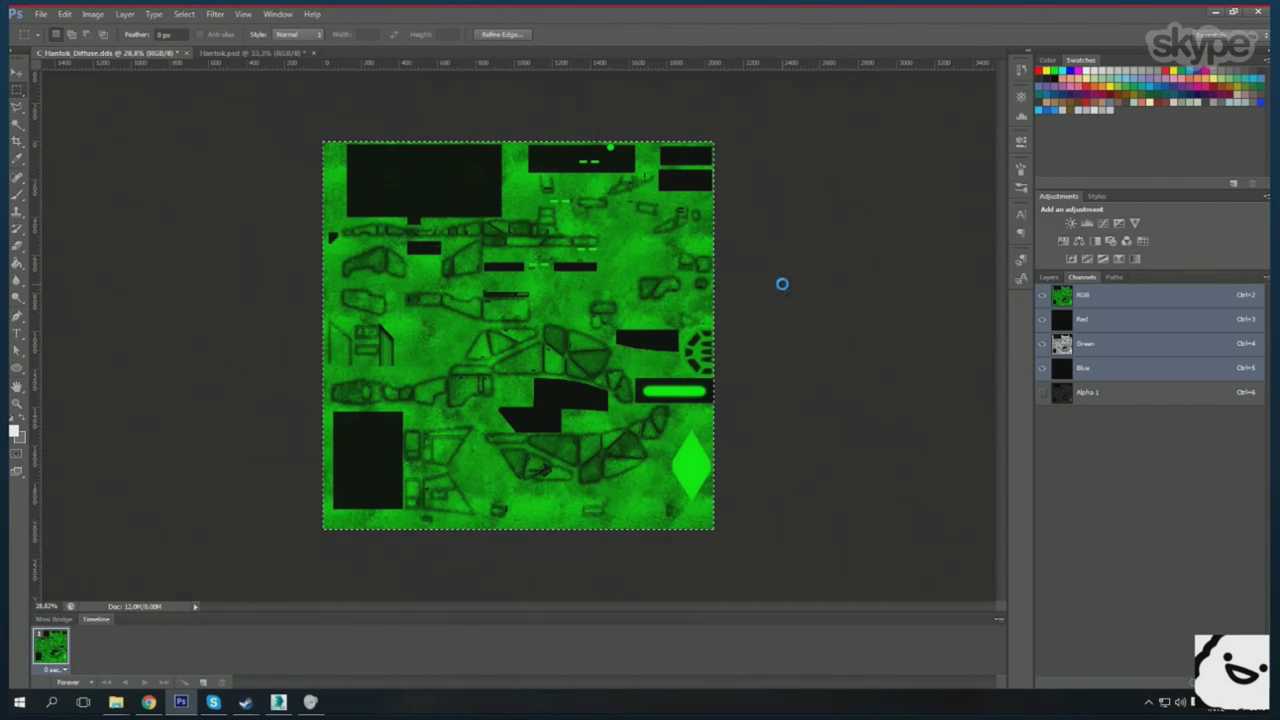
click(245, 52)
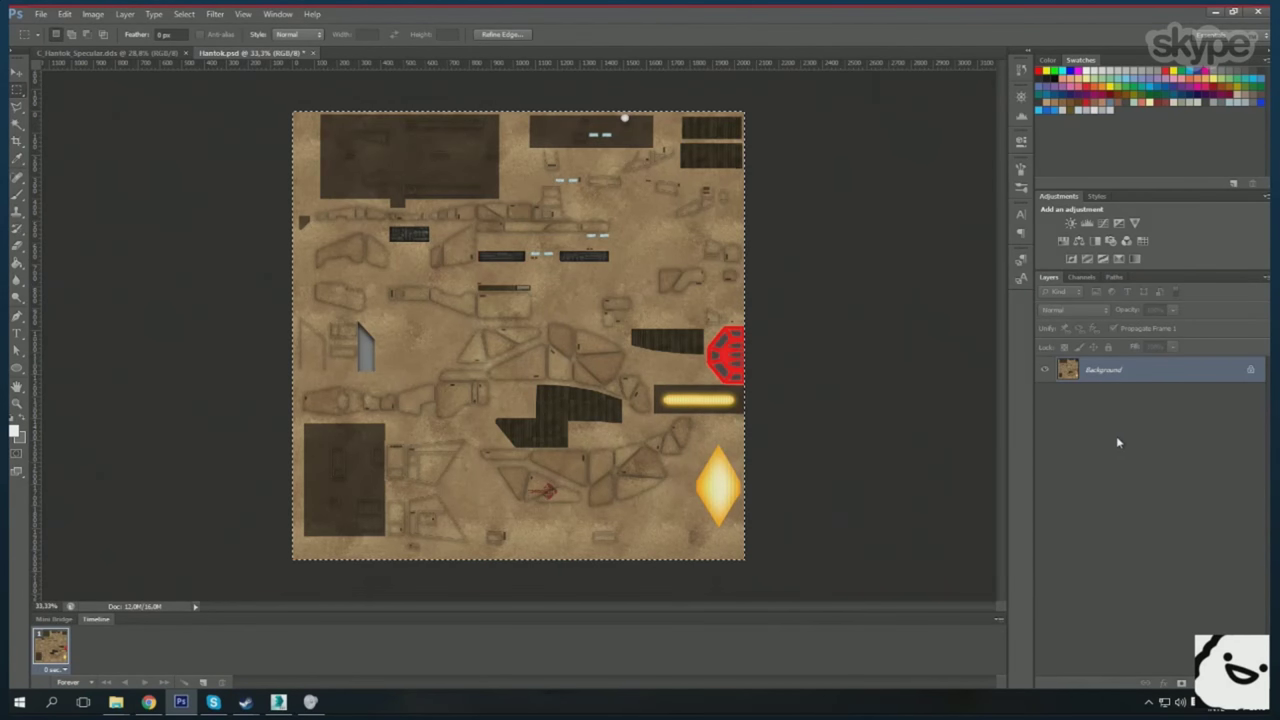
- Add a new Layer 1 and move it above Color Changes
scroll(1092, 624, down, 3)
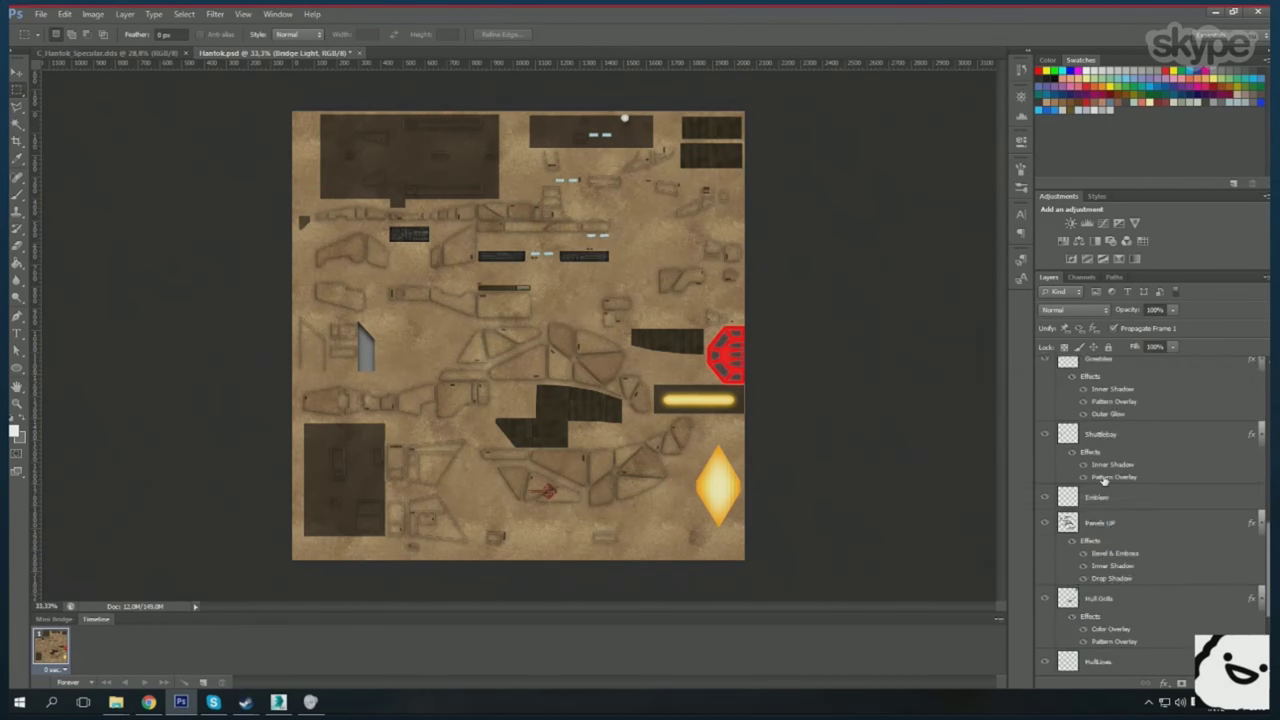
scroll(1092, 624, down, 3)
click(124, 14)
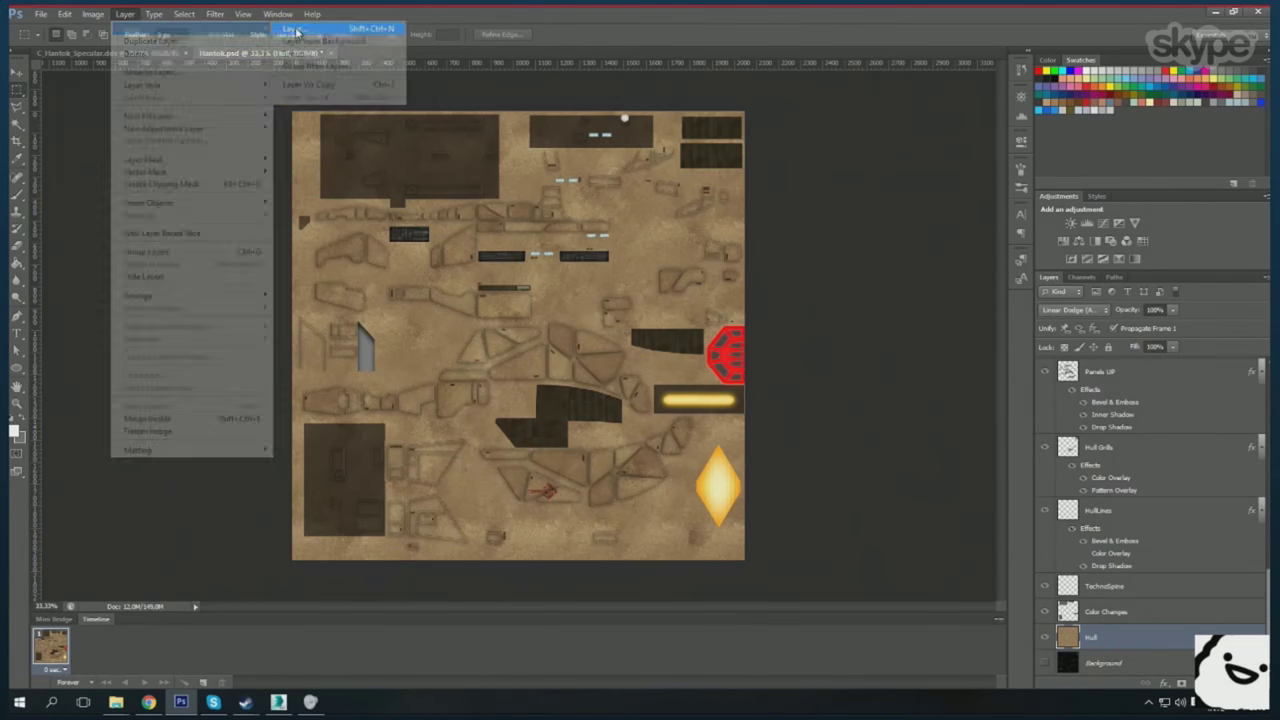
click(300, 30)
click(580, 272)
click(580, 395)
click(543, 296)
click(751, 222)
drag(1150, 636, 1150, 611)
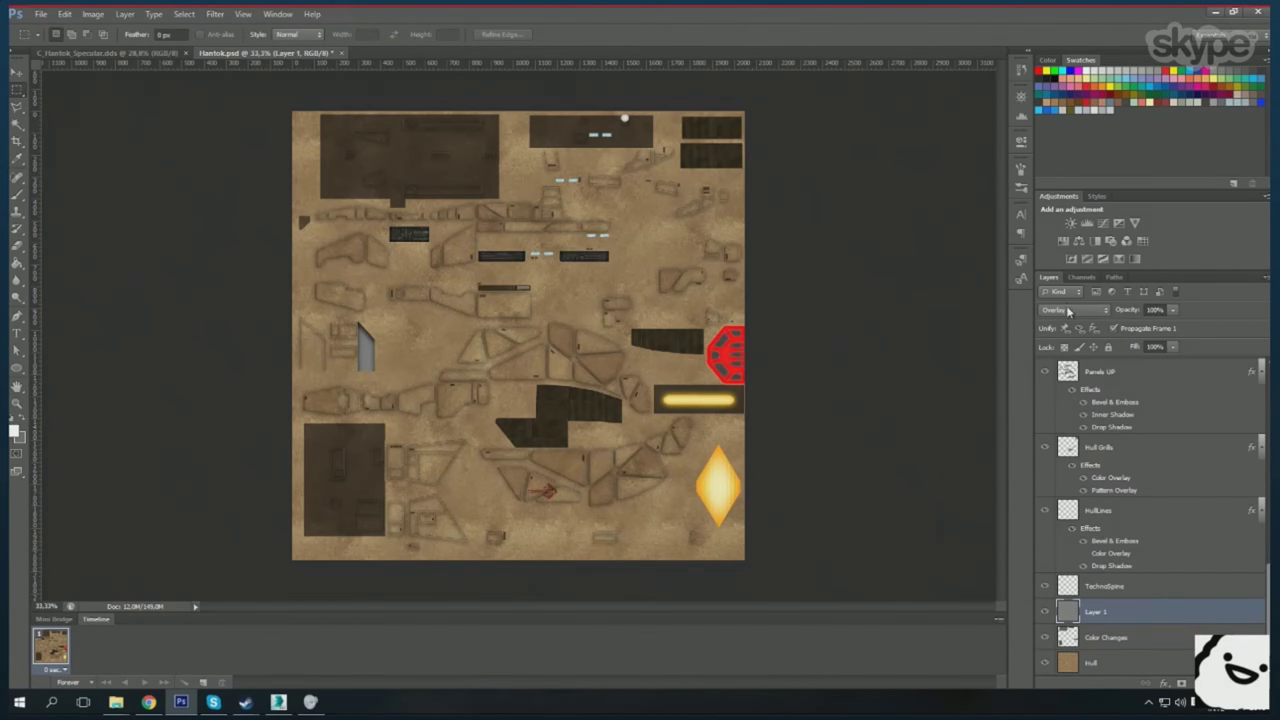
- Fill Layer 1 with flat grey and save a copy as Hantok_BUMP.psd
key(shift+alt+n)
click(41, 14)
click(80, 174)
click(769, 371)
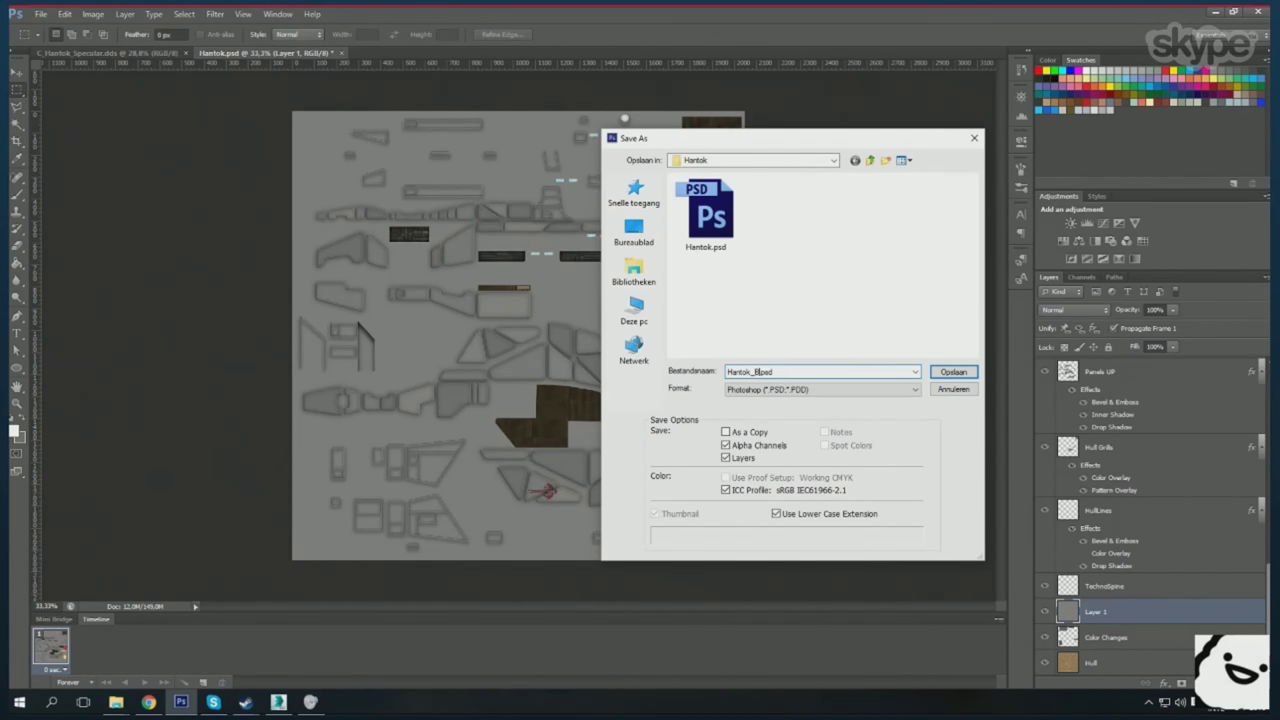
text(UMP)
key(Return)
- Give the Hull Grills layer a striped pattern overlay
click(1100, 511)
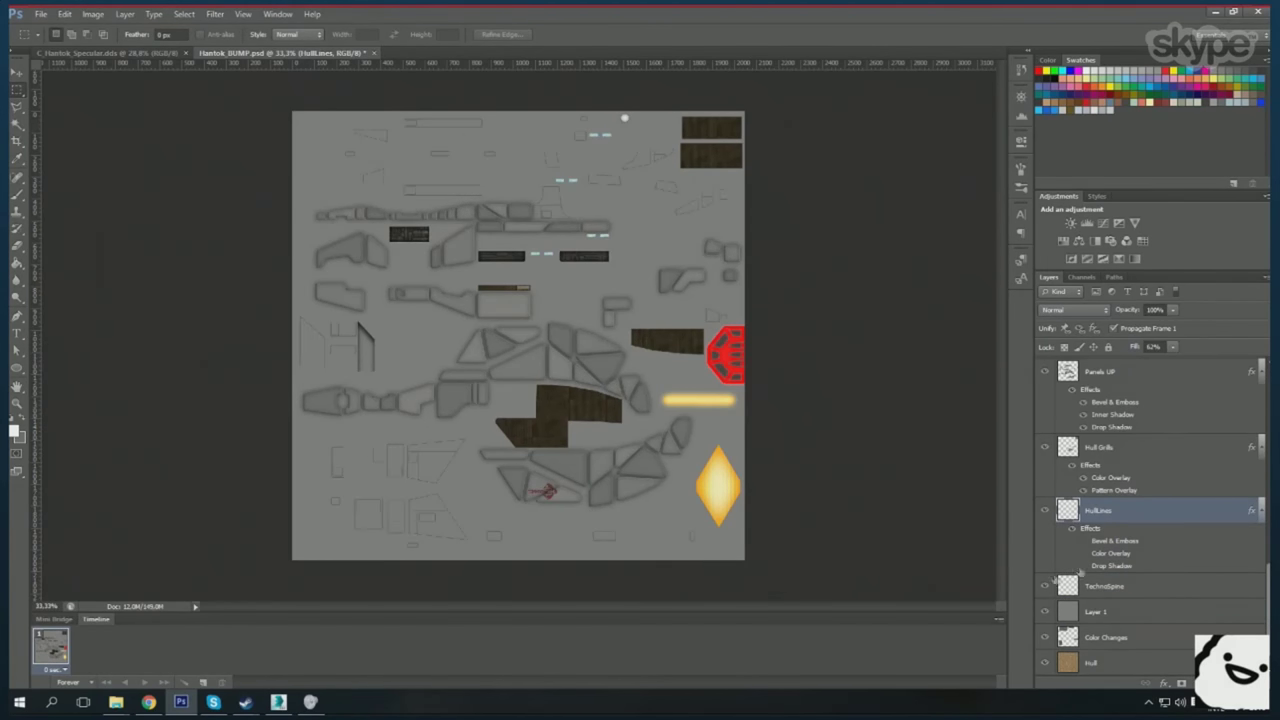
click(1100, 447)
scroll(560, 307, up, 2)
double_click(1113, 490)
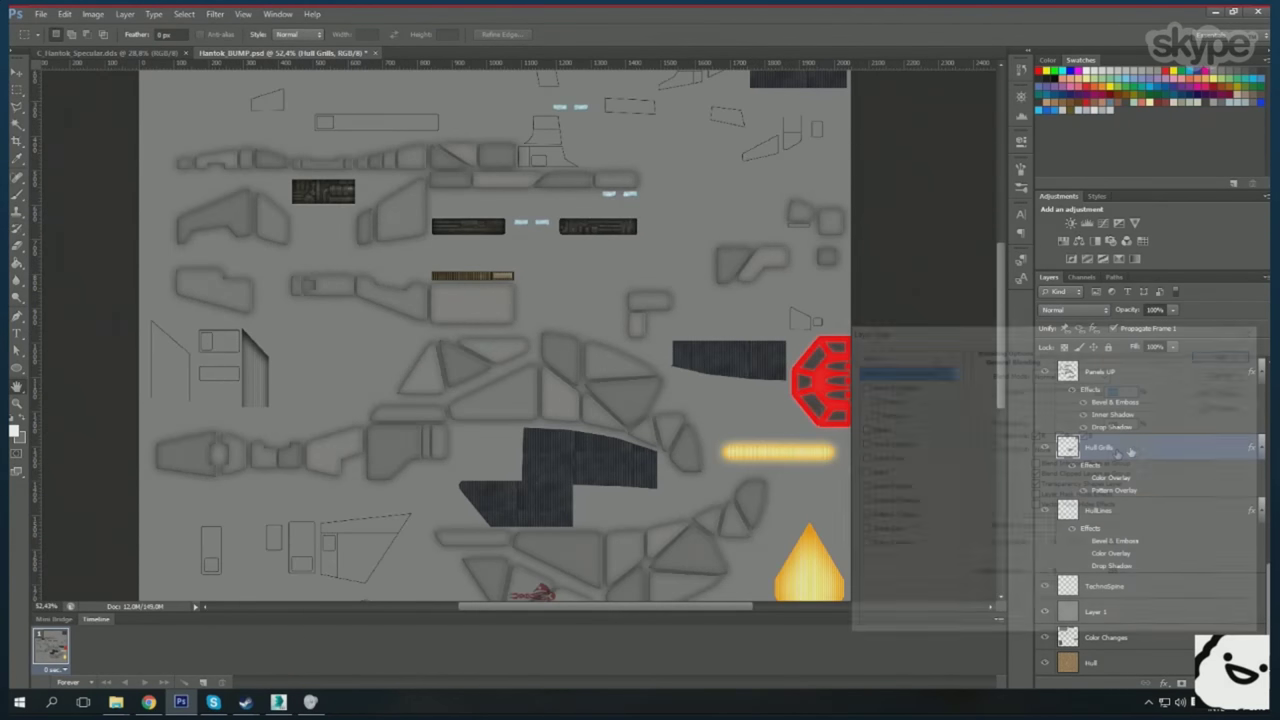
click(1068, 420)
scroll(1043, 480, down, 2)
click(1043, 452)
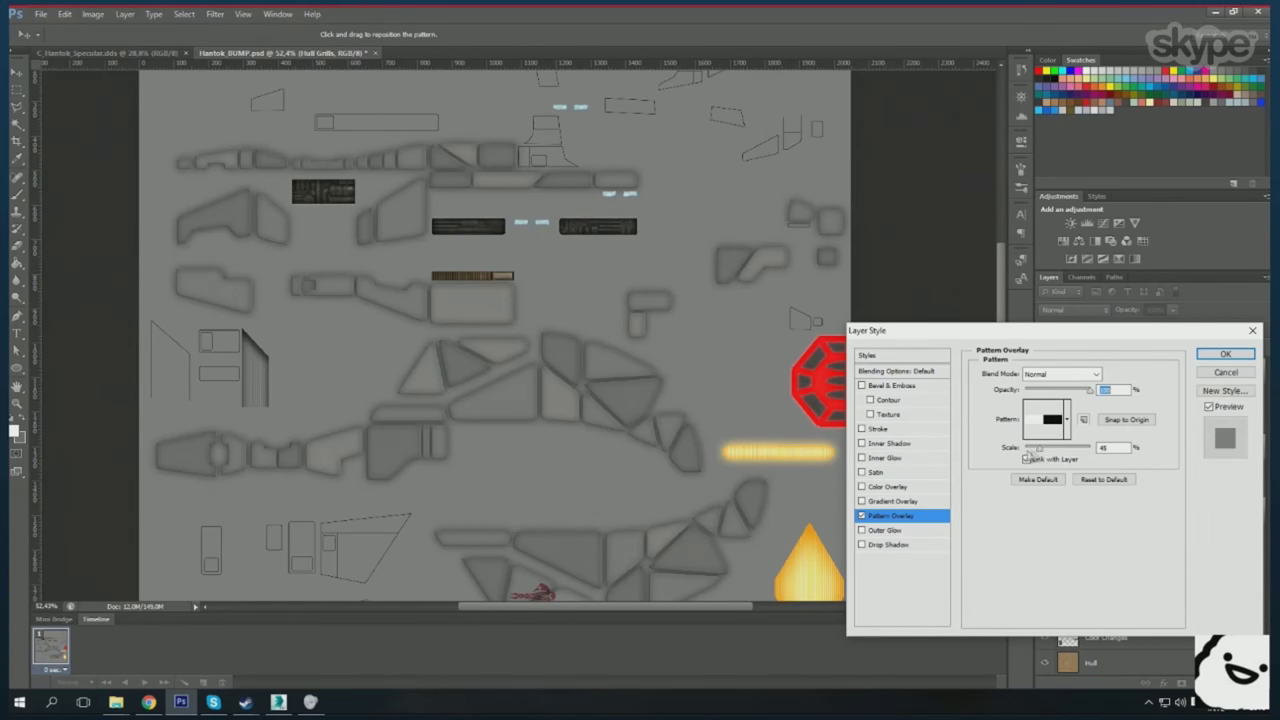
key(Return)
scroll(648, 490, up, 5)
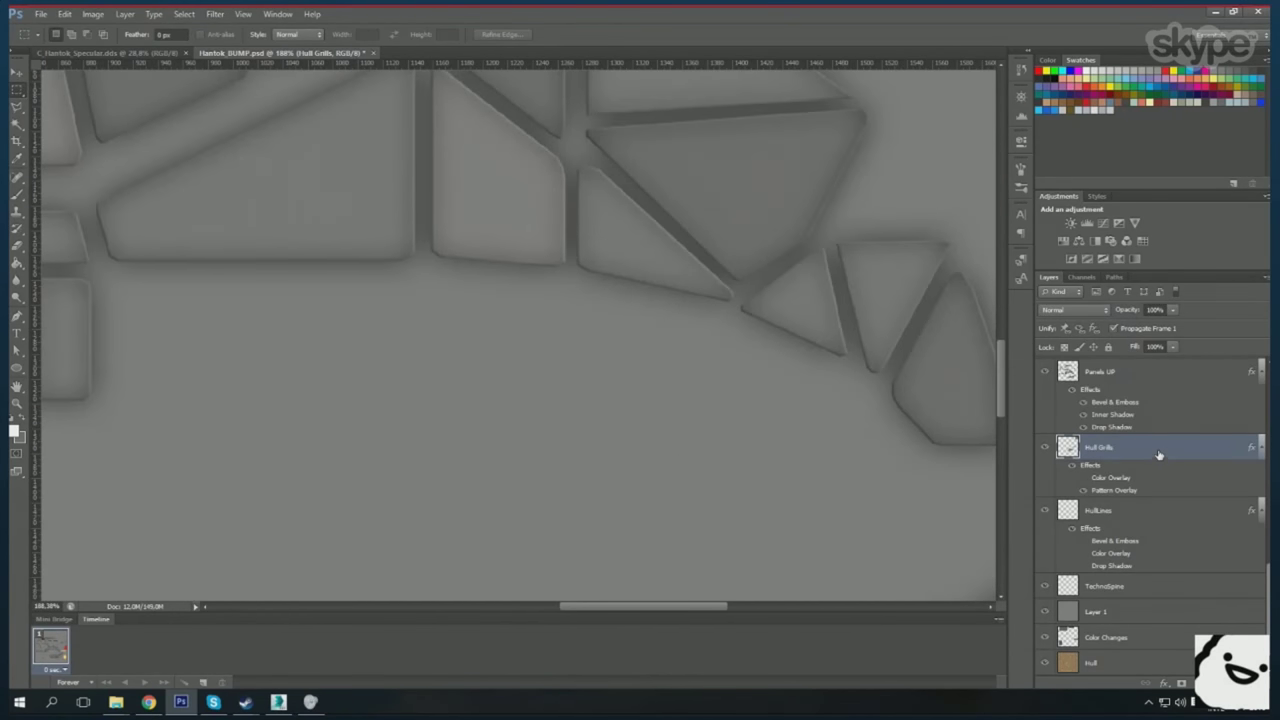
double_click(1157, 448)
click(904, 517)
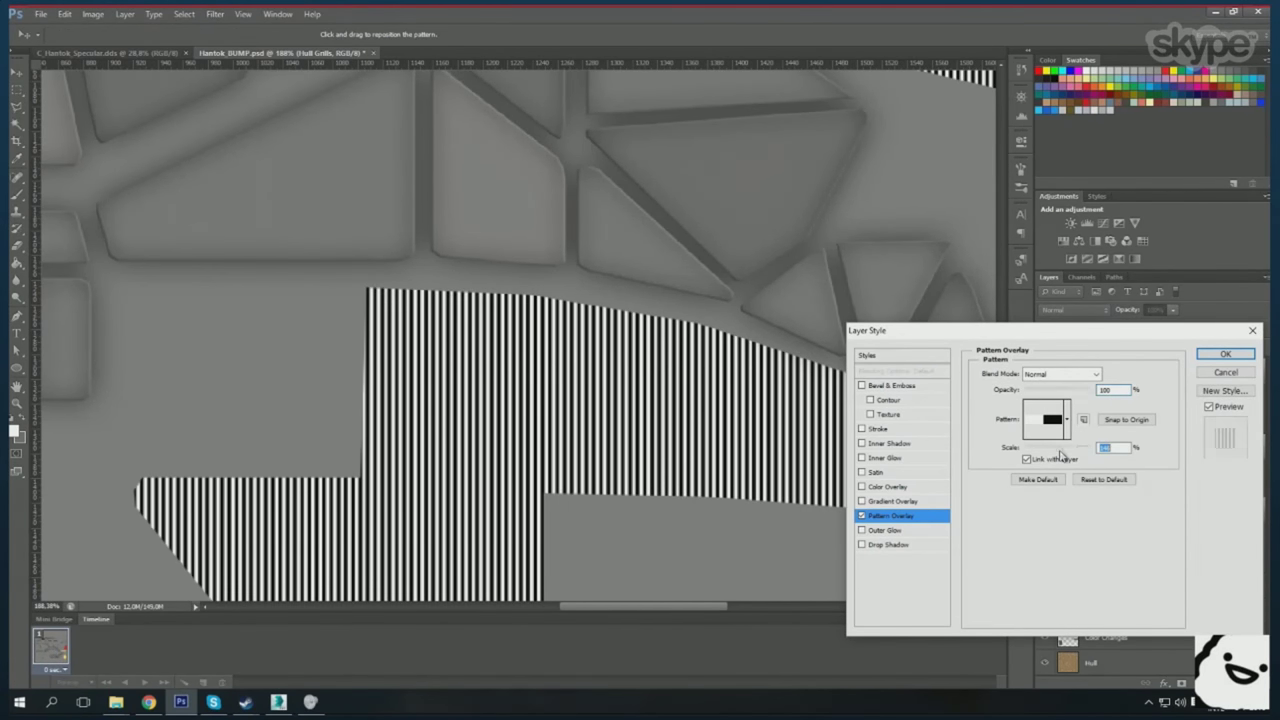
click(1225, 353)
scroll(600, 350, down, 5)
- Give the Panels UP layer a near-white colour overlay
click(1100, 372)
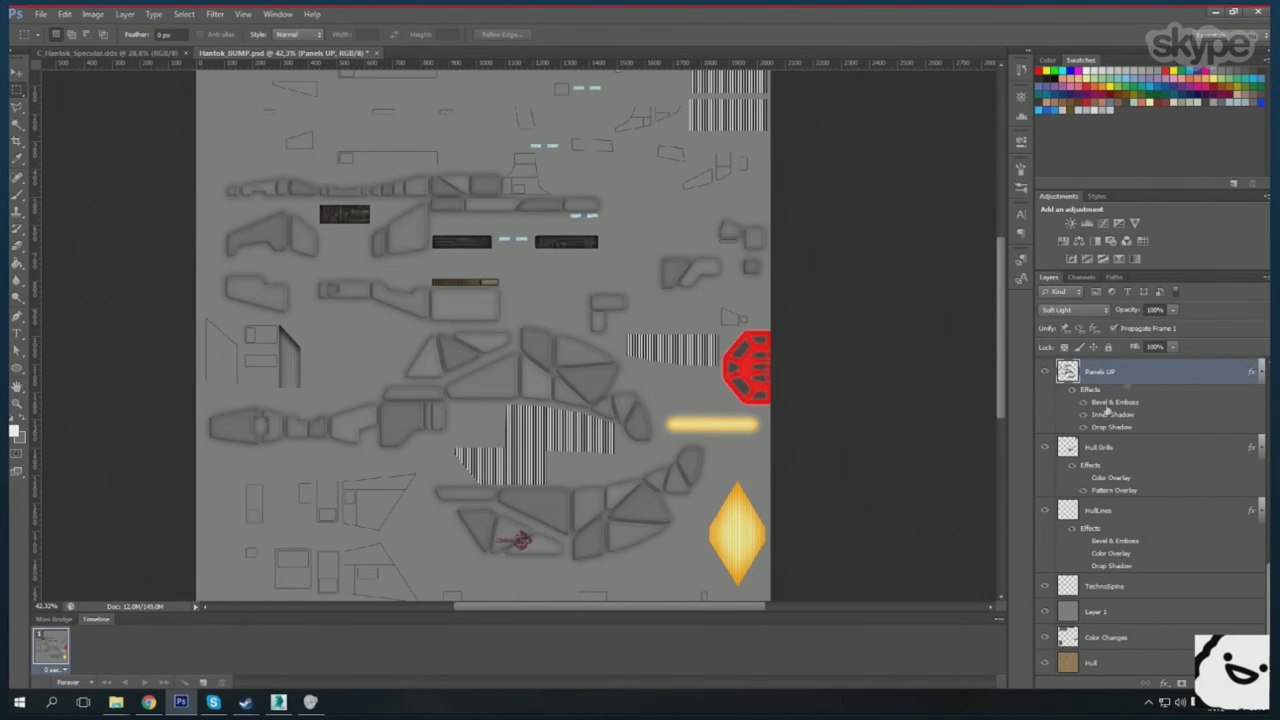
double_click(1148, 383)
click(871, 486)
click(1120, 372)
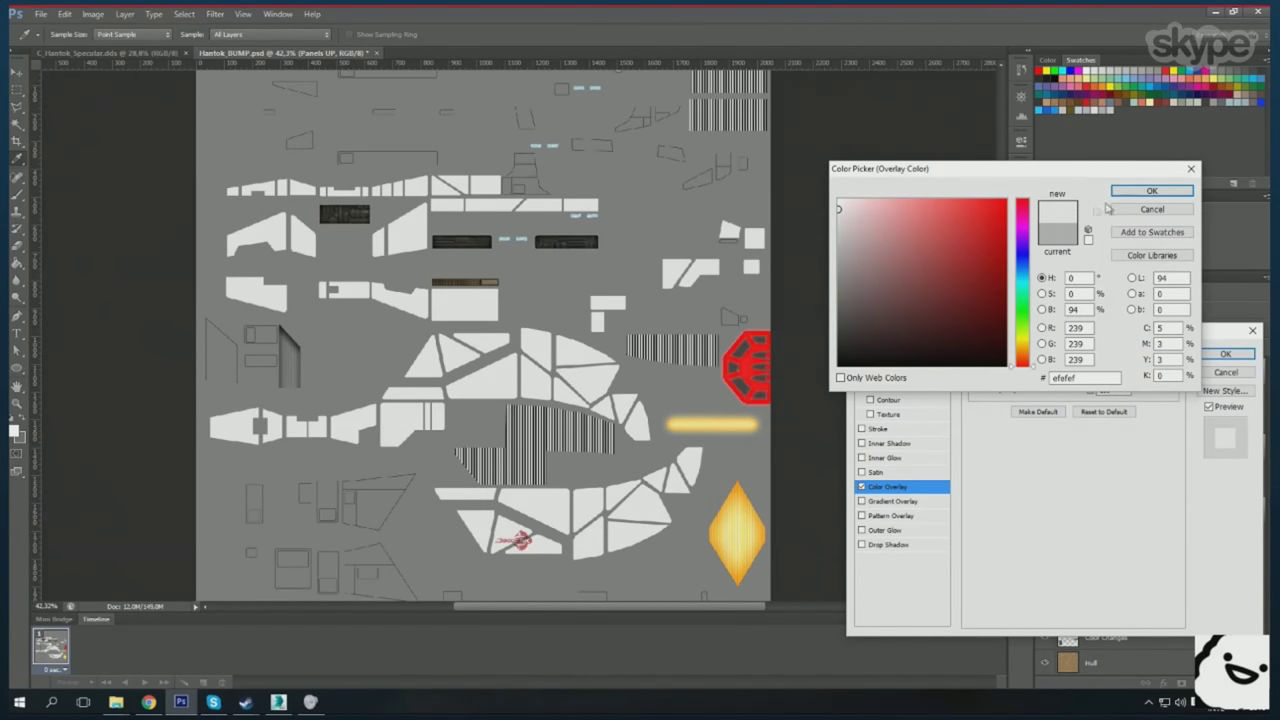
click(1143, 191)
click(1223, 354)
- Hide the Impulse layer's yellow glow and save the bump file
scroll(1141, 456, up, 3)
click(1105, 552)
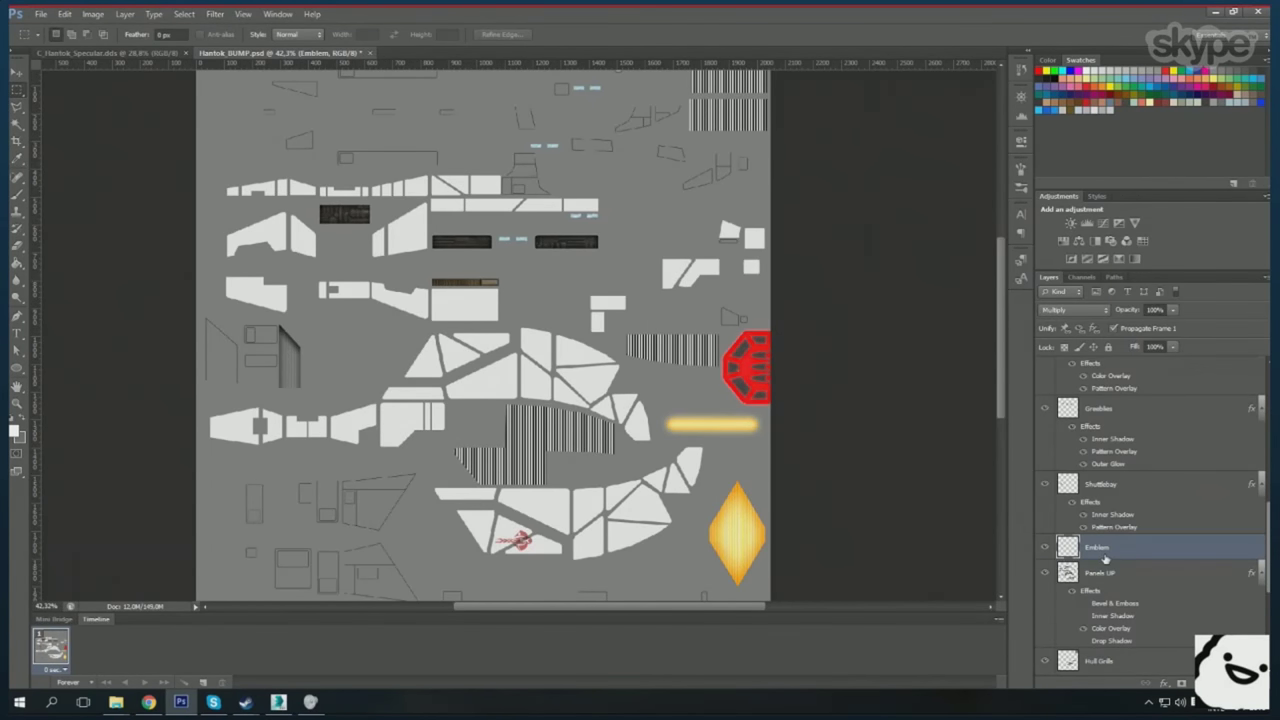
double_click(1114, 451)
click(1067, 419)
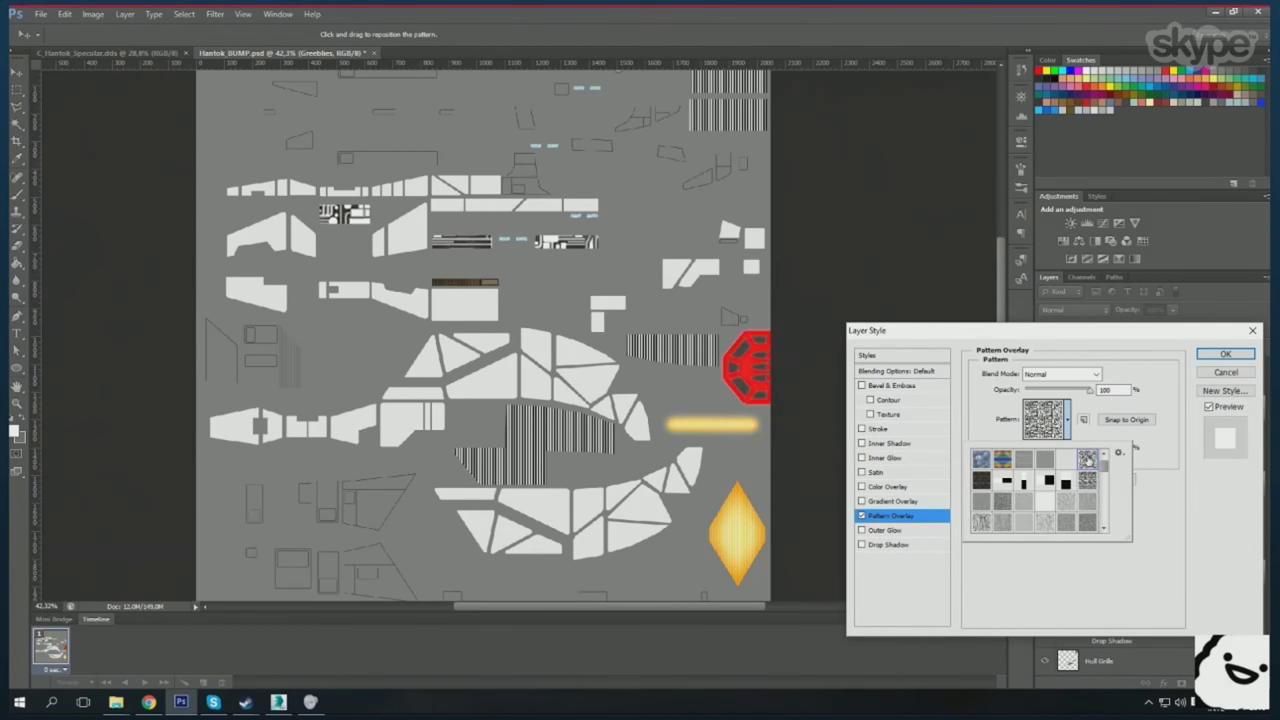
key(Escape)
key(Escape)
click(1100, 546)
scroll(1097, 480, up, 2)
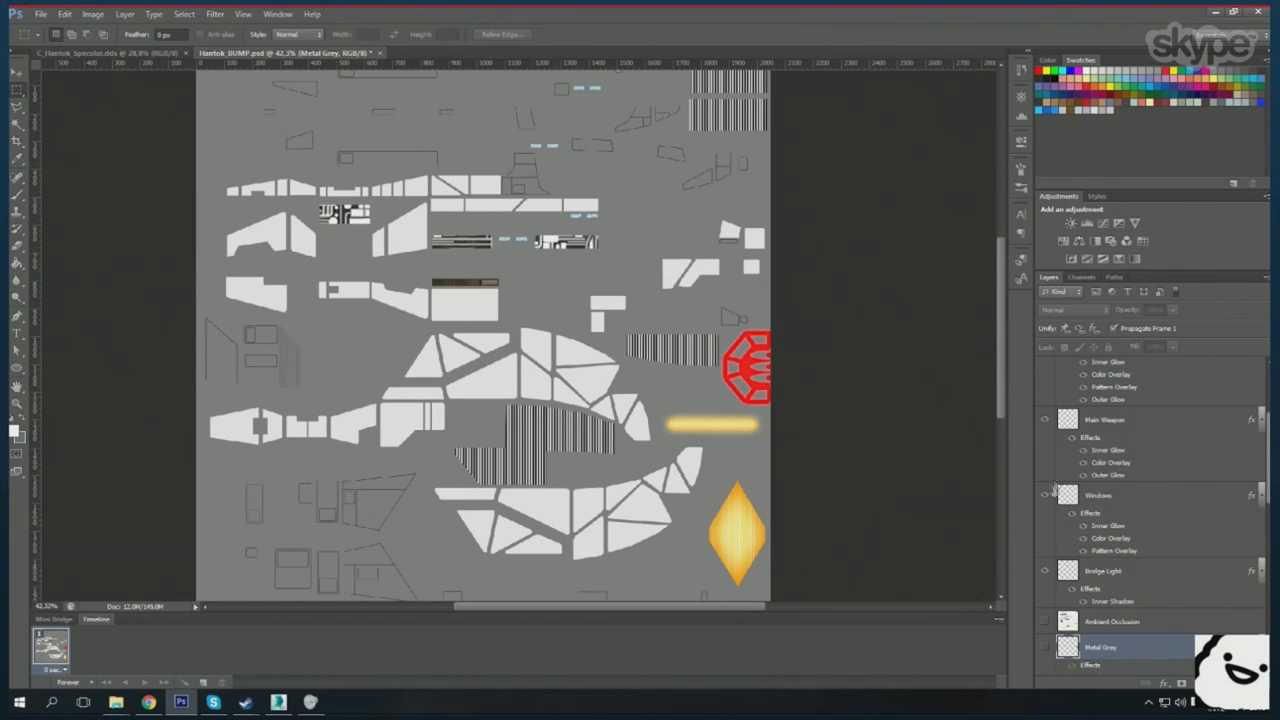
scroll(1050, 522, up, 2)
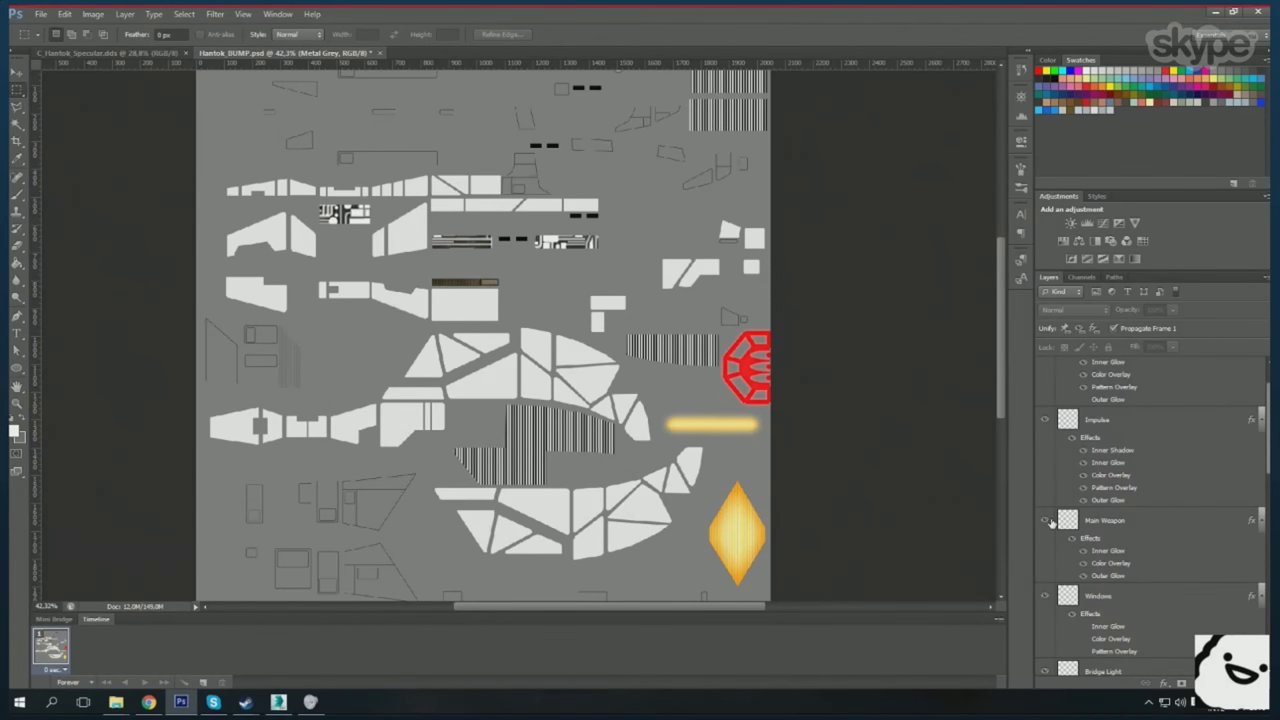
click(1043, 418)
scroll(1043, 418, up, 1)
key(ctrl+s)
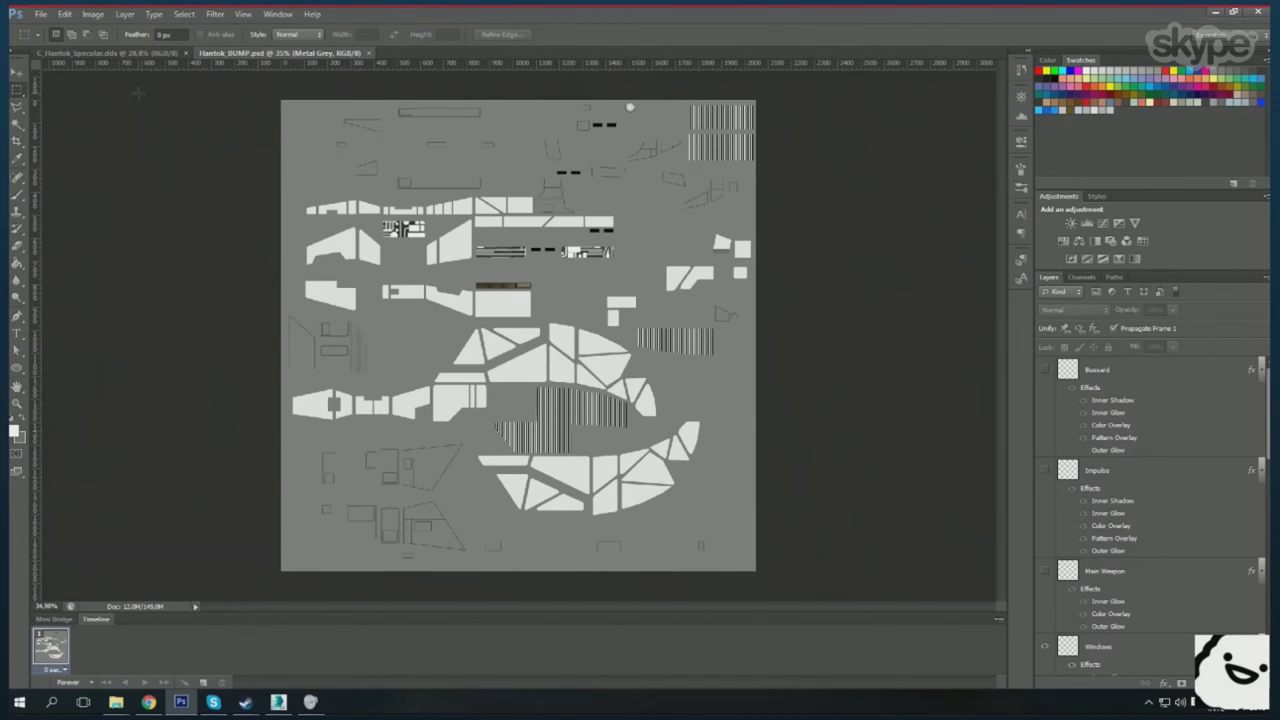
- Adjust the TechnoSpine layer's brightness and contrast and save
scroll(1089, 581, down, 3)
click(1100, 560)
scroll(519, 242, up, 5)
click(92, 14)
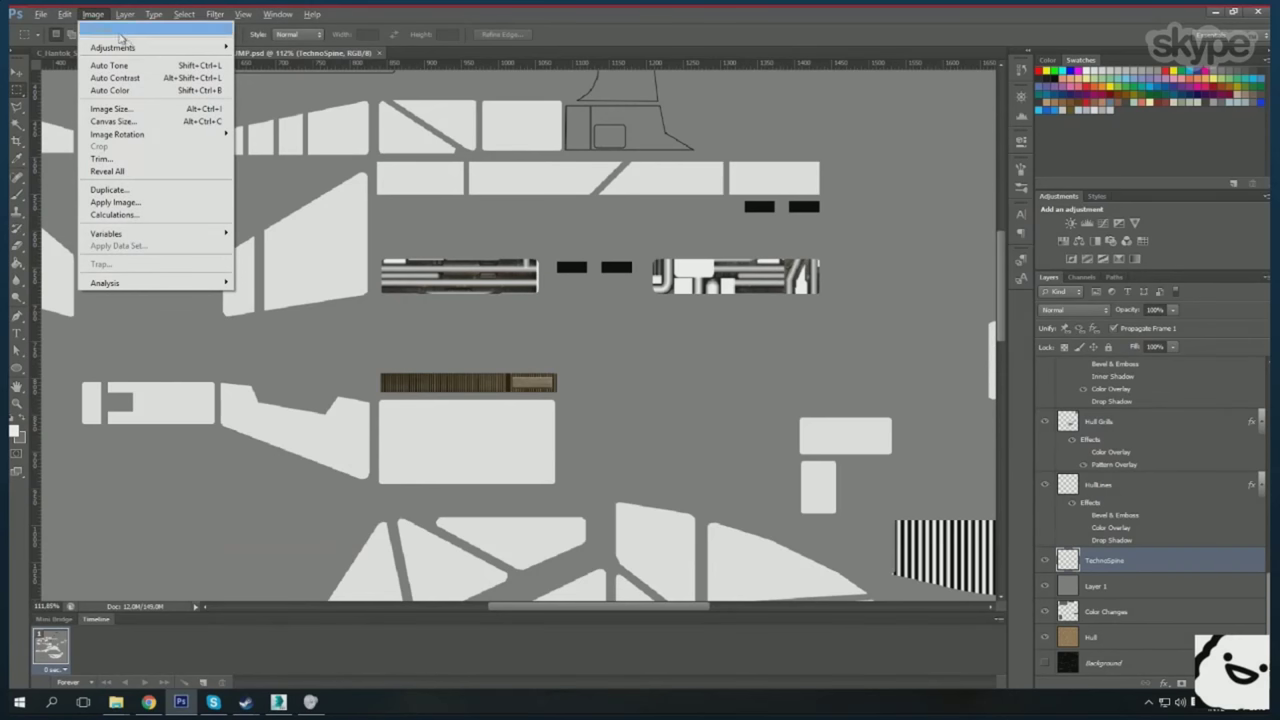
click(296, 48)
click(904, 222)
key(ctrl+s)
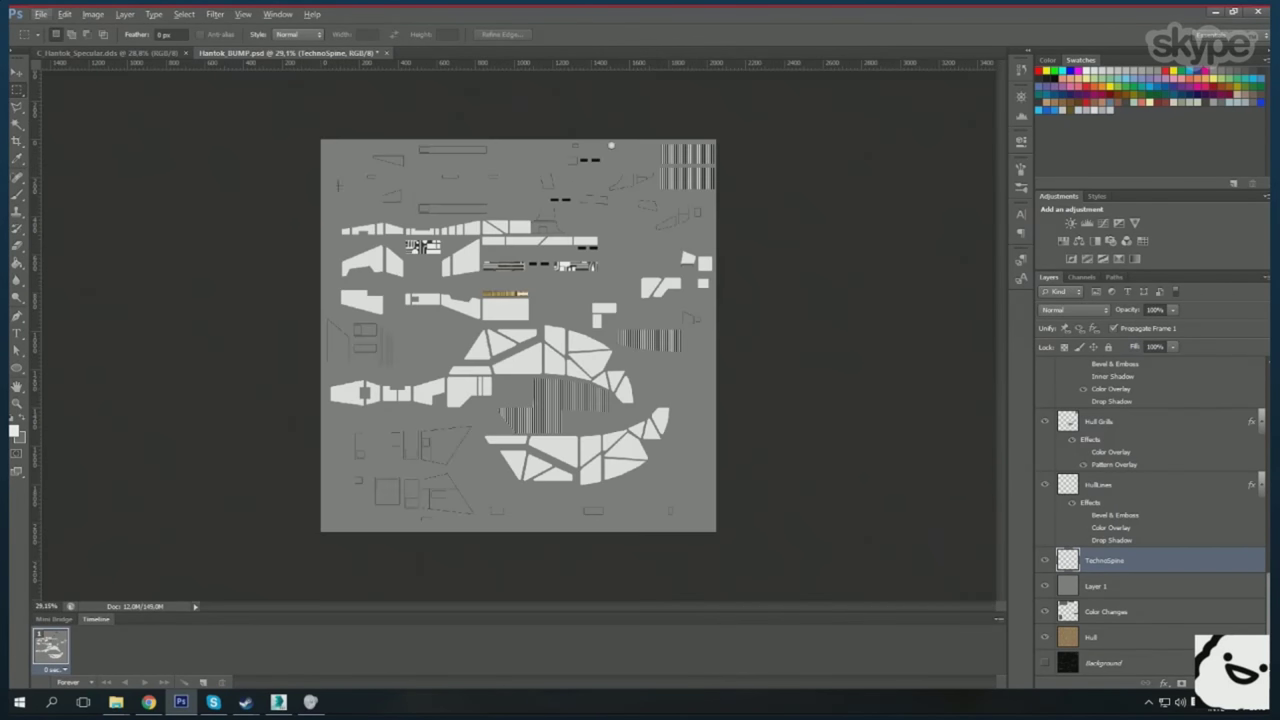
- Flatten the bump image and convert it with xNormal Height2Normals into a normal map
click(153, 14)
click(218, 88)
click(125, 14)
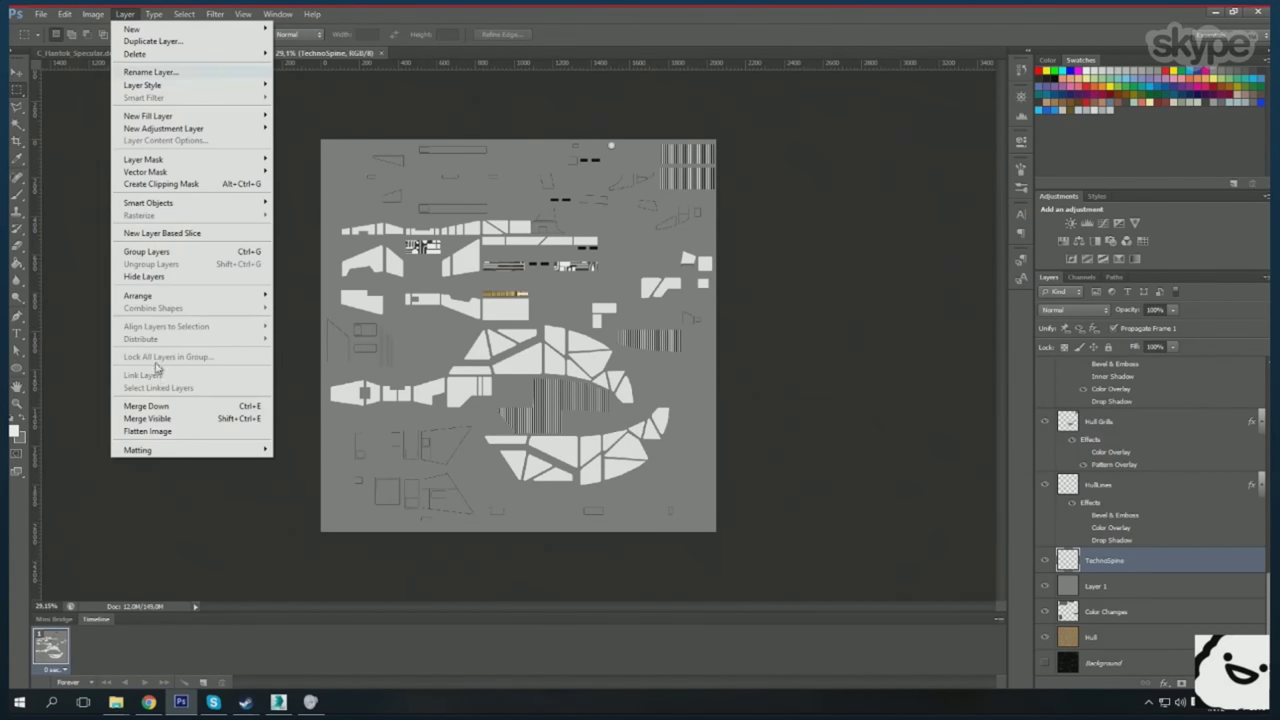
click(150, 429)
click(184, 14)
click(412, 301)
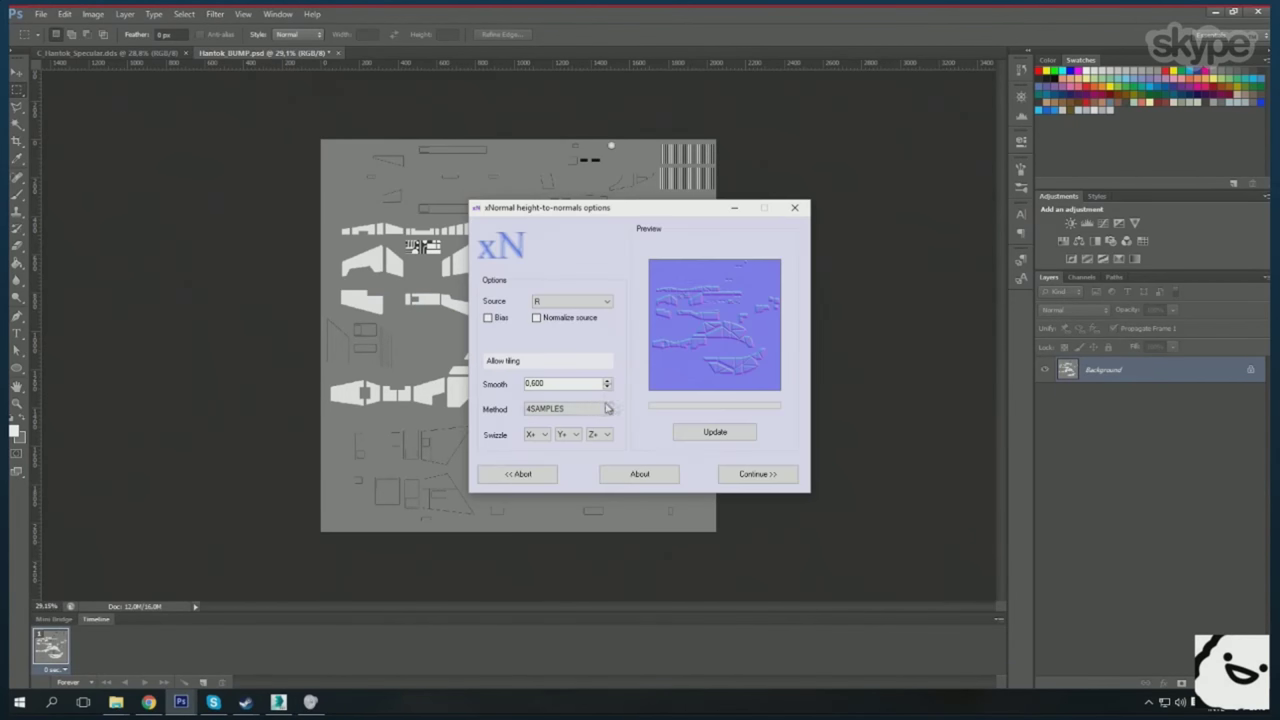
key(Return)
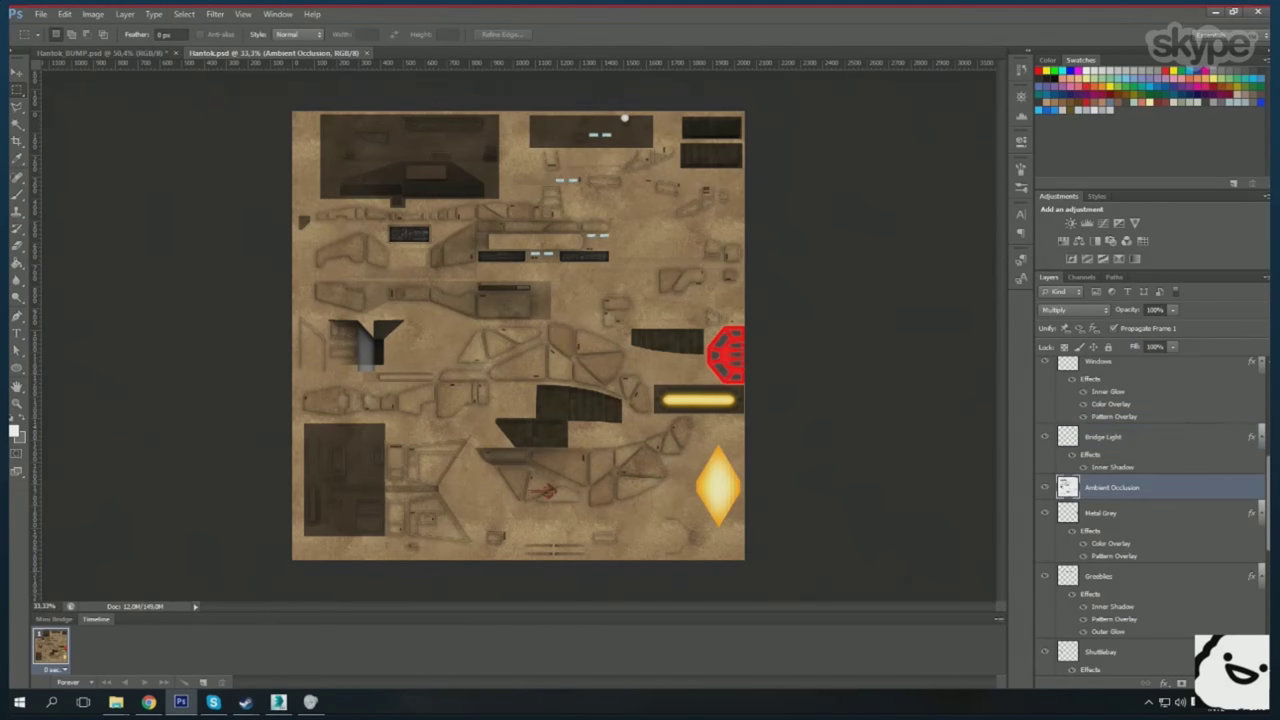
- Fill a new layer black, flatten the image, and copy the glow shapes
key(ctrl+shift+alt+n)
key(alt+BackSpace)
click(125, 14)
click(140, 432)
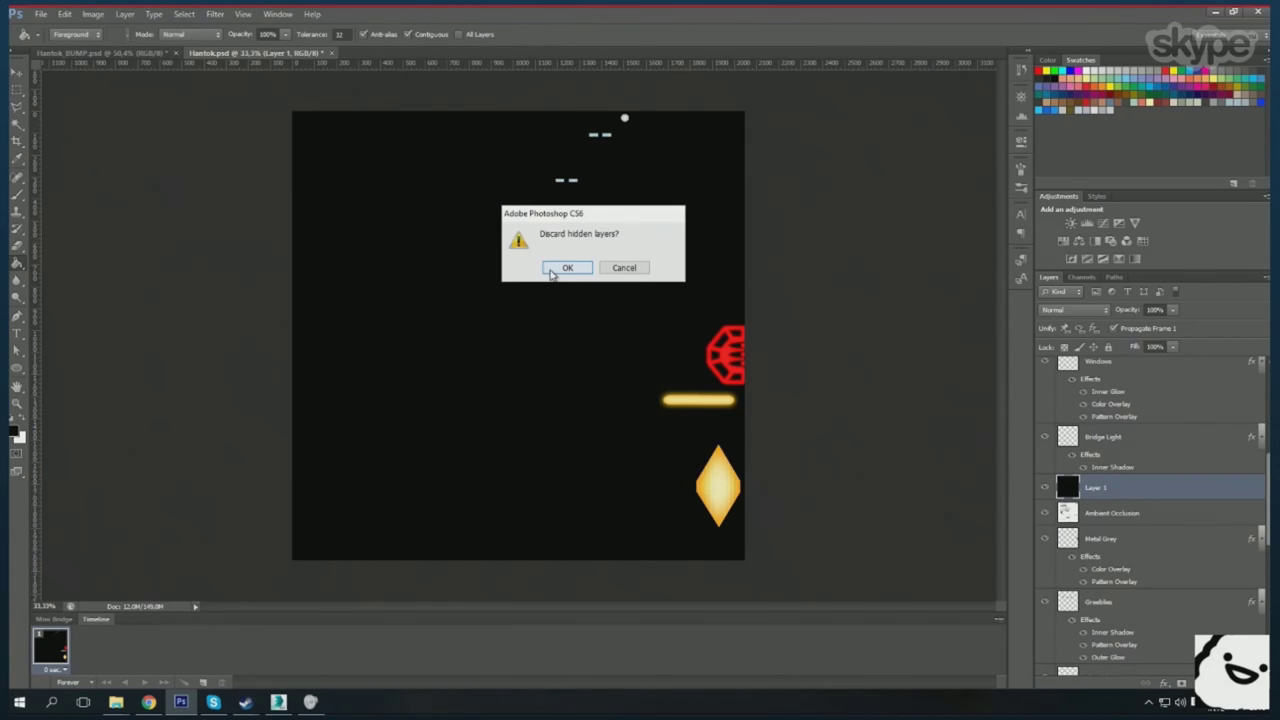
click(558, 268)
key(ctrl+Tab)
- Paste the glow shapes into the normal map's Blue channel and adjust its brightness/contrast
click(1081, 277)
key(ctrl+4)
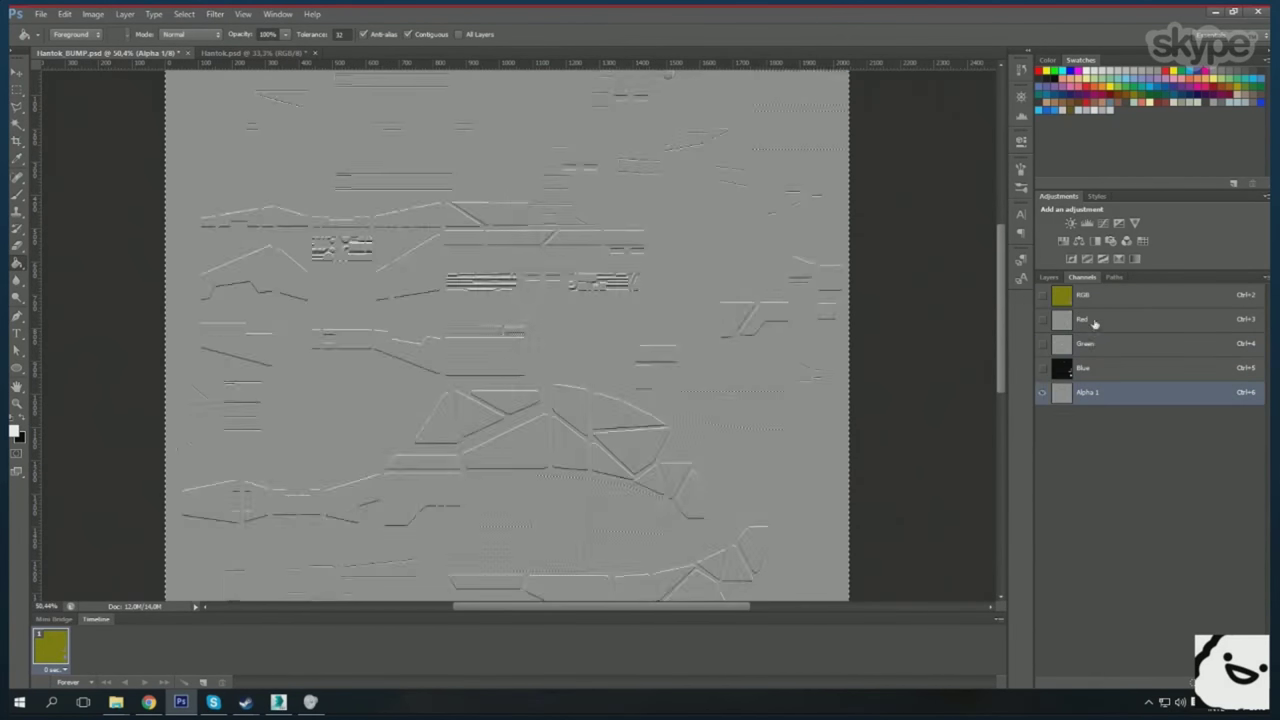
key(ctrl+5)
click(92, 14)
click(280, 47)
key(Escape)
key(i)
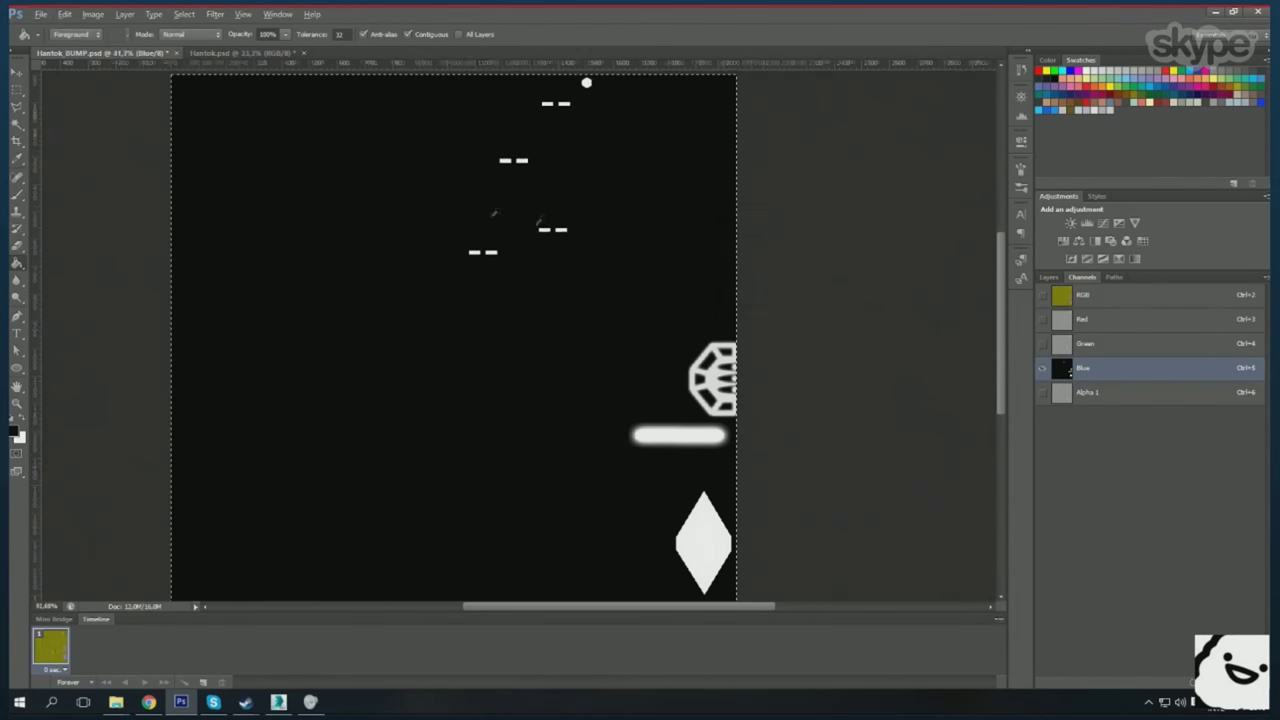
key(ctrl+0)
click(92, 14)
click(280, 47)
key(Return)
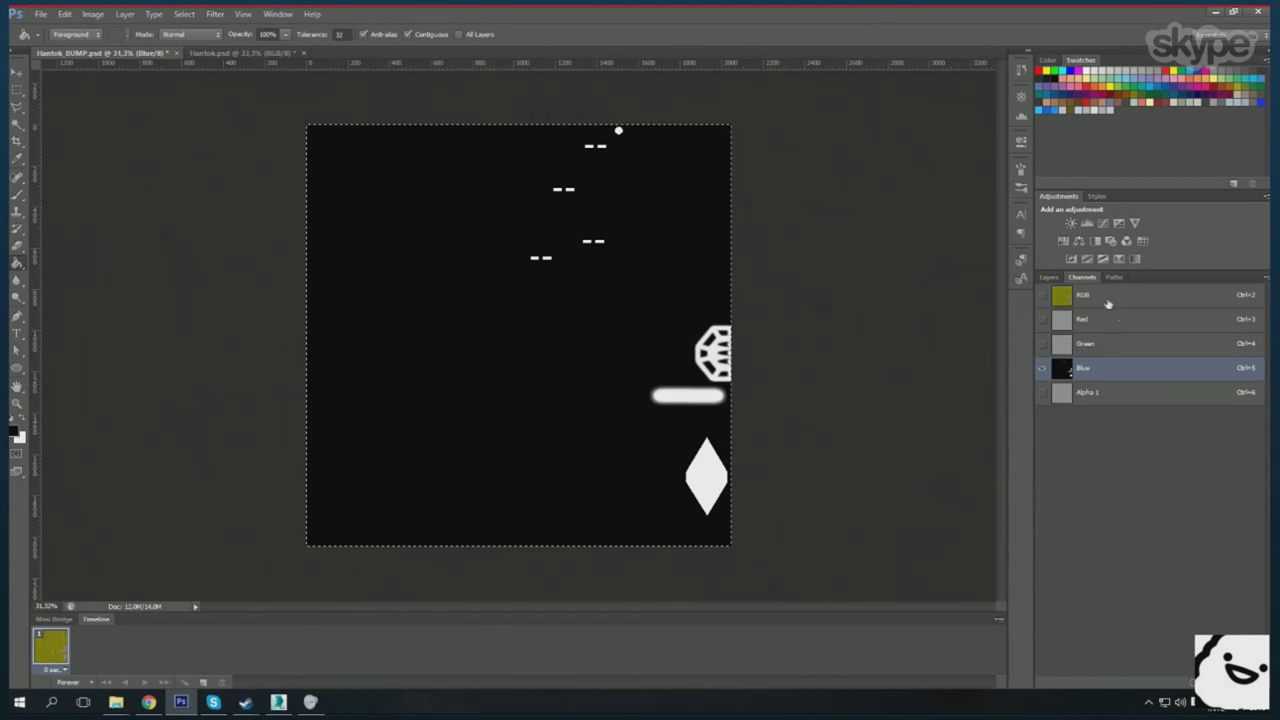
key(ctrl+2)
- Save the normal map as C_Hantok_Normal.dds
key(ctrl+shift+s)
text(C_)
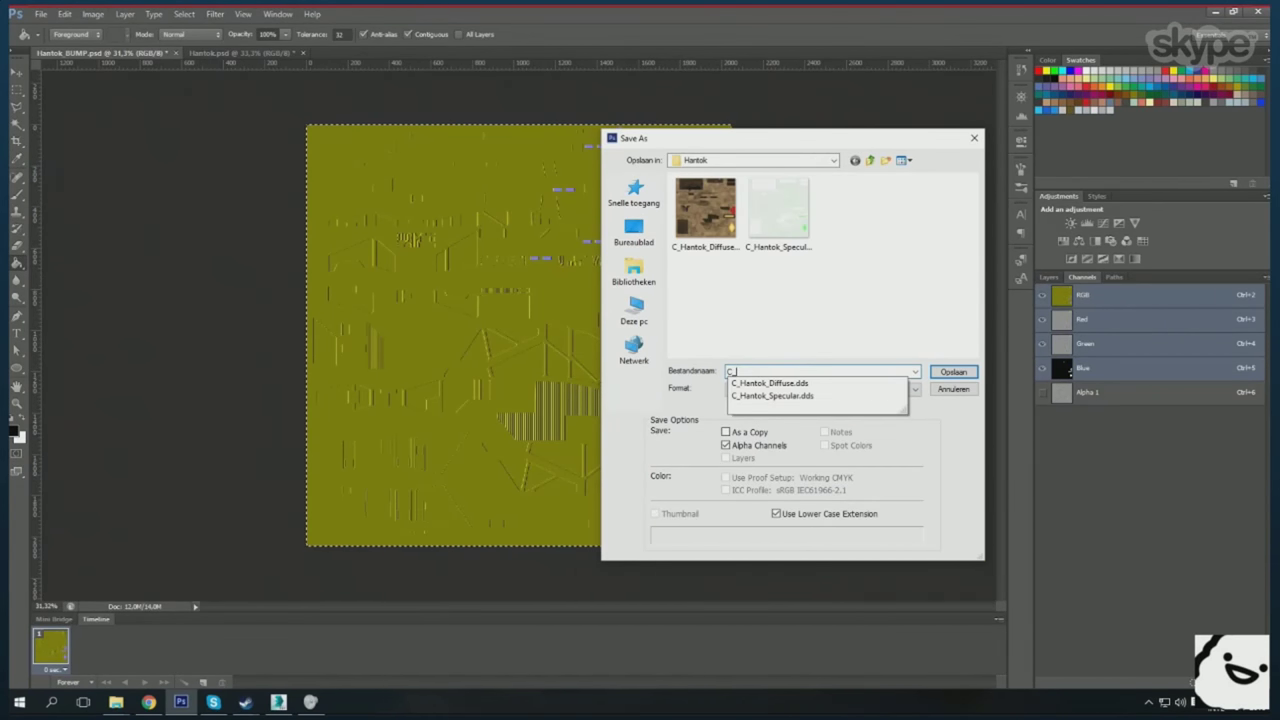
text(Hantok_Normal)
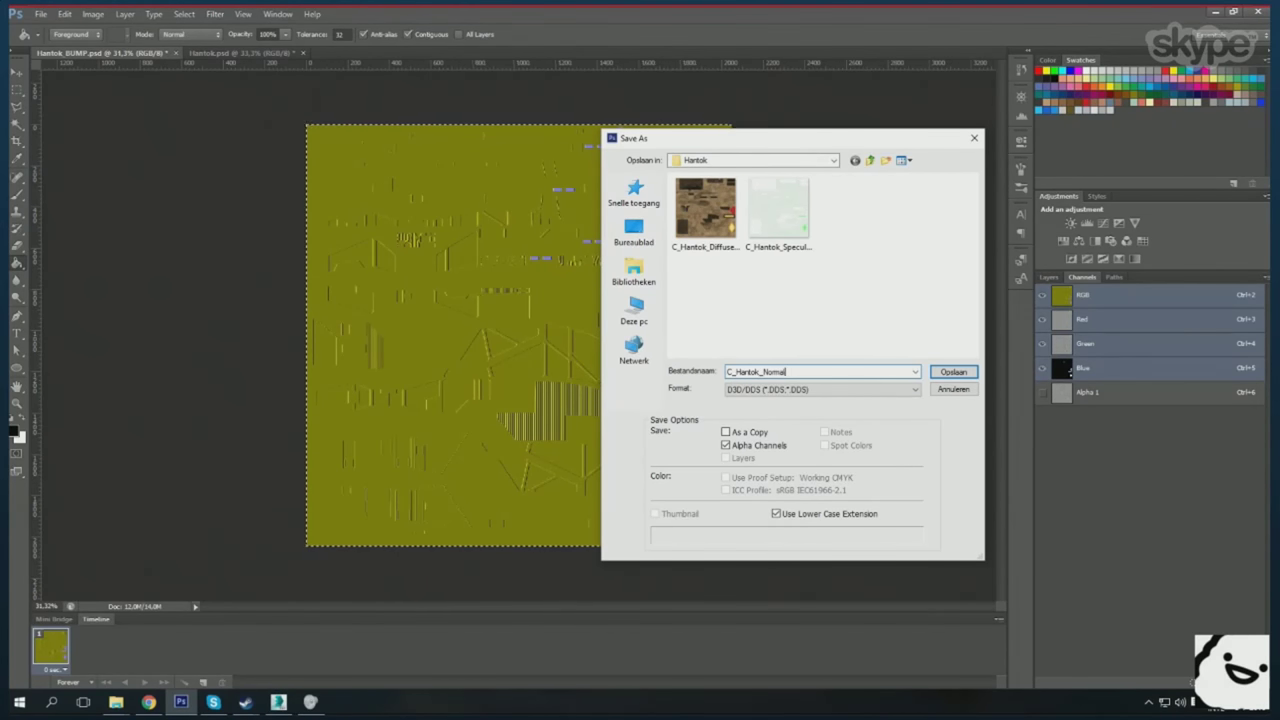
key(Return)
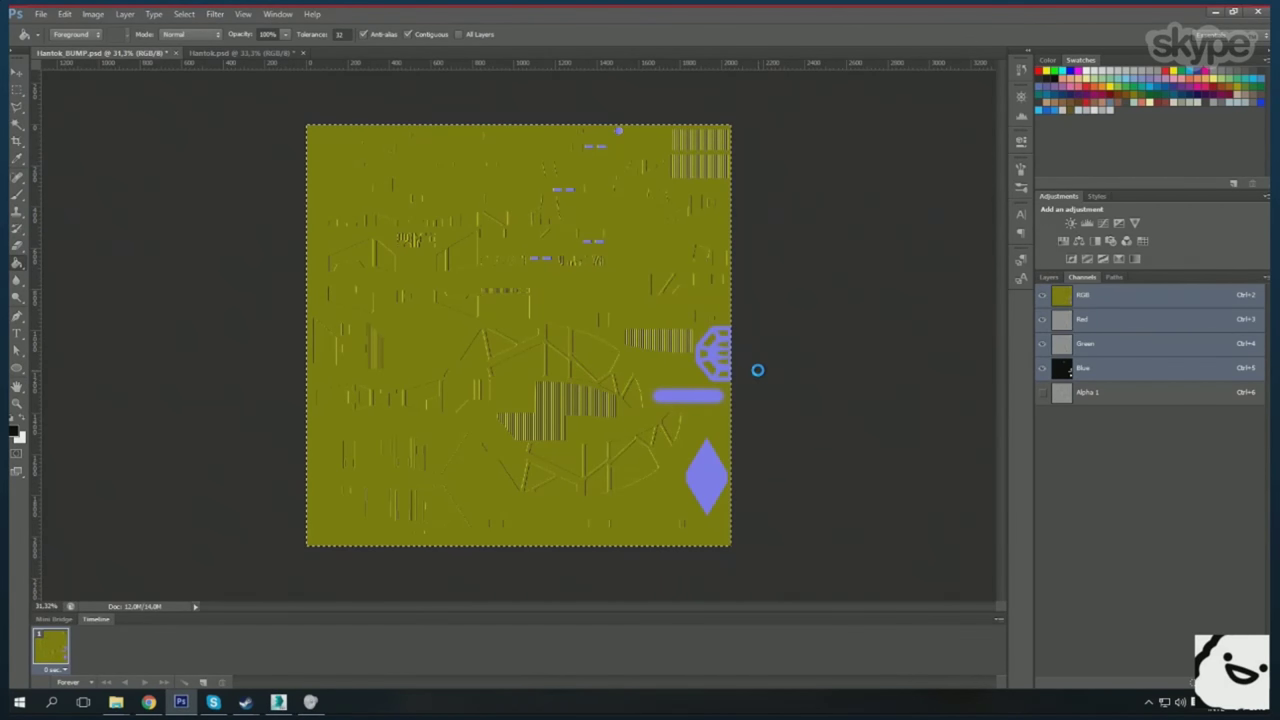
- In 3ds Max, export the model as C_Hantok FBX into the Hantok folder
click(278, 702)
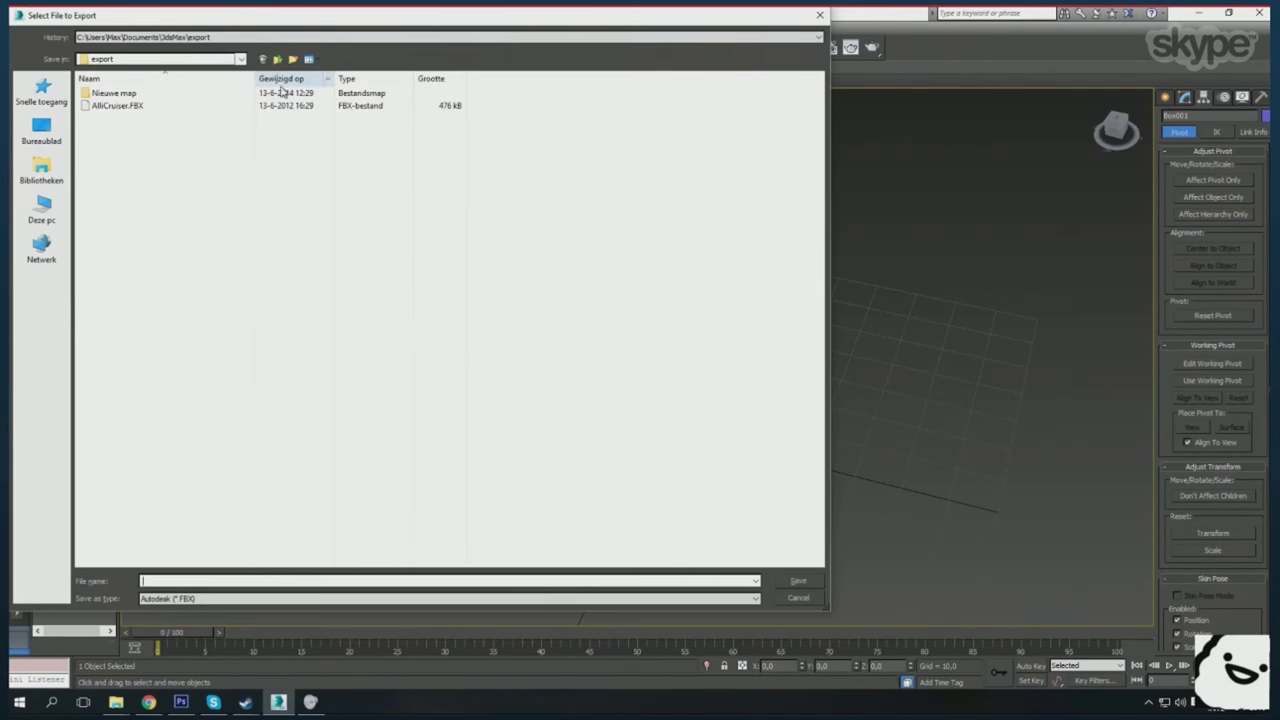
double_click(134, 108)
text(C_Hantok)
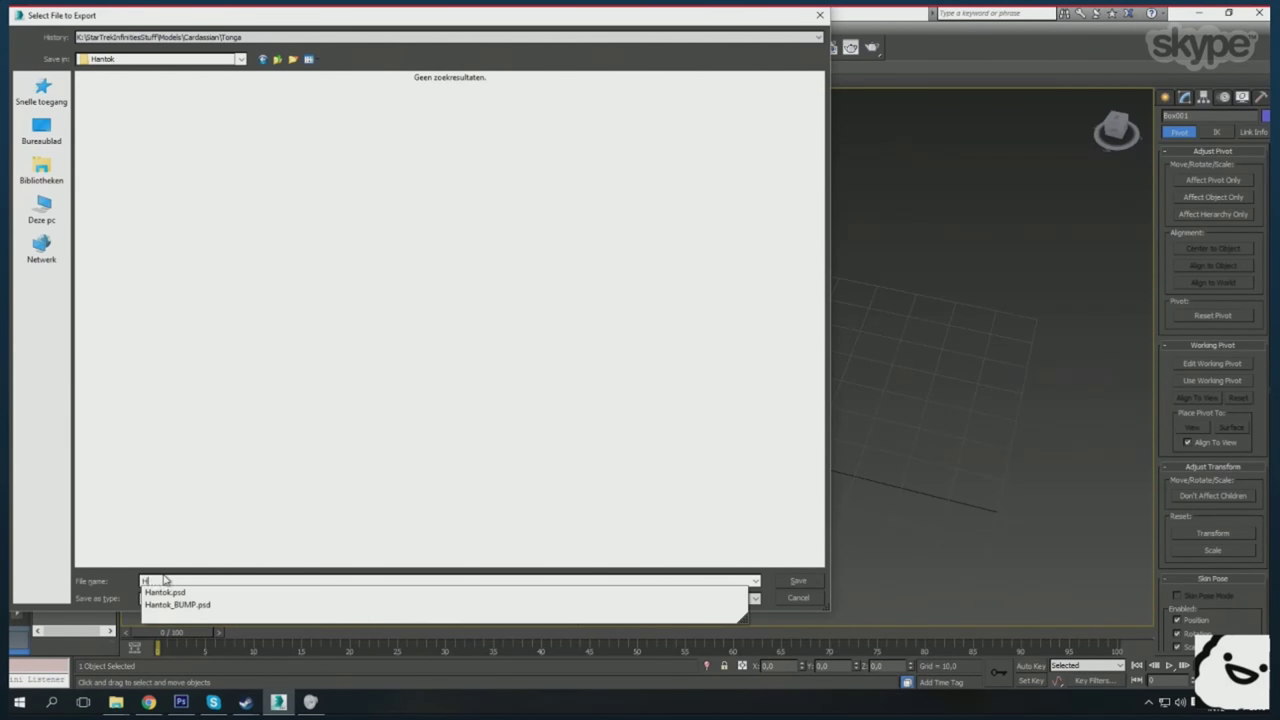
key(Return)
click(737, 526)
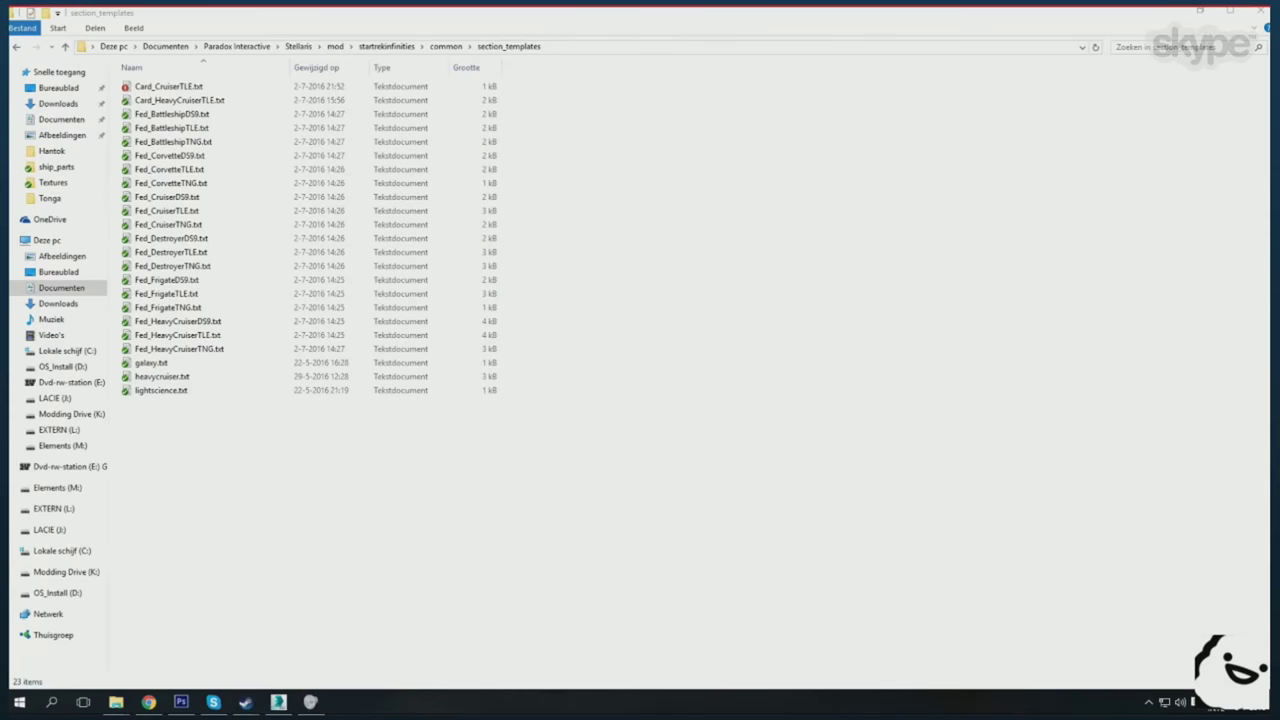
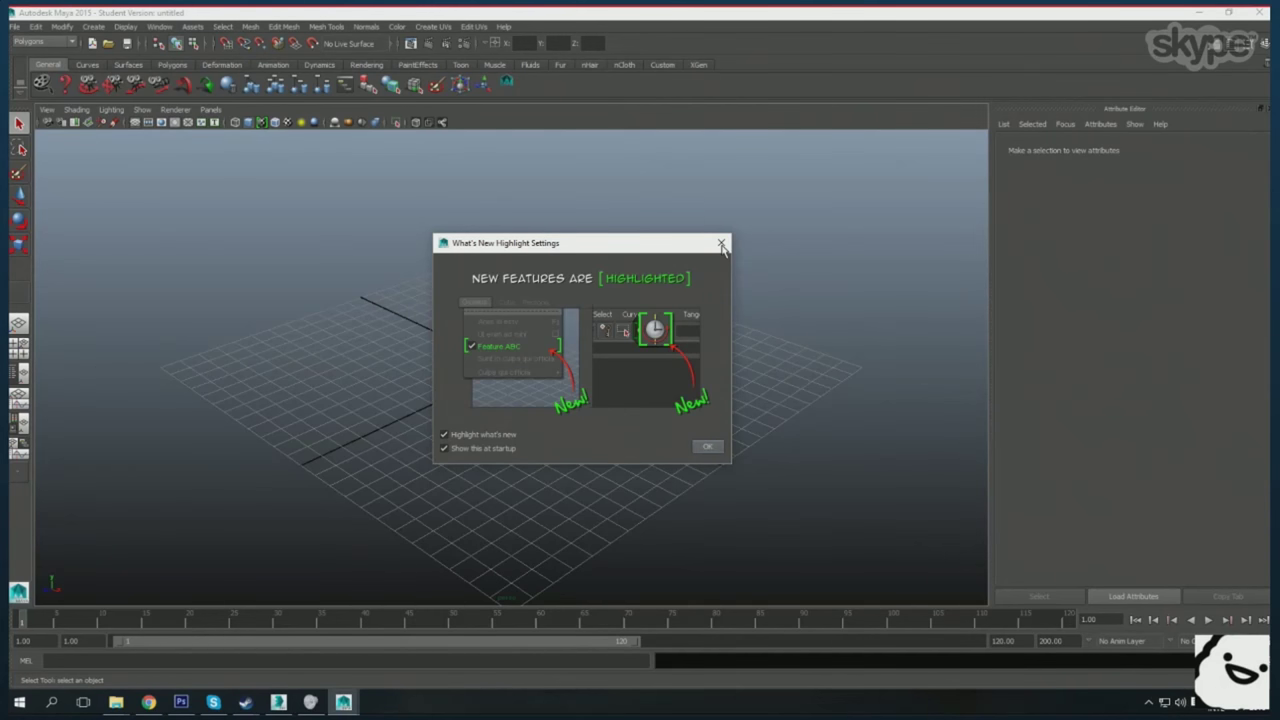
- Dismiss the What's New notice, open the Tonga.mb ship scene and orbit to an angled view
click(722, 244)
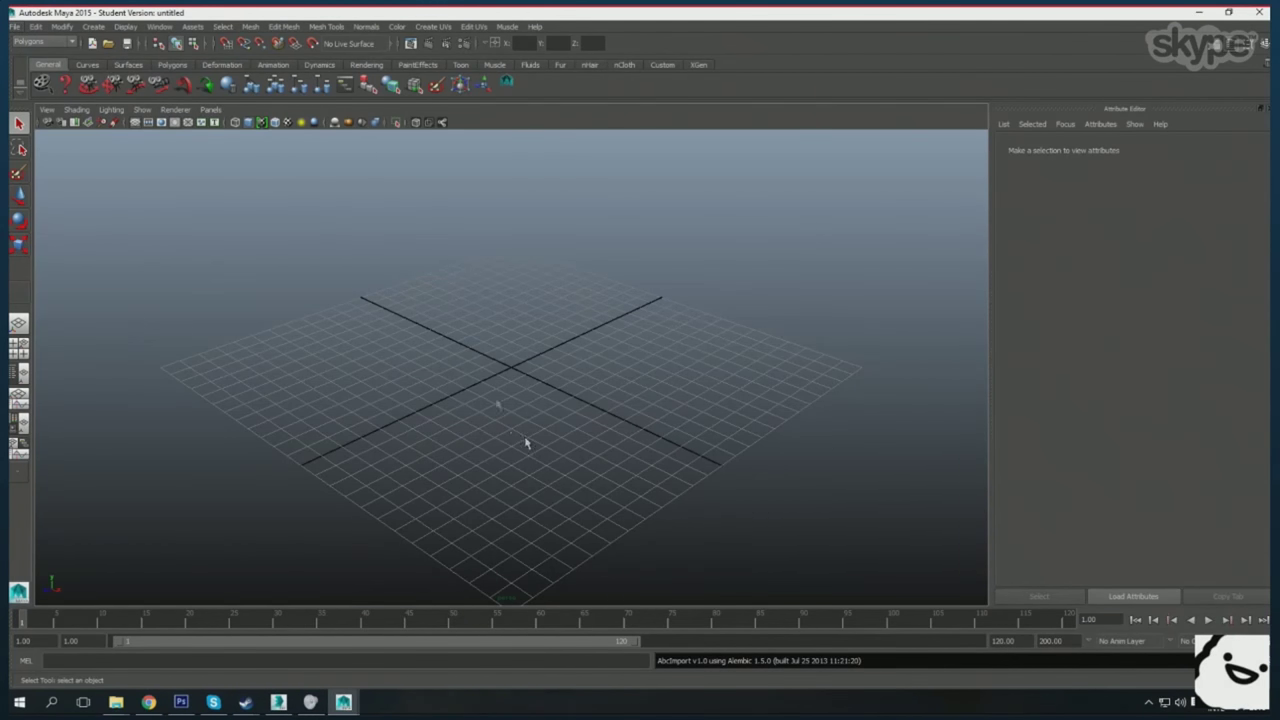
scroll(526, 443, down, 5)
click(14, 26)
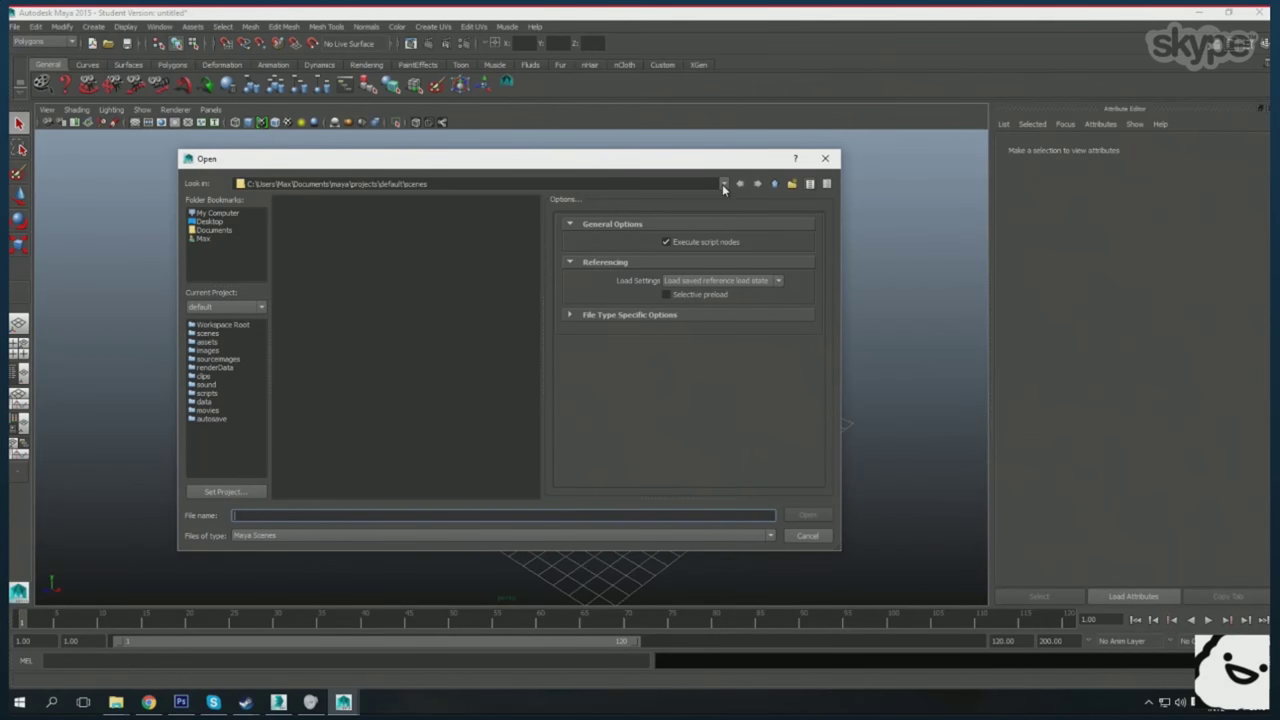
click(723, 184)
click(485, 257)
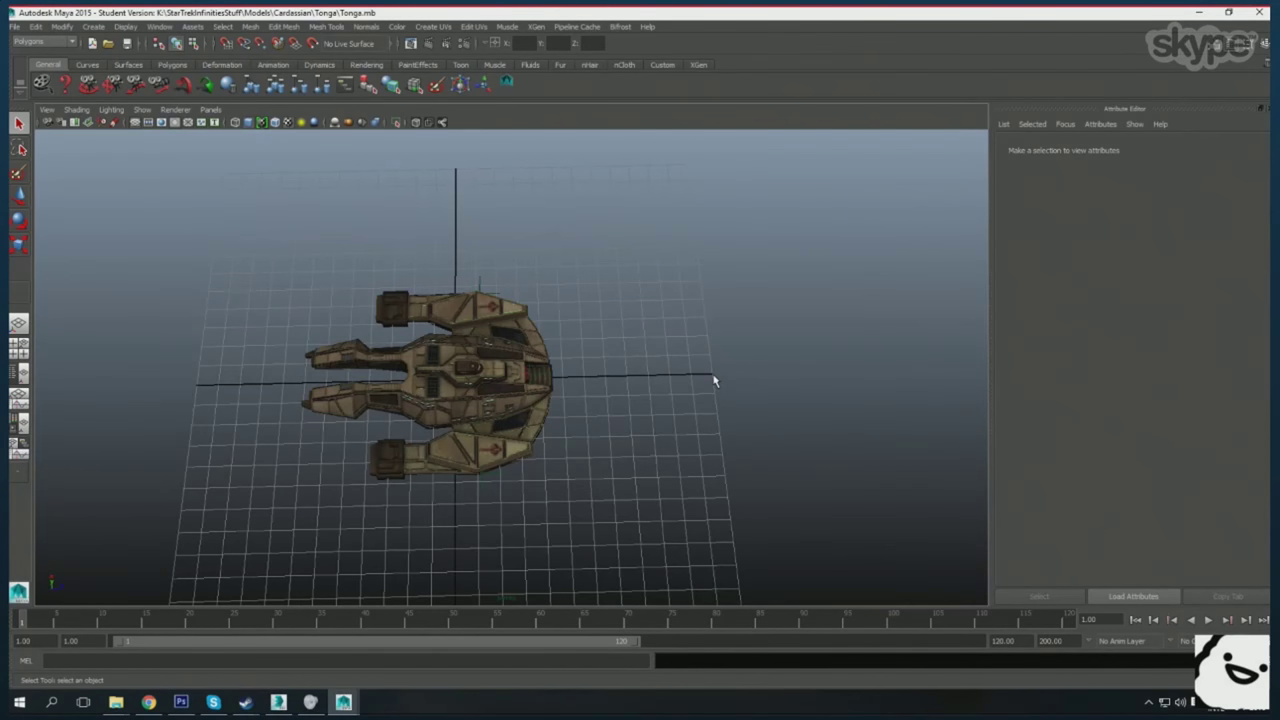
mouse_move(714, 380)
mouse_down()
mouse_move(583, 360)
mouse_move(614, 429)
mouse_move(297, 540)
mouse_up()
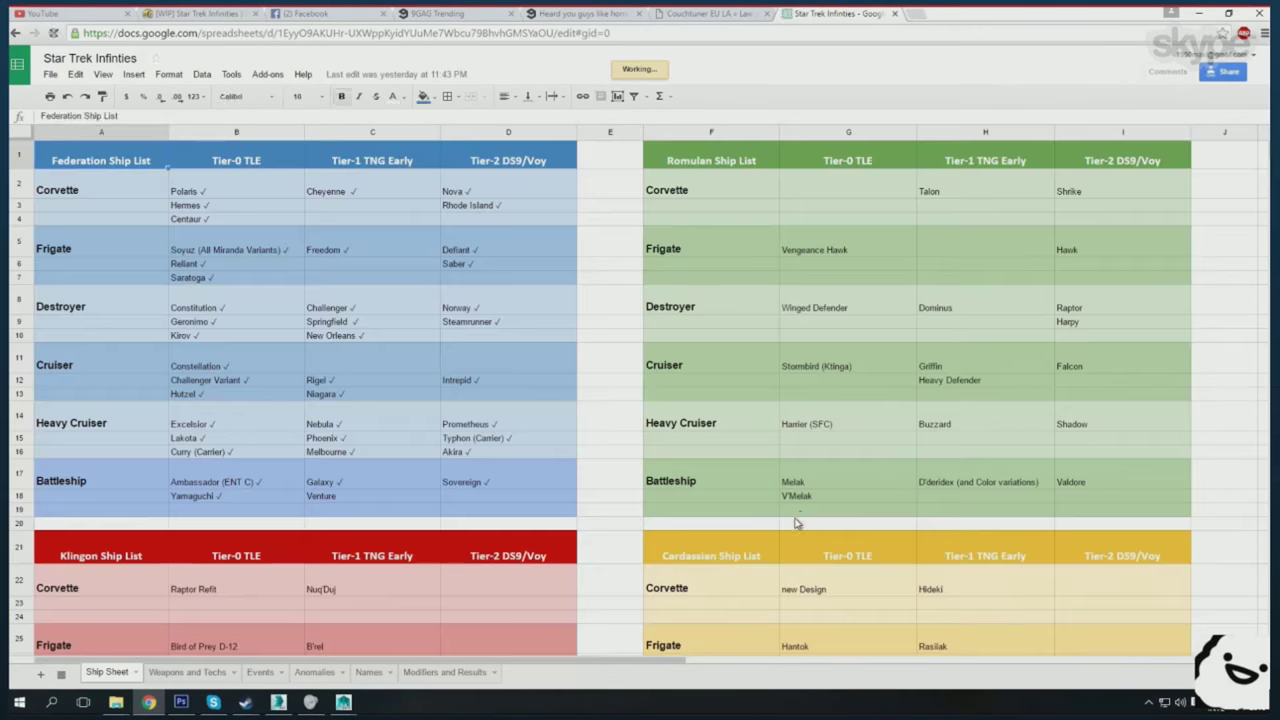
- Enter New as the Cardassian Tier-0 Frigate in cell G25 of the ship list
click(795, 512)
scroll(795, 515, down, 2)
text(N)
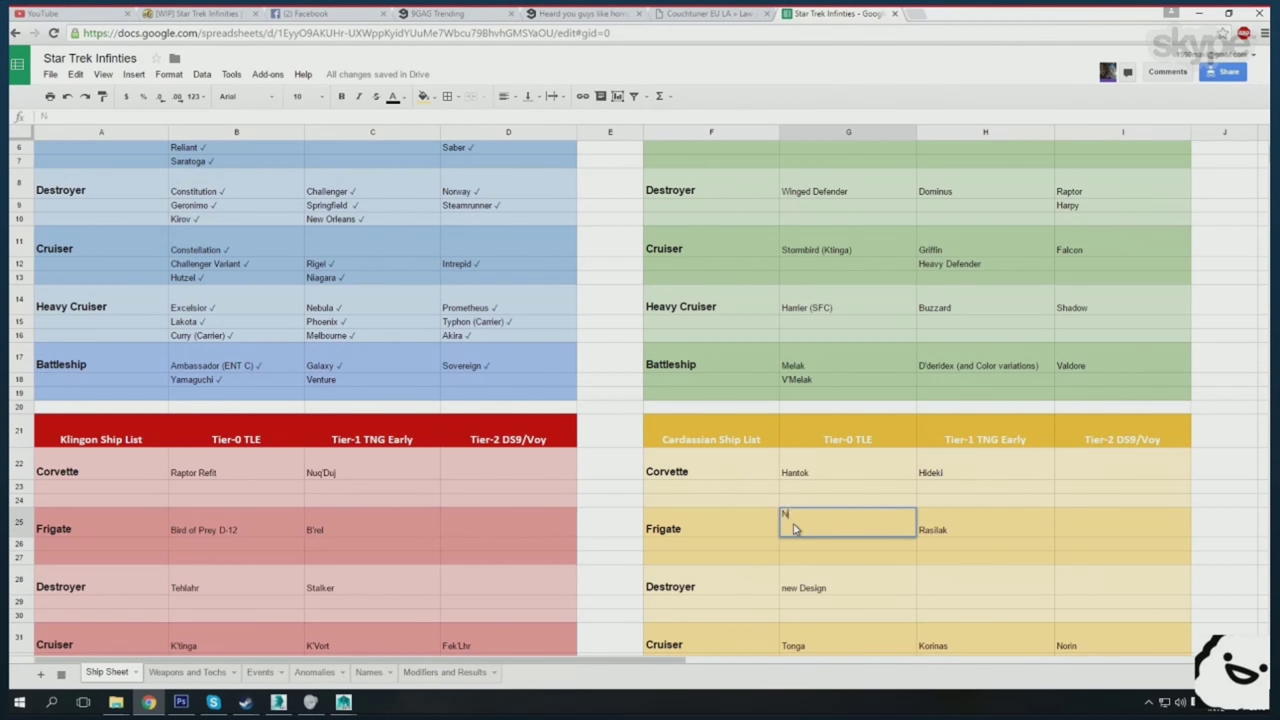
text(ew)
key(Return)
scroll(829, 523, down, 2)
scroll(835, 540, down, 1)
mouse_move(343, 702)
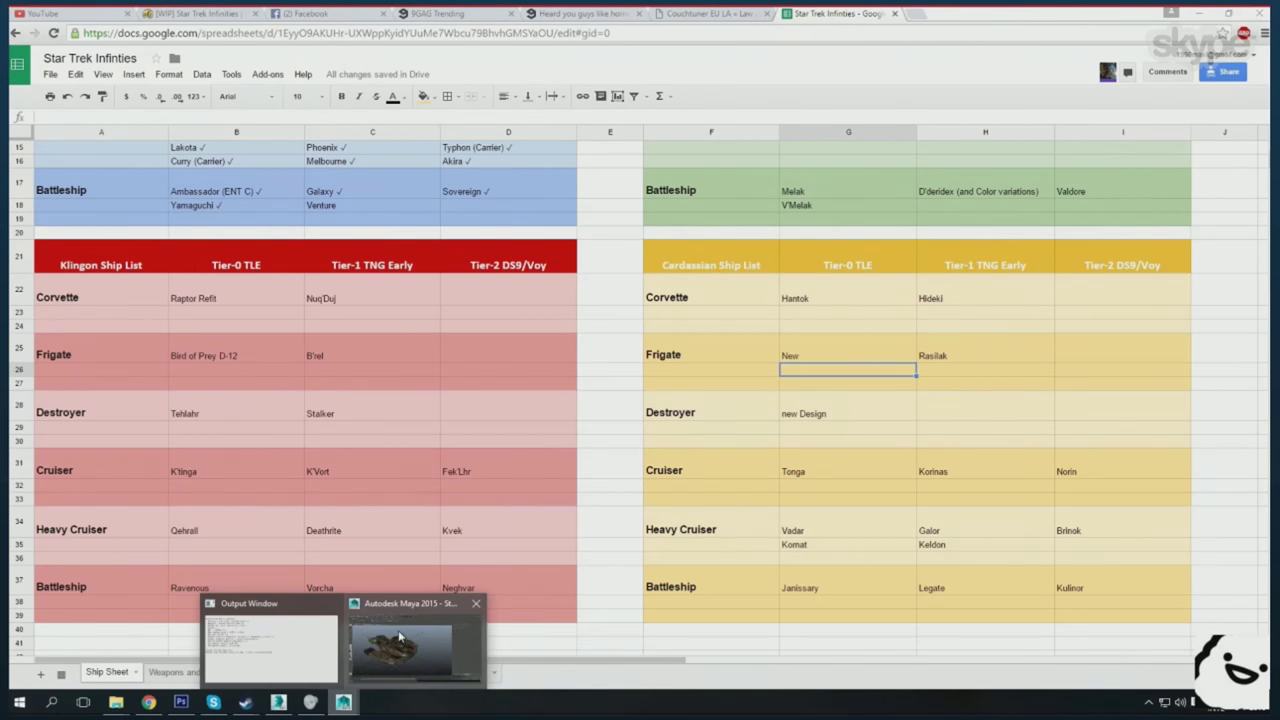
- Switch back to Maya and start File > Import
click(414, 645)
click(14, 26)
click(40, 195)
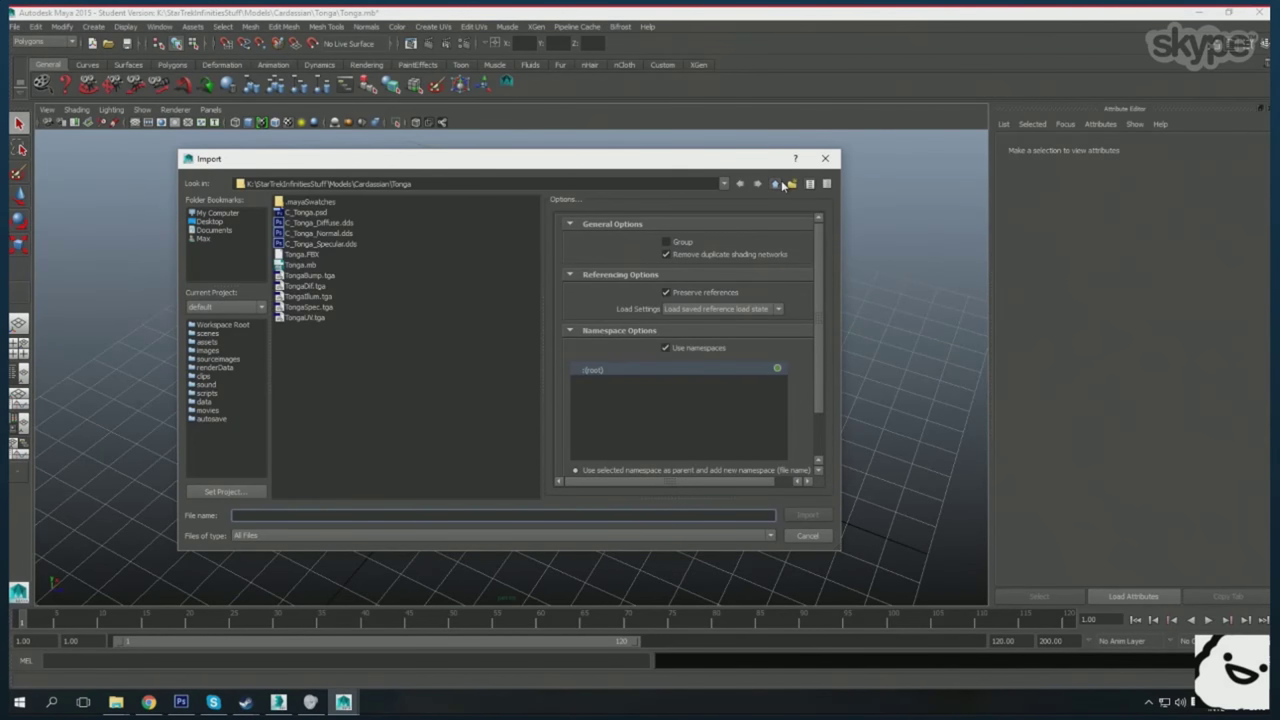
- Import the ship model from the Tonga folder and scale it down to grid size
double_click(301, 213)
double_click(300, 243)
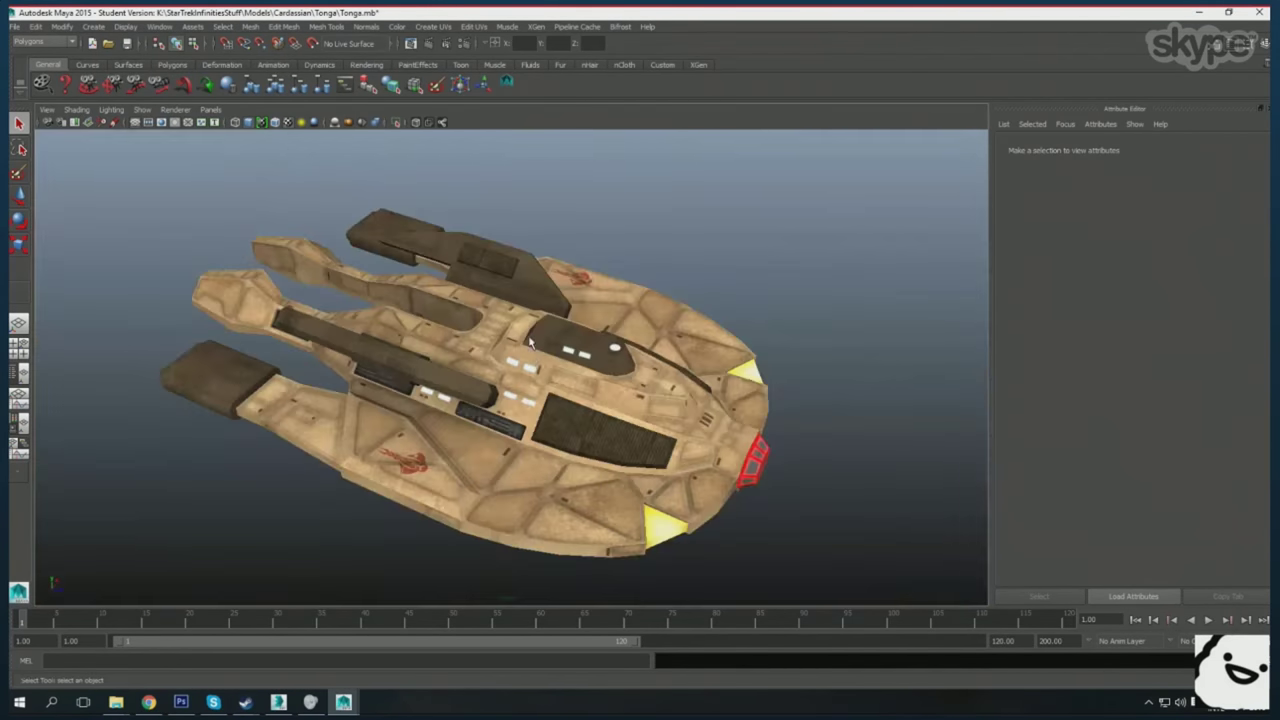
drag(512, 374, 435, 473)
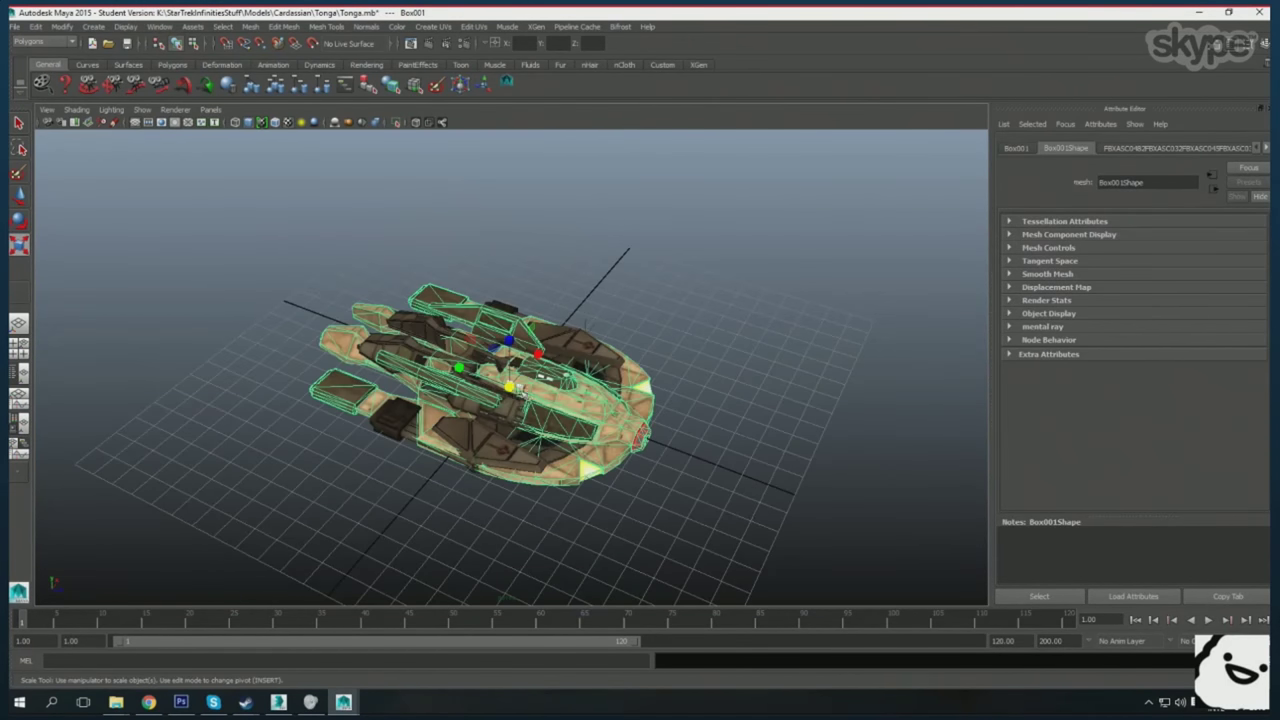
drag(401, 514, 480, 420)
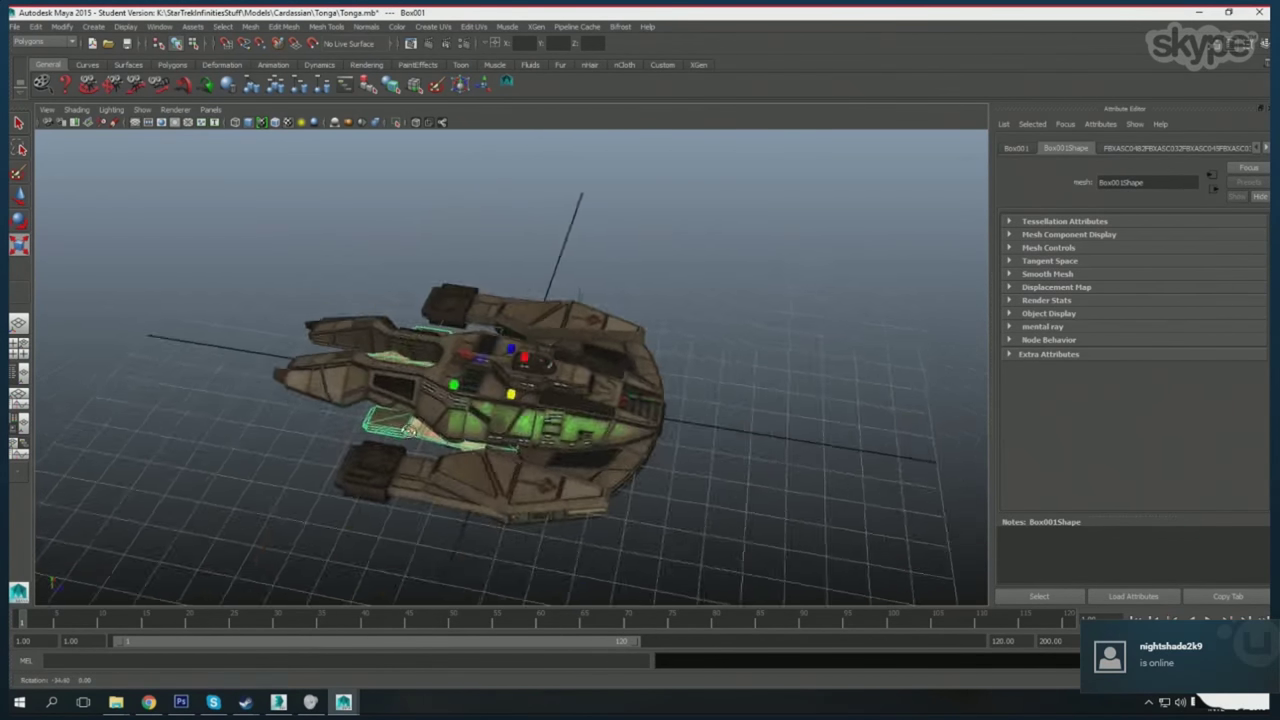
scroll(528, 424, up, 5)
click(528, 424)
scroll(530, 425, down, 5)
drag(717, 454, 643, 449)
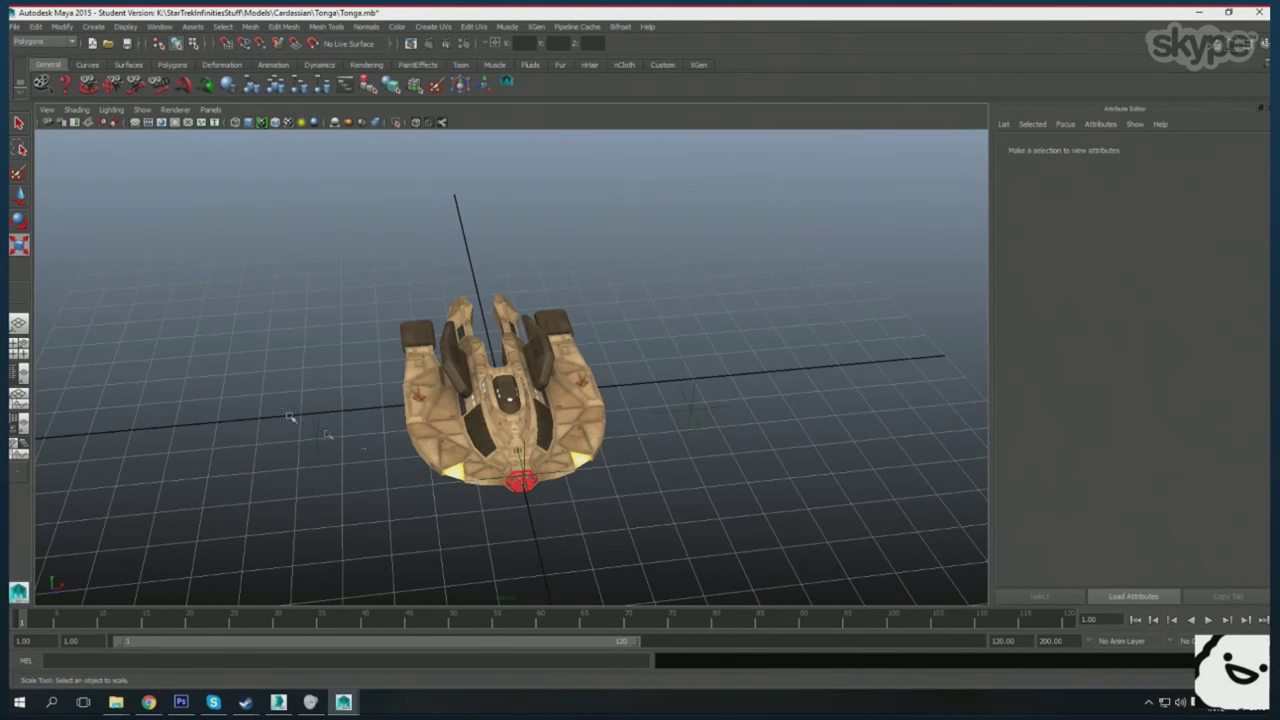
- Select the Phaser_01 locator, then nudge the Torpedo_01 locator at the red nose
click(643, 449)
click(537, 501)
mouse_move(537, 501)
mouse_down()
mouse_move(825, 516)
mouse_move(603, 386)
mouse_move(550, 451)
mouse_up()
scroll(825, 516, up, 3)
click(603, 386)
scroll(550, 451, up, 3)
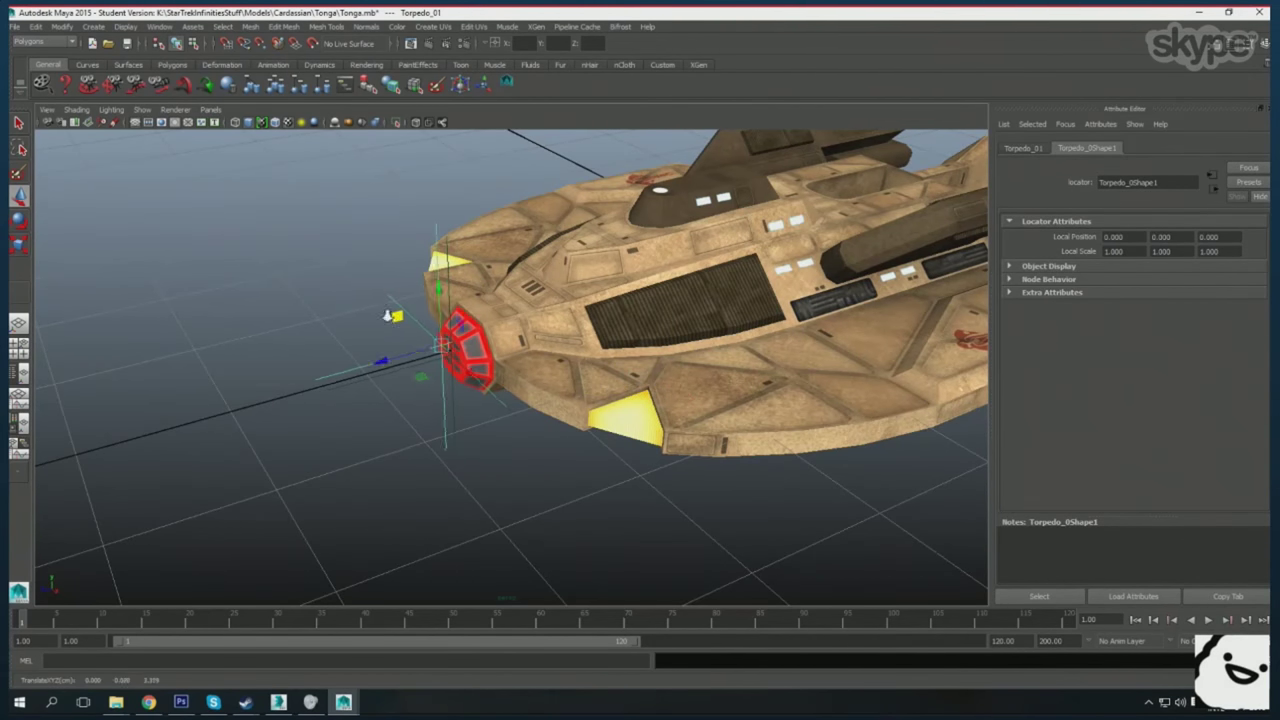
scroll(512, 367, up, 4)
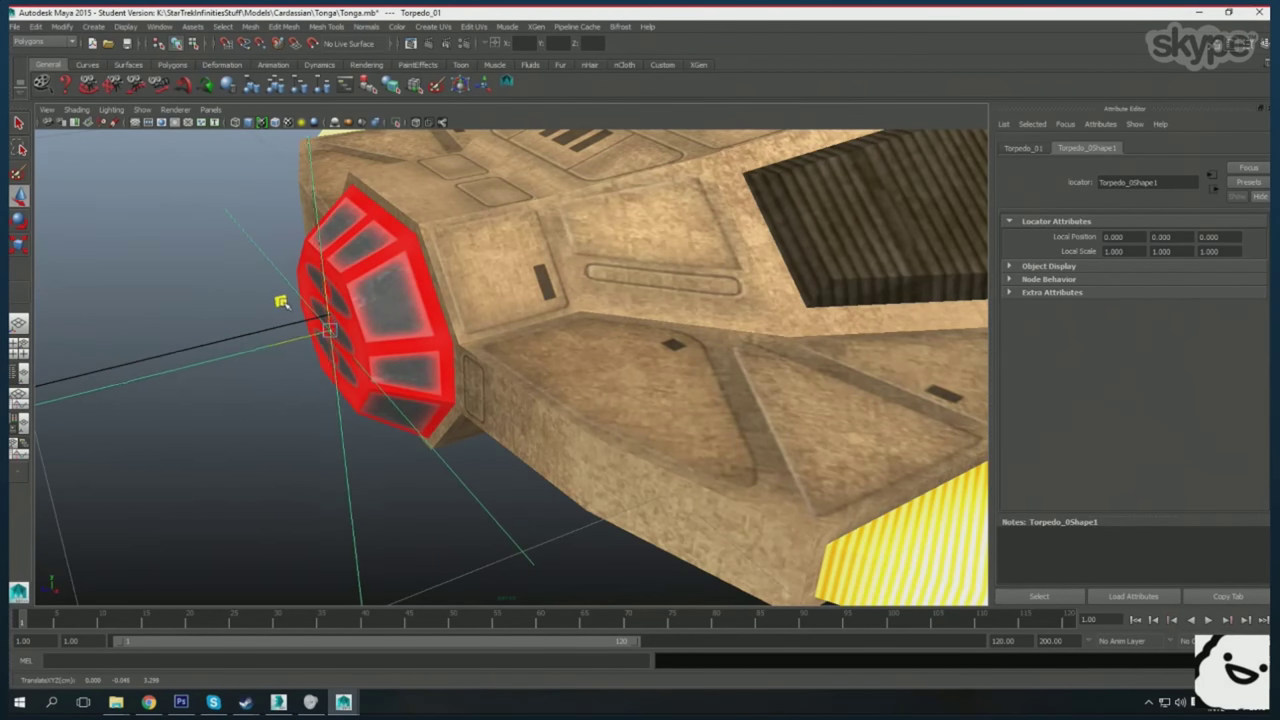
drag(282, 303, 278, 296)
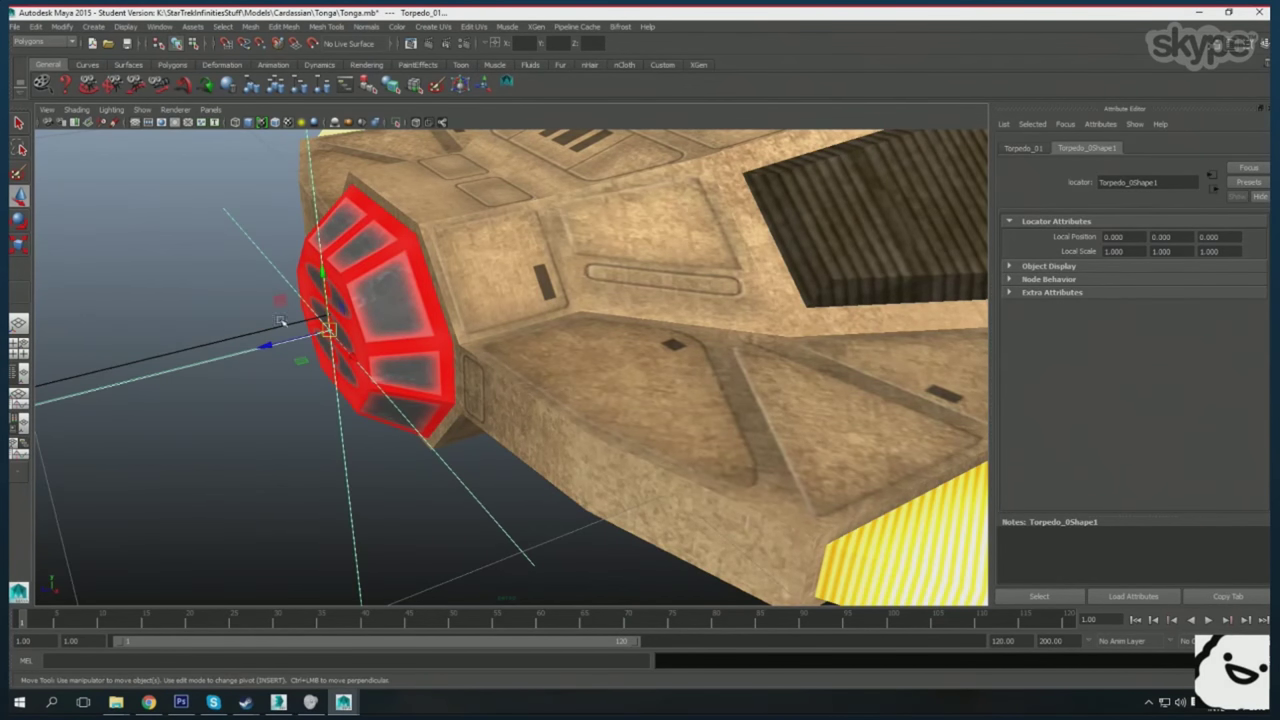
scroll(480, 477, down, 5)
scroll(451, 449, down, 3)
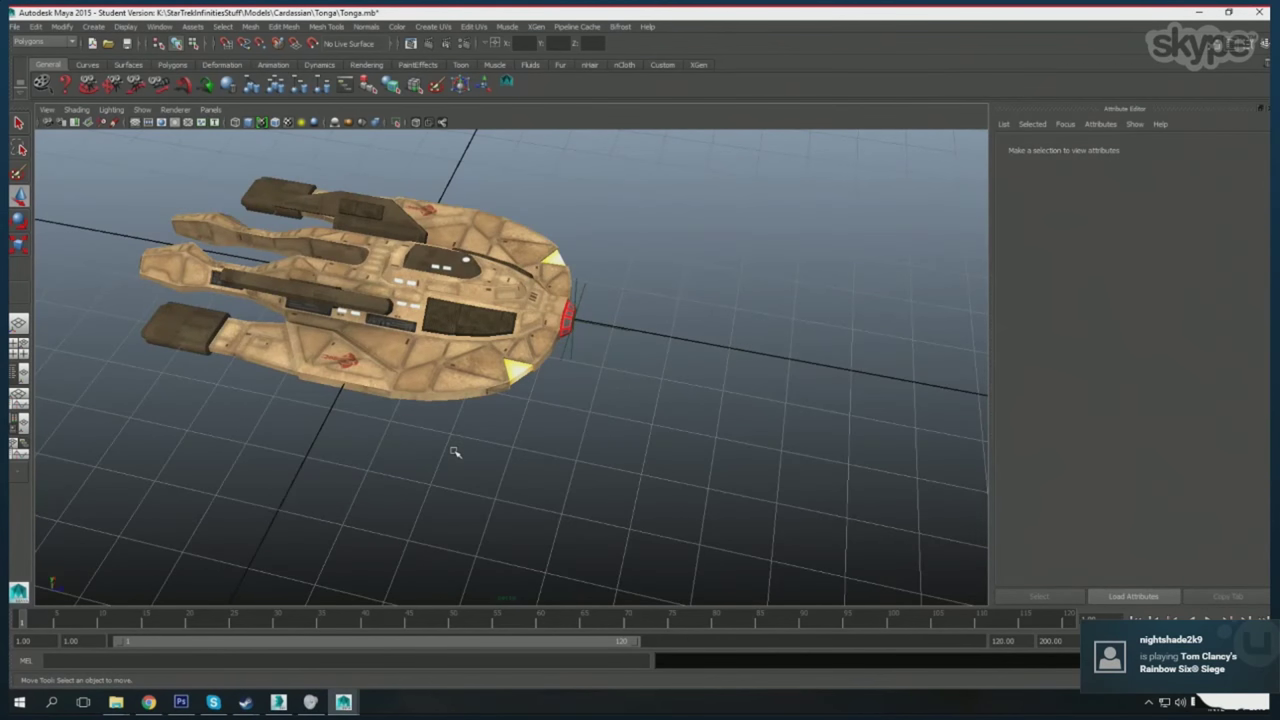
- Browse the Window menu for the rendering editors
click(160, 26)
click(196, 159)
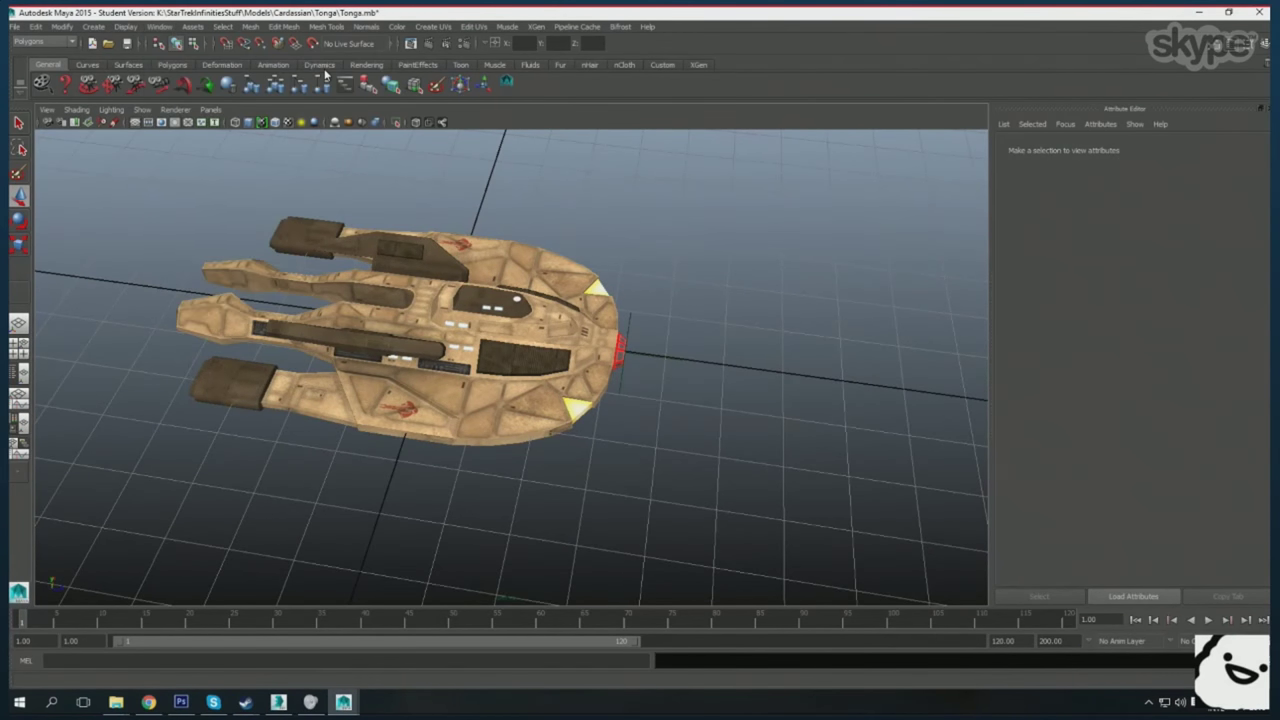
click(160, 26)
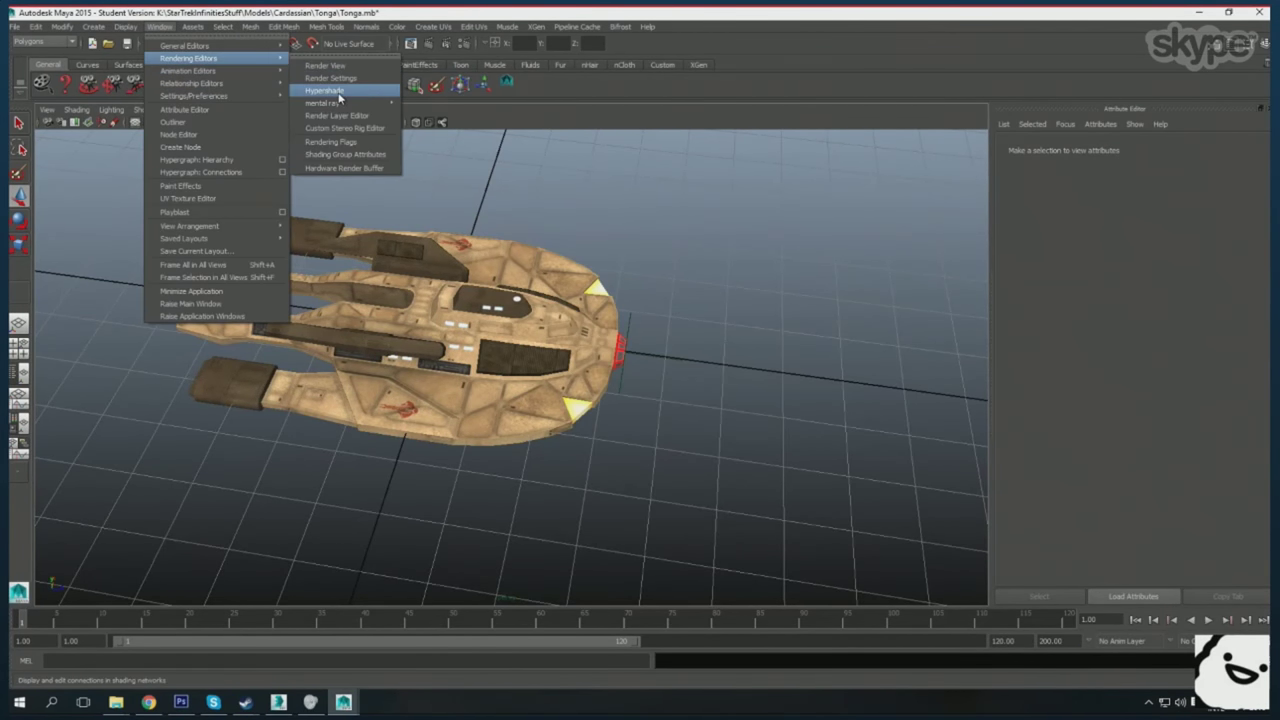
- In Hypershade, load the C_Hantok_Normal.dds normal map into the file node
click(322, 90)
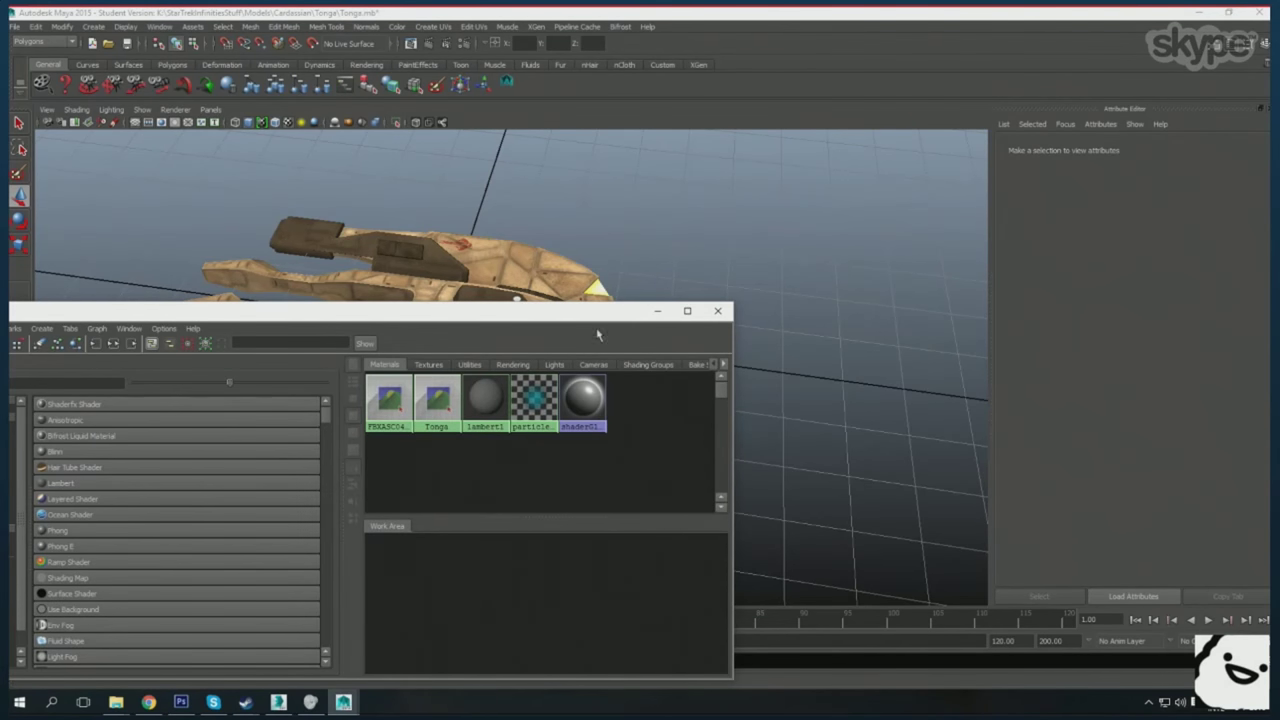
drag(509, 326, 580, 257)
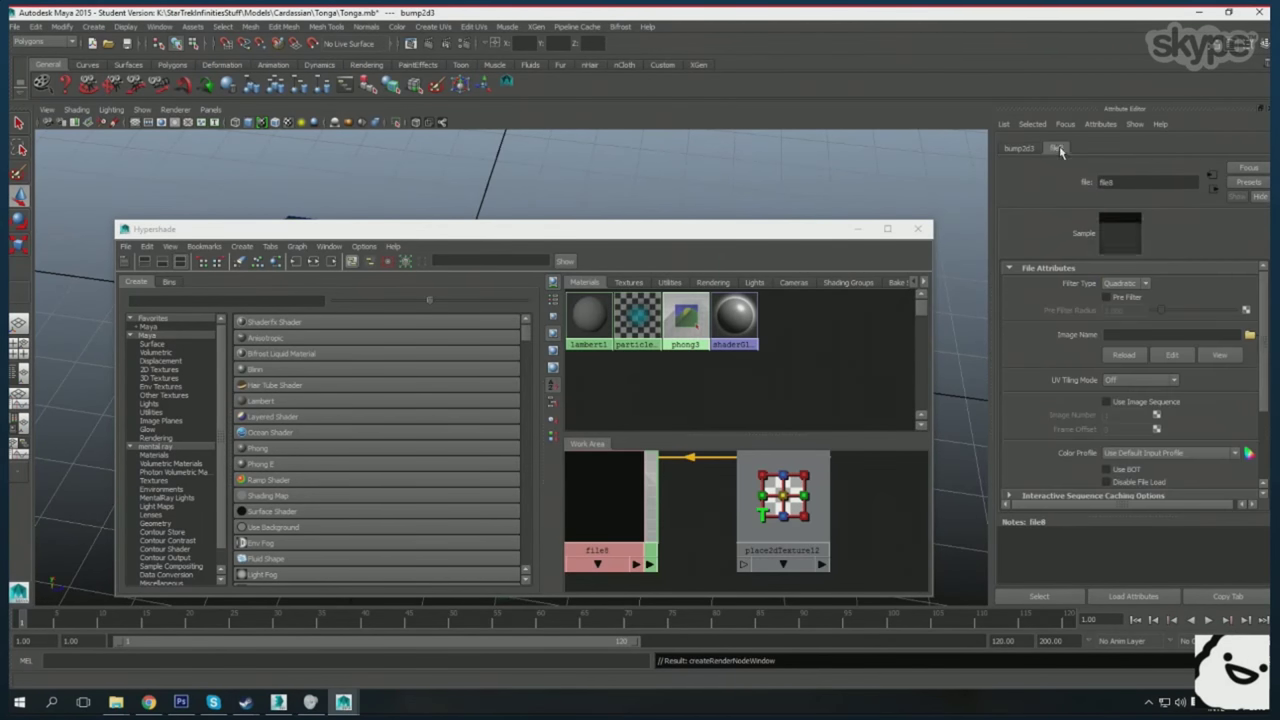
click(346, 227)
double_click(346, 227)
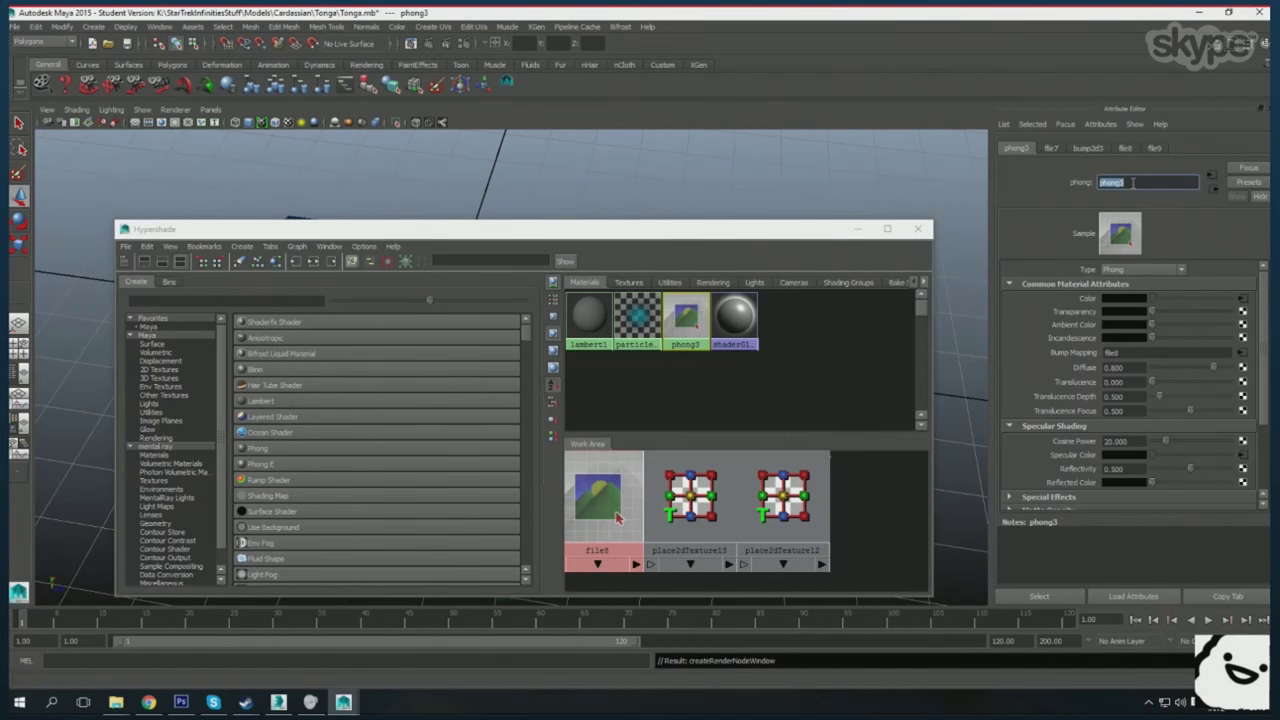
text(HEILHANTOK)
- Assign the HEILHANTOK material to the ship with the PdxExport exporter open
click(507, 81)
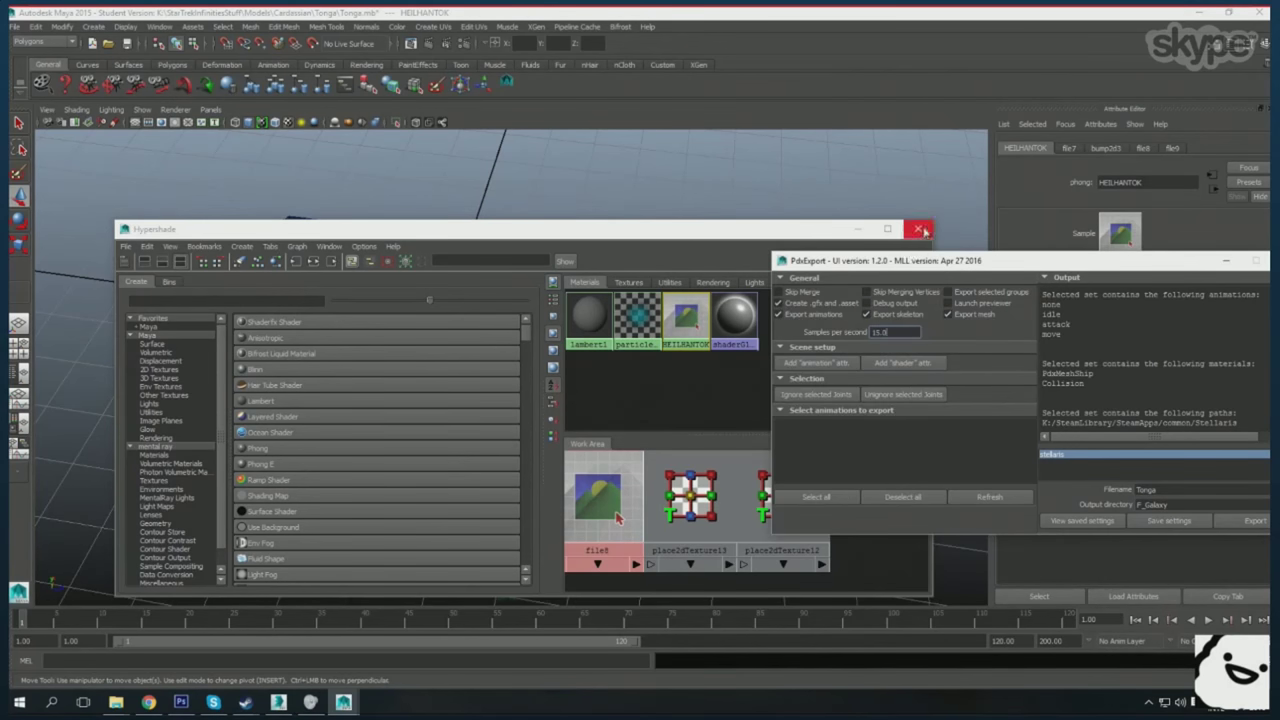
click(917, 228)
right_click(432, 342)
click(530, 628)
- Inspect the exported ship in realistic shading, then select the three Hantok texture files
drag(558, 511, 714, 532)
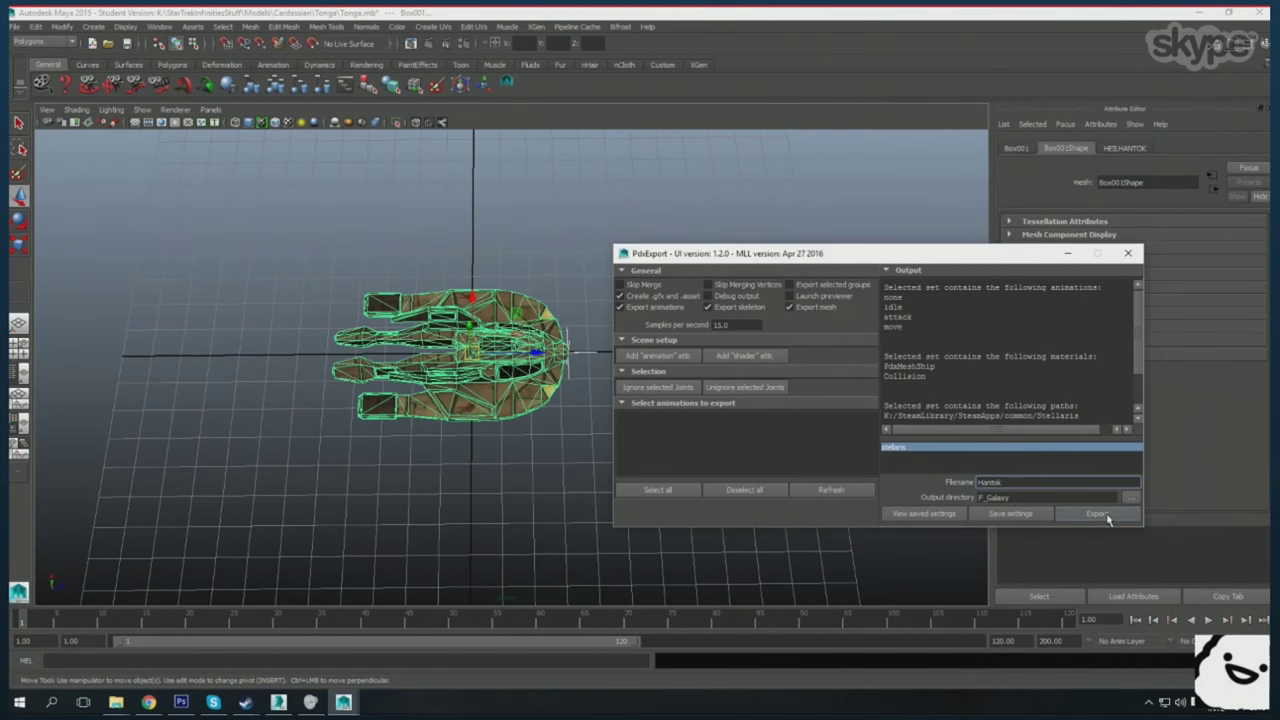
drag(551, 409, 505, 535)
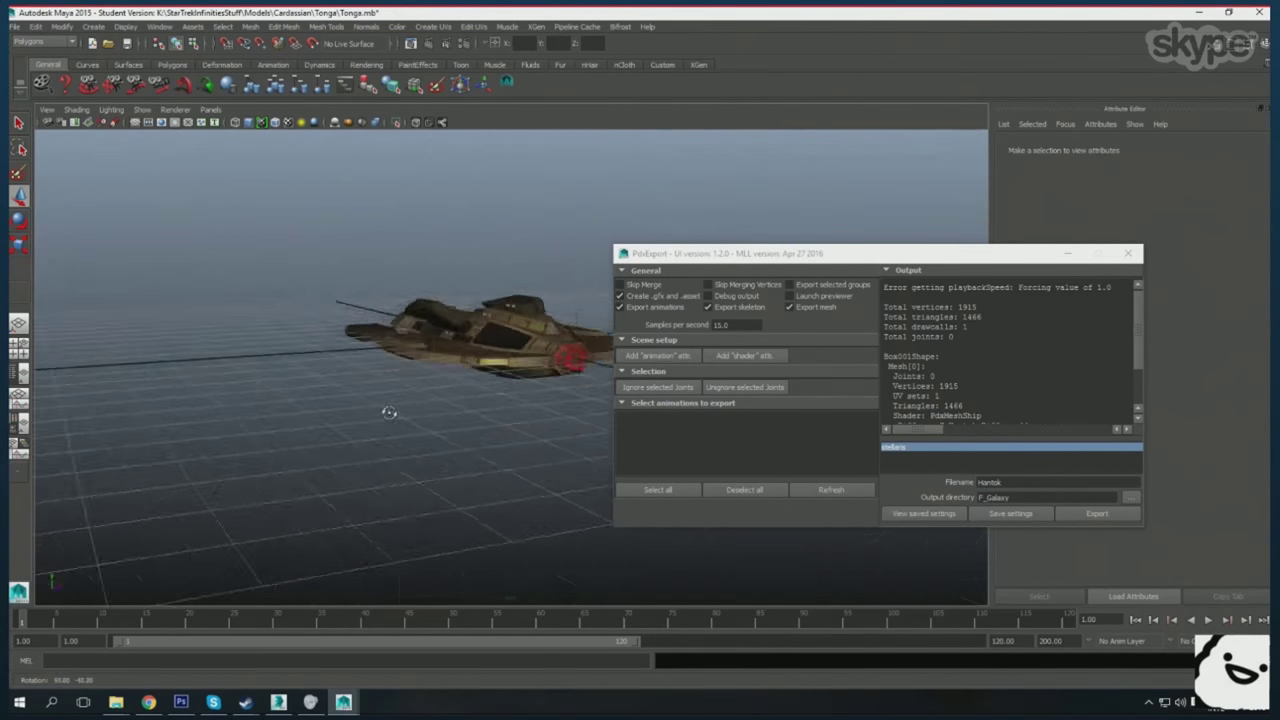
drag(583, 582, 543, 520)
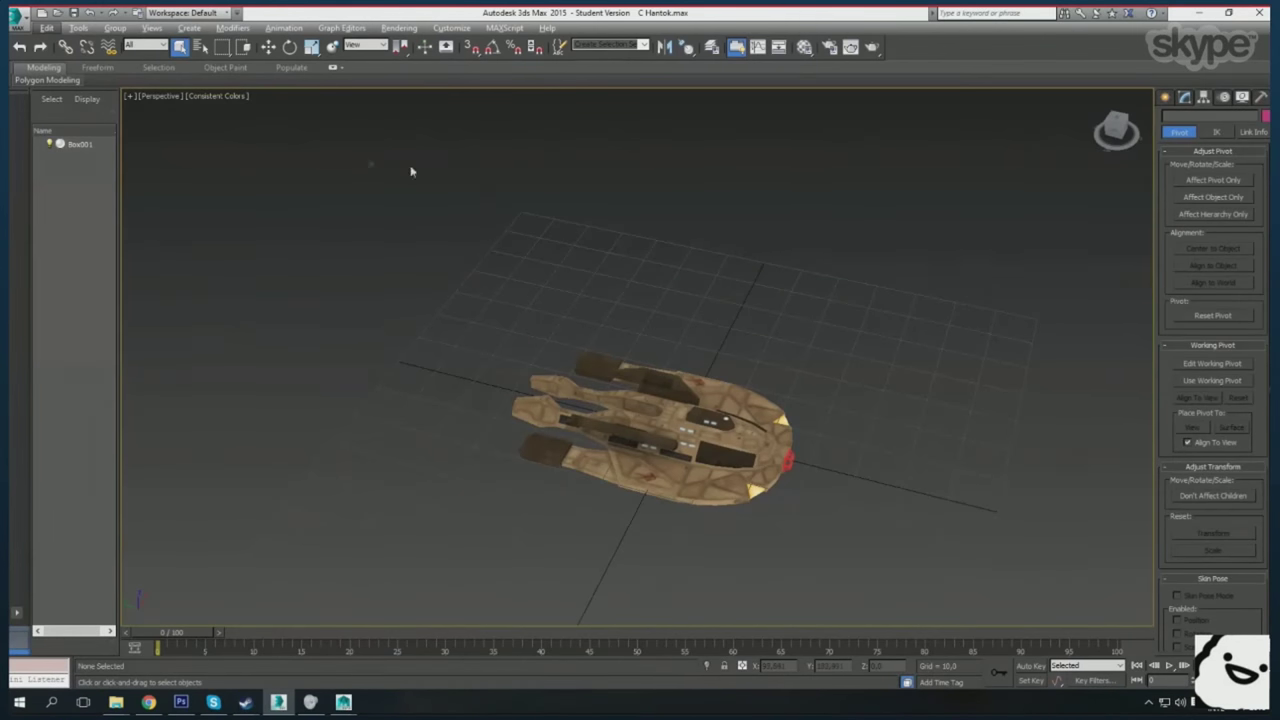
click(232, 95)
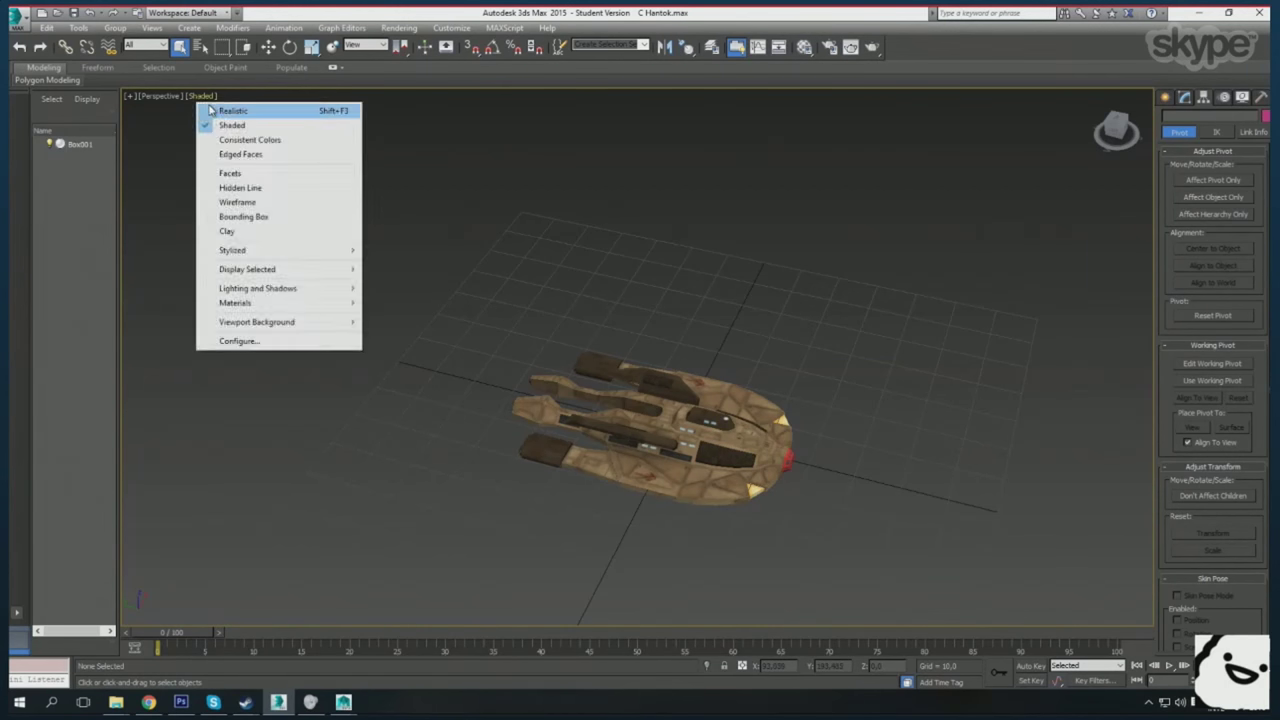
click(272, 110)
scroll(725, 478, up, 5)
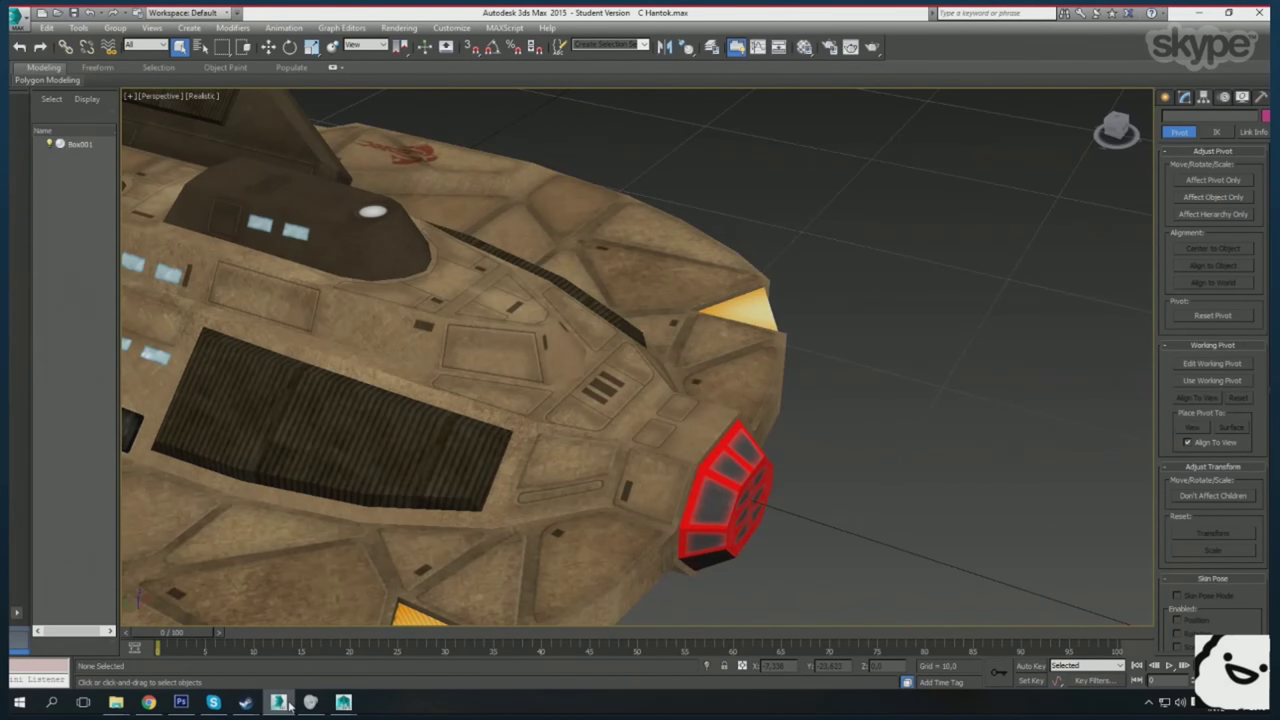
click(400, 640)
drag(384, 216, 221, 103)
- Navigate to the mod's gfx > models > ships > Cardassian_01 folder in Documents
click(61, 287)
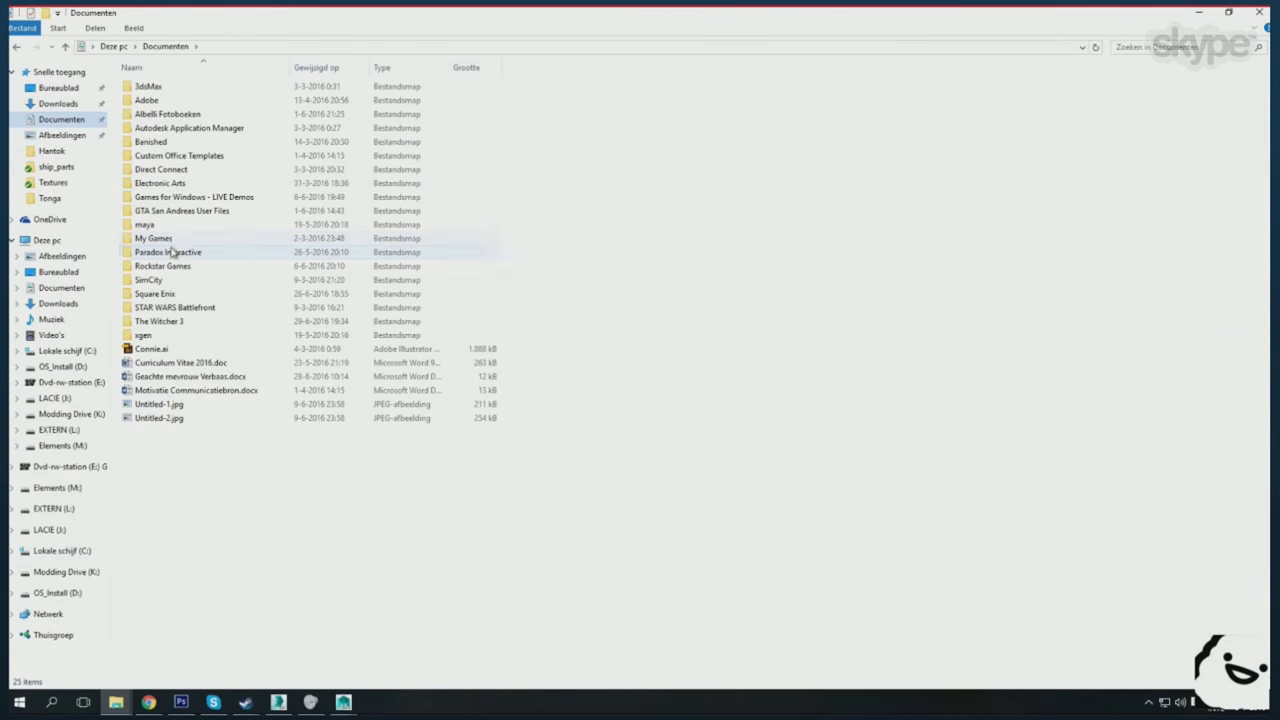
double_click(171, 249)
double_click(157, 120)
double_click(235, 115)
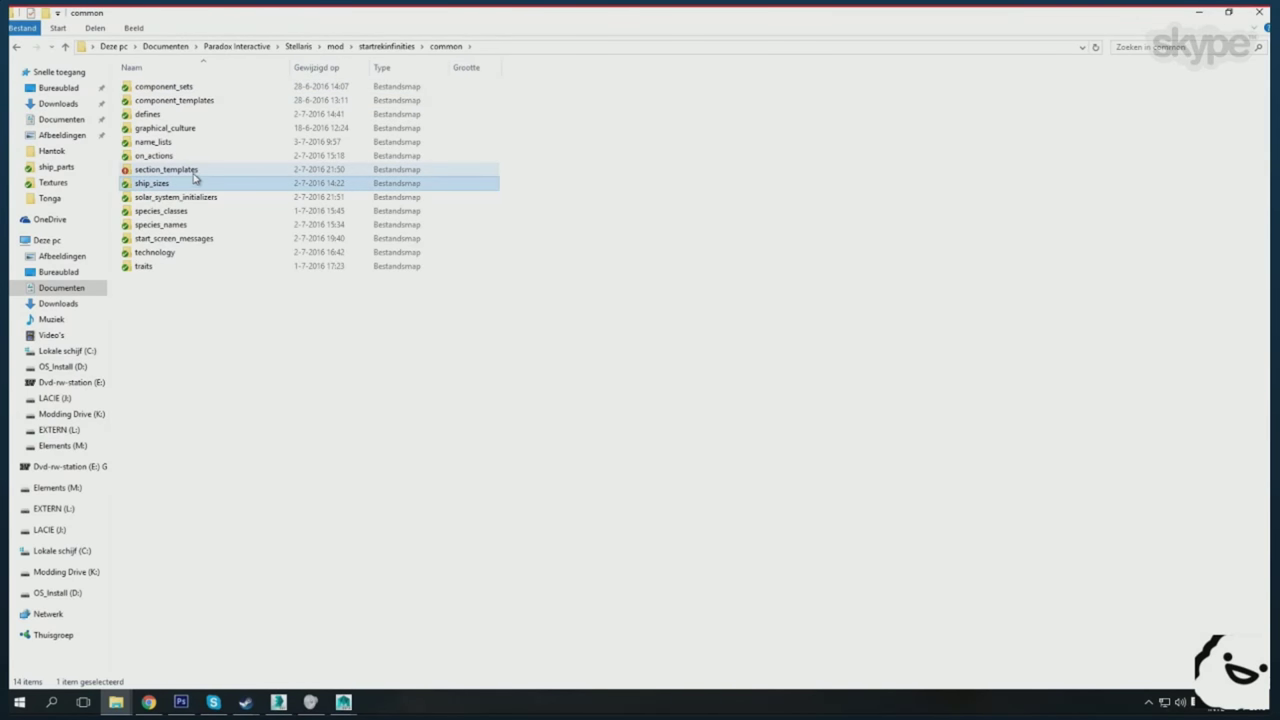
key(BackSpace)
double_click(143, 128)
double_click(150, 128)
double_click(148, 97)
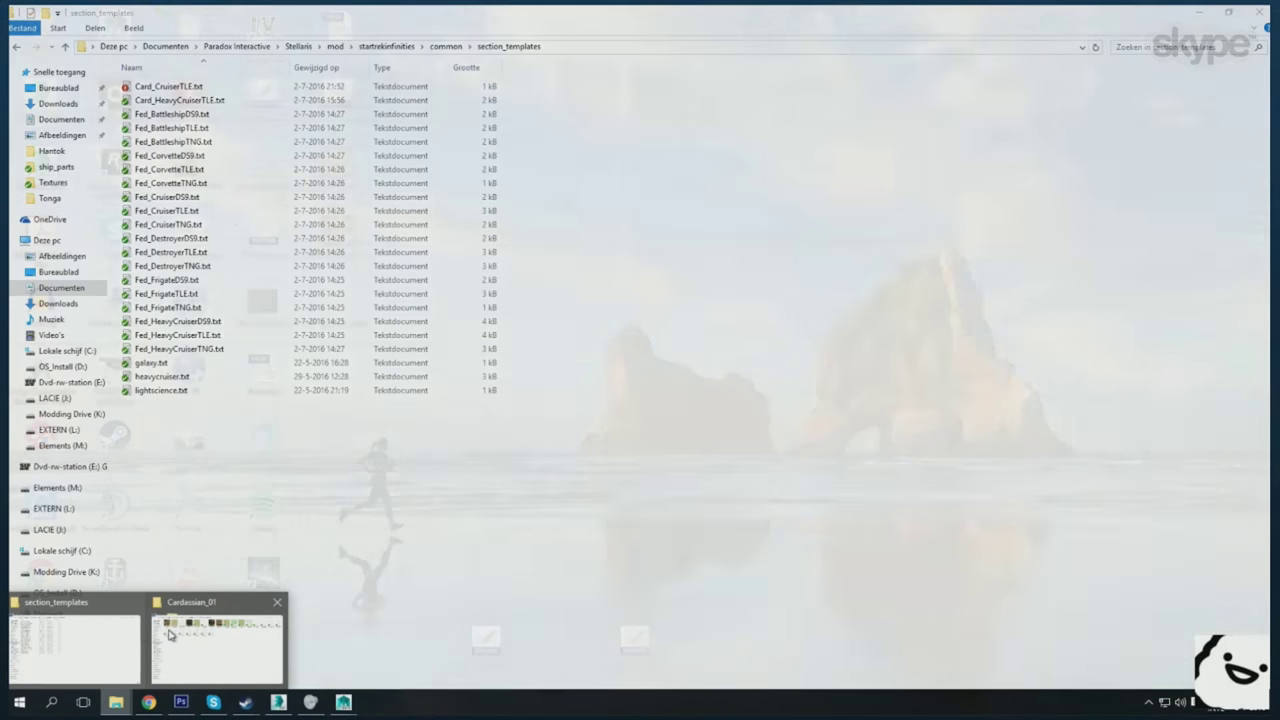
- In a second Explorer window, open the Stellaris F_Galaxy folder on the Modding Drive (K:)
click(10, 703)
click(40, 615)
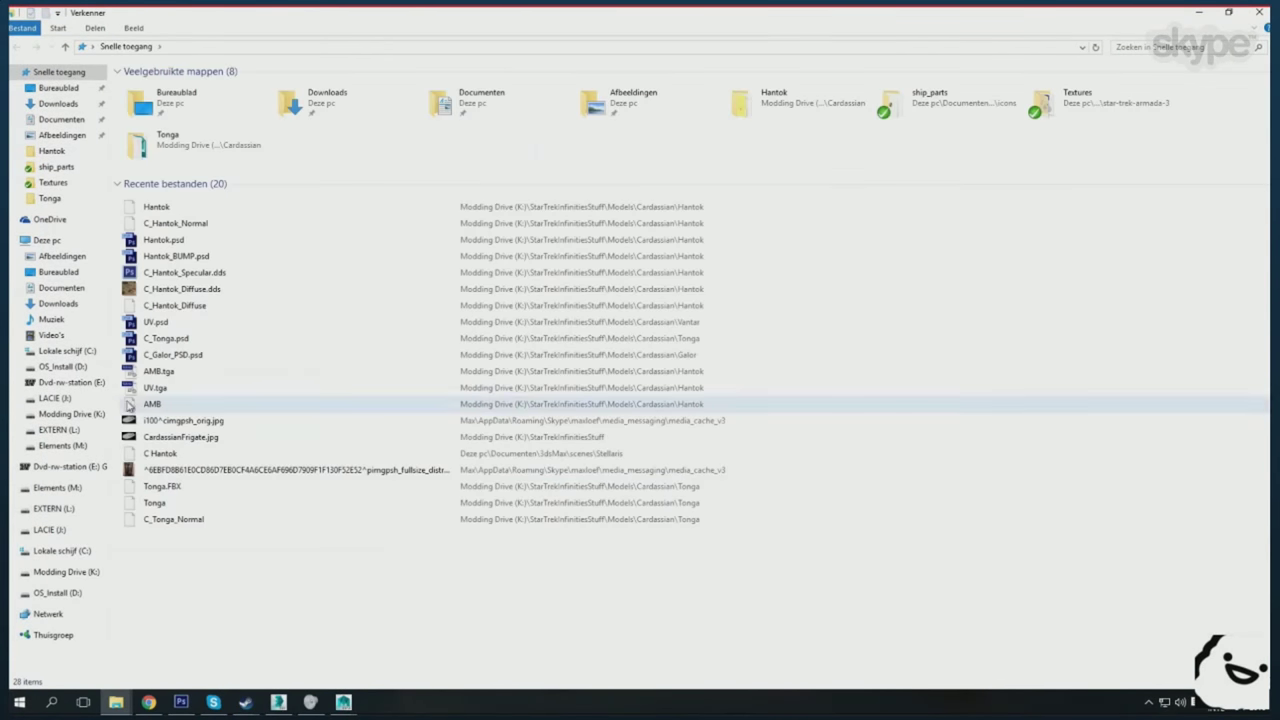
click(70, 413)
scroll(400, 300, down, 5)
double_click(177, 277)
double_click(160, 92)
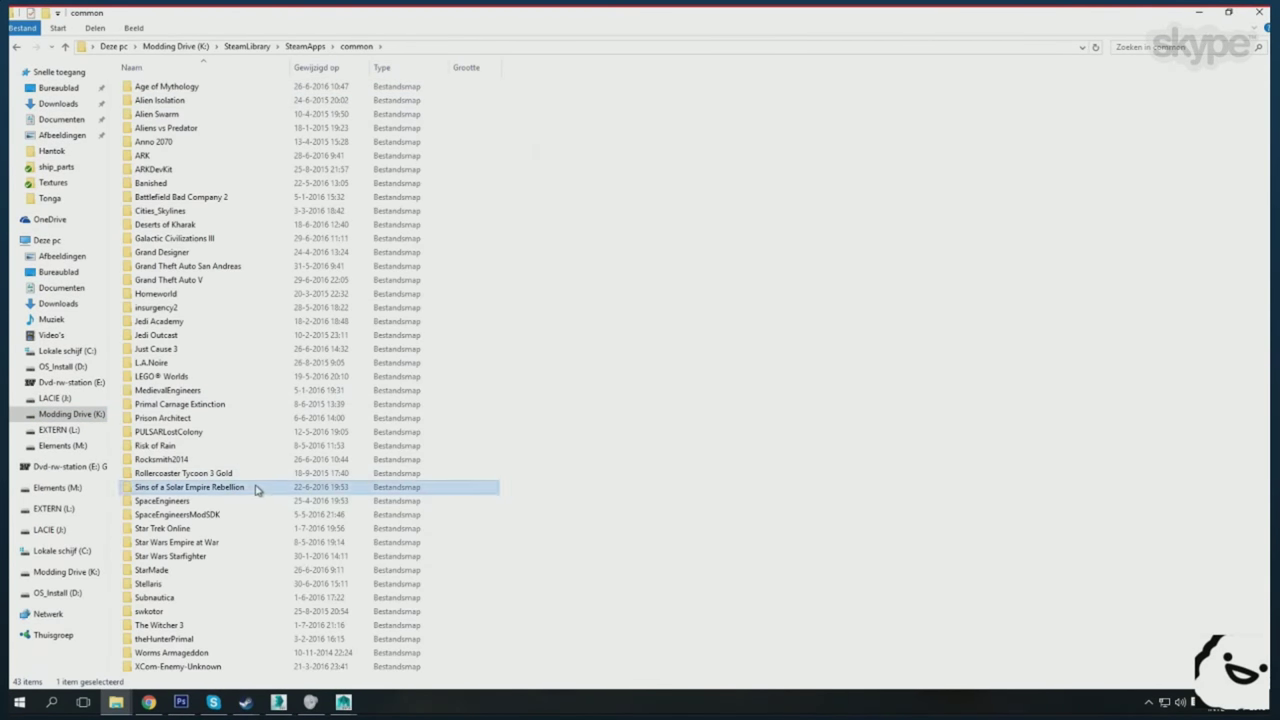
double_click(171, 583)
double_click(155, 157)
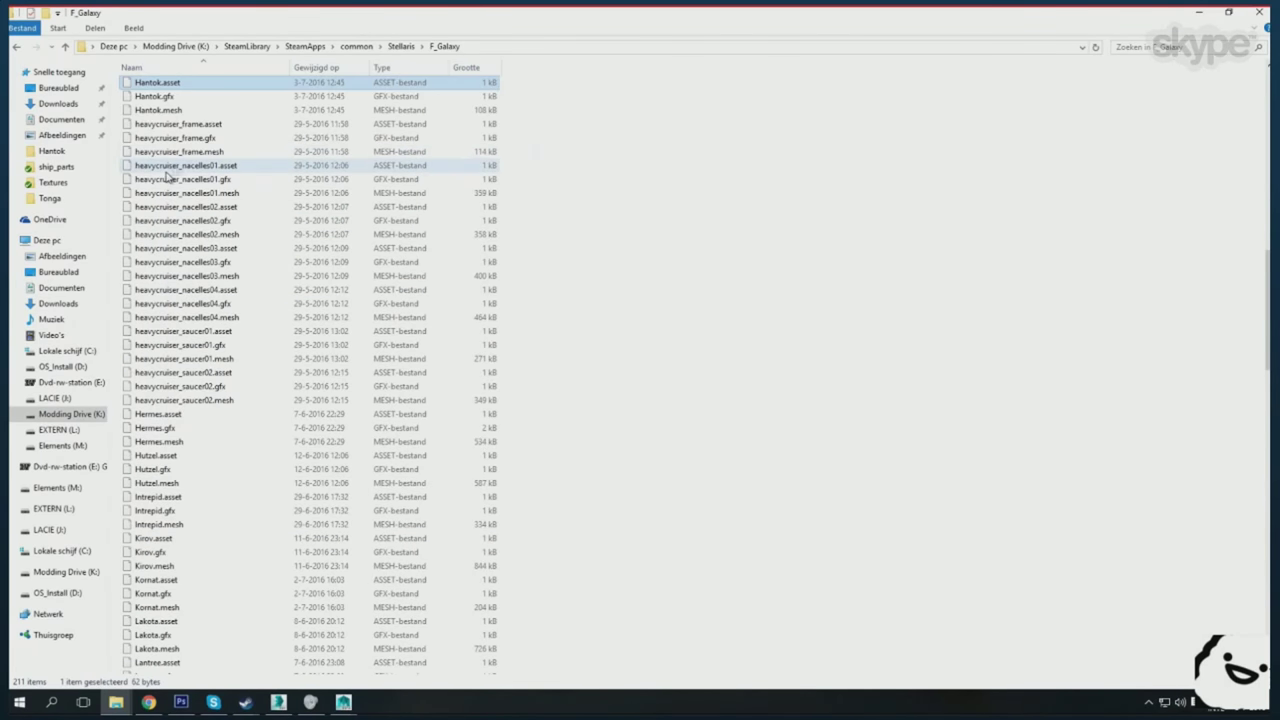
- Check Hantok.gfx and Tonga.gfx in Notepad++, then open the Federation_01 ship folder
mouse_move(116, 702)
click(197, 660)
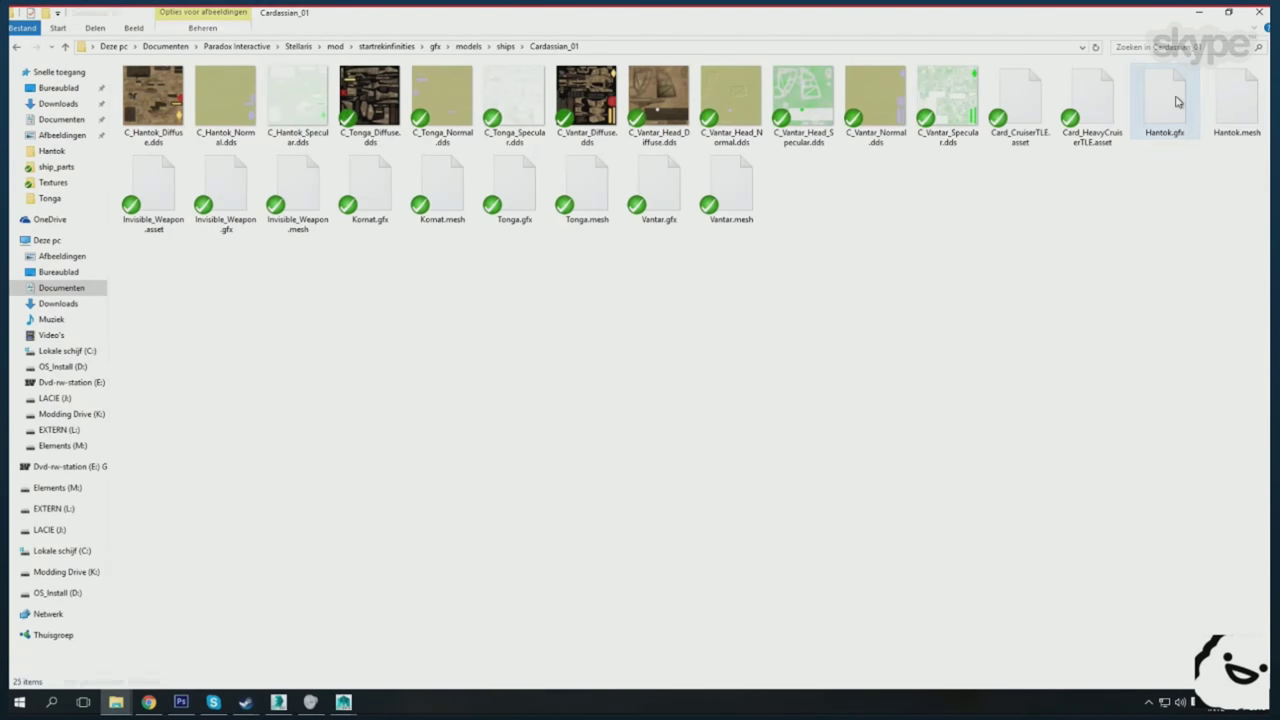
right_click(1165, 100)
click(1078, 163)
click(728, 392)
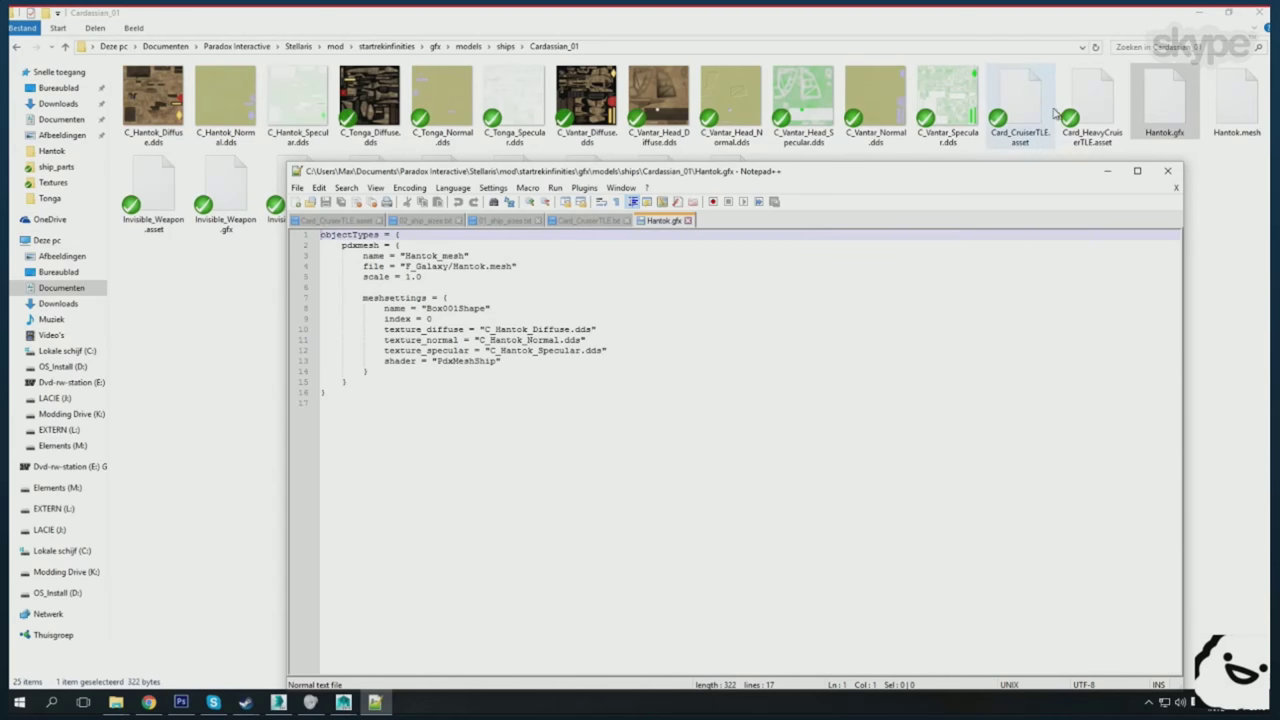
right_click(505, 170)
click(565, 225)
click(272, 369)
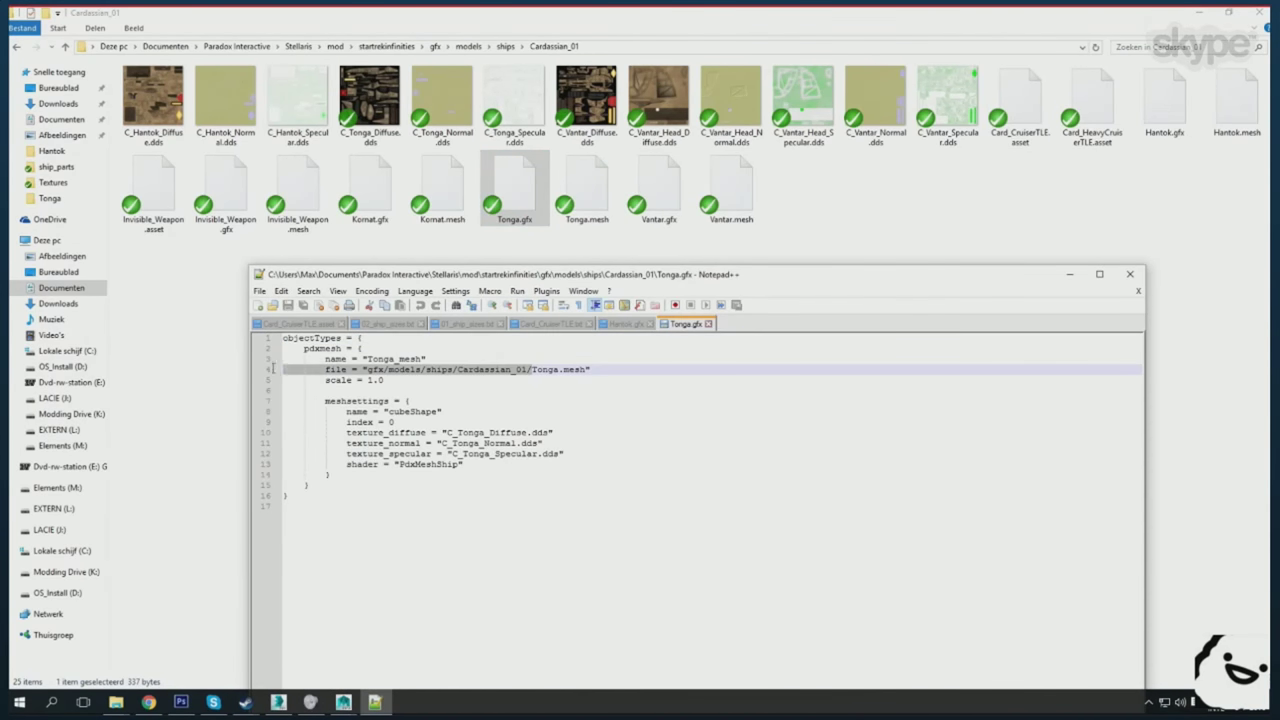
key(ctrl+w)
key(ctrl+w)
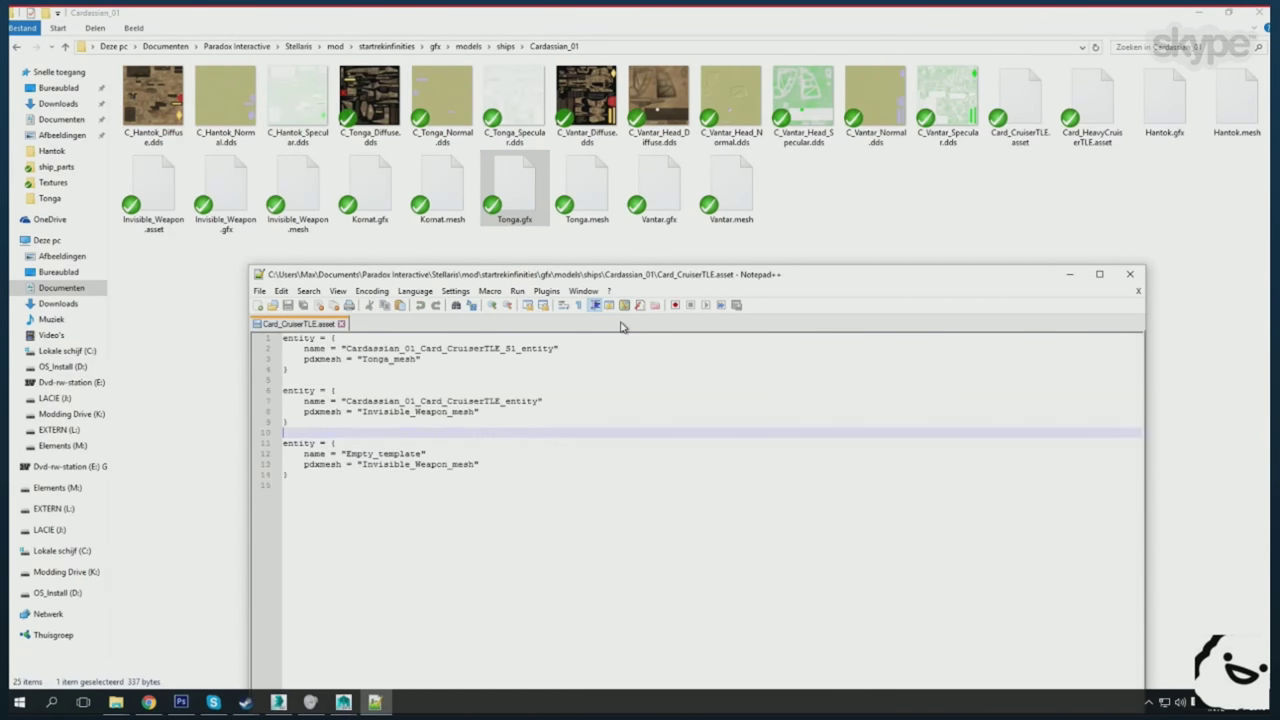
key(alt+F4)
click(506, 46)
double_click(229, 110)
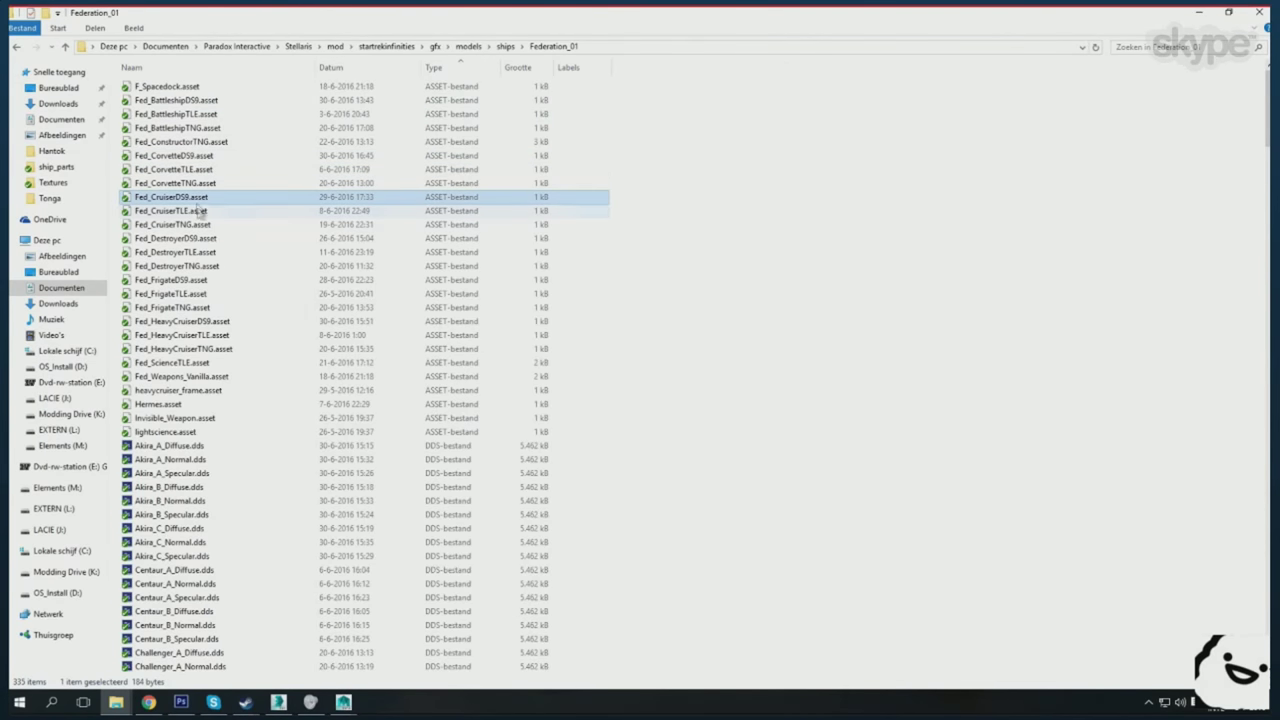
- Copy Fed_CorvetteTLE.asset into Cardassian_01 as Card_CorvetteTLE.asset and open it in Notepad++
click(173, 169)
key(ctrl+c)
key(alt+Left)
key(alt+Left)
key(ctrl+v)
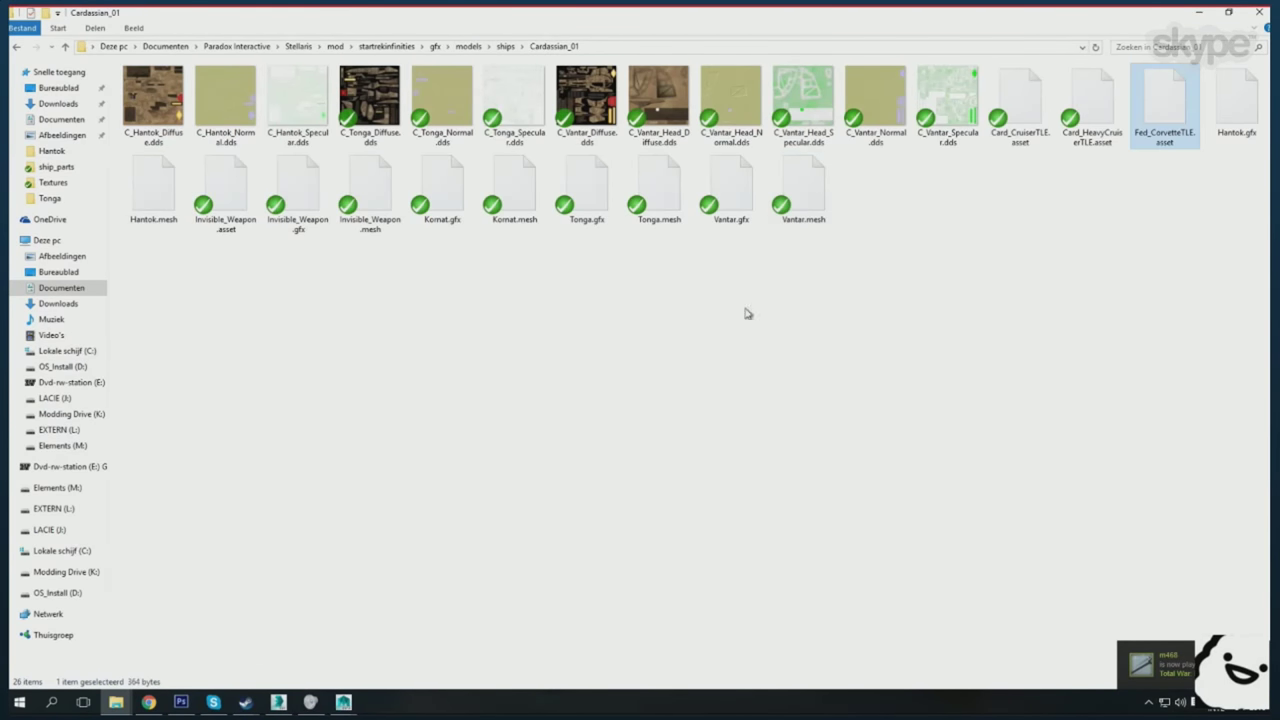
right_click(1015, 95)
click(1080, 126)
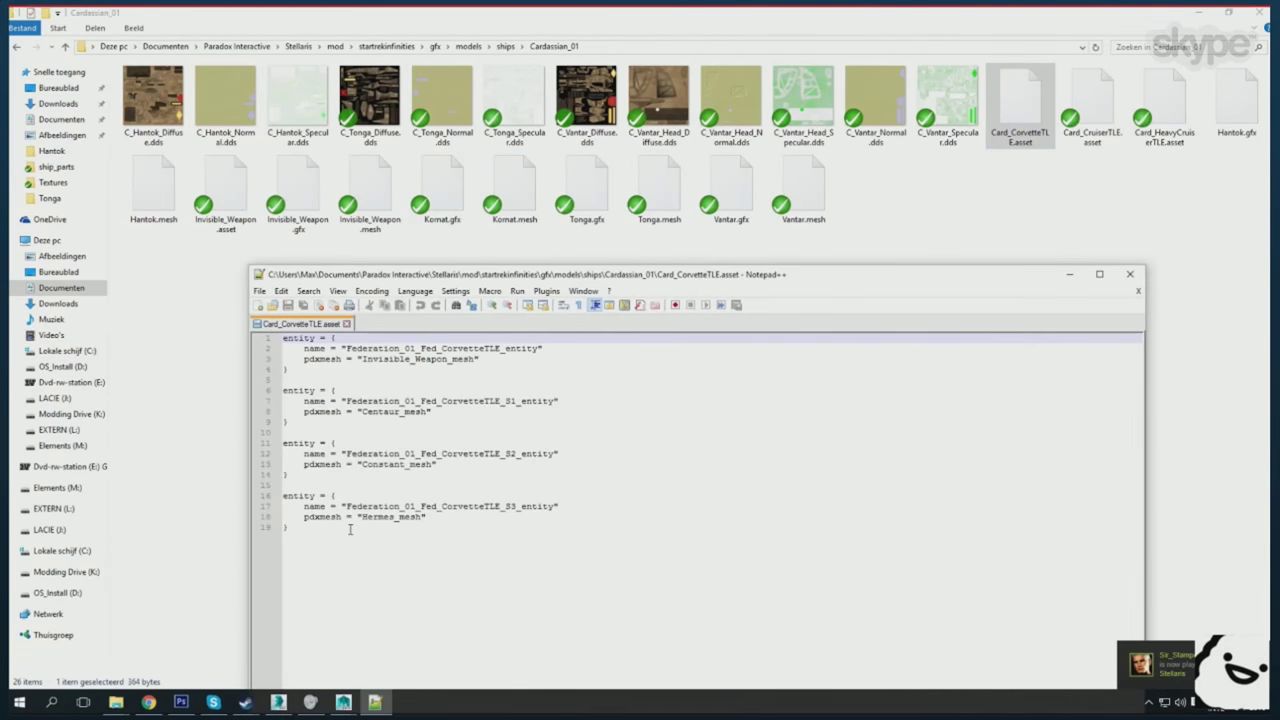
- Delete the S2 and S3 entities and rename the first entity to Cardassian_01
drag(322, 530, 284, 432)
key(Delete)
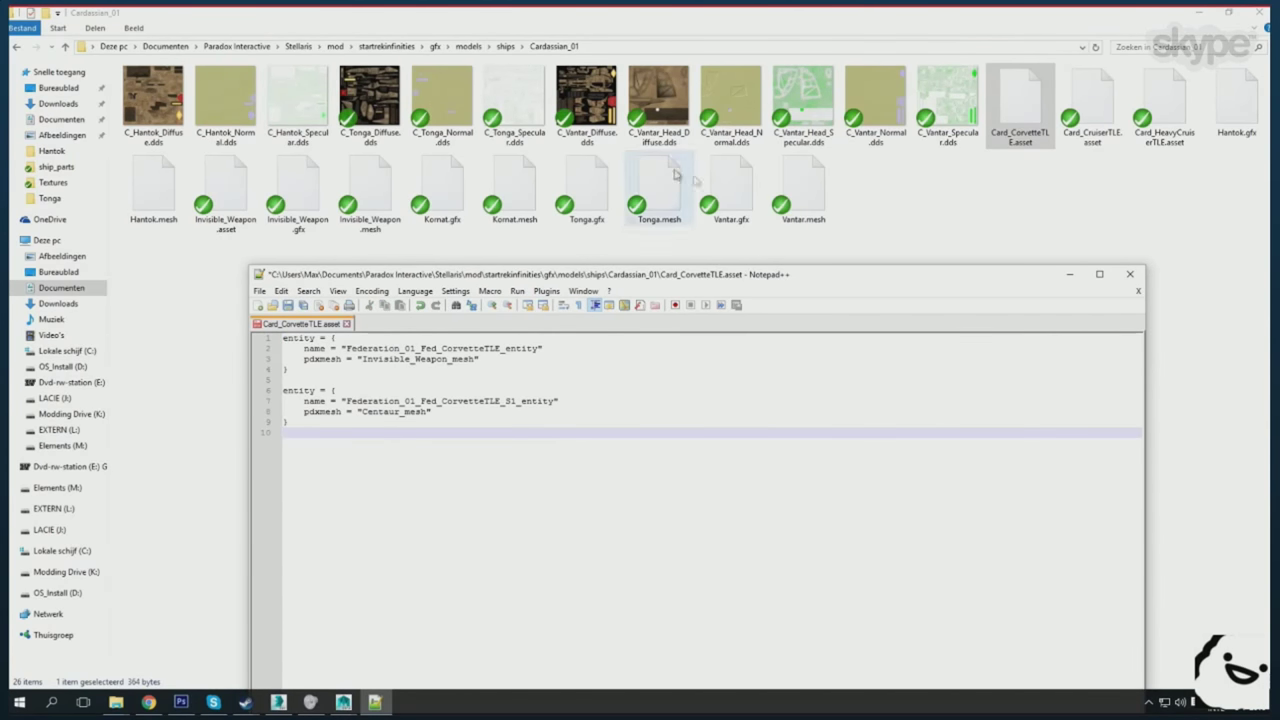
drag(399, 412, 345, 400)
text(Cardassia)
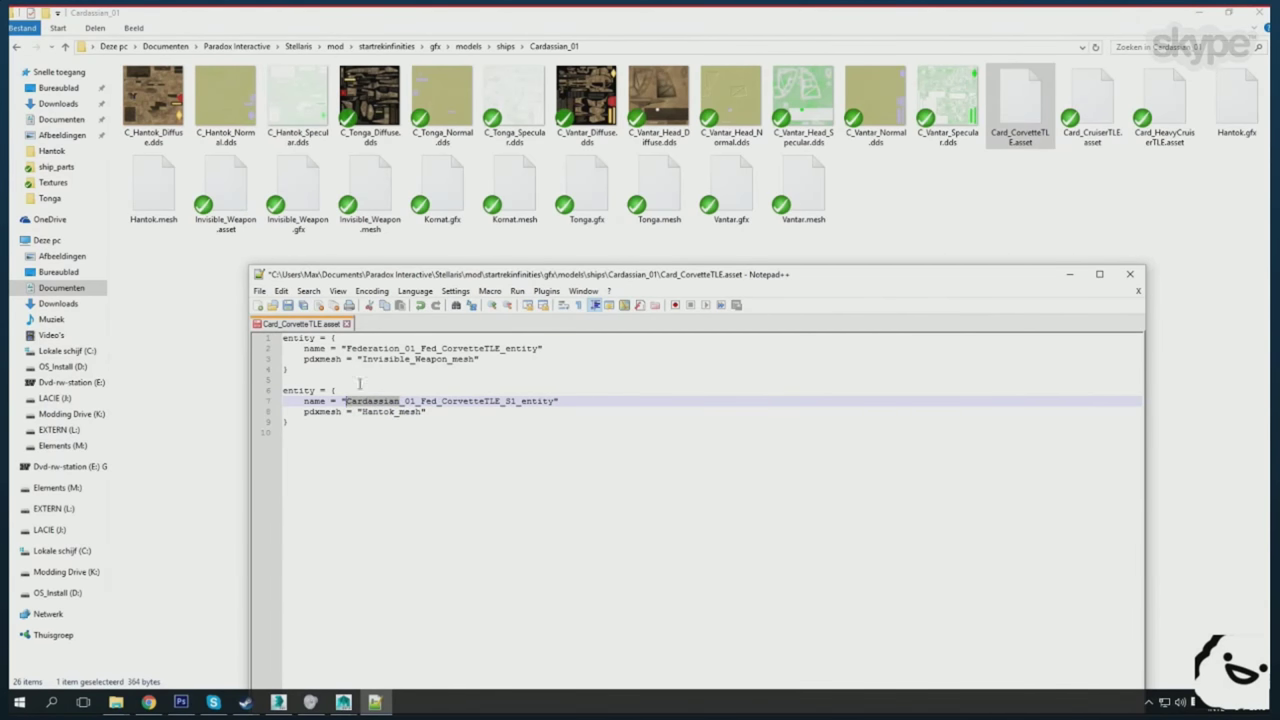
click(401, 348)
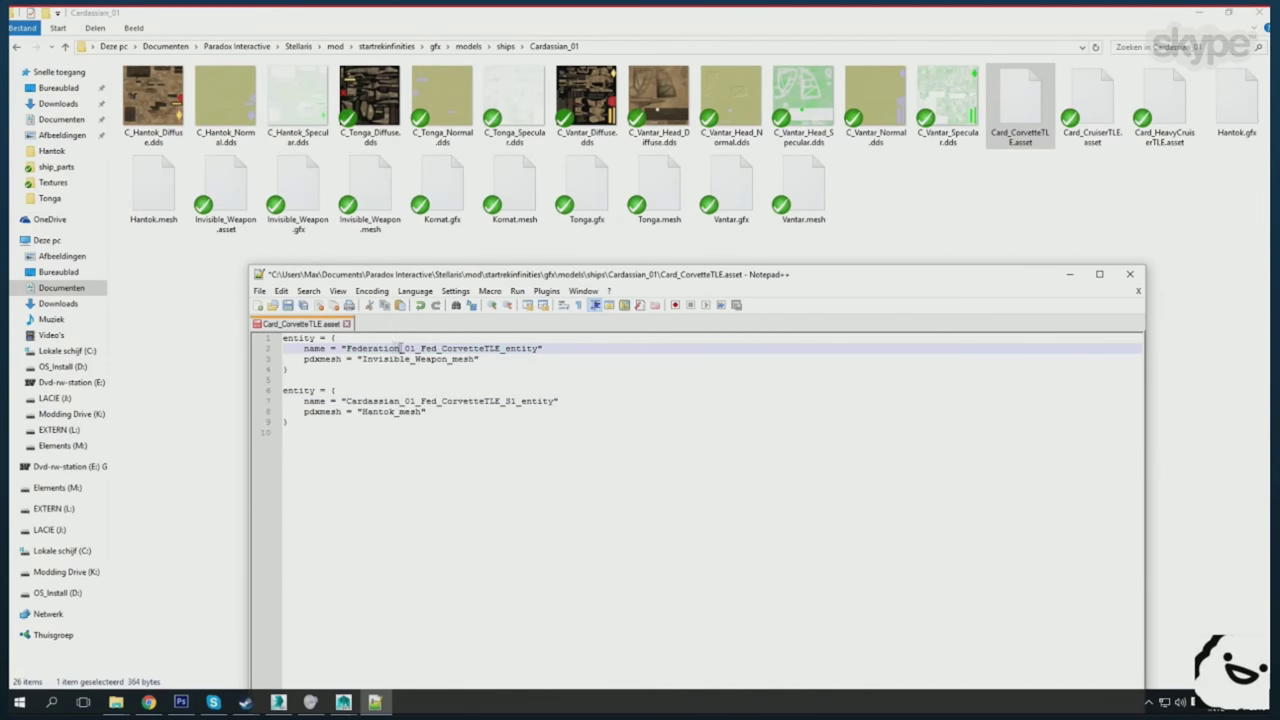
click(1130, 274)
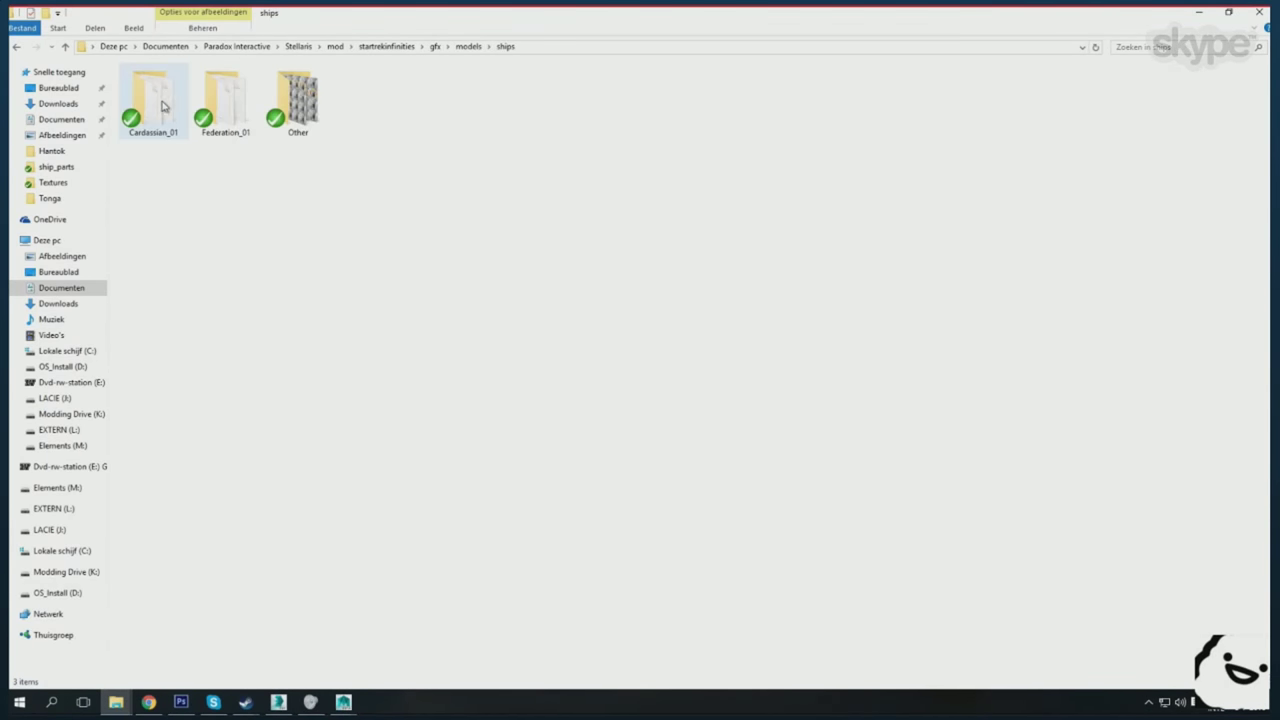
- Reopen Card_CorvetteTLE.asset and set the second entity to Cardassian_01 with Hantok_mesh
double_click(163, 106)
right_click(1035, 130)
click(1080, 175)
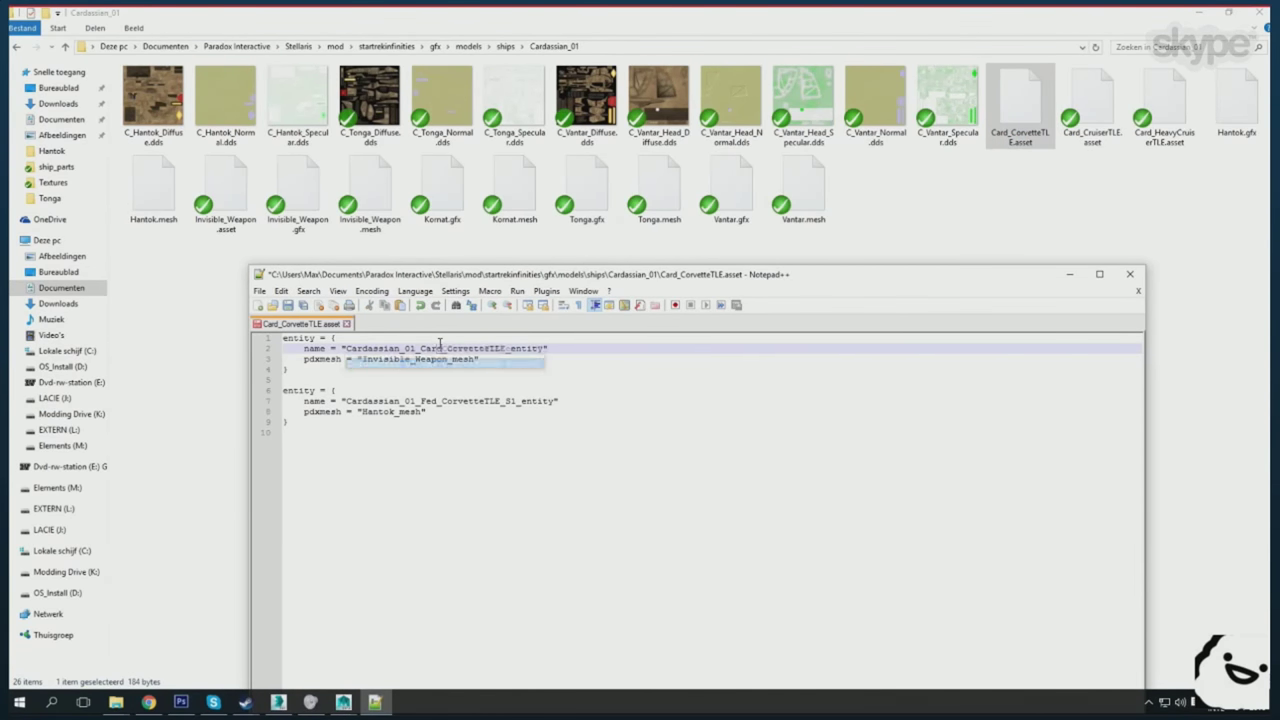
click(420, 401)
click(1130, 274)
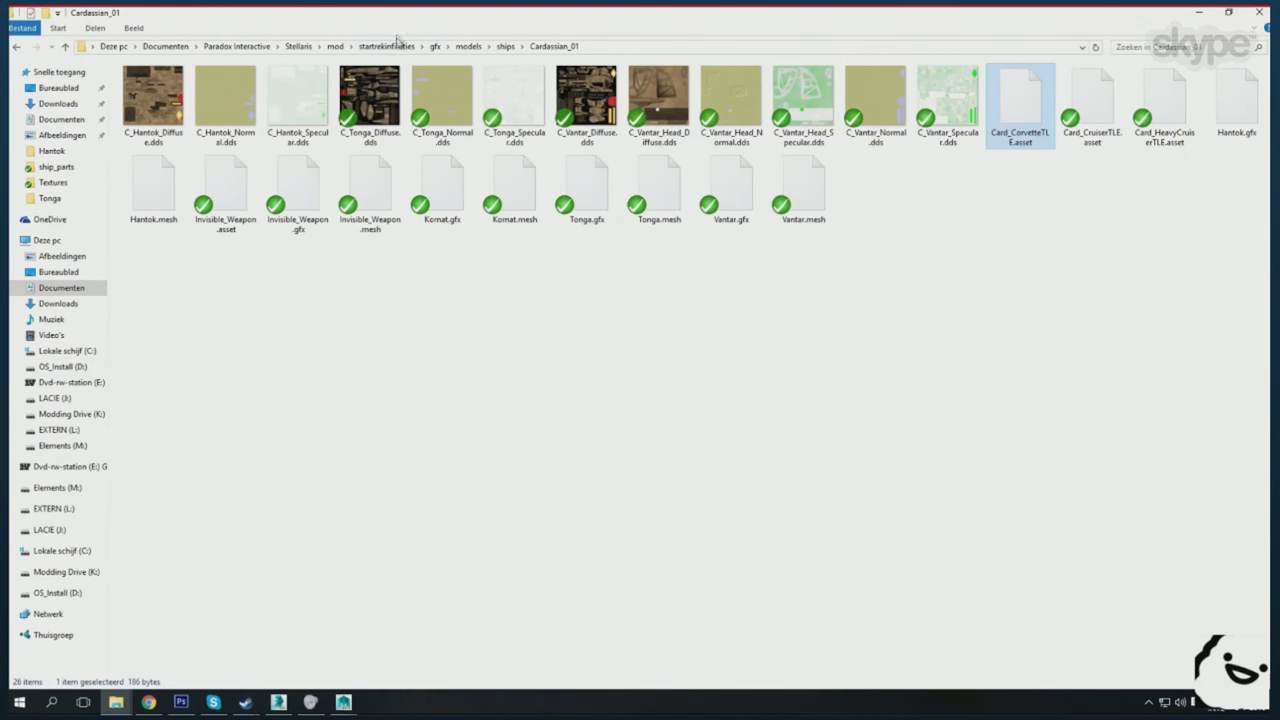
- Go to the mod's common > section_templates folder
click(386, 46)
double_click(143, 88)
double_click(200, 160)
- Duplicate the Fed_CorvetteTLE section template as Card_CorvetteTLE.txt
click(200, 88)
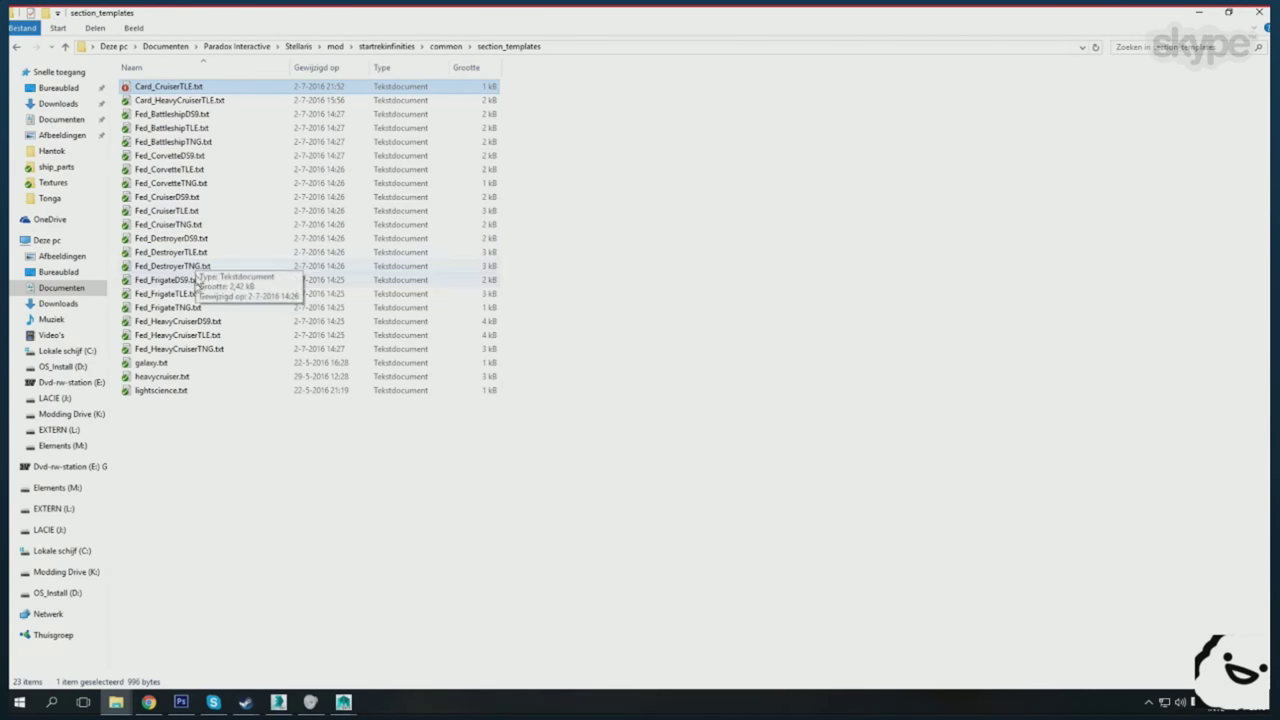
click(190, 169)
key(ctrl+c)
key(ctrl+v)
key(F2)
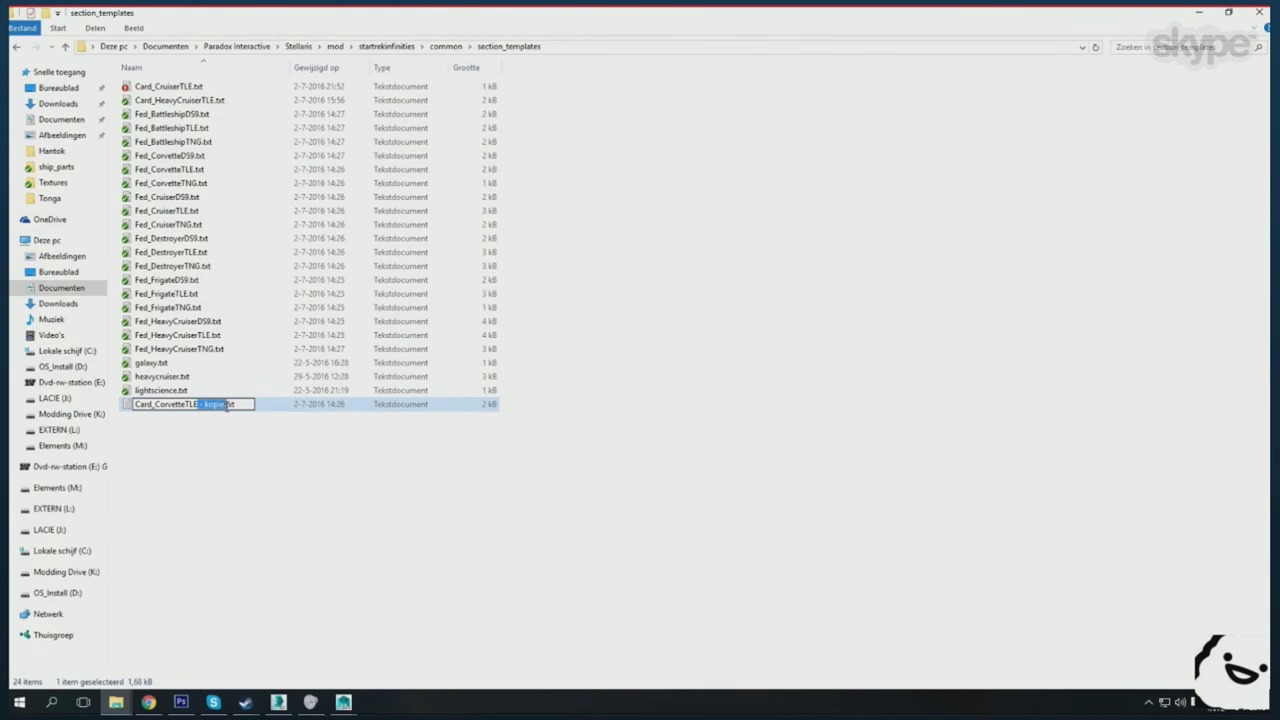
key(Delete)
key(Return)
- In Card_CorvetteTLE.txt, change the key to HANTOK_S1 and the entity prefix to Card
right_click(185, 88)
click(283, 211)
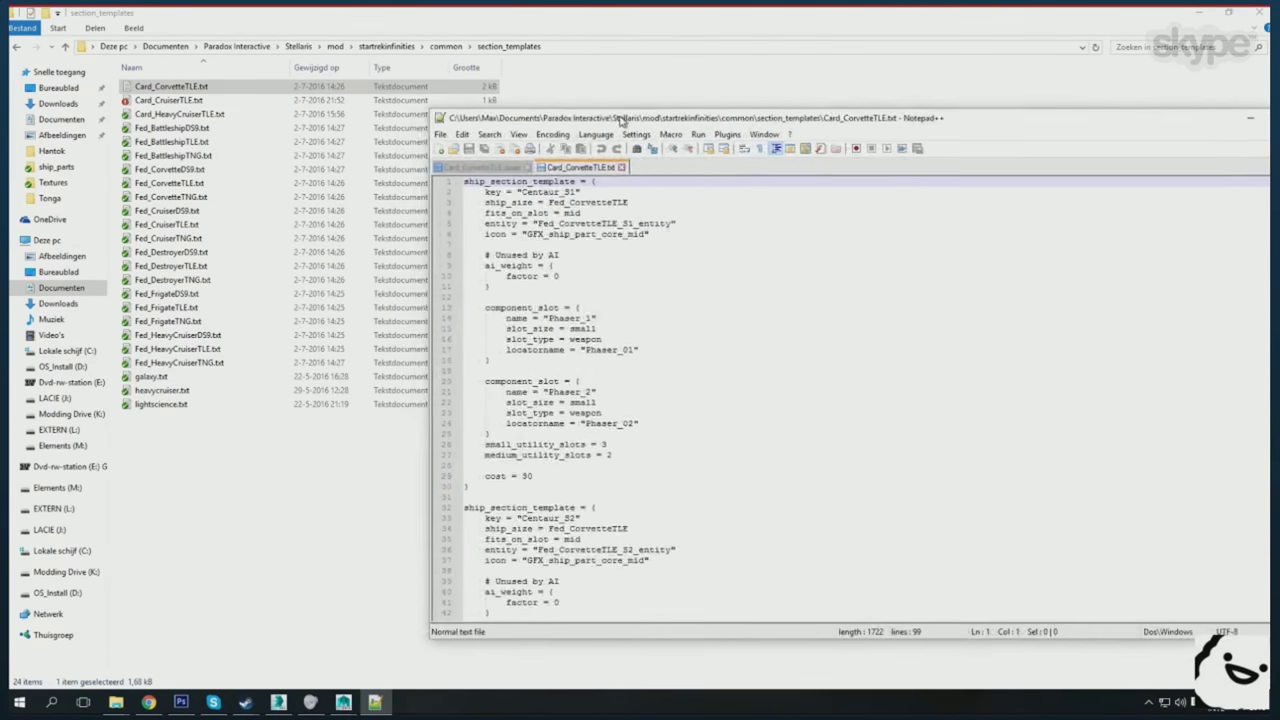
drag(620, 120, 611, 117)
double_click(540, 190)
text(HANTOK_S1)
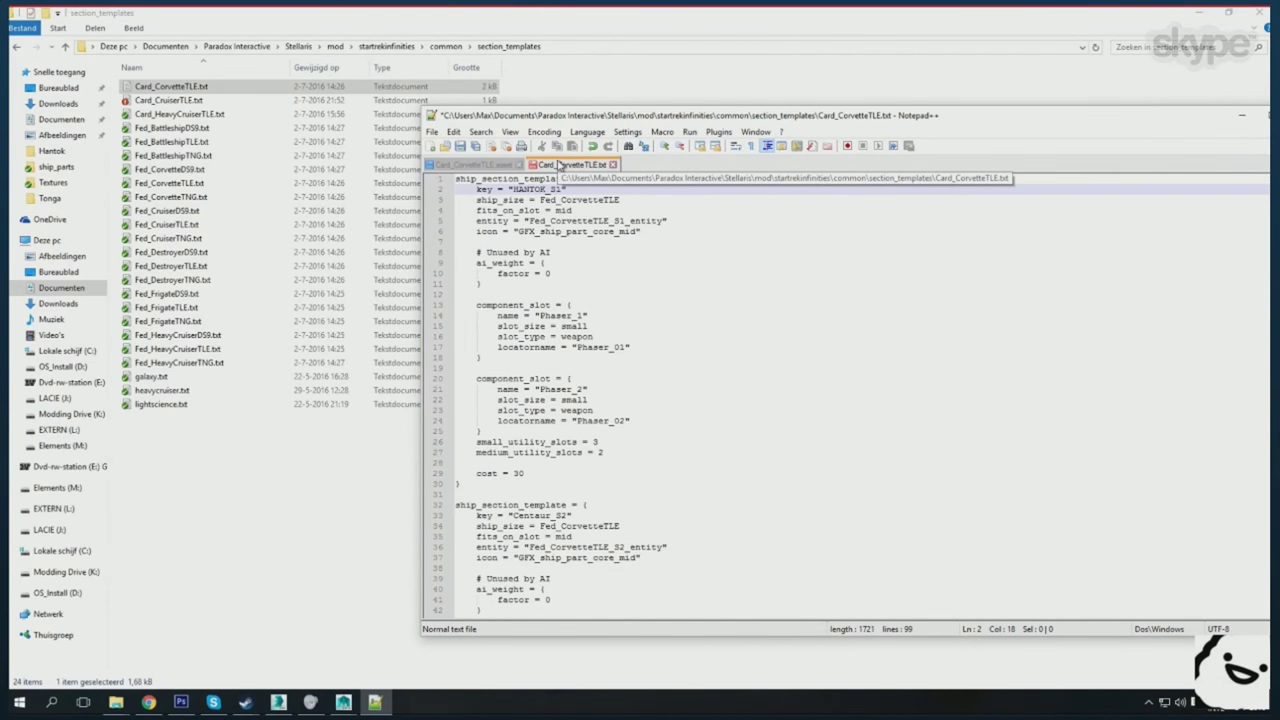
text(Card)
mouse_move(555, 200)
mouse_down()
mouse_move(541, 200)
mouse_move(547, 221)
mouse_up()
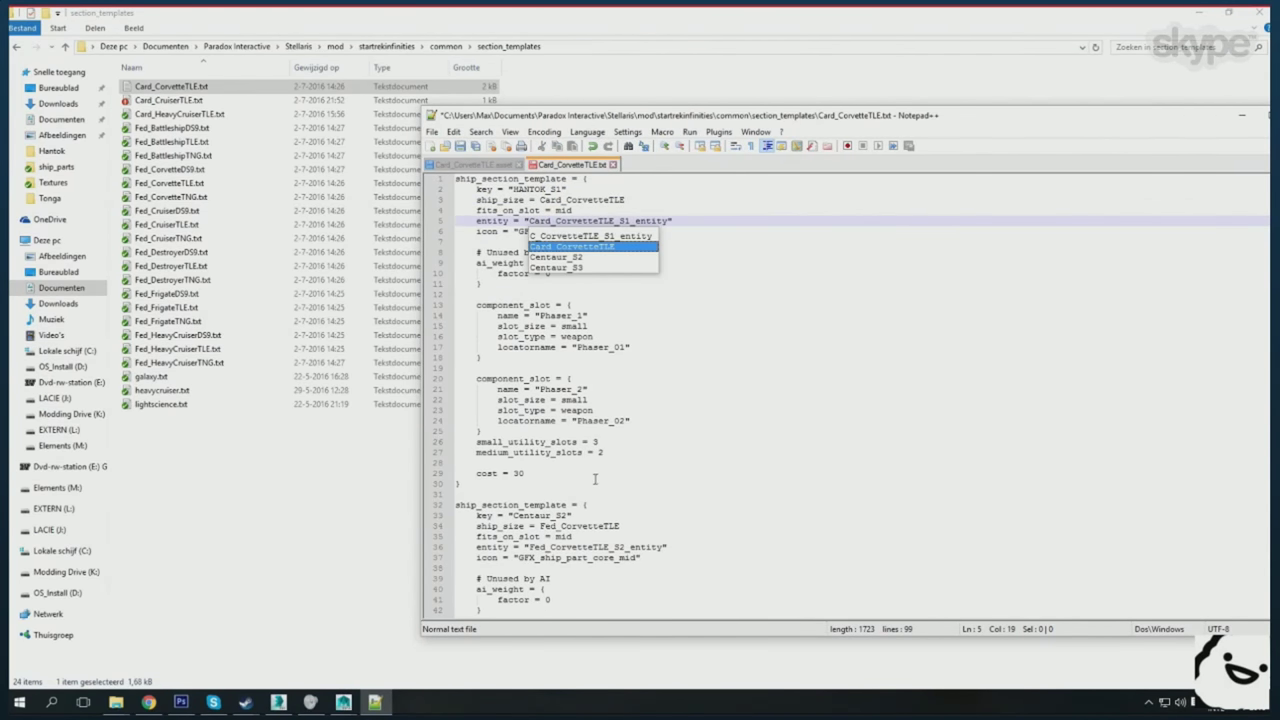
- Delete the extra section templates after HANTOK_S1, then open the ship_sizes folder
scroll(595, 480, down, 9)
drag(476, 420, 604, 494)
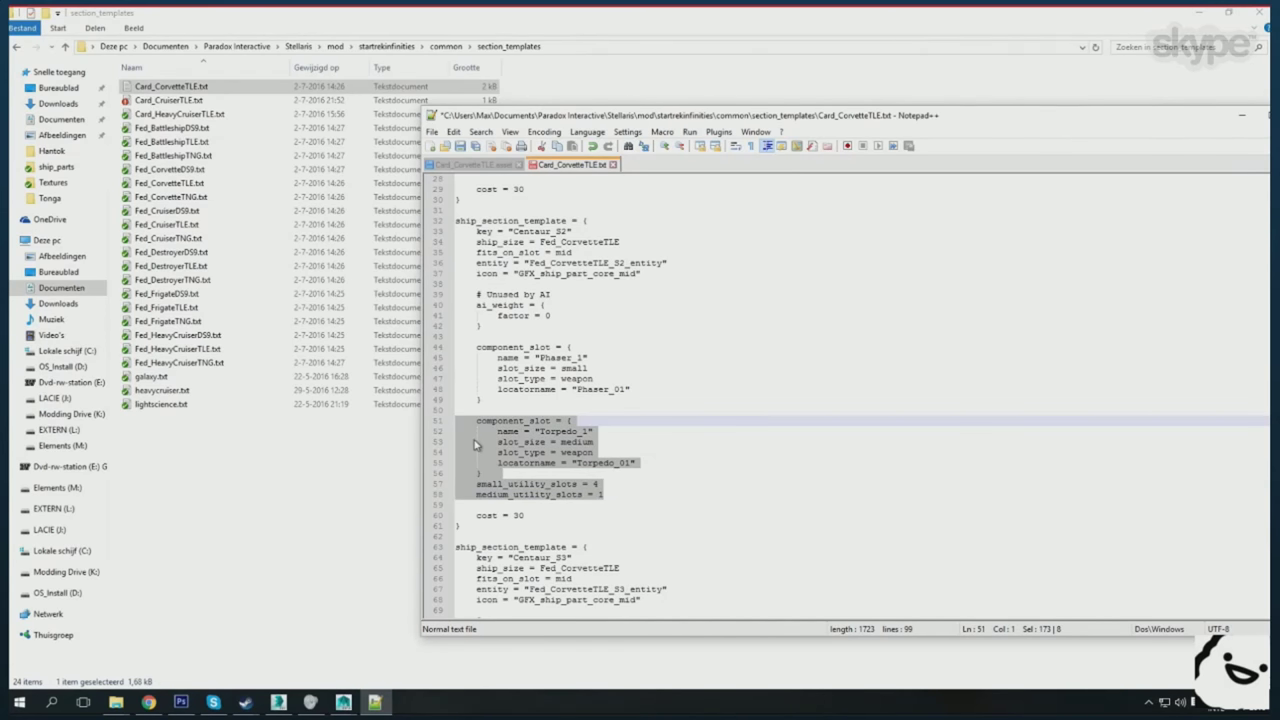
scroll(476, 444, up, 7)
drag(455, 441, 510, 527)
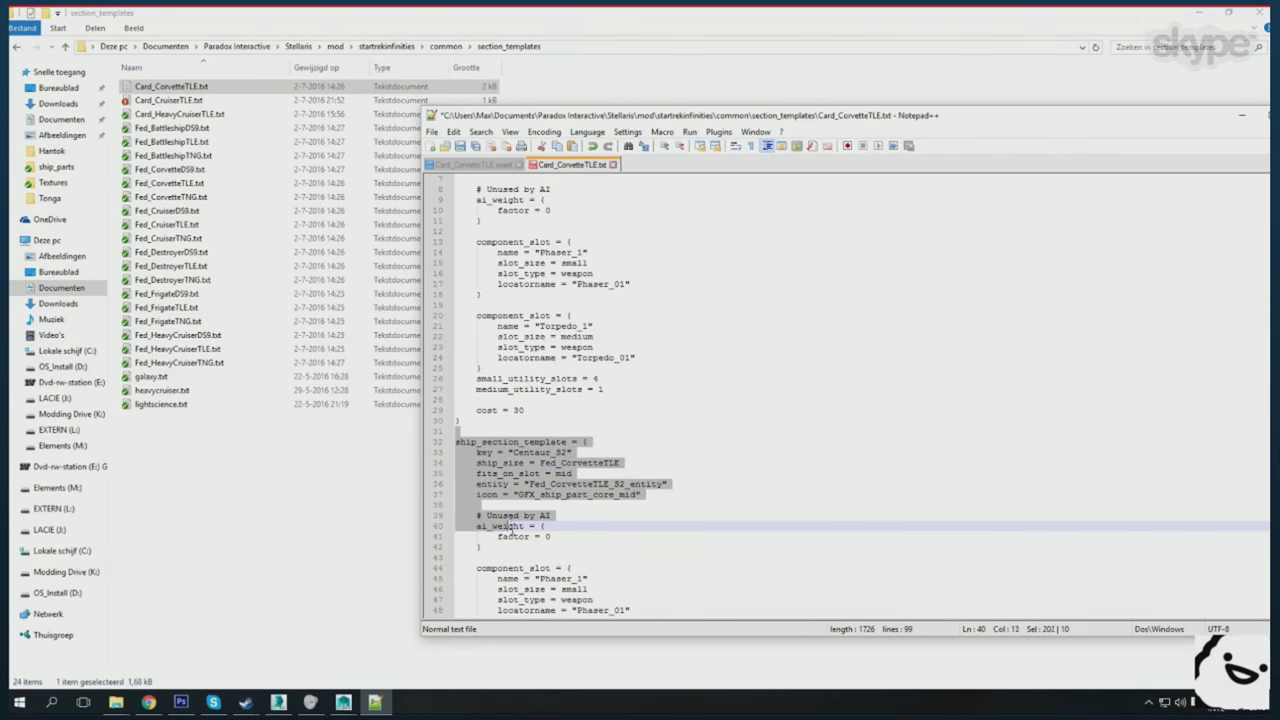
key(ctrl+shift+End)
key(BackSpace)
key(BackSpace)
key(BackSpace)
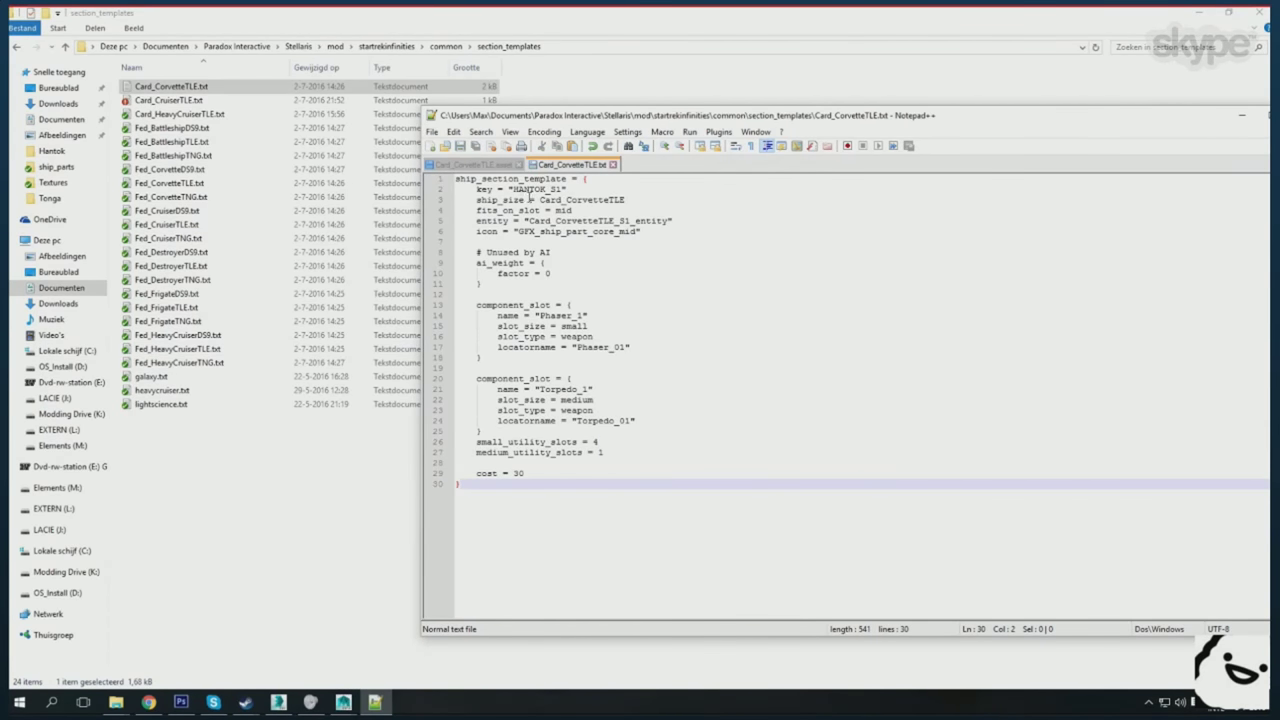
click(446, 46)
double_click(172, 183)
- Paste a Card_CorvetteTLE ship size block, based on the Fed corvette, into 02_ship_sizes.txt
right_click(177, 100)
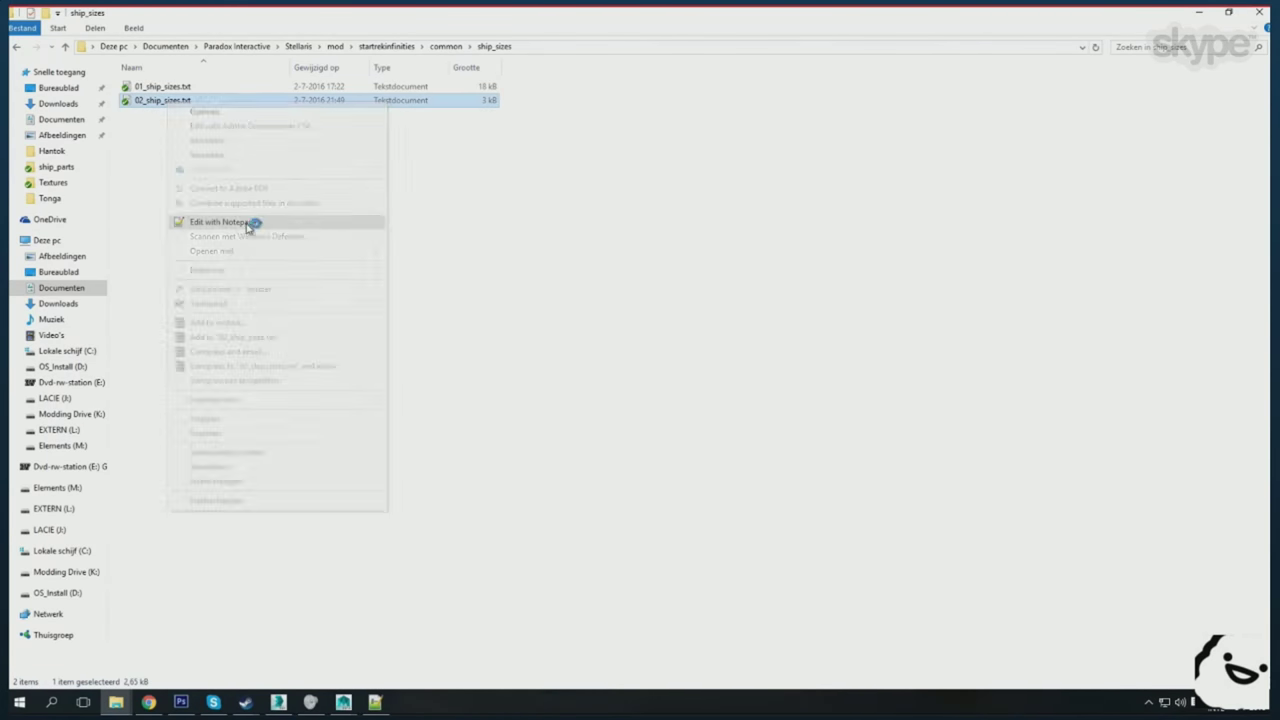
click(251, 220)
mouse_move(160, 86)
mouse_down()
mouse_move(625, 443)
mouse_move(456, 250)
mouse_up()
scroll(625, 443, down, 18)
scroll(625, 443, down, 18)
scroll(625, 443, down, 18)
click(658, 164)
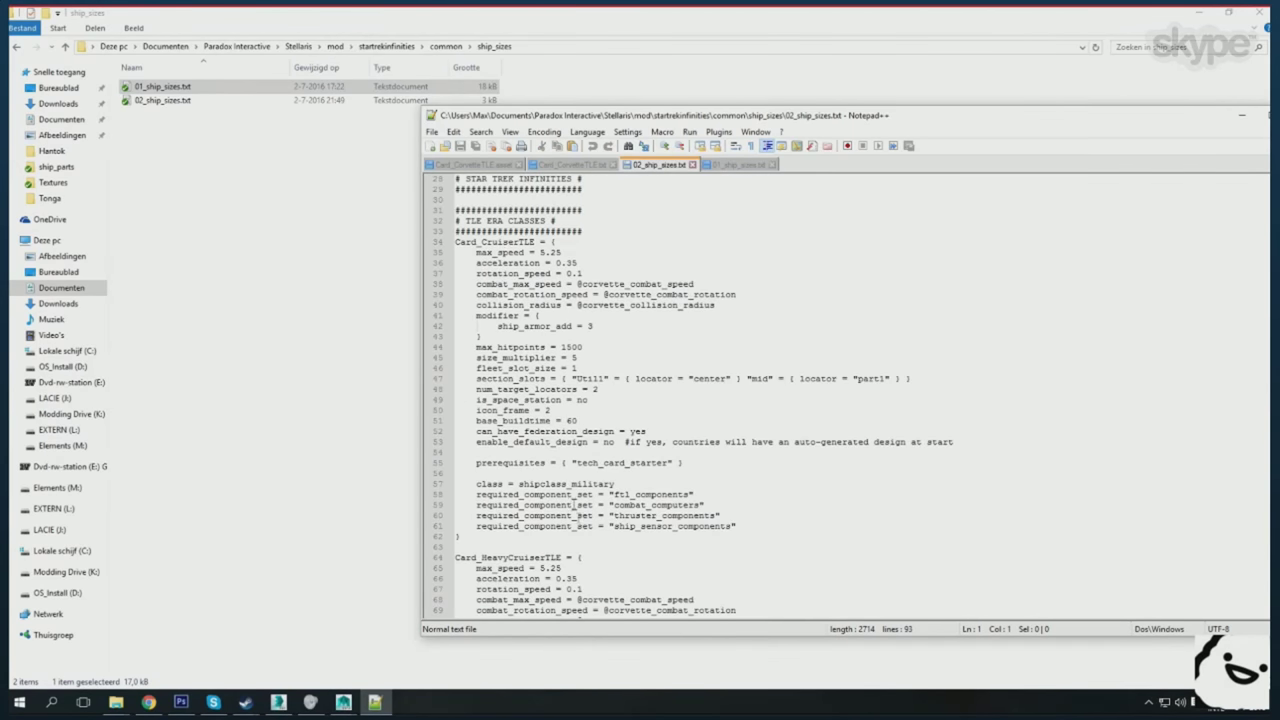
click(456, 242)
key(ctrl+v)
click(625, 368)
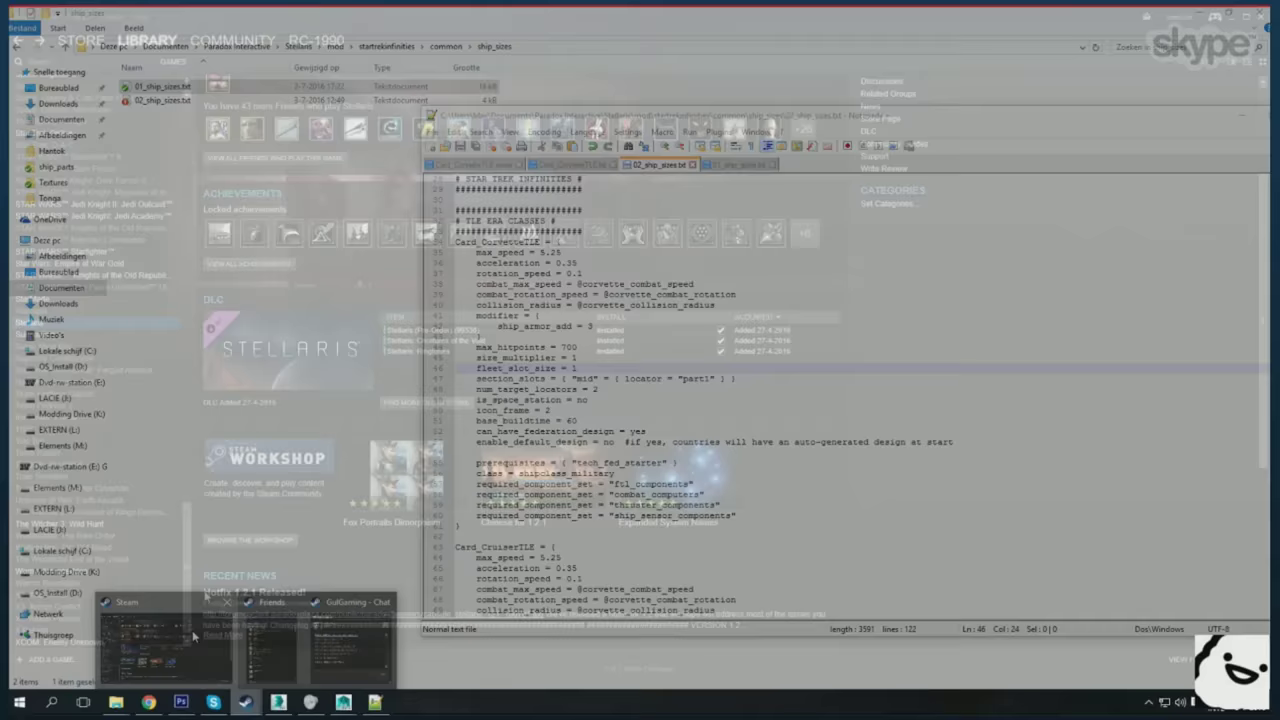
mouse_move(245, 702)
click(192, 630)
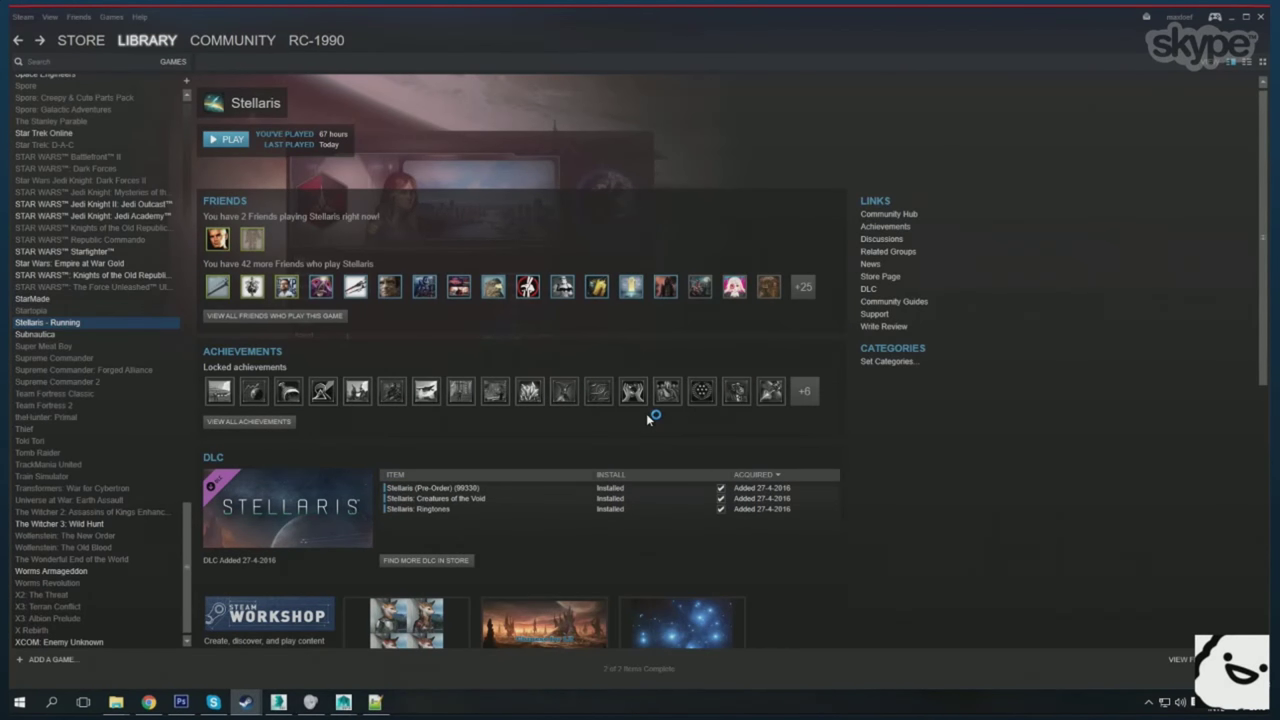
- Play Stellaris from the Steam library and, once loaded, go to empire selection
click(375, 702)
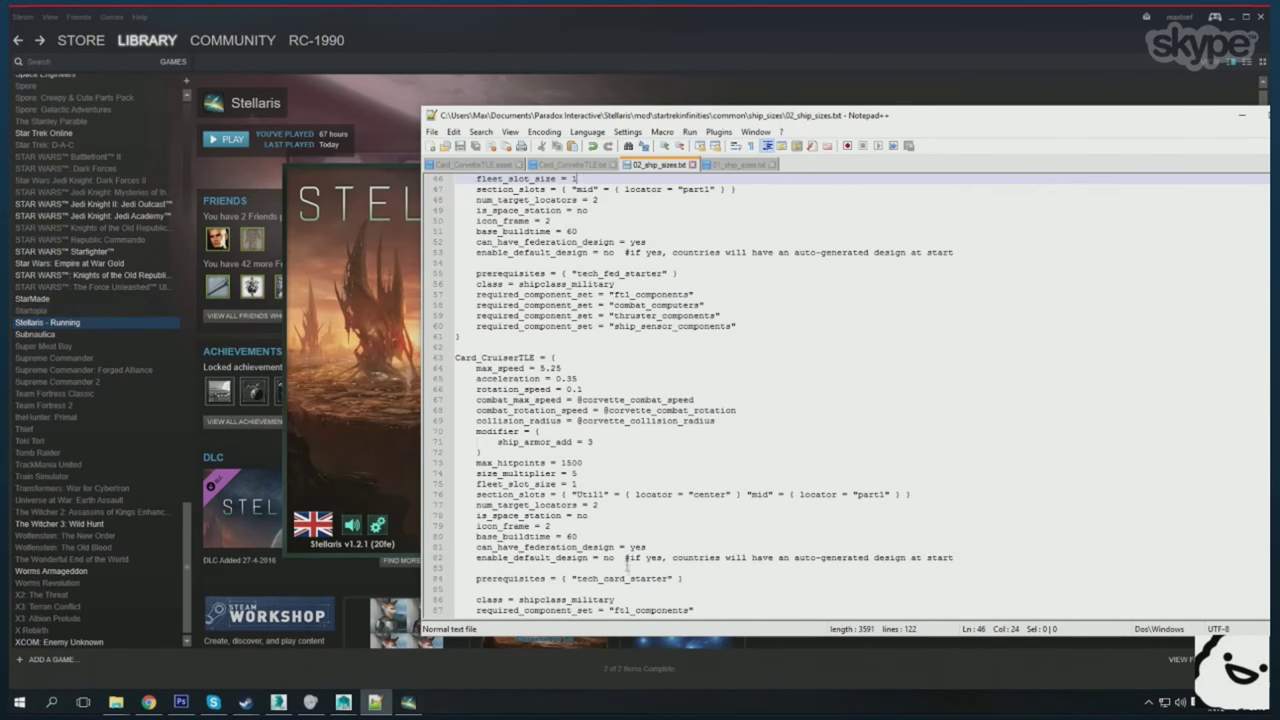
click(645, 273)
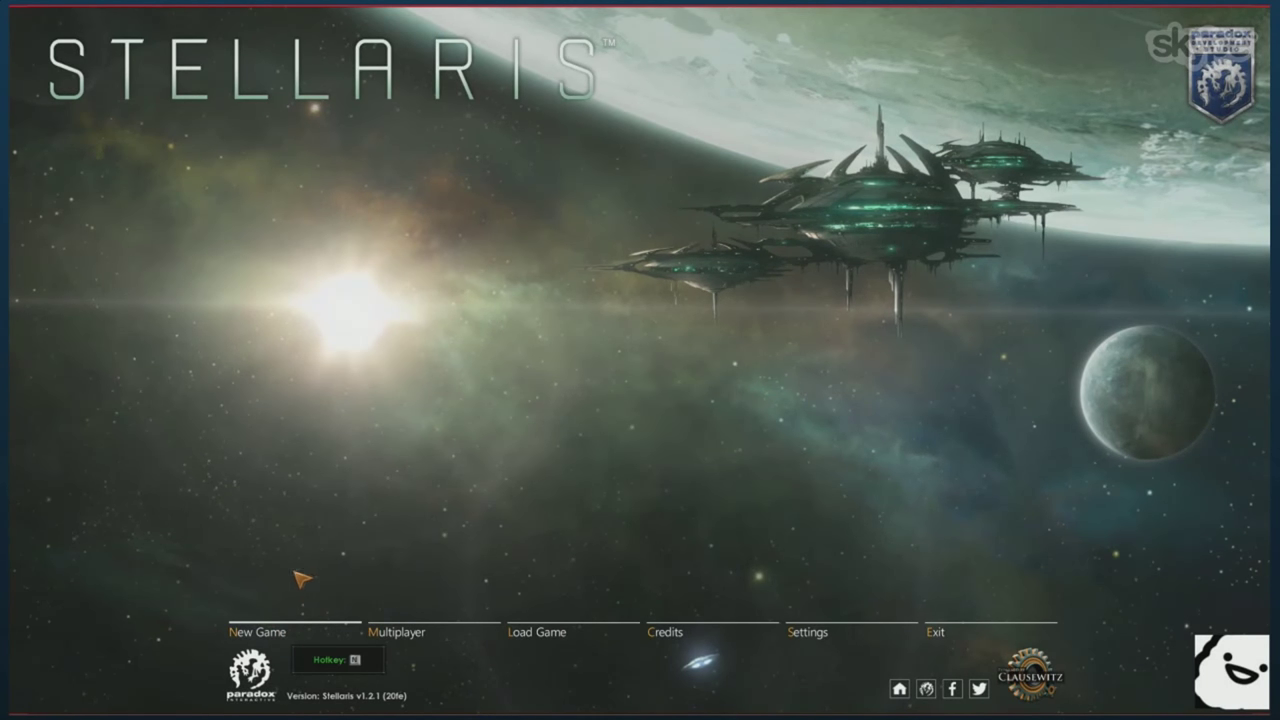
click(282, 573)
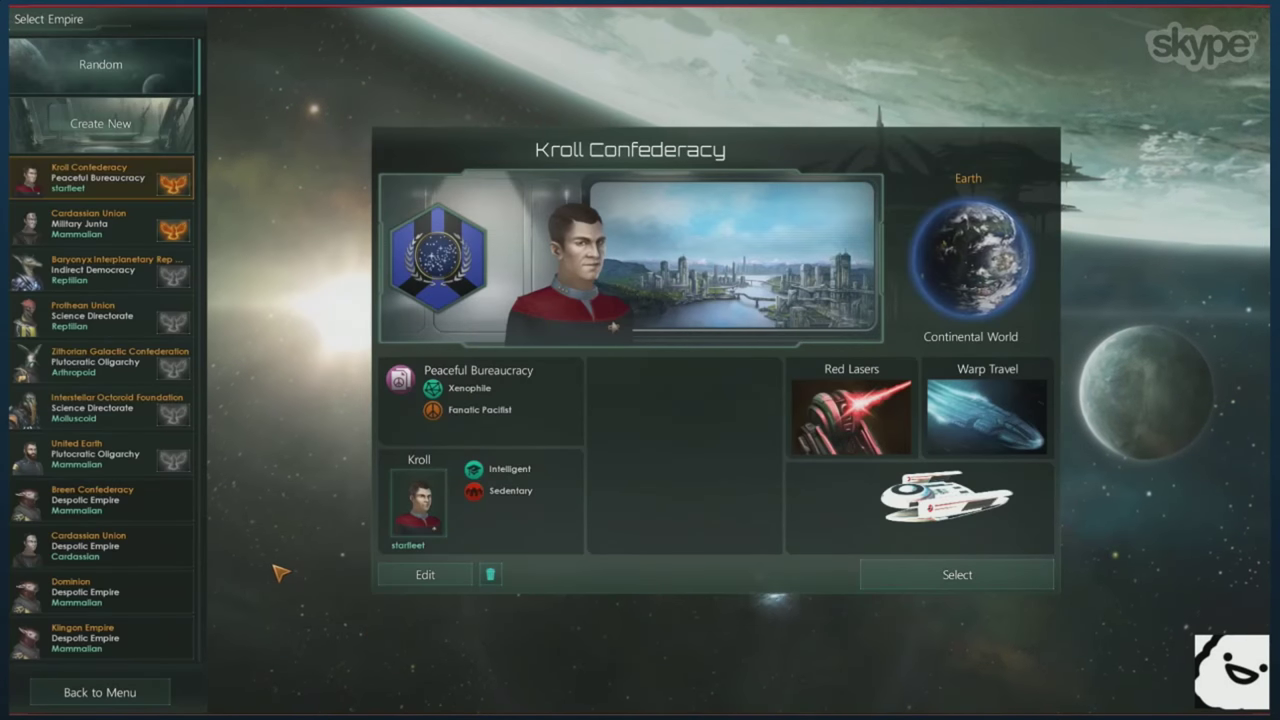
- Browse the saved empires and open the Cardassian Union in the empire editor
click(112, 477)
scroll(112, 477, down, 1)
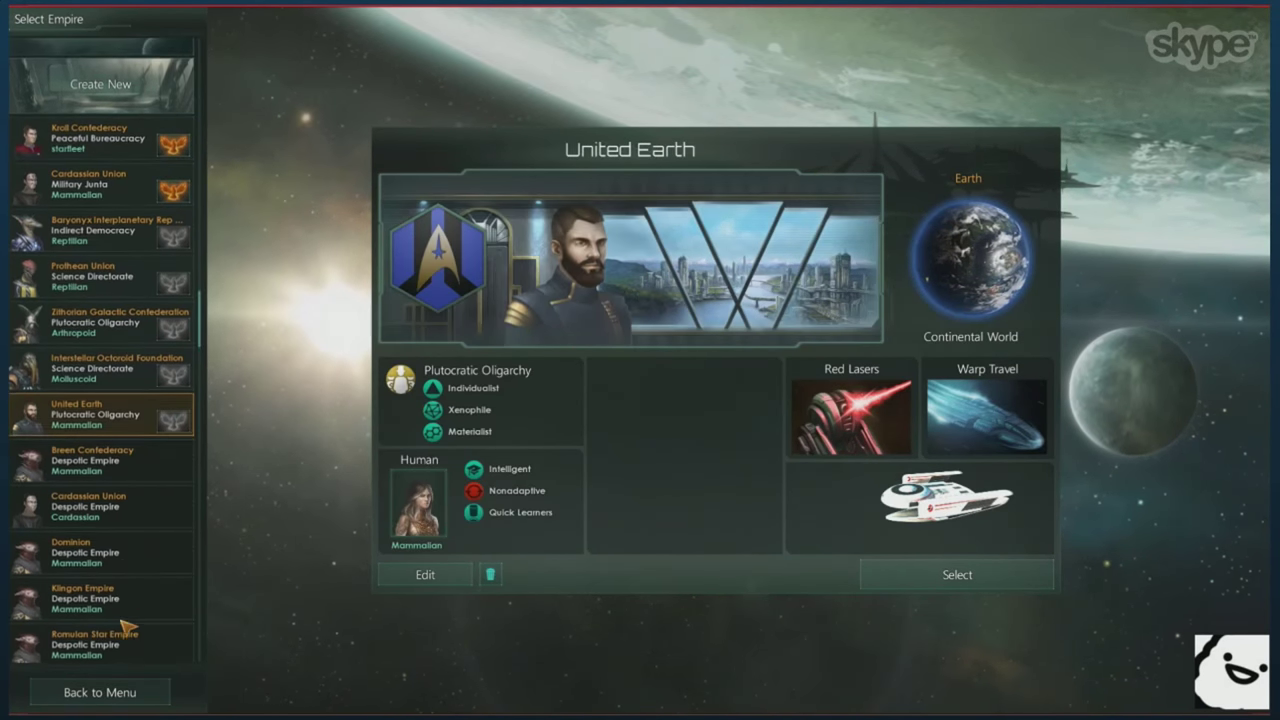
scroll(180, 620, down, 1)
click(180, 620)
click(120, 462)
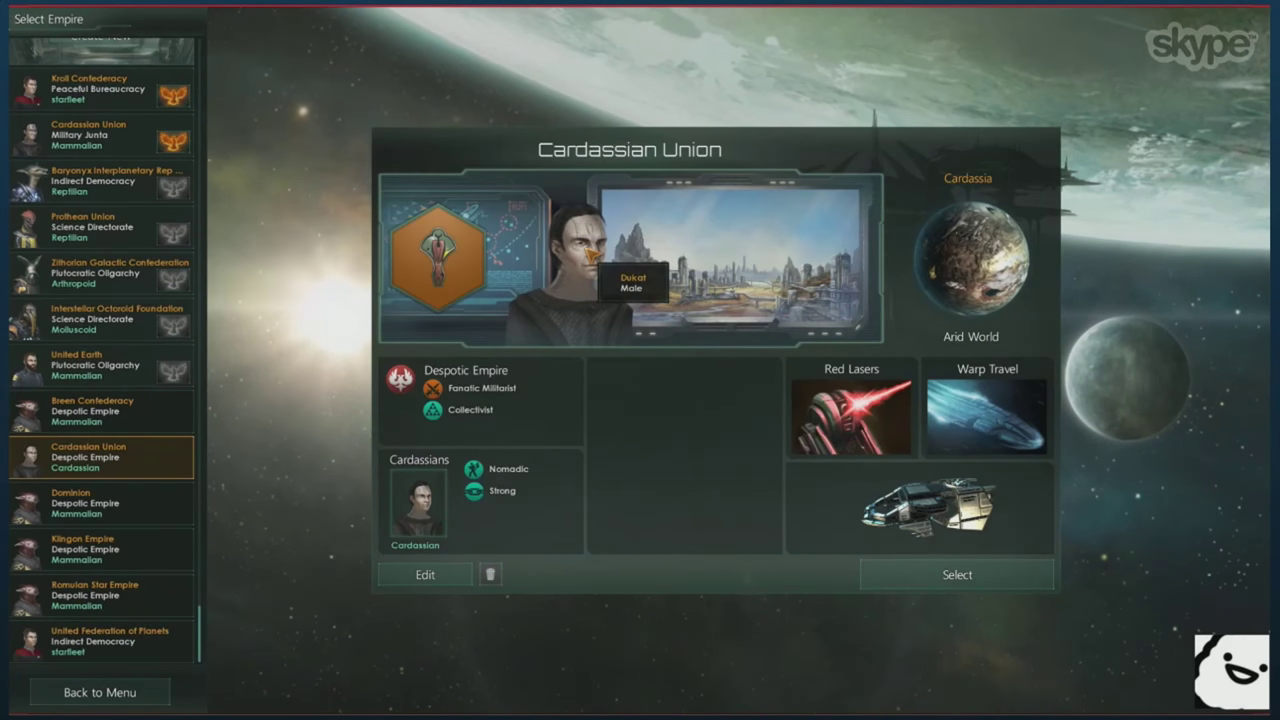
click(430, 573)
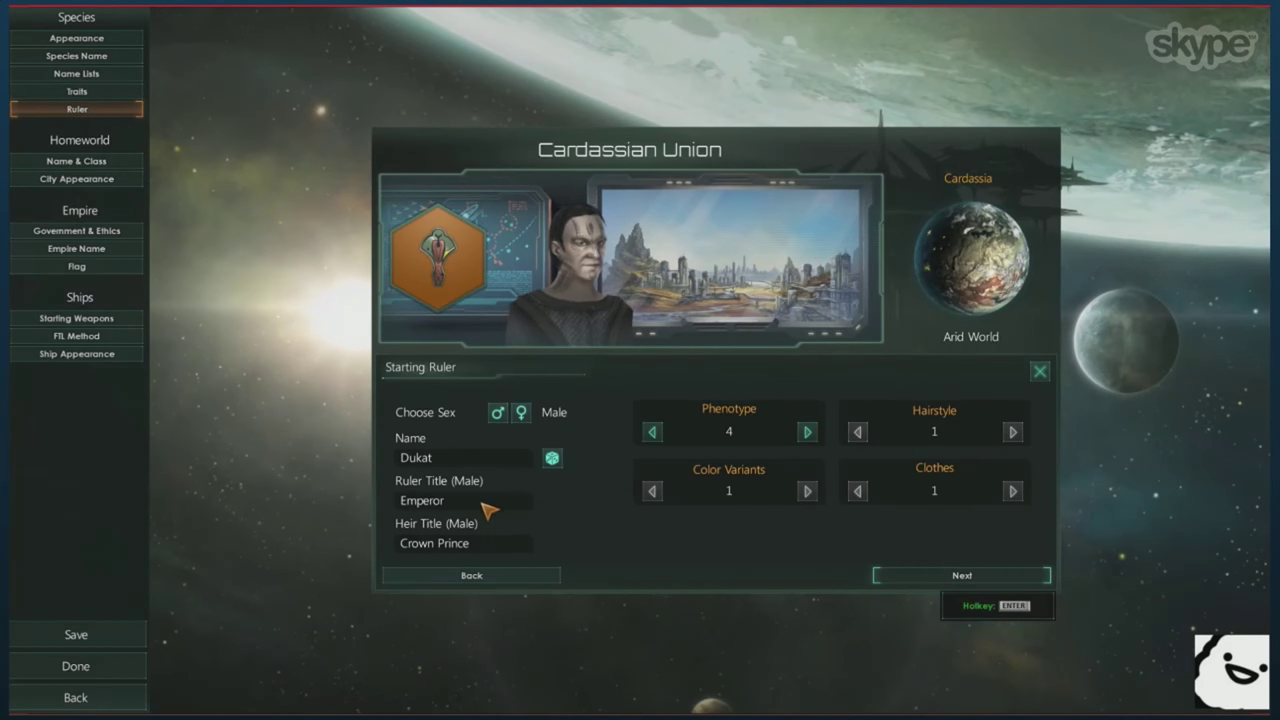
- Step through the ruler, homeworld, species and name pages, changing the Cardassians' government type
key(Return)
click(530, 575)
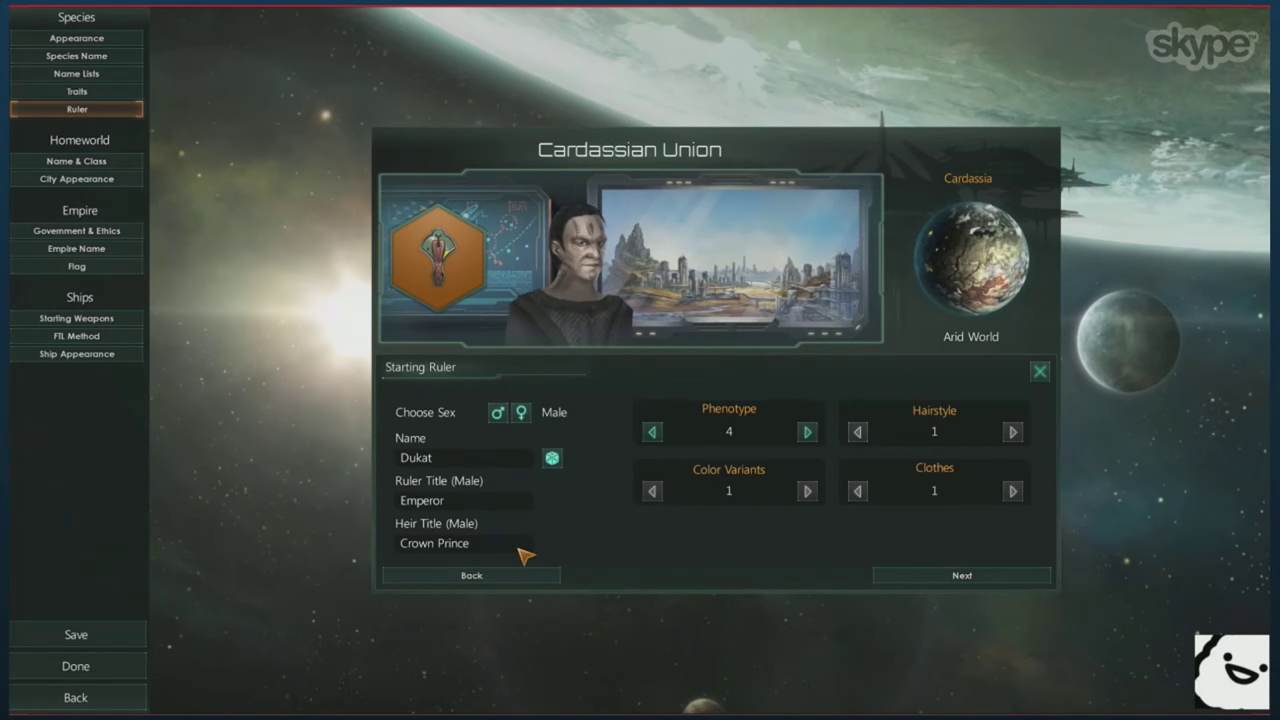
click(896, 568)
click(520, 575)
click(90, 231)
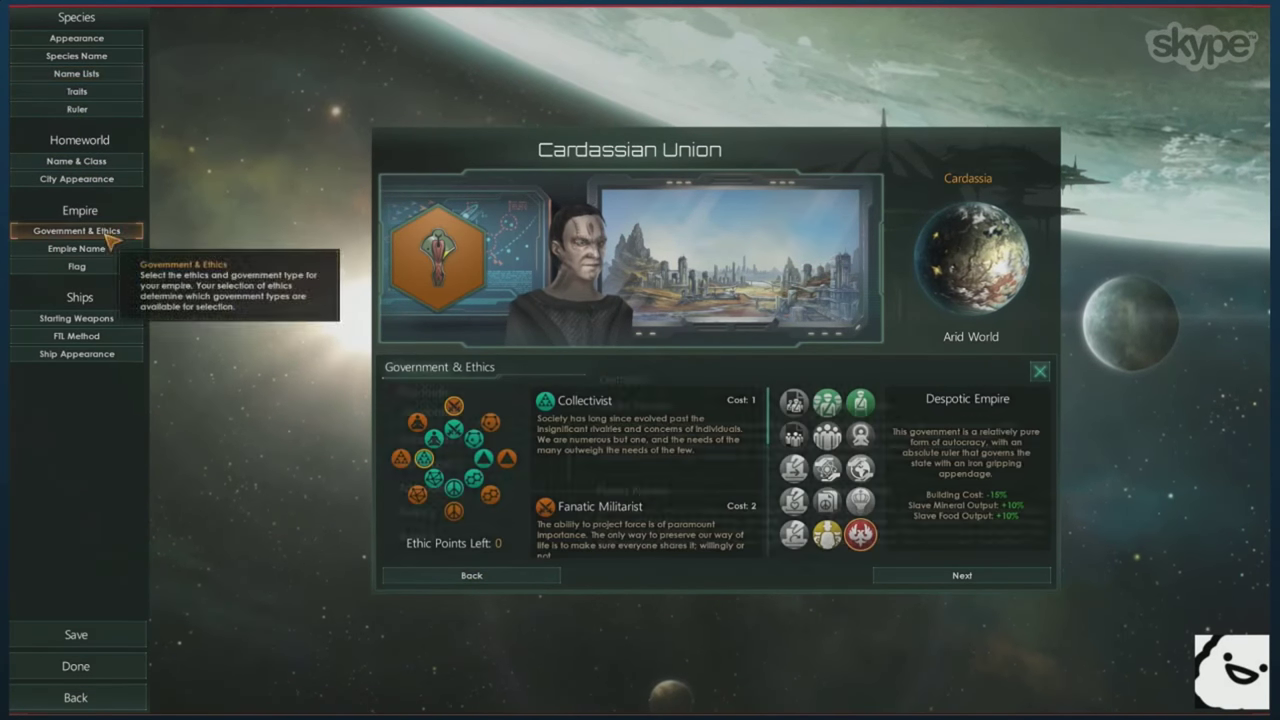
click(860, 402)
click(975, 577)
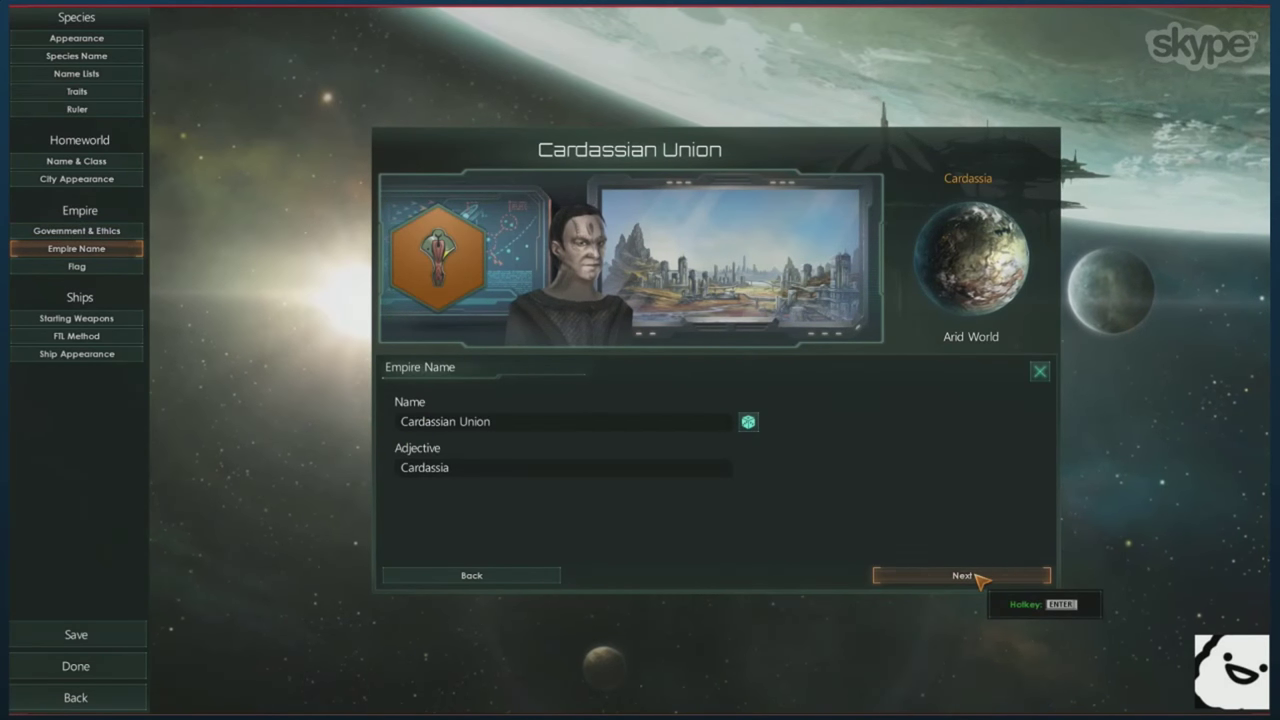
click(98, 111)
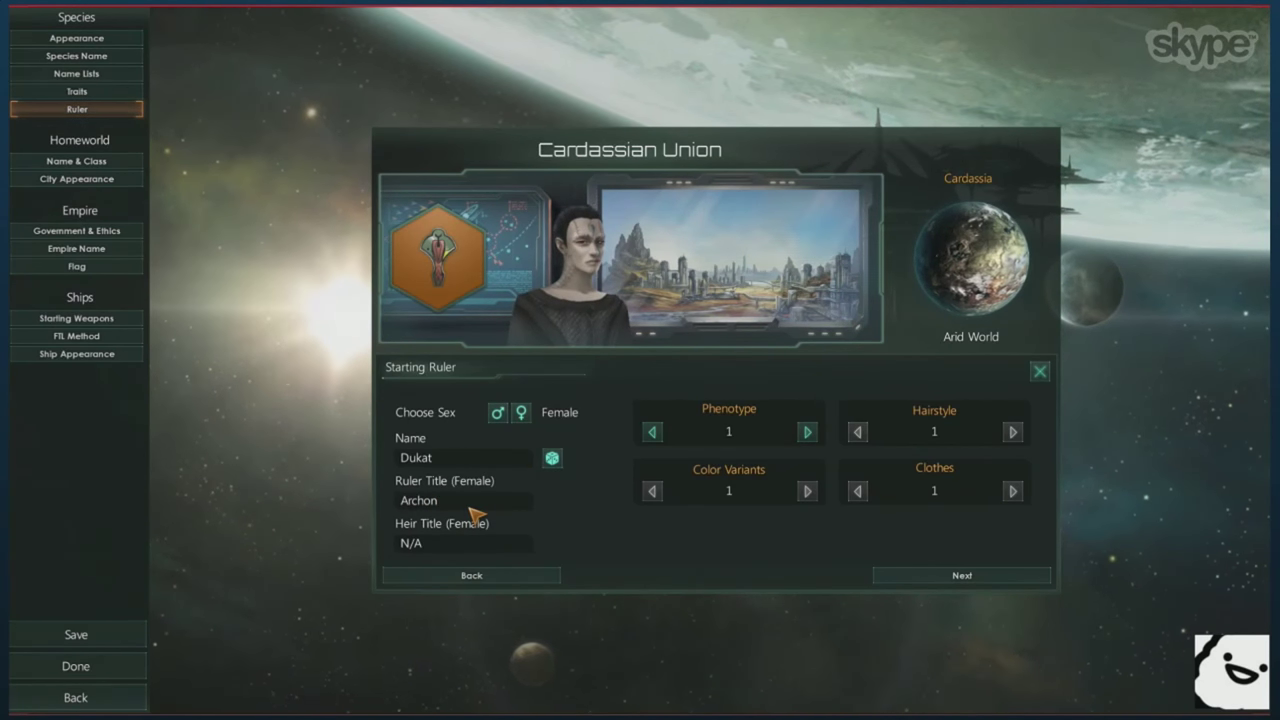
click(940, 578)
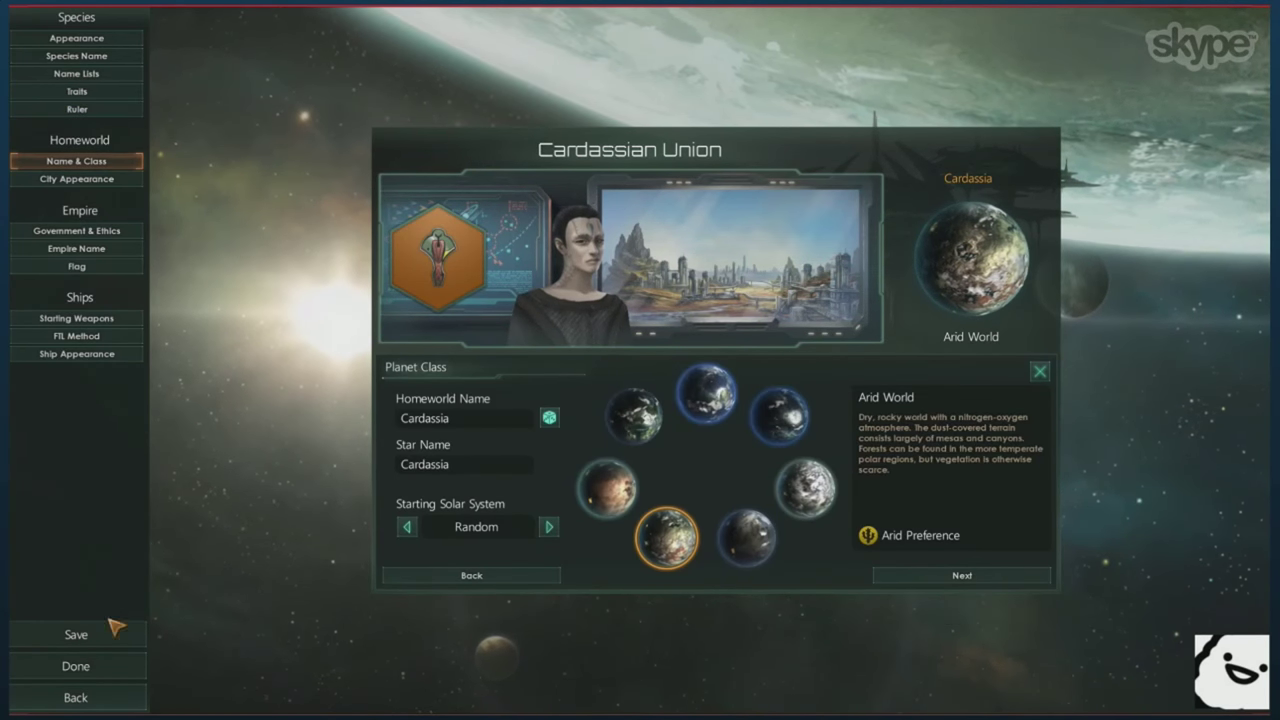
- Save the edited empire, replacing the existing Cardassian Union, and start a new game
click(110, 632)
click(690, 385)
click(110, 666)
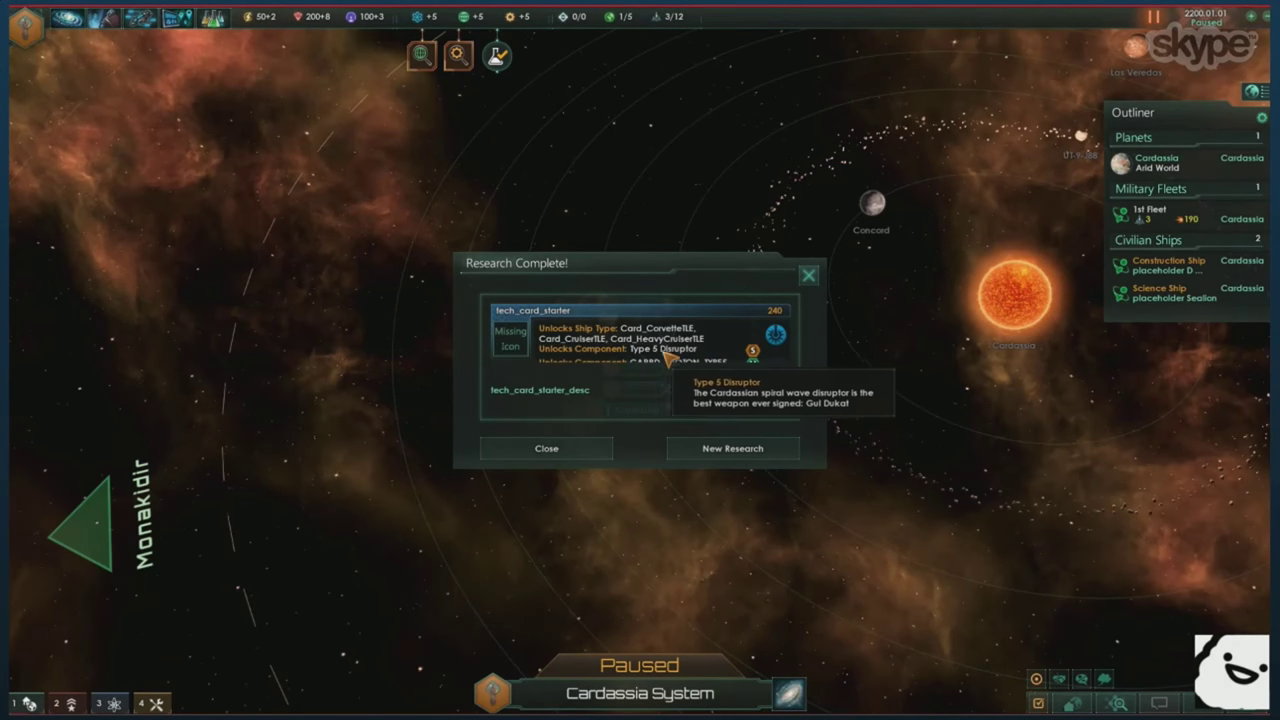
- Dismiss the research report and options panel, select the 1st Fleet, and bring up the ship designer
click(686, 450)
click(734, 266)
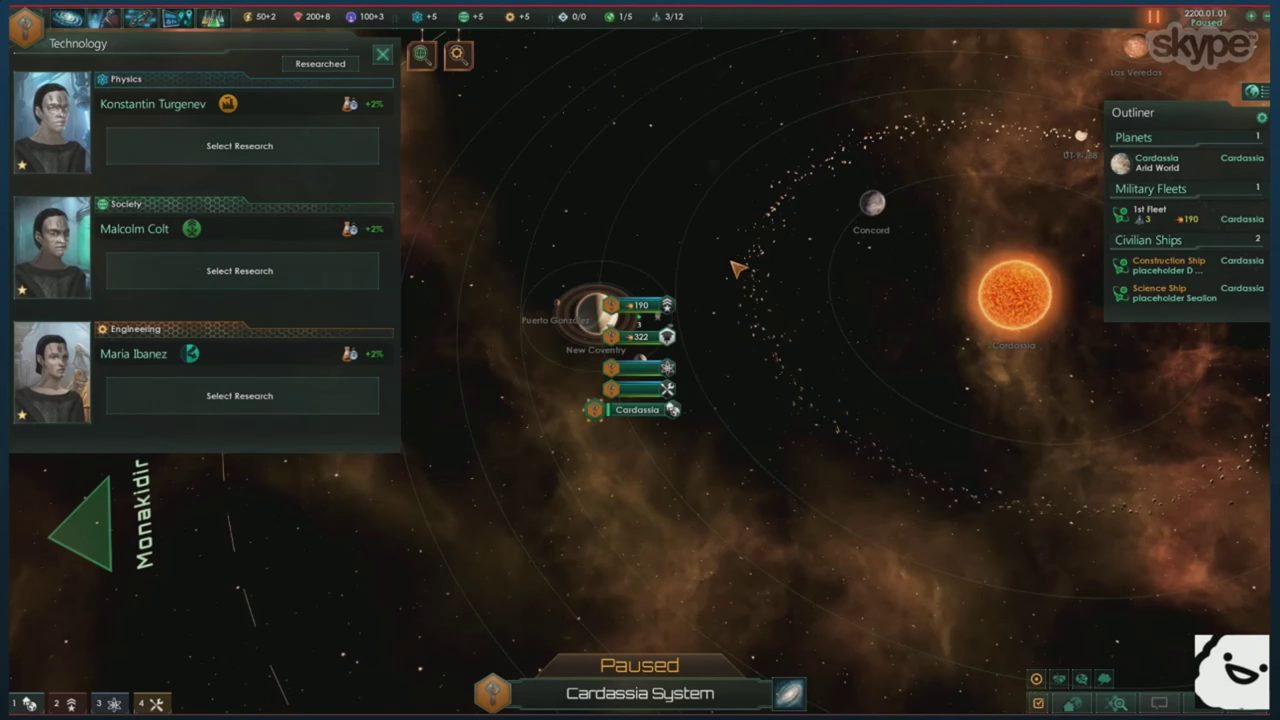
scroll(749, 332, up, 5)
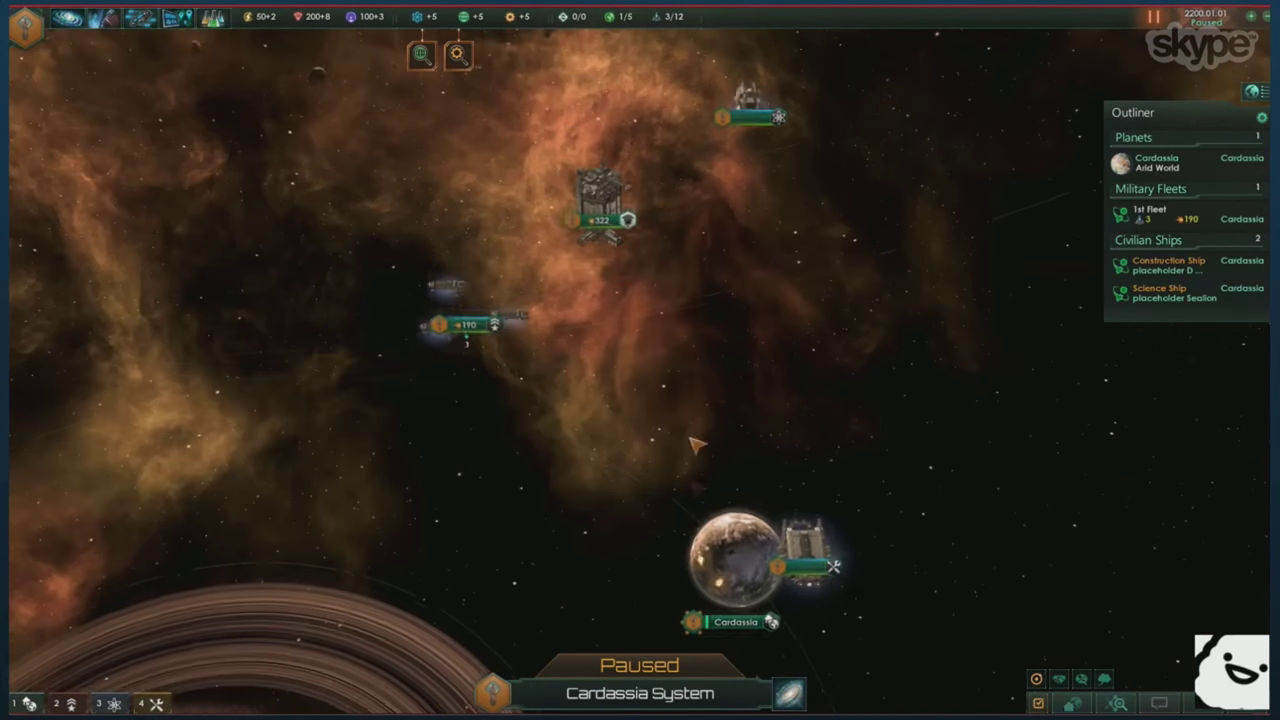
click(489, 352)
key(Escape)
scroll(757, 528, down, 3)
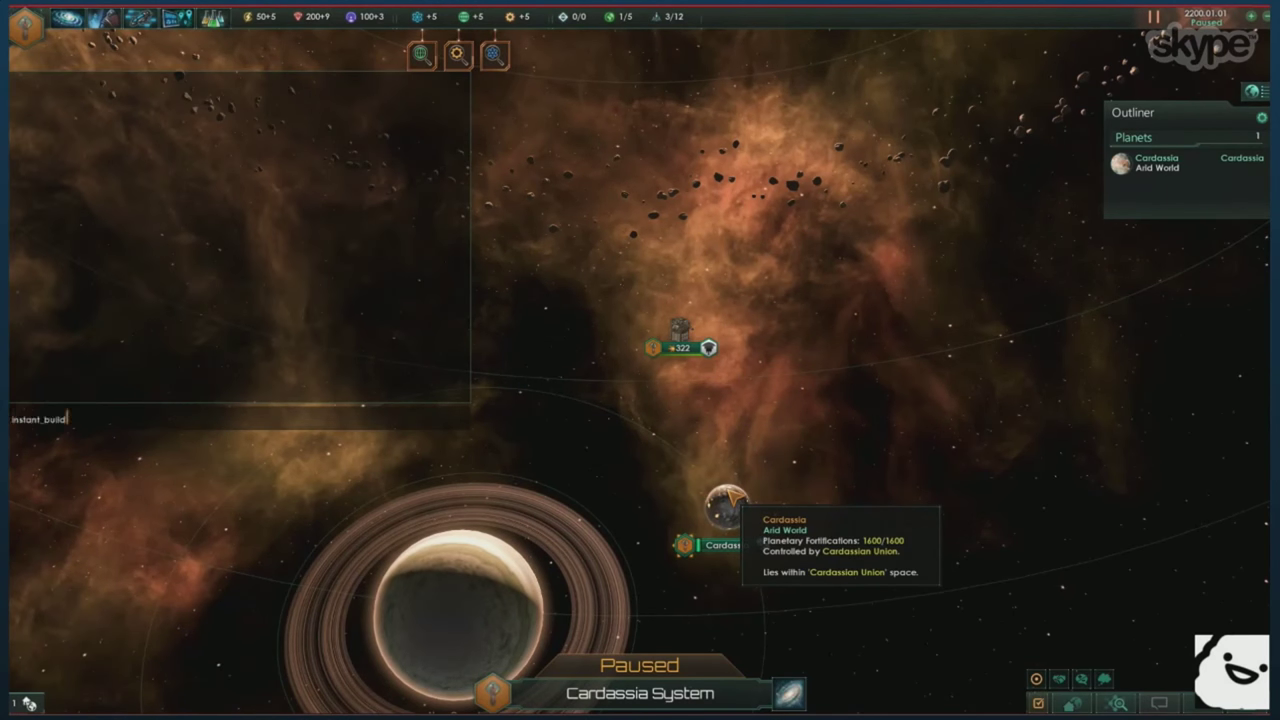
key(F4)
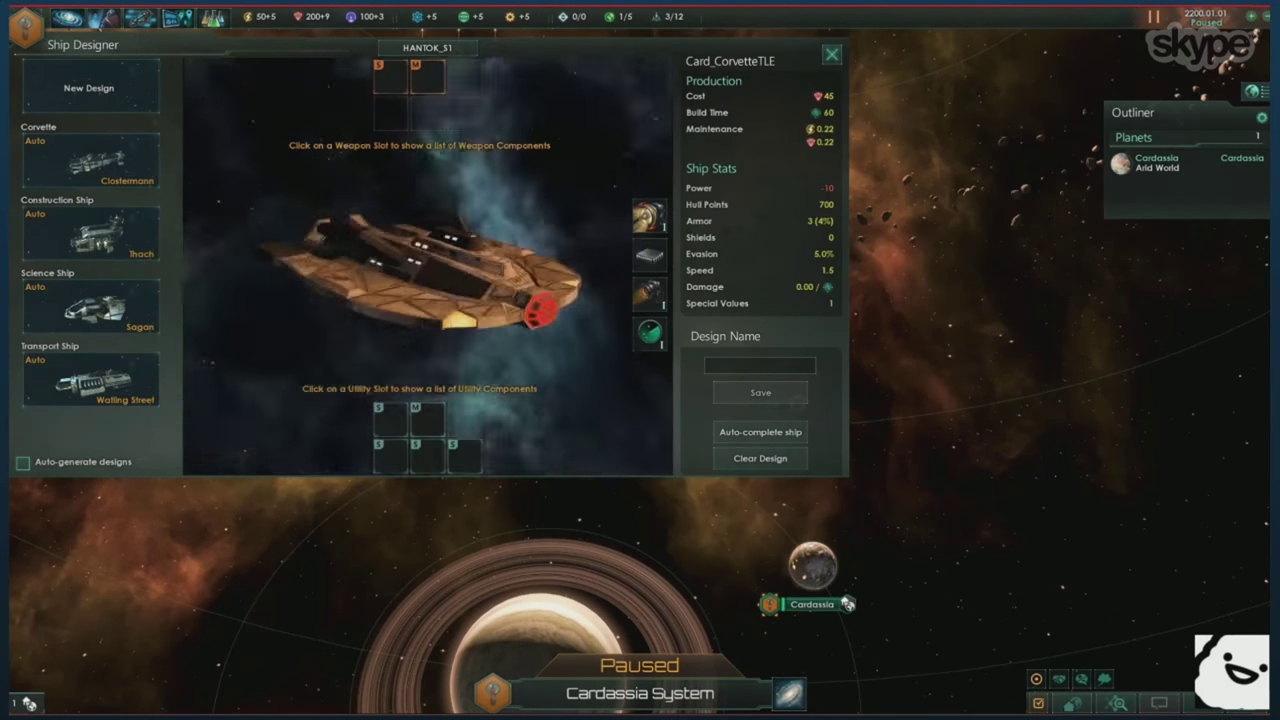
- Fit the Hantok corvette with a Type 5 Disruptor, shields and Warpcore IV, then save it
click(381, 80)
click(88, 155)
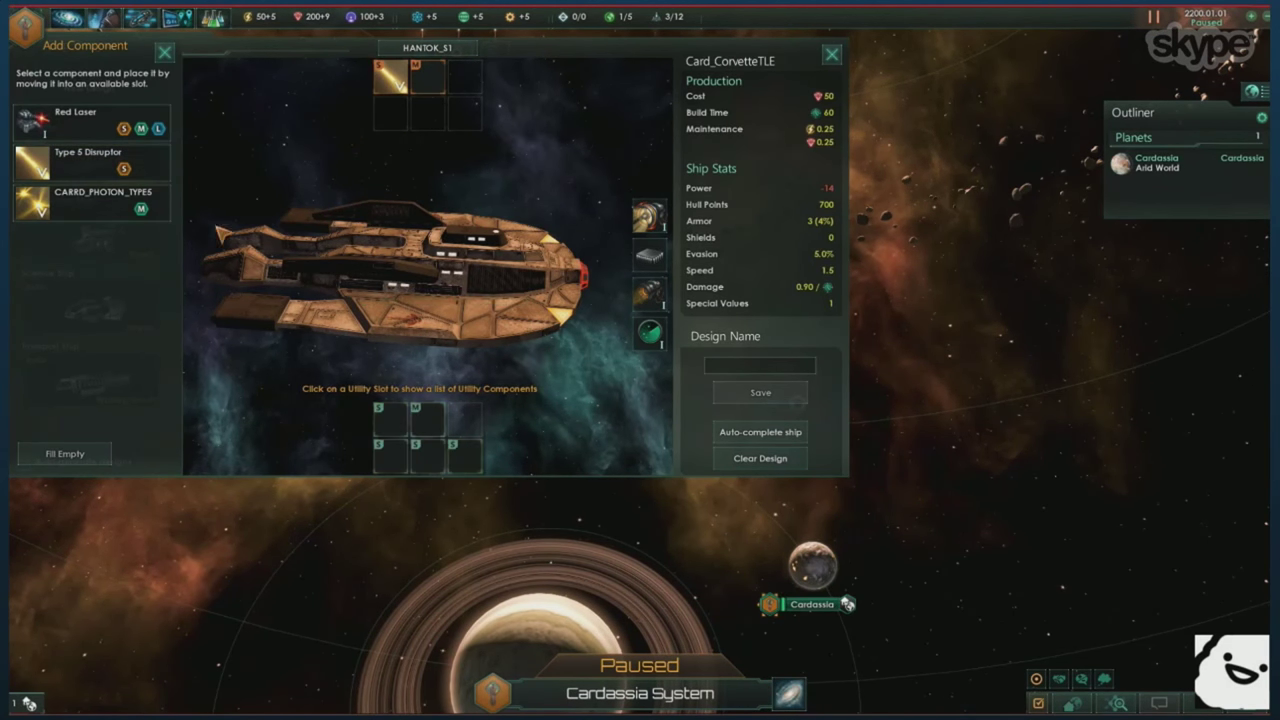
click(437, 440)
click(90, 206)
scroll(100, 370, down, 3)
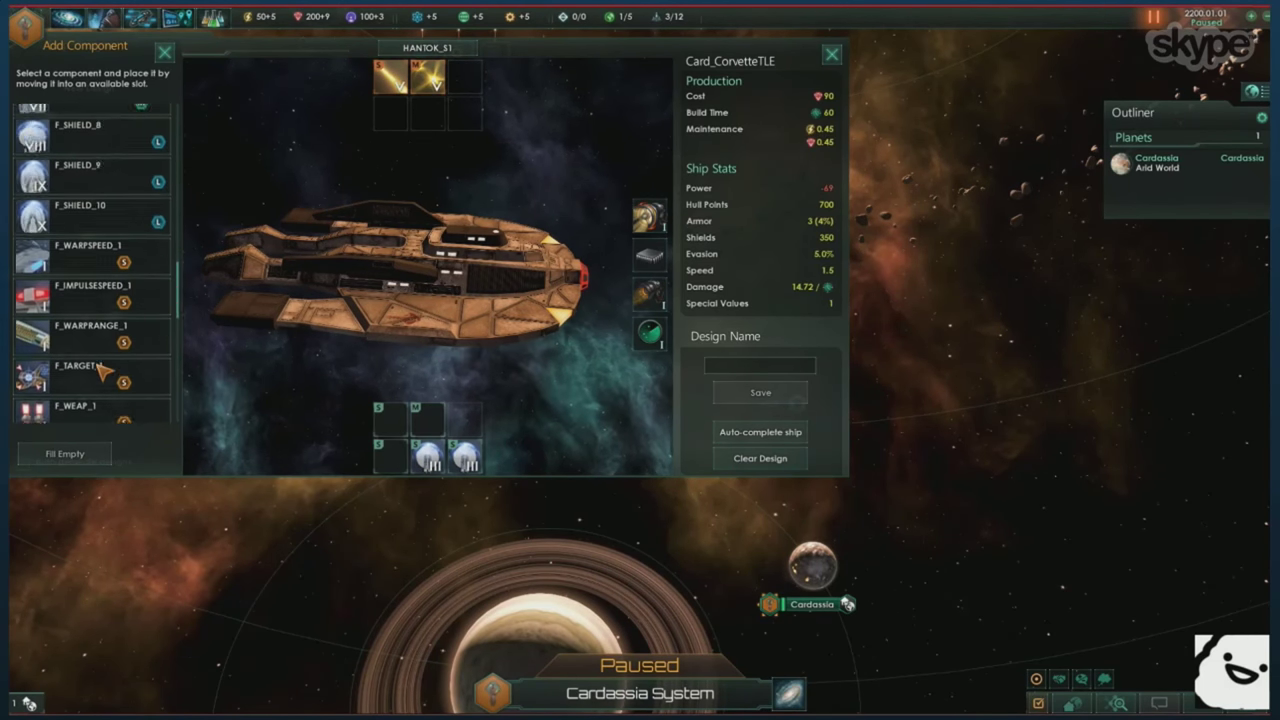
scroll(100, 370, down, 3)
click(80, 362)
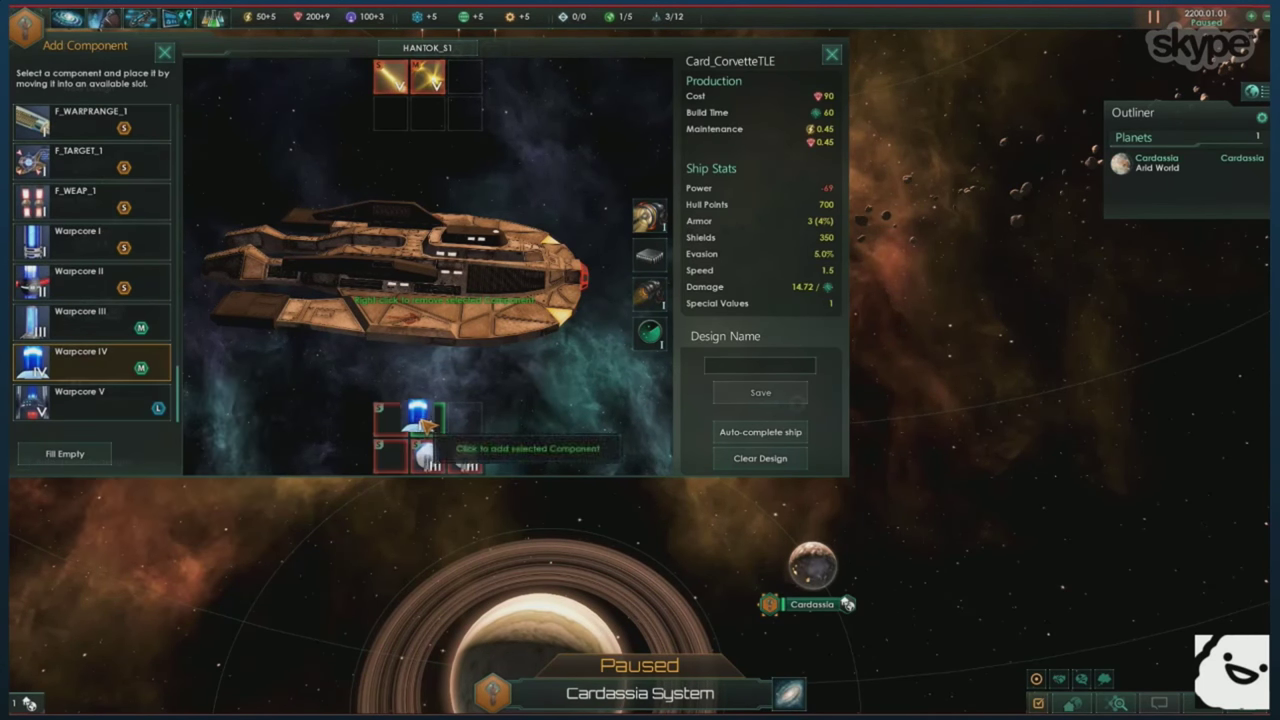
click(760, 392)
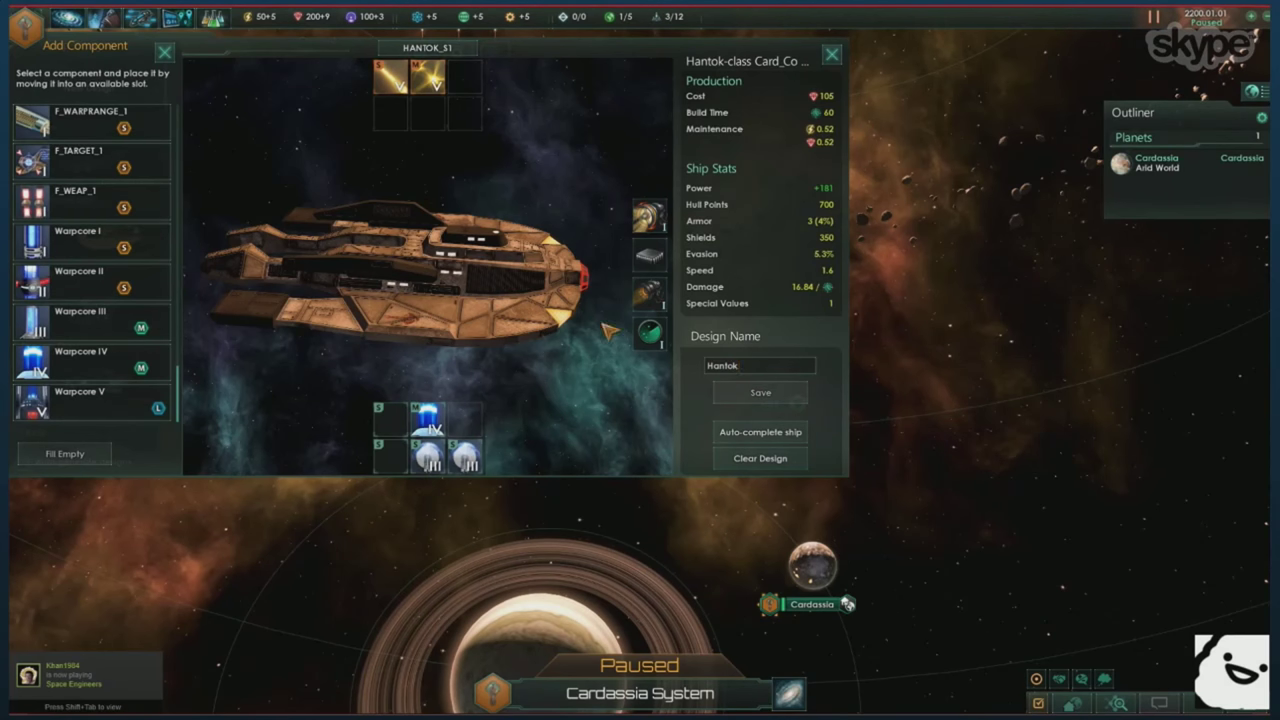
click(88, 88)
- Build a cruiser design with a photon weapon, Warpcore V and a shield, saved as Tonga
click(405, 333)
click(257, 150)
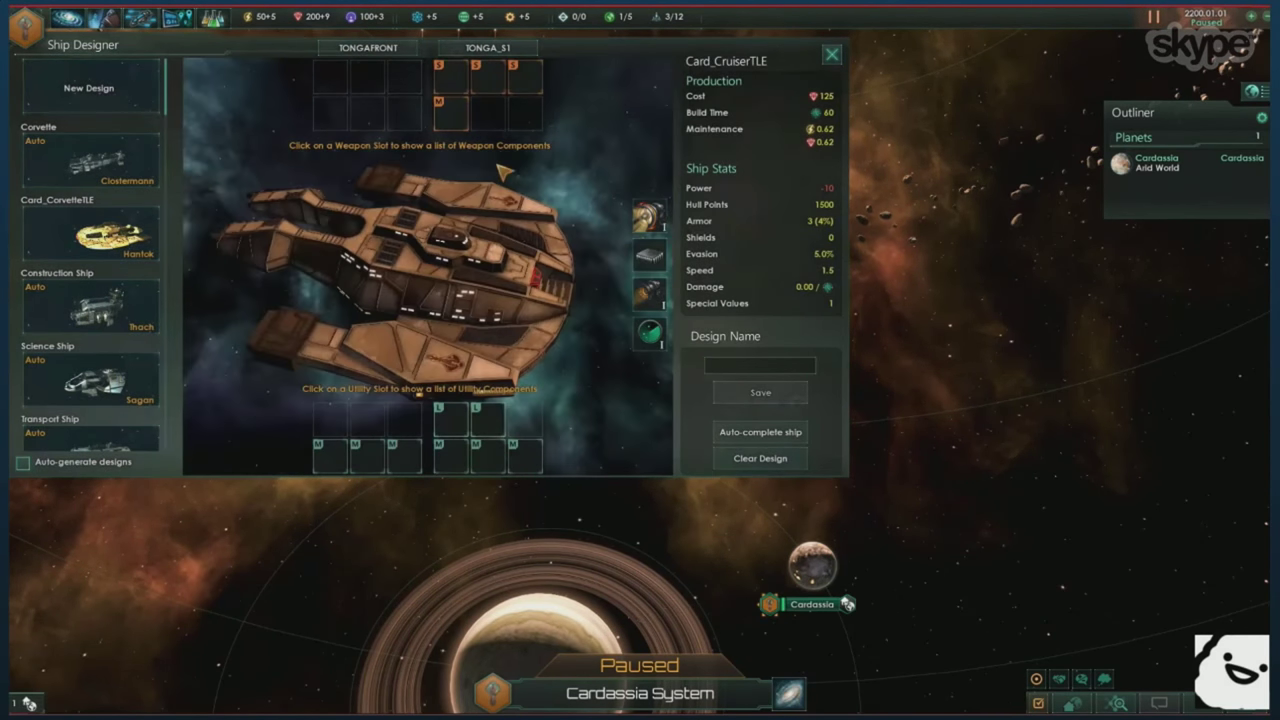
click(450, 113)
click(100, 200)
click(450, 420)
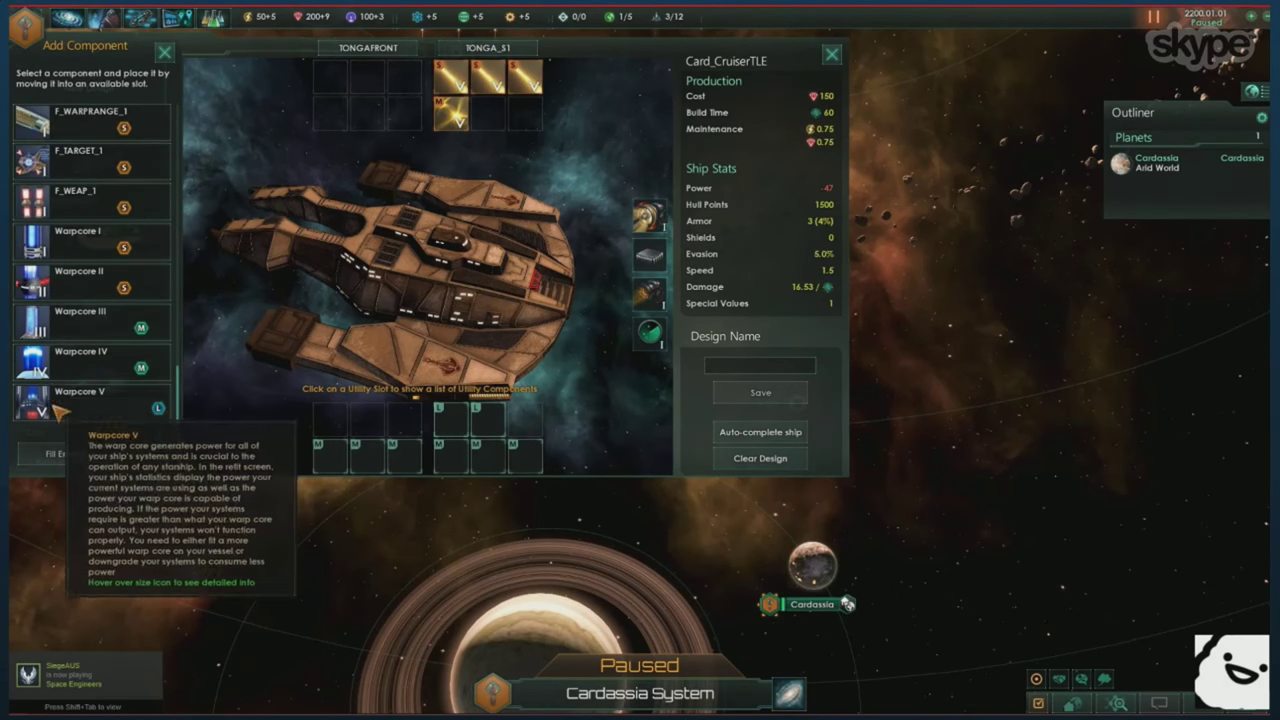
click(90, 130)
click(90, 222)
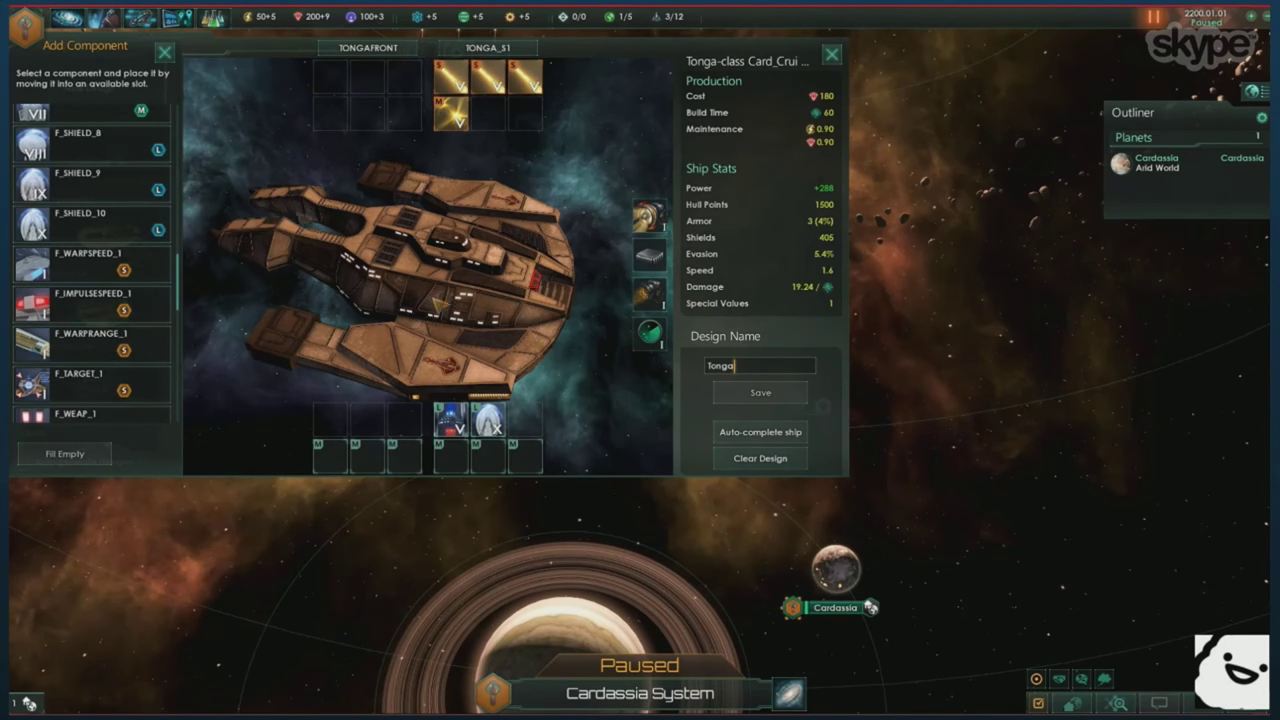
click(760, 392)
click(88, 88)
- Create a Card_HeavyCruiserTLE design with weapons in the empty slots and Warpcore V
click(400, 328)
click(488, 47)
click(257, 150)
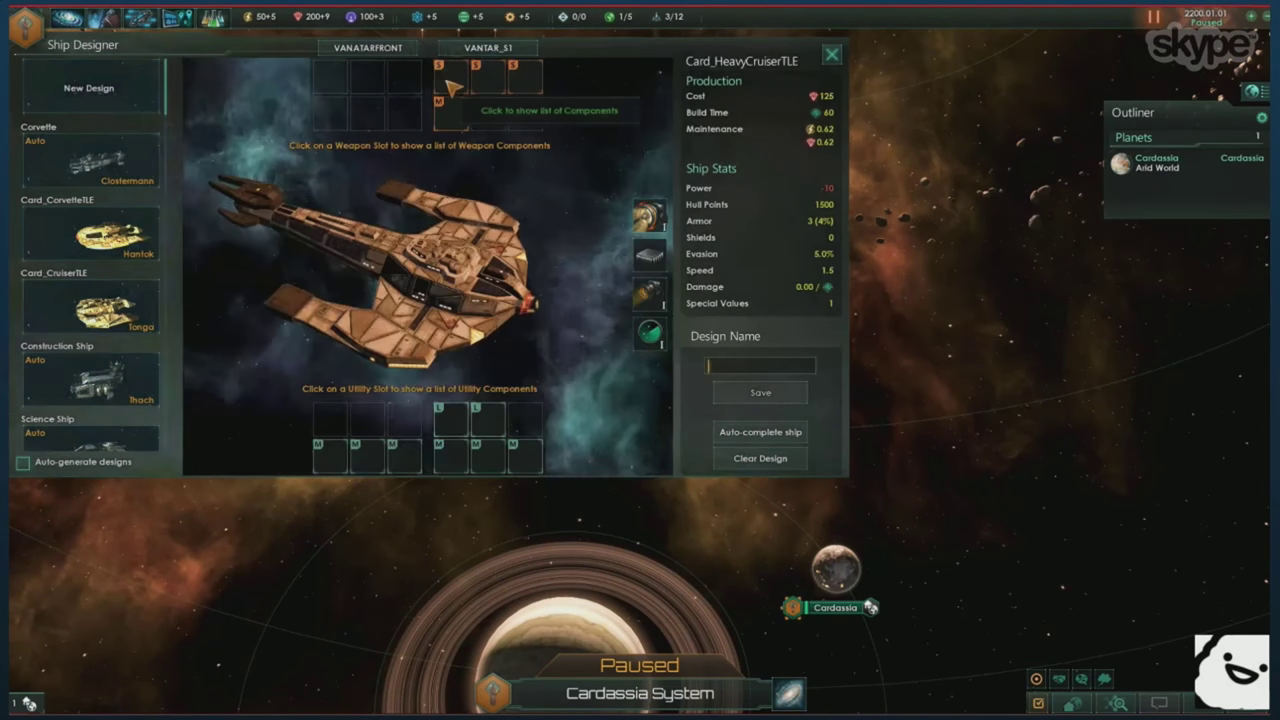
click(450, 75)
click(90, 190)
click(90, 190)
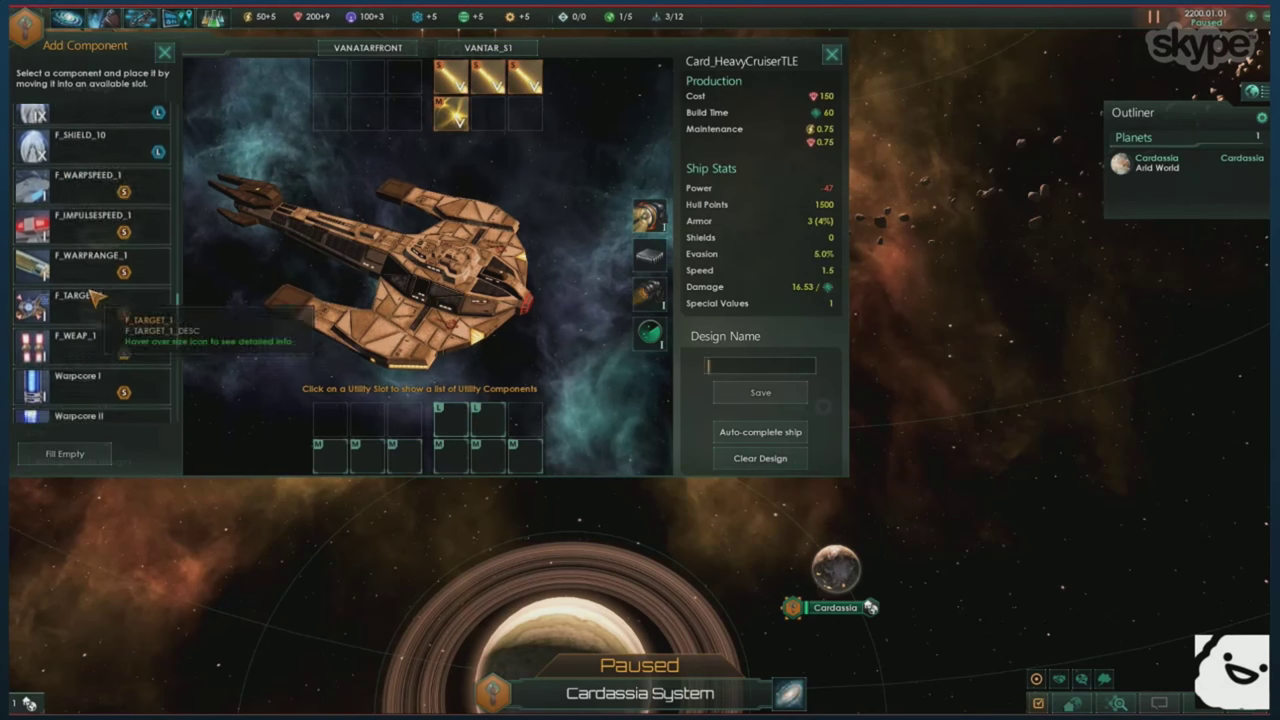
scroll(95, 297, up, 3)
scroll(94, 300, down, 5)
click(90, 400)
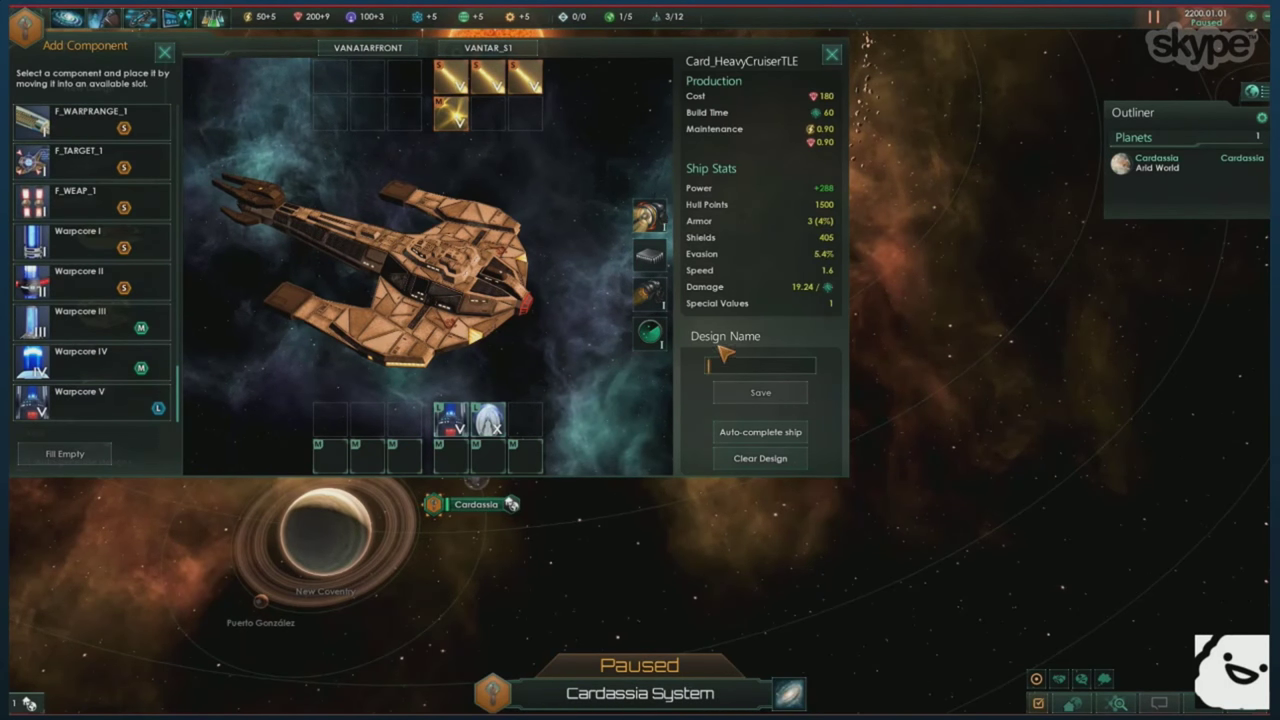
text(Vantar)
- Swap the stern to VANTAR_S2, fit Warpcore V and F_SHIELD_10, and save as Kornat
click(488, 47)
click(418, 152)
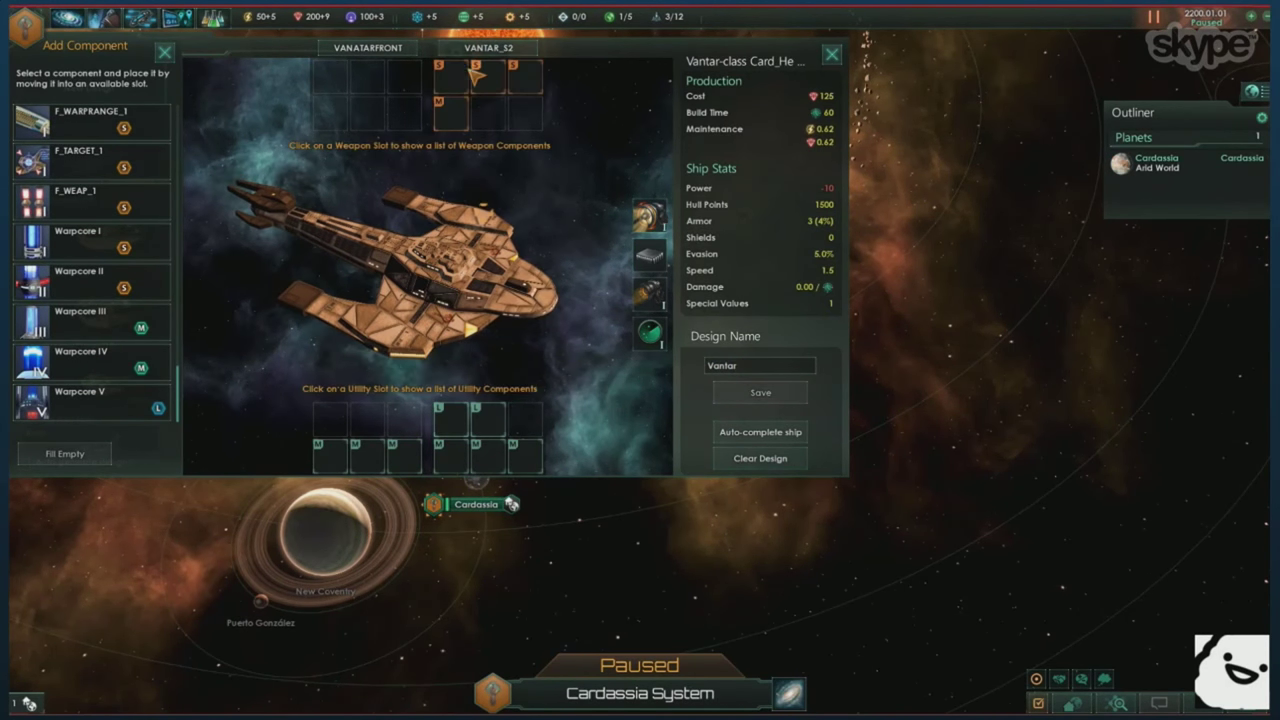
click(450, 113)
click(451, 419)
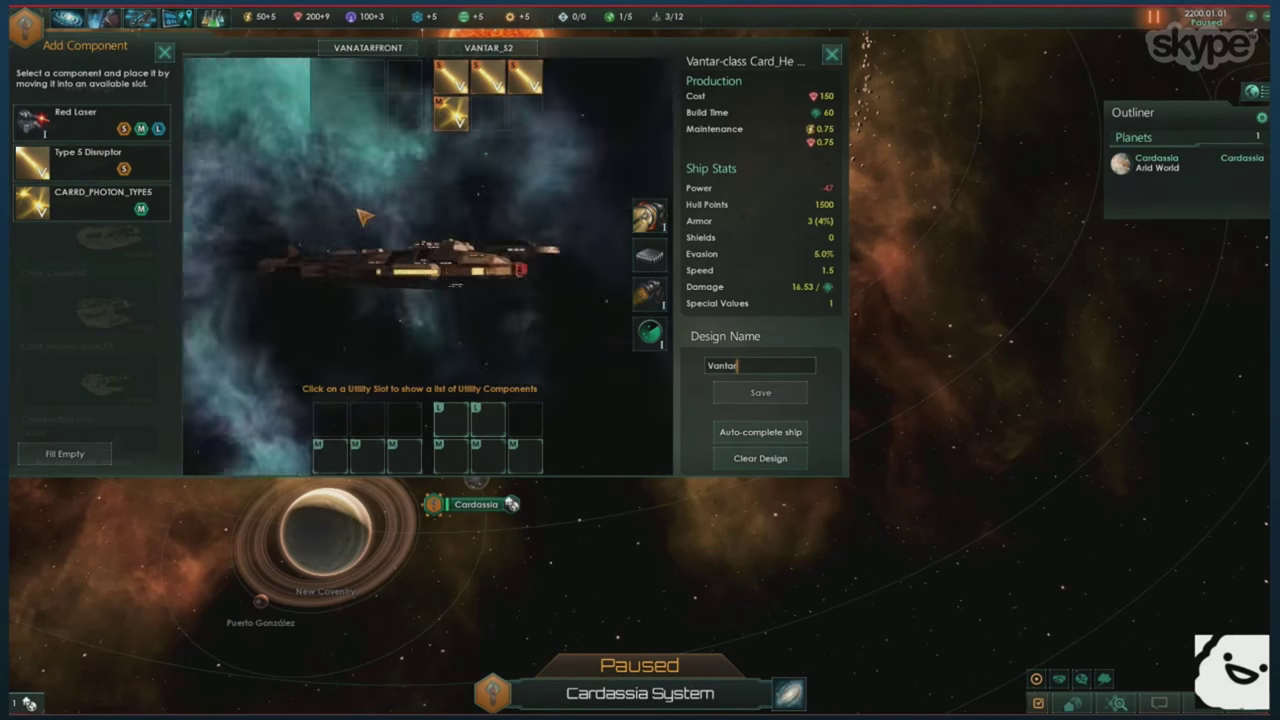
click(90, 395)
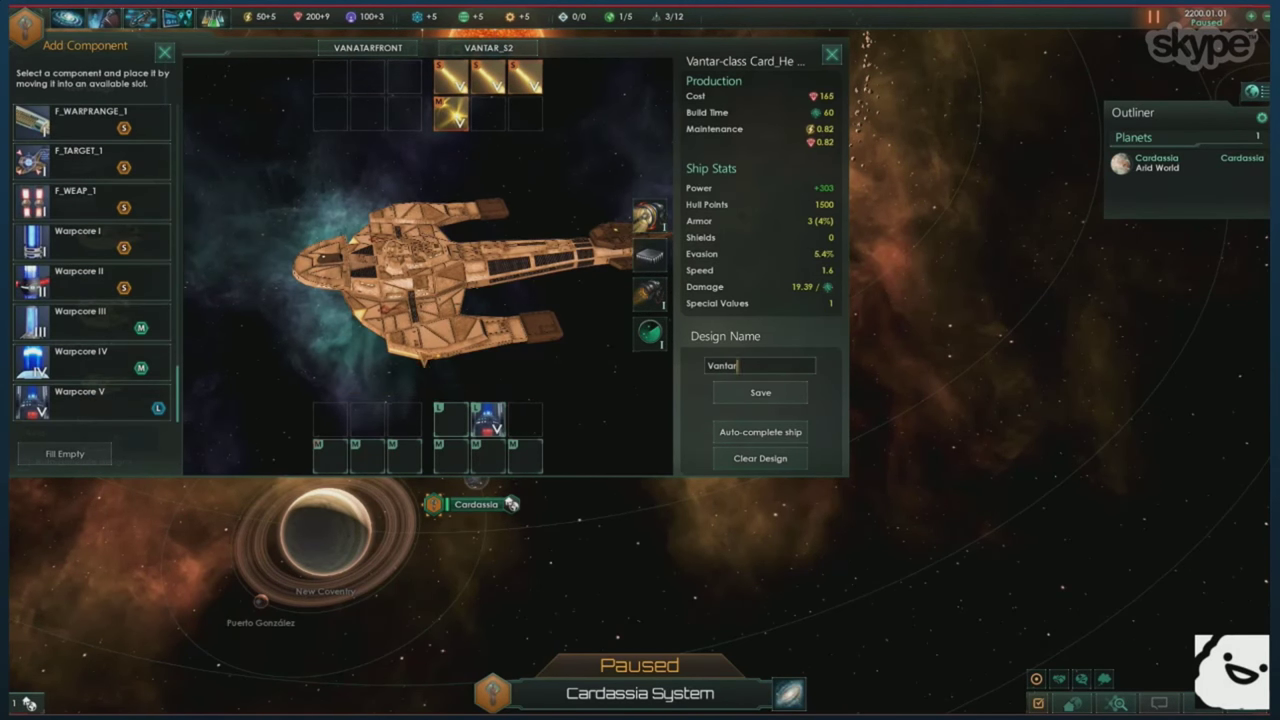
scroll(90, 300, up, 4)
click(90, 368)
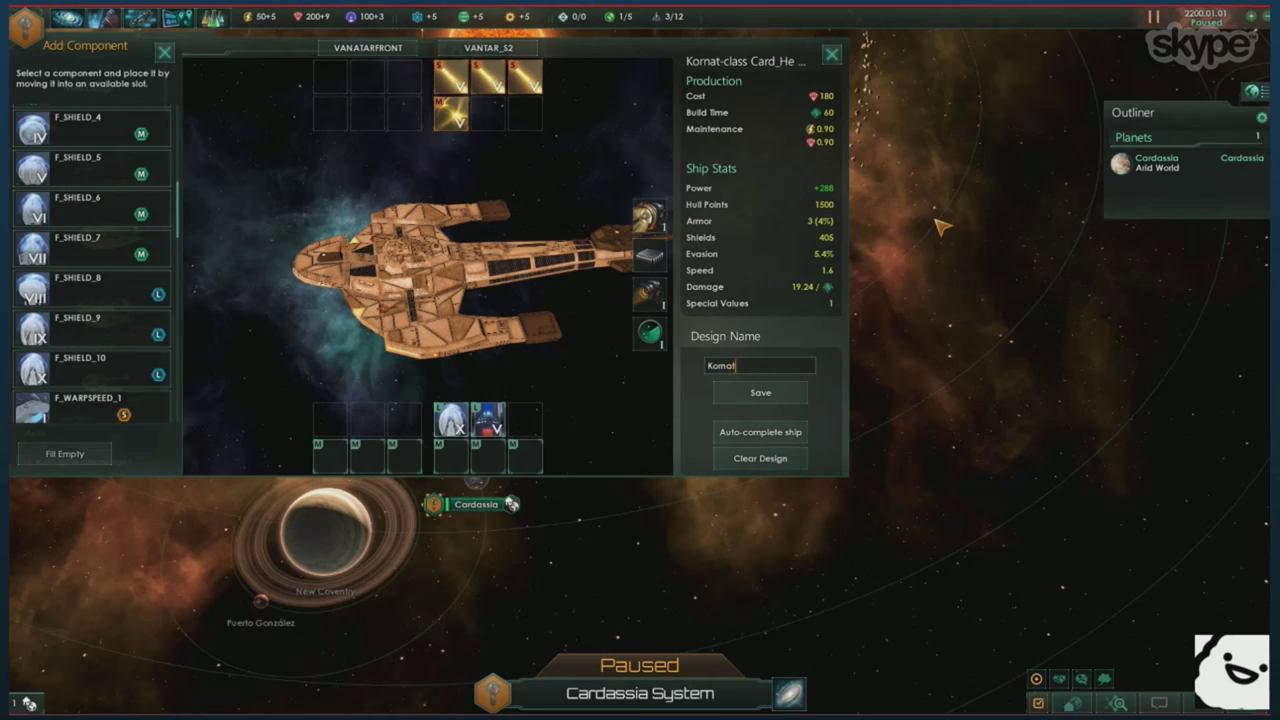
click(760, 392)
key(Escape)
- Unpause the game and order the 1st Fleet of new ships across the system
key(space)
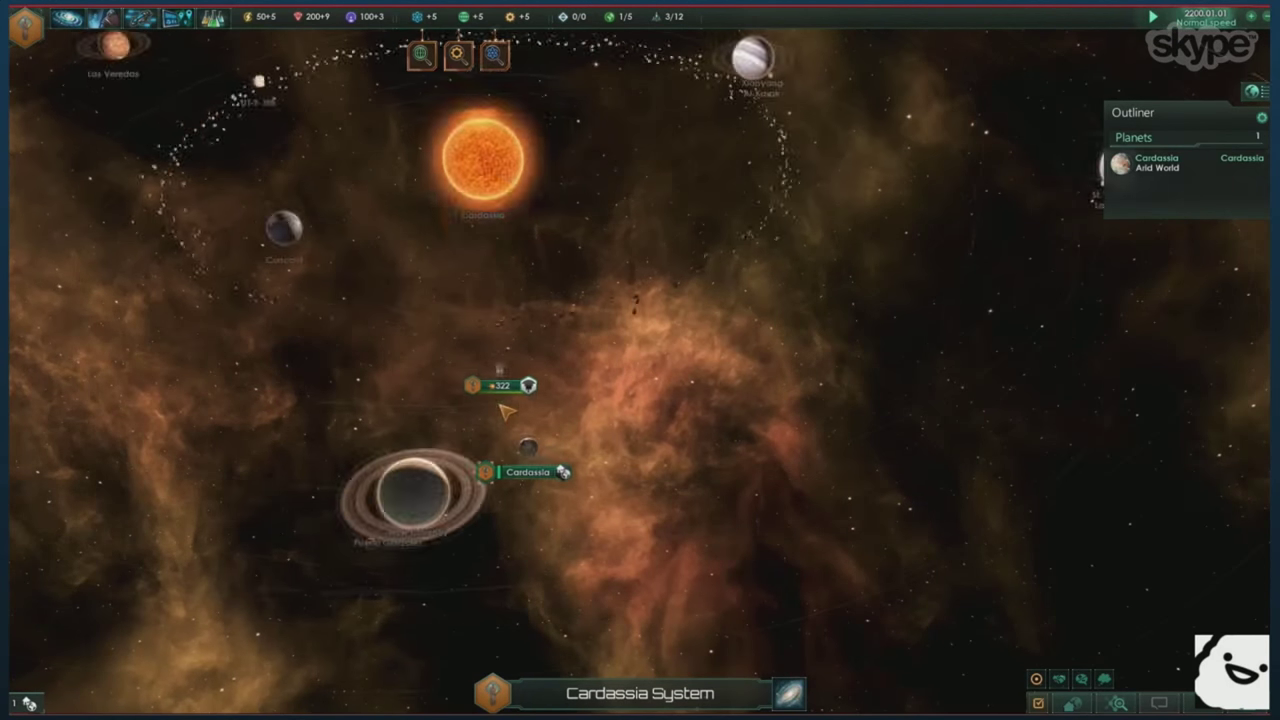
click(503, 407)
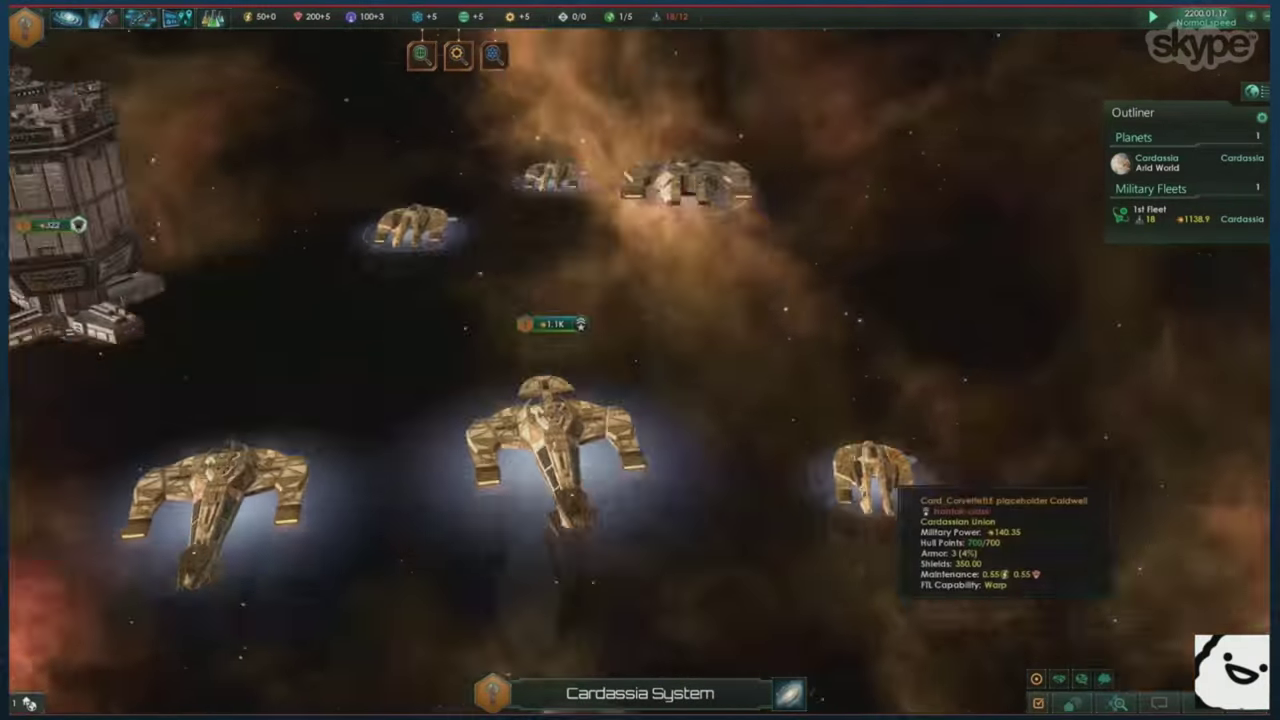
click(560, 313)
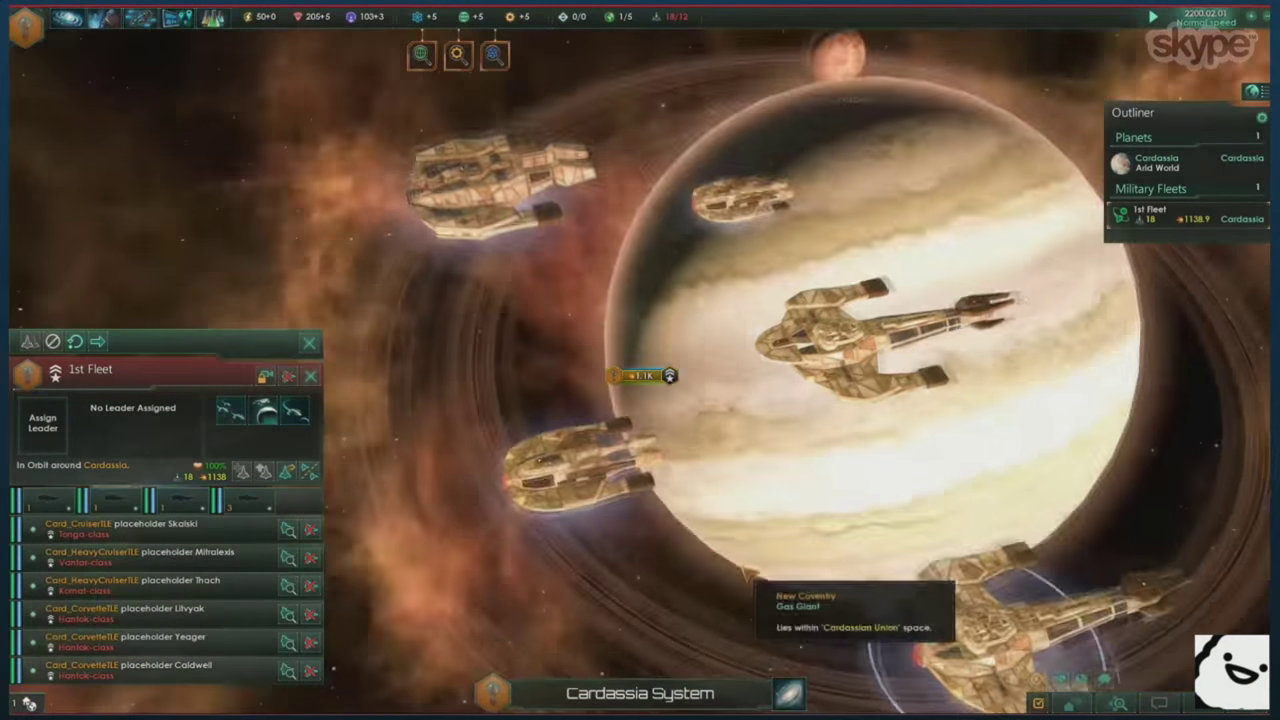
scroll(748, 575, down, 5)
right_click(786, 206)
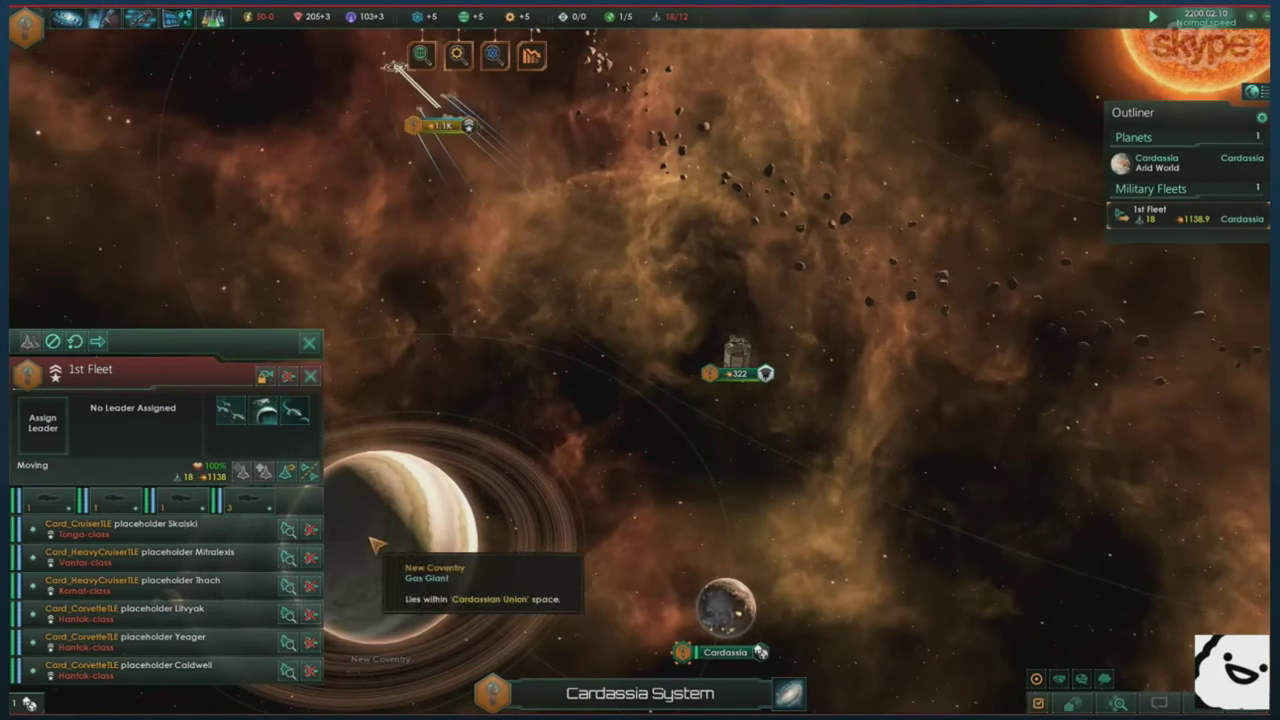
- Check Cardassia's orbital construction list for the Kornat, then select the 18-ship 2nd Fleet
click(712, 598)
click(760, 652)
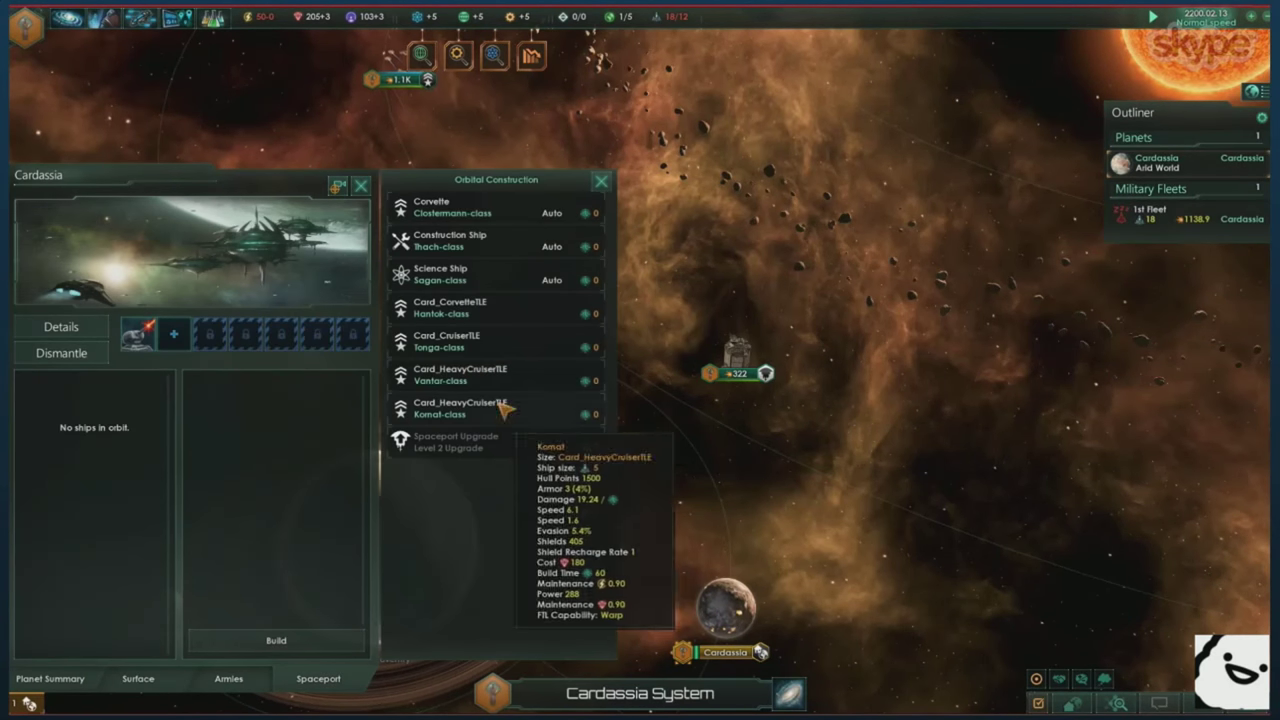
click(1151, 237)
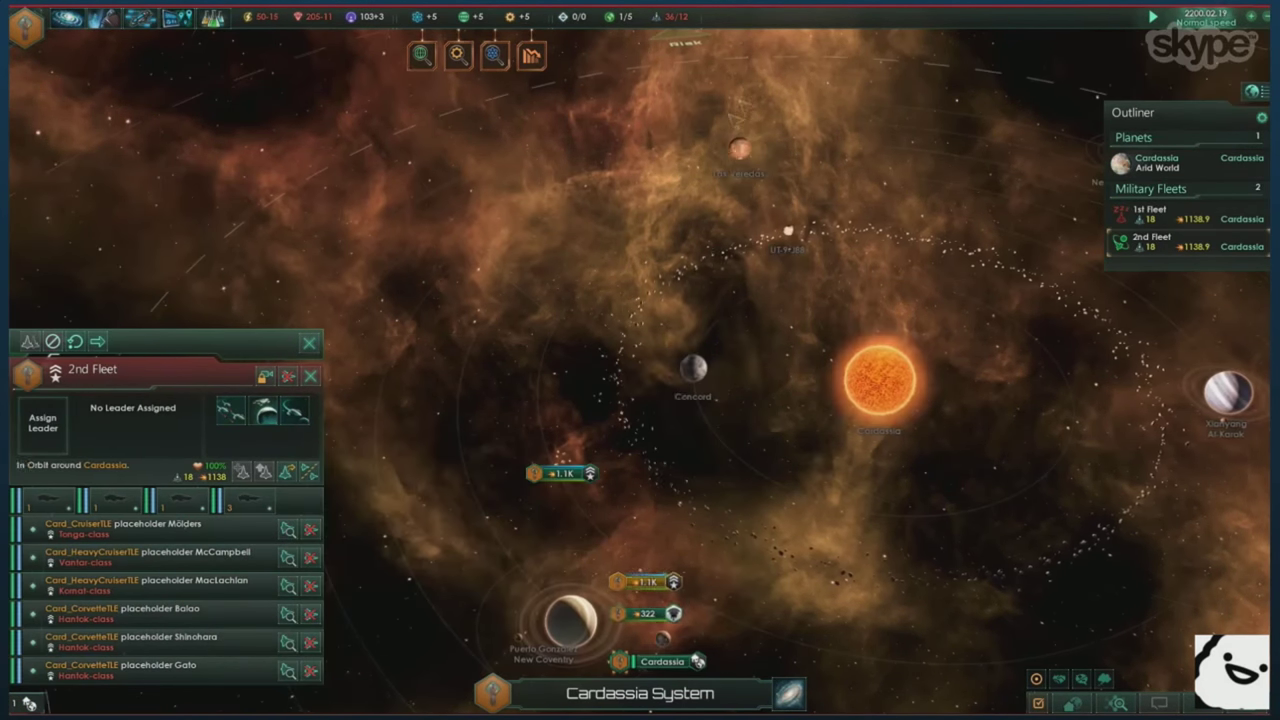
- Send the 2nd Fleet at the 1st, run the battle until each has 15 ships, then pause
right_click(682, 44)
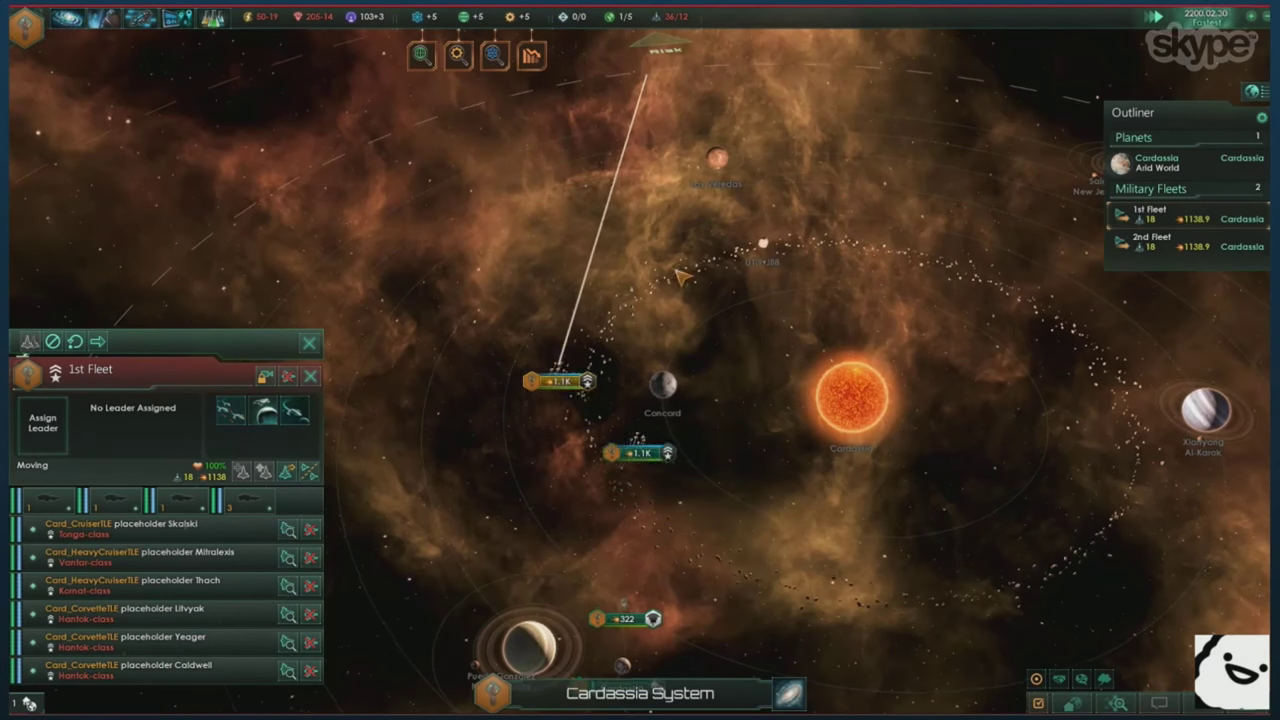
scroll(680, 277, up, 3)
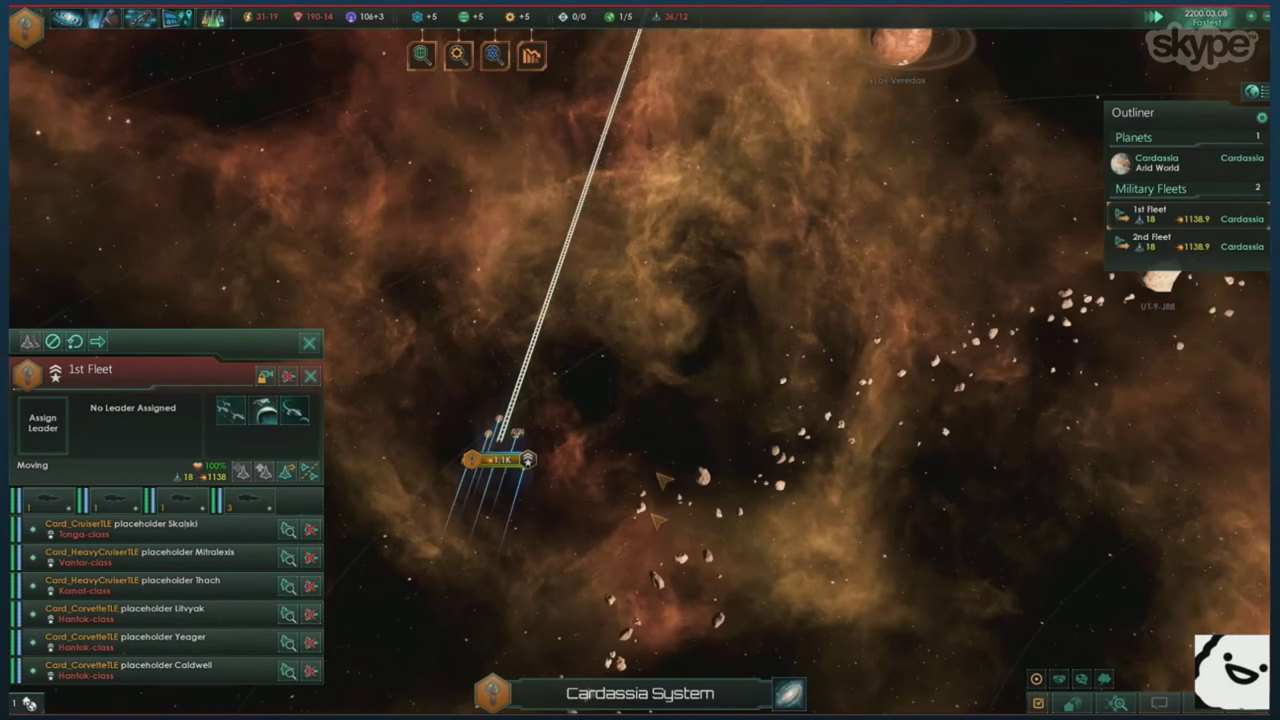
scroll(700, 177, down, 3)
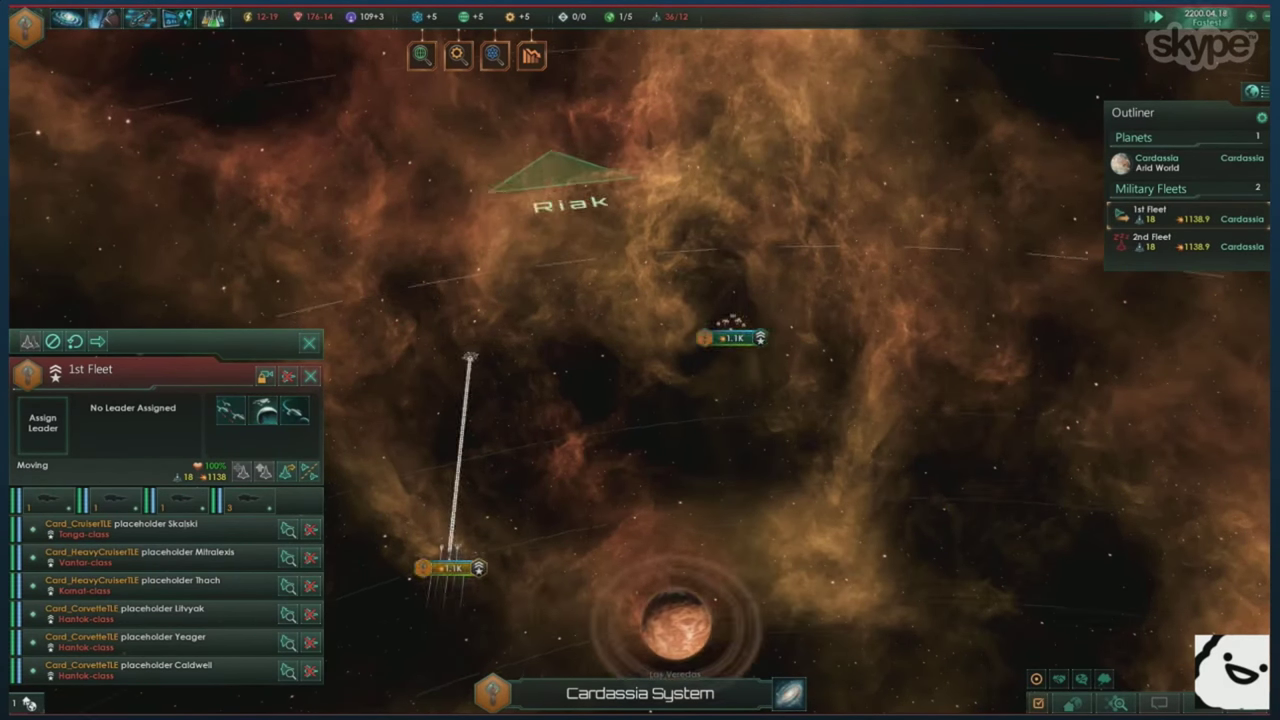
scroll(543, 440, up, 3)
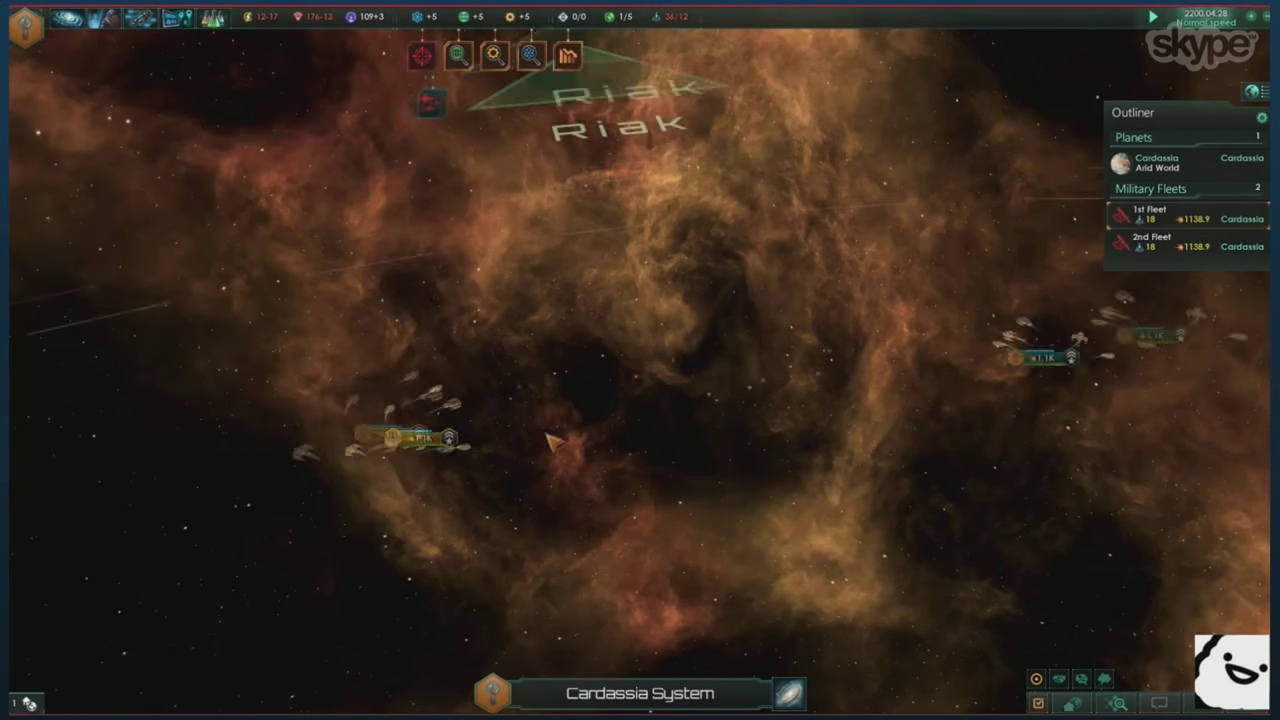
scroll(635, 450, up, 2)
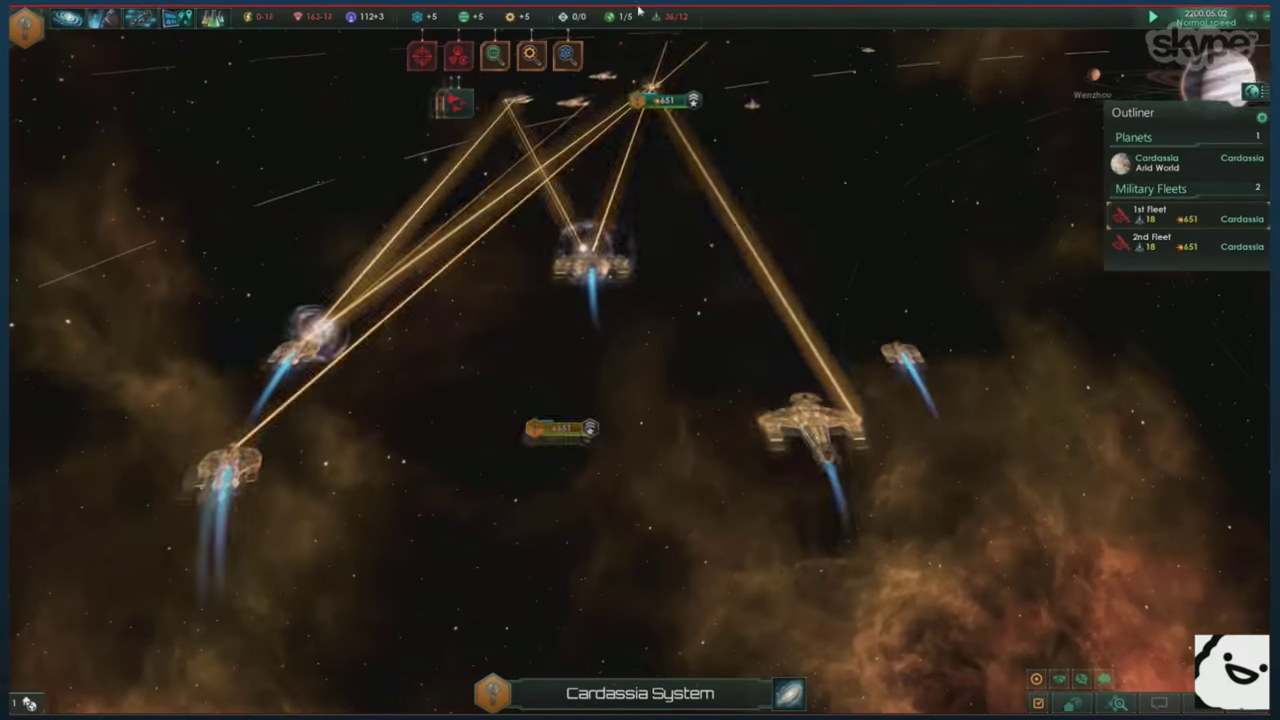
scroll(590, 40, up, 2)
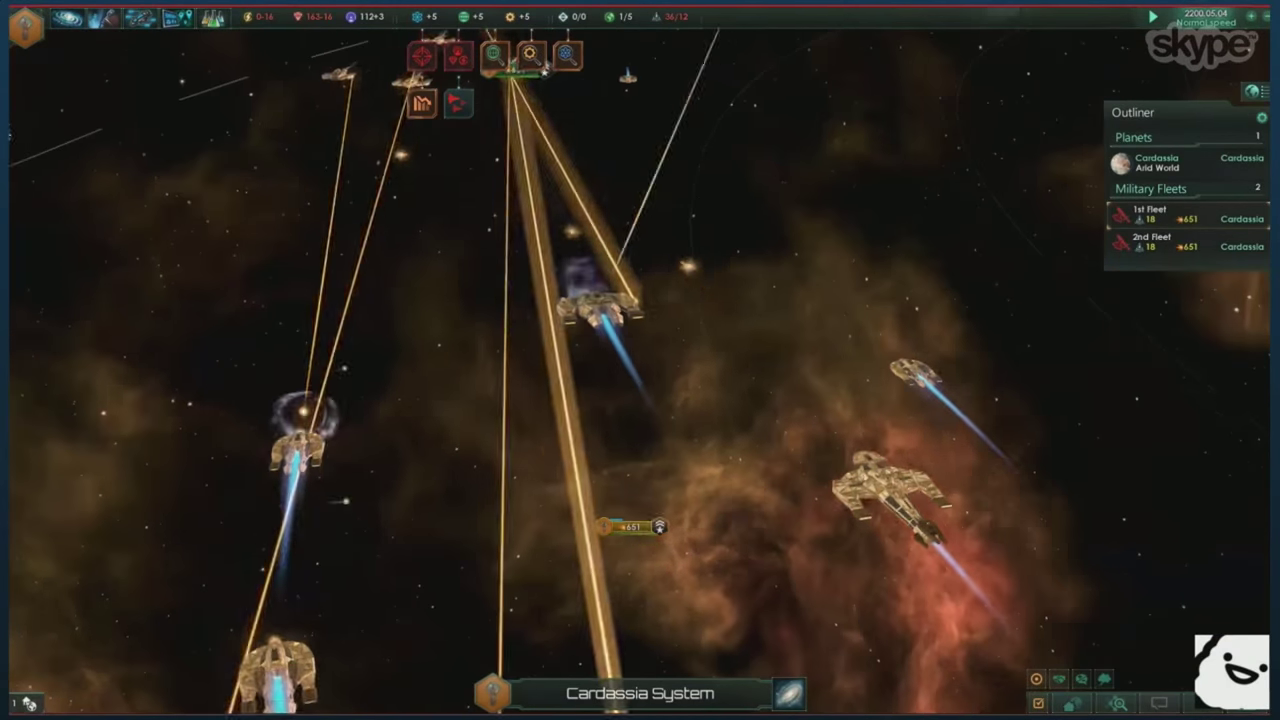
scroll(600, 410, up, 2)
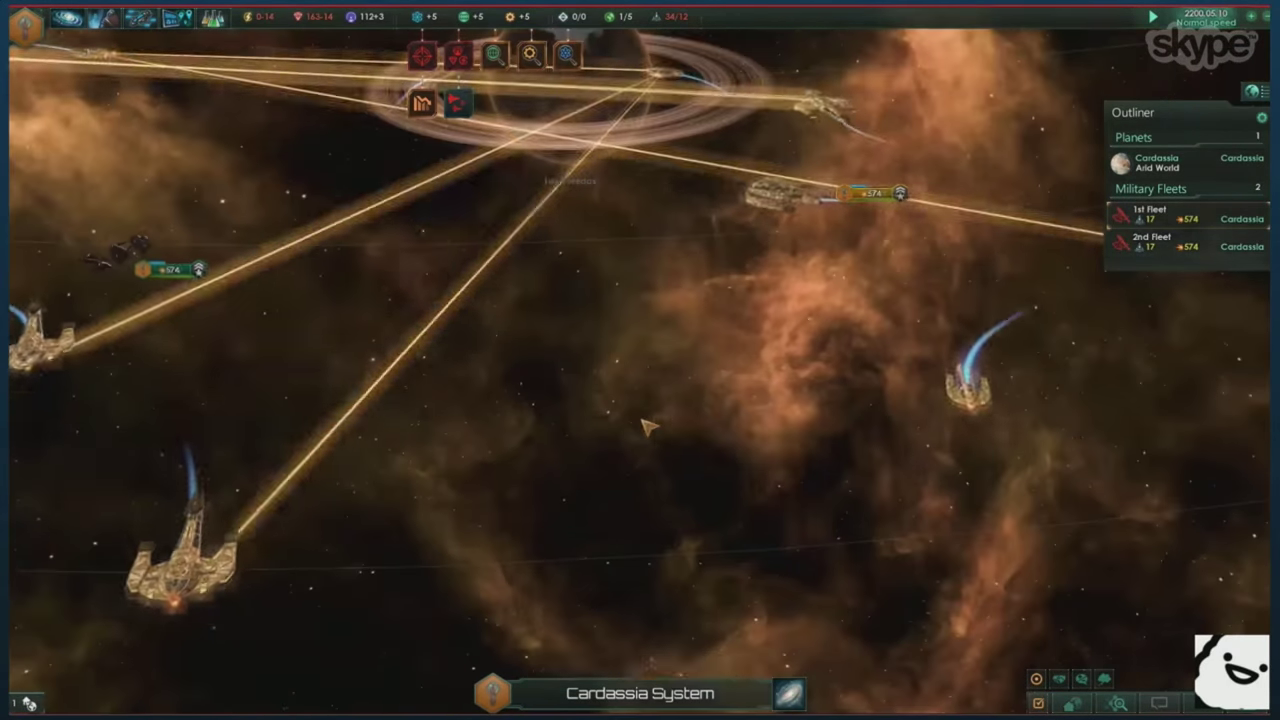
key(space)
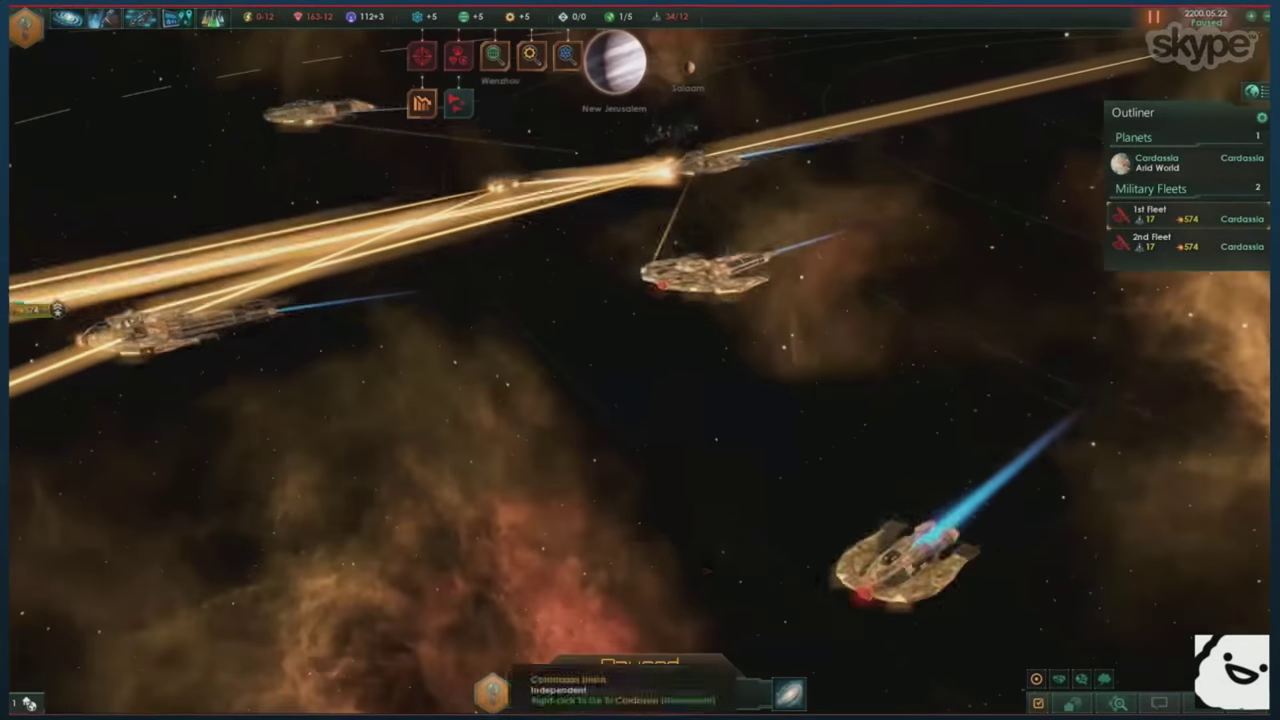
key(space)
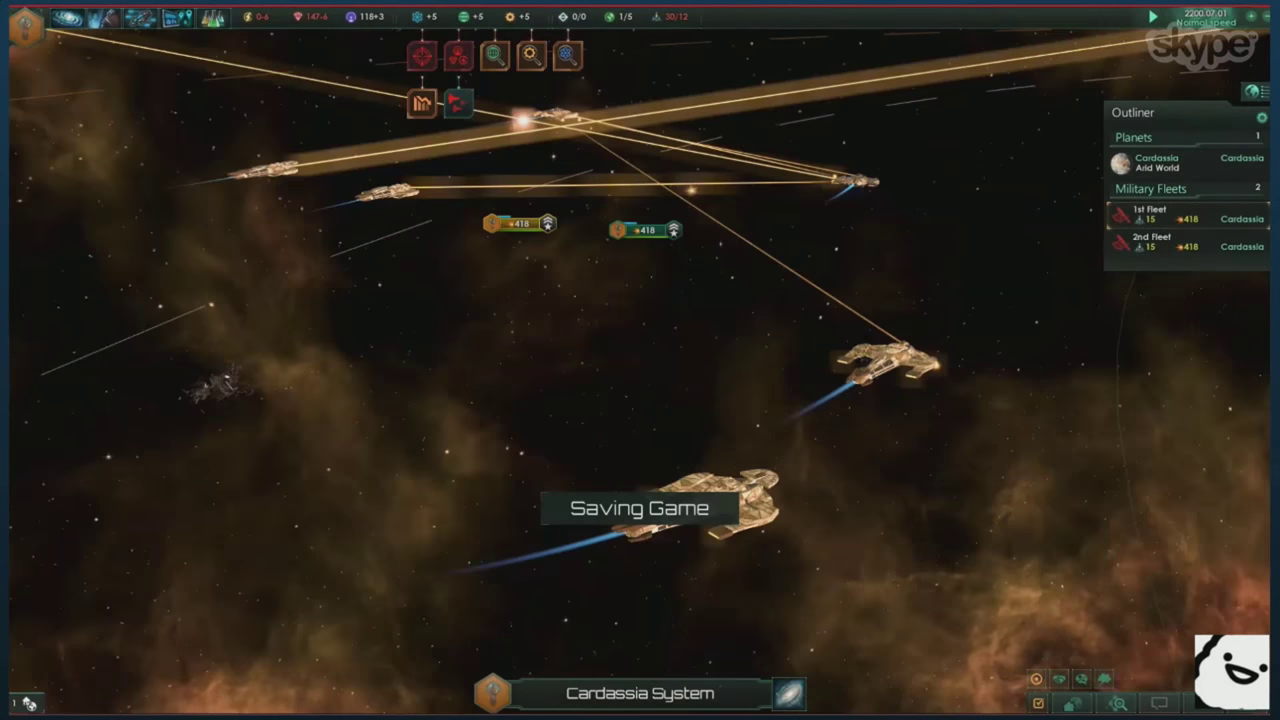
key(space)
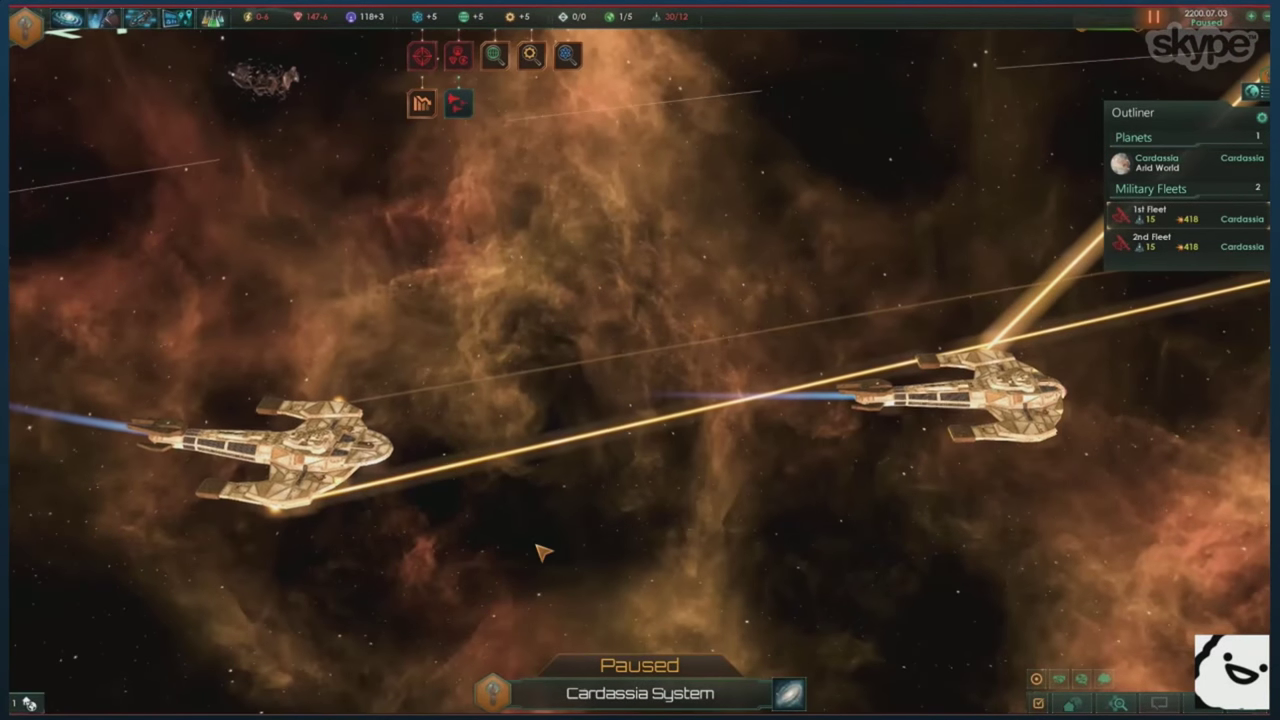